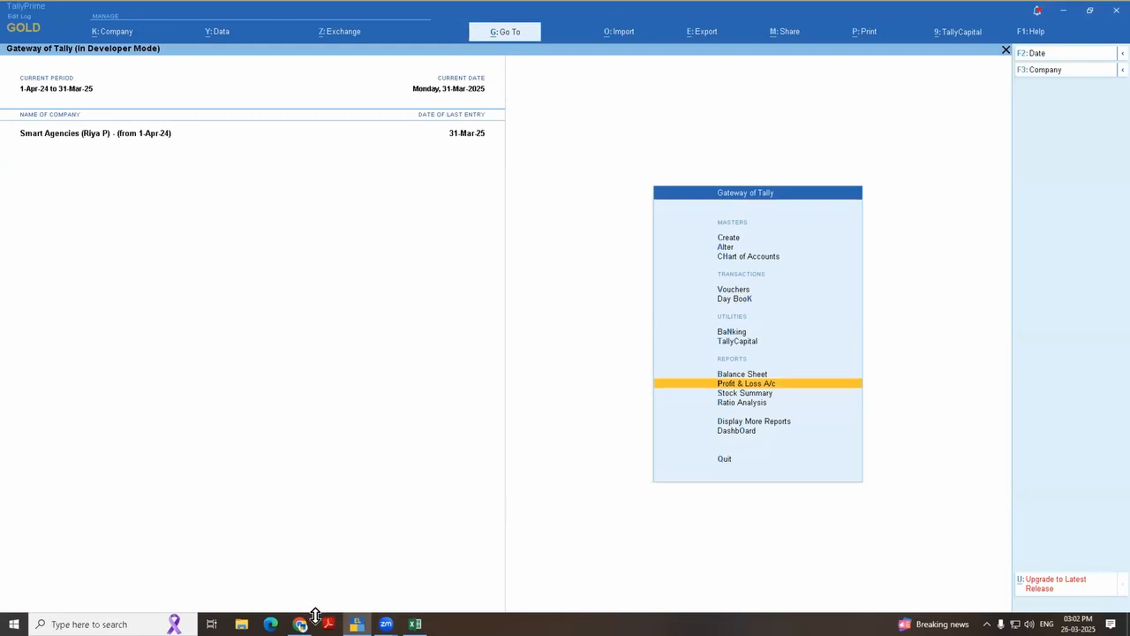
Step: Switch to Excel, dismiss the Excel Options dialog and review the listed trial balance export cases
{"action": "left_click", "coordinate": [415, 624]}
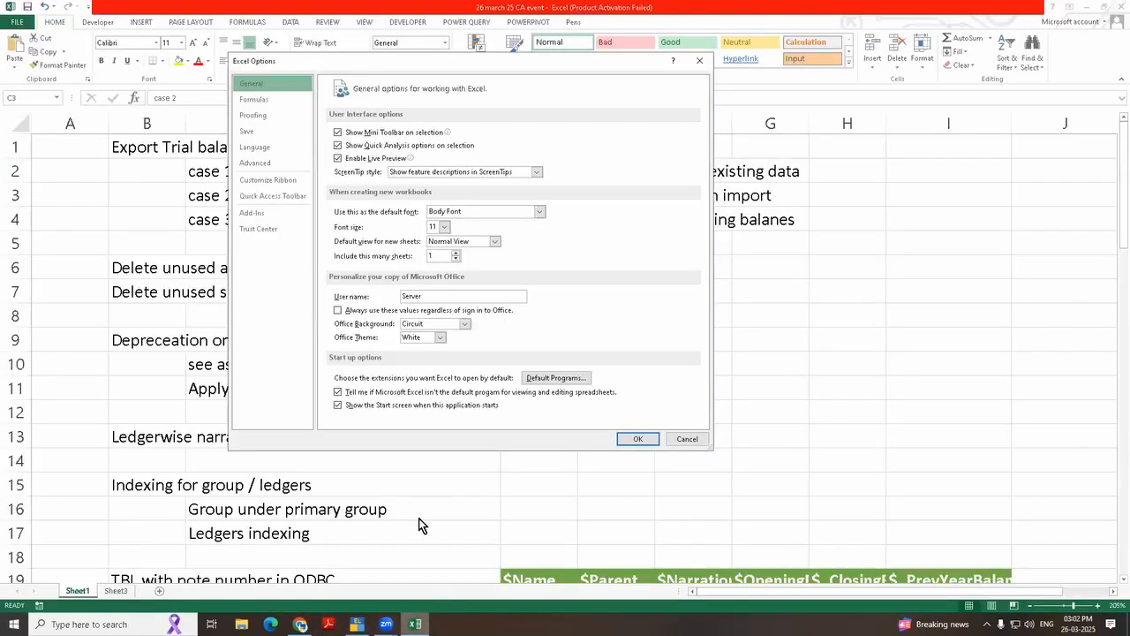
{"action": "left_click", "coordinate": [704, 63]}
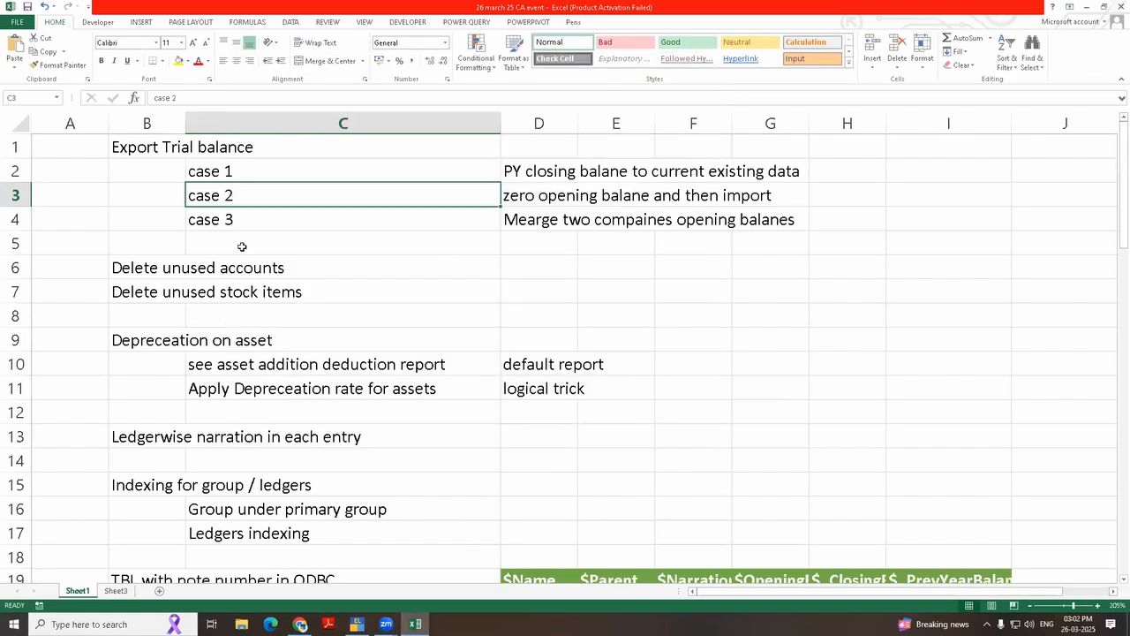
{"action": "key", "text": "Down"}
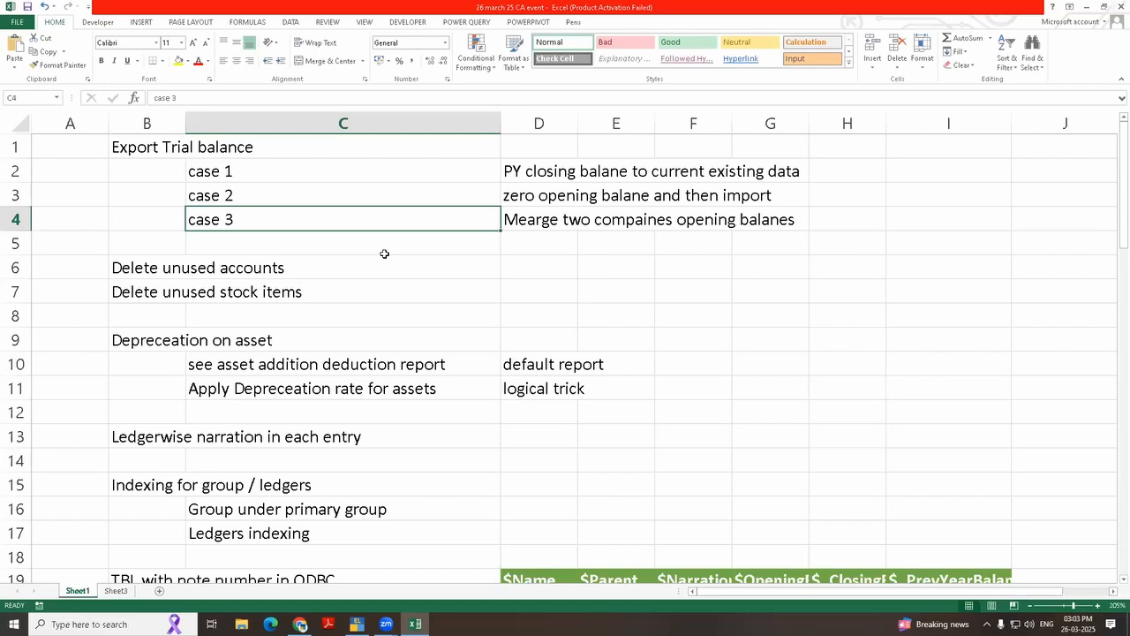
Step: Switch to TallyPrime and set the current period from 1-4-2023 to 31-3-2024
{"action": "key", "text": "alt+Tab"}
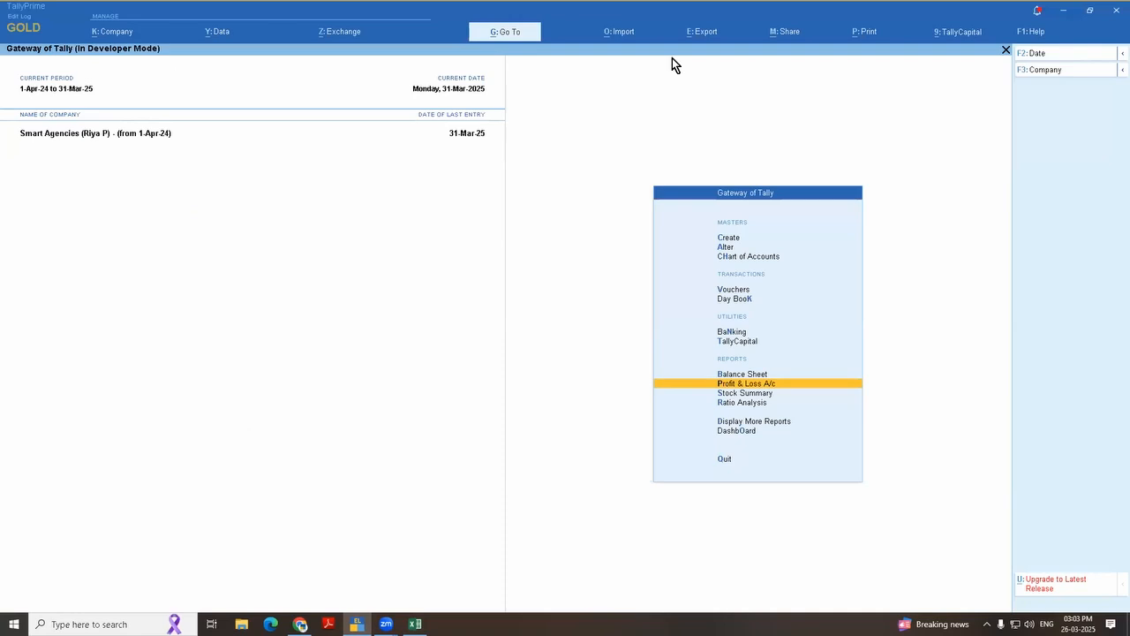
{"action": "left_click", "coordinate": [870, 27]}
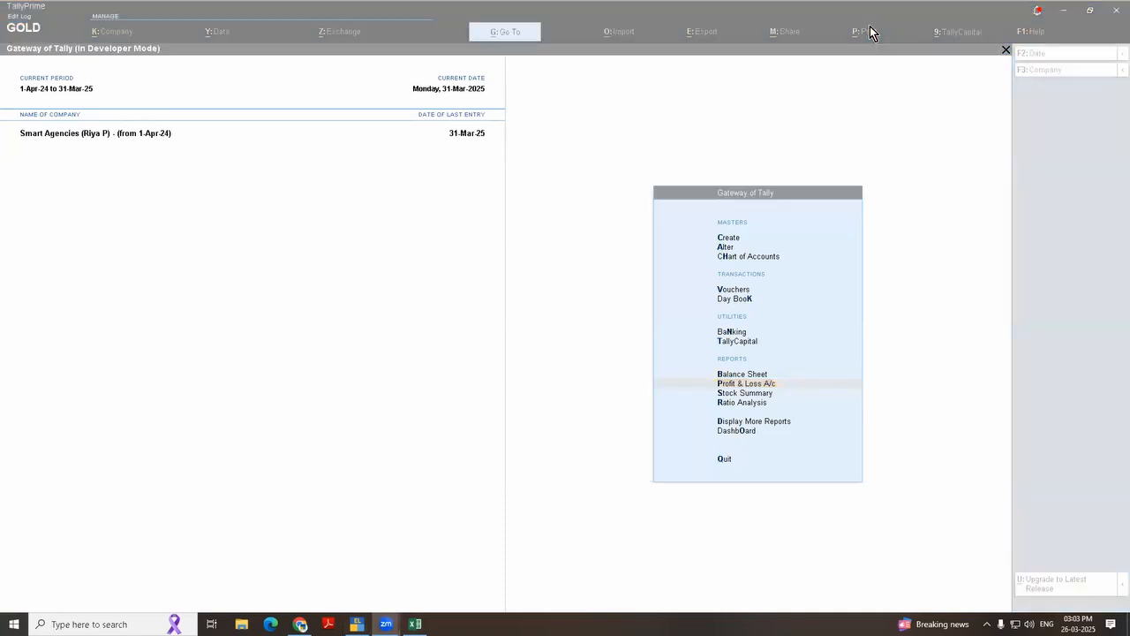
{"action": "left_click", "coordinate": [617, 295]}
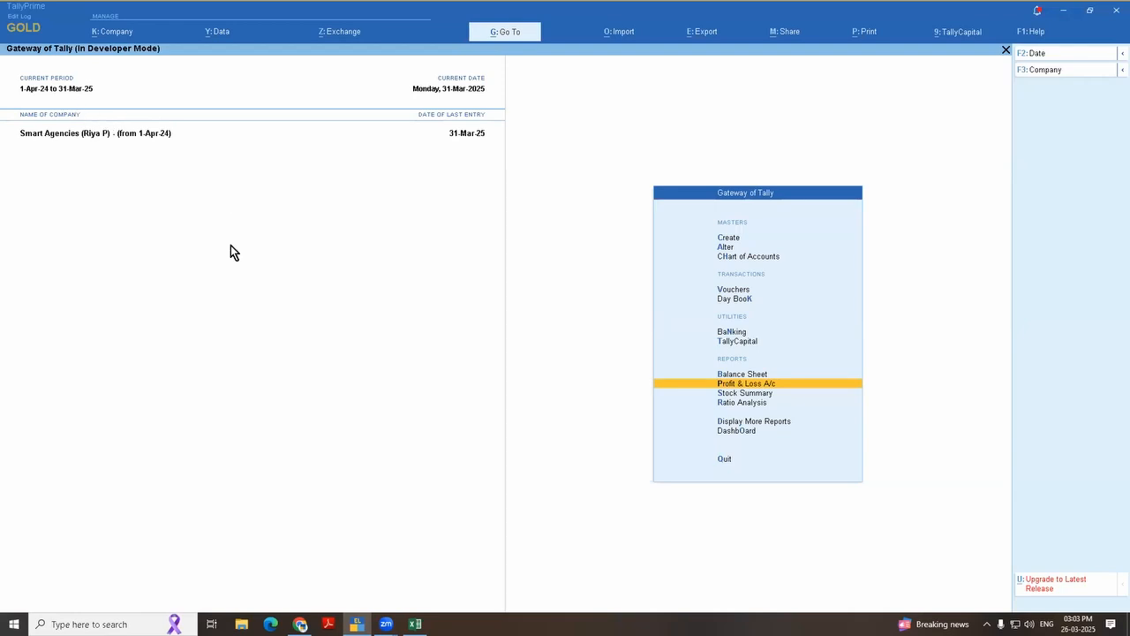
{"action": "key", "text": "alt+f2"}
{"action": "type", "text": "1.4."}
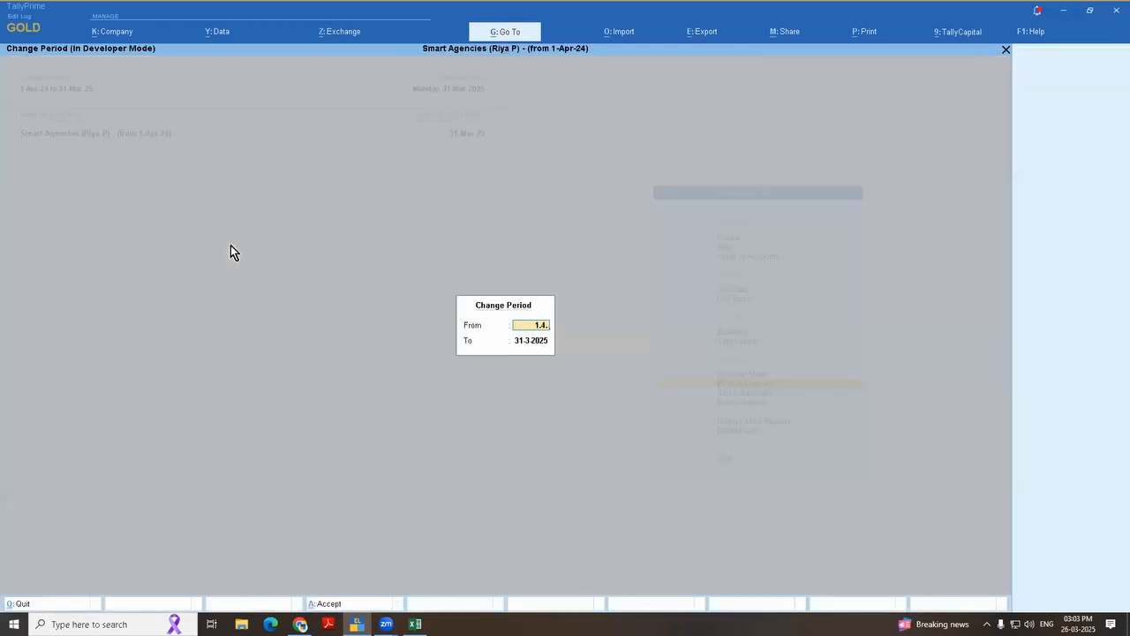
{"action": "type", "text": "23"}
{"action": "key", "text": "Return"}
{"action": "type", "text": "31.3.24"}
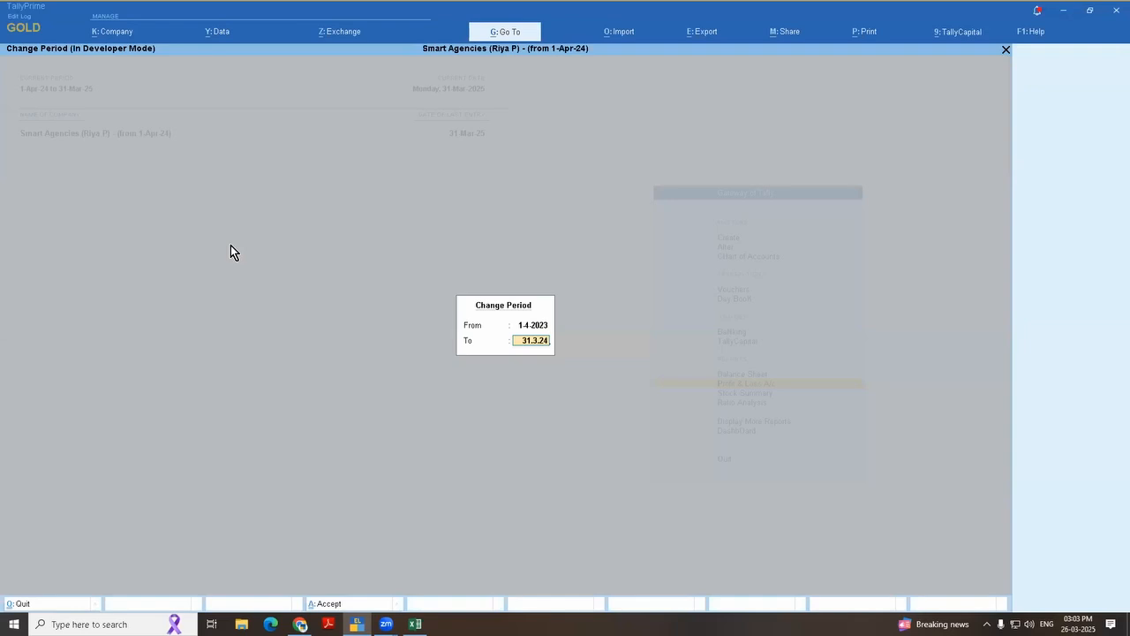
{"action": "key", "text": "Return"}
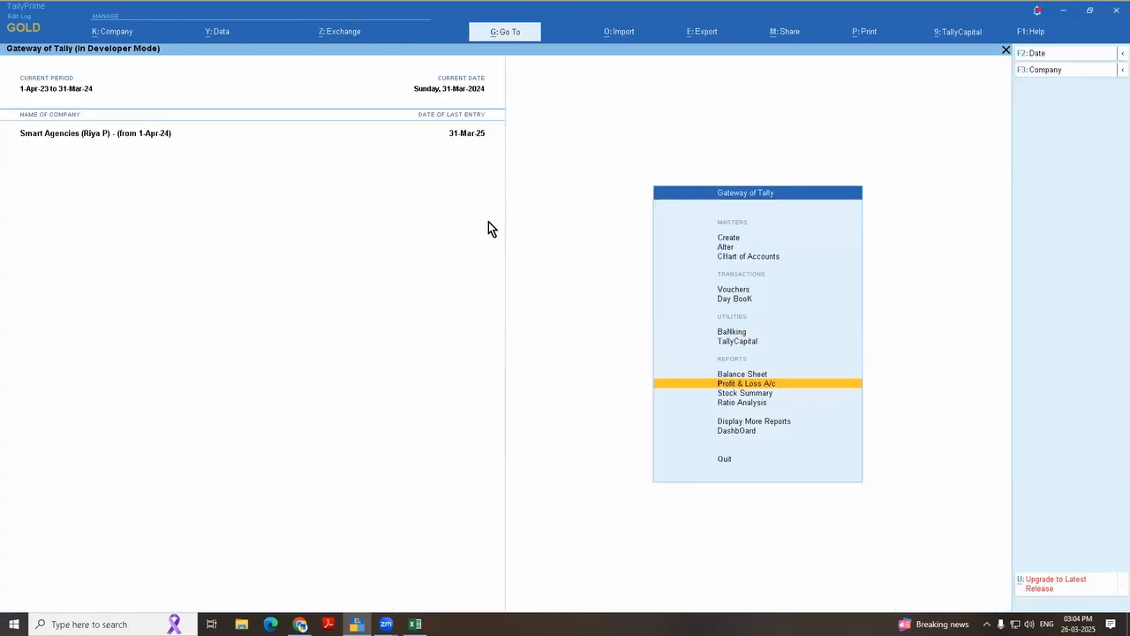
Step: Open the Trial Balance report and show it in detailed view
{"action": "left_click", "coordinate": [704, 34]}
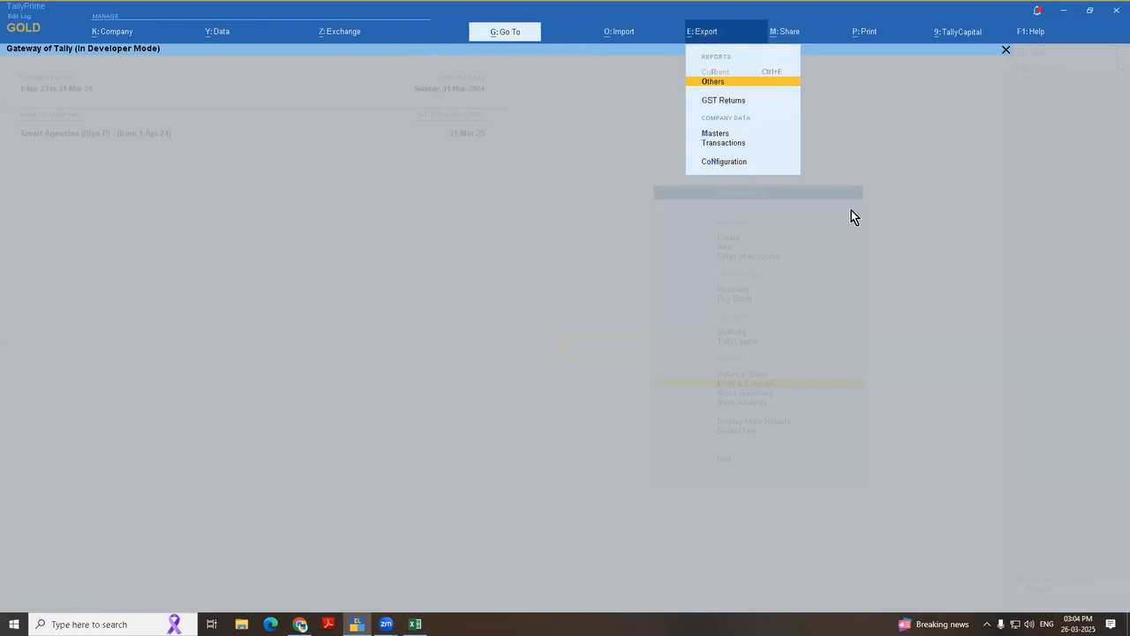
{"action": "left_click", "coordinate": [855, 210]}
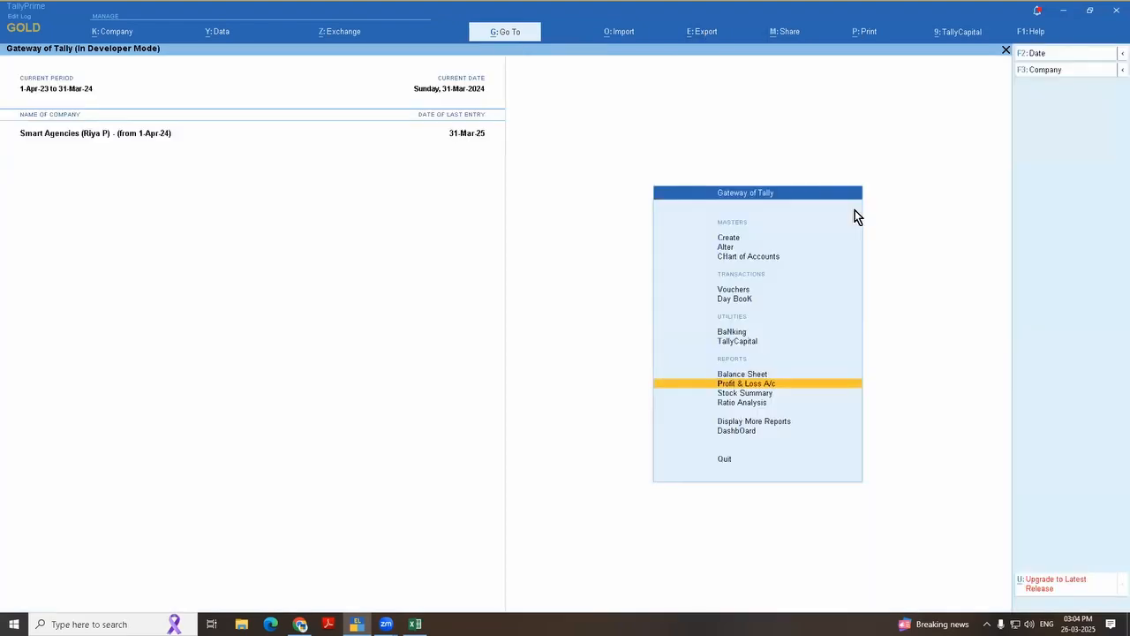
{"action": "key", "text": "d"}
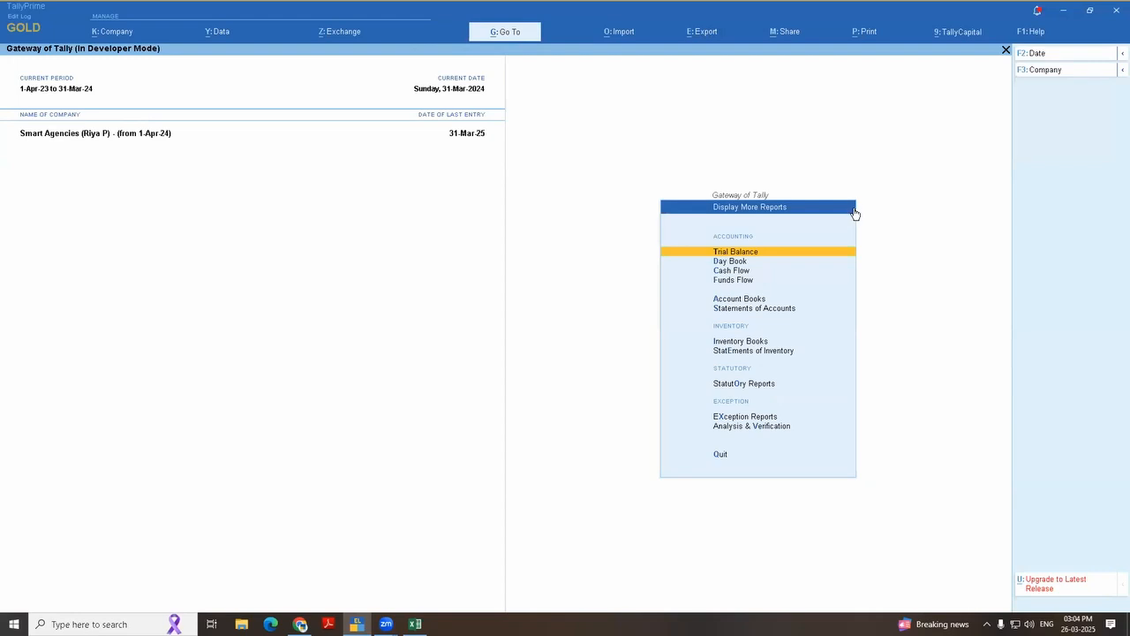
{"action": "key", "text": "Return"}
{"action": "key", "text": "alt+F5"}
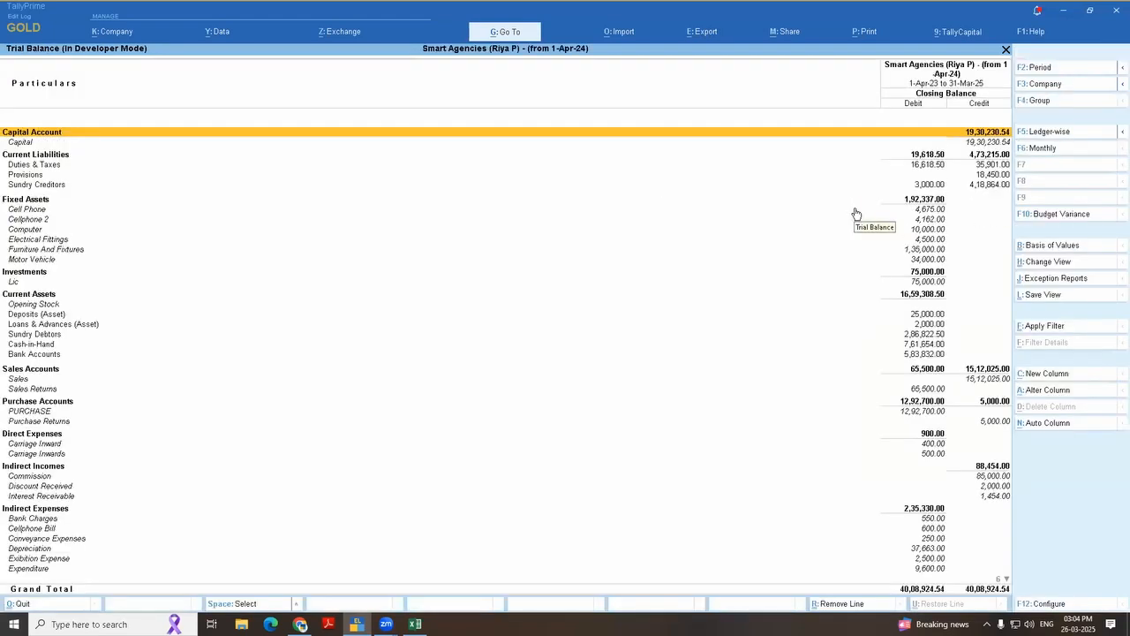
Step: Start exporting the current Trial Balance report and open its export configuration
{"action": "left_click", "coordinate": [705, 40]}
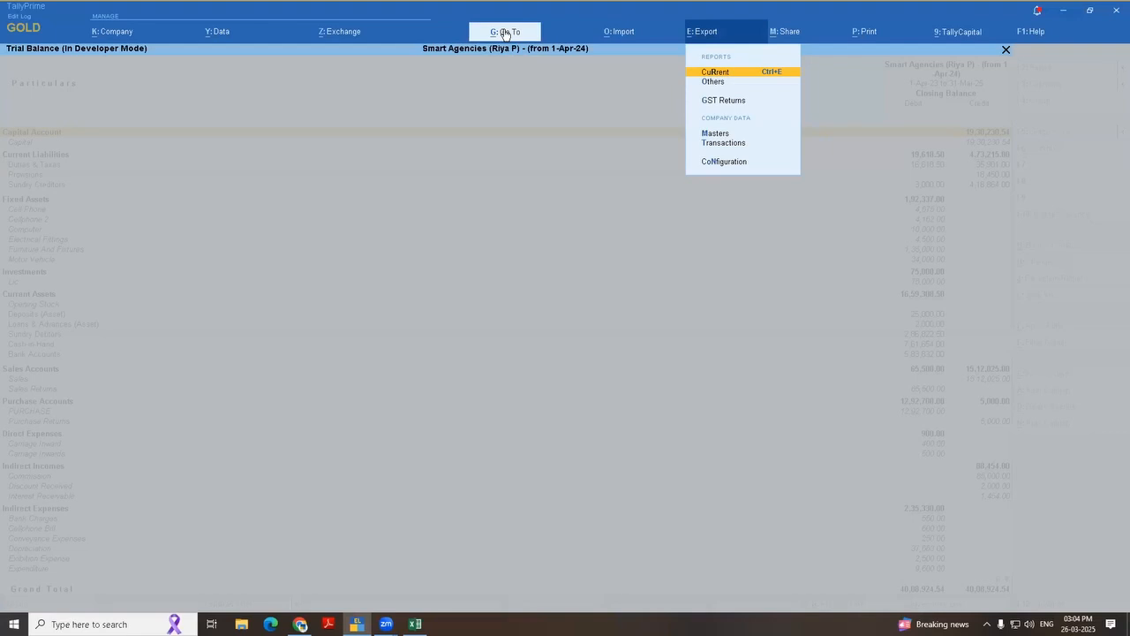
{"action": "left_click", "coordinate": [724, 76]}
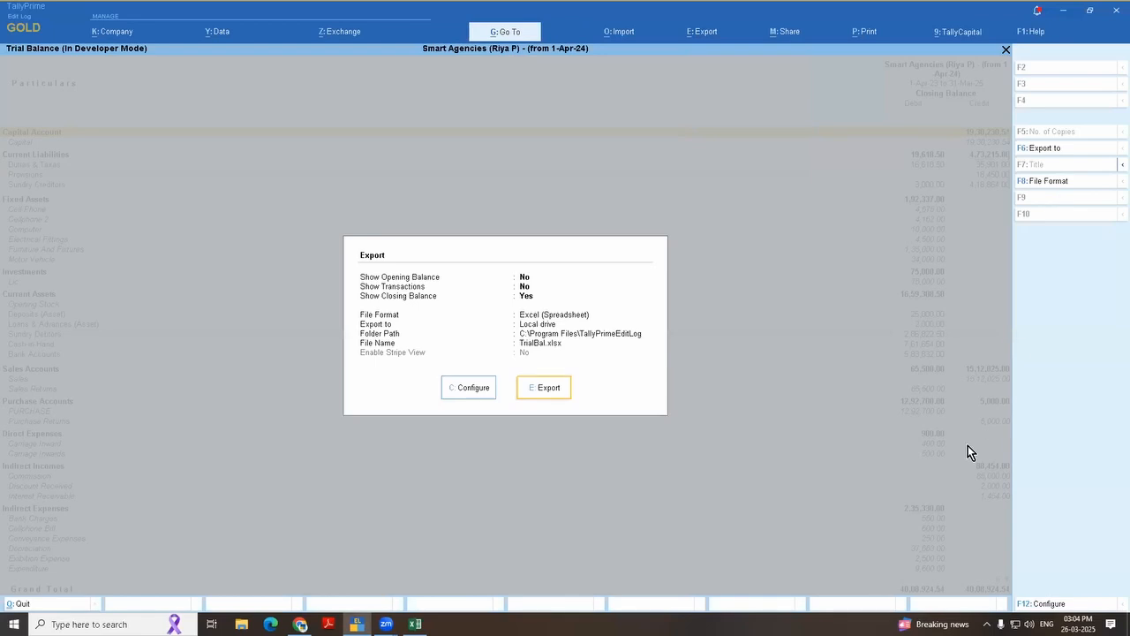
{"action": "left_click", "coordinate": [475, 388]}
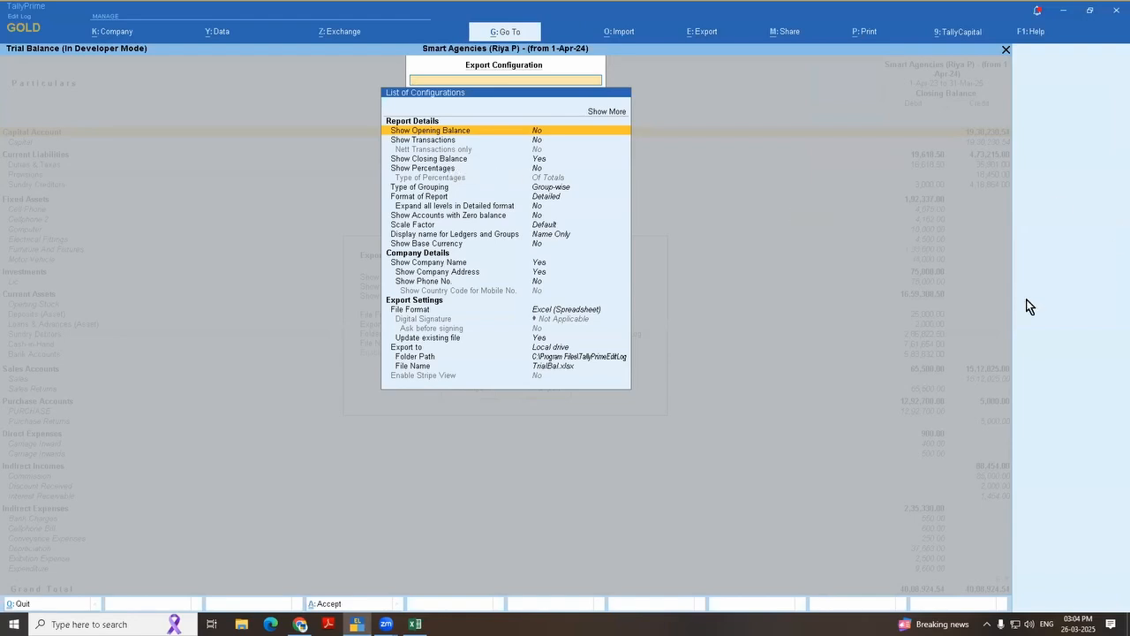
Step: Set the Trial Balance export's file format to XML (Data Interchange)
{"action": "key", "text": "Down"}
{"action": "key", "text": "Down"}
{"action": "key", "text": "Down"}
{"action": "key", "text": "Down"}
{"action": "key", "text": "Down"}
{"action": "key", "text": "Down"}
{"action": "key", "text": "Down"}
{"action": "key", "text": "Up"}
{"action": "key", "text": "Up"}
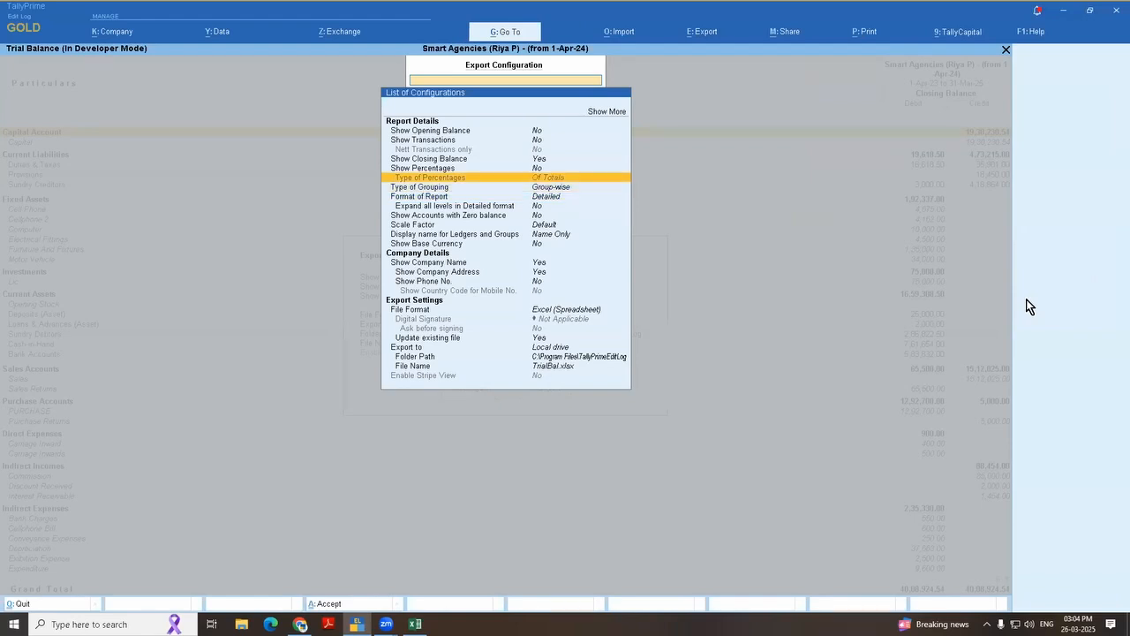
{"action": "key", "text": "Up"}
{"action": "key", "text": "Up"}
{"action": "key", "text": "Up"}
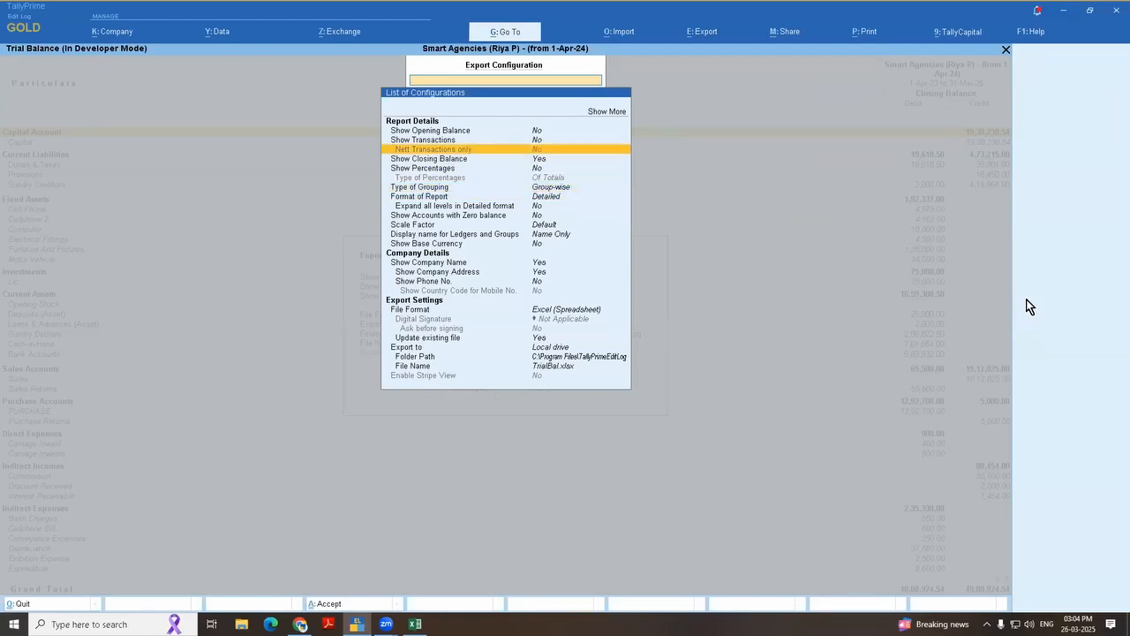
{"action": "key", "text": "Up"}
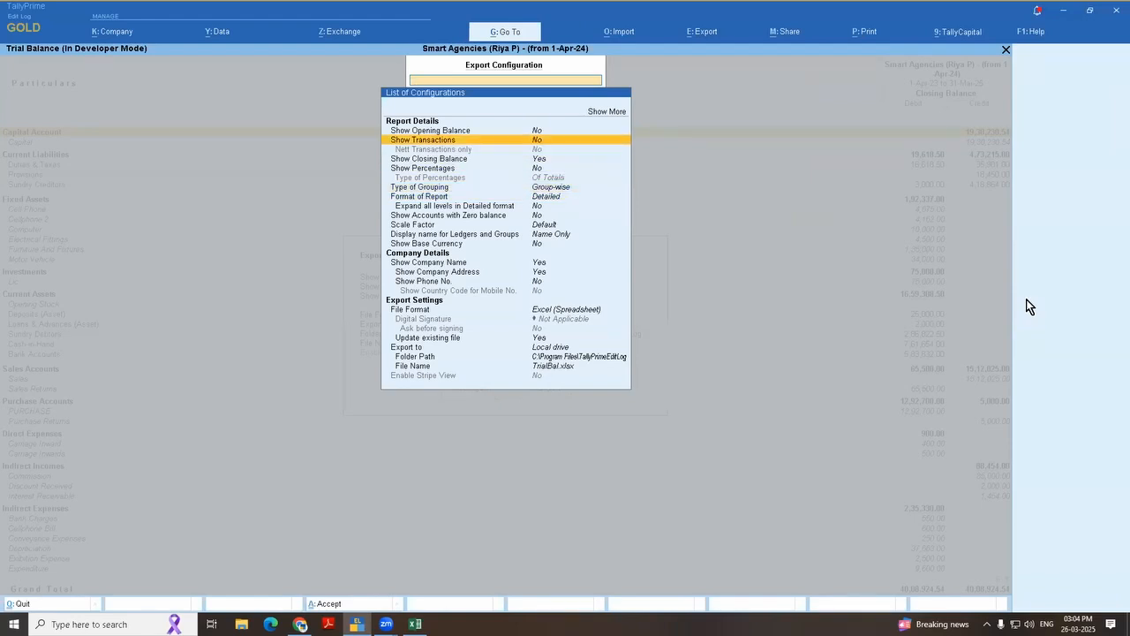
{"action": "key", "text": "Down"}
{"action": "key", "text": "Down"}
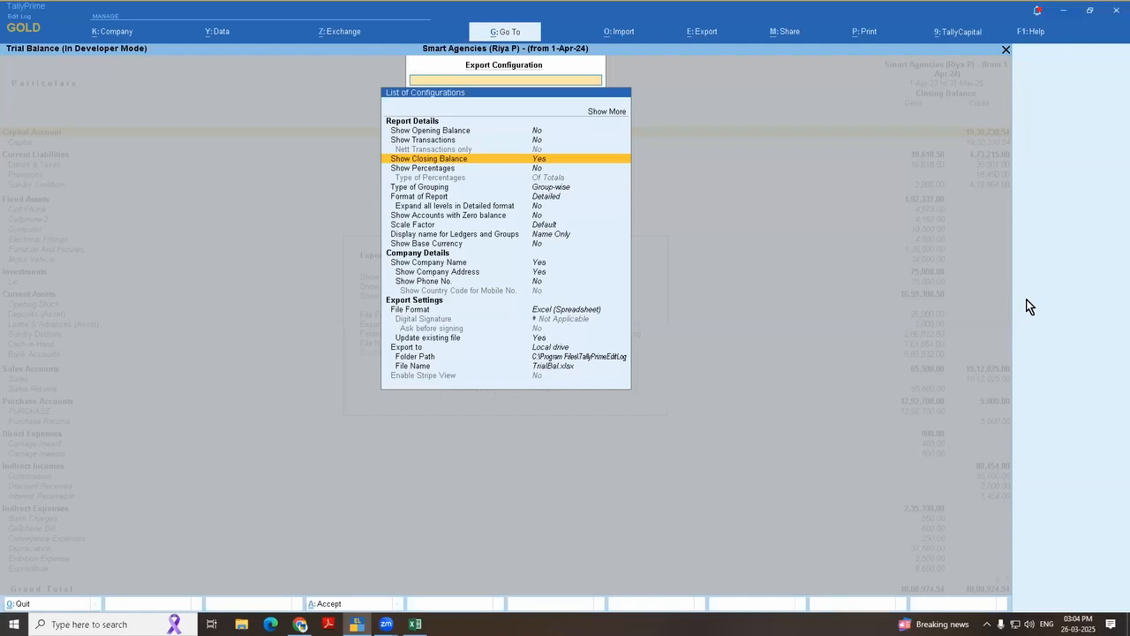
{"action": "key", "text": "Down"}
{"action": "key", "text": "Down"}
{"action": "key", "text": "Down"}
{"action": "key", "text": "Down"}
{"action": "key", "text": "Down"}
{"action": "key", "text": "Down"}
{"action": "key", "text": "Down"}
{"action": "key", "text": "Down"}
{"action": "key", "text": "Down"}
{"action": "key", "text": "Down"}
{"action": "key", "text": "Down"}
{"action": "key", "text": "Down"}
{"action": "key", "text": "Down"}
{"action": "key", "text": "Down"}
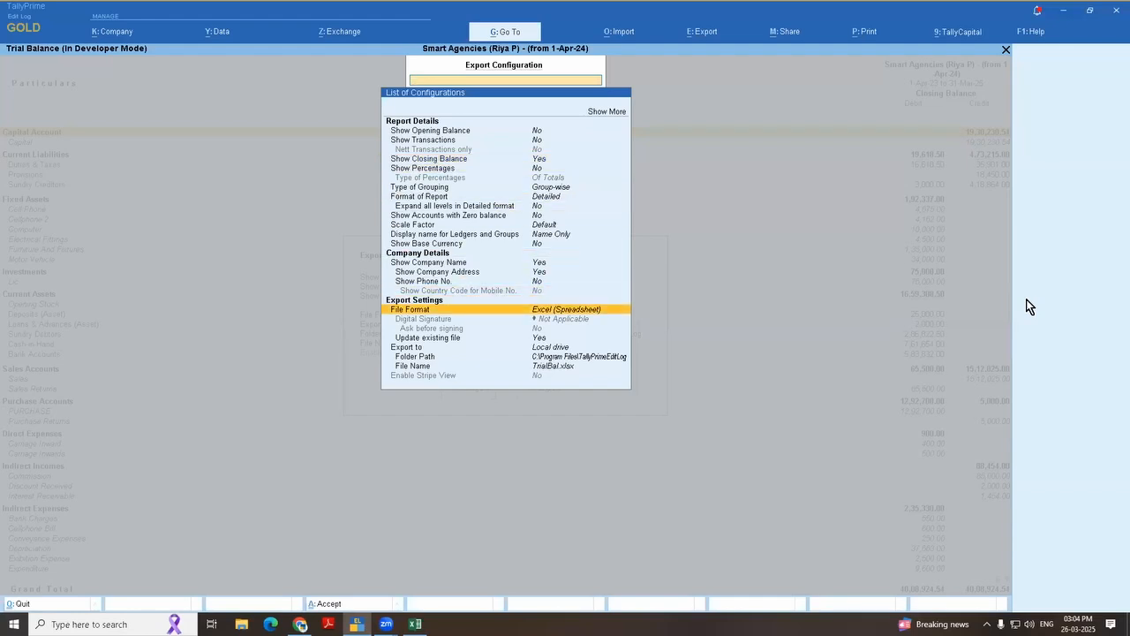
{"action": "key", "text": "Return"}
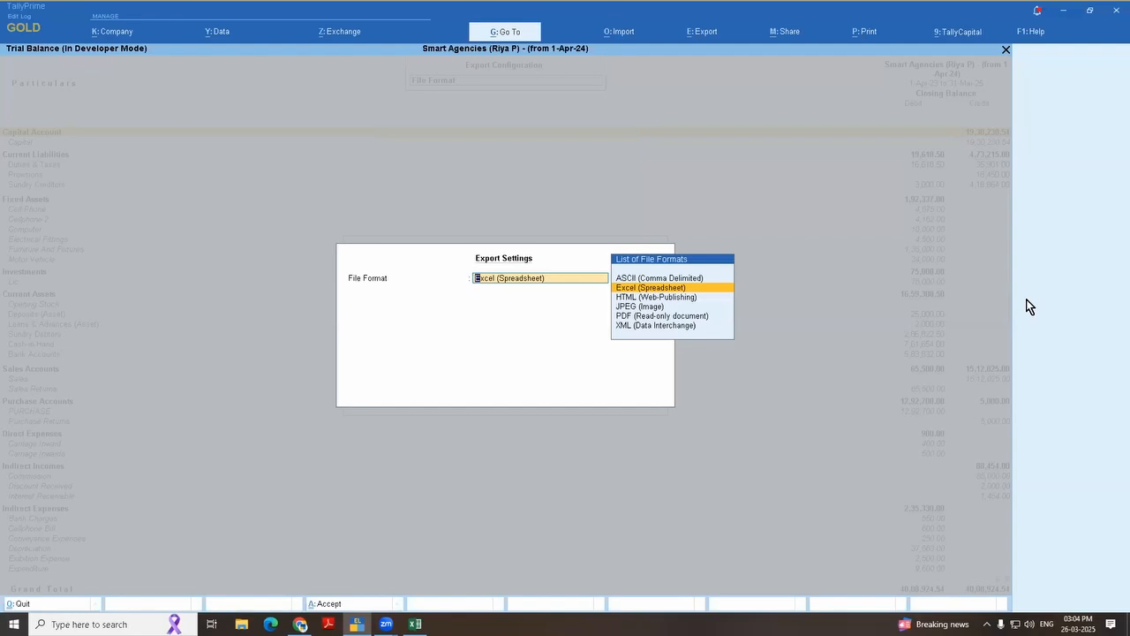
{"action": "key", "text": "Down"}
{"action": "key", "text": "Down"}
{"action": "key", "text": "Down"}
{"action": "key", "text": "Down"}
{"action": "key", "text": "Return"}
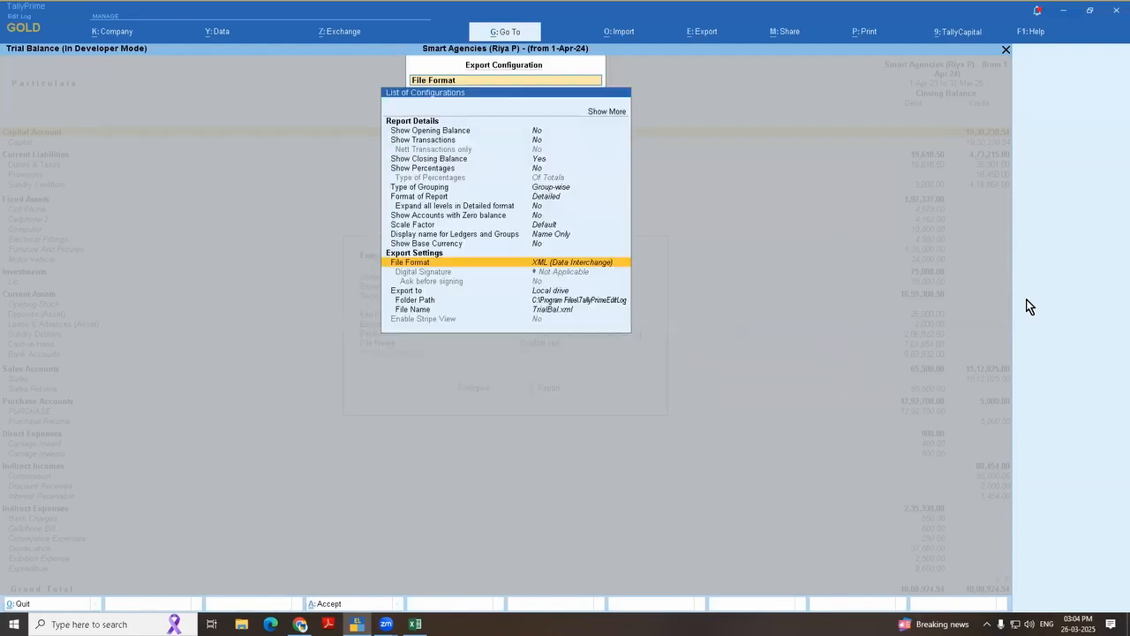
Step: Set the export folder path to the E:\ drive
{"action": "key", "text": "Down"}
{"action": "key", "text": "Down"}
{"action": "key", "text": "Down"}
{"action": "key", "text": "Down"}
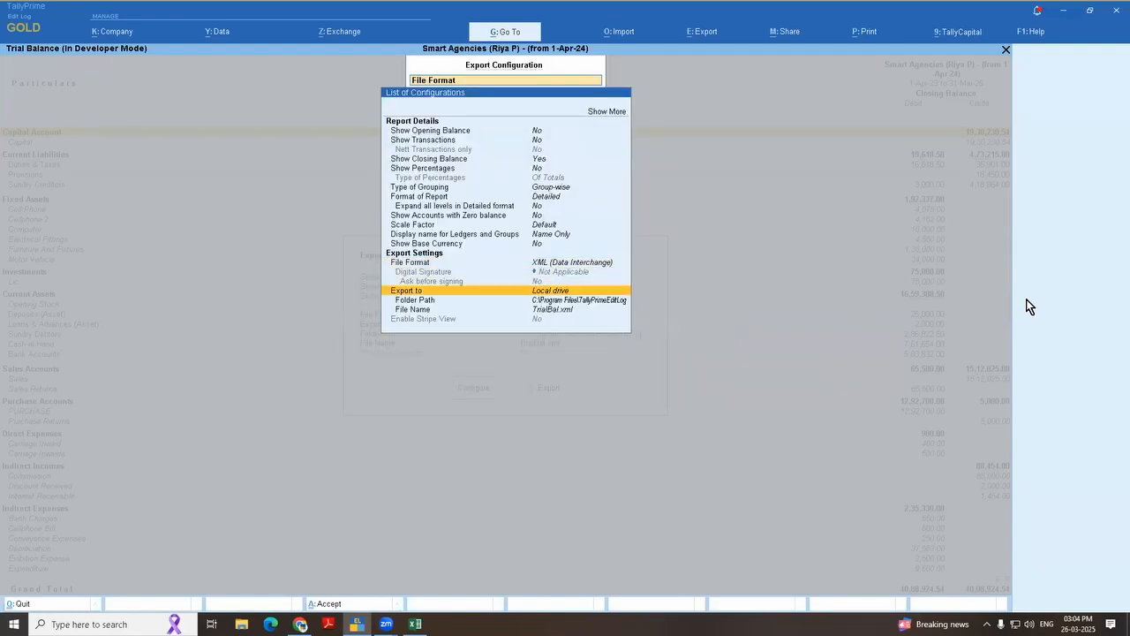
{"action": "key", "text": "Up"}
{"action": "key", "text": "Down"}
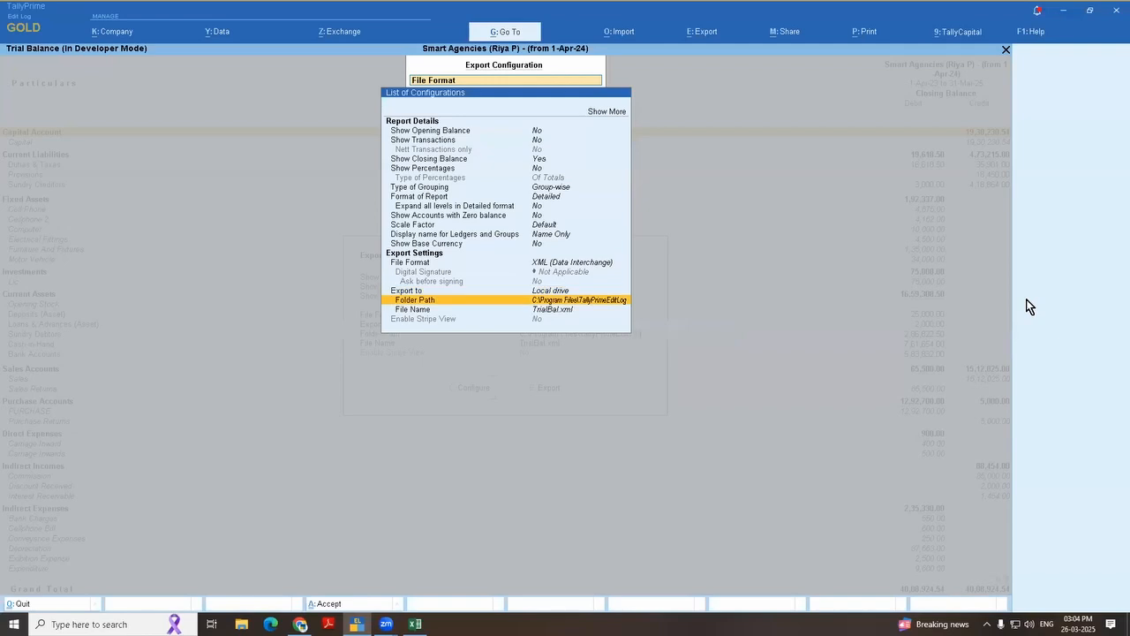
{"action": "key", "text": "Return"}
{"action": "key", "text": "Return"}
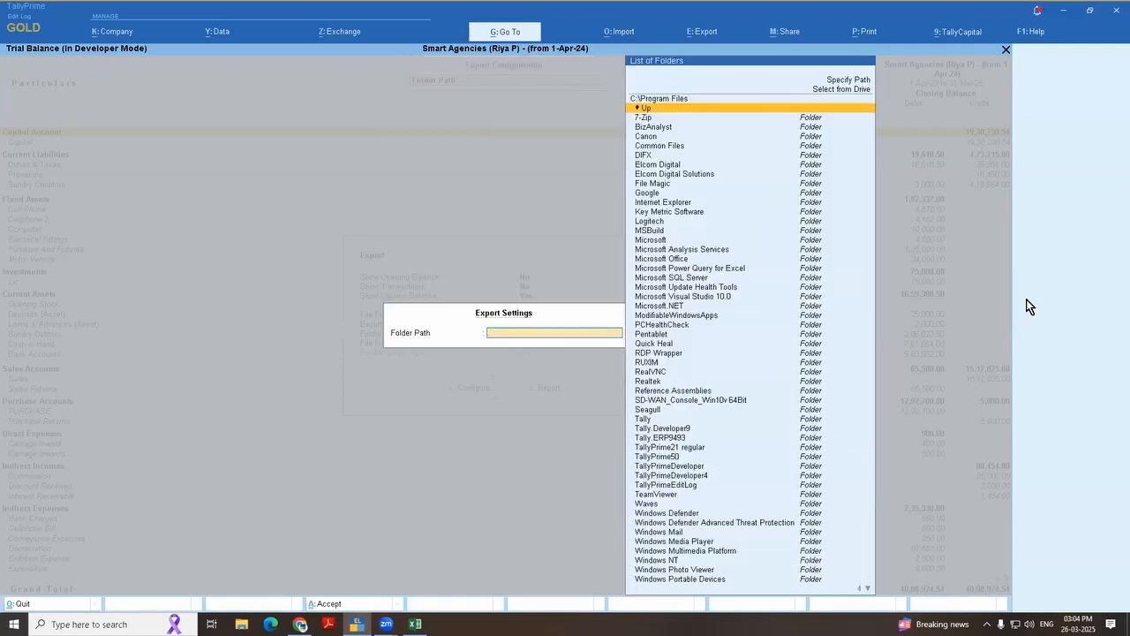
{"action": "key", "text": "Return"}
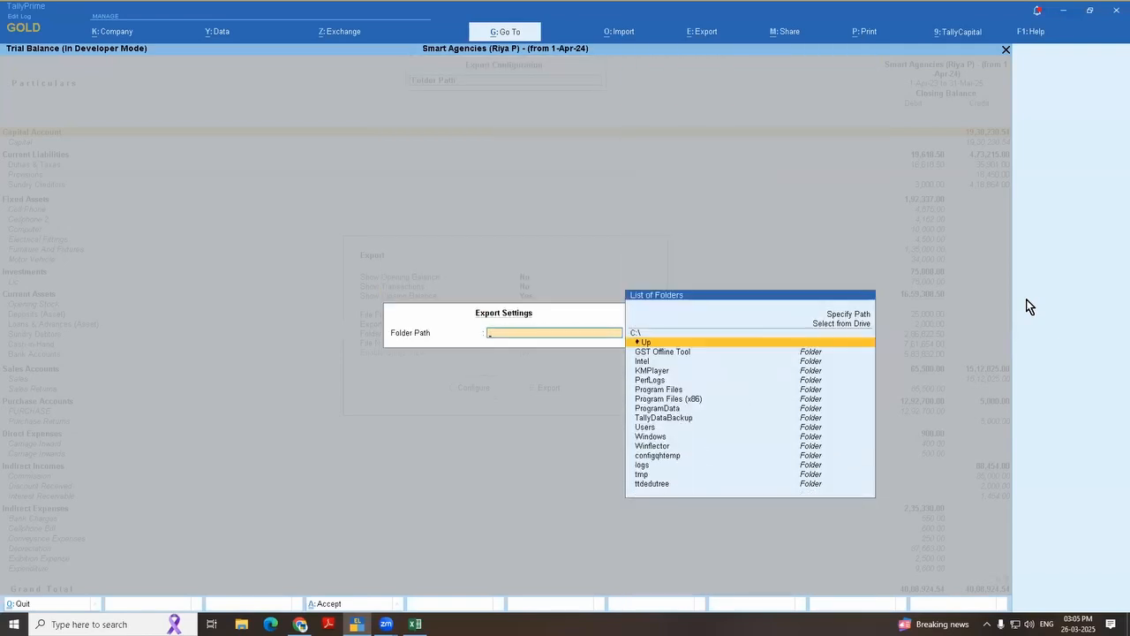
{"action": "key", "text": "Return"}
{"action": "key", "text": "Down"}
{"action": "key", "text": "Down"}
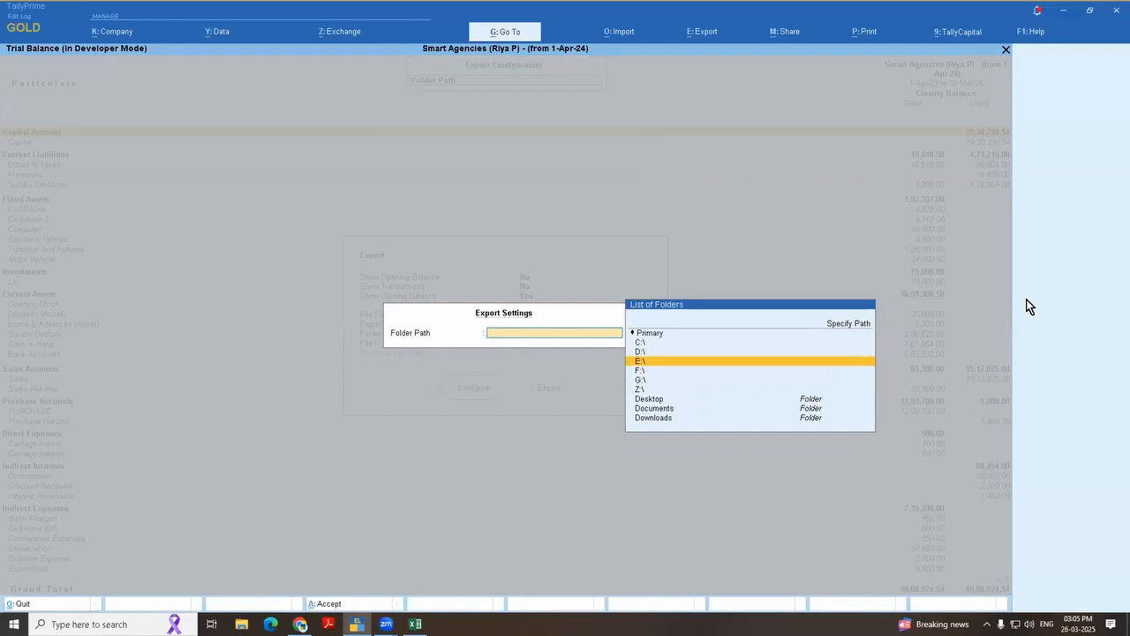
{"action": "key", "text": "Return"}
Step: Name the export file demotbl, accept the configuration and close the export dialog
{"action": "key", "text": "Return"}
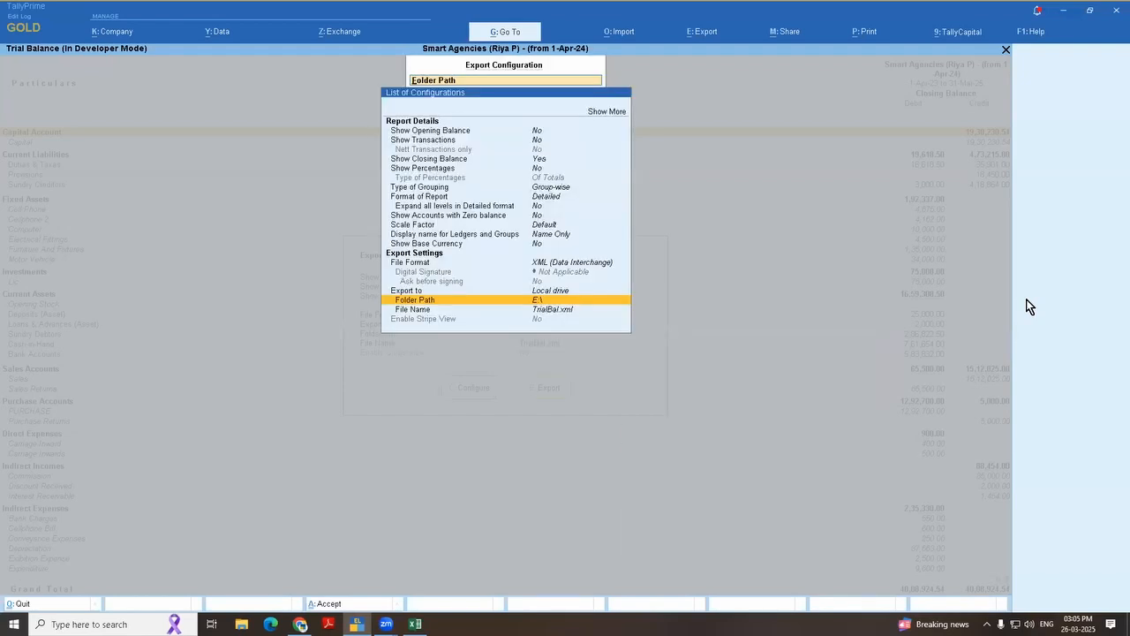
{"action": "key", "text": "Down"}
{"action": "key", "text": "Return"}
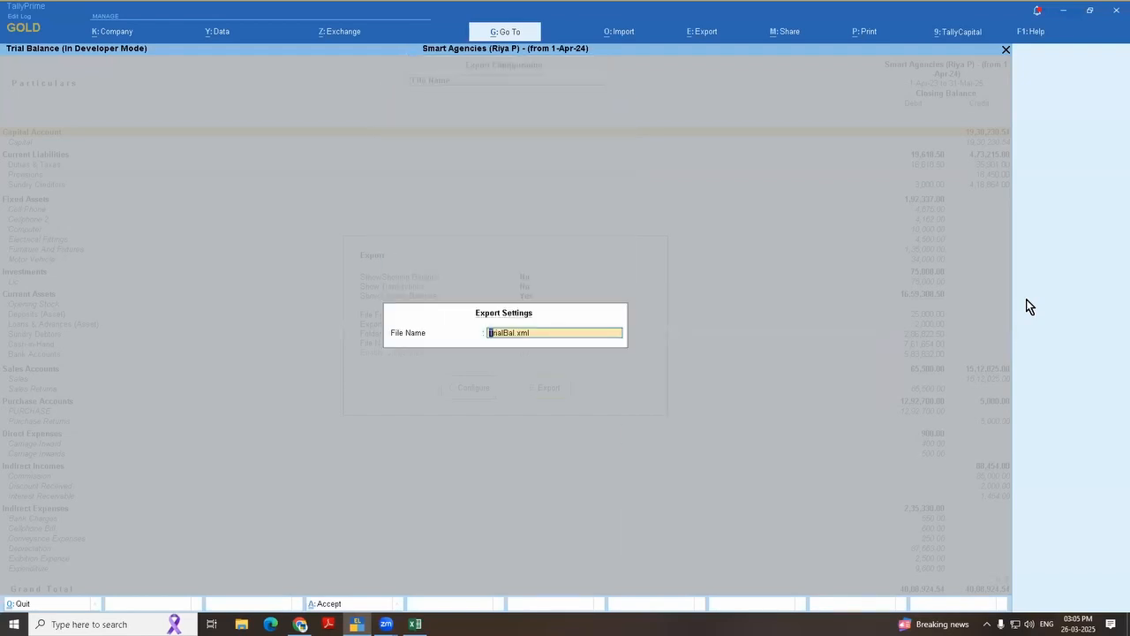
{"action": "type", "text": "demotbl"}
{"action": "key", "text": "Return"}
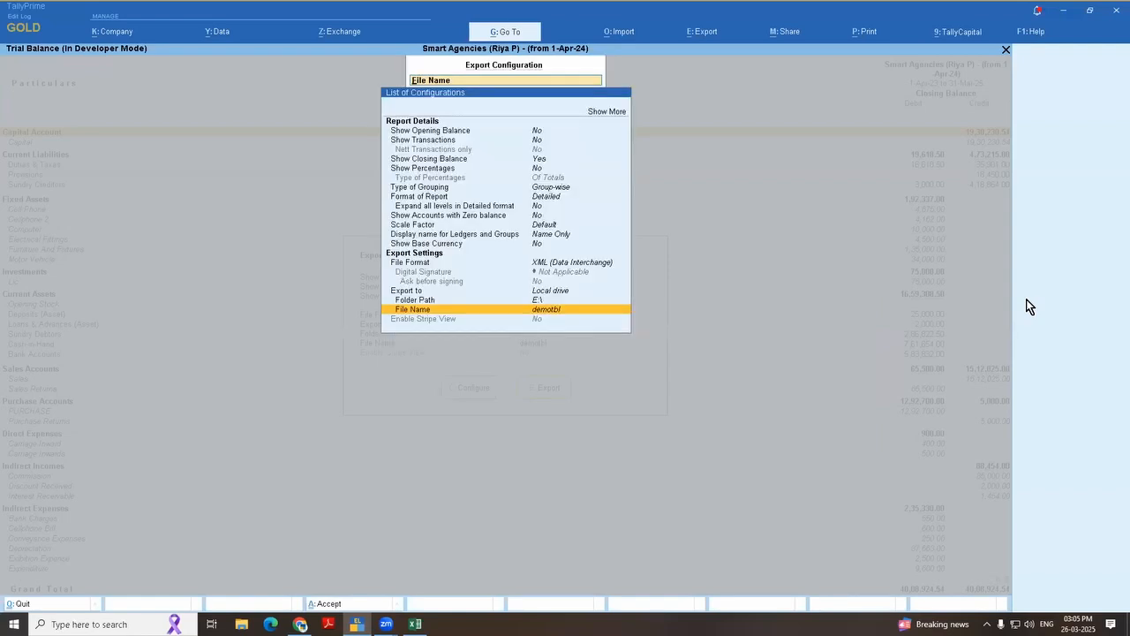
{"action": "key", "text": "ctrl+a"}
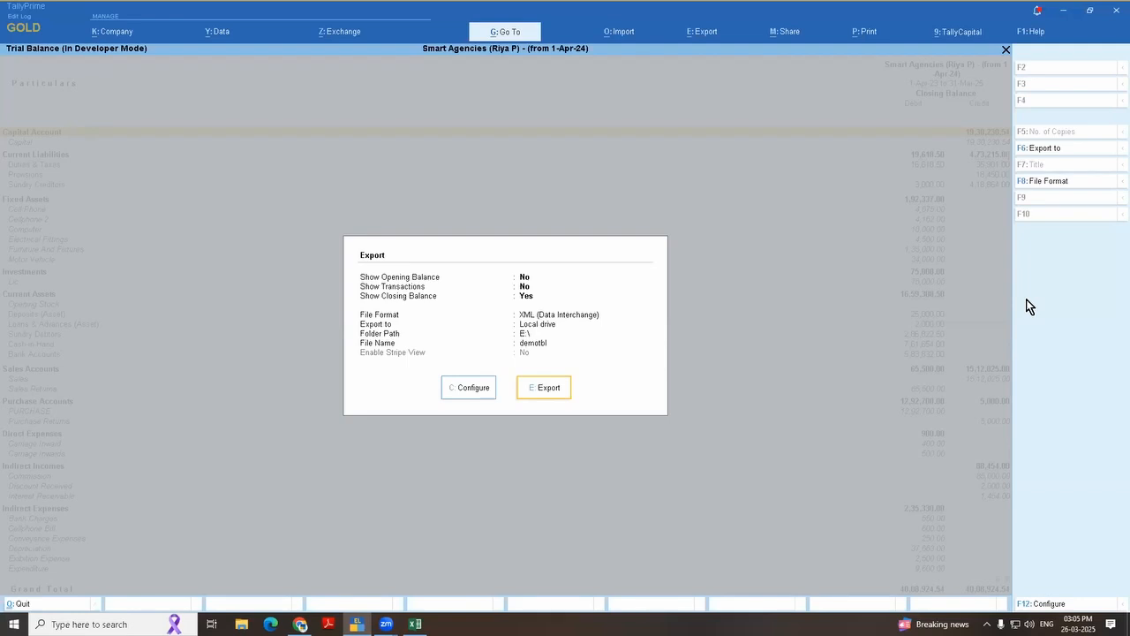
{"action": "key", "text": "Escape"}
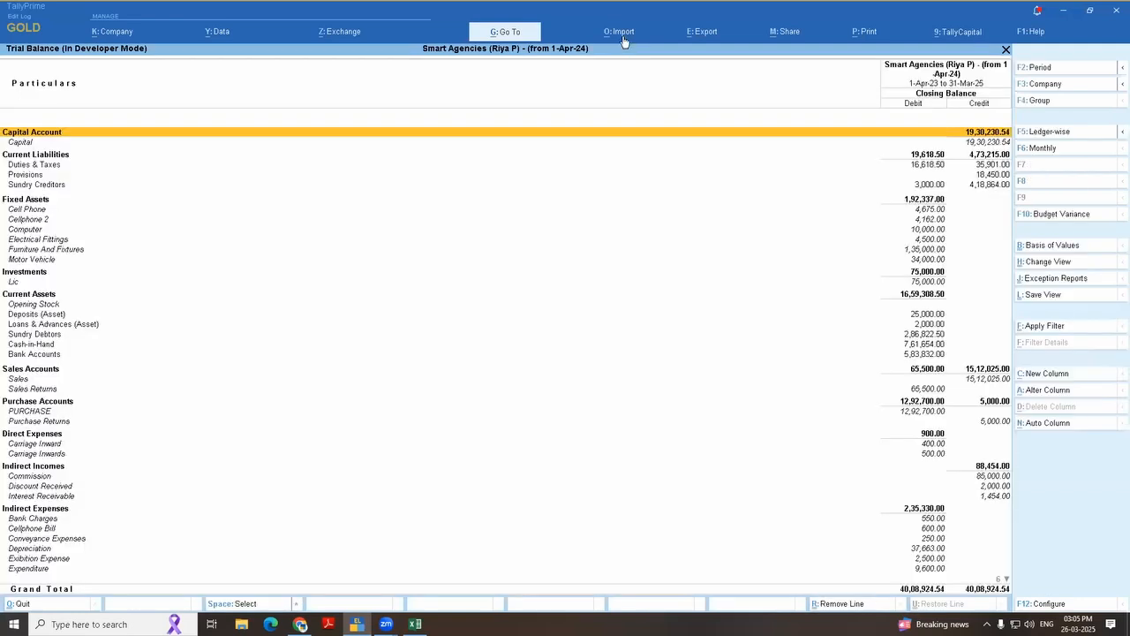
{"action": "left_click", "coordinate": [621, 32]}
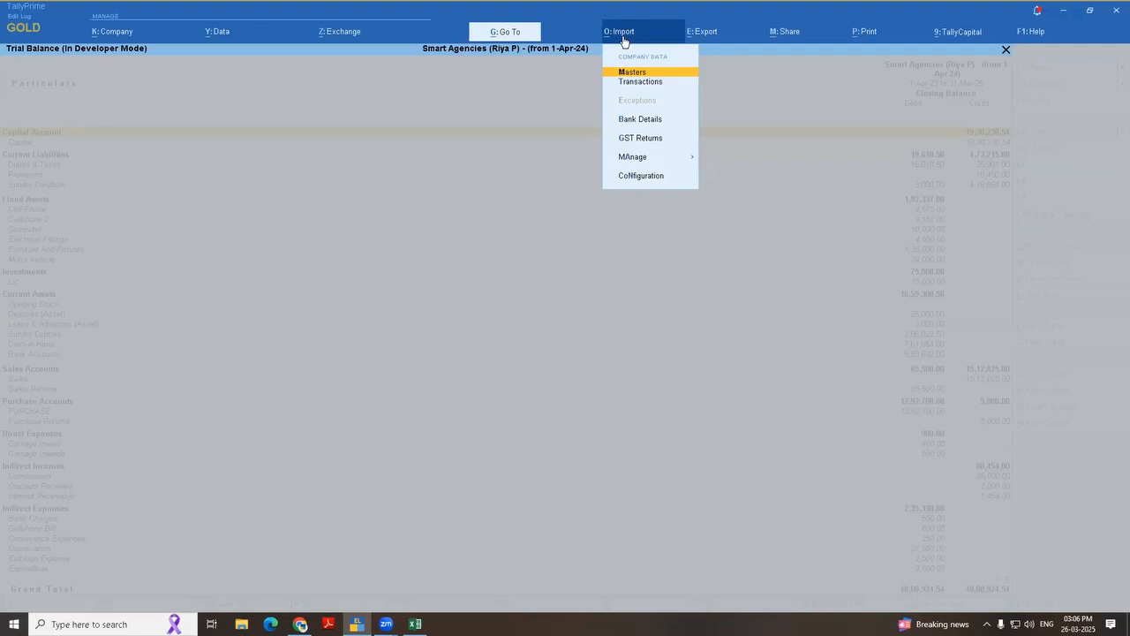
{"action": "key", "text": "Right"}
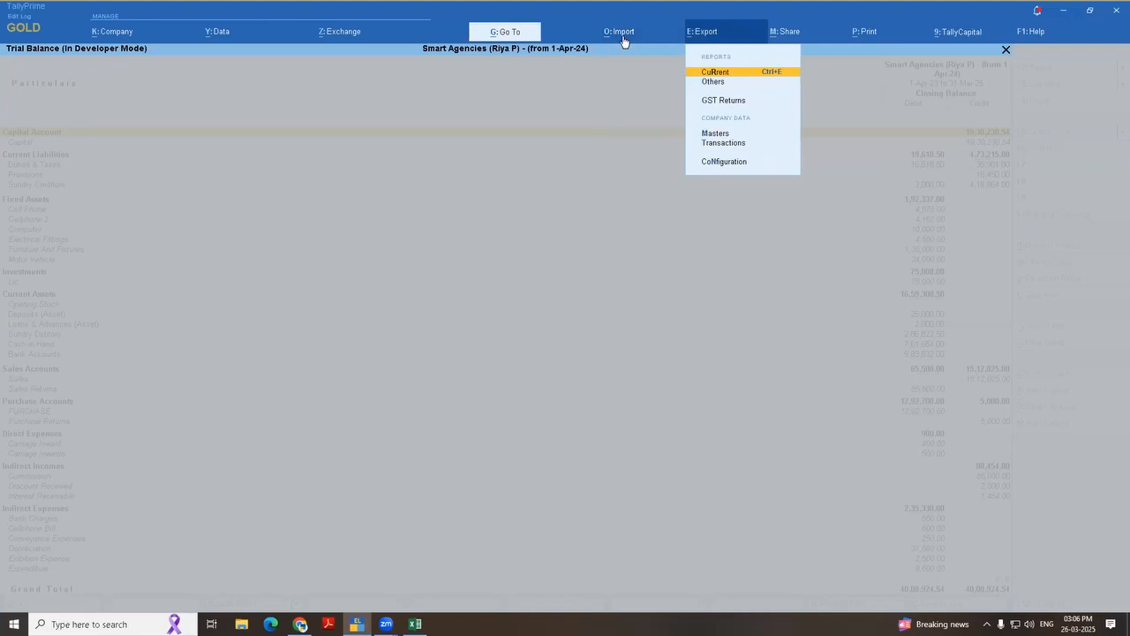
Step: Start exporting the company's masters and open the export configuration
{"action": "key", "text": "Down"}
{"action": "key", "text": "Down"}
{"action": "key", "text": "Down"}
{"action": "key", "text": "Down"}
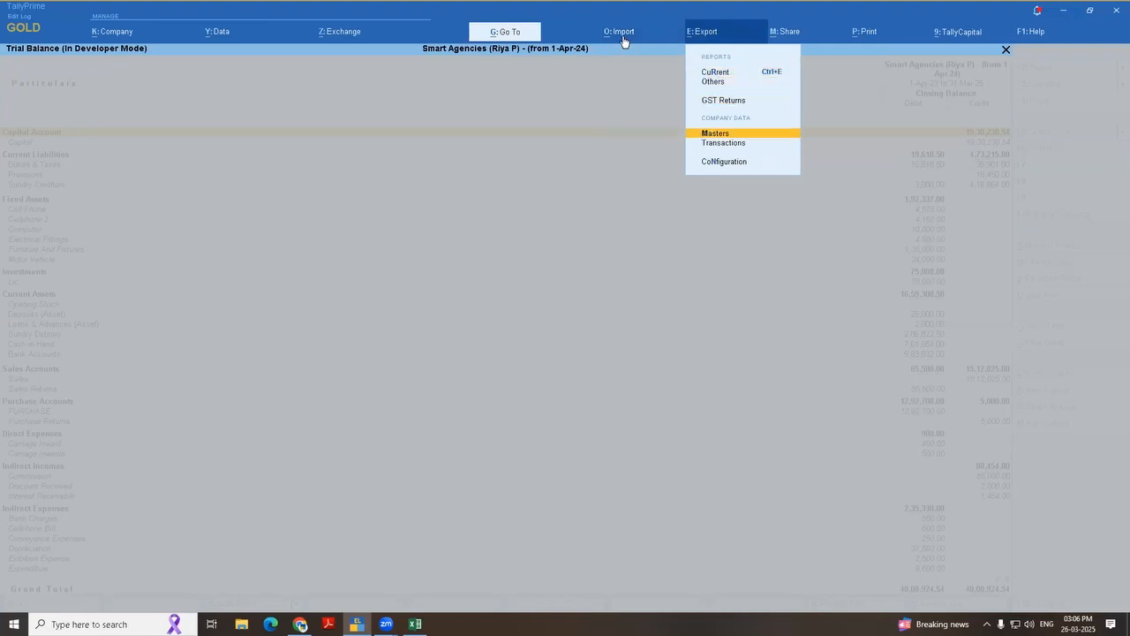
{"action": "key", "text": "Up"}
{"action": "key", "text": "Return"}
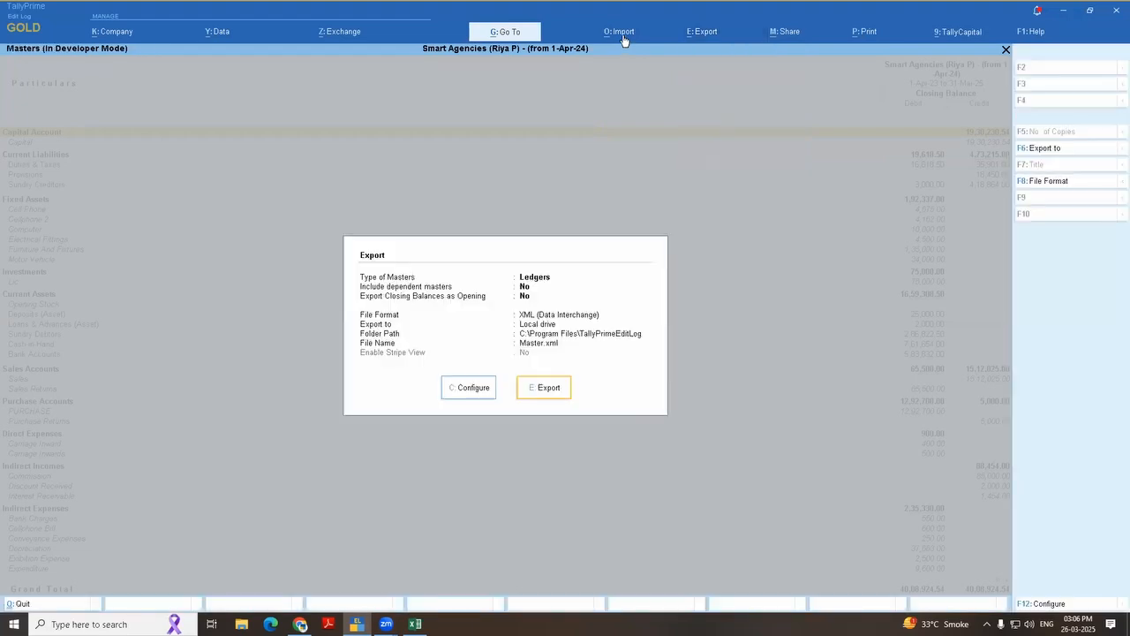
{"action": "key", "text": "Left"}
{"action": "key", "text": "Return"}
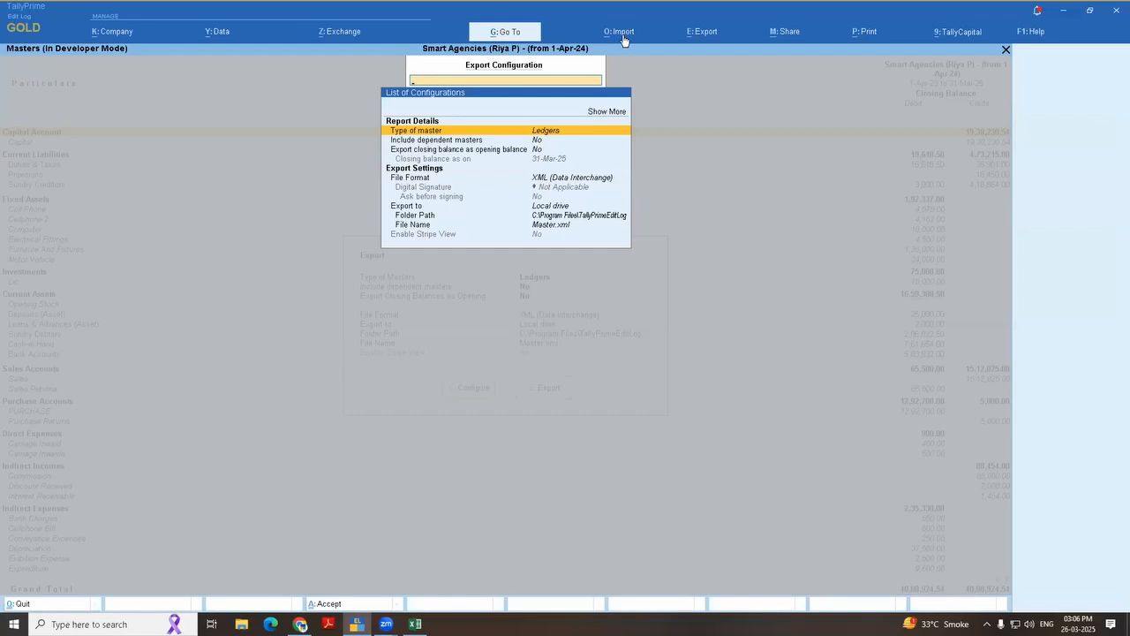
Step: Set the type of master for the export to All Masters
{"action": "key", "text": "Return"}
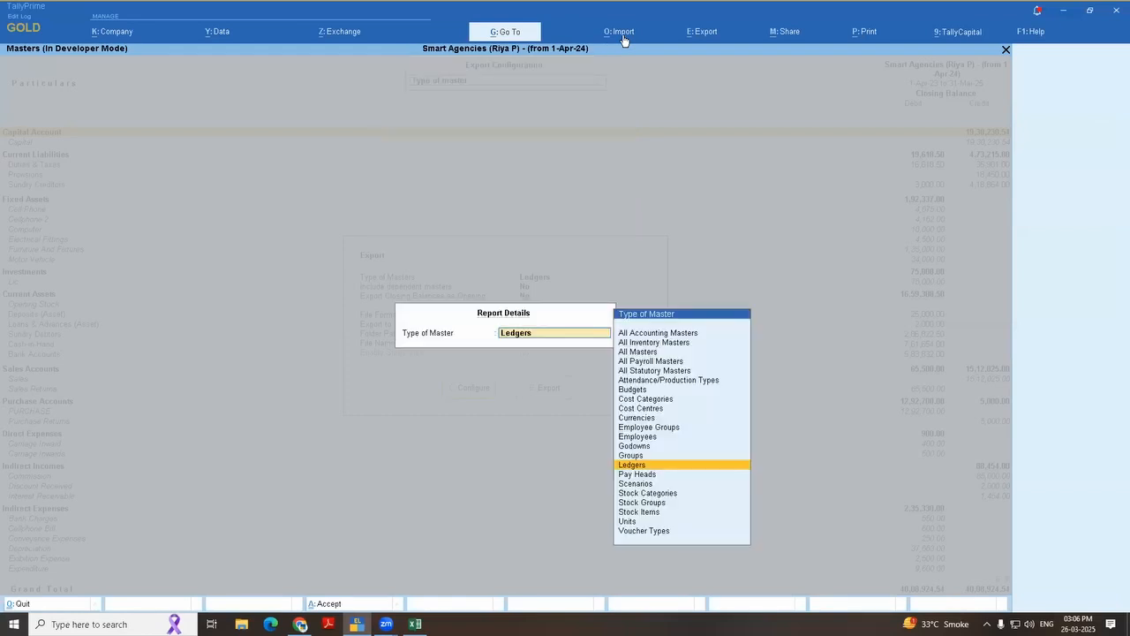
{"action": "key", "text": "Up"}
{"action": "key", "text": "Up"}
{"action": "key", "text": "Up"}
{"action": "key", "text": "Up"}
{"action": "key", "text": "Up"}
{"action": "key", "text": "Up"}
{"action": "key", "text": "Up"}
{"action": "key", "text": "Up"}
{"action": "key", "text": "Up"}
{"action": "key", "text": "Up"}
{"action": "key", "text": "Up"}
{"action": "key", "text": "Up"}
{"action": "key", "text": "Up"}
{"action": "key", "text": "Up"}
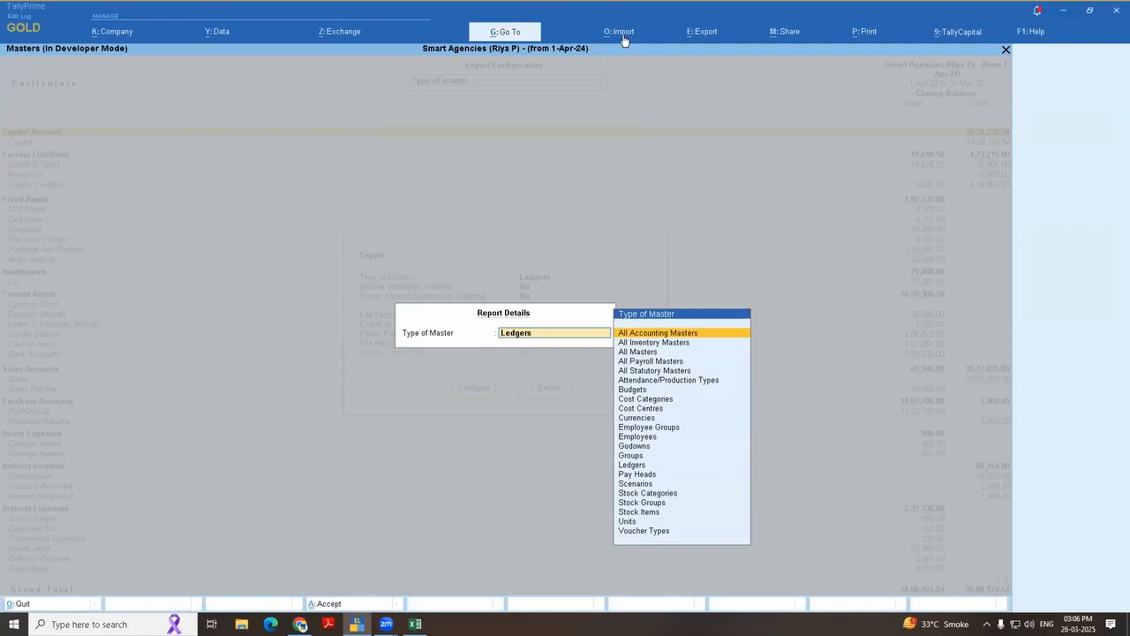
{"action": "key", "text": "Down"}
{"action": "key", "text": "Down"}
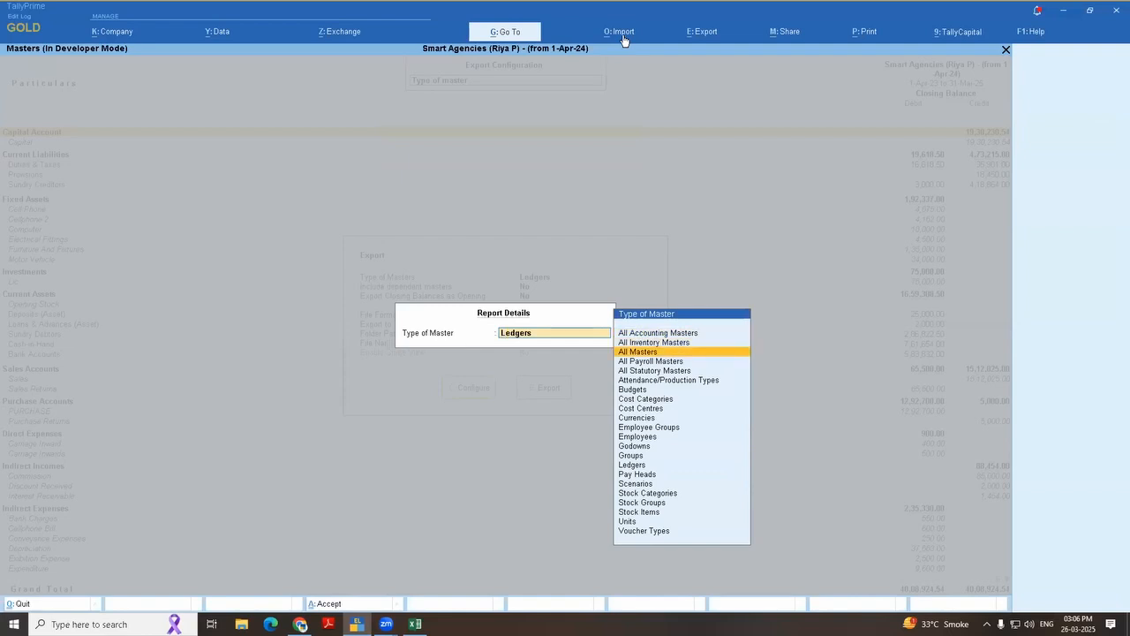
{"action": "key", "text": "Up"}
{"action": "key", "text": "Up"}
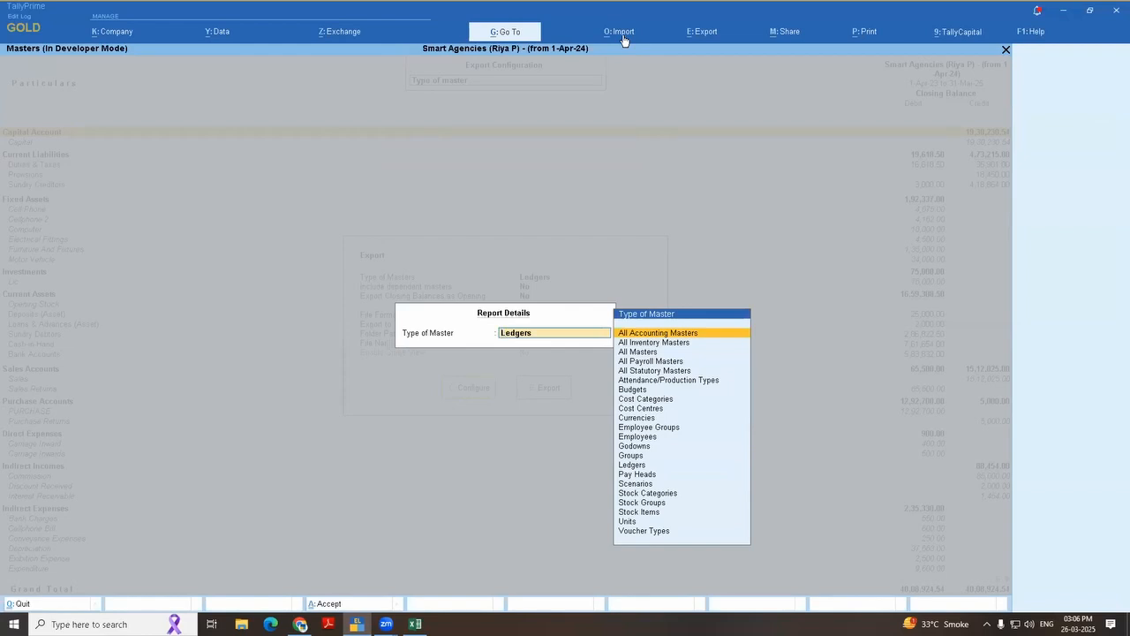
{"action": "key", "text": "Down"}
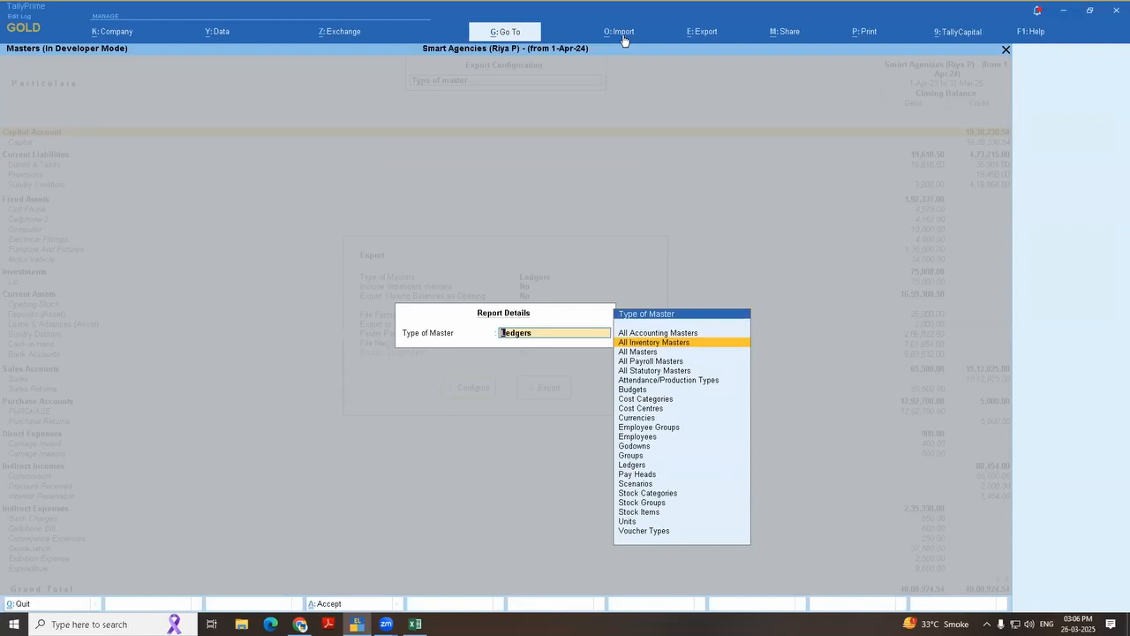
{"action": "key", "text": "Down"}
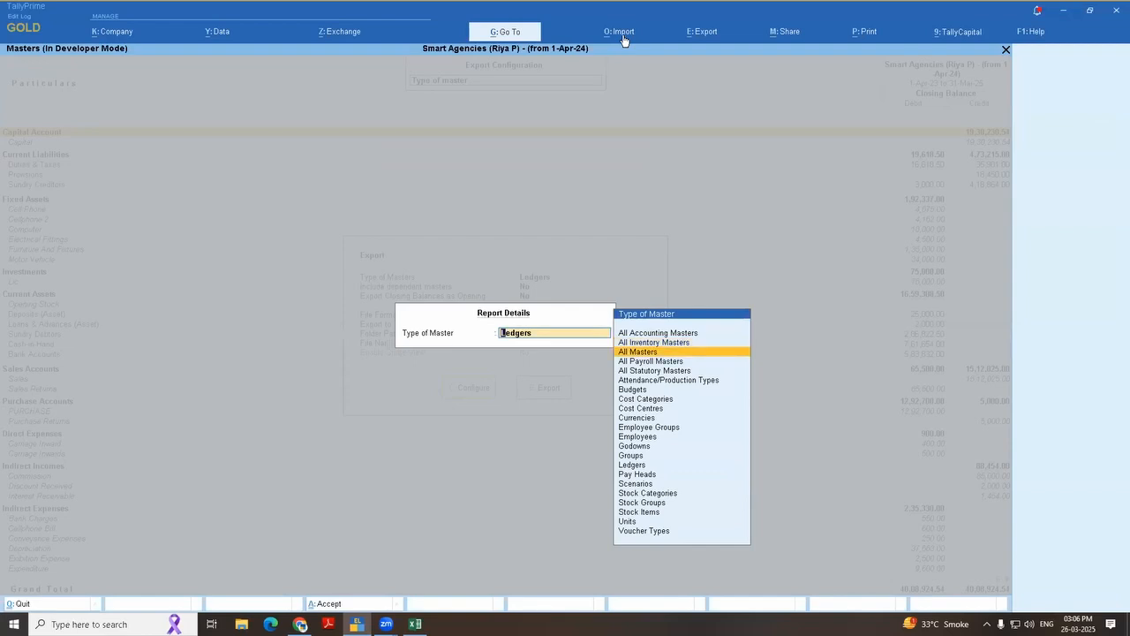
{"action": "key", "text": "Up"}
{"action": "key", "text": "Up"}
{"action": "key", "text": "Down"}
{"action": "key", "text": "Down"}
{"action": "key", "text": "Return"}
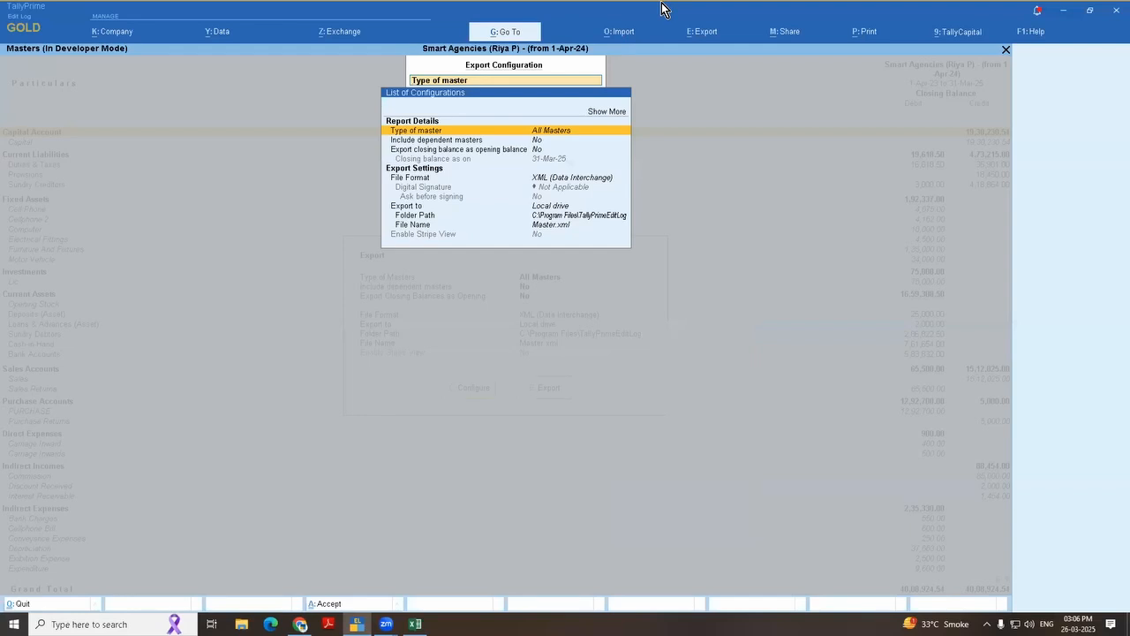
Step: Set both Include dependent masters and Export closing balance as opening balance to Yes
{"action": "key", "text": "Down"}
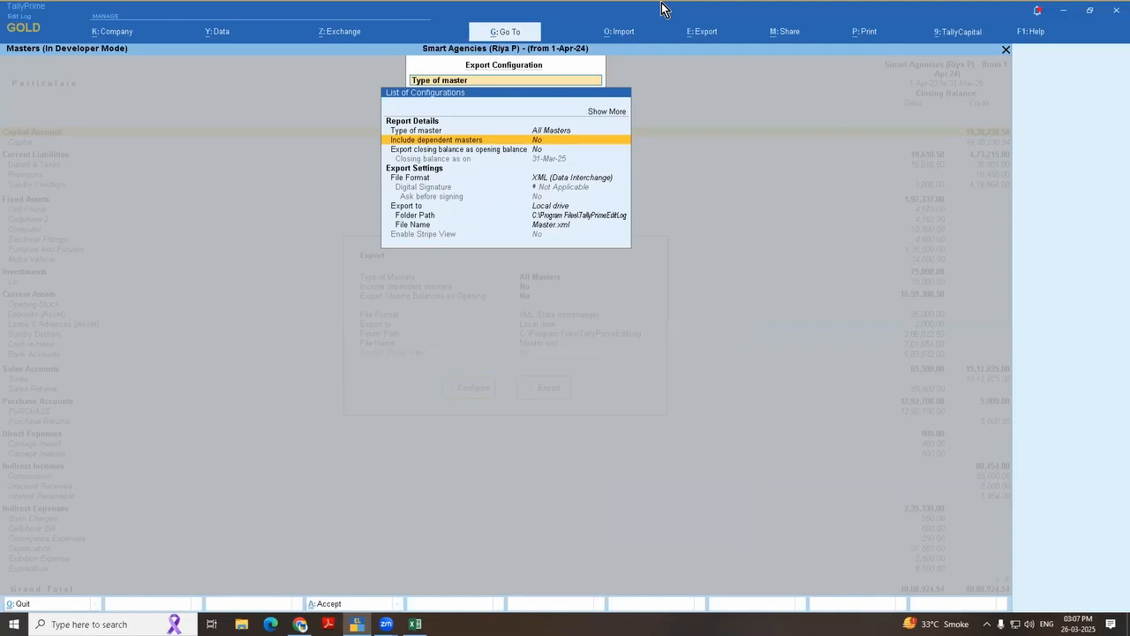
{"action": "key", "text": "Return"}
{"action": "key", "text": "Down"}
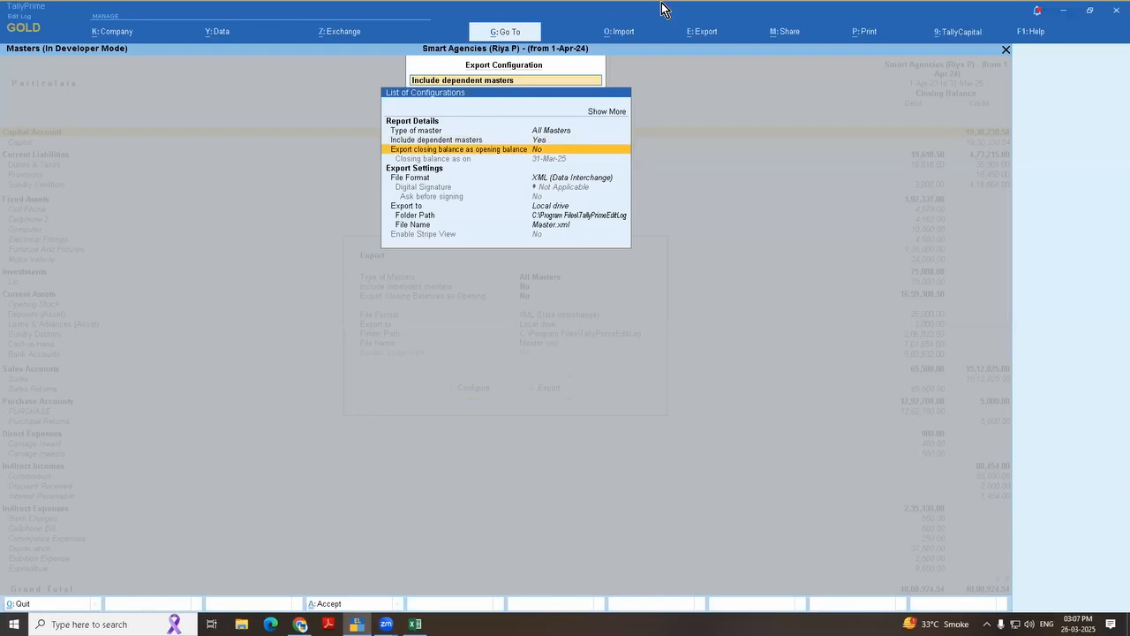
{"action": "key", "text": "Return"}
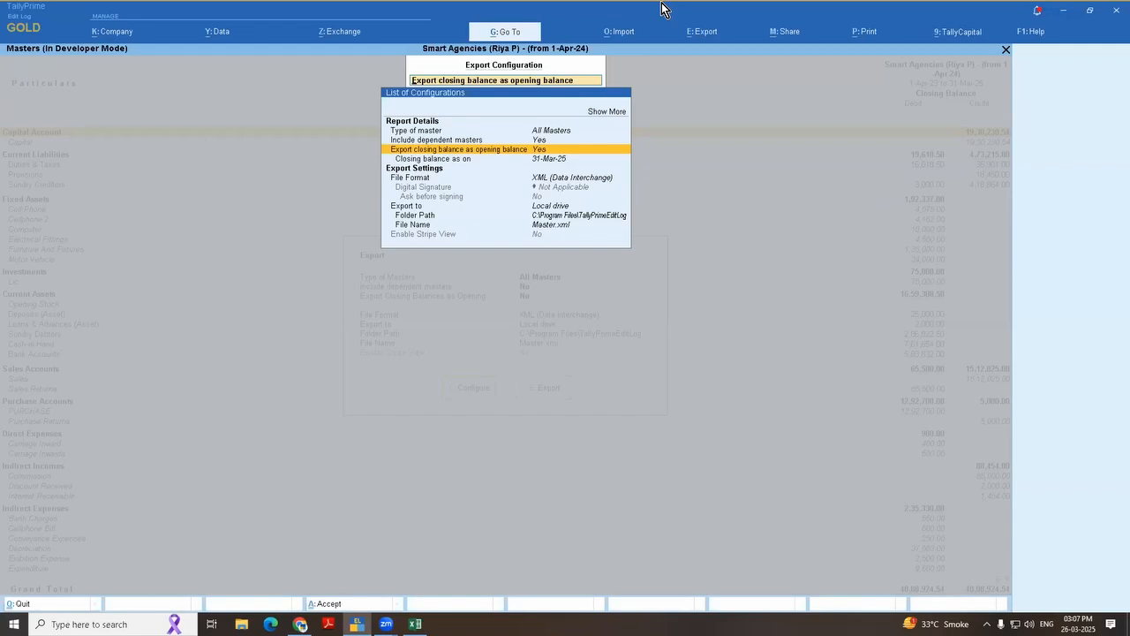
Step: Set the folder path of the masters export to the E:\ drive
{"action": "key", "text": "Down"}
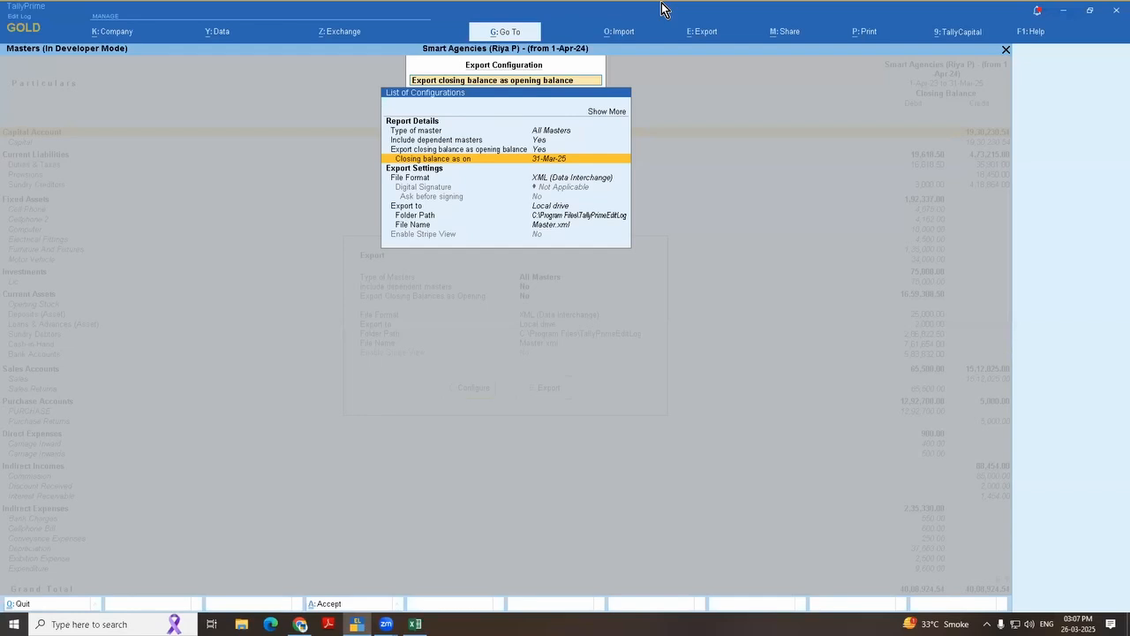
{"action": "key", "text": "Down"}
{"action": "key", "text": "Down"}
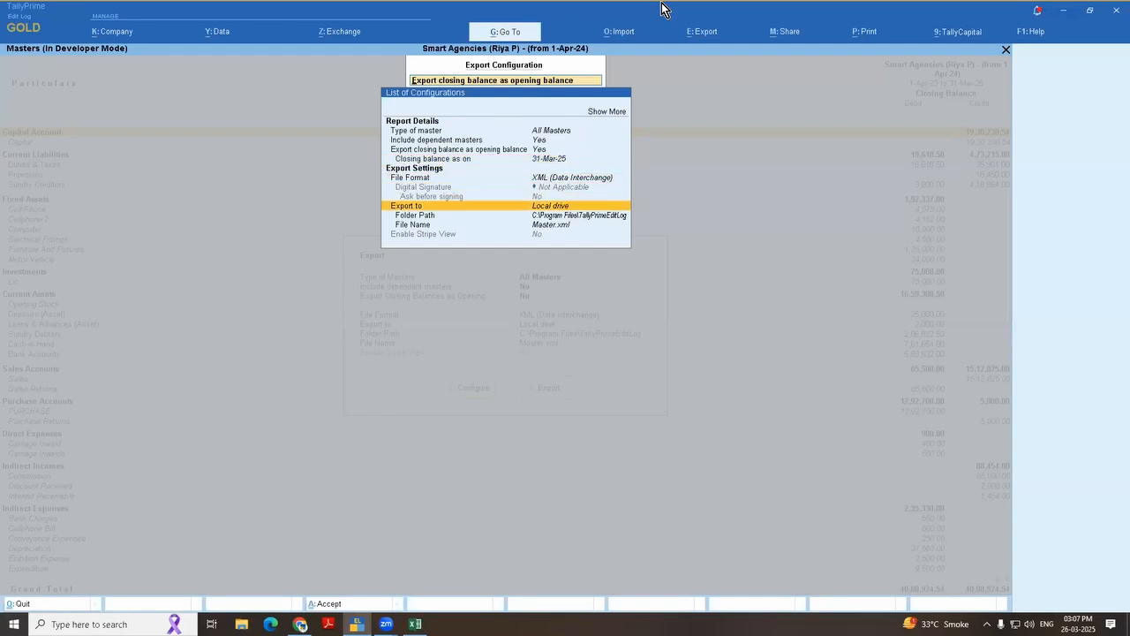
{"action": "key", "text": "Down"}
{"action": "key", "text": "Return"}
{"action": "key", "text": "Down"}
{"action": "key", "text": "Return"}
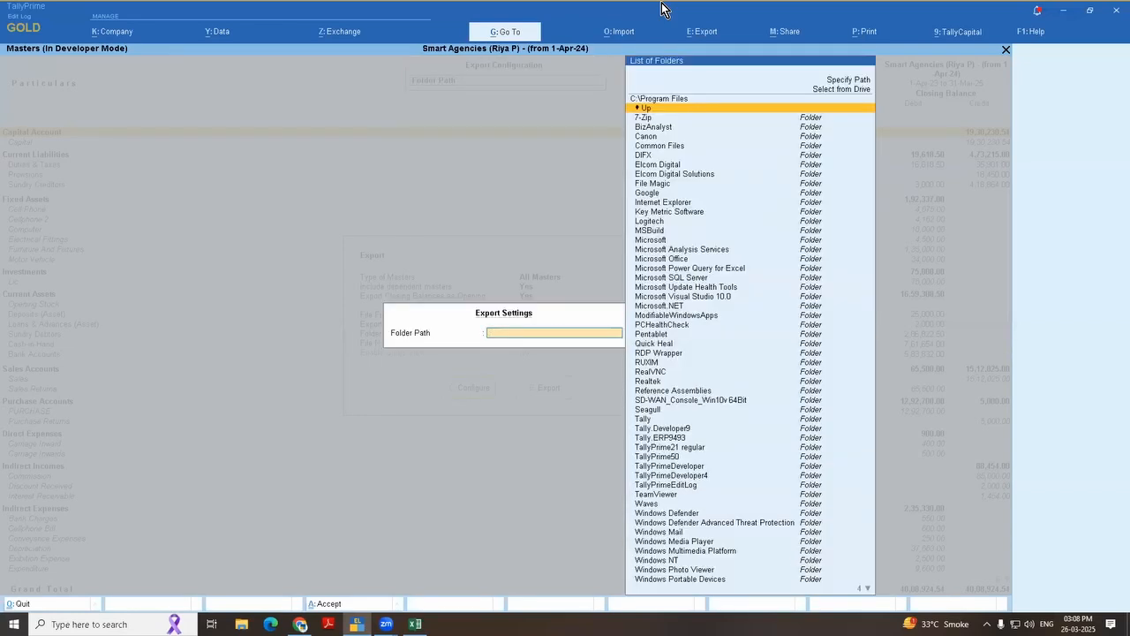
{"action": "key", "text": "Return"}
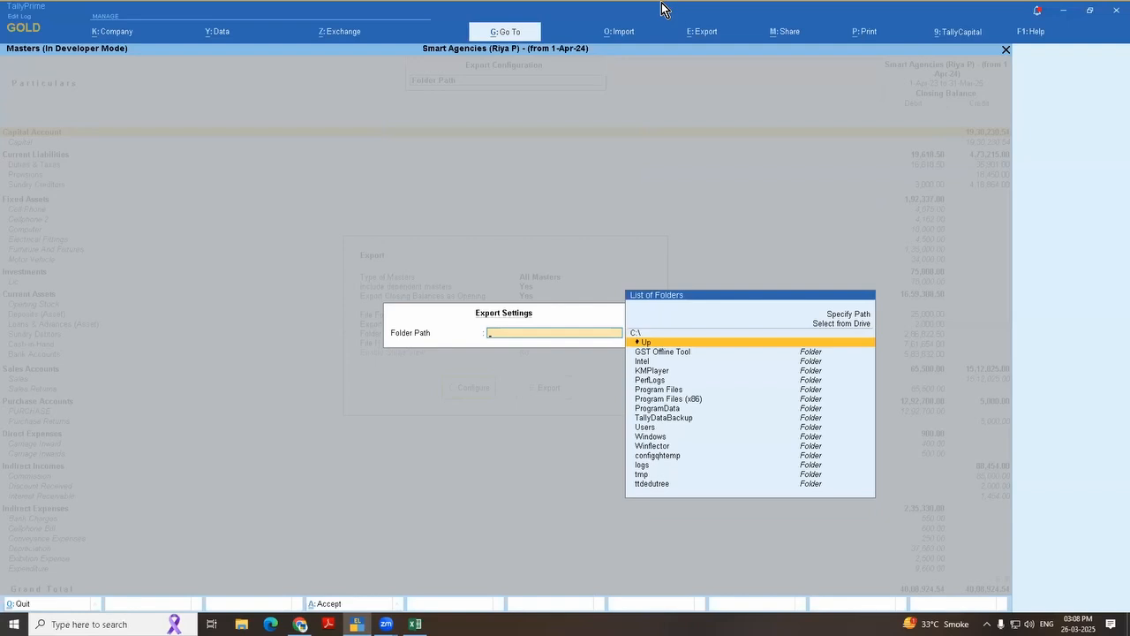
{"action": "key", "text": "Return"}
{"action": "key", "text": "Down"}
{"action": "key", "text": "Down"}
{"action": "key", "text": "Down"}
{"action": "key", "text": "Up"}
{"action": "key", "text": "Return"}
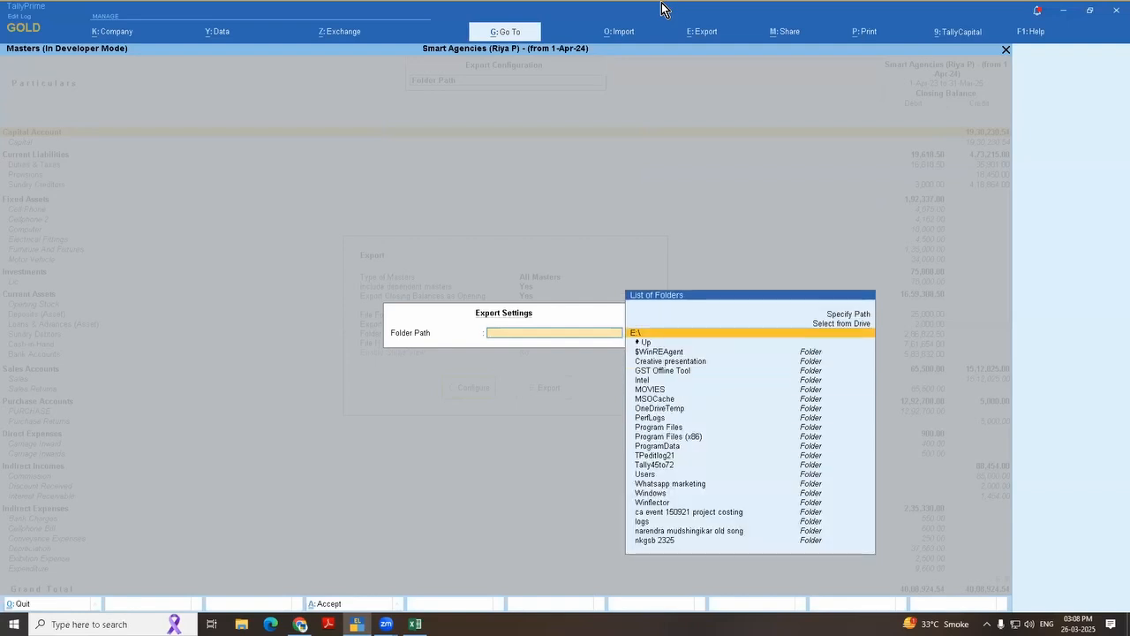
{"action": "key", "text": "Return"}
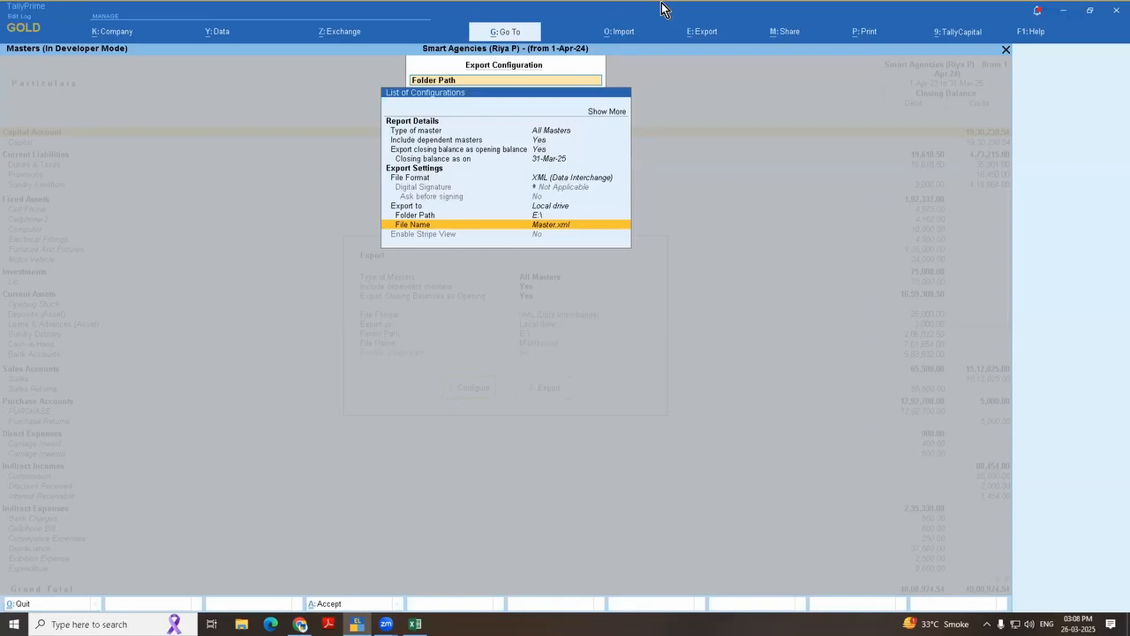
Step: Reopen the type of master setting and choose All Masters again
{"action": "key", "text": "Up"}
{"action": "key", "text": "Up"}
{"action": "key", "text": "Up"}
{"action": "key", "text": "Up"}
{"action": "key", "text": "Up"}
{"action": "key", "text": "Up"}
{"action": "key", "text": "Up"}
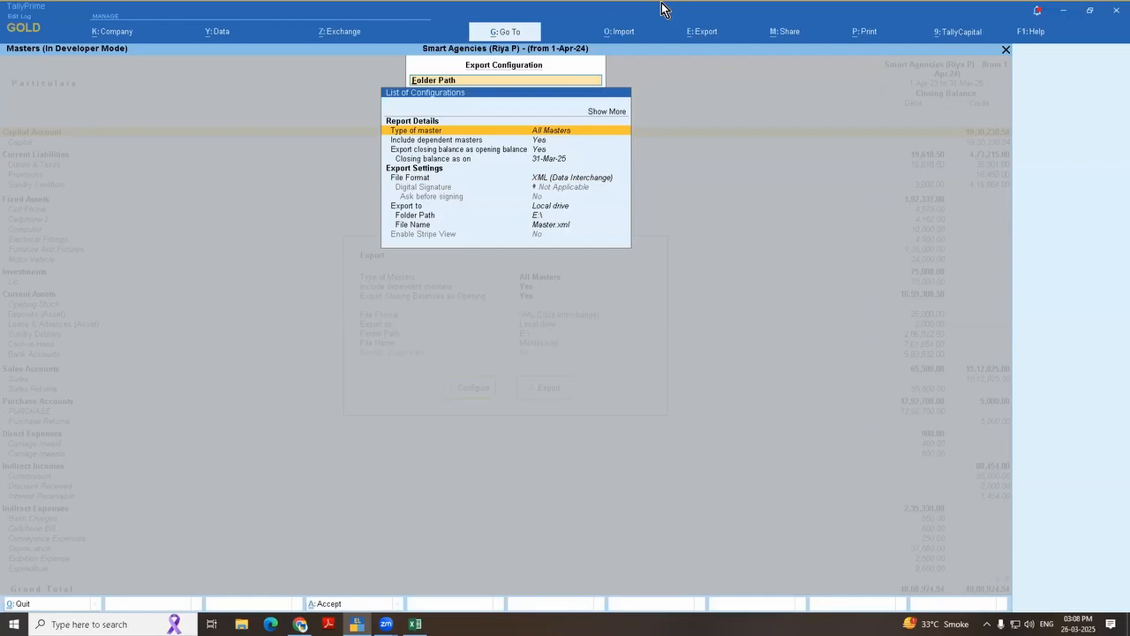
{"action": "key", "text": "Return"}
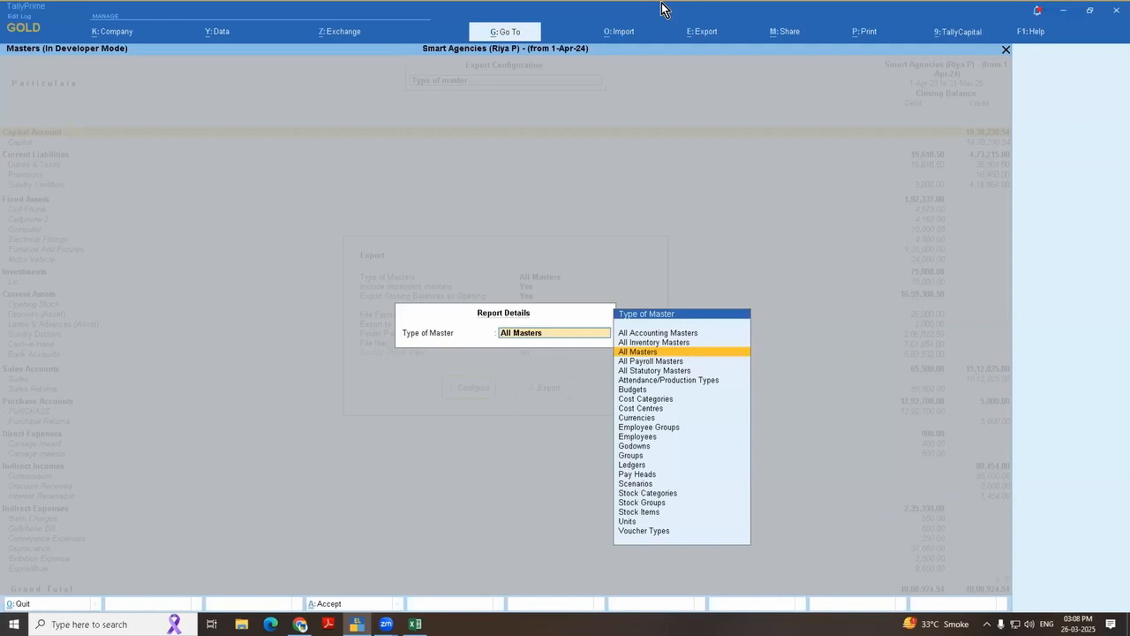
{"action": "key", "text": "Return"}
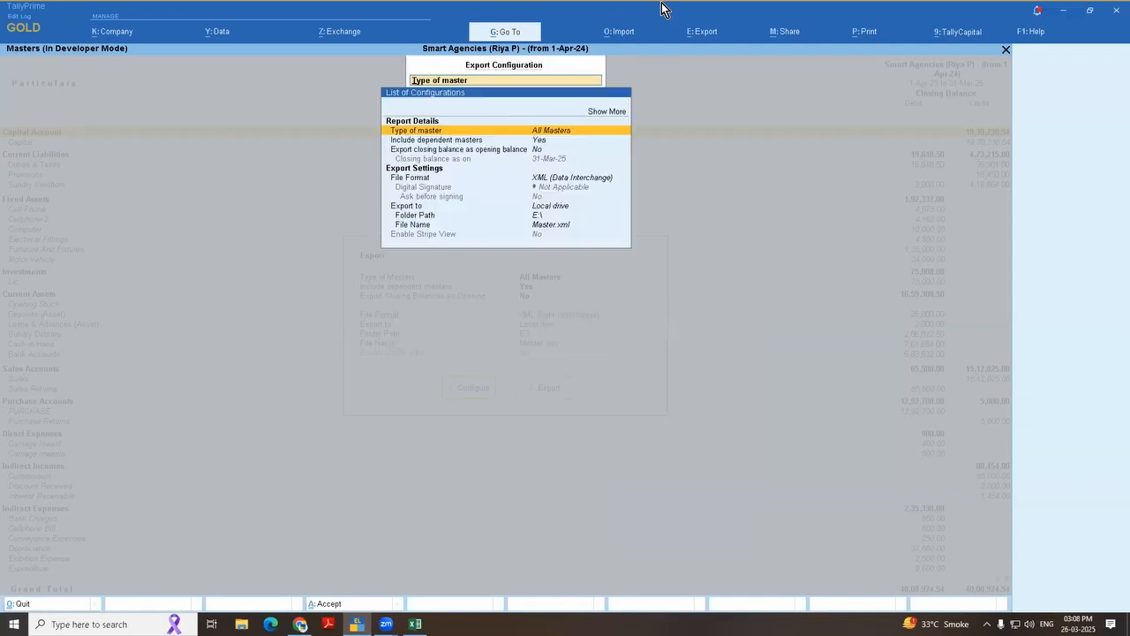
Step: Close the configuration, export the masters as Master.xml to E:\, and select the exported file in File Explorer
{"action": "key", "text": "Down"}
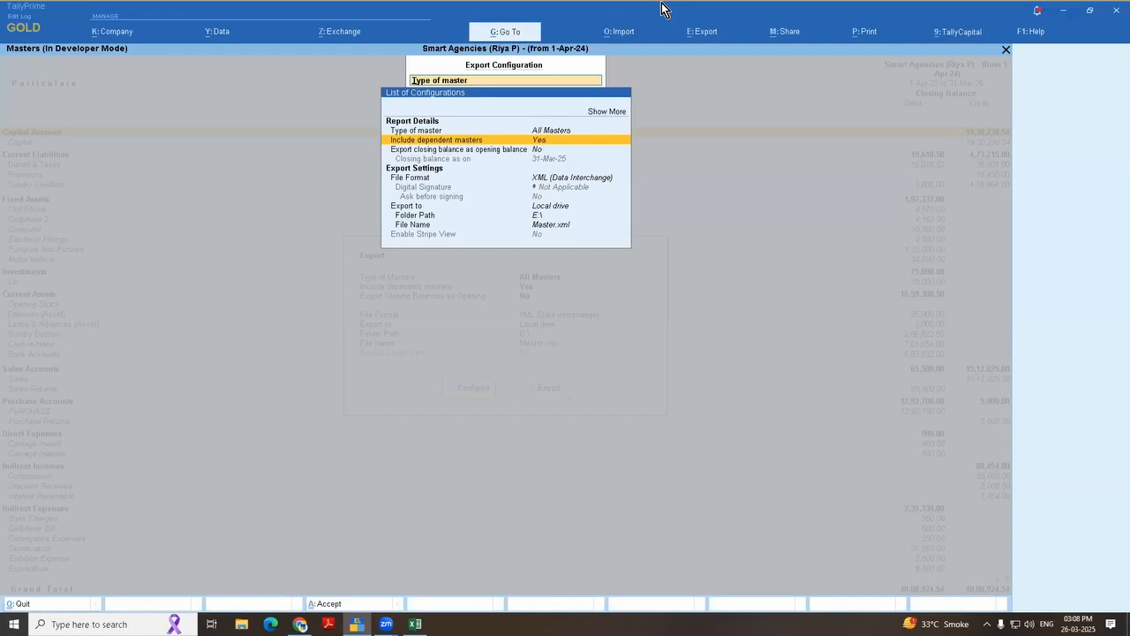
{"action": "key", "text": "Down"}
{"action": "key", "text": "Down"}
{"action": "key", "text": "Down"}
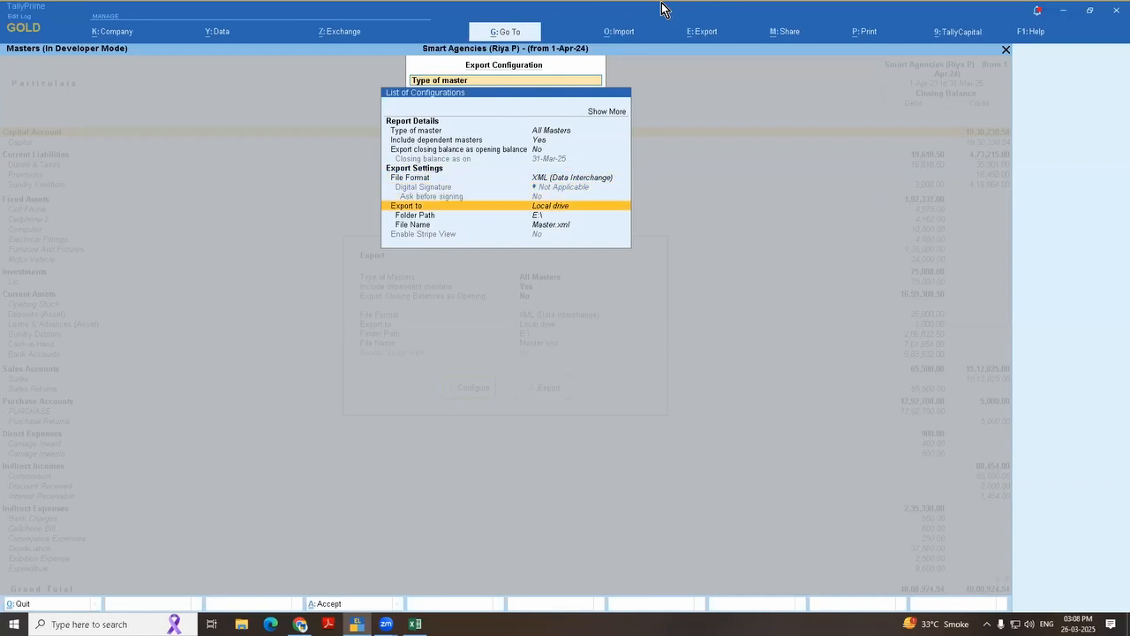
{"action": "key", "text": "Down"}
{"action": "key", "text": "Down"}
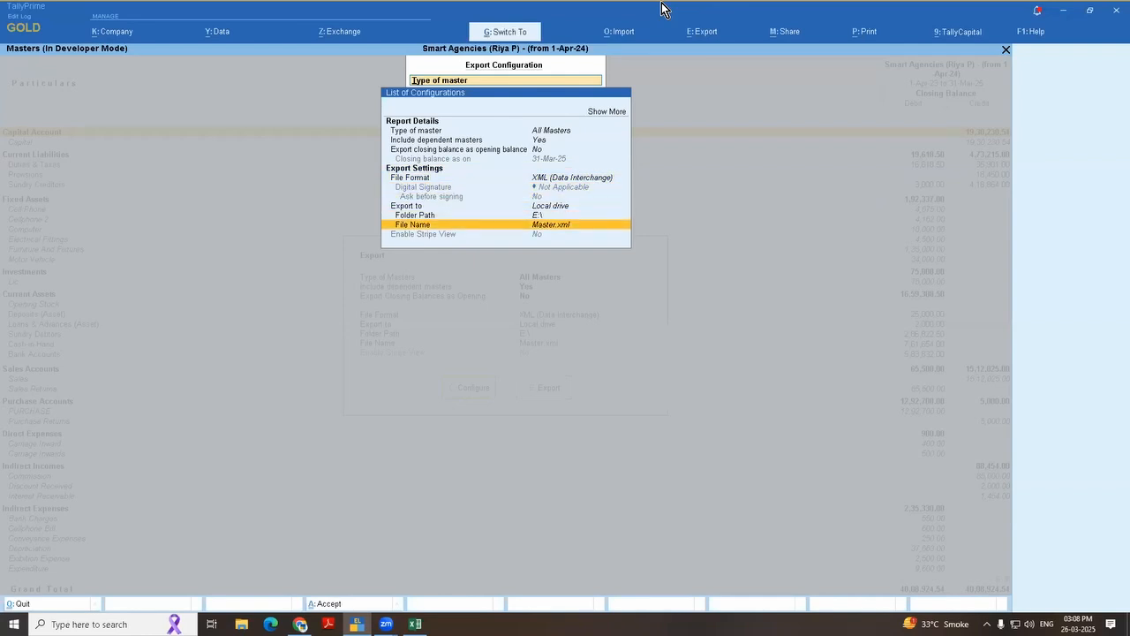
{"action": "key", "text": "Escape"}
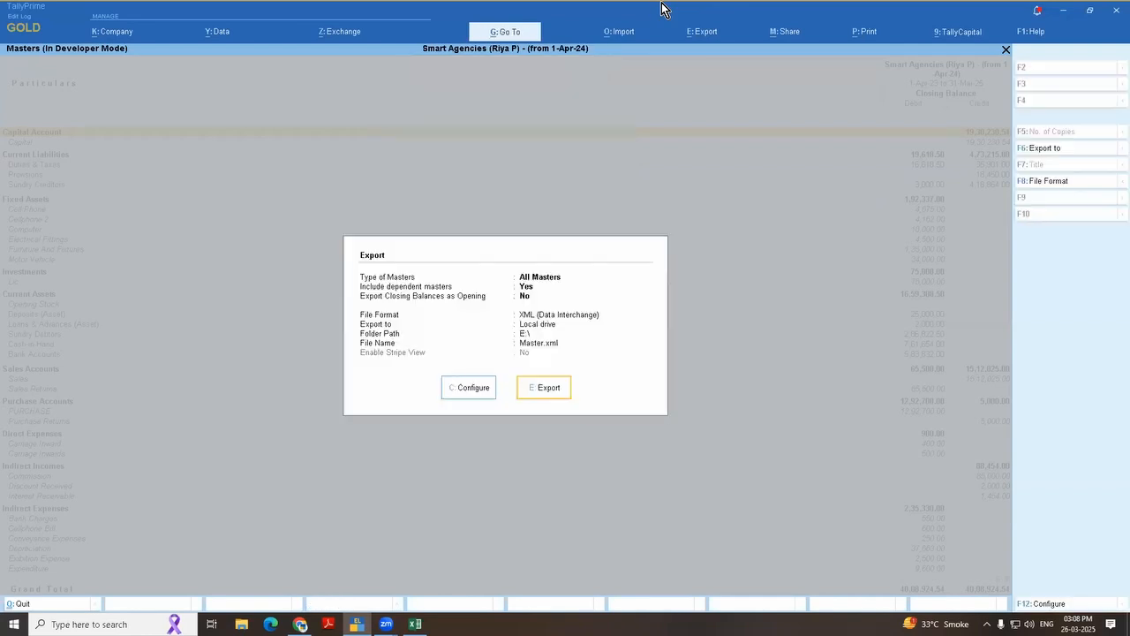
{"action": "key", "text": "Return"}
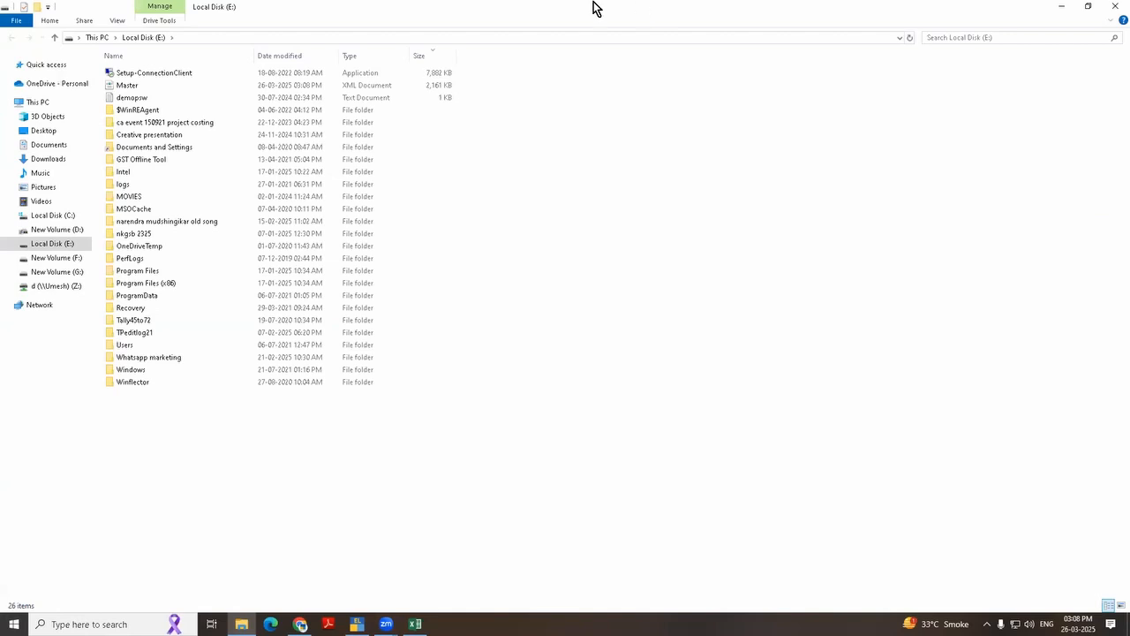
{"action": "left_click", "coordinate": [130, 86]}
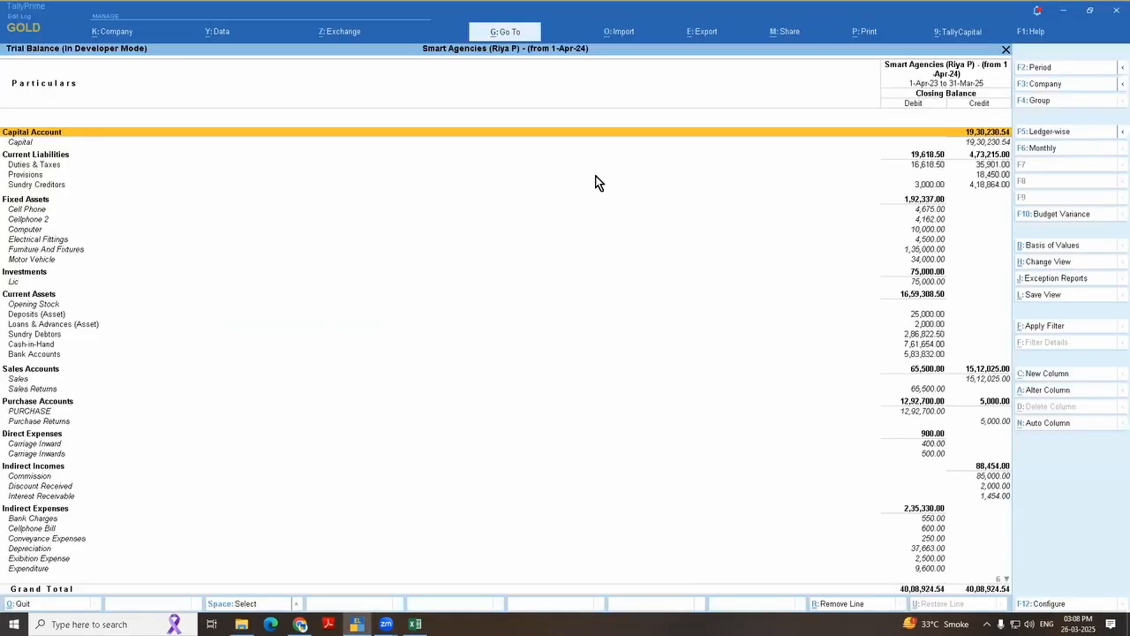
Step: Switch back to TallyPrime, leave the Trial Balance report and return to the Gateway of Tally
{"action": "key", "text": "Escape"}
{"action": "key", "text": "Escape"}
{"action": "key", "text": "Escape"}
{"action": "key", "text": "Escape"}
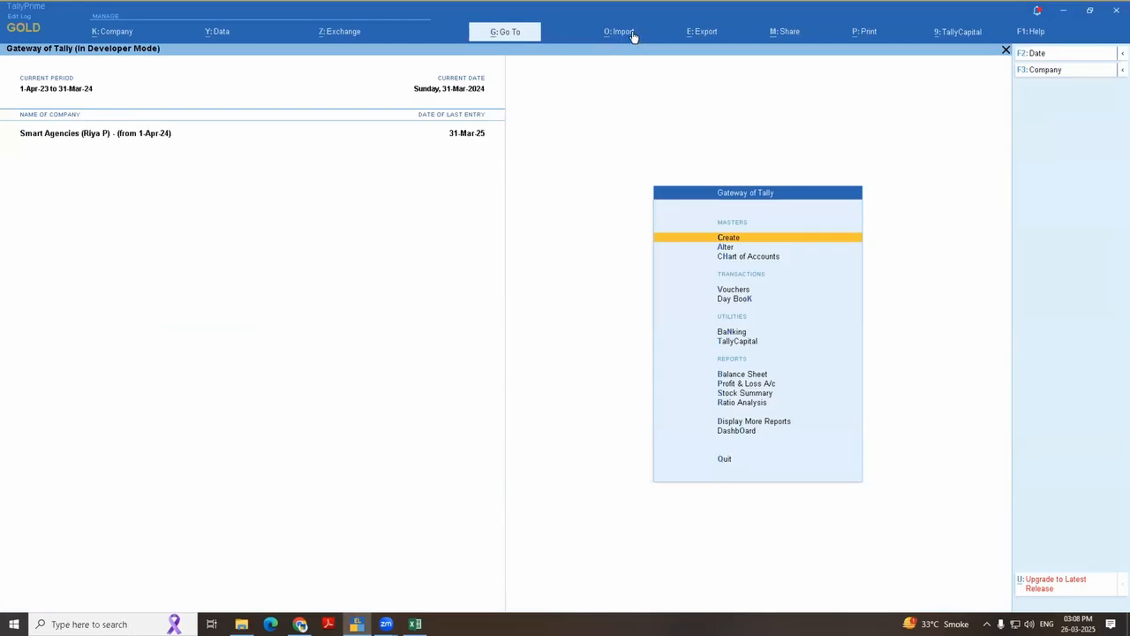
Step: Start a masters import and set its file format to XML (Data Interchange)
{"action": "left_click", "coordinate": [633, 33]}
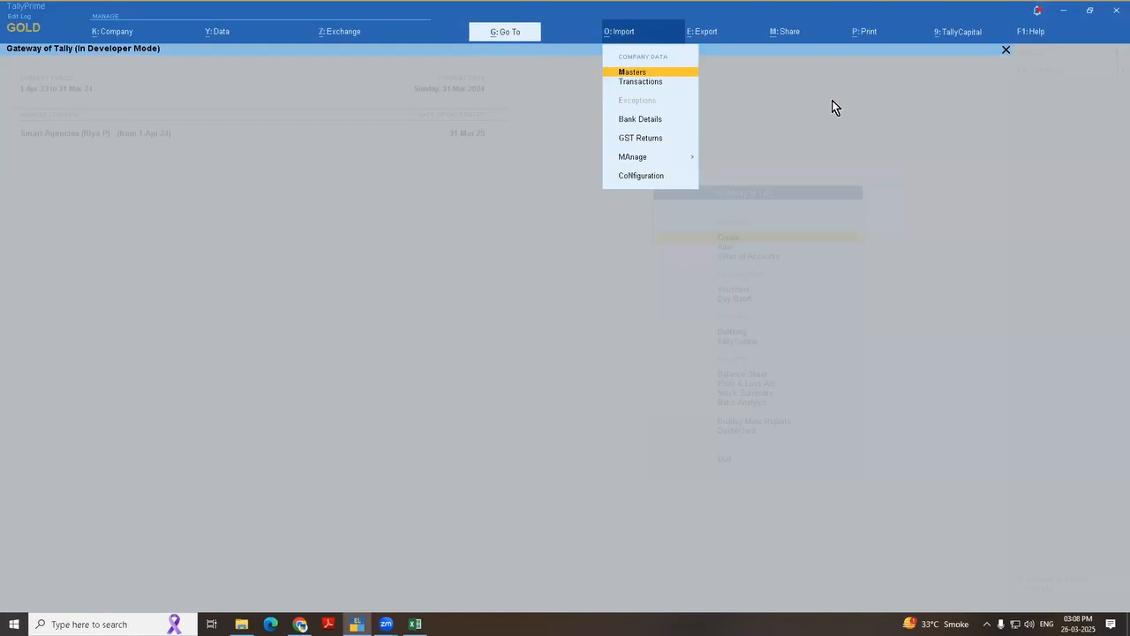
{"action": "key", "text": "Return"}
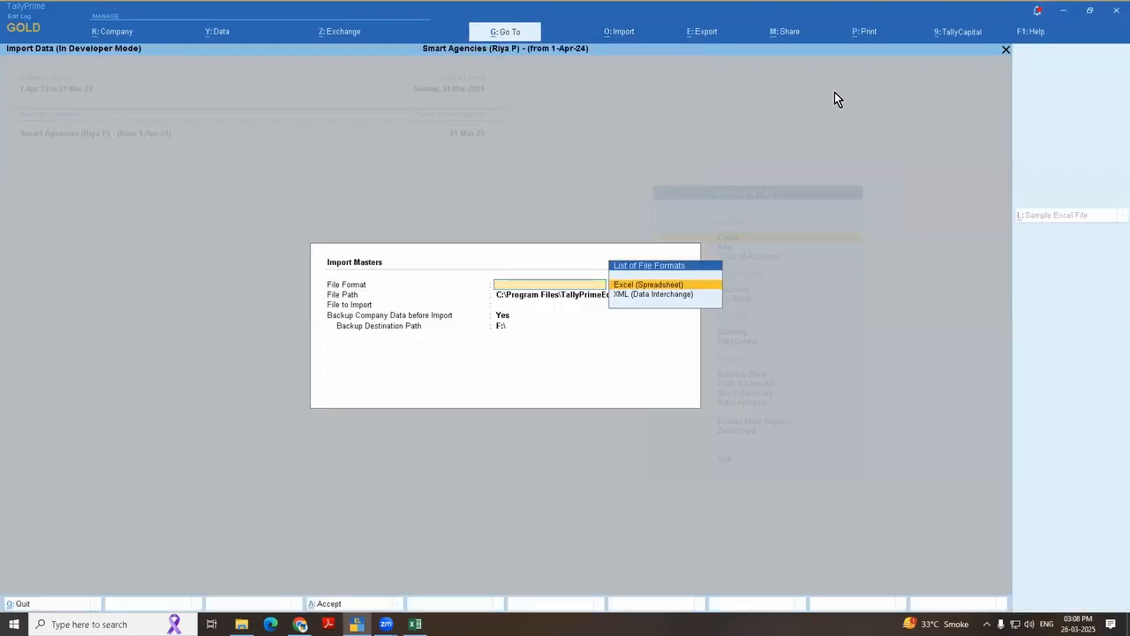
{"action": "key", "text": "Down"}
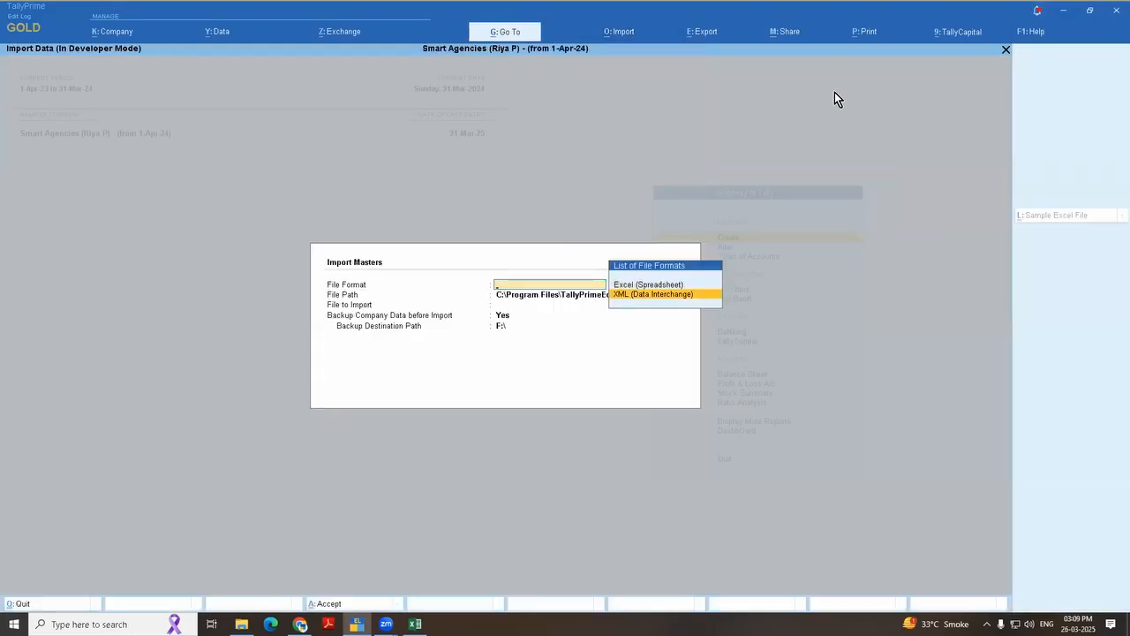
{"action": "key", "text": "Return"}
Step: Set the file path of the masters import to the E:\ drive
{"action": "key", "text": "Up"}
{"action": "key", "text": "Return"}
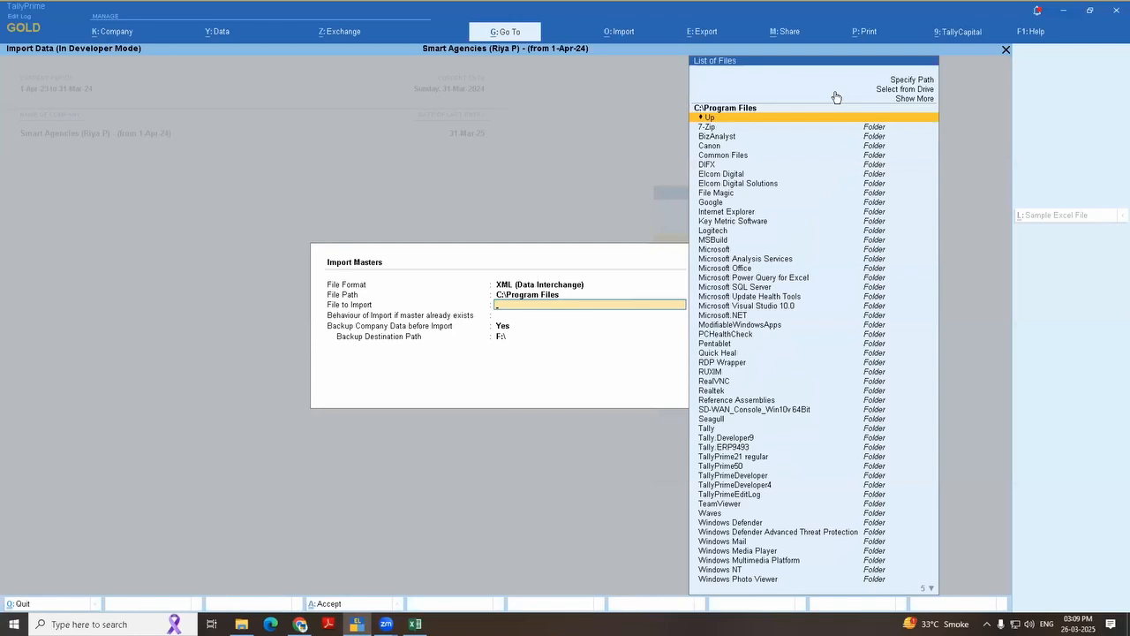
{"action": "key", "text": "Return"}
{"action": "key", "text": "Return"}
{"action": "key", "text": "Down"}
{"action": "key", "text": "Down"}
{"action": "key", "text": "Down"}
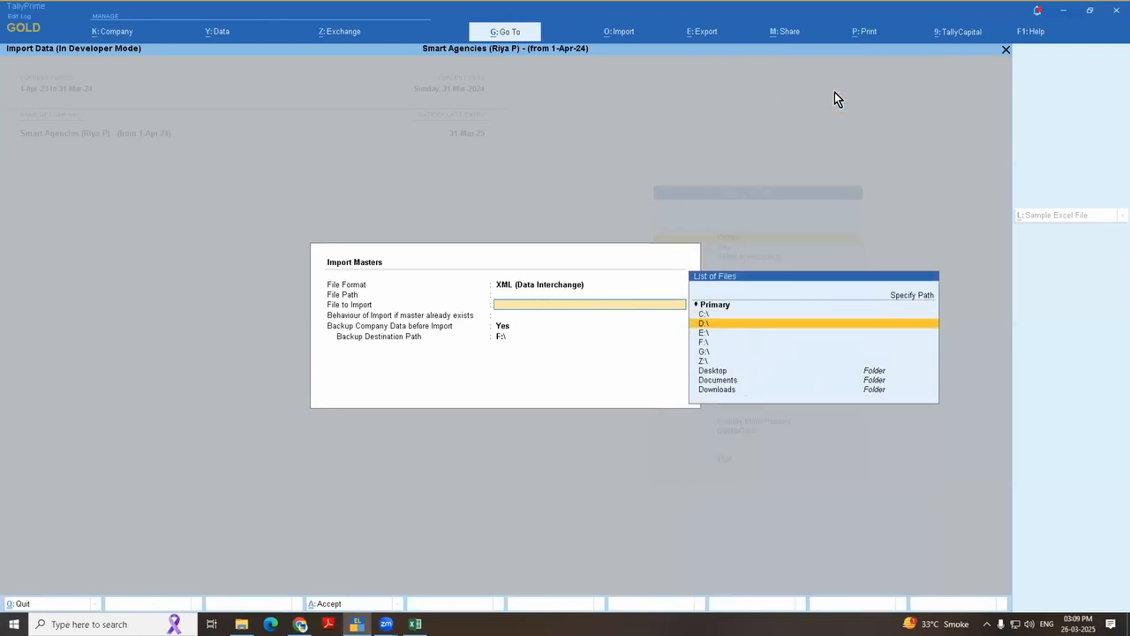
{"action": "key", "text": "Up"}
{"action": "key", "text": "Return"}
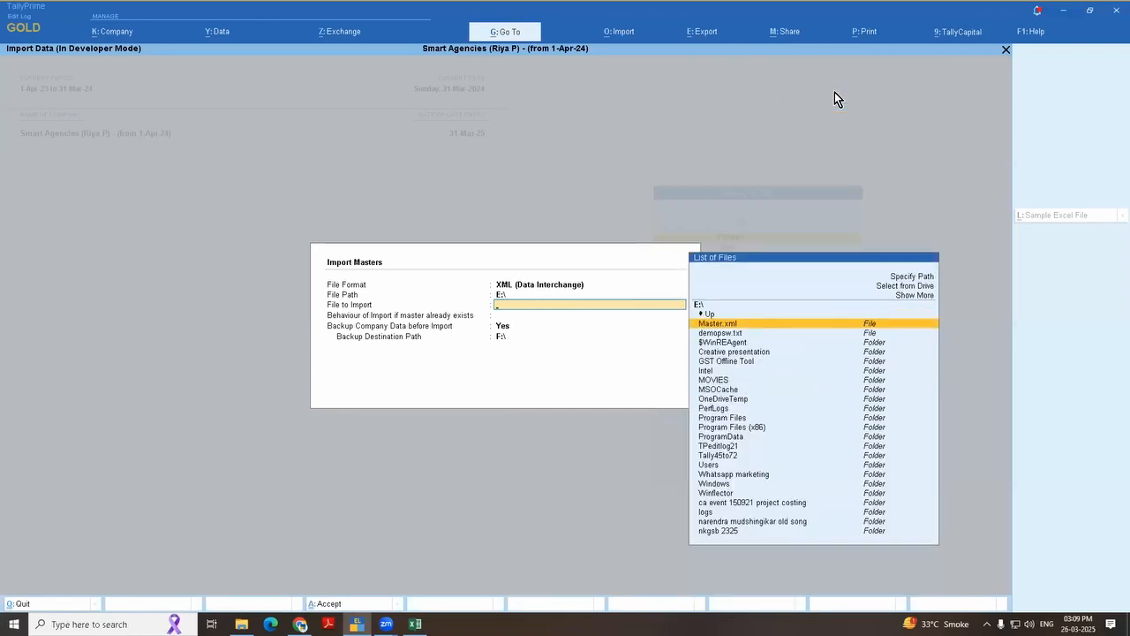
Step: Choose Master.xml as the file to import
{"action": "type", "text": "mas"}
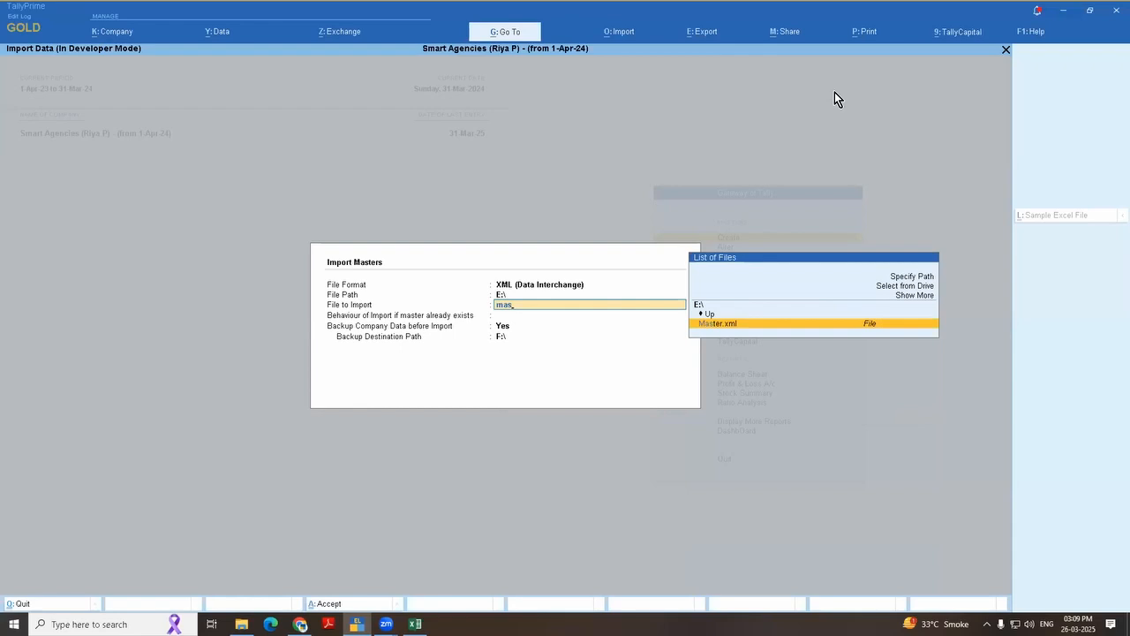
{"action": "key", "text": "Return"}
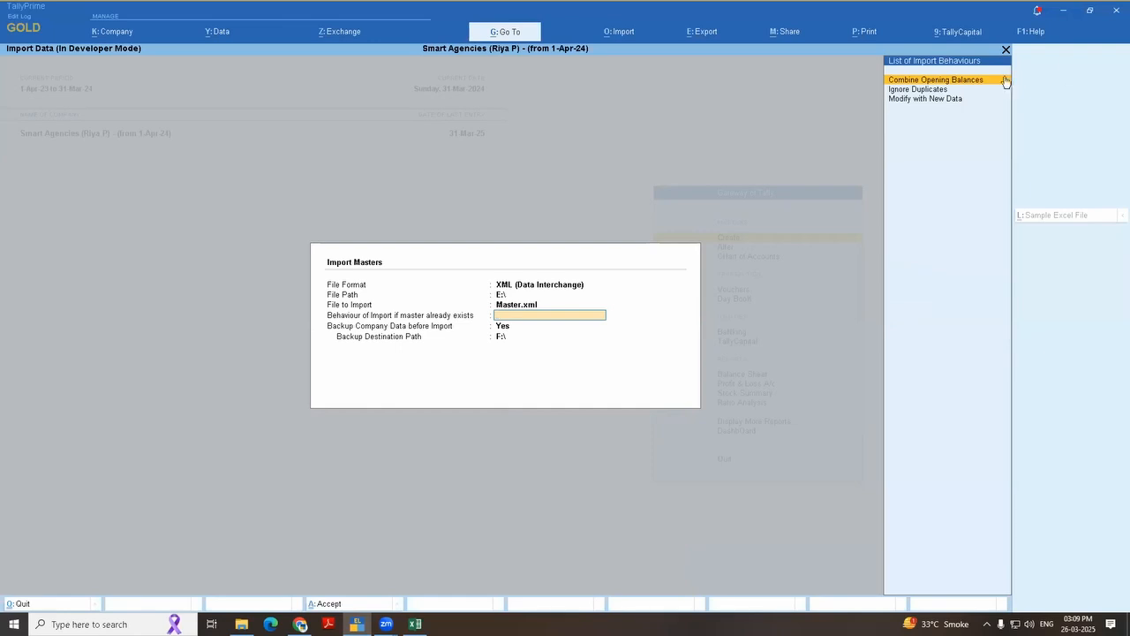
Step: Look up the Export Trial balance cases in the Excel workbook and switch back to TallyPrime
{"action": "key", "text": "alt+Tab"}
{"action": "key", "text": "alt+Tab"}
{"action": "key", "text": "alt+Tab"}
{"action": "key", "text": "alt+Tab"}
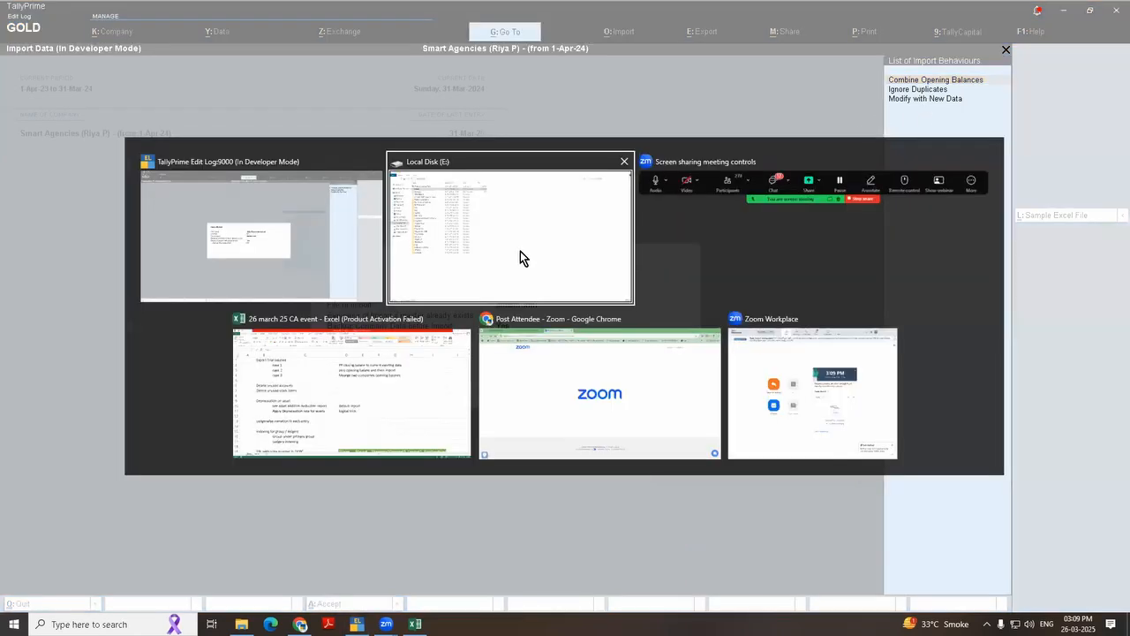
{"action": "key", "text": "alt+Tab"}
{"action": "key", "text": "alt+Tab"}
{"action": "key", "text": "alt+Tab"}
{"action": "key", "text": "alt+Tab"}
{"action": "key", "text": "alt+Tab"}
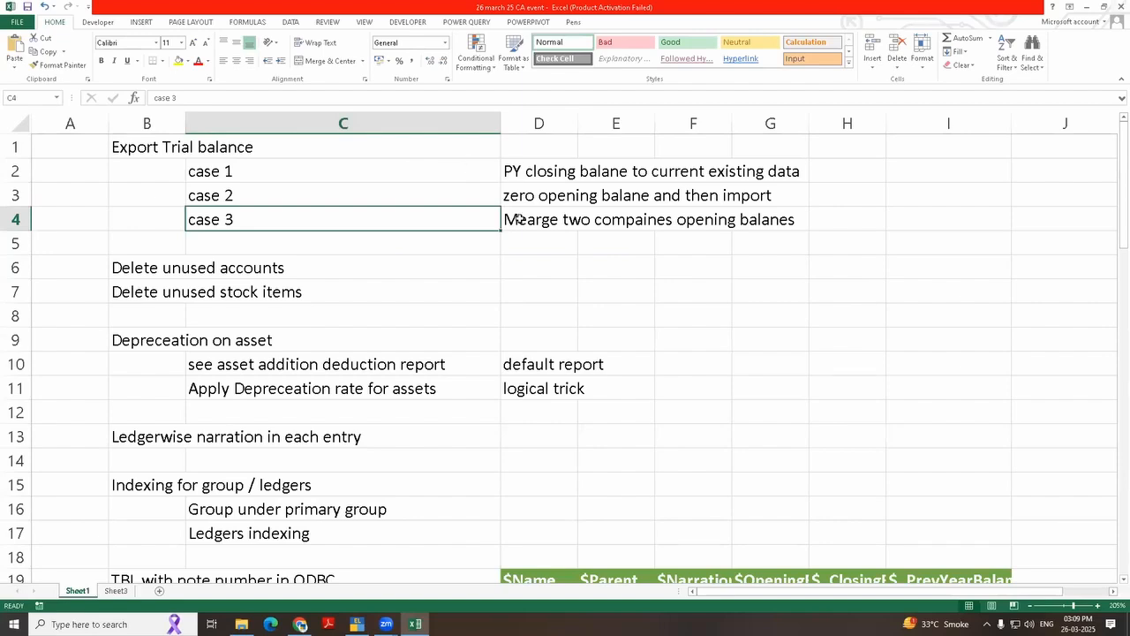
{"action": "key", "text": "alt+Tab"}
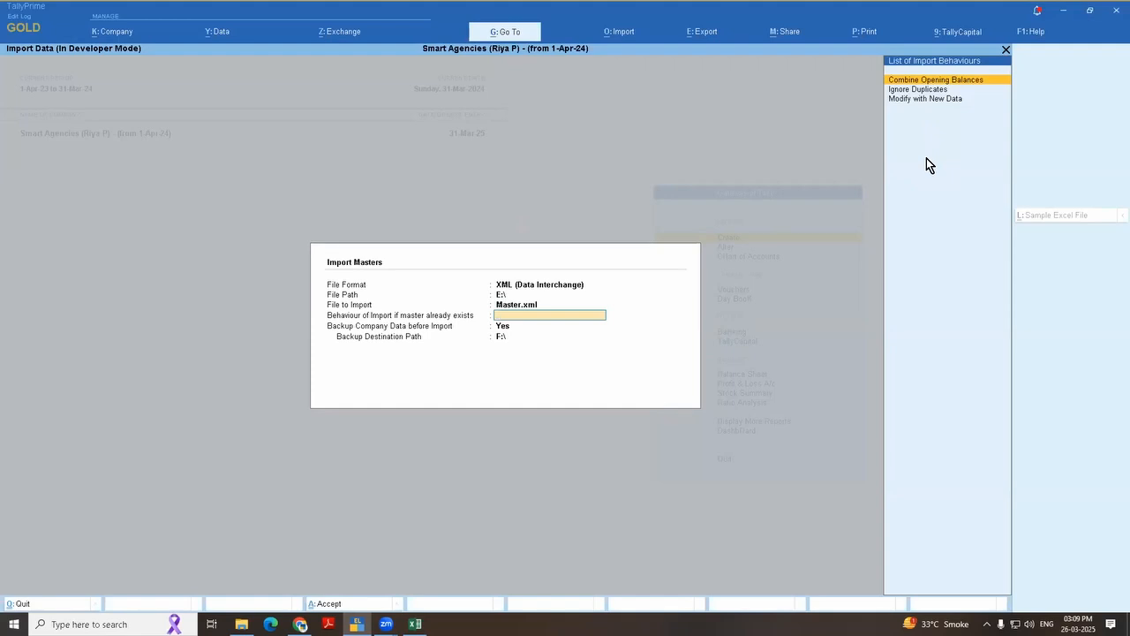
Step: Review the available import behaviours for masters that already exist, and leave the masters import without running it
{"action": "key", "text": "Down"}
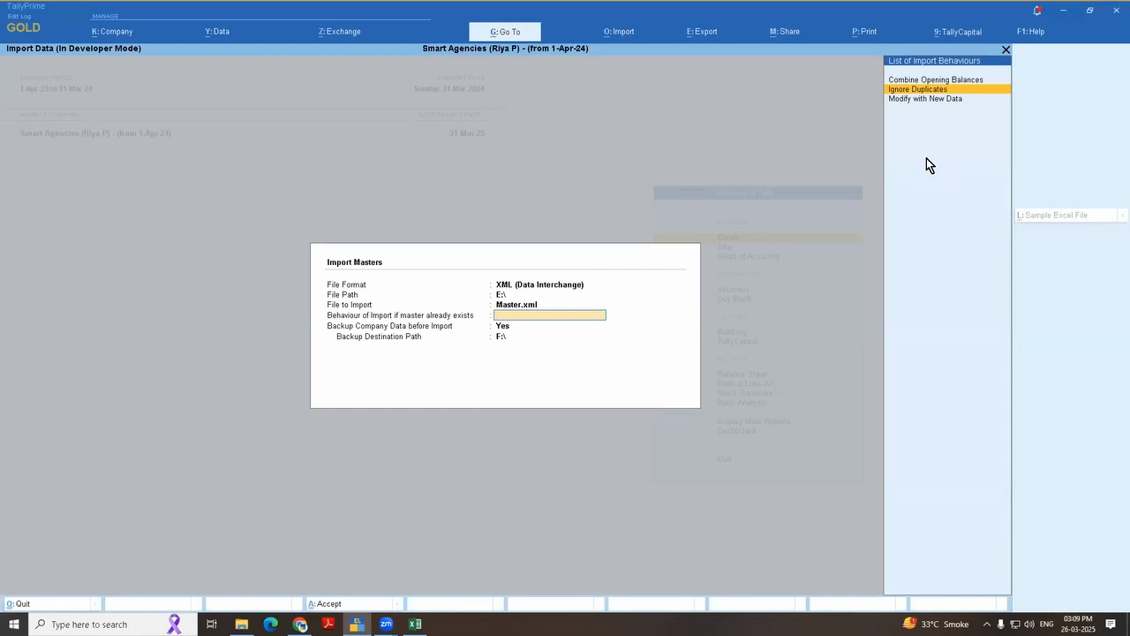
{"action": "key", "text": "Down"}
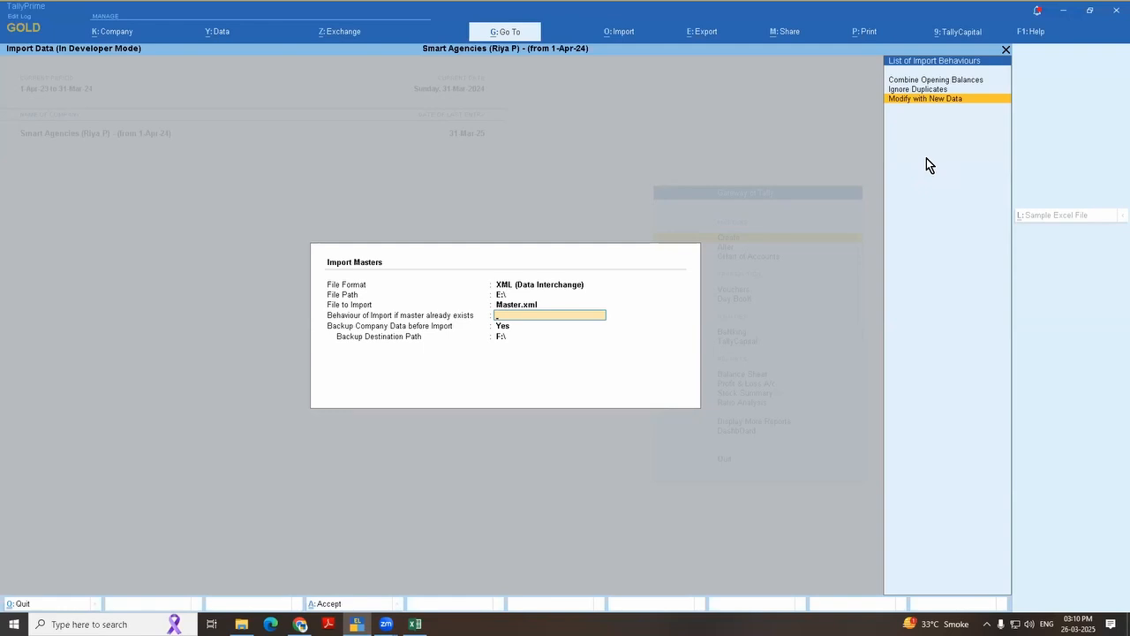
{"action": "key", "text": "Up"}
{"action": "key", "text": "Up"}
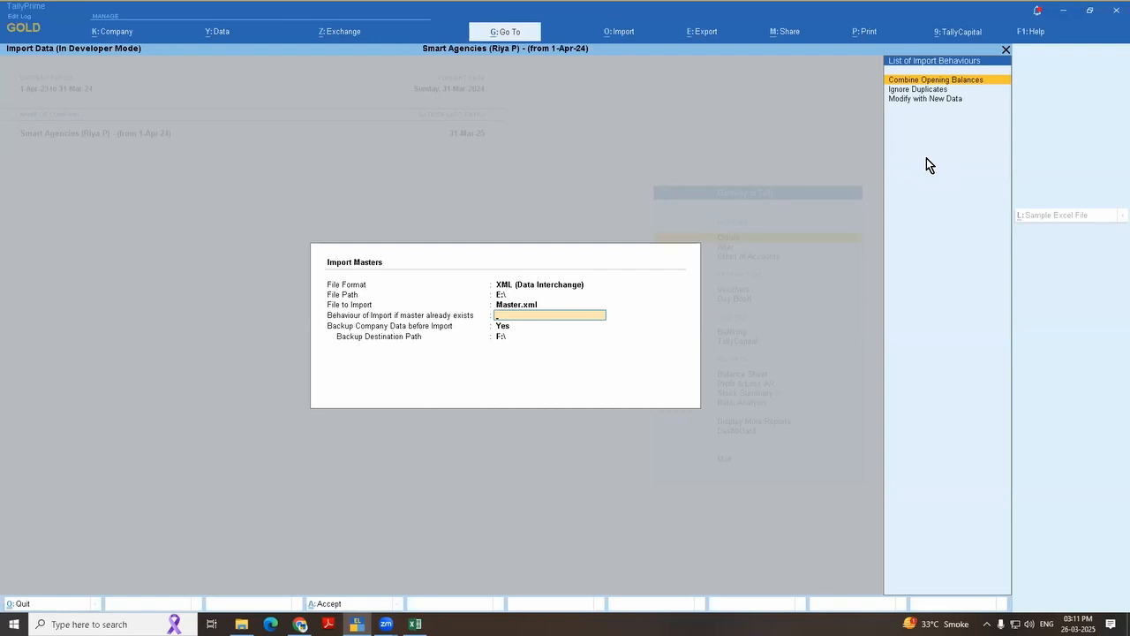
{"action": "key", "text": "Escape"}
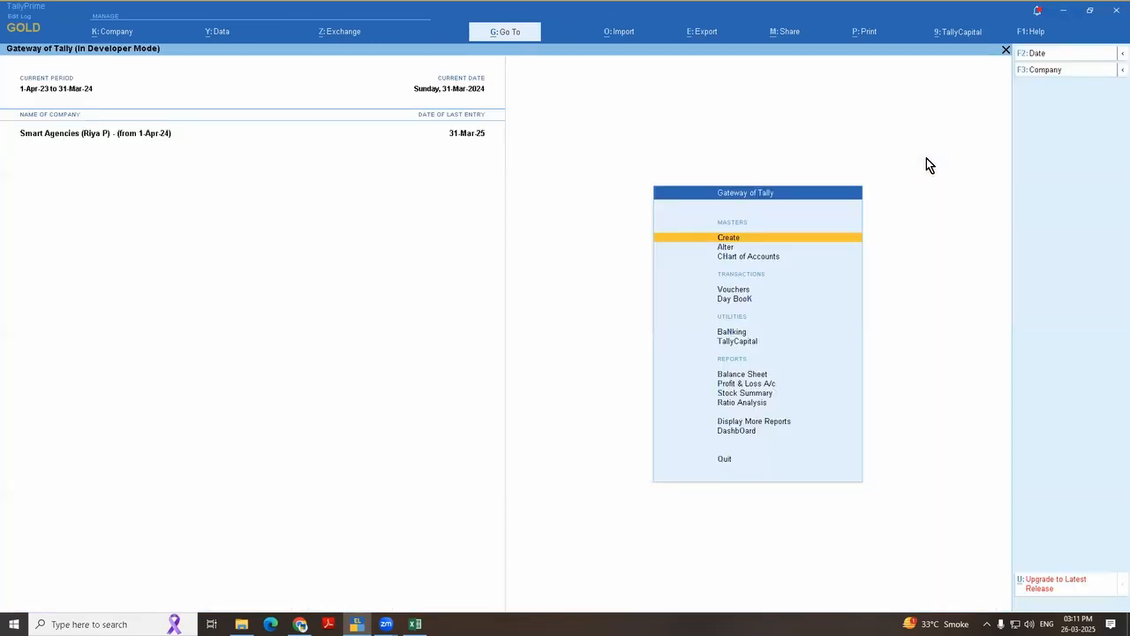
Step: Switch to the Excel workbook and review the trial balance cases and the topics on deleting unused accounts and stock items
{"action": "key", "text": "alt+Tab"}
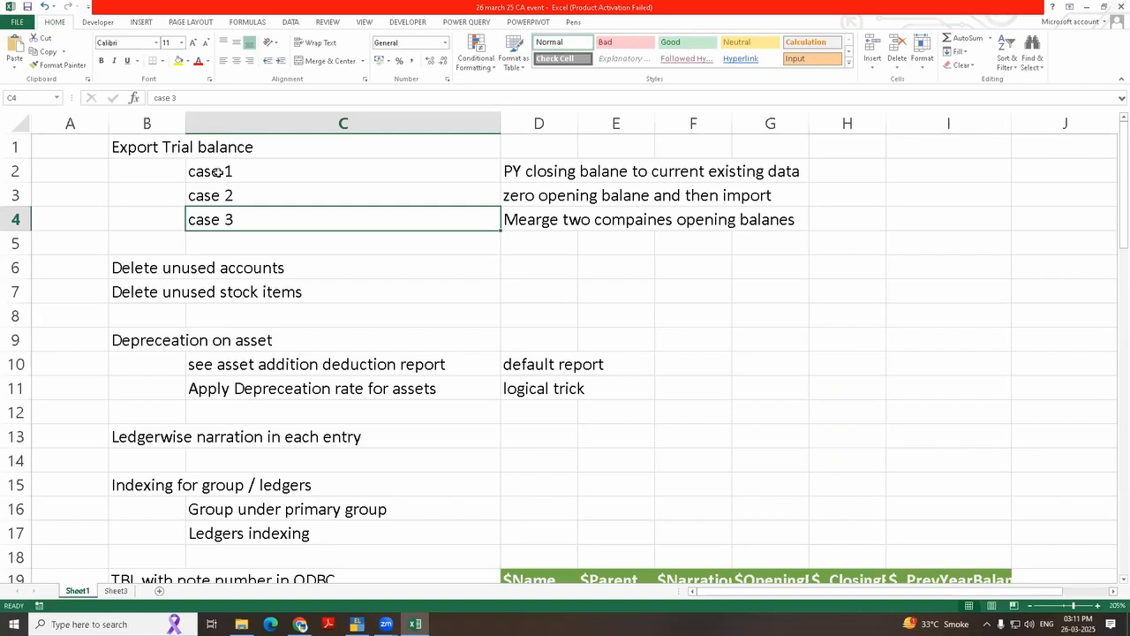
{"action": "left_click_drag", "start_coordinate": [217, 173], "coordinate": [212, 219]}
{"action": "scroll", "coordinate": [202, 296], "scroll_direction": "down", "scroll_amount": 2}
{"action": "scroll", "coordinate": [202, 297], "scroll_direction": "up", "scroll_amount": 2}
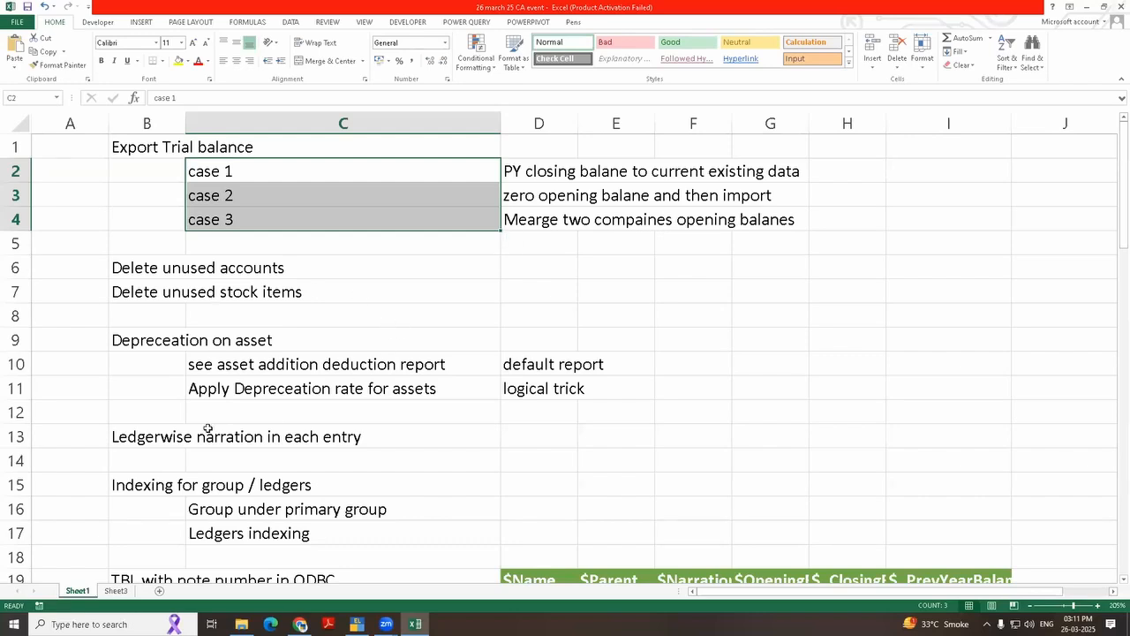
{"action": "left_click", "coordinate": [150, 386]}
{"action": "left_click_drag", "start_coordinate": [129, 269], "coordinate": [137, 292]}
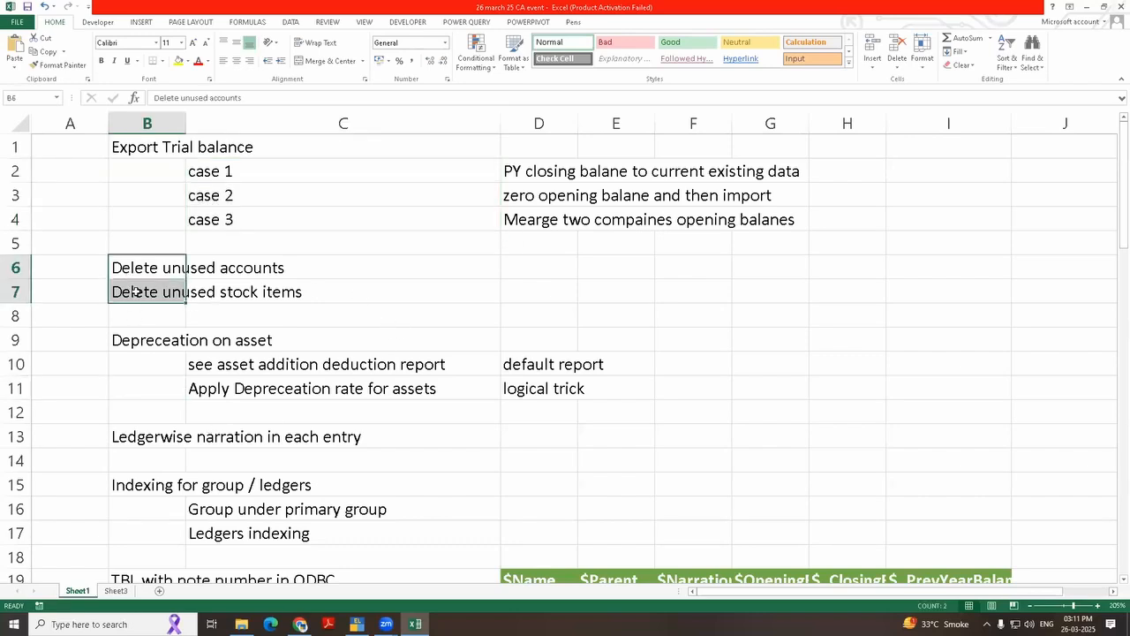
{"action": "left_click", "coordinate": [306, 324]}
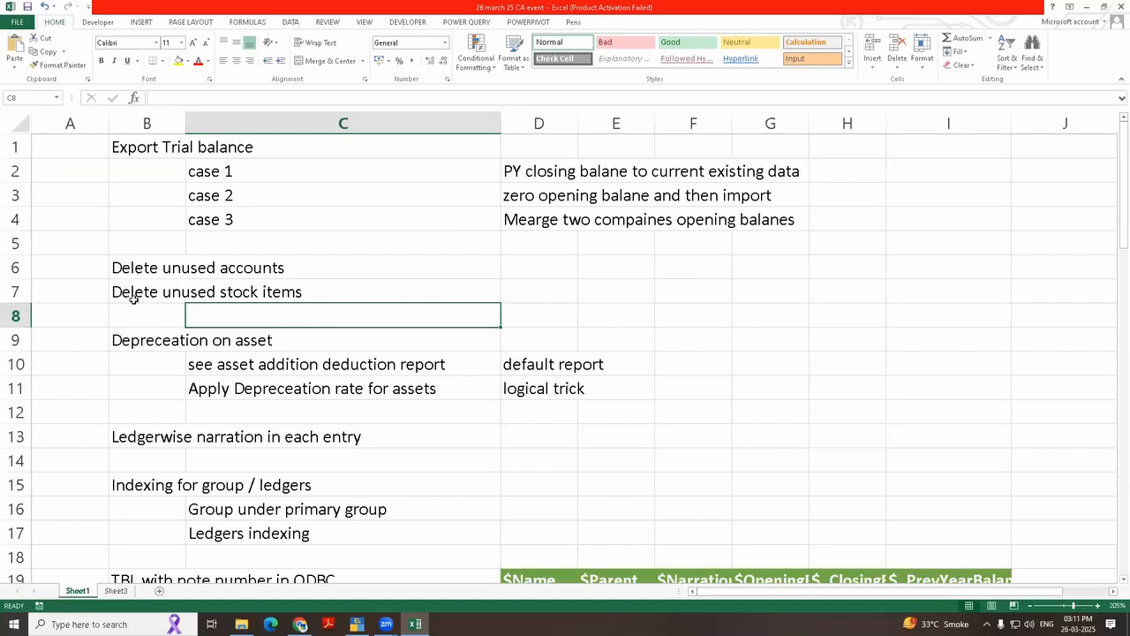
{"action": "left_click_drag", "start_coordinate": [118, 265], "coordinate": [133, 296]}
Step: Switch to TallyPrime and open the company's Statistics report
{"action": "key", "text": "alt+Tab"}
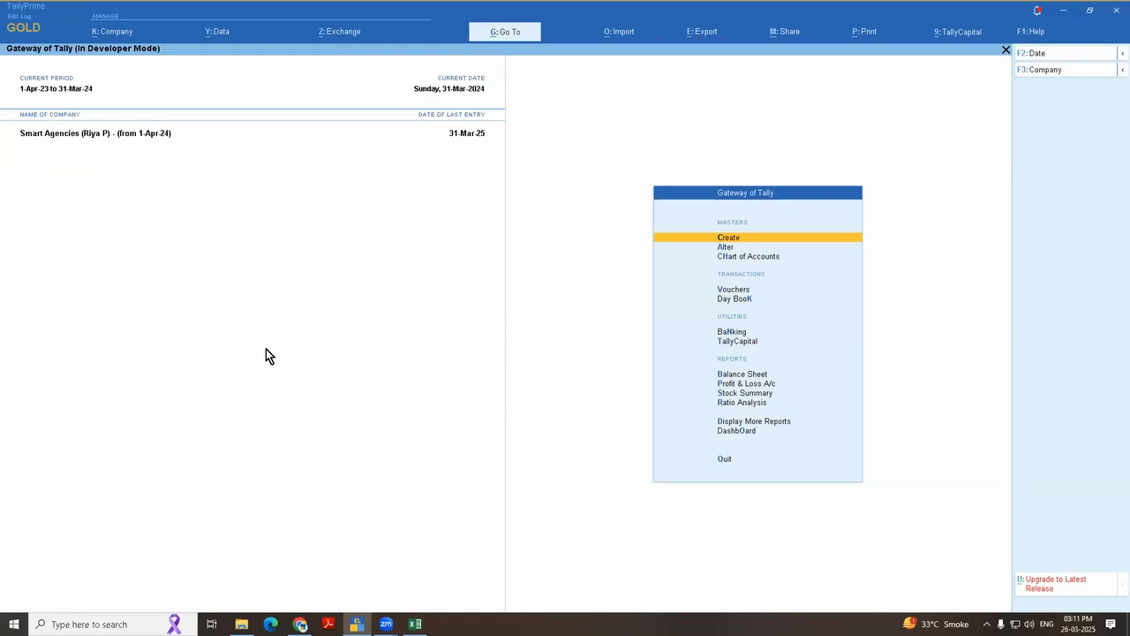
{"action": "key", "text": "d"}
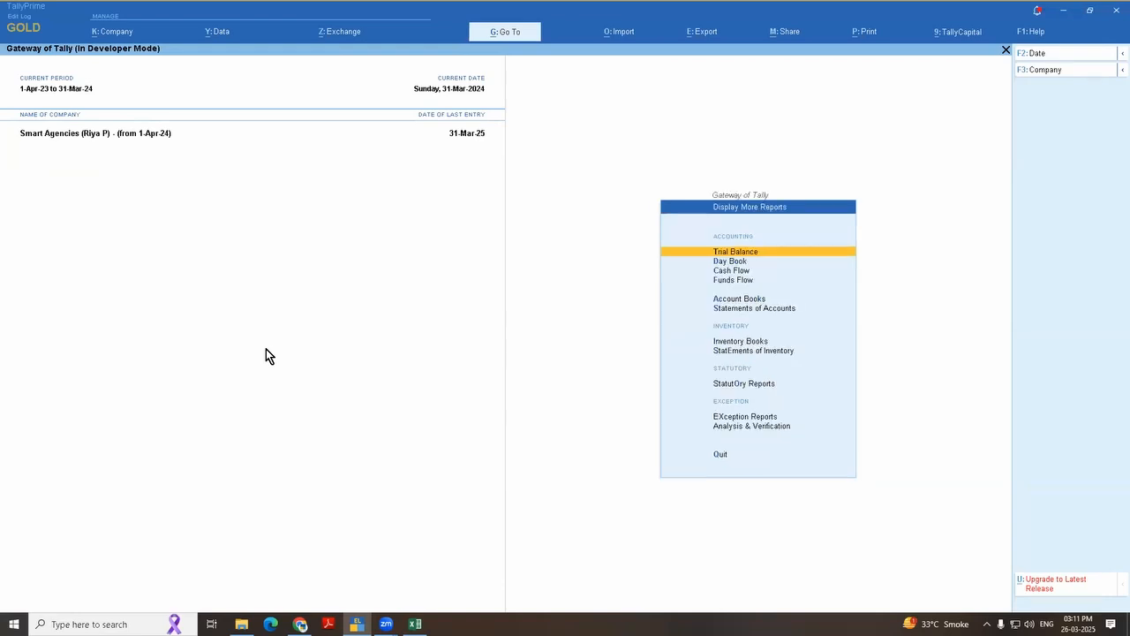
{"action": "key", "text": "s"}
{"action": "key", "text": "s"}
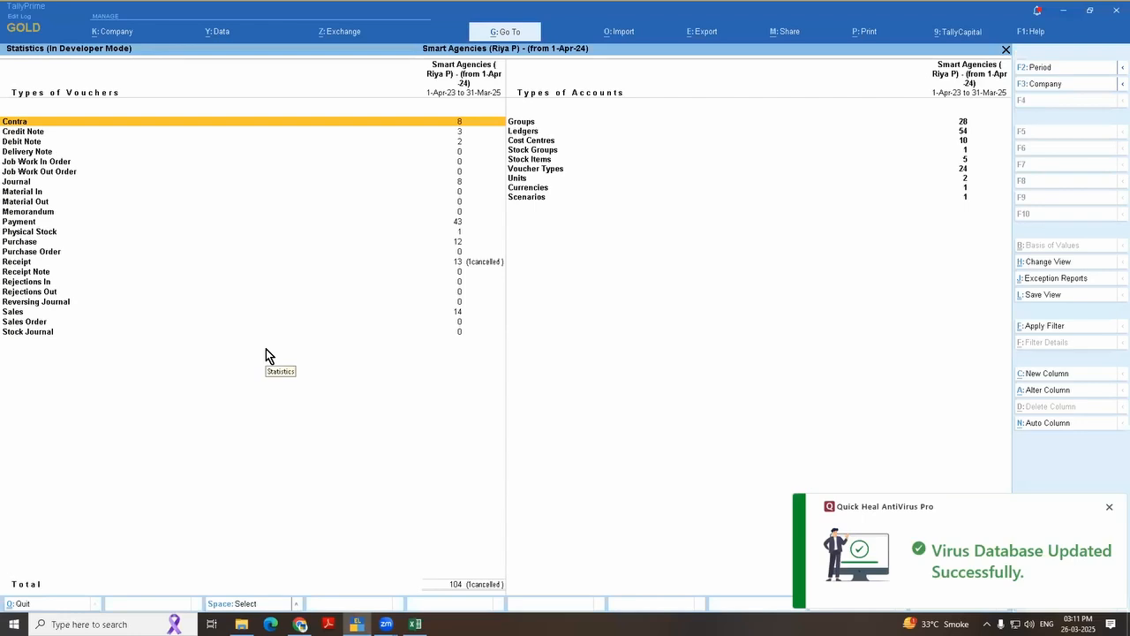
Step: Drill down from Ledgers in the Statistics report to the list of ledgers, and dismiss the antivirus notification
{"action": "key", "text": "Right"}
{"action": "key", "text": "Down"}
{"action": "key", "text": "Down"}
{"action": "key", "text": "Down"}
{"action": "key", "text": "Down"}
{"action": "key", "text": "Down"}
{"action": "key", "text": "Down"}
{"action": "key", "text": "Down"}
{"action": "key", "text": "Down"}
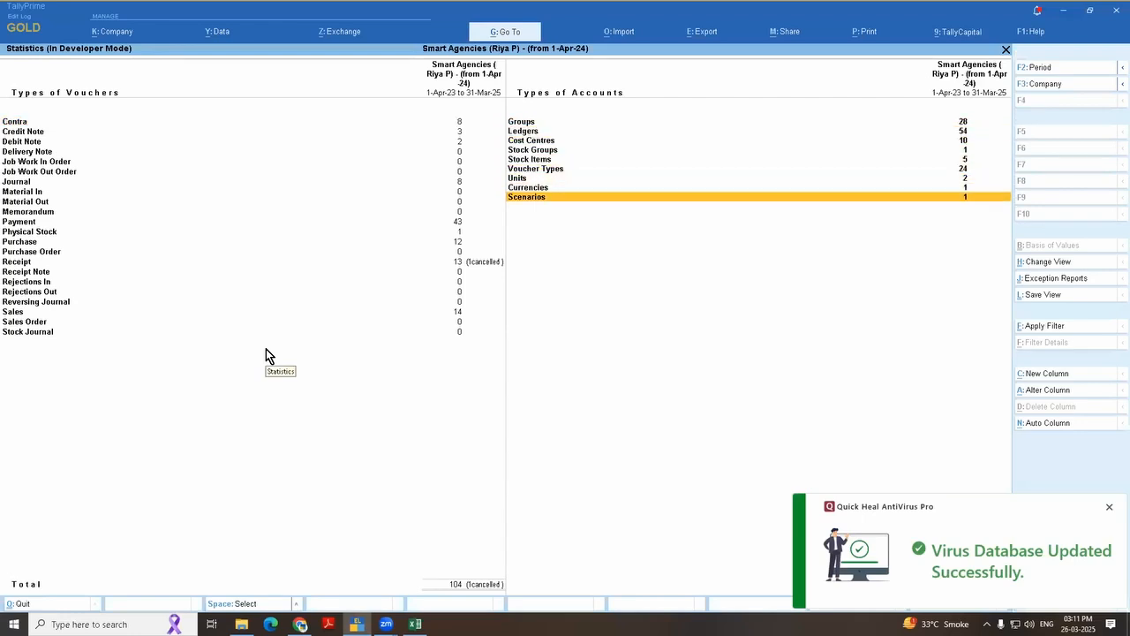
{"action": "key", "text": "Up"}
{"action": "key", "text": "Up"}
{"action": "key", "text": "Up"}
{"action": "key", "text": "Up"}
{"action": "key", "text": "Up"}
{"action": "key", "text": "Up"}
{"action": "key", "text": "Up"}
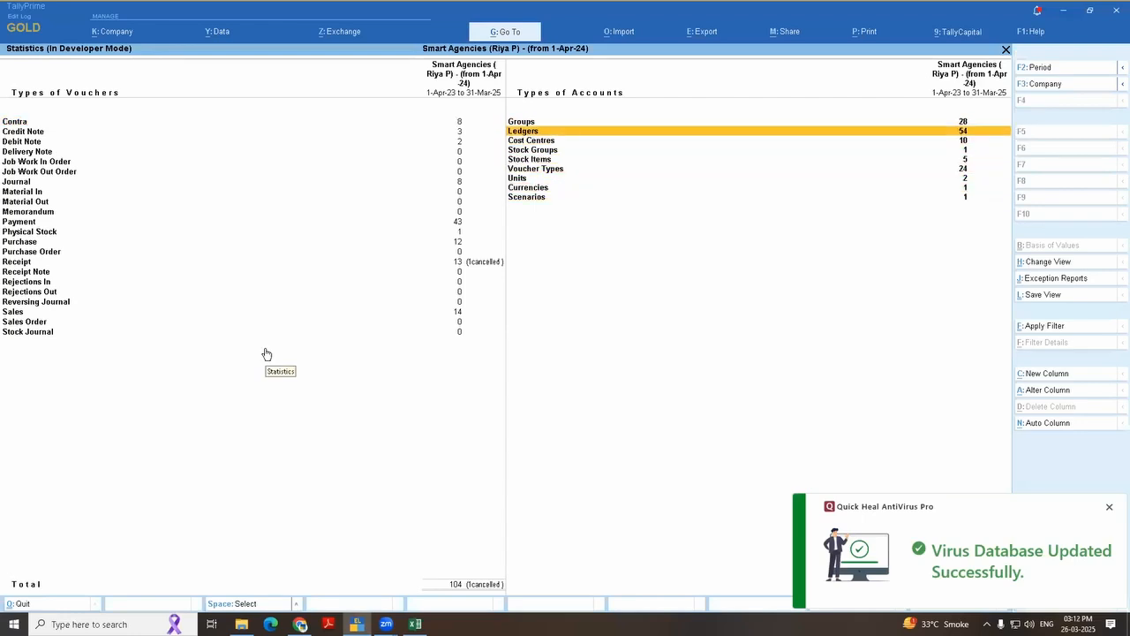
{"action": "key", "text": "Return"}
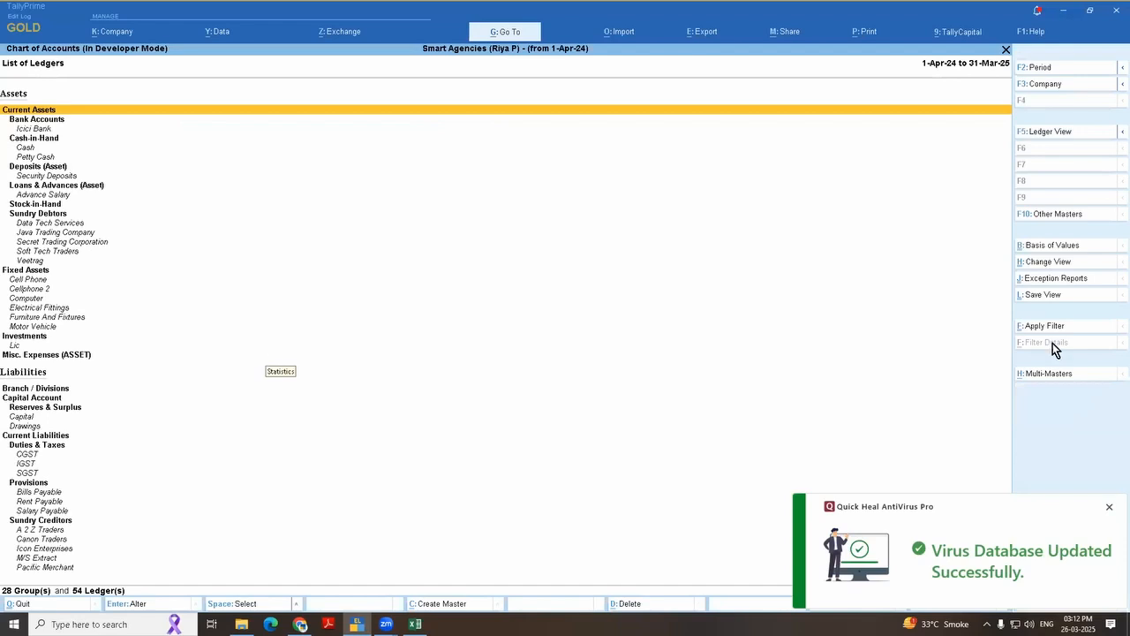
{"action": "left_click", "coordinate": [1109, 517]}
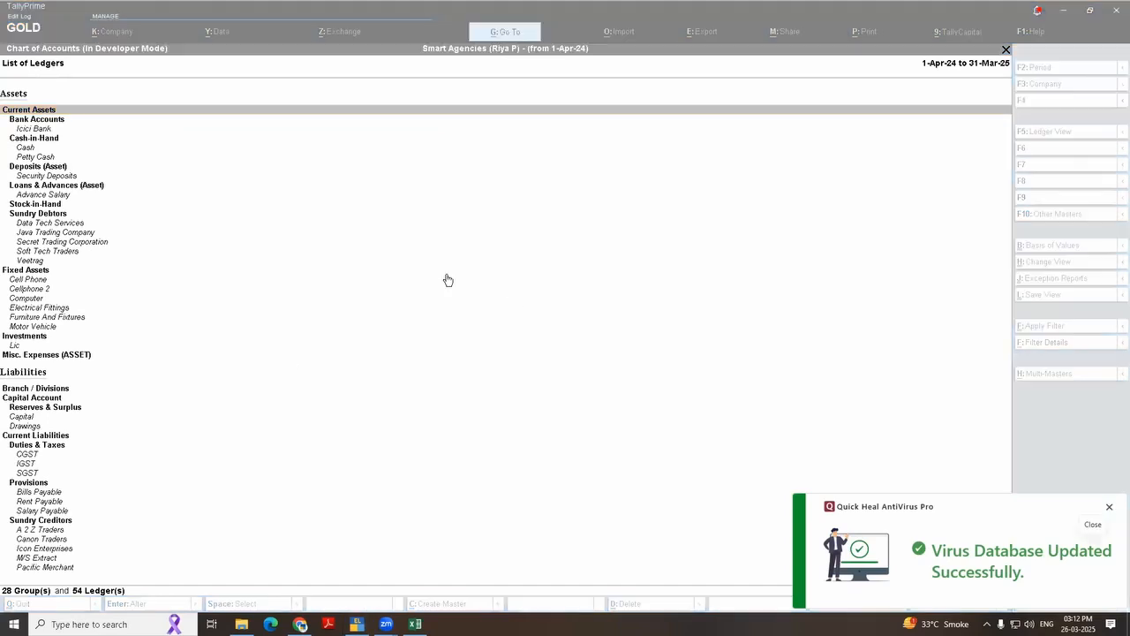
Step: Open the Cash ledger for alteration from the list of ledgers and leave it without changes
{"action": "key", "text": "Down"}
{"action": "key", "text": "Down"}
{"action": "key", "text": "Down"}
{"action": "key", "text": "Down"}
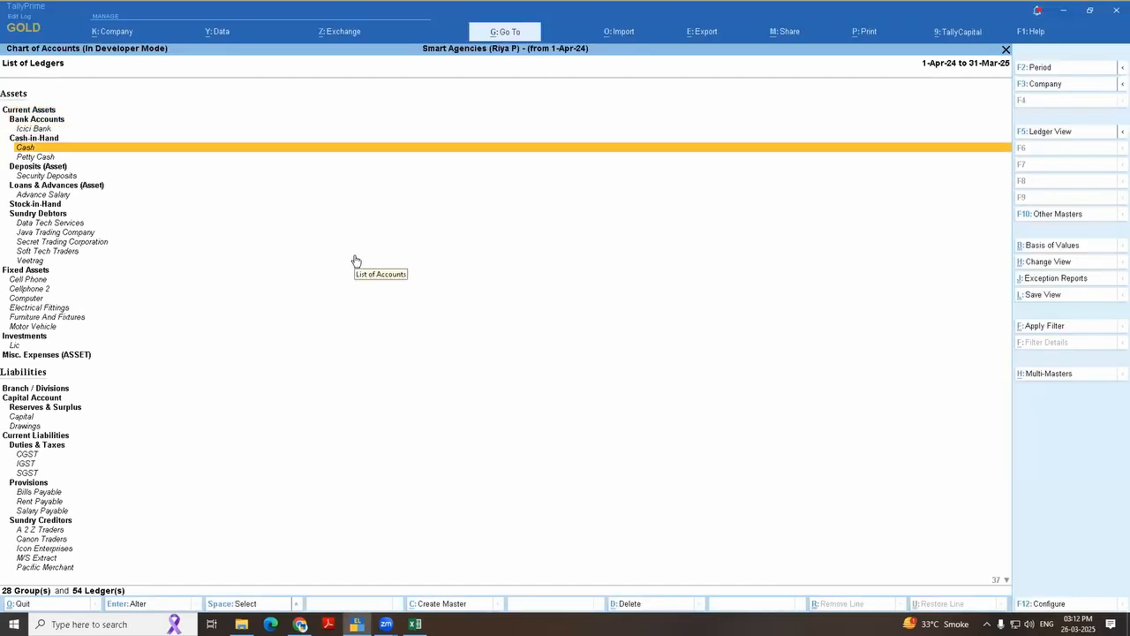
{"action": "key", "text": "ctrl"}
{"action": "key", "text": "Return"}
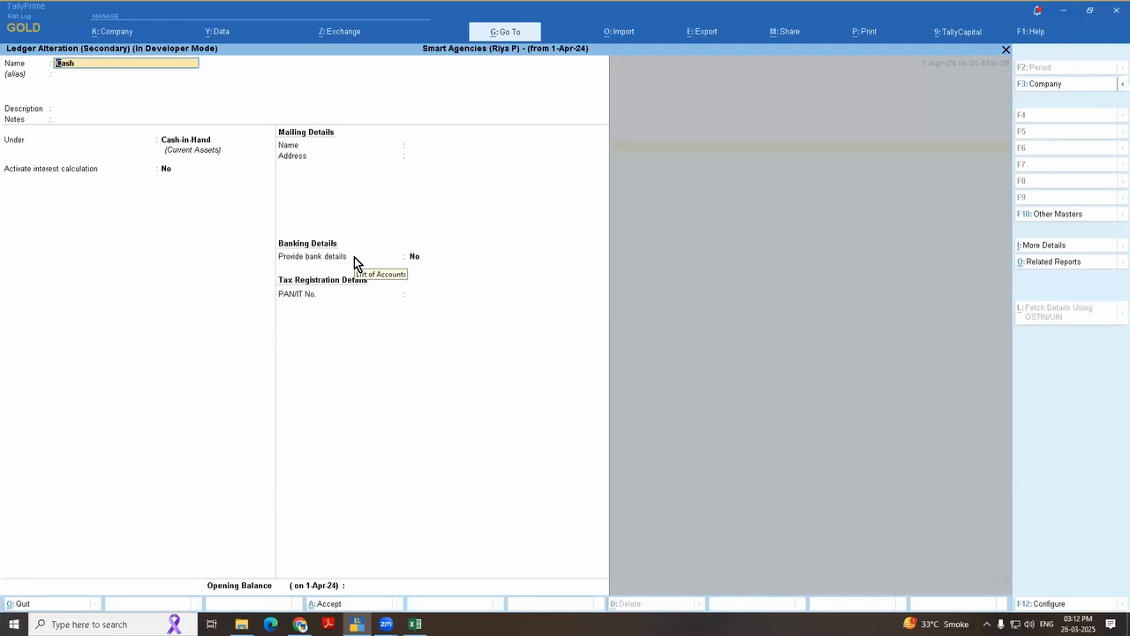
{"action": "key", "text": "BackSpace"}
{"action": "key", "text": "Escape"}
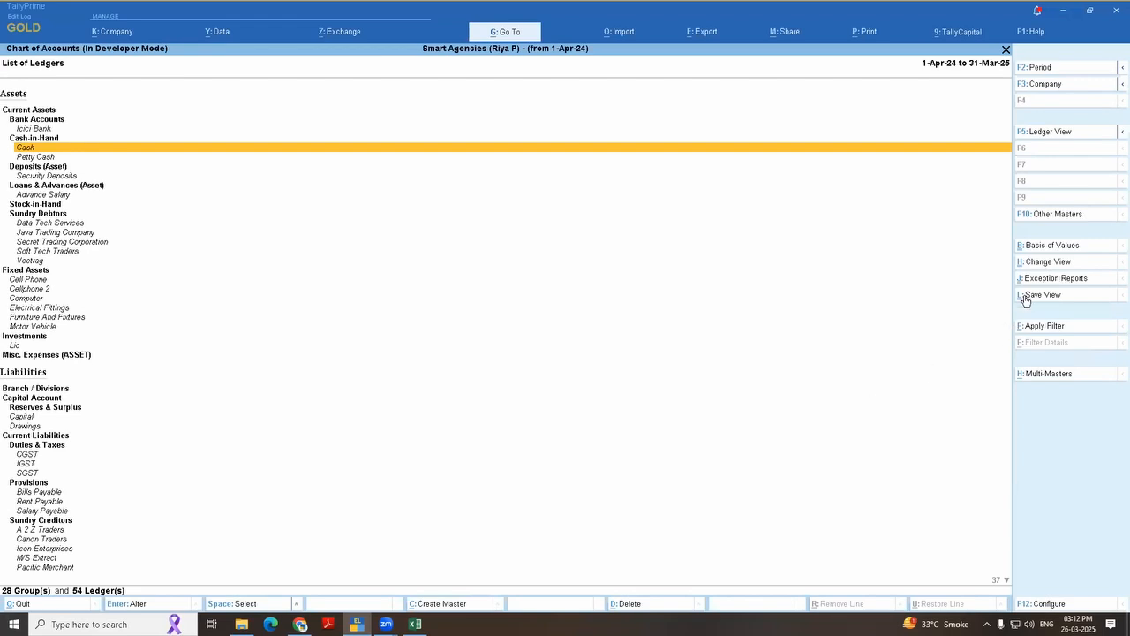
Step: Return to the Gateway of Tally and open the ledger list from the Chart of Accounts
{"action": "key", "text": "Escape"}
{"action": "key", "text": "Escape"}
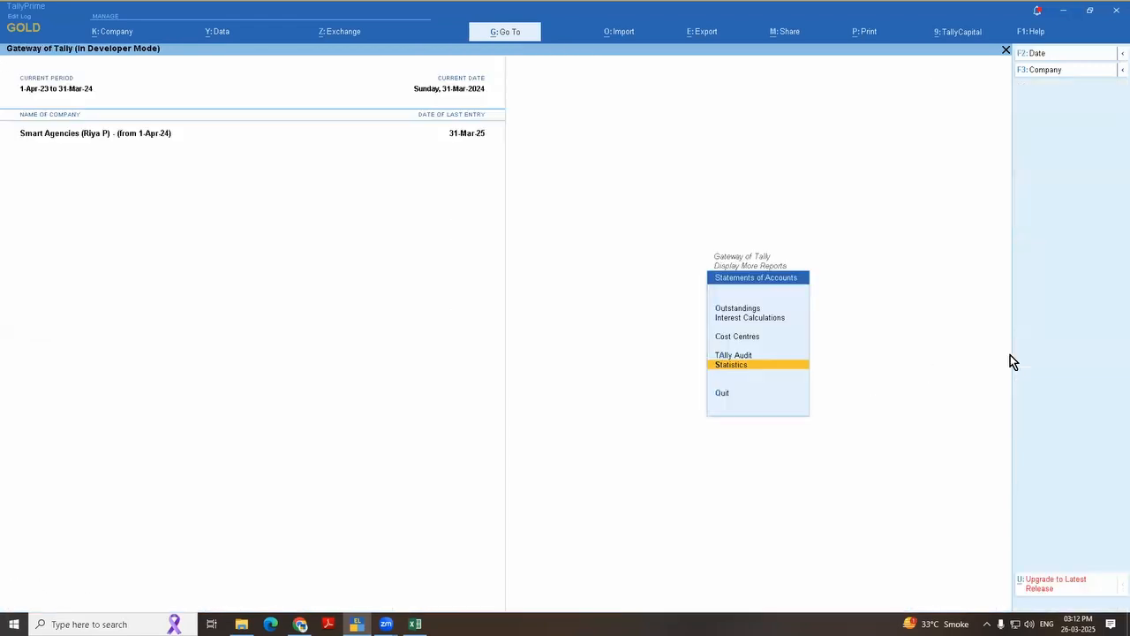
{"action": "key", "text": "Escape"}
{"action": "key", "text": "Escape"}
{"action": "key", "text": "Down"}
{"action": "key", "text": "Down"}
{"action": "key", "text": "Down"}
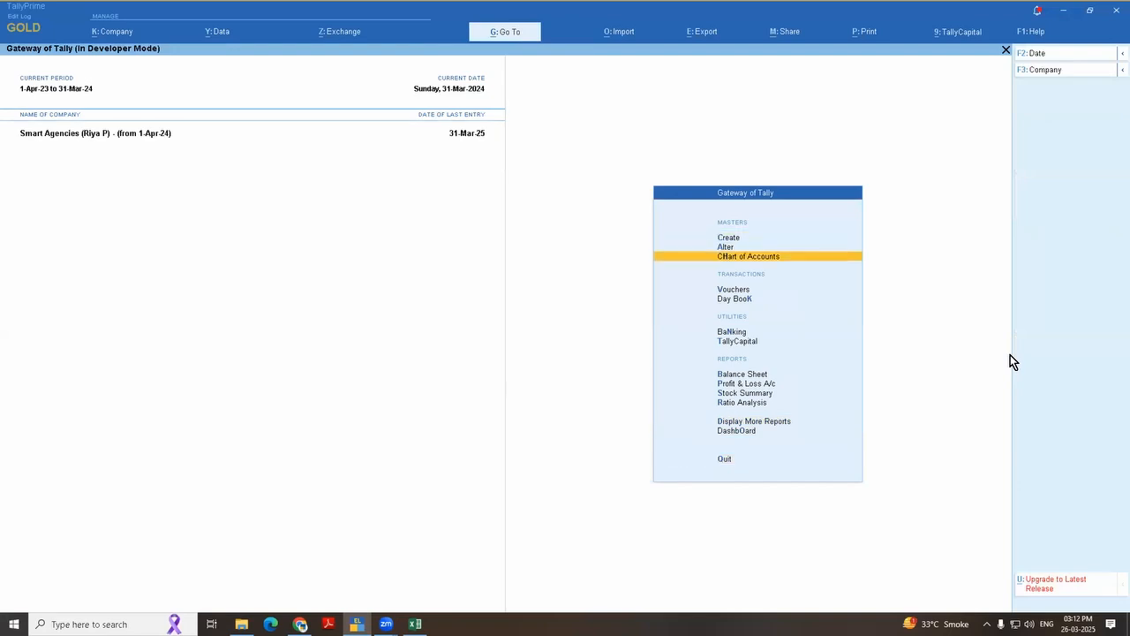
{"action": "key", "text": "Return"}
{"action": "key", "text": "Return"}
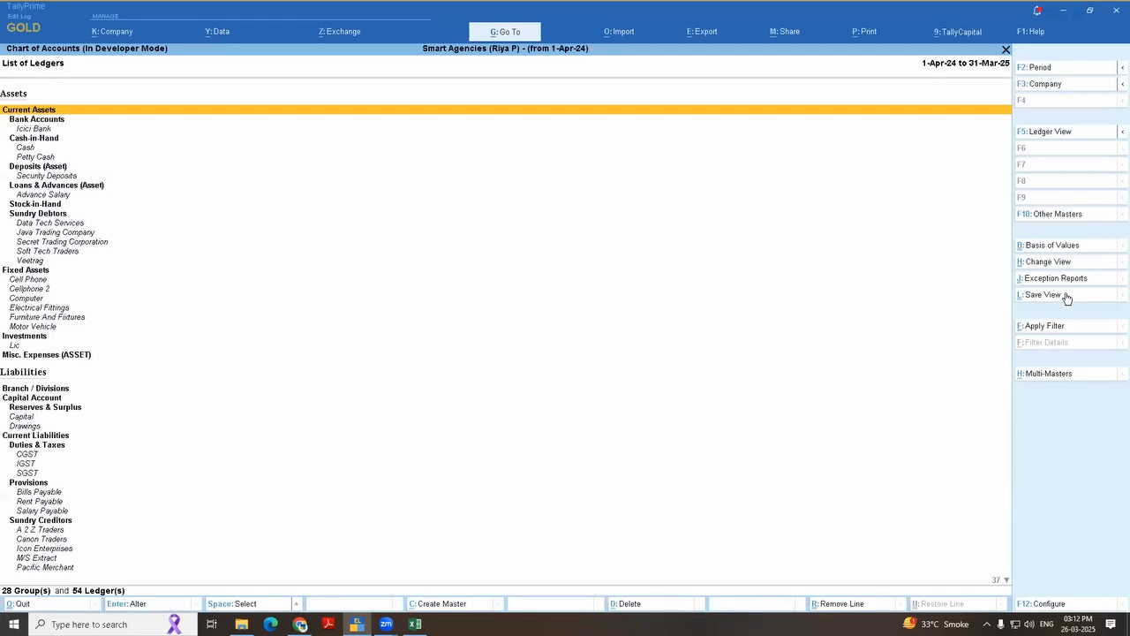
Step: Check the ledger list's Basis of Values and Change View options, keeping the report on All Ledgers (Altered & Non-Altered)
{"action": "left_click", "coordinate": [1085, 245]}
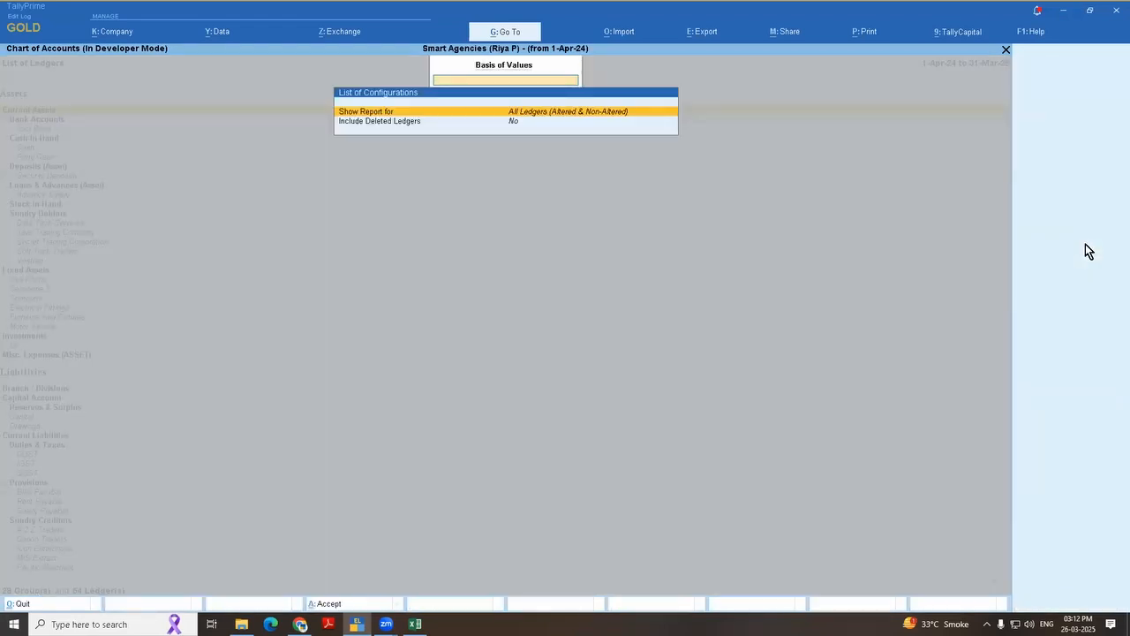
{"action": "key", "text": "Return"}
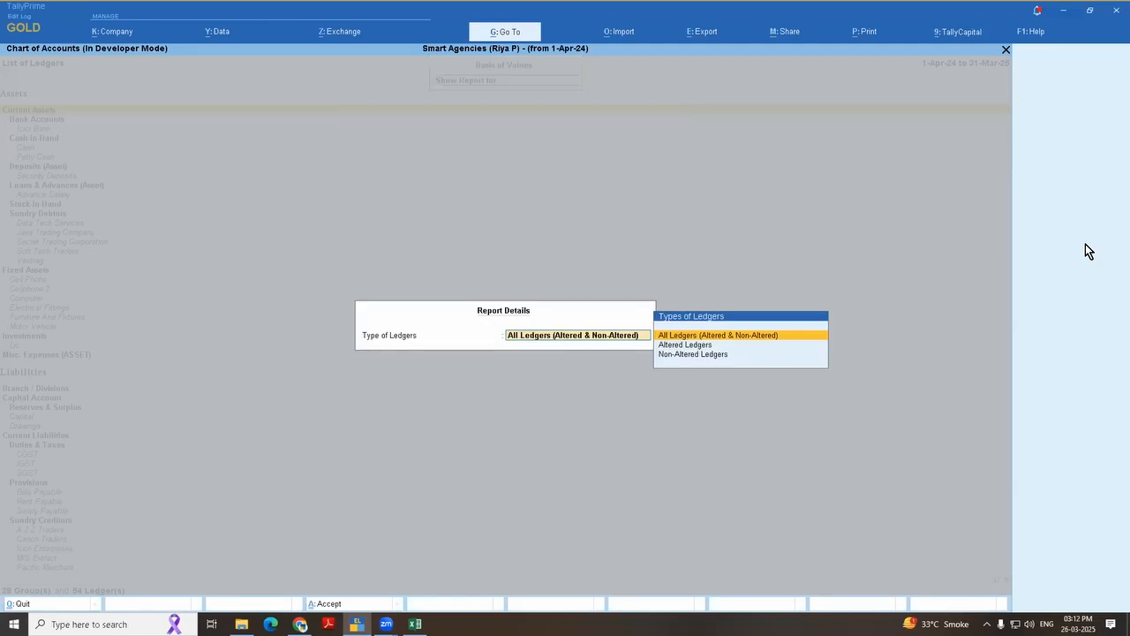
{"action": "key", "text": "Down"}
{"action": "key", "text": "Up"}
{"action": "key", "text": "Return"}
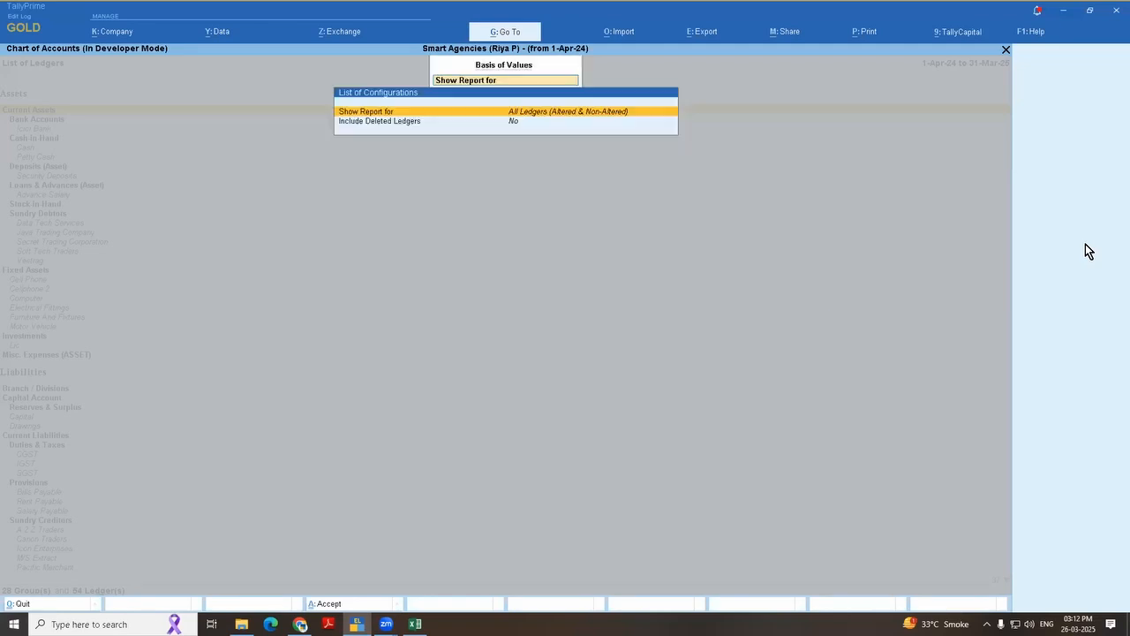
{"action": "key", "text": "ctrl+a"}
{"action": "left_click", "coordinate": [1072, 263]}
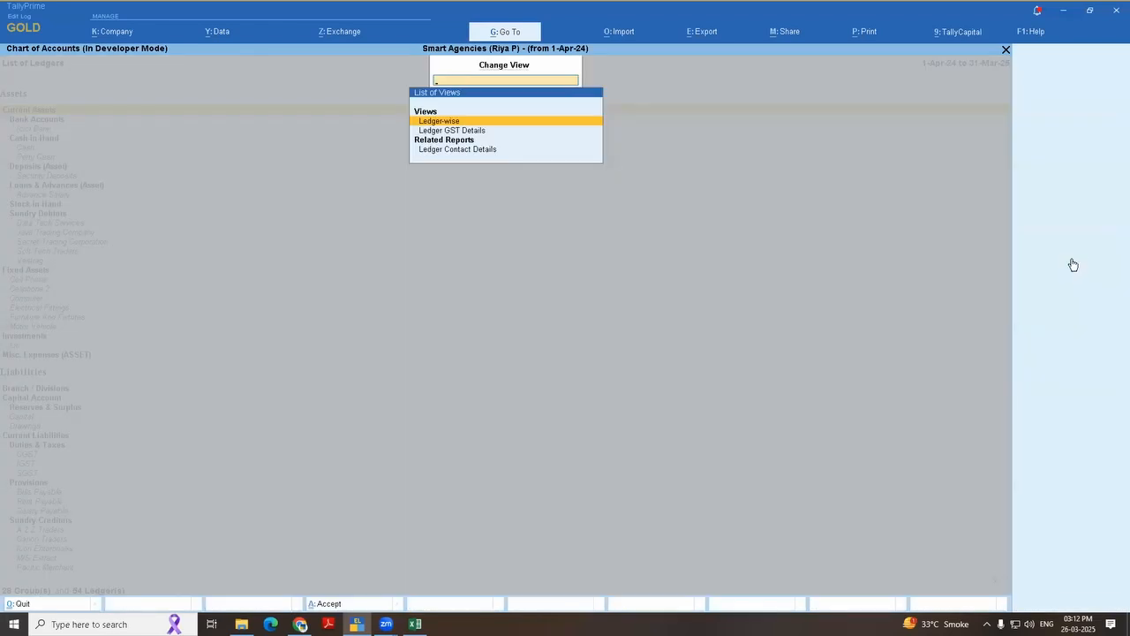
{"action": "key", "text": "Escape"}
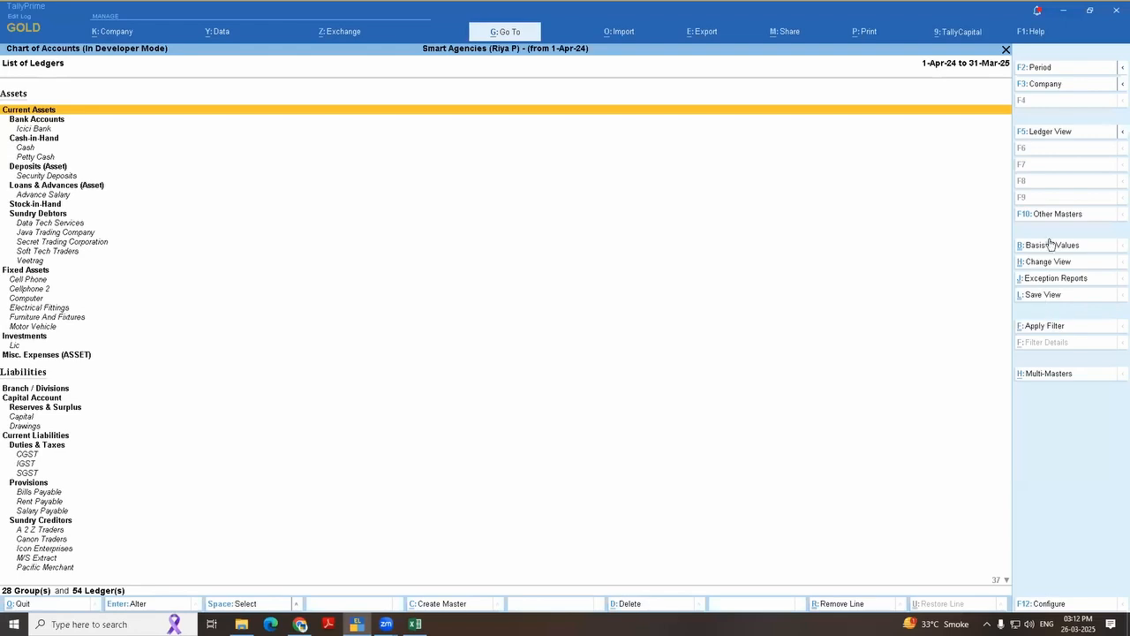
Step: Switch the ledger list to Ledger View and look through its Multi-Masters options, including Multi Alter and Credit Limits
{"action": "left_click", "coordinate": [1082, 134]}
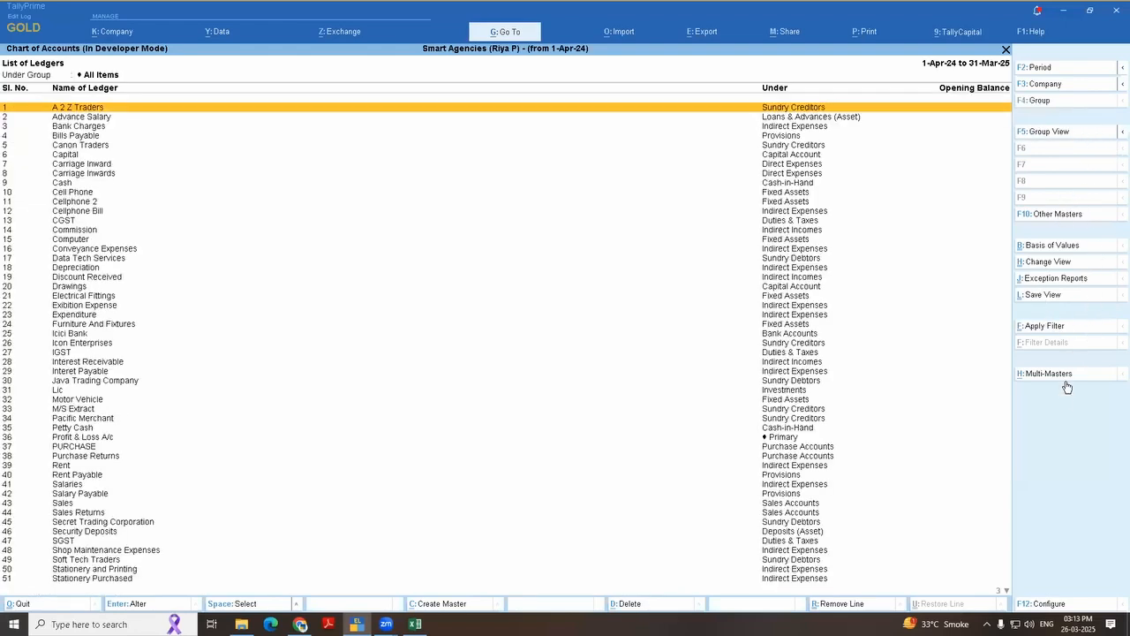
{"action": "left_click", "coordinate": [1055, 380]}
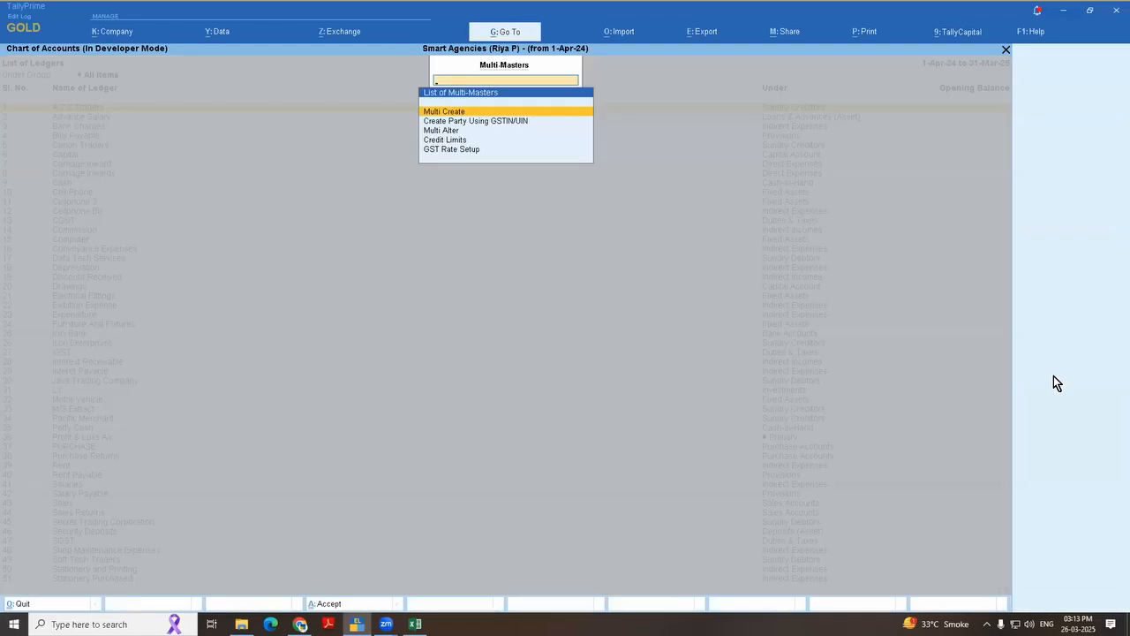
{"action": "key", "text": "Down"}
{"action": "key", "text": "Down"}
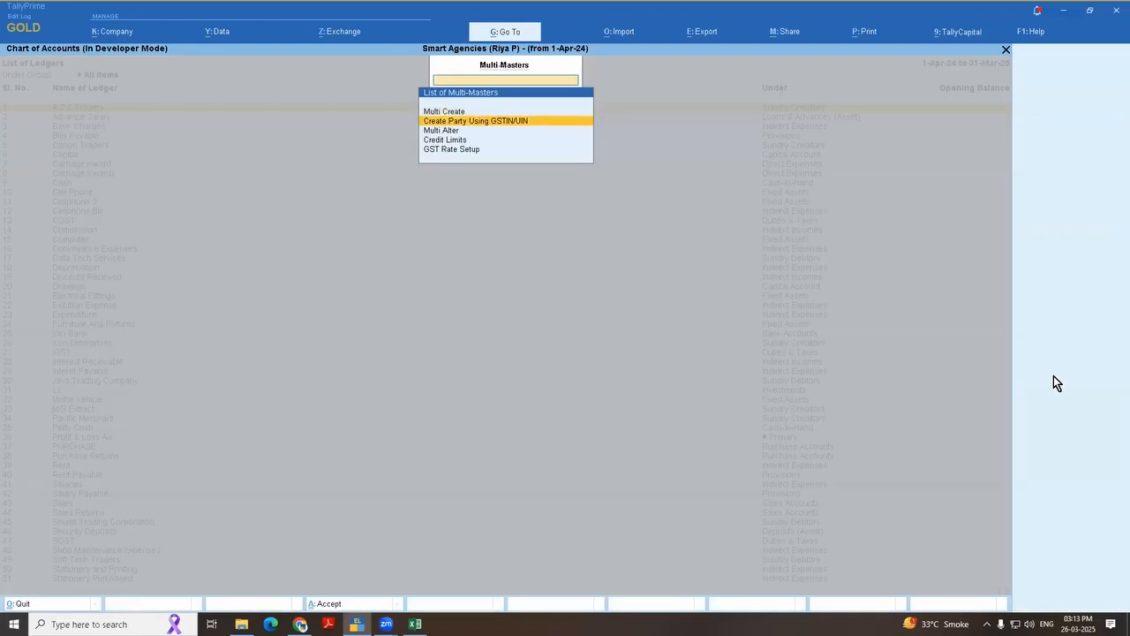
{"action": "key", "text": "Down"}
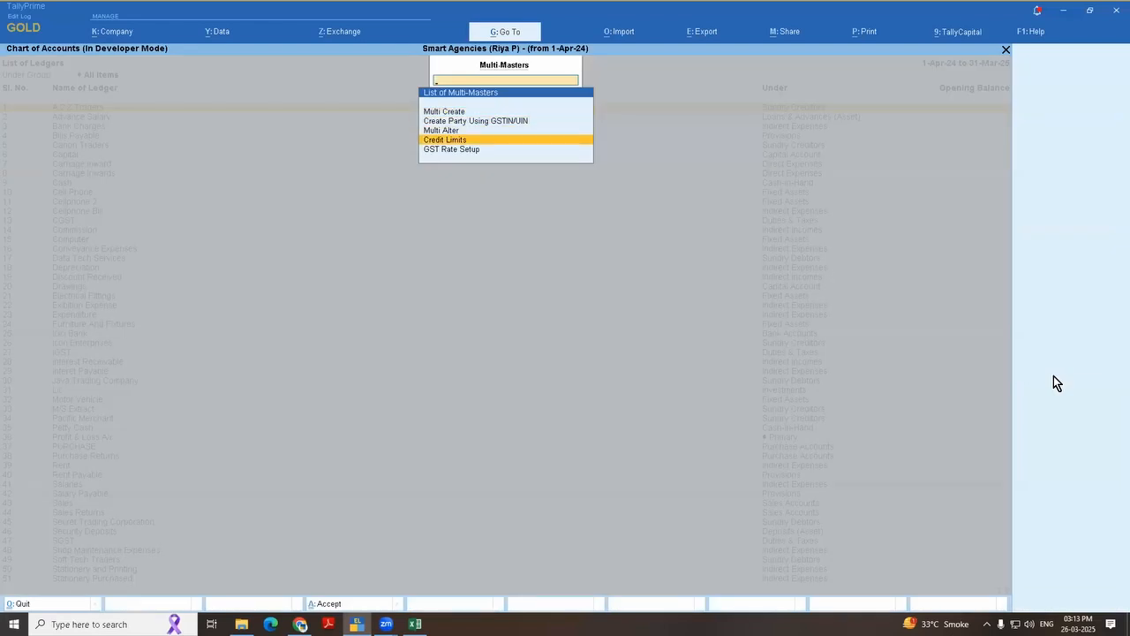
{"action": "key", "text": "Up"}
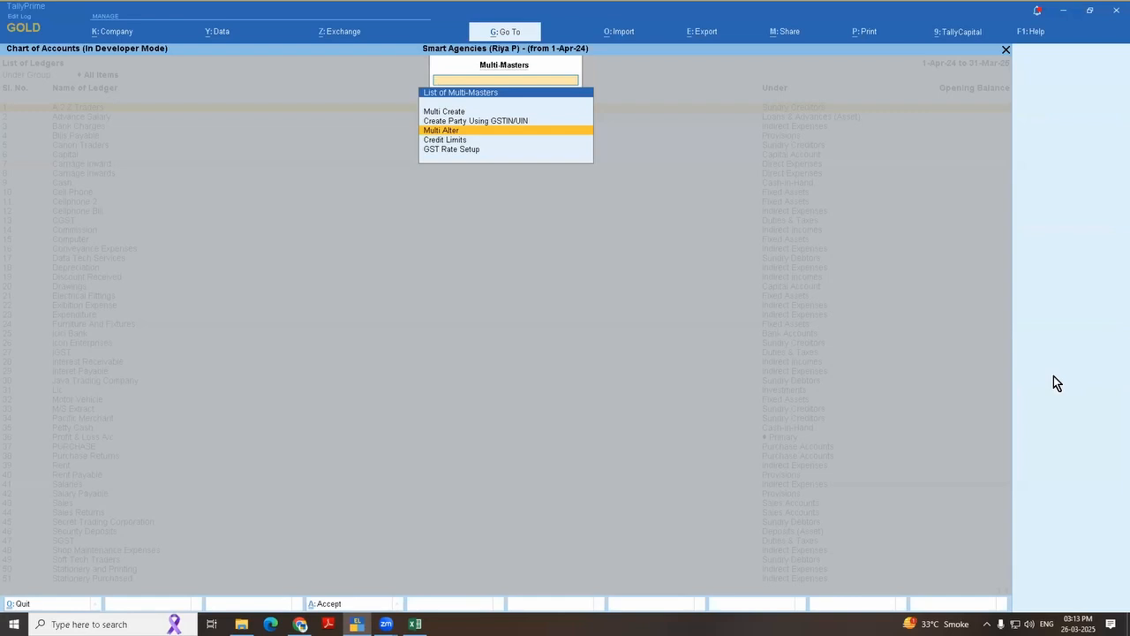
{"action": "key", "text": "Escape"}
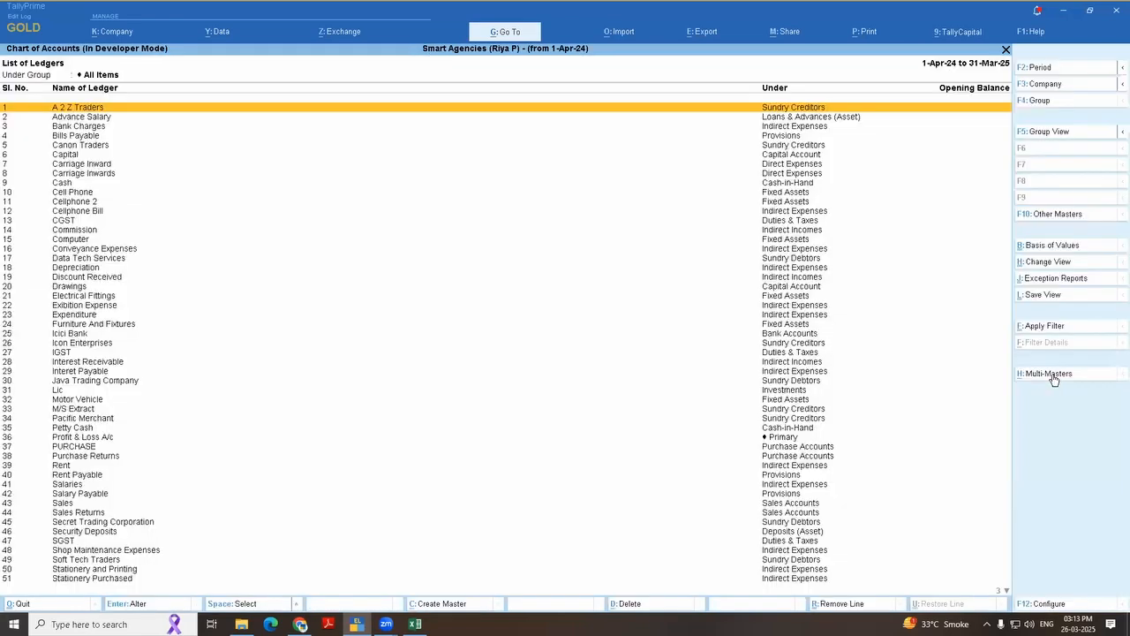
Step: Check the Change View and Basis of Values options, keeping All Ledgers (Altered & Non-Altered), and return to the Gateway of Tally
{"action": "left_click", "coordinate": [1057, 265]}
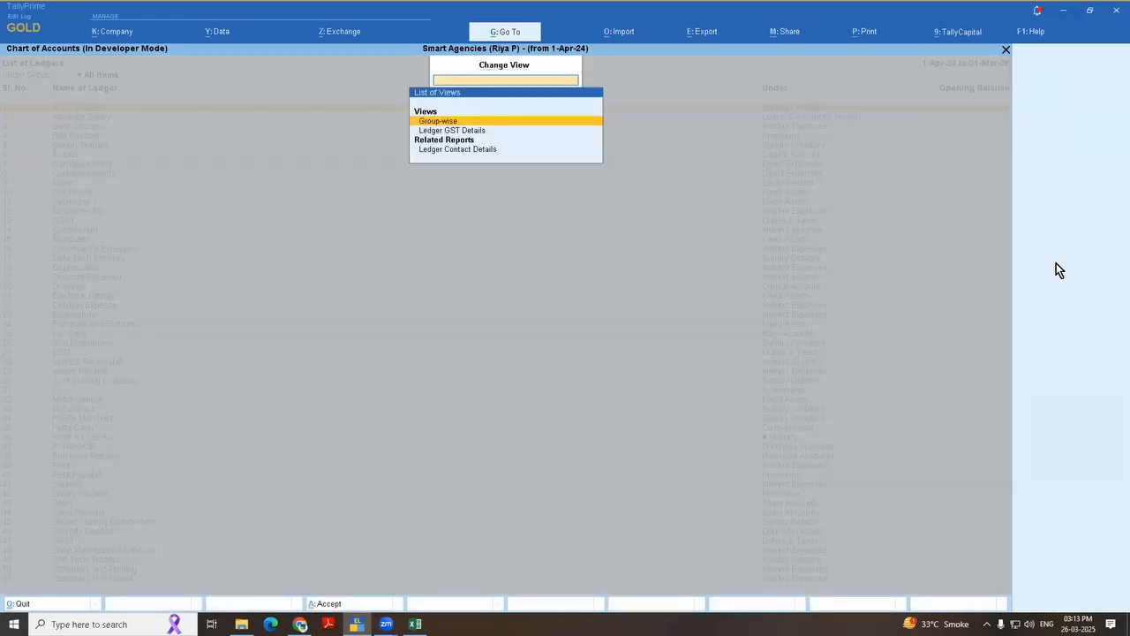
{"action": "key", "text": "Escape"}
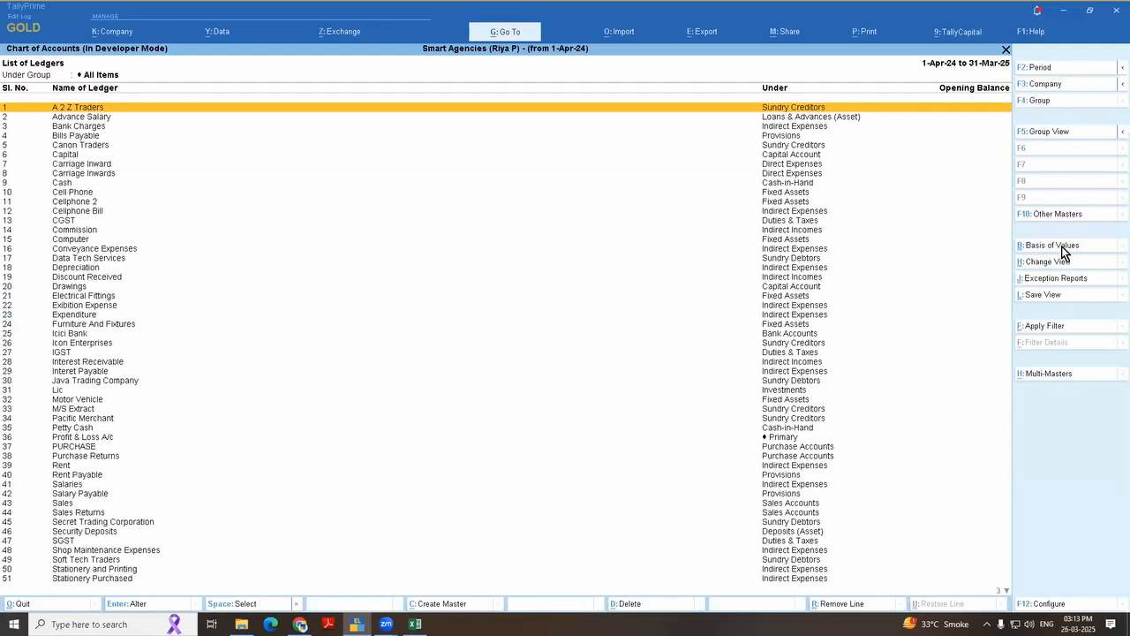
{"action": "left_click", "coordinate": [1063, 247]}
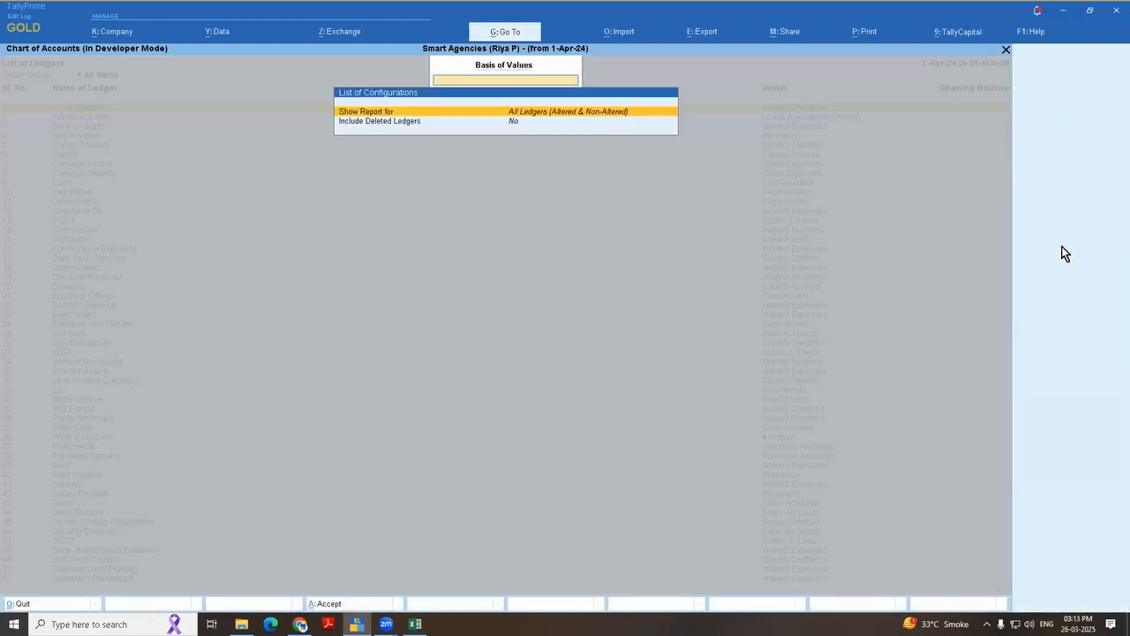
{"action": "key", "text": "Down"}
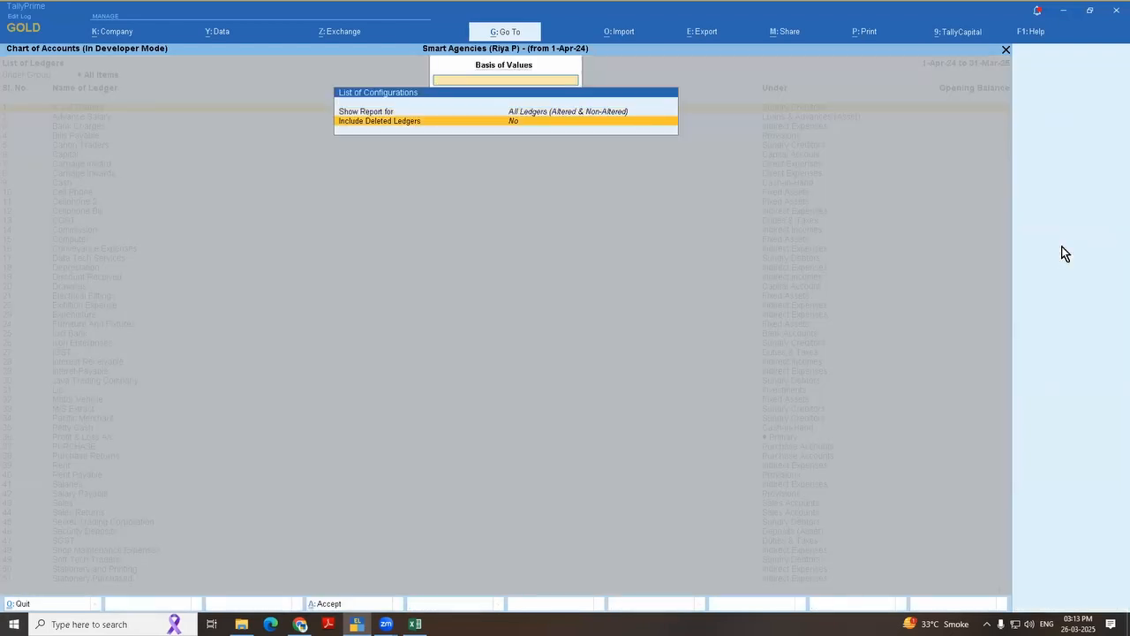
{"action": "key", "text": "Up"}
{"action": "key", "text": "Return"}
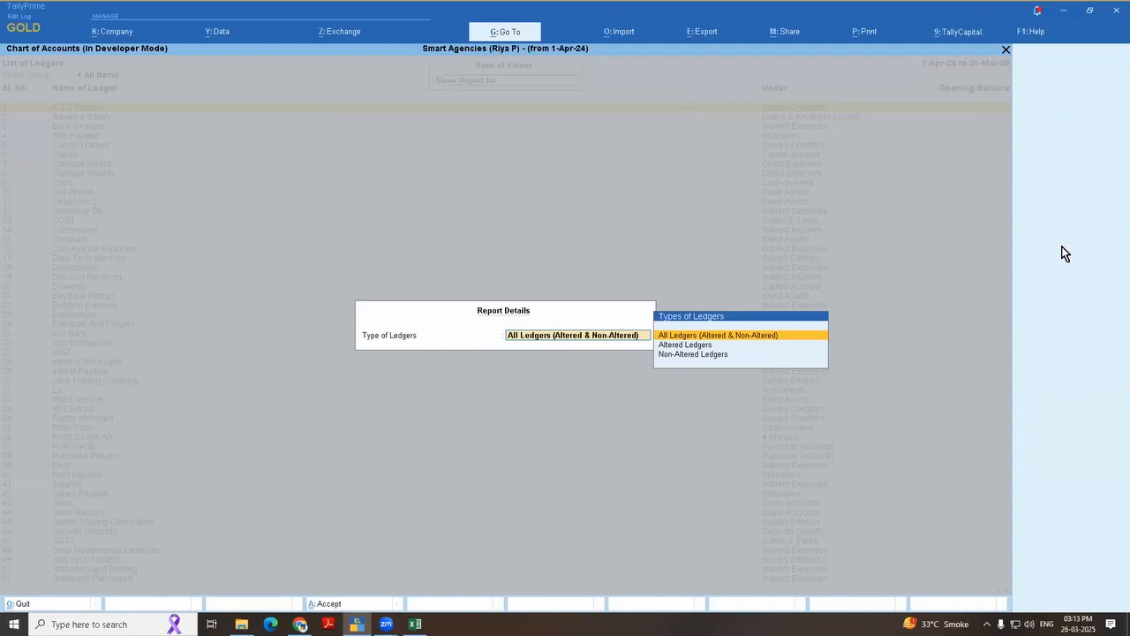
{"action": "key", "text": "Return"}
{"action": "key", "text": "ctrl+a"}
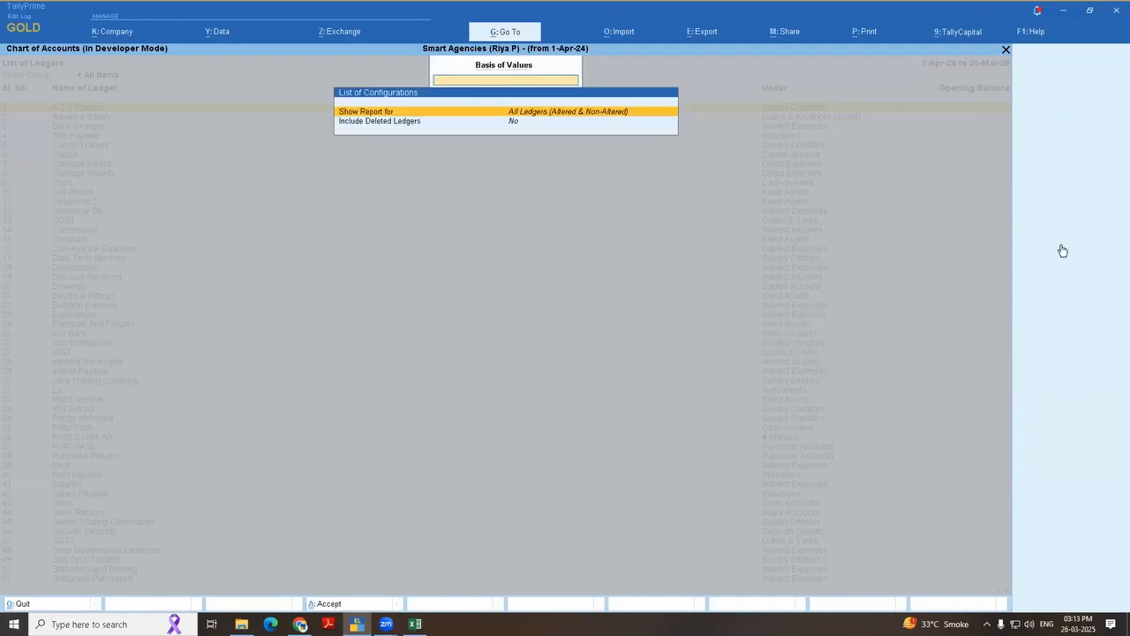
{"action": "key", "text": "Escape"}
{"action": "key", "text": "Escape"}
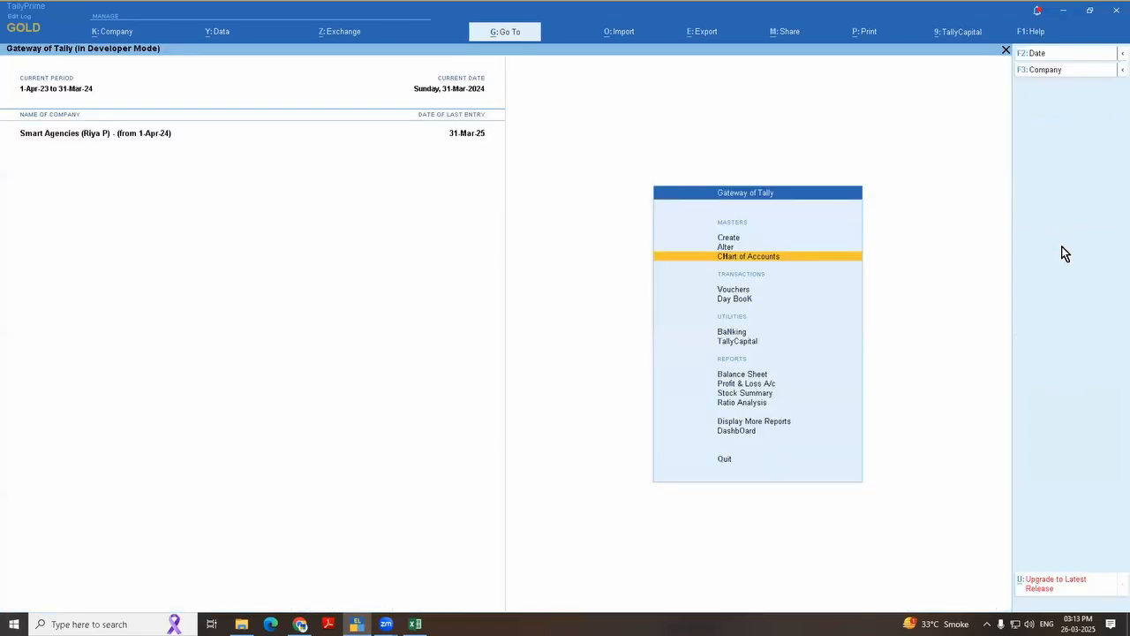
Step: Open the ledger list from the Chart of Accounts and check its available Exception Reports
{"action": "key", "text": "Return"}
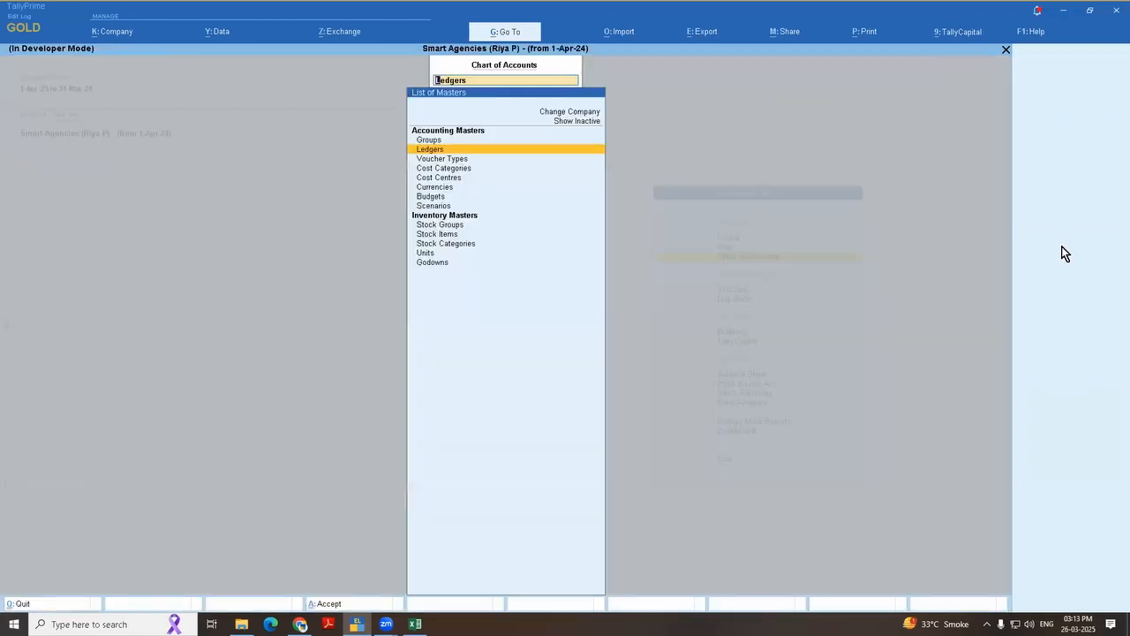
{"action": "key", "text": "Return"}
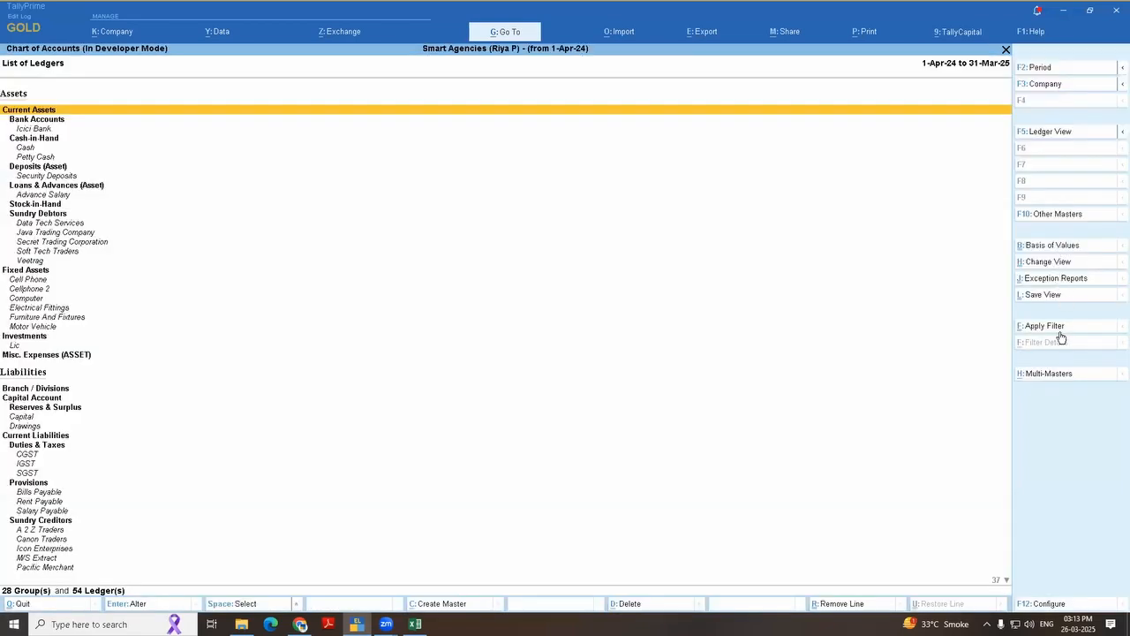
{"action": "left_click", "coordinate": [1060, 278]}
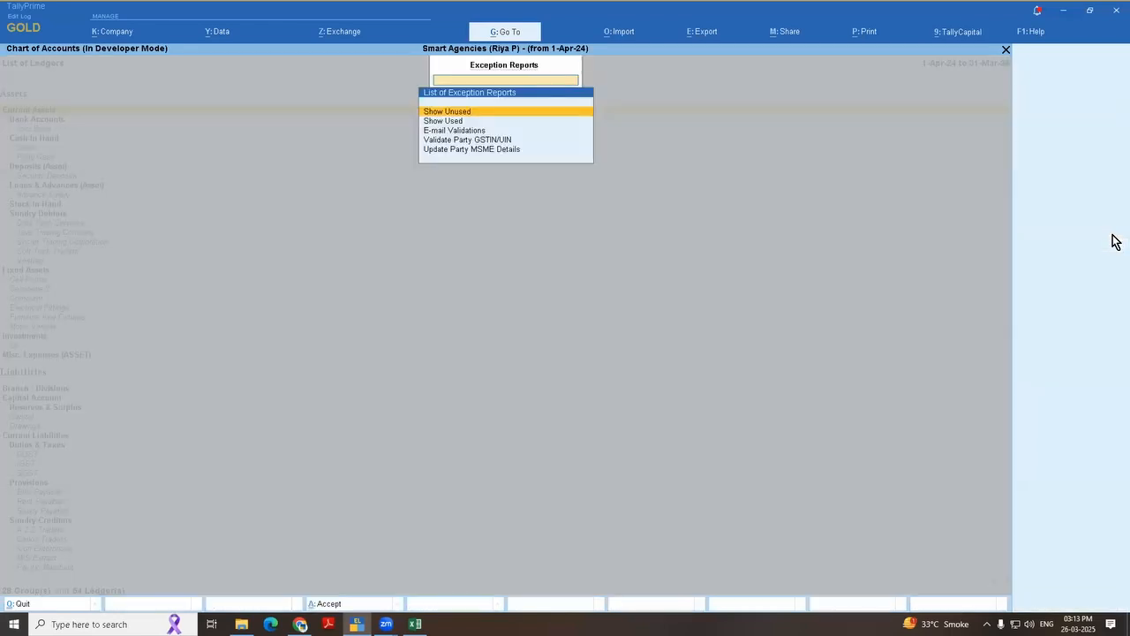
{"action": "key", "text": "Escape"}
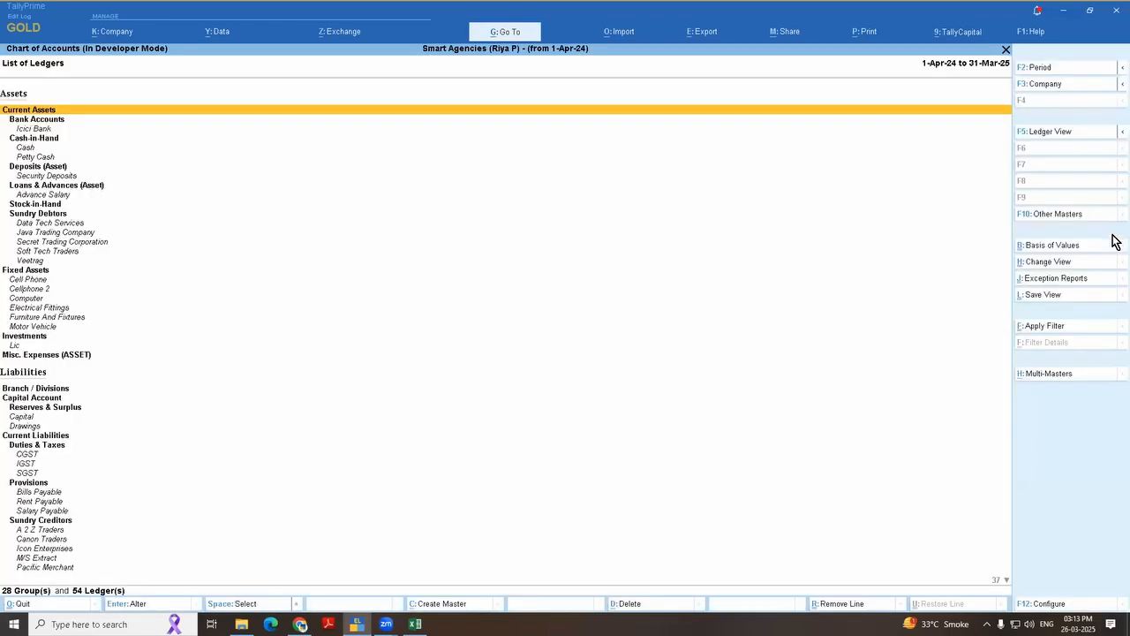
Step: Search the list of reports for "un", clear the search and close the list
{"action": "key", "text": "alt+g"}
{"action": "type", "text": "un"}
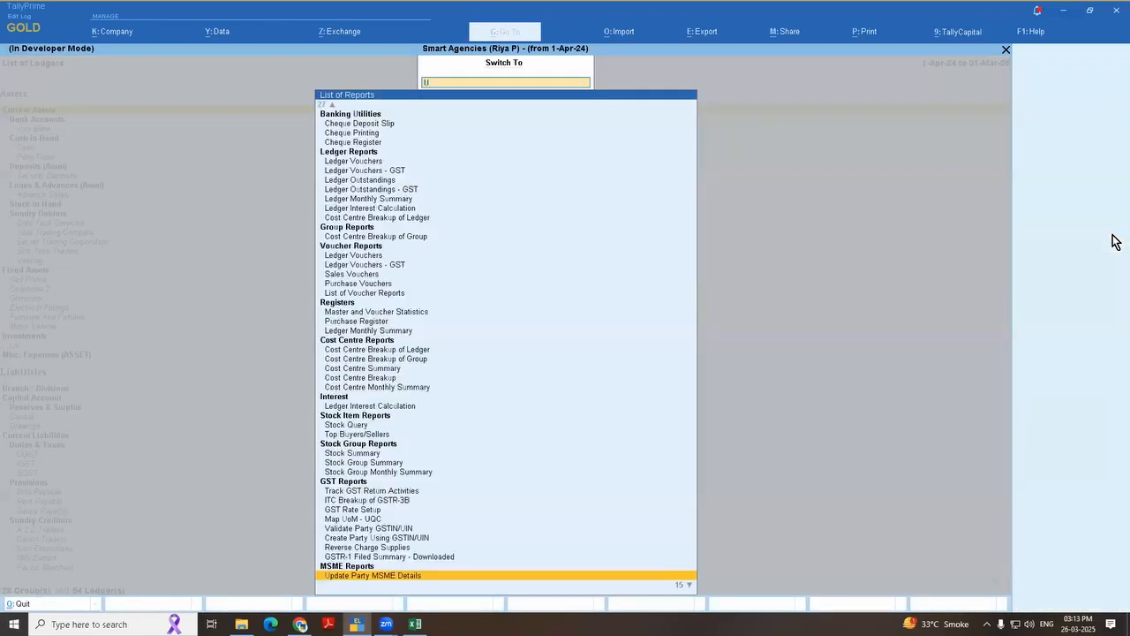
{"action": "key", "text": "BackSpace"}
{"action": "key", "text": "BackSpace"}
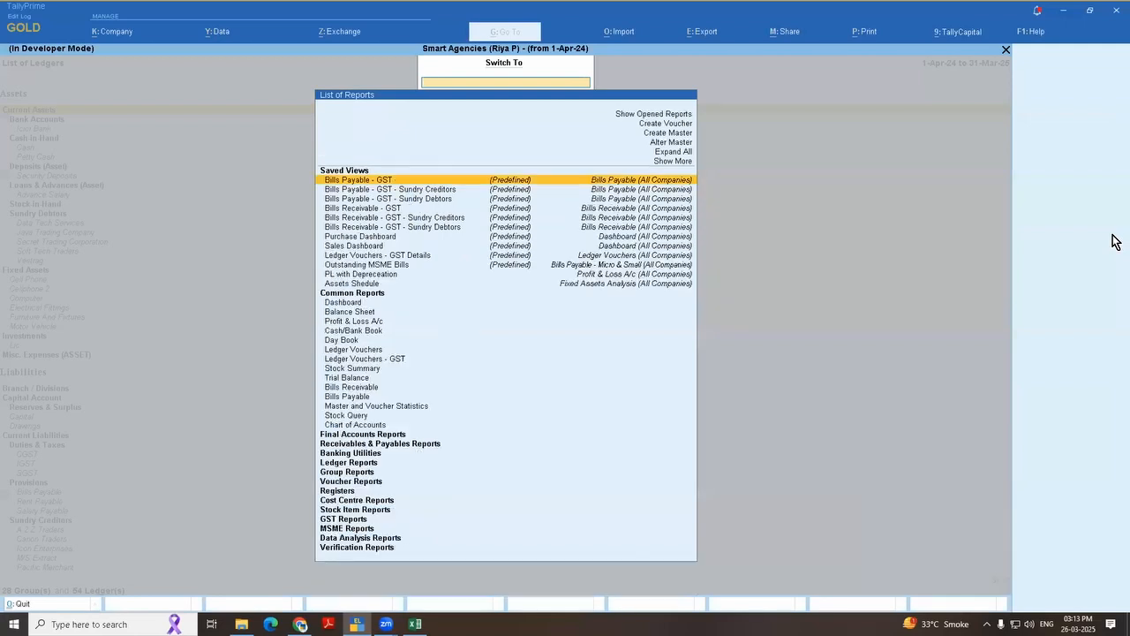
{"action": "key", "text": "Escape"}
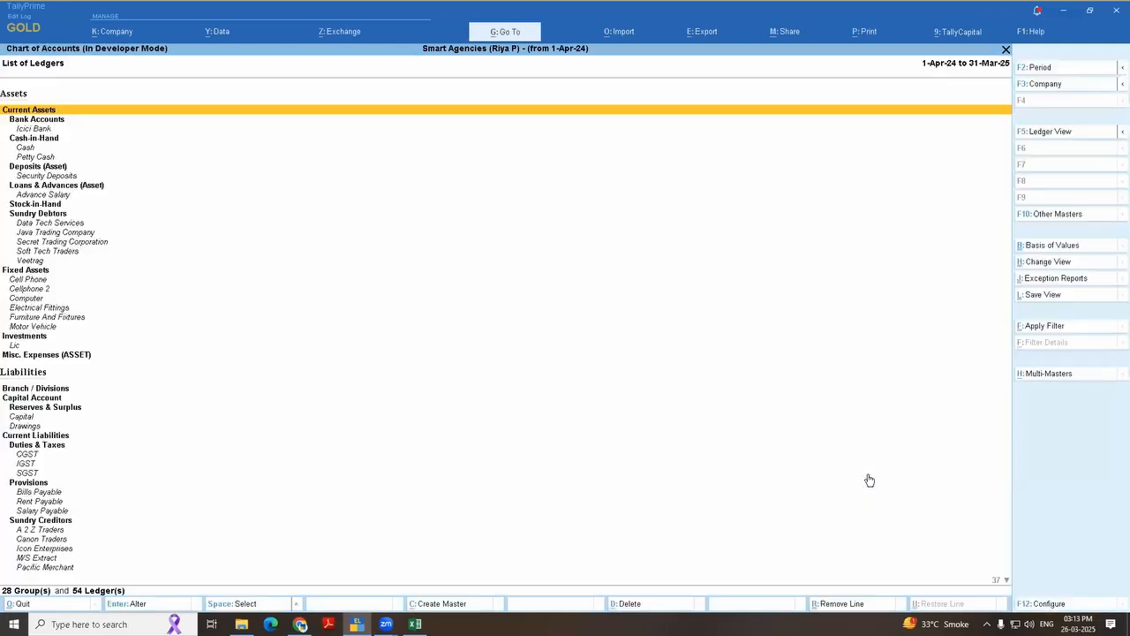
Step: Reopen the ledger list from the Chart of Accounts and change its view to Ledger-wise
{"action": "key", "text": "Escape"}
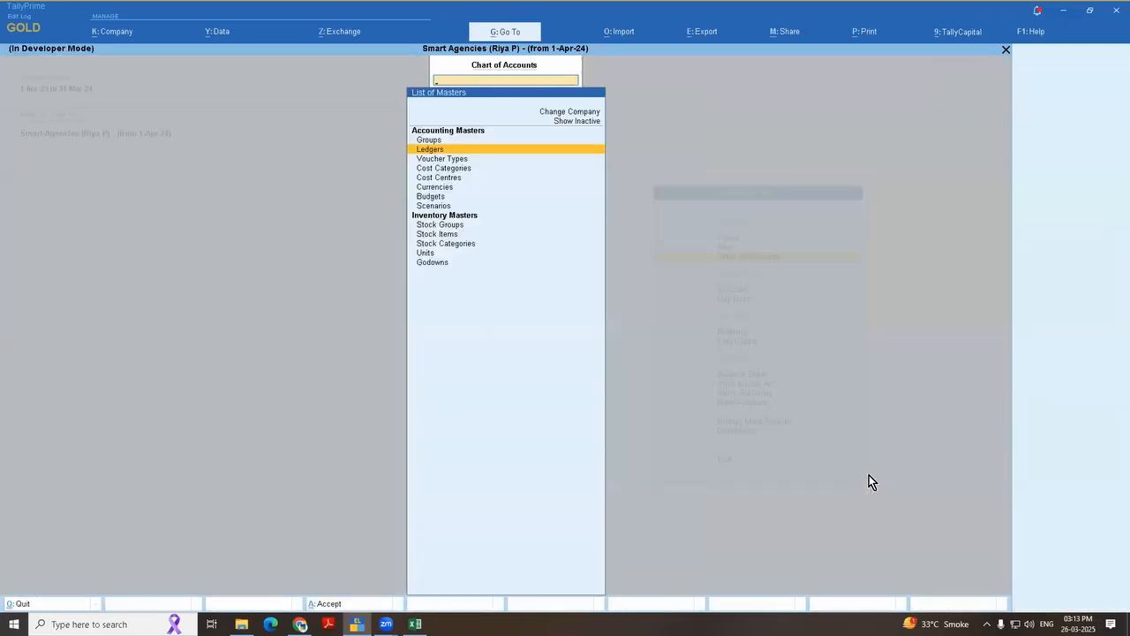
{"action": "key", "text": "Return"}
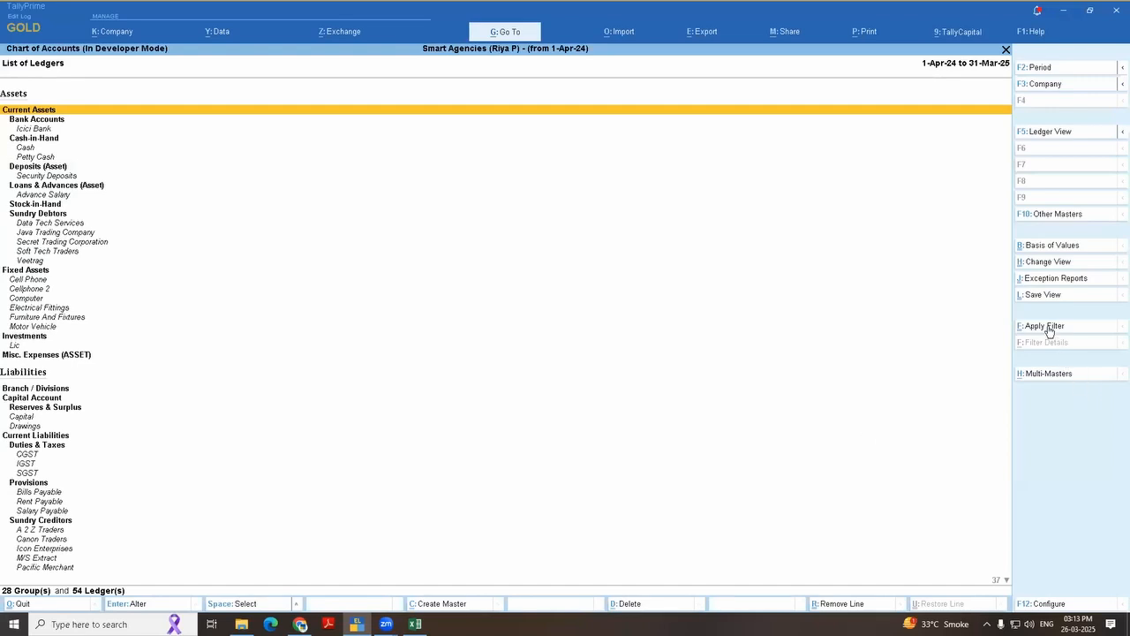
{"action": "left_click", "coordinate": [1047, 262]}
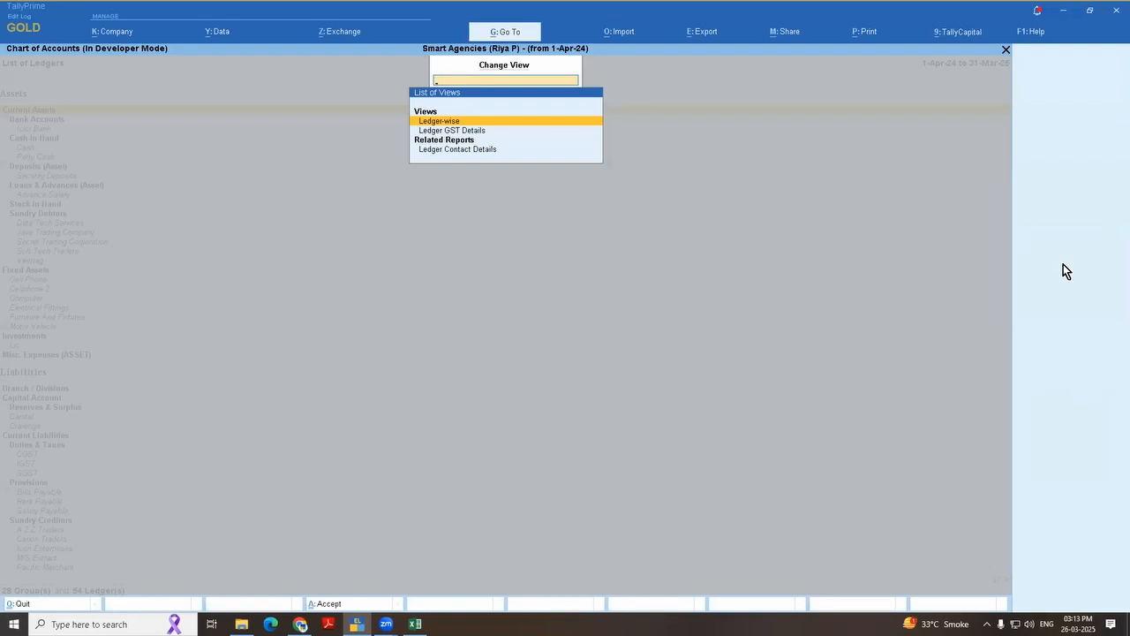
{"action": "key", "text": "Return"}
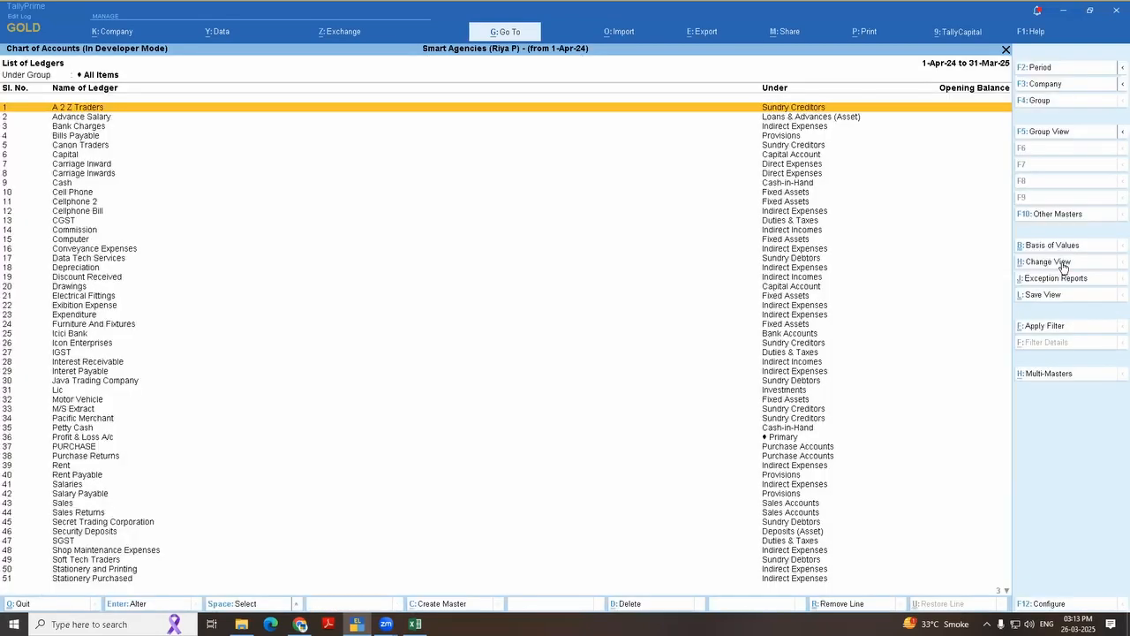
Step: Check the ledger list's Other Masters selection, additional view options and display name configuration, closing each one
{"action": "left_click", "coordinate": [1070, 219]}
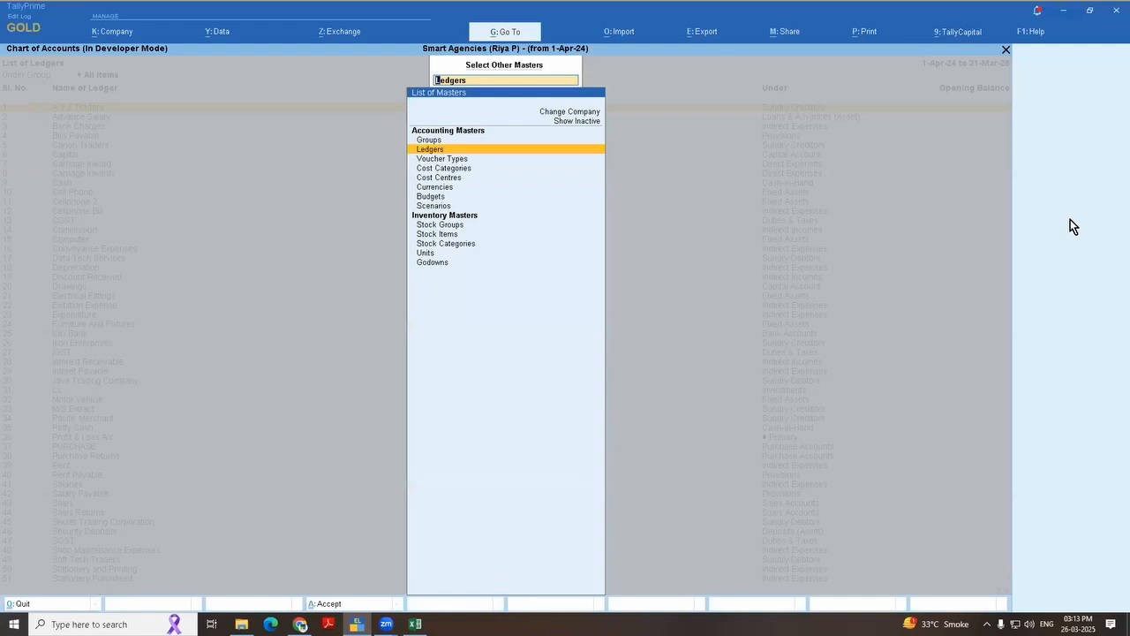
{"action": "key", "text": "Up"}
{"action": "key", "text": "Escape"}
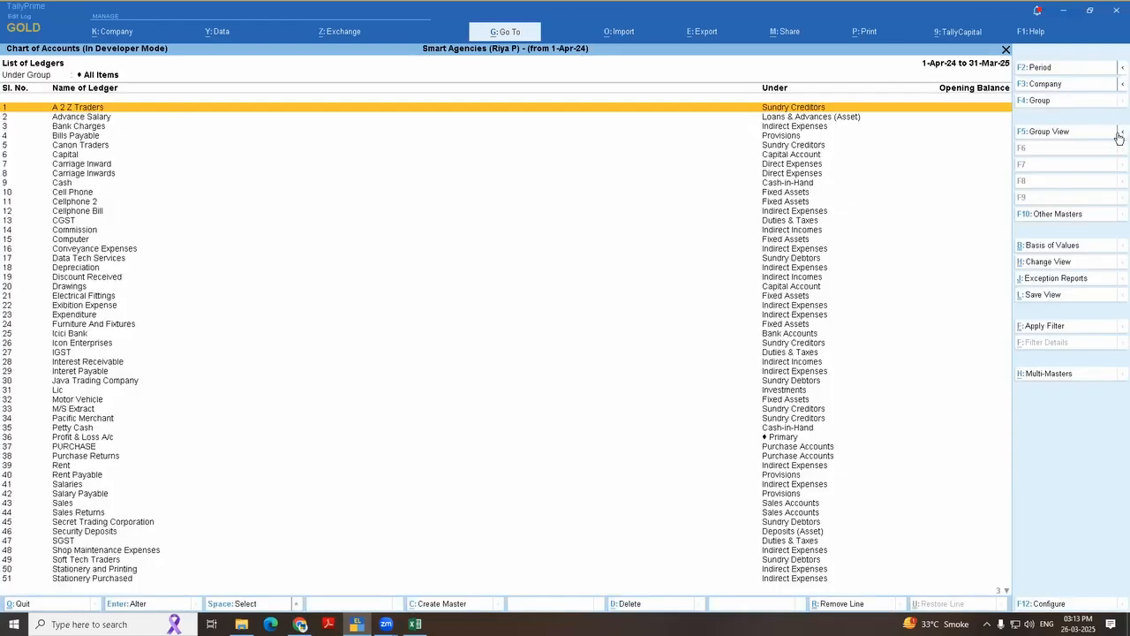
{"action": "left_click", "coordinate": [1120, 134]}
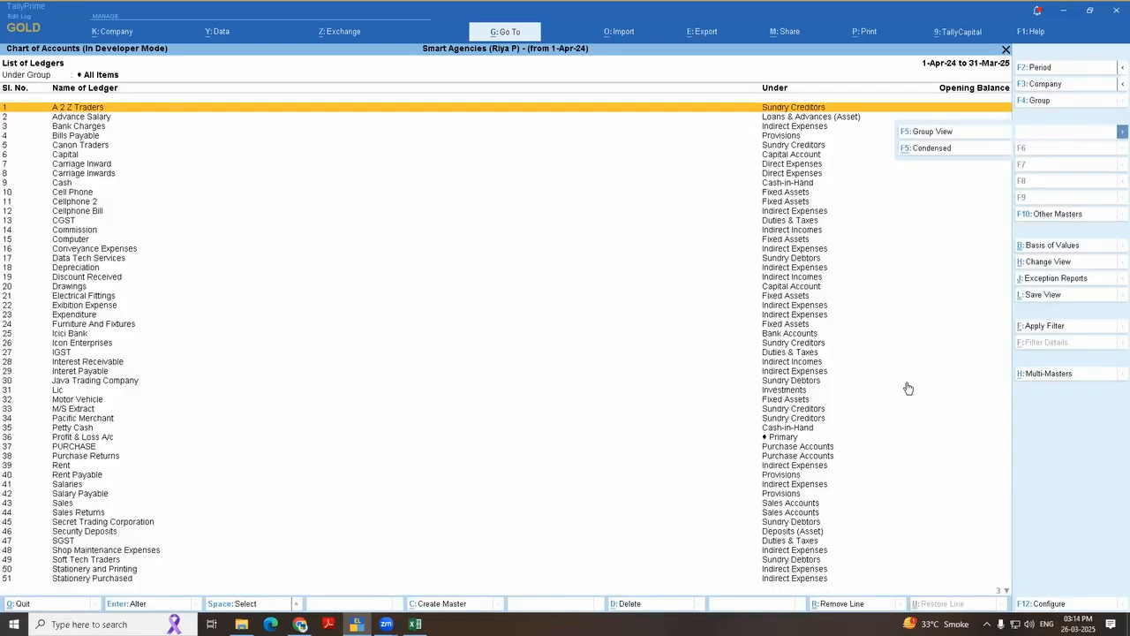
{"action": "left_click", "coordinate": [1040, 603]}
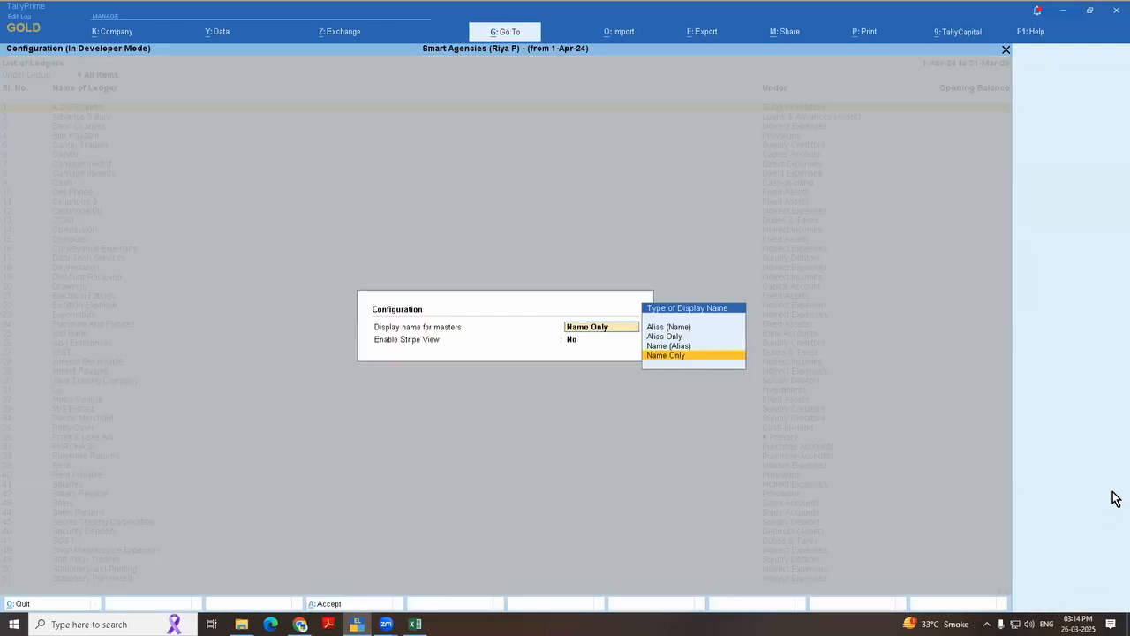
{"action": "key", "text": "Escape"}
{"action": "key", "text": "Escape"}
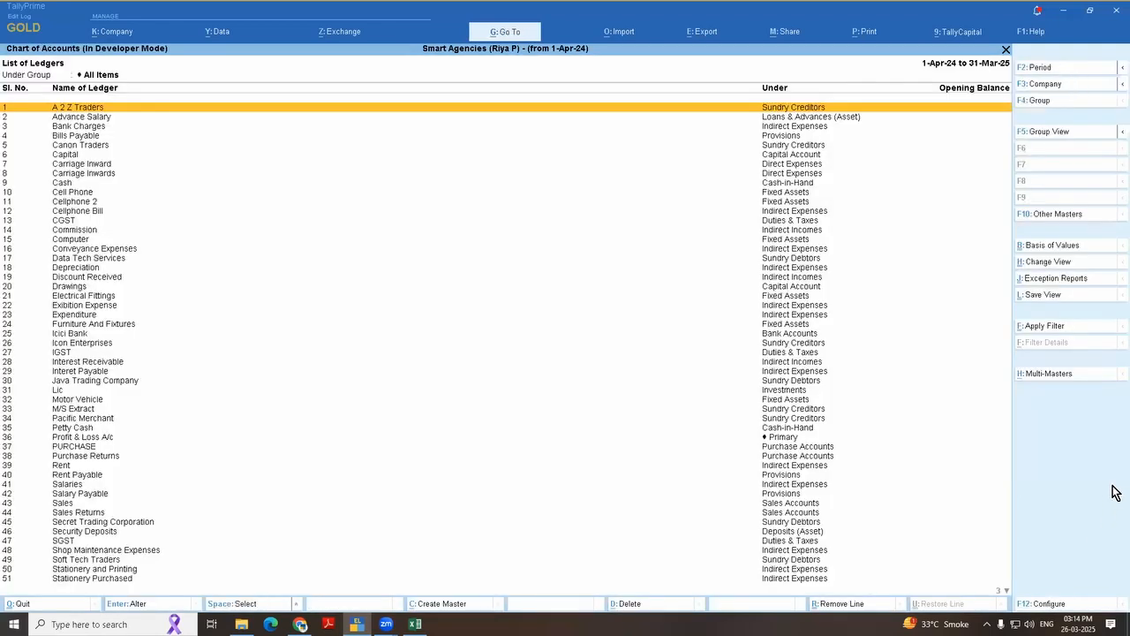
Step: Leave the ledger list and return to the Gateway of Tally
{"action": "key", "text": "Escape"}
{"action": "key", "text": "Return"}
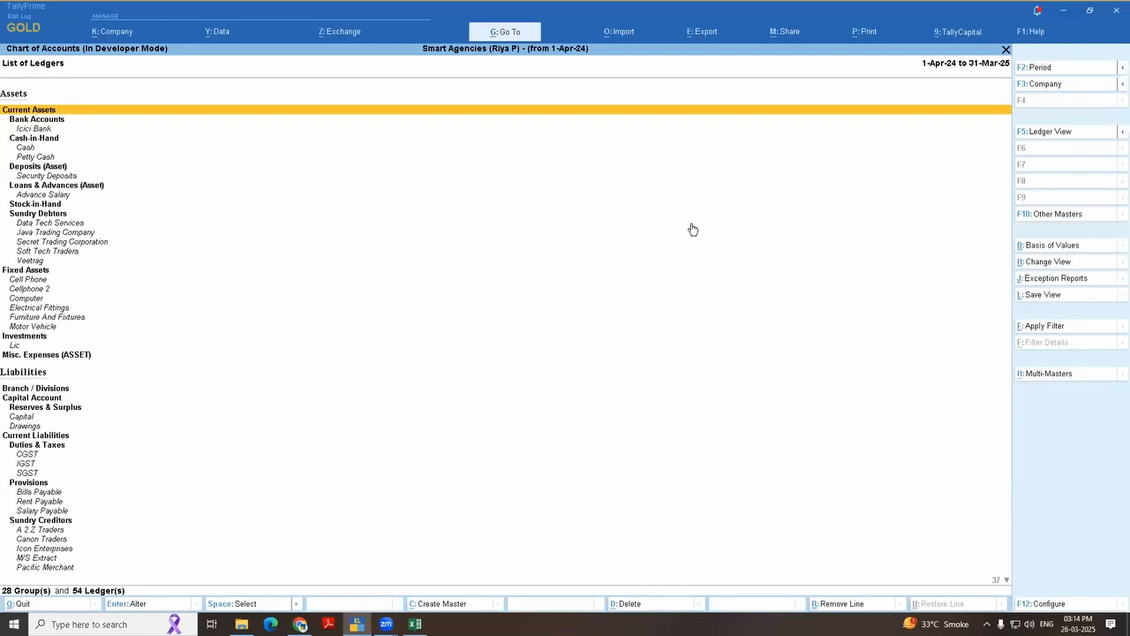
{"action": "key", "text": "Escape"}
{"action": "key", "text": "Escape"}
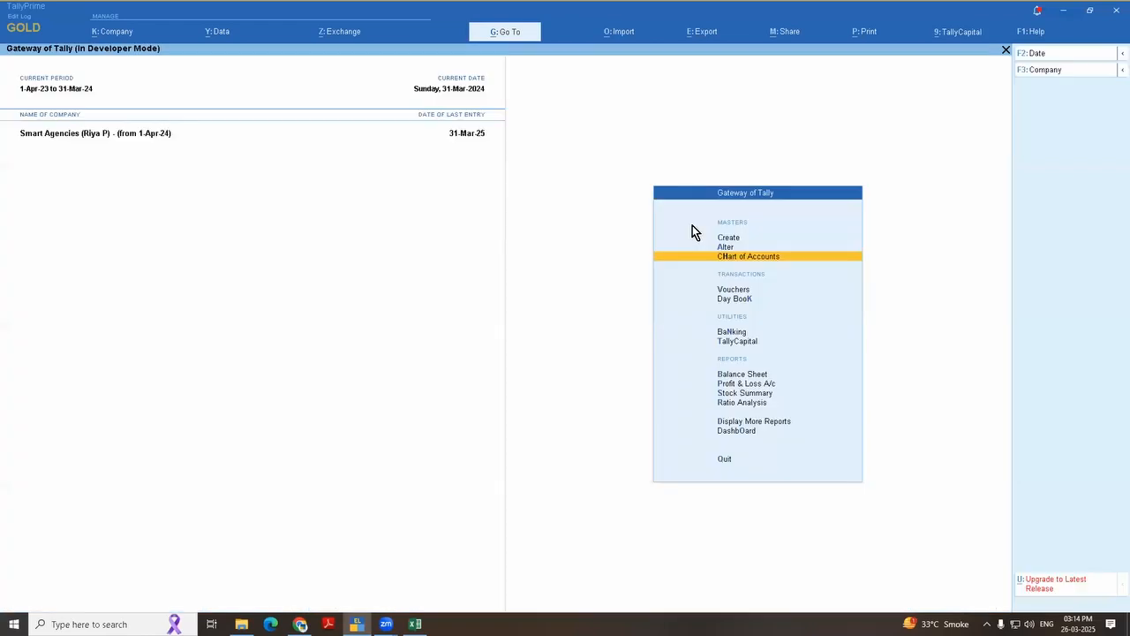
{"action": "key", "text": "Escape"}
{"action": "key", "text": "Escape"}
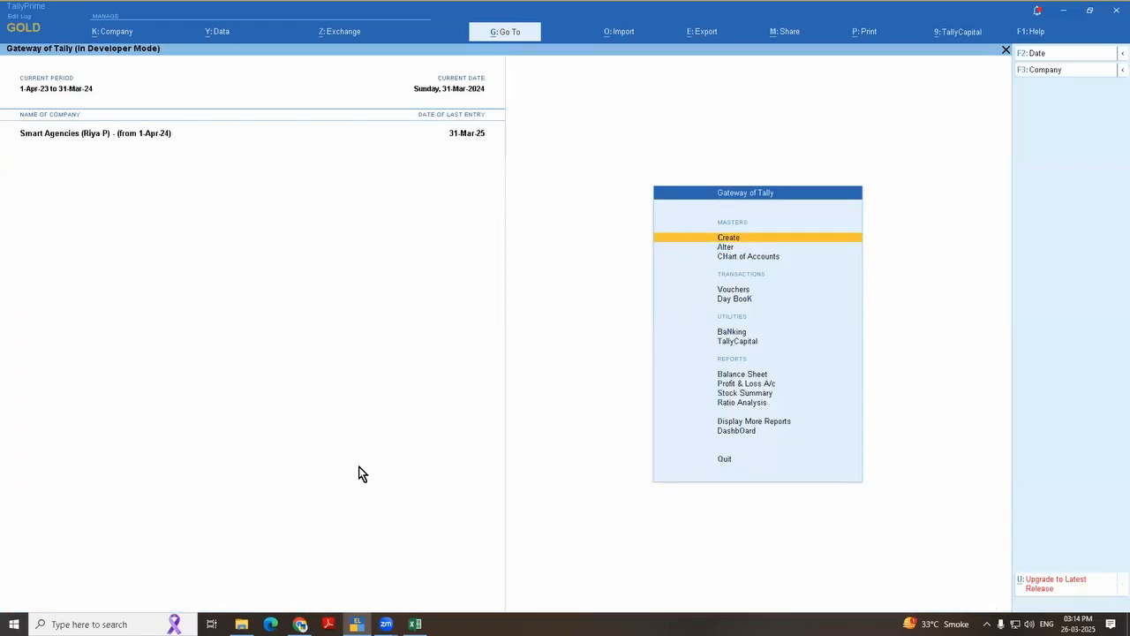
Step: Switch to the "26 march 25 CA event" workbook in Excel and review the topics on deleting unused accounts and stock items
{"action": "left_click", "coordinate": [415, 623]}
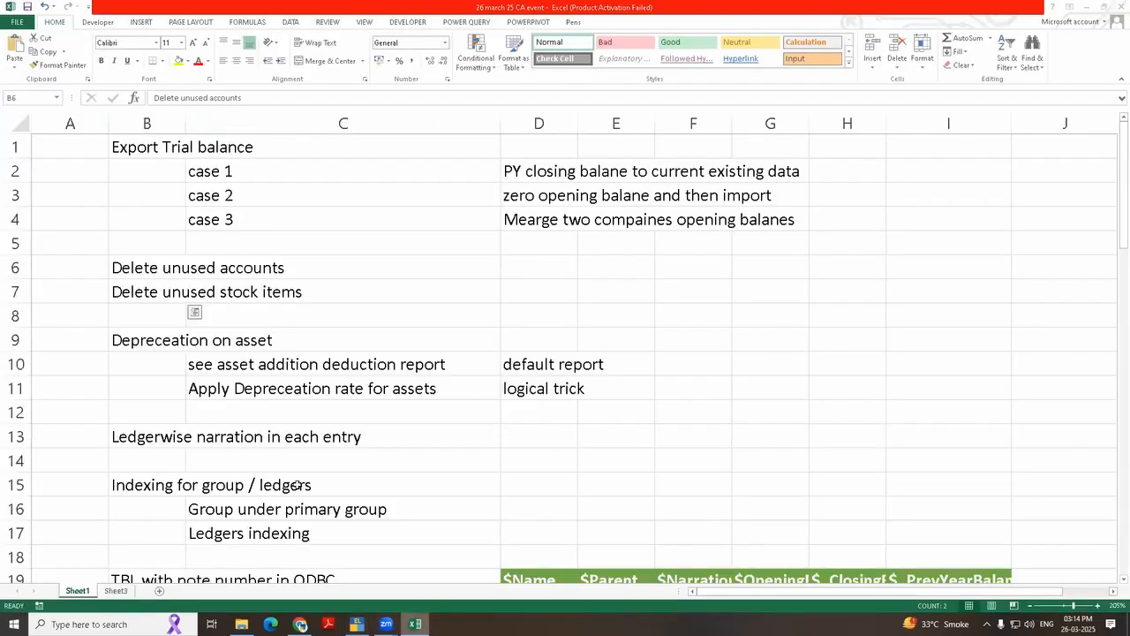
{"action": "left_click", "coordinate": [143, 337]}
{"action": "left_click_drag", "start_coordinate": [137, 265], "coordinate": [277, 308]}
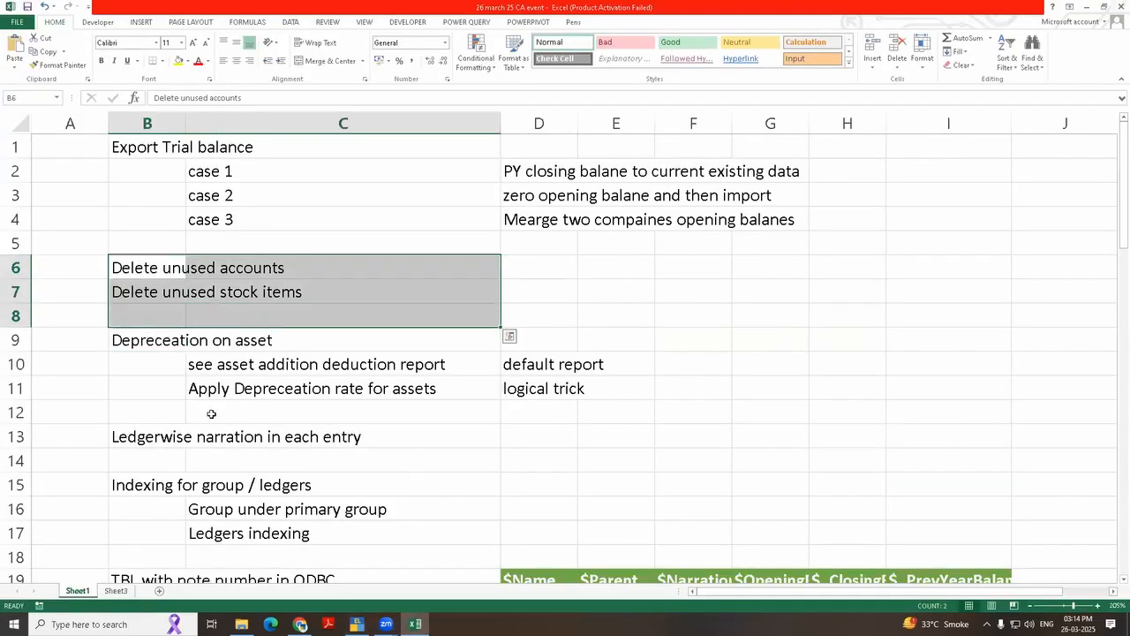
{"action": "left_click", "coordinate": [181, 410]}
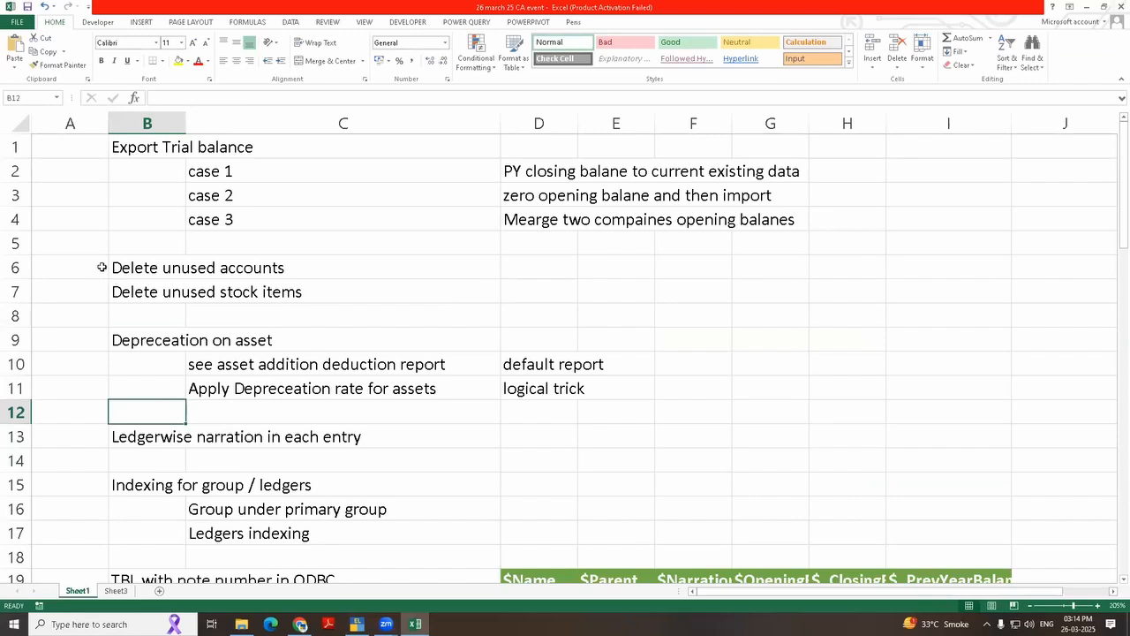
Step: Colour the two topics on deleting unused accounts and unused stock items in B6:B7 red
{"action": "left_click_drag", "start_coordinate": [154, 268], "coordinate": [162, 300]}
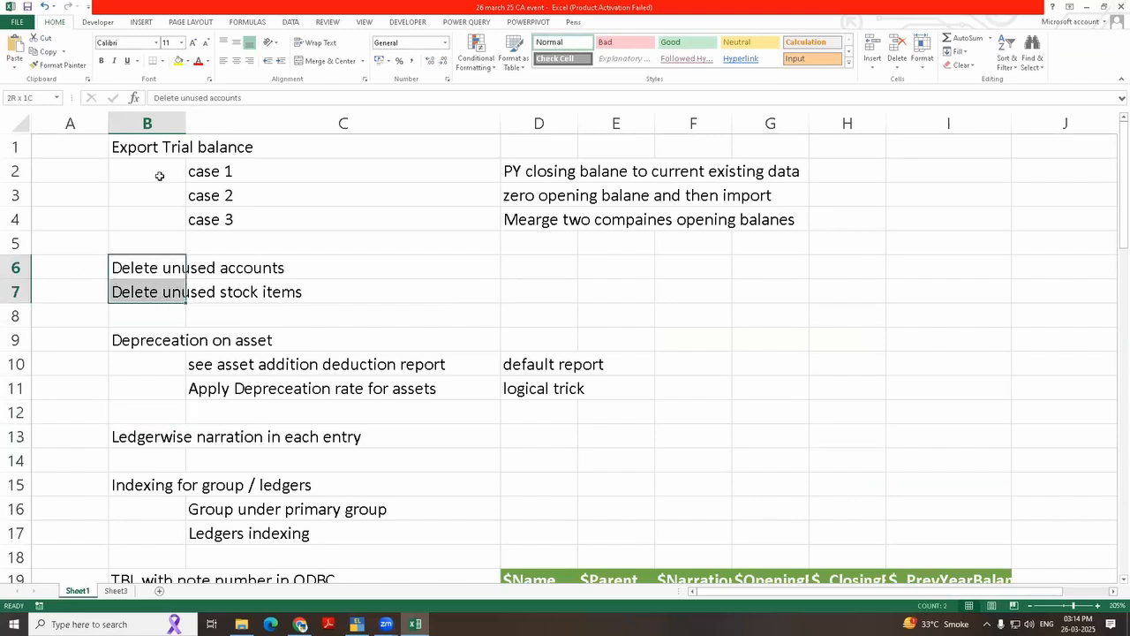
{"action": "left_click", "coordinate": [199, 60]}
{"action": "left_click", "coordinate": [328, 300]}
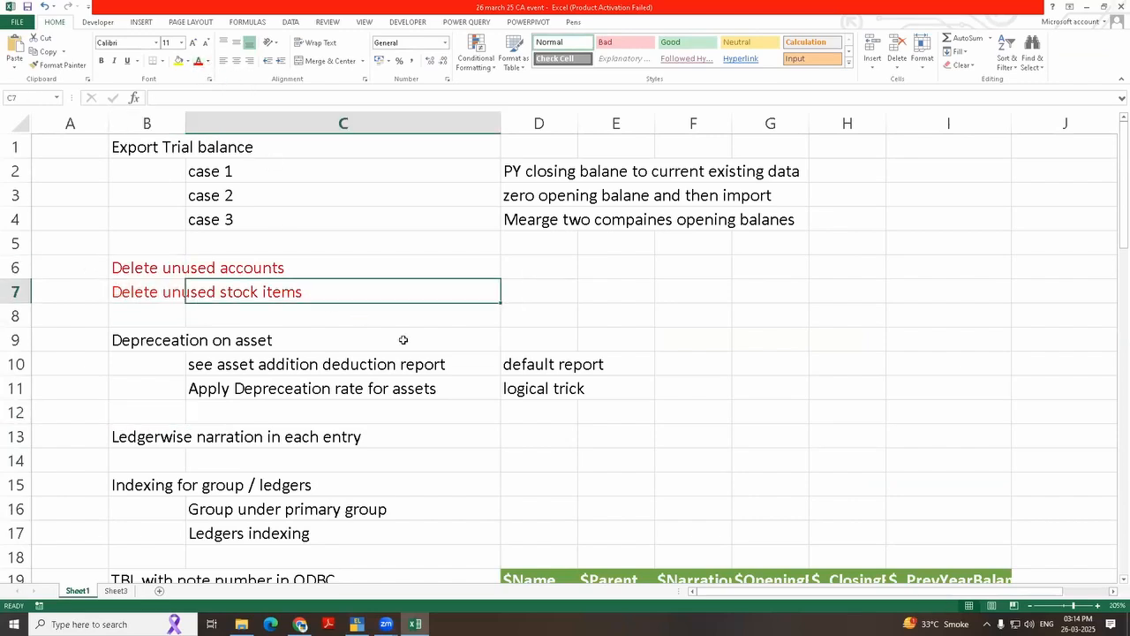
Step: Review the topic on asset depreciation, with its addition/deduction report and depreciation rate entries
{"action": "scroll", "coordinate": [403, 336], "scroll_direction": "down", "scroll_amount": 2}
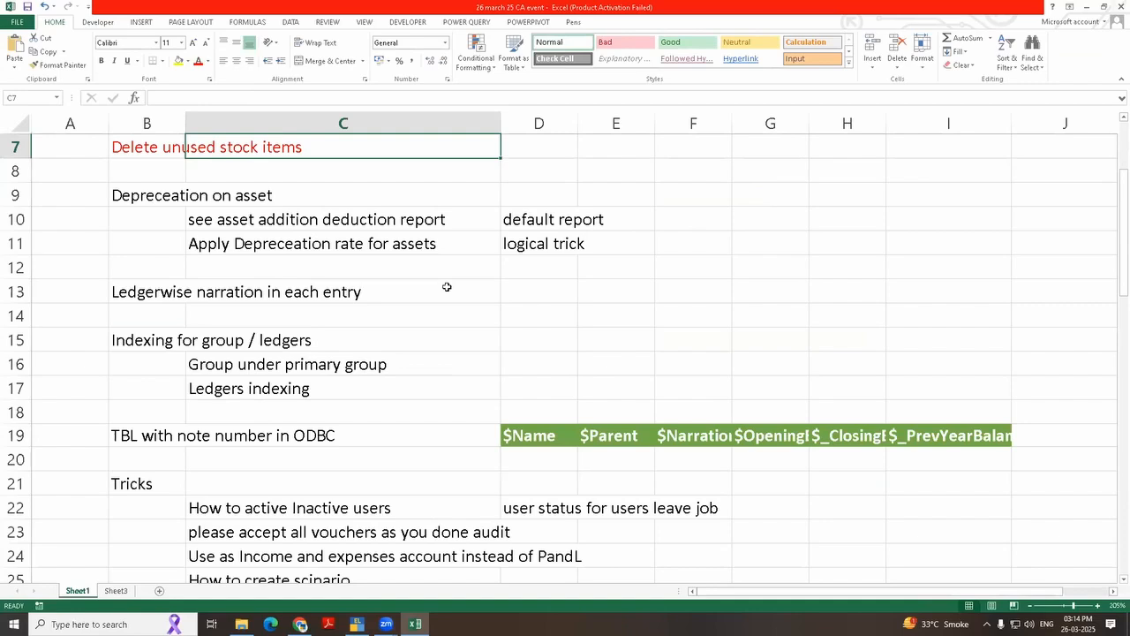
{"action": "left_click", "coordinate": [286, 315]}
{"action": "left_click", "coordinate": [147, 197]}
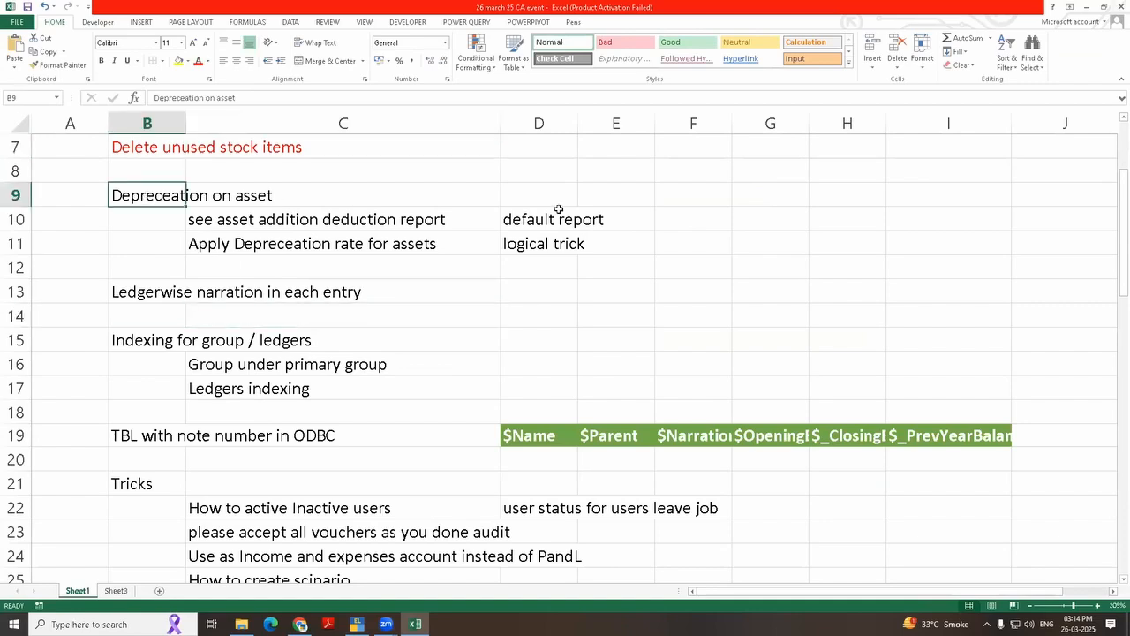
{"action": "left_click_drag", "start_coordinate": [558, 210], "coordinate": [657, 245]}
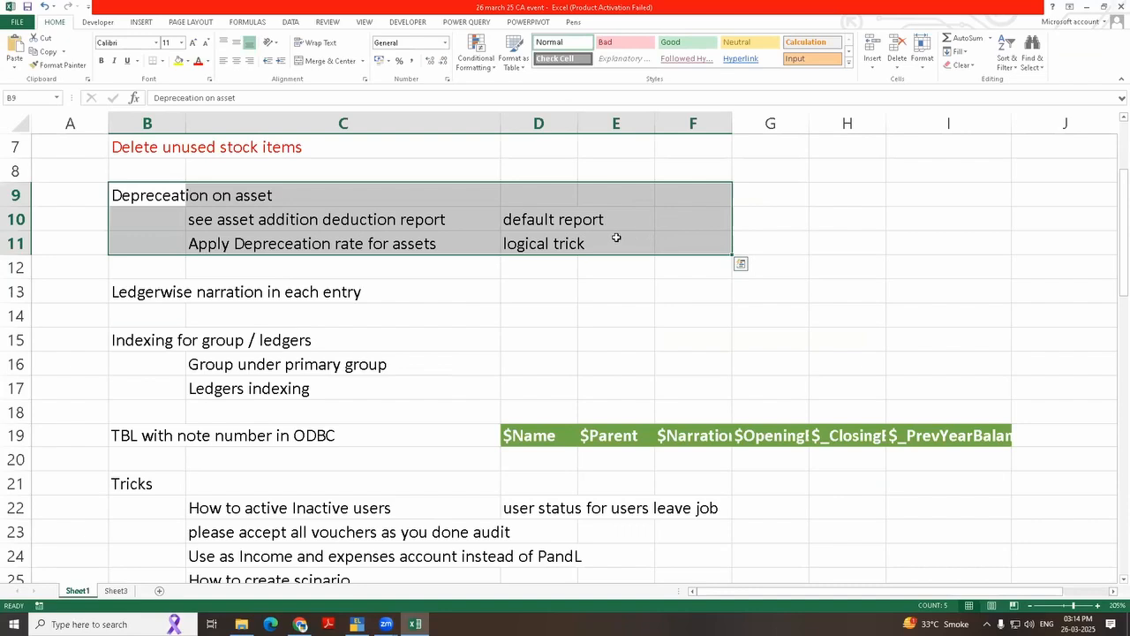
Step: Switch to TallyPrime and open the Data Analysis report from Analysis & Verification
{"action": "left_click", "coordinate": [357, 624]}
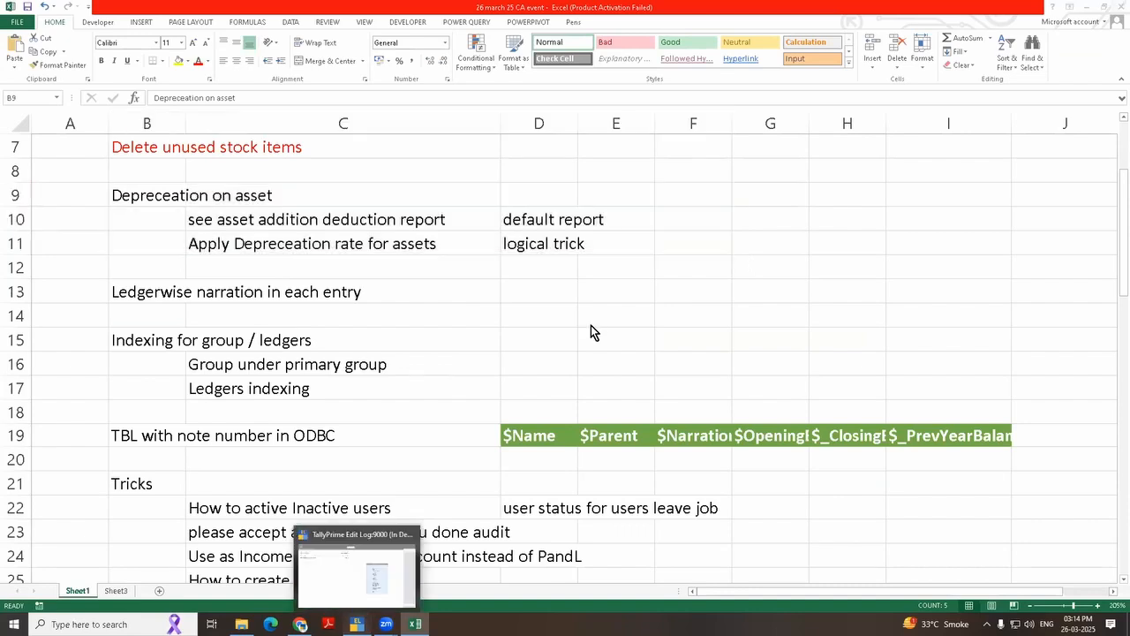
{"action": "key", "text": "d"}
{"action": "key", "text": "Up"}
{"action": "key", "text": "Up"}
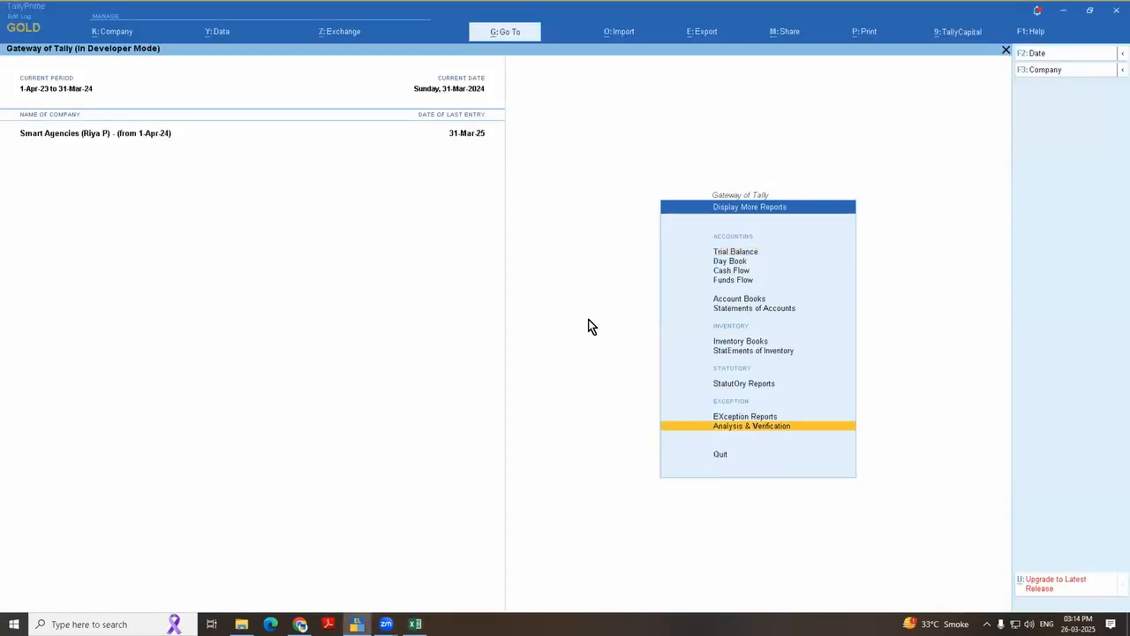
{"action": "key", "text": "Return"}
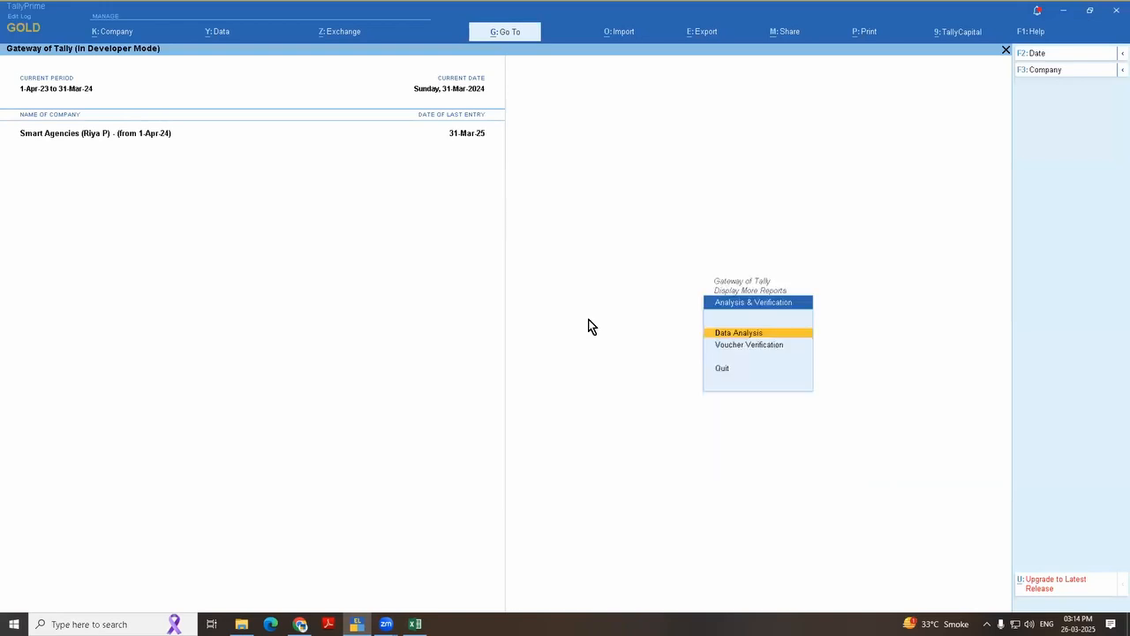
{"action": "key", "text": "Return"}
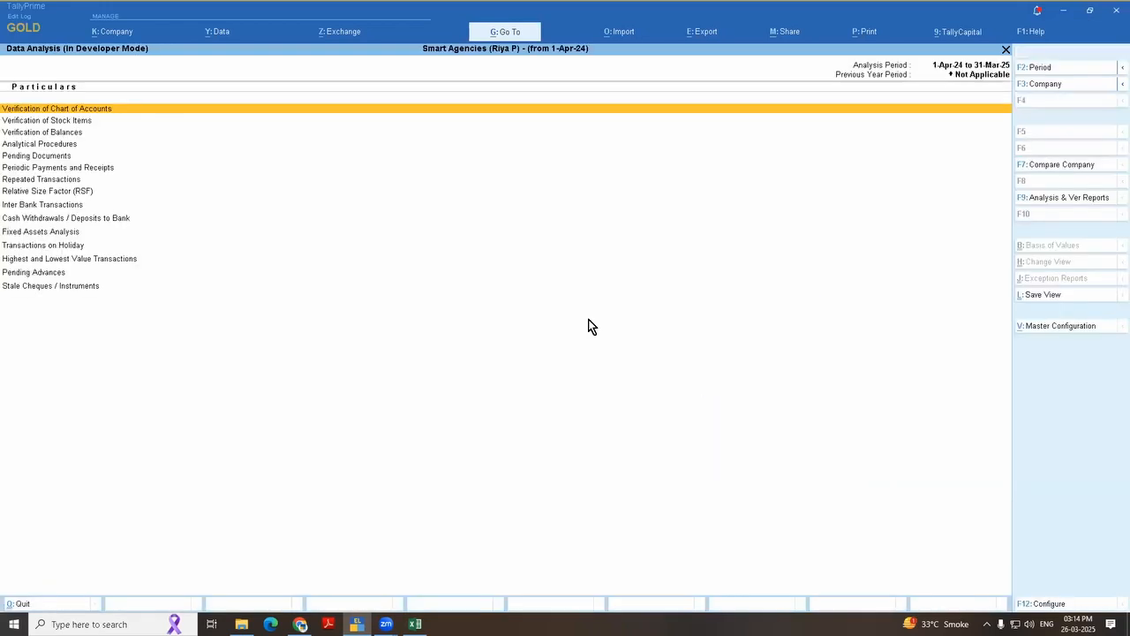
Step: Open the Fixed Assets Analysis report and show it in detailed format
{"action": "key", "text": "Down"}
{"action": "key", "text": "Down"}
{"action": "key", "text": "Down"}
{"action": "key", "text": "Down"}
{"action": "key", "text": "Down"}
{"action": "key", "text": "Down"}
{"action": "key", "text": "Down"}
{"action": "key", "text": "Down"}
{"action": "key", "text": "Down"}
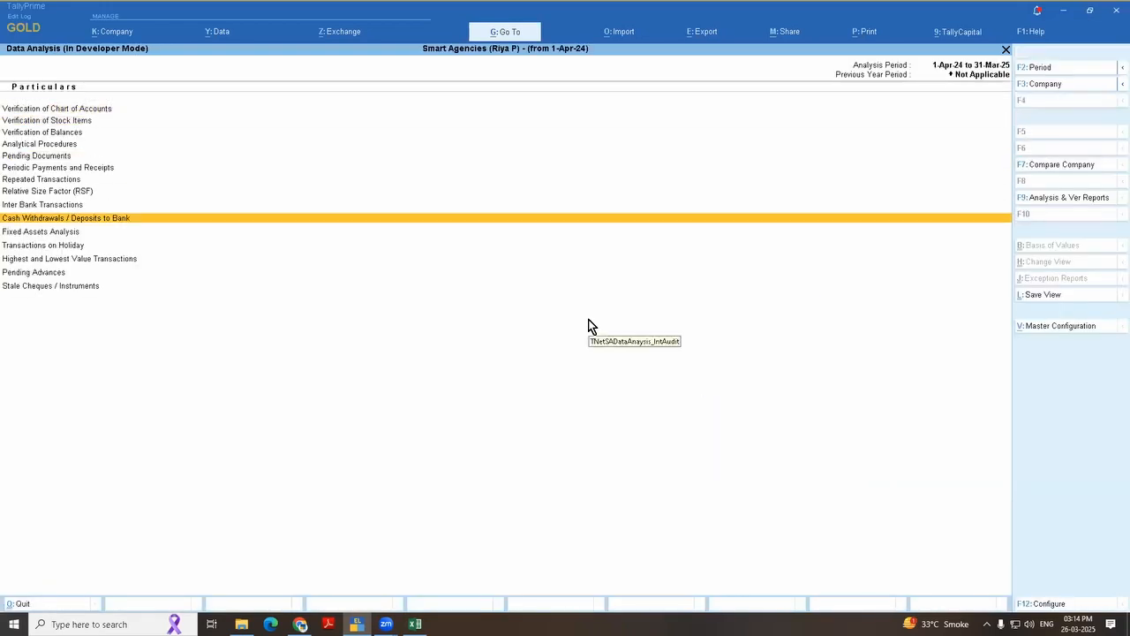
{"action": "key", "text": "Down"}
{"action": "key", "text": "Return"}
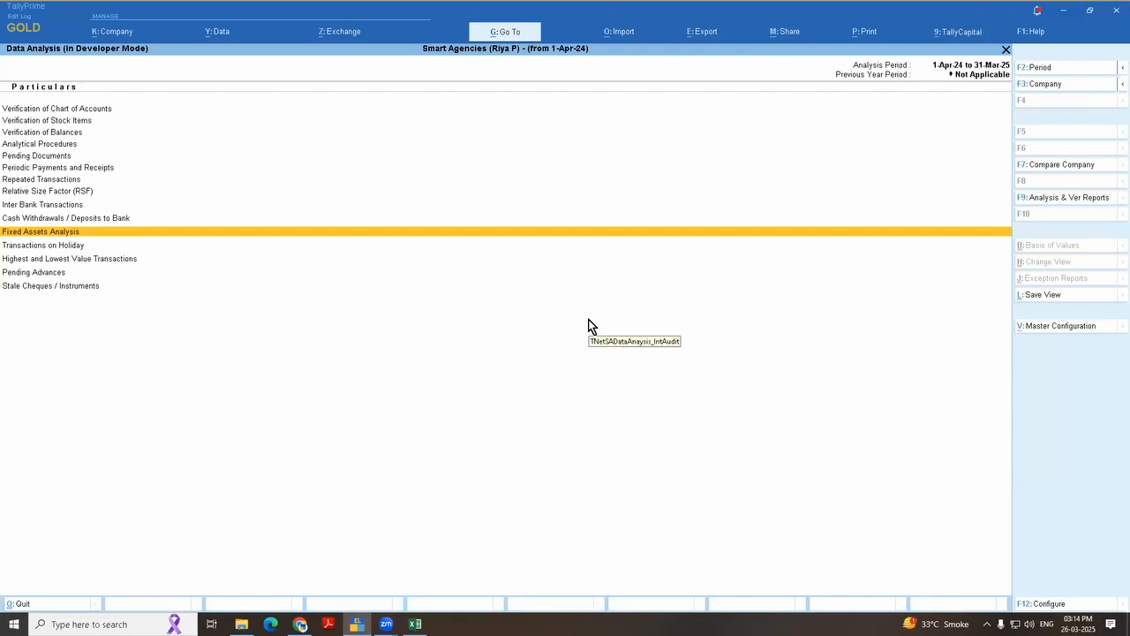
{"action": "key", "text": "alt+F5"}
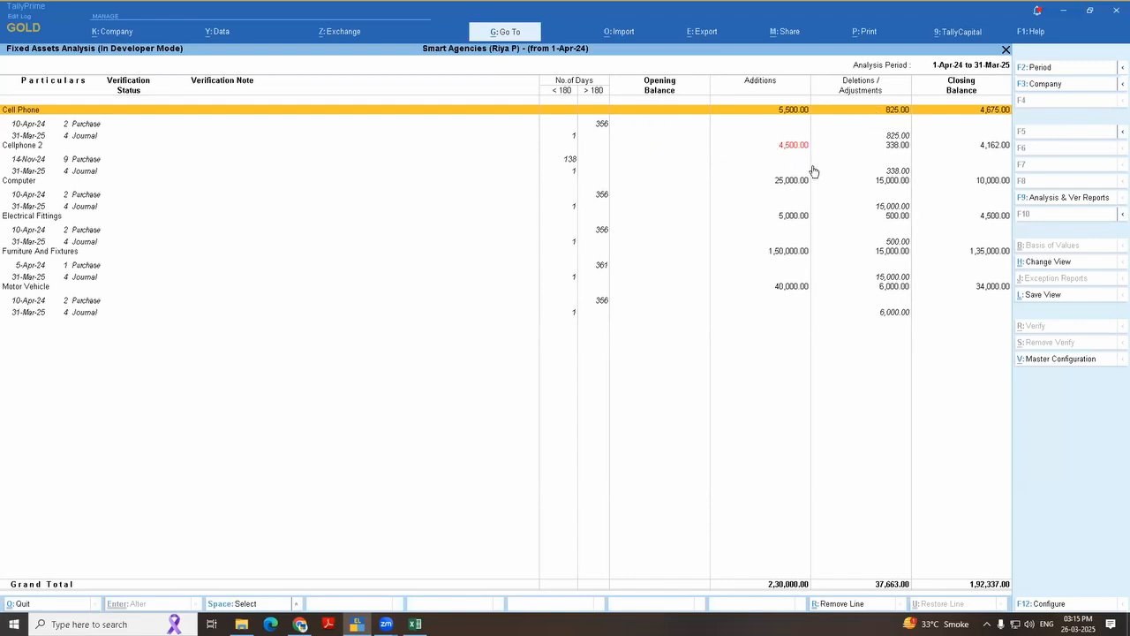
Step: Check the verification details for the Cell Phone's 31-Mar-25 journal line, leaving them without a status
{"action": "key", "text": "Down"}
{"action": "key", "text": "Down"}
{"action": "key", "text": "ctrl+r"}
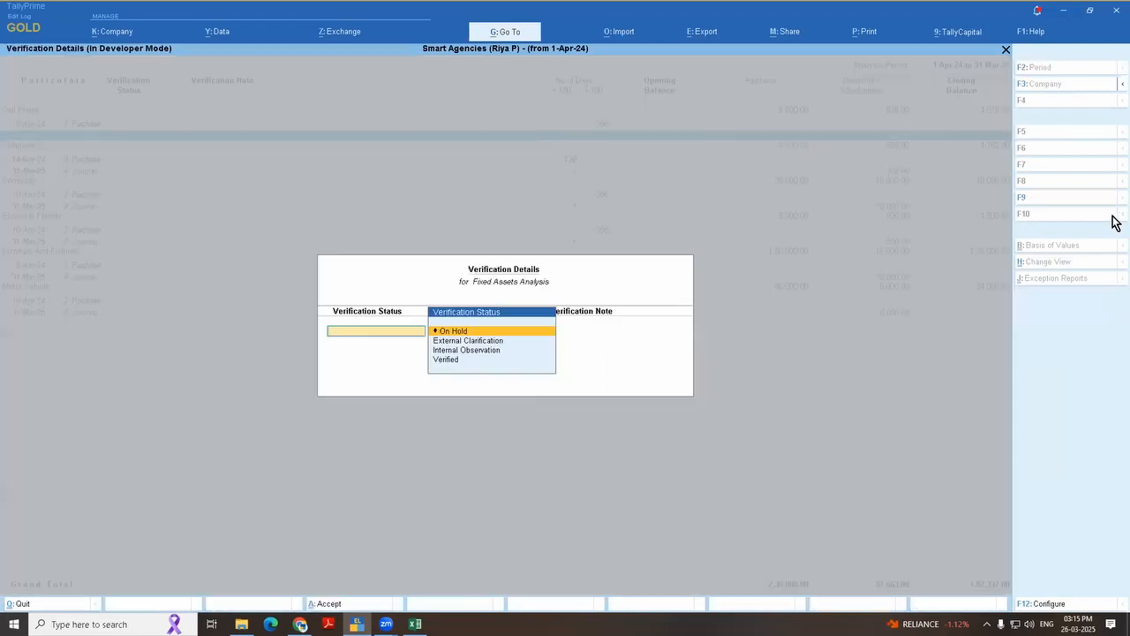
{"action": "key", "text": "Escape"}
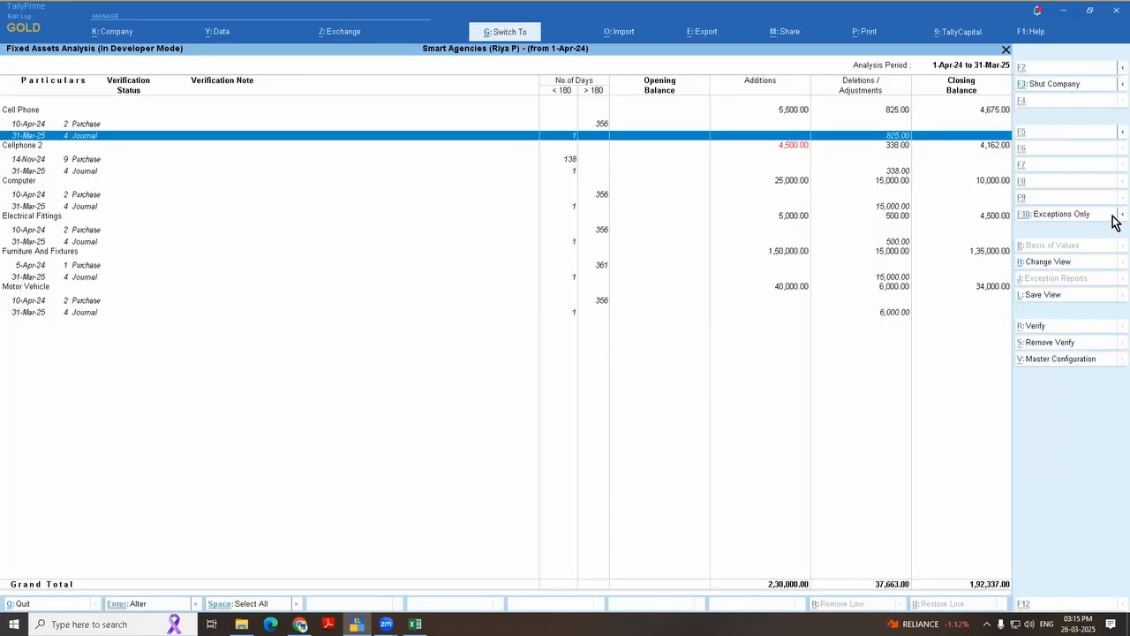
{"action": "key", "text": "Return"}
{"action": "key", "text": "Escape"}
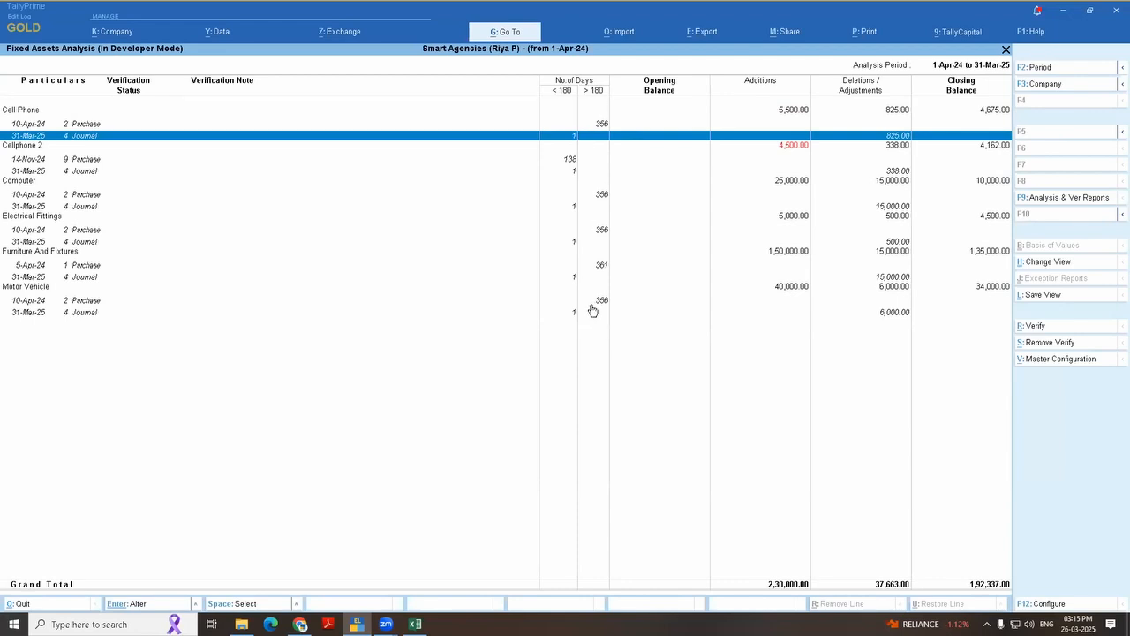
{"action": "key", "text": "space"}
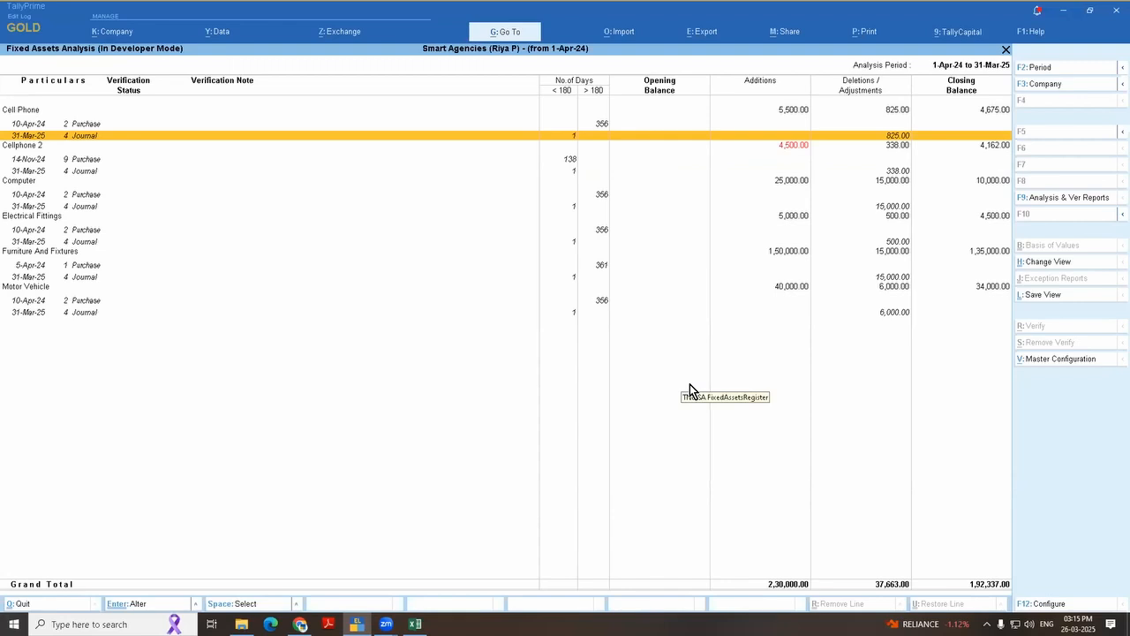
Step: Leave the Fixed Assets Analysis and retrace the way to Analysis & Verification from the Gateway of Tally
{"action": "key", "text": "Escape"}
{"action": "key", "text": "Escape"}
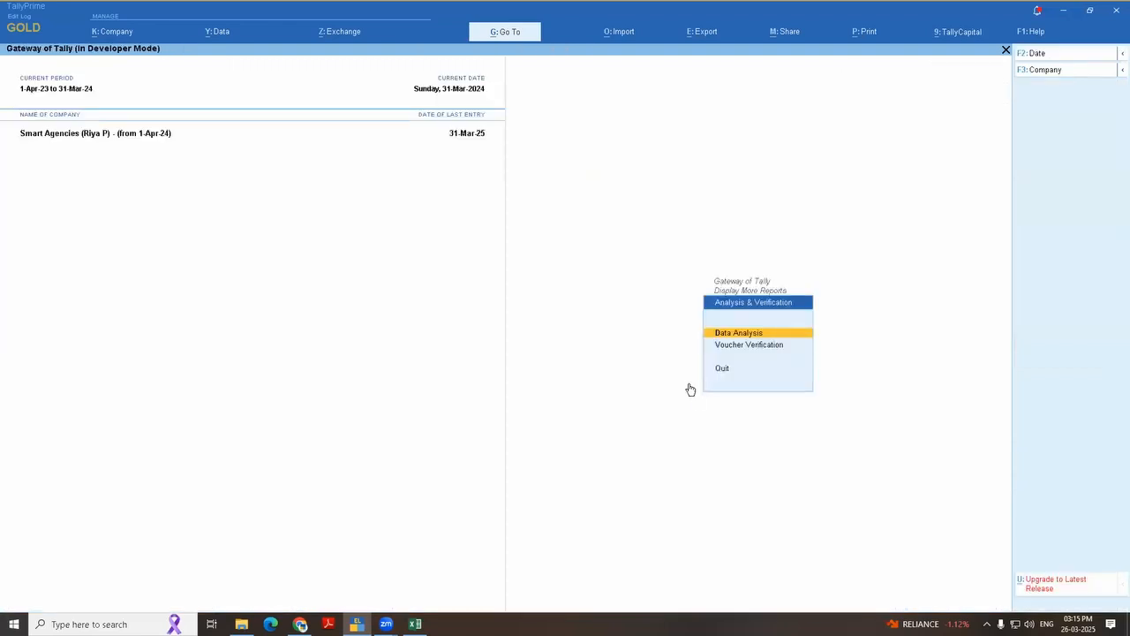
{"action": "key", "text": "Escape"}
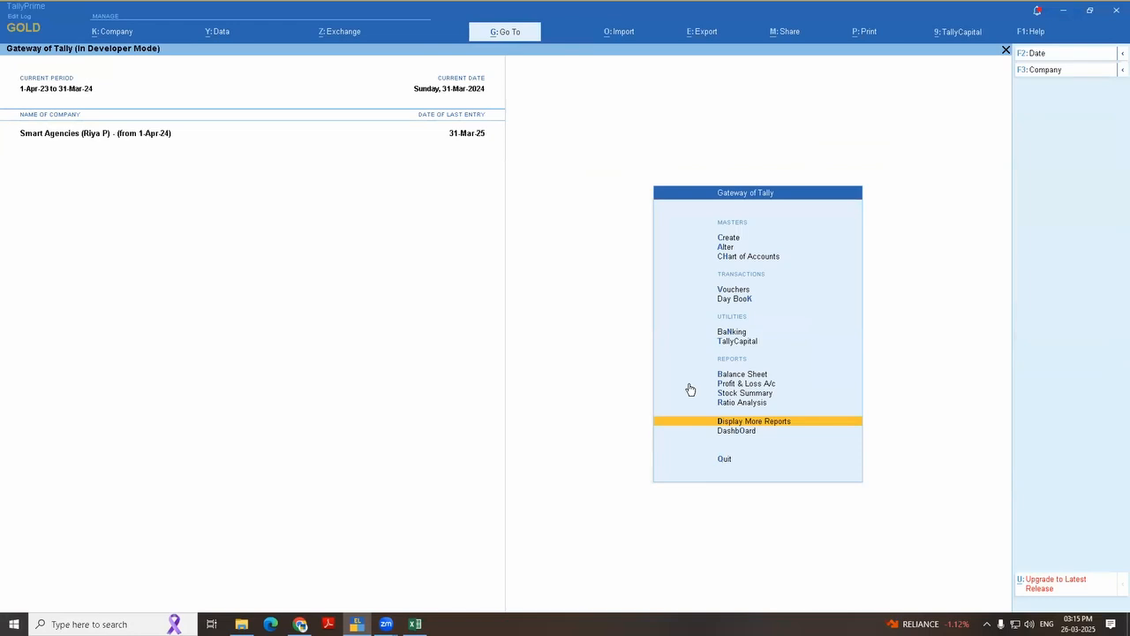
{"action": "key", "text": "Return"}
{"action": "key", "text": "Up"}
{"action": "key", "text": "Up"}
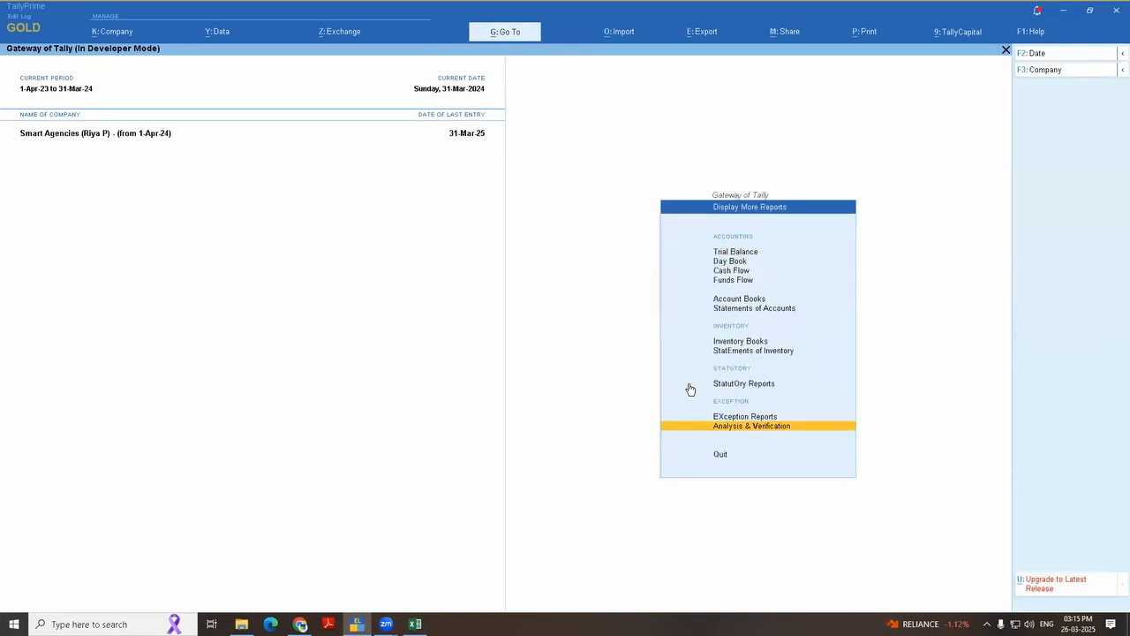
{"action": "key", "text": "Return"}
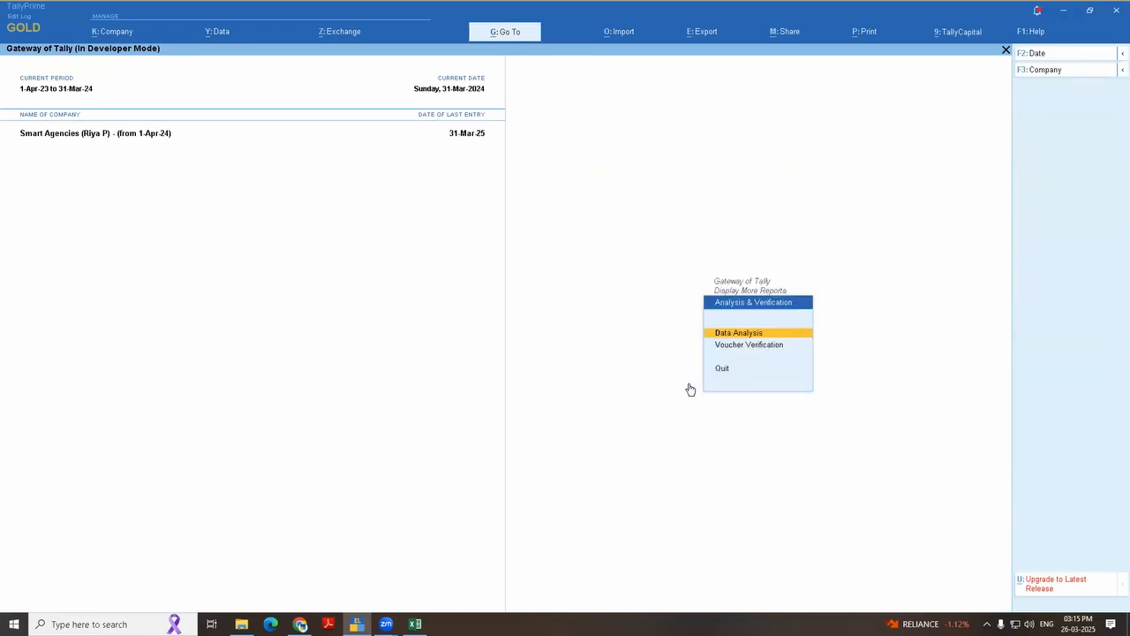
{"action": "key", "text": "Escape"}
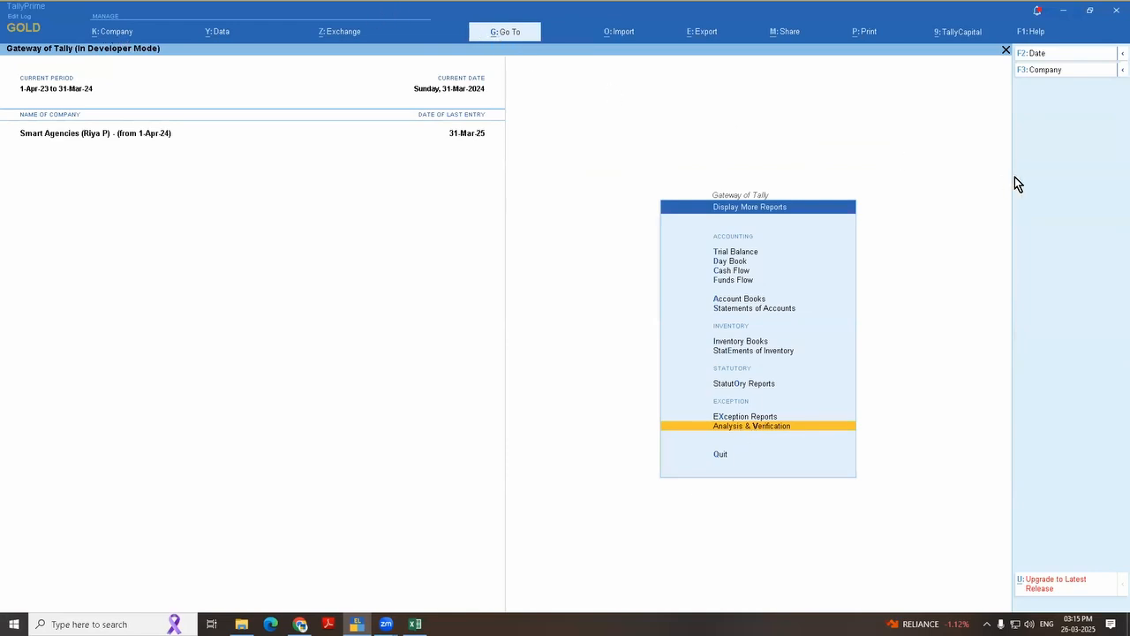
Step: Reopen Fixed Assets Analysis through Data Analysis and expand every asset into its individual transactions
{"action": "key", "text": "Return"}
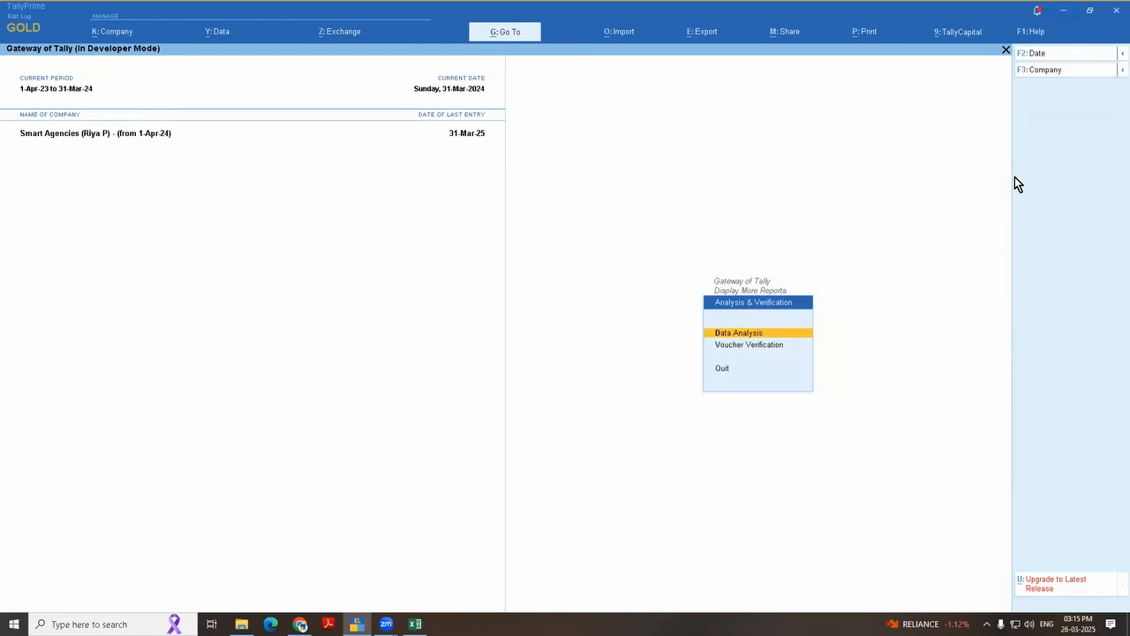
{"action": "key", "text": "Return"}
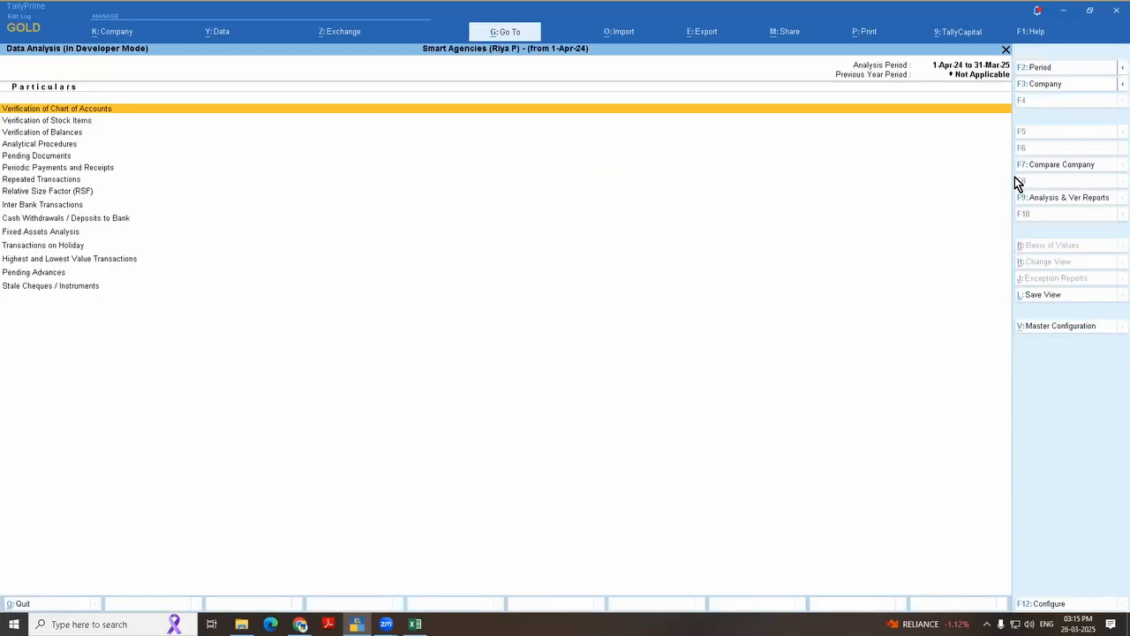
{"action": "key", "text": "Down"}
{"action": "key", "text": "Down"}
{"action": "key", "text": "Down"}
{"action": "key", "text": "Down"}
{"action": "key", "text": "Down"}
{"action": "key", "text": "Down"}
{"action": "key", "text": "Down"}
{"action": "key", "text": "Down"}
{"action": "key", "text": "Down"}
{"action": "key", "text": "Down"}
{"action": "key", "text": "Down"}
{"action": "key", "text": "Up"}
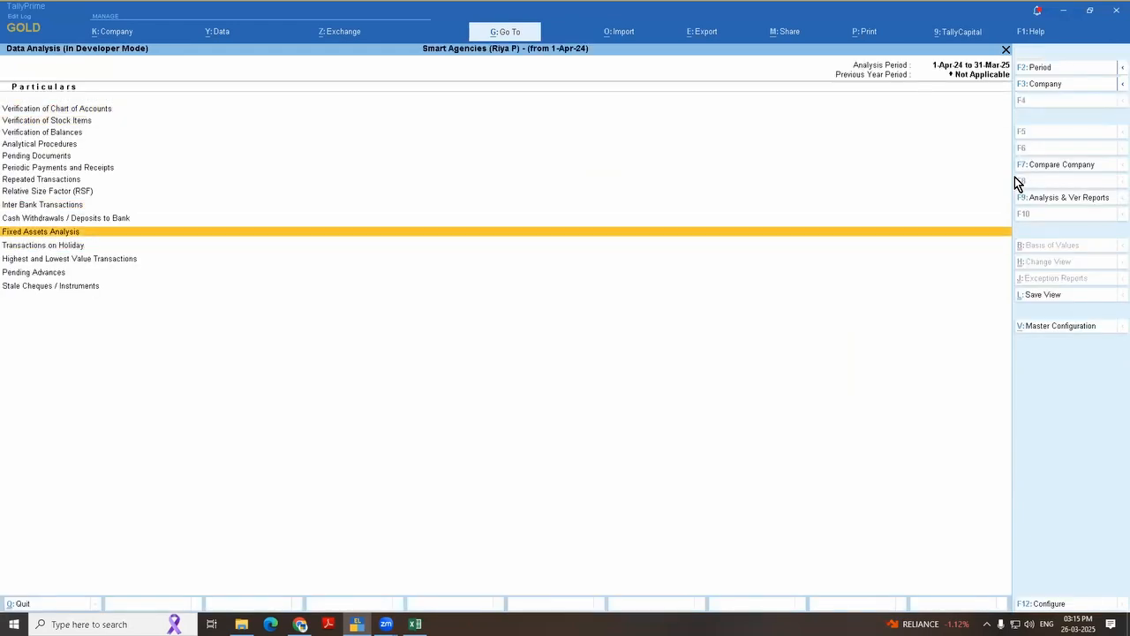
{"action": "key", "text": "Return"}
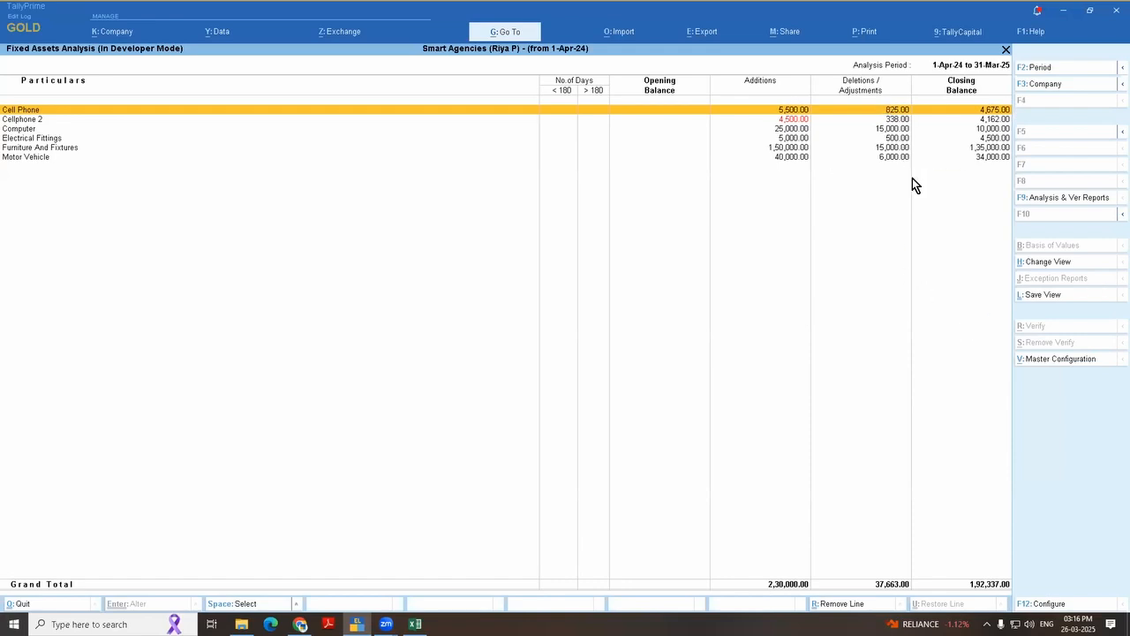
{"action": "key", "text": "alt+F5"}
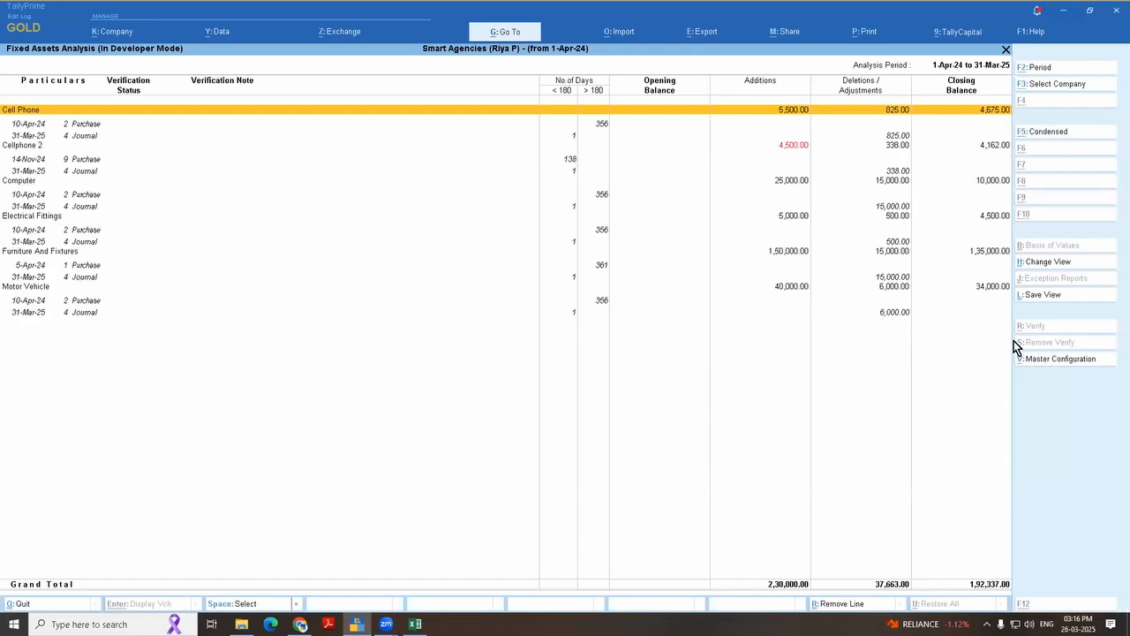
Step: Open the Cell Phone ledger for alteration from its 10-Apr-24 purchase voucher and go to the interest calculation setting
{"action": "left_click", "coordinate": [601, 123]}
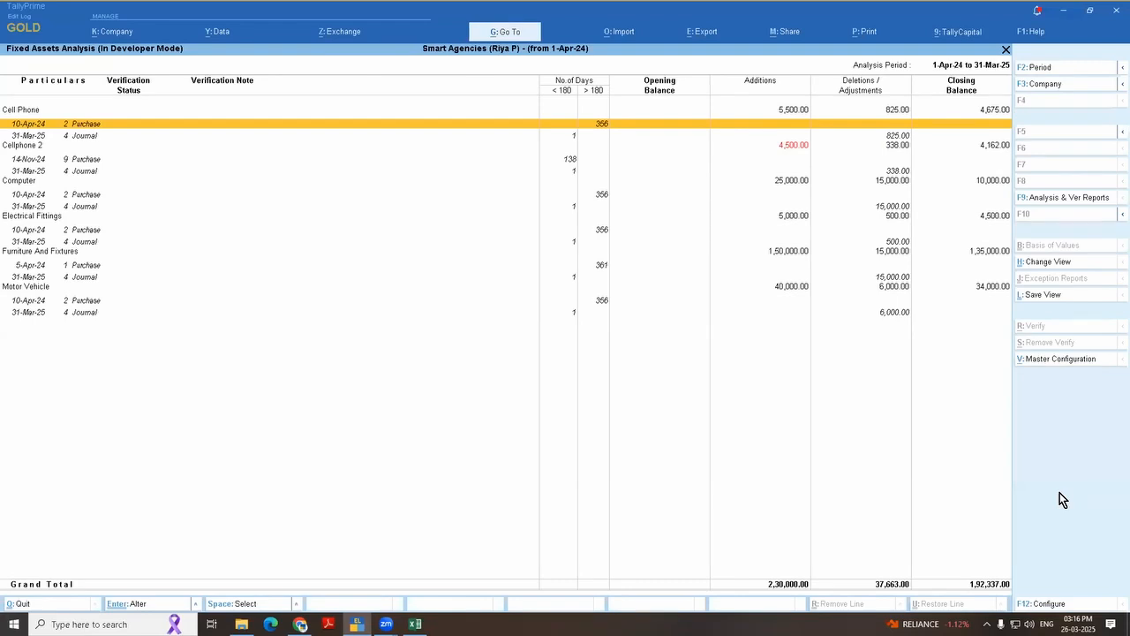
{"action": "key", "text": "Return"}
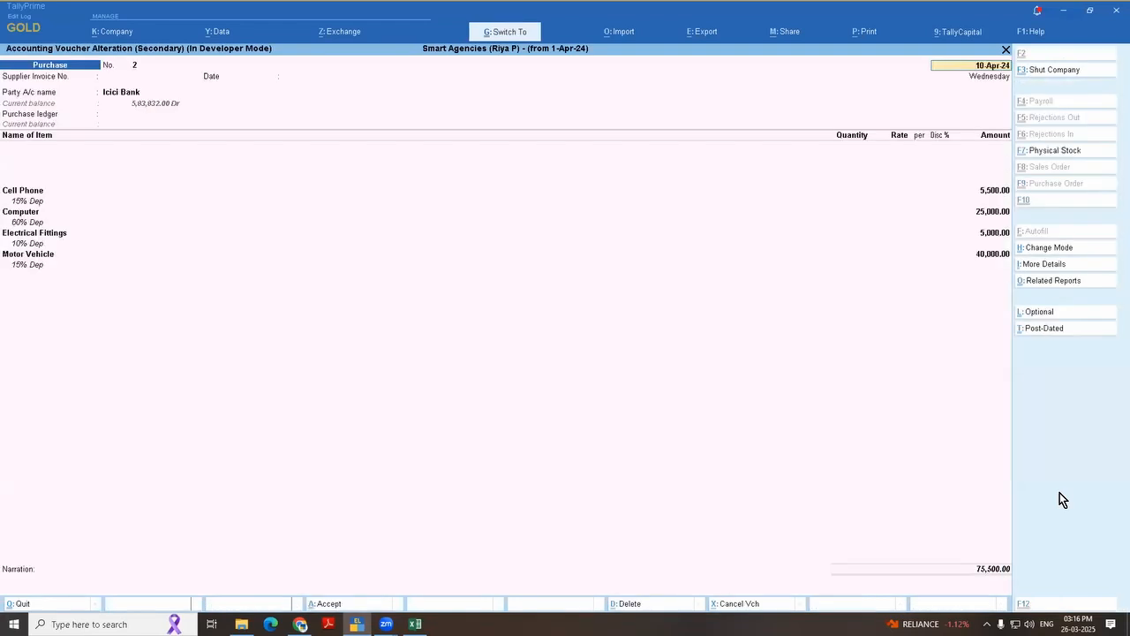
{"action": "left_click", "coordinate": [30, 190]}
{"action": "key", "text": "ctrl+Return"}
{"action": "key", "text": "Return"}
{"action": "key", "text": "Return"}
{"action": "key", "text": "Return"}
{"action": "key", "text": "Return"}
{"action": "key", "text": "Return"}
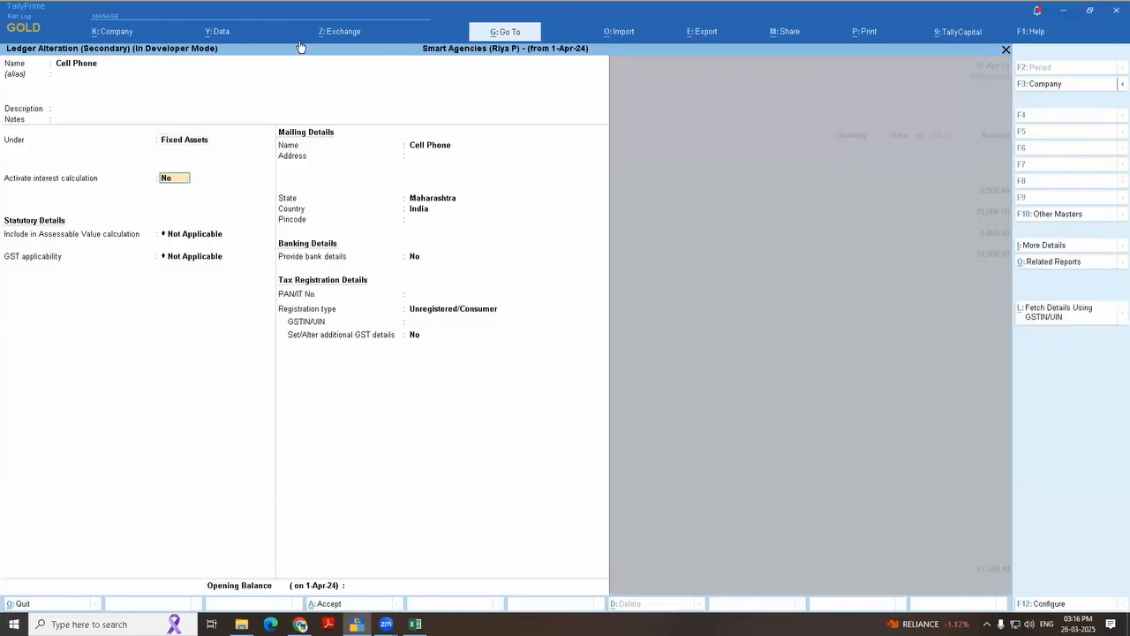
Step: Activate interest calculation for the Cell Phone ledger and include the transaction date for amounts added but not for amounts deducted
{"action": "type", "text": "y"}
{"action": "key", "text": "Return"}
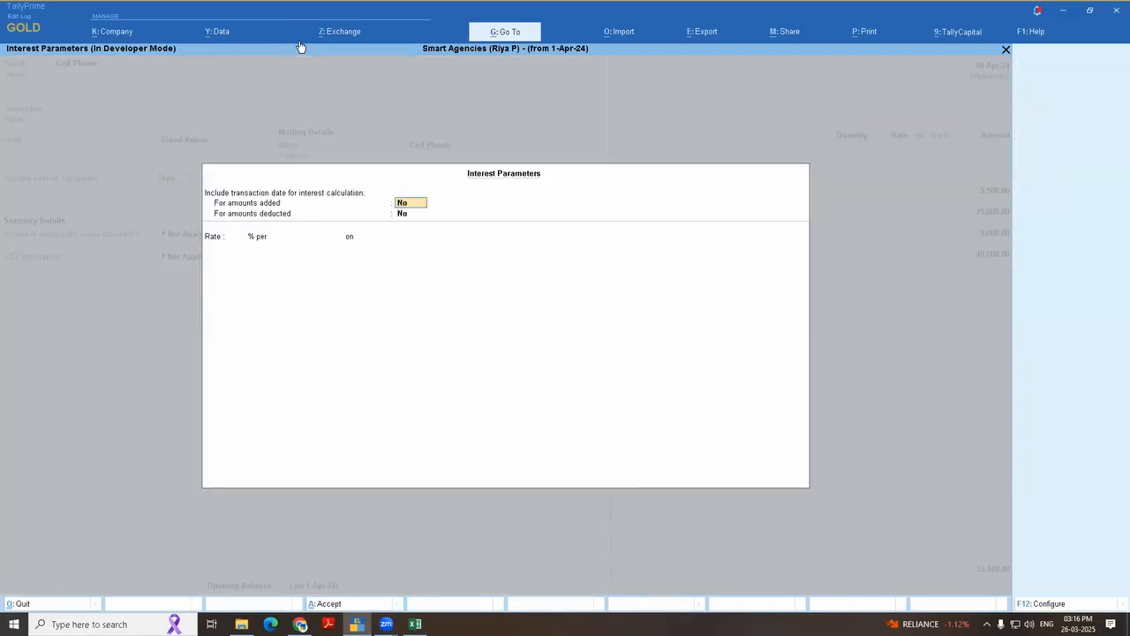
{"action": "type", "text": "y"}
{"action": "key", "text": "Return"}
{"action": "key", "text": "Return"}
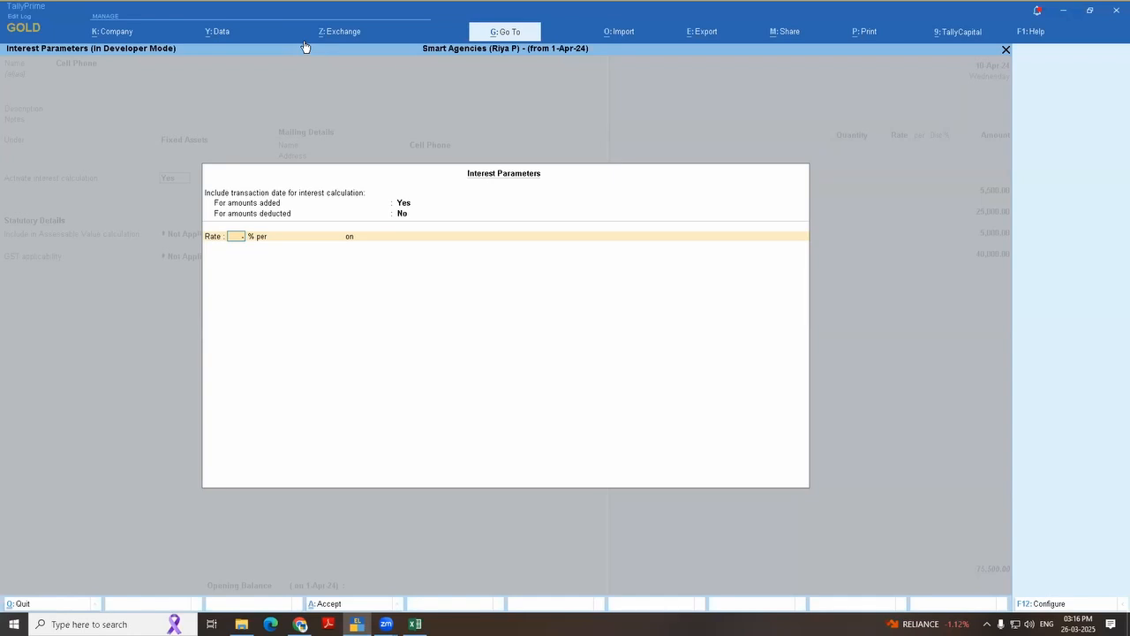
Step: Set the Cell Phone ledger's interest rate to (-)15% per Calendar Year on All Balances
{"action": "type", "text": "15"}
{"action": "key", "text": "Return"}
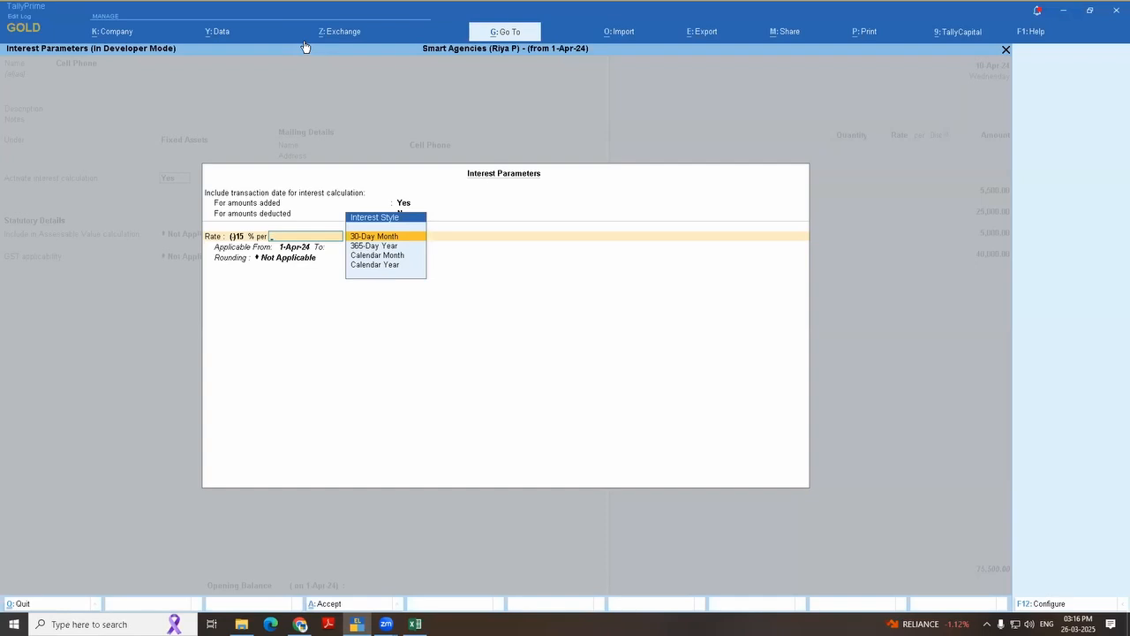
{"action": "key", "text": "Down"}
{"action": "key", "text": "Down"}
{"action": "key", "text": "Down"}
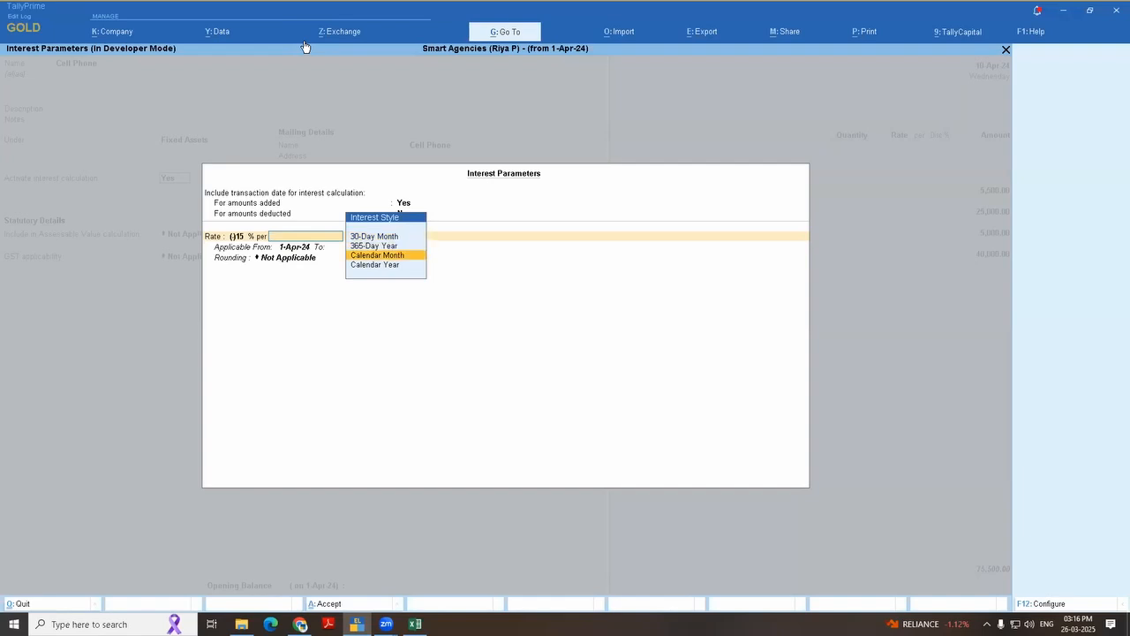
{"action": "key", "text": "Return"}
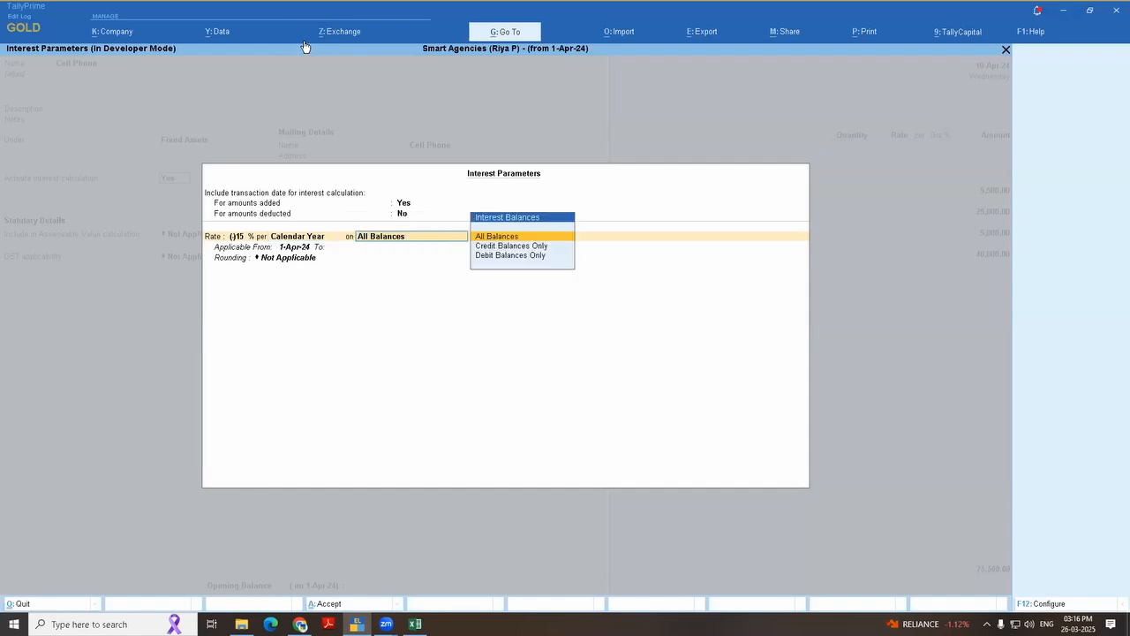
{"action": "key", "text": "Return"}
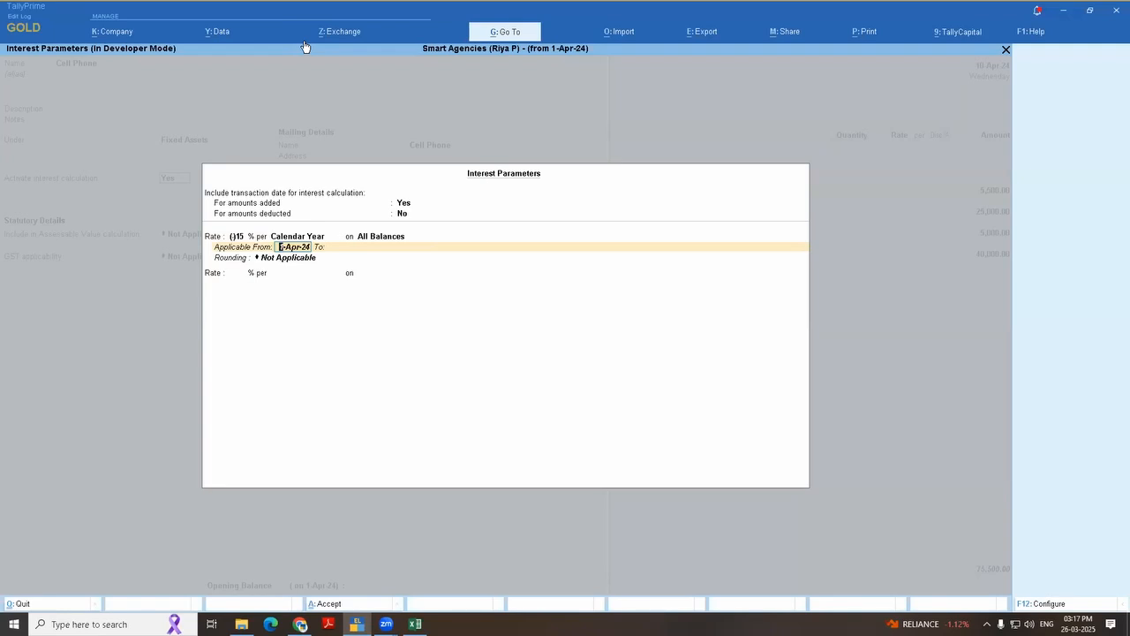
Step: Apply the Cell Phone ledger's first interest rate from 1-Apr-24 to 30-Sep-24 with rounding Not Applicable
{"action": "key", "text": "Return"}
{"action": "type", "text": "30.9"}
{"action": "key", "text": "Return"}
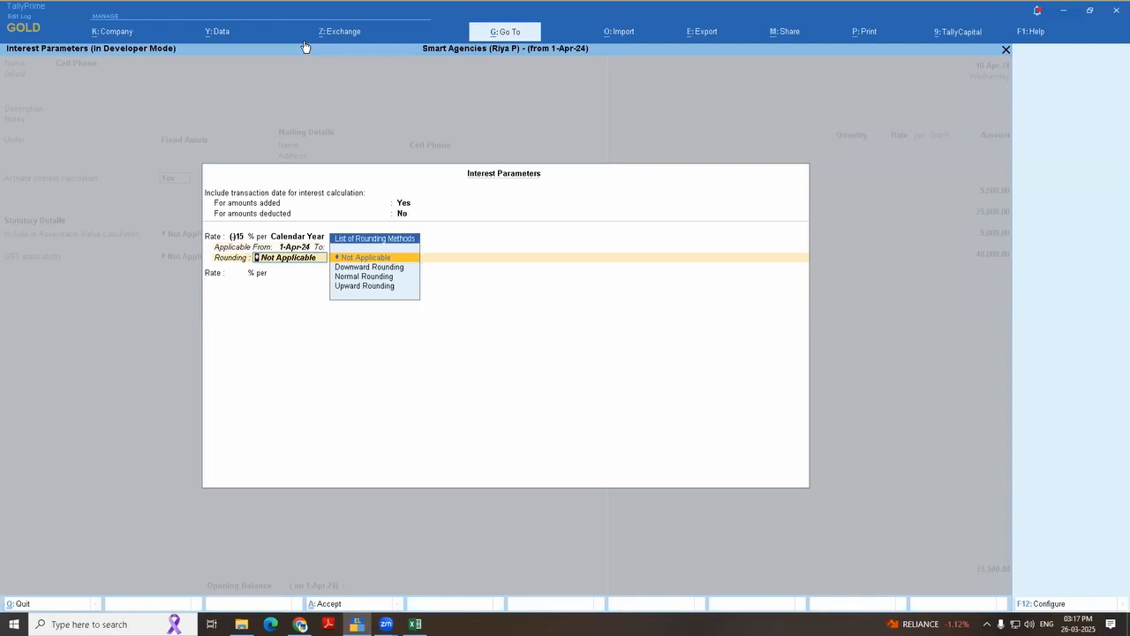
{"action": "key", "text": "Return"}
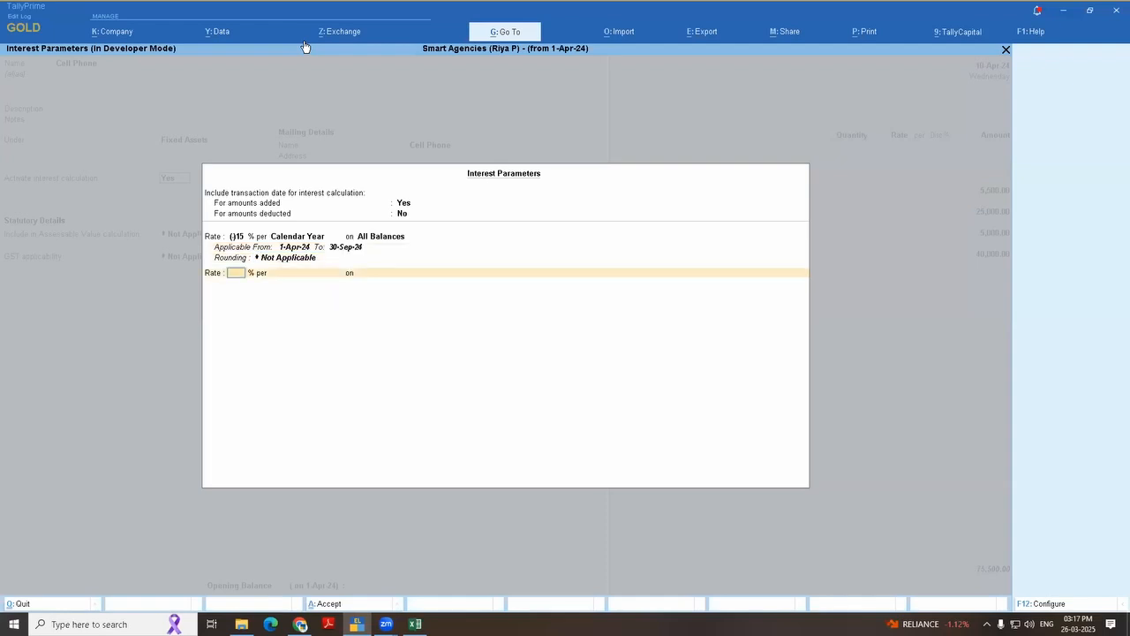
Step: Add a second rate of (-)7.50% per Calendar Year on All Balances, applicable from 1-Oct-24 to 31-Mar-25 without rounding
{"action": "type", "text": "7.5"}
{"action": "key", "text": "Return"}
{"action": "key", "text": "Down"}
{"action": "key", "text": "Down"}
{"action": "key", "text": "Down"}
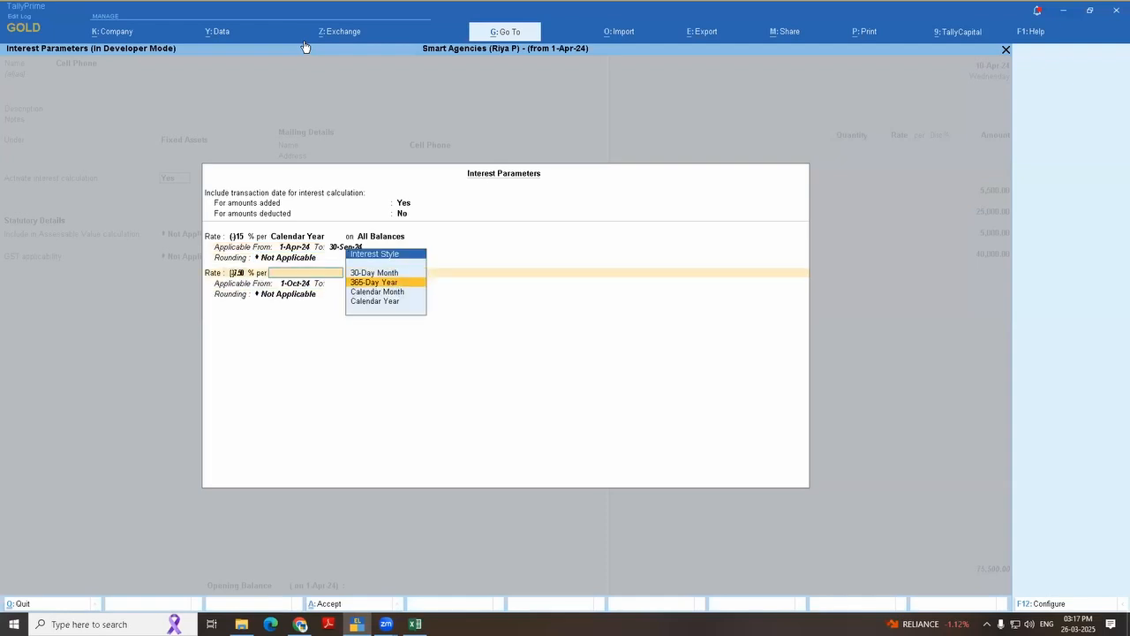
{"action": "key", "text": "Return"}
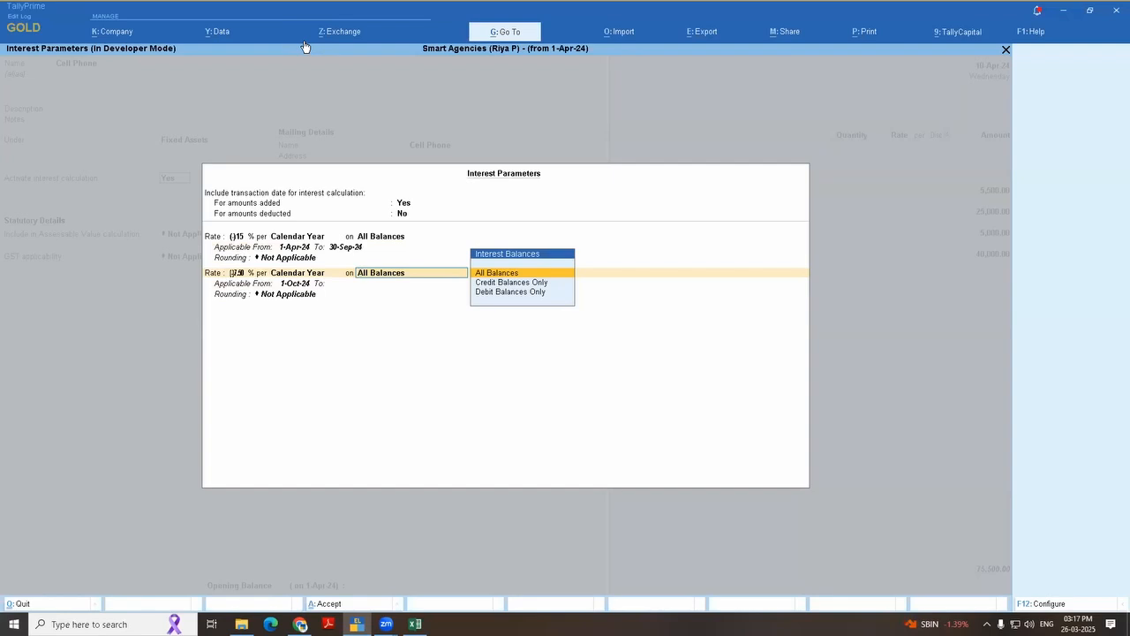
{"action": "key", "text": "Return"}
{"action": "key", "text": "Return"}
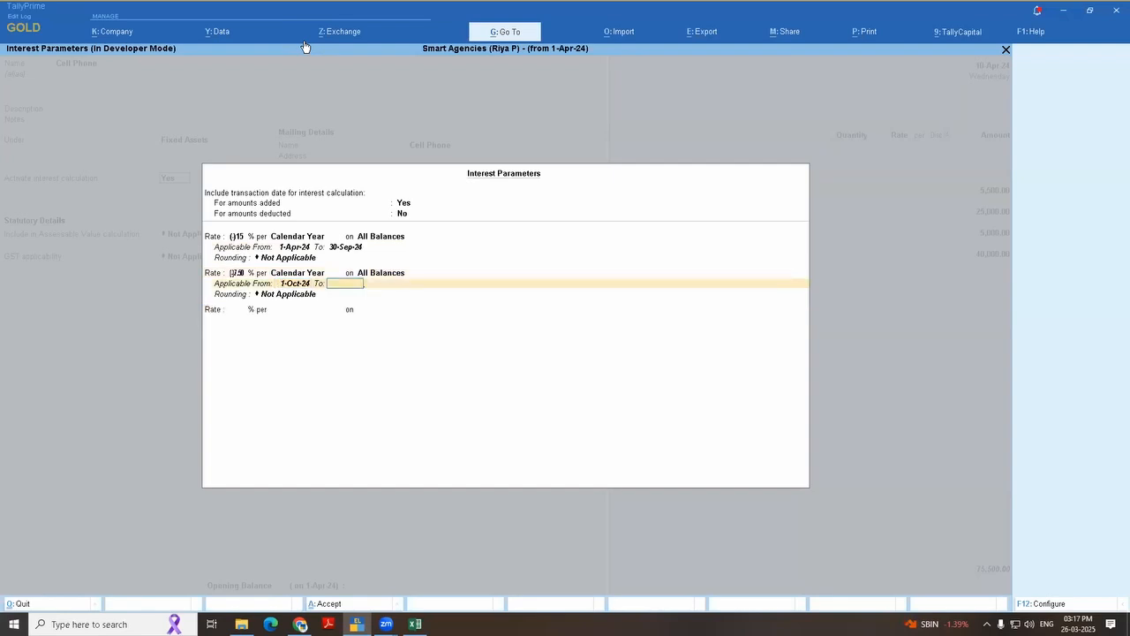
{"action": "type", "text": "31-3"}
{"action": "key", "text": "Return"}
{"action": "key", "text": "Return"}
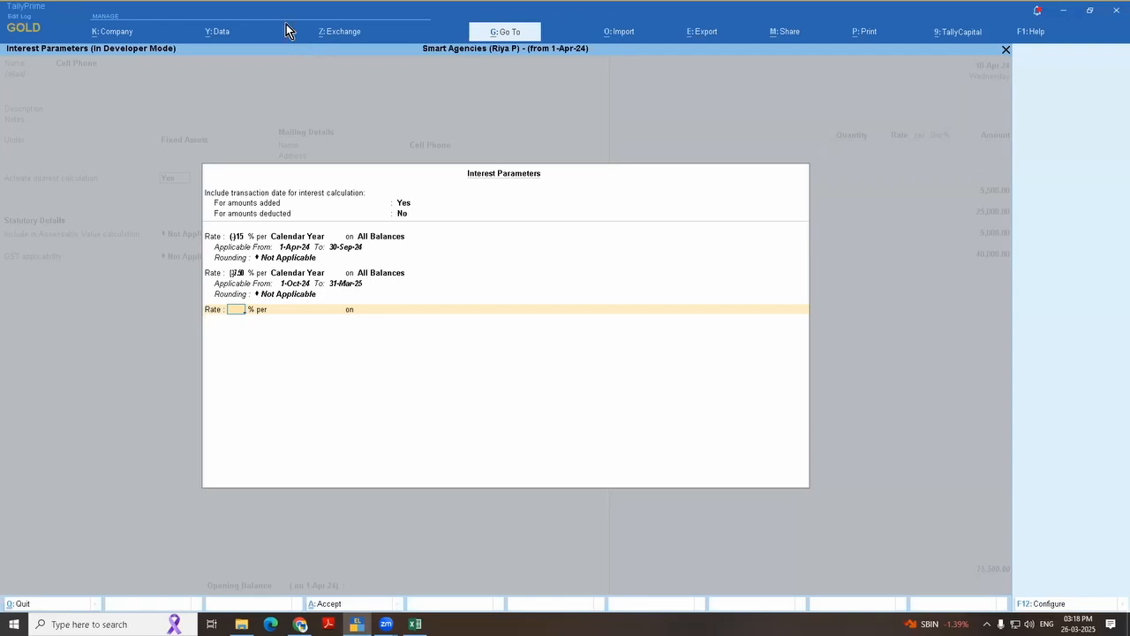
Step: Save the interest parameters, the Cell Phone ledger and the purchase voucher, and return to the Gateway of Tally
{"action": "left_click", "coordinate": [238, 237]}
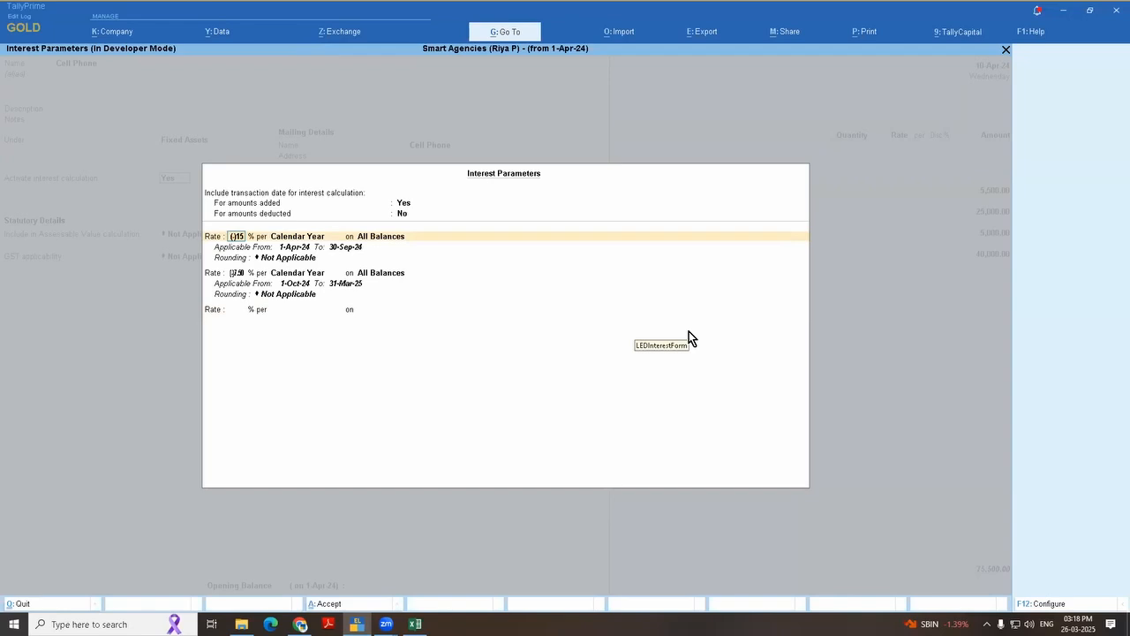
{"action": "key", "text": "ctrl+a"}
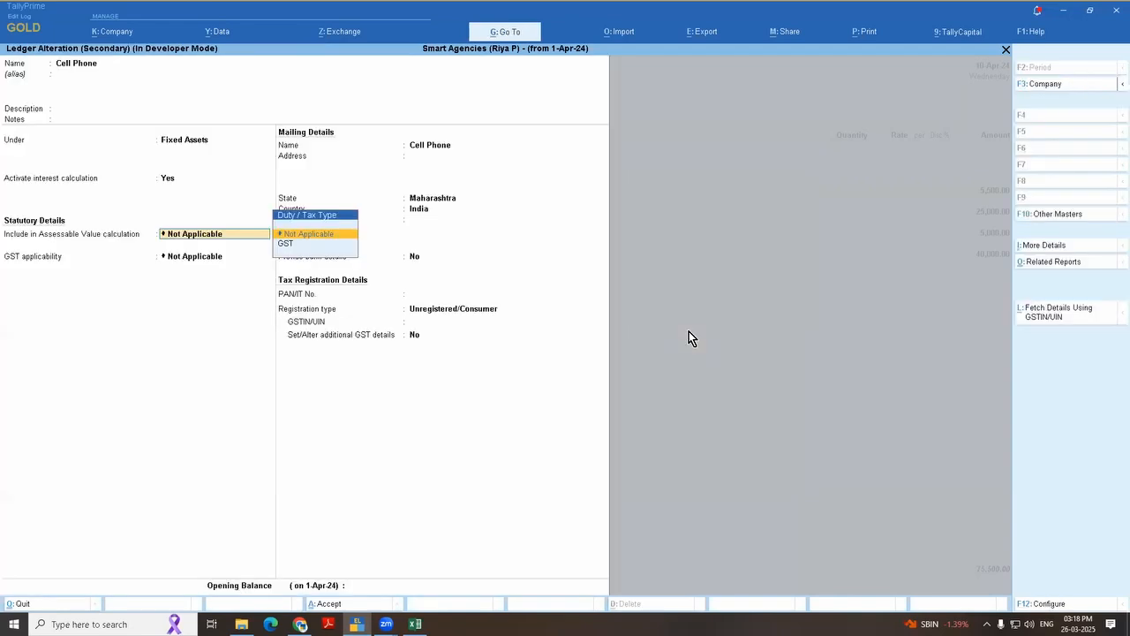
{"action": "key", "text": "ctrl+a"}
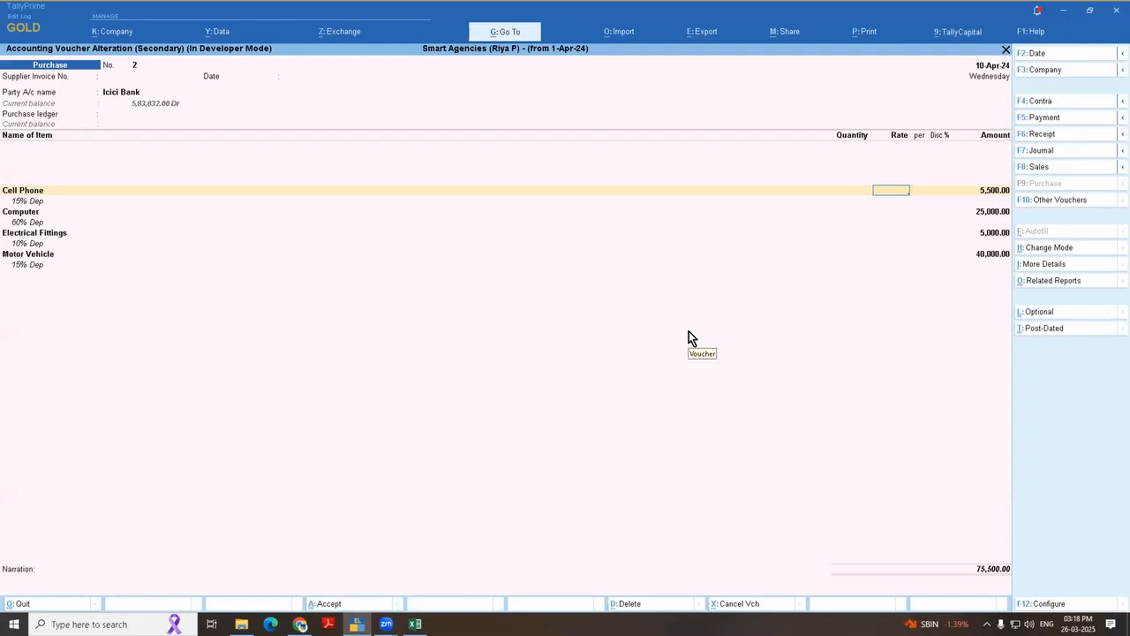
{"action": "key", "text": "ctrl+a"}
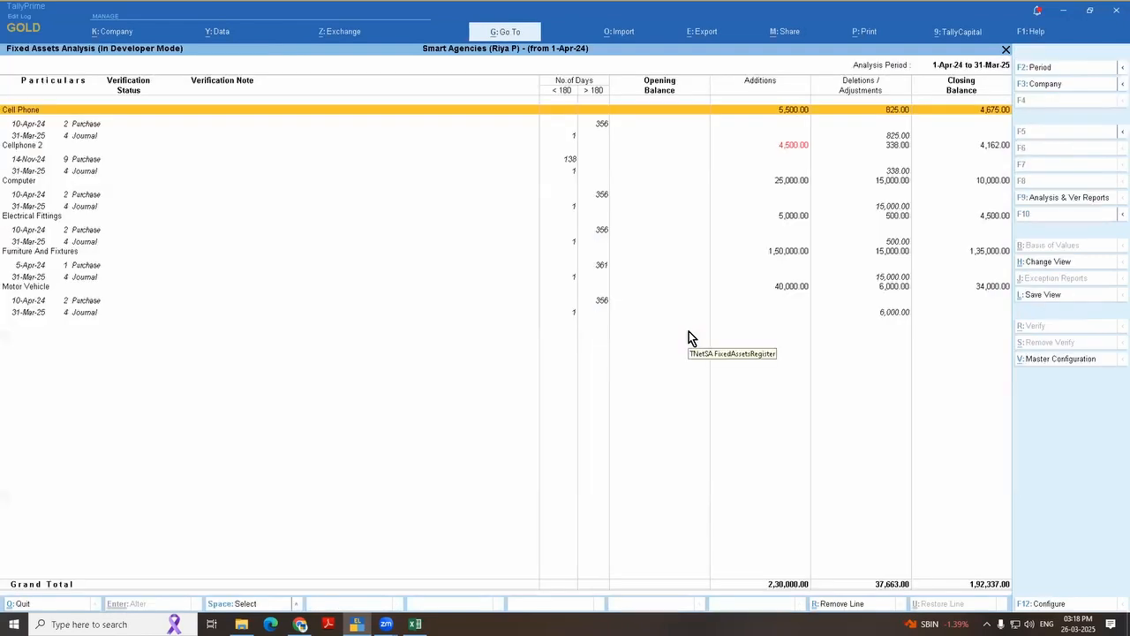
{"action": "key", "text": "Escape"}
{"action": "key", "text": "Escape"}
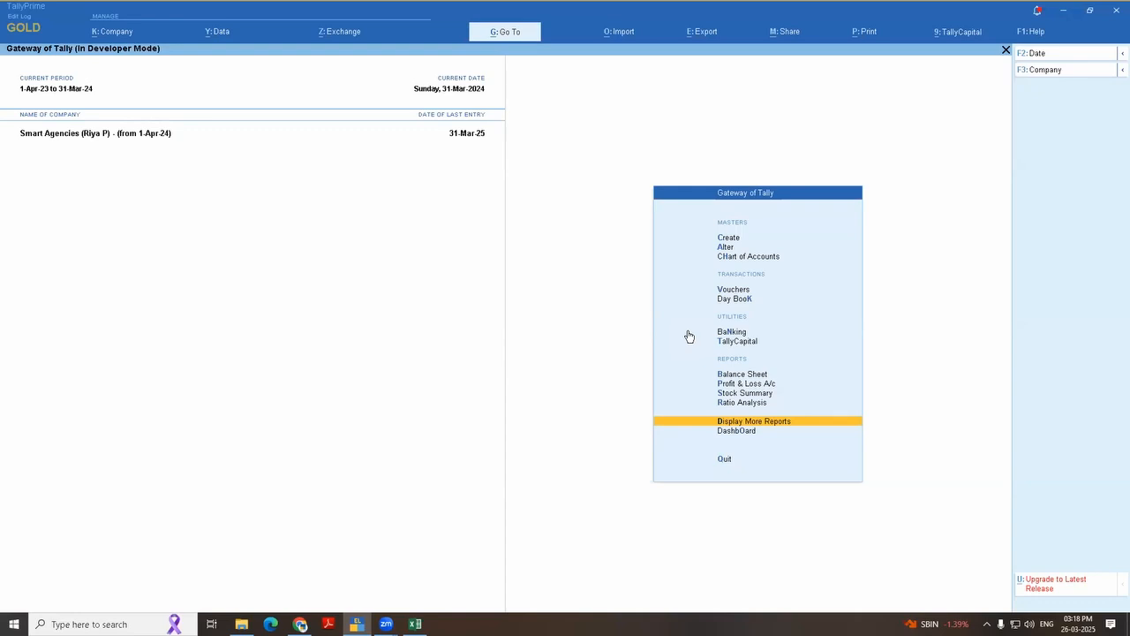
{"action": "key", "text": "Up"}
{"action": "key", "text": "Up"}
{"action": "key", "text": "Up"}
{"action": "key", "text": "Up"}
{"action": "key", "text": "Up"}
{"action": "key", "text": "Up"}
{"action": "key", "text": "Up"}
{"action": "key", "text": "Up"}
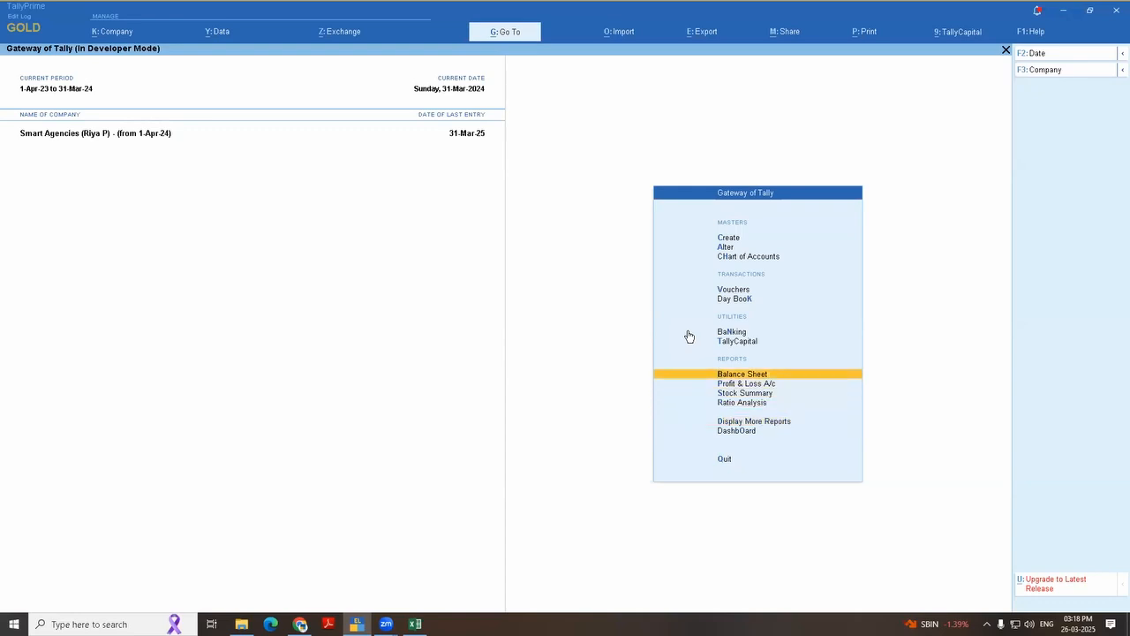
{"action": "key", "text": "Return"}
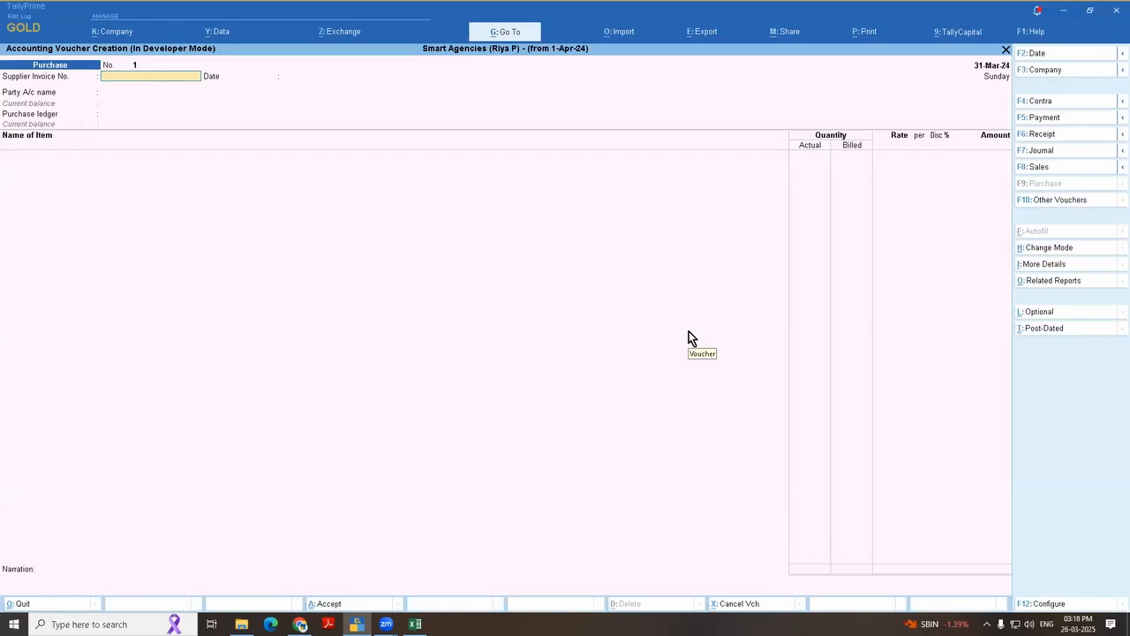
{"action": "key", "text": "Escape"}
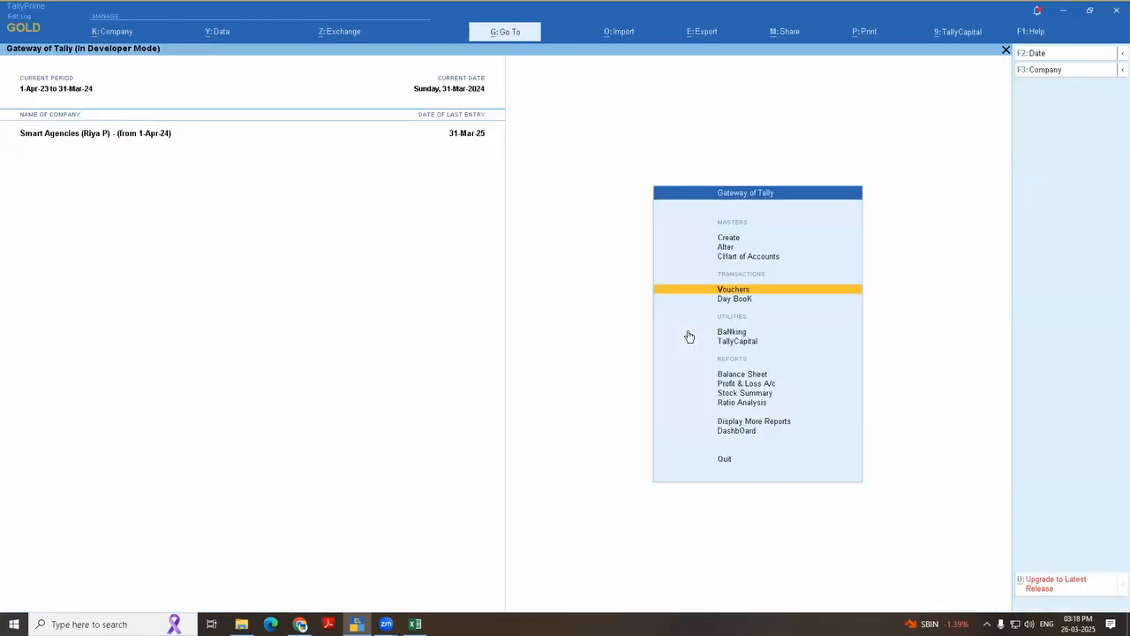
Step: Open the Interest Receivable report under Interest Calculations and drill into Sundry Debtors
{"action": "key", "text": "d"}
{"action": "key", "text": "s"}
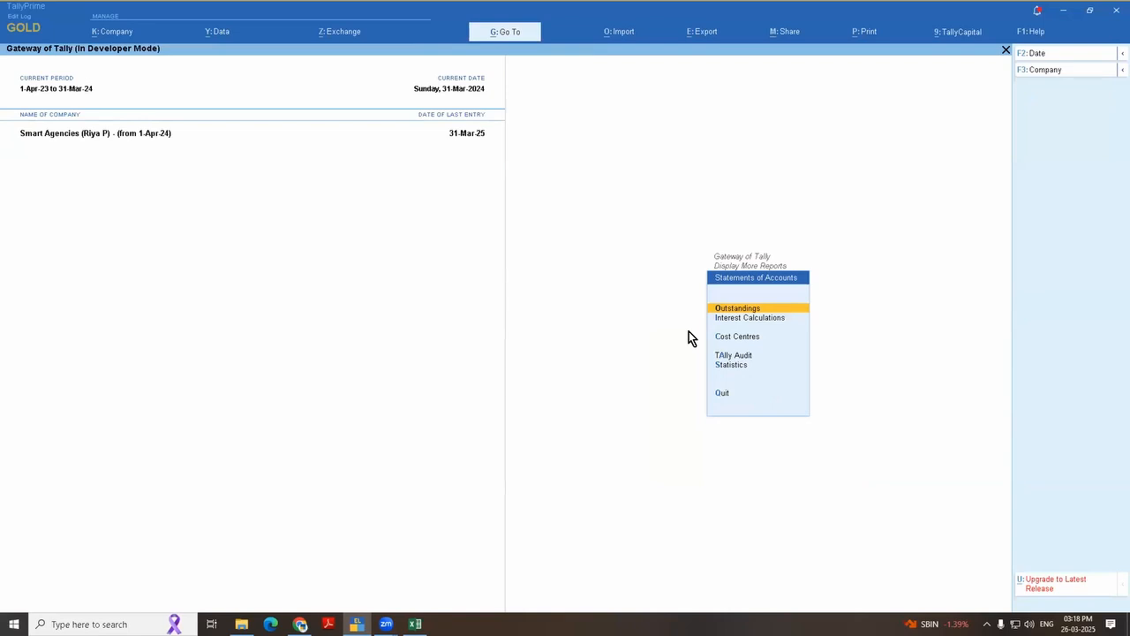
{"action": "key", "text": "i"}
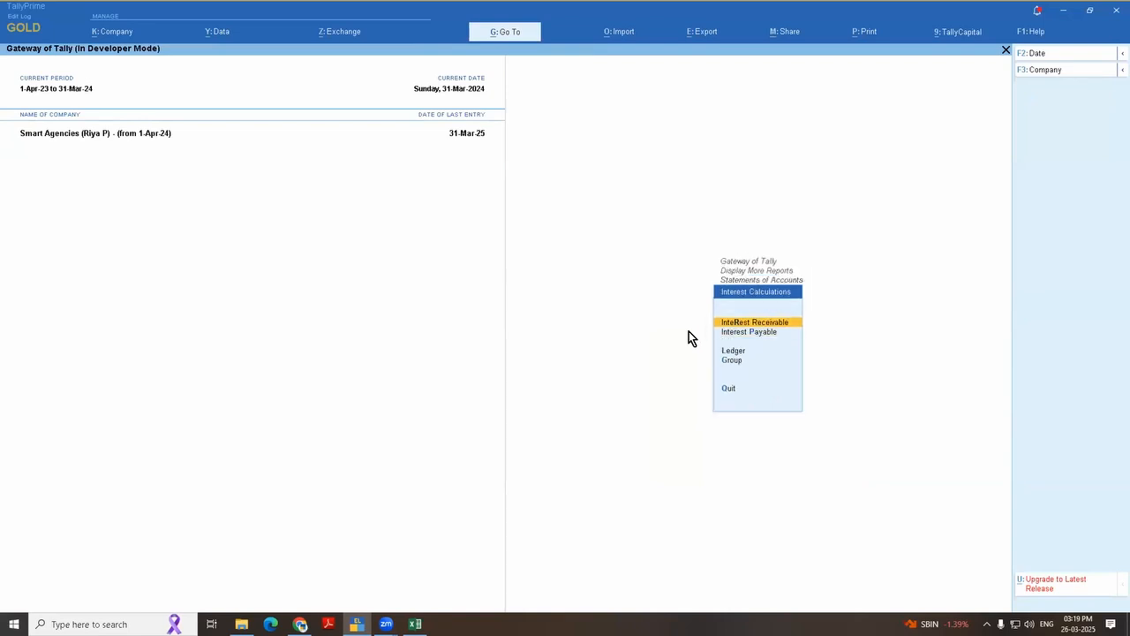
{"action": "key", "text": "Down"}
{"action": "key", "text": "Return"}
{"action": "key", "text": "Escape"}
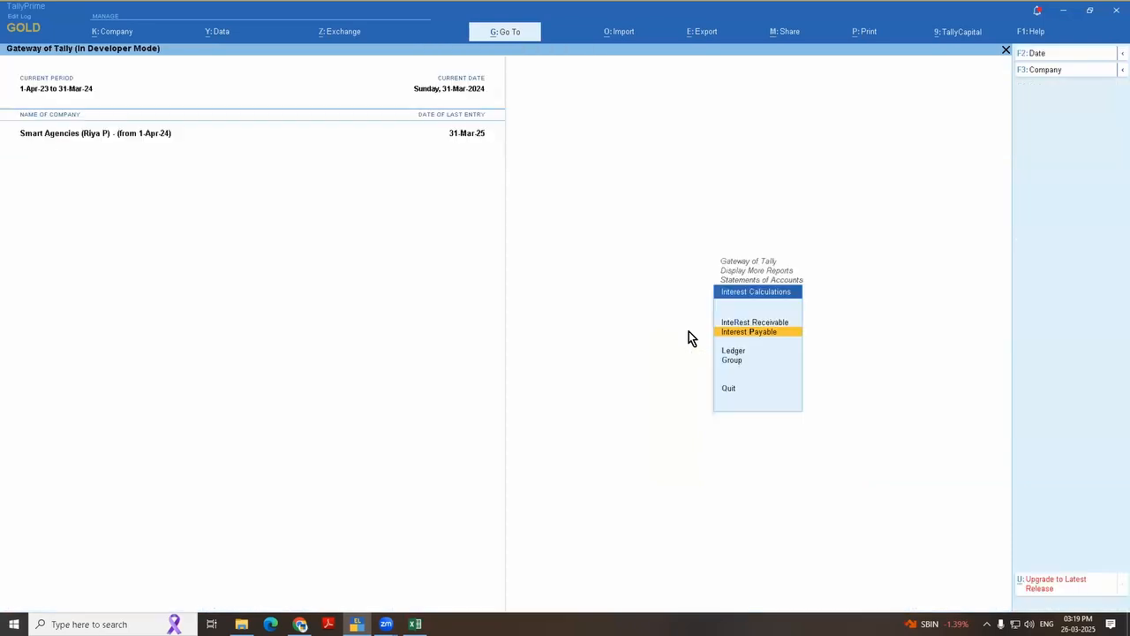
{"action": "key", "text": "Up"}
{"action": "key", "text": "Return"}
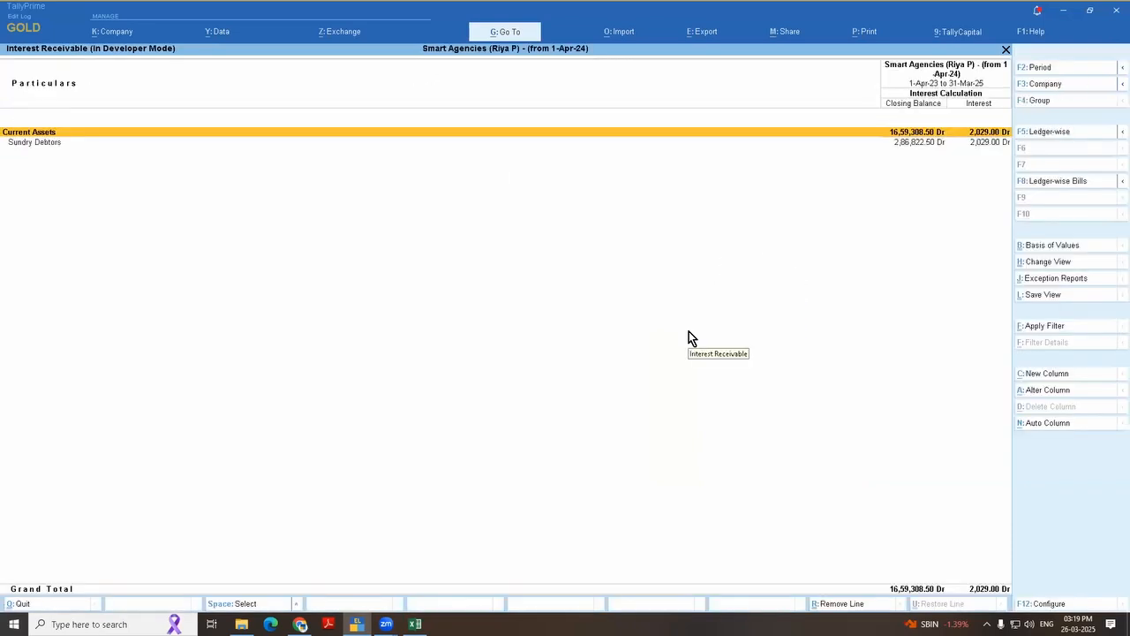
{"action": "key", "text": "Down"}
{"action": "key", "text": "Return"}
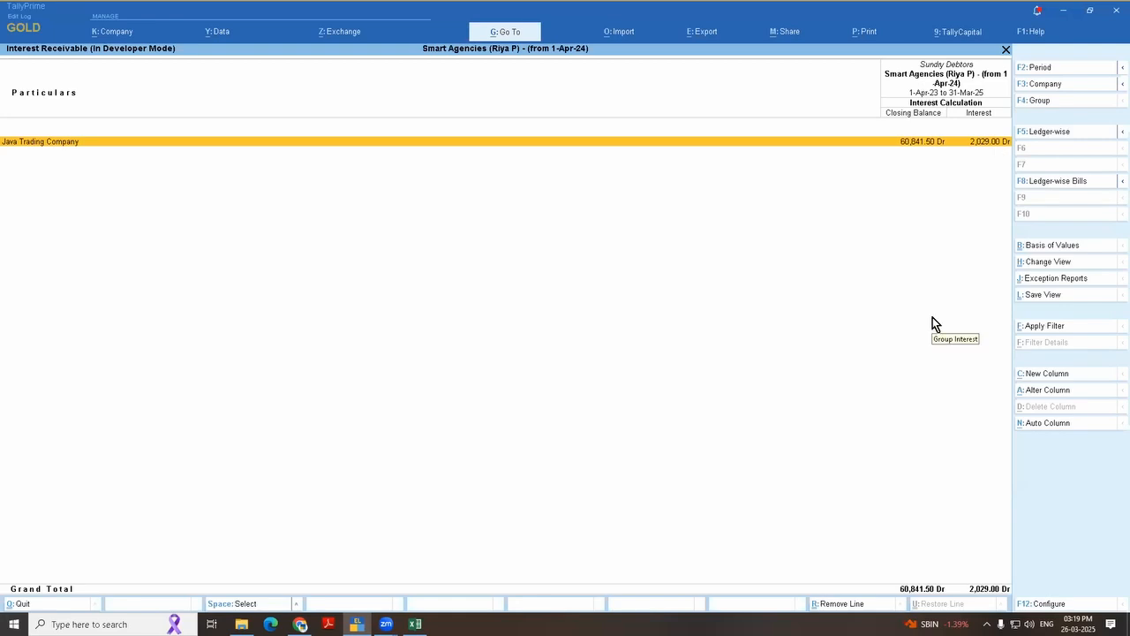
Step: Open the Interest Payable report, expand Fixed Assets to check the Cell Phone interest, and return to the Gateway of Tally
{"action": "key", "text": "Escape"}
{"action": "key", "text": "Escape"}
{"action": "key", "text": "Down"}
{"action": "key", "text": "Return"}
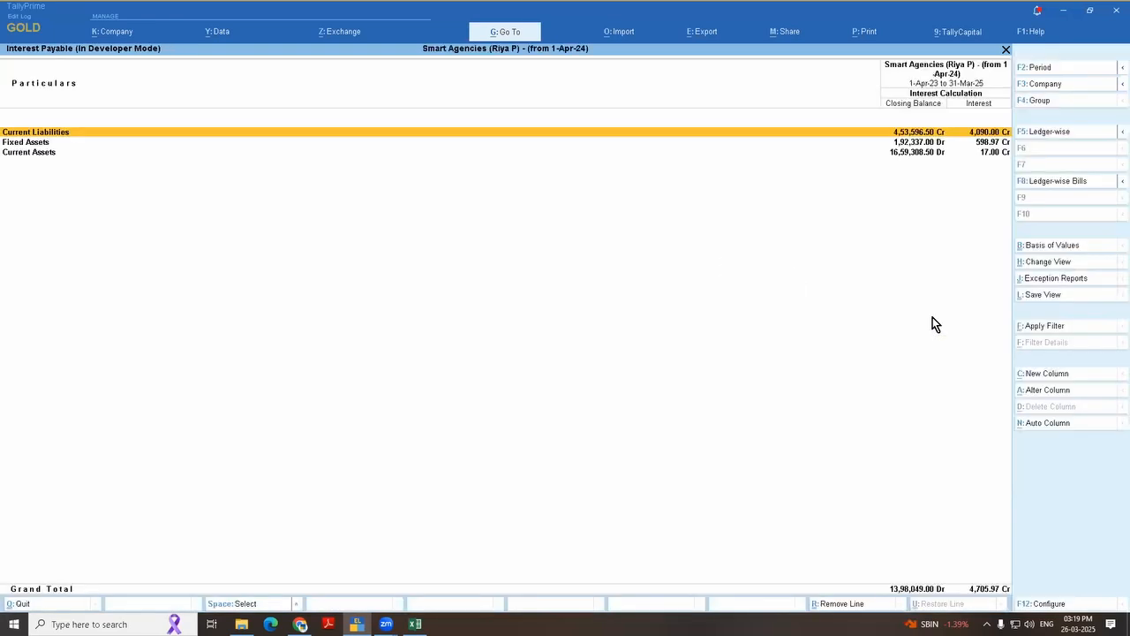
{"action": "key", "text": "Down"}
{"action": "key", "text": "shift+Return"}
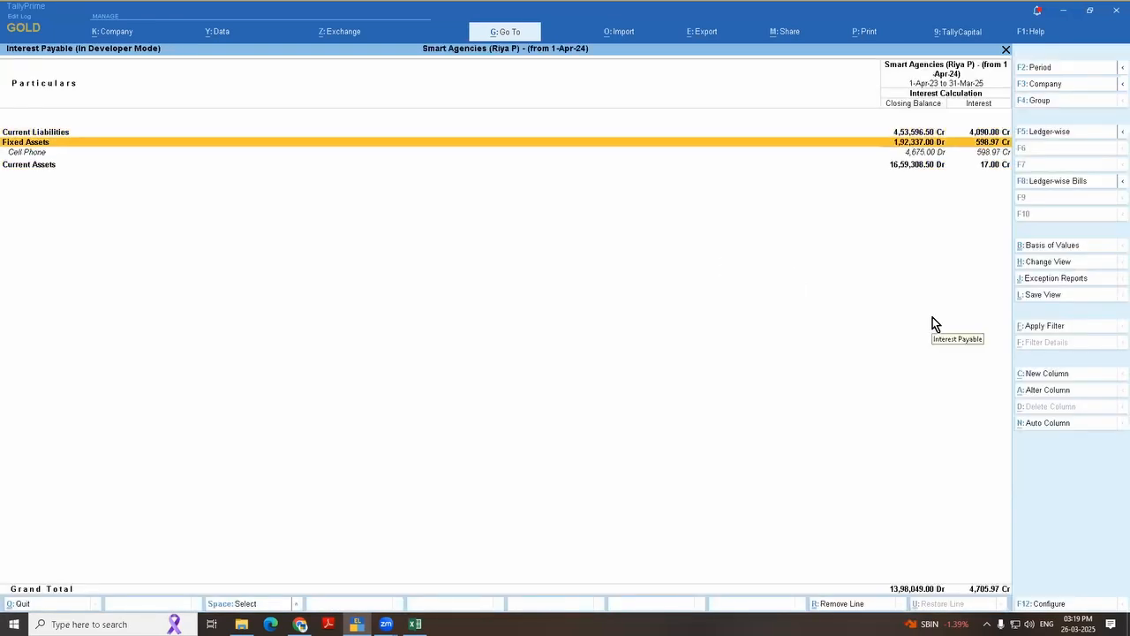
{"action": "key", "text": "Down"}
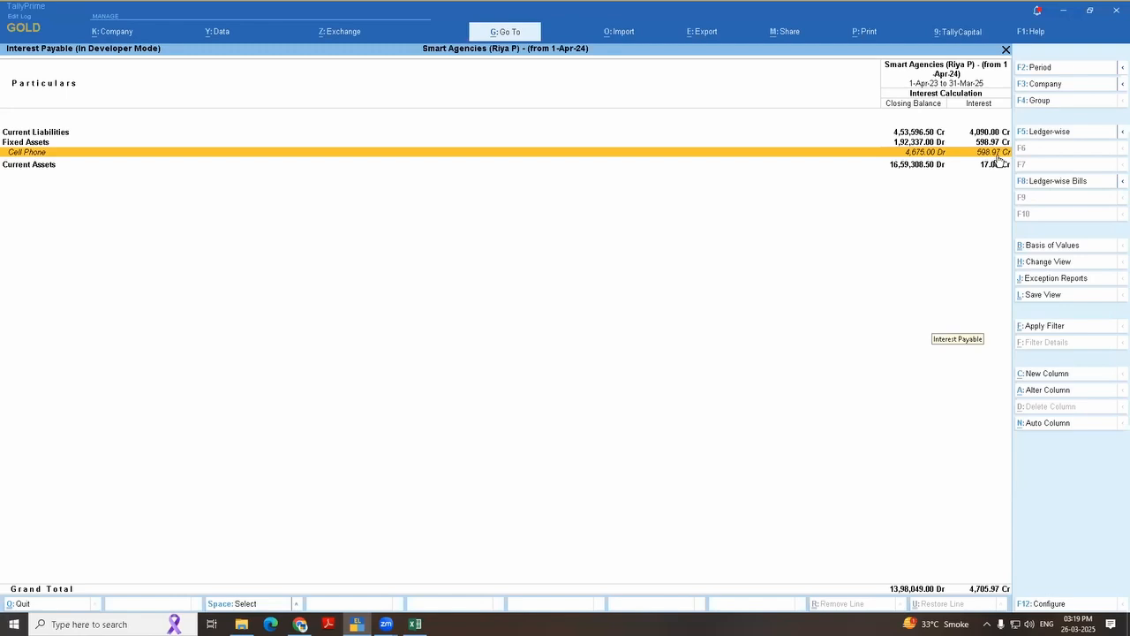
{"action": "key", "text": "Escape"}
{"action": "key", "text": "Escape"}
{"action": "key", "text": "Escape"}
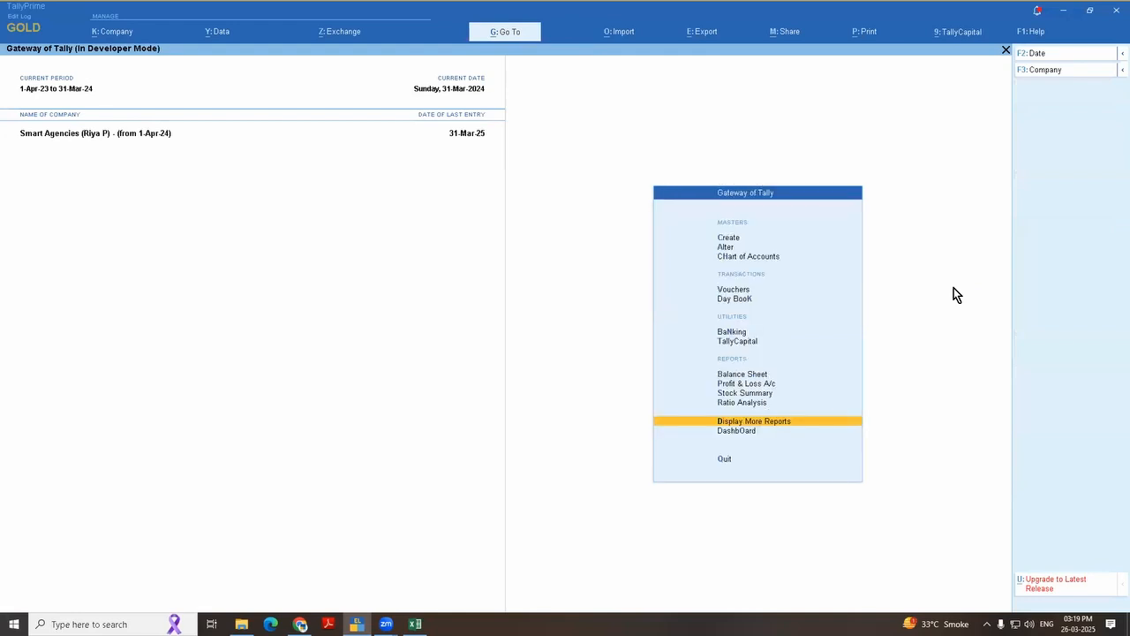
Step: Open voucher creation from the Gateway of Tally and start a Journal voucher
{"action": "key", "text": "Down"}
{"action": "key", "text": "Down"}
{"action": "key", "text": "Down"}
{"action": "key", "text": "Down"}
{"action": "key", "text": "Down"}
{"action": "key", "text": "Down"}
{"action": "key", "text": "Return"}
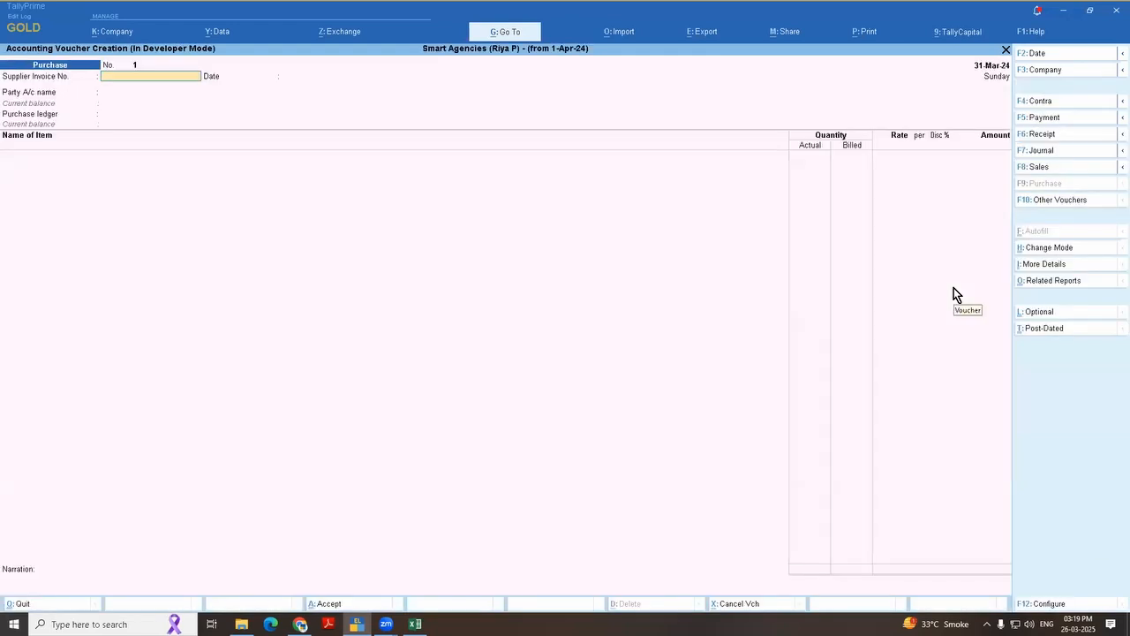
{"action": "key", "text": "F7"}
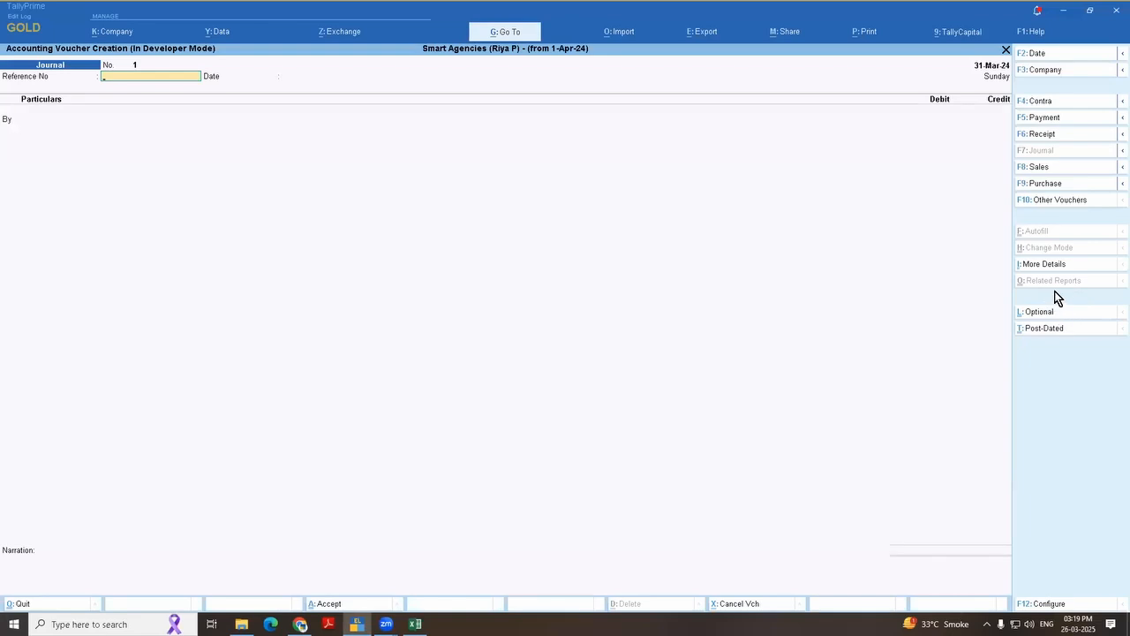
Step: Change the voucher type to Credit Note with the voucher class Not Applicable
{"action": "key", "text": "F10"}
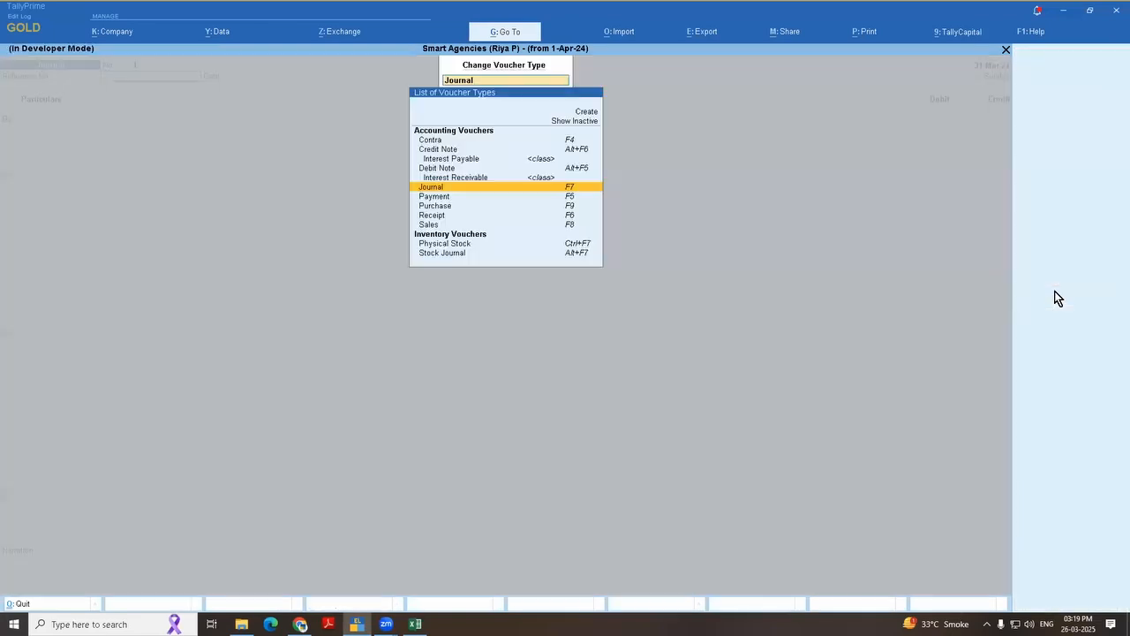
{"action": "key", "text": "Down"}
{"action": "key", "text": "Down"}
{"action": "key", "text": "Down"}
{"action": "key", "text": "Down"}
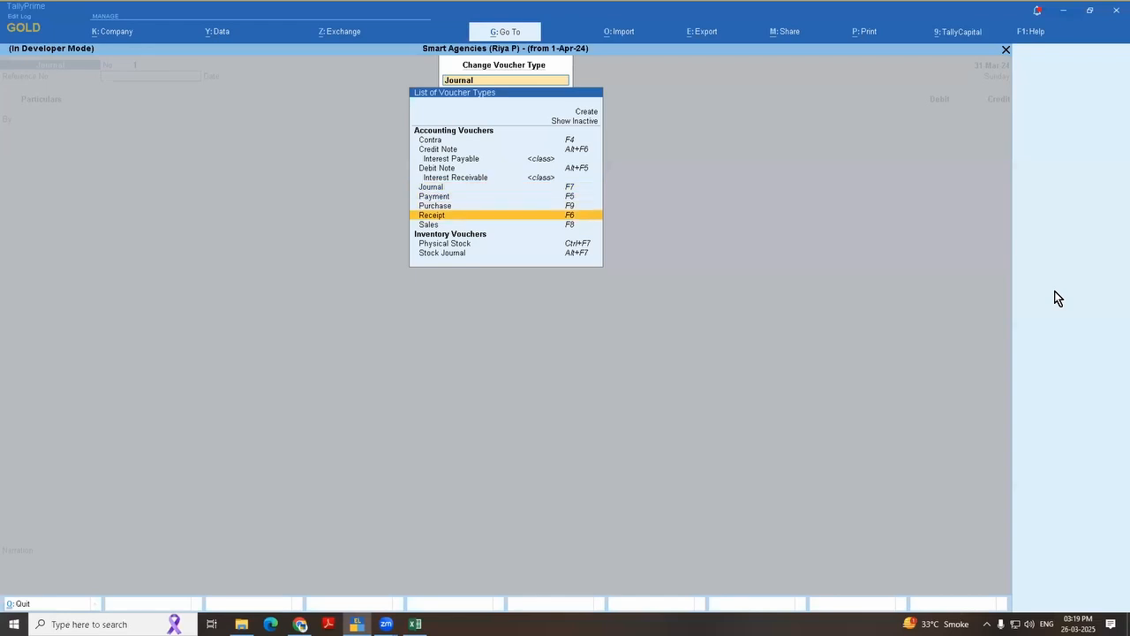
{"action": "key", "text": "Up"}
{"action": "key", "text": "Up"}
{"action": "key", "text": "Up"}
{"action": "key", "text": "Up"}
{"action": "key", "text": "Up"}
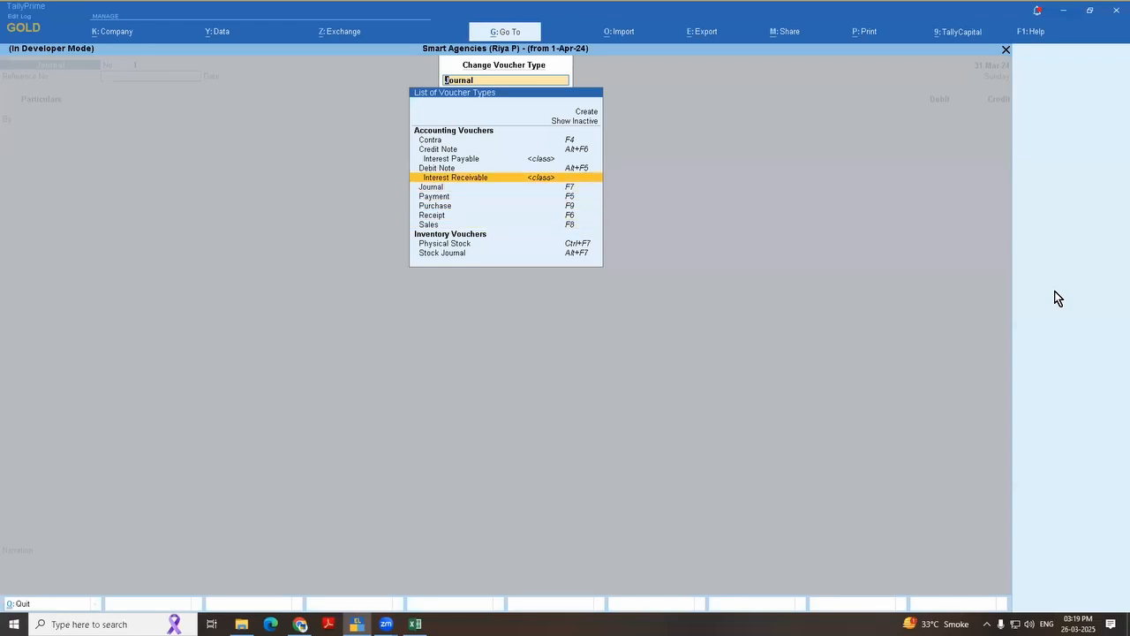
{"action": "key", "text": "Up"}
{"action": "key", "text": "Up"}
{"action": "key", "text": "Up"}
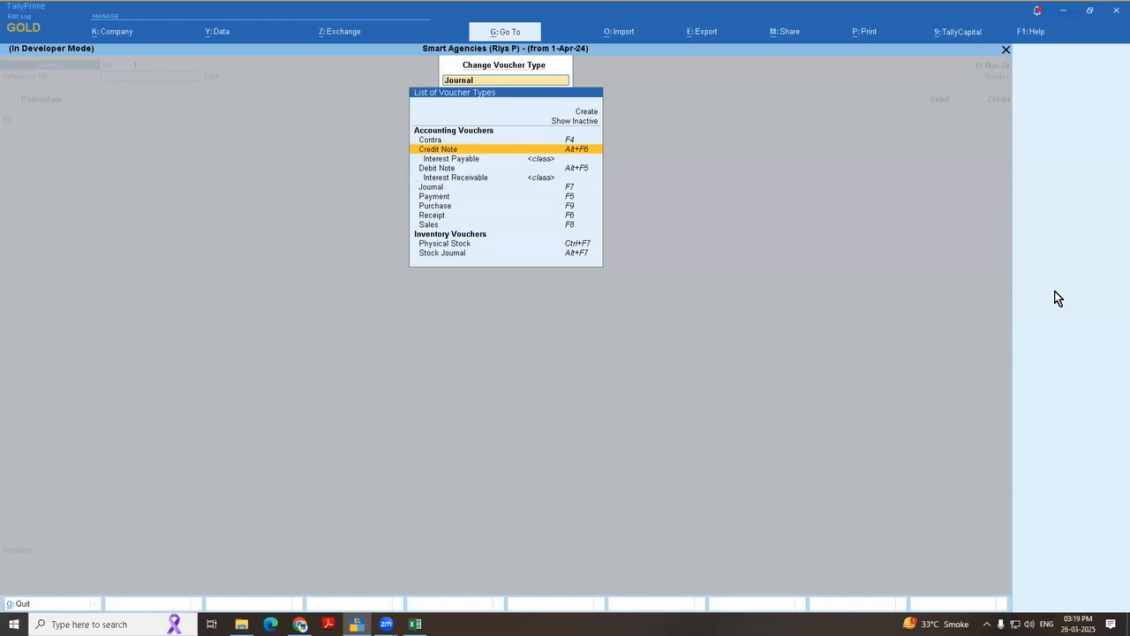
{"action": "key", "text": "Down"}
{"action": "key", "text": "Up"}
{"action": "key", "text": "Return"}
{"action": "key", "text": "Return"}
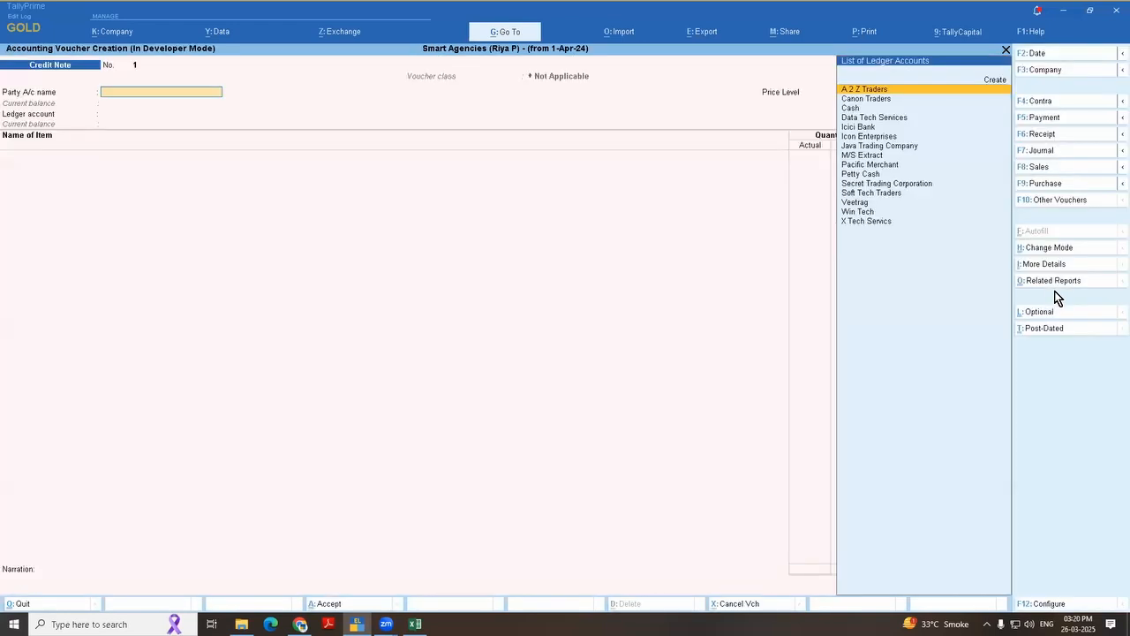
Step: Change the credit note's mode to Use for Interest Accounting, with amounts to be treated as compound interest set to No
{"action": "left_click", "coordinate": [1077, 249]}
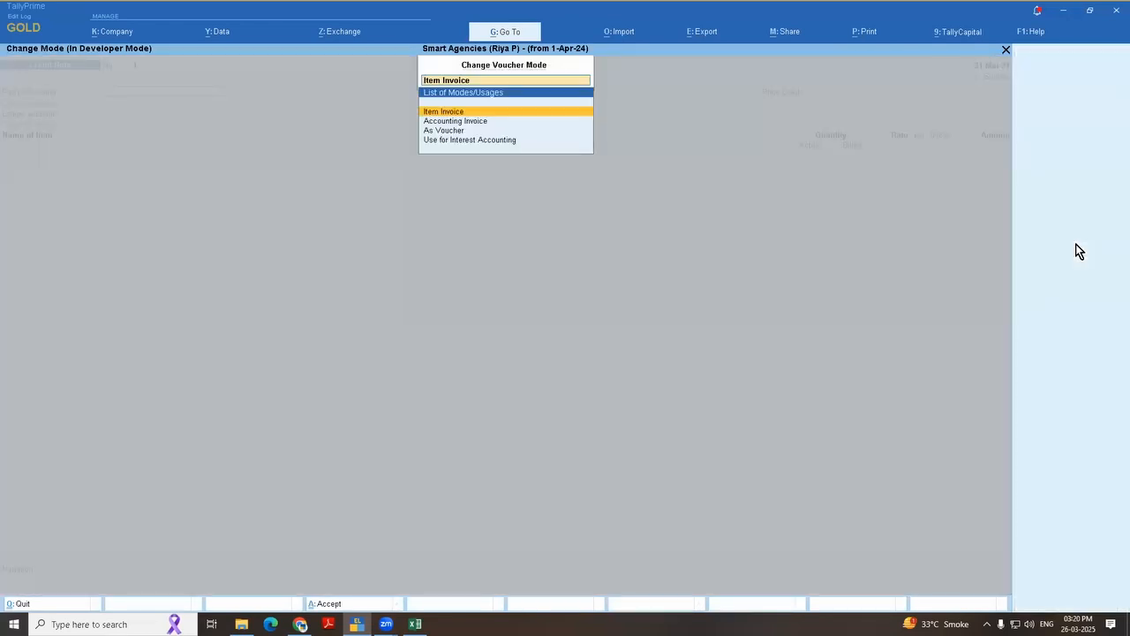
{"action": "key", "text": "Down"}
{"action": "key", "text": "Down"}
{"action": "key", "text": "Down"}
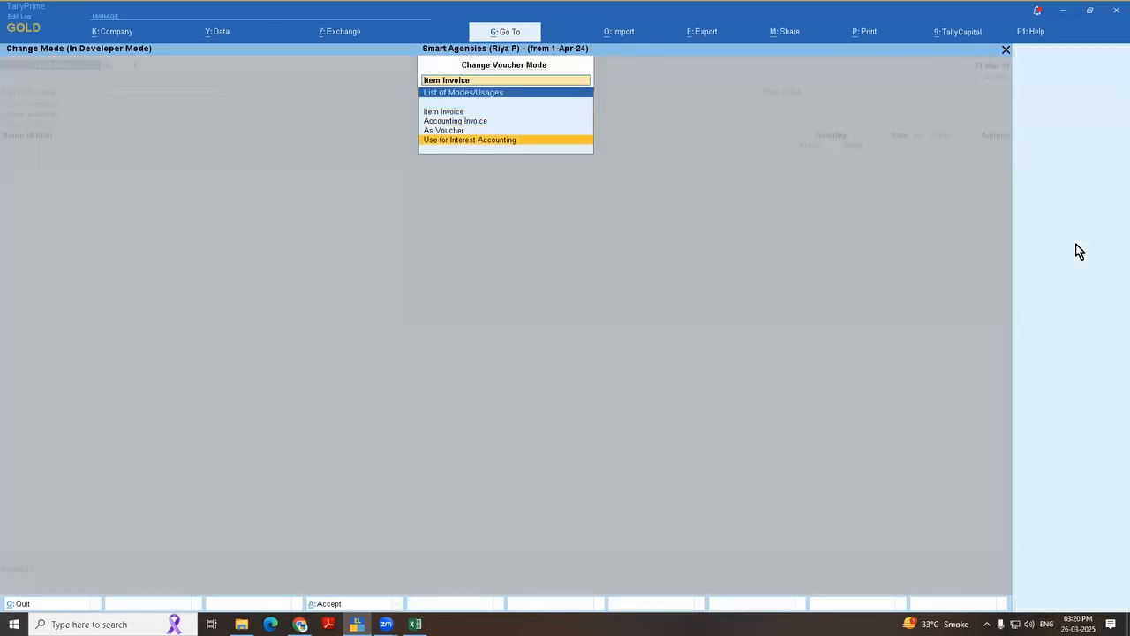
{"action": "key", "text": "Return"}
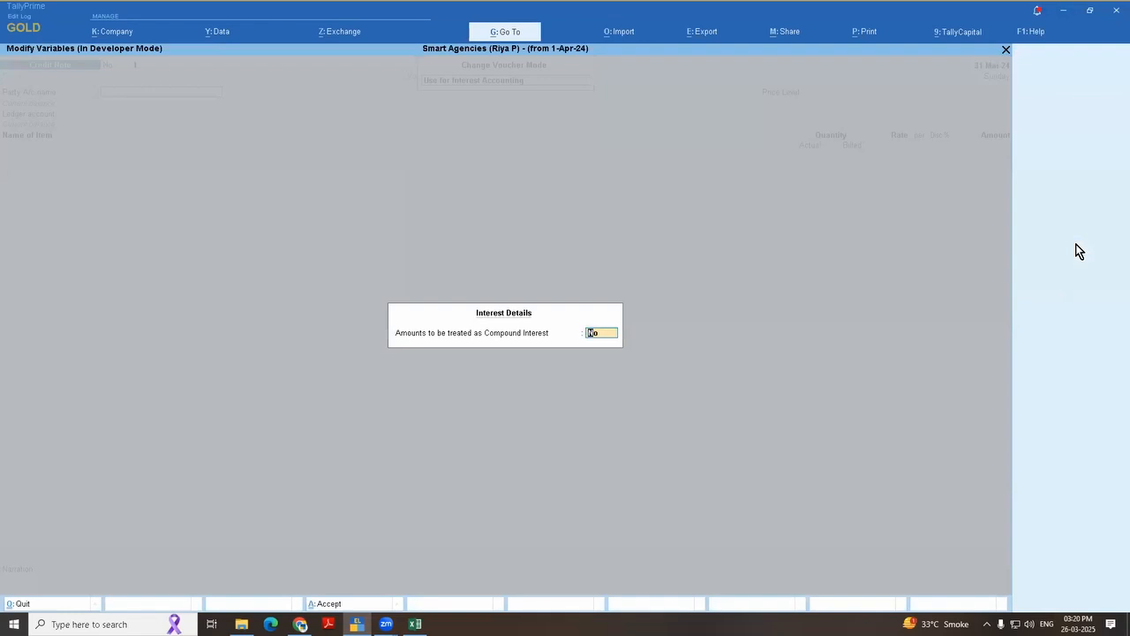
{"action": "key", "text": "Return"}
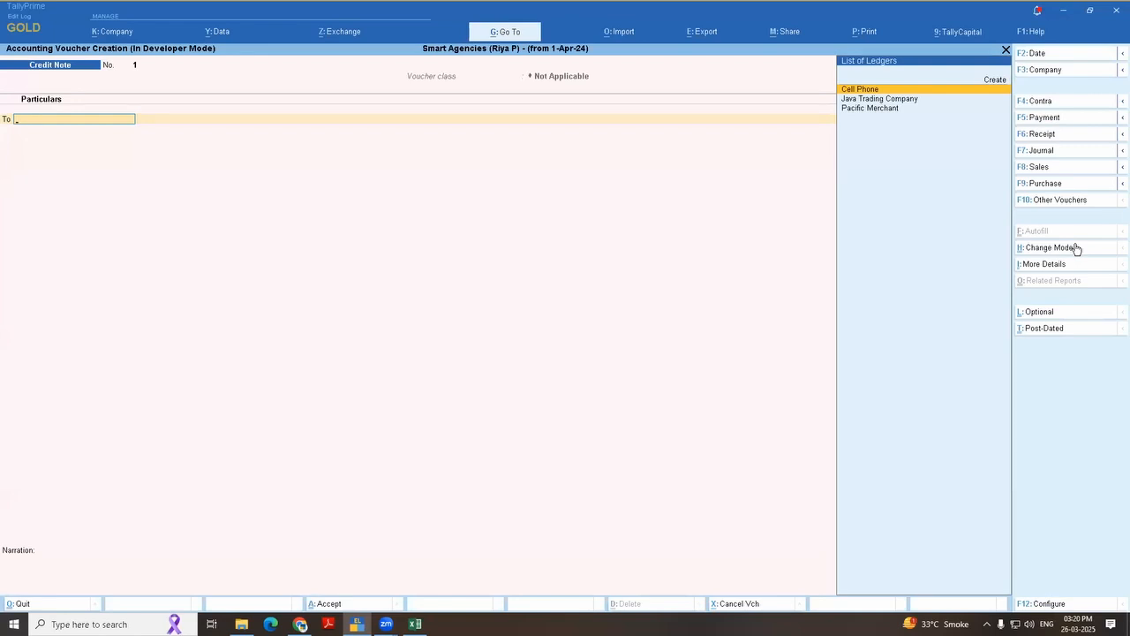
Step: Try to enter the Cell Phone ledger in the interest-accounting credit note with the receipt details left blank, and quit the voucher
{"action": "key", "text": "Return"}
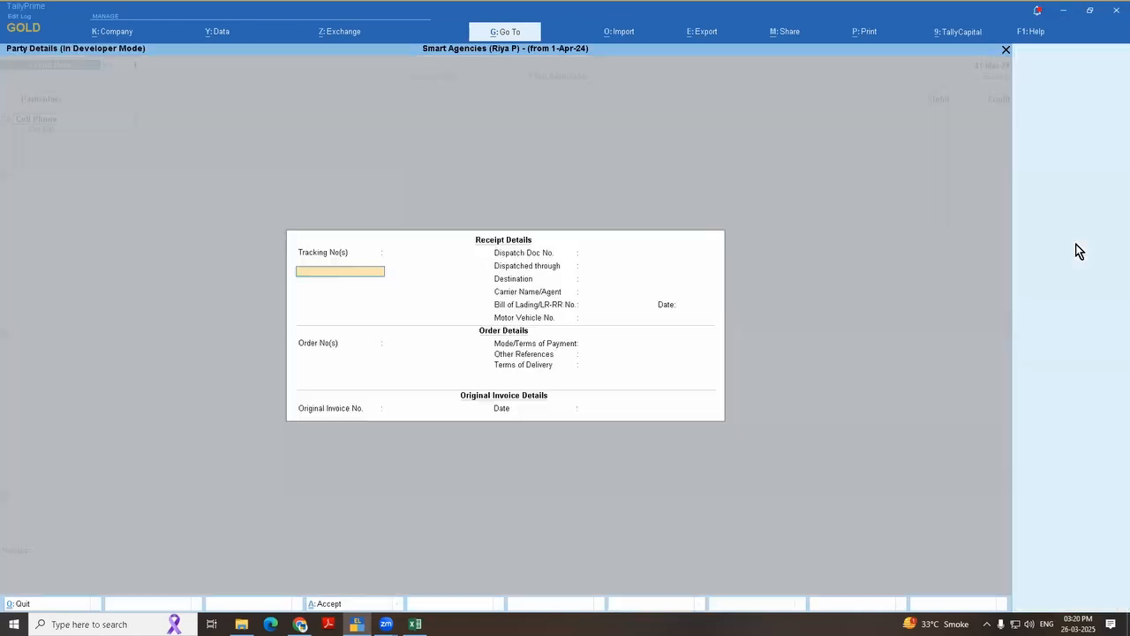
{"action": "key", "text": "ctrl+a"}
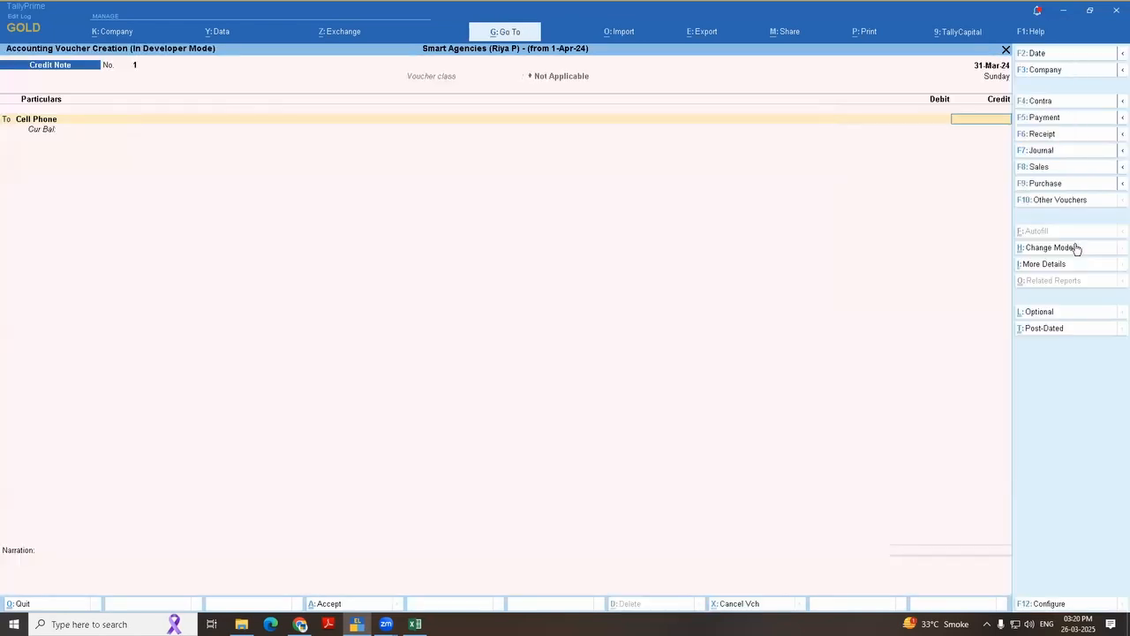
{"action": "key", "text": "BackSpace"}
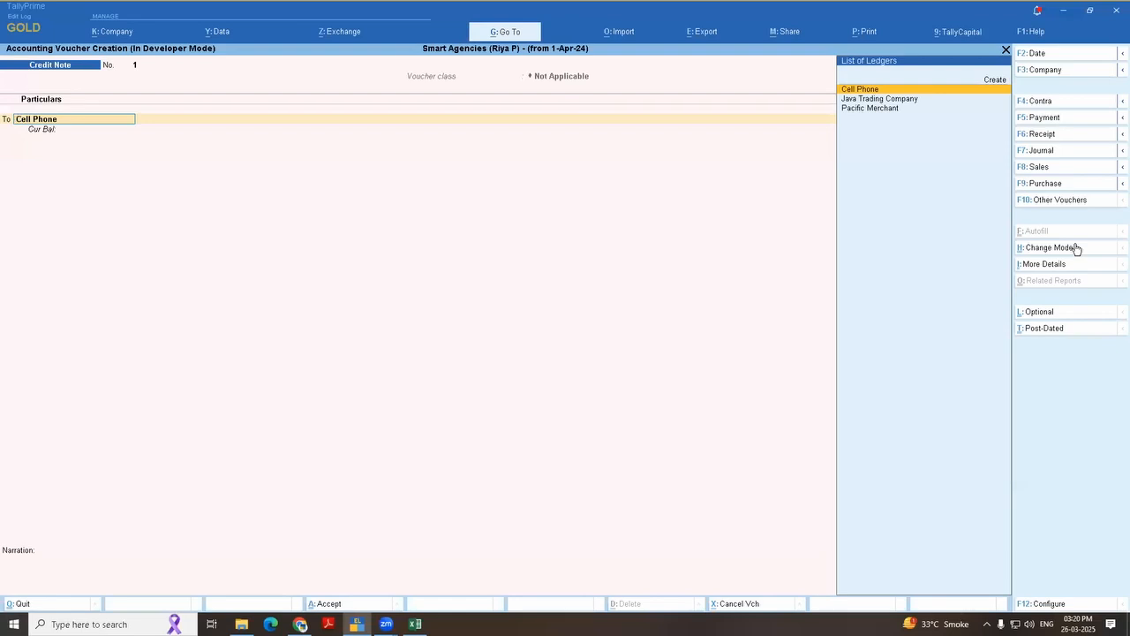
{"action": "key", "text": "Return"}
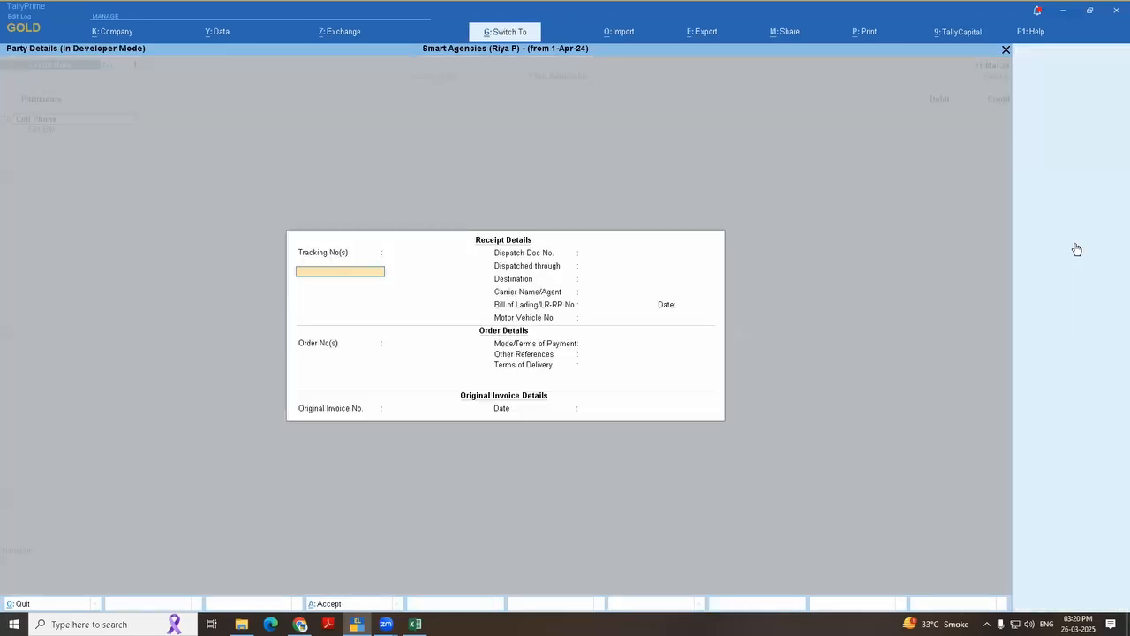
{"action": "key", "text": "ctrl+a"}
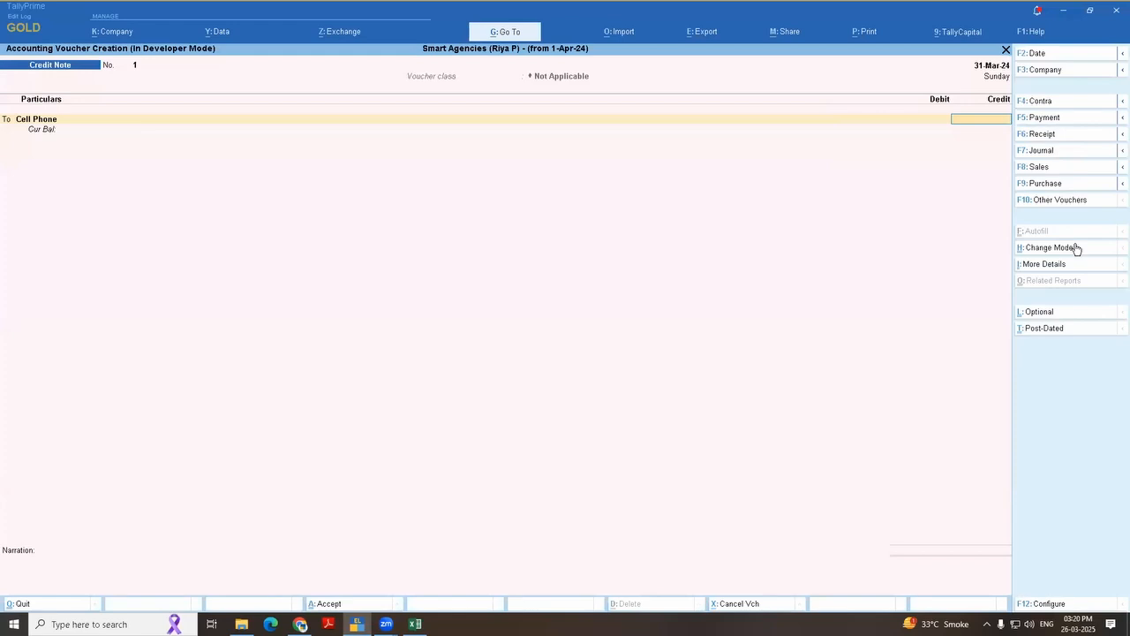
{"action": "key", "text": "Escape"}
Step: Open the Fixed Assets Analysis report through Data Analysis under Analysis & Verification
{"action": "key", "text": "d"}
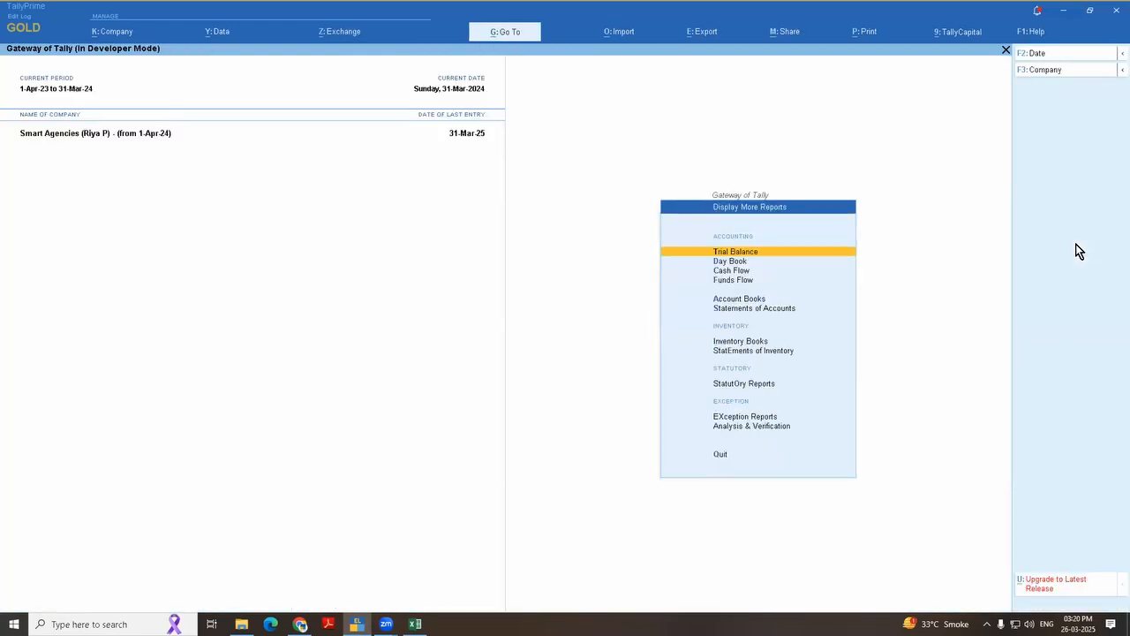
{"action": "key", "text": "Escape"}
{"action": "key", "text": "Return"}
{"action": "key", "text": "Up"}
{"action": "key", "text": "Up"}
{"action": "key", "text": "Return"}
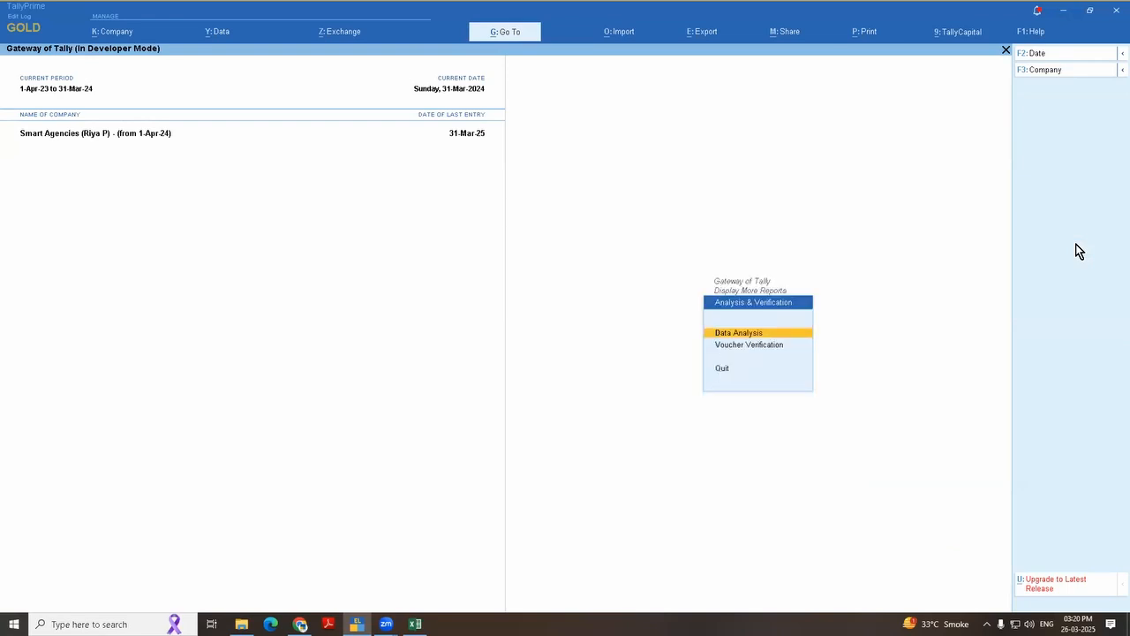
{"action": "key", "text": "Return"}
{"action": "key", "text": "Up"}
{"action": "key", "text": "Up"}
{"action": "key", "text": "Up"}
{"action": "key", "text": "Up"}
{"action": "key", "text": "Up"}
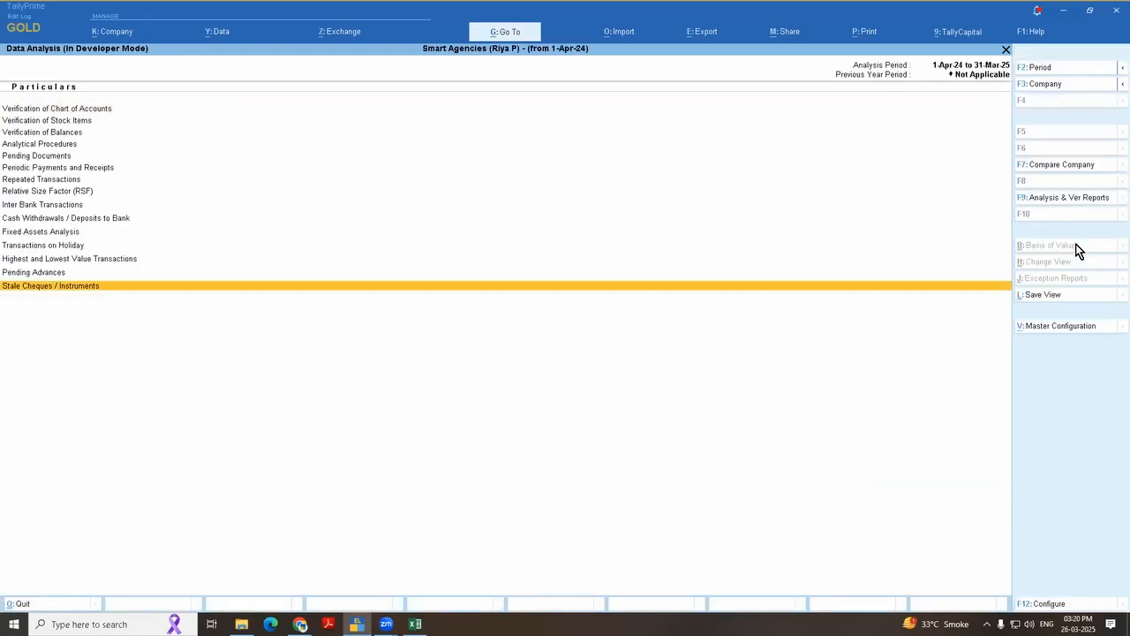
{"action": "key", "text": "Return"}
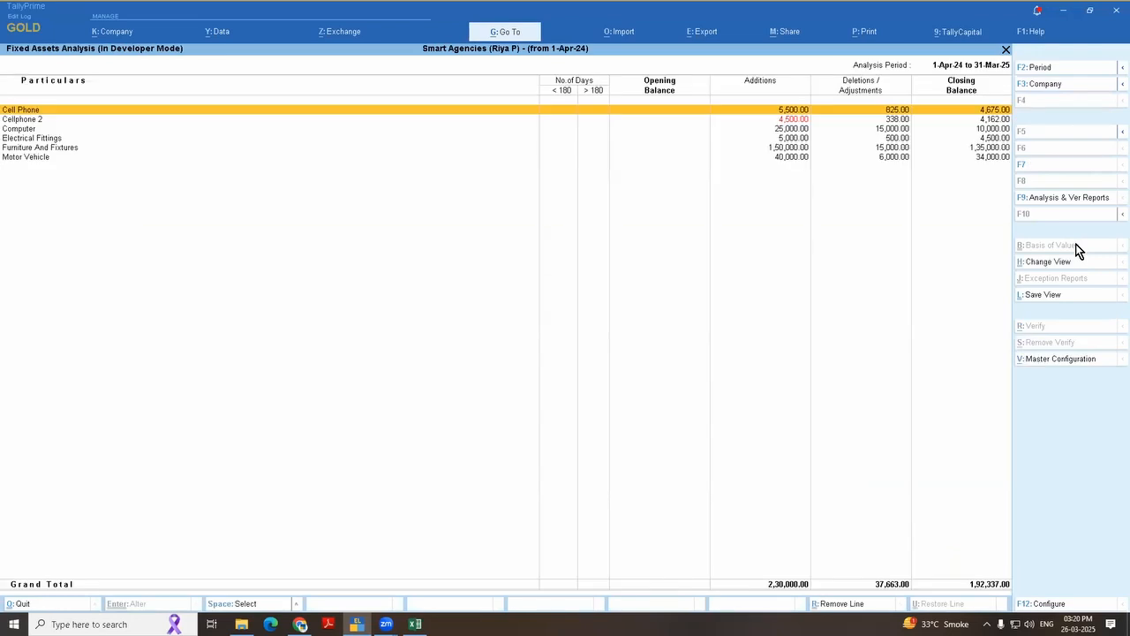
Step: Expand Fixed Assets Analysis to voucher detail, examine the Cell Phone and Cellphone 2 entries, and return to Data Analysis
{"action": "key", "text": "alt+f5"}
{"action": "key", "text": "Down"}
{"action": "key", "text": "Down"}
{"action": "key", "text": "Down"}
{"action": "key", "text": "Up"}
{"action": "key", "text": "Up"}
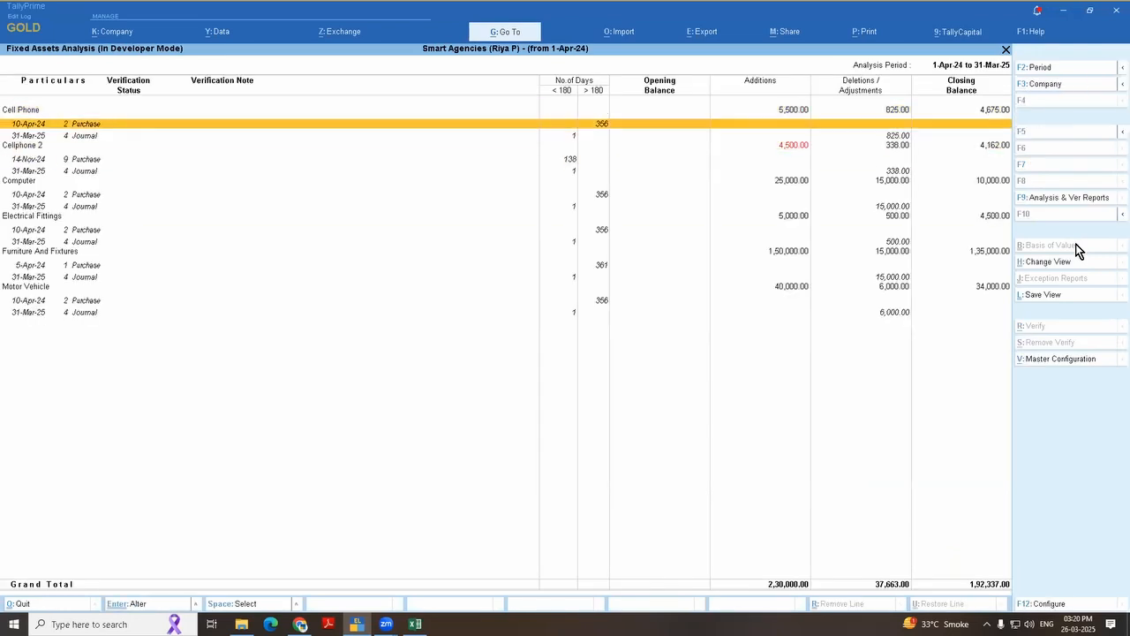
{"action": "key", "text": "Up"}
{"action": "key", "text": "Down"}
{"action": "key", "text": "Down"}
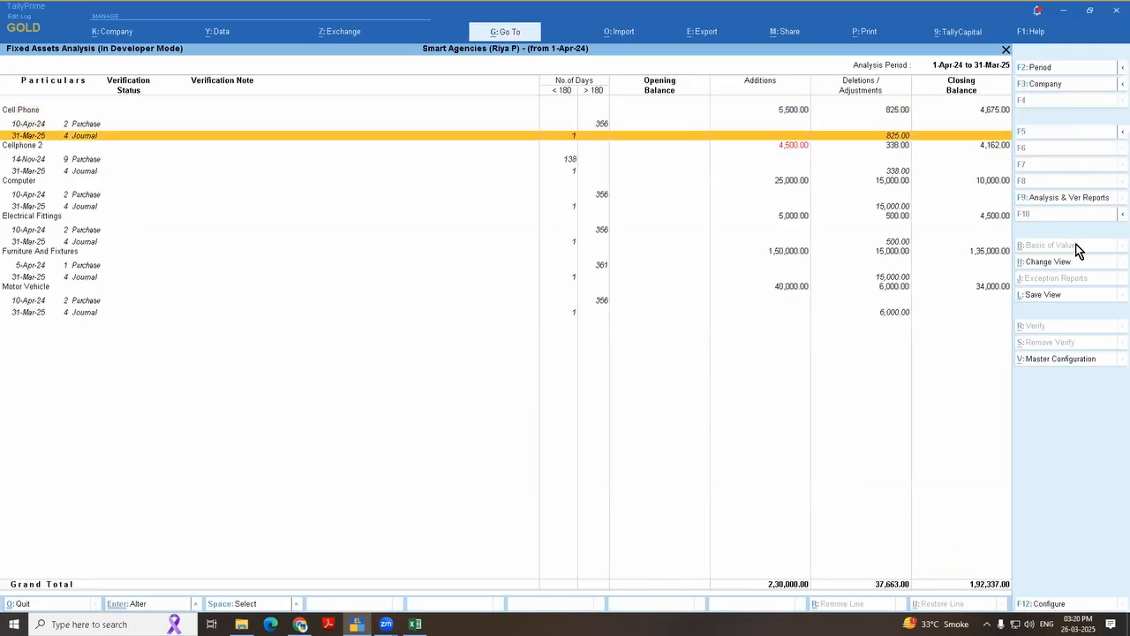
{"action": "key", "text": "Down"}
{"action": "key", "text": "Down"}
{"action": "key", "text": "Down"}
{"action": "key", "text": "Down"}
{"action": "key", "text": "Down"}
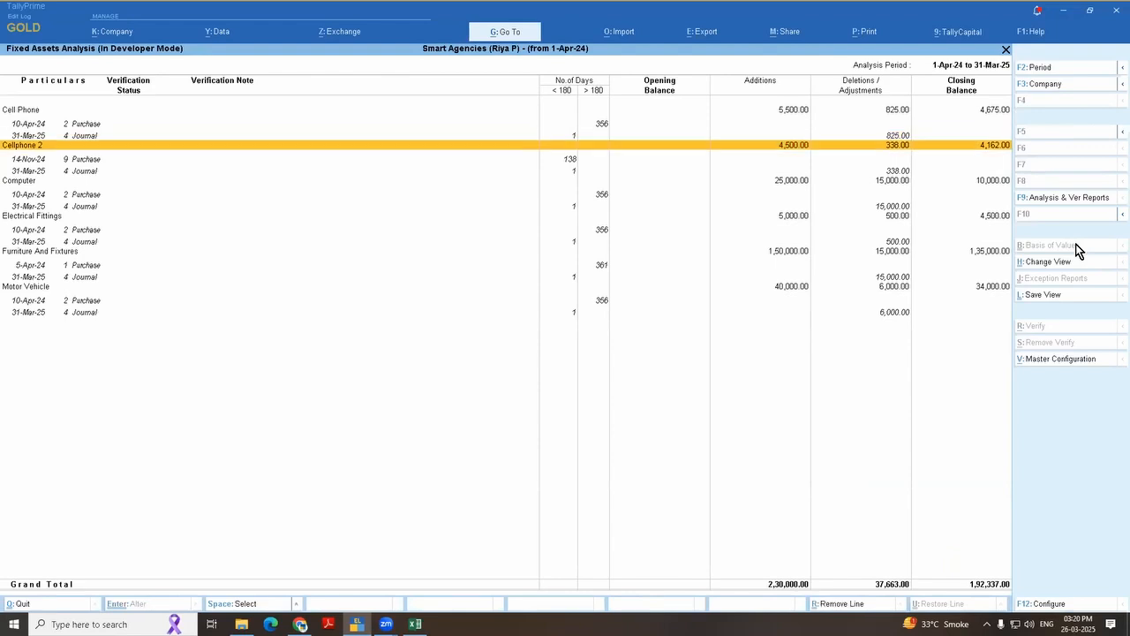
{"action": "key", "text": "Escape"}
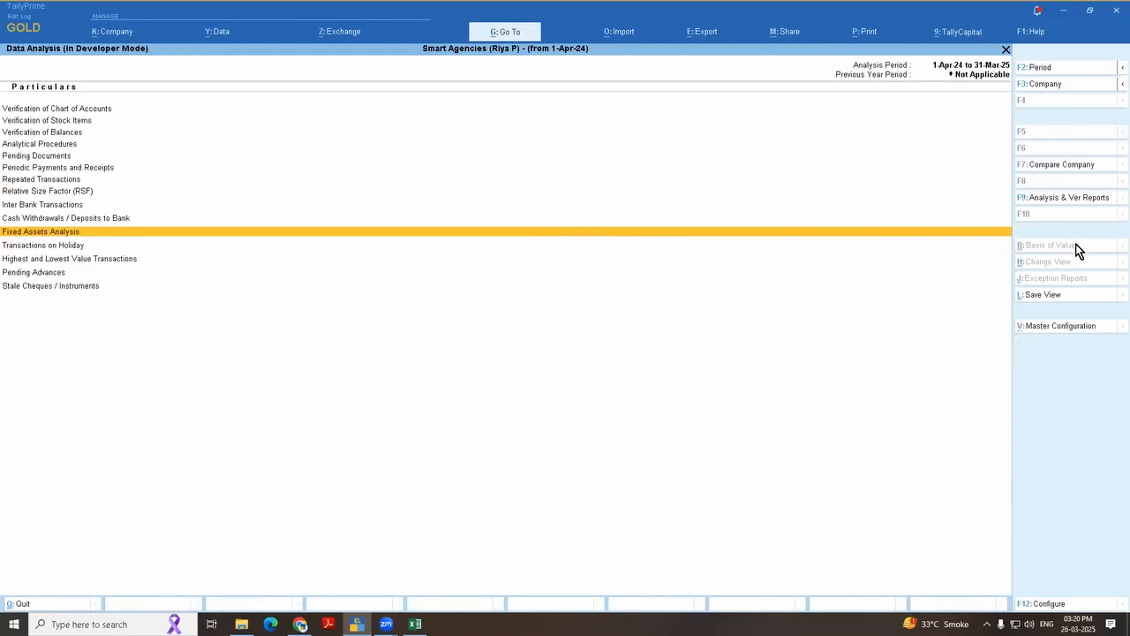
Step: Switch to the Excel topic list and highlight the topic "Ledgerwise narration in each entry"
{"action": "key", "text": "alt+Tab"}
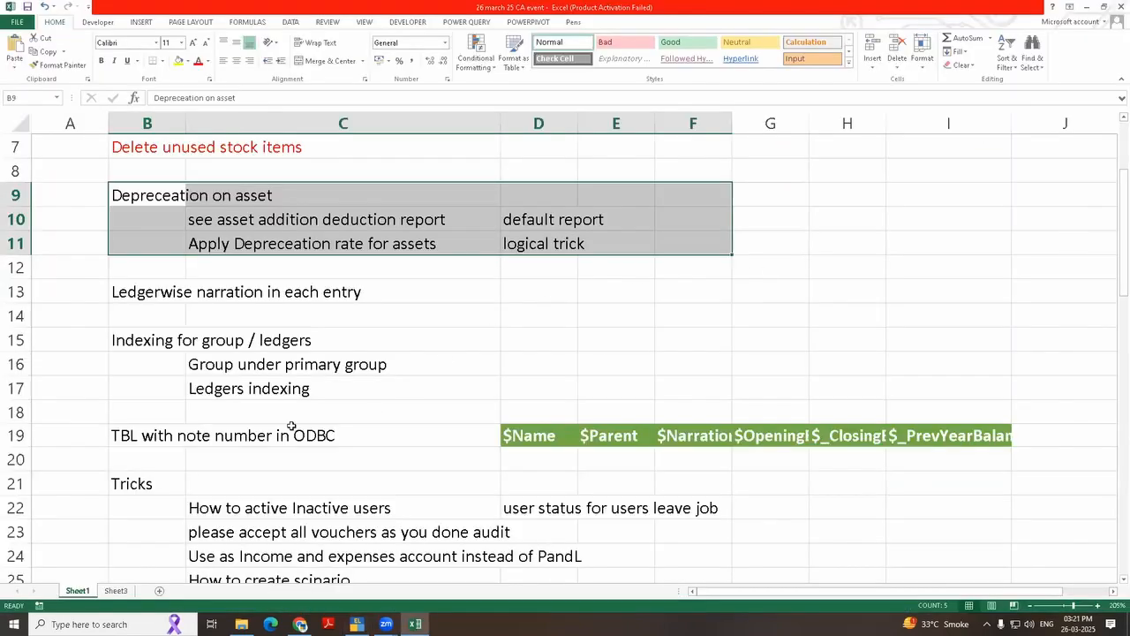
{"action": "scroll", "coordinate": [291, 427], "scroll_direction": "down", "scroll_amount": 1}
{"action": "left_click", "coordinate": [224, 346]}
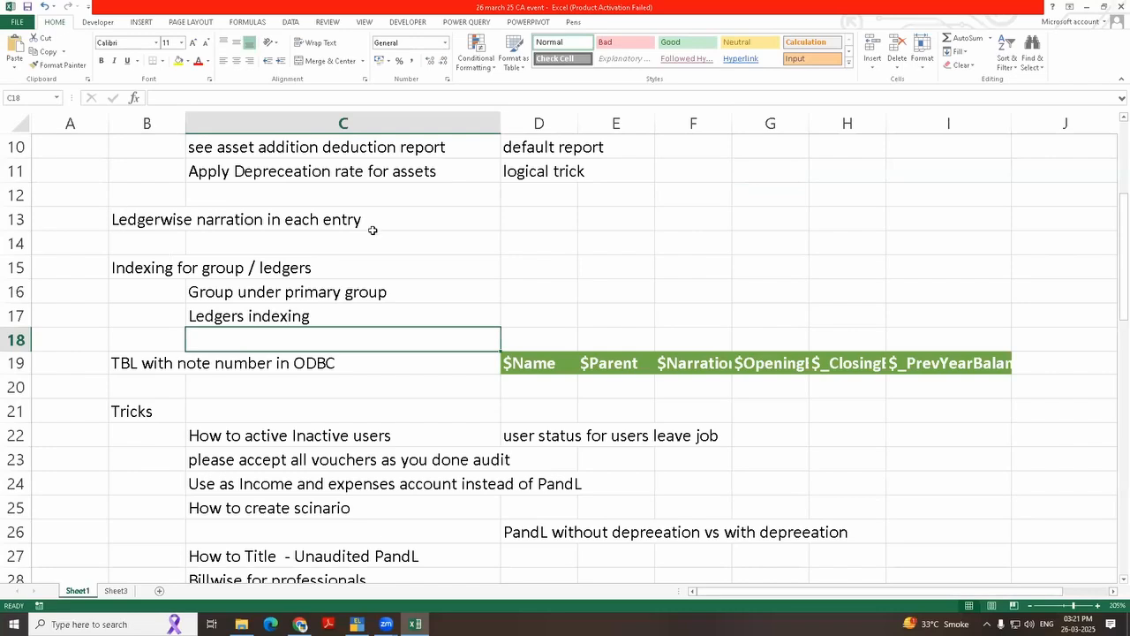
{"action": "left_click_drag", "start_coordinate": [168, 221], "coordinate": [400, 223]}
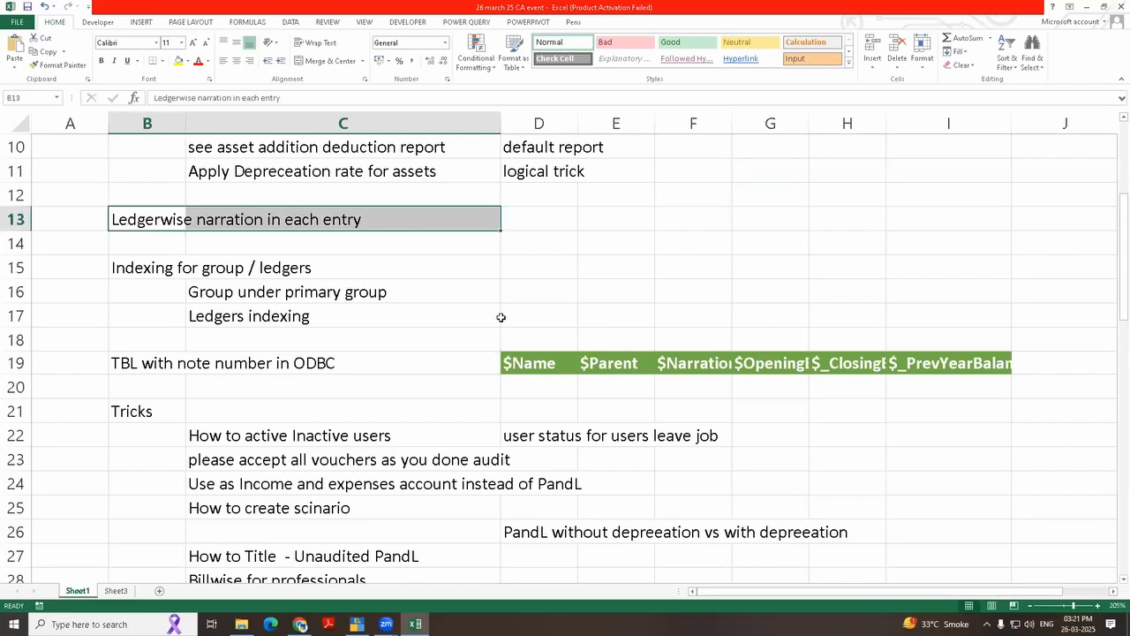
Step: Switch back to TallyPrime, open the Depreciation ledger's 31-Mar-25 journal voucher for alteration and go to its Cell Phone line
{"action": "key", "text": "alt+Tab"}
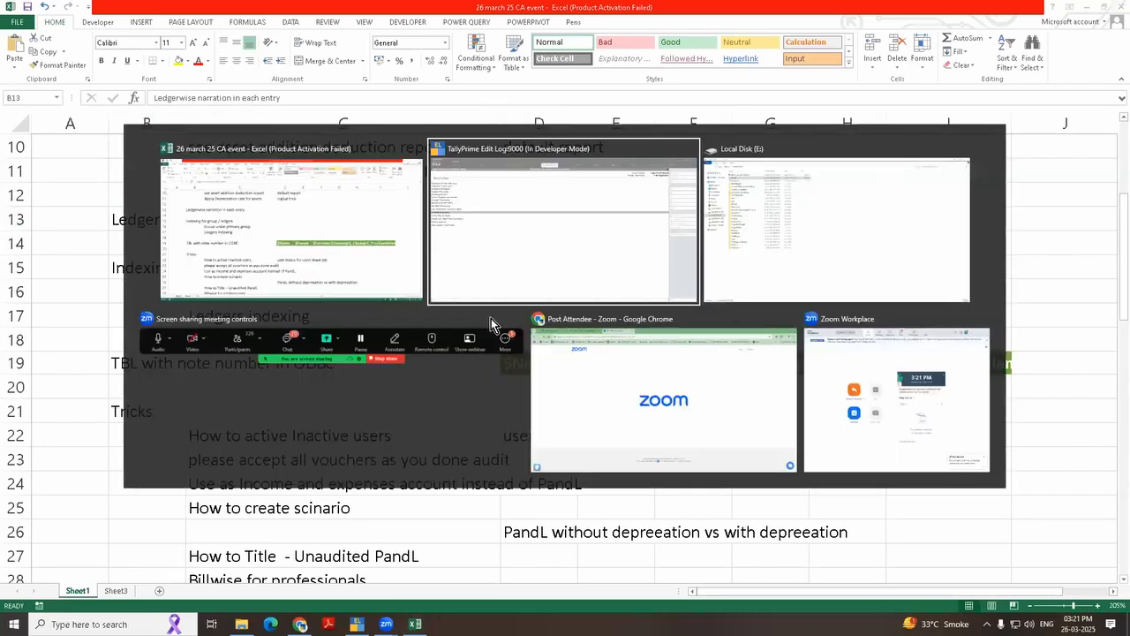
{"action": "type", "text": "da"}
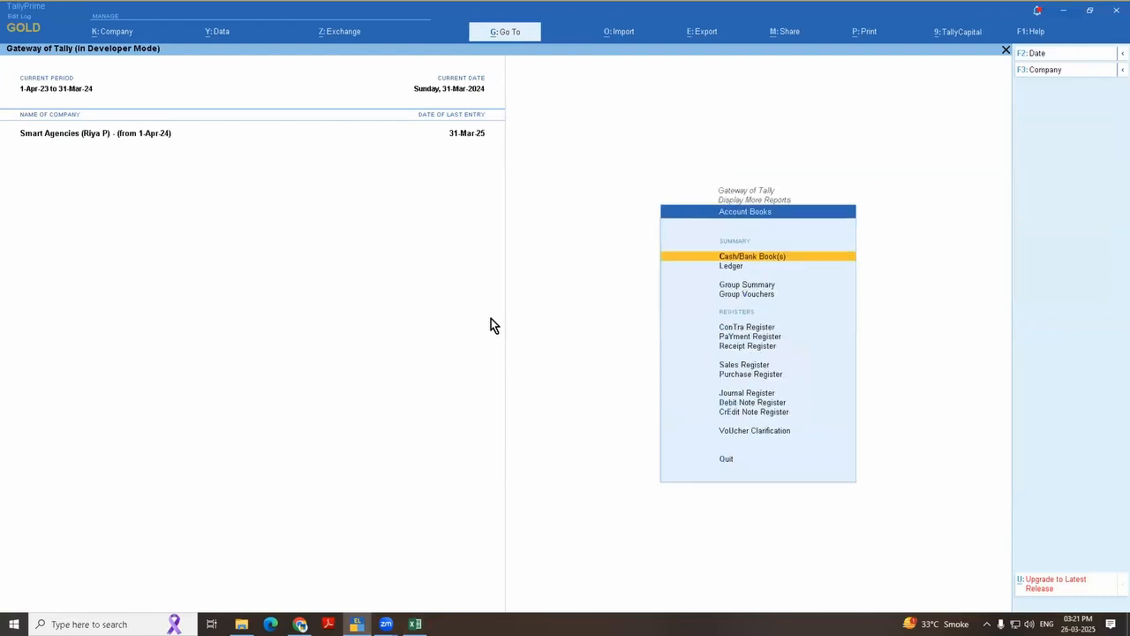
{"action": "type", "text": "ldepr"}
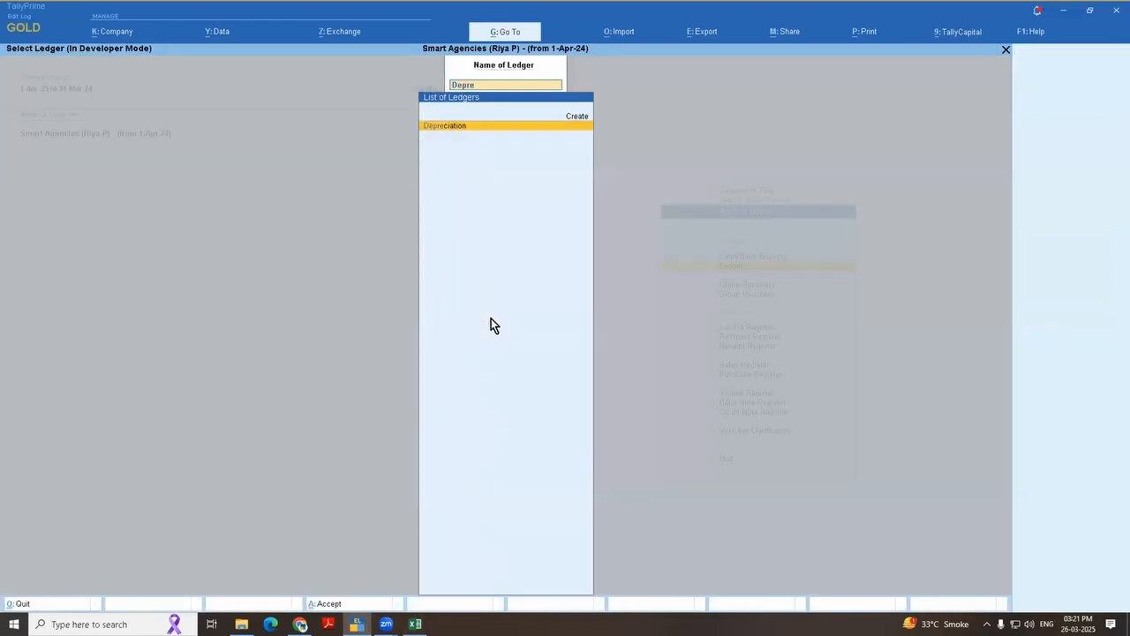
{"action": "key", "text": "Return"}
{"action": "key", "text": "Return"}
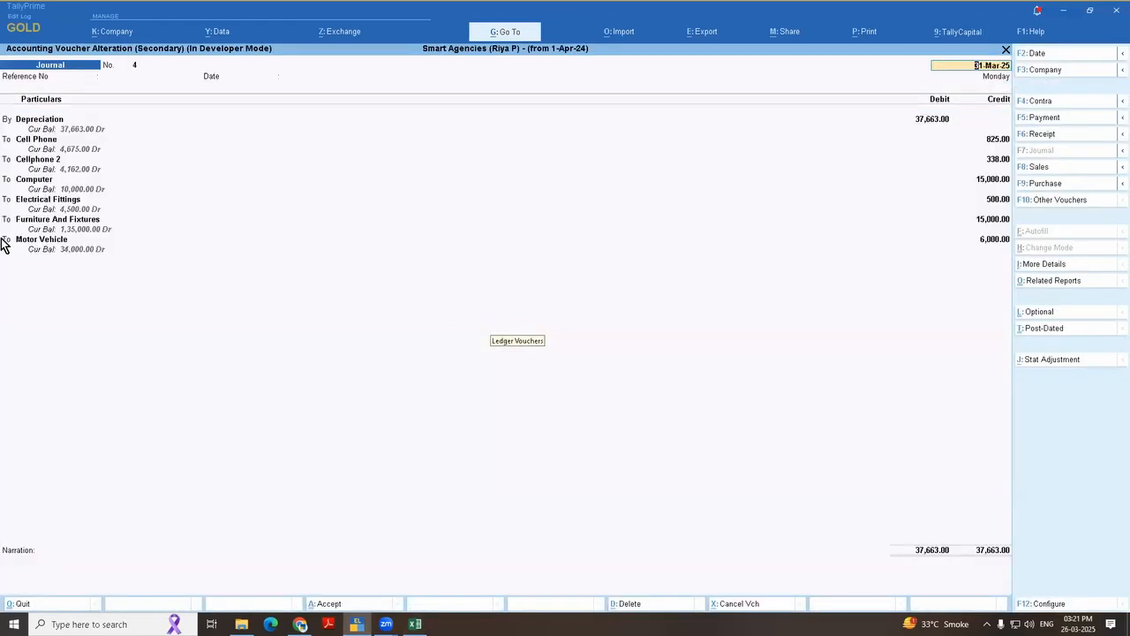
{"action": "left_click", "coordinate": [34, 141]}
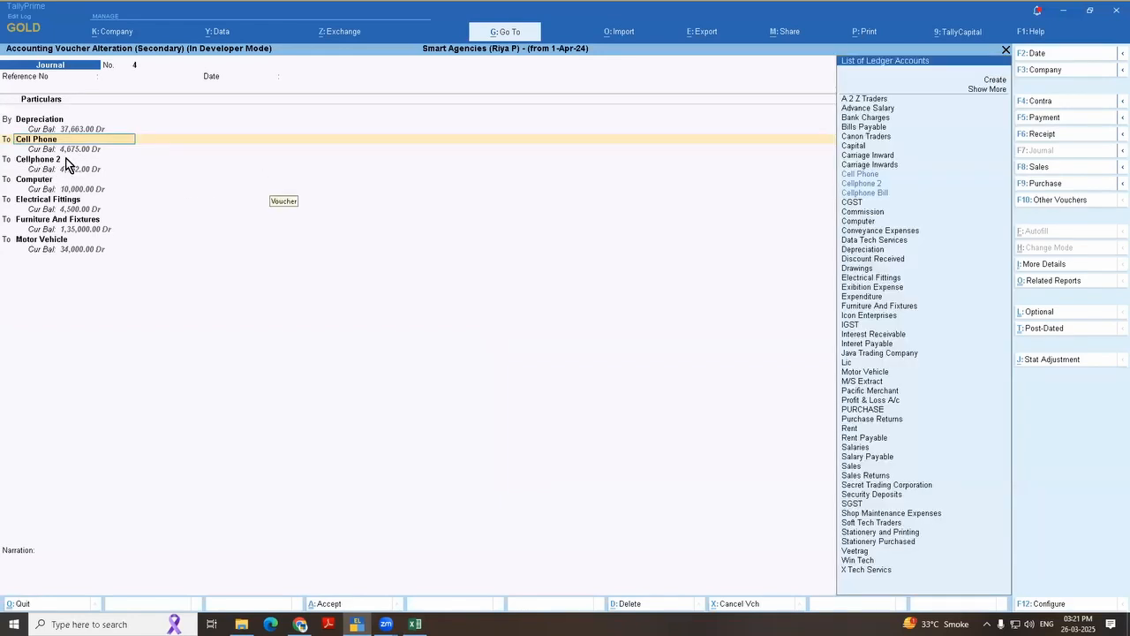
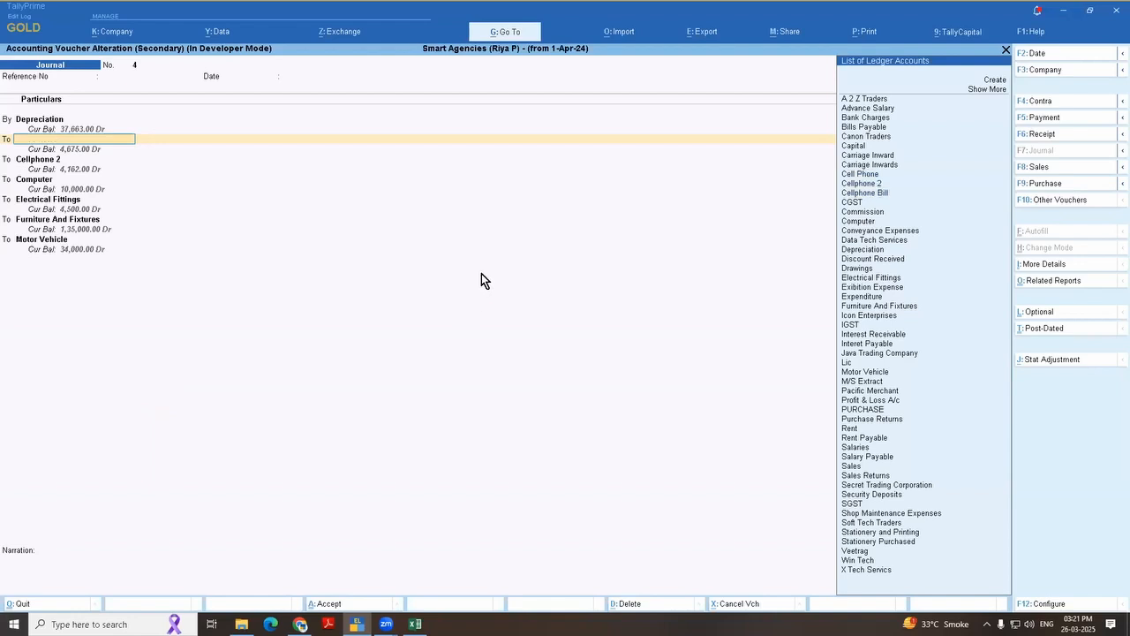
Step: Abandon the depreciation journal voucher alteration and return to the Gateway of Tally
{"action": "key", "text": "Escape"}
{"action": "key", "text": "y"}
{"action": "key", "text": "Escape"}
{"action": "key", "text": "Escape"}
{"action": "key", "text": "Escape"}
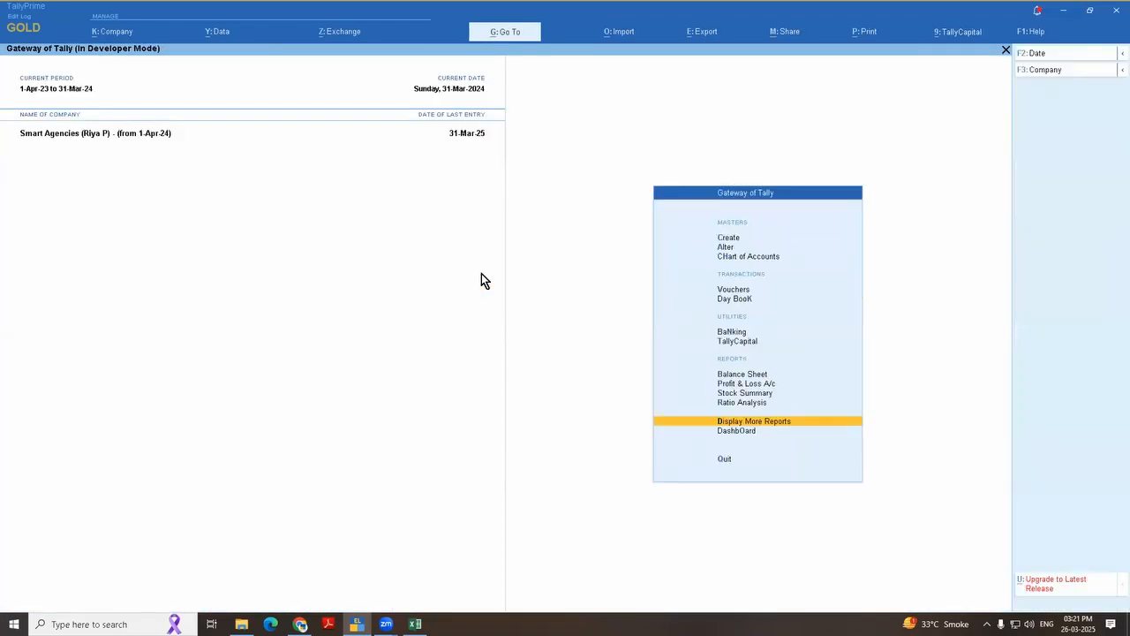
Step: Open the Journal voucher type for alteration
{"action": "key", "text": "Down"}
{"action": "key", "text": "Down"}
{"action": "key", "text": "Down"}
{"action": "key", "text": "Down"}
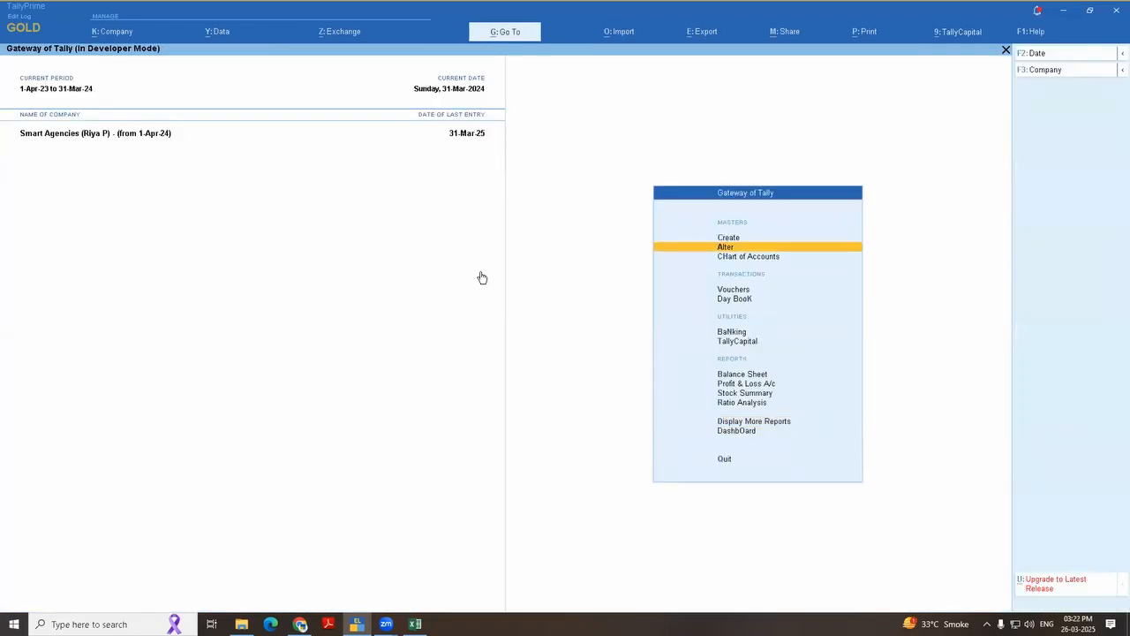
{"action": "key", "text": "Return"}
{"action": "key", "text": "Down"}
{"action": "key", "text": "Down"}
{"action": "key", "text": "Down"}
{"action": "key", "text": "Down"}
{"action": "key", "text": "Down"}
{"action": "key", "text": "Return"}
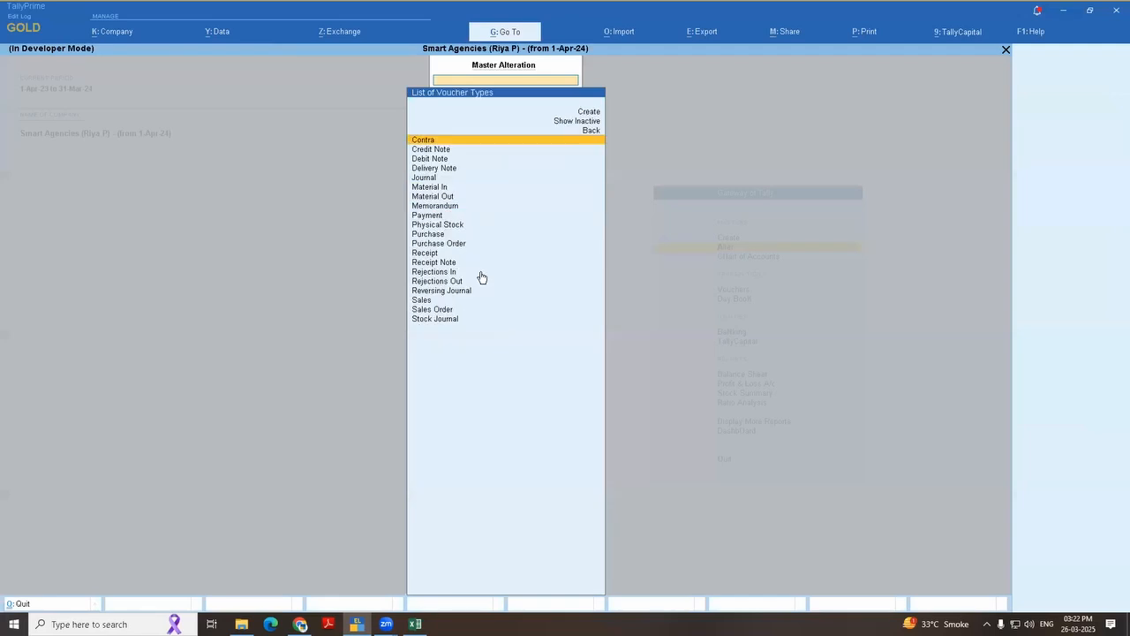
{"action": "type", "text": "jour"}
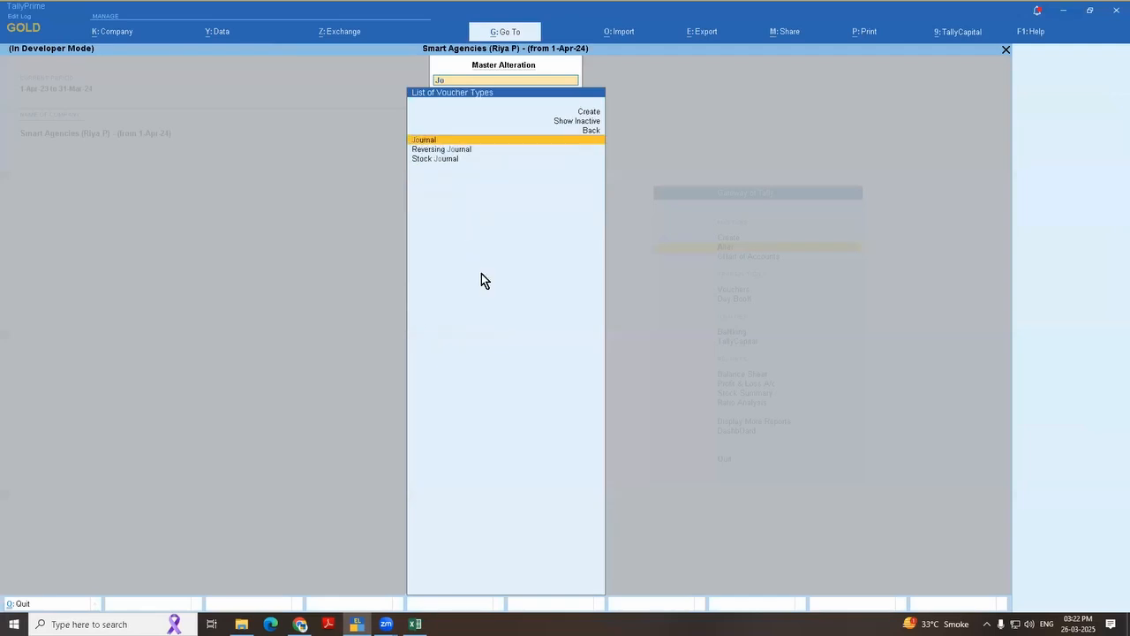
{"action": "key", "text": "Return"}
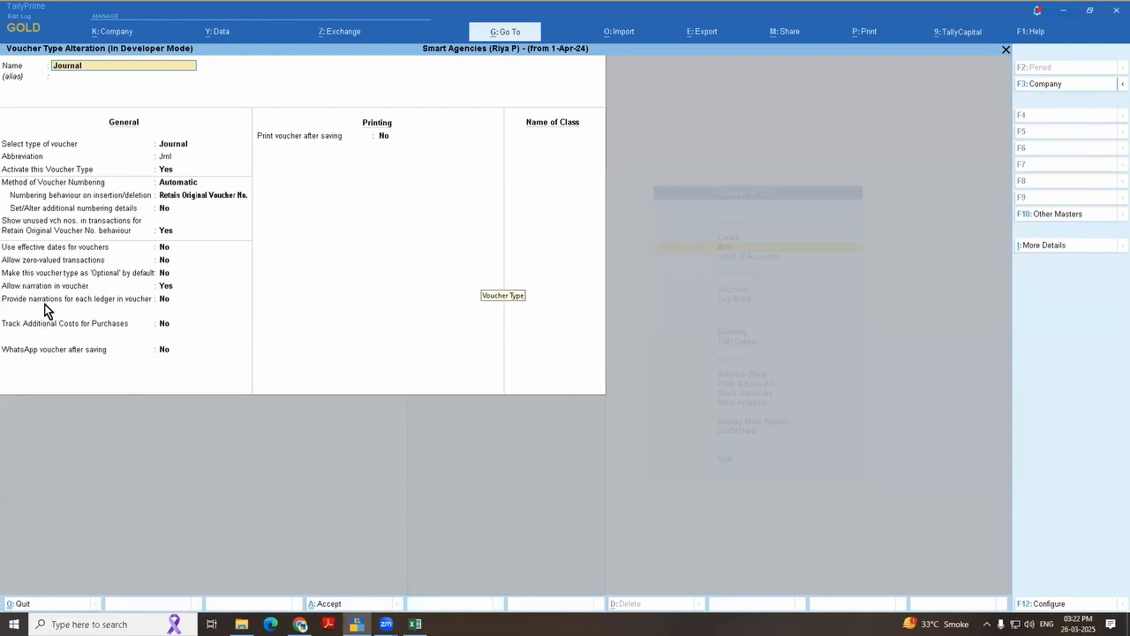
Step: Set "Provide narrations for each ledger in voucher" to Yes for the Journal voucher type, save it and return to the Gateway of Tally
{"action": "left_click", "coordinate": [164, 286]}
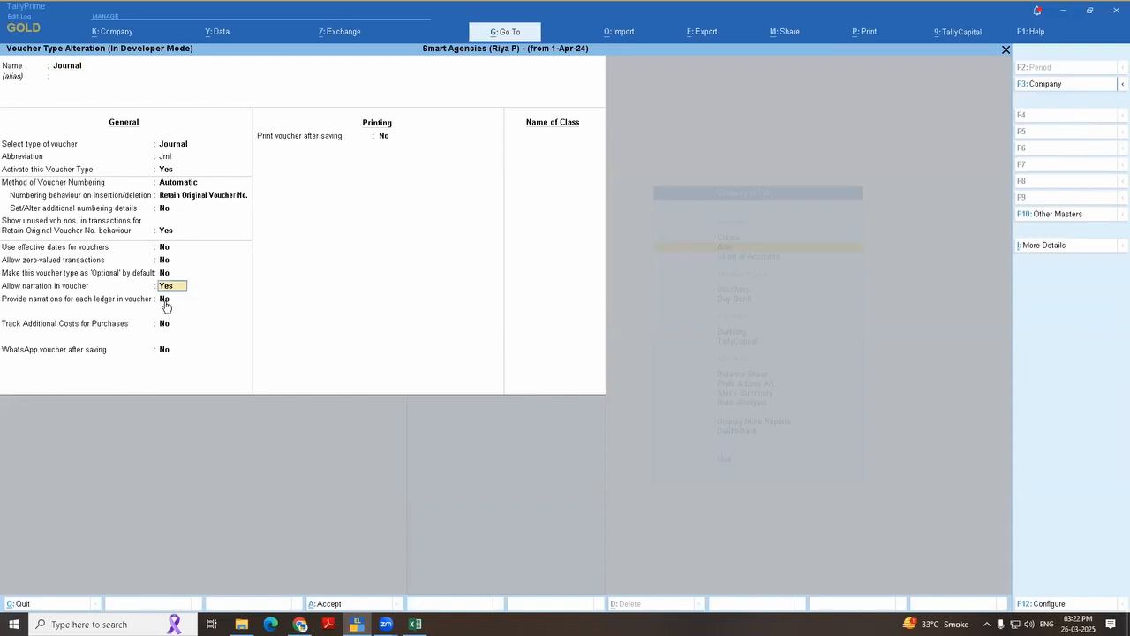
{"action": "left_click", "coordinate": [165, 302]}
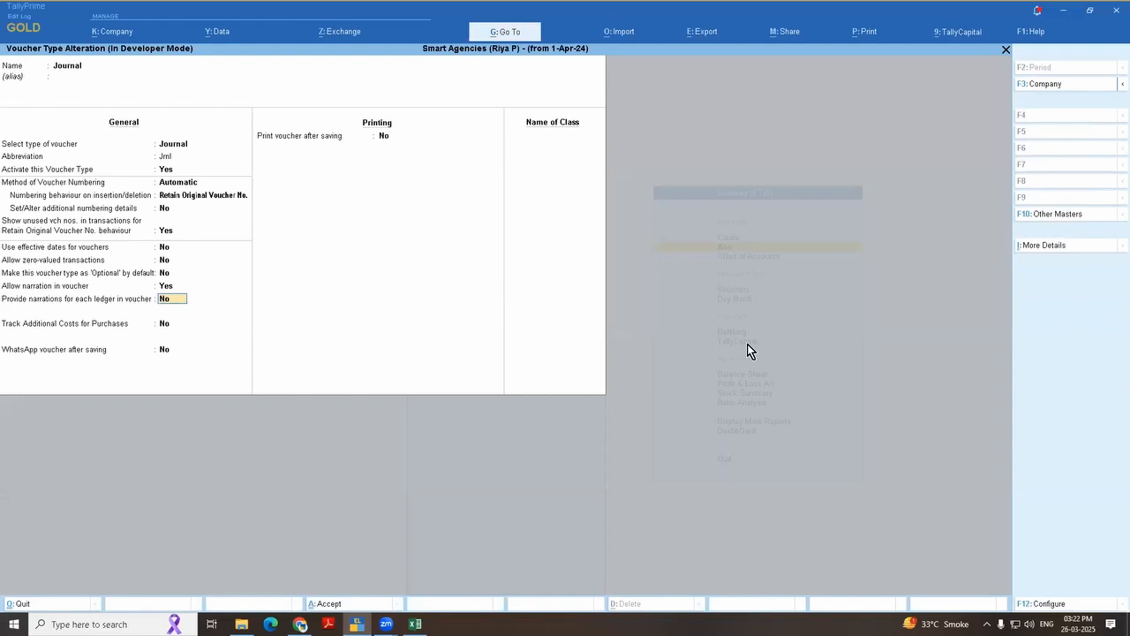
{"action": "key", "text": "Up"}
{"action": "key", "text": "Return"}
{"action": "type", "text": "y"}
{"action": "key", "text": "Return"}
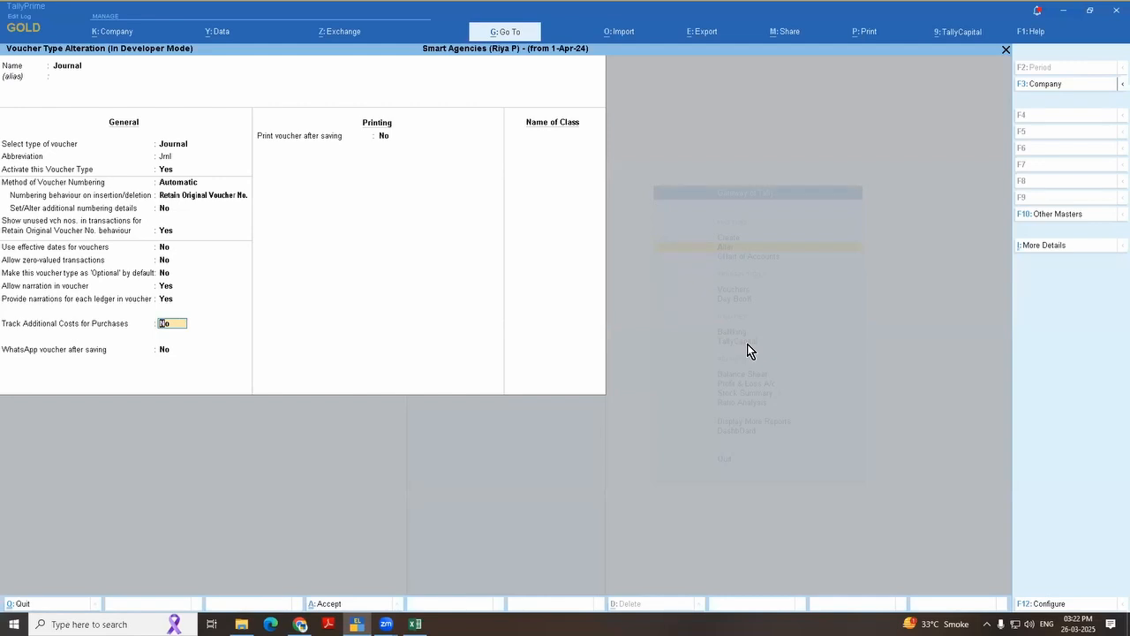
{"action": "key", "text": "alt"}
{"action": "key", "text": "ctrl+a"}
{"action": "key", "text": "Escape"}
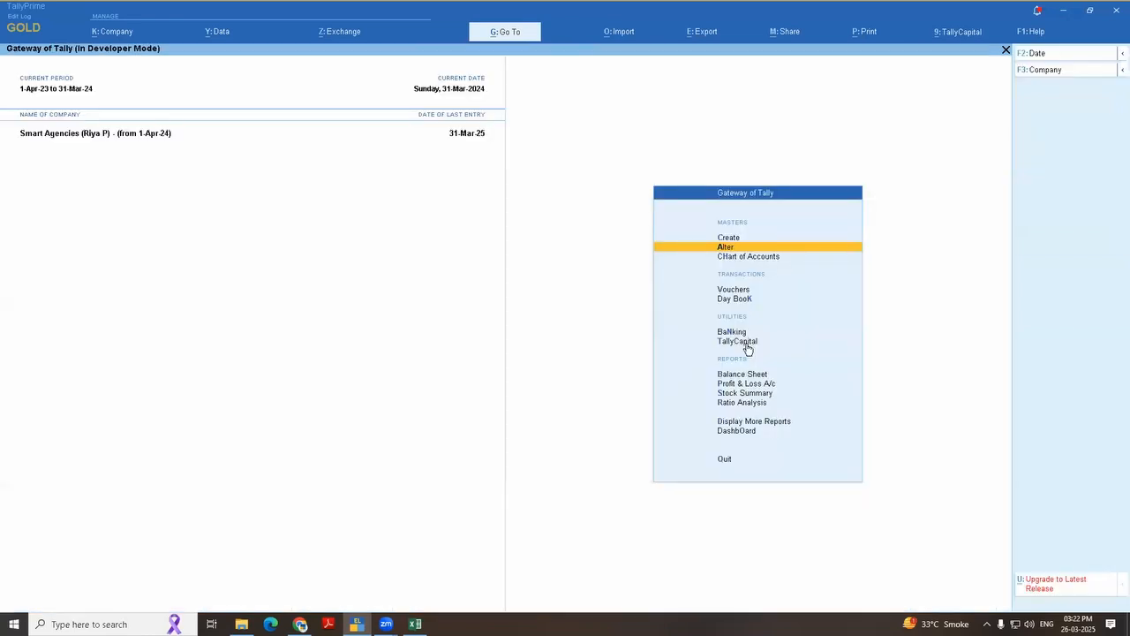
{"action": "key", "text": "Down"}
{"action": "key", "text": "Down"}
{"action": "key", "text": "Return"}
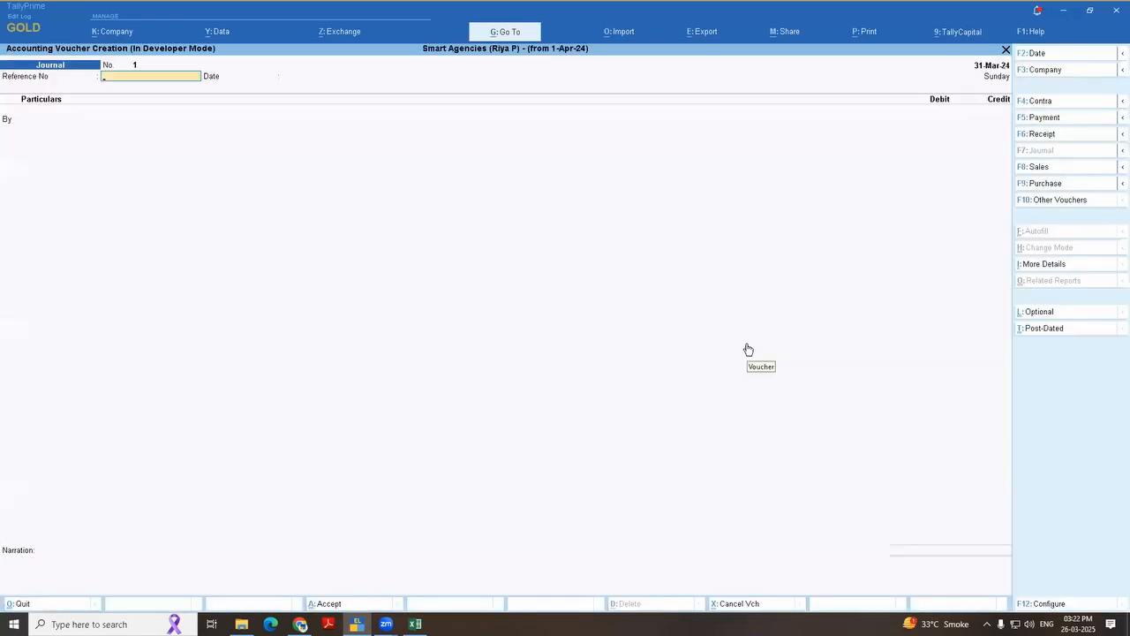
{"action": "key", "text": "Escape"}
Step: Open the Depreciation ledger from Account Books and bring up its 31-Mar-25 journal voucher for alteration
{"action": "key", "text": "d"}
{"action": "type", "text": "a"}
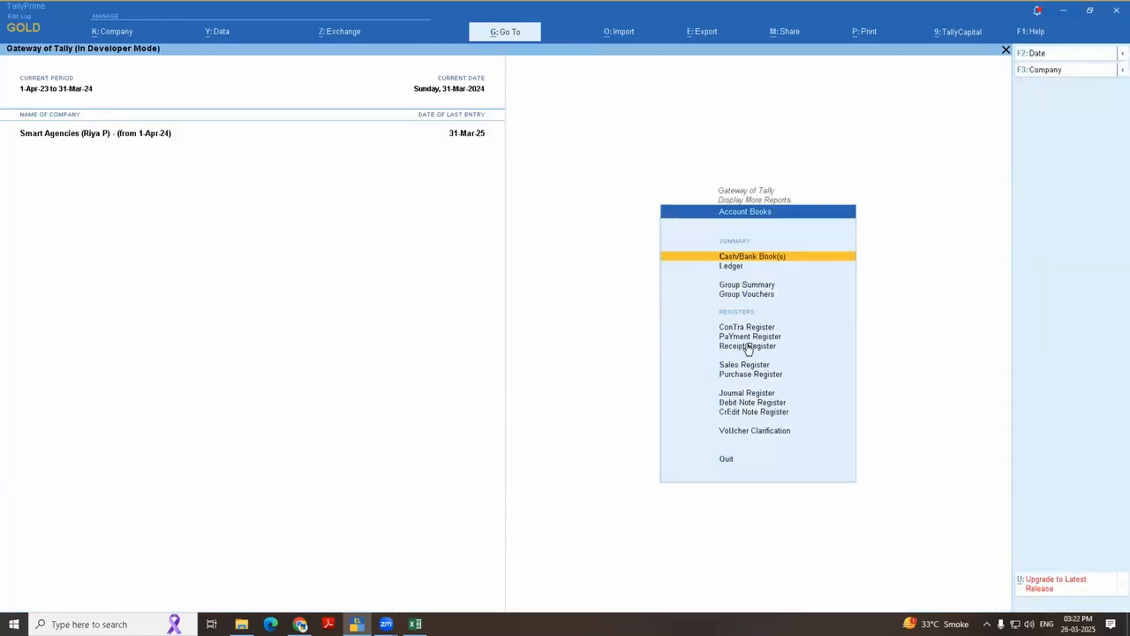
{"action": "type", "text": "l"}
{"action": "type", "text": "depre"}
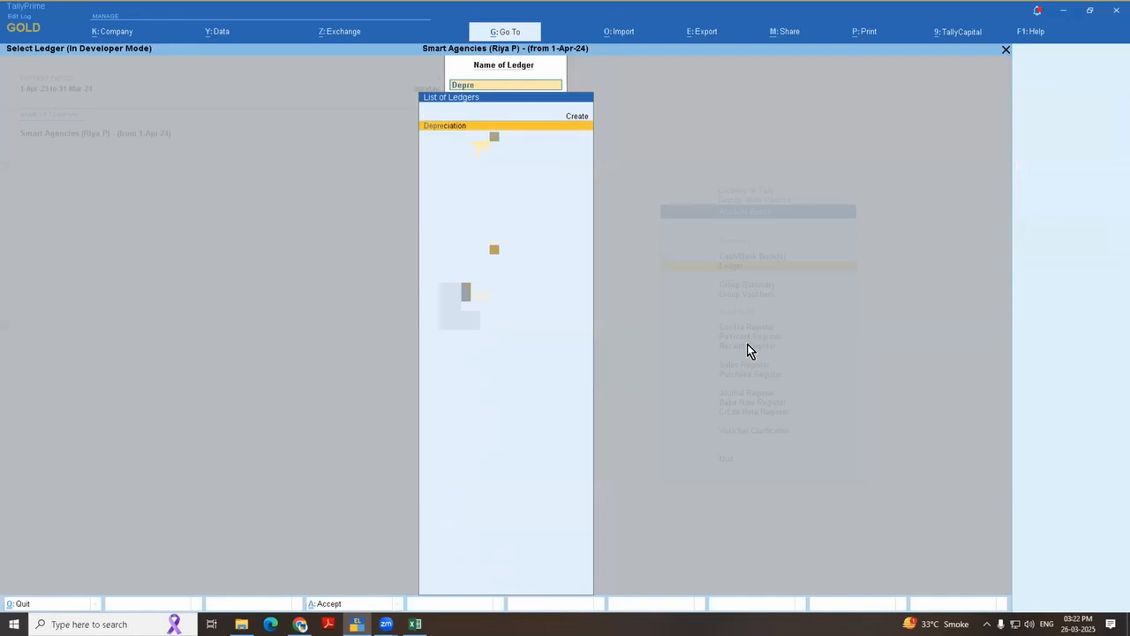
{"action": "key", "text": "Return"}
{"action": "key", "text": "Return"}
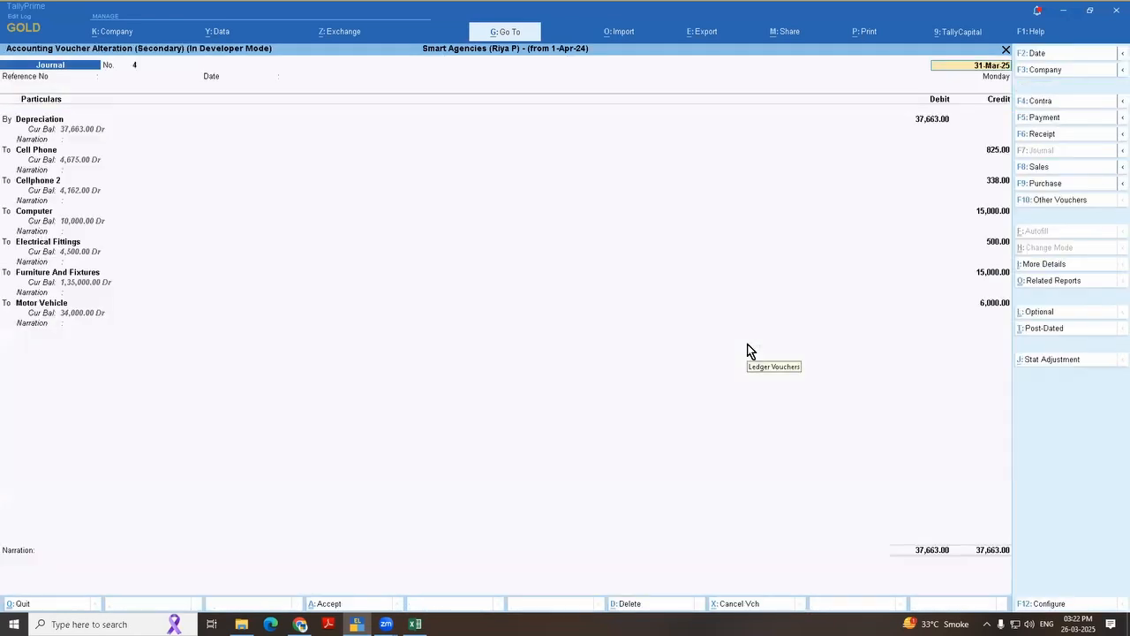
Step: Enter "dep for 2425" as the narration of the Depreciation debit line
{"action": "left_click", "coordinate": [67, 142]}
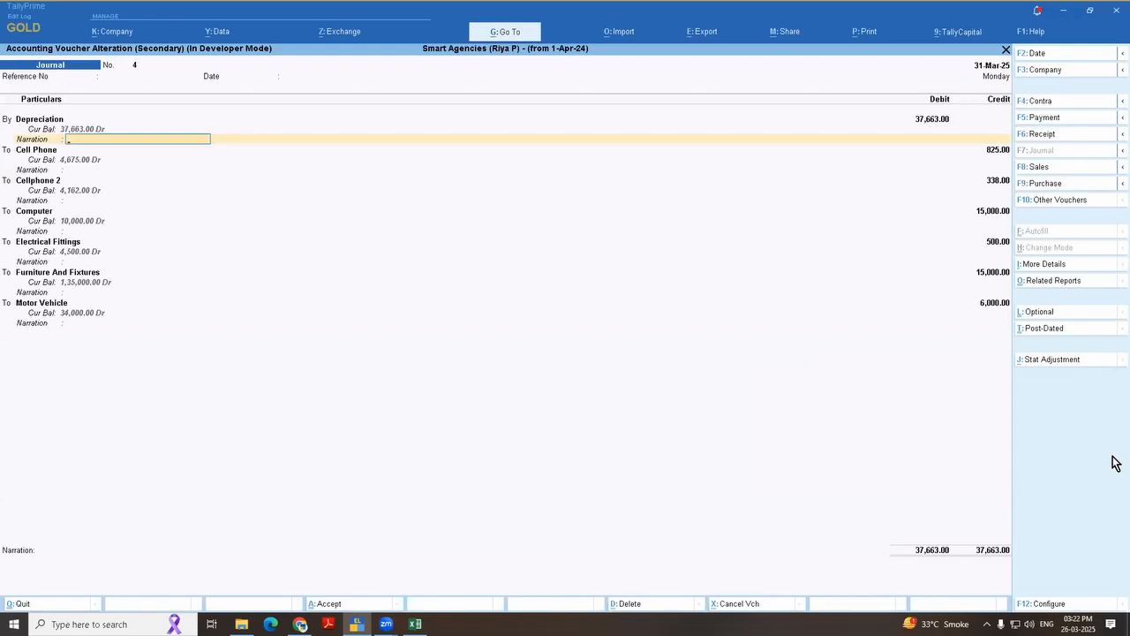
{"action": "type", "text": "dep for 2425"}
Step: Enter the narration "dep @ 20%" for the Cell Phone line and "dep @ 50%" for the Cellphone 2 line
{"action": "left_click", "coordinate": [80, 170]}
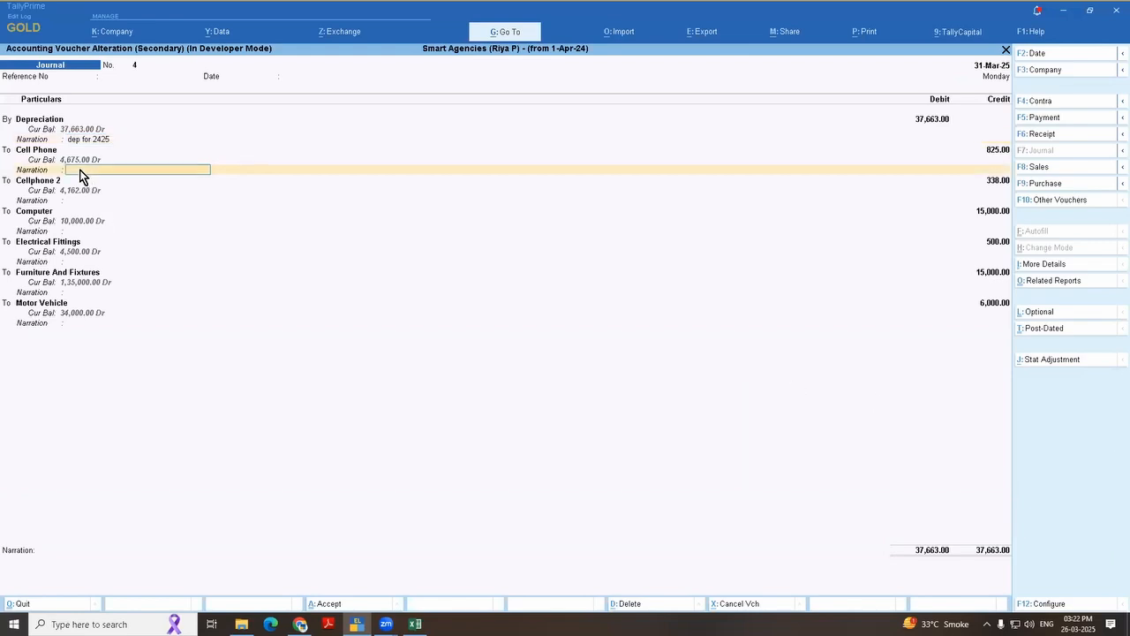
{"action": "type", "text": "dep @ 20%"}
{"action": "left_click", "coordinate": [78, 201]}
{"action": "type", "text": "d"}
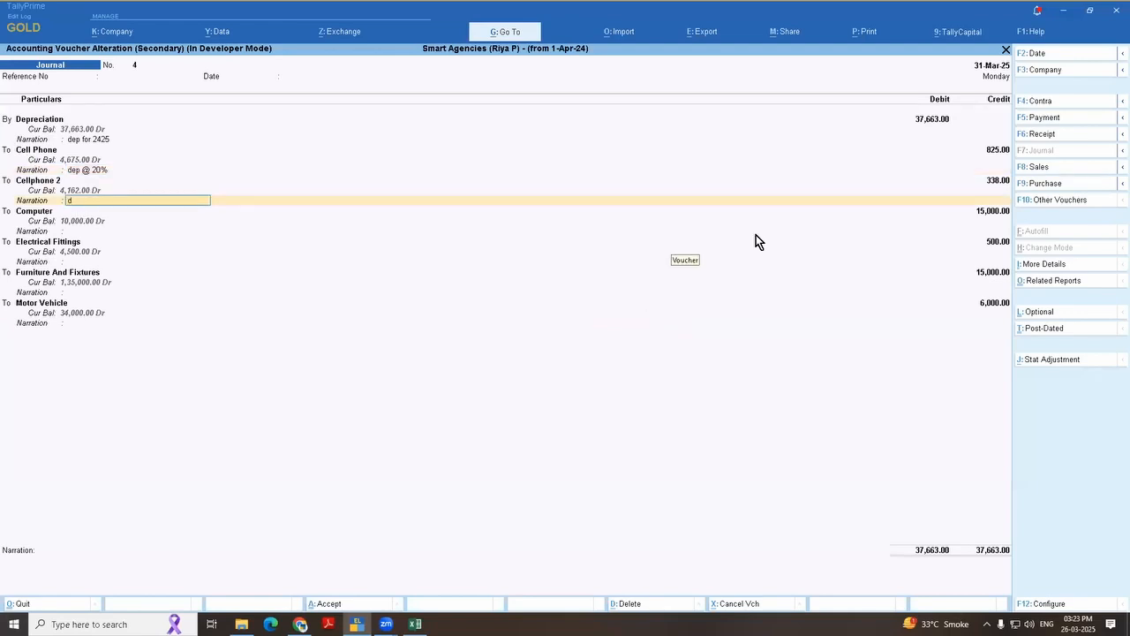
{"action": "type", "text": "ep @ 50%"}
{"action": "key", "text": "Return"}
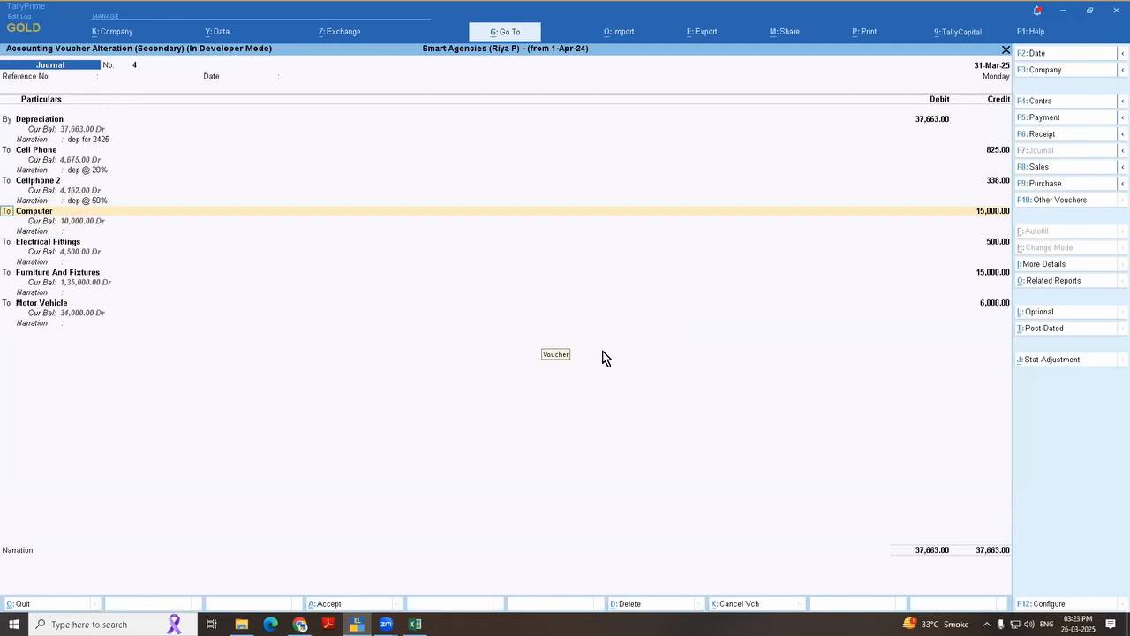
Step: Change the current period's end date to 31-3-25 and save the depreciation journal voucher
{"action": "key", "text": "ctrl+a"}
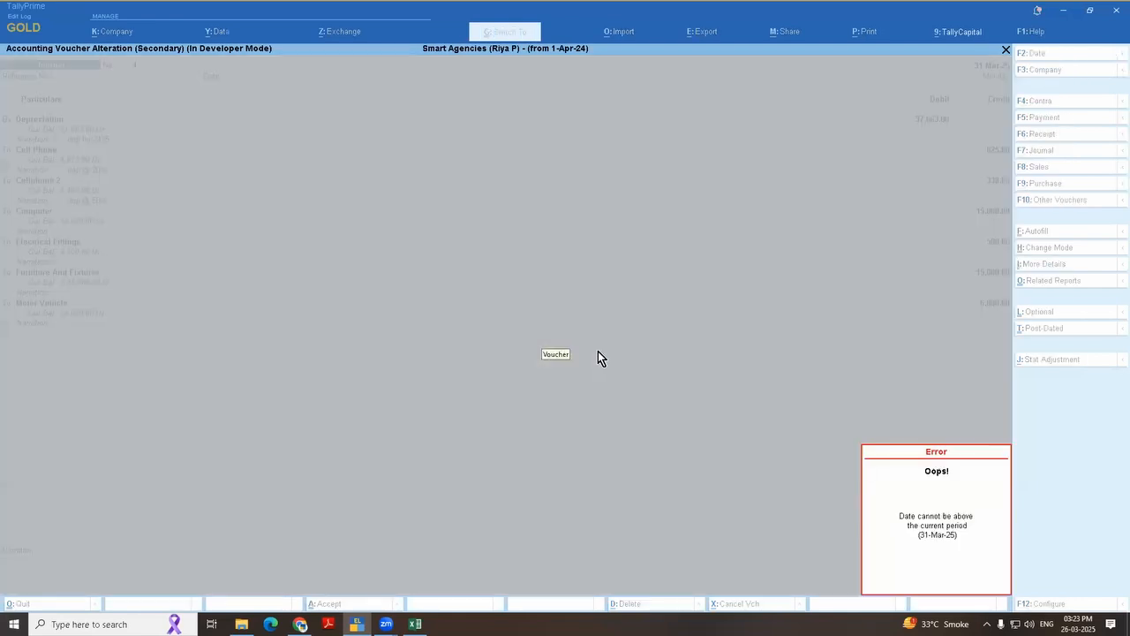
{"action": "key", "text": "Escape"}
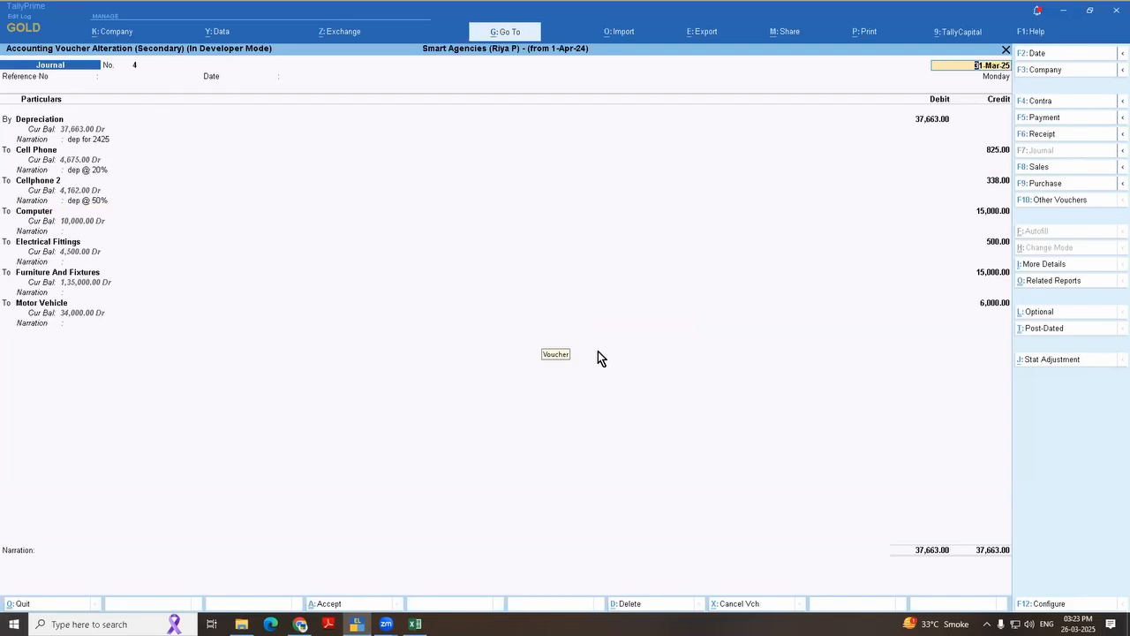
{"action": "key", "text": "alt+F2"}
{"action": "key", "text": "Return"}
{"action": "type", "text": "31-3-25"}
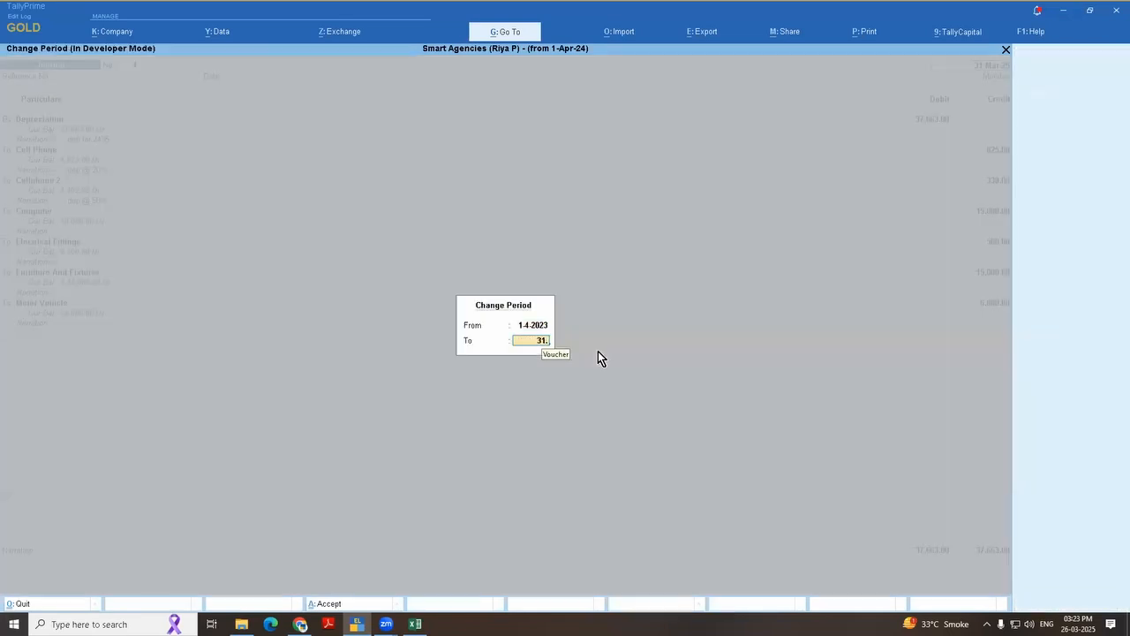
{"action": "key", "text": "Return"}
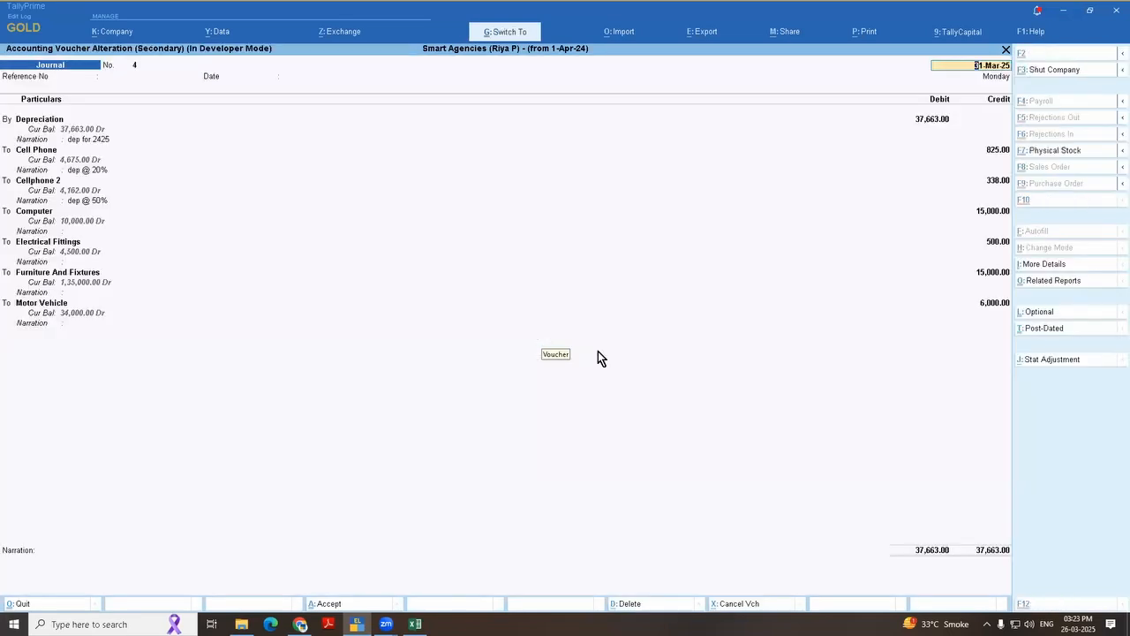
{"action": "key", "text": "ctrl+a"}
Step: Leave the Depreciation ledger report and open the Cell Phone ledger's vouchers from Account Books
{"action": "key", "text": "Escape"}
{"action": "key", "text": "Escape"}
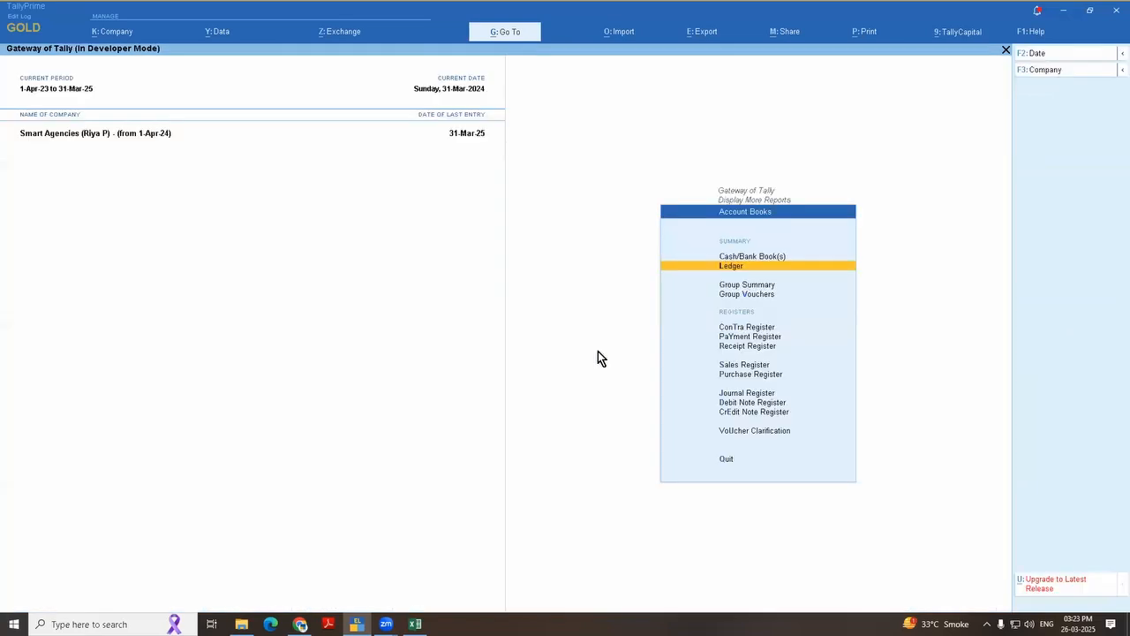
{"action": "key", "text": "Escape"}
{"action": "key", "text": "Escape"}
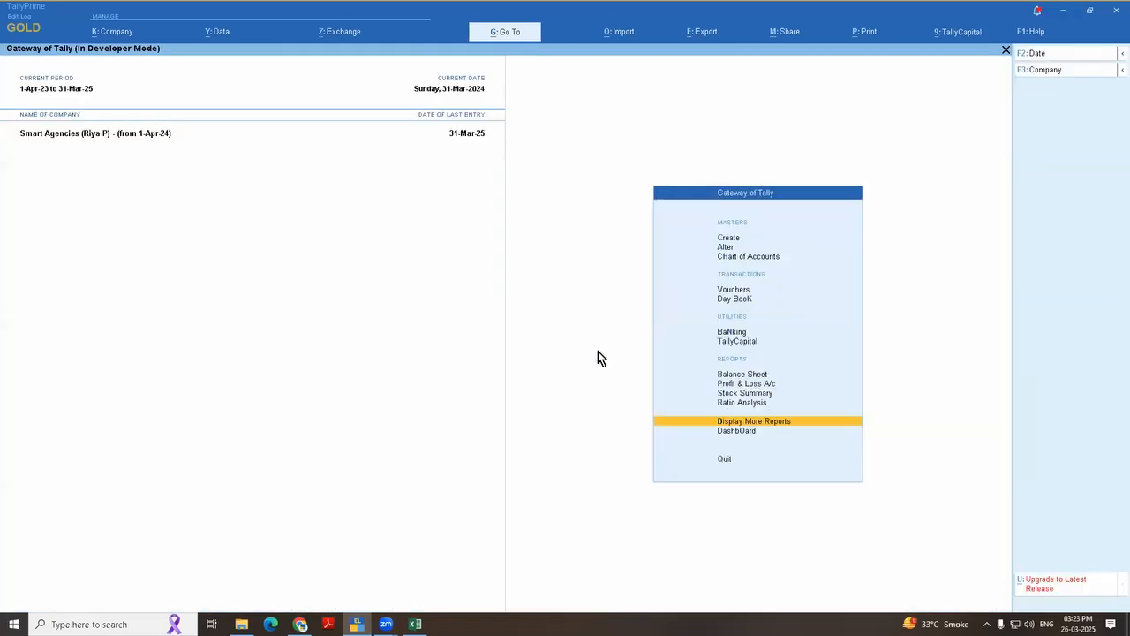
{"action": "key", "text": "Return"}
{"action": "key", "text": "Return"}
{"action": "key", "text": "Return"}
{"action": "type", "text": "c"}
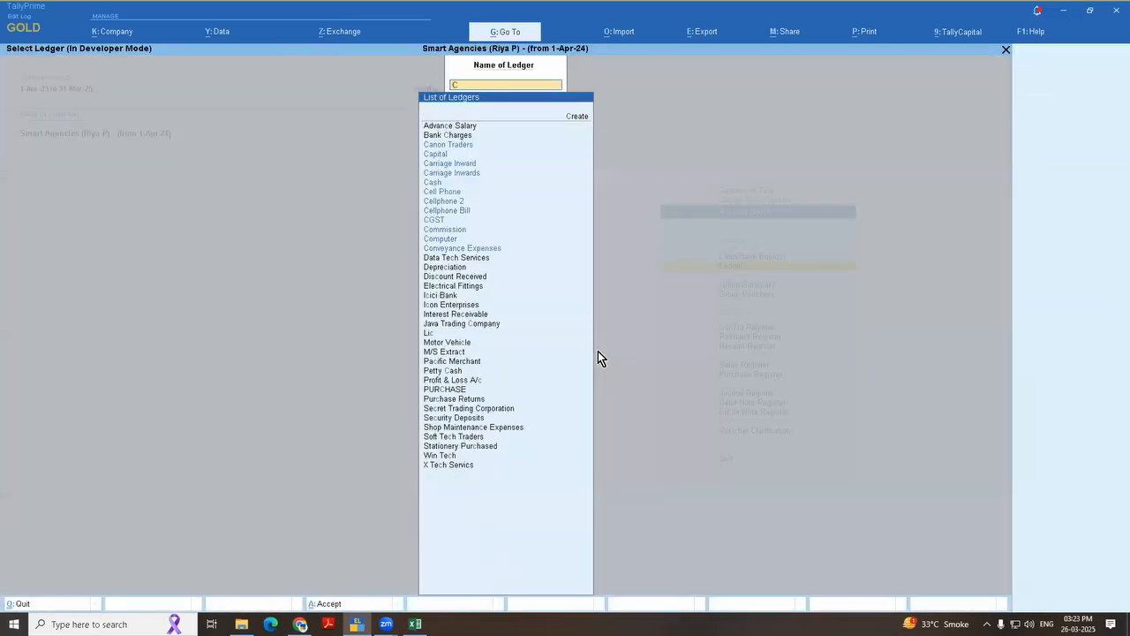
{"action": "type", "text": "ell"}
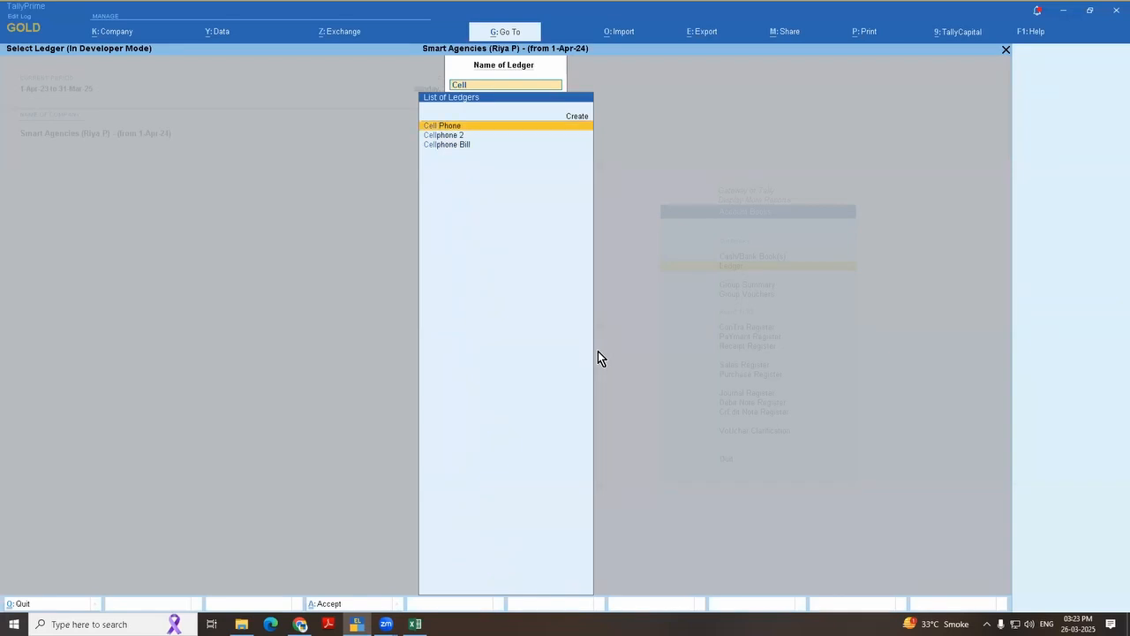
{"action": "key", "text": "Return"}
Step: Open the Cell Phone ledger report's configuration and look through its display options, ending at Show Narrations
{"action": "key", "text": "F12"}
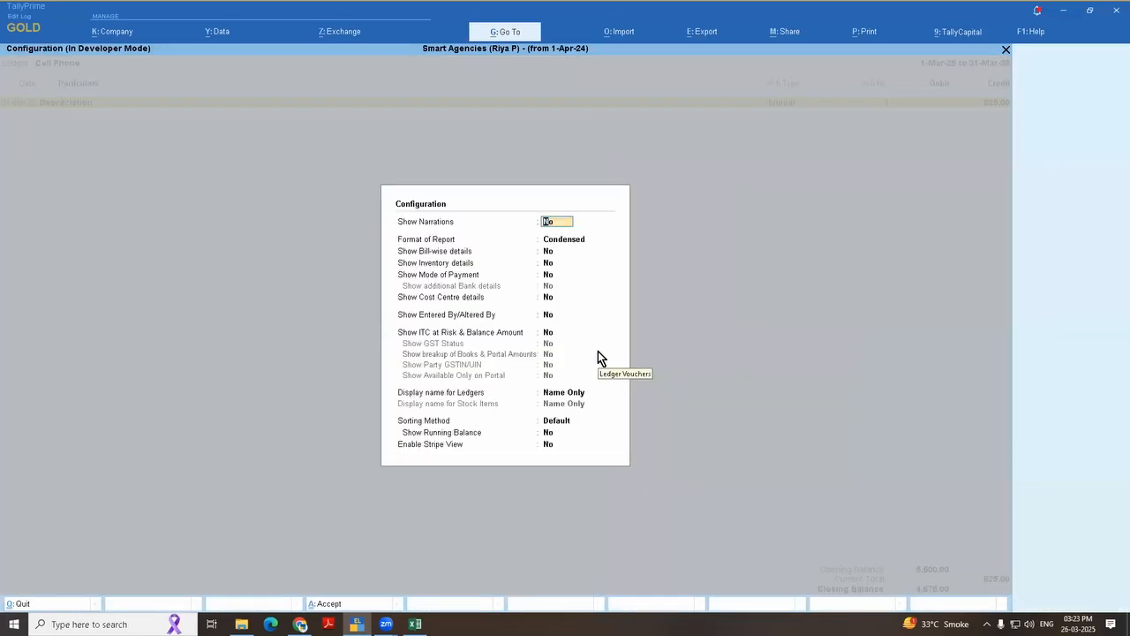
{"action": "key", "text": "Return"}
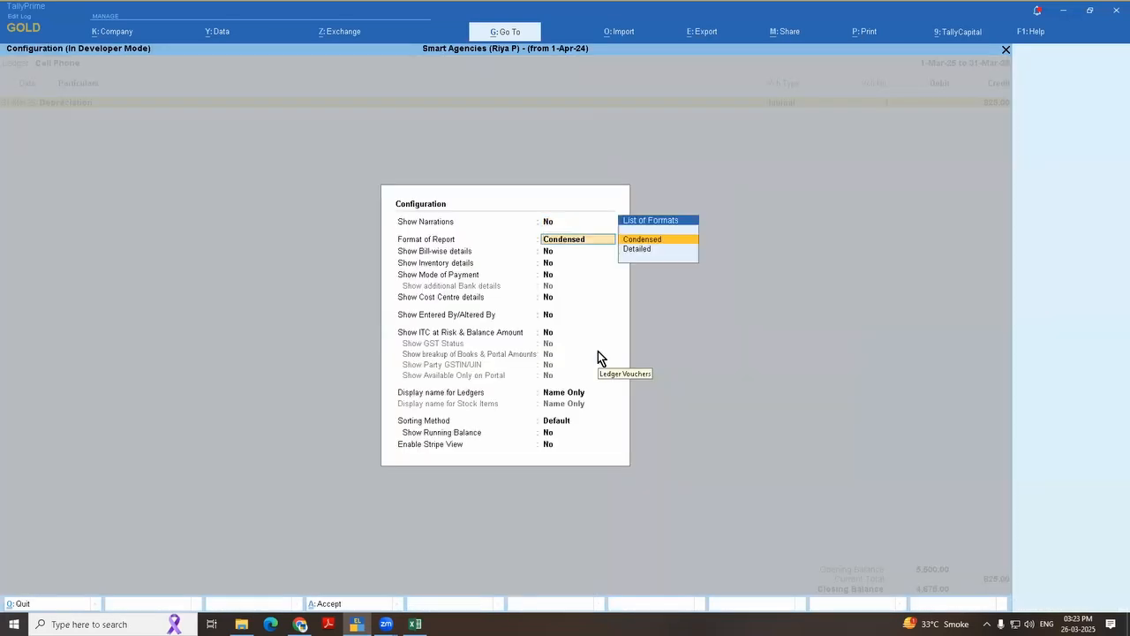
{"action": "key", "text": "Return"}
{"action": "key", "text": "Return"}
{"action": "key", "text": "Return"}
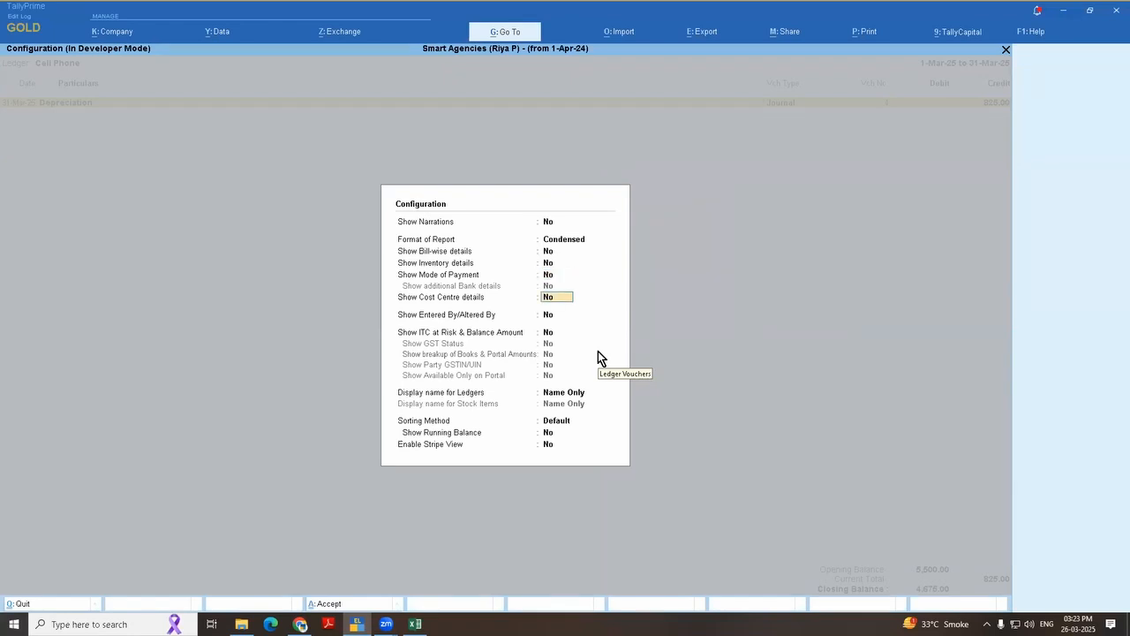
{"action": "key", "text": "Return"}
{"action": "key", "text": "Return"}
{"action": "key", "text": "Return"}
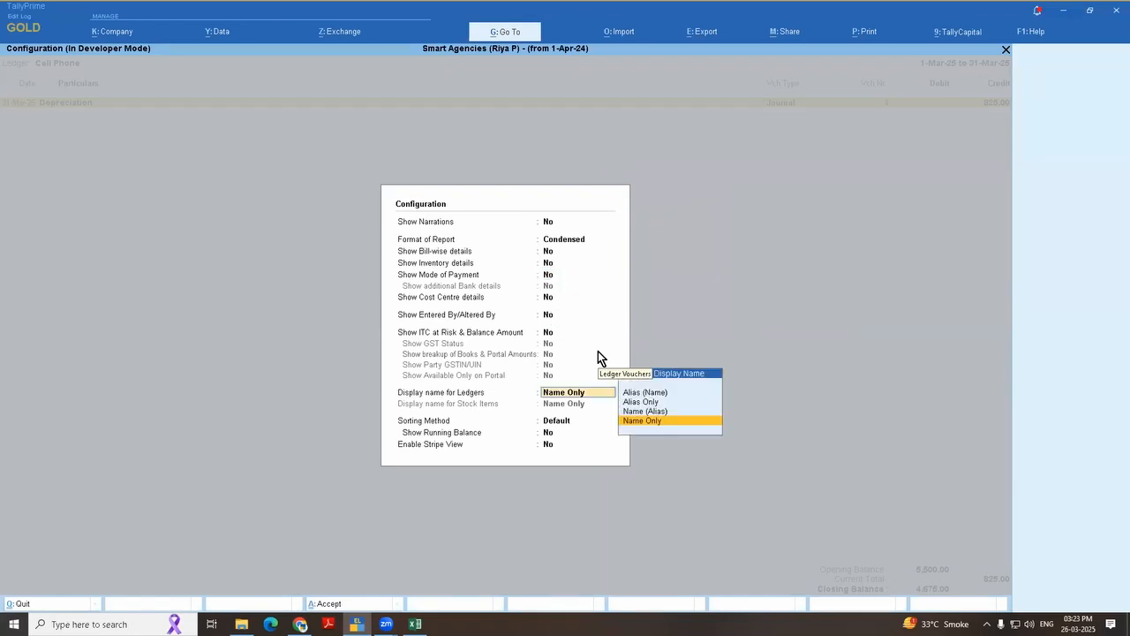
{"action": "key", "text": "Return"}
{"action": "key", "text": "BackSpace"}
{"action": "key", "text": "BackSpace"}
{"action": "key", "text": "BackSpace"}
{"action": "key", "text": "BackSpace"}
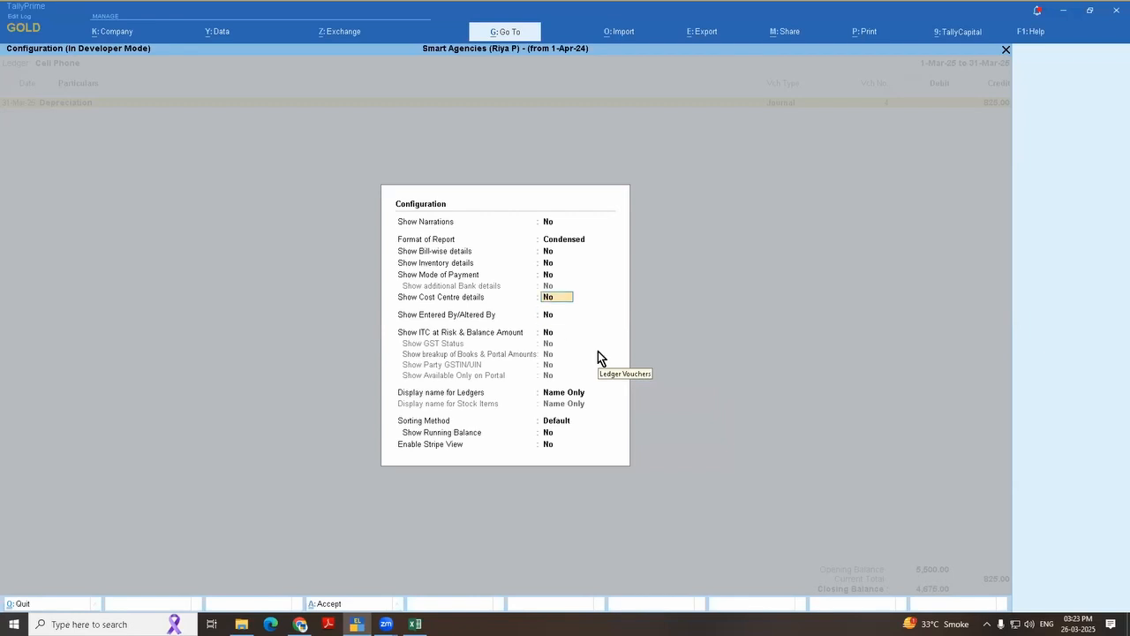
{"action": "key", "text": "BackSpace"}
{"action": "key", "text": "BackSpace"}
{"action": "key", "text": "BackSpace"}
{"action": "key", "text": "BackSpace"}
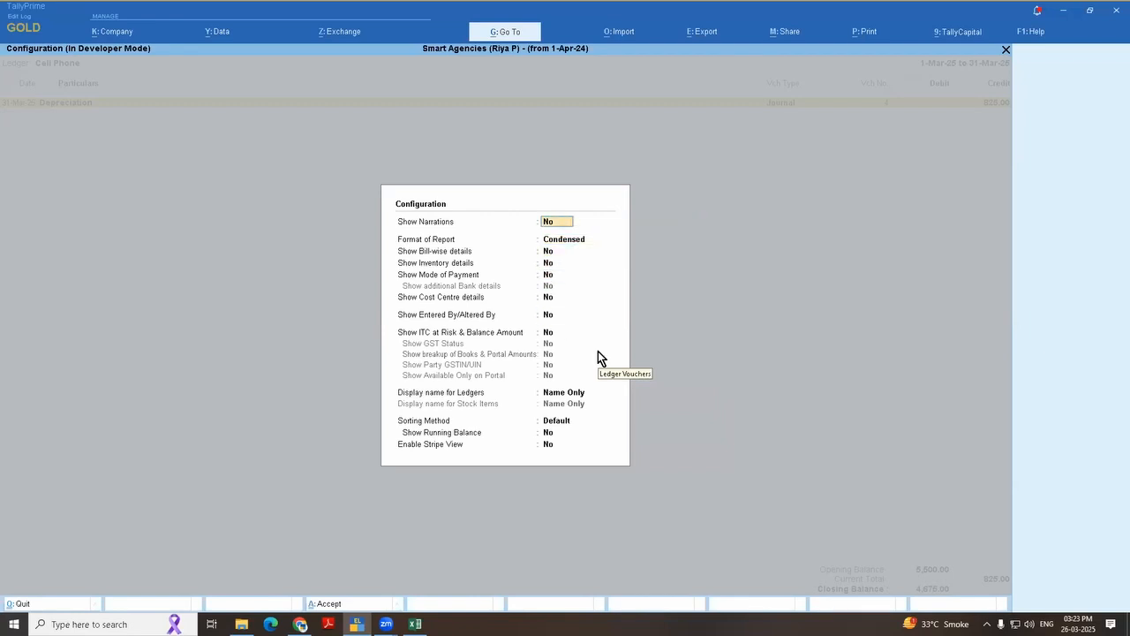
Step: Set Show Narrations to Yes, apply the configuration and check the narration under the Cell Phone ledger's Depreciation entry
{"action": "type", "text": "y"}
{"action": "key", "text": "Return"}
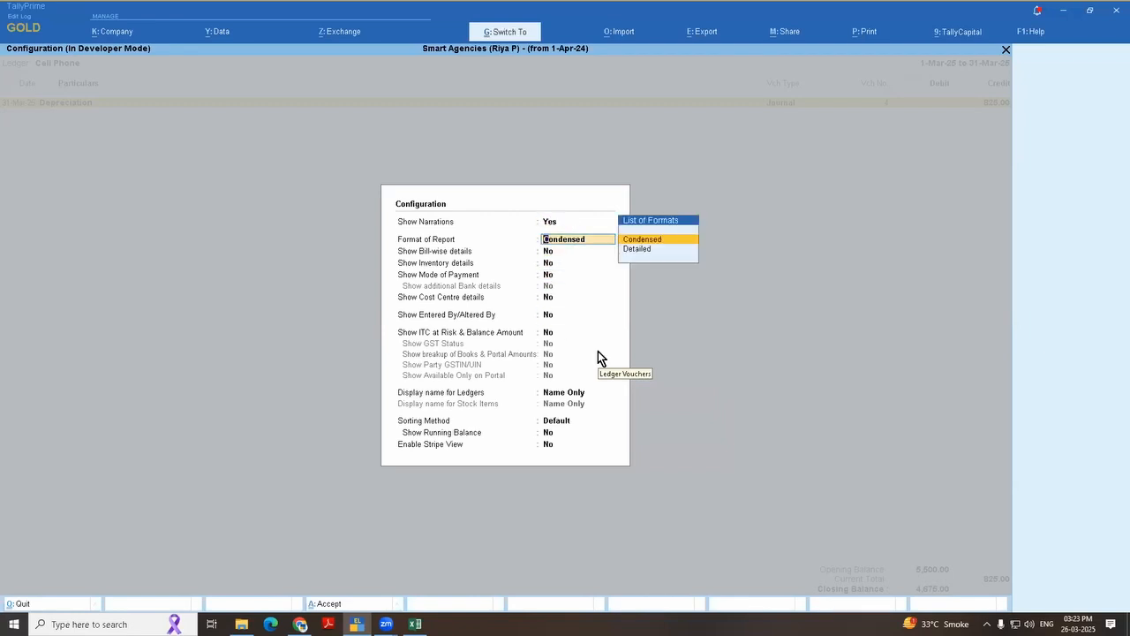
{"action": "key", "text": "ctrl+a"}
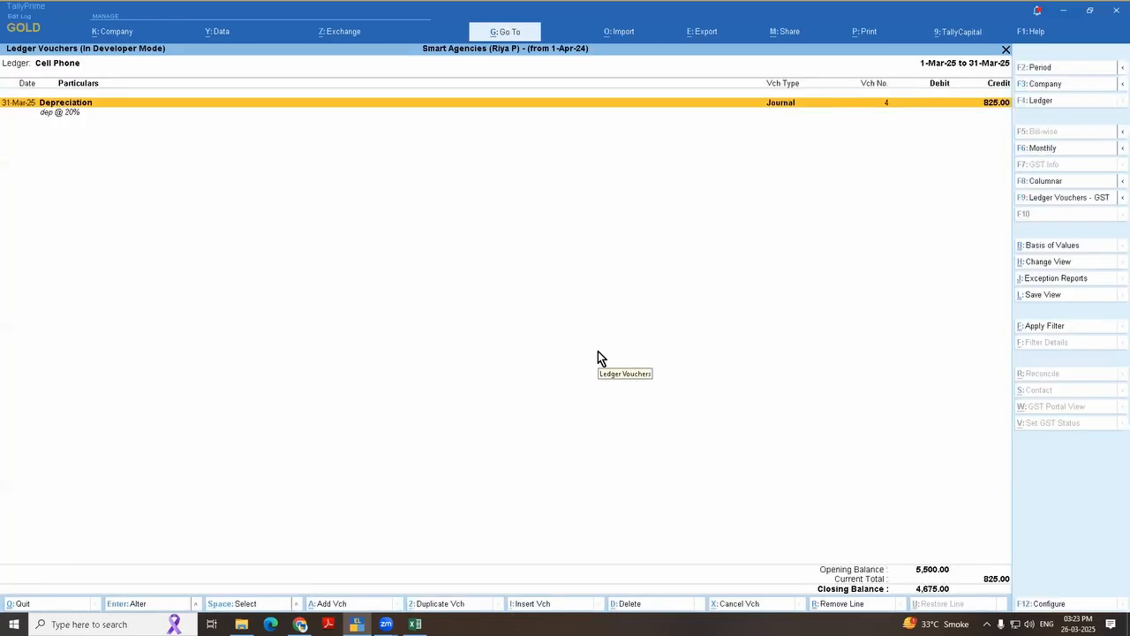
{"action": "left_click", "coordinate": [48, 113]}
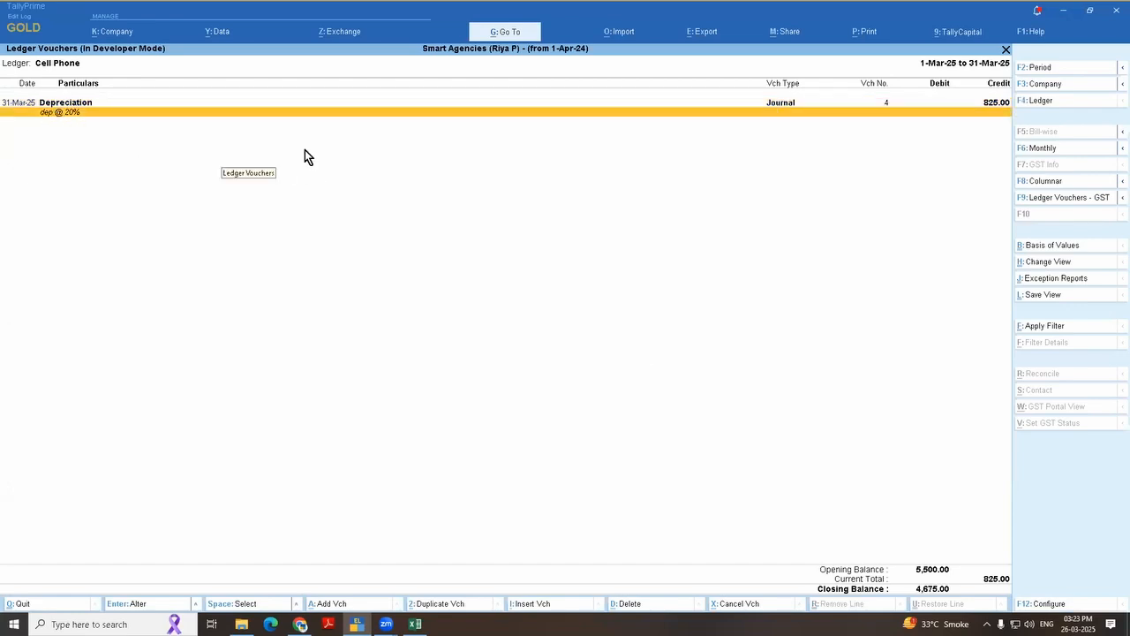
{"action": "key", "text": "Up"}
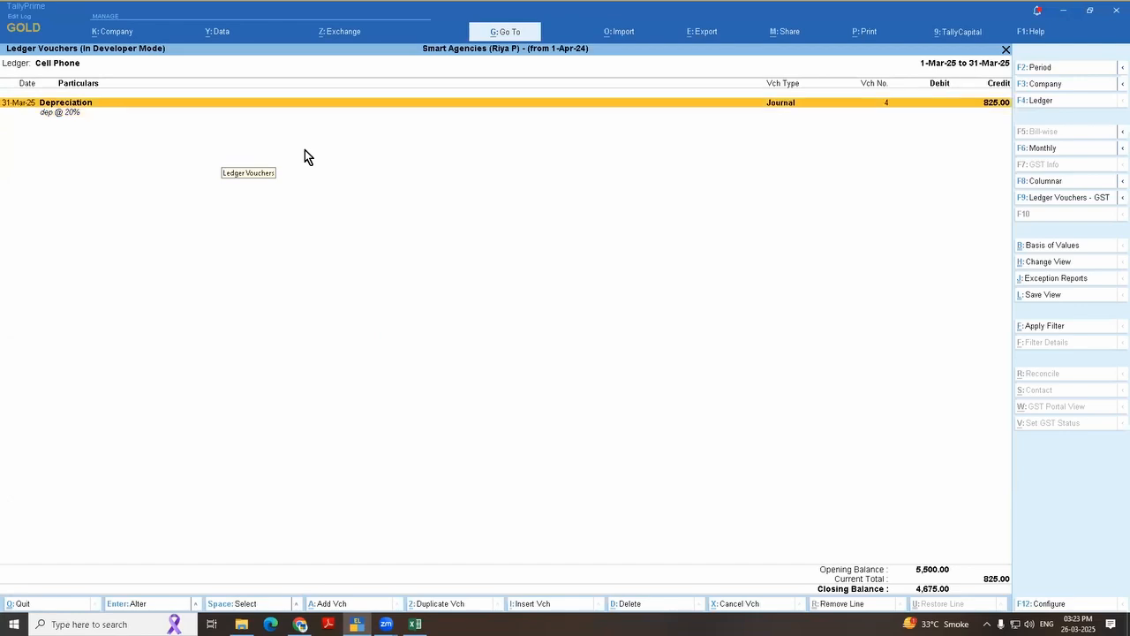
Step: Open the Cell Phone ledger's depreciation journal, check its ledger-wise narrations and return to the ledger report
{"action": "key", "text": "Return"}
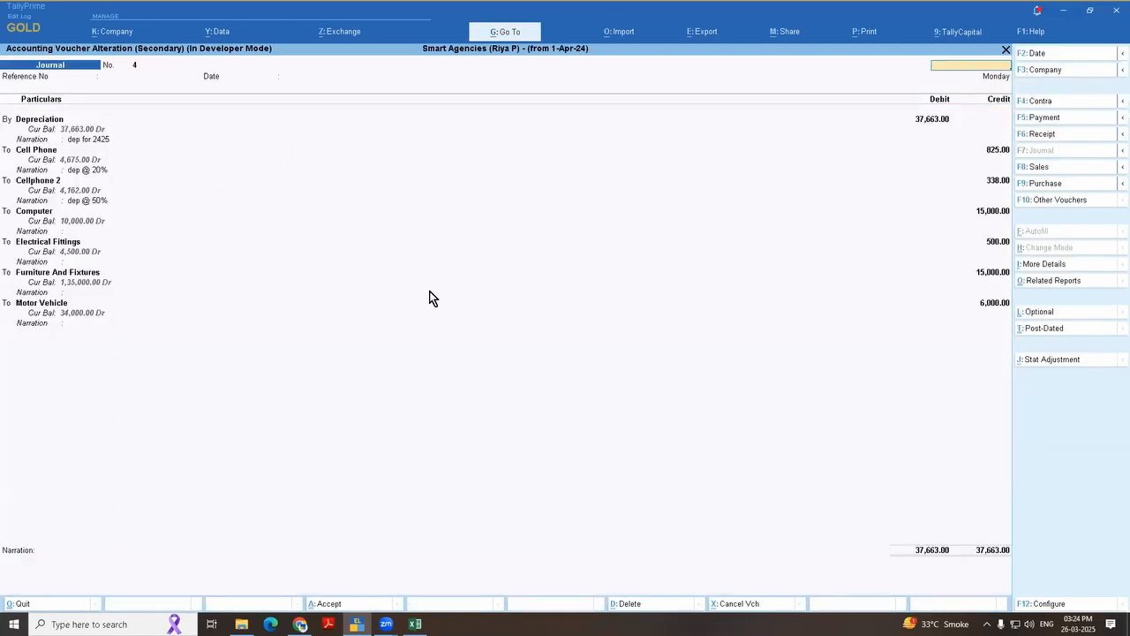
{"action": "key", "text": "Escape"}
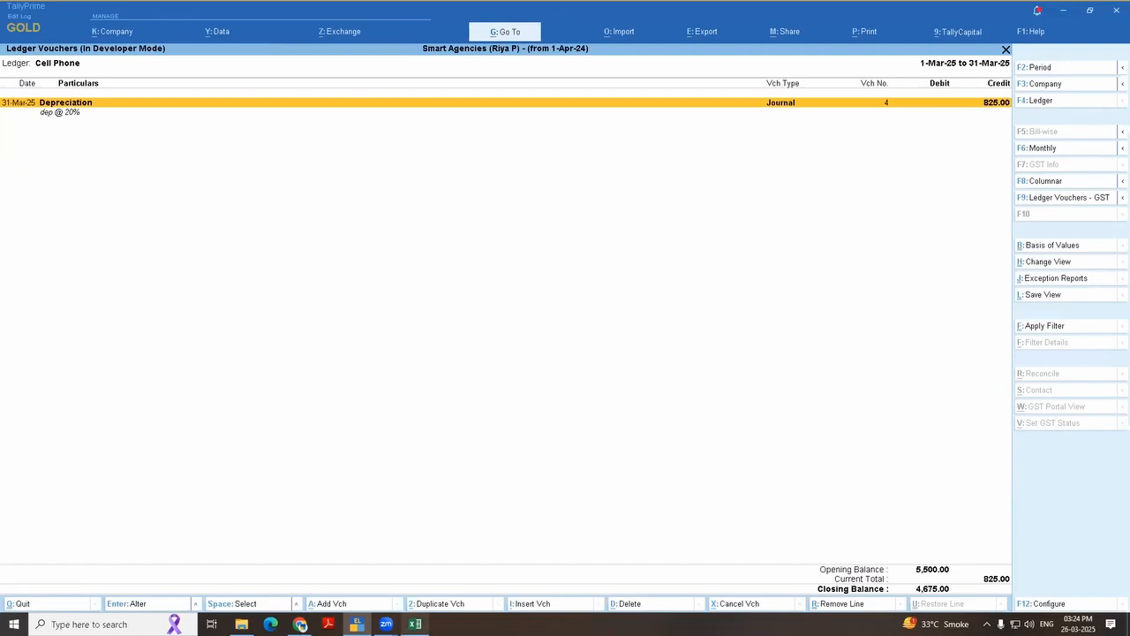
Step: Switch to the Excel topic list and highlight the Indexing for group / ledgers topic with its sub-items, cells B15:E17
{"action": "left_click", "coordinate": [415, 623]}
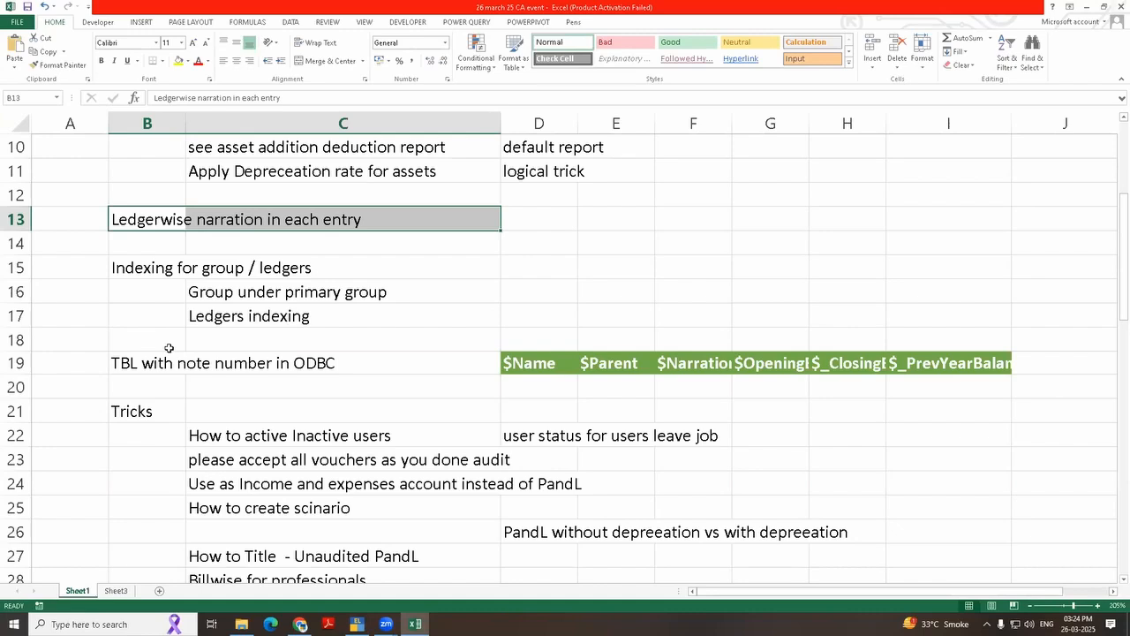
{"action": "left_click", "coordinate": [192, 362]}
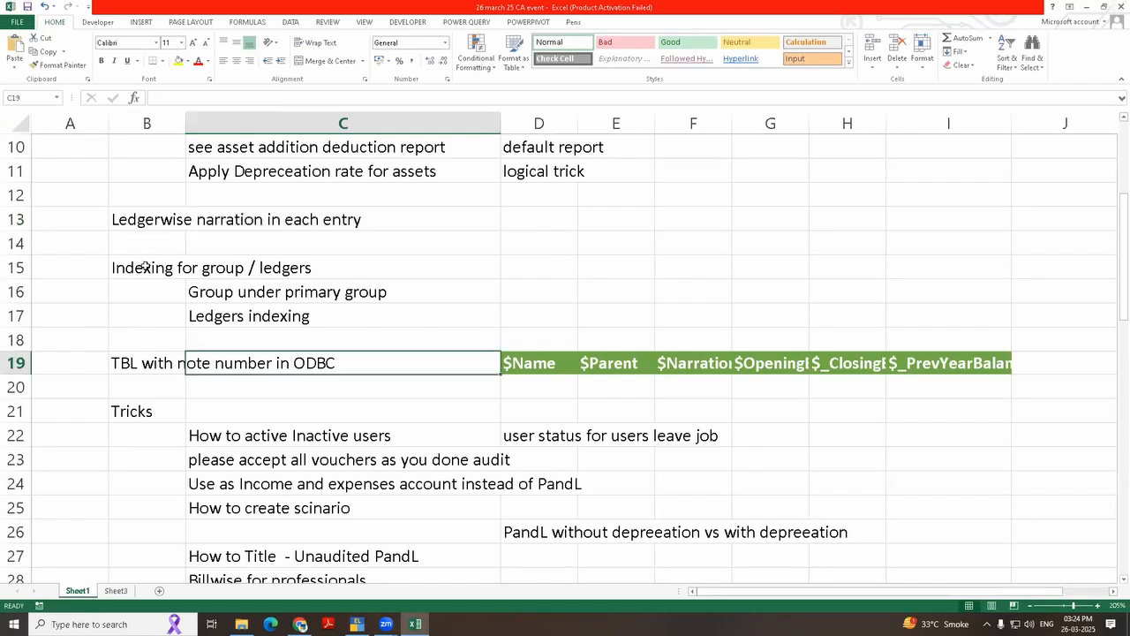
{"action": "left_click", "coordinate": [144, 266]}
{"action": "left_click_drag", "start_coordinate": [440, 320], "coordinate": [442, 320]}
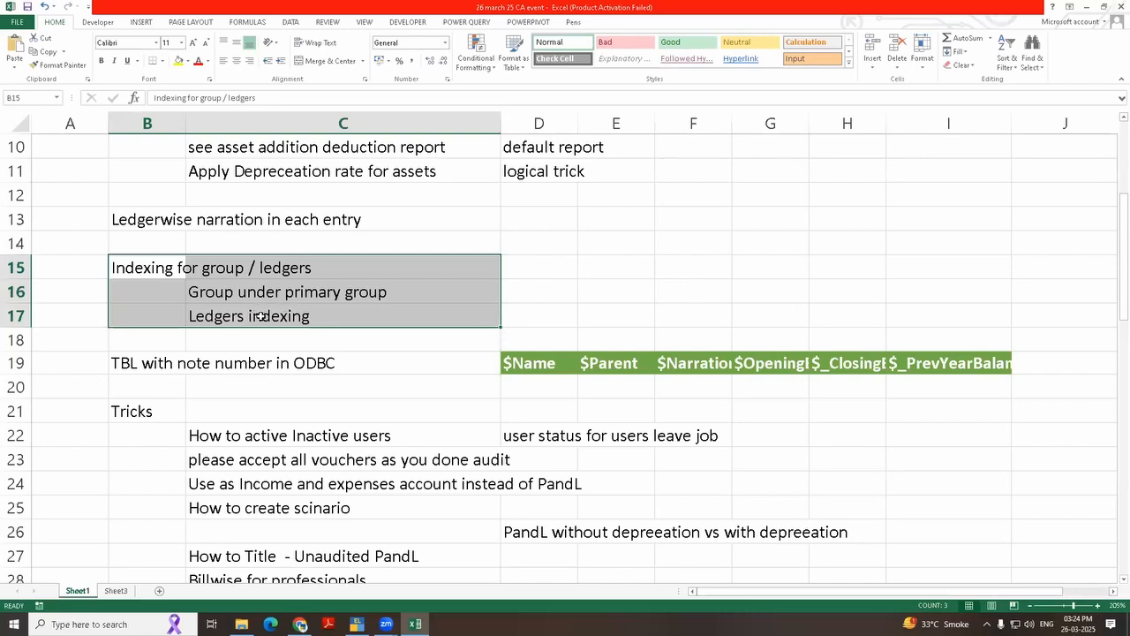
{"action": "left_click", "coordinate": [159, 309]}
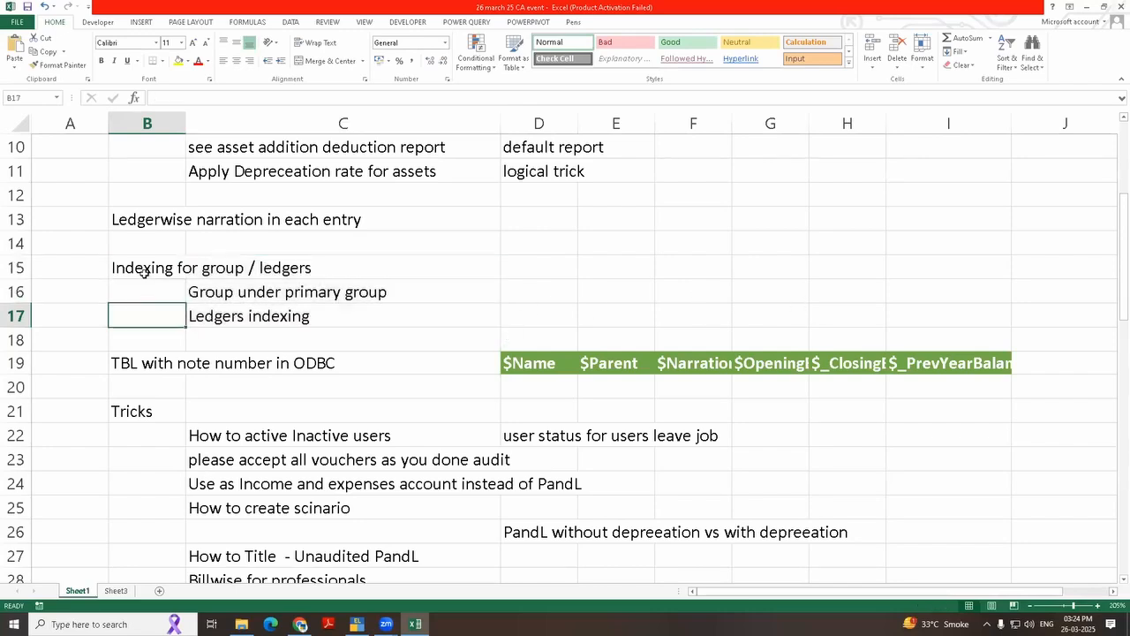
{"action": "left_click_drag", "start_coordinate": [143, 272], "coordinate": [592, 309]}
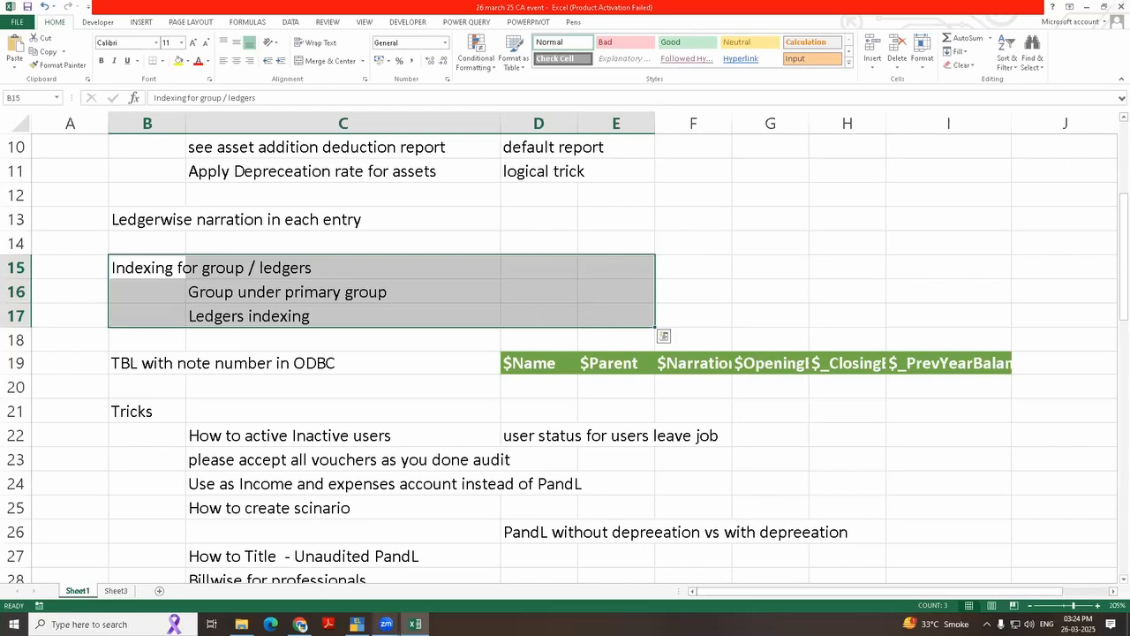
Step: Switch back to TallyPrime, leave the ledger reports and open the Profit & Loss A/c in detailed form
{"action": "left_click", "coordinate": [358, 625]}
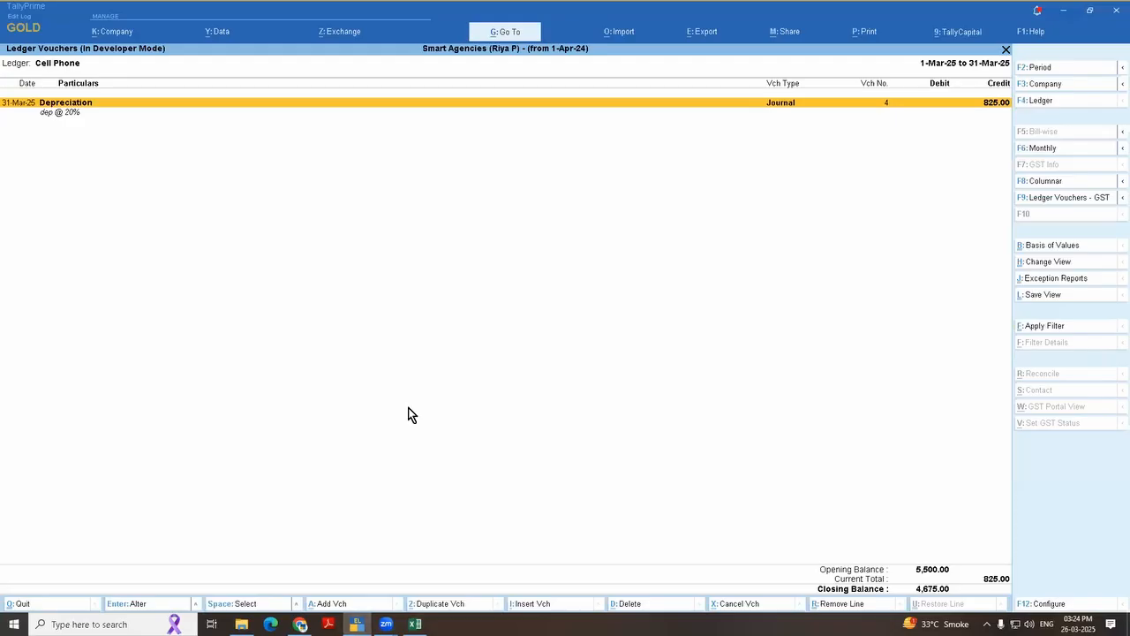
{"action": "key", "text": "Escape"}
{"action": "key", "text": "Escape"}
{"action": "key", "text": "Escape"}
{"action": "key", "text": "Escape"}
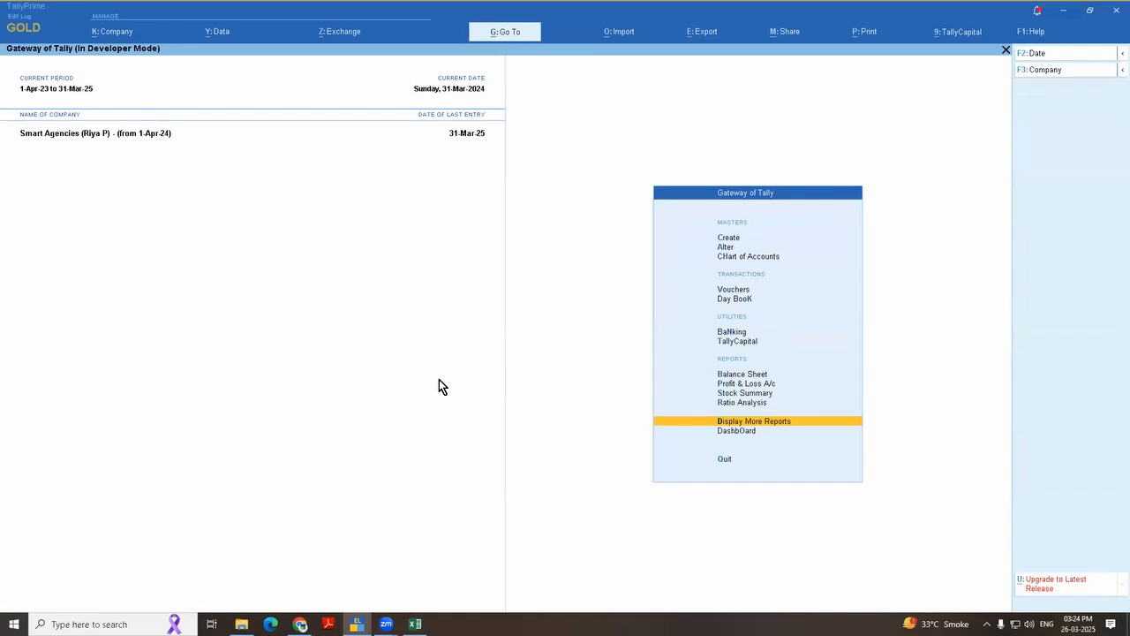
{"action": "key", "text": "p"}
{"action": "key", "text": "alt+F5"}
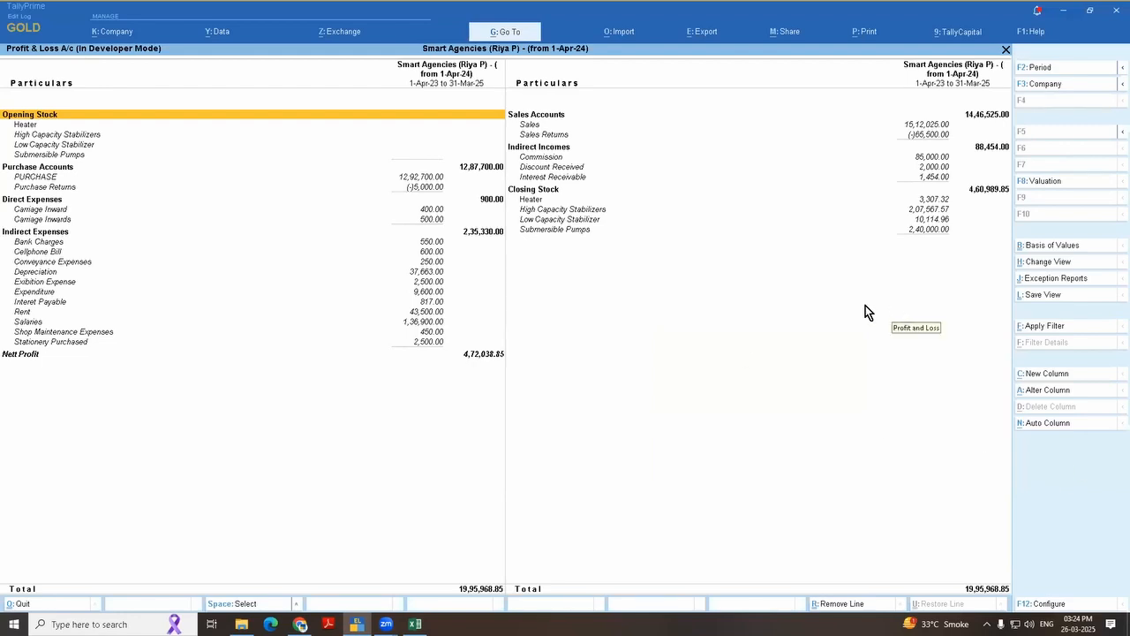
Step: Point out the Indirect and Direct Expenses groups and set Show Gross Profit to Yes in the Profit & Loss configuration
{"action": "left_click", "coordinate": [23, 234]}
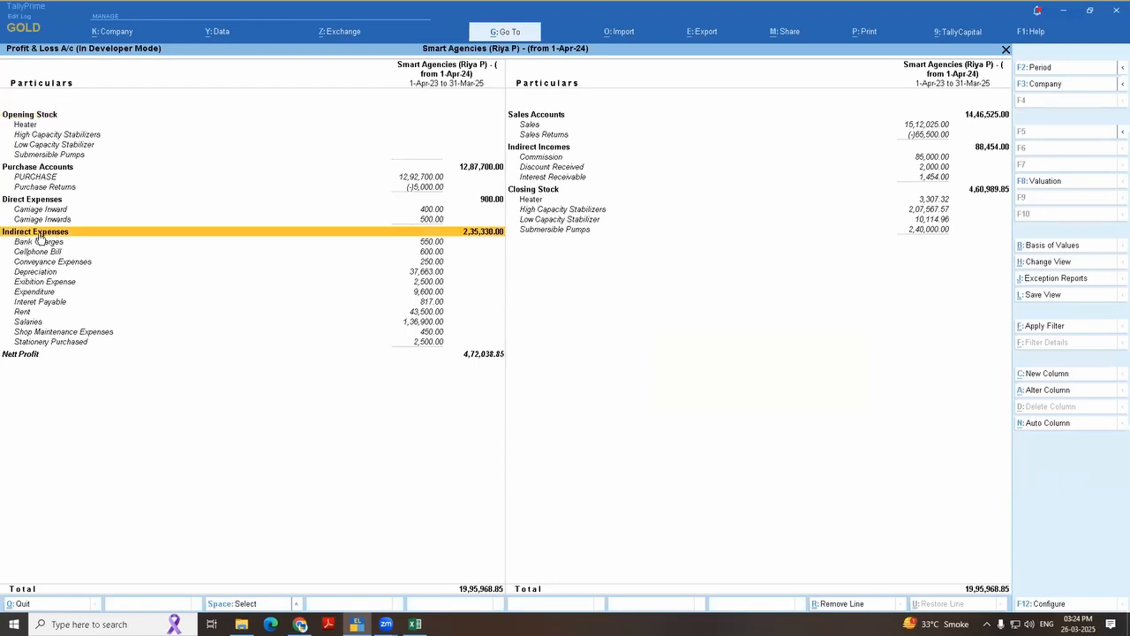
{"action": "left_click", "coordinate": [55, 202]}
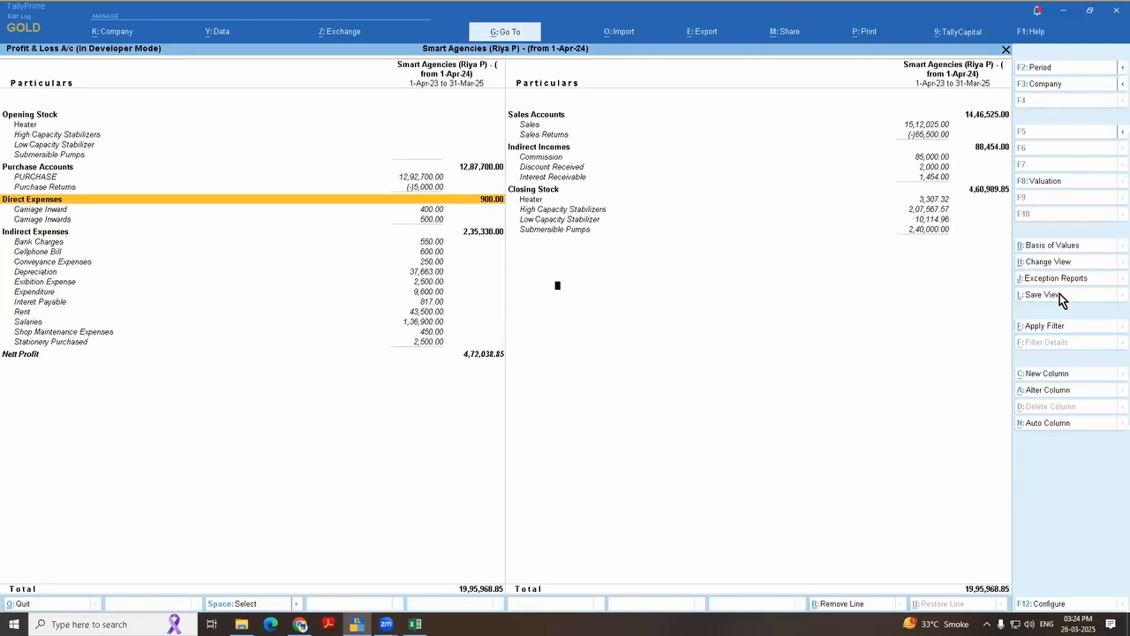
{"action": "key", "text": "F12"}
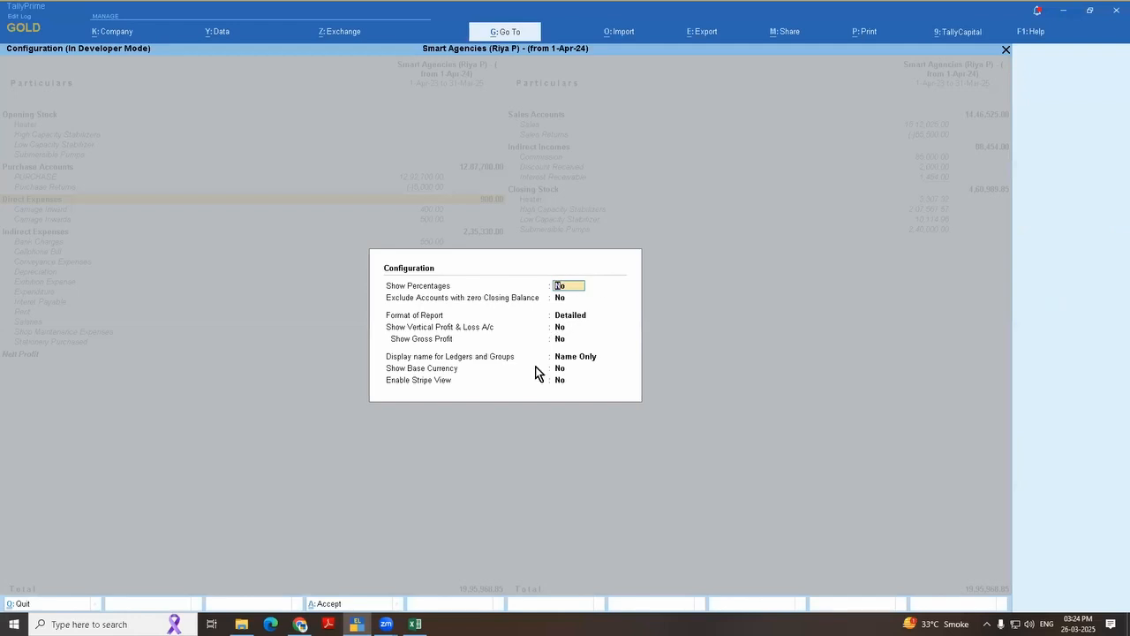
{"action": "left_click", "coordinate": [566, 339]}
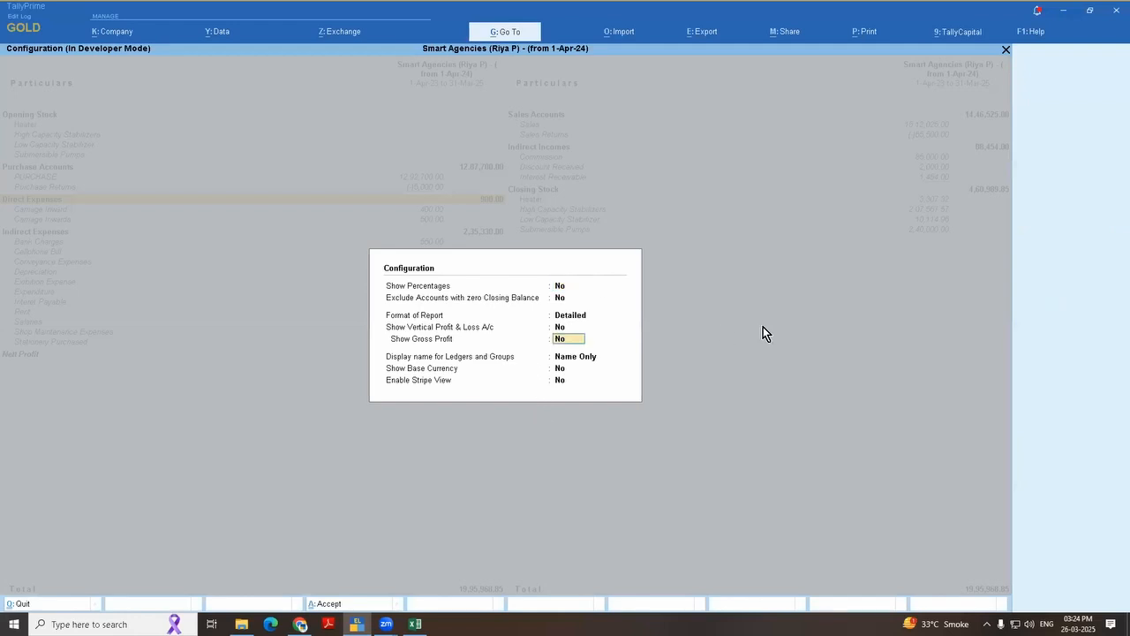
{"action": "type", "text": "y"}
{"action": "key", "text": "ctrl+a"}
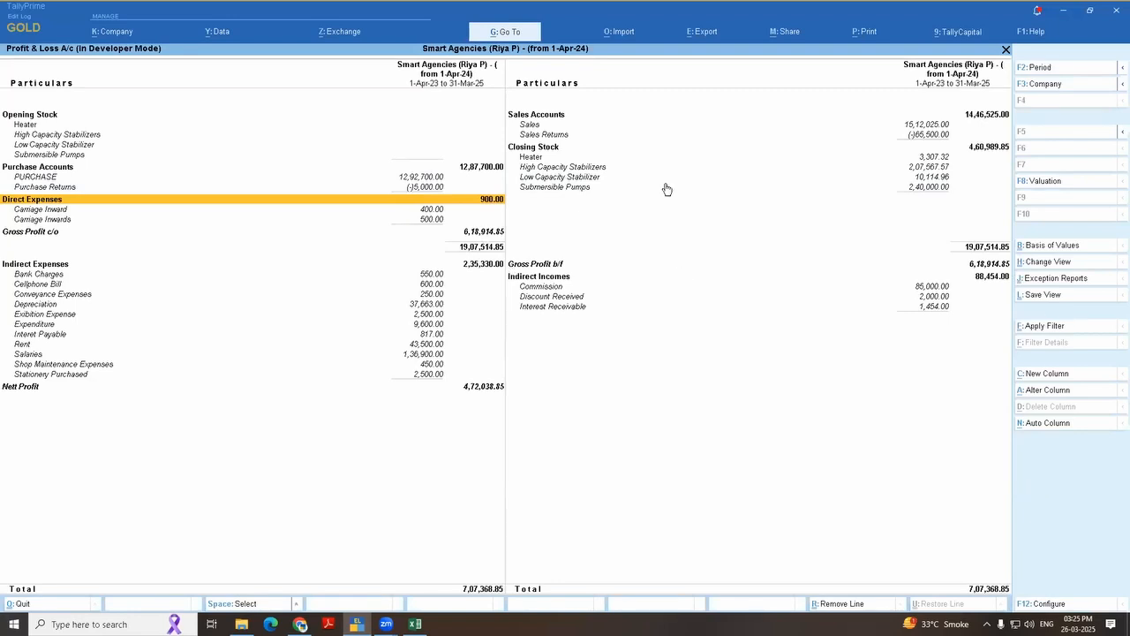
Step: Set Show Gross Profit back to No in the Profit & Loss configuration and apply it
{"action": "key", "text": "F12"}
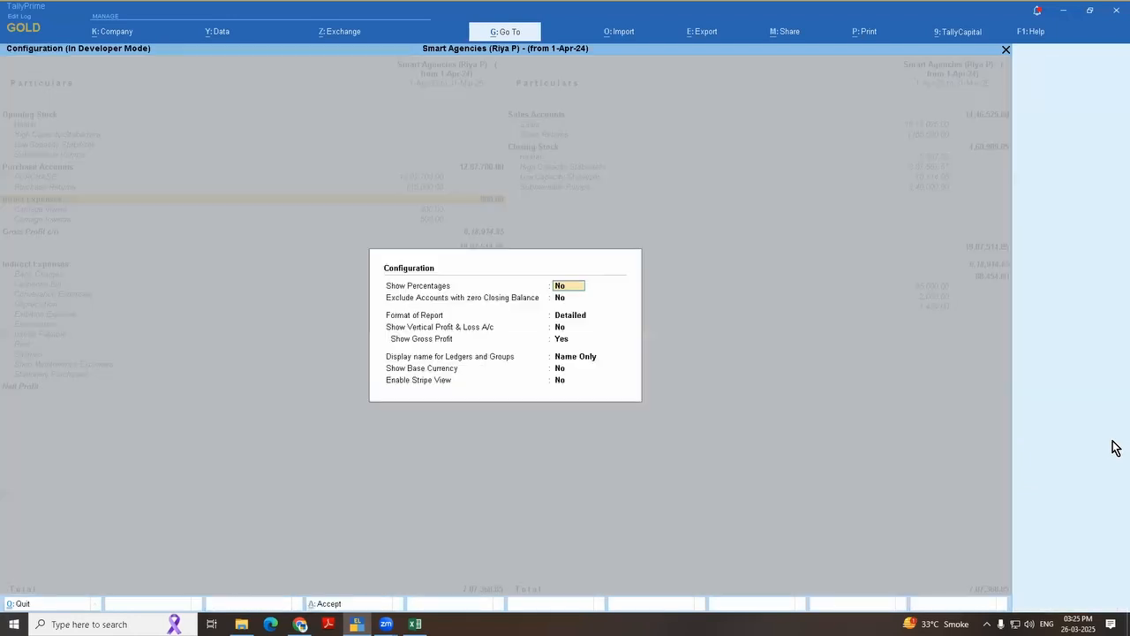
{"action": "key", "text": "Return"}
{"action": "key", "text": "Return"}
{"action": "key", "text": "Return"}
{"action": "key", "text": "Return"}
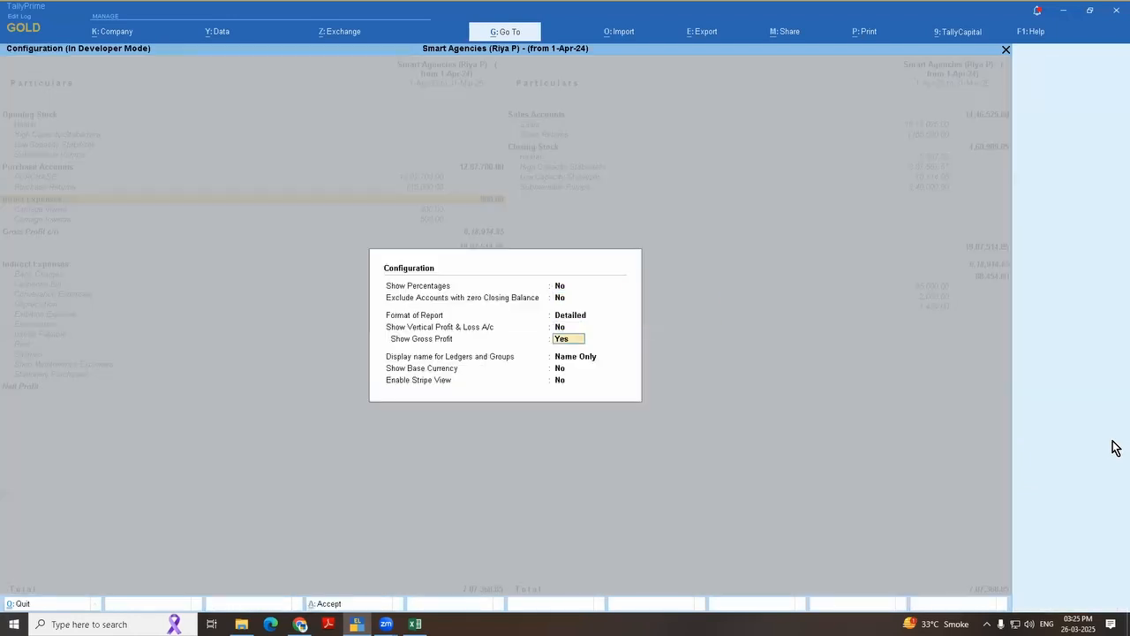
{"action": "key", "text": "n"}
{"action": "key", "text": "ctrl+a"}
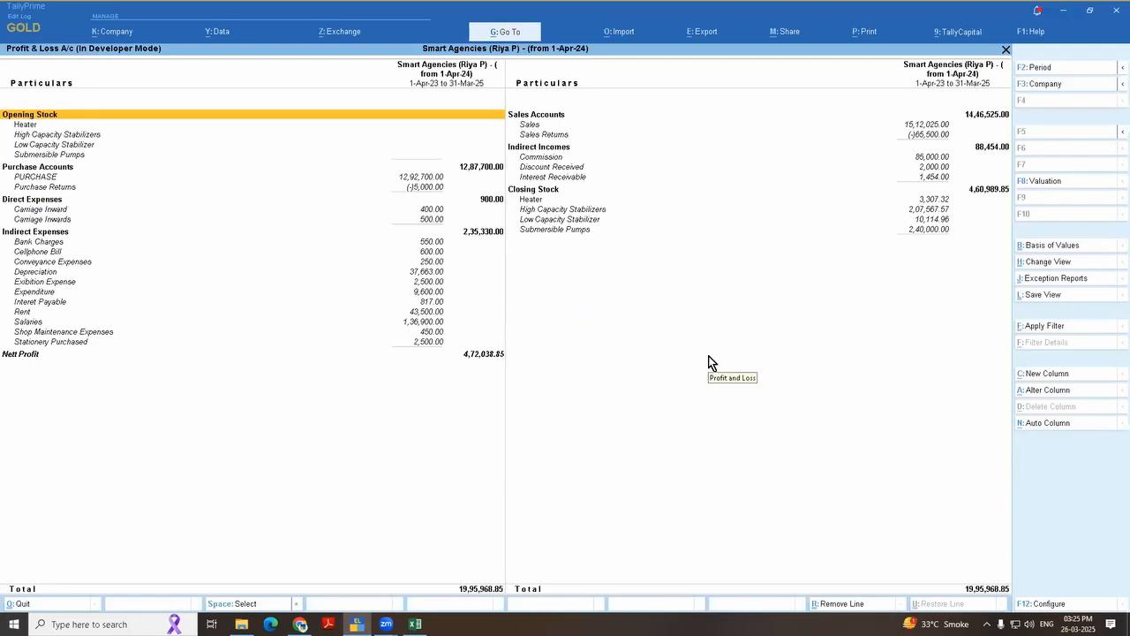
Step: Examine the order of the Direct and Indirect Expenses groups and the ledgers under Indirect Expenses, ending on Rent
{"action": "key", "text": "Down"}
{"action": "key", "text": "Down"}
{"action": "key", "text": "Down"}
{"action": "key", "text": "Down"}
{"action": "key", "text": "Down"}
{"action": "key", "text": "Down"}
{"action": "key", "text": "Down"}
{"action": "key", "text": "Down"}
{"action": "key", "text": "Down"}
{"action": "key", "text": "Down"}
{"action": "key", "text": "Down"}
{"action": "key", "text": "Down"}
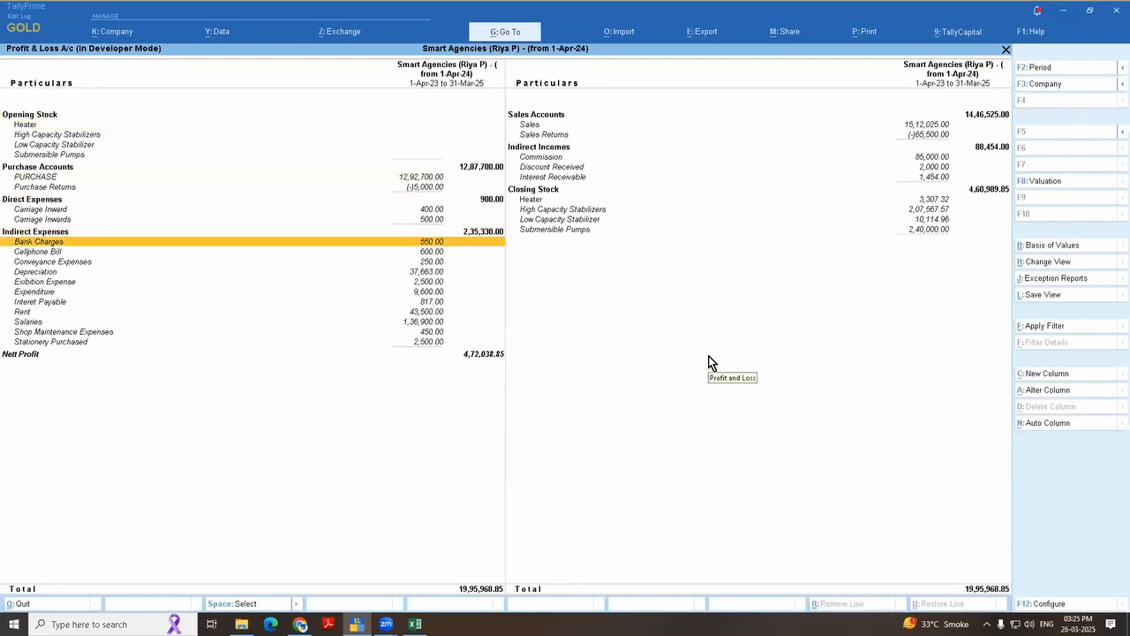
{"action": "key", "text": "Up"}
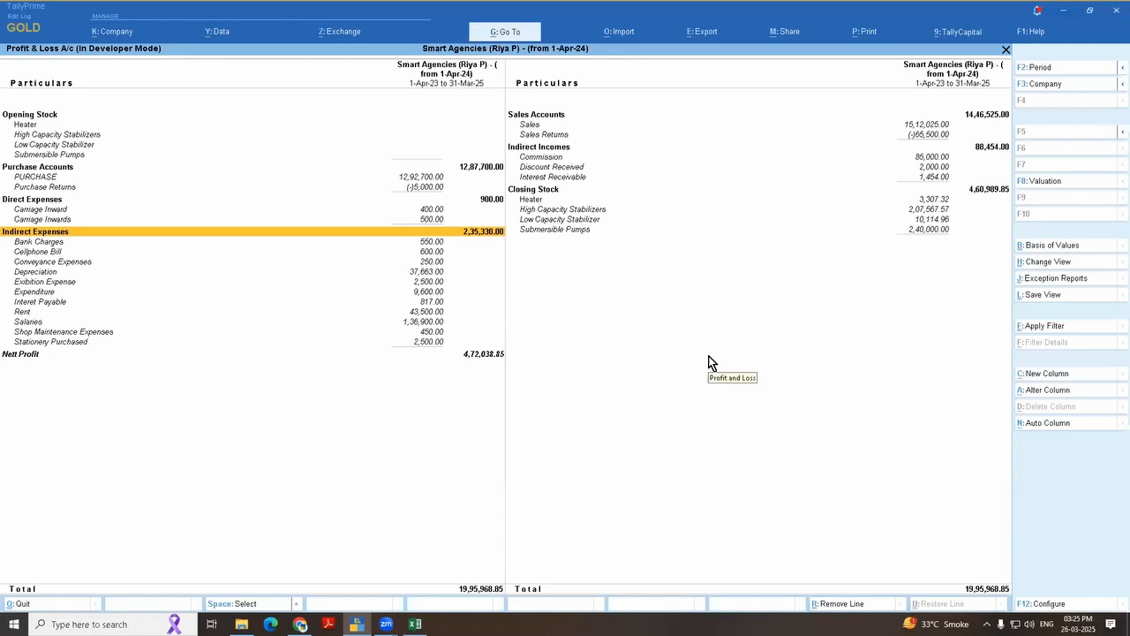
{"action": "key", "text": "Up"}
{"action": "key", "text": "Up"}
{"action": "key", "text": "Up"}
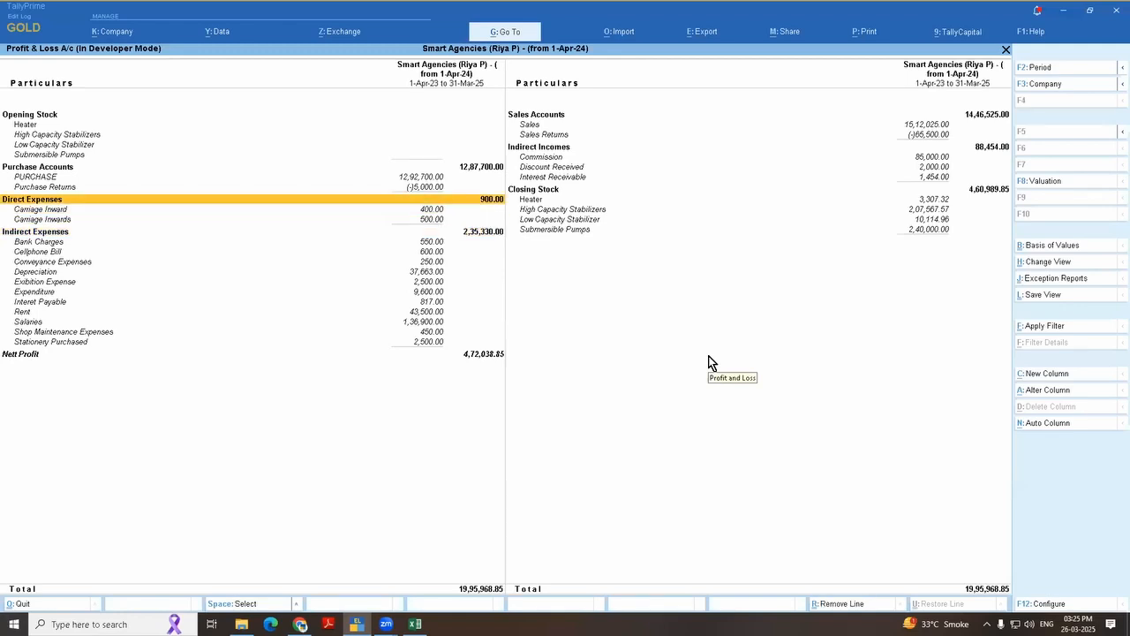
{"action": "key", "text": "Down"}
{"action": "key", "text": "Down"}
{"action": "key", "text": "Down"}
{"action": "key", "text": "Up"}
{"action": "key", "text": "Up"}
{"action": "key", "text": "Up"}
{"action": "key", "text": "Down"}
{"action": "key", "text": "Down"}
{"action": "key", "text": "Down"}
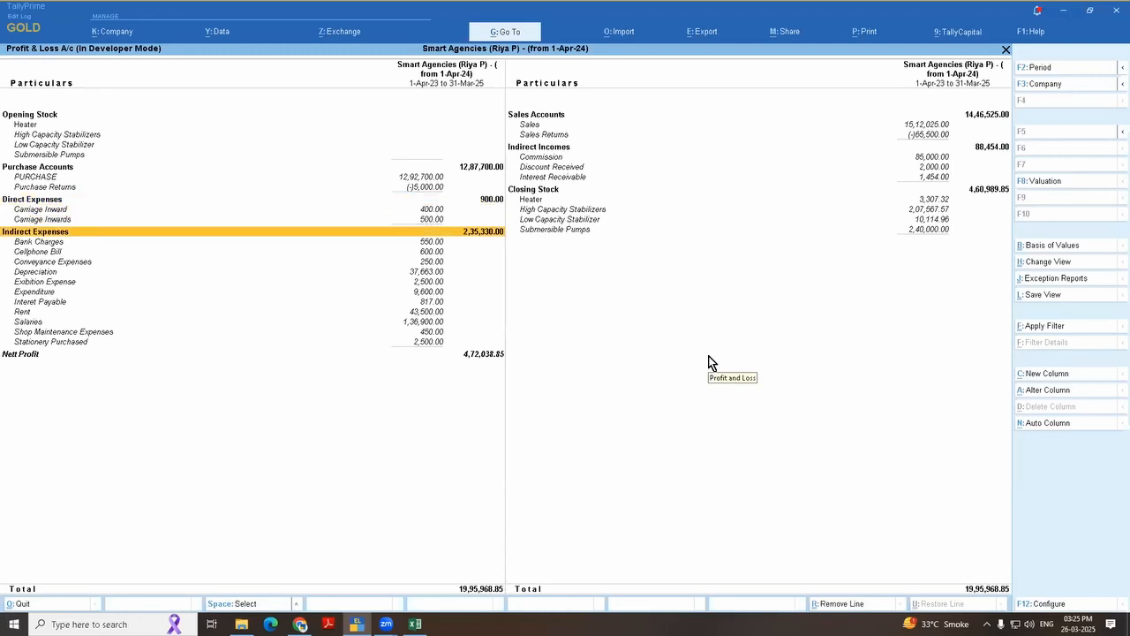
{"action": "key", "text": "Down"}
{"action": "key", "text": "Down"}
{"action": "key", "text": "Down"}
{"action": "key", "text": "Down"}
{"action": "key", "text": "Down"}
{"action": "key", "text": "Down"}
{"action": "key", "text": "Down"}
{"action": "key", "text": "Down"}
{"action": "key", "text": "Down"}
{"action": "key", "text": "Down"}
{"action": "key", "text": "Down"}
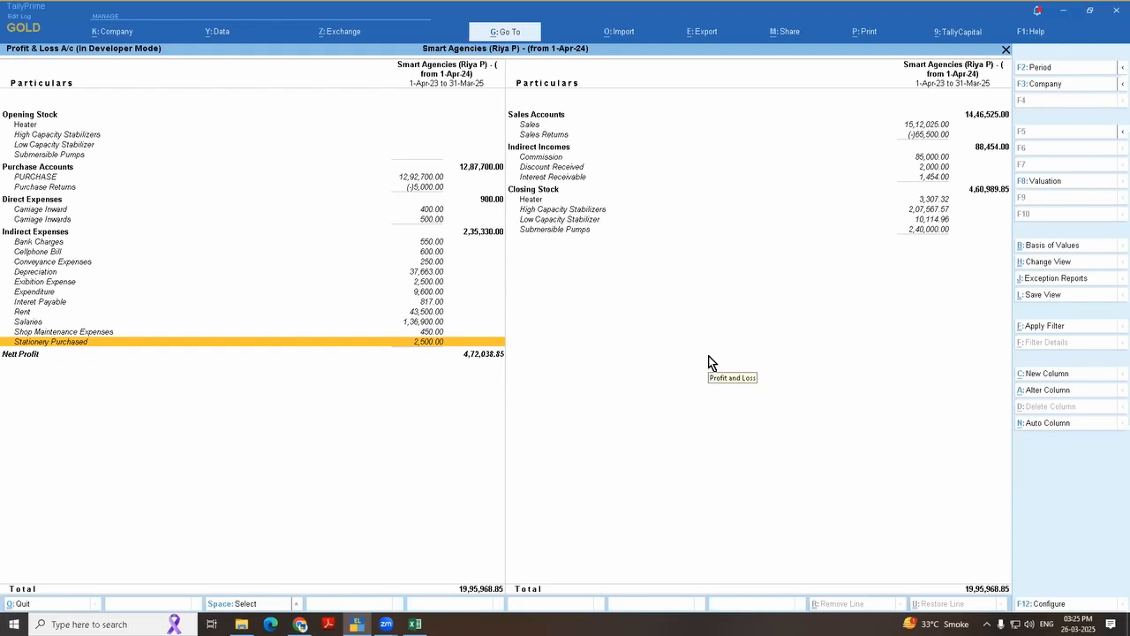
{"action": "key", "text": "Up"}
{"action": "key", "text": "Up"}
{"action": "key", "text": "Up"}
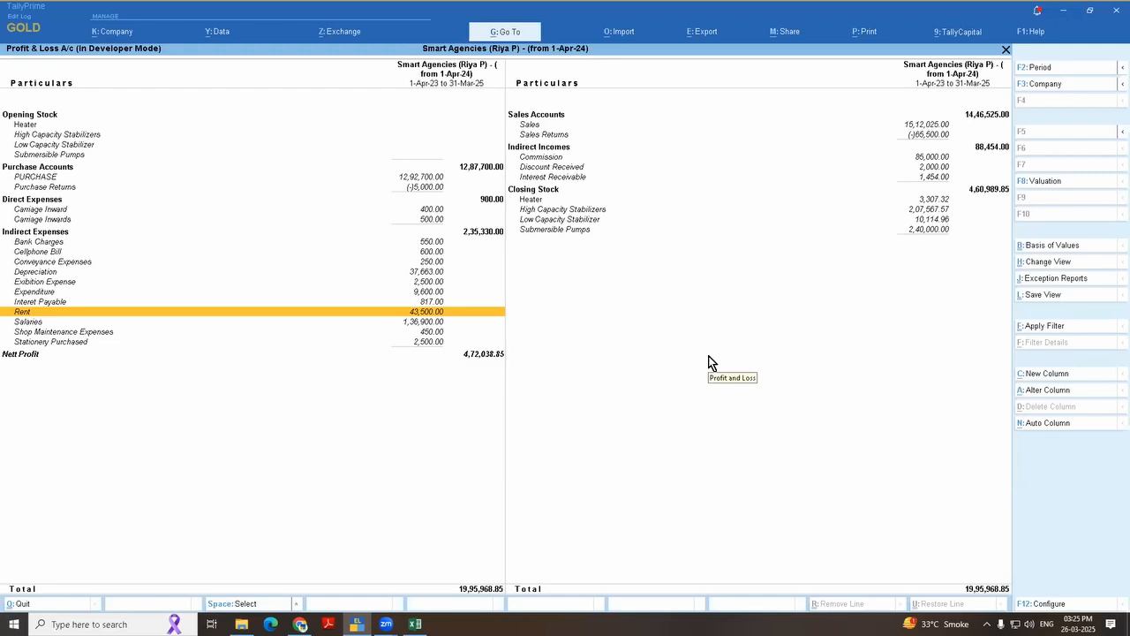
{"action": "key", "text": "ctrl"}
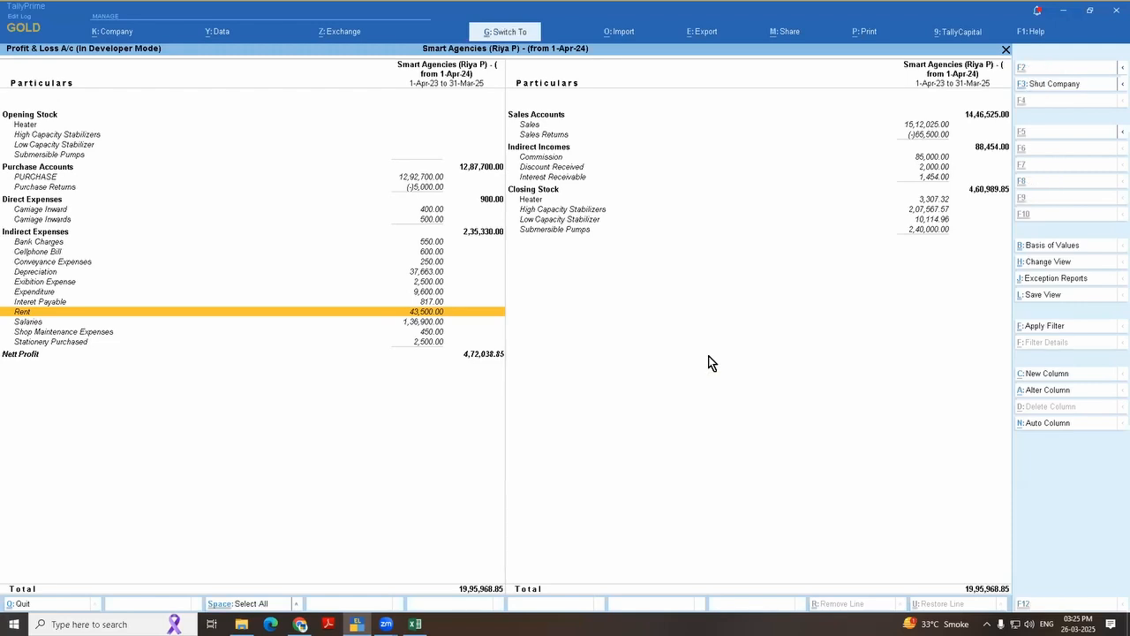
{"action": "key", "text": "ctrl+Return"}
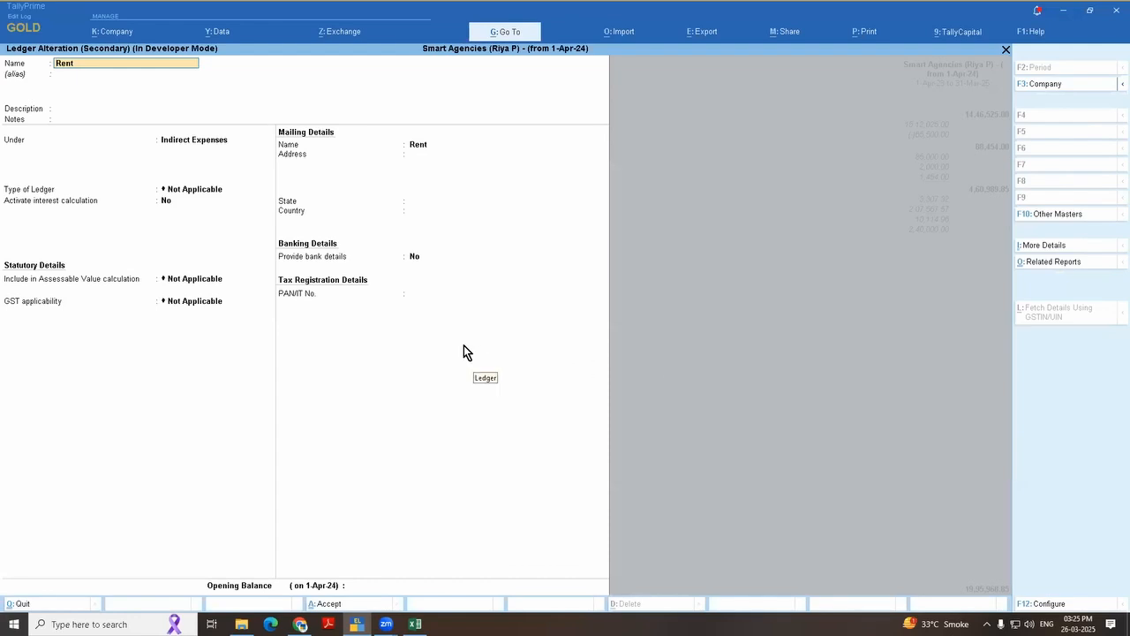
{"action": "key", "text": "Escape"}
{"action": "key", "text": "Escape"}
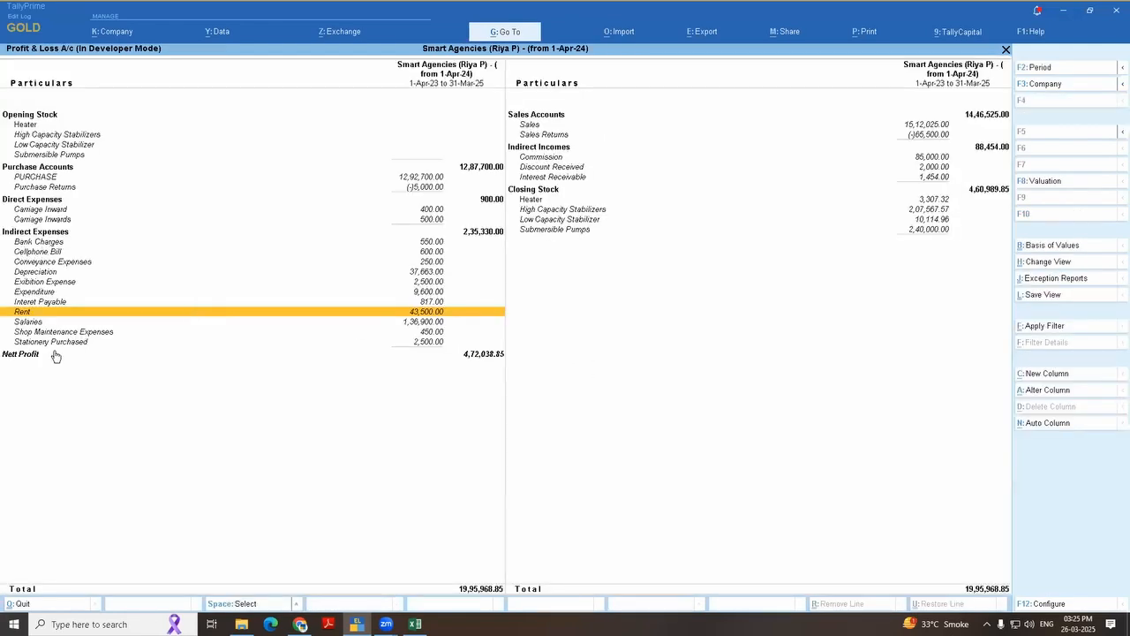
Step: Alter the Rent ledger so its Position Index in Reports is 1 and save the ledger
{"action": "key", "text": "ctrl"}
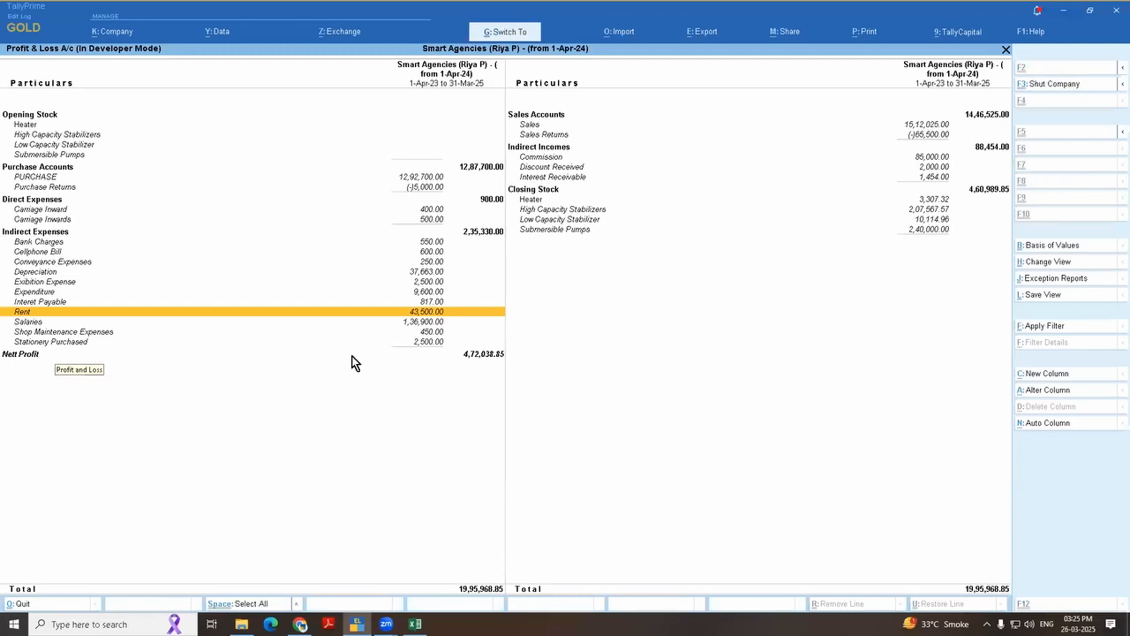
{"action": "key", "text": "ctrl+Return"}
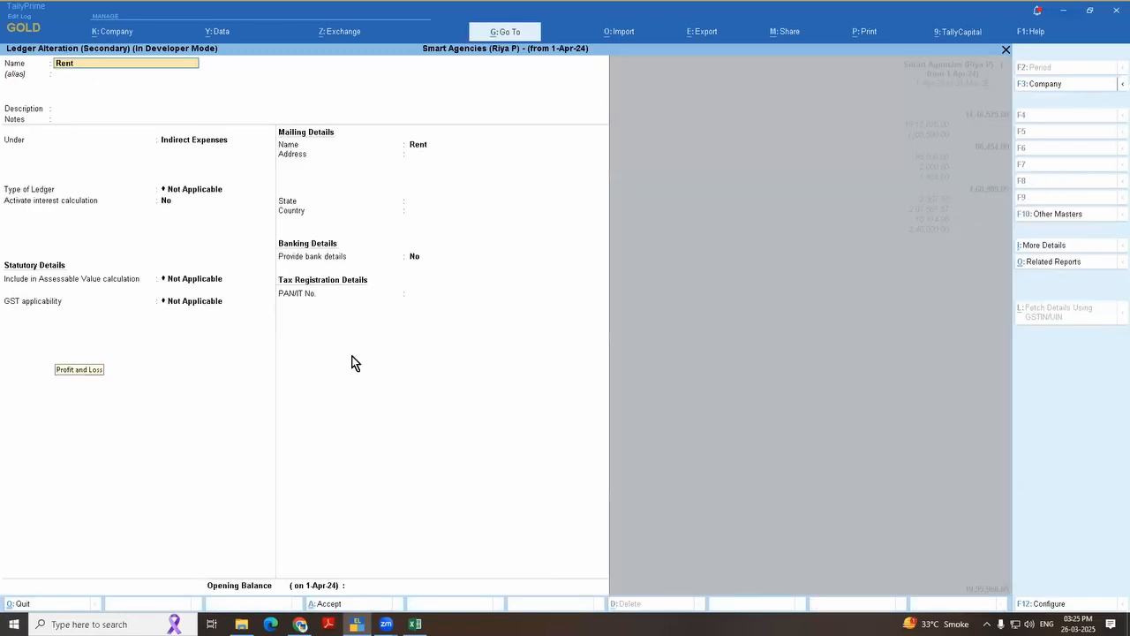
{"action": "left_click", "coordinate": [1040, 245]}
{"action": "type", "text": "Inde"}
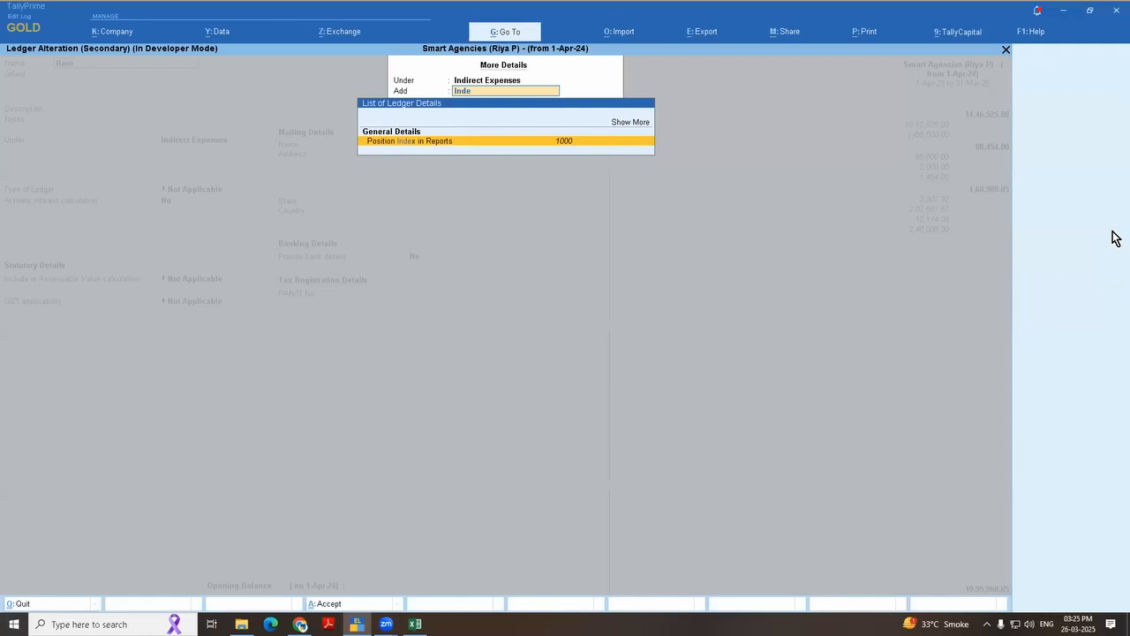
{"action": "key", "text": "Return"}
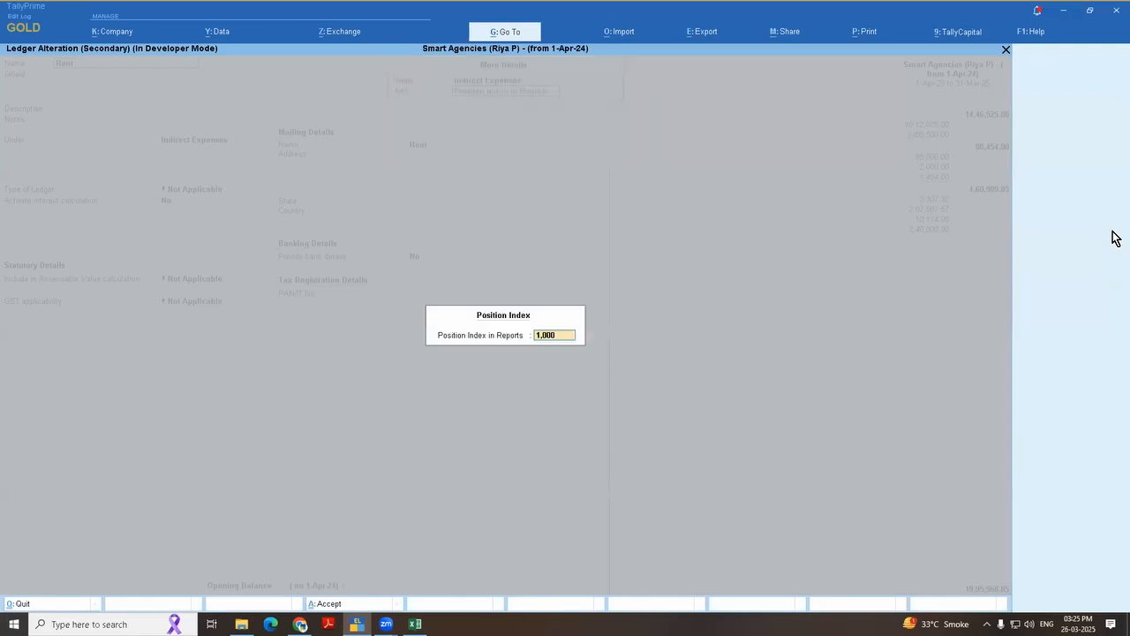
{"action": "type", "text": "1"}
{"action": "key", "text": "Return"}
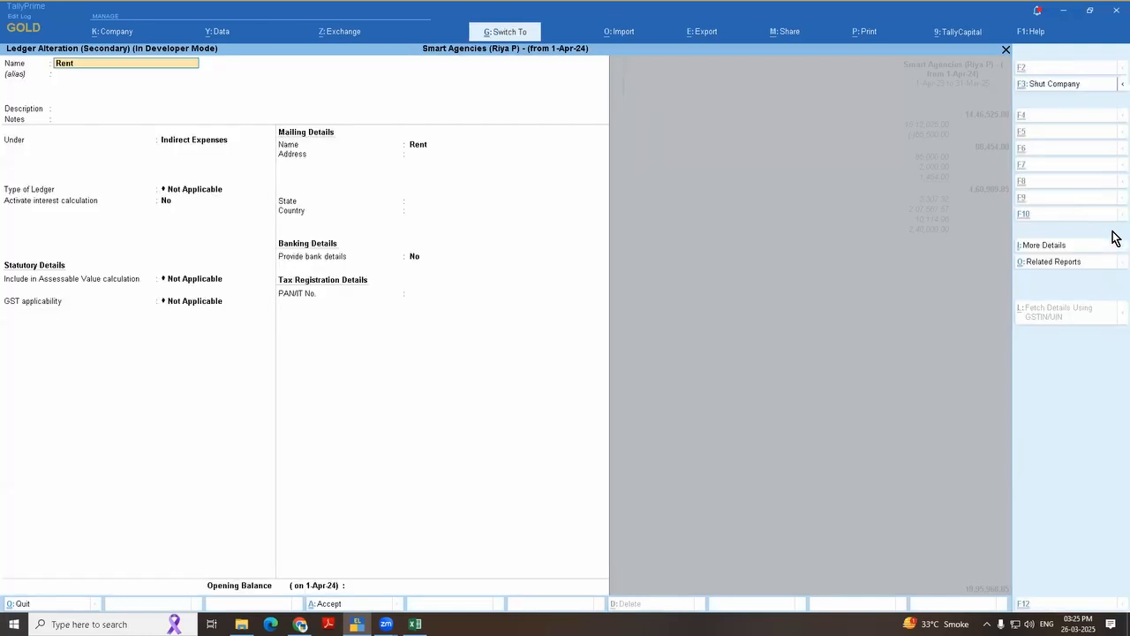
{"action": "key", "text": "ctrl+a"}
Step: Alter the Stationery Purchased ledger under Indirect Expenses so its Position Index in Reports is 2, and save the ledger
{"action": "key", "text": "Down"}
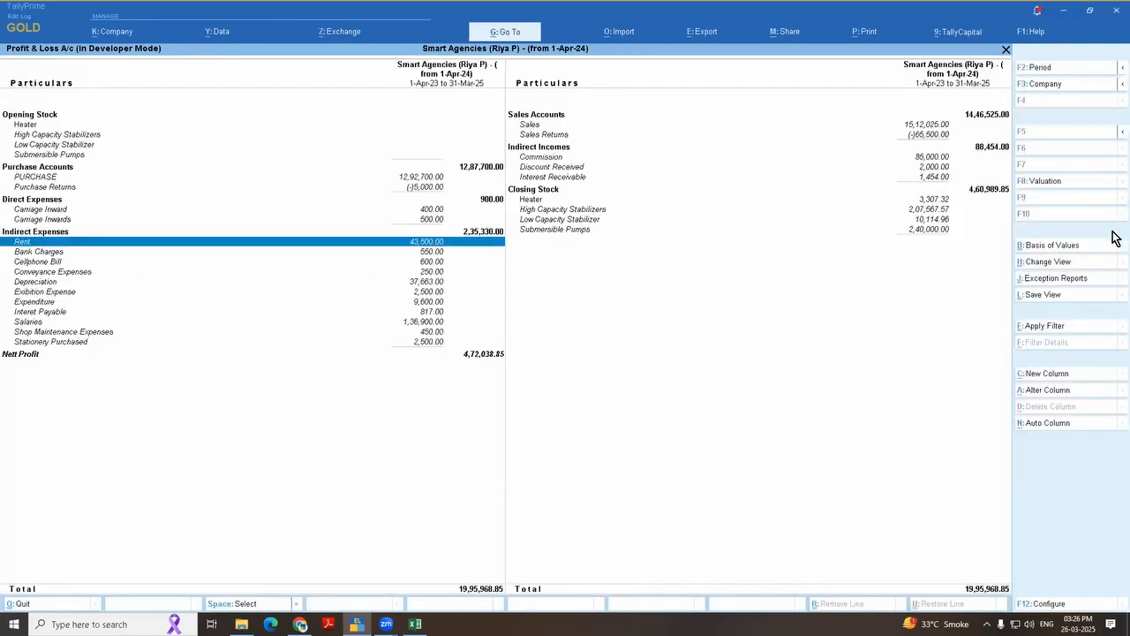
{"action": "key", "text": "Down"}
{"action": "key", "text": "Down"}
{"action": "key", "text": "Down"}
{"action": "key", "text": "Down"}
{"action": "key", "text": "Down"}
{"action": "key", "text": "Down"}
{"action": "key", "text": "Down"}
{"action": "key", "text": "Down"}
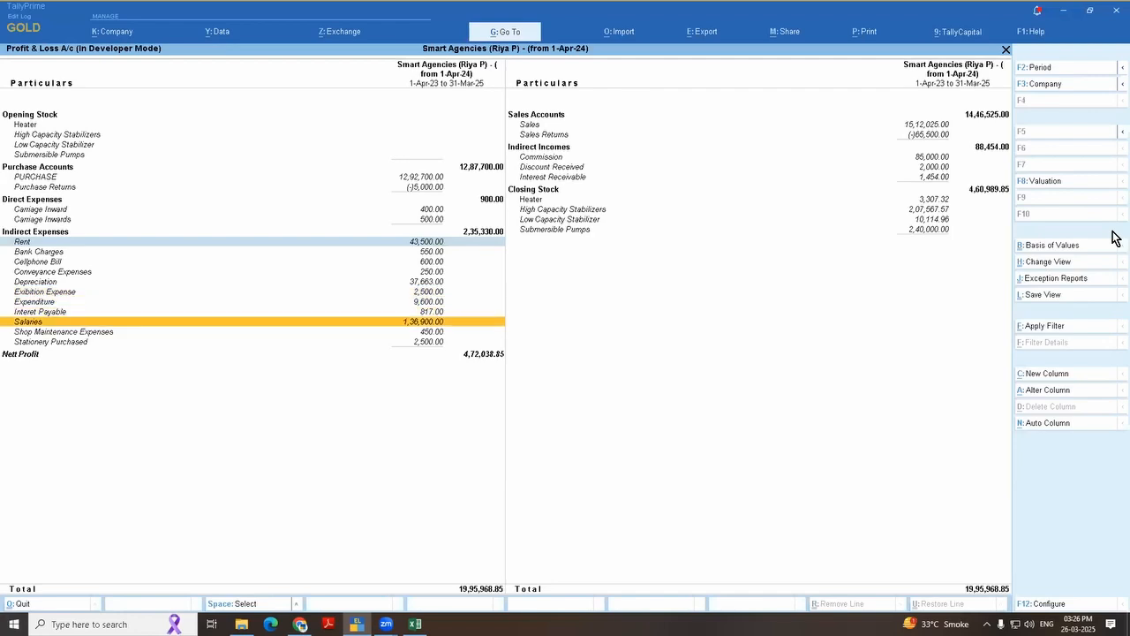
{"action": "key", "text": "Down"}
{"action": "key", "text": "Down"}
{"action": "key", "text": "ctrl+Return"}
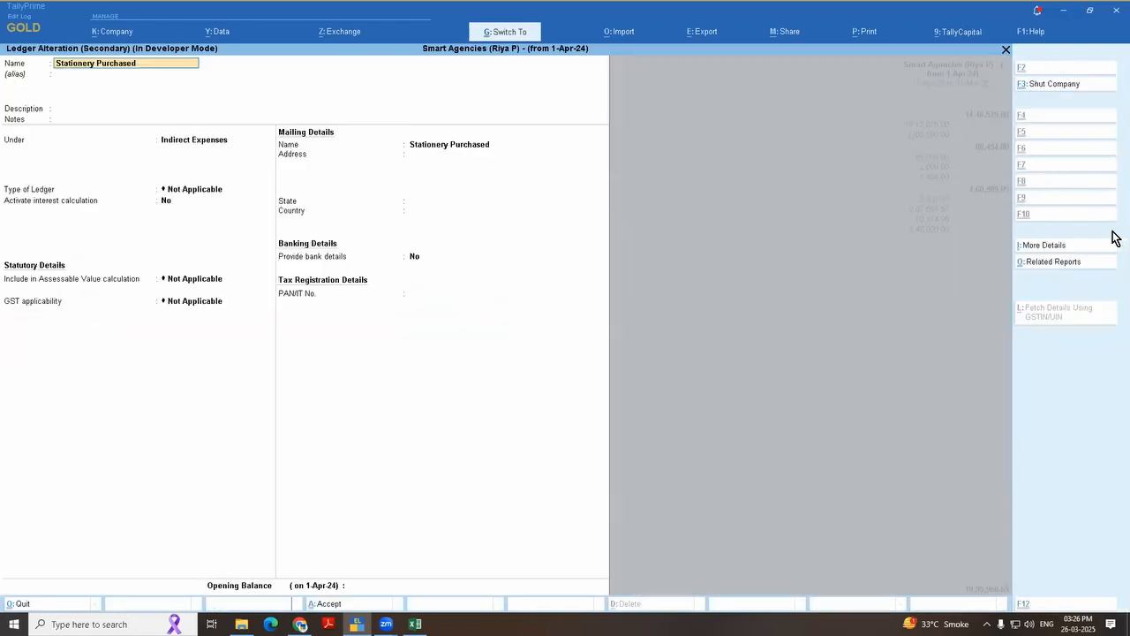
{"action": "left_click", "coordinate": [1029, 246]}
{"action": "type", "text": "inde"}
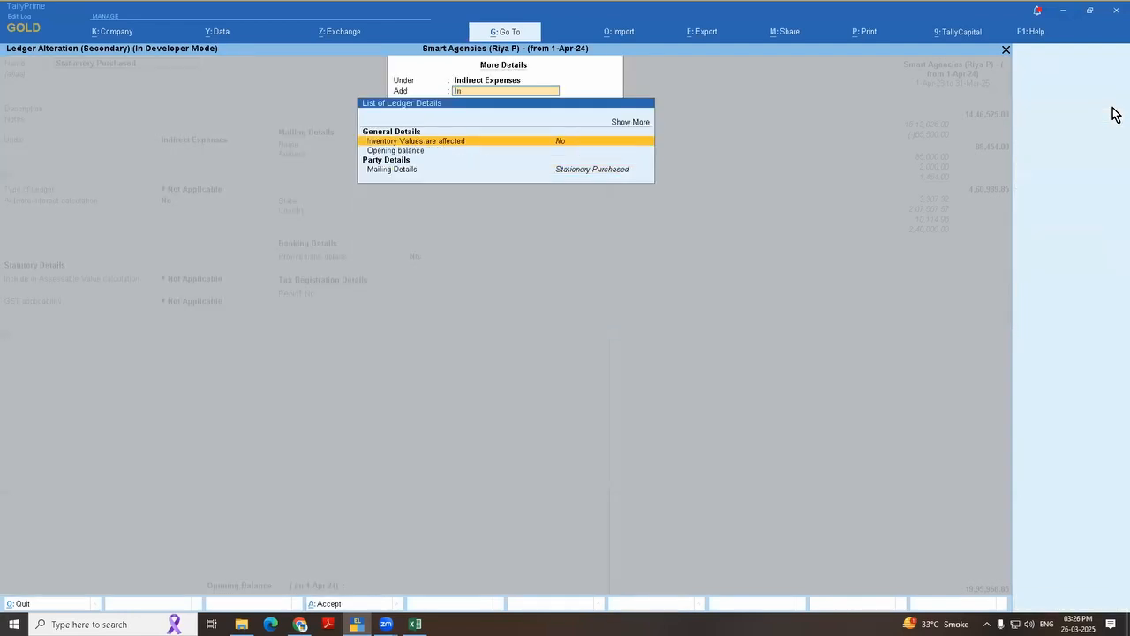
{"action": "key", "text": "Return"}
{"action": "type", "text": "2"}
{"action": "key", "text": "Return"}
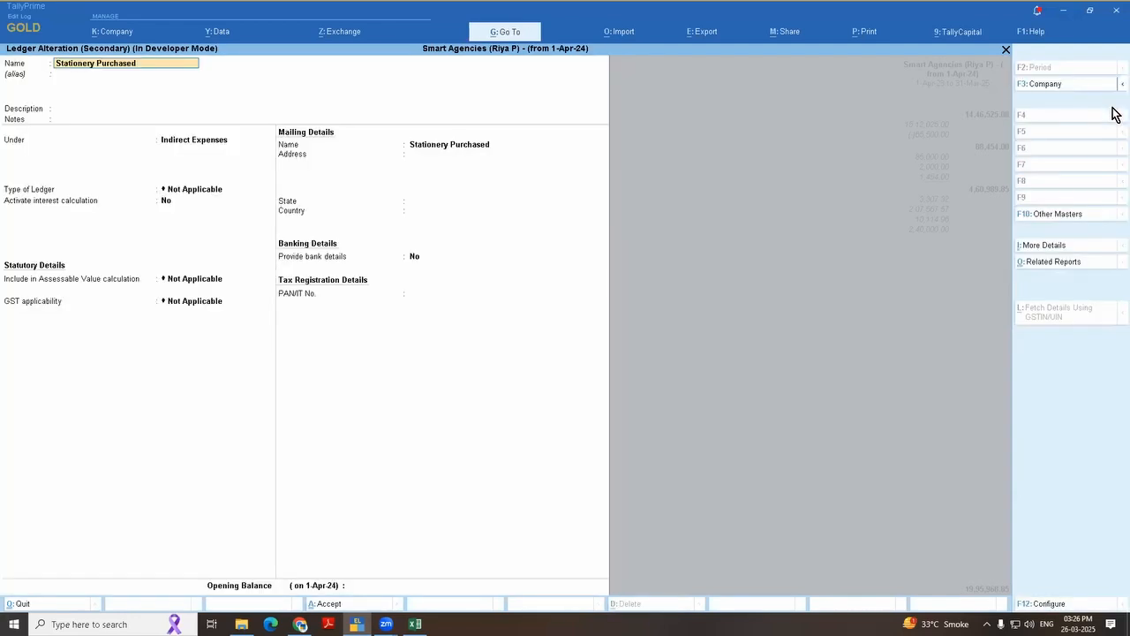
{"action": "key", "text": "ctrl+a"}
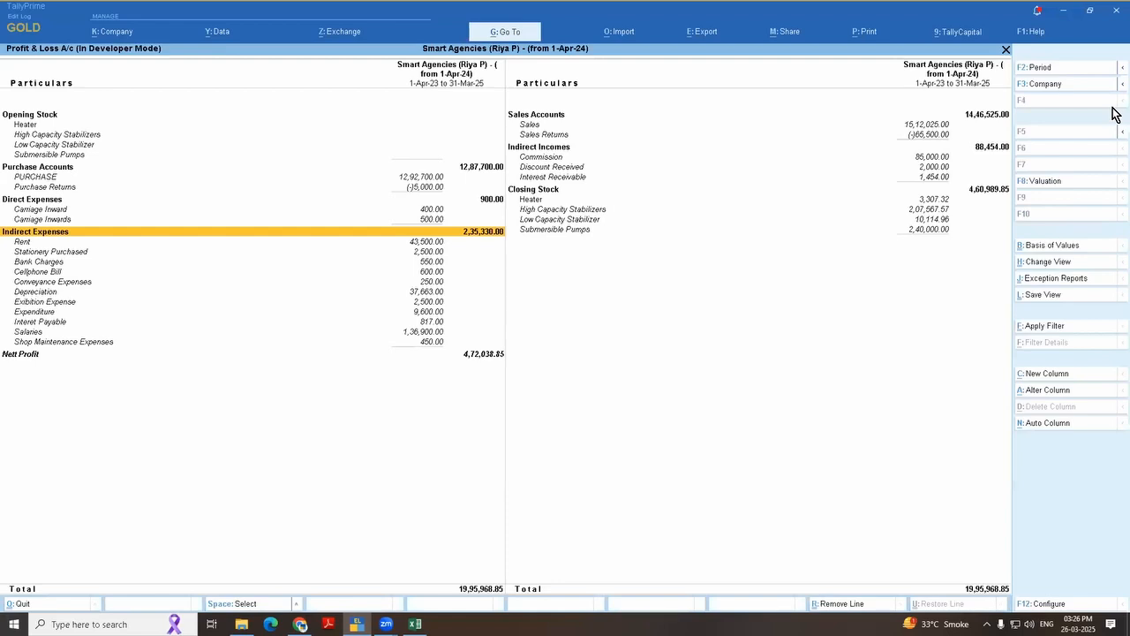
Step: Examine the order of the Rent and Stationery Purchased ledgers at the start of the Indirect Expenses group
{"action": "key", "text": "Down"}
{"action": "key", "text": "Down"}
{"action": "key", "text": "space"}
{"action": "key", "text": "Up"}
{"action": "key", "text": "Down"}
{"action": "key", "text": "Up"}
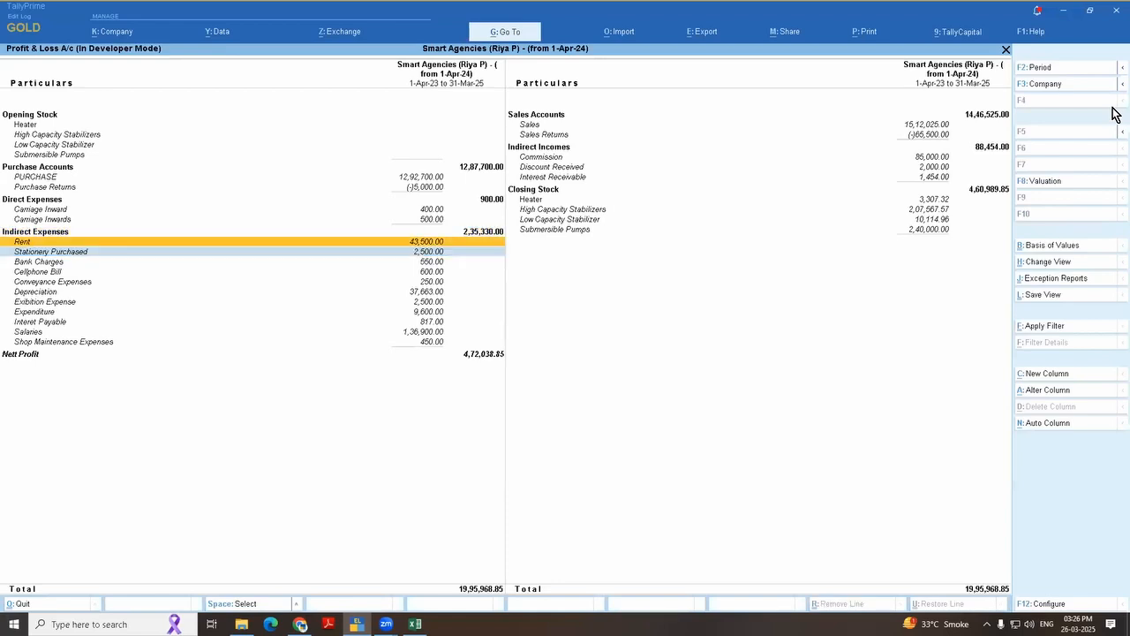
{"action": "key", "text": "space"}
{"action": "key", "text": "Down"}
{"action": "key", "text": "Up"}
{"action": "key", "text": "Down"}
{"action": "key", "text": "Up"}
{"action": "key", "text": "space"}
{"action": "key", "text": "Down"}
{"action": "key", "text": "Up"}
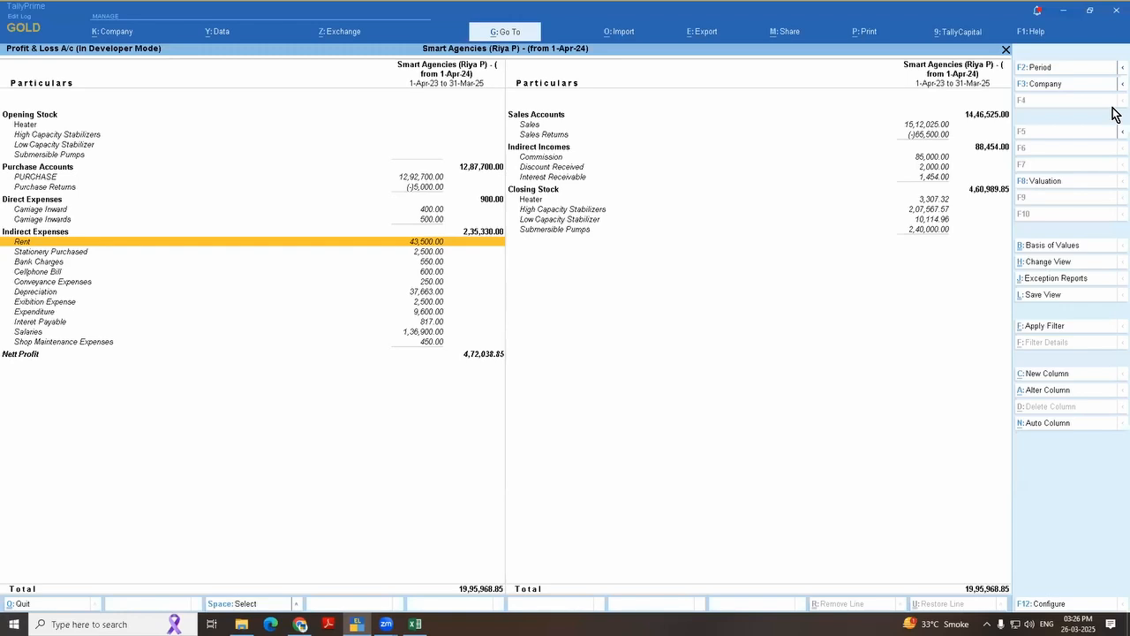
{"action": "key", "text": "Up"}
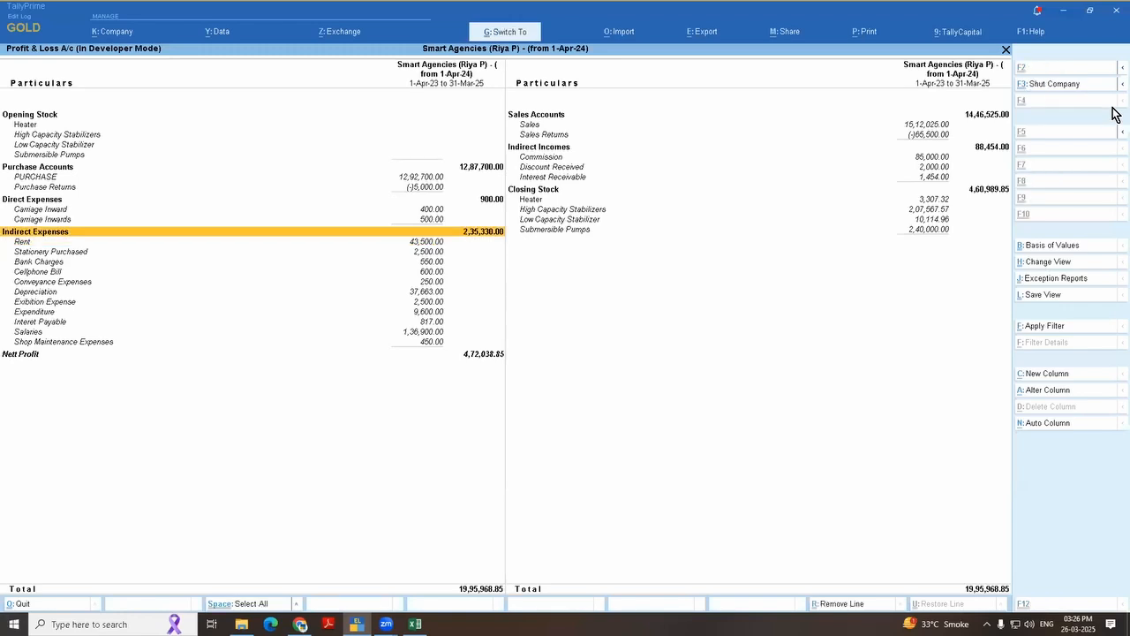
{"action": "key", "text": "ctrl+Return"}
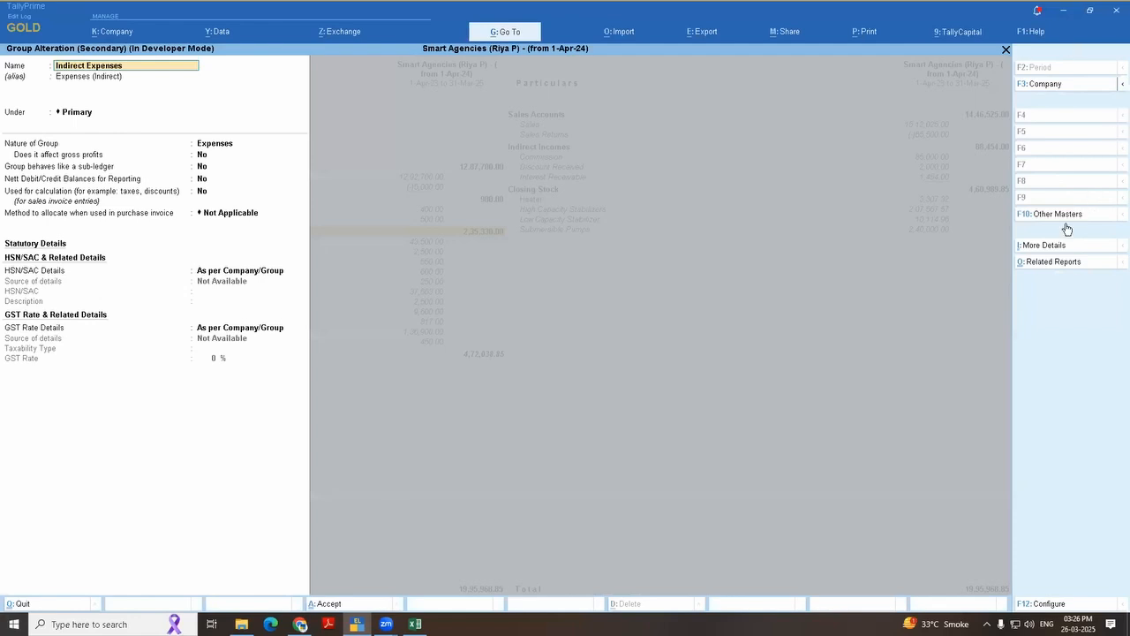
{"action": "left_click", "coordinate": [1046, 245]}
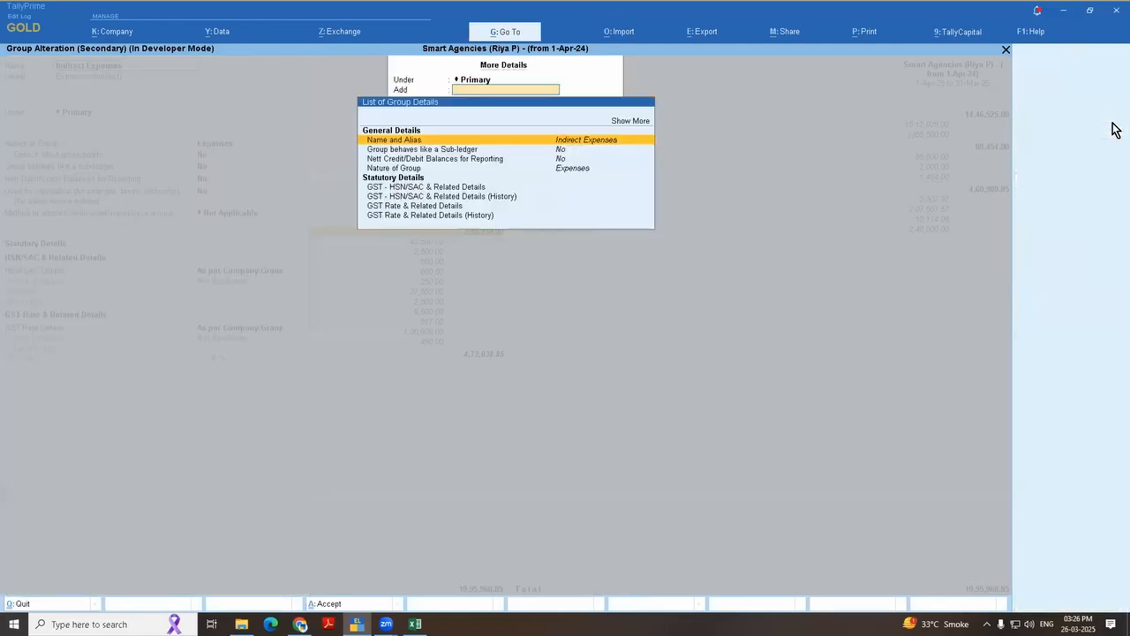
{"action": "type", "text": "Indi"}
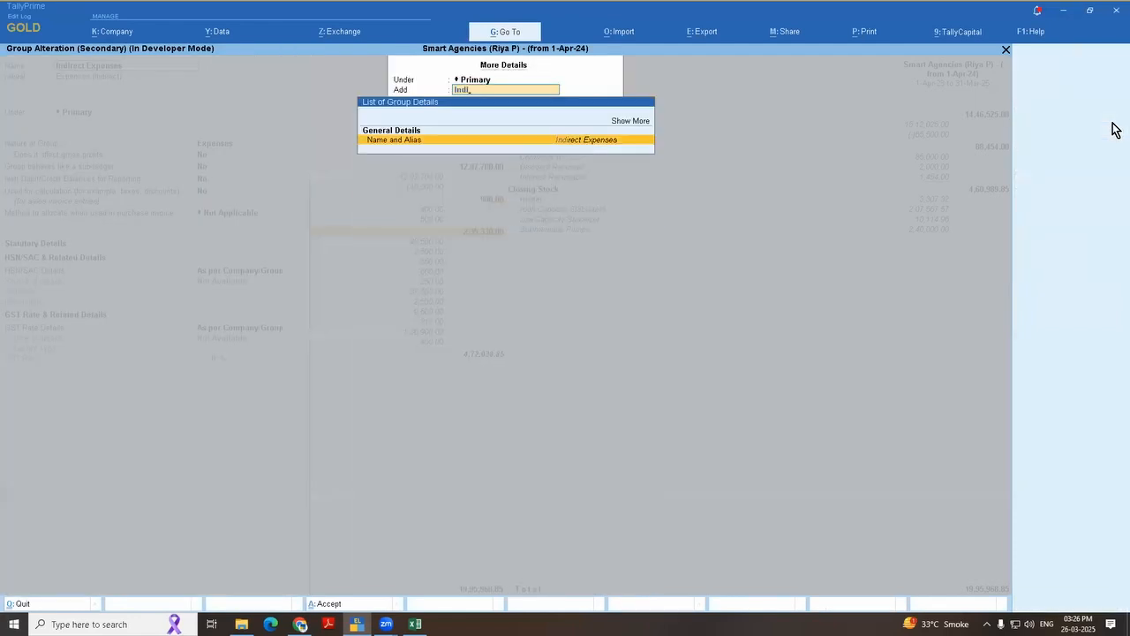
{"action": "key", "text": "Return"}
{"action": "key", "text": "Escape"}
{"action": "key", "text": "Escape"}
{"action": "key", "text": "Escape"}
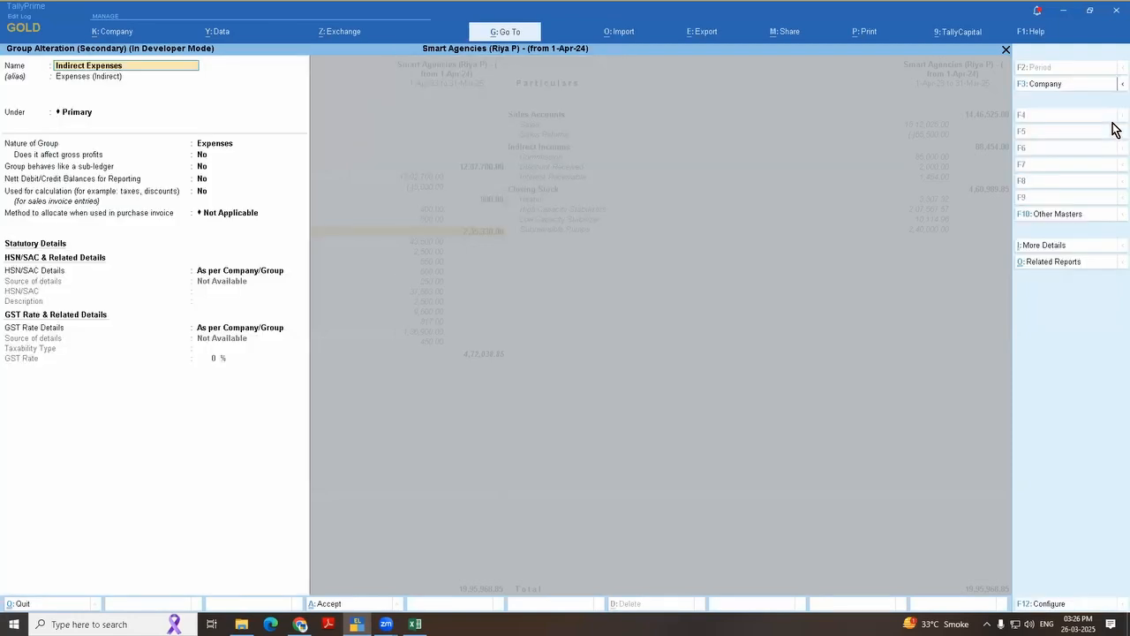
{"action": "key", "text": "Escape"}
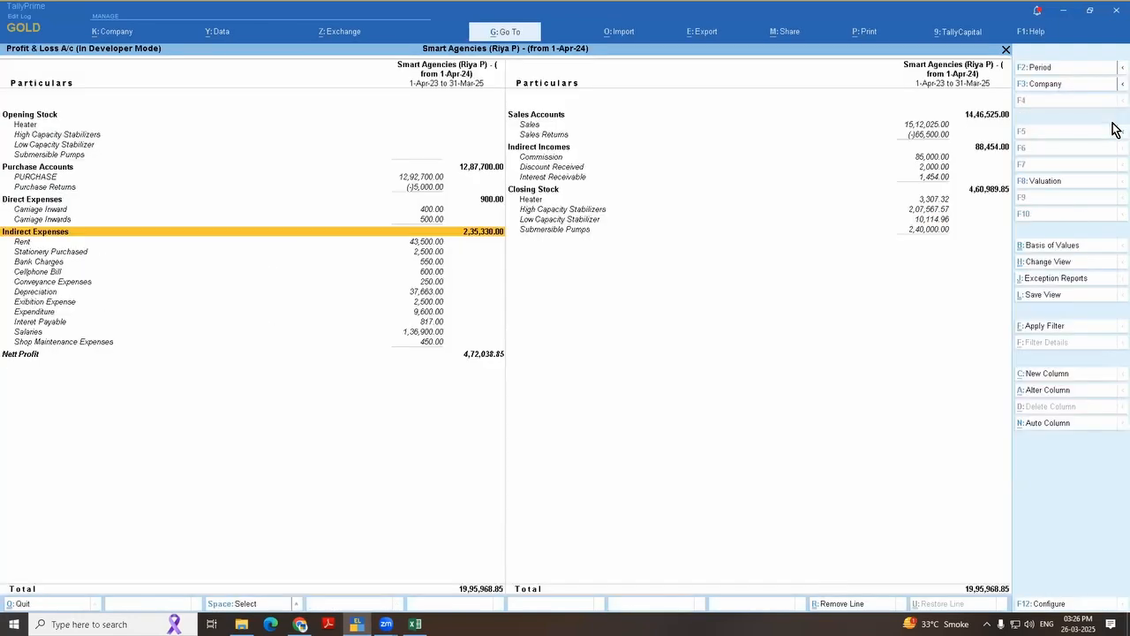
Step: Open the Shop Maintenance Expenses ledger for alteration and start creating a new parent group for it
{"action": "key", "text": "Down"}
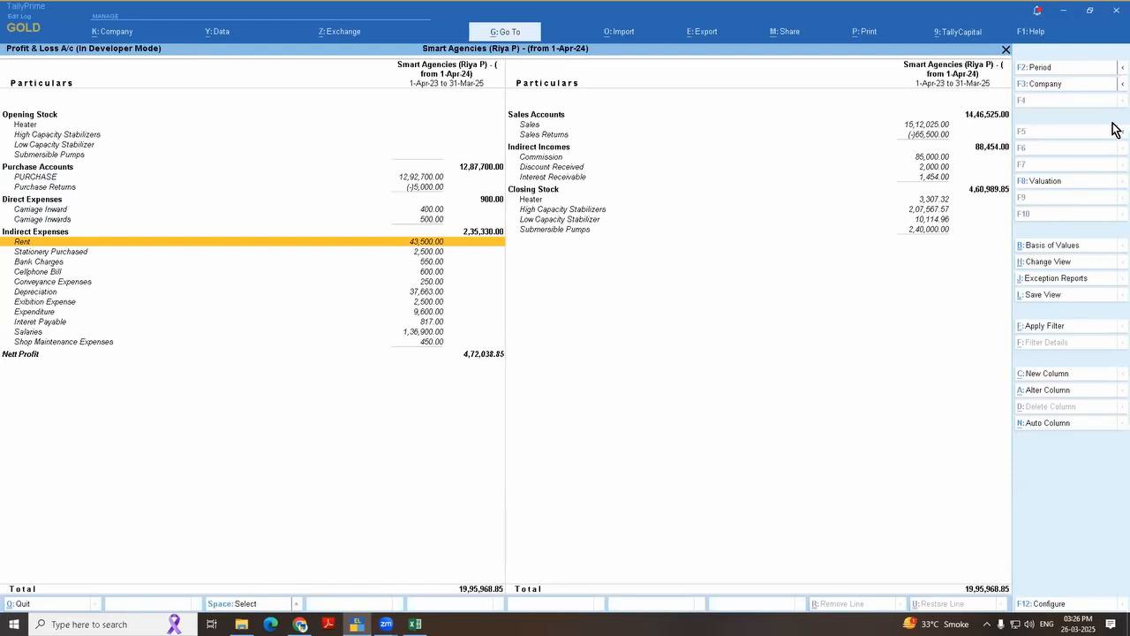
{"action": "key", "text": "Down"}
{"action": "key", "text": "Down"}
{"action": "key", "text": "Down"}
{"action": "key", "text": "Down"}
{"action": "key", "text": "Down"}
{"action": "key", "text": "Down"}
{"action": "key", "text": "Down"}
{"action": "key", "text": "Down"}
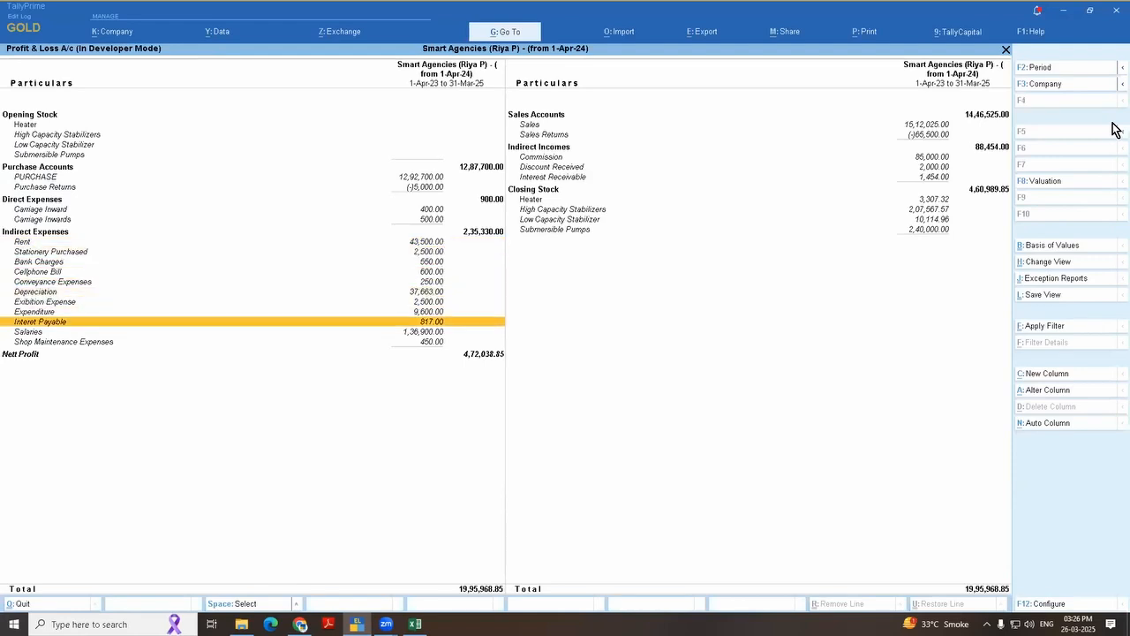
{"action": "key", "text": "Up"}
{"action": "key", "text": "Up"}
{"action": "key", "text": "Up"}
{"action": "key", "text": "Up"}
{"action": "key", "text": "Down"}
{"action": "key", "text": "Down"}
{"action": "key", "text": "Down"}
{"action": "key", "text": "Down"}
{"action": "key", "text": "Down"}
{"action": "key", "text": "Down"}
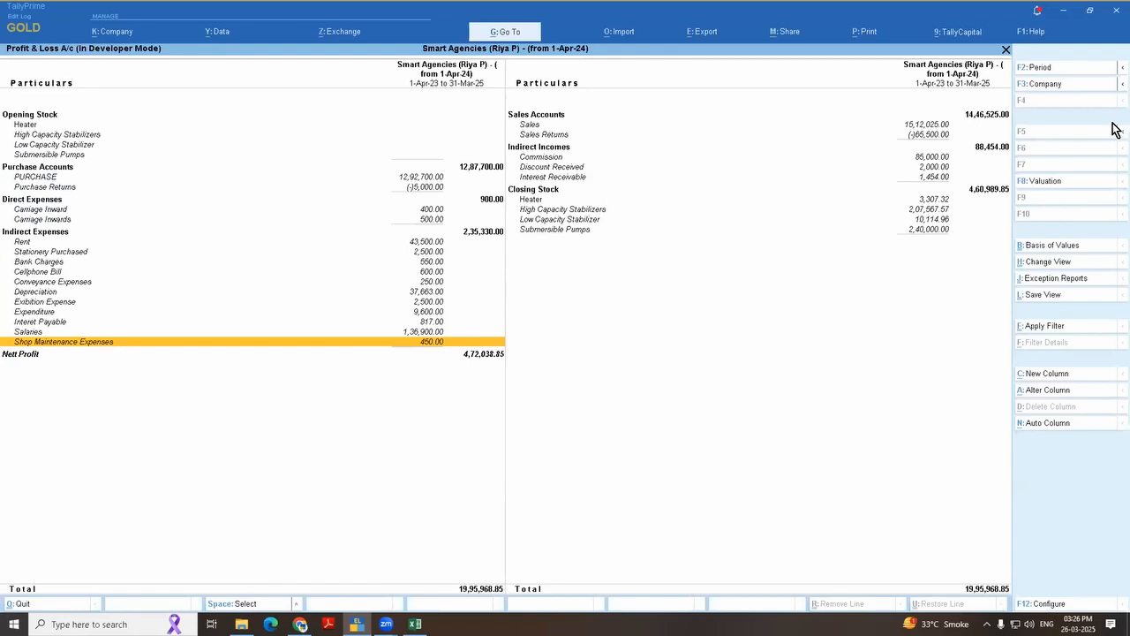
{"action": "key", "text": "ctrl+Return"}
{"action": "key", "text": "Return"}
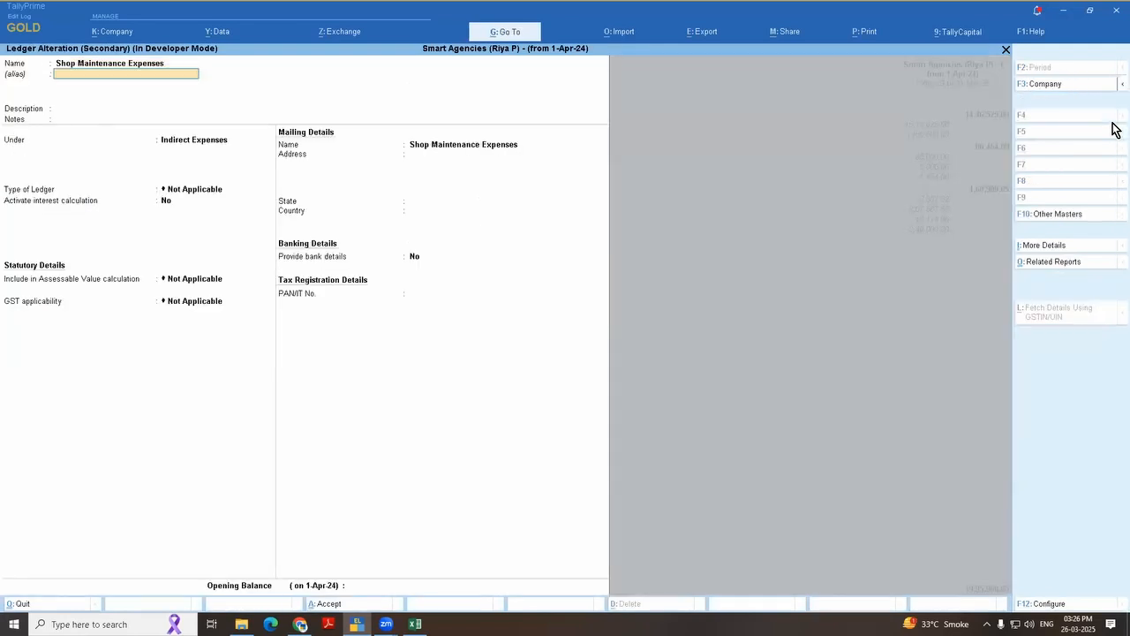
{"action": "key", "text": "Return"}
Step: Name the new group New Demo Exp Group and place it under Primary
{"action": "key", "text": "Return"}
{"action": "key", "text": "alt+c"}
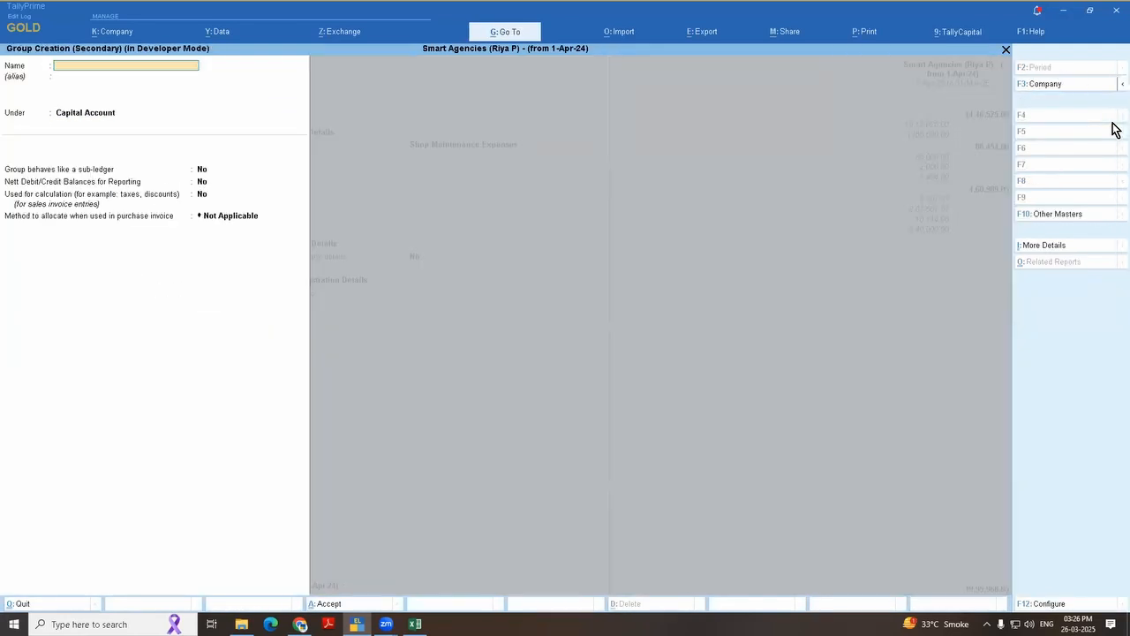
{"action": "type", "text": "New Demo Exp Group"}
{"action": "key", "text": "Return"}
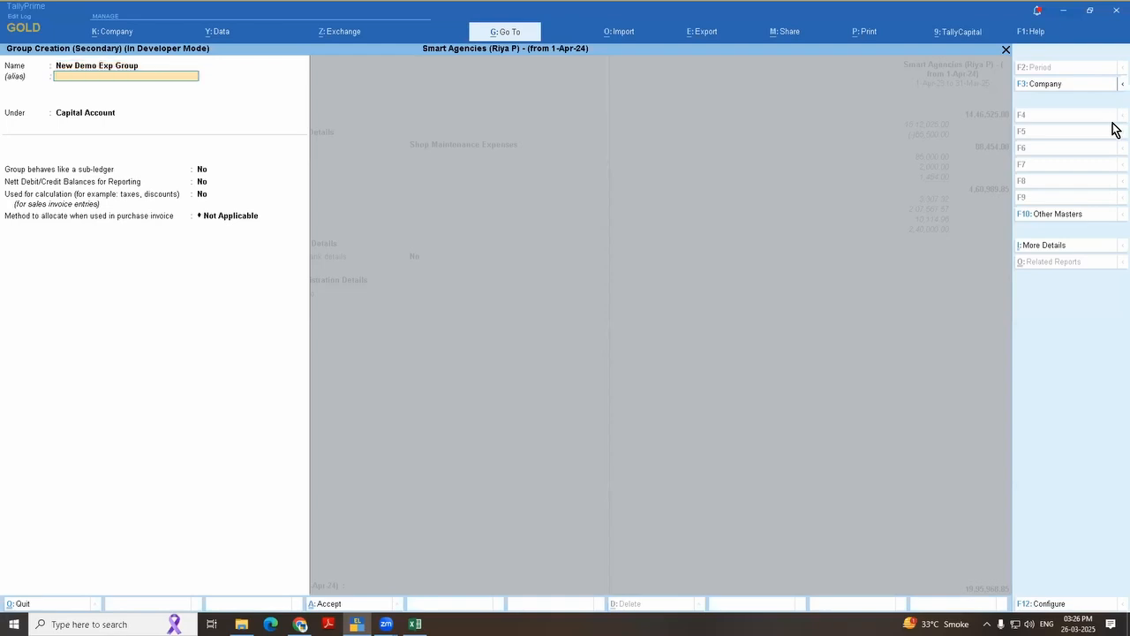
{"action": "key", "text": "Return"}
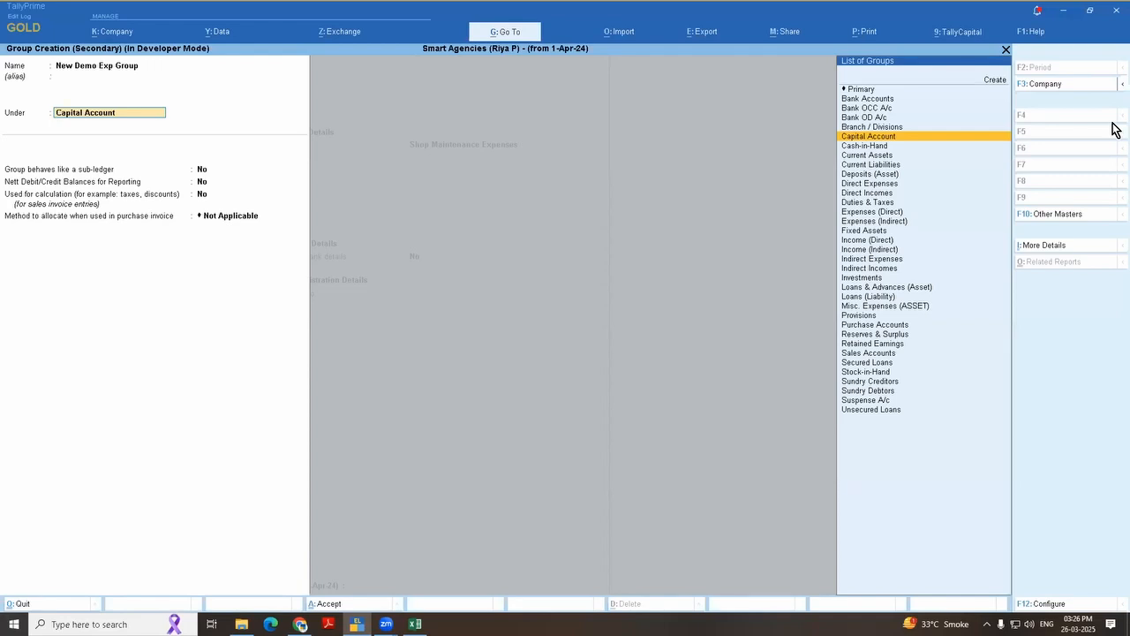
{"action": "type", "text": "Pr"}
{"action": "key", "text": "BackSpace"}
{"action": "key", "text": "BackSpace"}
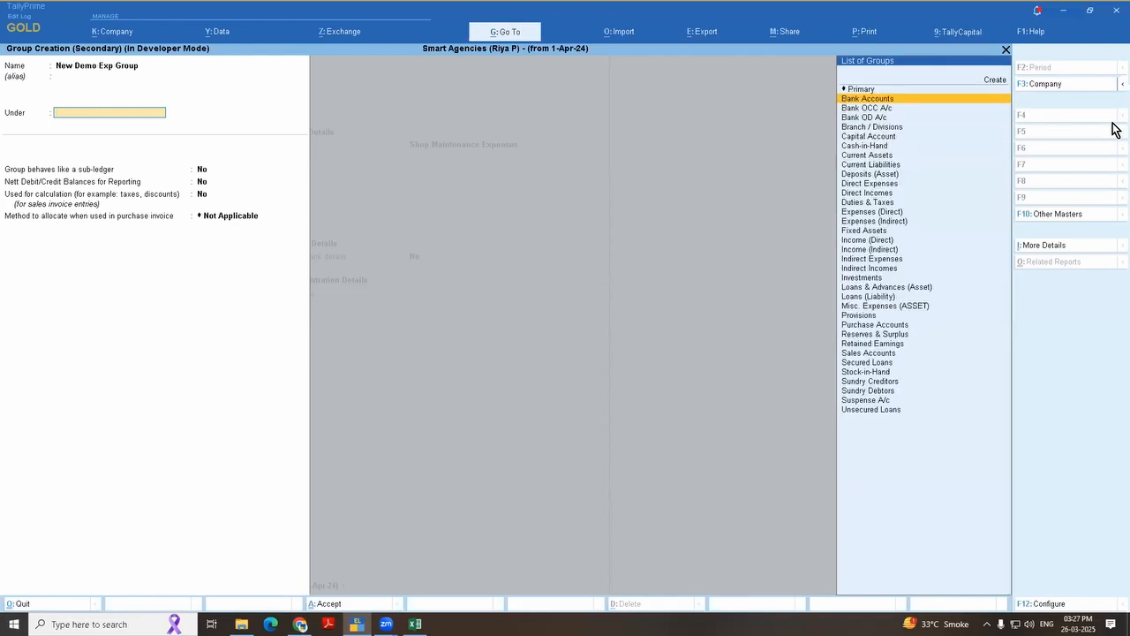
{"action": "key", "text": "Up"}
{"action": "key", "text": "Return"}
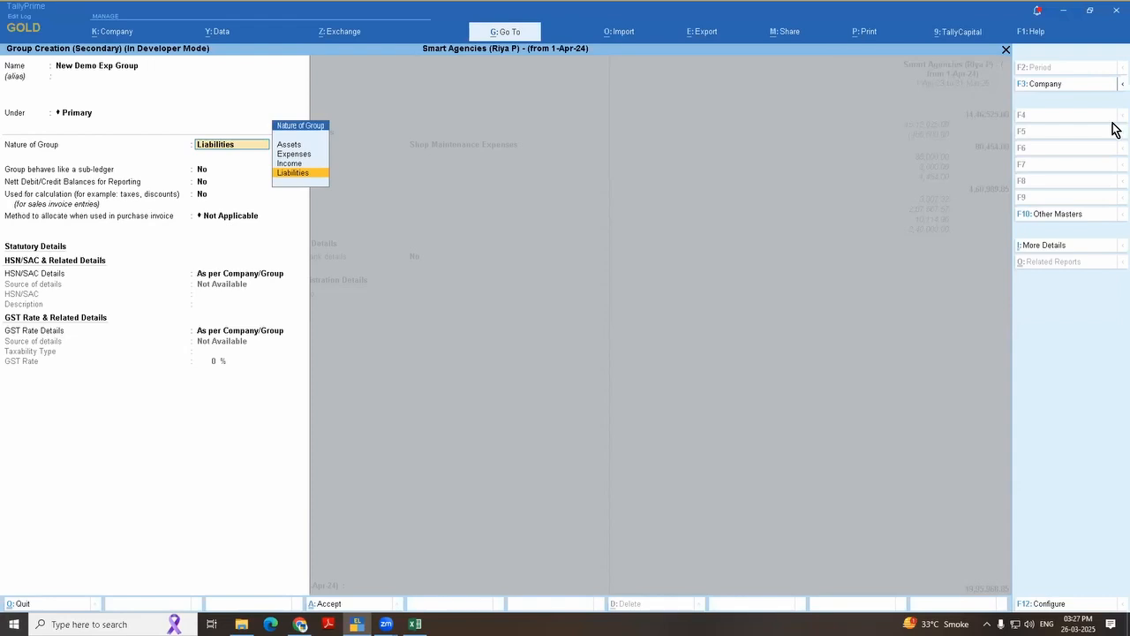
Step: Save the group with nature Expenses and no effect on gross profits, and save the Shop Maintenance Expenses ledger under it
{"action": "key", "text": "Up"}
{"action": "key", "text": "Up"}
{"action": "key", "text": "Return"}
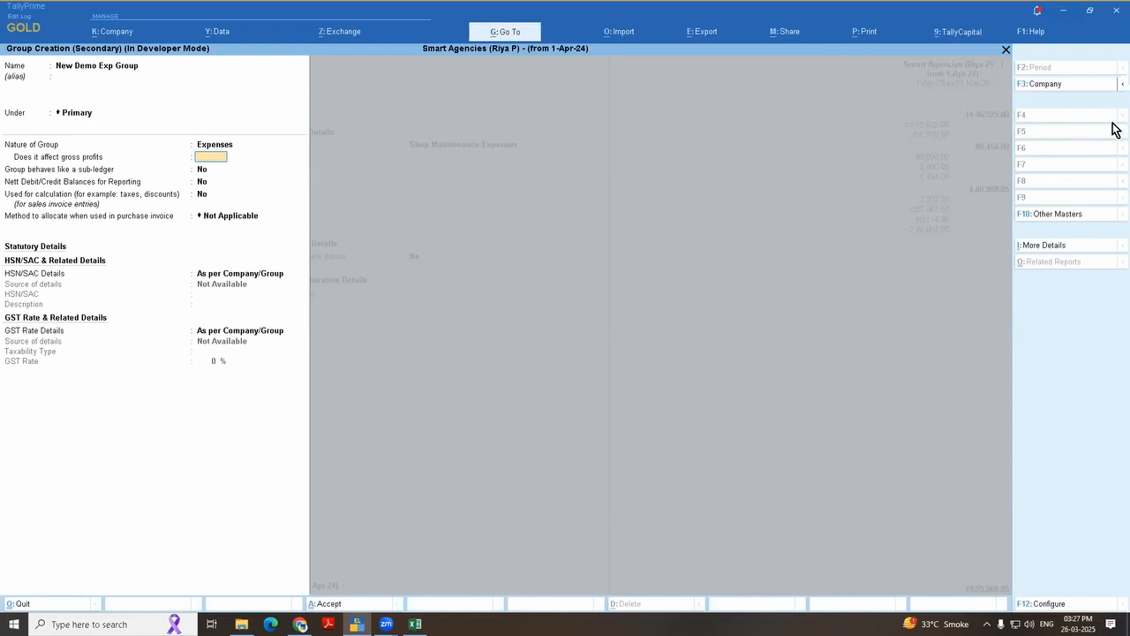
{"action": "key", "text": "Return"}
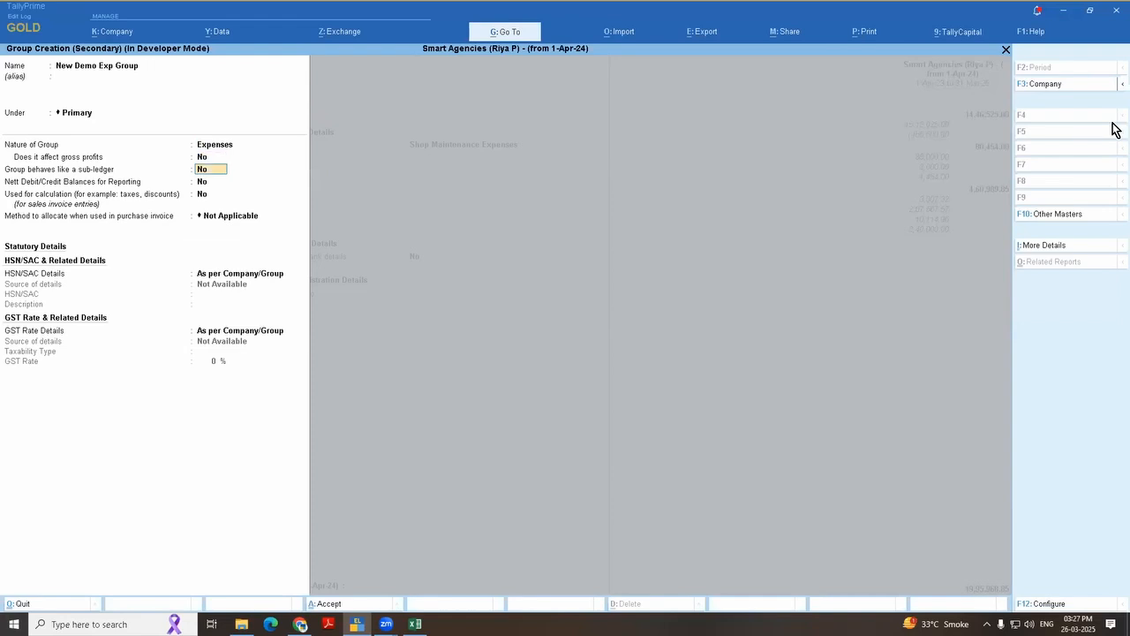
{"action": "key", "text": "BackSpace"}
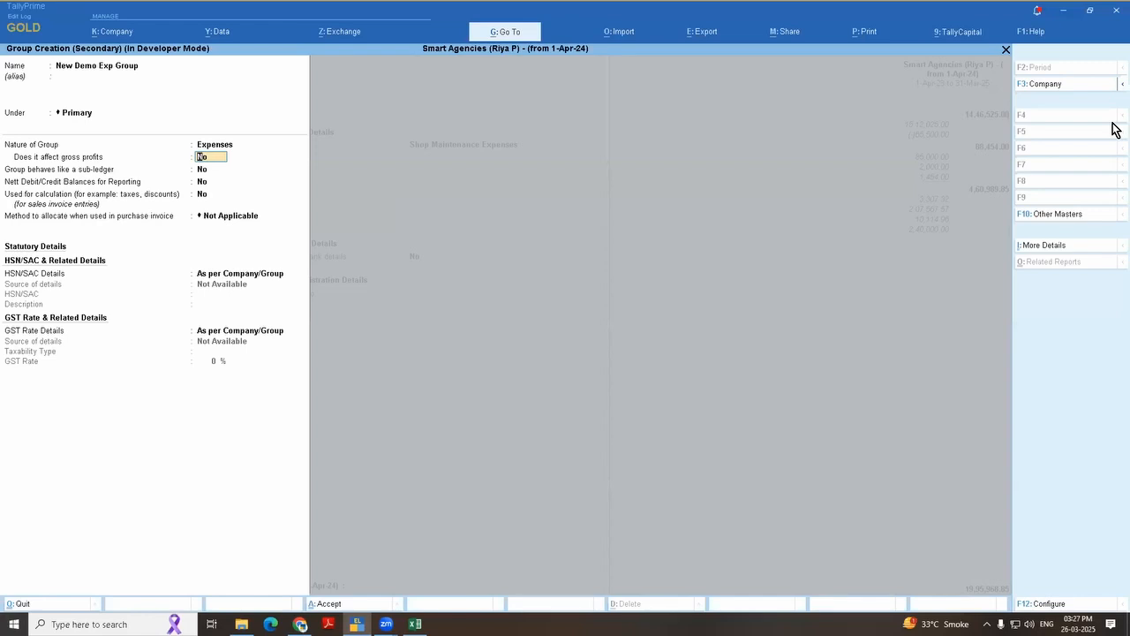
{"action": "key", "text": "ctrl"}
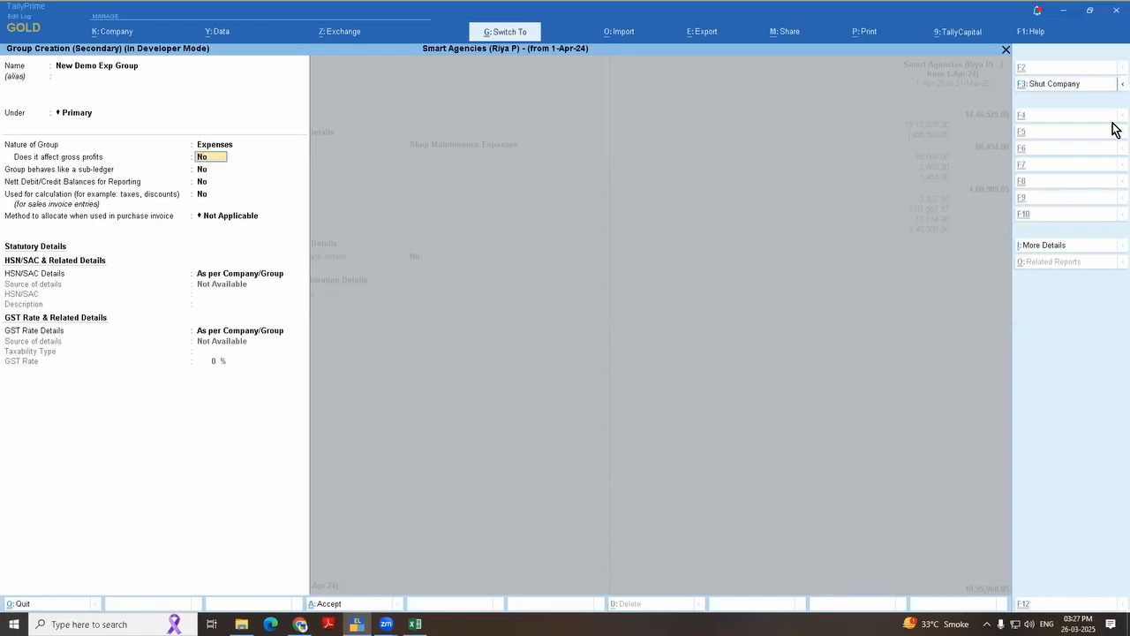
{"action": "key", "text": "ctrl+a"}
{"action": "key", "text": "Return"}
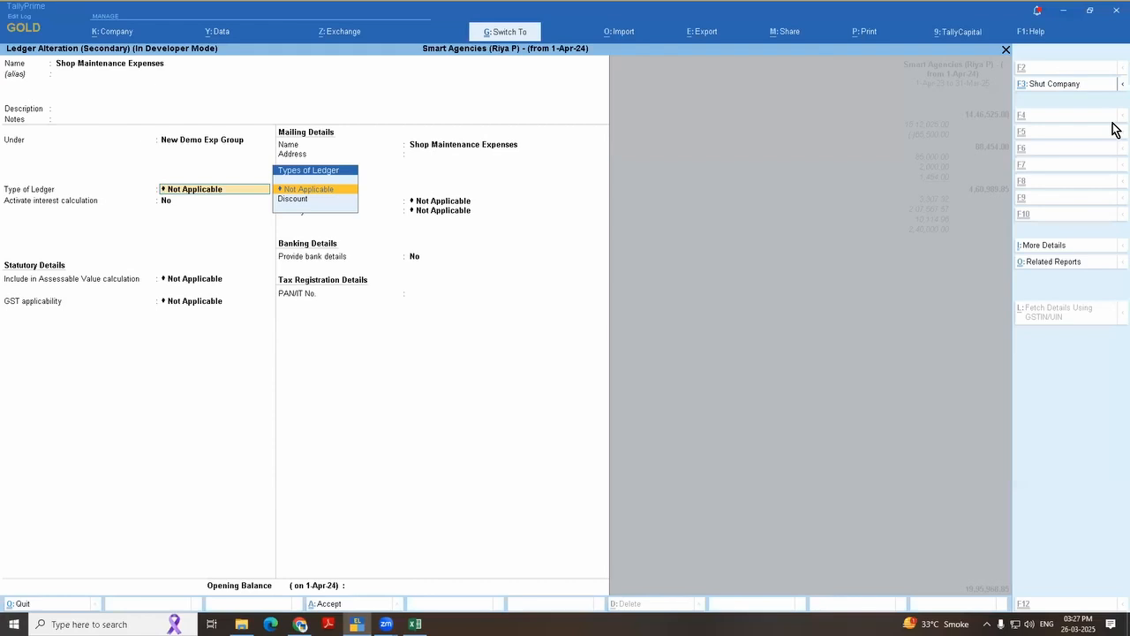
{"action": "key", "text": "ctrl+a"}
Step: Examine the ledgers left under Indirect Expenses and the separate New Demo Exp Group in the Profit & Loss A/c
{"action": "key", "text": "Down"}
{"action": "key", "text": "Down"}
{"action": "key", "text": "Down"}
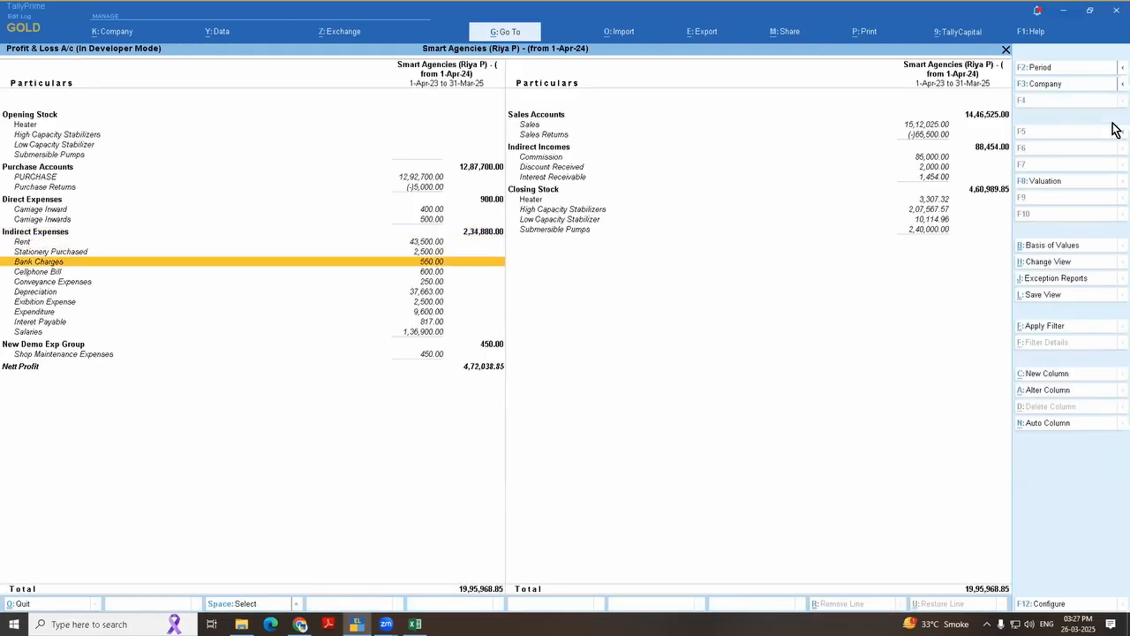
{"action": "key", "text": "Down"}
{"action": "key", "text": "Down"}
{"action": "key", "text": "Down"}
{"action": "key", "text": "Up"}
{"action": "key", "text": "Up"}
{"action": "key", "text": "Up"}
{"action": "key", "text": "Up"}
{"action": "key", "text": "Down"}
{"action": "key", "text": "Down"}
{"action": "key", "text": "Down"}
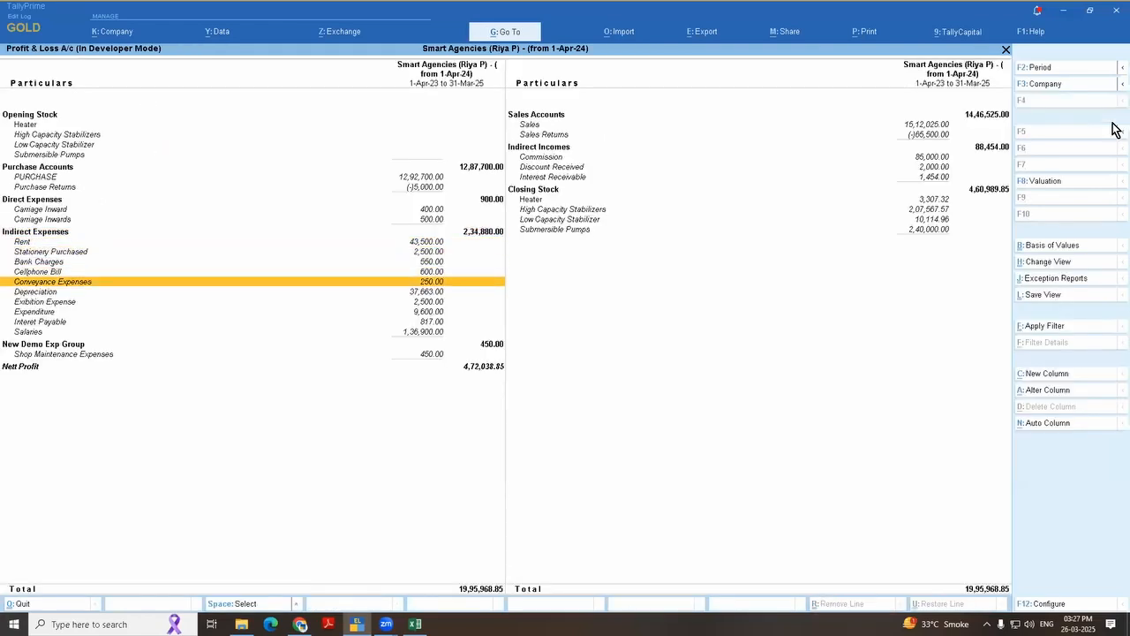
{"action": "key", "text": "Down"}
{"action": "key", "text": "Down"}
{"action": "key", "text": "Down"}
{"action": "key", "text": "Down"}
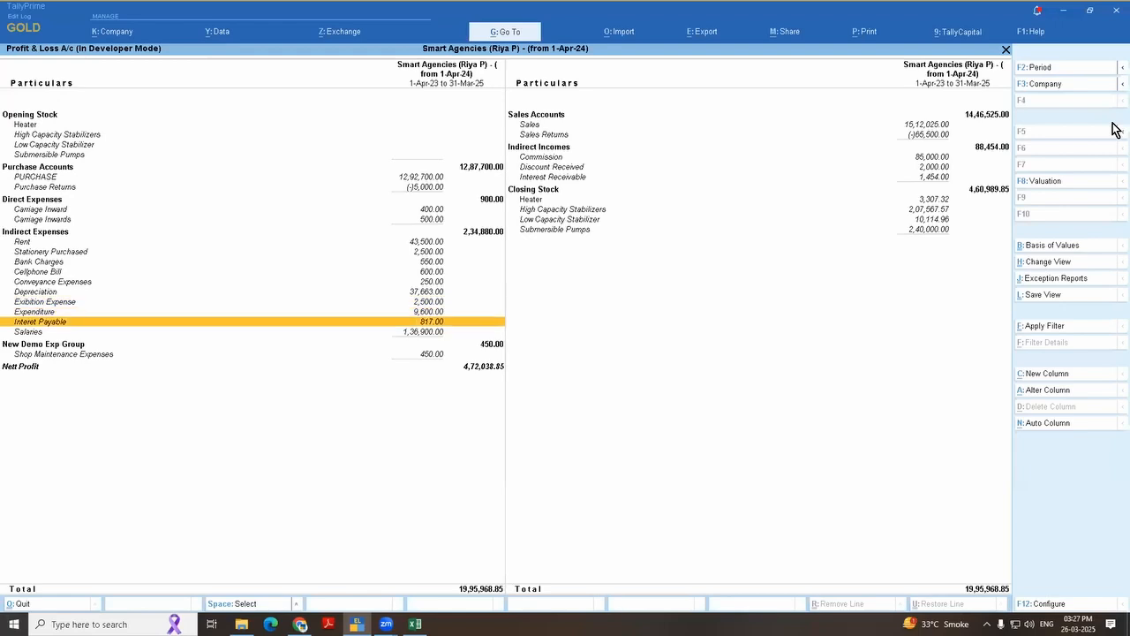
{"action": "key", "text": "Up"}
{"action": "key", "text": "Up"}
{"action": "key", "text": "Up"}
{"action": "key", "text": "Up"}
{"action": "key", "text": "Up"}
{"action": "key", "text": "Up"}
{"action": "key", "text": "Up"}
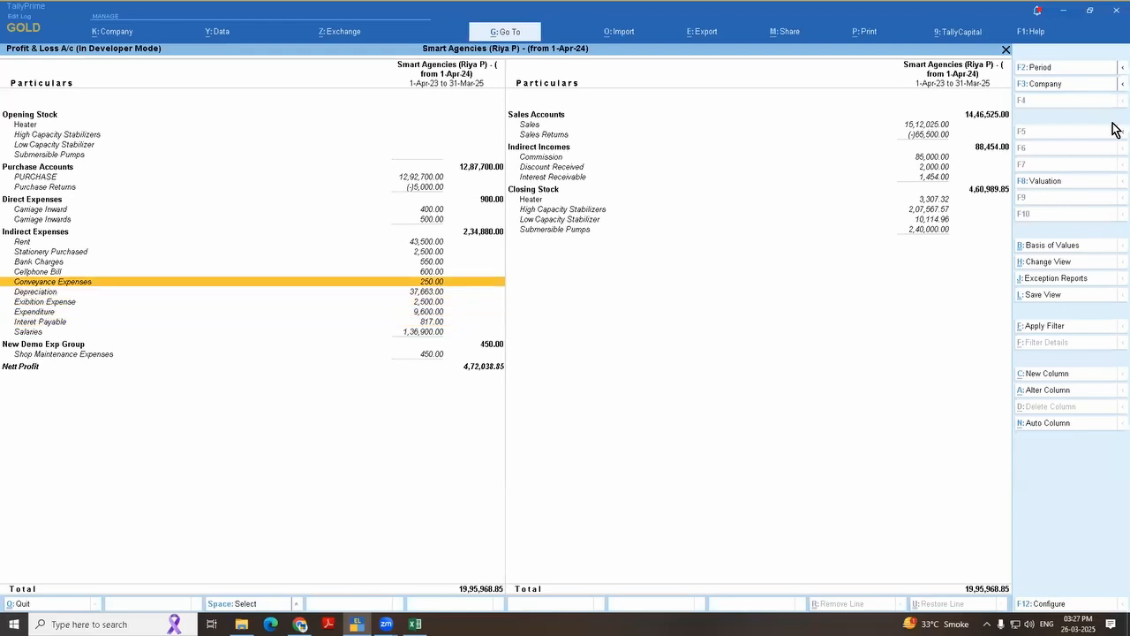
{"action": "key", "text": "Down"}
{"action": "key", "text": "Down"}
{"action": "key", "text": "Down"}
{"action": "key", "text": "Down"}
{"action": "key", "text": "Down"}
Step: Move the Rent ledger from Indirect Expenses to New Demo Exp Group and save the ledger
{"action": "key", "text": "Up"}
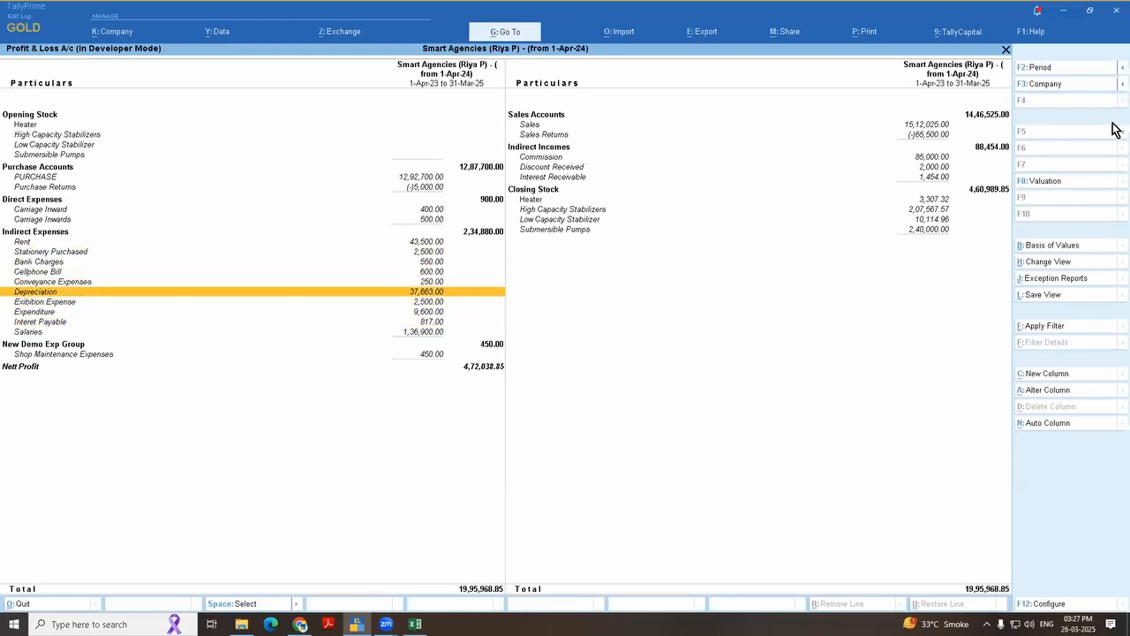
{"action": "key", "text": "Up"}
{"action": "key", "text": "Up"}
{"action": "key", "text": "Up"}
{"action": "key", "text": "Up"}
{"action": "key", "text": "Up"}
{"action": "key", "text": "ctrl"}
{"action": "key", "text": "ctrl+Return"}
{"action": "key", "text": "Return"}
{"action": "key", "text": "Return"}
{"action": "key", "text": "Return"}
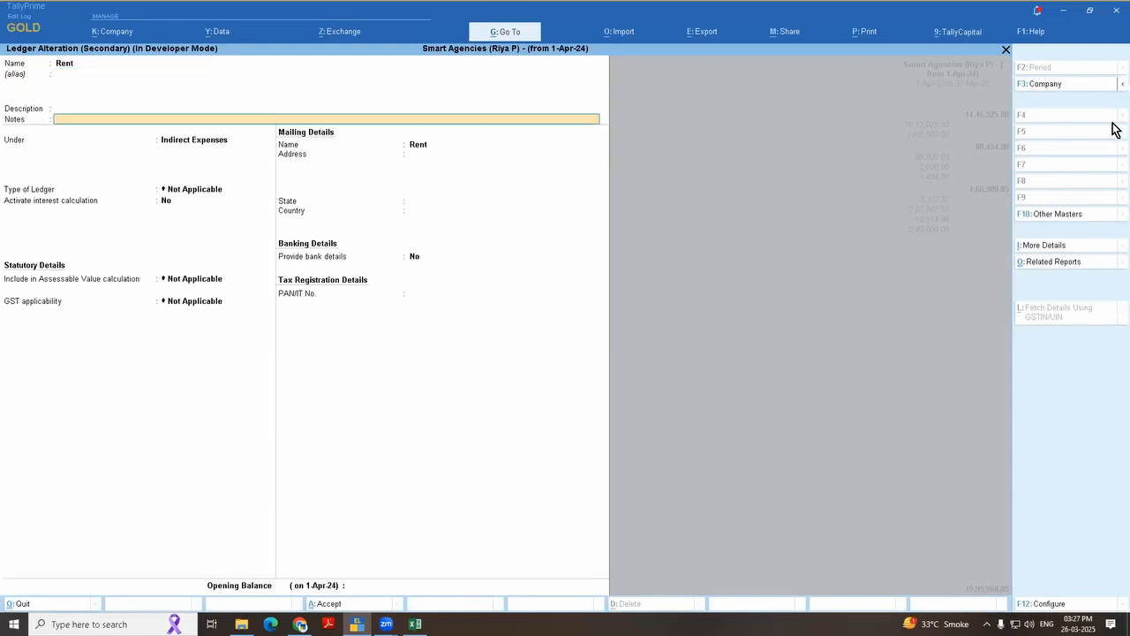
{"action": "key", "text": "Return"}
{"action": "type", "text": "New"}
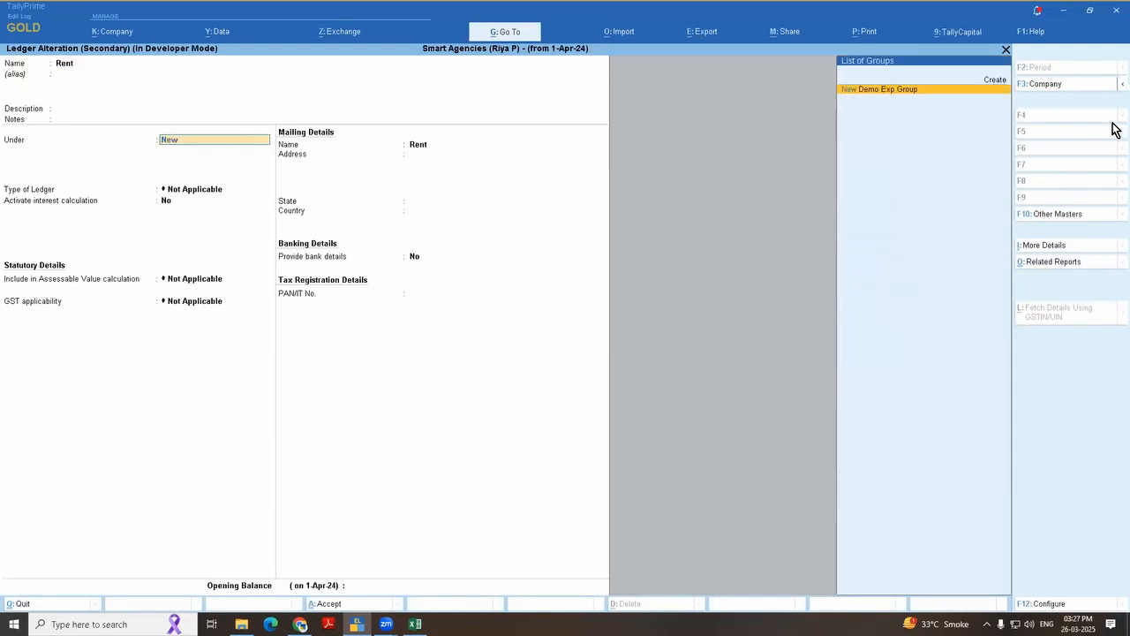
{"action": "key", "text": "Return"}
{"action": "key", "text": "ctrl+a"}
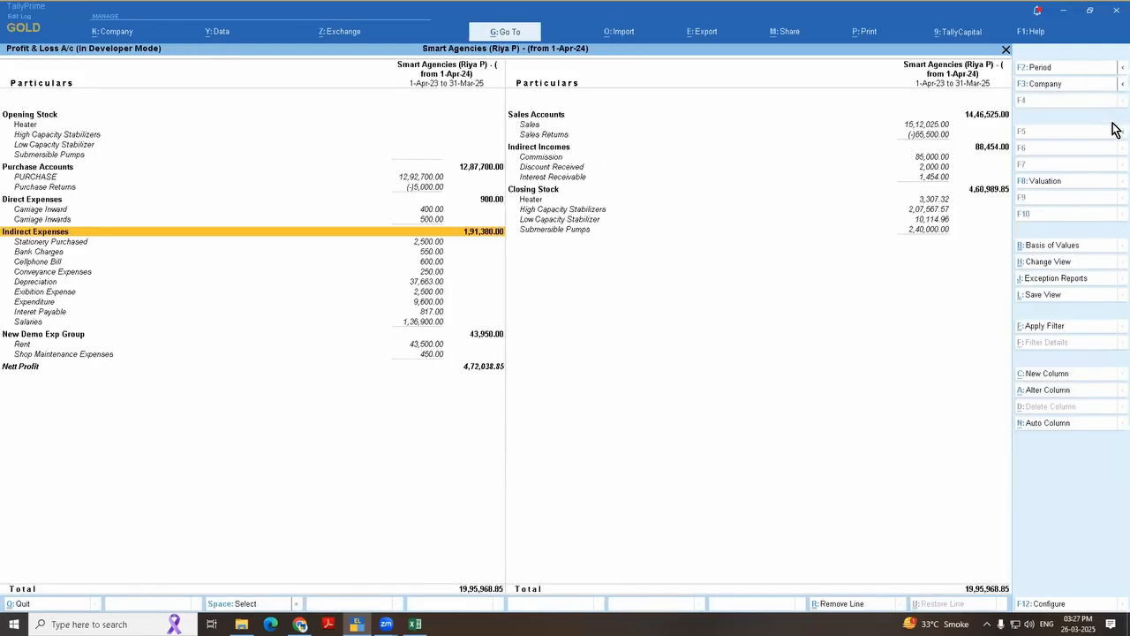
Step: Alter New Demo Exp Group so that it falls under Indirect Expenses, and save the group
{"action": "key", "text": "Down"}
{"action": "key", "text": "Down"}
{"action": "key", "text": "Down"}
{"action": "key", "text": "Down"}
{"action": "key", "text": "Down"}
{"action": "key", "text": "Down"}
{"action": "key", "text": "Down"}
{"action": "key", "text": "Down"}
{"action": "key", "text": "Down"}
{"action": "key", "text": "Down"}
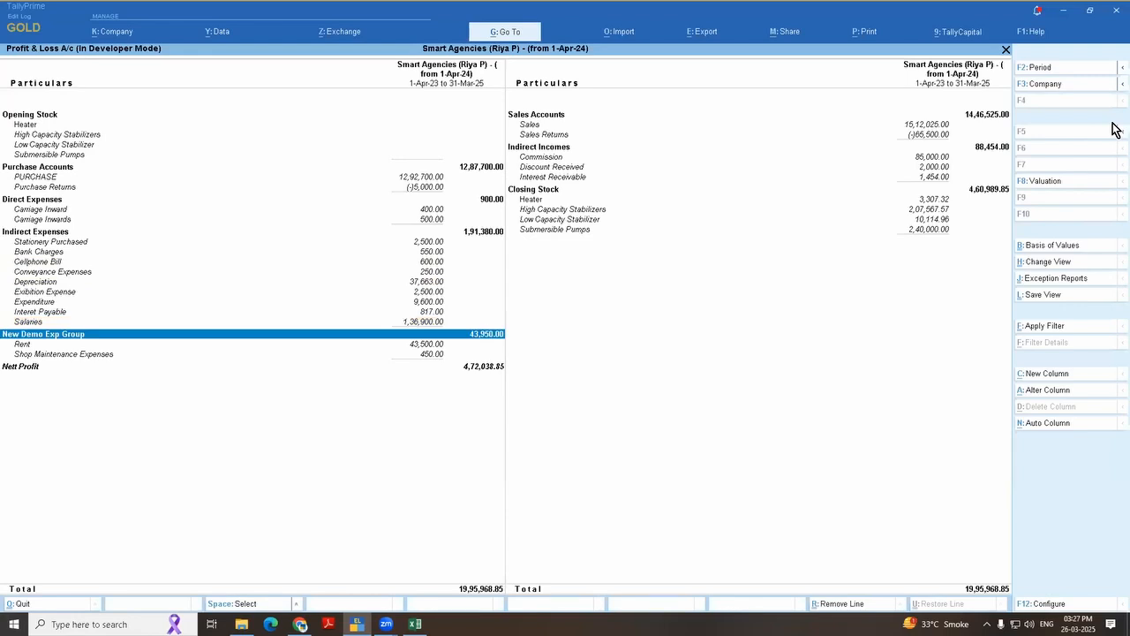
{"action": "key", "text": "space"}
{"action": "key", "text": "ctrl+Return"}
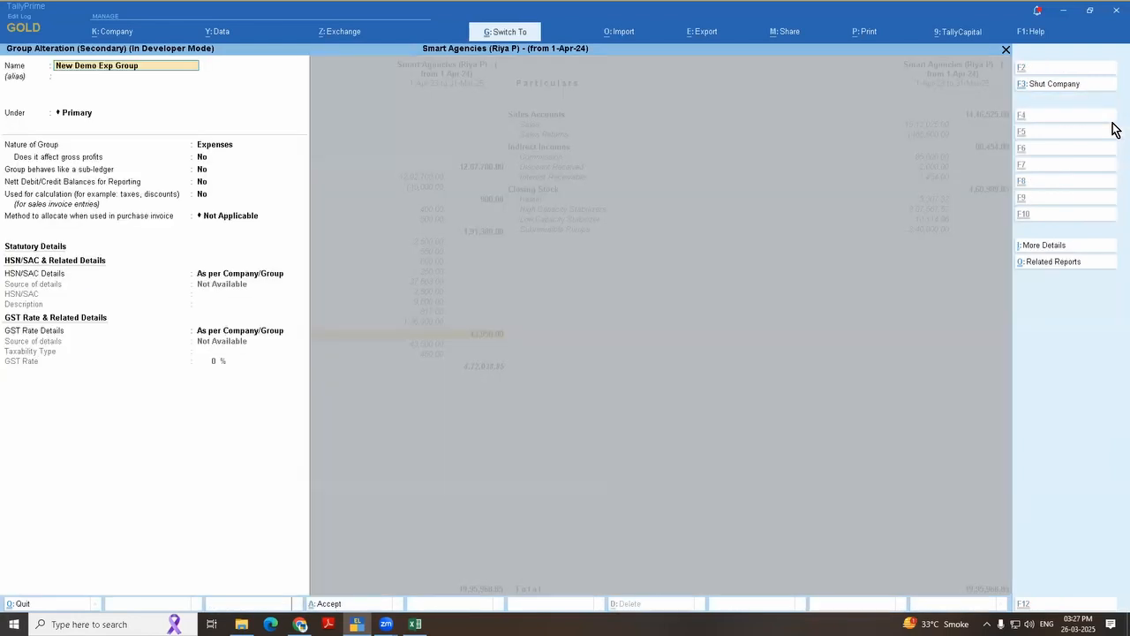
{"action": "key", "text": "Return"}
{"action": "key", "text": "Return"}
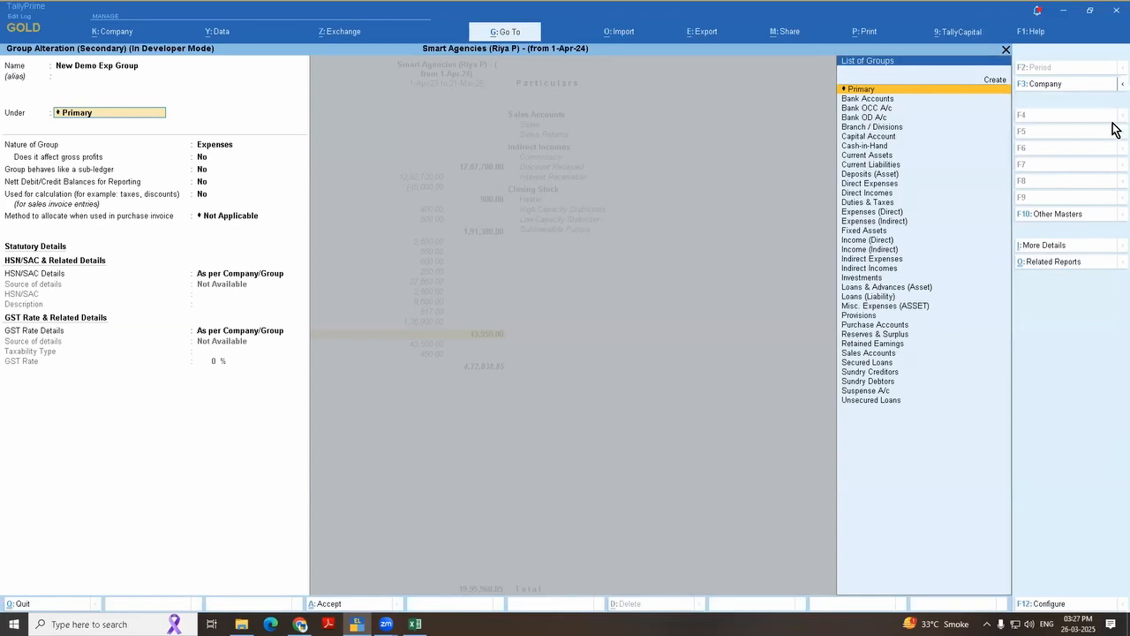
{"action": "type", "text": "Indire"}
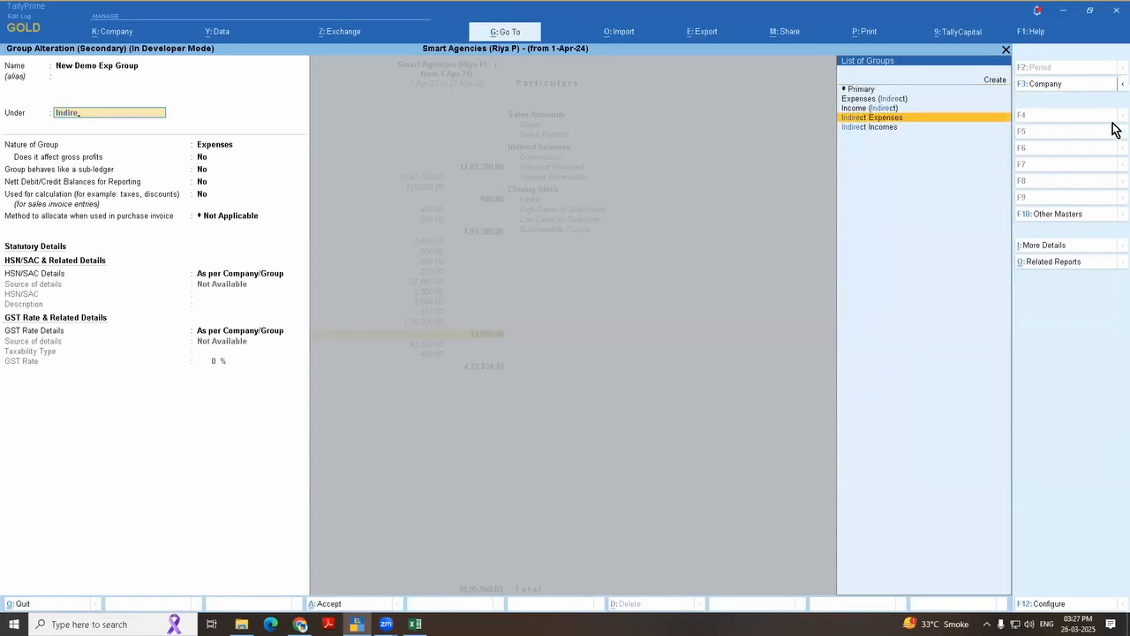
{"action": "key", "text": "Return"}
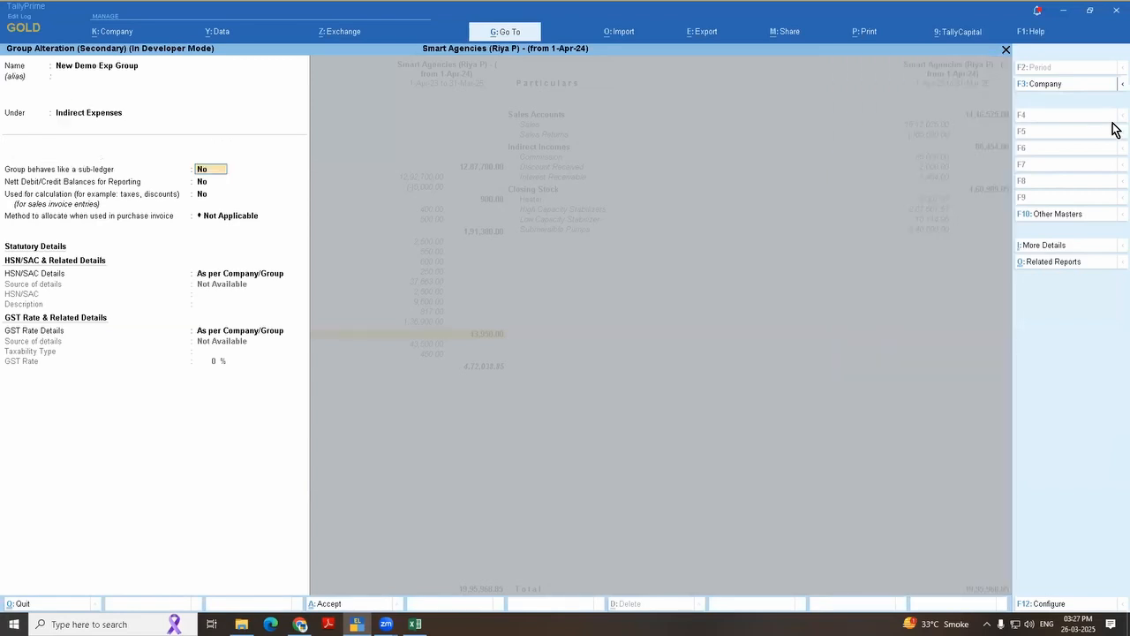
{"action": "key", "text": "ctrl"}
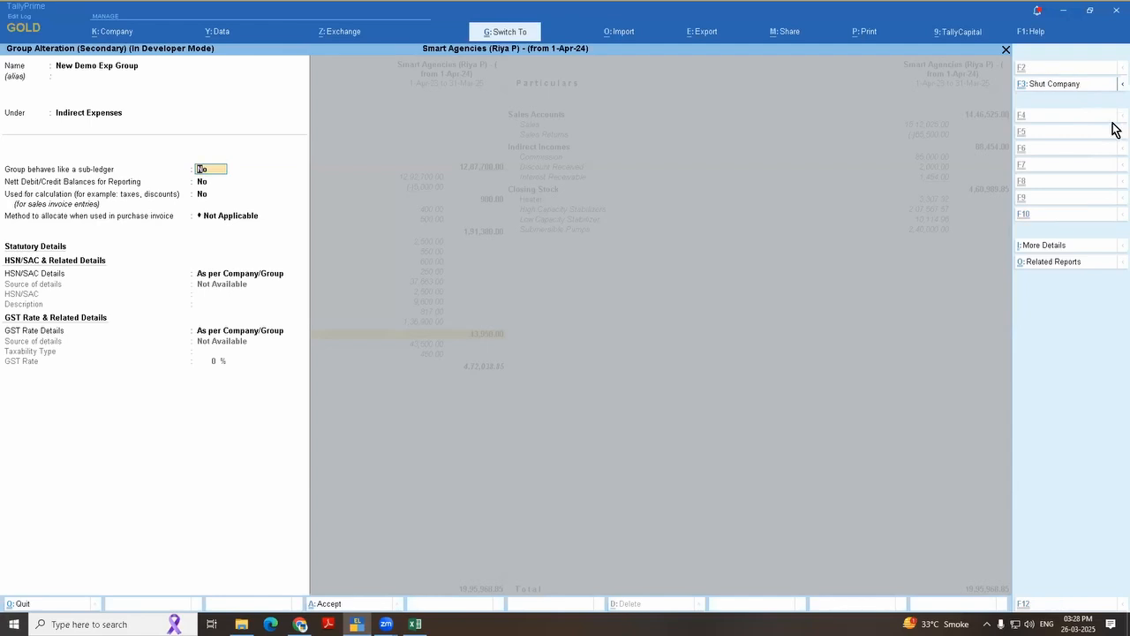
{"action": "key", "text": "ctrl+a"}
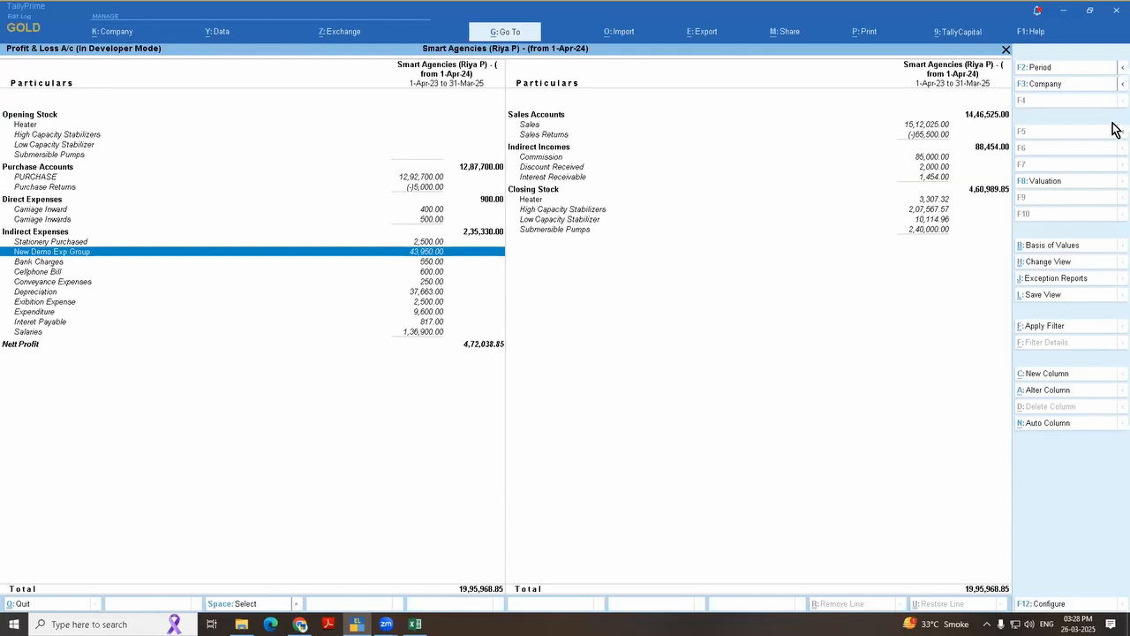
Step: Place New Demo Exp Group back under Primary with nature Expenses and no effect on gross profits, and save it
{"action": "key", "text": "Return"}
{"action": "key", "text": "Escape"}
{"action": "key", "text": "ctrl+Return"}
{"action": "key", "text": "Return"}
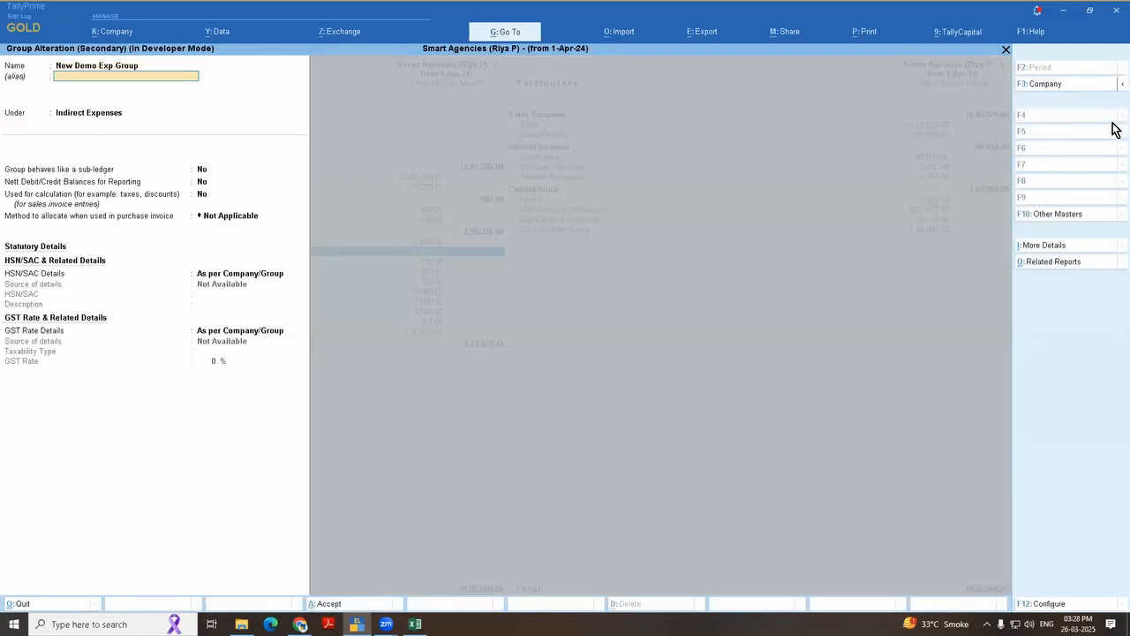
{"action": "key", "text": "Return"}
{"action": "type", "text": "P"}
{"action": "key", "text": "Up"}
{"action": "key", "text": "Up"}
{"action": "key", "text": "Up"}
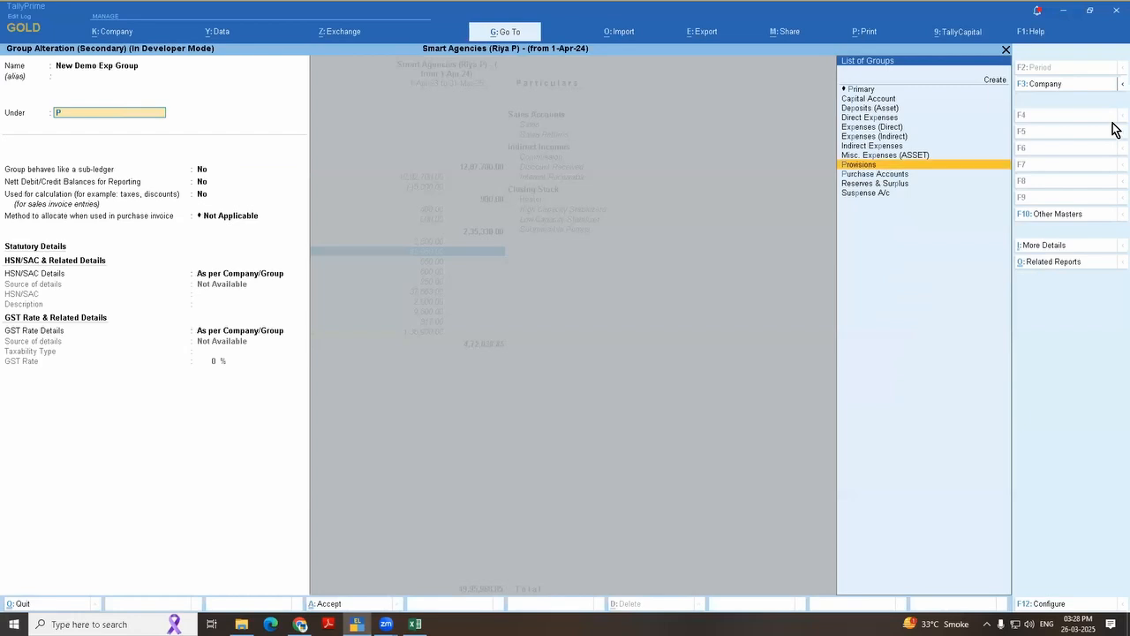
{"action": "key", "text": "Up"}
{"action": "key", "text": "Up"}
{"action": "key", "text": "Up"}
{"action": "key", "text": "Up"}
{"action": "key", "text": "Up"}
{"action": "key", "text": "Return"}
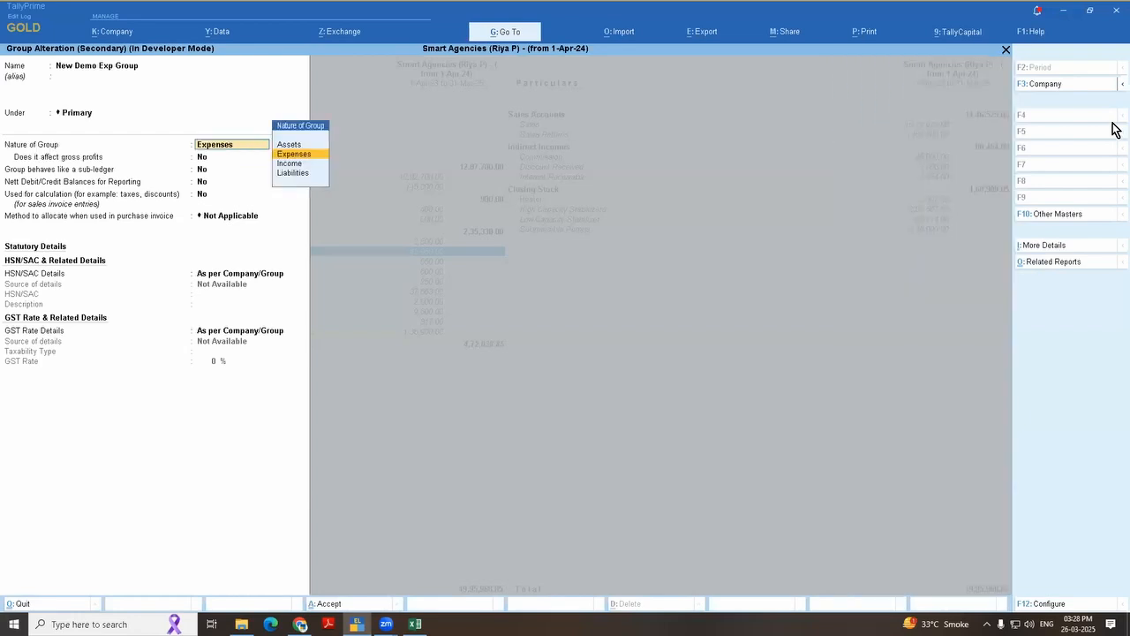
{"action": "key", "text": "Return"}
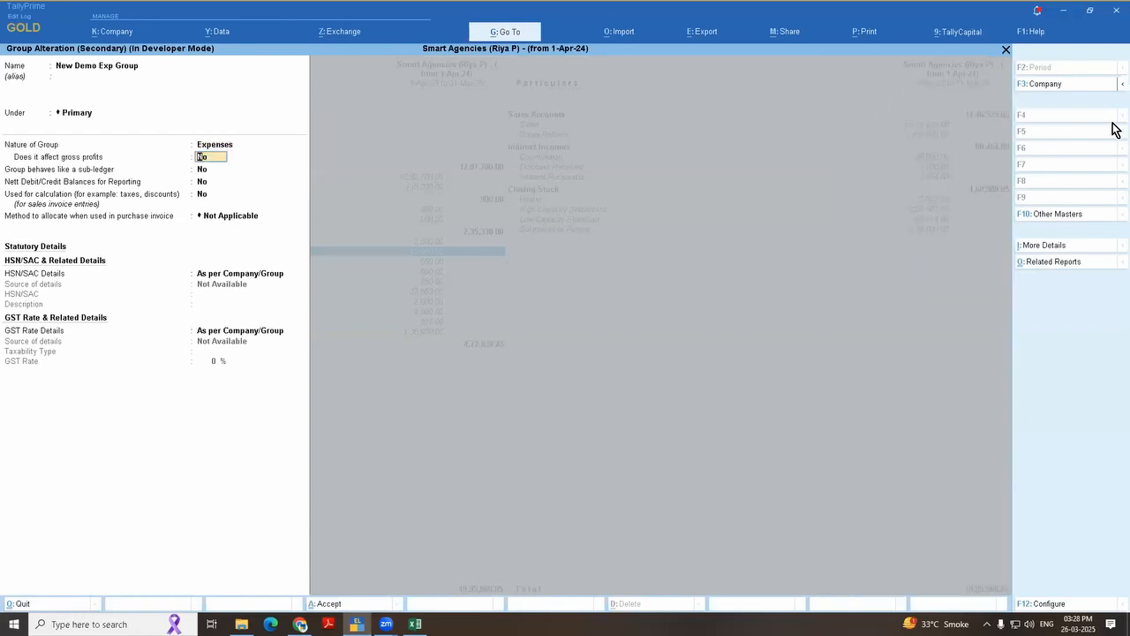
{"action": "key", "text": "ctrl+a"}
{"action": "key", "text": "Down"}
{"action": "key", "text": "Down"}
{"action": "key", "text": "Down"}
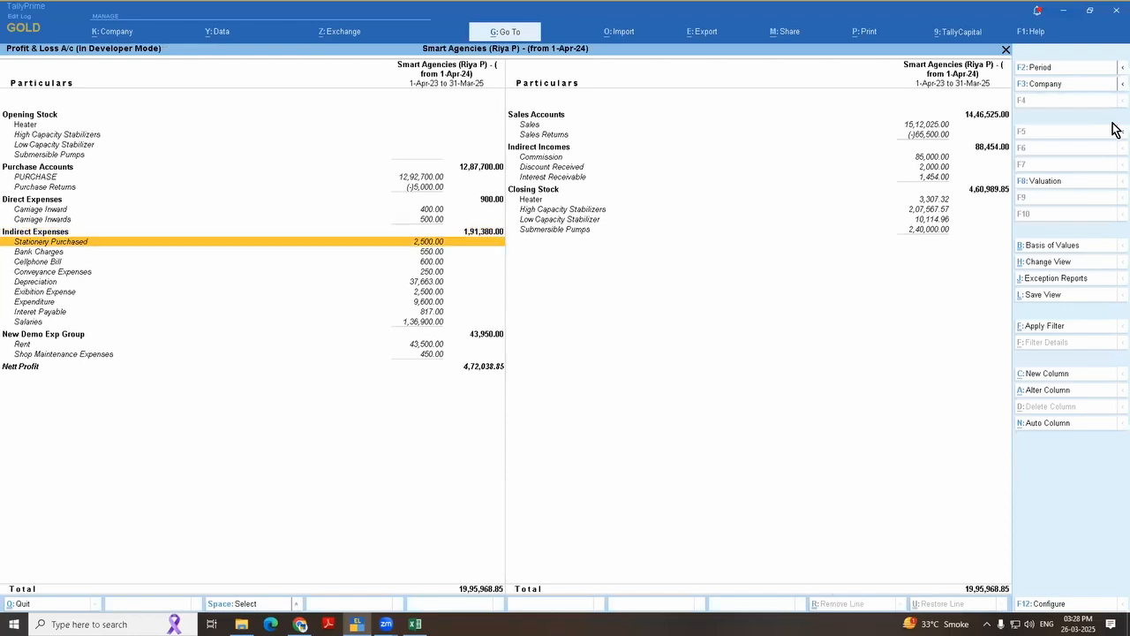
{"action": "key", "text": "Down"}
{"action": "key", "text": "Down"}
{"action": "key", "text": "Down"}
{"action": "key", "text": "Down"}
{"action": "key", "text": "Down"}
{"action": "key", "text": "Down"}
{"action": "key", "text": "Down"}
{"action": "key", "text": "Down"}
{"action": "key", "text": "Up"}
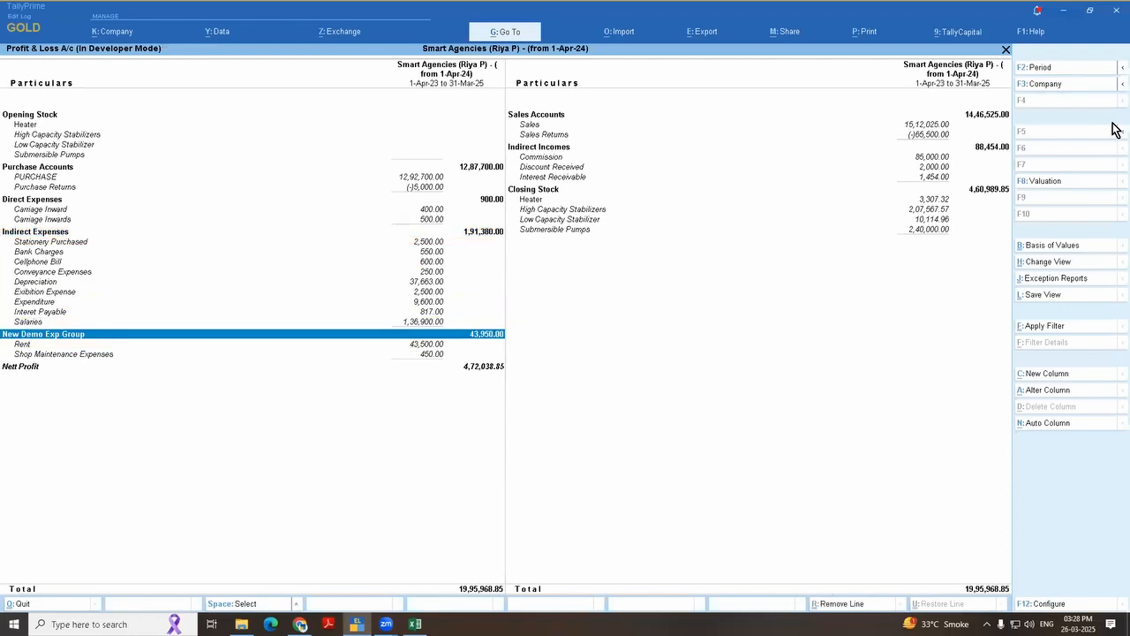
{"action": "key", "text": "ctrl"}
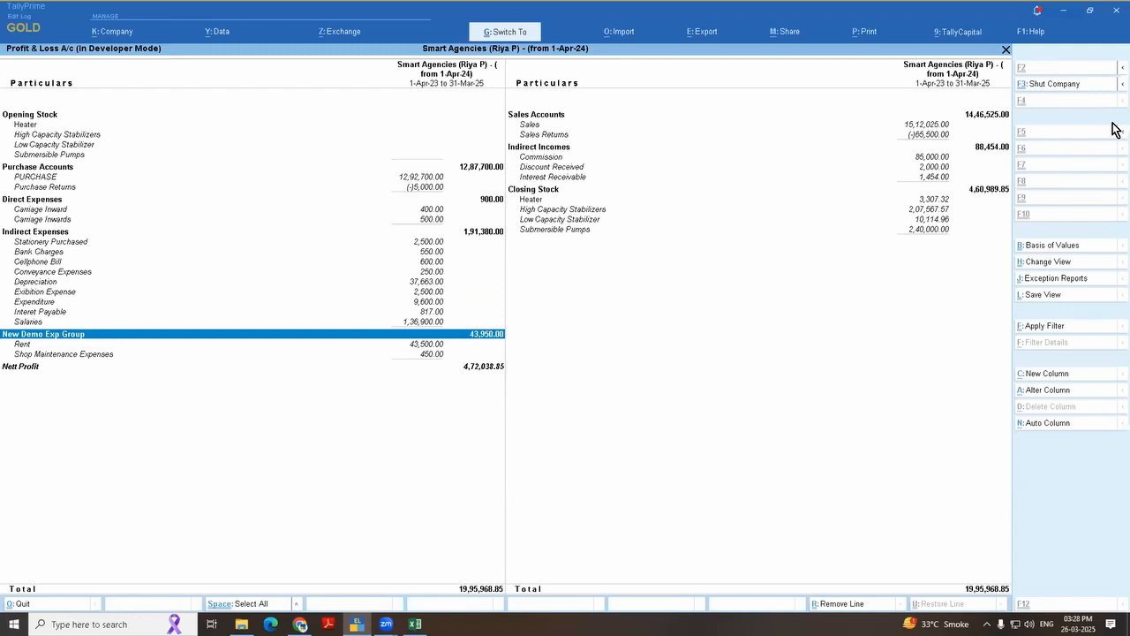
{"action": "key", "text": "ctrl+Return"}
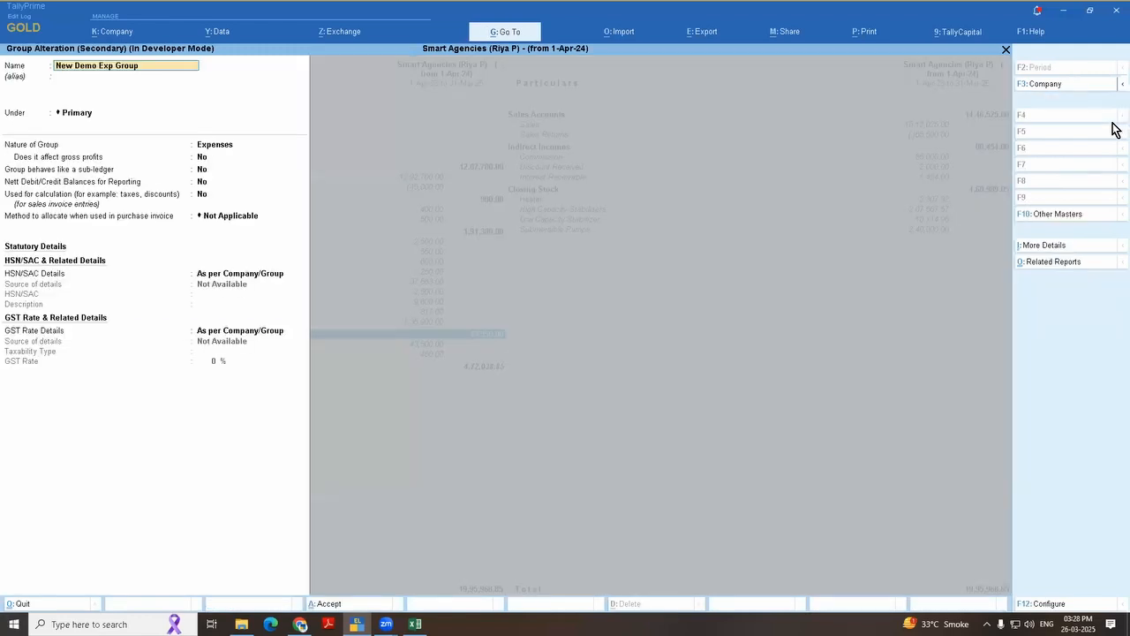
{"action": "type", "text": "1- My Grou"}
{"action": "key", "text": "Escape"}
{"action": "key", "text": "Return"}
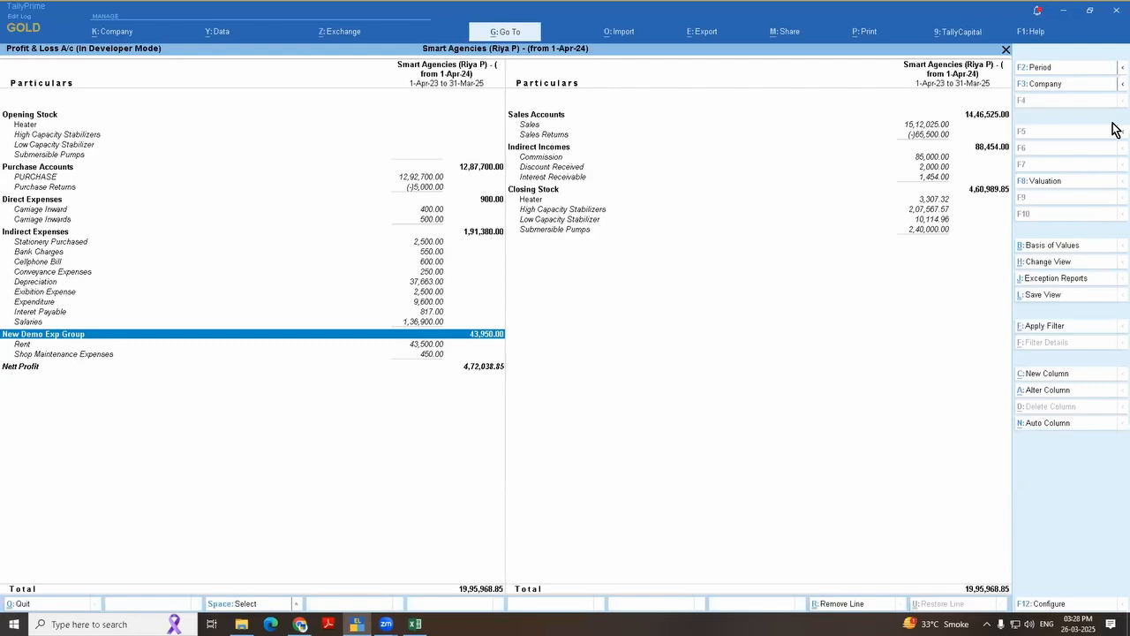
Step: Open New Demo Exp Group for alteration and expand its additional details to the full list
{"action": "key", "text": "ctrl+Return"}
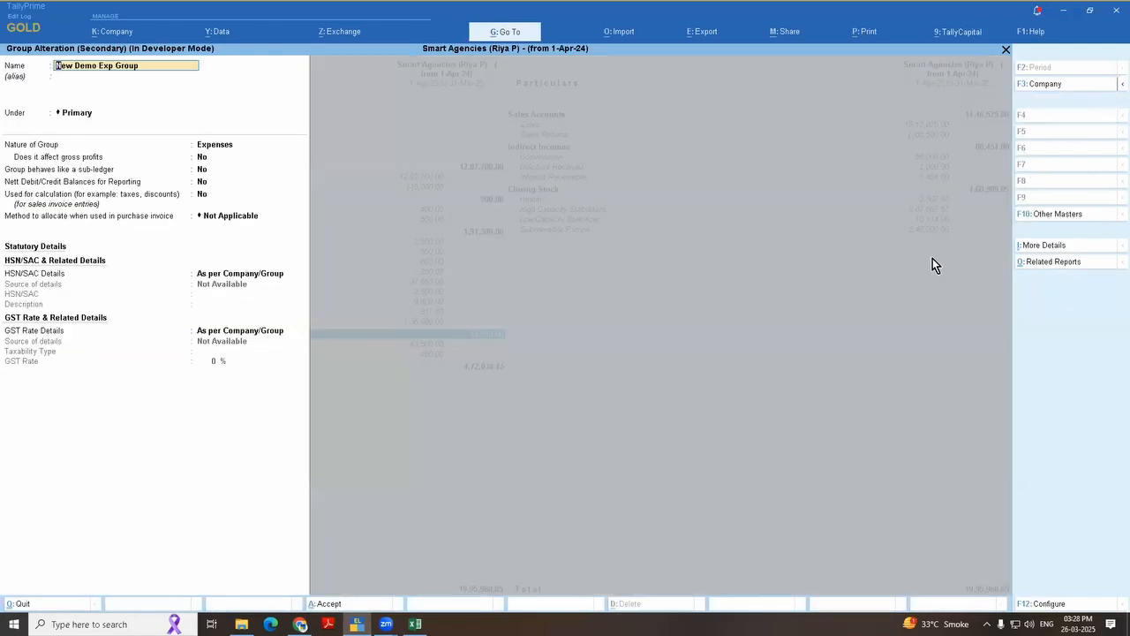
{"action": "left_click", "coordinate": [1067, 245]}
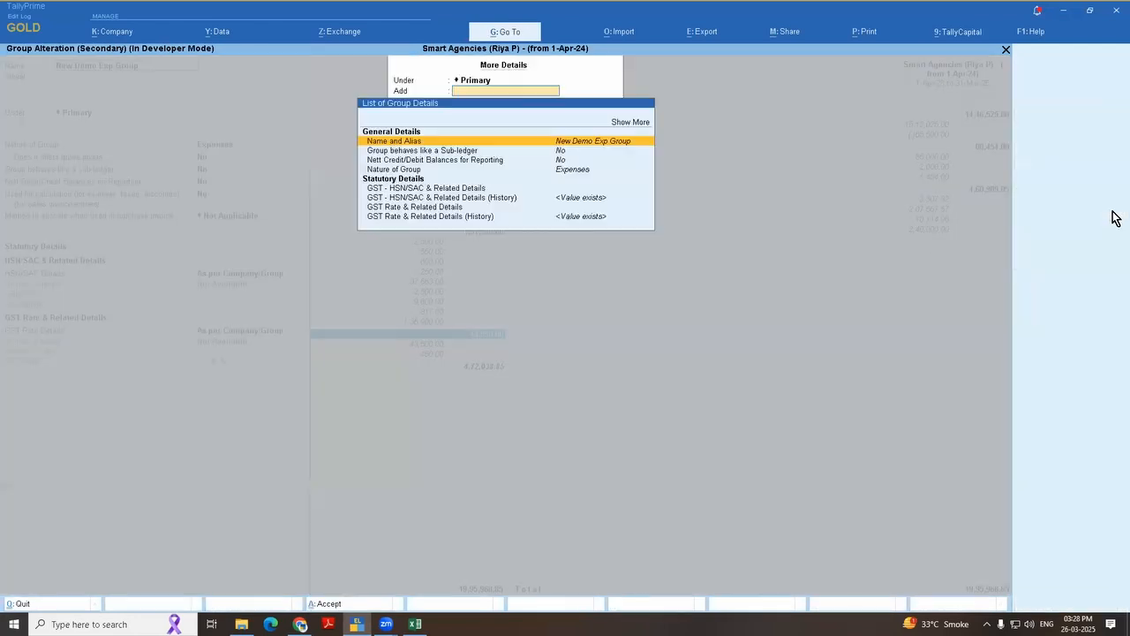
{"action": "key", "text": "Up"}
{"action": "key", "text": "Return"}
Step: Set the Position Index in Reports of New Demo Exp Group to 1 and save the group
{"action": "key", "text": "Down"}
{"action": "key", "text": "Down"}
{"action": "key", "text": "Down"}
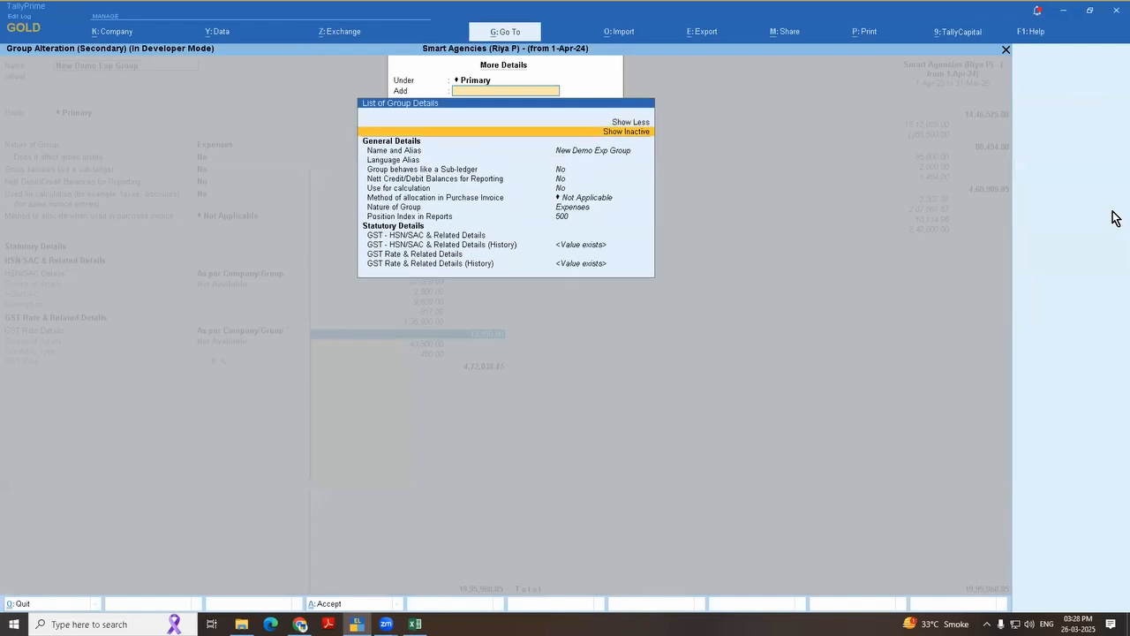
{"action": "key", "text": "Down"}
{"action": "key", "text": "Down"}
{"action": "key", "text": "Down"}
{"action": "key", "text": "Down"}
{"action": "key", "text": "Down"}
{"action": "key", "text": "Down"}
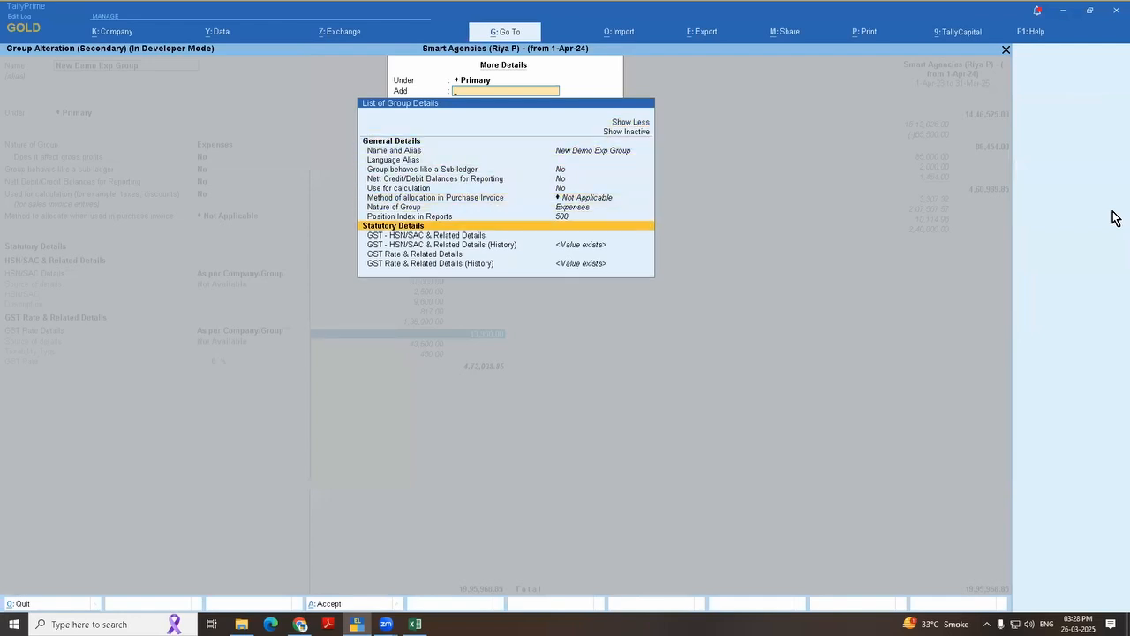
{"action": "key", "text": "Up"}
{"action": "key", "text": "Return"}
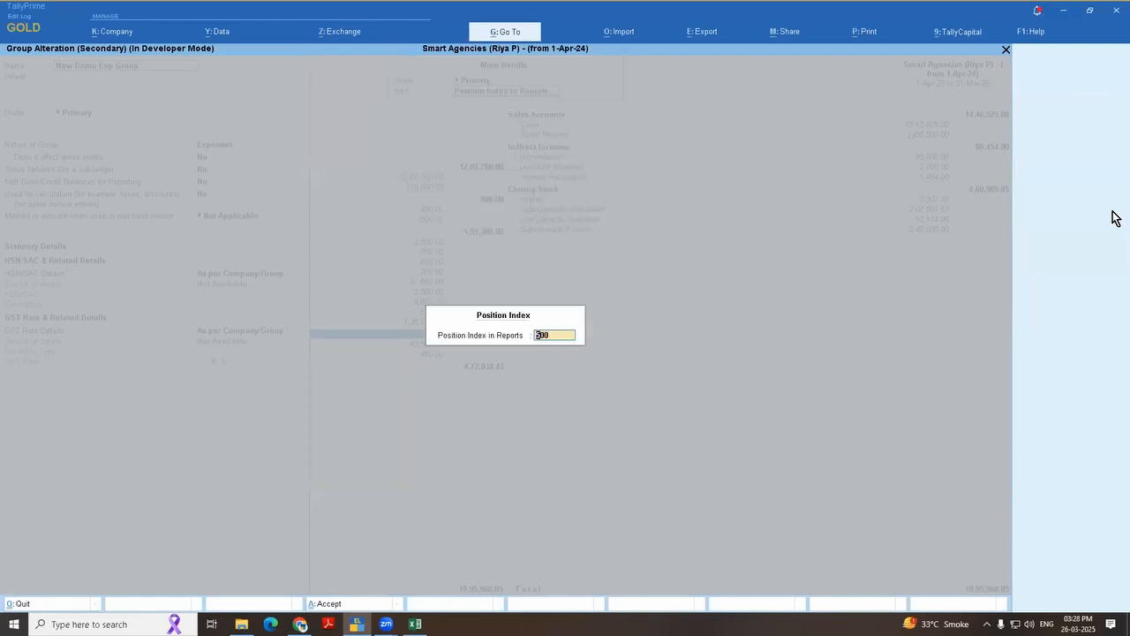
{"action": "type", "text": "1"}
{"action": "key", "text": "Return"}
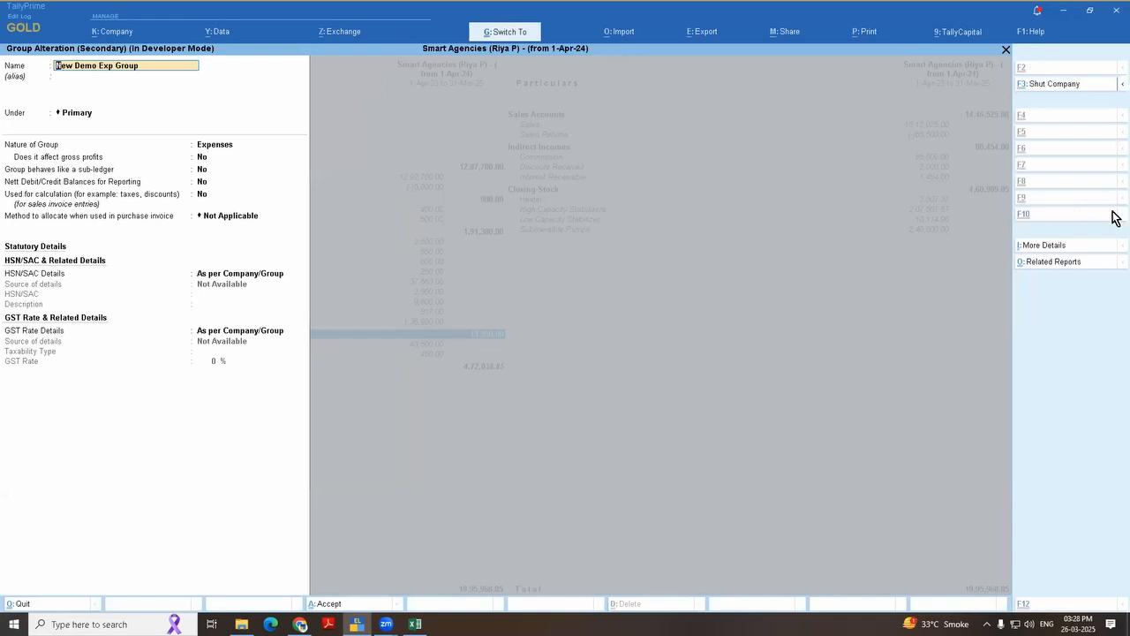
{"action": "key", "text": "ctrl+a"}
Step: Examine the position of New Demo Exp Group relative to Purchase Accounts in the Profit & Loss A/c
{"action": "key", "text": "Down"}
{"action": "key", "text": "Down"}
{"action": "key", "text": "Down"}
{"action": "key", "text": "Down"}
{"action": "key", "text": "Down"}
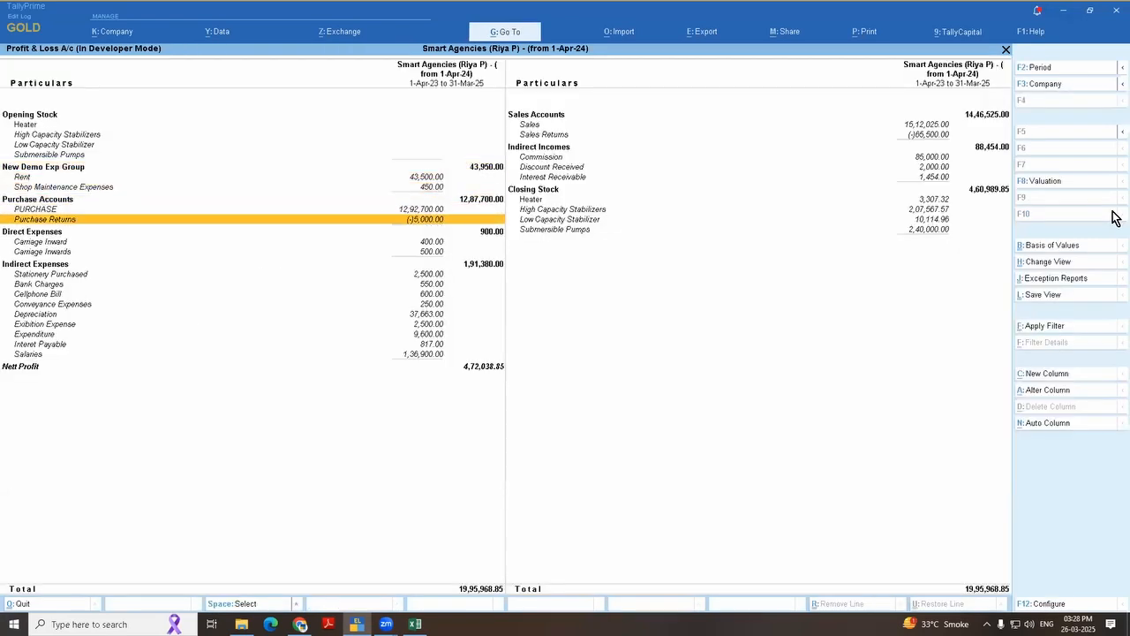
{"action": "key", "text": "Up"}
{"action": "key", "text": "Up"}
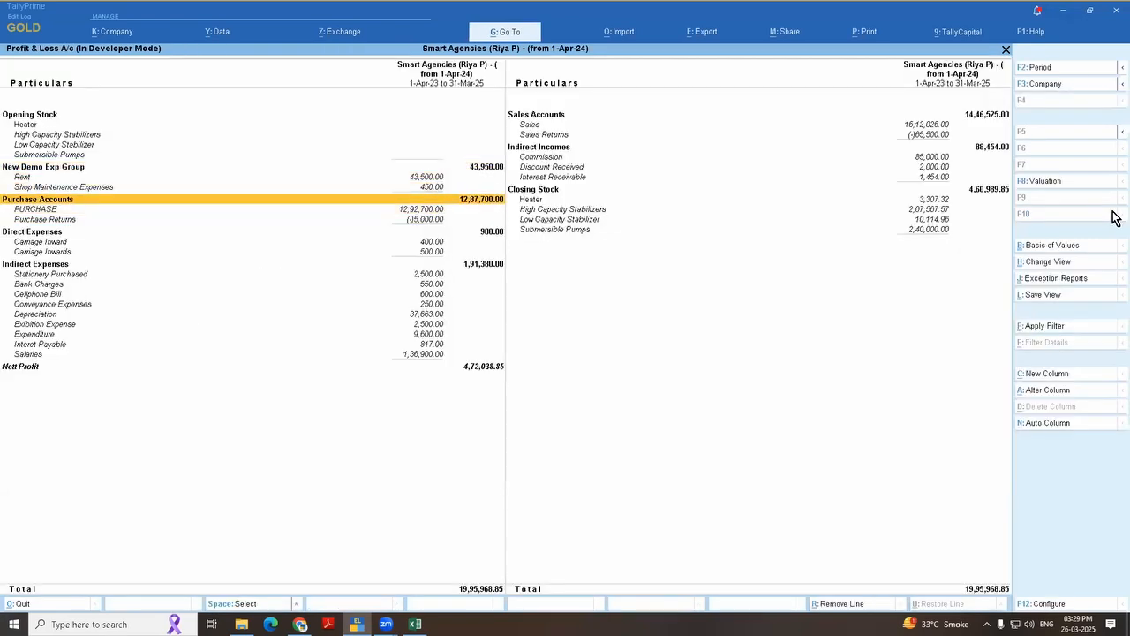
{"action": "key", "text": "Up"}
{"action": "key", "text": "Up"}
{"action": "key", "text": "Up"}
{"action": "key", "text": "space"}
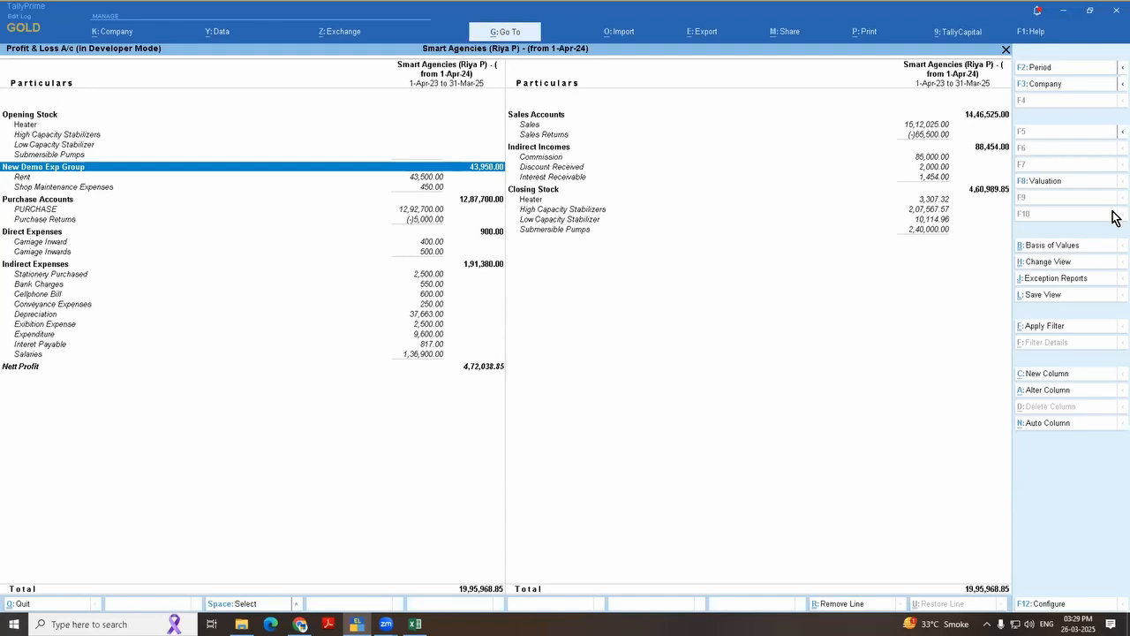
{"action": "key", "text": "space"}
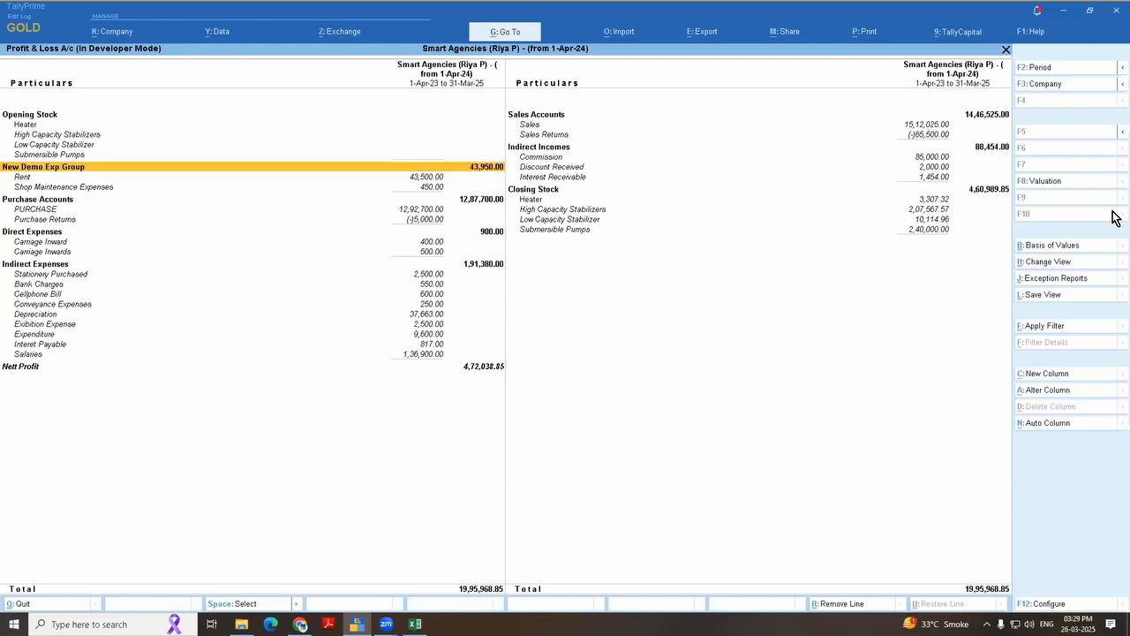
Step: Switch to the Excel topic list and review the entries "Tricks" and "TBL with note number in ODBC"
{"action": "key", "text": "alt+Tab"}
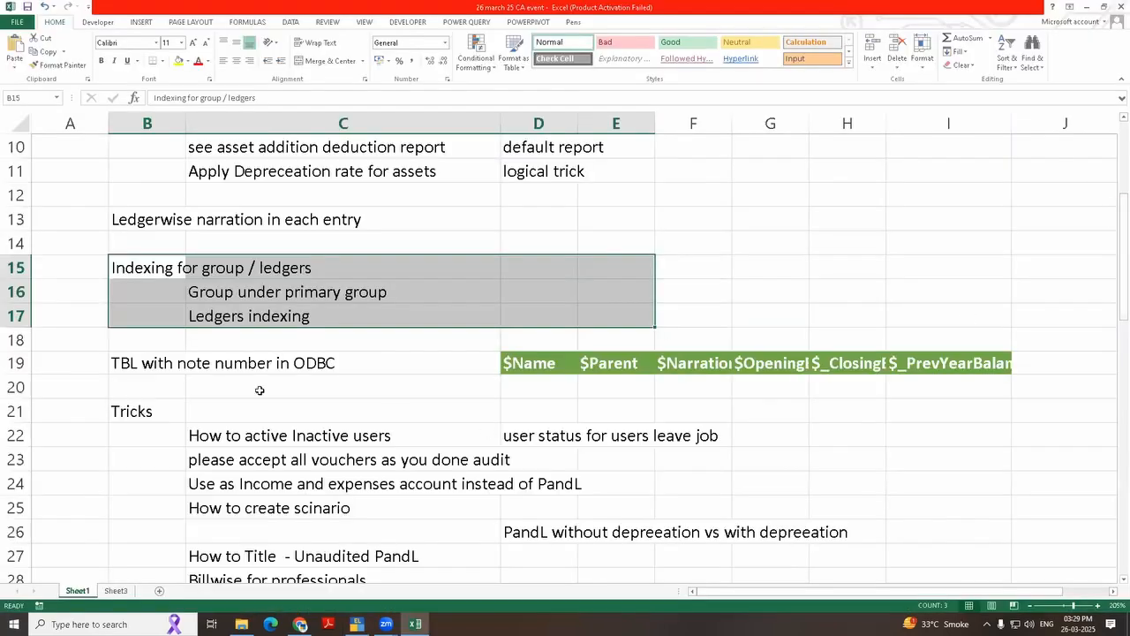
{"action": "left_click", "coordinate": [248, 366]}
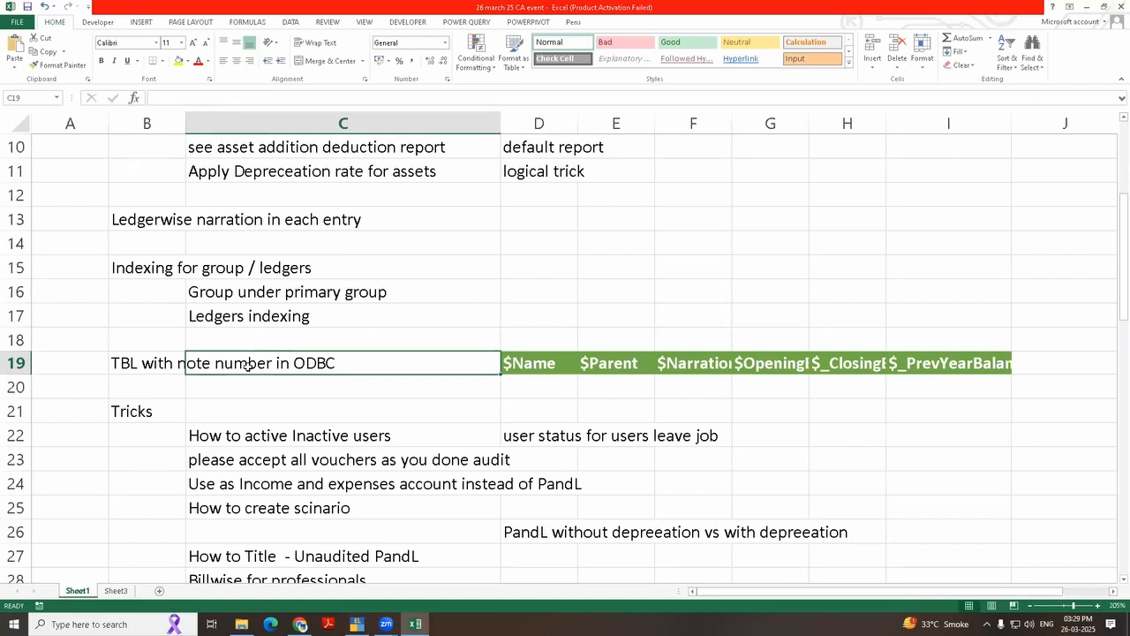
{"action": "left_click", "coordinate": [229, 412]}
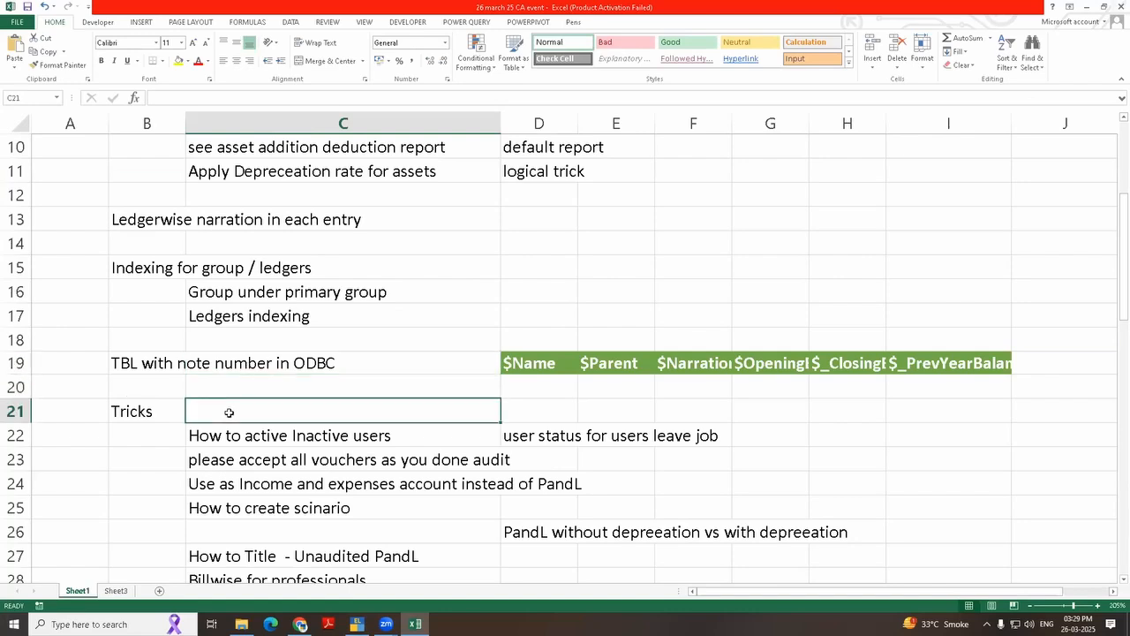
{"action": "left_click", "coordinate": [138, 406]}
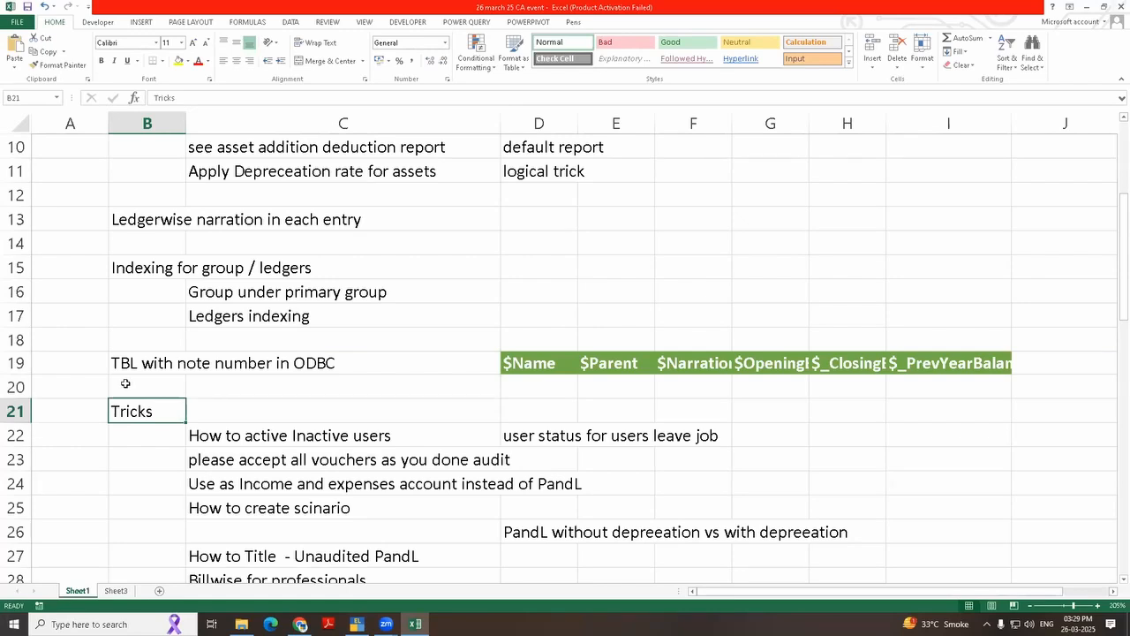
{"action": "left_click", "coordinate": [129, 357]}
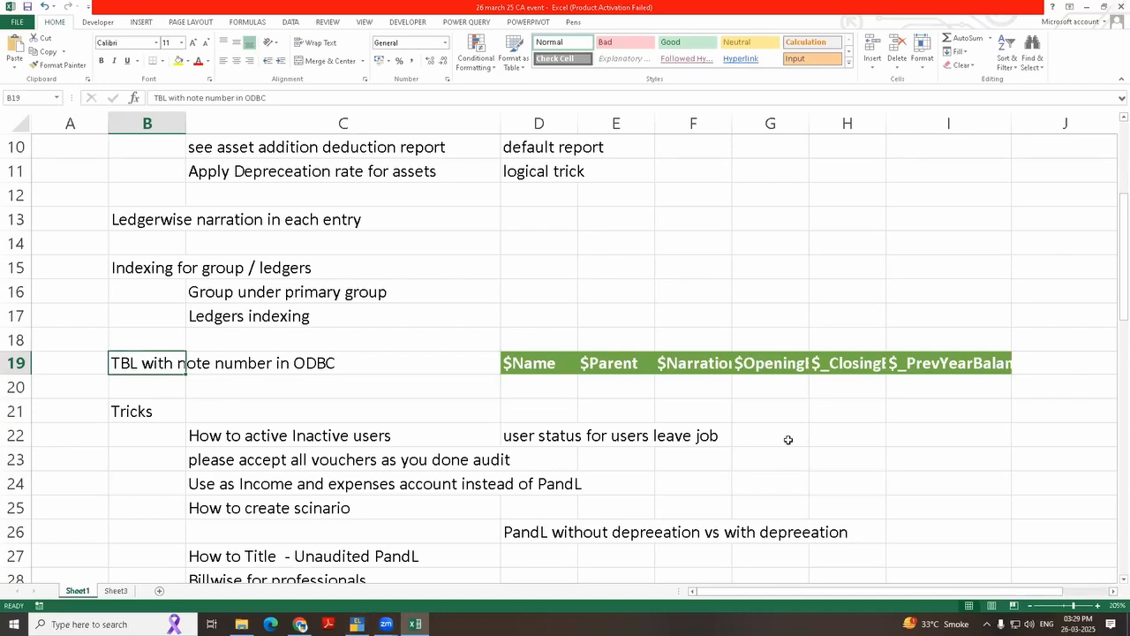
Step: Add a new blank worksheet to the topic list workbook
{"action": "left_click", "coordinate": [563, 584]}
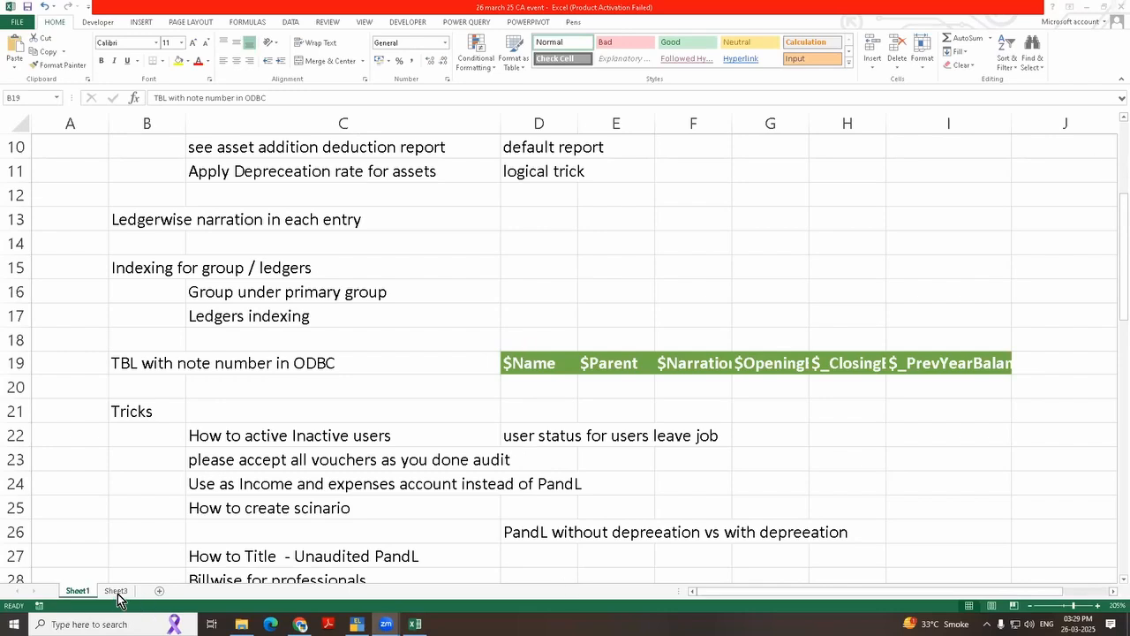
{"action": "left_click", "coordinate": [158, 591]}
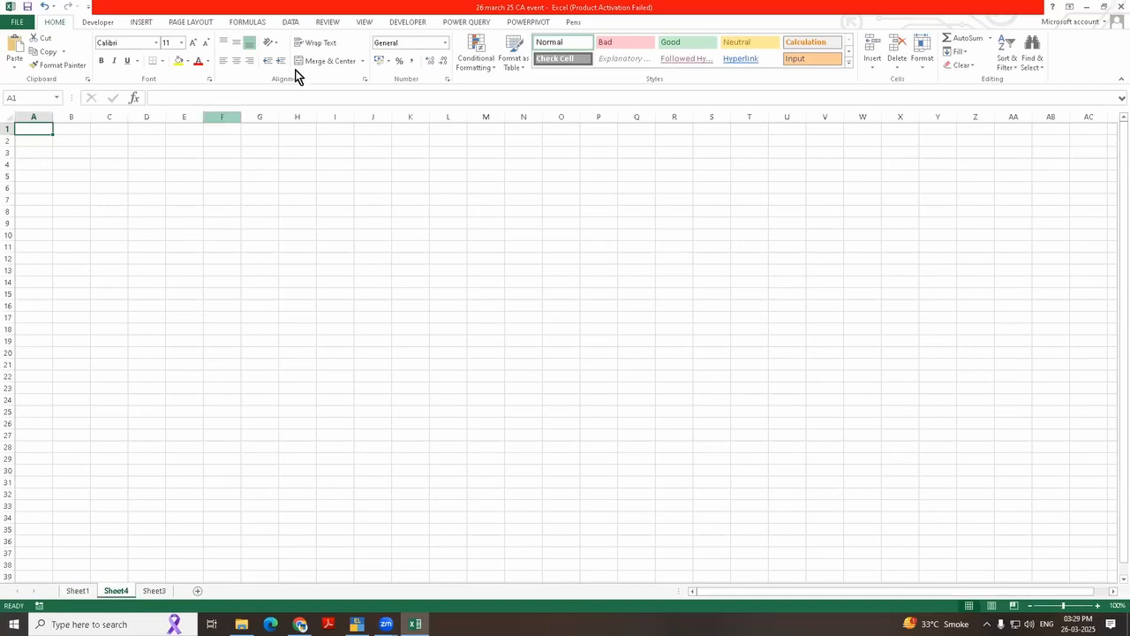
{"action": "left_click", "coordinate": [674, 70]}
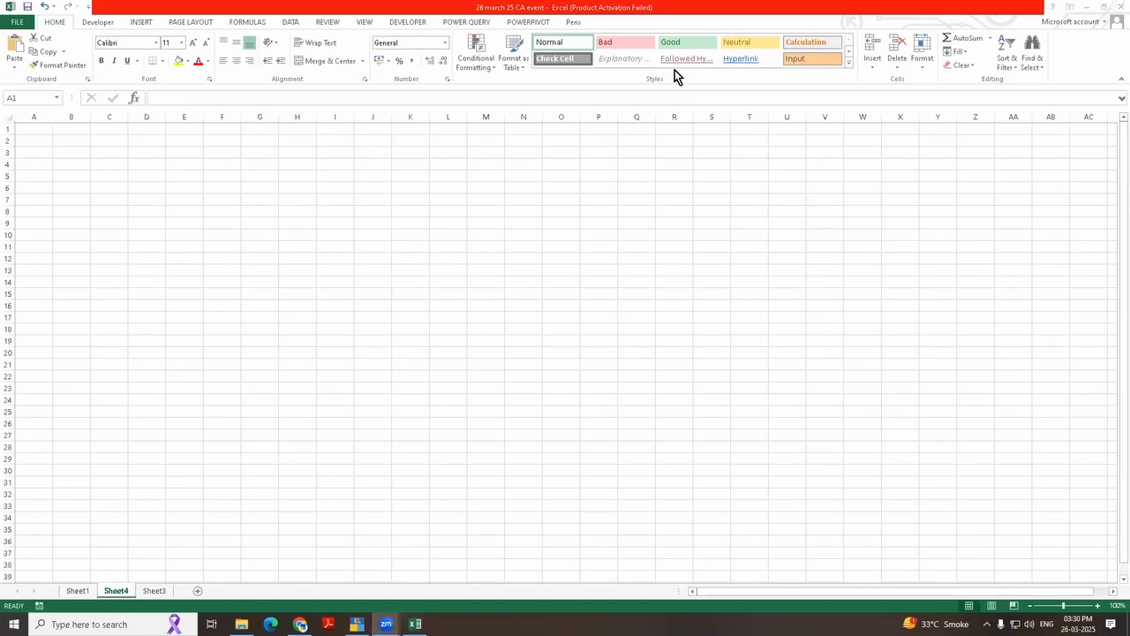
{"action": "left_click", "coordinate": [507, 242]}
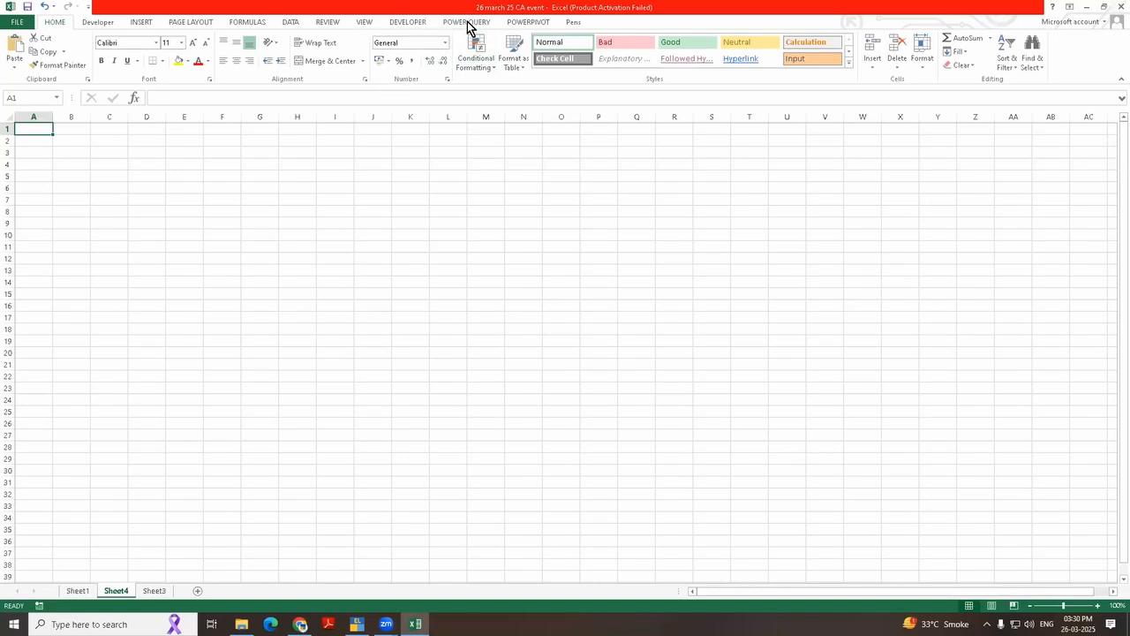
Step: Connect Power Query to the ODBC data source TallyODBC64_9000 and show the company data available for import
{"action": "left_click", "coordinate": [467, 22]}
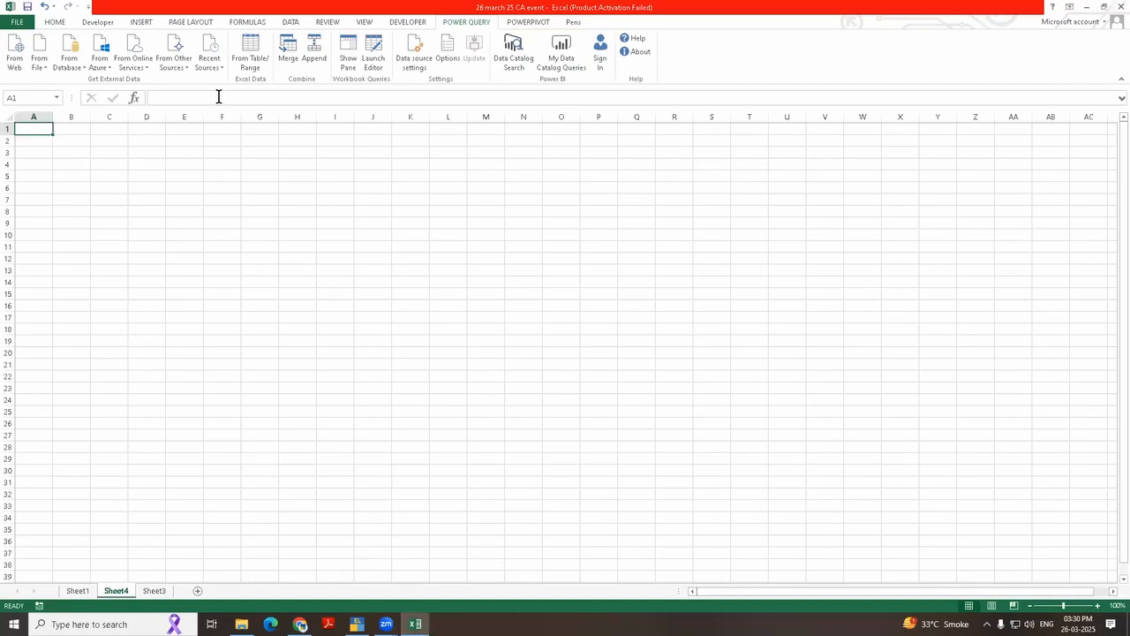
{"action": "left_click", "coordinate": [180, 69]}
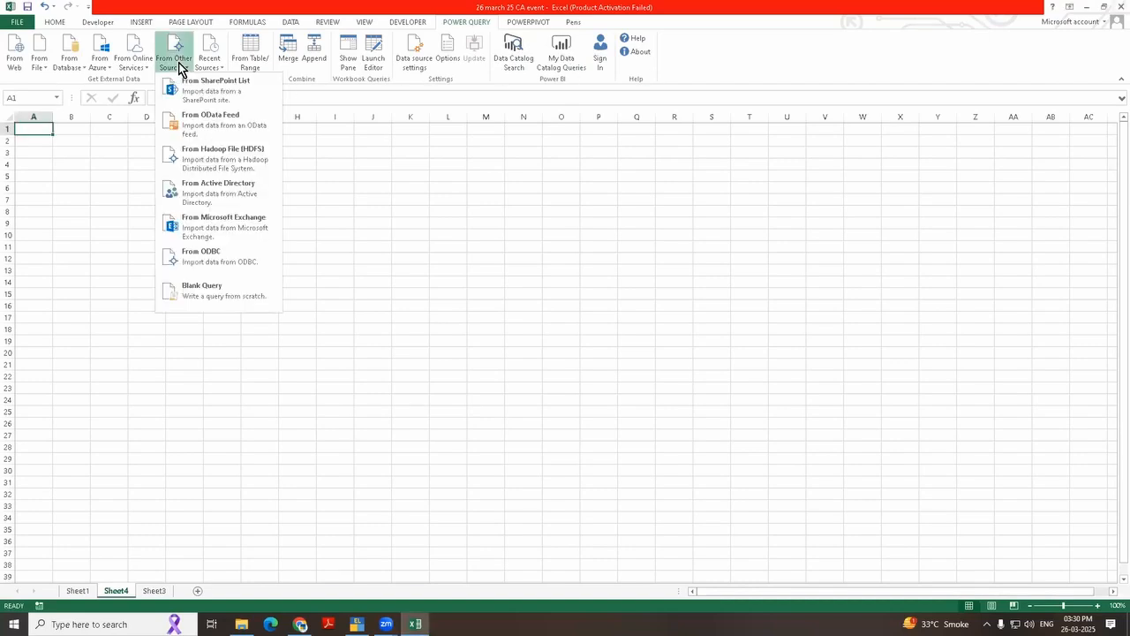
{"action": "left_click", "coordinate": [227, 262]}
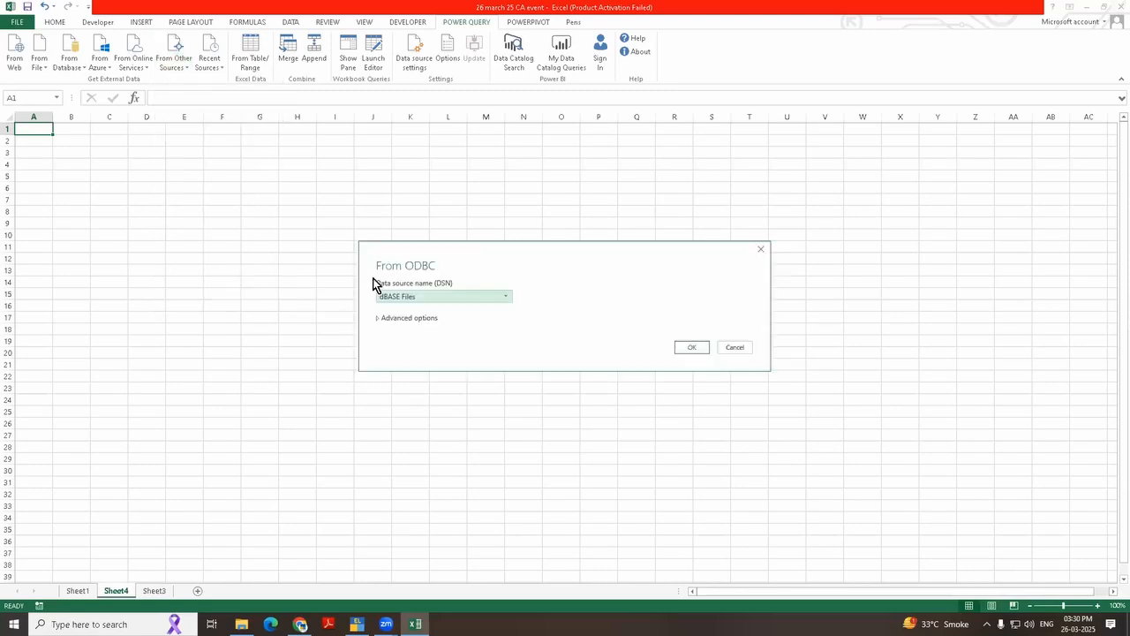
{"action": "left_click", "coordinate": [426, 297]}
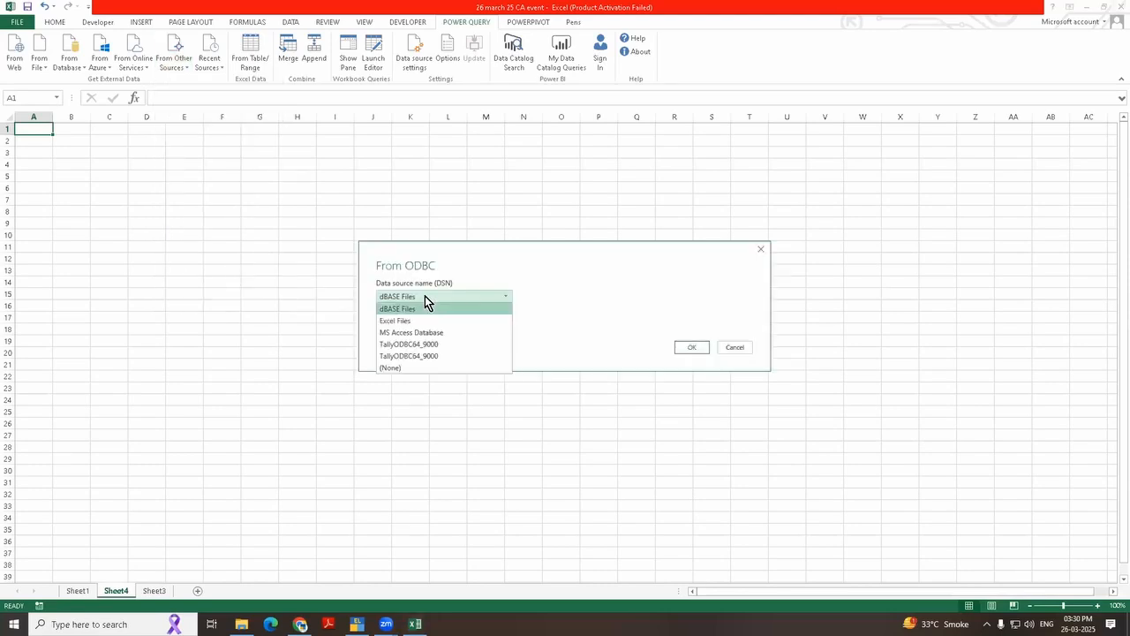
{"action": "left_click", "coordinate": [437, 357]}
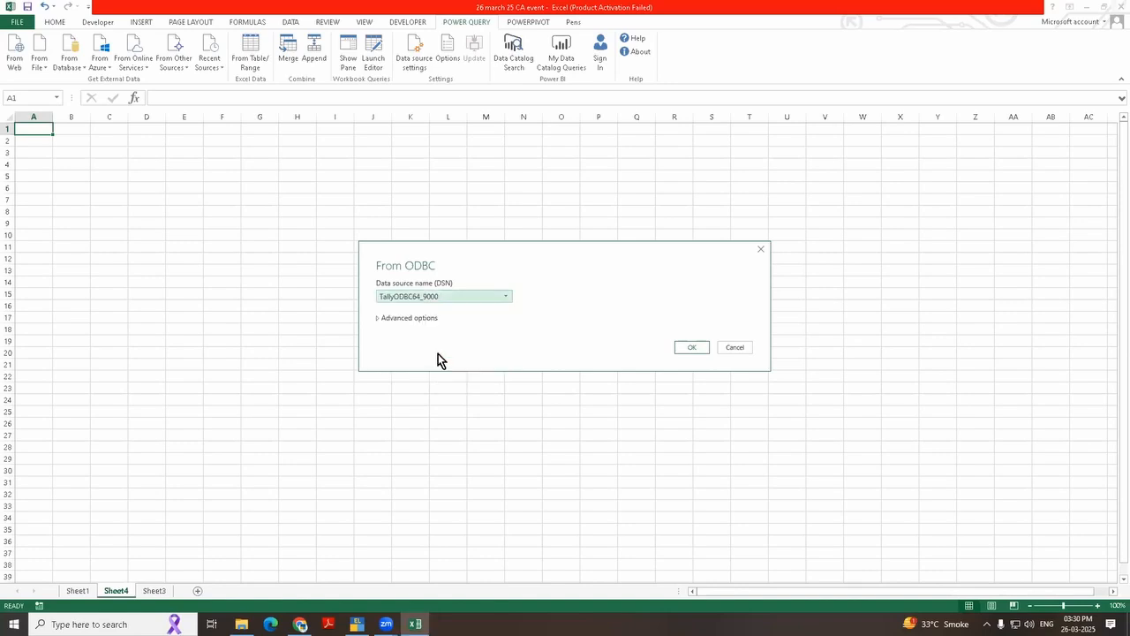
{"action": "left_click", "coordinate": [699, 350]}
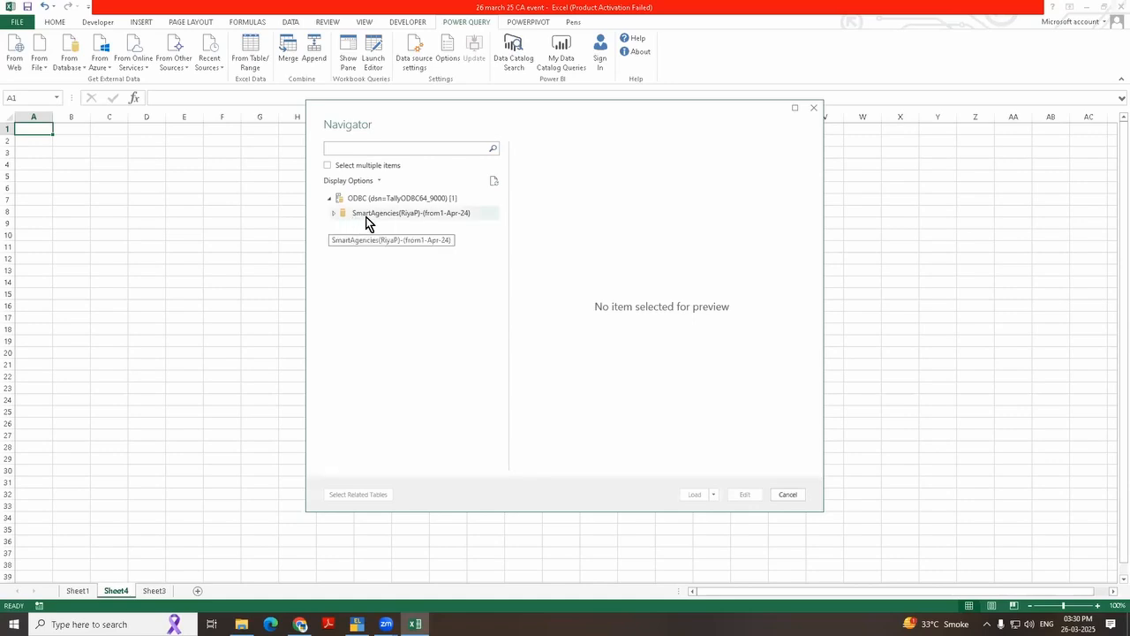
Step: Close the Navigator without loading any data and switch to TallyPrime's Gateway of Tally
{"action": "mouse_move", "coordinate": [356, 623]}
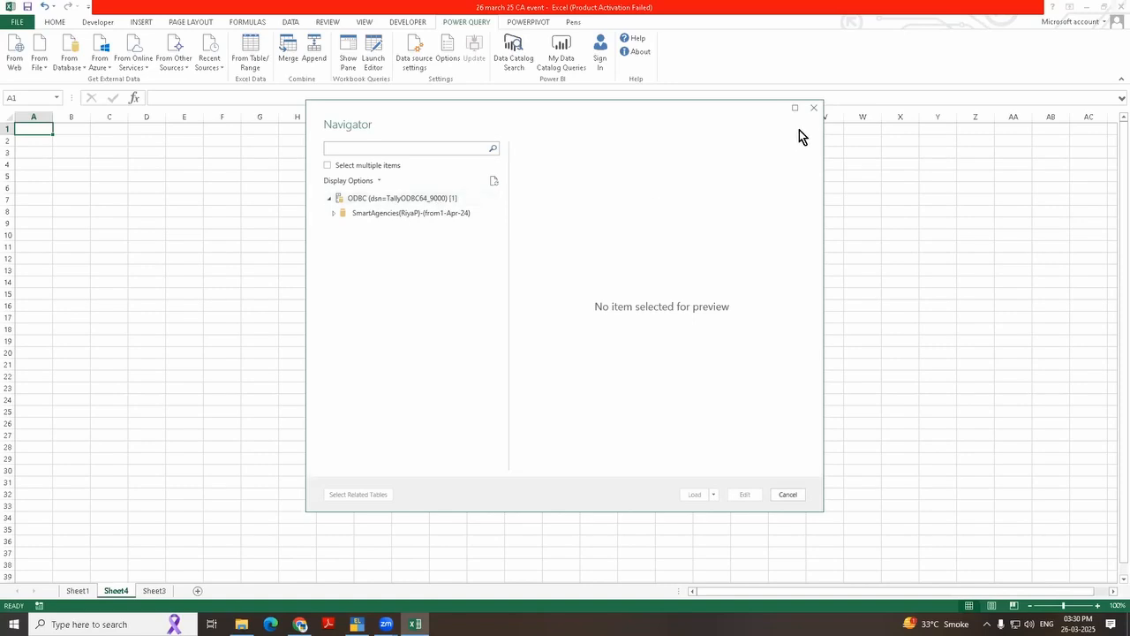
{"action": "left_click", "coordinate": [814, 109]}
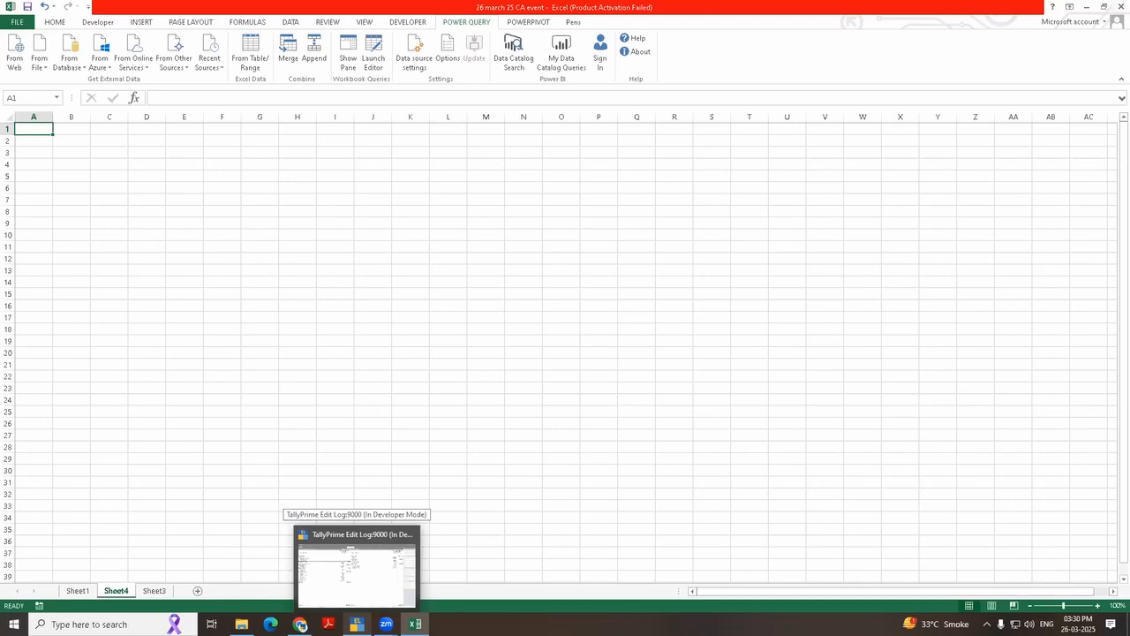
{"action": "left_click", "coordinate": [378, 558]}
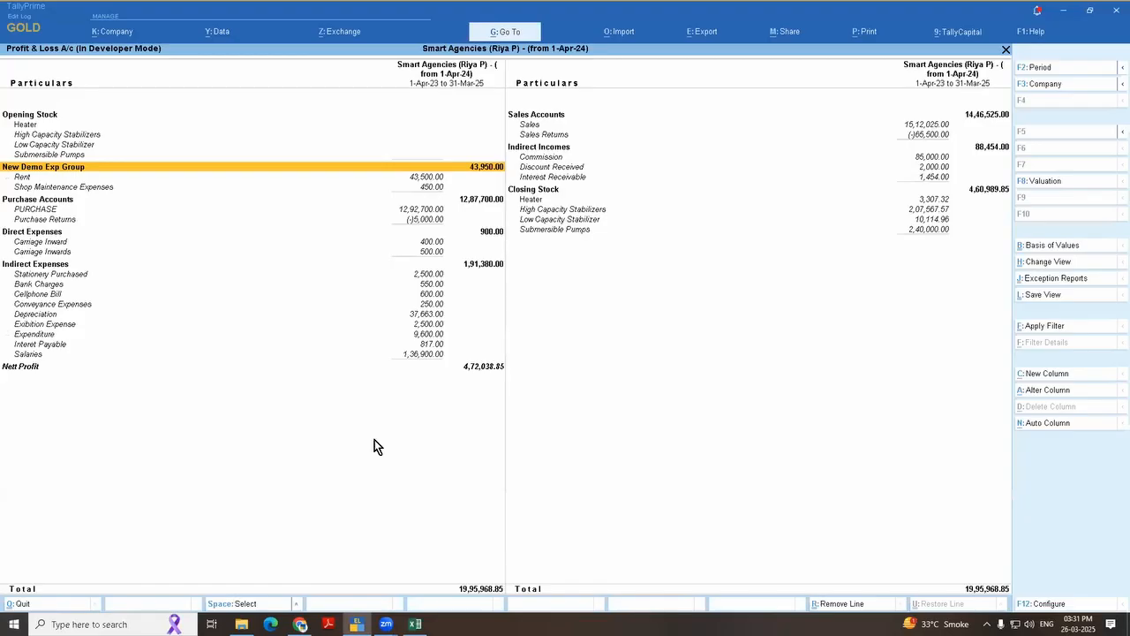
{"action": "key", "text": "Escape"}
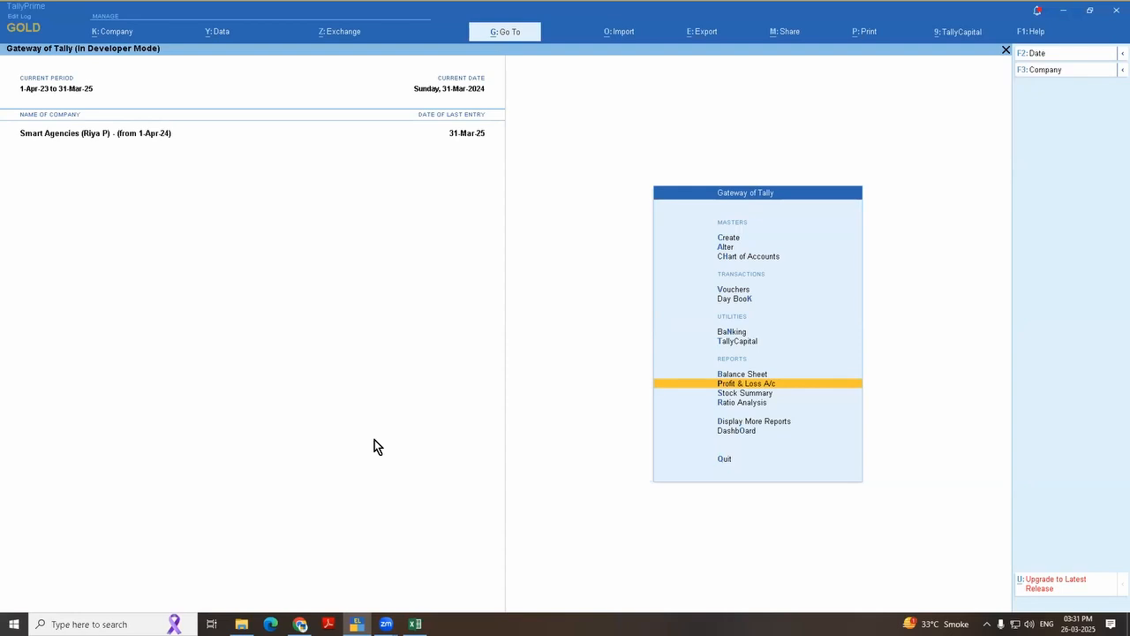
Step: Open the Cell Phone ledger for alteration
{"action": "key", "text": "a"}
{"action": "key", "text": "Down"}
{"action": "key", "text": "Return"}
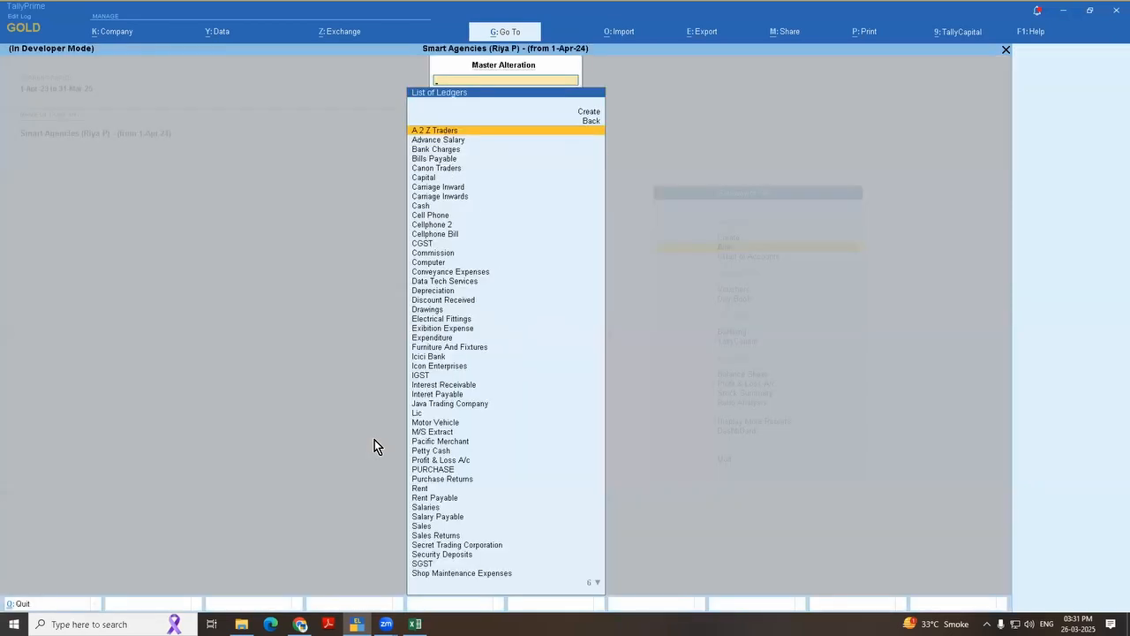
{"action": "type", "text": "Cell"}
{"action": "key", "text": "Return"}
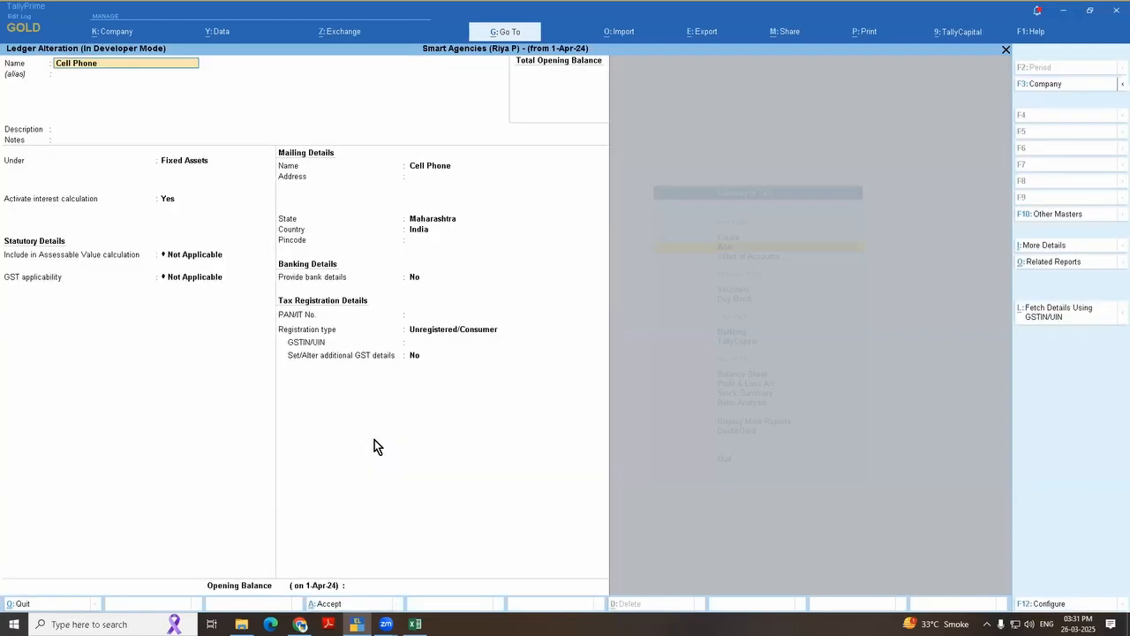
Step: Review the rates and applicable periods in the Cell Phone ledger's interest parameters
{"action": "key", "text": "Return"}
{"action": "key", "text": "Return"}
{"action": "key", "text": "Return"}
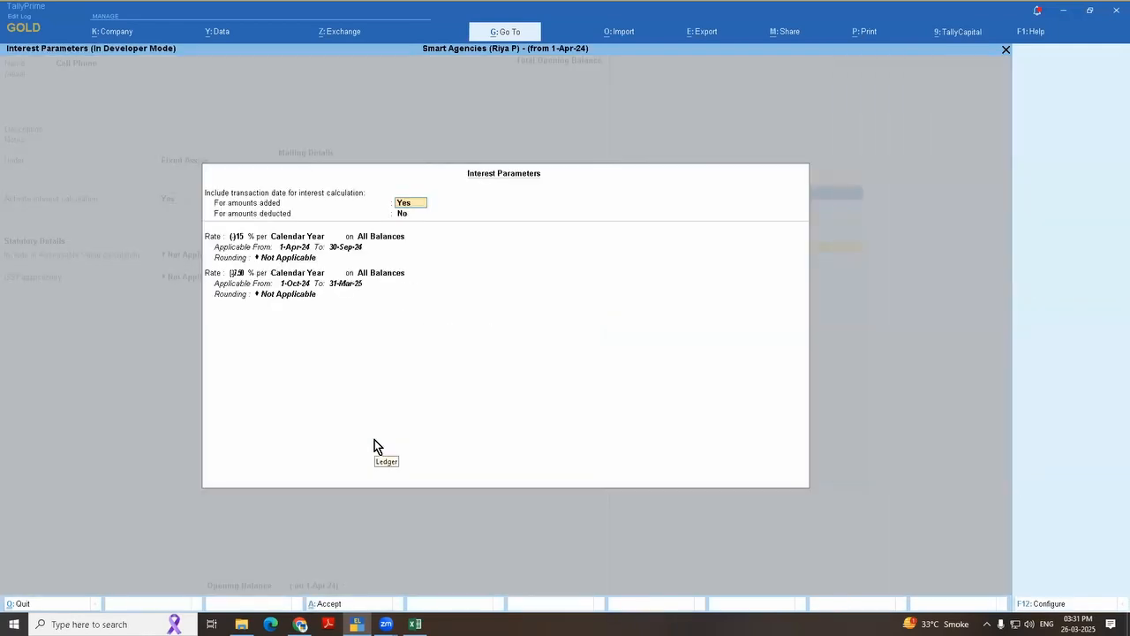
{"action": "key", "text": "Escape"}
{"action": "key", "text": "Return"}
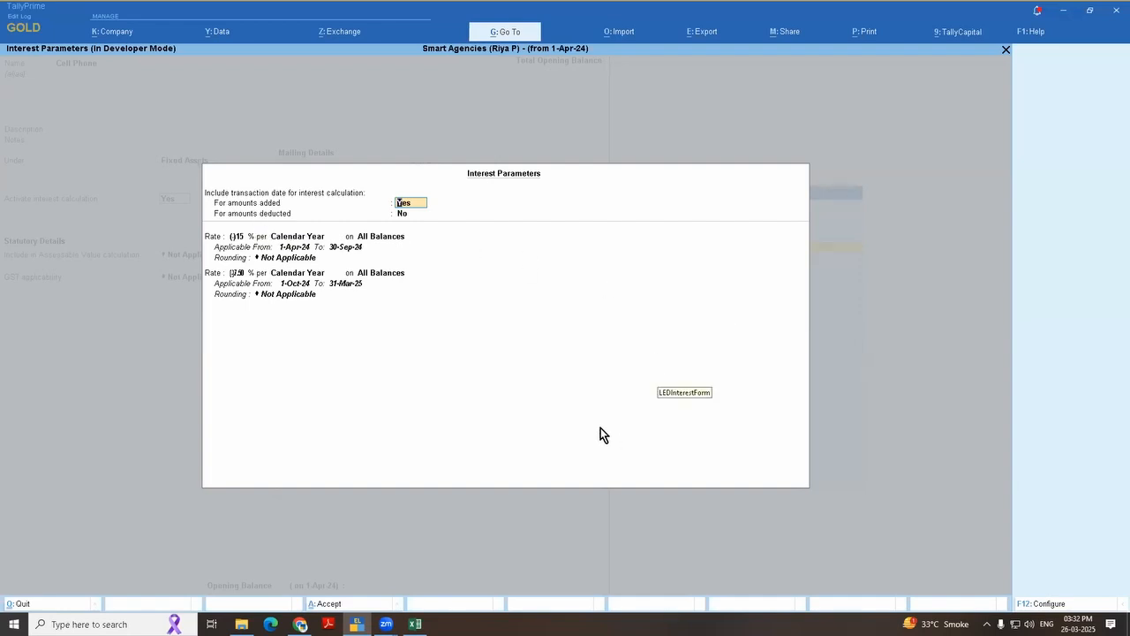
{"action": "left_click", "coordinate": [237, 240]}
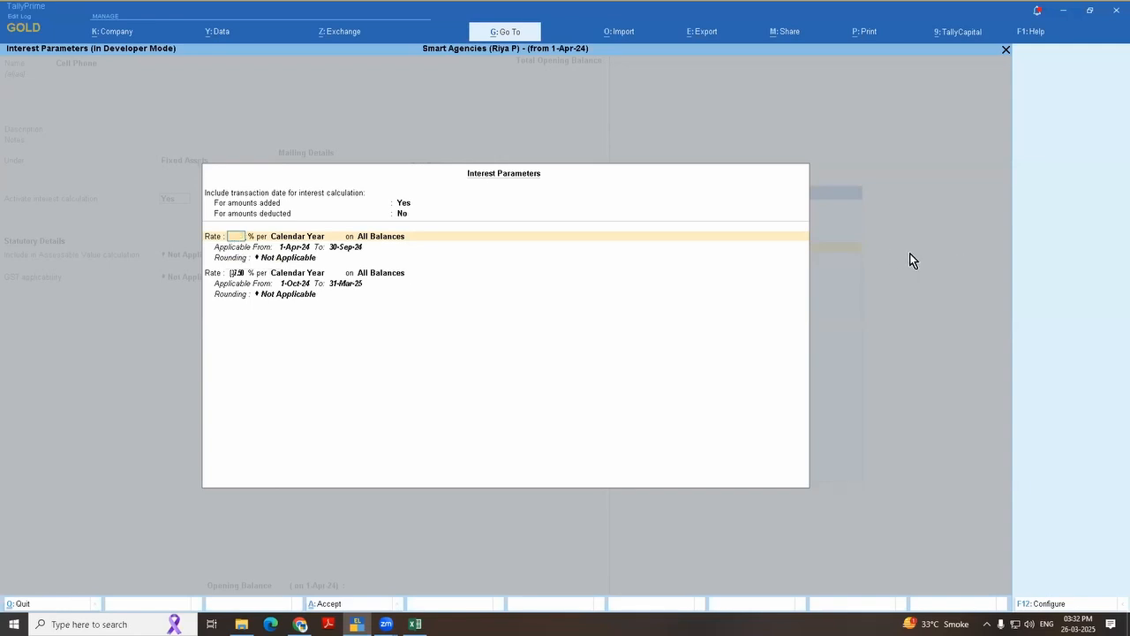
Step: Quit the Cell Phone ledger alteration without saving and return to the Gateway of Tally
{"action": "key", "text": "Escape"}
{"action": "key", "text": "y"}
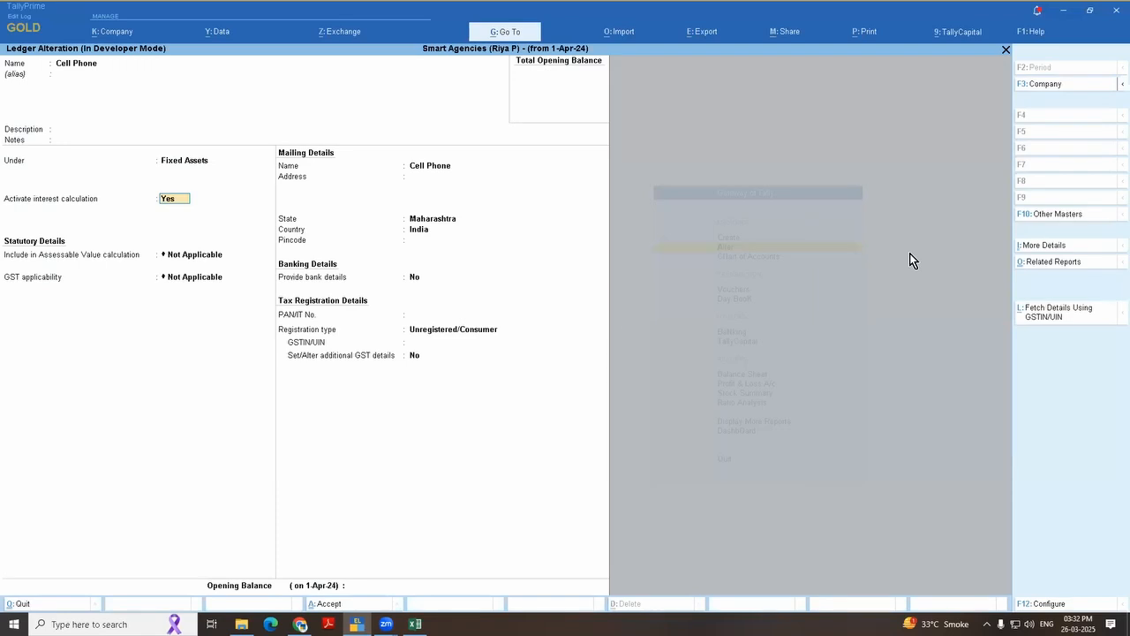
{"action": "key", "text": "Escape"}
{"action": "key", "text": "Escape"}
{"action": "key", "text": "y"}
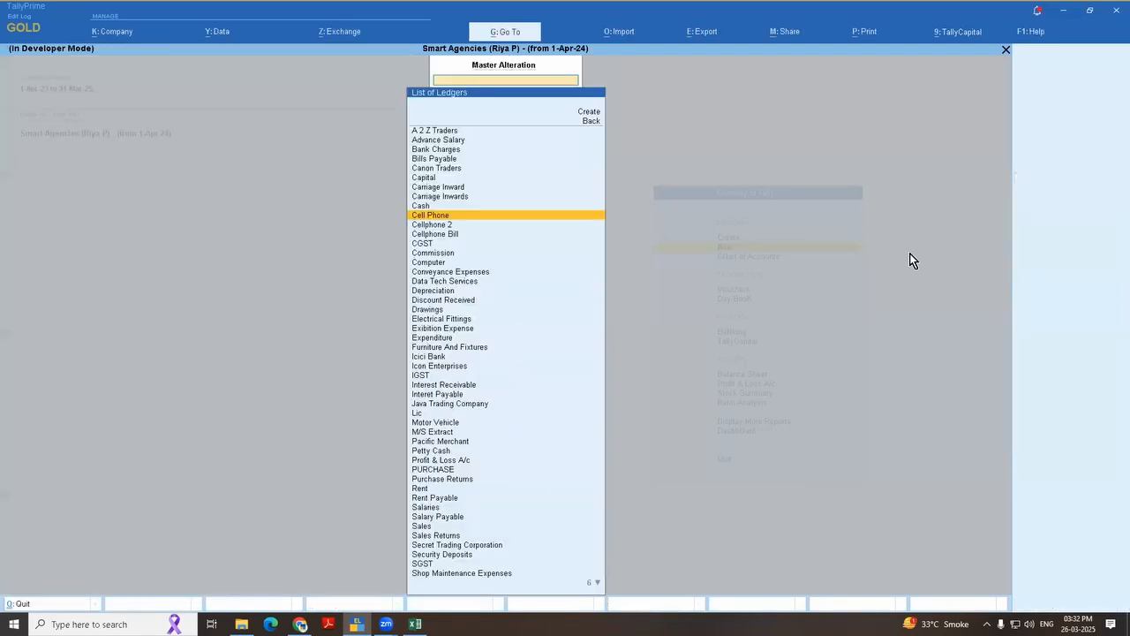
{"action": "key", "text": "Escape"}
{"action": "key", "text": "Escape"}
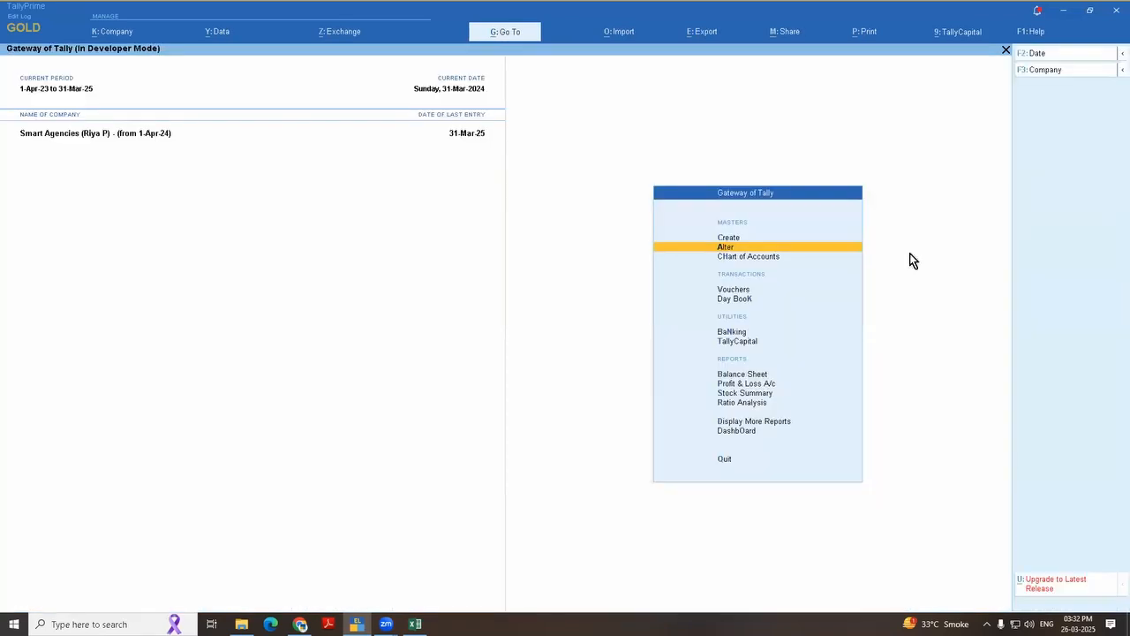
Step: Open the Fixed Assets Analysis report from Data Analysis under Analysis & Verification
{"action": "key", "text": "d"}
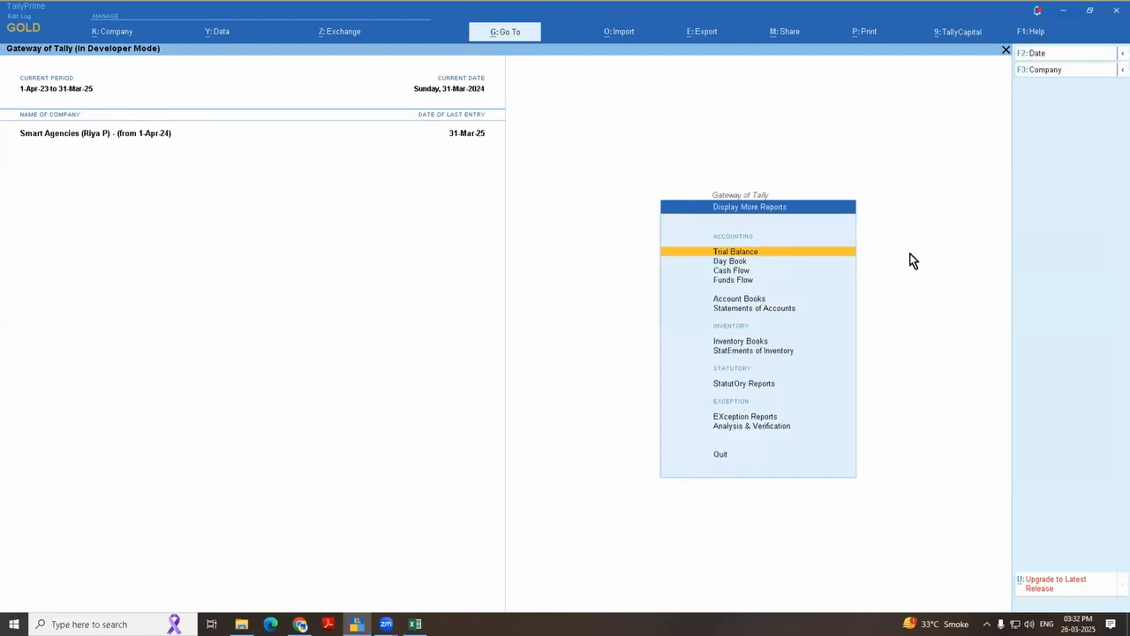
{"action": "key", "text": "Up"}
{"action": "key", "text": "Up"}
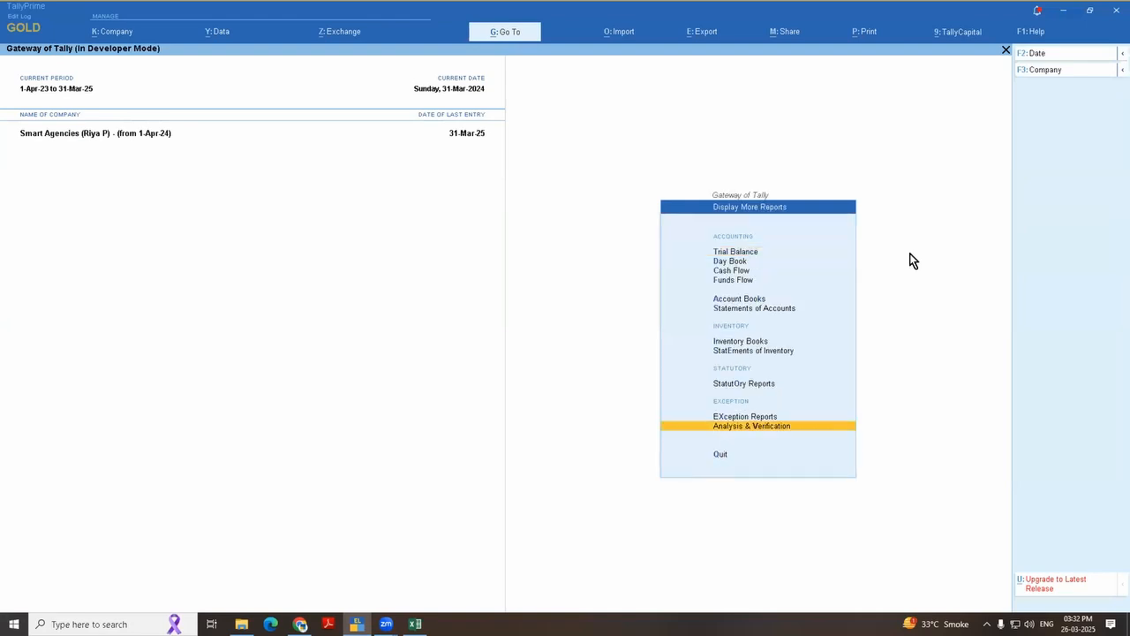
{"action": "key", "text": "Return"}
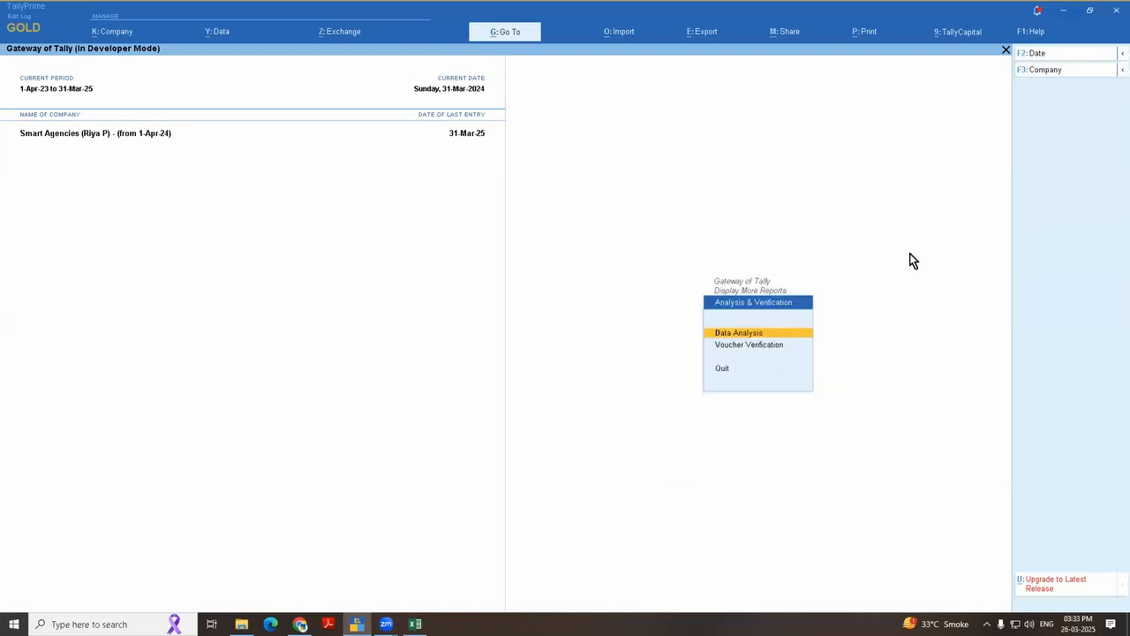
{"action": "key", "text": "Return"}
{"action": "key", "text": "Down"}
{"action": "key", "text": "Down"}
{"action": "key", "text": "Down"}
{"action": "key", "text": "Down"}
{"action": "key", "text": "Down"}
{"action": "key", "text": "Down"}
{"action": "key", "text": "Down"}
{"action": "key", "text": "Down"}
{"action": "key", "text": "Down"}
{"action": "key", "text": "Down"}
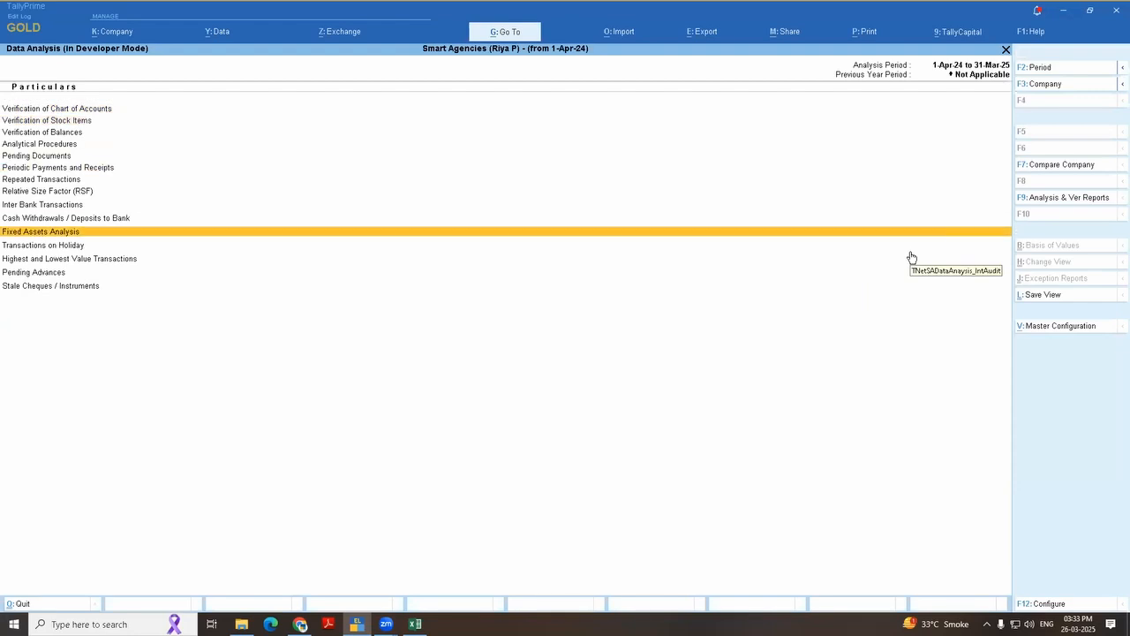
{"action": "key", "text": "Return"}
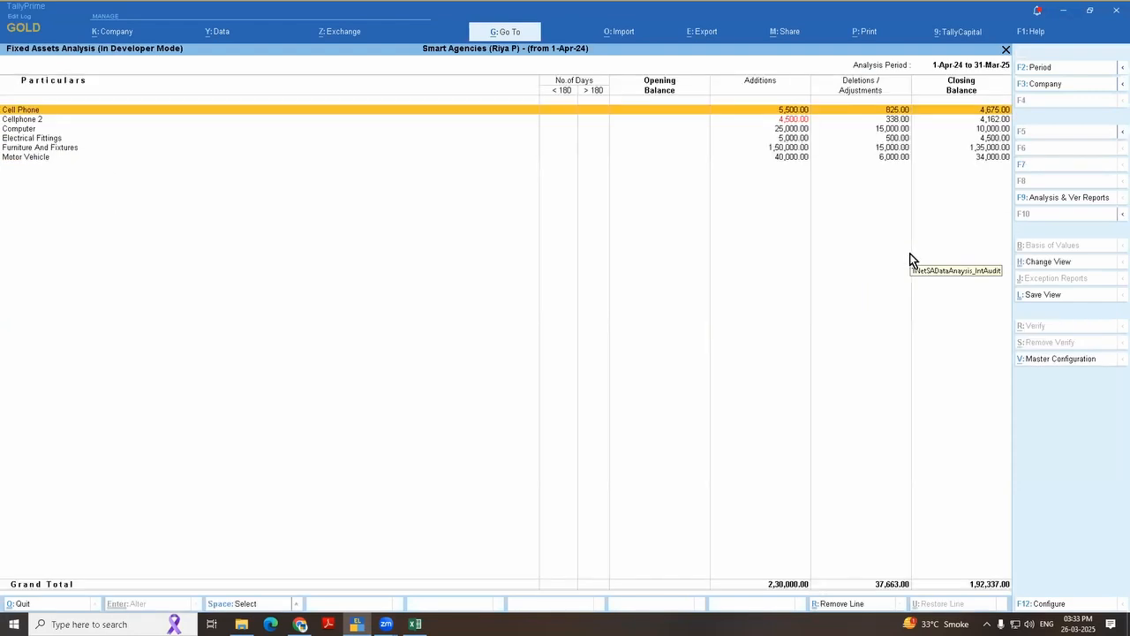
Step: Expand the Fixed Assets Analysis to voucher detail and examine each asset purchase under the < 180 and > 180 days columns
{"action": "key", "text": "alt+F1"}
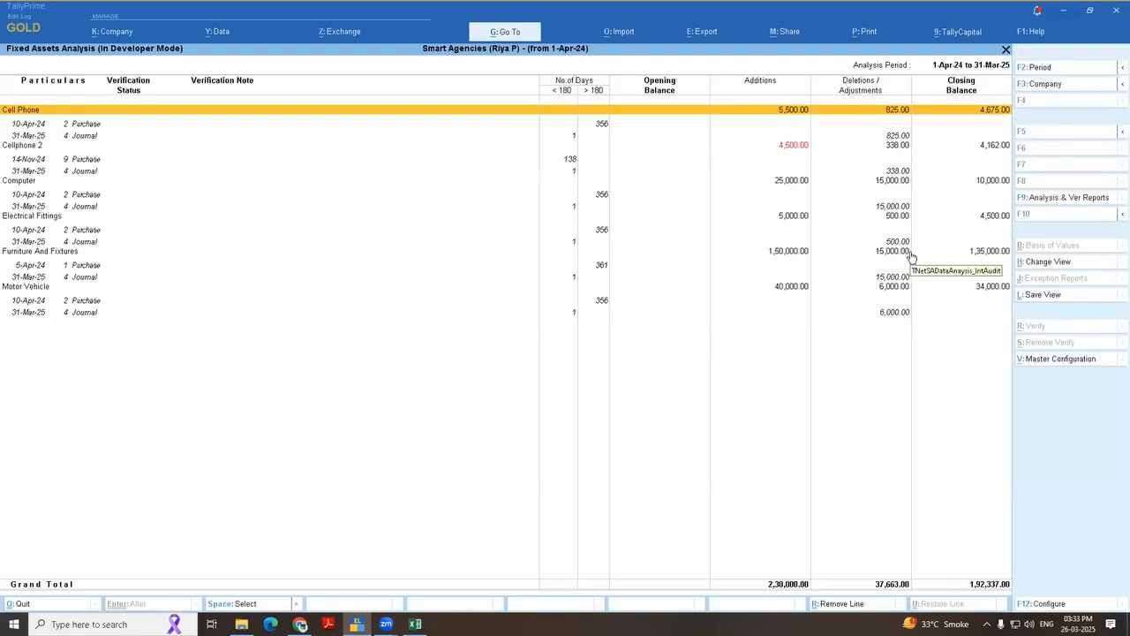
{"action": "key", "text": "Down"}
{"action": "key", "text": "Down"}
{"action": "key", "text": "Down"}
{"action": "key", "text": "Down"}
{"action": "key", "text": "Down"}
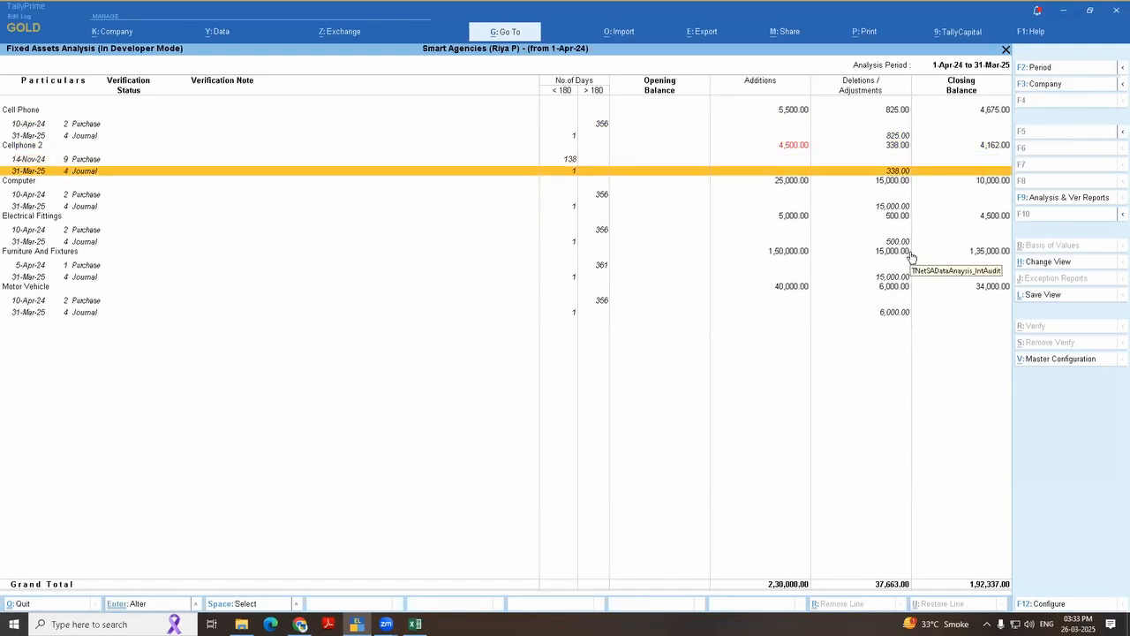
{"action": "key", "text": "Up"}
{"action": "key", "text": "Up"}
{"action": "key", "text": "Up"}
{"action": "key", "text": "Up"}
{"action": "key", "text": "Up"}
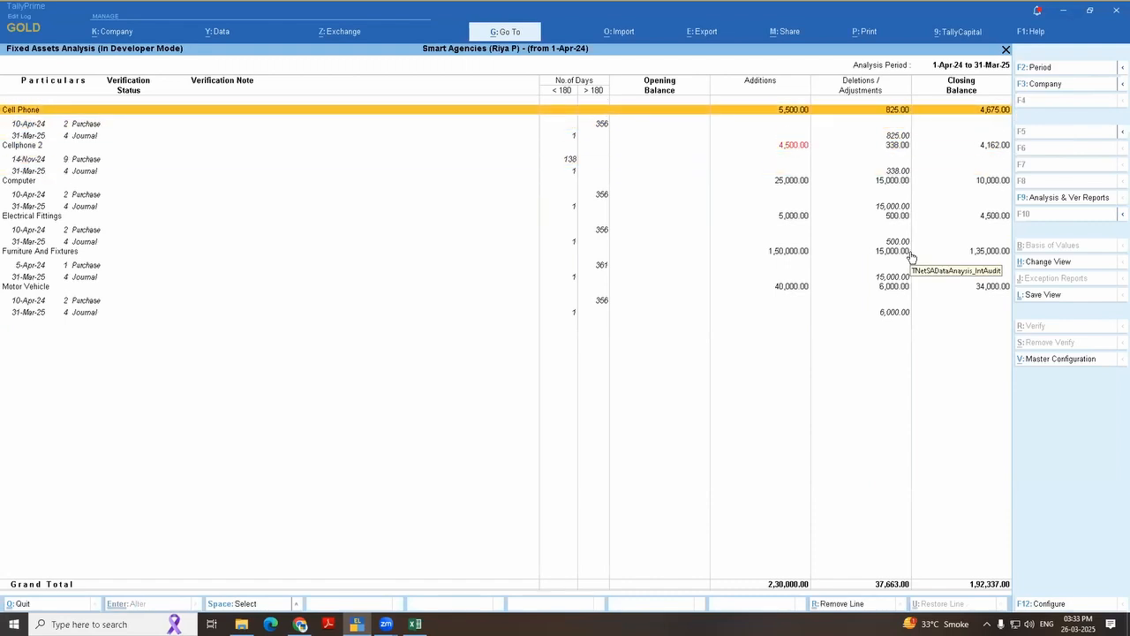
{"action": "key", "text": "Down"}
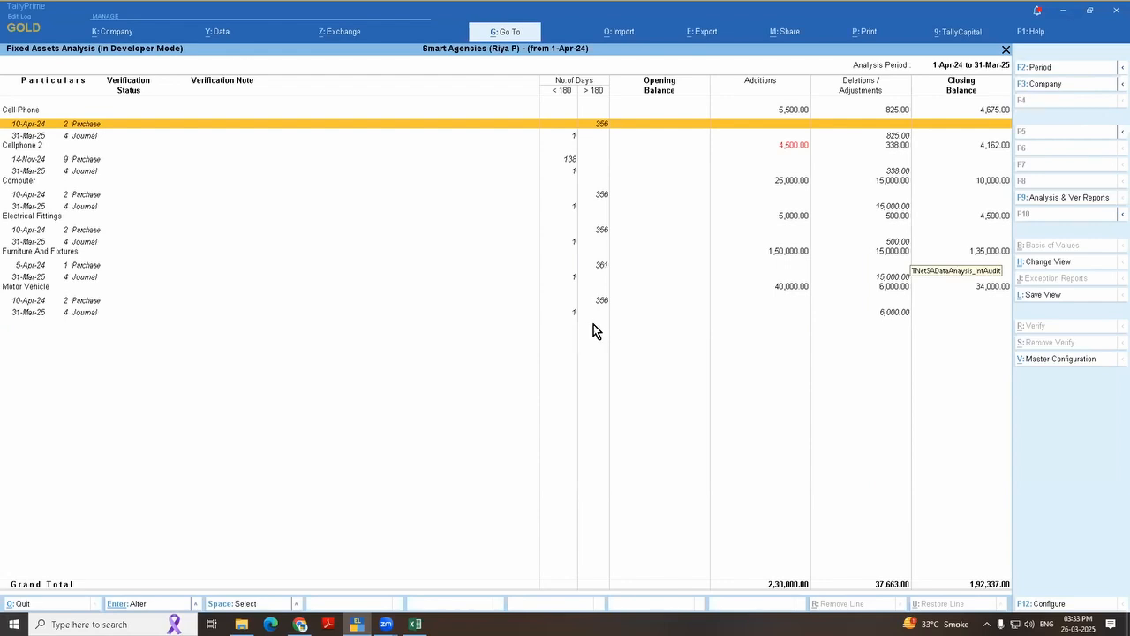
{"action": "left_click", "coordinate": [564, 161]}
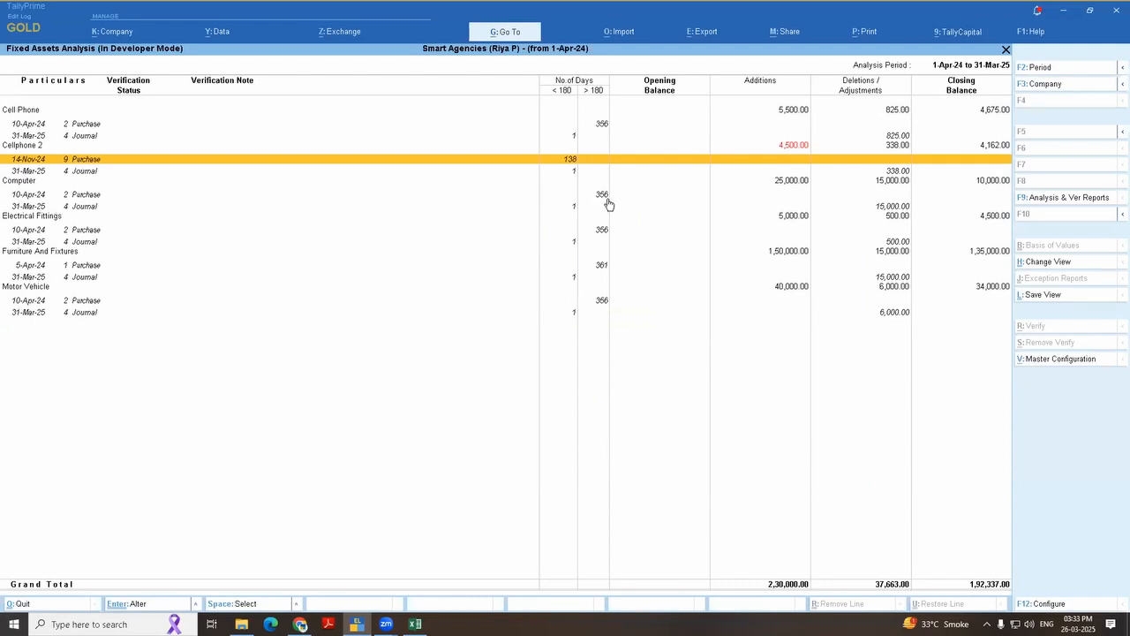
{"action": "left_click", "coordinate": [650, 269]}
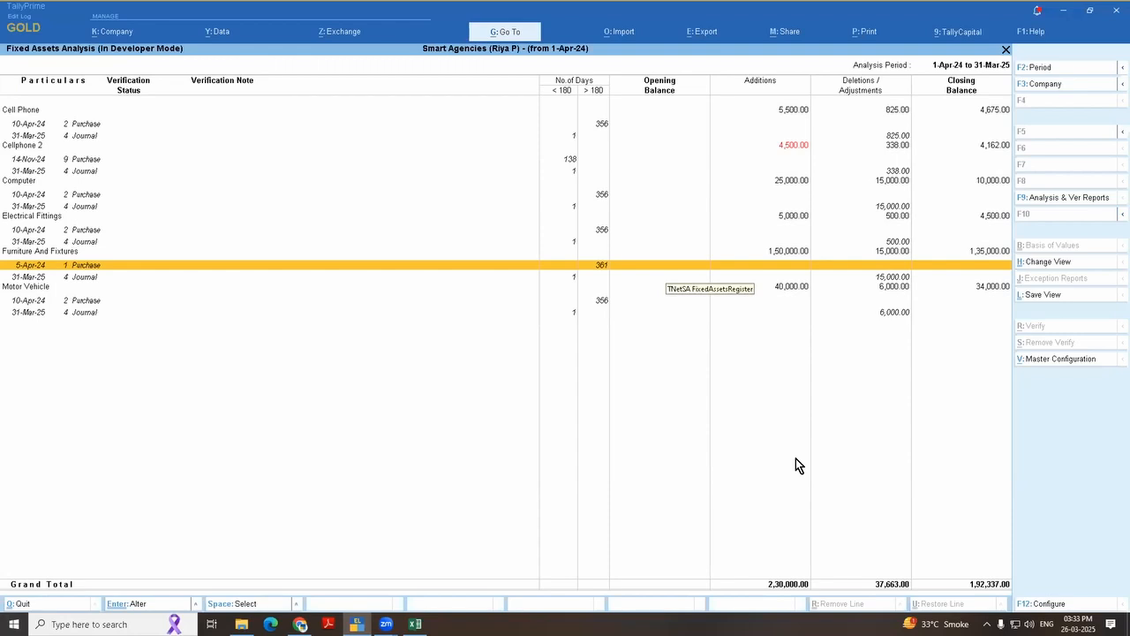
Step: Leave the Fixed Assets Analysis and open a new Journal voucher for entry
{"action": "key", "text": "Escape"}
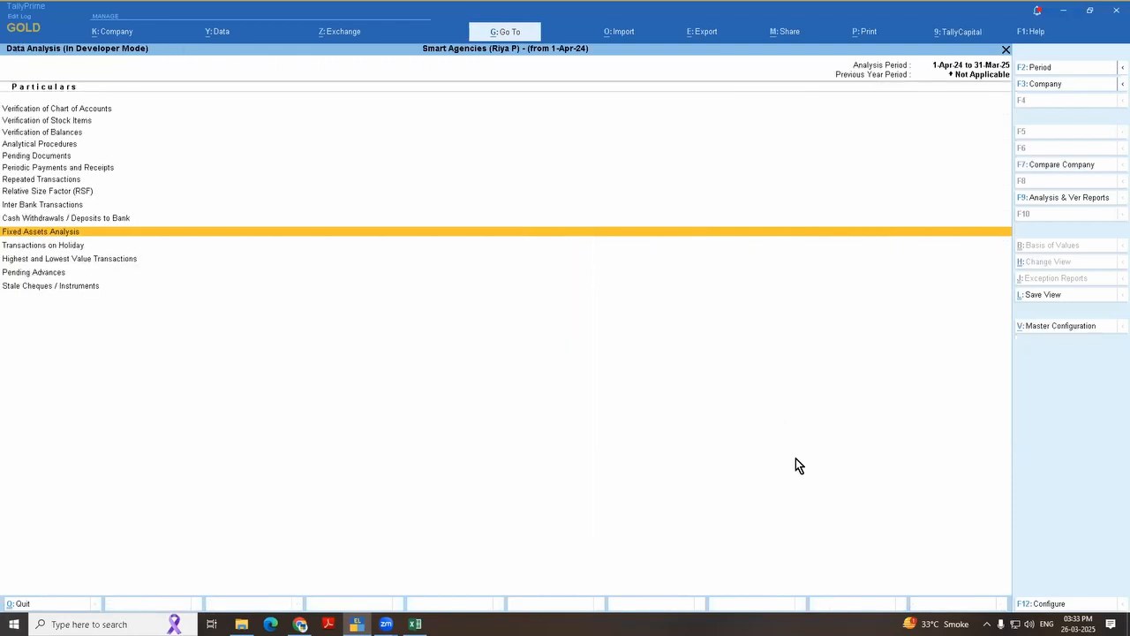
{"action": "key", "text": "Escape"}
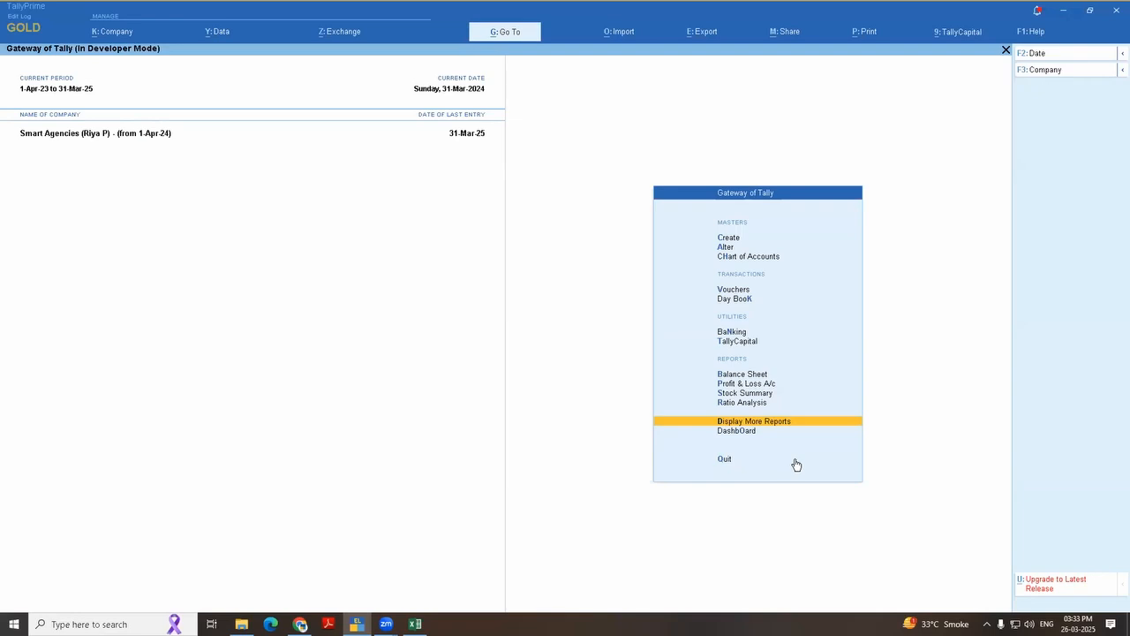
{"action": "key", "text": "Down"}
{"action": "key", "text": "Down"}
{"action": "key", "text": "Down"}
{"action": "key", "text": "Down"}
{"action": "key", "text": "Down"}
{"action": "key", "text": "Down"}
{"action": "key", "text": "Return"}
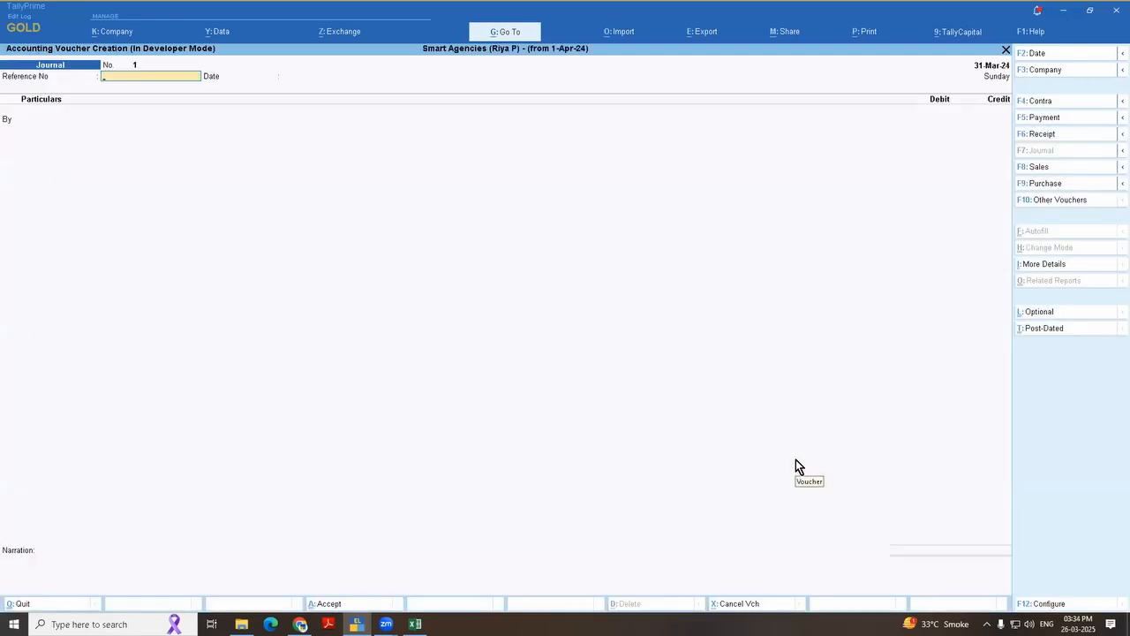
Step: Change the voucher type from Journal to Credit Note, without an interest voucher class
{"action": "key", "text": "F10"}
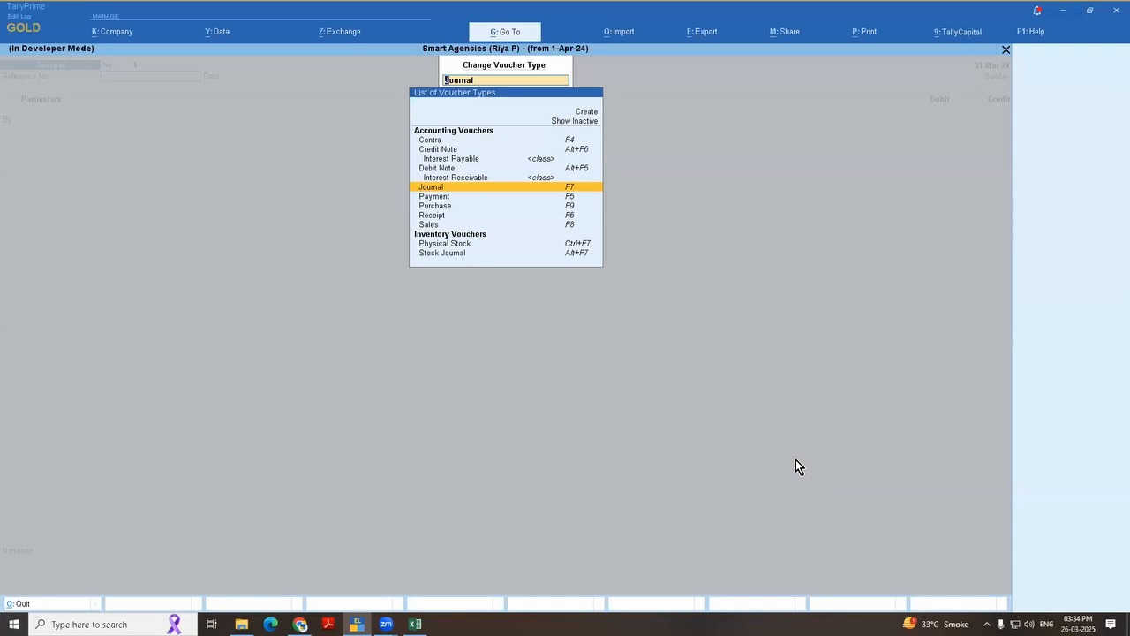
{"action": "key", "text": "Up"}
{"action": "key", "text": "Up"}
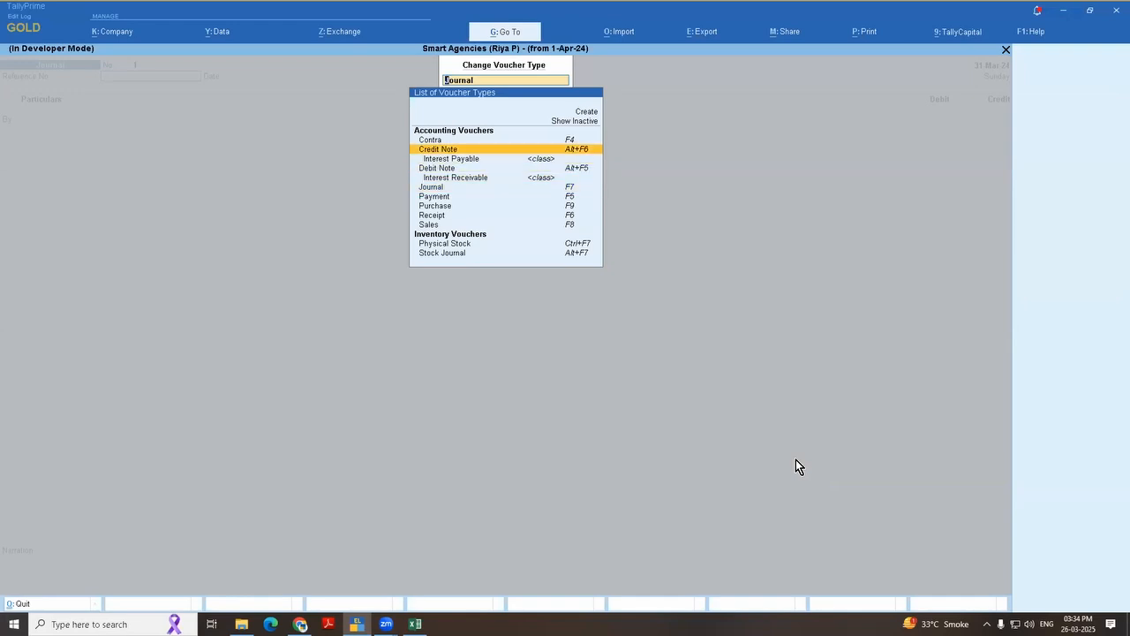
{"action": "key", "text": "Return"}
{"action": "key", "text": "Return"}
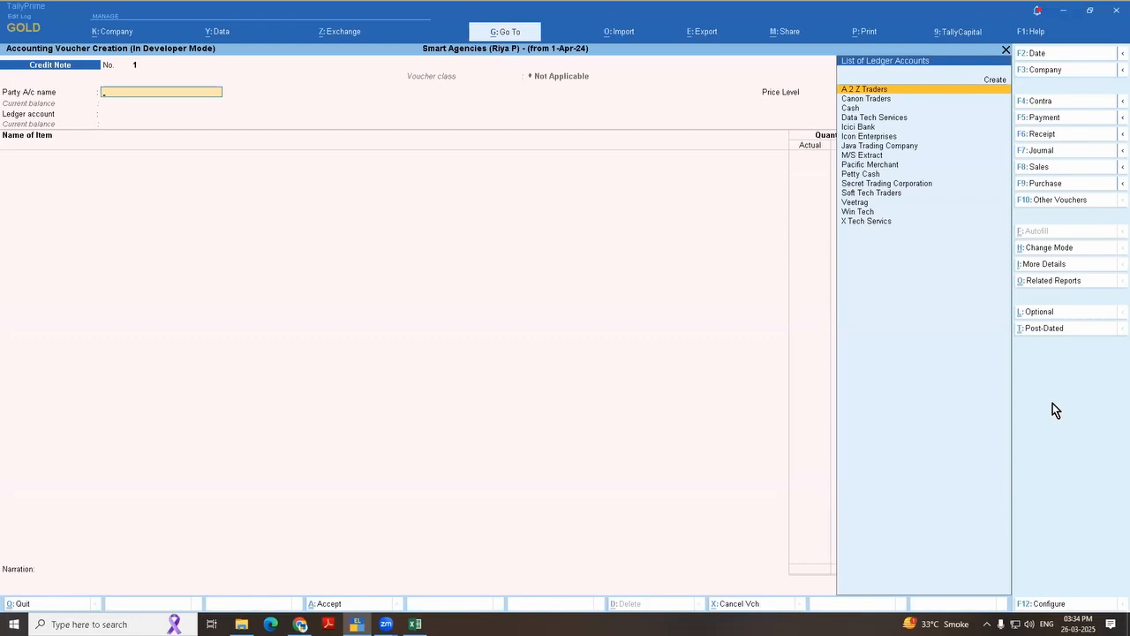
Step: Set the Credit Note's mode to Use for Interest Accounting, with amounts not treated as compound interest
{"action": "left_click", "coordinate": [1056, 254]}
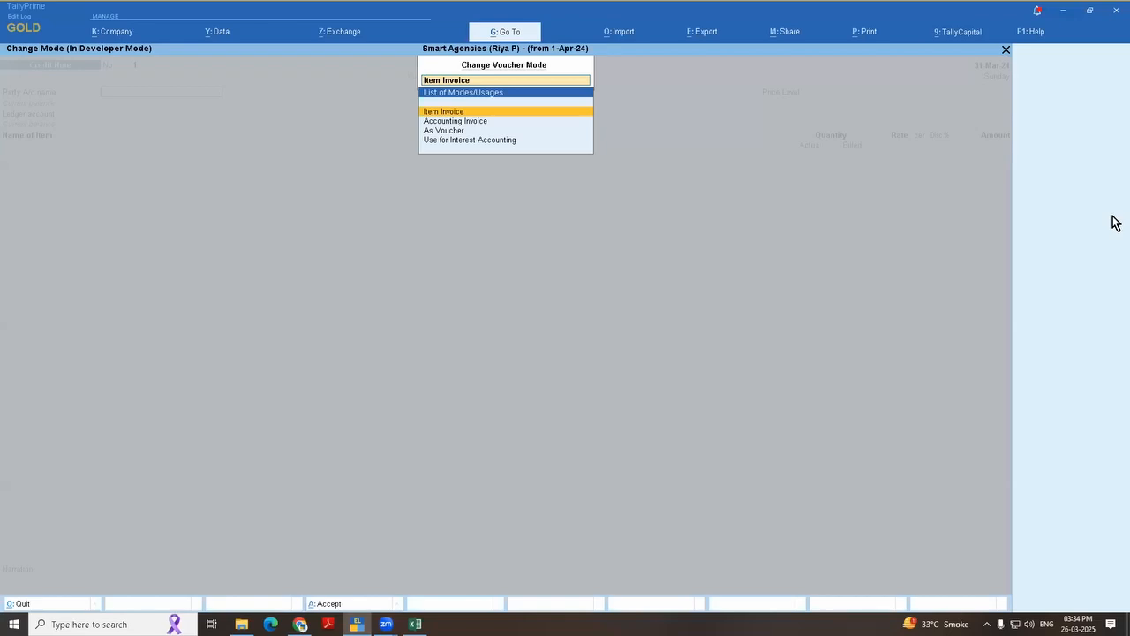
{"action": "key", "text": "Down"}
{"action": "key", "text": "Down"}
{"action": "key", "text": "Down"}
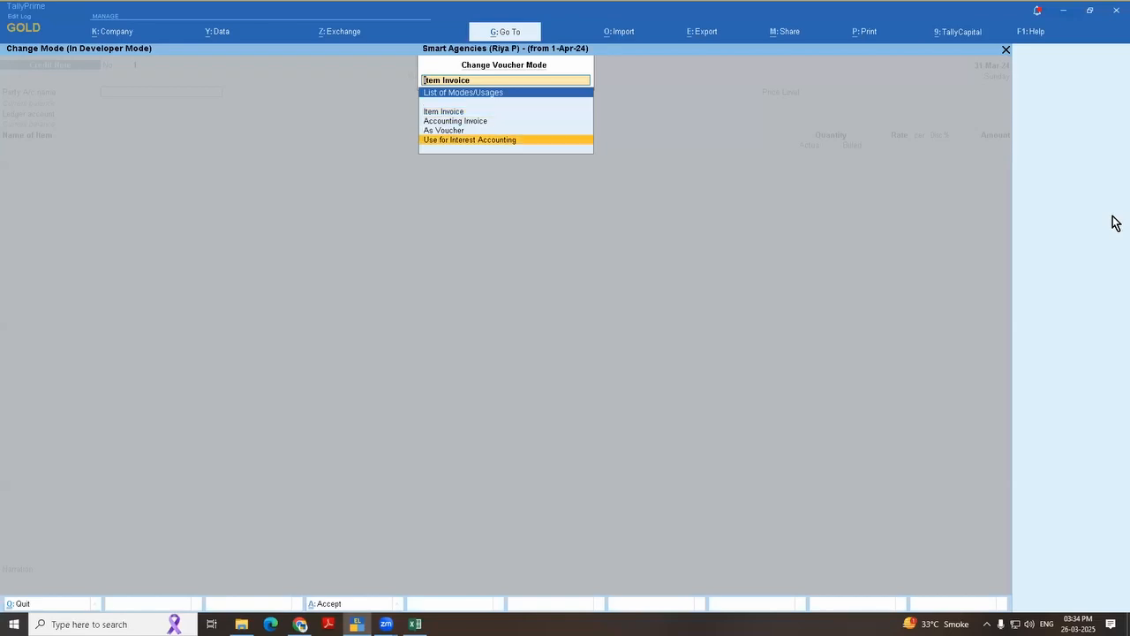
{"action": "key", "text": "Return"}
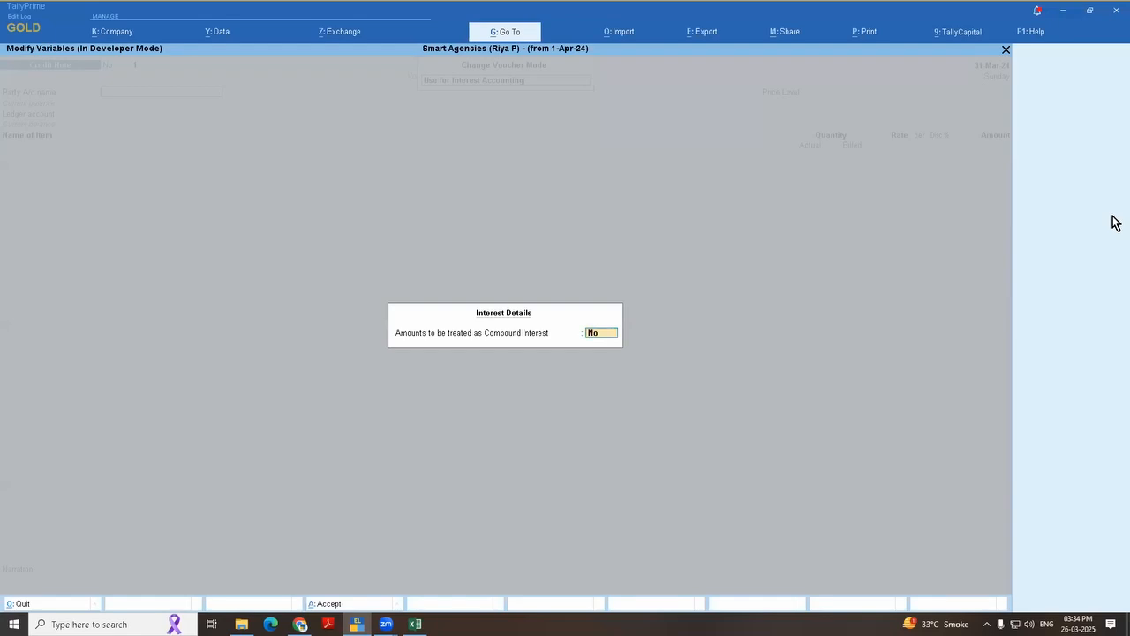
{"action": "key", "text": "Return"}
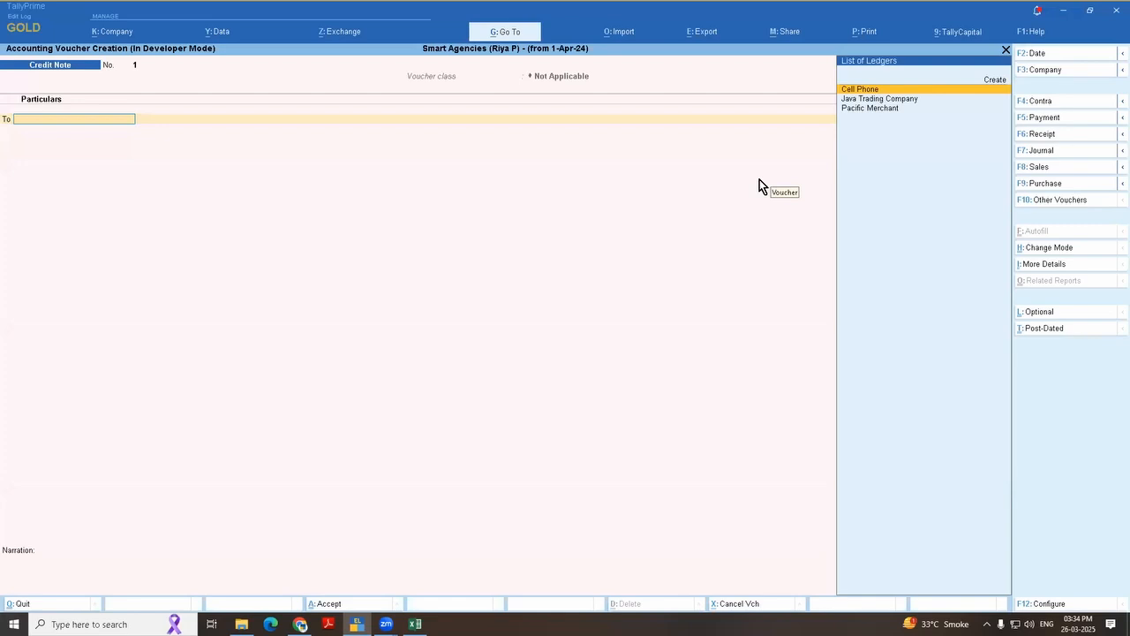
Step: Credit the Cell Phone ledger without receipt details and date the Credit Note 31-Mar-25
{"action": "key", "text": "Return"}
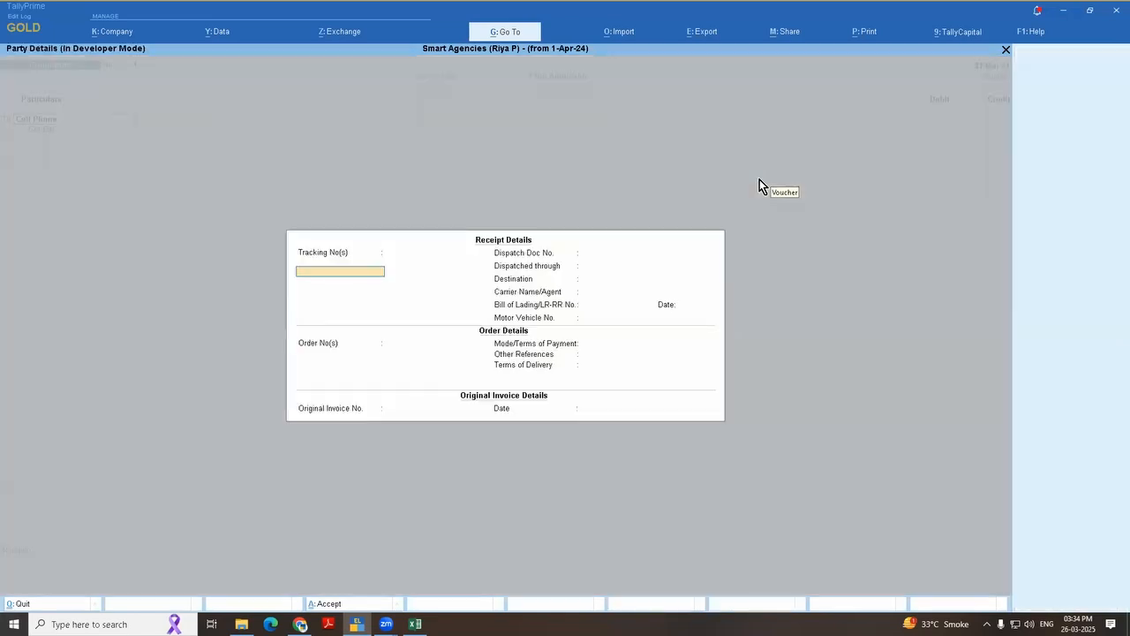
{"action": "key", "text": "Escape"}
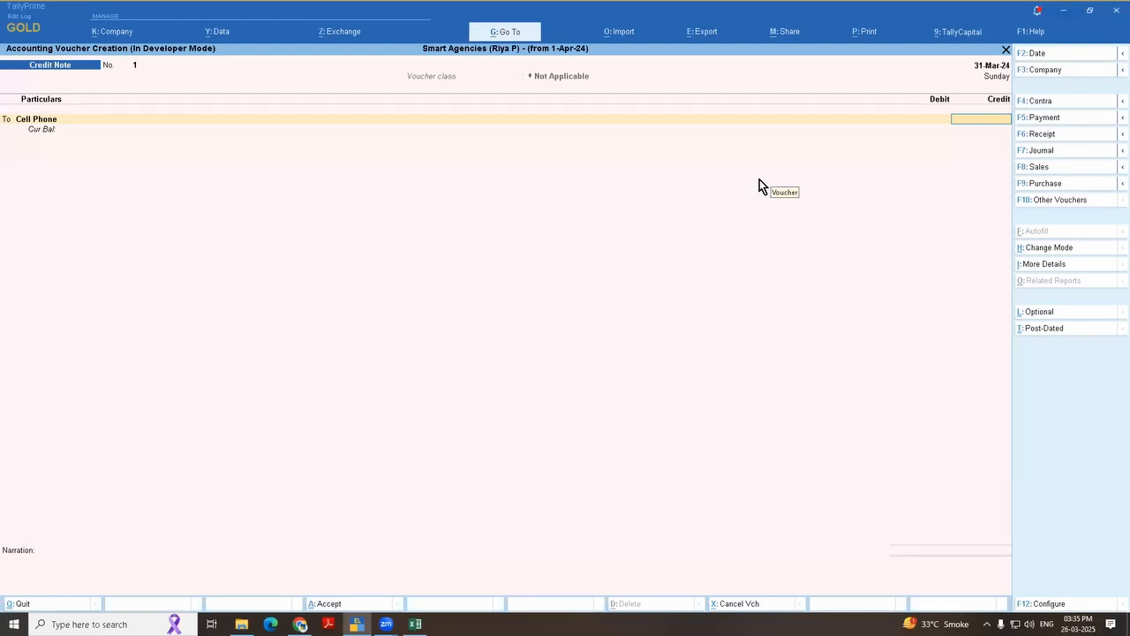
{"action": "key", "text": "F2"}
{"action": "type", "text": "31-3-2026"}
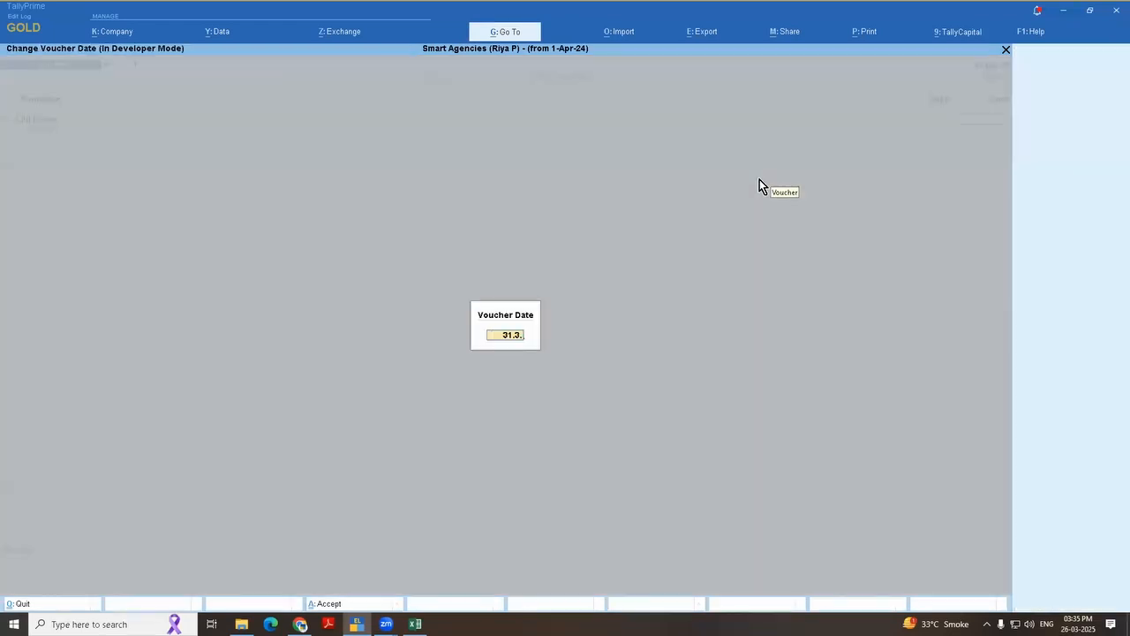
{"action": "key", "text": "Return"}
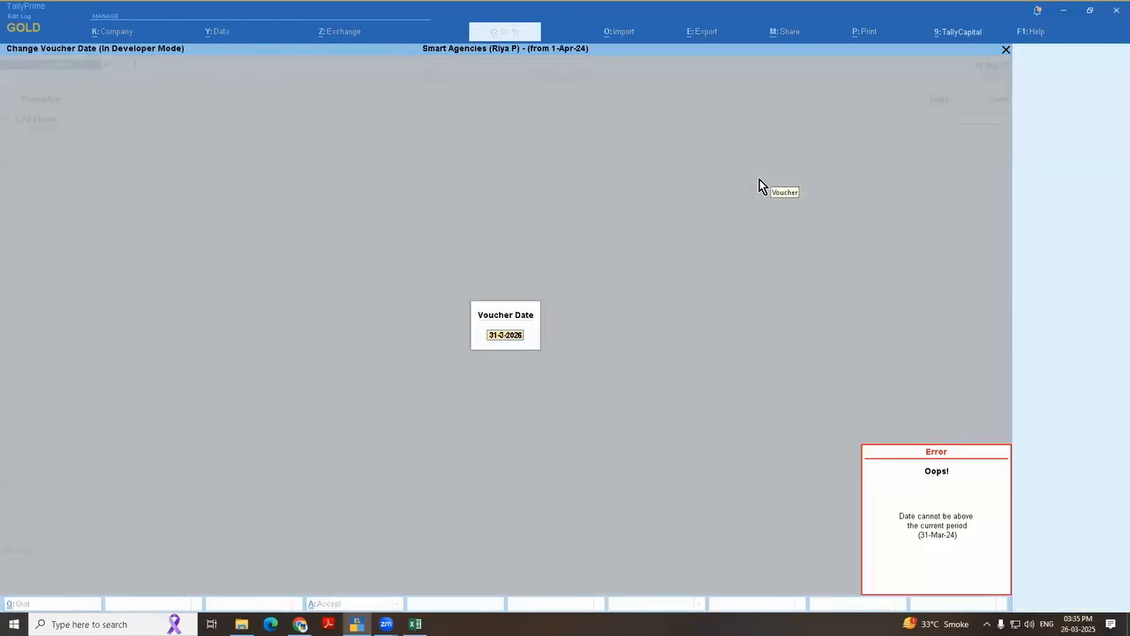
{"action": "type", "text": "31.3.25"}
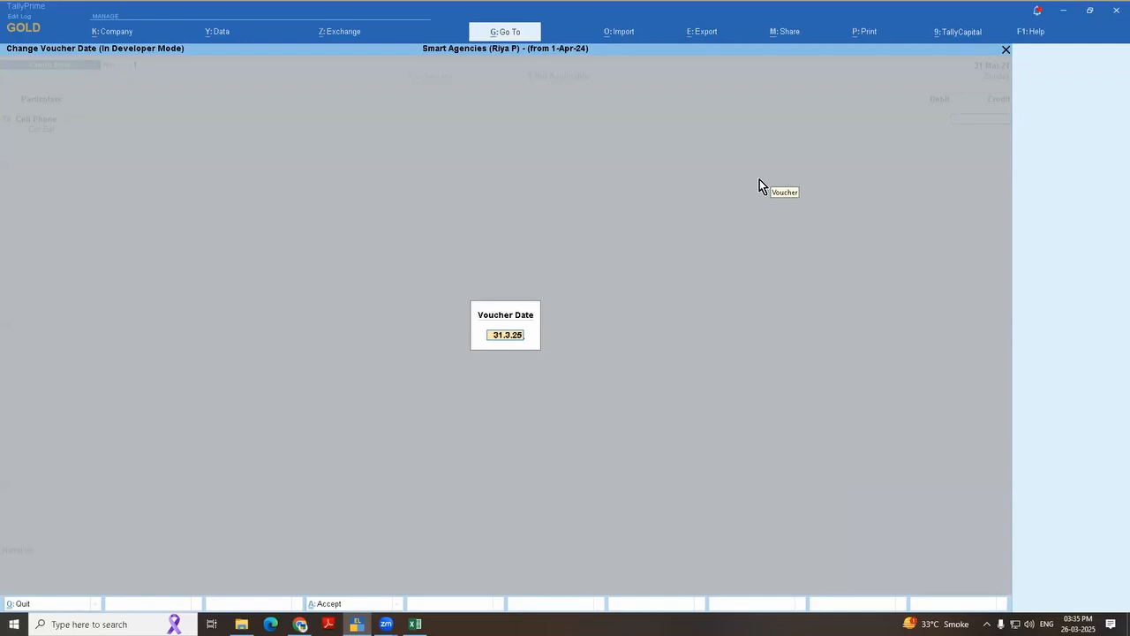
{"action": "key", "text": "Return"}
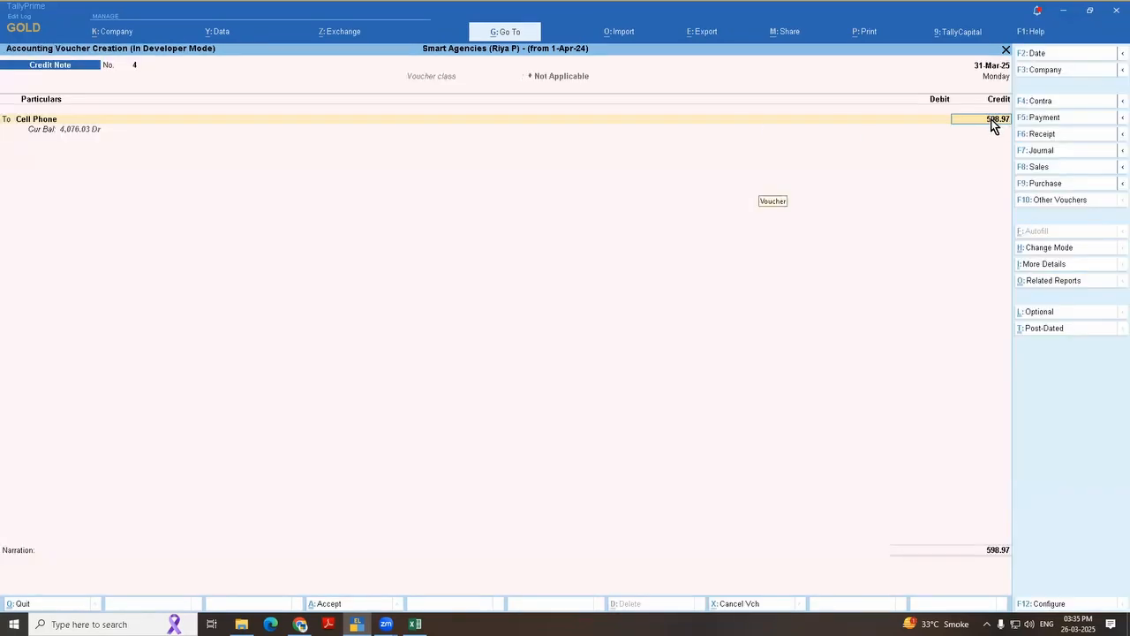
Step: Change the Credit Note's date to 31-Jul-24 so the Cell Phone depreciation is recalculated, leaving the receipt details blank
{"action": "key", "text": "F2"}
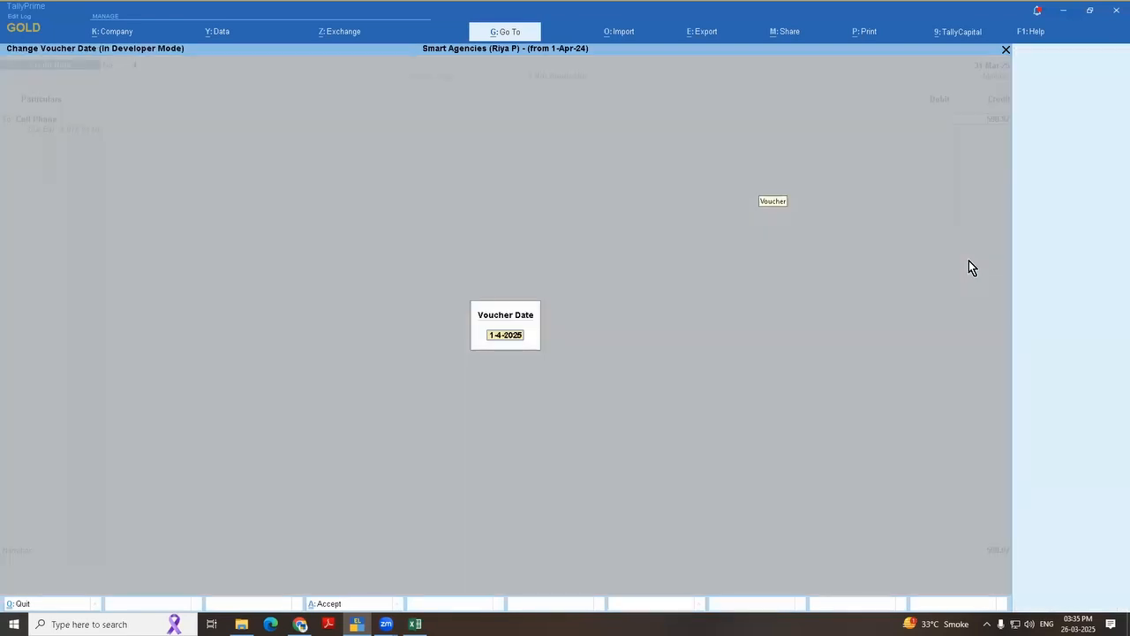
{"action": "type", "text": "31.7.24"}
{"action": "key", "text": "Return"}
{"action": "key", "text": "Return"}
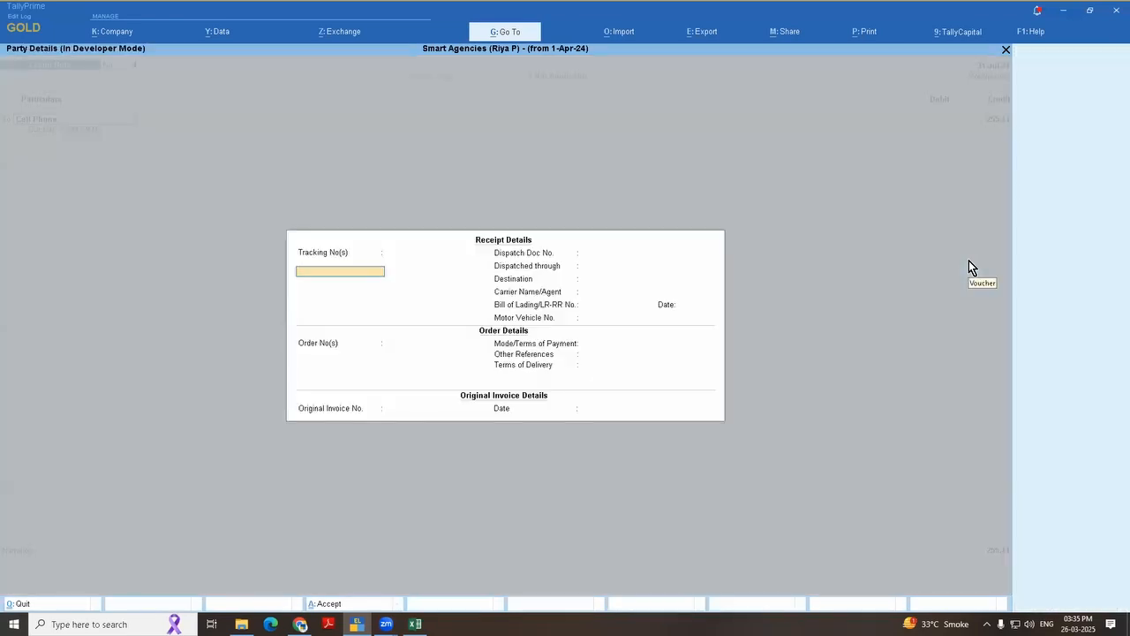
{"action": "key", "text": "ctrl+a"}
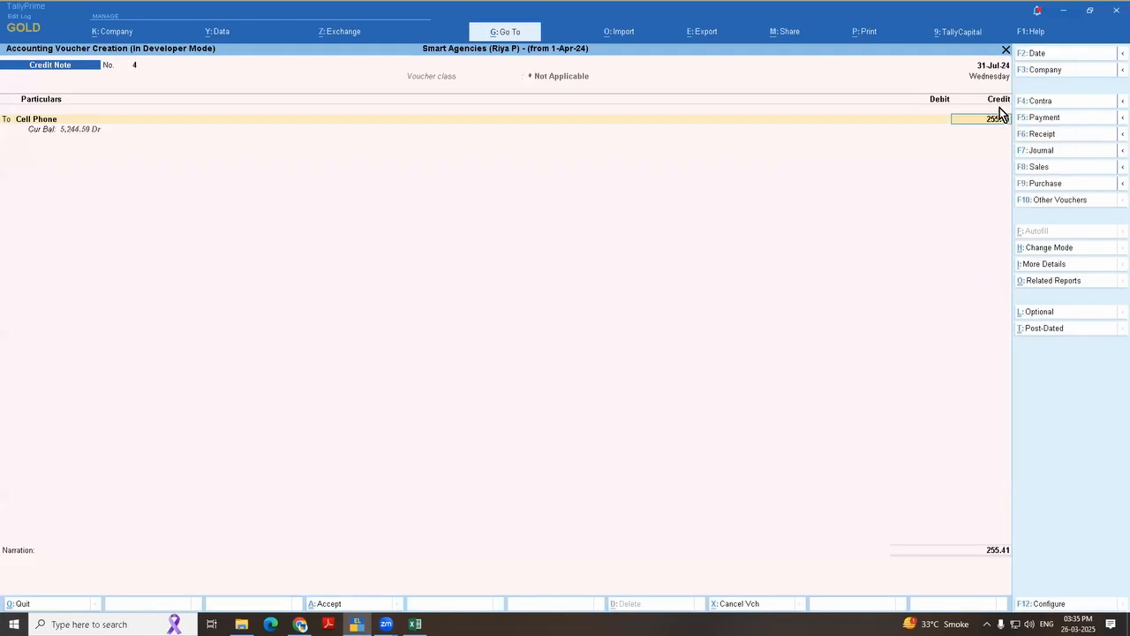
Step: Date the Credit Note 30-Sep-24 and debit the calculated amount to the Depreciation ledger
{"action": "key", "text": "F2"}
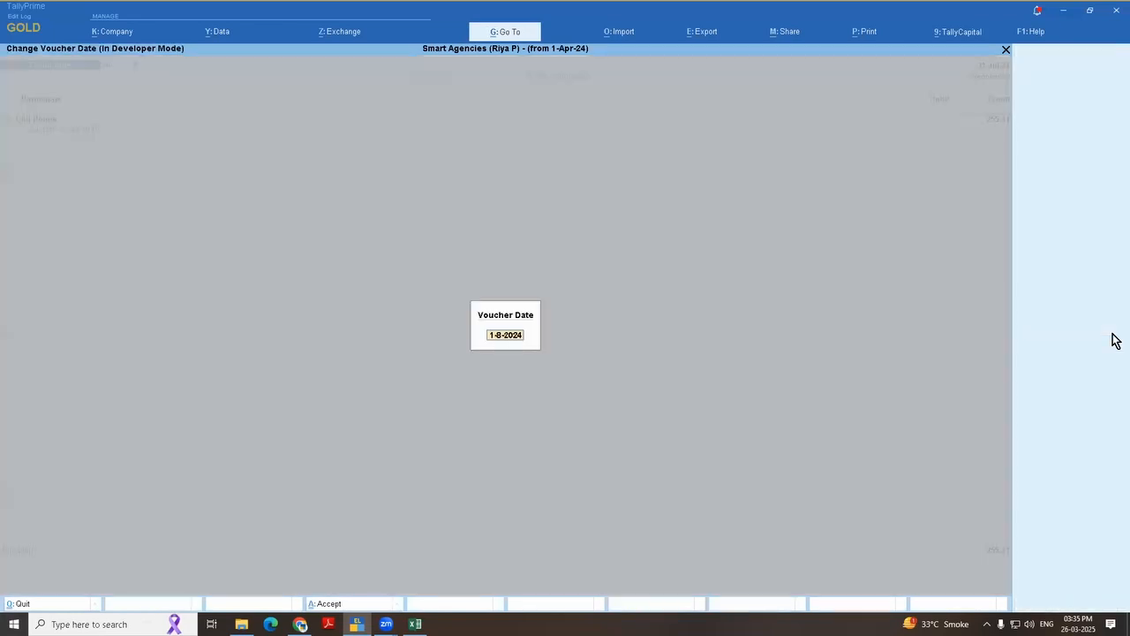
{"action": "type", "text": "30.9.24"}
{"action": "key", "text": "Return"}
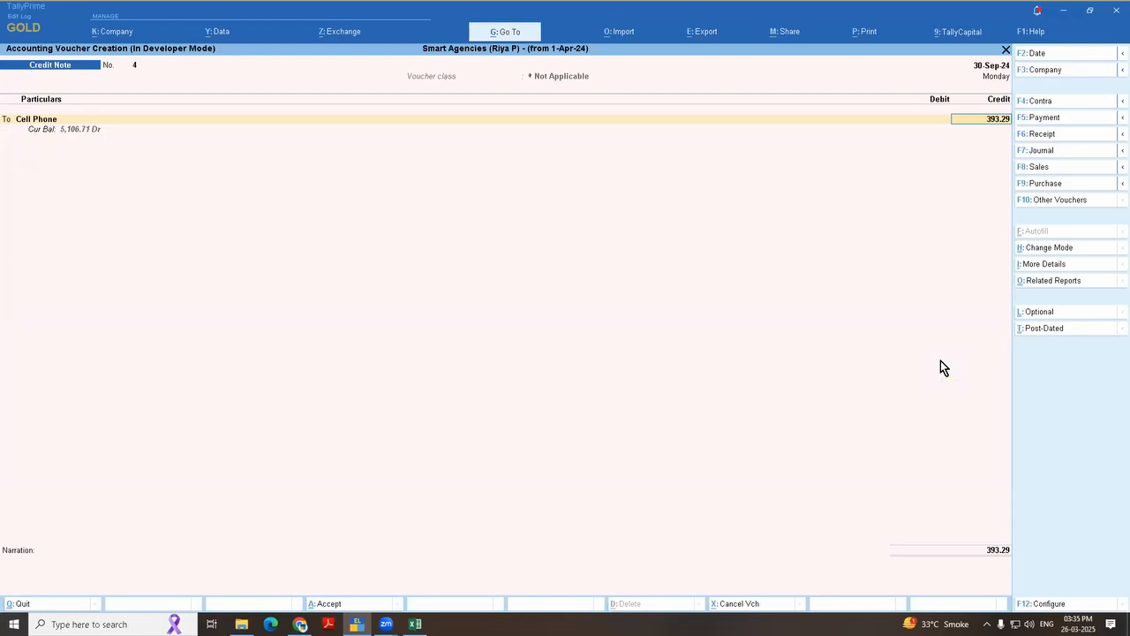
{"action": "key", "text": "Return"}
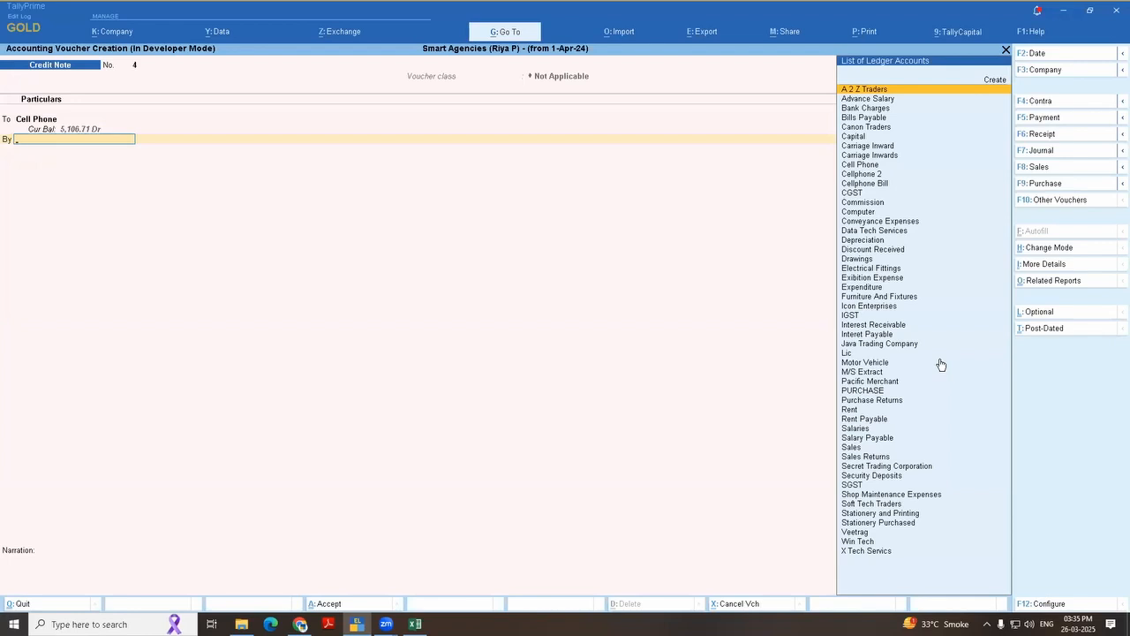
{"action": "type", "text": "depr"}
{"action": "key", "text": "Return"}
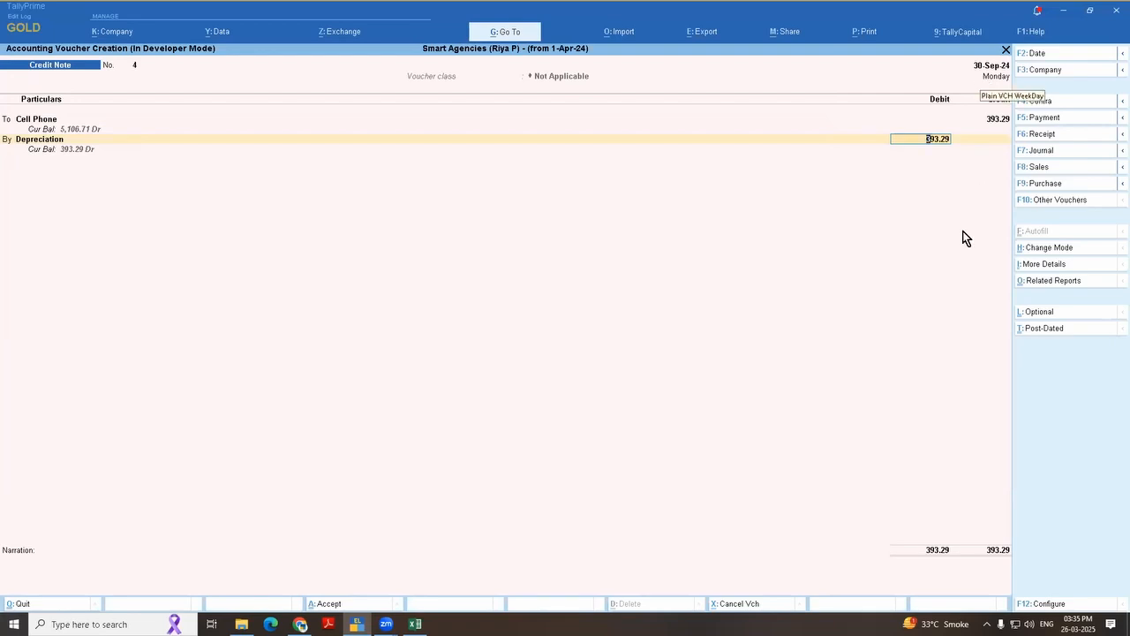
Step: Change the Credit Note's date to 28-Feb-25 and recalculate the Cell Phone and Depreciation amounts
{"action": "key", "text": "F2"}
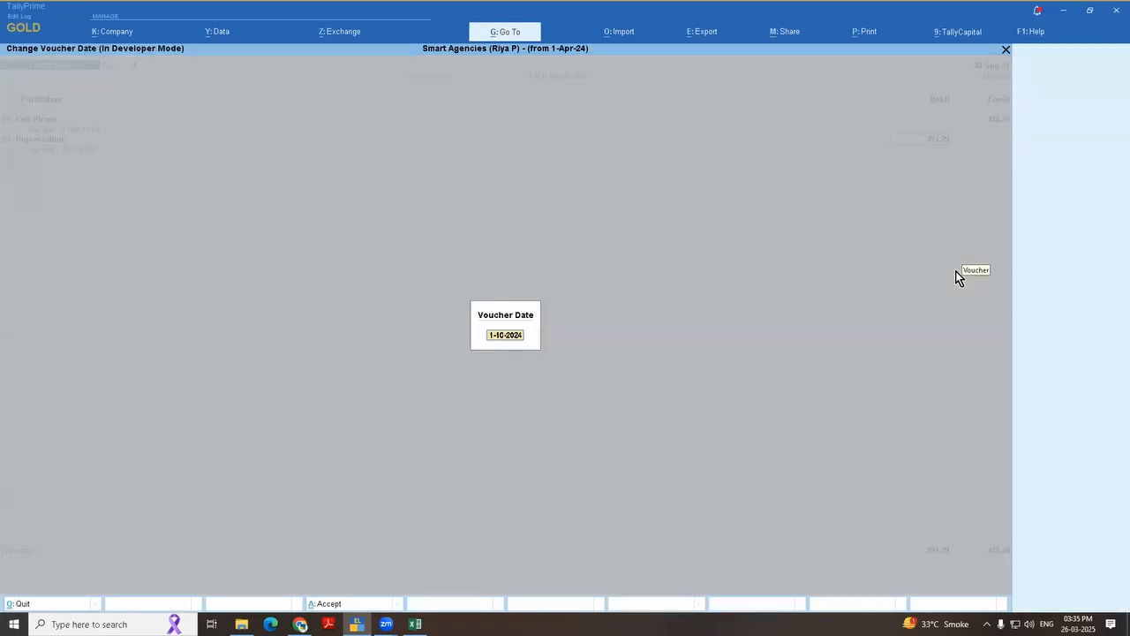
{"action": "type", "text": "28.2.25"}
{"action": "key", "text": "Return"}
{"action": "key", "text": "Return"}
{"action": "key", "text": "Return"}
{"action": "key", "text": "ctrl+a"}
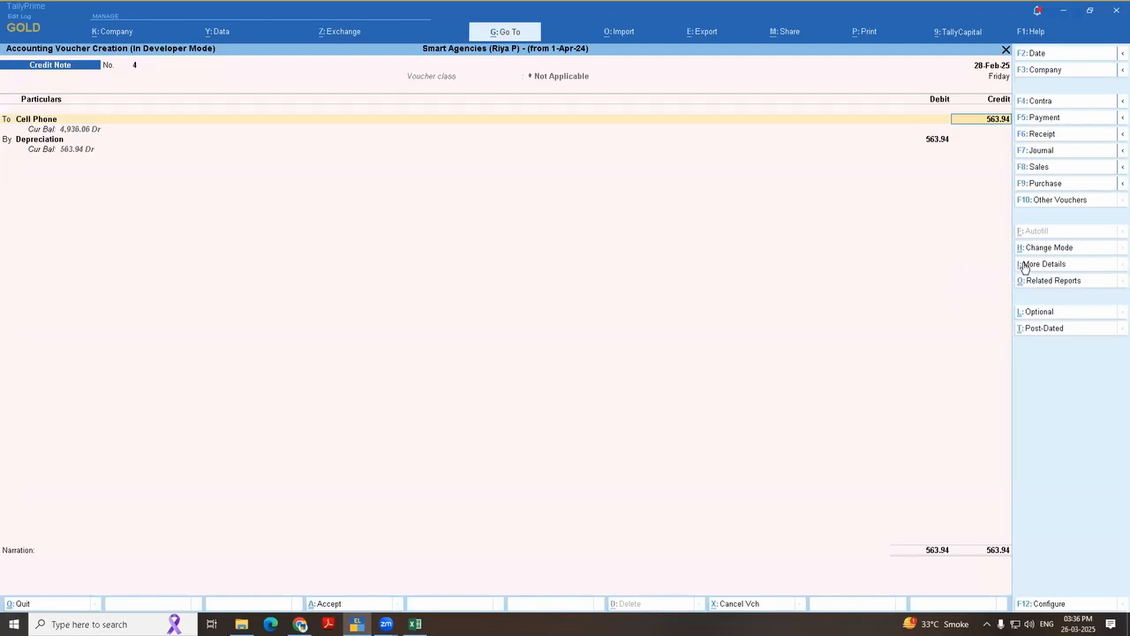
Step: Reselect the Use for Interest Accounting mode and quit the Credit Note to the Gateway of Tally without saving
{"action": "key", "text": "ctrl+h"}
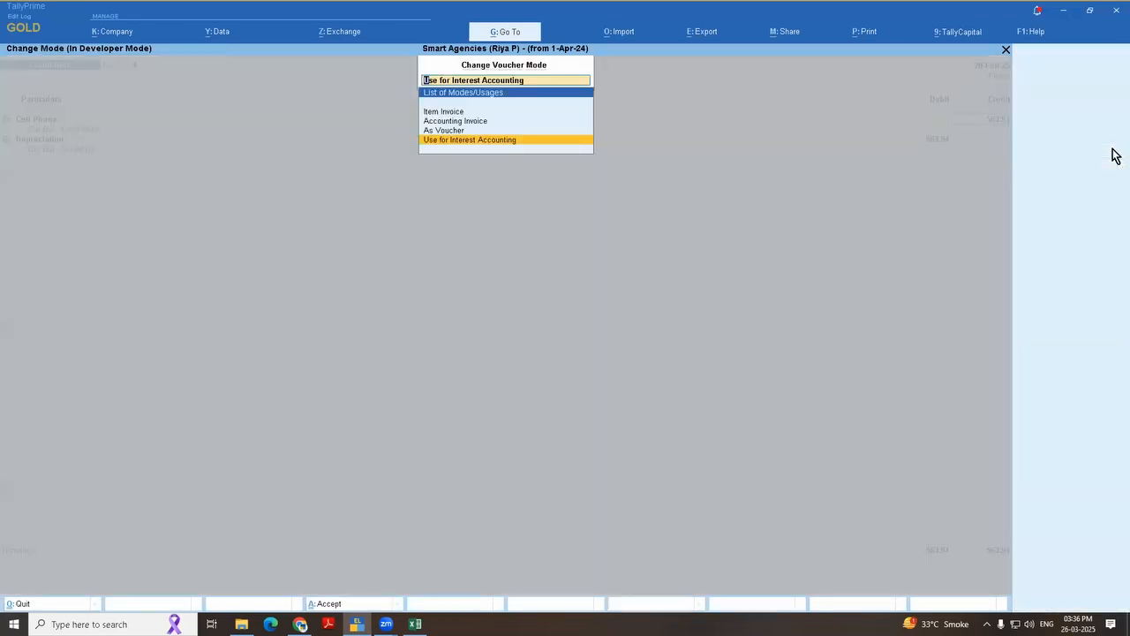
{"action": "key", "text": "Up"}
{"action": "key", "text": "Down"}
{"action": "key", "text": "Return"}
{"action": "key", "text": "Return"}
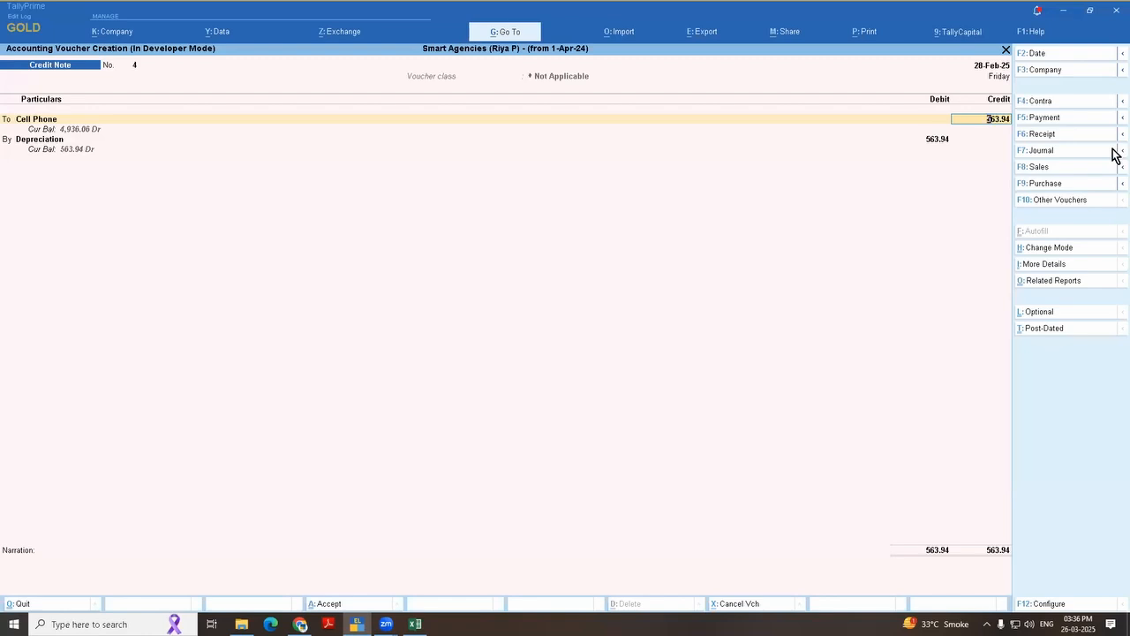
{"action": "key", "text": "Escape"}
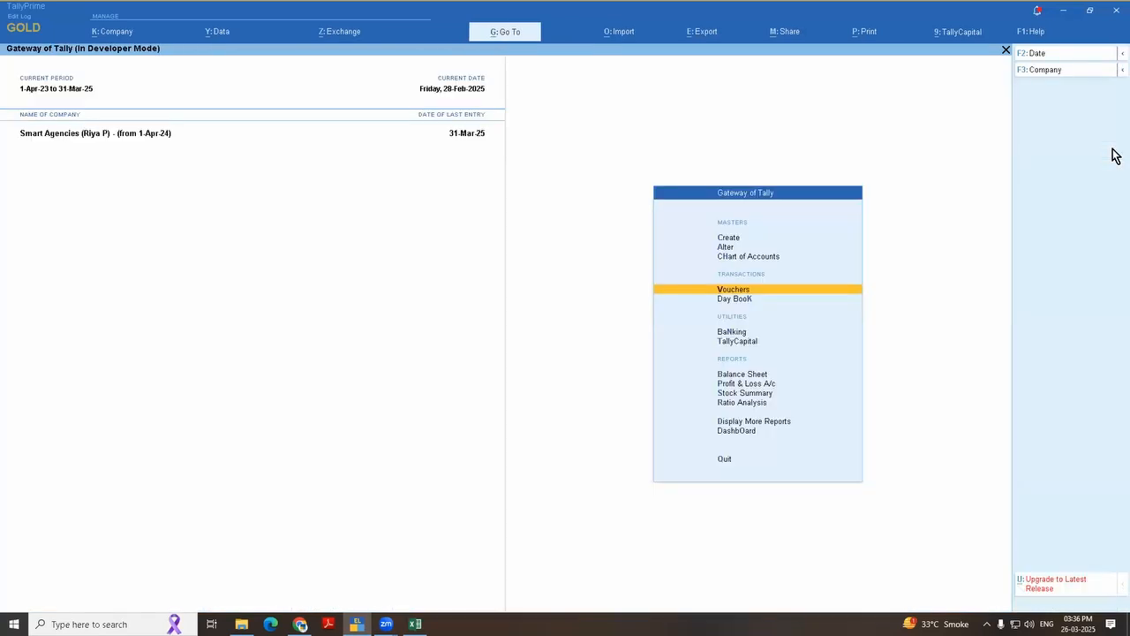
Step: Switch to the 26 march 25 CA event workbook in Excel and open the imported ledger table on Sheet3
{"action": "key", "text": "alt+Tab"}
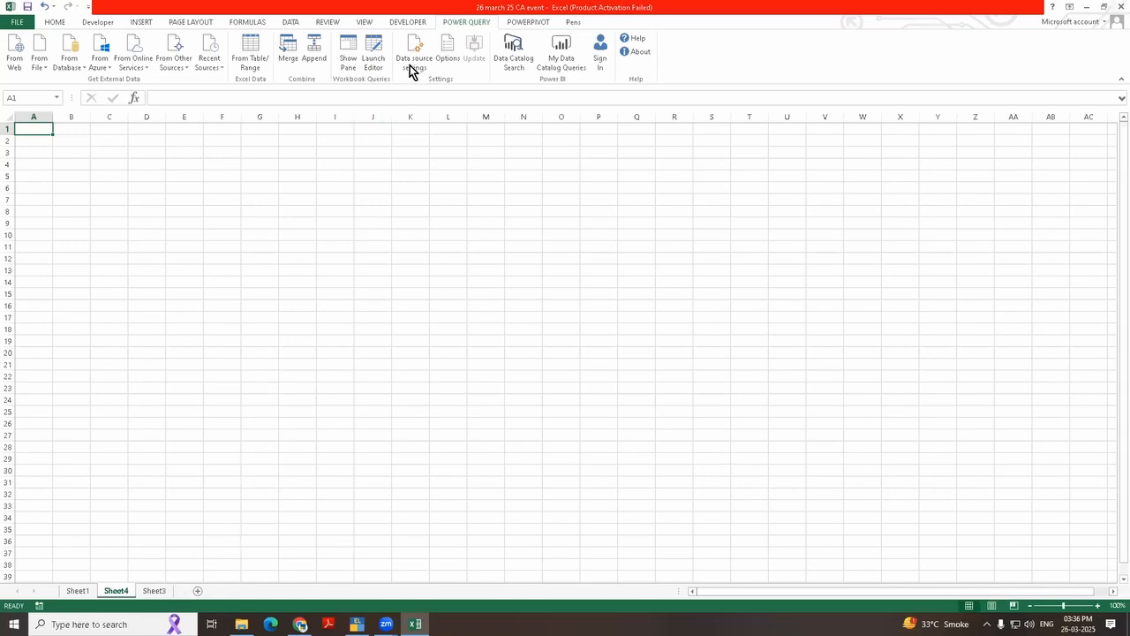
{"action": "left_click", "coordinate": [77, 591]}
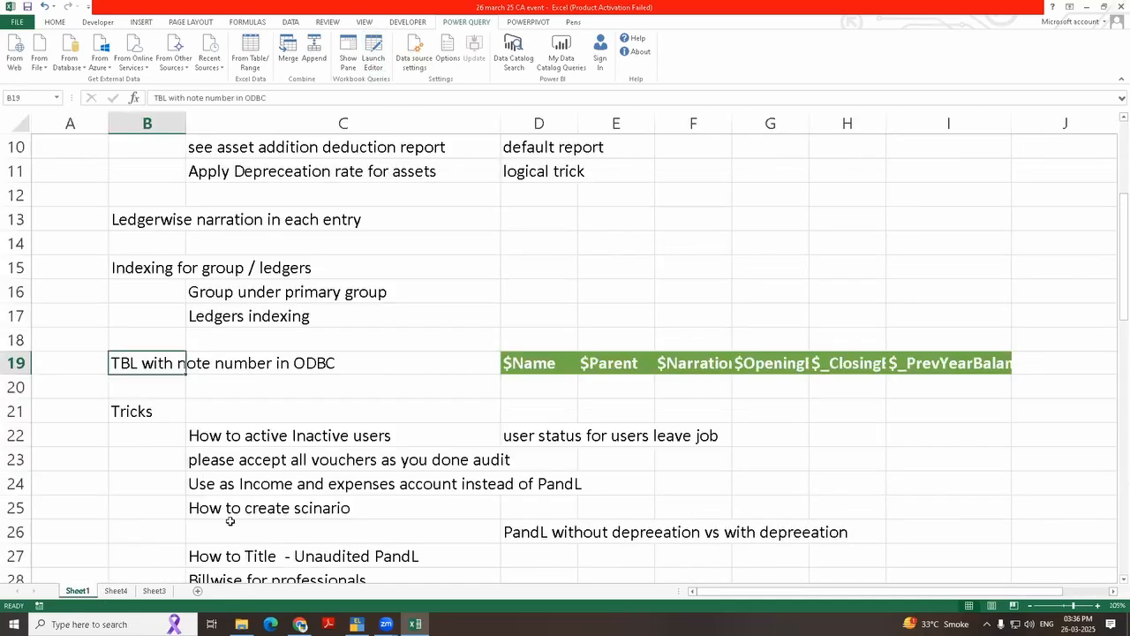
{"action": "left_click", "coordinate": [152, 590]}
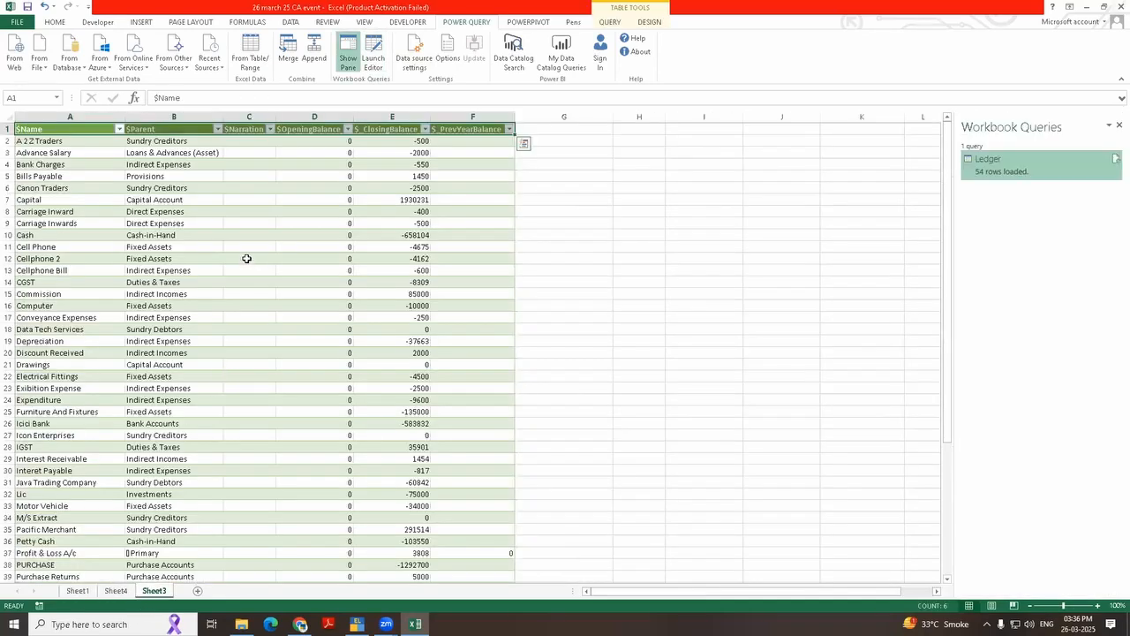
Step: Examine the name, parent, narration, opening, closing and previous-year balance columns of the ledger table, and return to TallyPrime
{"action": "left_click", "coordinate": [250, 155]}
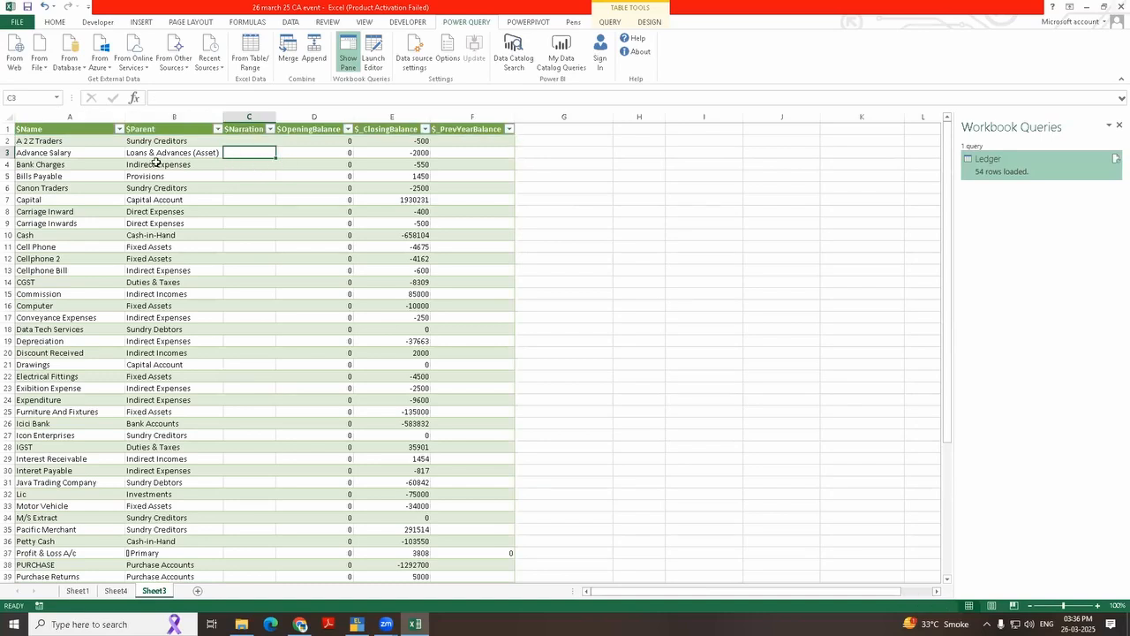
{"action": "left_click_drag", "start_coordinate": [234, 176], "coordinate": [257, 283]}
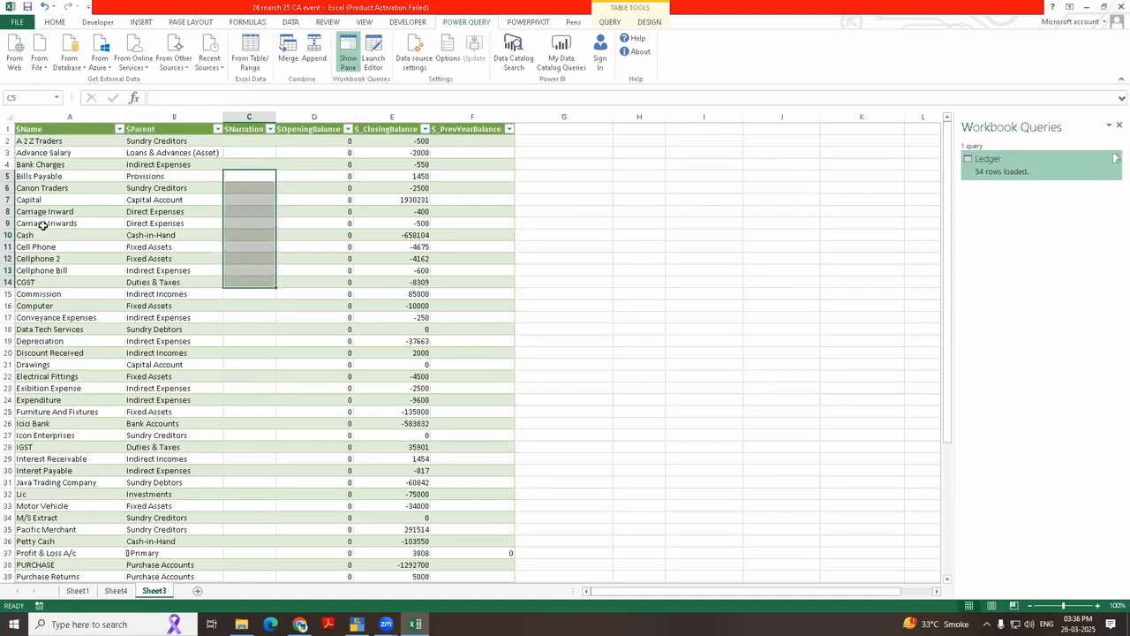
{"action": "left_click_drag", "start_coordinate": [42, 225], "coordinate": [73, 305]}
{"action": "left_click_drag", "start_coordinate": [161, 236], "coordinate": [173, 320]}
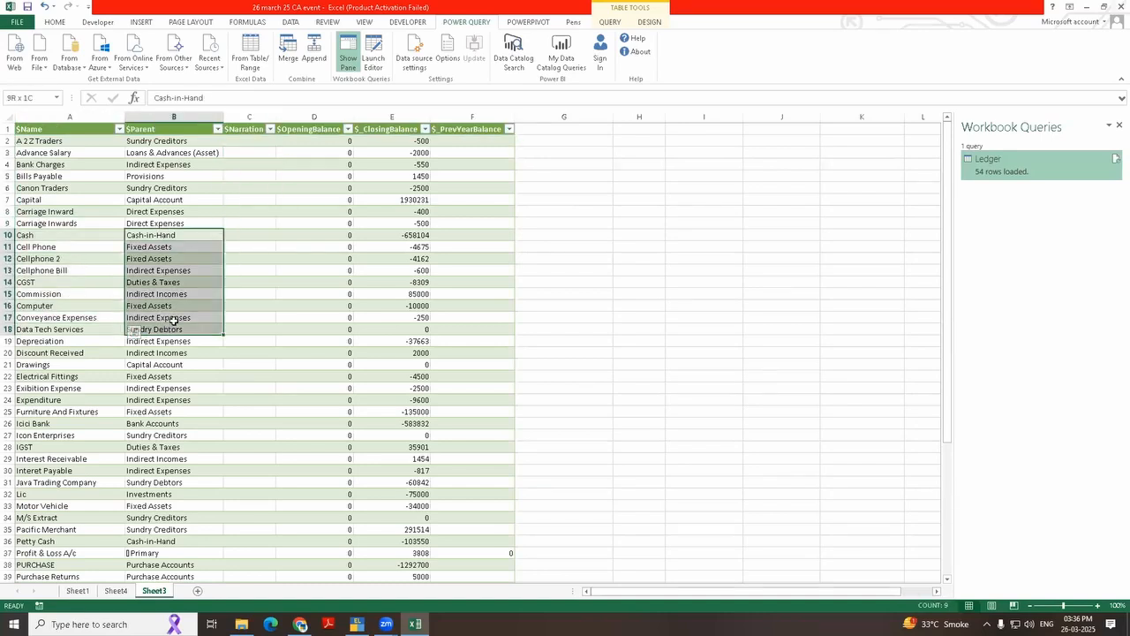
{"action": "left_click_drag", "start_coordinate": [248, 237], "coordinate": [252, 430]}
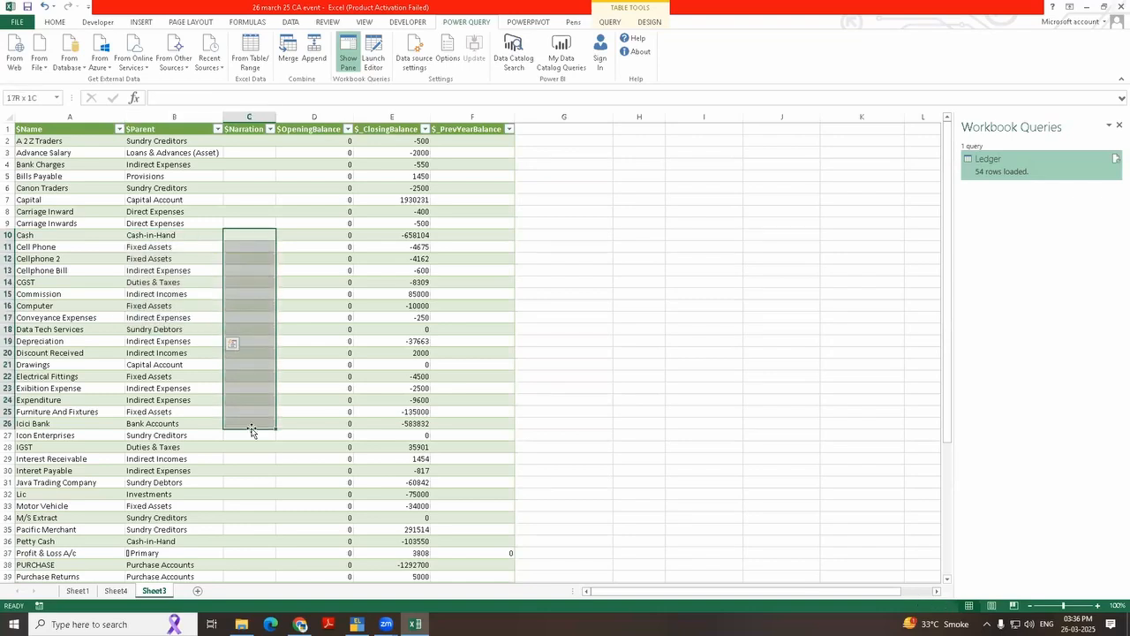
{"action": "left_click_drag", "start_coordinate": [336, 222], "coordinate": [349, 342]}
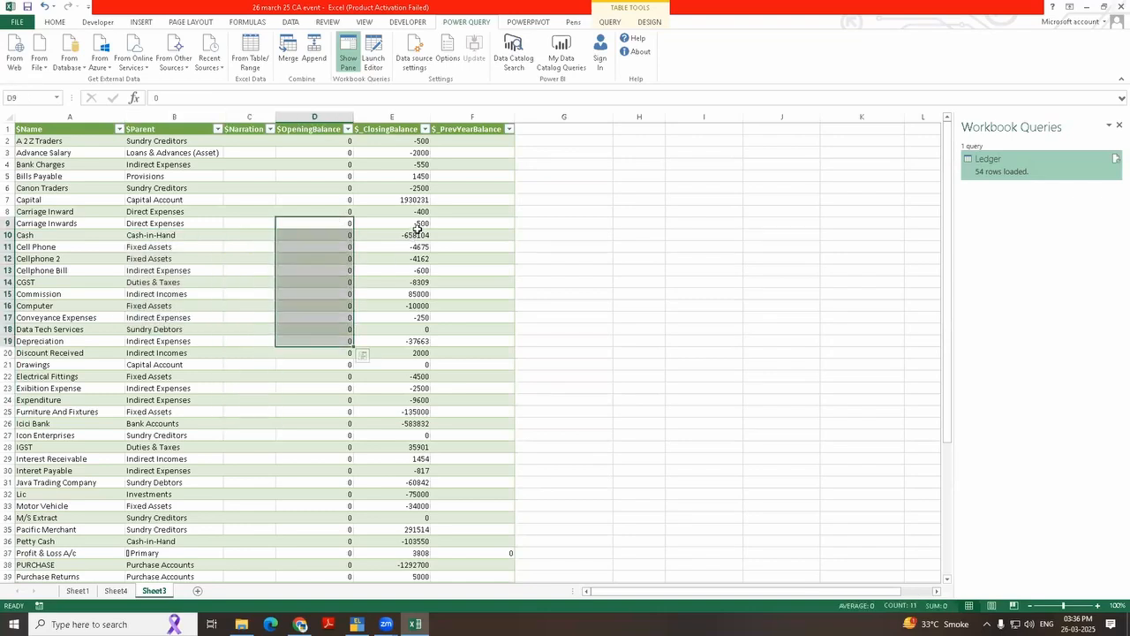
{"action": "left_click_drag", "start_coordinate": [417, 228], "coordinate": [421, 327]}
{"action": "left_click_drag", "start_coordinate": [486, 222], "coordinate": [493, 342]}
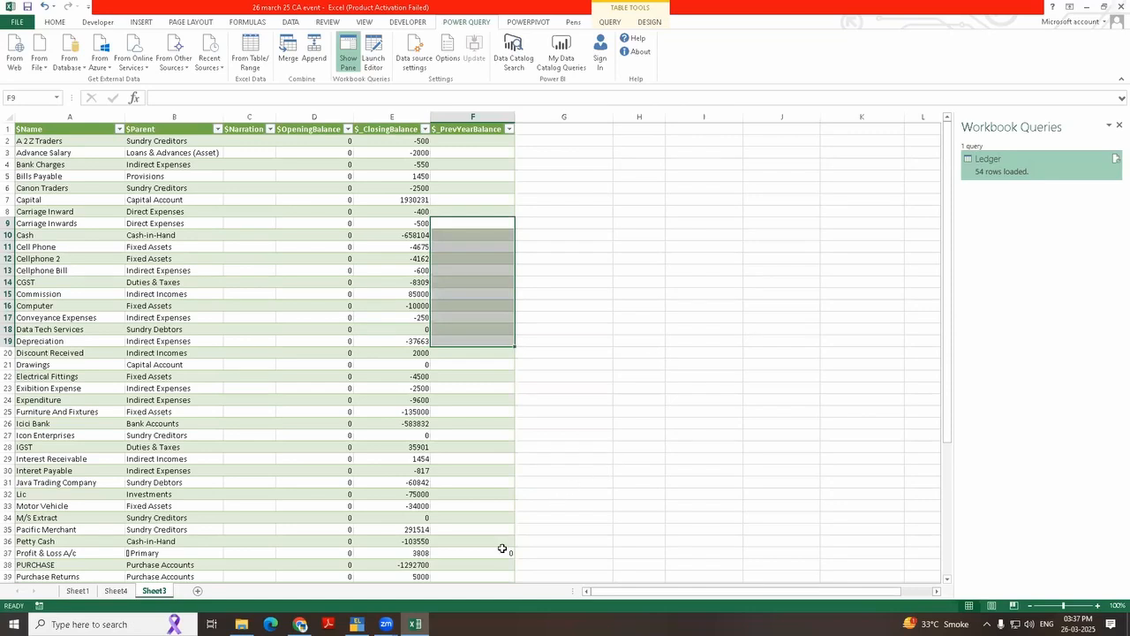
{"action": "left_click", "coordinate": [357, 623]}
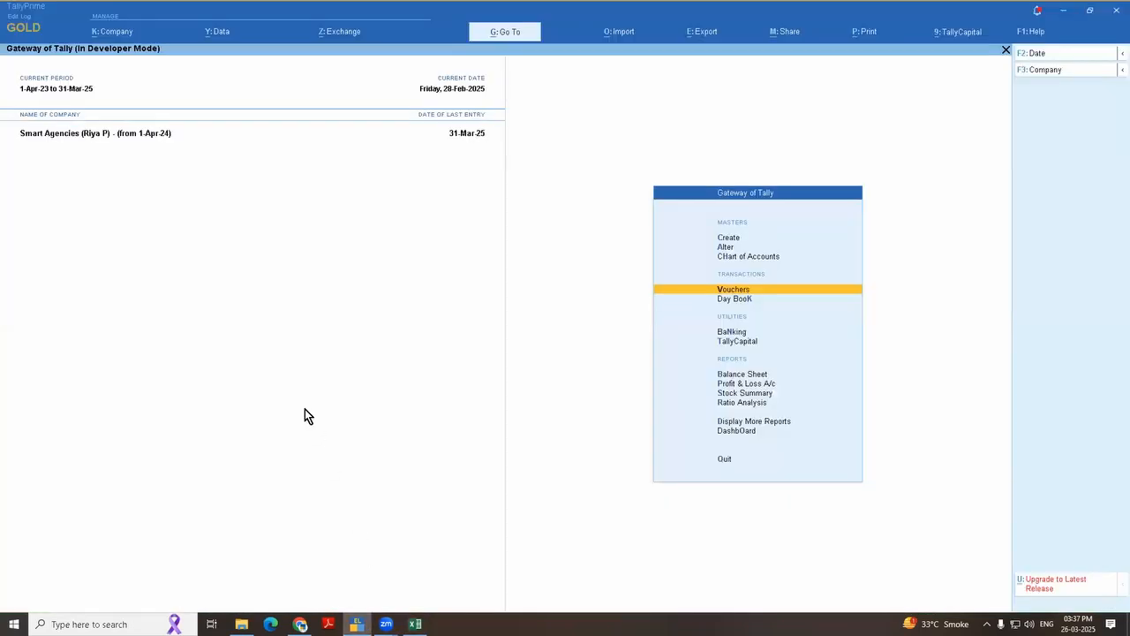
Step: Change the current period to 1-Apr-25 through 31-Mar-26
{"action": "key", "text": "alt+F2"}
{"action": "type", "text": "1.4"}
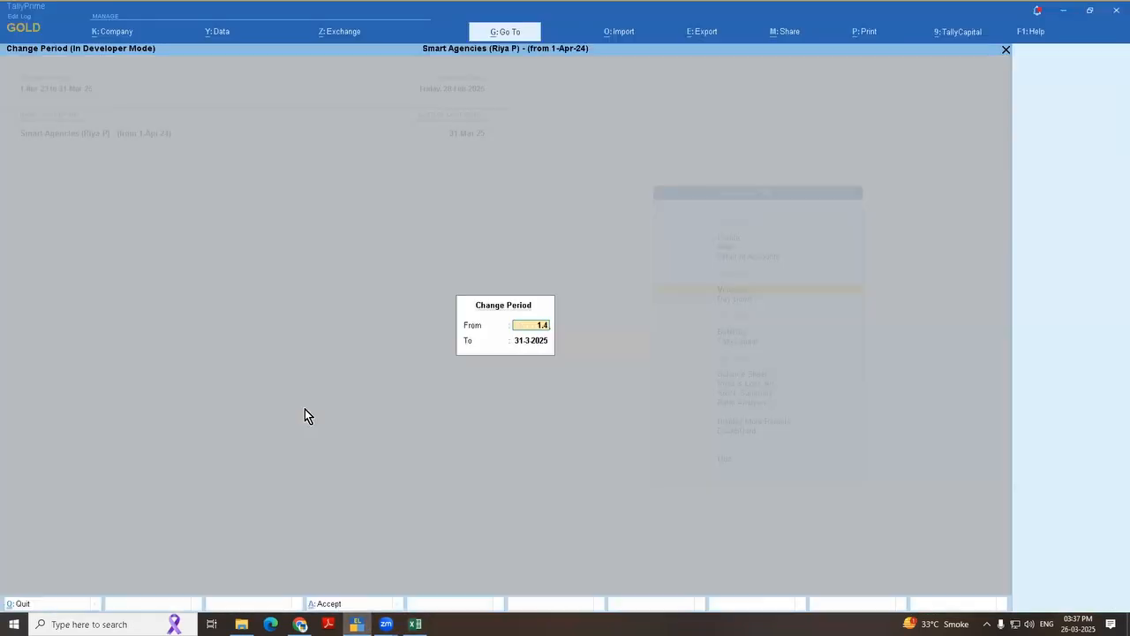
{"action": "type", "text": ".25"}
{"action": "key", "text": "Return"}
{"action": "type", "text": "31.3.26"}
{"action": "key", "text": "Return"}
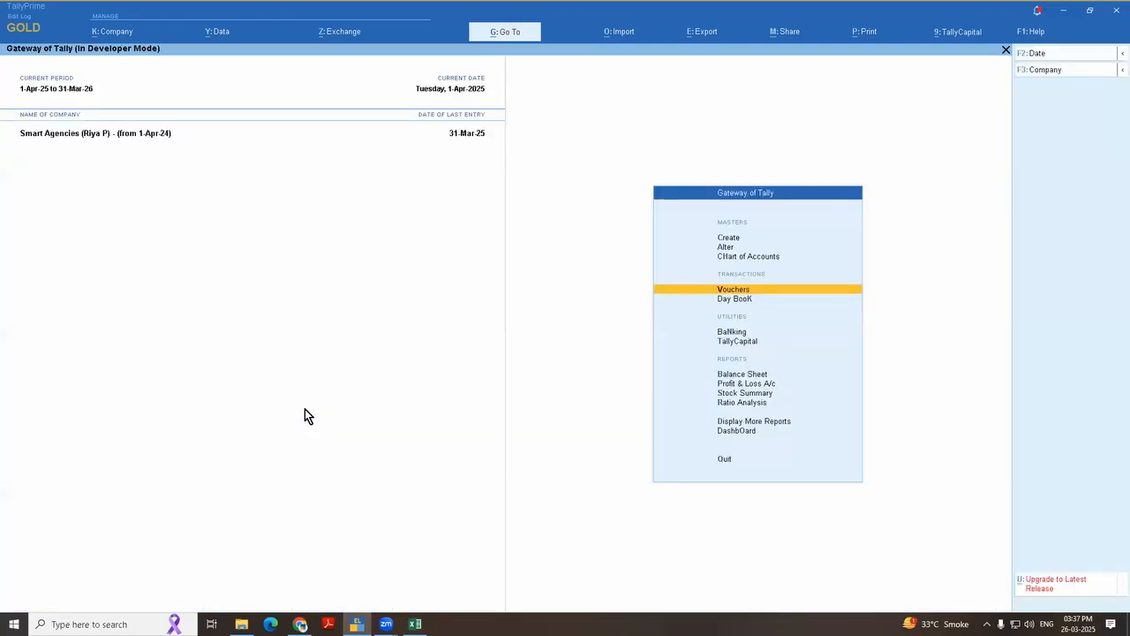
Step: Switch to the 26 march 25 CA event workbook in Excel and refresh the imported ledger table on Sheet3
{"action": "key", "text": "alt+Tab"}
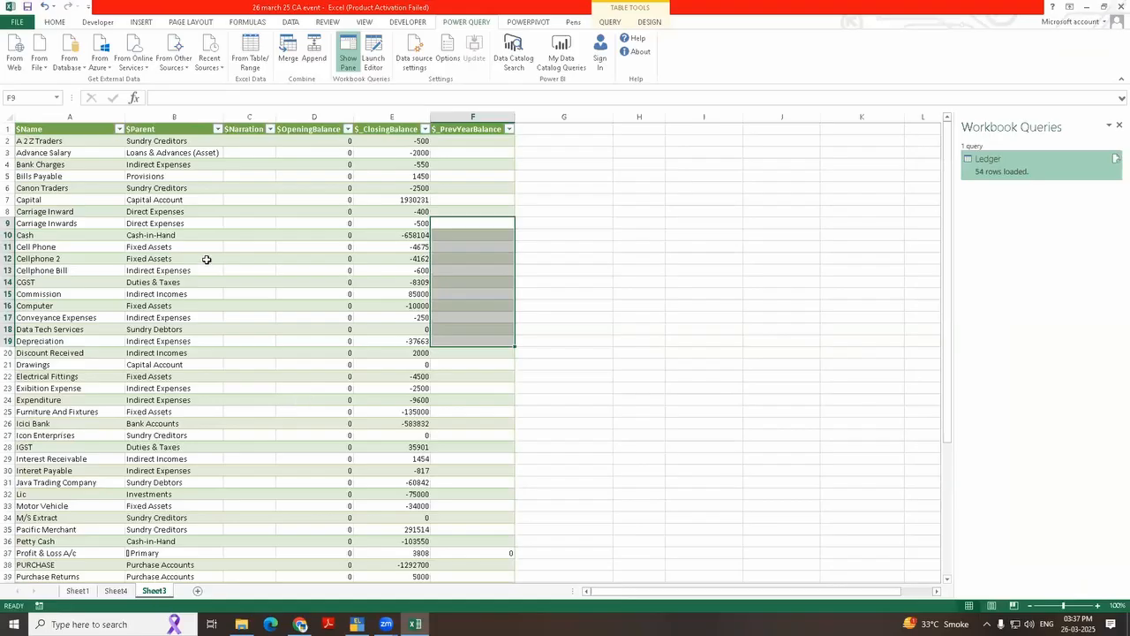
{"action": "left_click", "coordinate": [206, 258]}
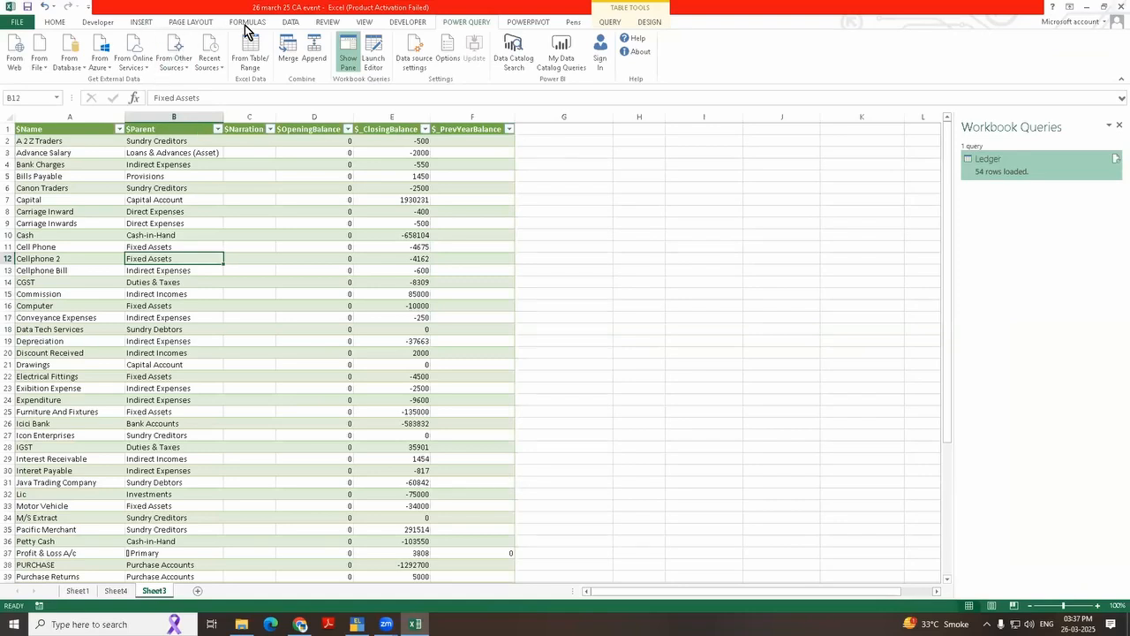
{"action": "left_click", "coordinate": [60, 20]}
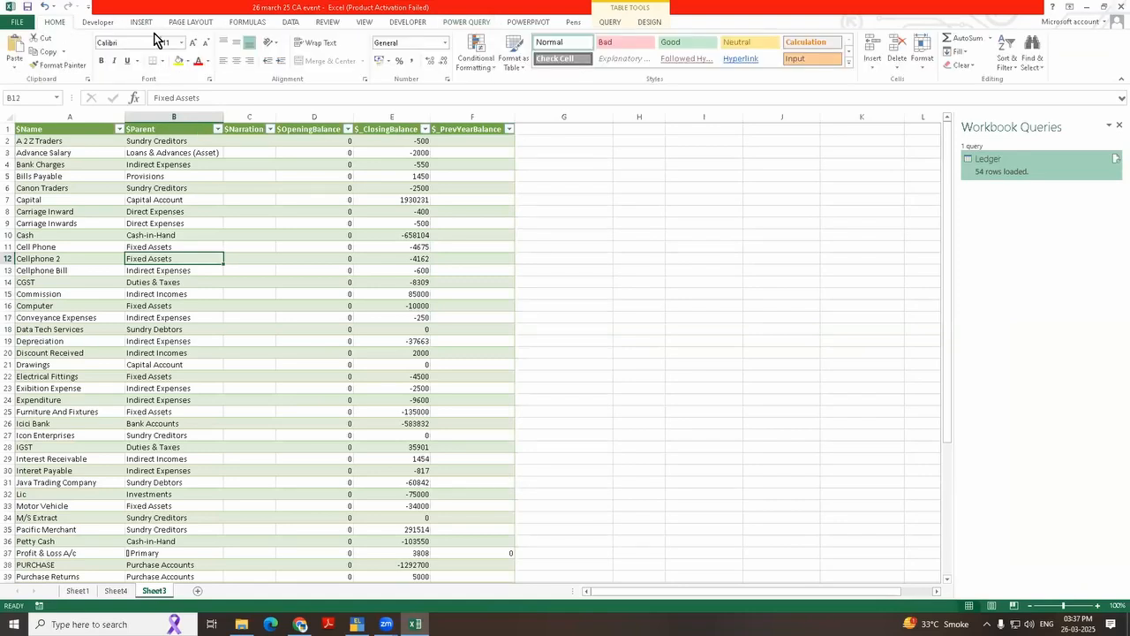
{"action": "right_click", "coordinate": [215, 212]}
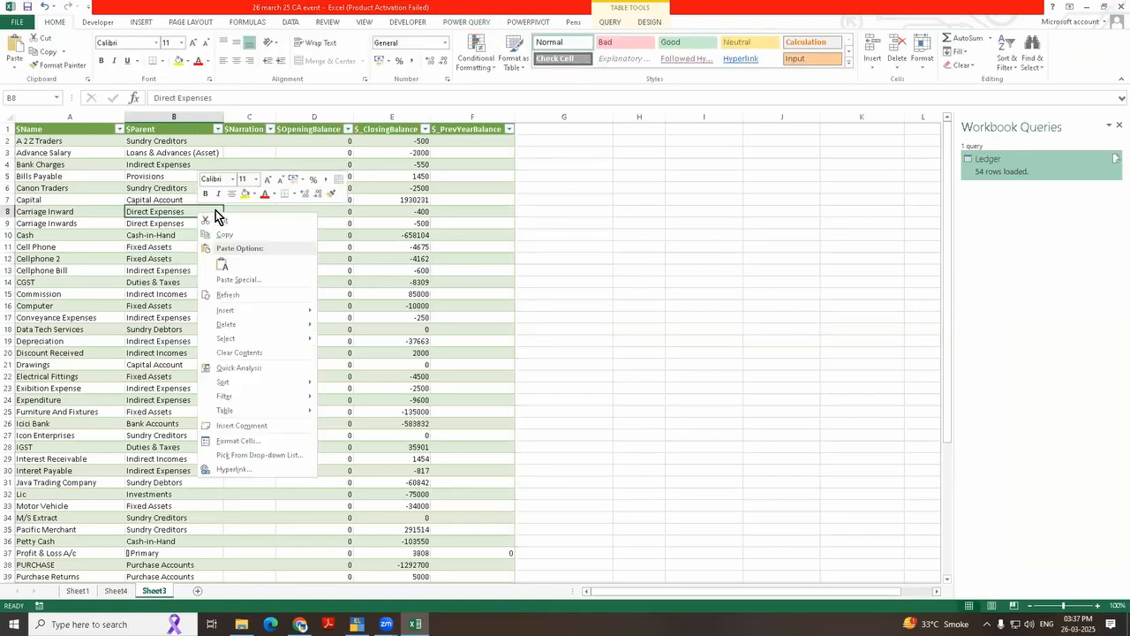
{"action": "left_click", "coordinate": [245, 295]}
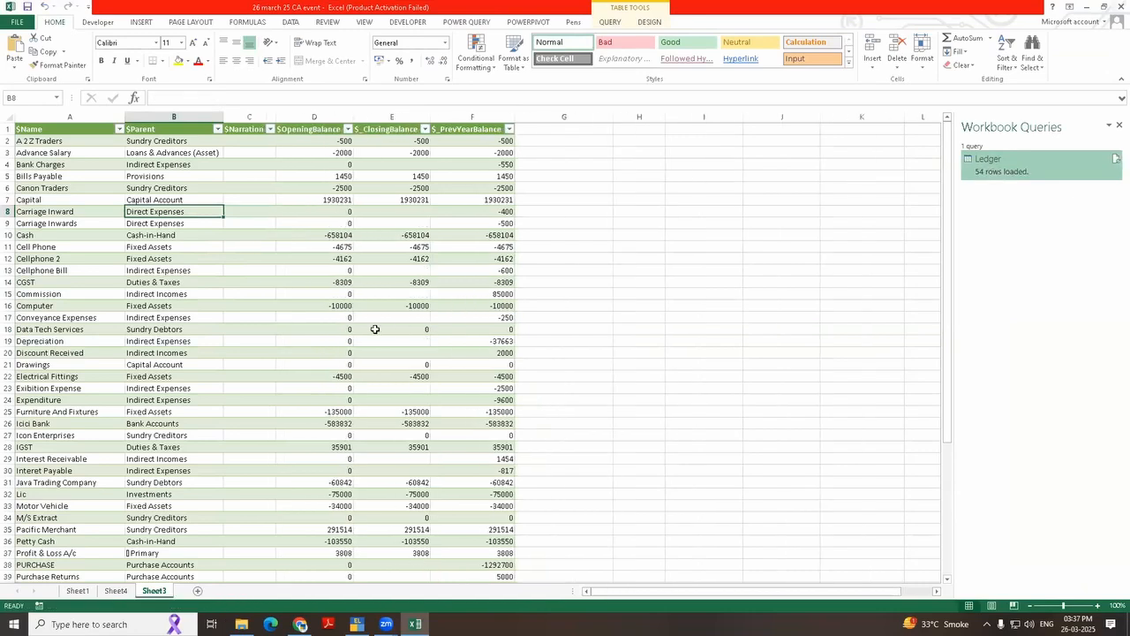
Step: Examine the refreshed ledger table, focusing on the $Narration column and the Computer row
{"action": "scroll", "coordinate": [430, 331], "scroll_direction": "up", "scroll_amount": 3}
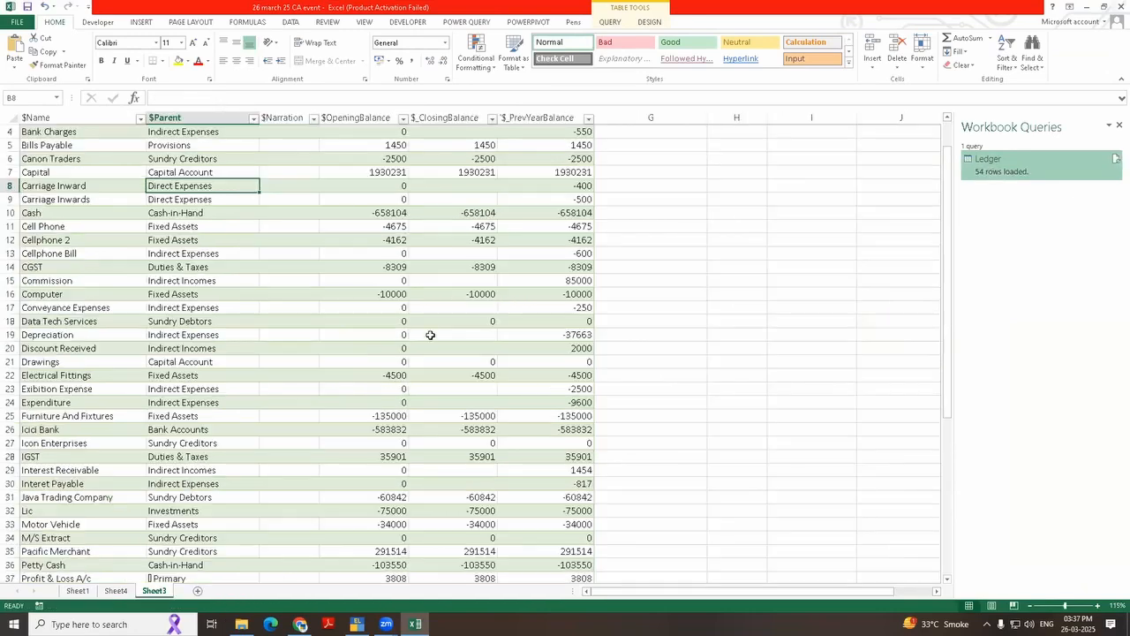
{"action": "scroll", "coordinate": [530, 329], "scroll_direction": "up", "scroll_amount": 1}
{"action": "scroll", "coordinate": [530, 328], "scroll_direction": "up", "scroll_amount": 3}
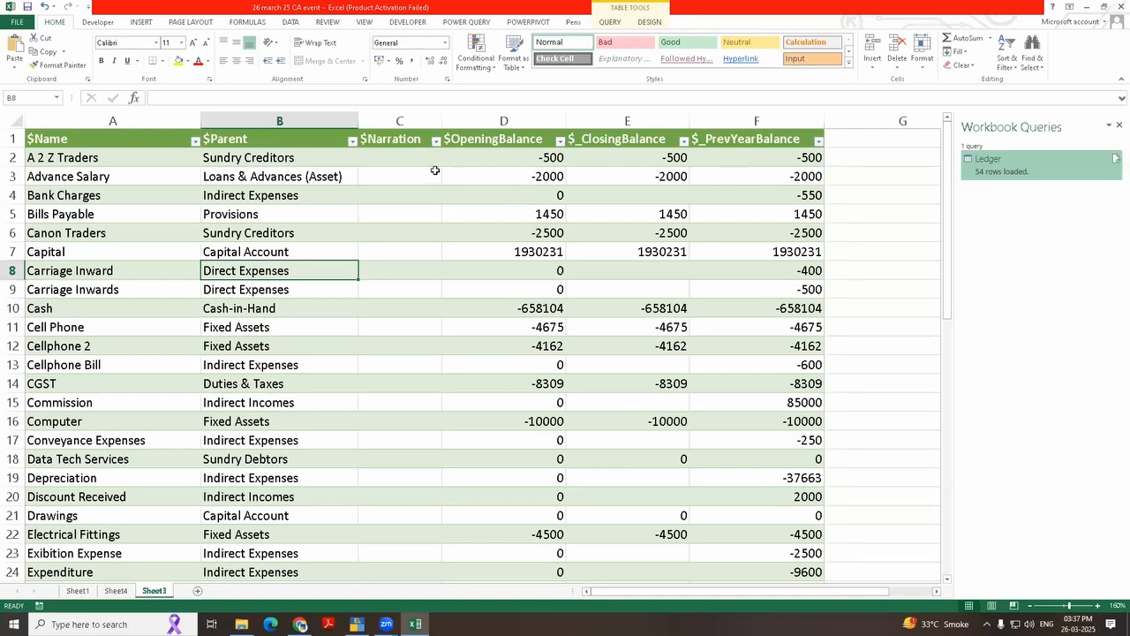
{"action": "left_click", "coordinate": [409, 160]}
{"action": "left_click_drag", "start_coordinate": [408, 213], "coordinate": [388, 497]}
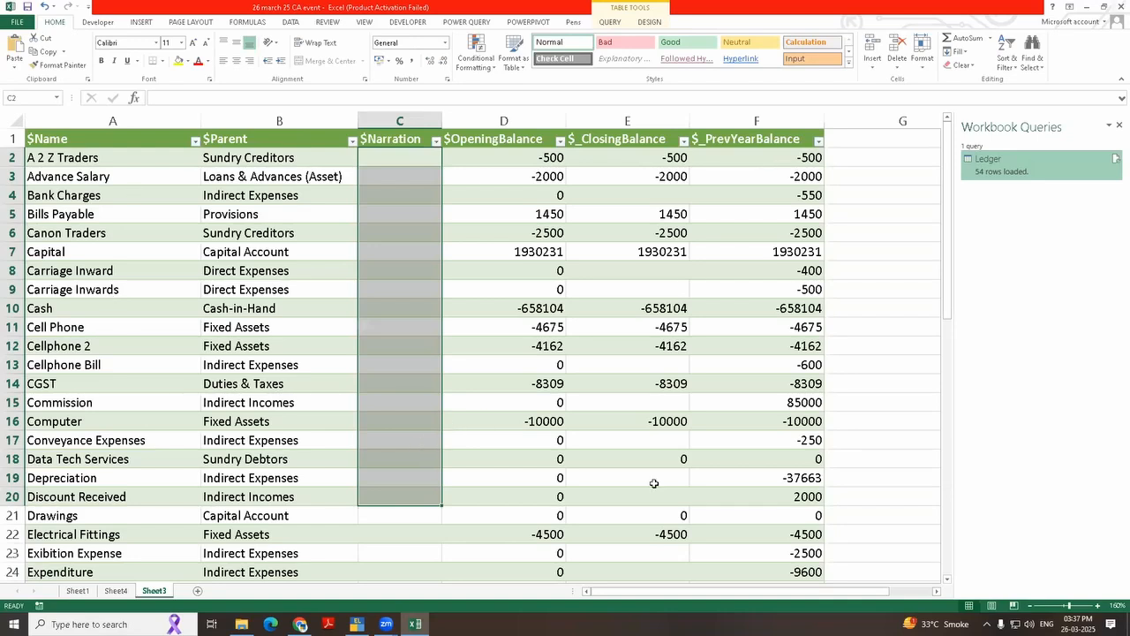
{"action": "left_click", "coordinate": [46, 423]}
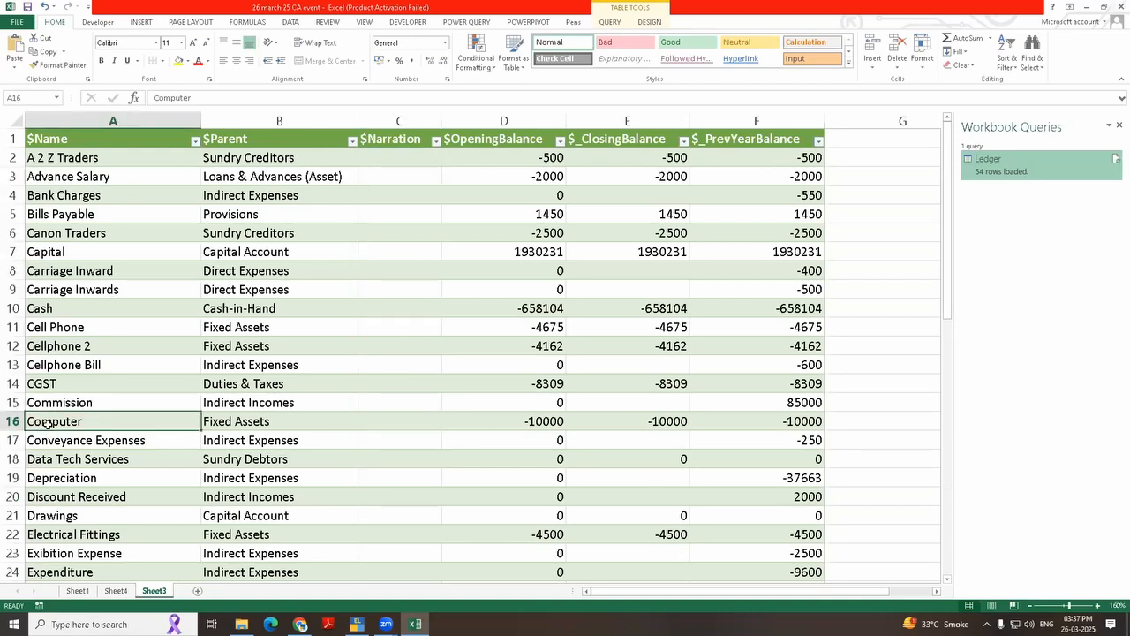
{"action": "left_click", "coordinate": [386, 424]}
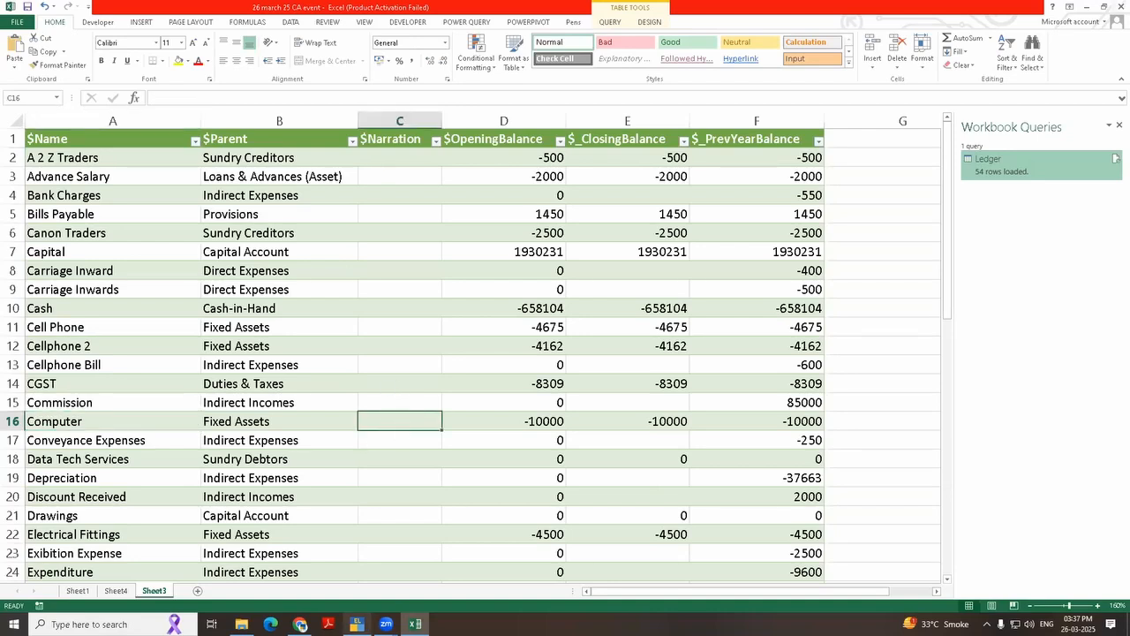
Step: Switch to TallyPrime, alter the Computer ledger by entering 2 in its Notes, and save it
{"action": "left_click", "coordinate": [356, 623]}
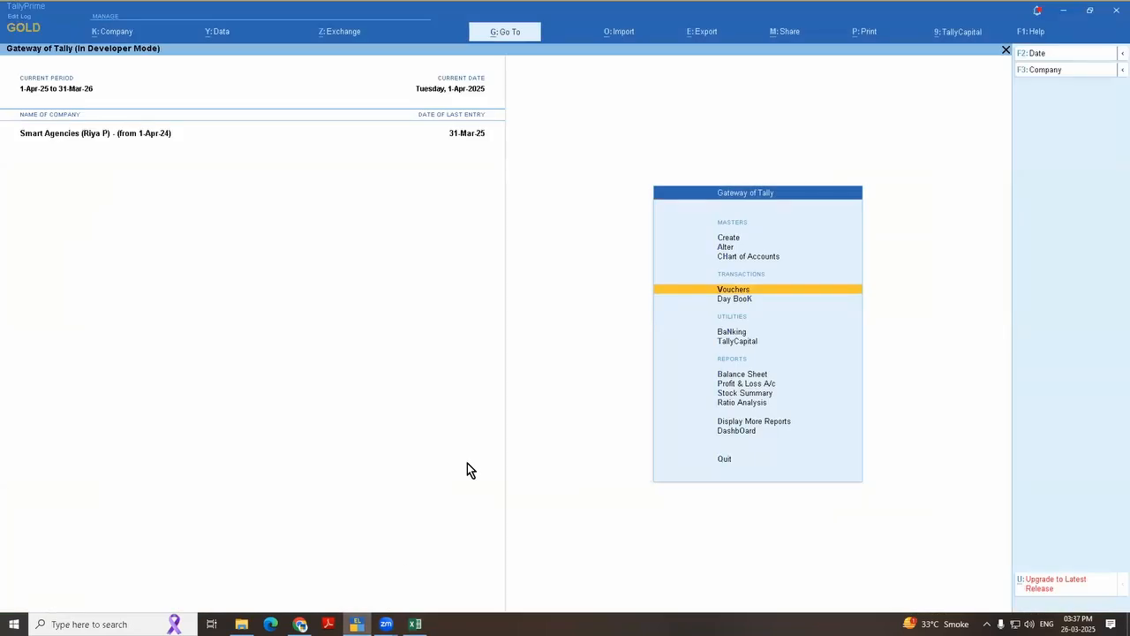
{"action": "type", "text": "alcomp"}
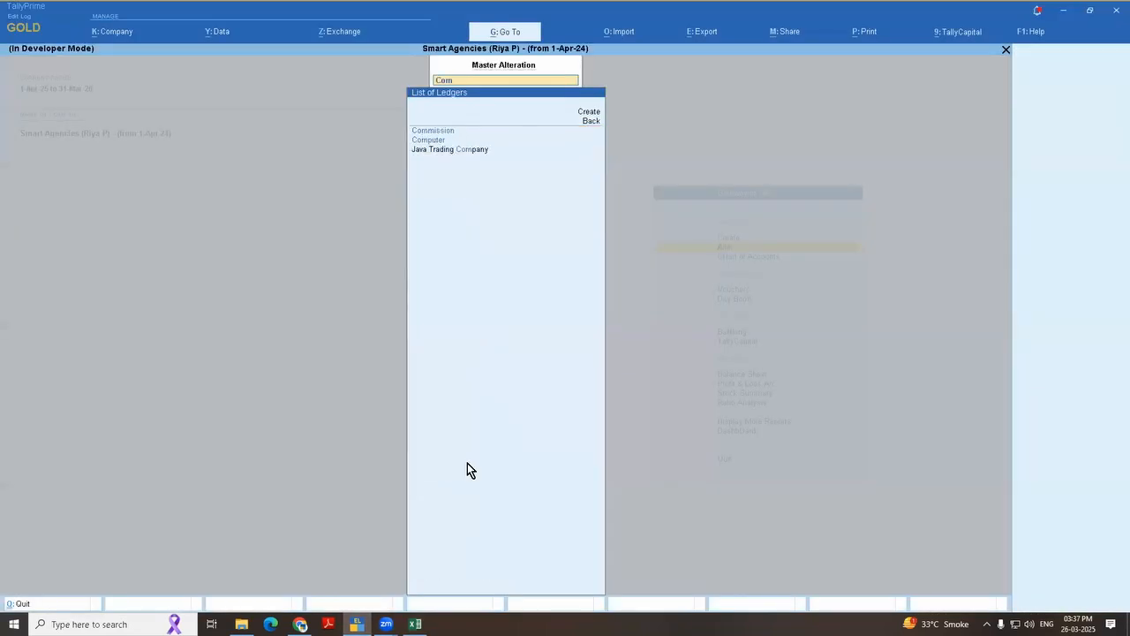
{"action": "key", "text": "Return"}
{"action": "key", "text": "Return"}
{"action": "key", "text": "Return"}
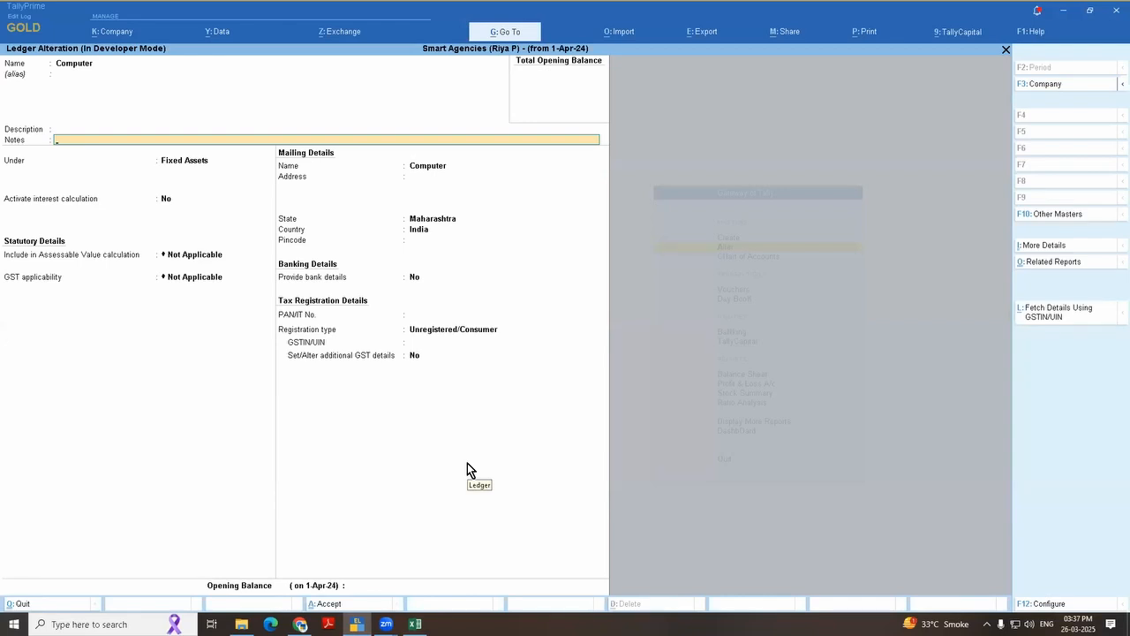
{"action": "key", "text": "Return"}
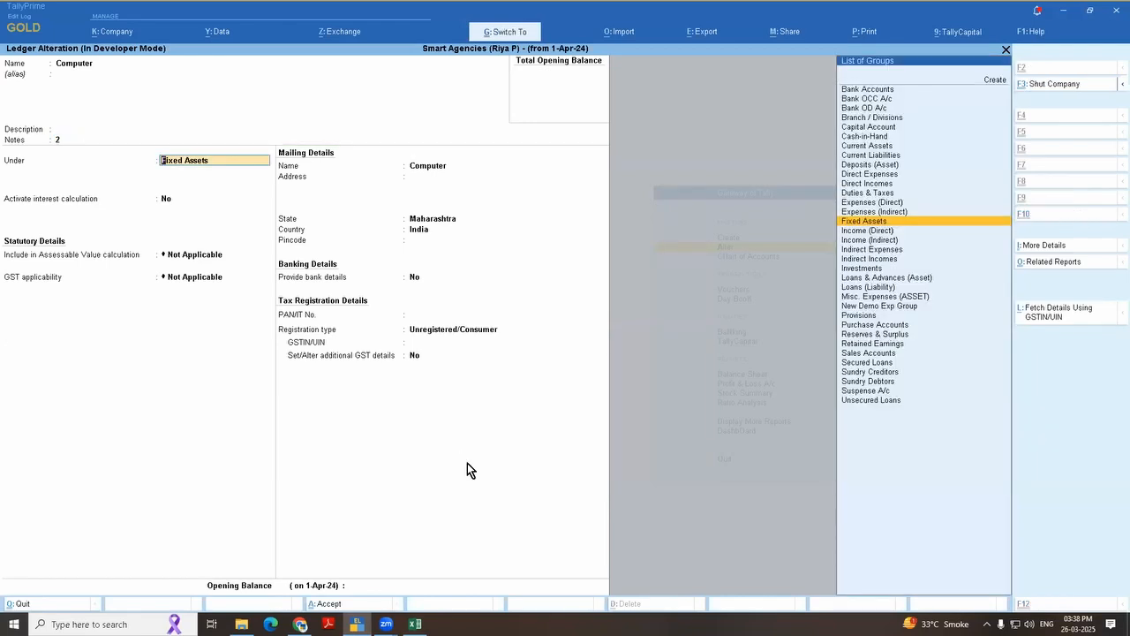
{"action": "key", "text": "ctrl+a"}
Step: Enter 2 in the Notes of the Cell Phone ledger and save it
{"action": "type", "text": "cell"}
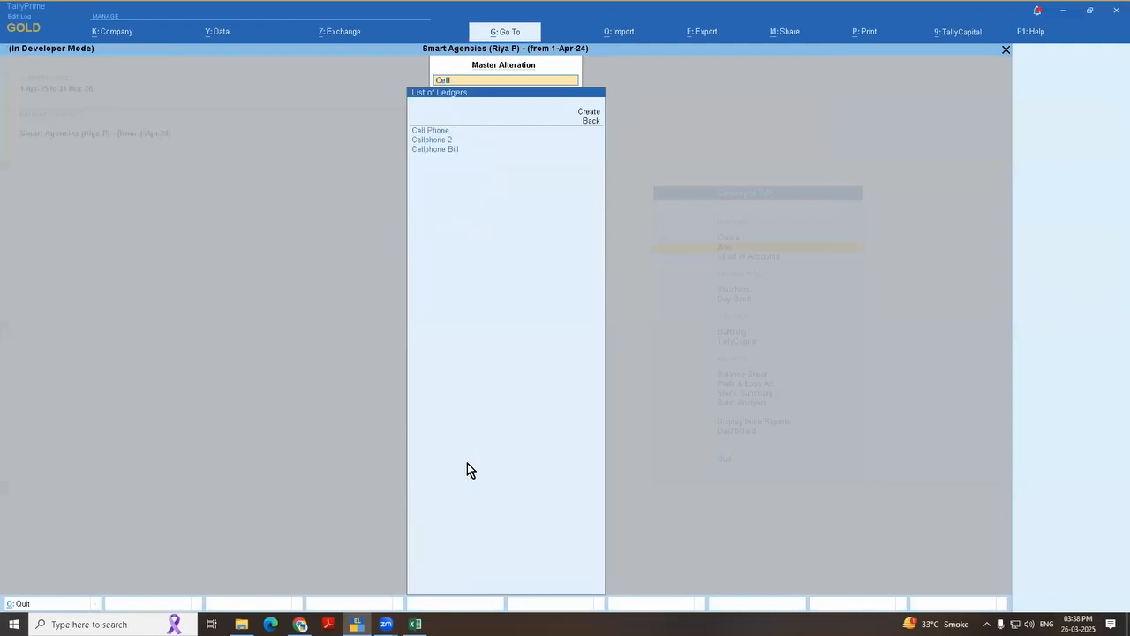
{"action": "key", "text": "Return"}
{"action": "key", "text": "Return"}
{"action": "key", "text": "Return"}
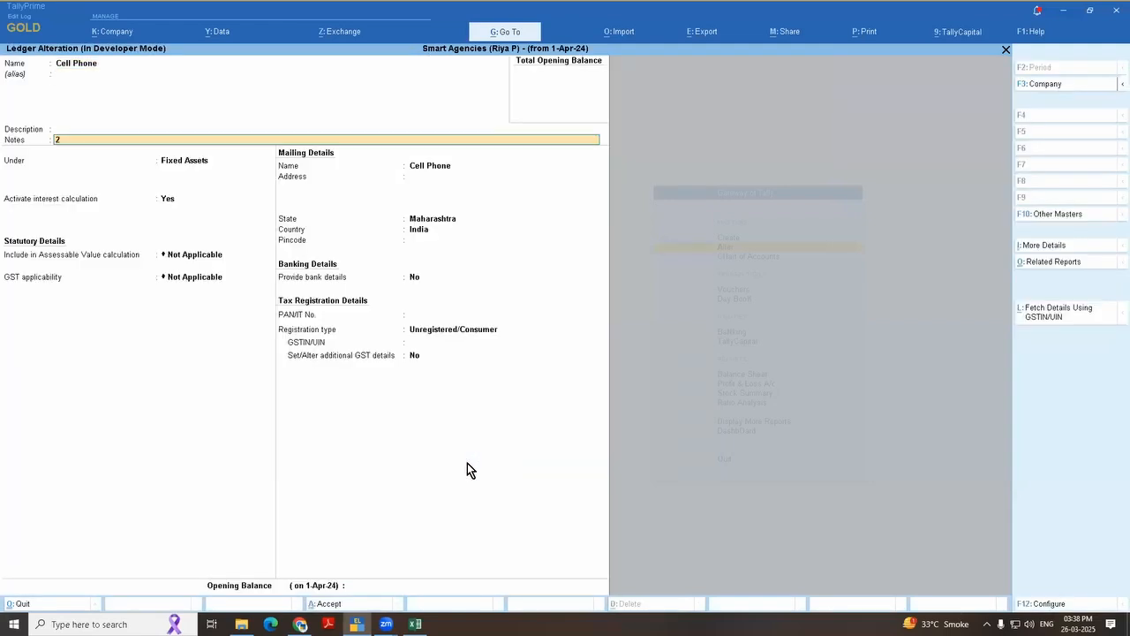
{"action": "key", "text": "ctrl+a"}
Step: Enter 2 in the Notes of the Cellphone 2 ledger and save it
{"action": "type", "text": "Cell"}
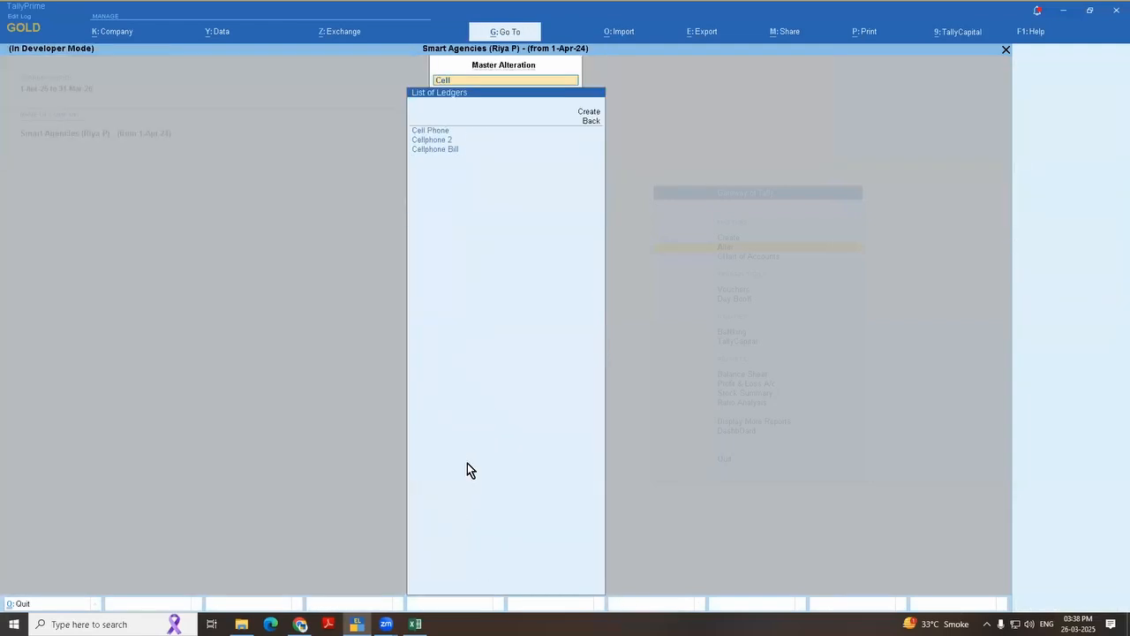
{"action": "key", "text": "Down"}
{"action": "key", "text": "Return"}
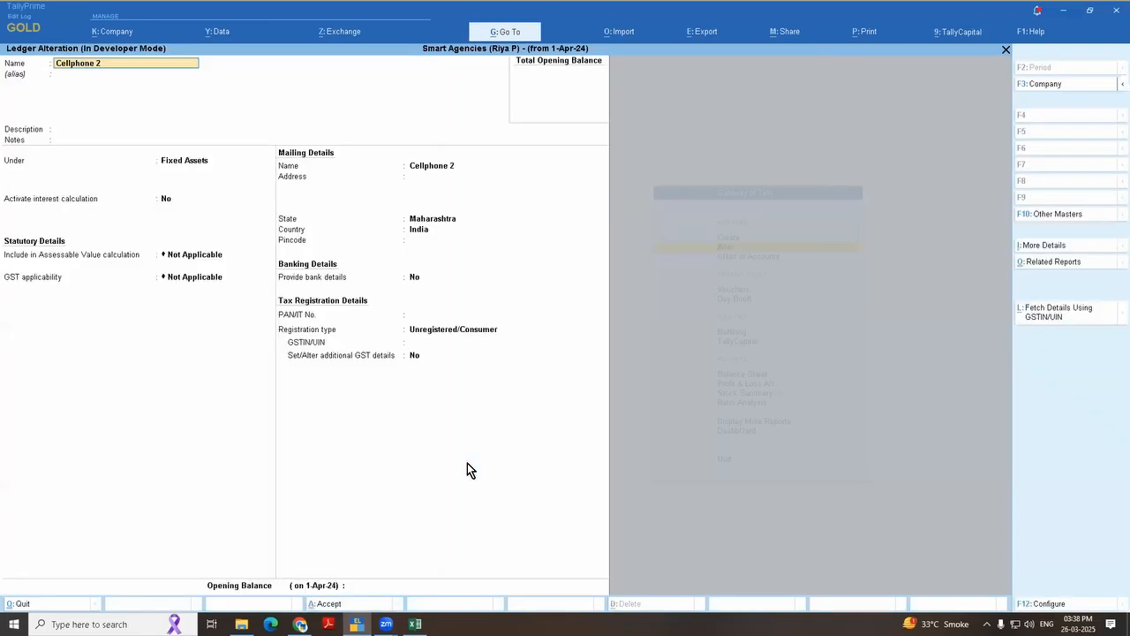
{"action": "key", "text": "Return"}
{"action": "key", "text": "Return"}
{"action": "type", "text": "2"}
{"action": "key", "text": "ctrl+a"}
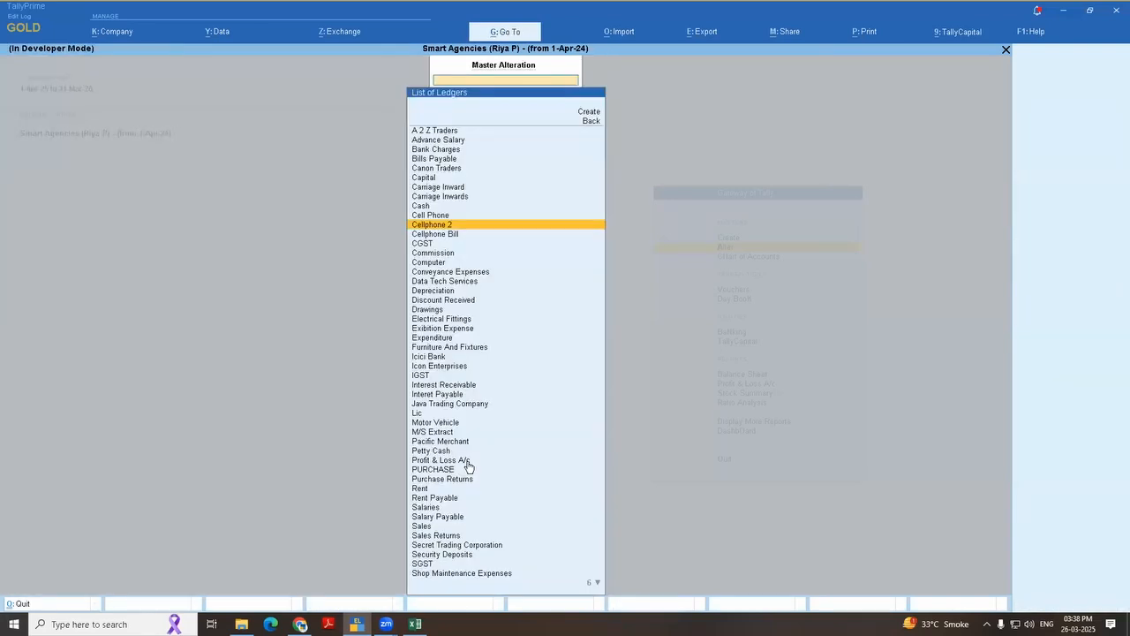
Step: Enter 1 in the Notes of the Capital ledger and save it
{"action": "type", "text": "Cap"}
{"action": "key", "text": "Return"}
{"action": "key", "text": "Return"}
{"action": "key", "text": "Return"}
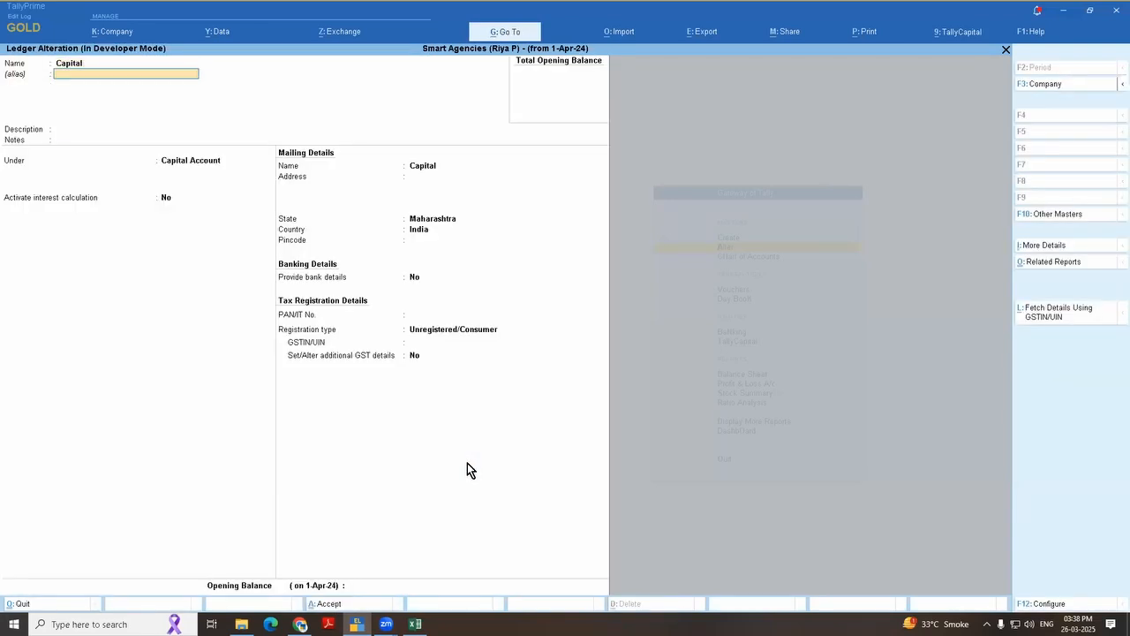
{"action": "type", "text": "1"}
{"action": "key", "text": "ctrl+a"}
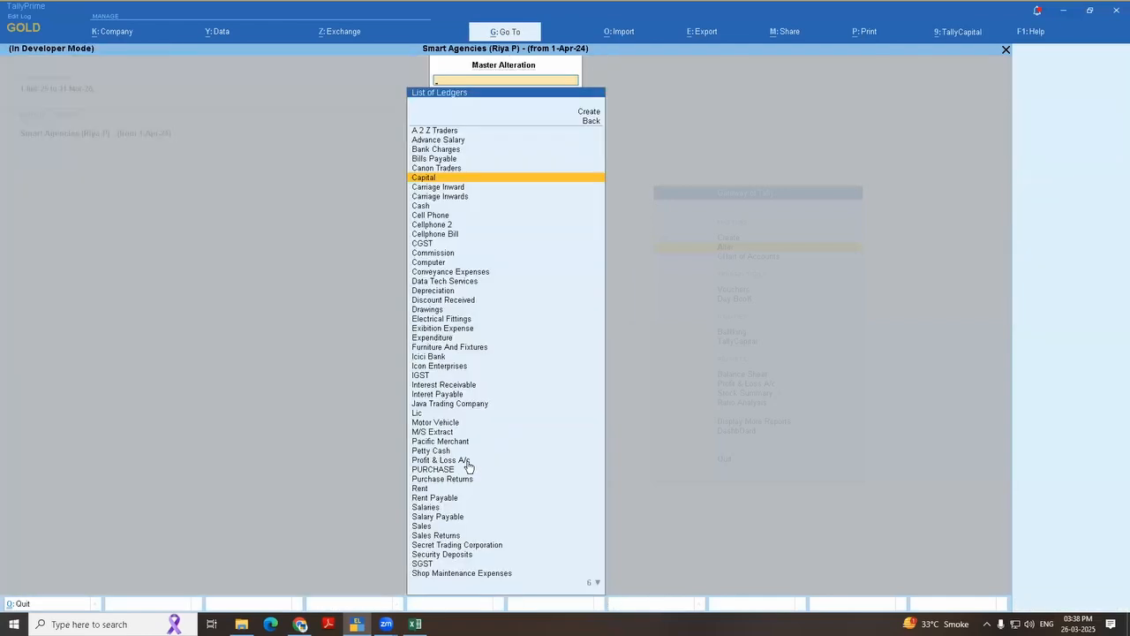
Step: Refresh the ledger table in Excel and check the $Narration entries and the closing and previous-year balance columns
{"action": "key", "text": "alt+Tab"}
{"action": "right_click", "coordinate": [343, 302]}
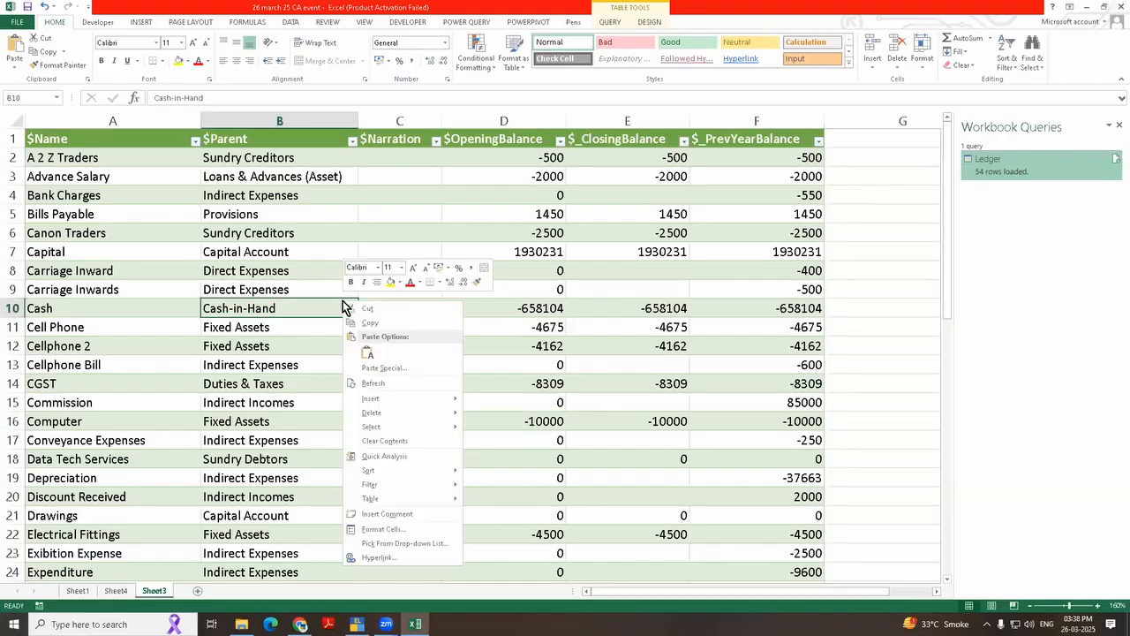
{"action": "left_click", "coordinate": [374, 383]}
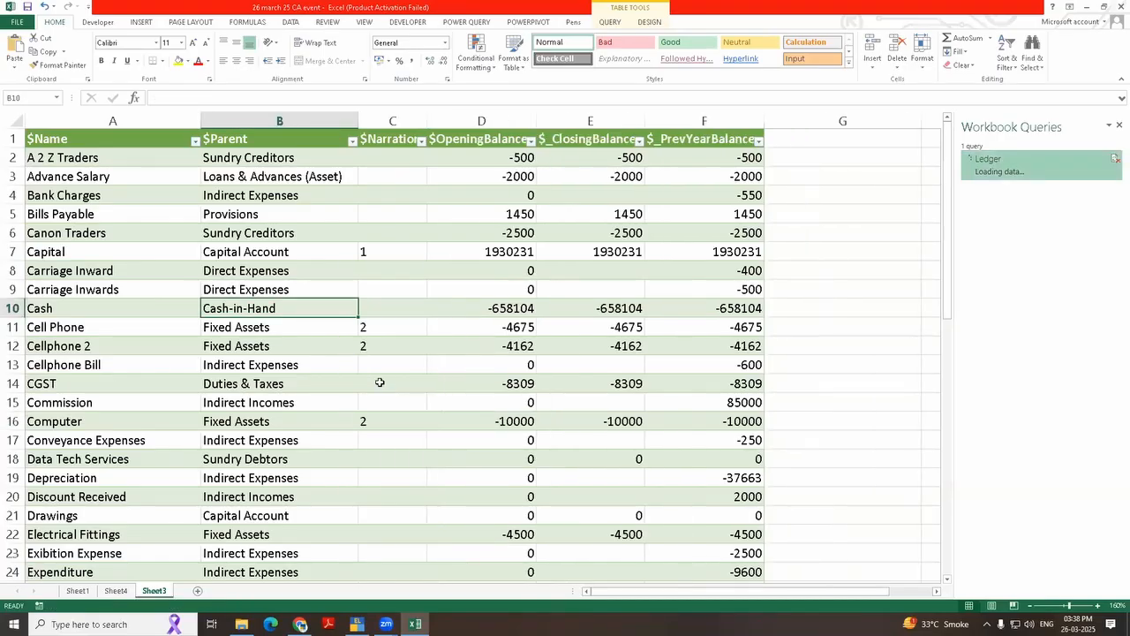
{"action": "left_click", "coordinate": [369, 258]}
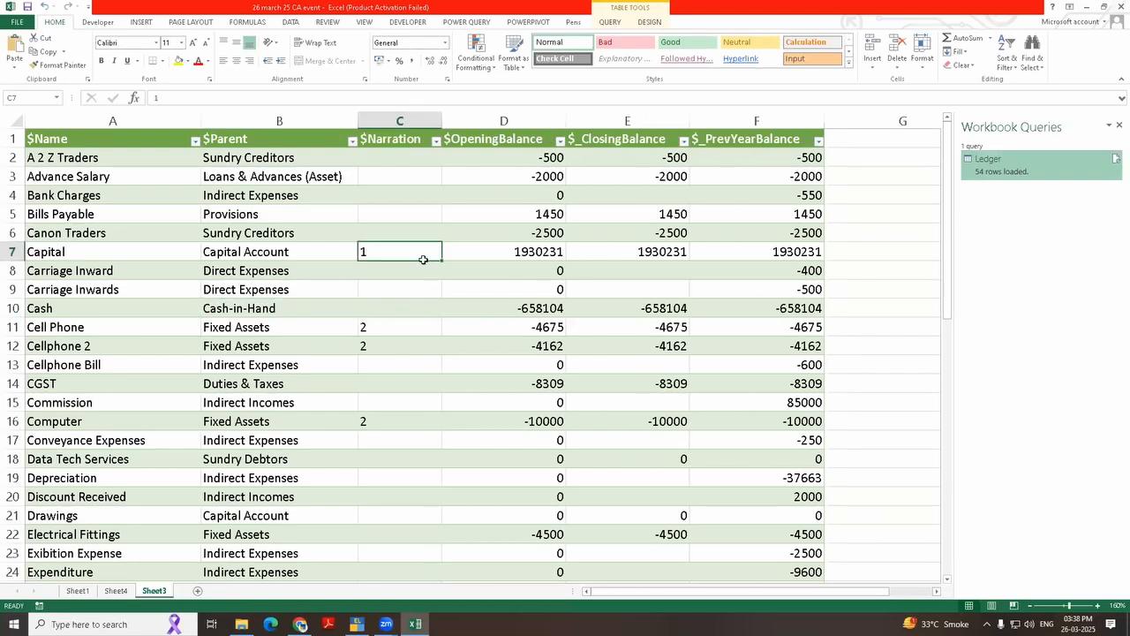
{"action": "left_click_drag", "start_coordinate": [392, 328], "coordinate": [389, 353]}
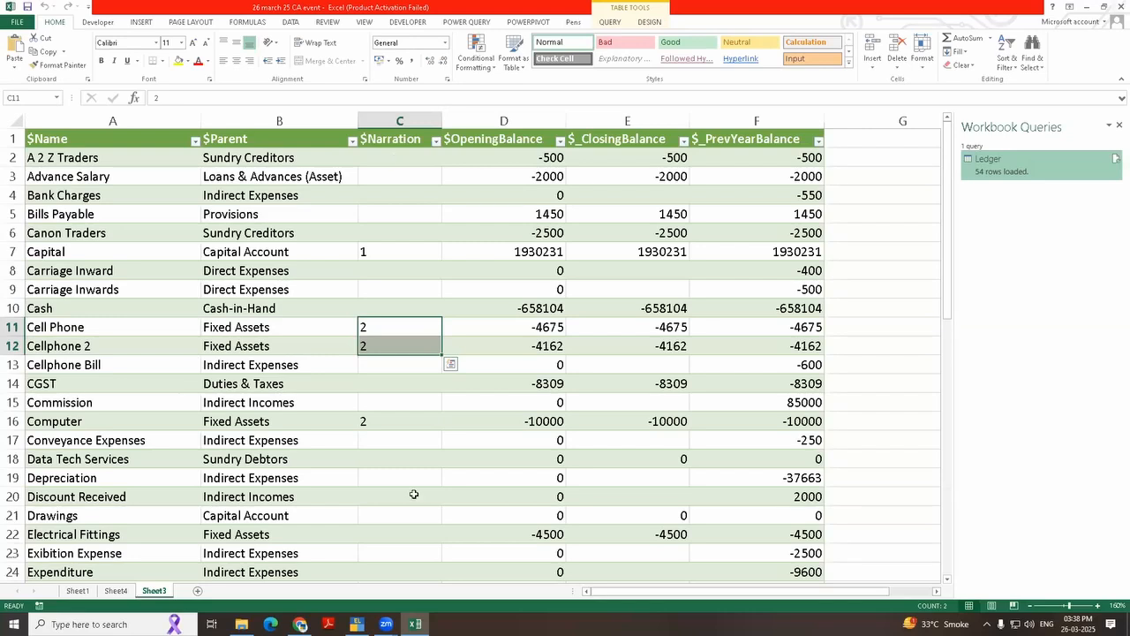
{"action": "left_click", "coordinate": [383, 423]}
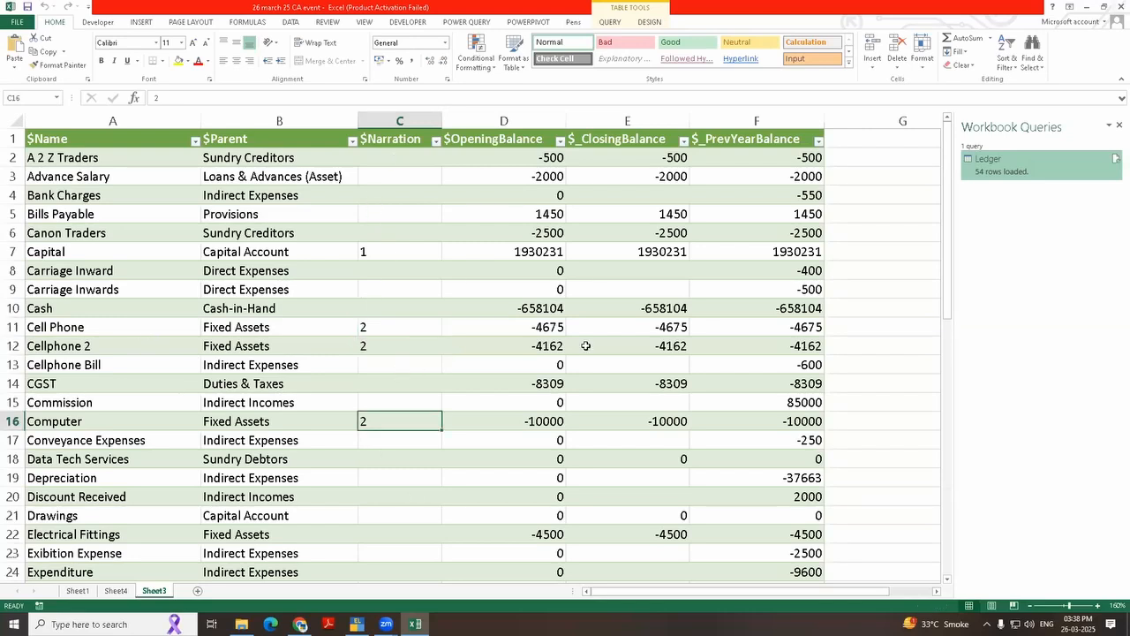
{"action": "left_click_drag", "start_coordinate": [779, 214], "coordinate": [786, 383]}
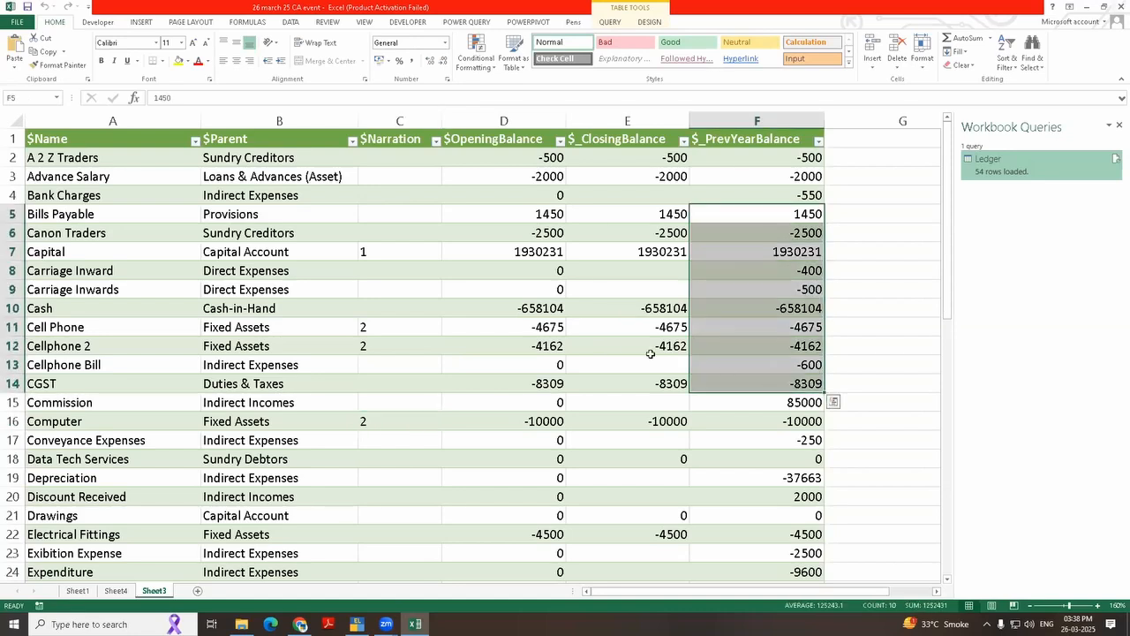
{"action": "left_click", "coordinate": [592, 346]}
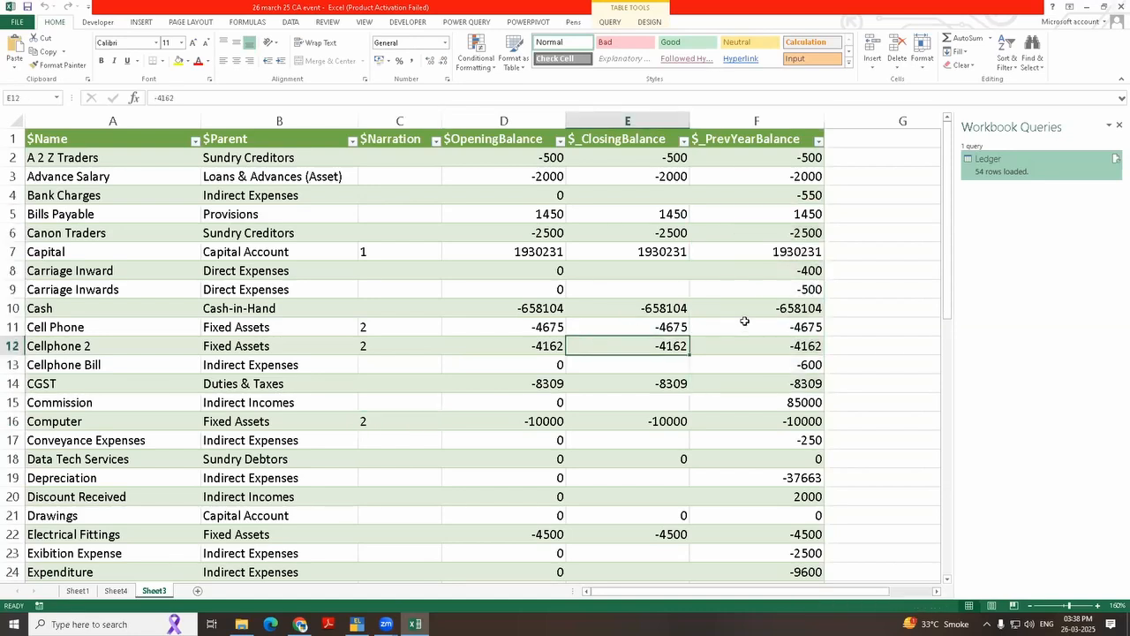
Step: Return to the Gateway of Tally in TallyPrime and change the current period to 1-Apr-24 through 31-Mar-25
{"action": "key", "text": "alt+Tab"}
{"action": "key", "text": "Escape"}
{"action": "key", "text": "Escape"}
{"action": "key", "text": "alt+F2"}
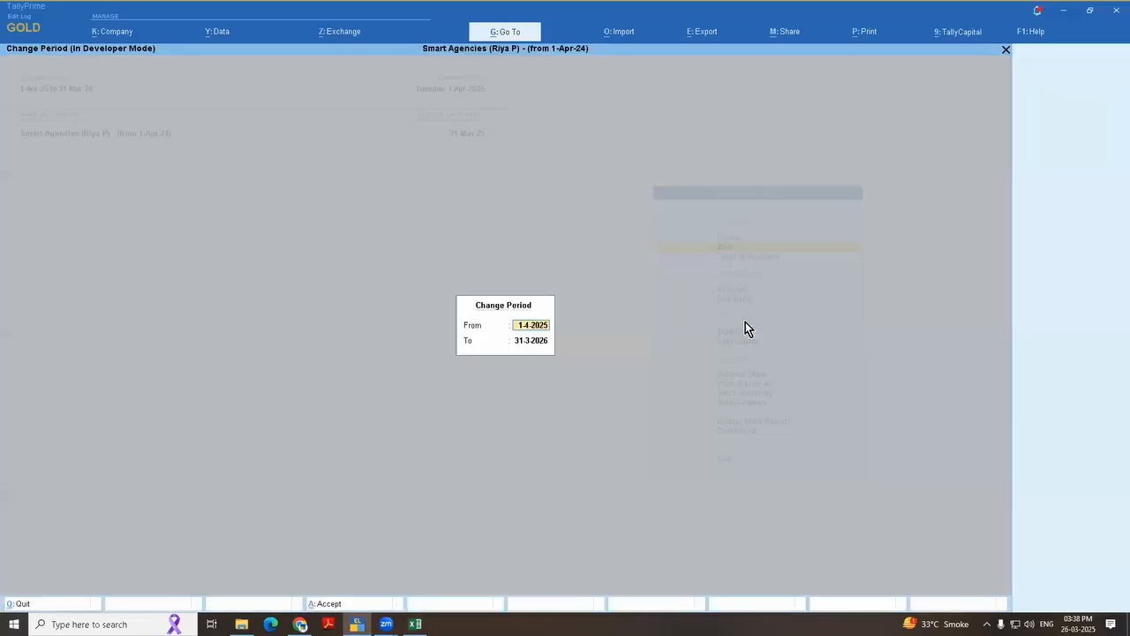
{"action": "type", "text": "1-4-24"}
{"action": "key", "text": "Return"}
{"action": "type", "text": "3"}
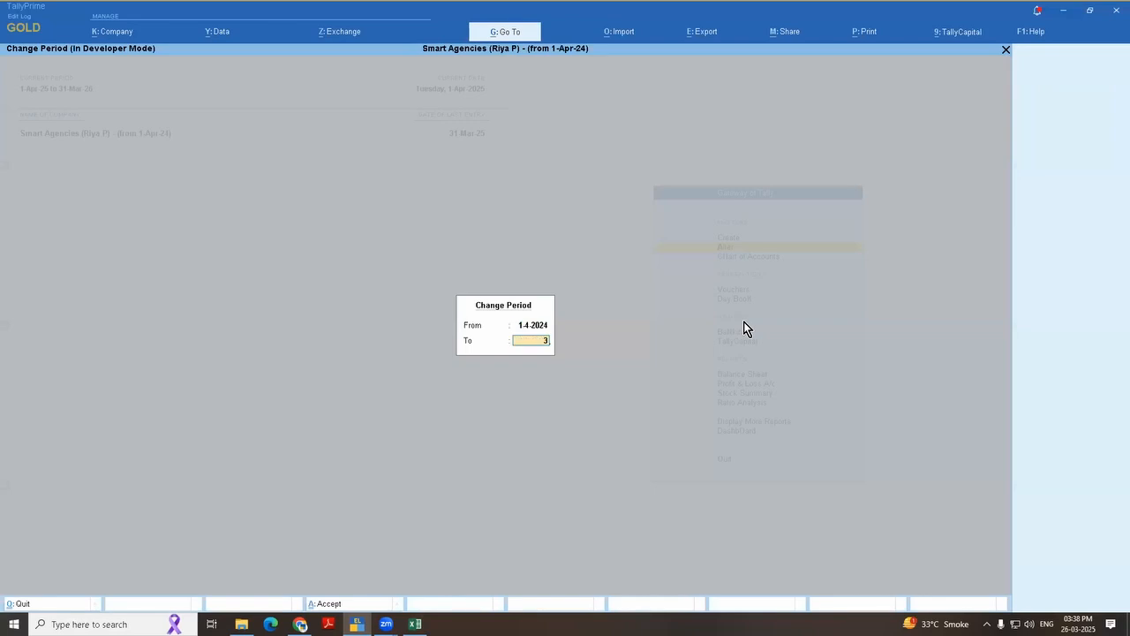
{"action": "type", "text": "1-3-25"}
{"action": "key", "text": "Return"}
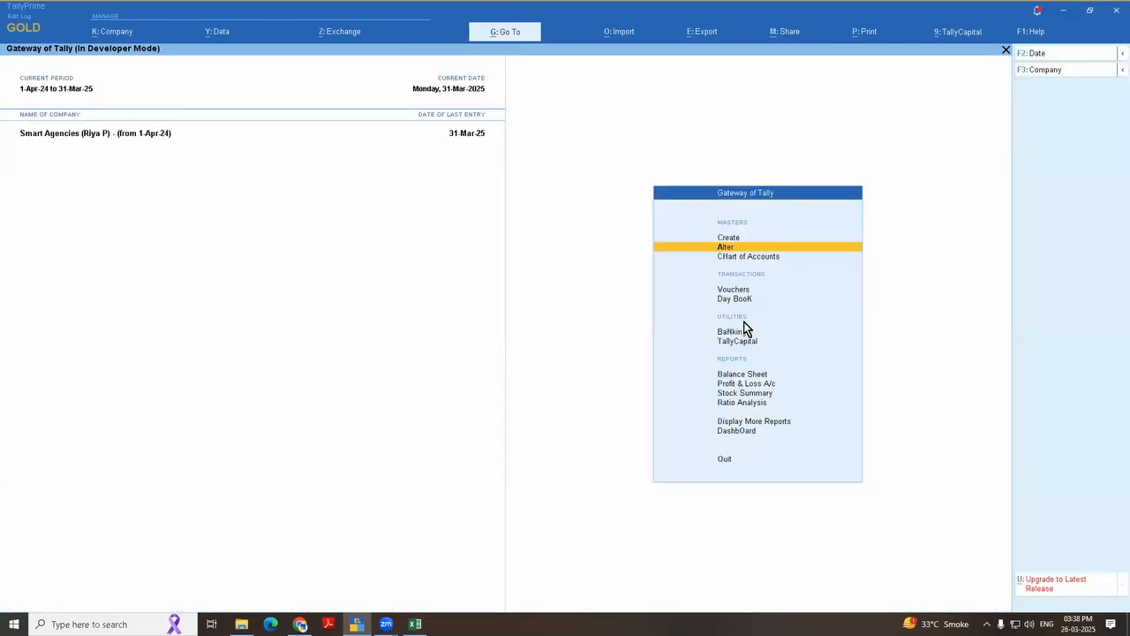
Step: Switch to Excel and refresh the ledger table for the 2024-25 period
{"action": "key", "text": "alt+Tab"}
{"action": "right_click", "coordinate": [364, 292]}
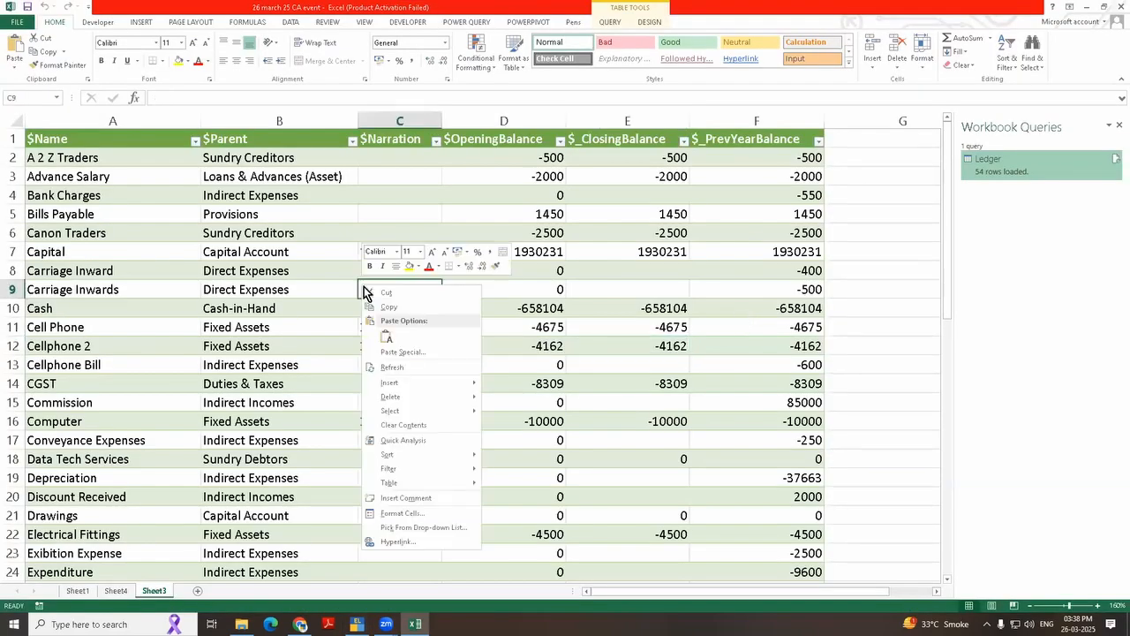
{"action": "left_click", "coordinate": [389, 366]}
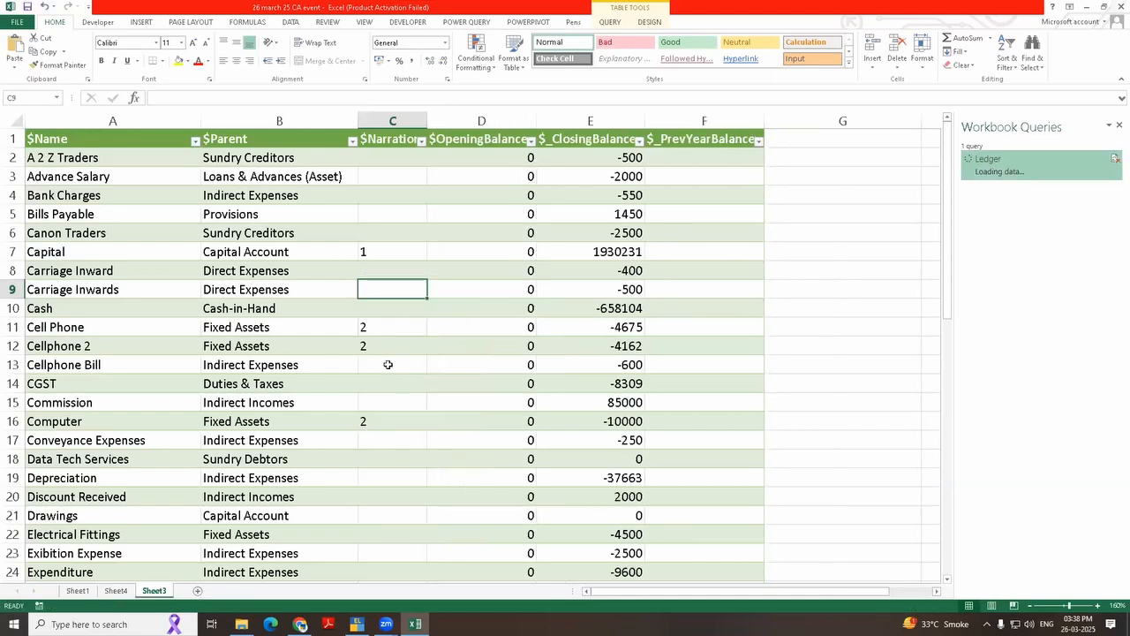
Step: Check the $_PrevYearBalance column of the refreshed ledger table, and open the blank Sheet4
{"action": "left_click_drag", "start_coordinate": [750, 221], "coordinate": [778, 394]}
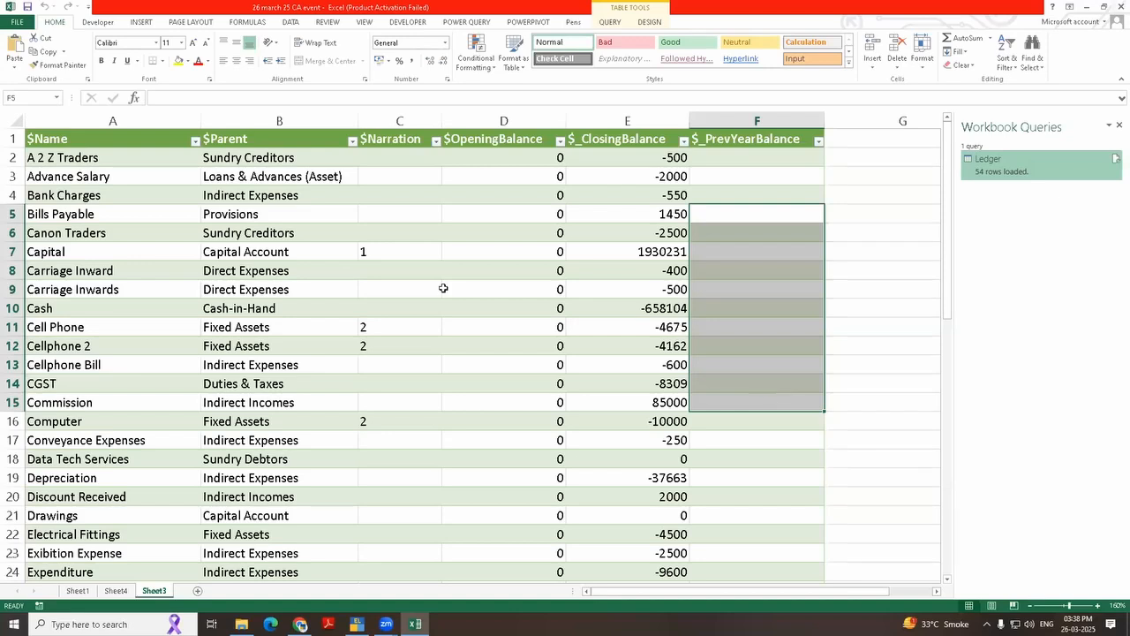
{"action": "left_click", "coordinate": [335, 271]}
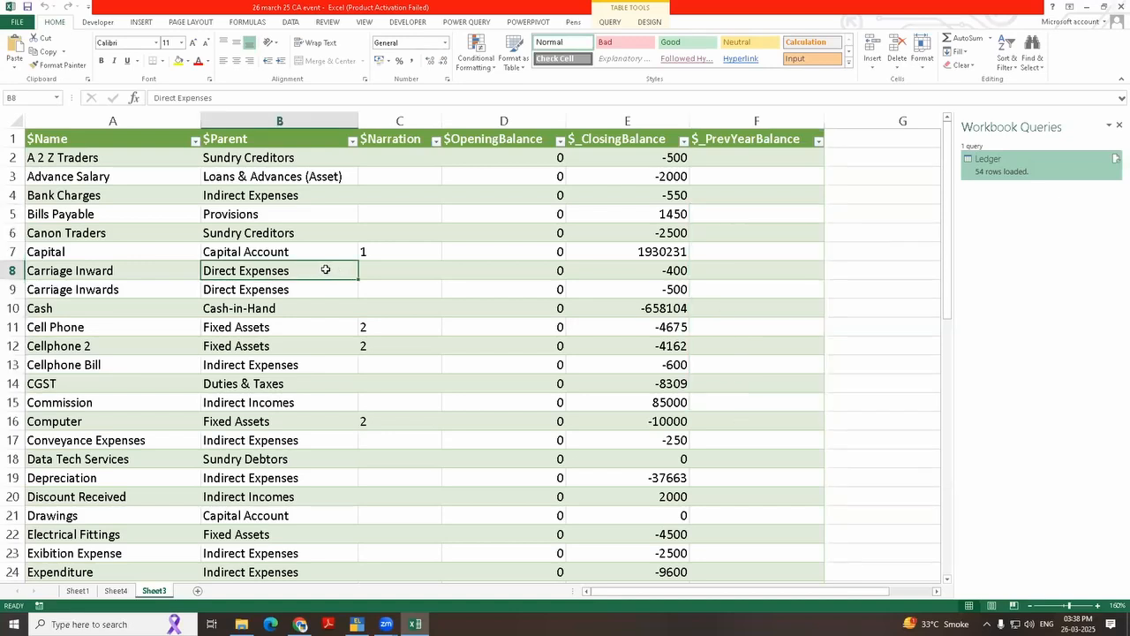
{"action": "left_click", "coordinate": [116, 590]}
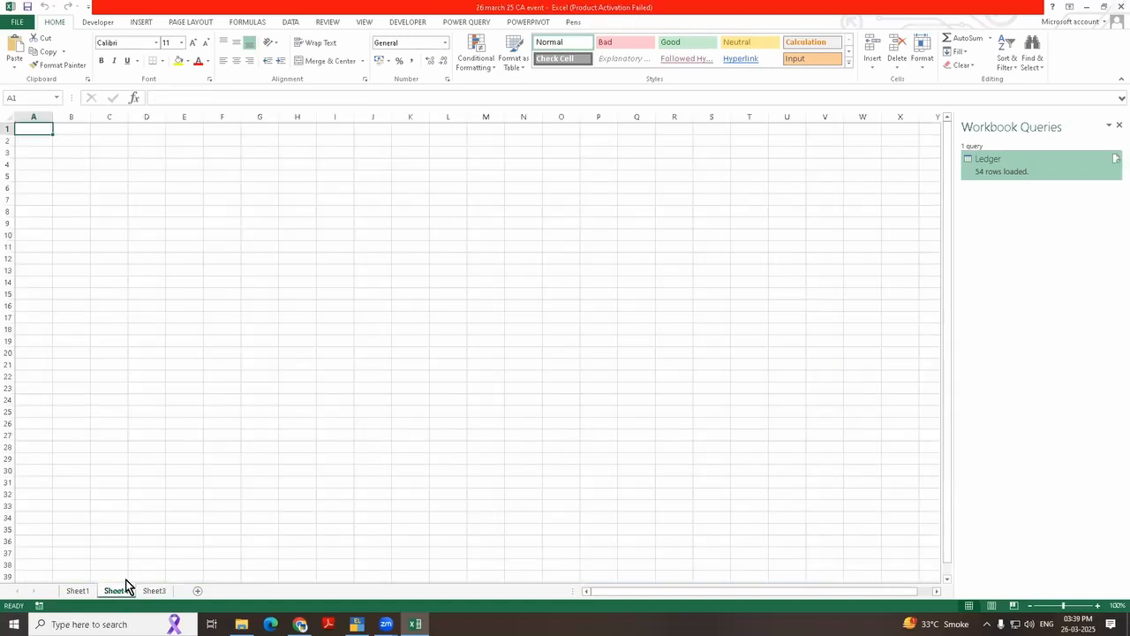
{"action": "scroll", "coordinate": [105, 267], "scroll_direction": "up", "scroll_amount": 4}
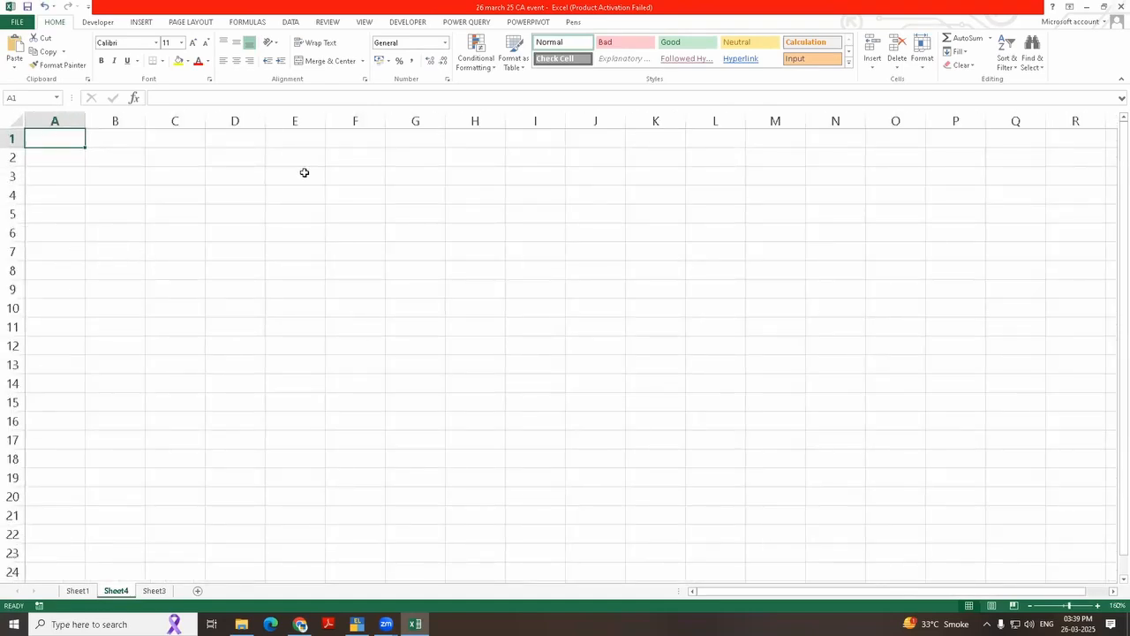
{"action": "left_click", "coordinate": [456, 23]}
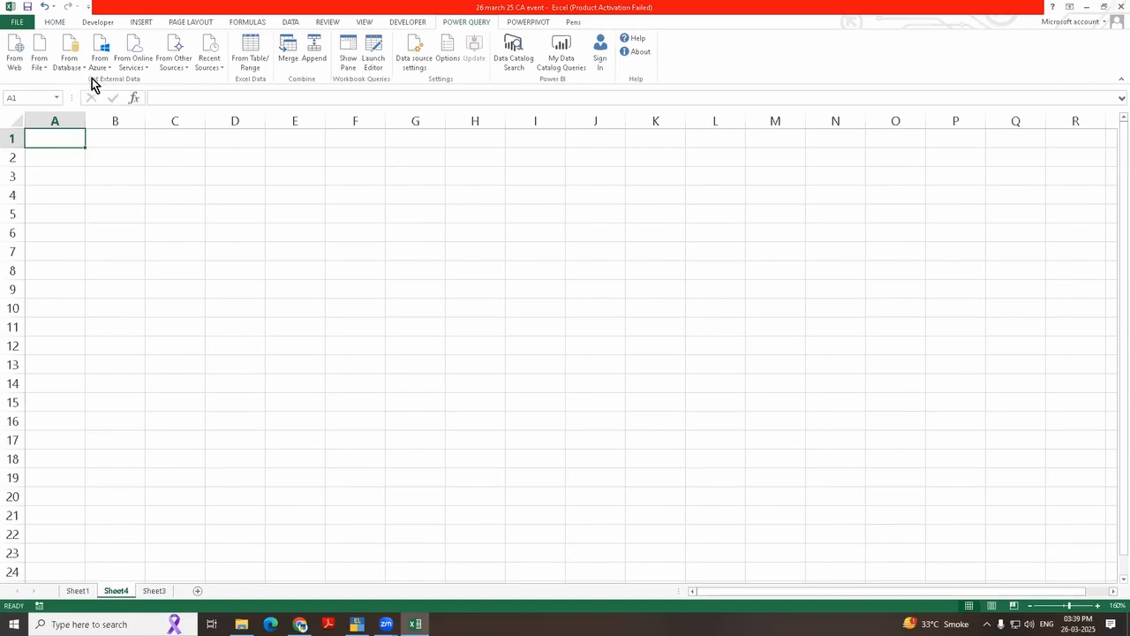
{"action": "left_click", "coordinate": [172, 63]}
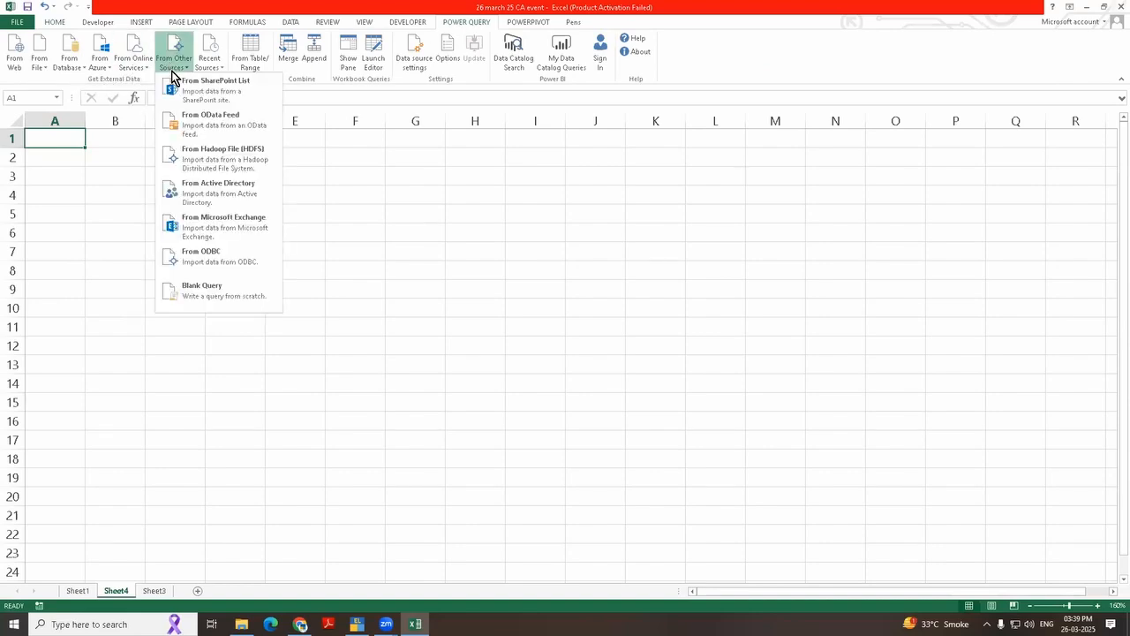
{"action": "left_click", "coordinate": [212, 261]}
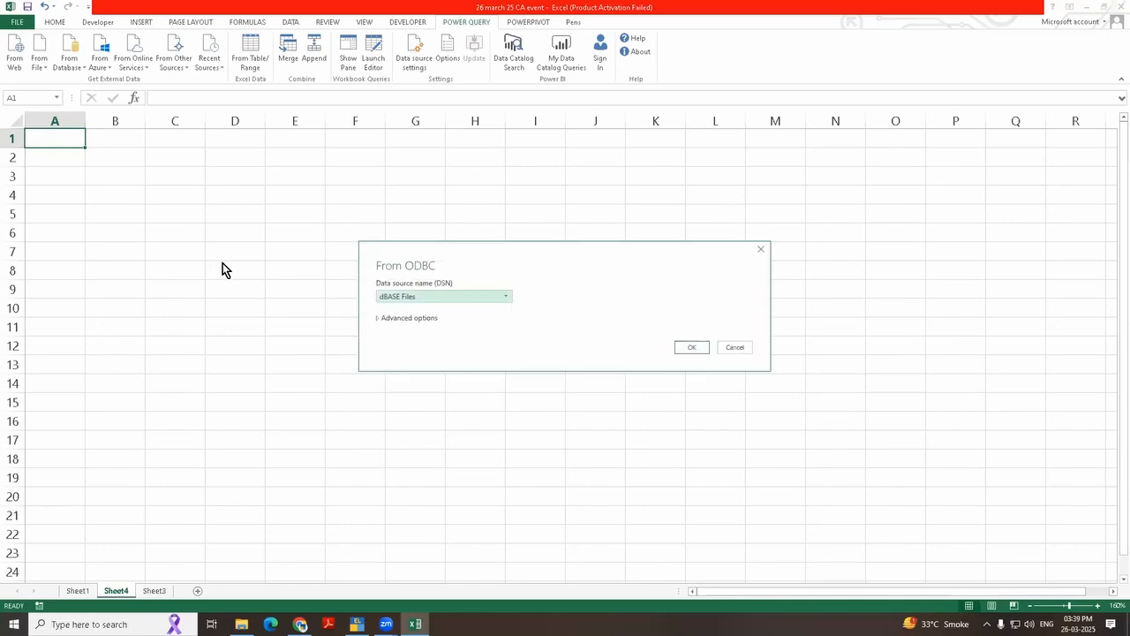
{"action": "left_click", "coordinate": [761, 251]}
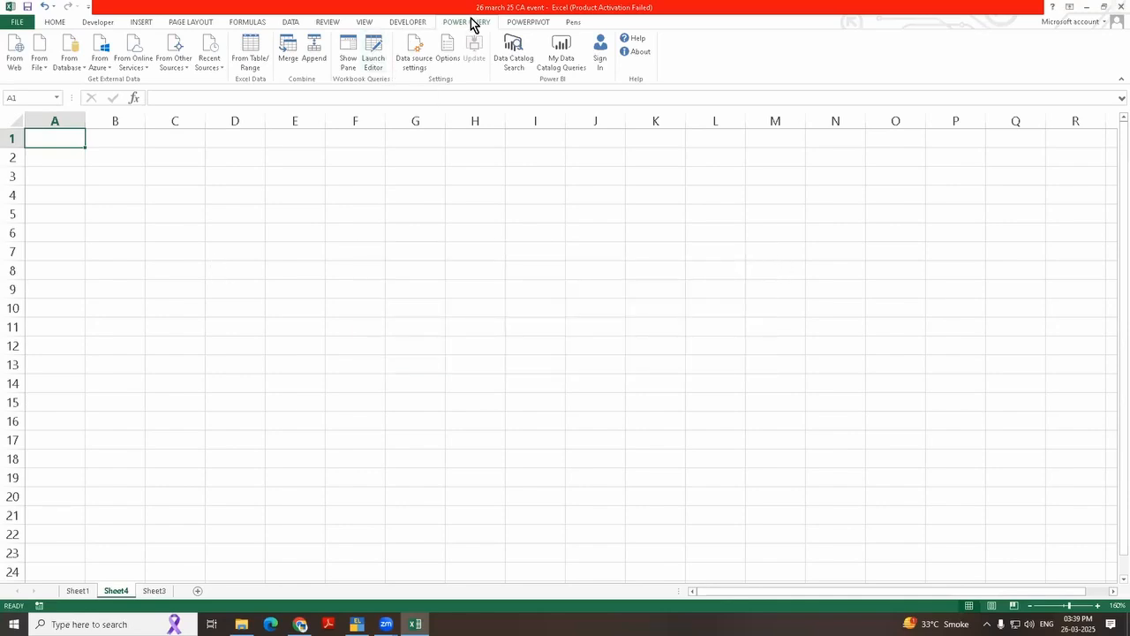
Step: Start a new Power Query import from ODBC using the second TallyODBC64_9000 data source
{"action": "left_click", "coordinate": [178, 72]}
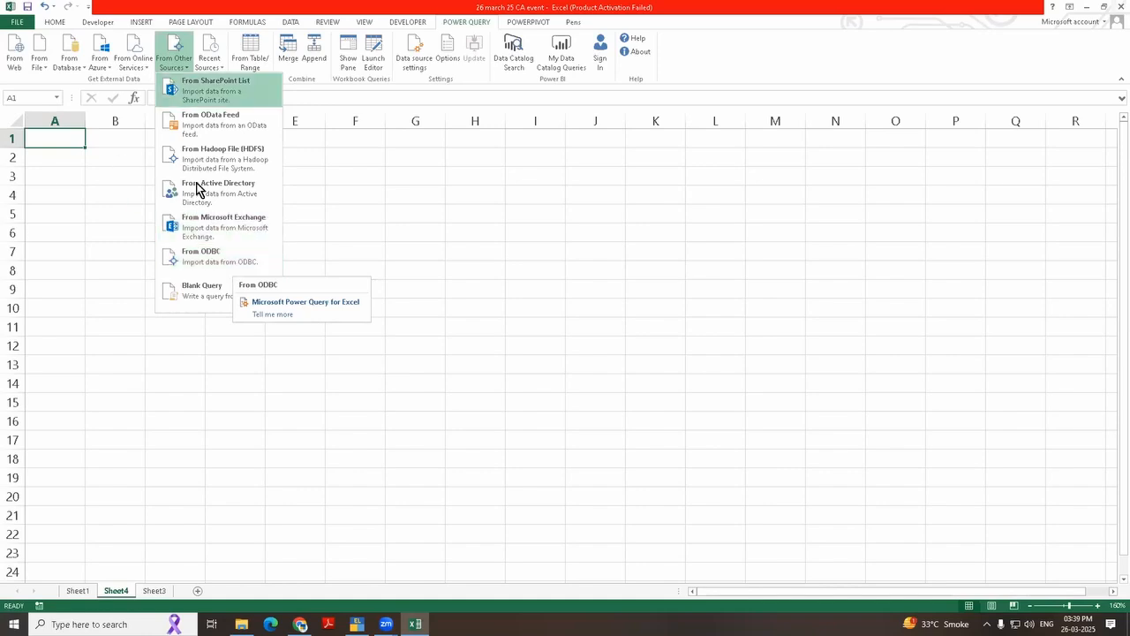
{"action": "left_click", "coordinate": [206, 258]}
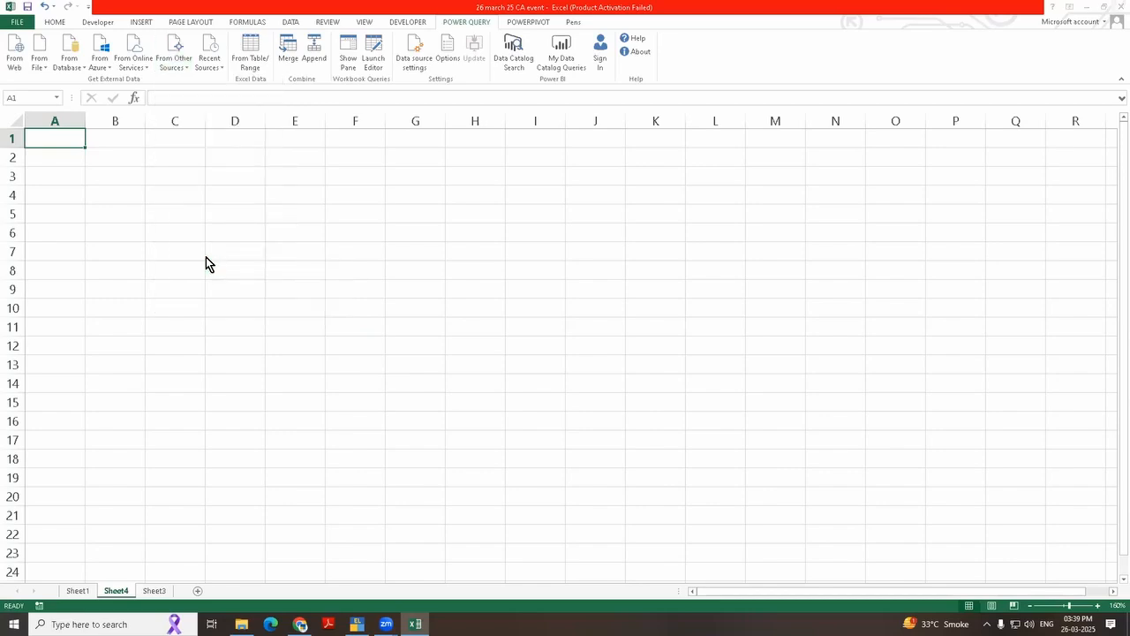
{"action": "left_click", "coordinate": [437, 296]}
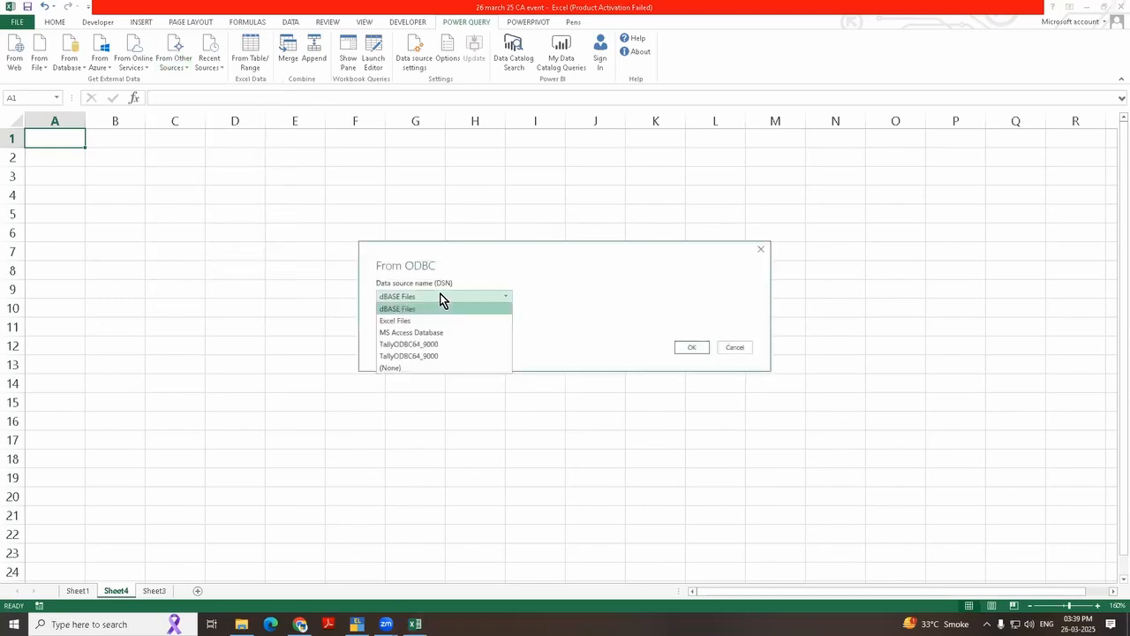
{"action": "left_click", "coordinate": [441, 355]}
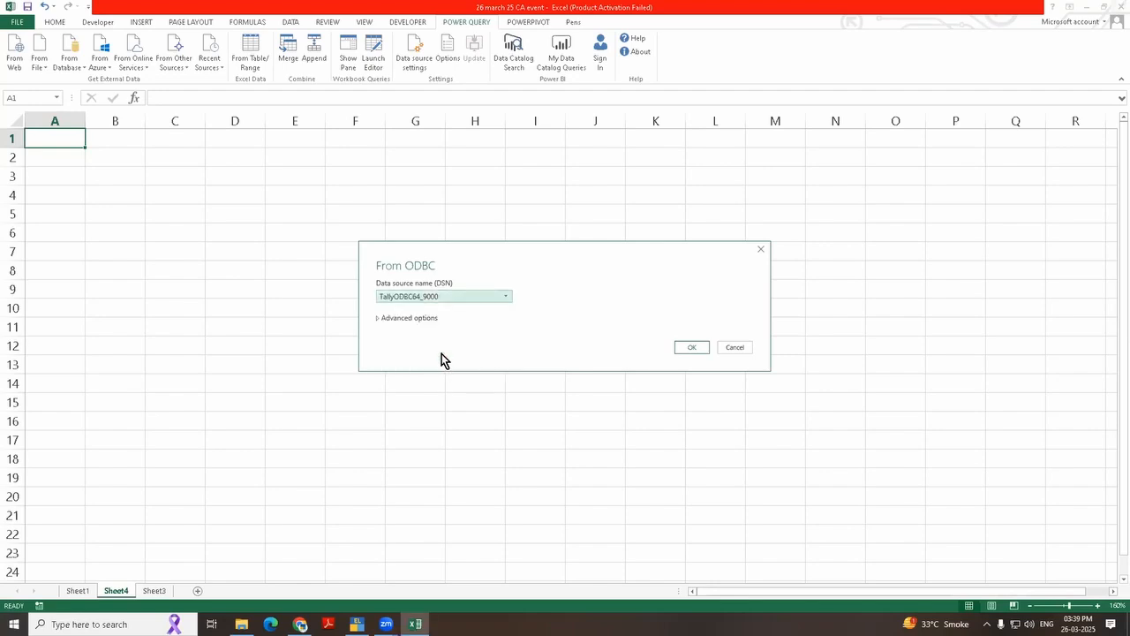
{"action": "left_click", "coordinate": [689, 350]}
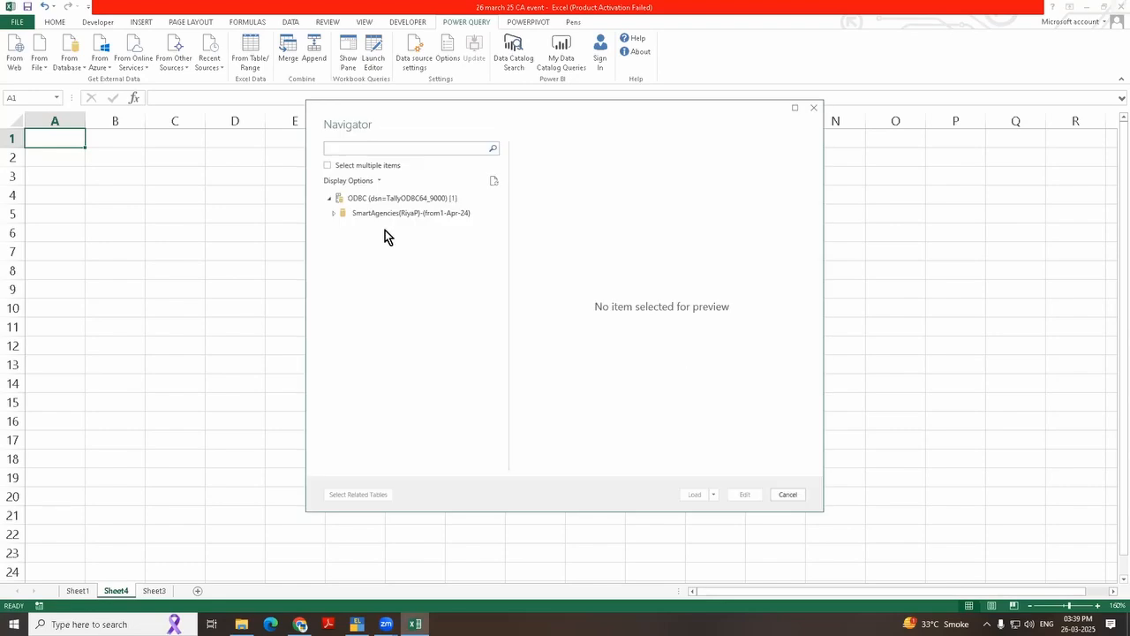
Step: Expand the company database and its folder "a" in the Navigator, comparing the company name with the one open in TallyPrime
{"action": "left_click", "coordinate": [335, 214]}
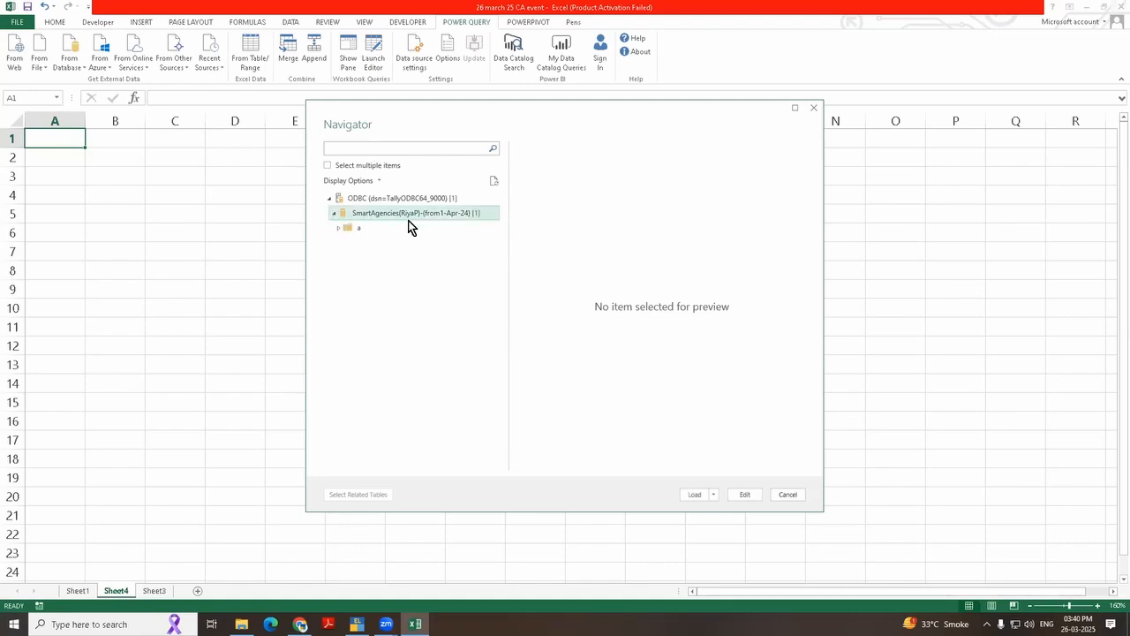
{"action": "left_click", "coordinate": [356, 624]}
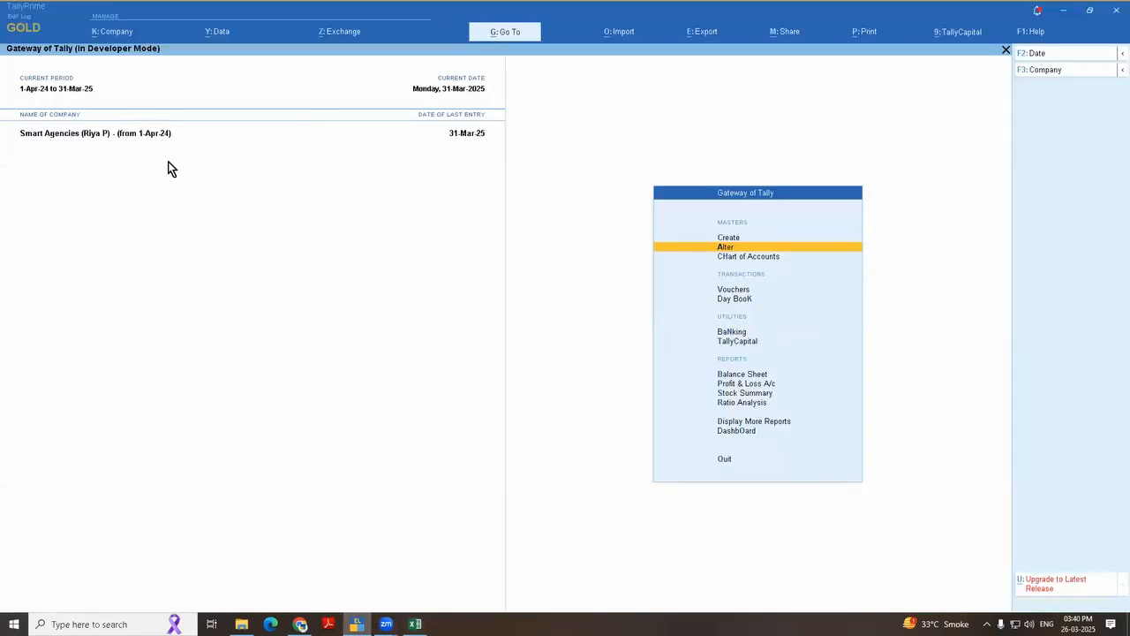
{"action": "left_click", "coordinate": [415, 624]}
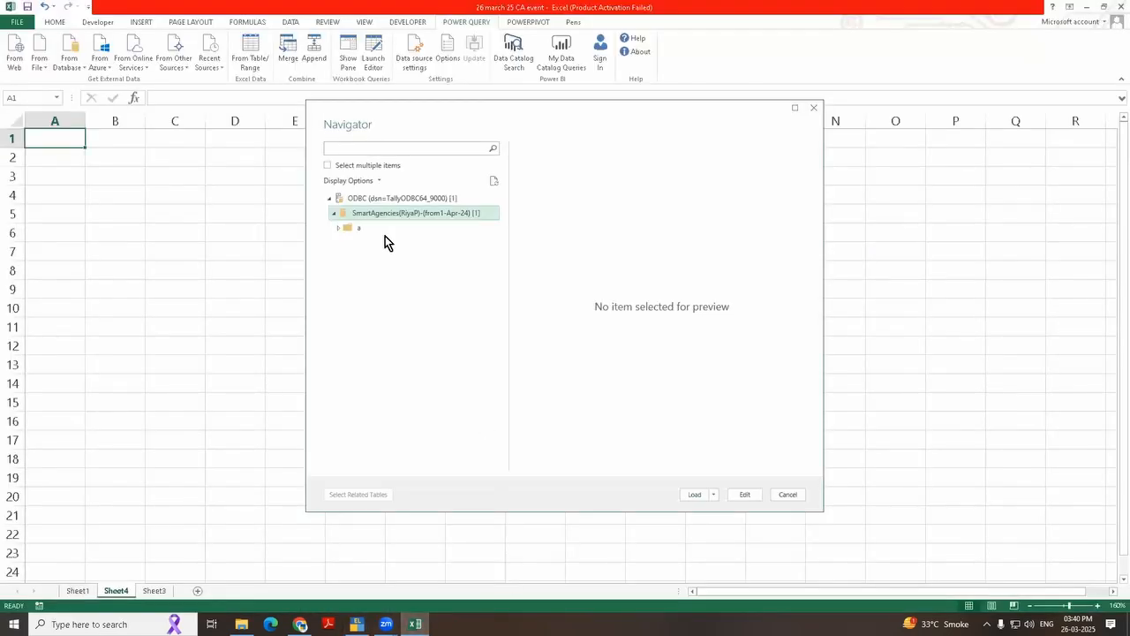
{"action": "left_click", "coordinate": [339, 229]}
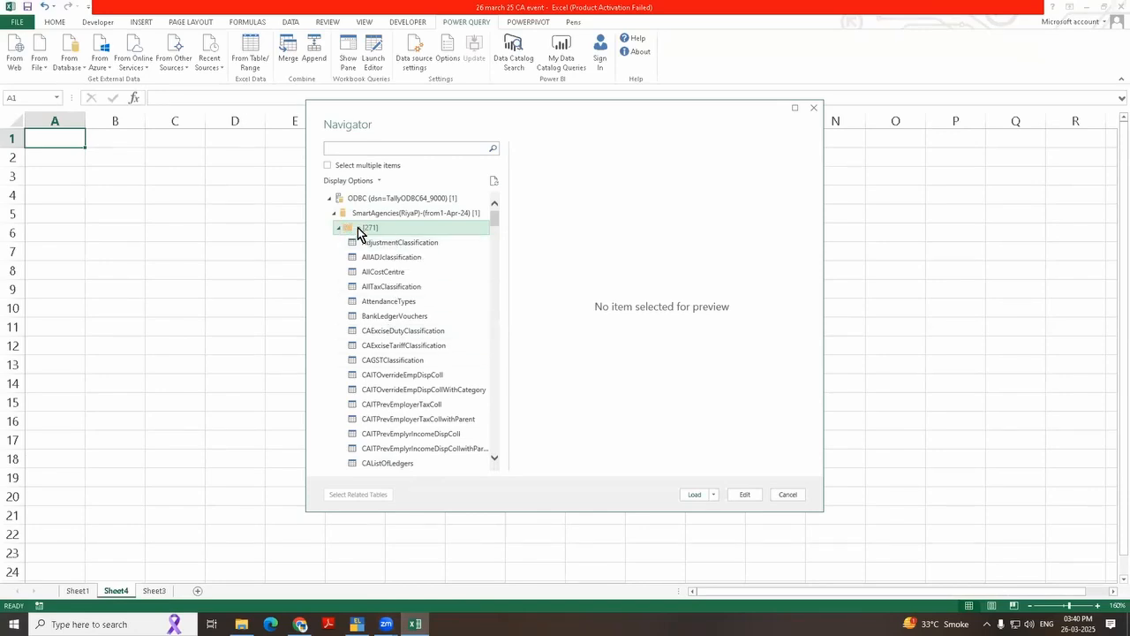
Step: Search the Navigator's tables for "ledger", and replace the search with "stockit"
{"action": "left_click", "coordinate": [365, 148]}
{"action": "type", "text": "ledger"}
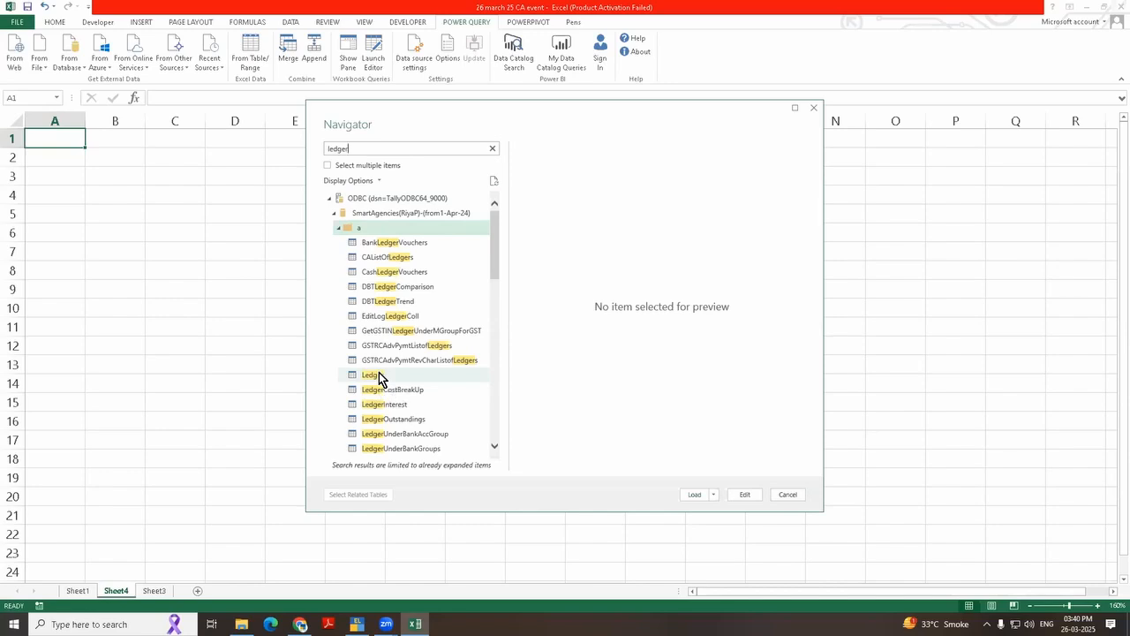
{"action": "key", "text": "ctrl+a"}
{"action": "type", "text": "stockit"}
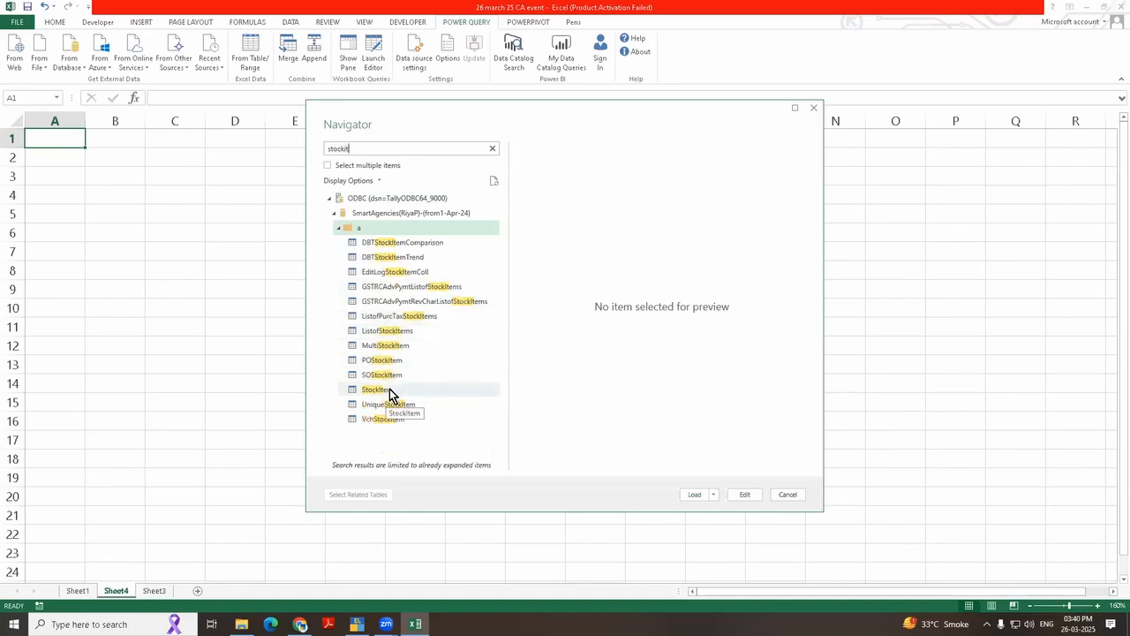
Step: Search the Navigator's tables for "ledger" and select the Ledger table for preview
{"action": "left_click_drag", "start_coordinate": [365, 148], "coordinate": [323, 149]}
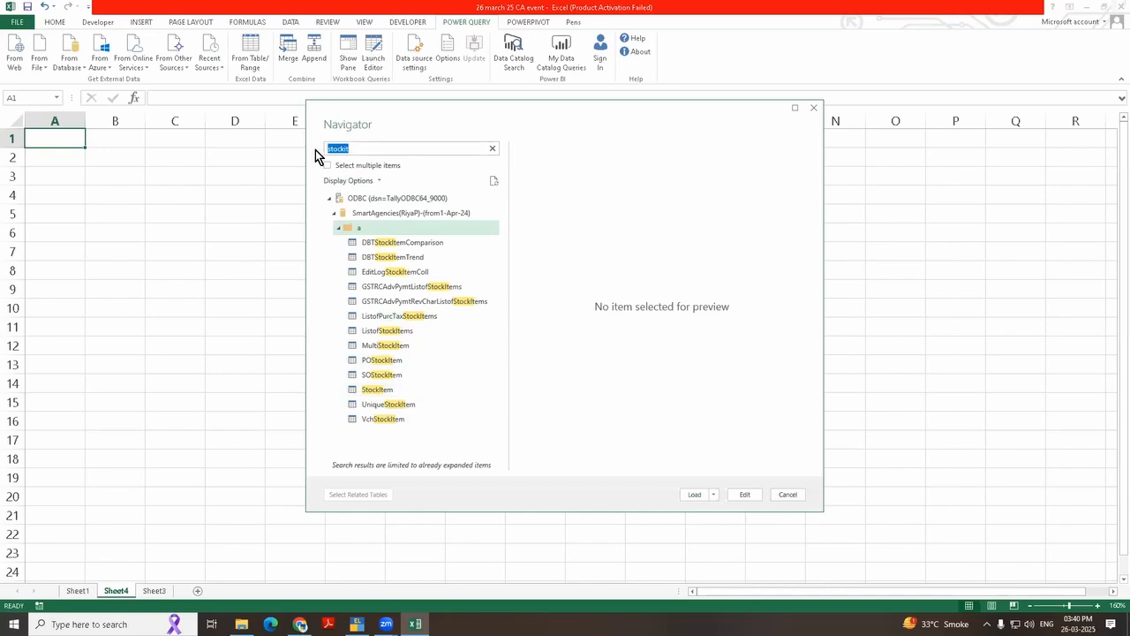
{"action": "type", "text": "ledger"}
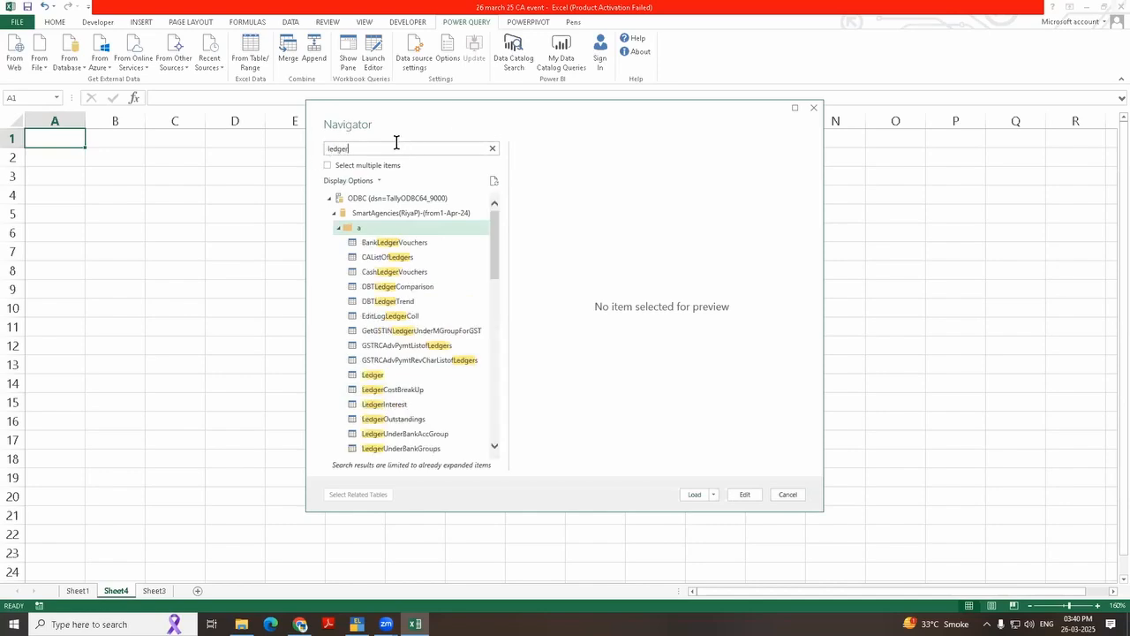
{"action": "left_click", "coordinate": [371, 375]}
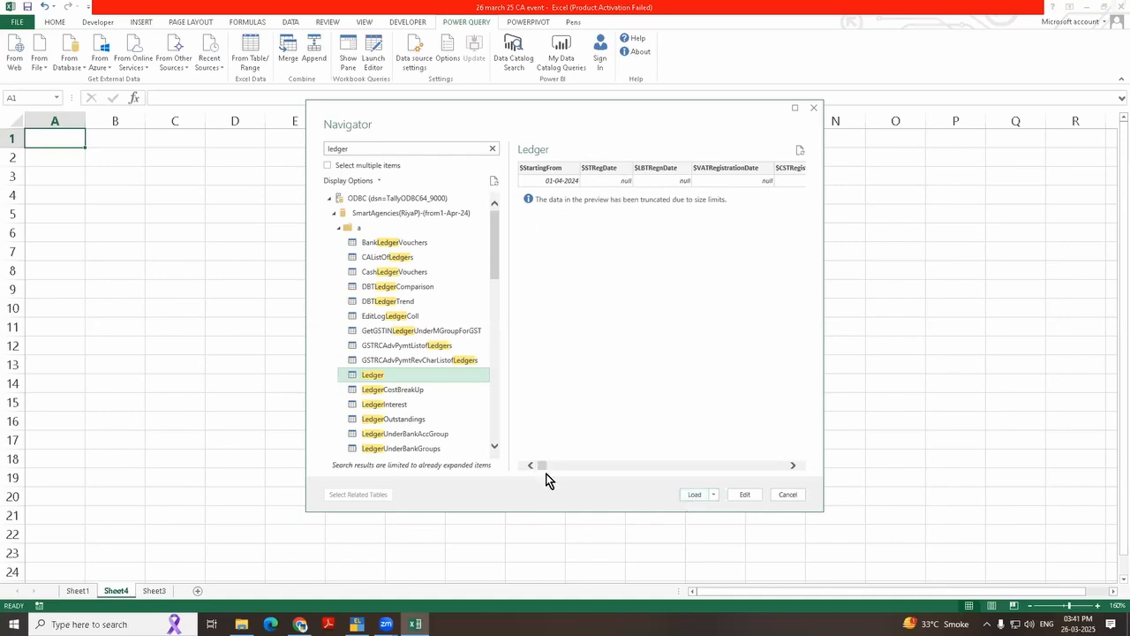
Step: Open the Ledger table for editing in Power Query and deselect all of its columns in Choose Columns
{"action": "left_click_drag", "start_coordinate": [542, 472], "coordinate": [738, 460]}
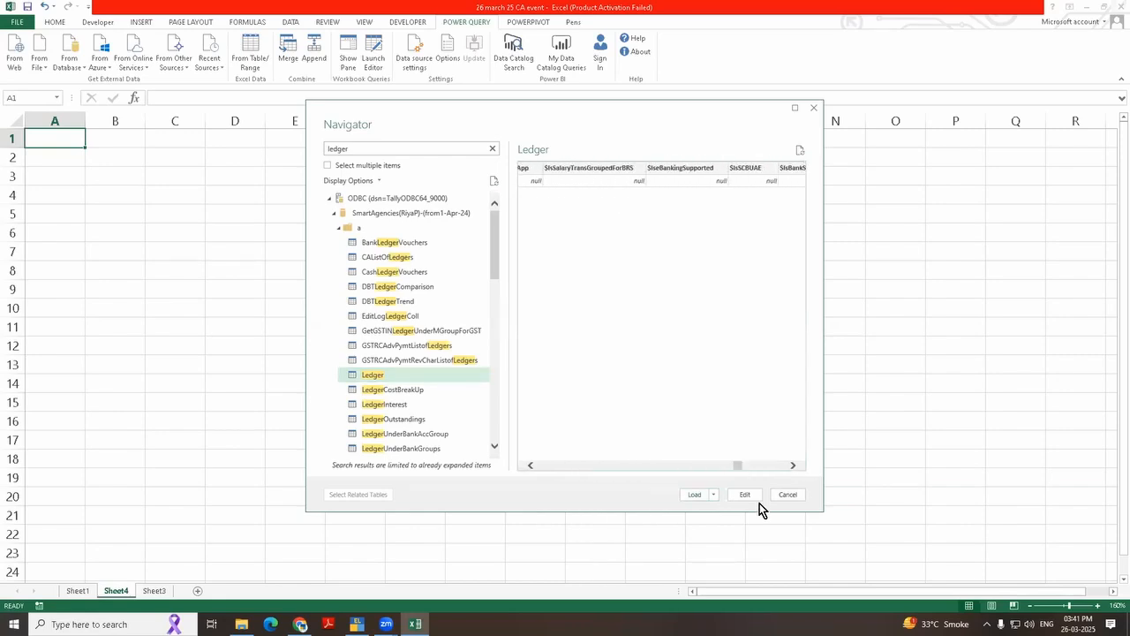
{"action": "left_click", "coordinate": [746, 496]}
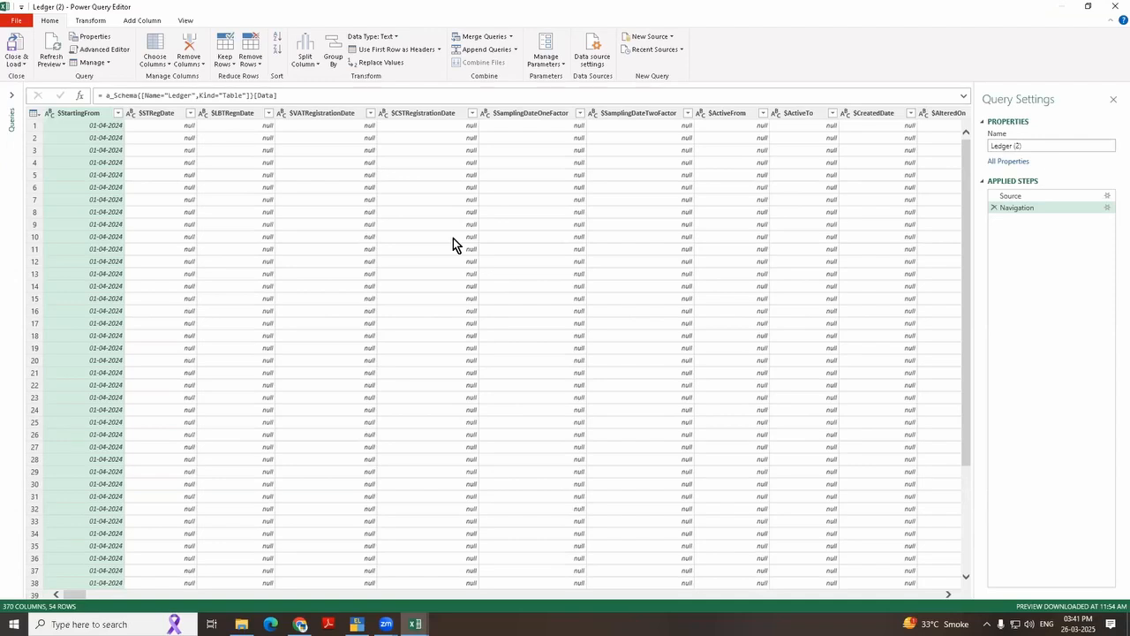
{"action": "left_click", "coordinate": [159, 44]}
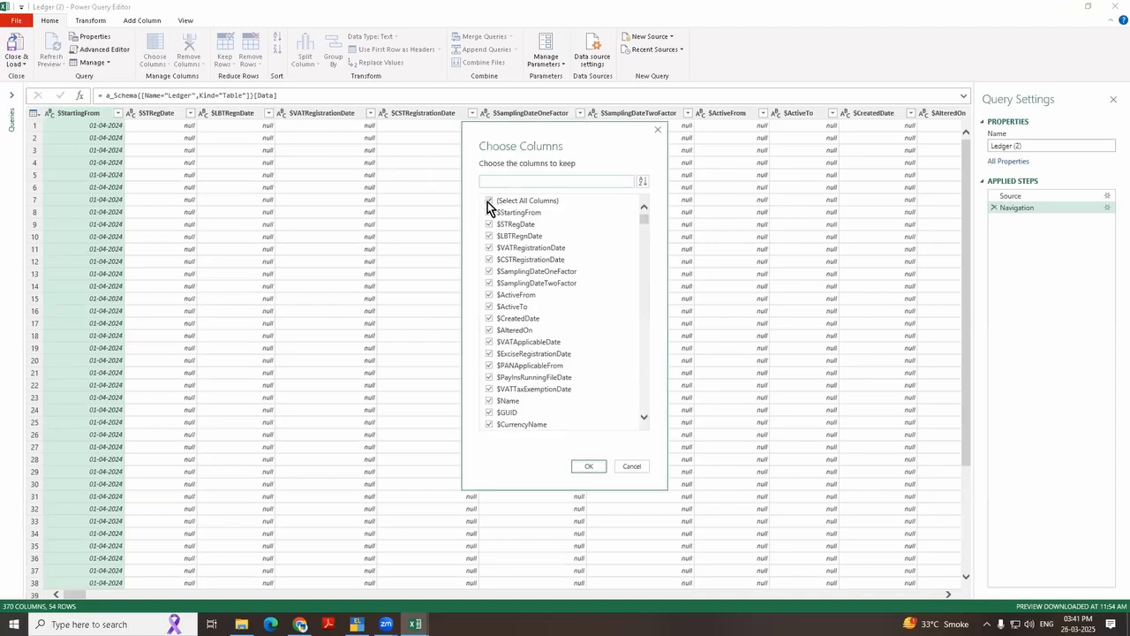
{"action": "left_click", "coordinate": [489, 201]}
Step: Search the column list for "name", "parent" and "open", and keep the $Name, $Parent and $OpeningBalance columns
{"action": "left_click", "coordinate": [491, 181]}
{"action": "type", "text": "name"}
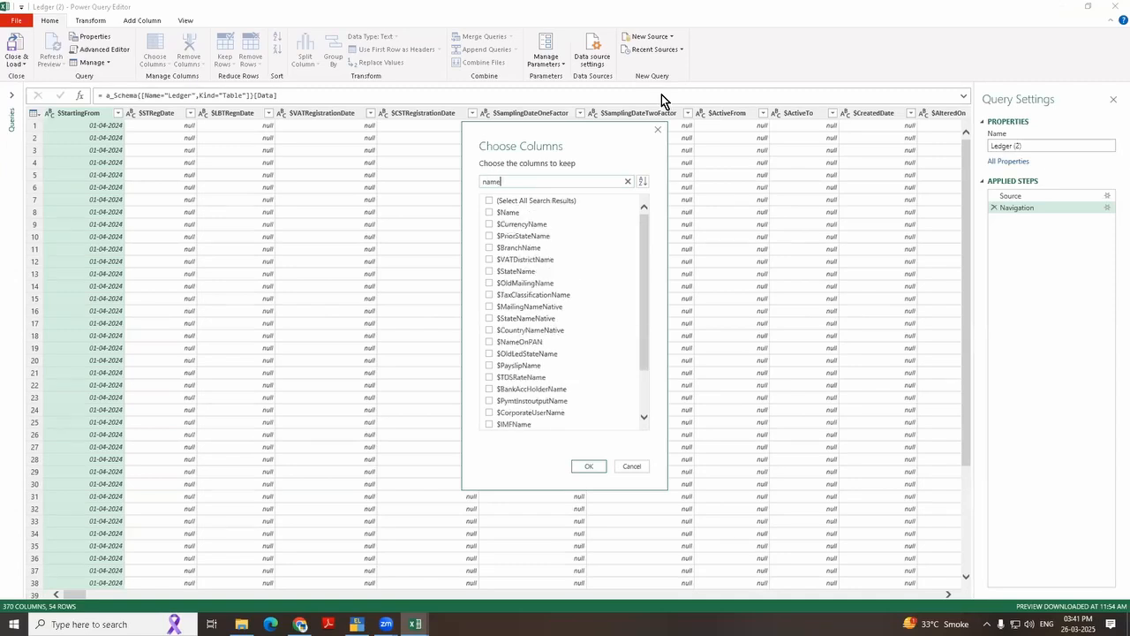
{"action": "left_click", "coordinate": [498, 212]}
{"action": "key", "text": "ctrl+a"}
{"action": "type", "text": "parent"}
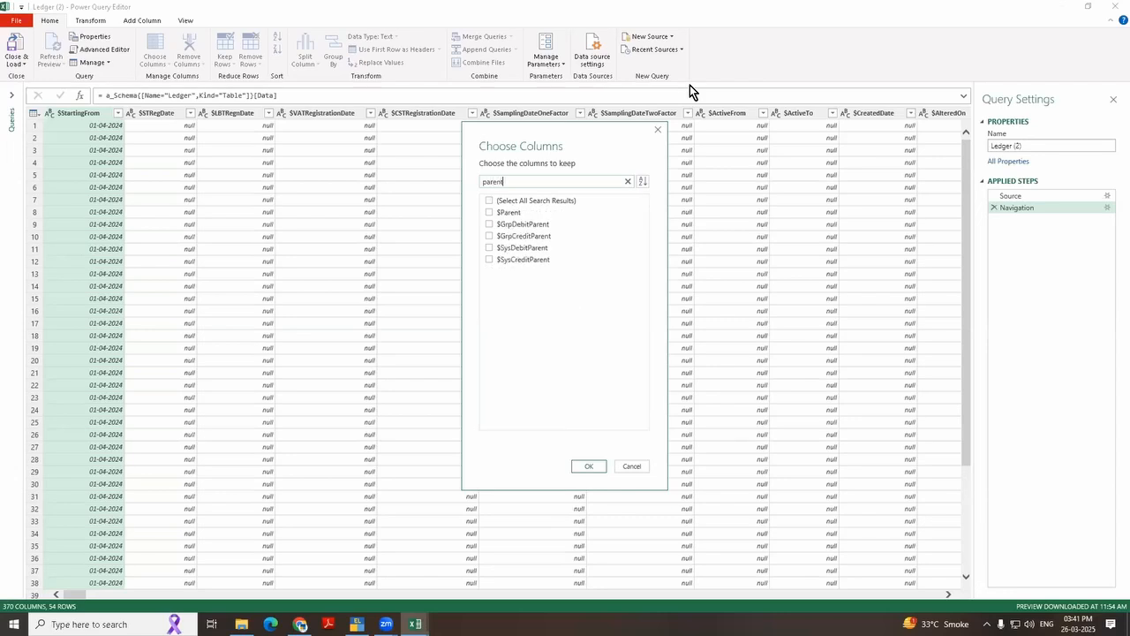
{"action": "left_click", "coordinate": [515, 186]}
{"action": "key", "text": "ctrl+a"}
{"action": "type", "text": "open"}
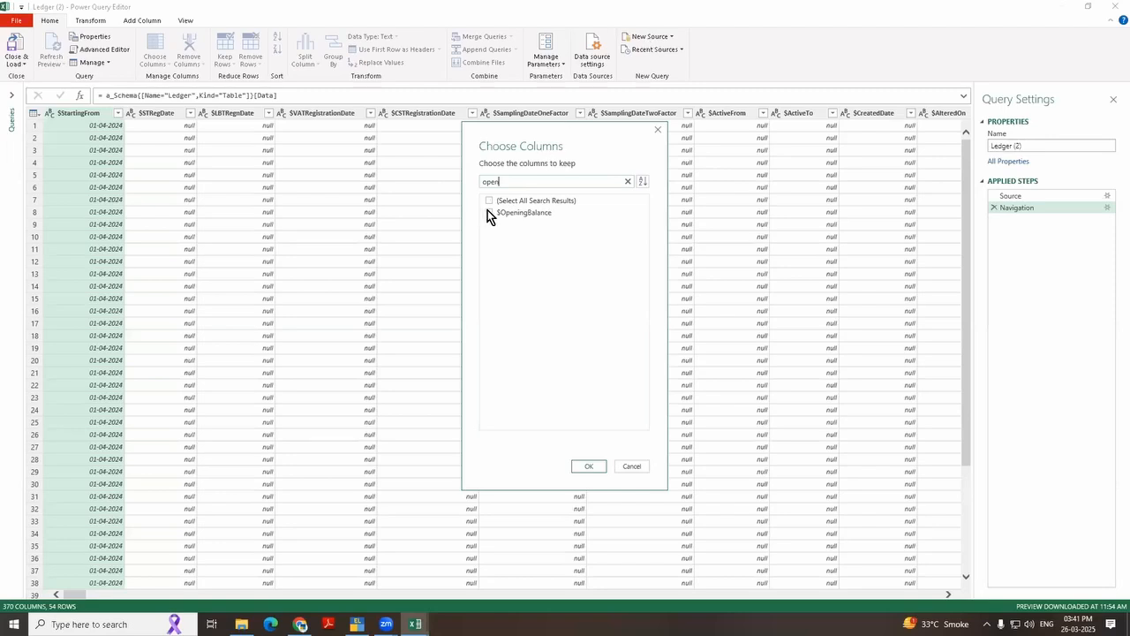
{"action": "left_click", "coordinate": [488, 212]}
Step: Search the column list for "clos" and "pre", and keep the $_ClosingBalance and $_PrevYearBalance columns
{"action": "left_click", "coordinate": [518, 182]}
{"action": "key", "text": "ctrl+a"}
{"action": "type", "text": "clos"}
{"action": "left_click", "coordinate": [542, 216]}
{"action": "left_click", "coordinate": [503, 182]}
{"action": "key", "text": "ctrl+a"}
{"action": "type", "text": "pre"}
{"action": "left_click", "coordinate": [505, 213]}
Step: Add the $Narration column to the kept columns and load the reduced ledger query into the workbook
{"action": "double_click", "coordinate": [502, 181]}
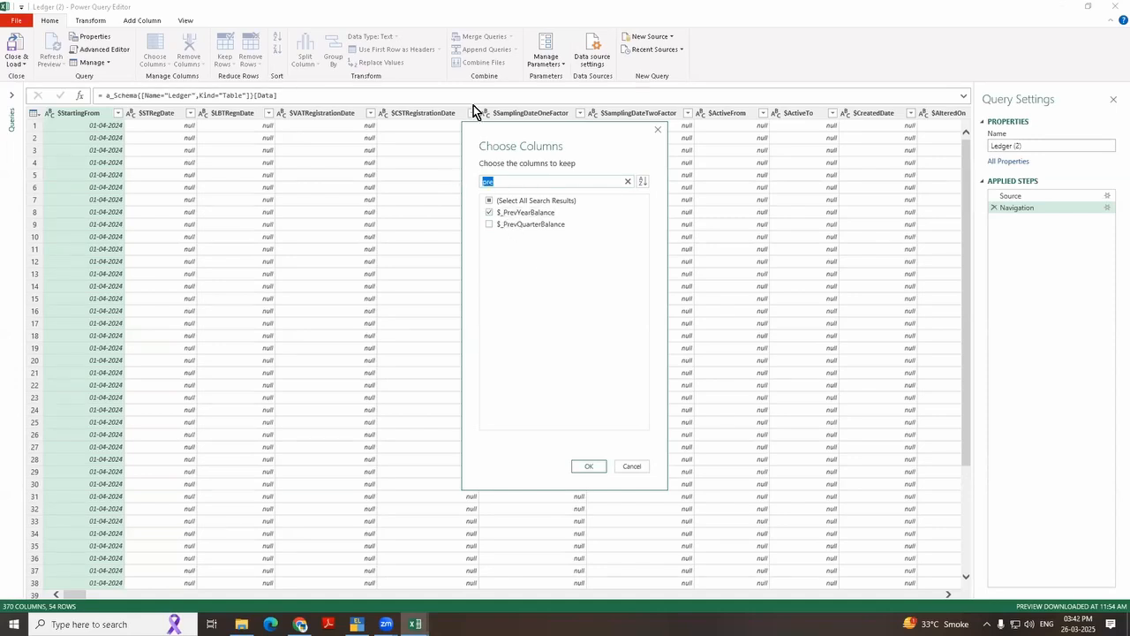
{"action": "type", "text": "nara"}
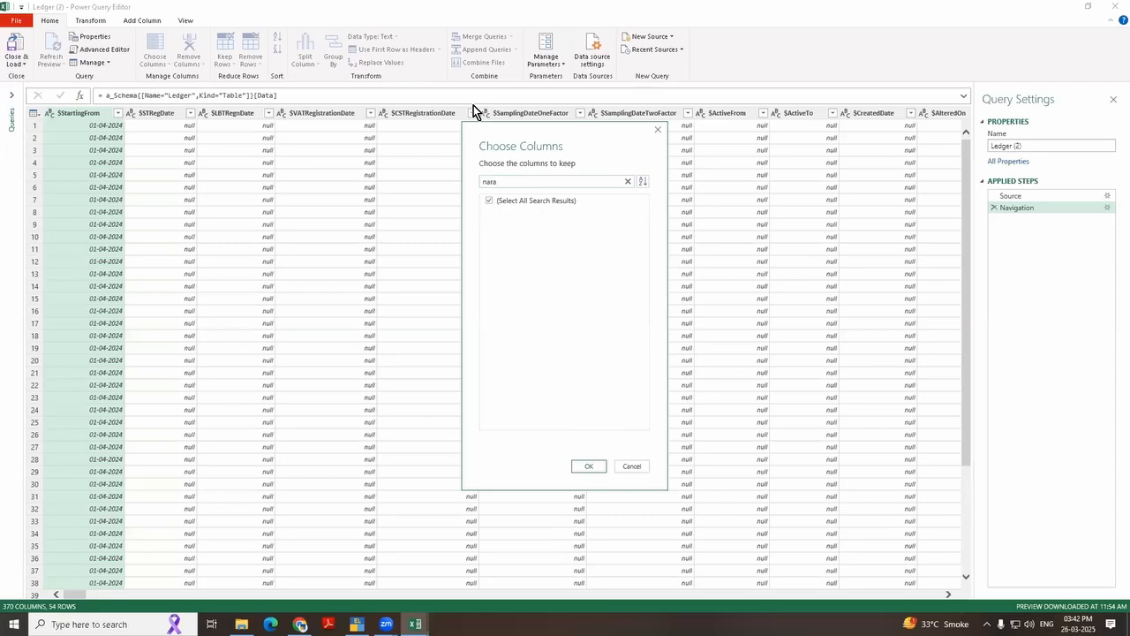
{"action": "key", "text": "BackSpace"}
{"action": "left_click", "coordinate": [583, 466]}
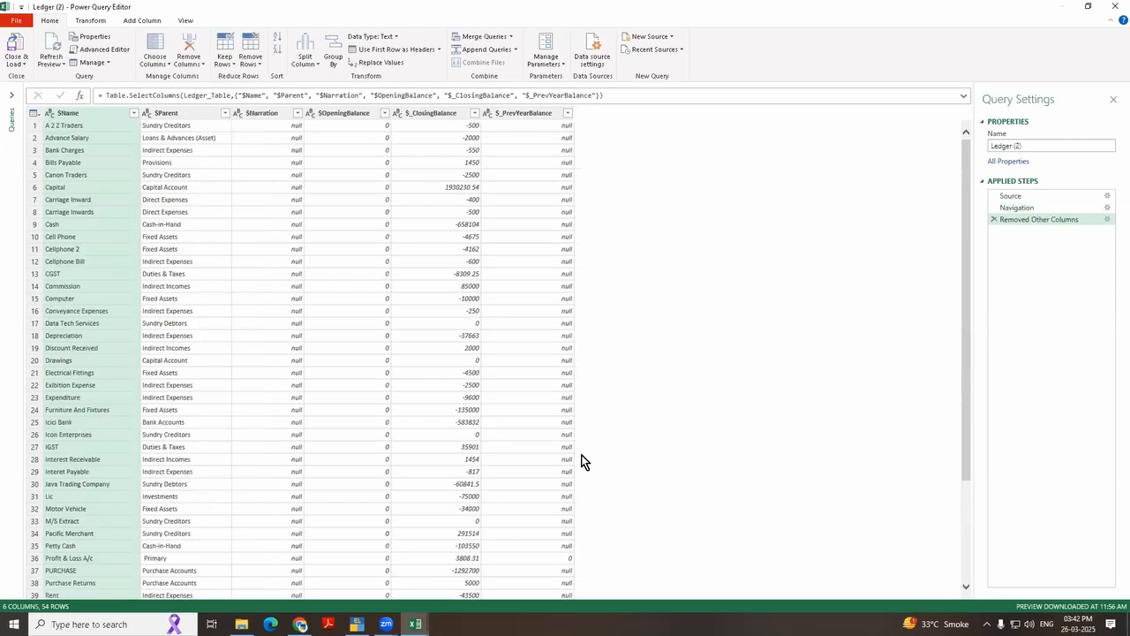
{"action": "left_click", "coordinate": [13, 50]}
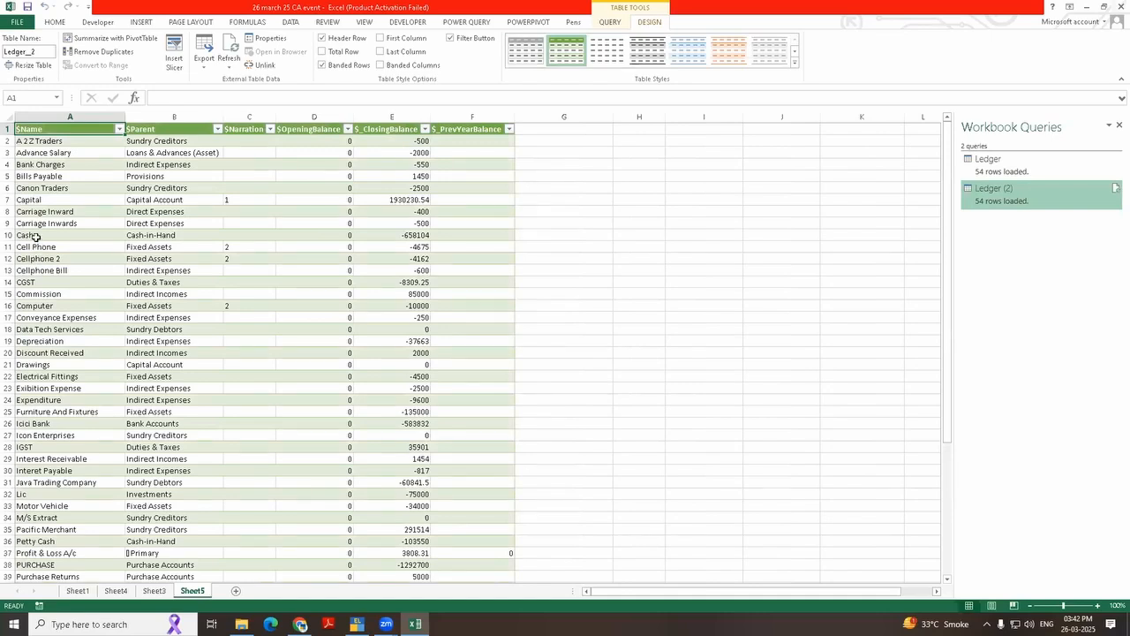
Step: Examine the loaded ledger table at a larger zoom, checking the Cash ledger's closing balance and the Capital ledger's row
{"action": "left_click", "coordinate": [419, 235]}
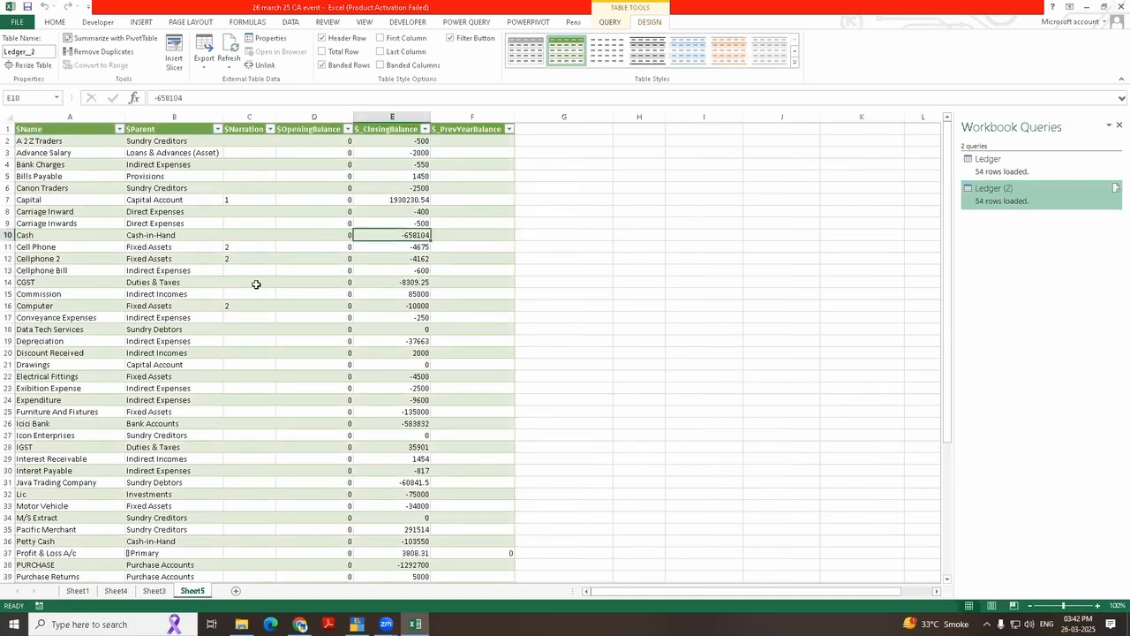
{"action": "scroll", "coordinate": [202, 323], "scroll_direction": "up", "scroll_amount": 2, "text": "ctrl"}
{"action": "left_click", "coordinate": [175, 270]}
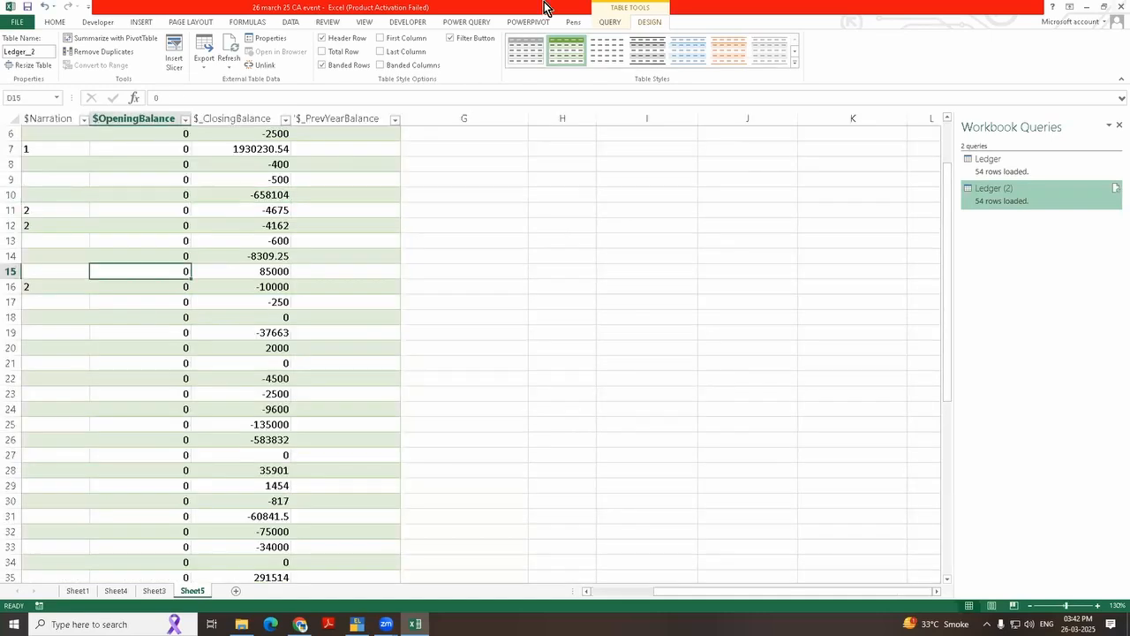
{"action": "key", "text": "Left"}
{"action": "key", "text": "Left"}
{"action": "key", "text": "Left"}
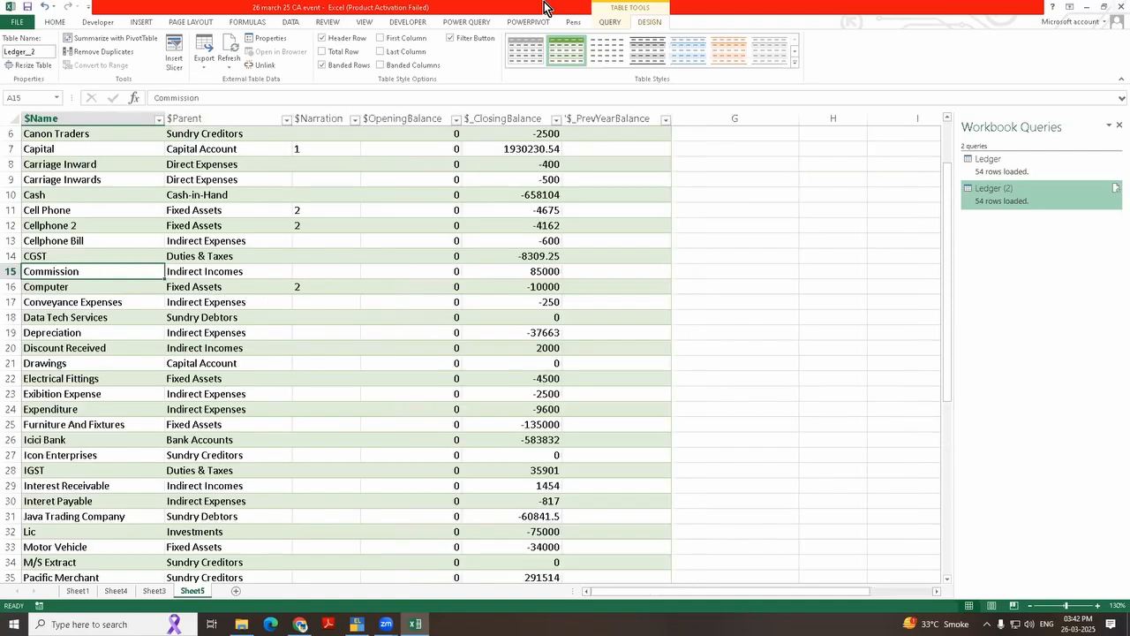
{"action": "key", "text": "Up"}
{"action": "key", "text": "Up"}
{"action": "key", "text": "Up"}
{"action": "key", "text": "Up"}
{"action": "key", "text": "Up"}
{"action": "key", "text": "Up"}
{"action": "key", "text": "Up"}
{"action": "key", "text": "Up"}
{"action": "key", "text": "Up"}
{"action": "key", "text": "Up"}
{"action": "key", "text": "Up"}
{"action": "key", "text": "Up"}
{"action": "key", "text": "Up"}
{"action": "key", "text": "Up"}
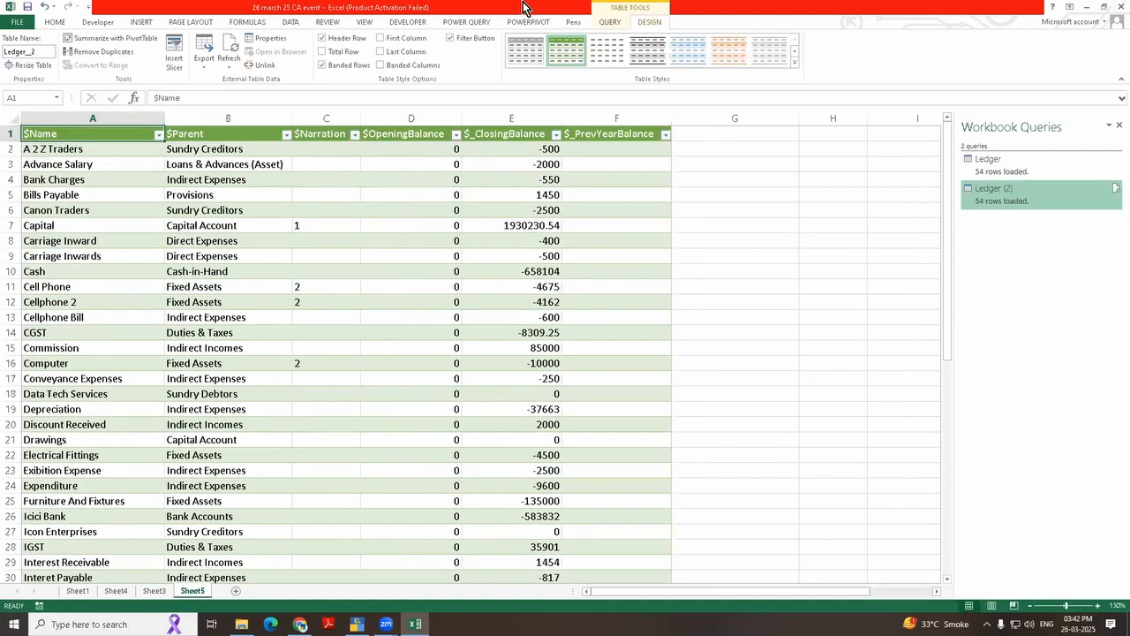
{"action": "left_click", "coordinate": [69, 227]}
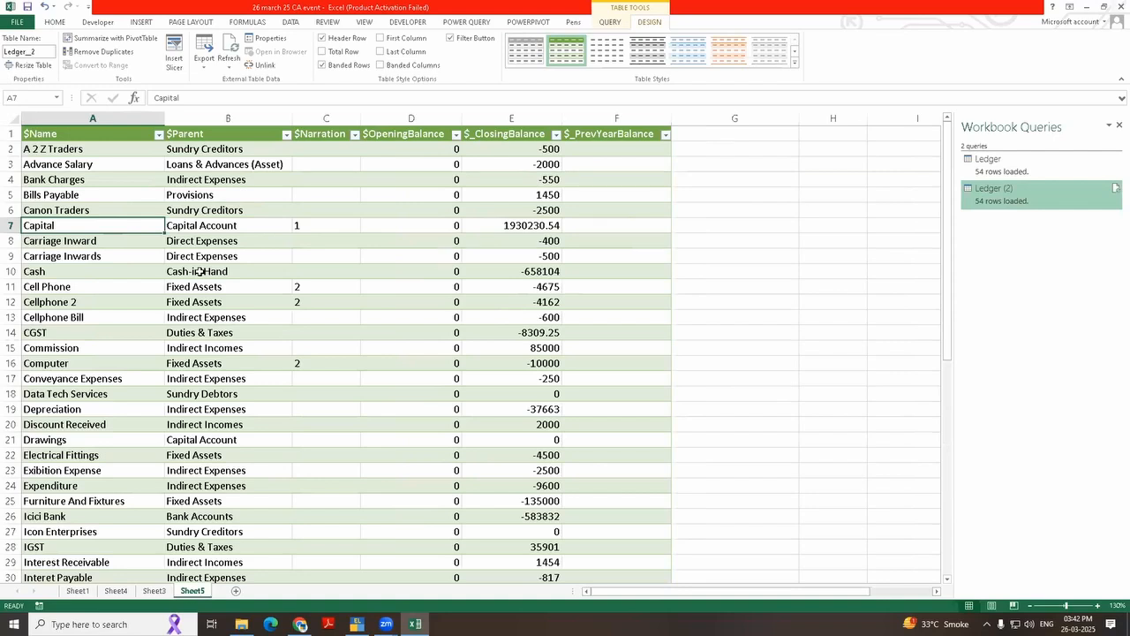
Step: Switch to TallyPrime and rename the Capital ledger as Prop Capital A/c, saving the alteration
{"action": "left_click", "coordinate": [356, 624]}
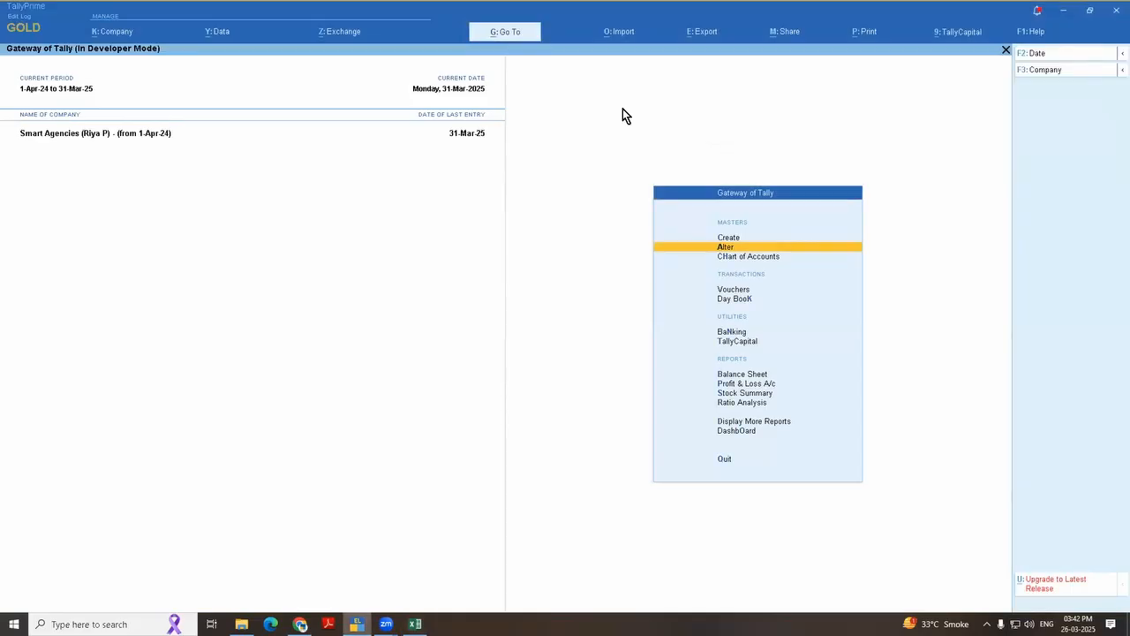
{"action": "key", "text": "Return"}
{"action": "key", "text": "Down"}
{"action": "key", "text": "Return"}
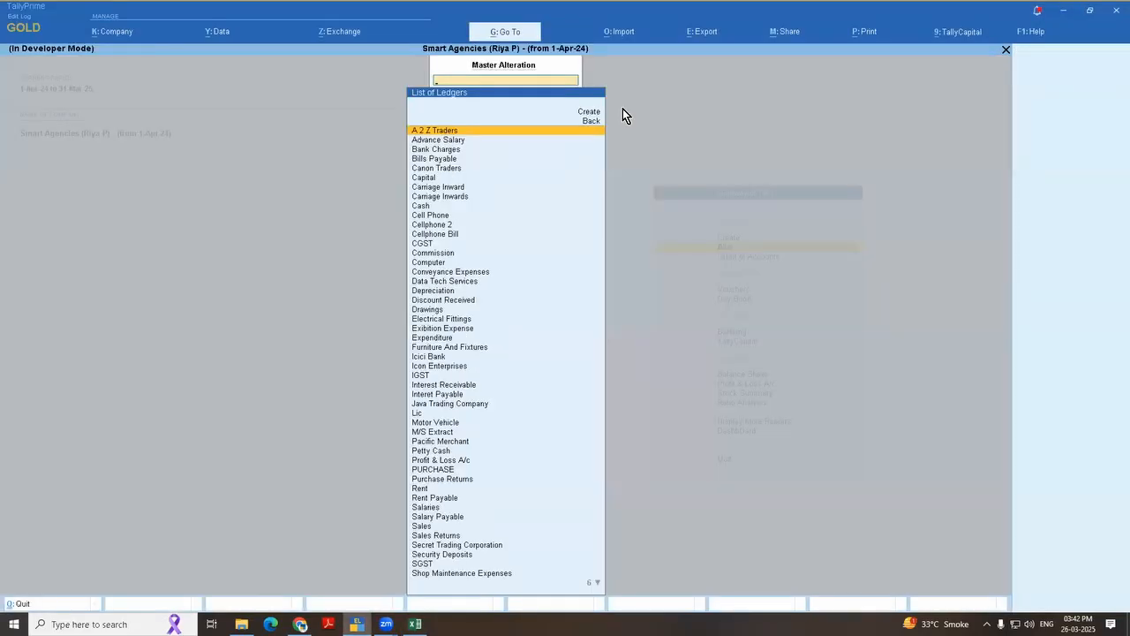
{"action": "type", "text": "Cap"}
{"action": "key", "text": "Return"}
{"action": "key", "text": "BackSpace"}
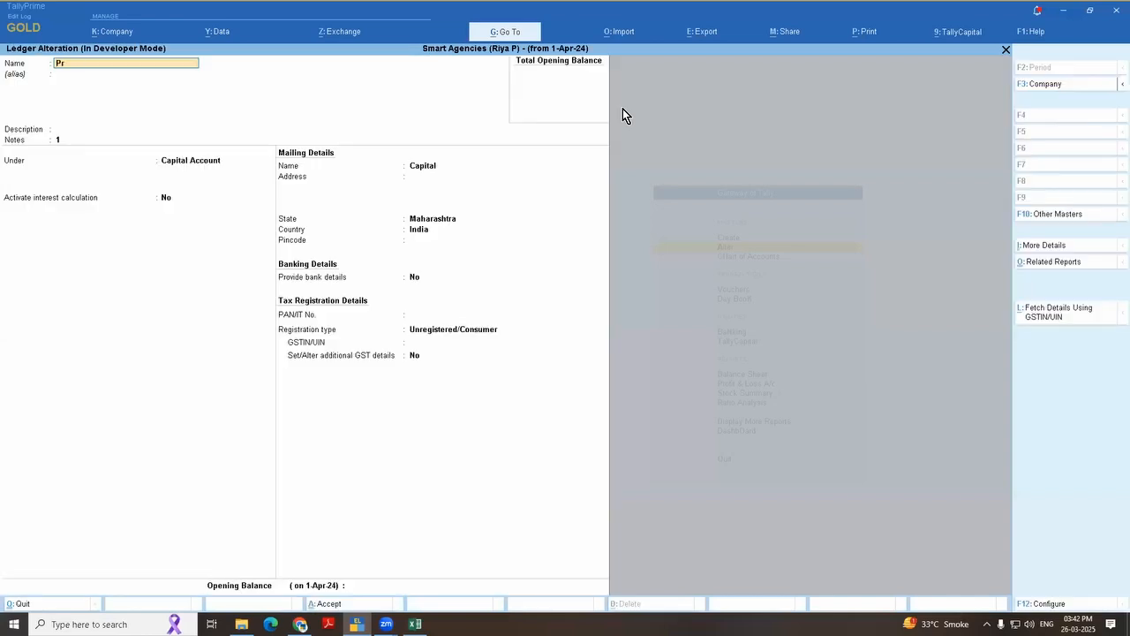
{"action": "type", "text": "Prop Capital a/c"}
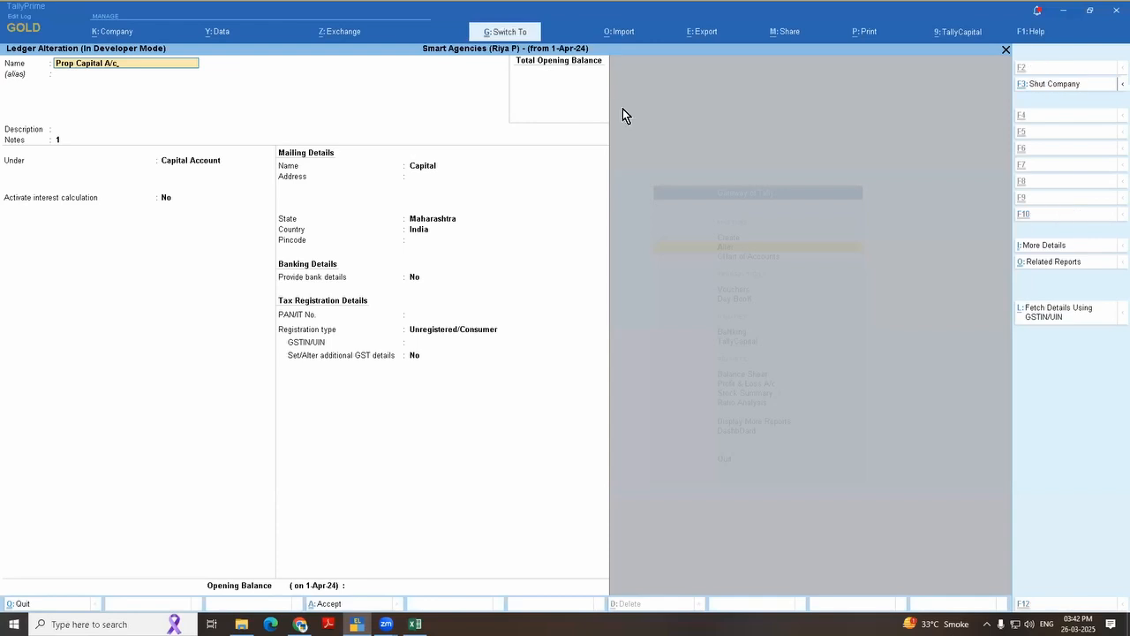
{"action": "key", "text": "ctrl+a"}
Step: Switch to Excel, refresh the ledger table from TallyPrime and select the Prop Capital A/c row
{"action": "key", "text": "alt+Tab"}
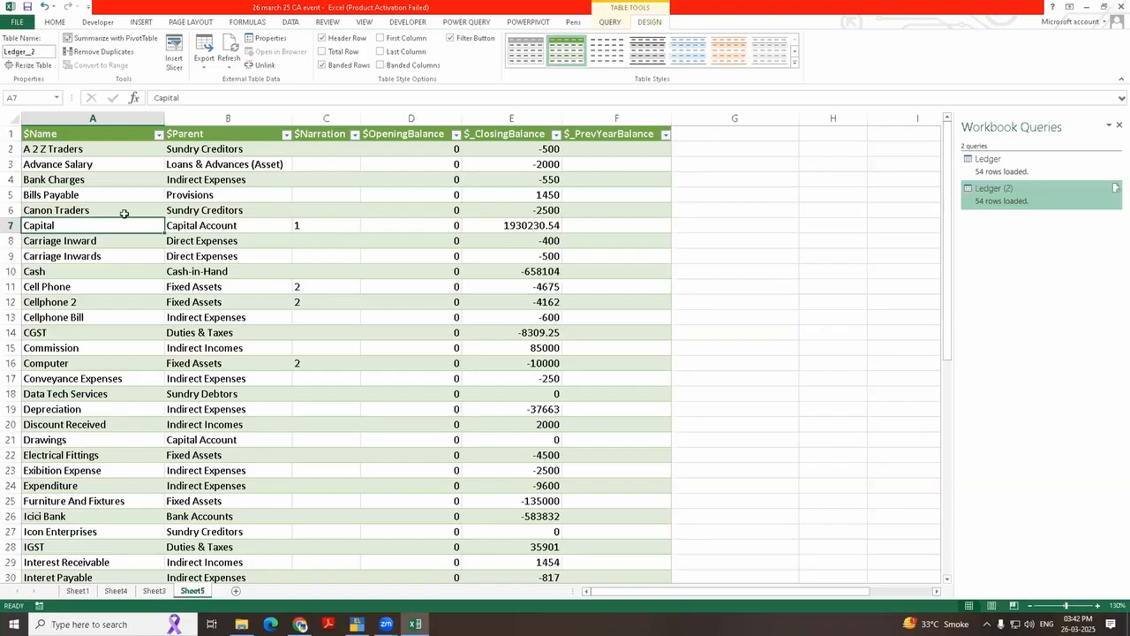
{"action": "right_click", "coordinate": [351, 347]}
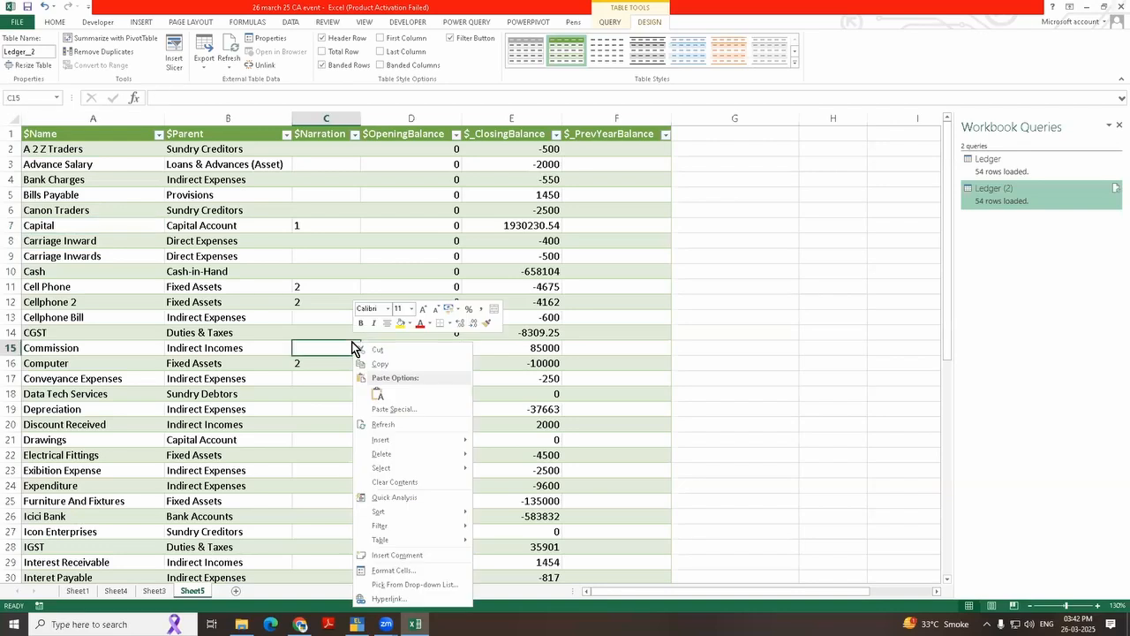
{"action": "left_click", "coordinate": [412, 425]}
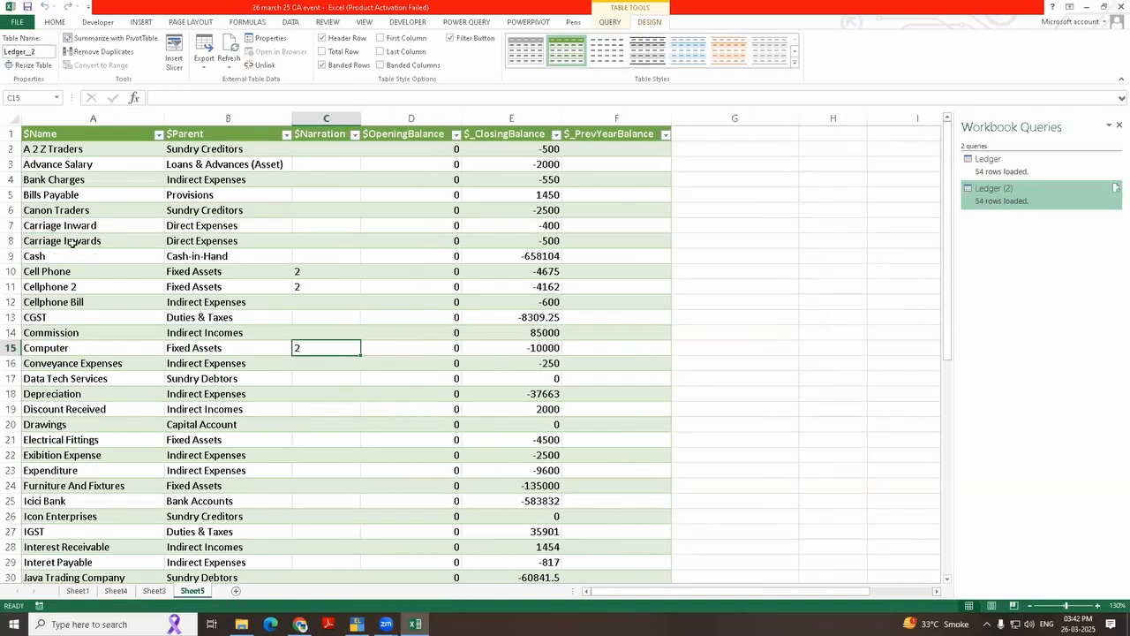
{"action": "scroll", "coordinate": [153, 338], "scroll_direction": "down", "scroll_amount": 6}
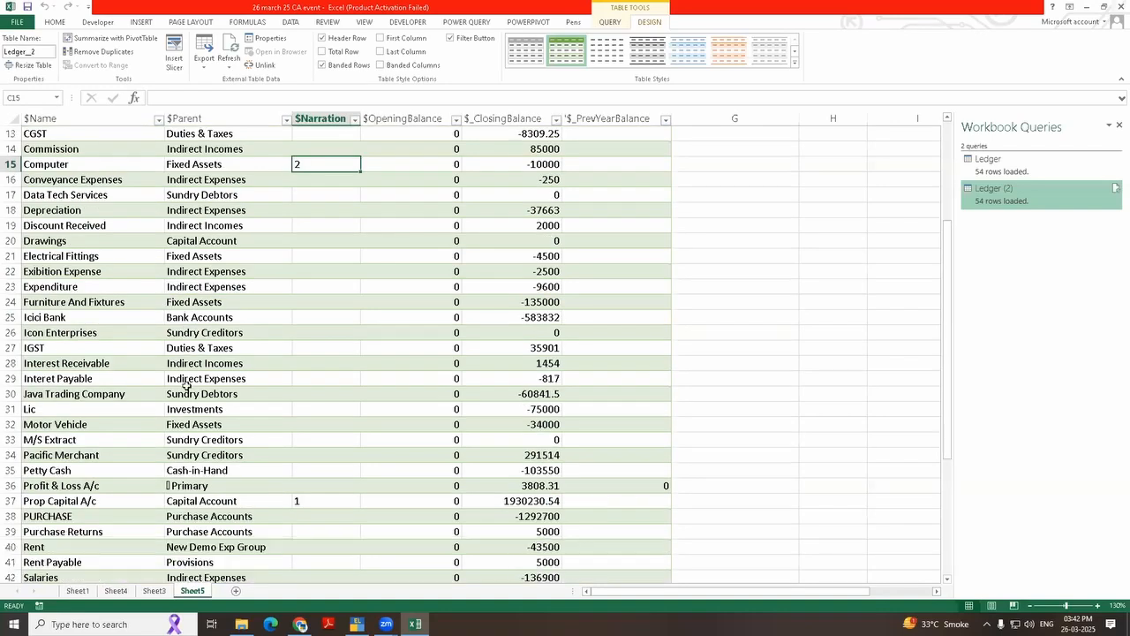
{"action": "left_click", "coordinate": [70, 409]}
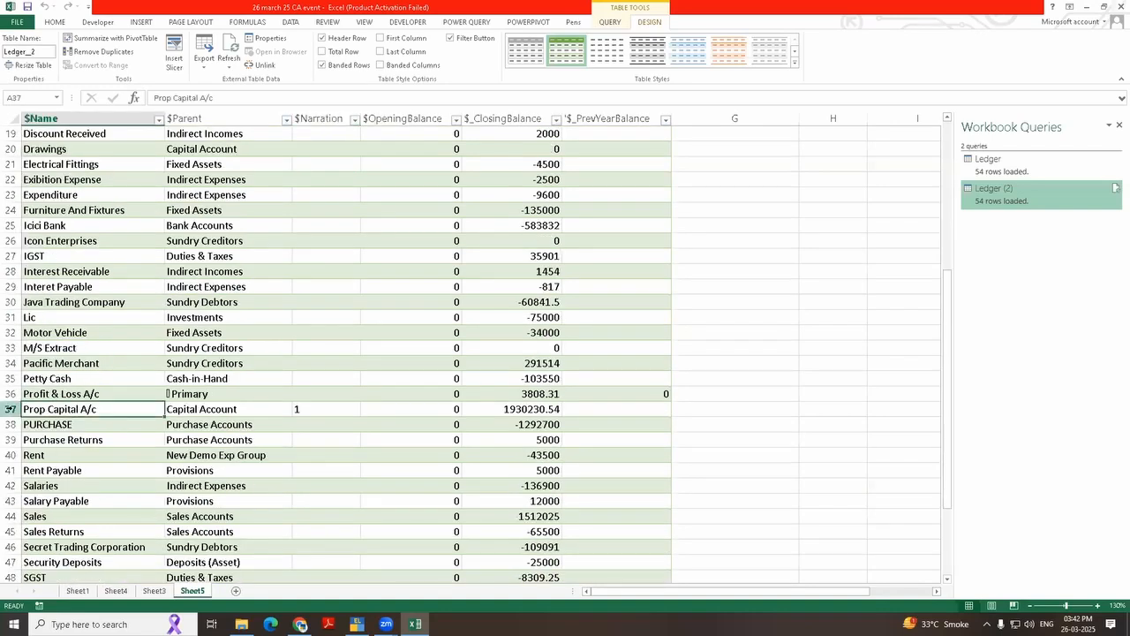
{"action": "left_click", "coordinate": [10, 409]}
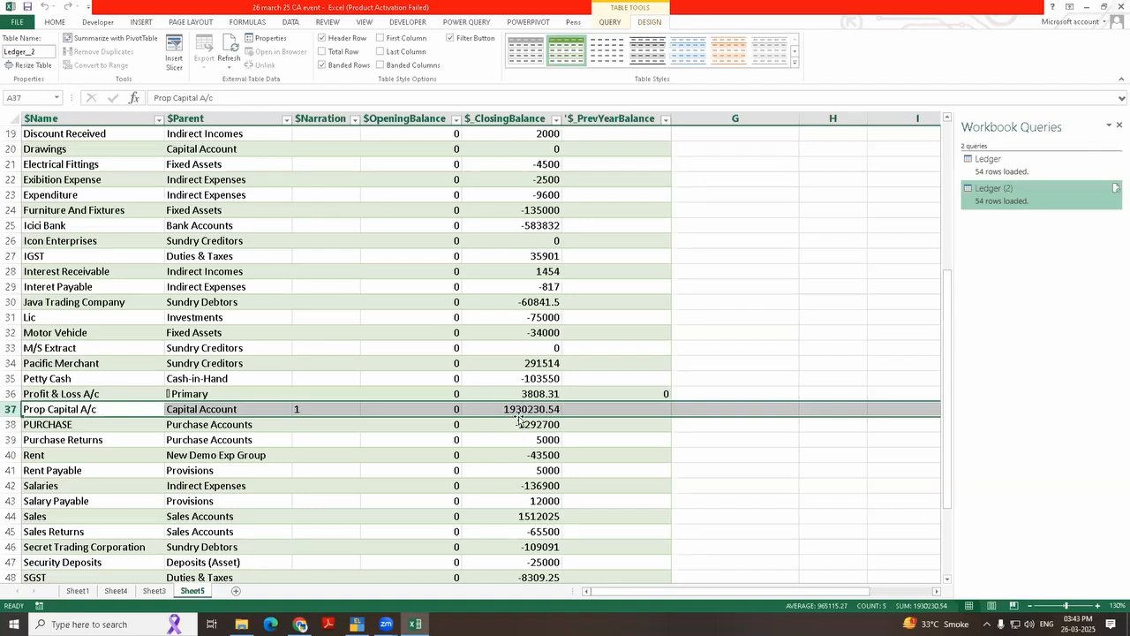
Step: Switch to TallyPrime and display the ledger vouchers of Prop Capital A/c from the account books
{"action": "key", "text": "alt+Tab"}
{"action": "key", "text": "Escape"}
{"action": "key", "text": "Escape"}
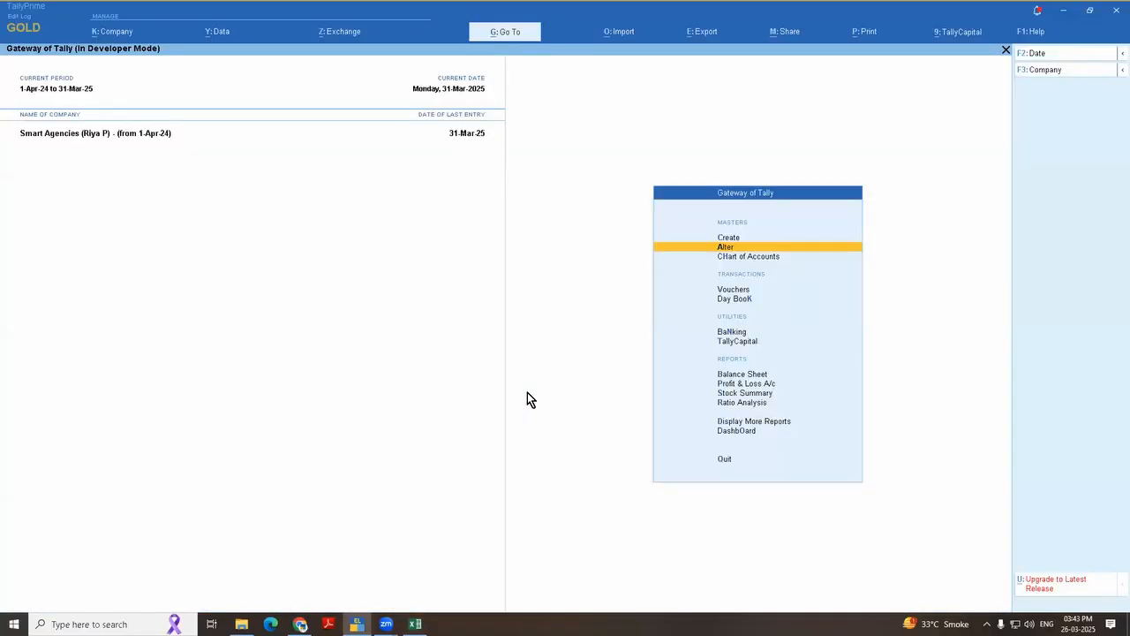
{"action": "key", "text": "d"}
{"action": "key", "text": "a"}
{"action": "key", "text": "Down"}
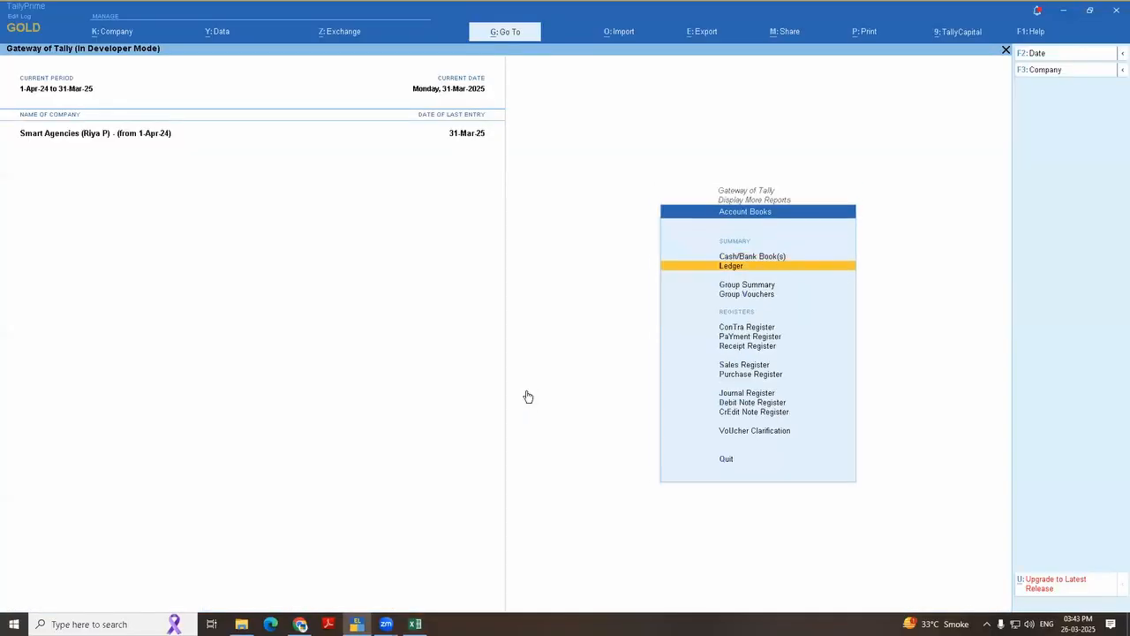
{"action": "key", "text": "Return"}
{"action": "type", "text": "prop"}
{"action": "key", "text": "Return"}
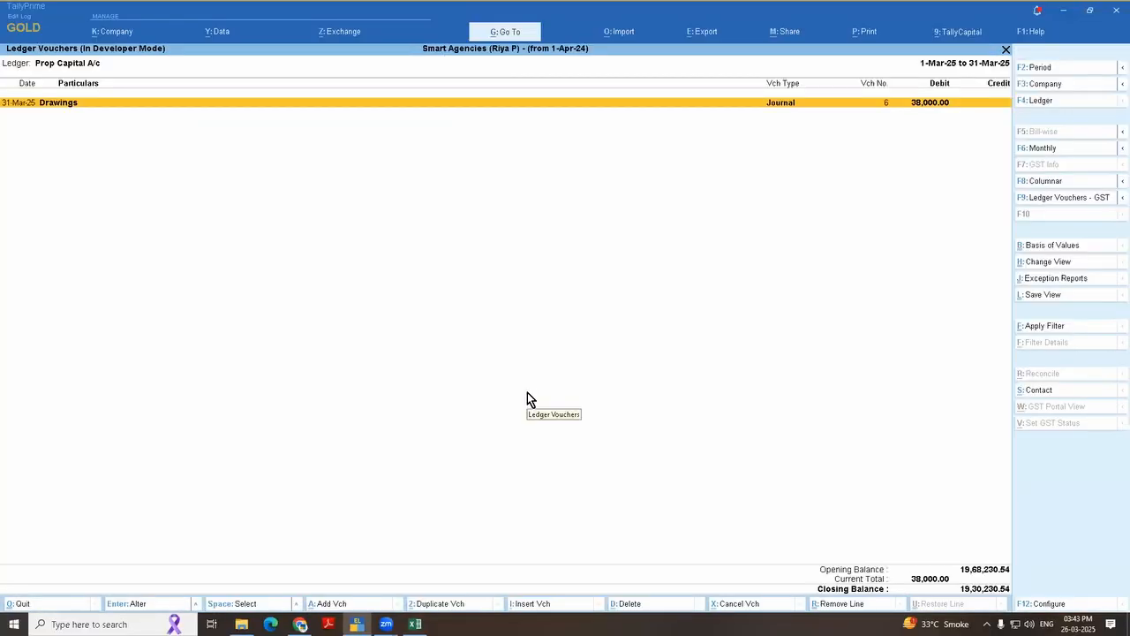
Step: Set the ledger voucher report's period to 1-Apr-24 to 31-Mar-25
{"action": "key", "text": "F2"}
{"action": "key", "text": "BackSpace"}
{"action": "key", "text": "Return"}
{"action": "key", "text": "BackSpace"}
{"action": "key", "text": "Return"}
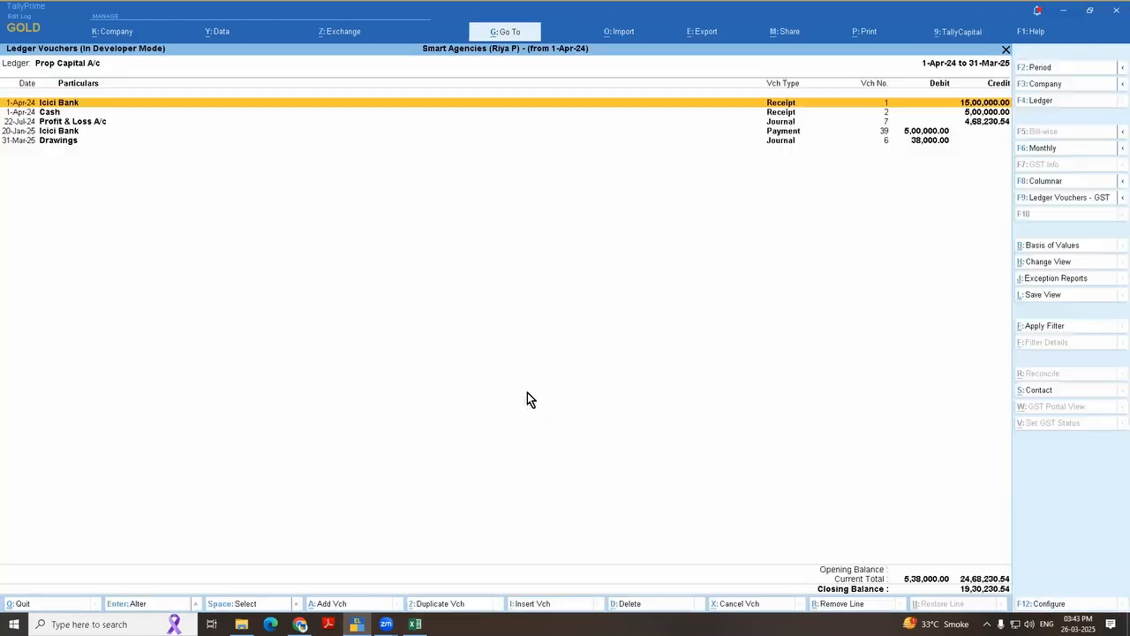
Step: Delete the Cash receipt voucher no. 2 dated 1-Apr-24 from the Prop Capital A/c ledger
{"action": "key", "text": "Down"}
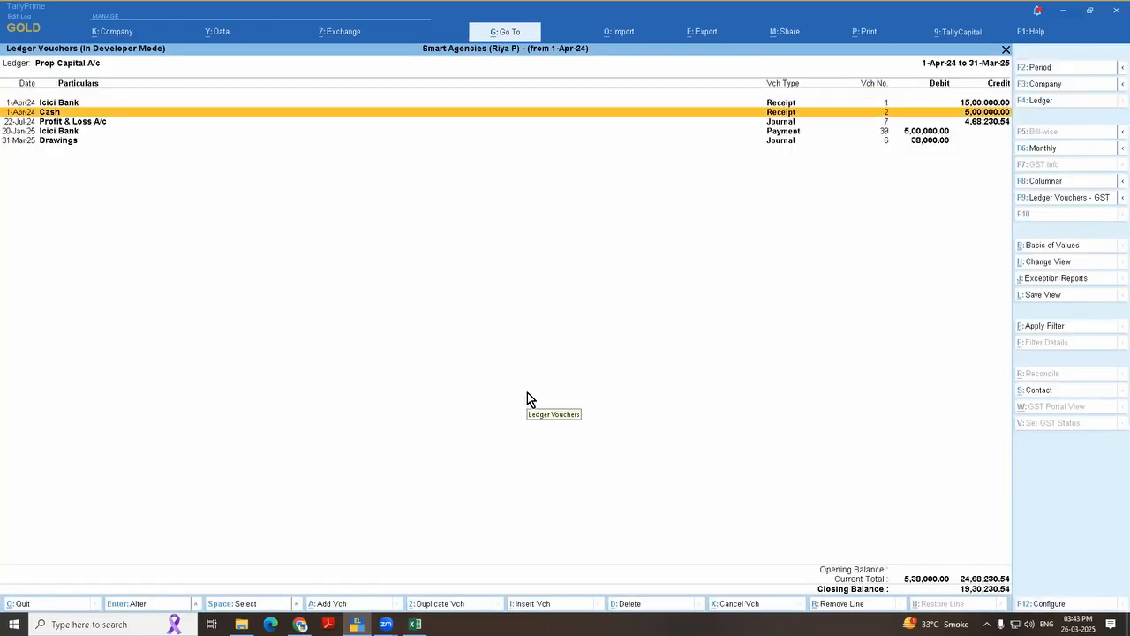
{"action": "key", "text": "Return"}
{"action": "key", "text": "alt+d"}
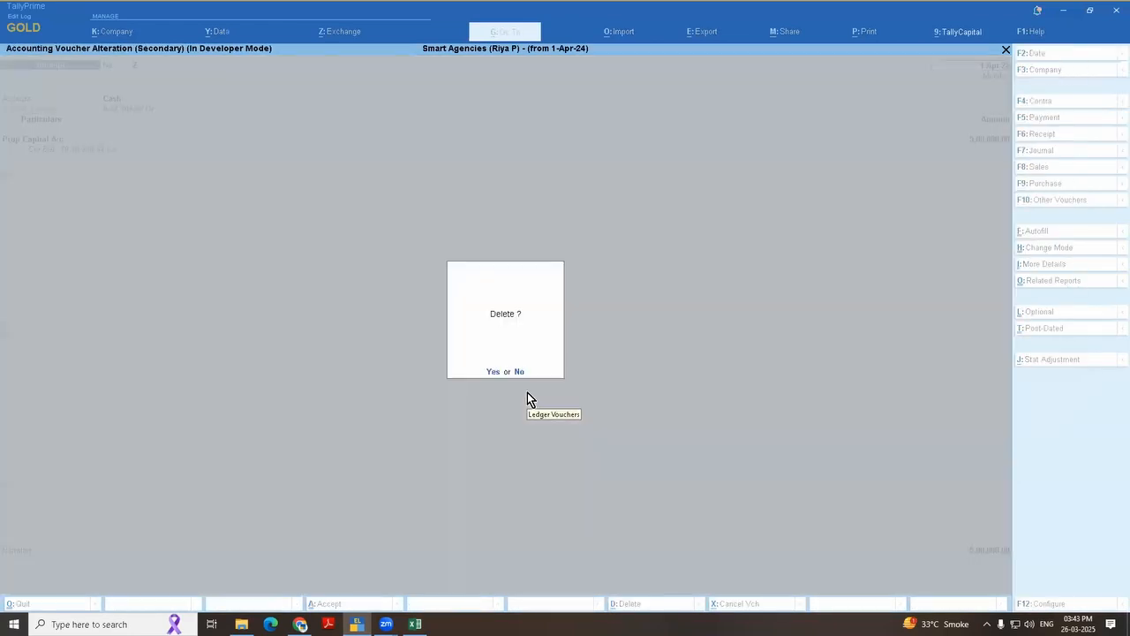
{"action": "key", "text": "y"}
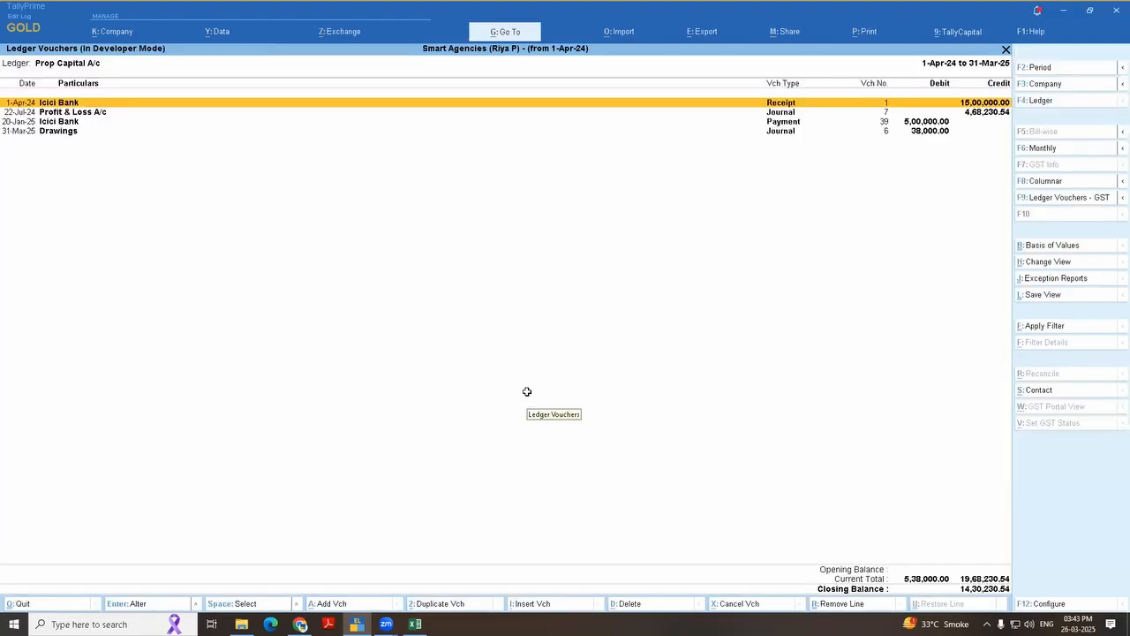
Step: Switch to Excel, refresh the ledger table from TallyPrime and select the closing balance of Prop Capital A/c
{"action": "key", "text": "alt+Tab"}
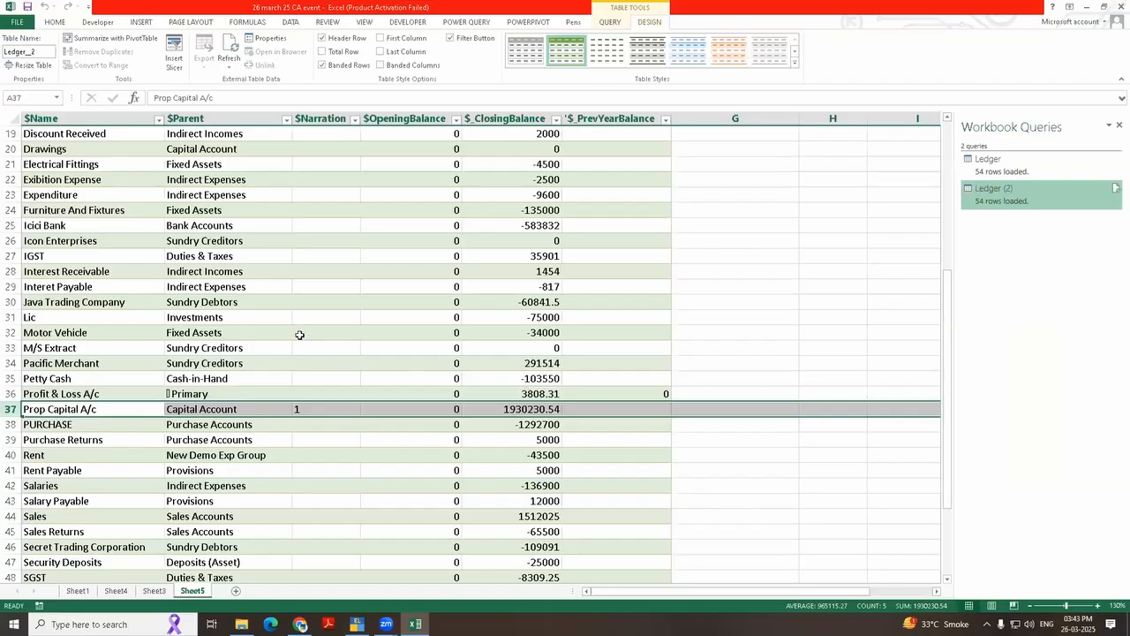
{"action": "left_click", "coordinate": [529, 412]}
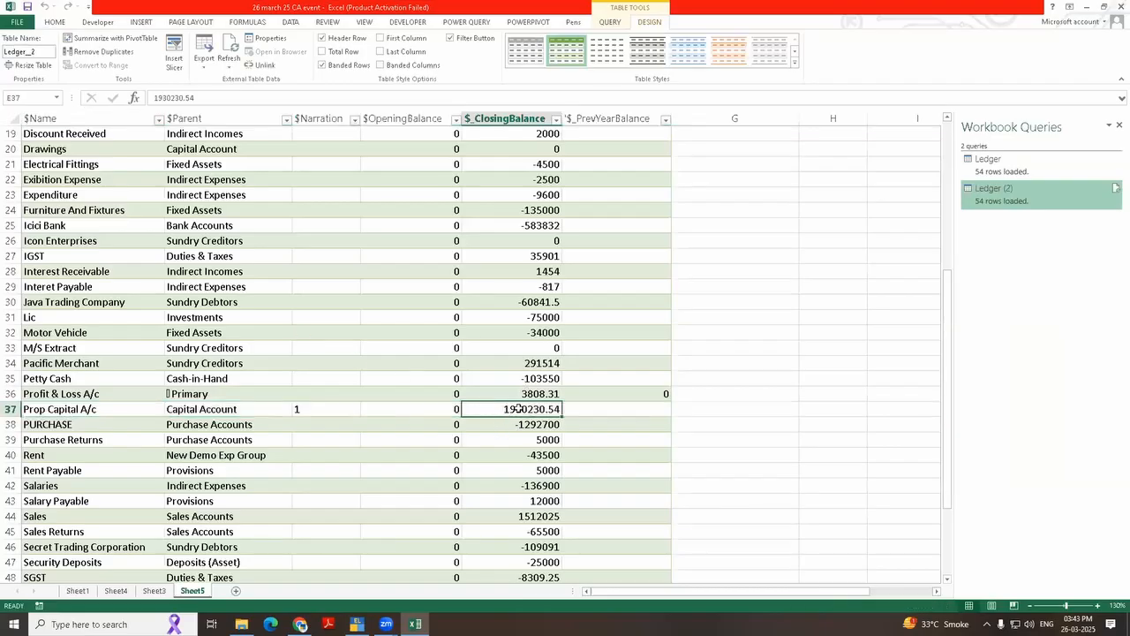
{"action": "right_click", "coordinate": [311, 310]}
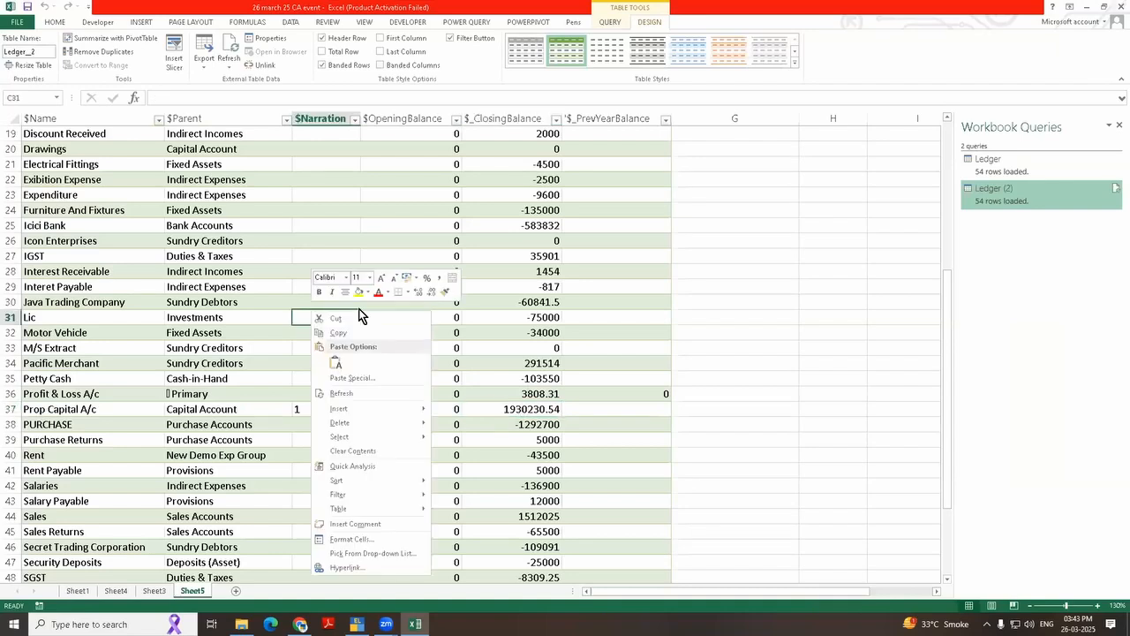
{"action": "left_click", "coordinate": [369, 397]}
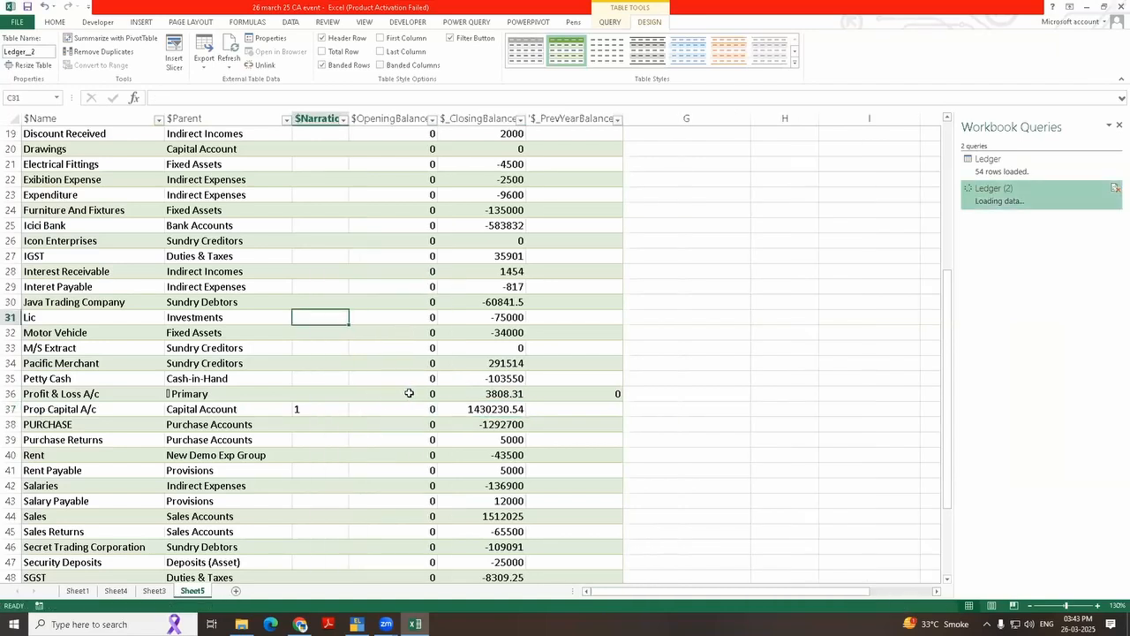
{"action": "left_click", "coordinate": [510, 411]}
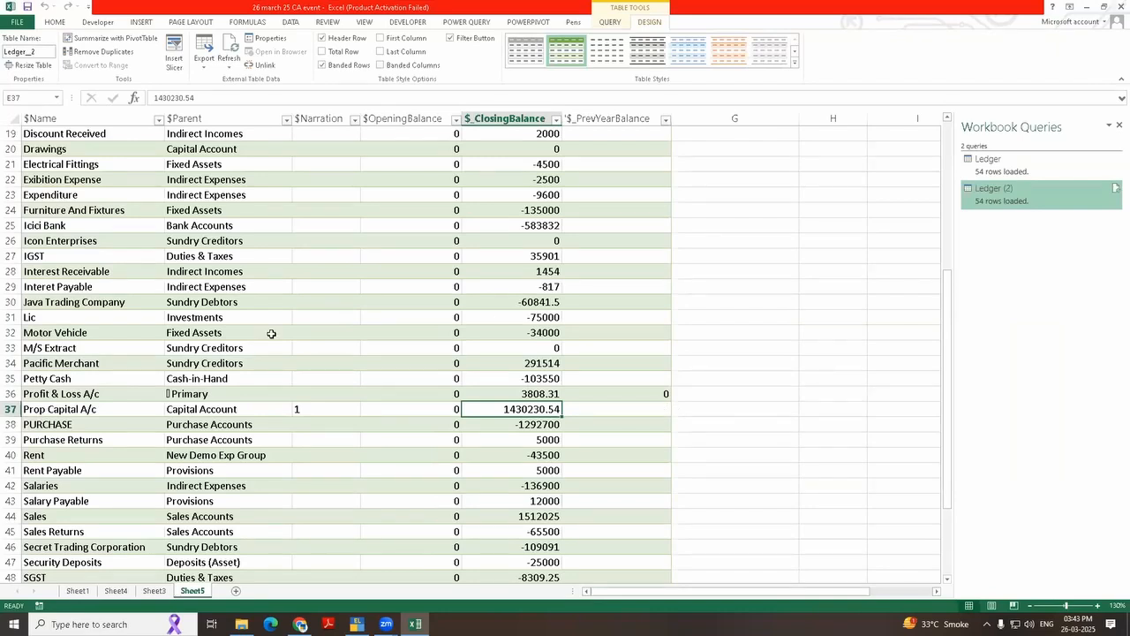
Step: Check the $Narration note numbers from Cell Phone to Computer in the ledger table
{"action": "scroll", "coordinate": [288, 373], "scroll_direction": "up", "scroll_amount": 6}
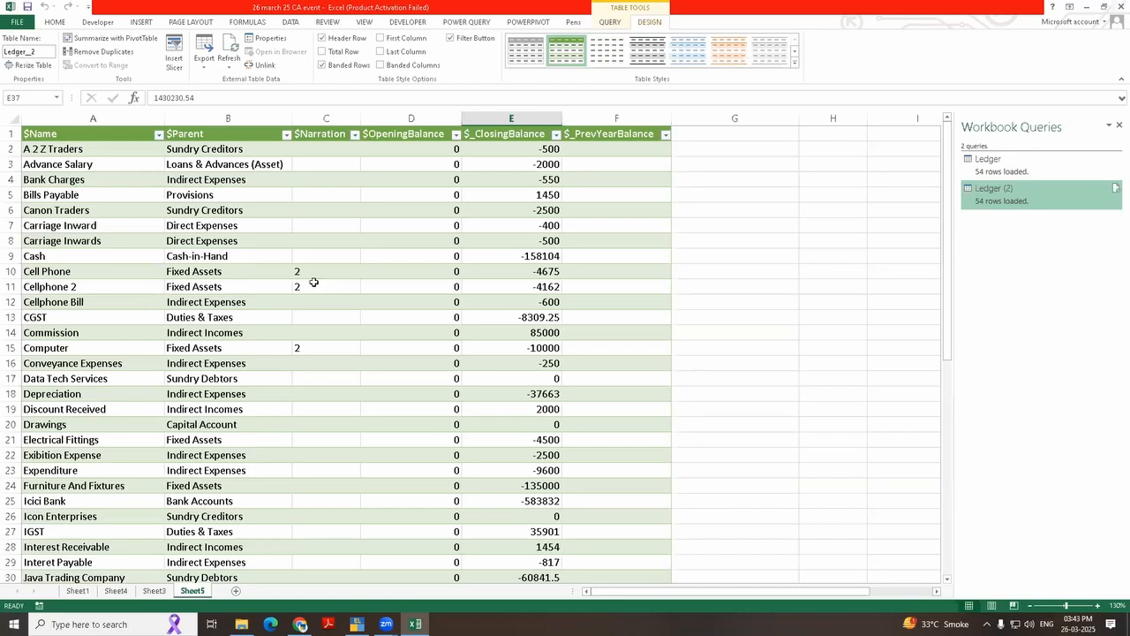
{"action": "left_click_drag", "start_coordinate": [299, 276], "coordinate": [297, 349]}
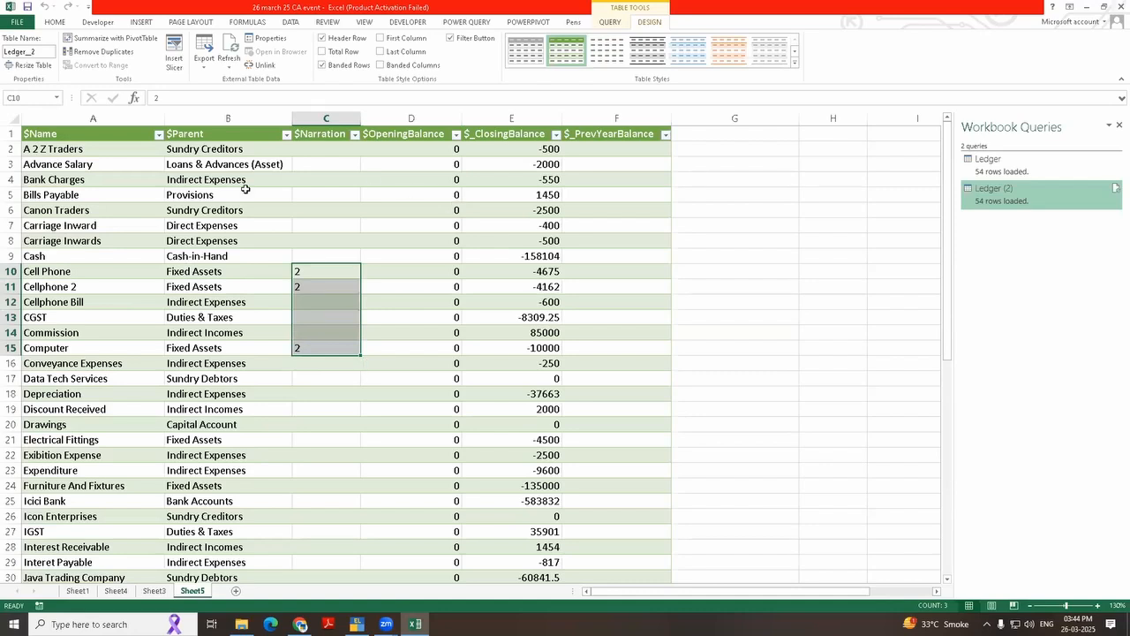
{"action": "left_click", "coordinate": [310, 296]}
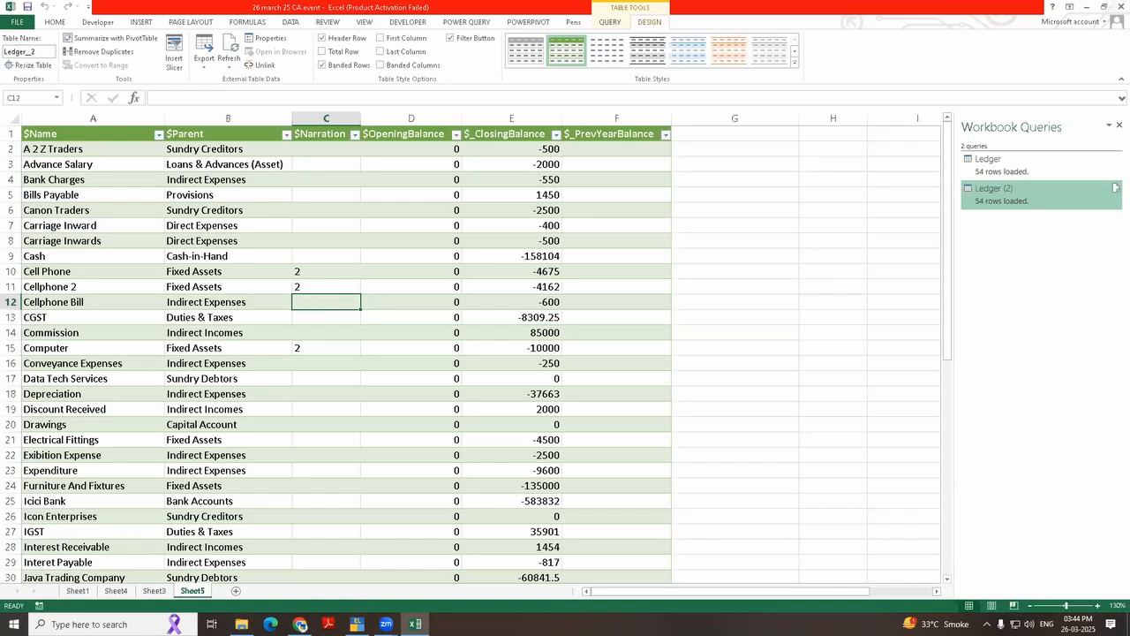
Step: Switch to TallyPrime and leave the Prop Capital A/c ledger report and the ledger selection
{"action": "mouse_move", "coordinate": [356, 624]}
{"action": "mouse_move", "coordinate": [301, 621]}
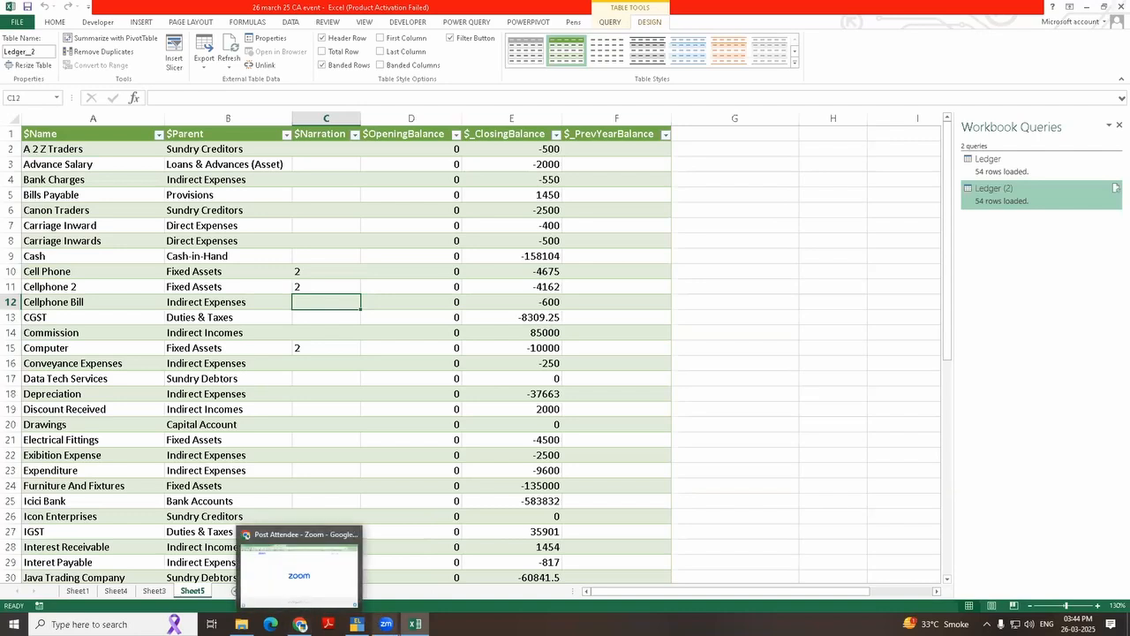
{"action": "left_click", "coordinate": [356, 621]}
{"action": "key", "text": "Escape"}
{"action": "key", "text": "Escape"}
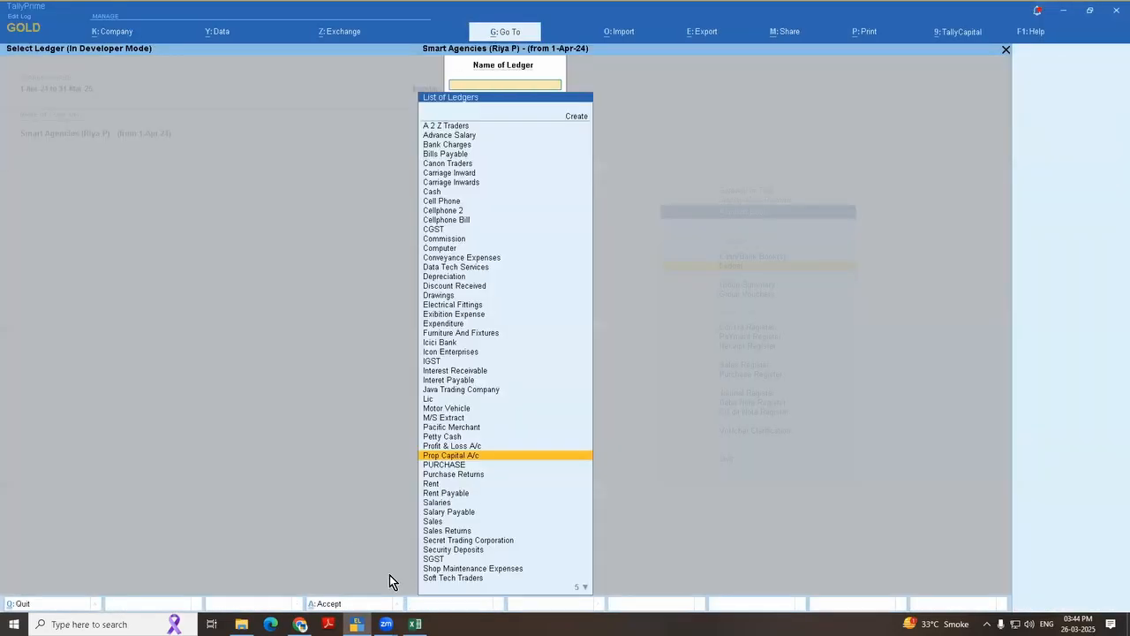
Step: Switch to Excel and go over the "TBL with note number in ODBC" row and its column headings on Sheet1
{"action": "left_click", "coordinate": [415, 624]}
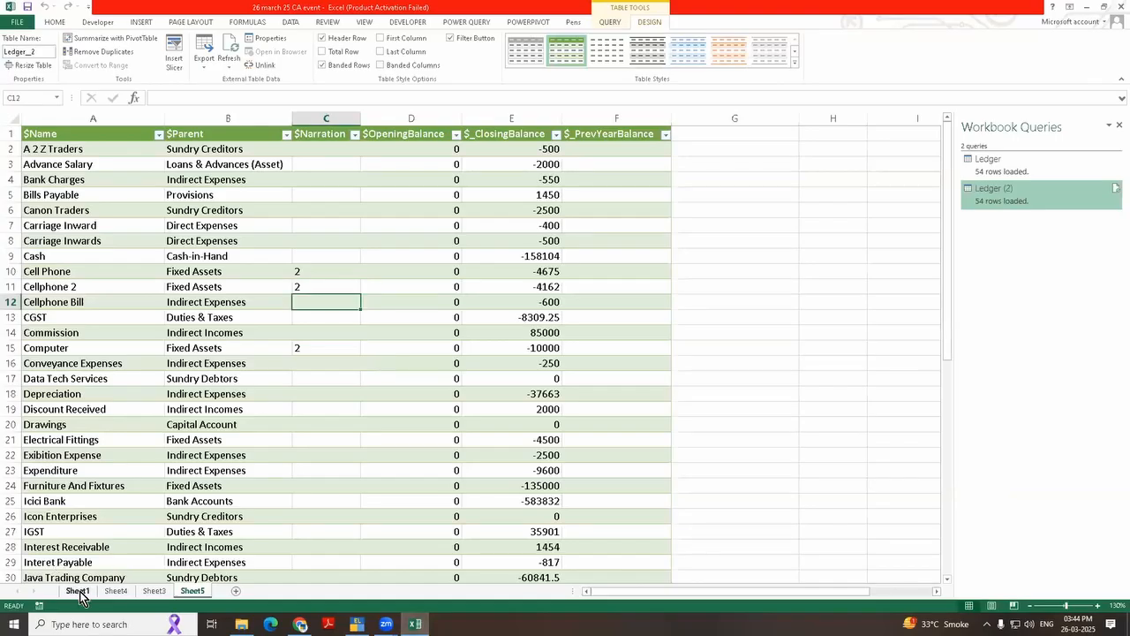
{"action": "left_click", "coordinate": [76, 590]}
{"action": "left_click", "coordinate": [213, 396]}
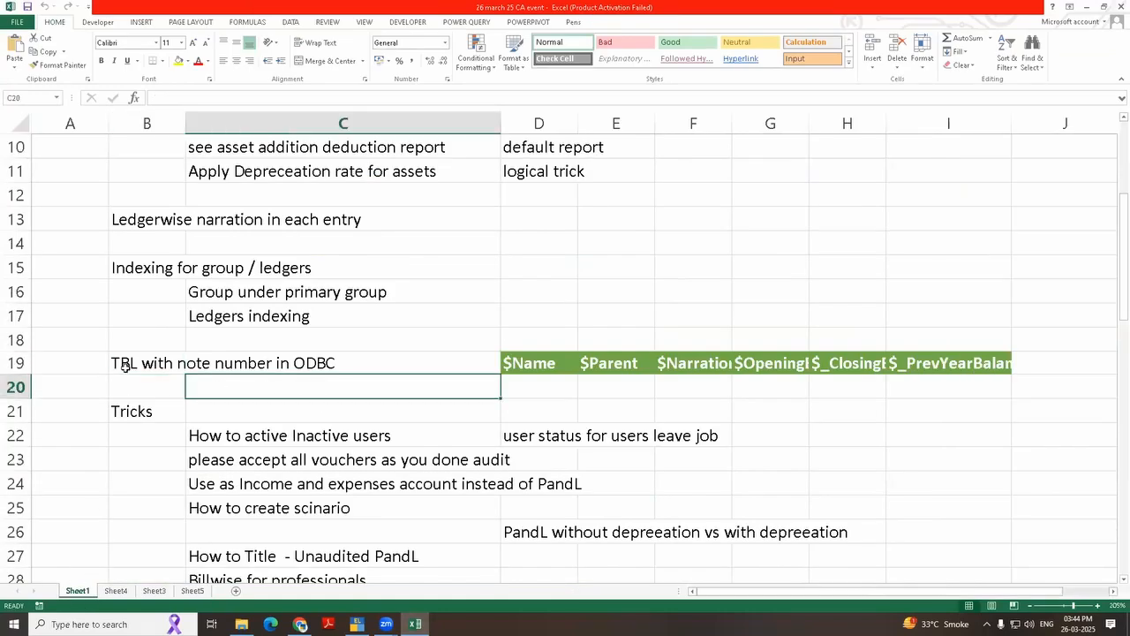
{"action": "left_click", "coordinate": [123, 366]}
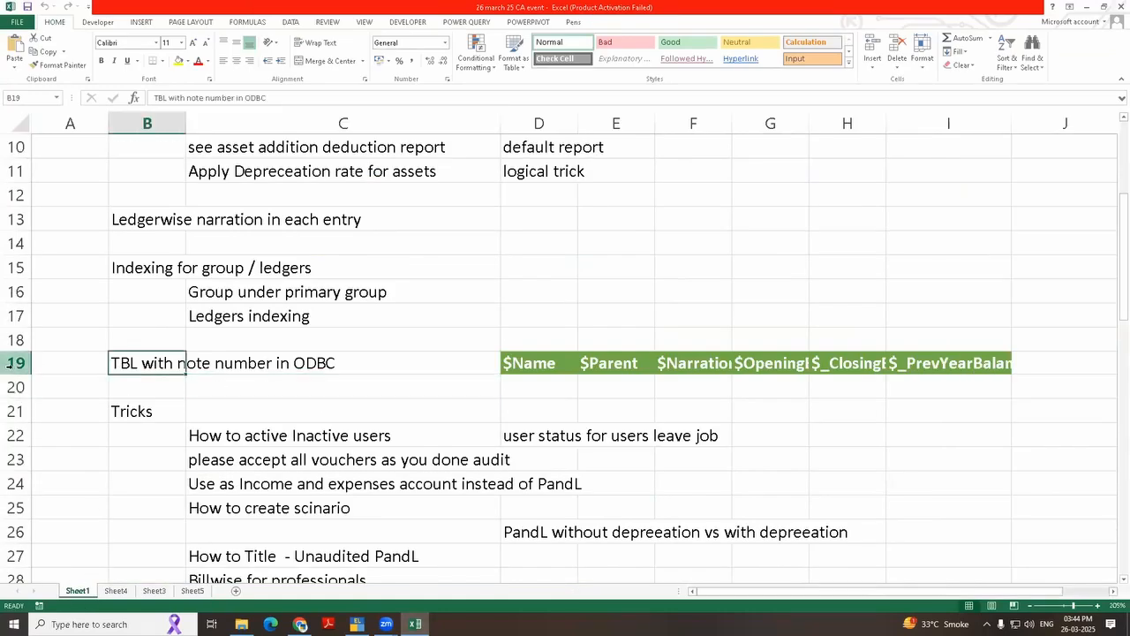
{"action": "left_click", "coordinate": [8, 362]}
{"action": "left_click", "coordinate": [763, 371]}
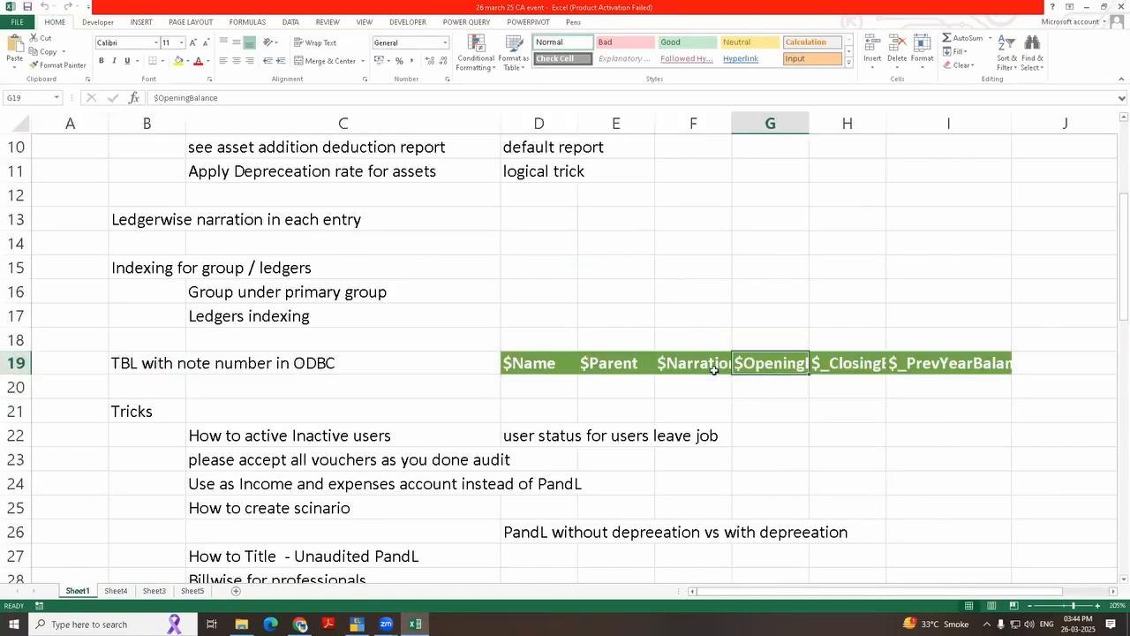
{"action": "left_click", "coordinate": [715, 370]}
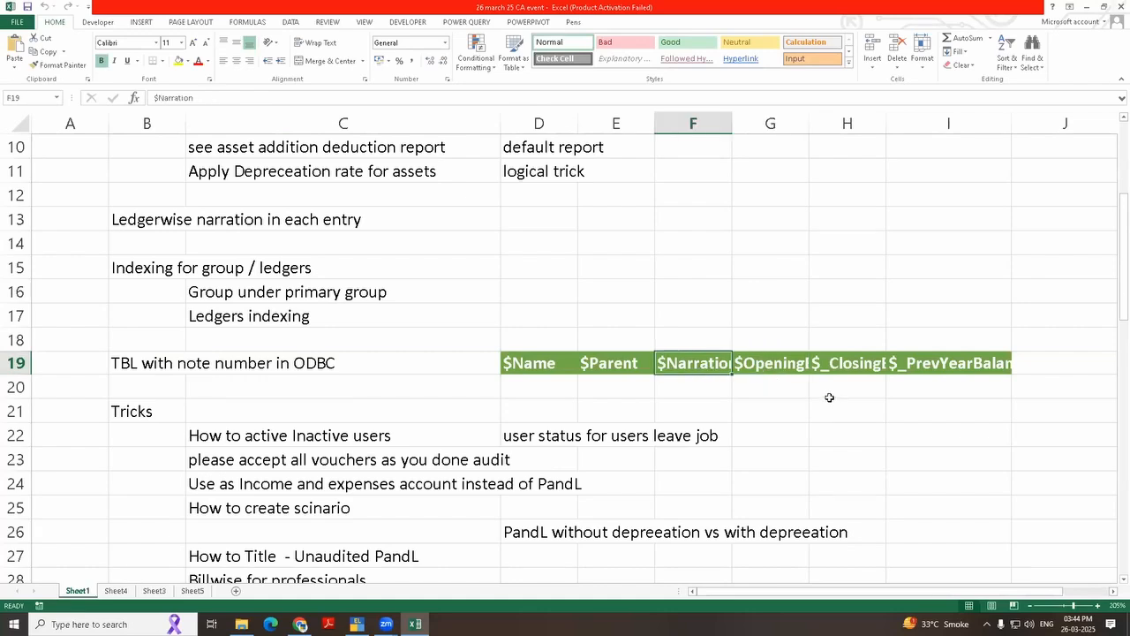
Step: Review the topics listed under Tricks on Sheet1
{"action": "scroll", "coordinate": [829, 398], "scroll_direction": "down", "scroll_amount": 2}
{"action": "scroll", "coordinate": [830, 398], "scroll_direction": "down", "scroll_amount": 1}
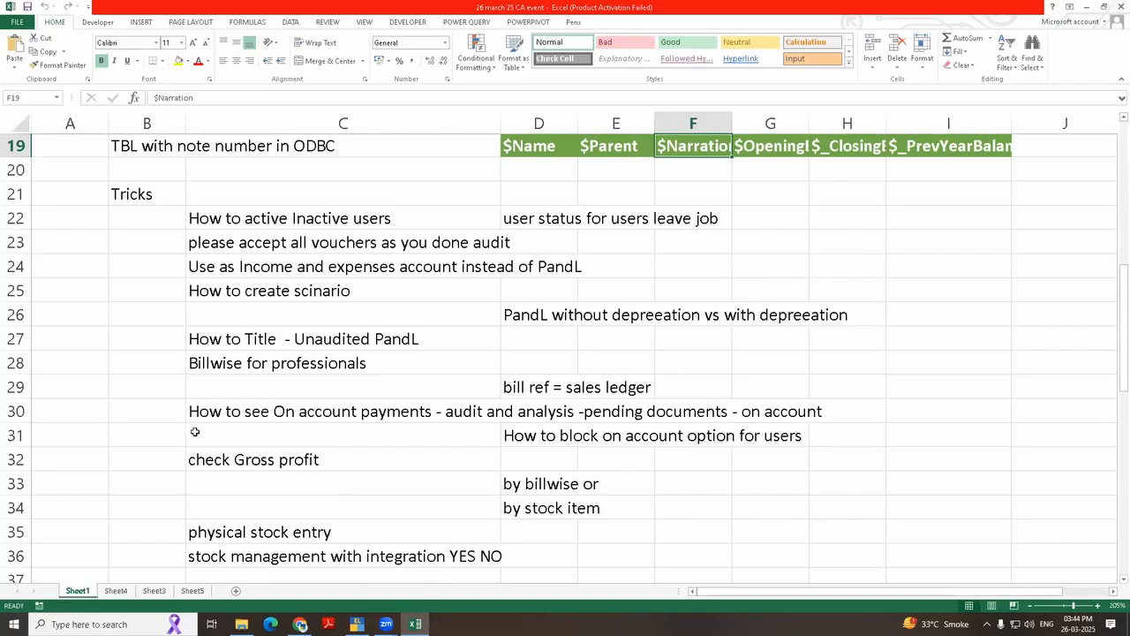
{"action": "left_click", "coordinate": [124, 196]}
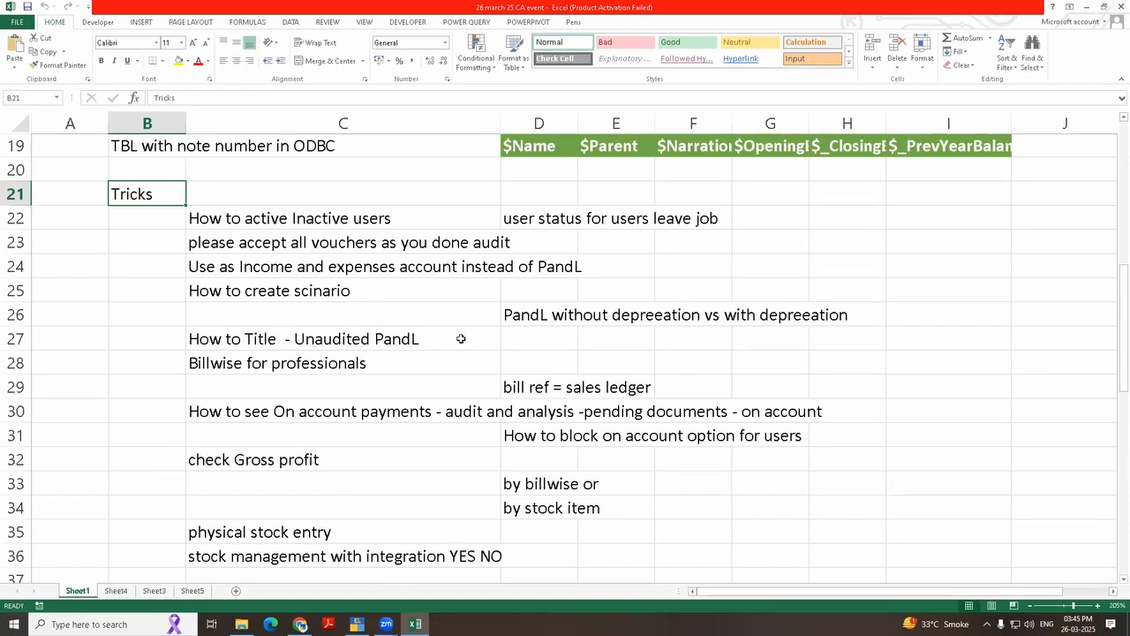
{"action": "scroll", "coordinate": [461, 343], "scroll_direction": "down", "scroll_amount": 1}
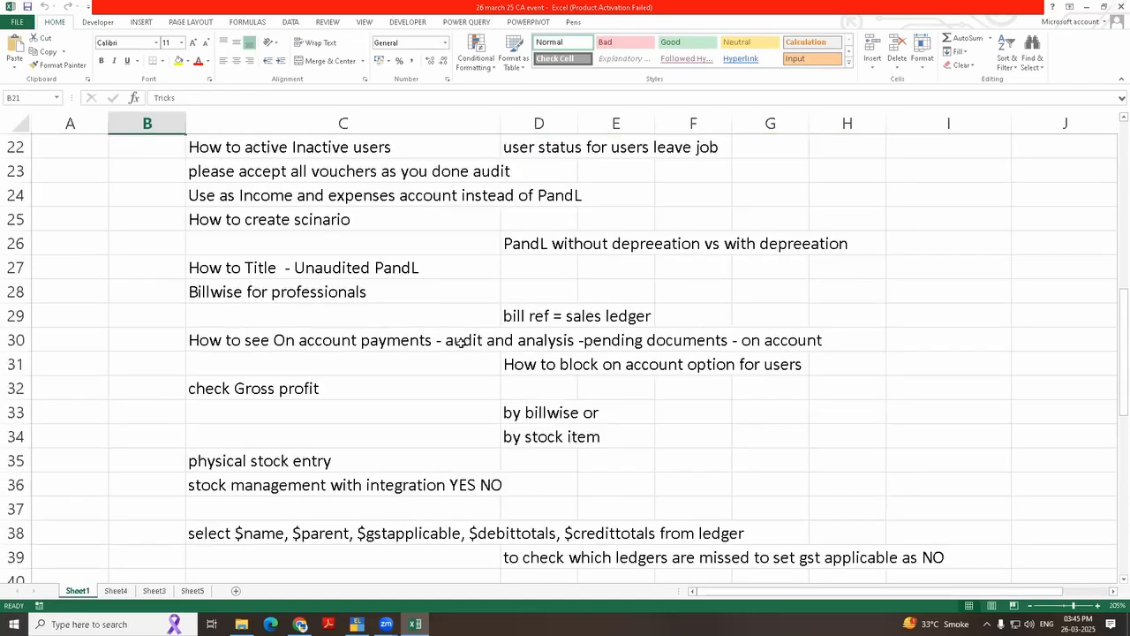
{"action": "scroll", "coordinate": [461, 342], "scroll_direction": "down", "scroll_amount": 1}
{"action": "scroll", "coordinate": [221, 499], "scroll_direction": "up", "scroll_amount": 2}
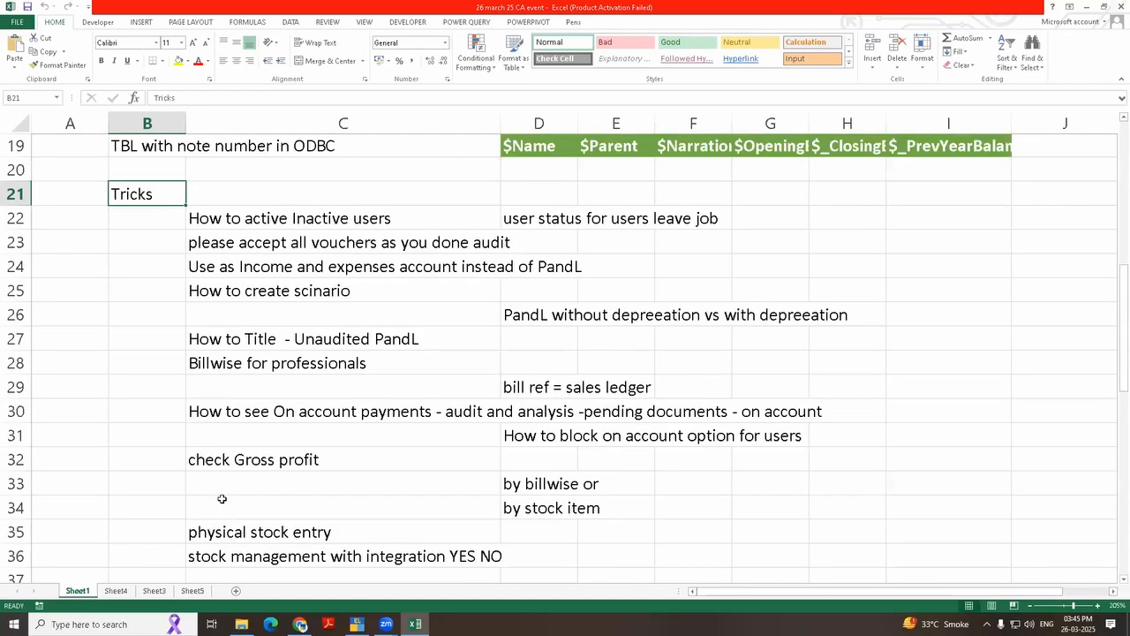
{"action": "scroll", "coordinate": [221, 499], "scroll_direction": "up", "scroll_amount": 2}
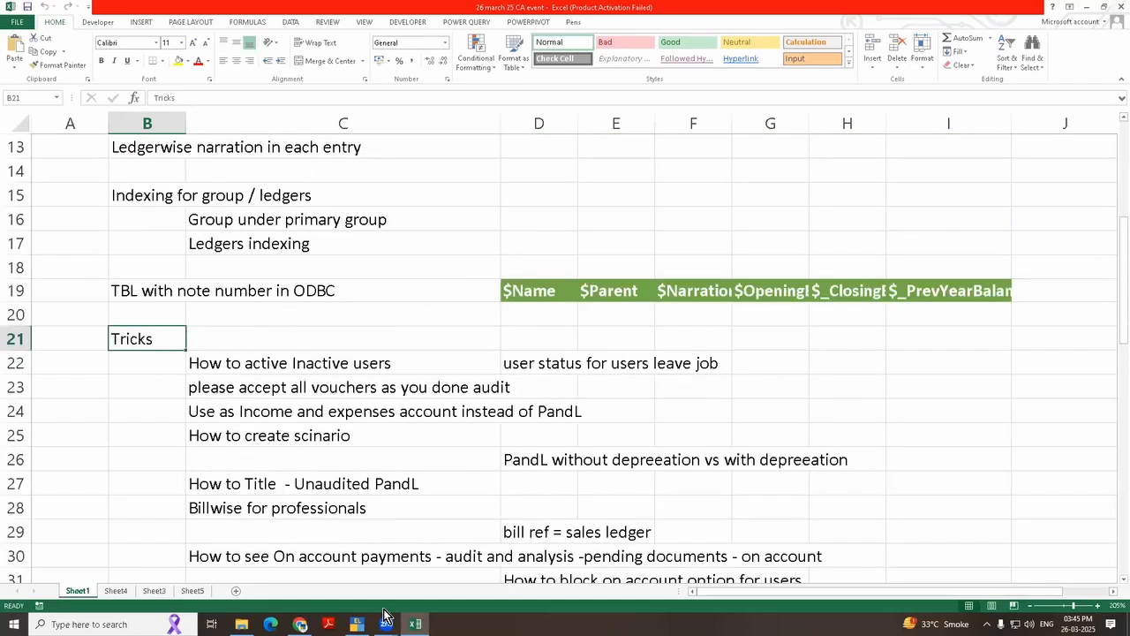
Step: Switch to TallyPrime and display the Profit & Loss A/c in detailed format
{"action": "left_click", "coordinate": [353, 584]}
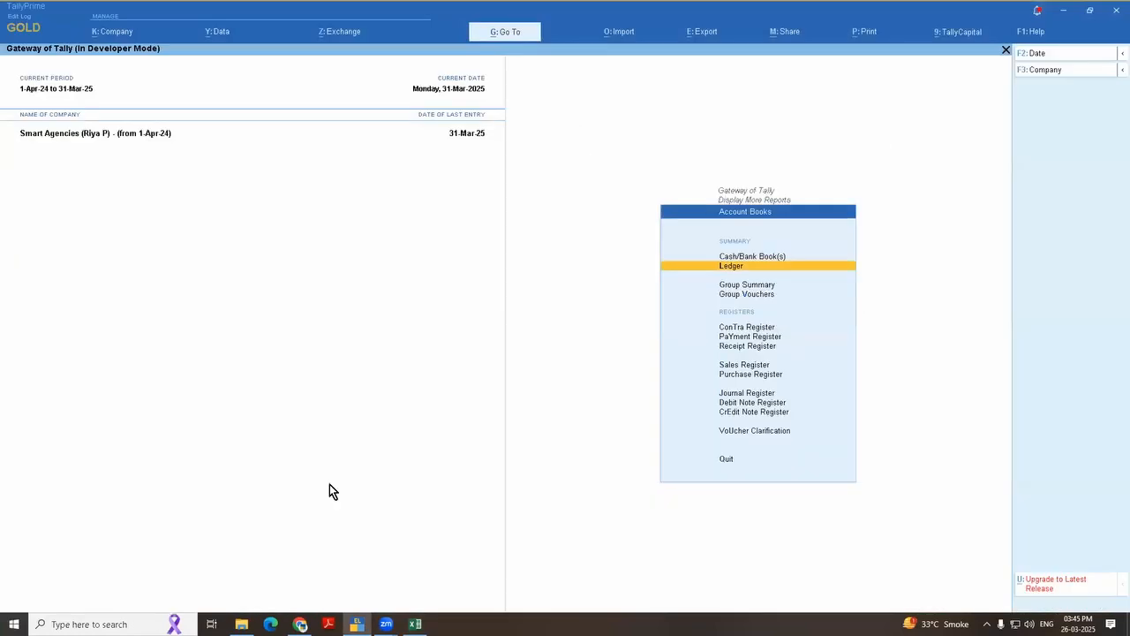
{"action": "key", "text": "Escape"}
{"action": "key", "text": "Escape"}
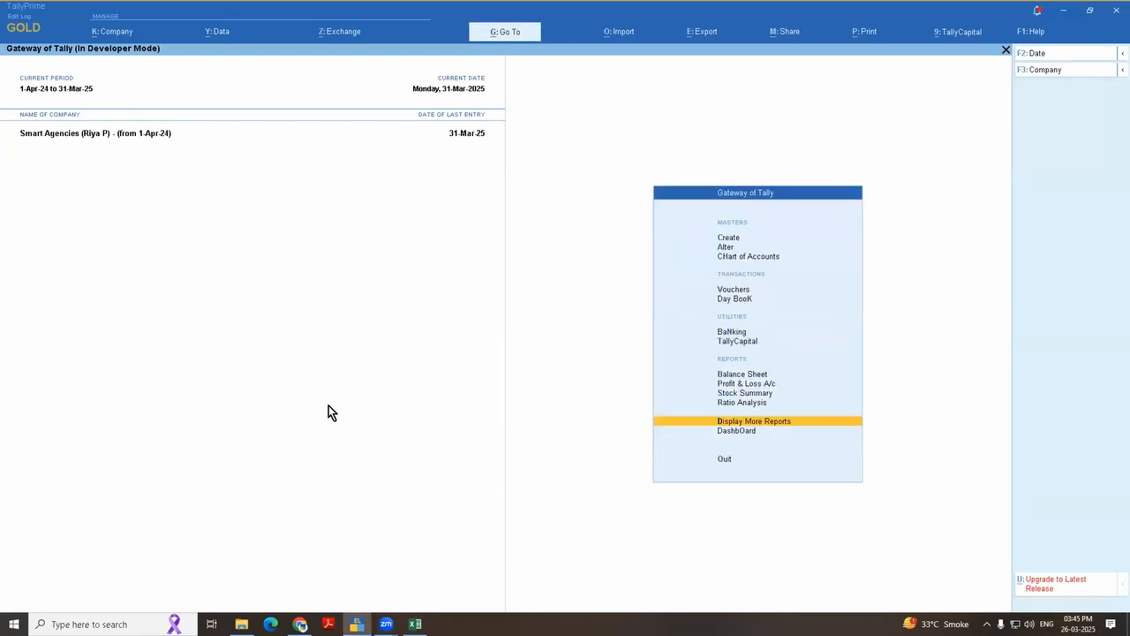
{"action": "key", "text": "p"}
{"action": "key", "text": "alt+F5"}
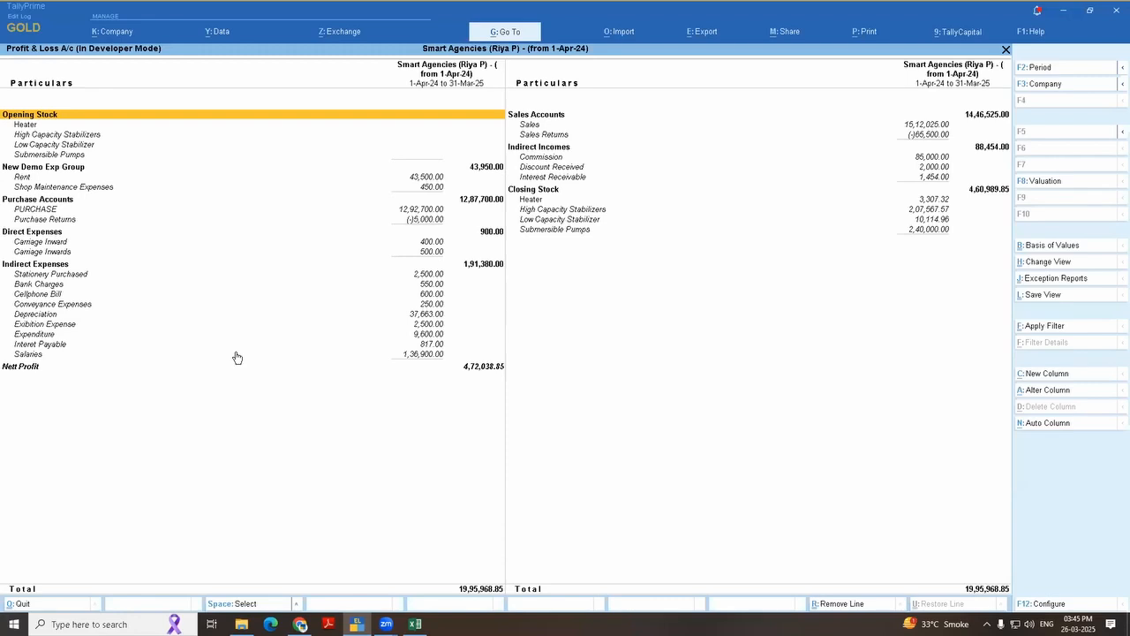
Step: Set the print title of the Profit & Loss A/c to "Unaudited P AndL"
{"action": "key", "text": "alt+p"}
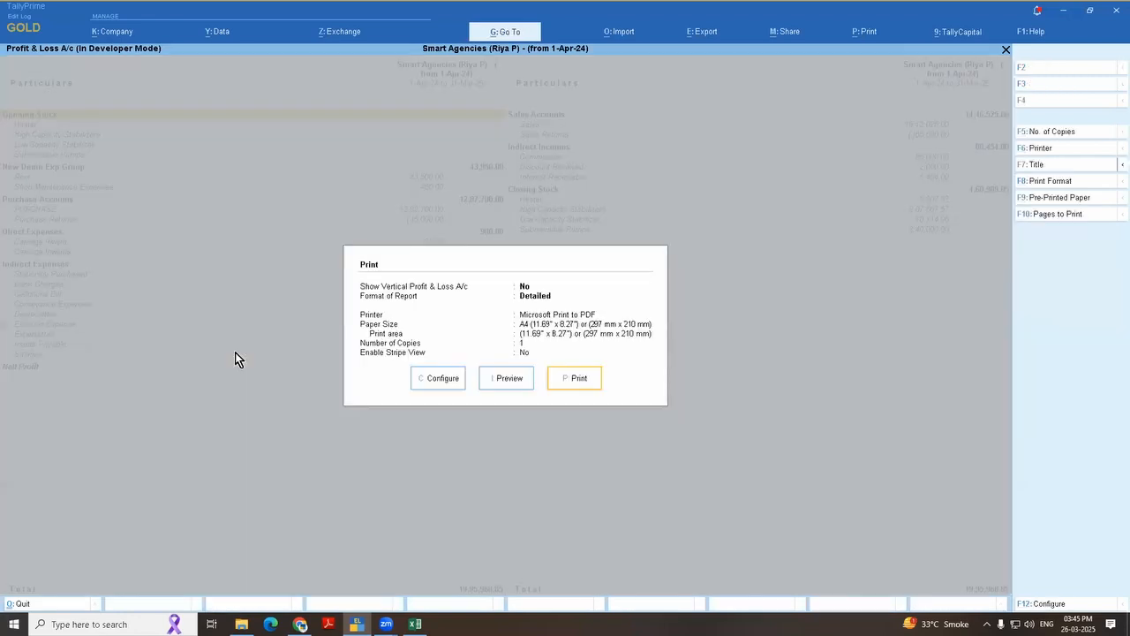
{"action": "left_click", "coordinate": [1043, 165]}
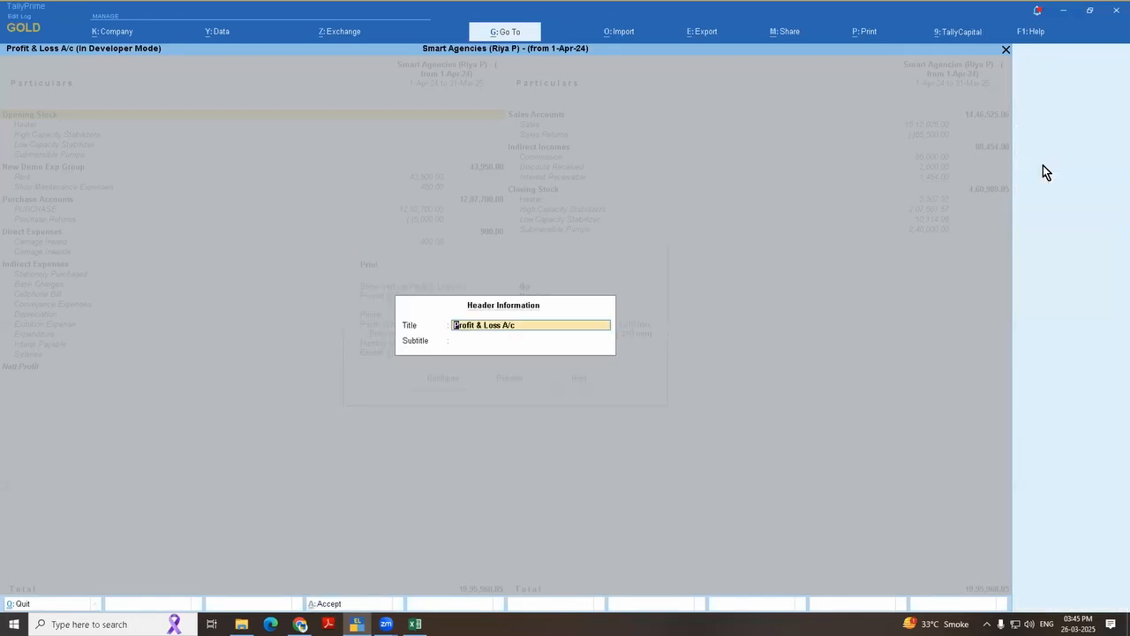
{"action": "type", "text": "Unaudited P andL."}
{"action": "key", "text": "Return"}
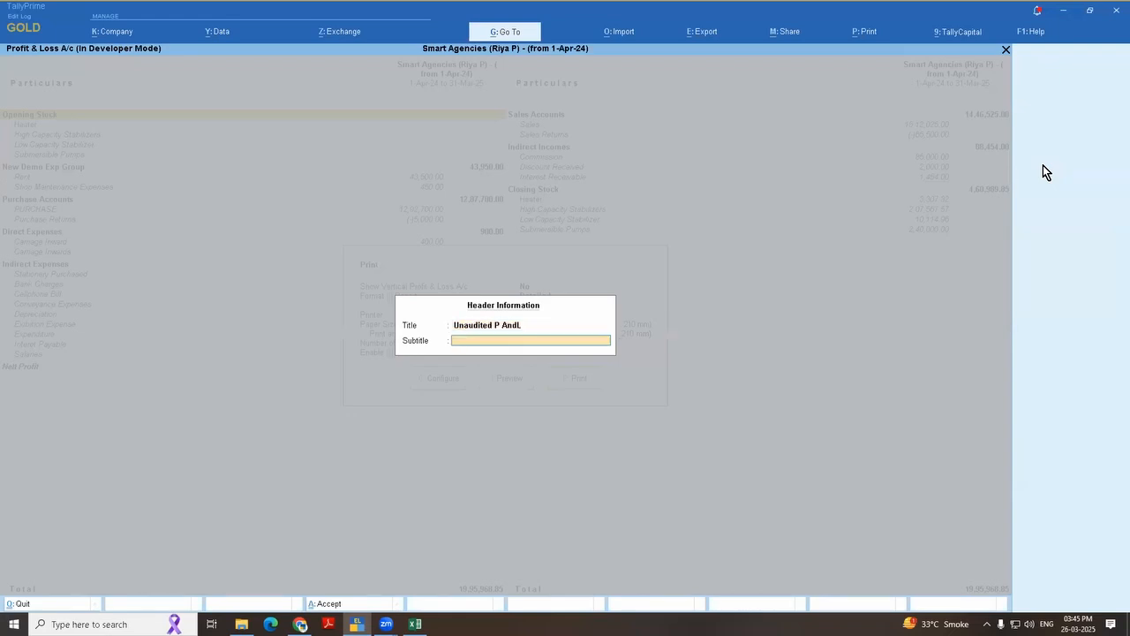
Step: Add the print subtitle "( Only for Bank Purpose)" and preview the Profit & Loss A/c
{"action": "type", "text": "( Only for Bank Purpose"}
{"action": "key", "text": "Return"}
{"action": "key", "text": "i"}
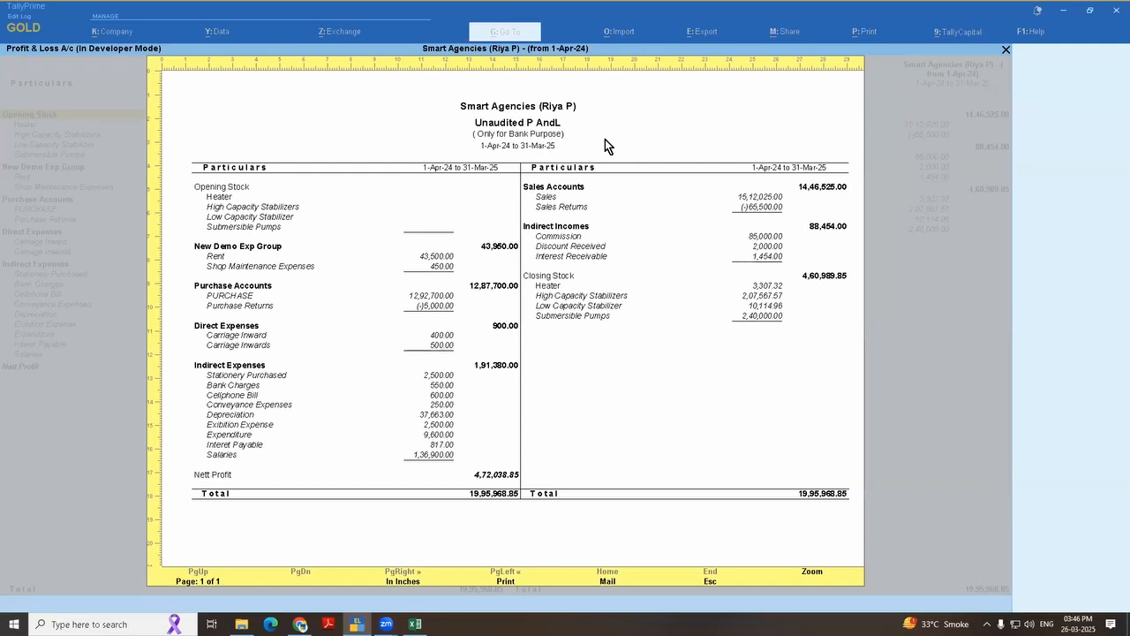
Step: Close the titled preview, then preview the Profit & Loss A/c again without entering a custom title and return to the report
{"action": "key", "text": "Escape"}
{"action": "key", "text": "Escape"}
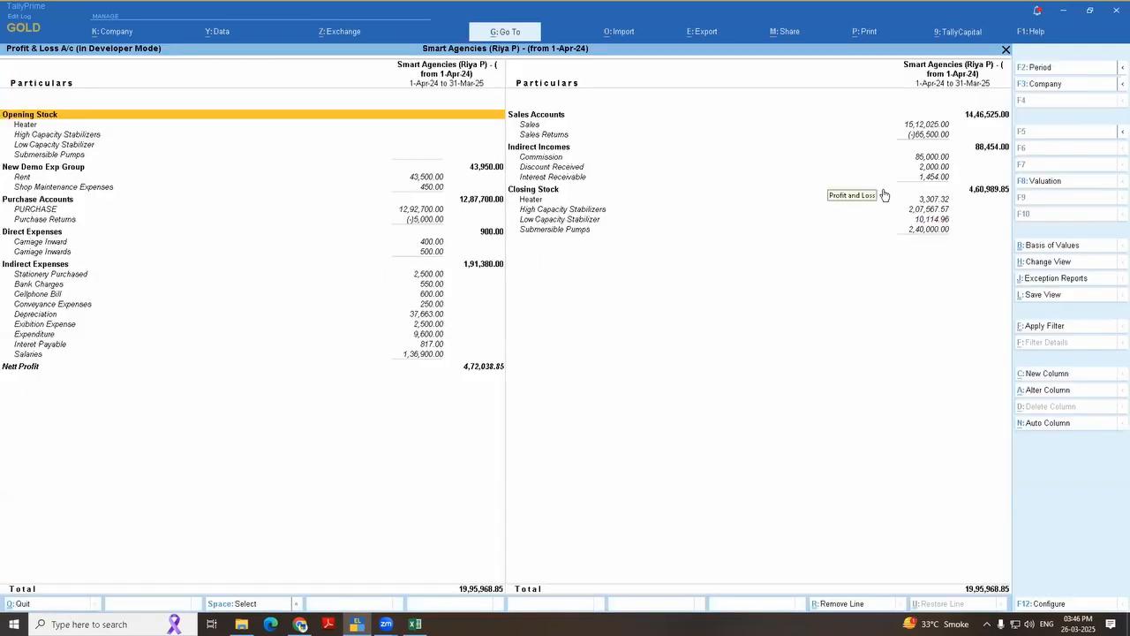
{"action": "key", "text": "ctrl+p"}
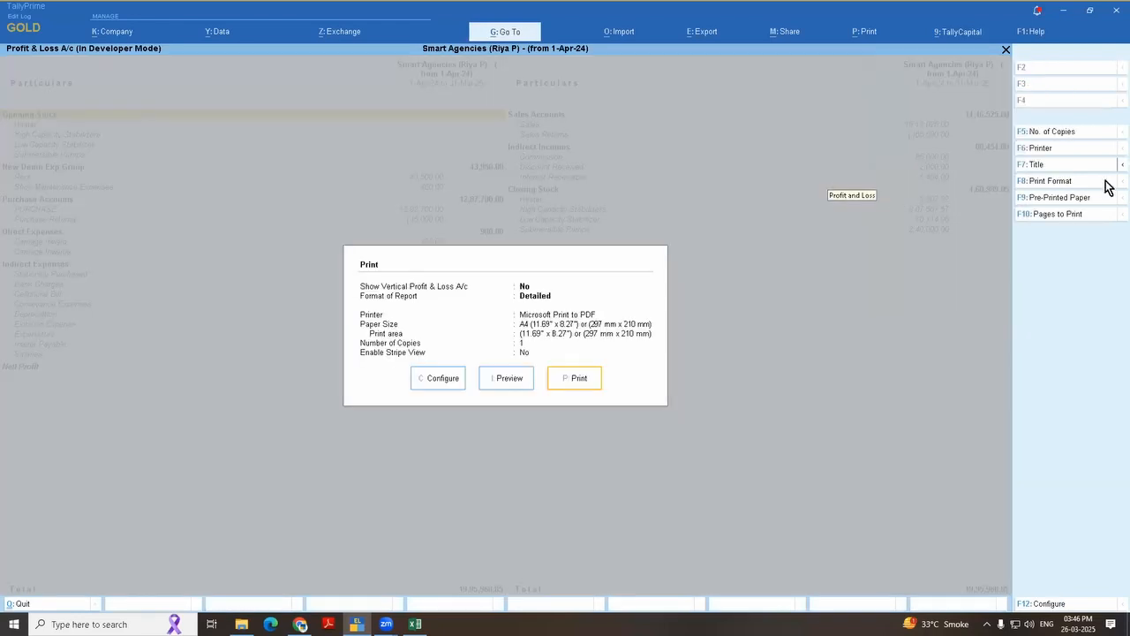
{"action": "left_click", "coordinate": [510, 382]}
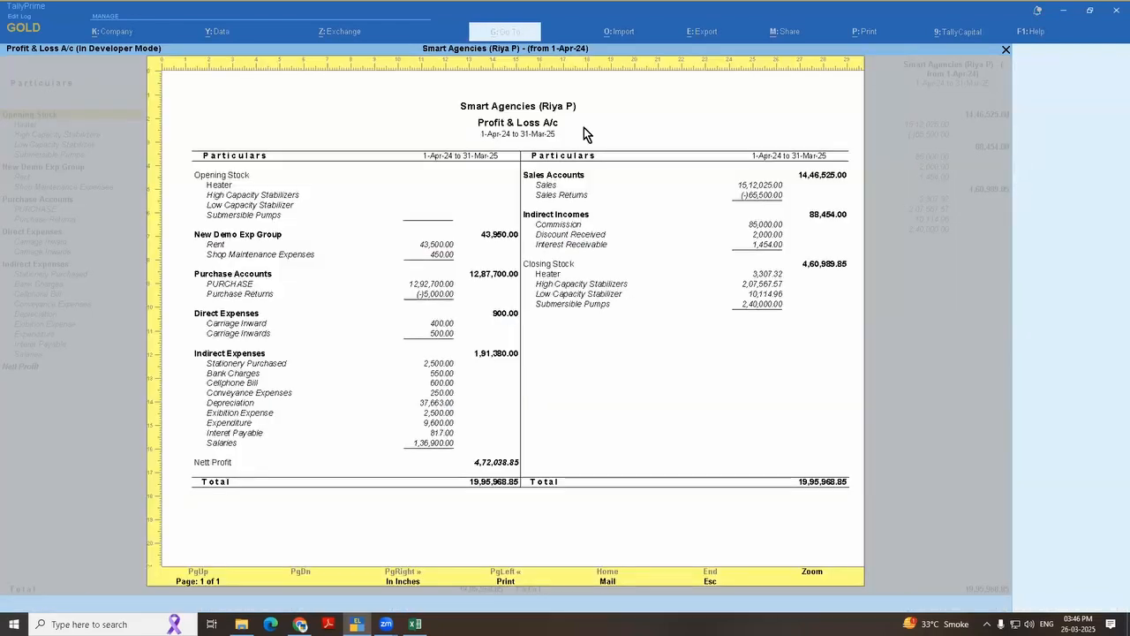
{"action": "key", "text": "Escape"}
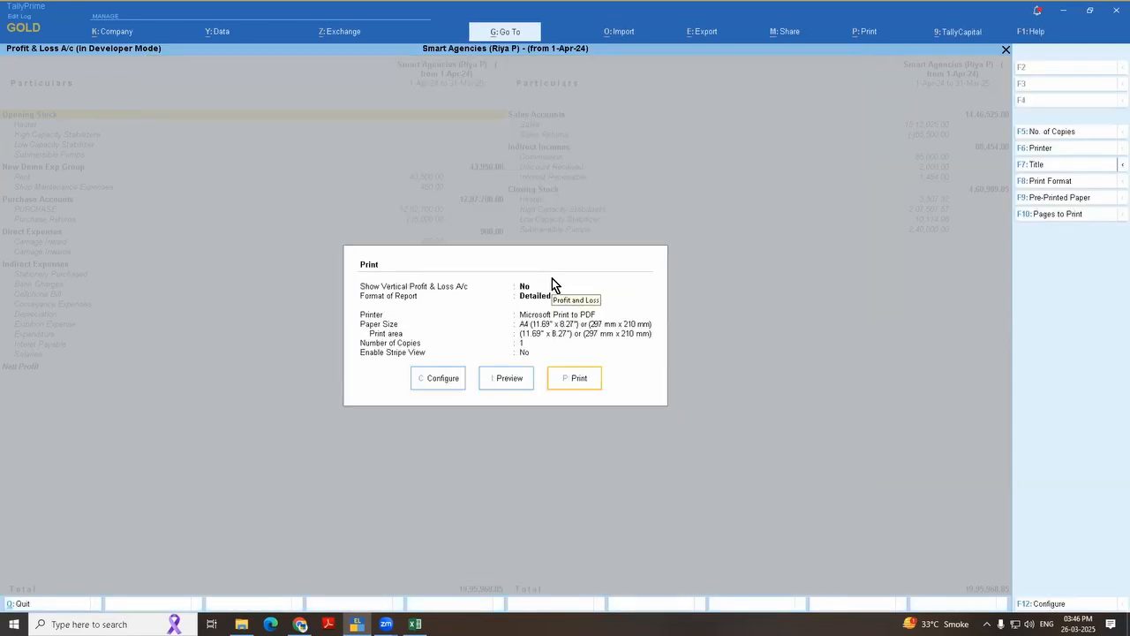
{"action": "key", "text": "Escape"}
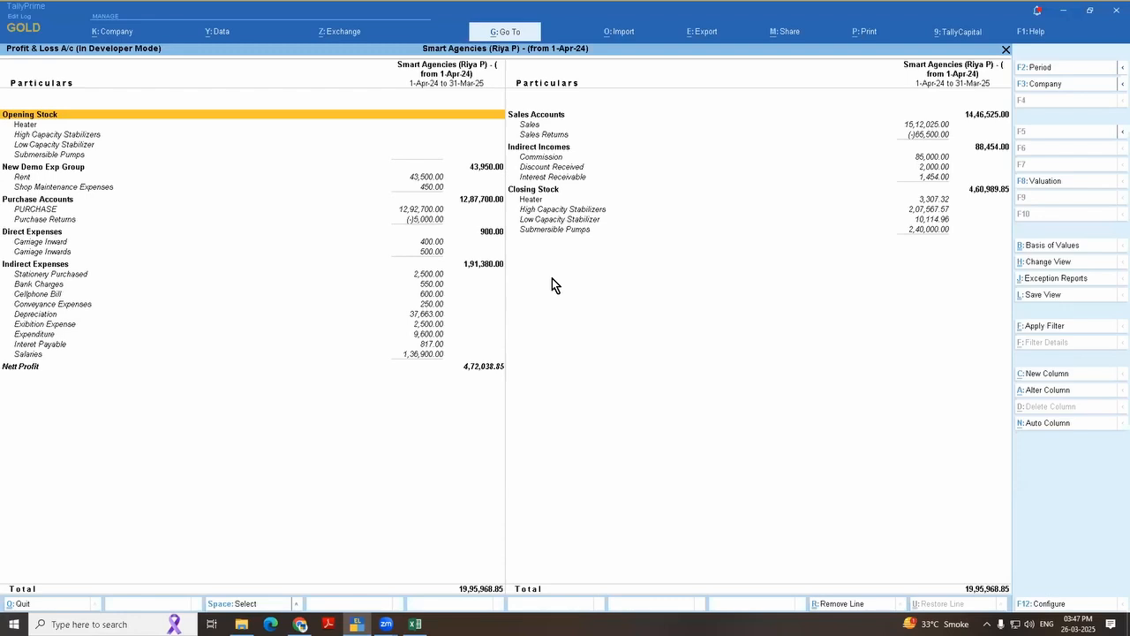
Step: Leave the Profit & Loss A/c and open the "PL with Dep" scenario master for alteration
{"action": "key", "text": "Up"}
{"action": "key", "text": "Up"}
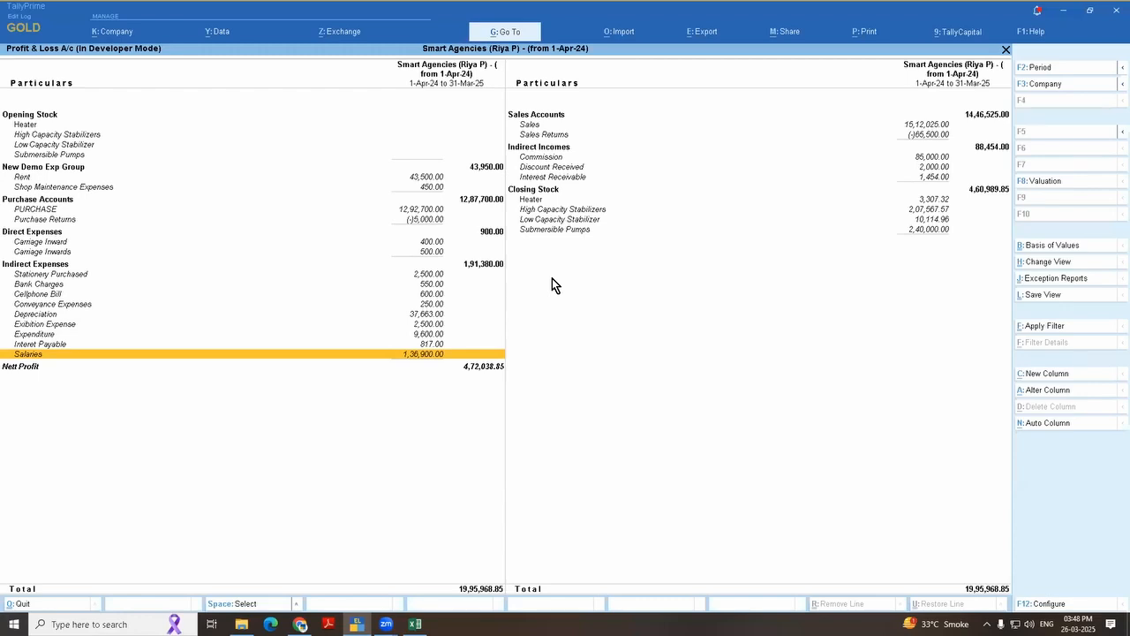
{"action": "key", "text": "Escape"}
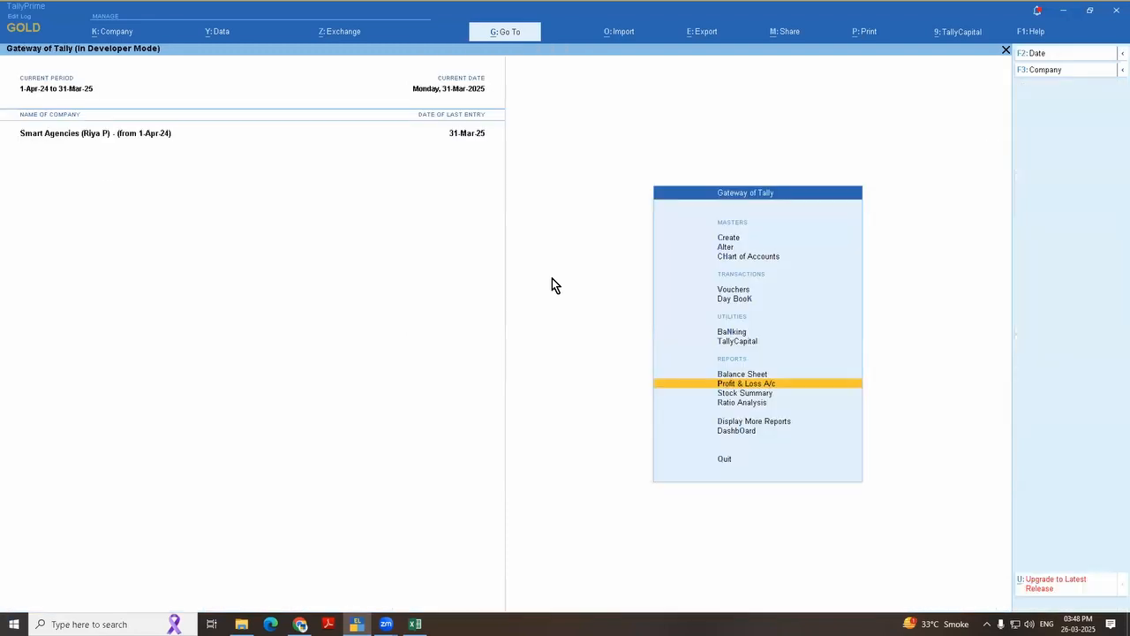
{"action": "key", "text": "Up"}
{"action": "key", "text": "Up"}
{"action": "key", "text": "Up"}
{"action": "key", "text": "Up"}
{"action": "key", "text": "Up"}
{"action": "key", "text": "Up"}
{"action": "key", "text": "Up"}
{"action": "key", "text": "Up"}
{"action": "key", "text": "Up"}
{"action": "key", "text": "Down"}
{"action": "key", "text": "Down"}
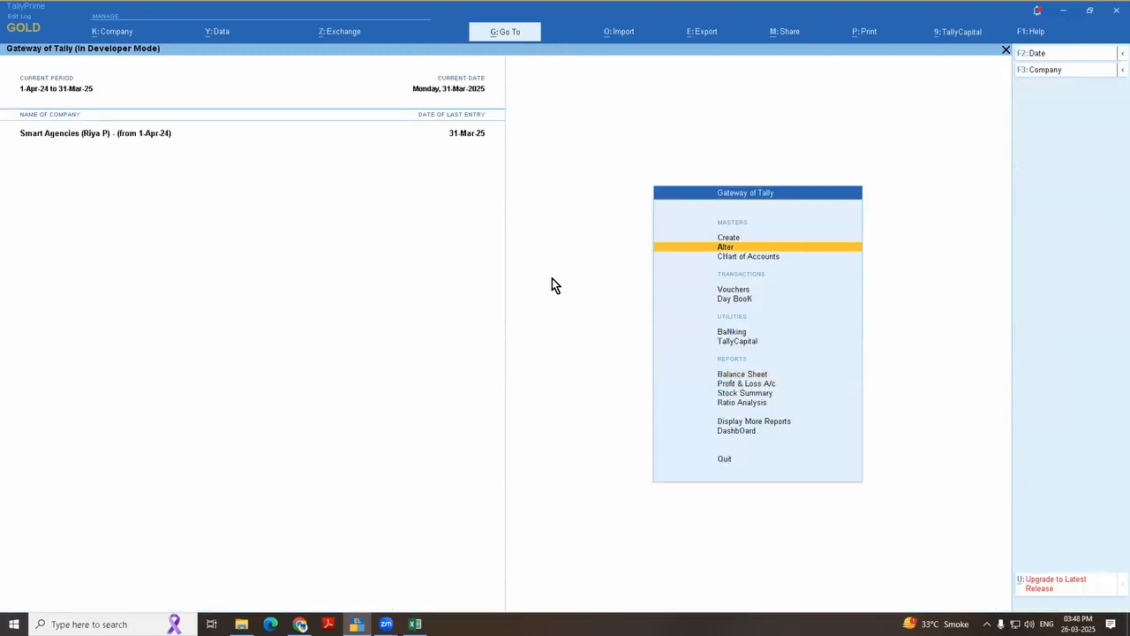
{"action": "key", "text": "Return"}
{"action": "key", "text": "Down"}
{"action": "key", "text": "Down"}
{"action": "key", "text": "Down"}
{"action": "key", "text": "Down"}
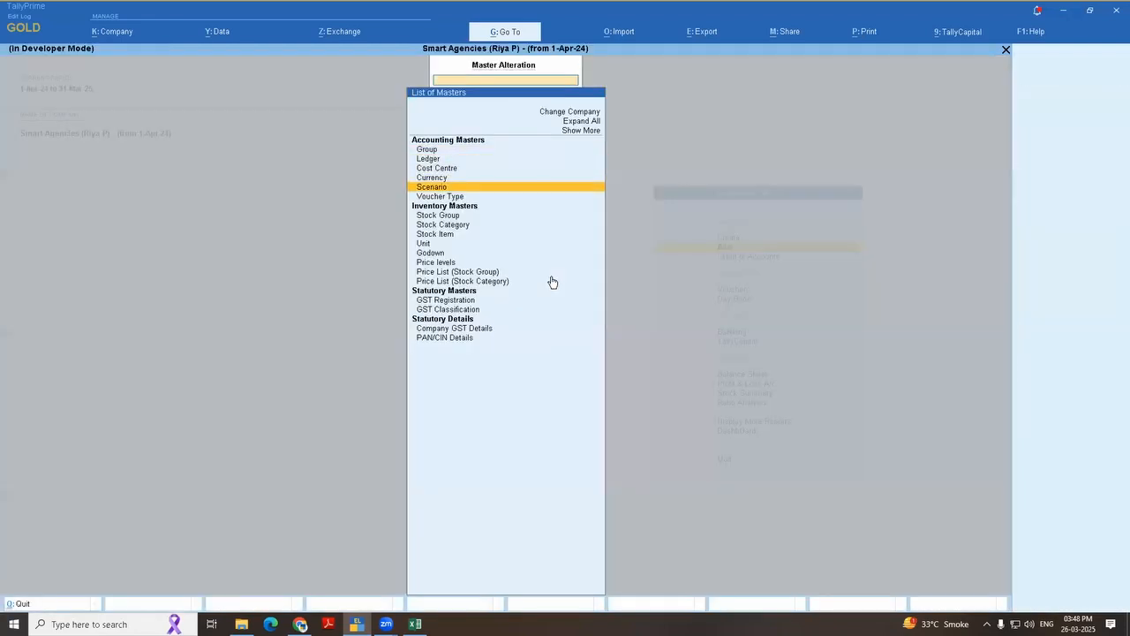
{"action": "key", "text": "Return"}
{"action": "key", "text": "Return"}
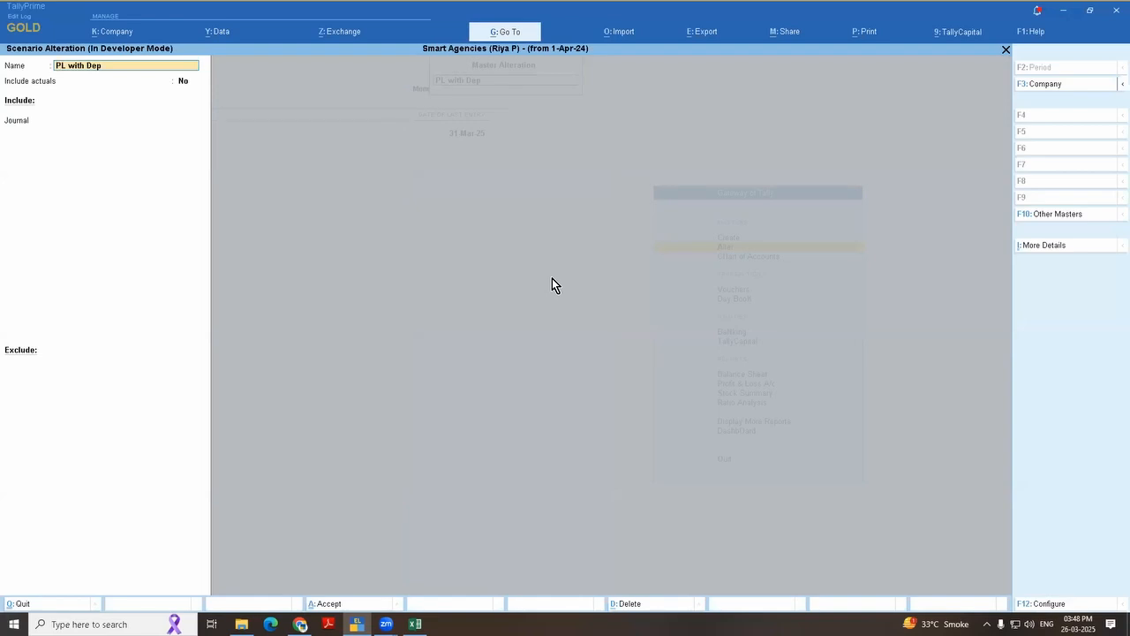
Step: Review the voucher types included in the scenario, then return to the Gateway of Tally without saving
{"action": "key", "text": "Return"}
{"action": "key", "text": "Return"}
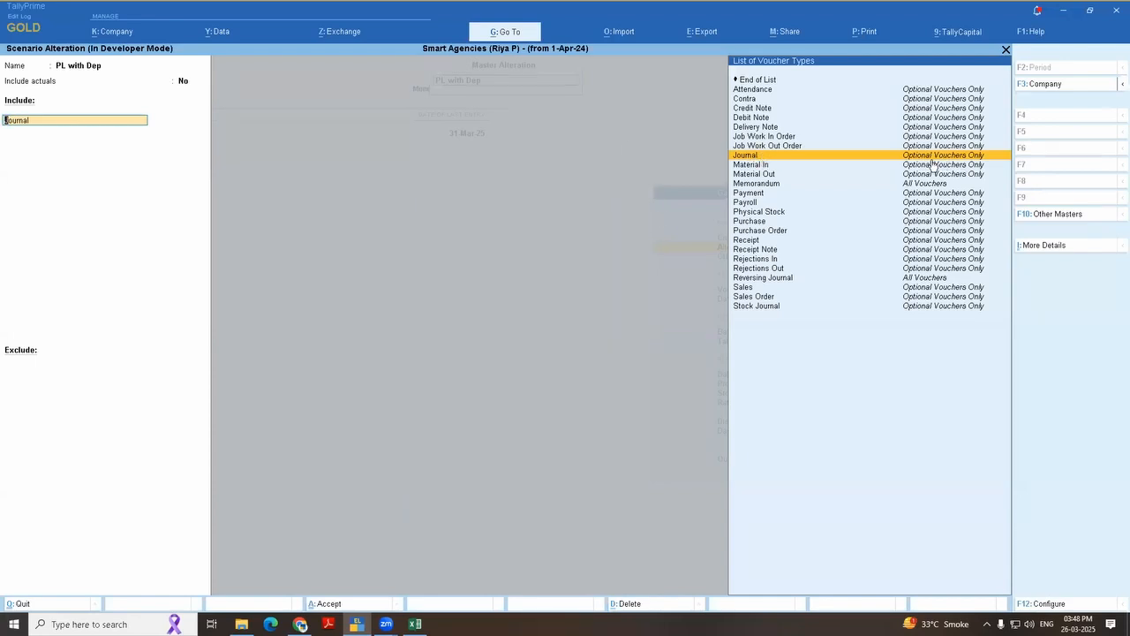
{"action": "key", "text": "ctrl"}
{"action": "key", "text": "ctrl"}
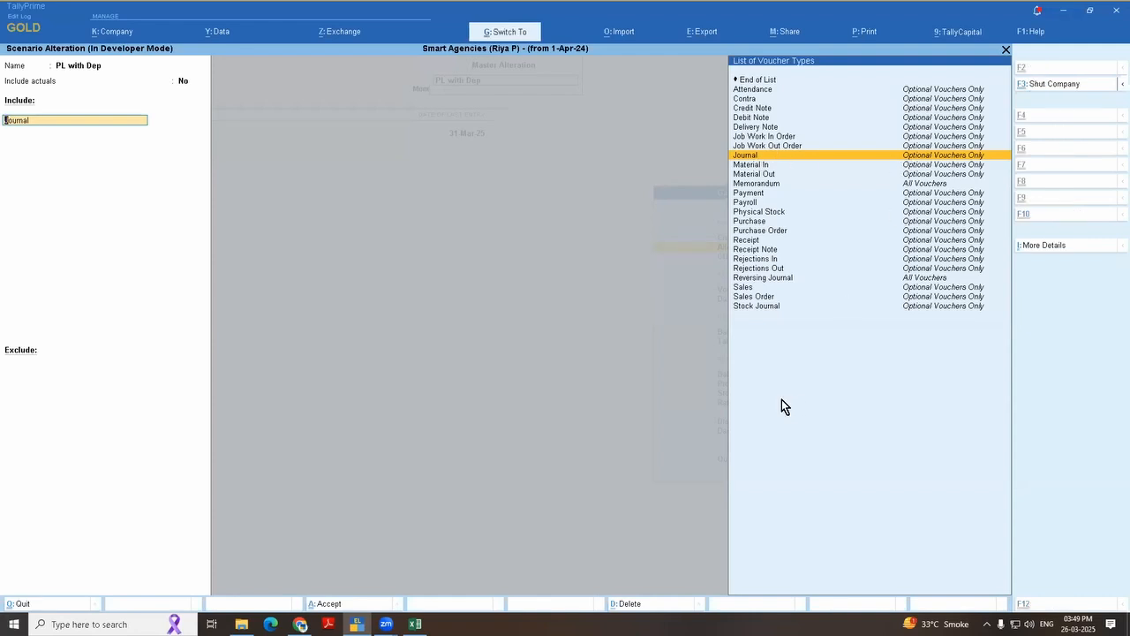
{"action": "key", "text": "Escape"}
{"action": "key", "text": "Escape"}
{"action": "key", "text": "Escape"}
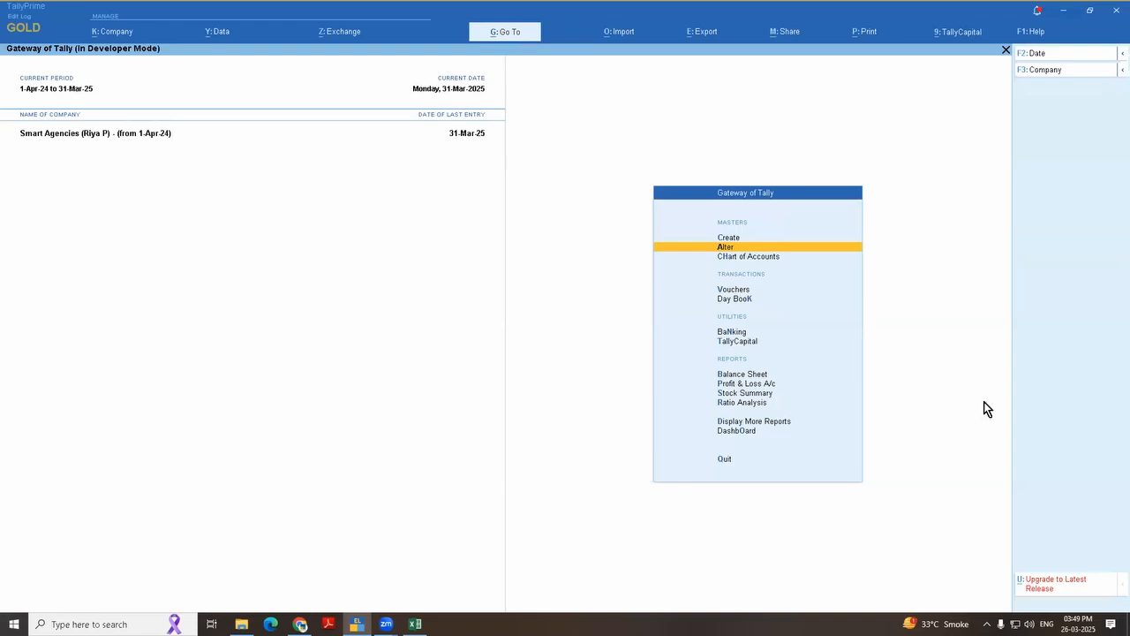
Step: Add a "PL with Dep" scenario column from 1-Apr-24 to the Profit & Loss A/c, with Default valuation and no variance, and select Depreciation
{"action": "key", "text": "p"}
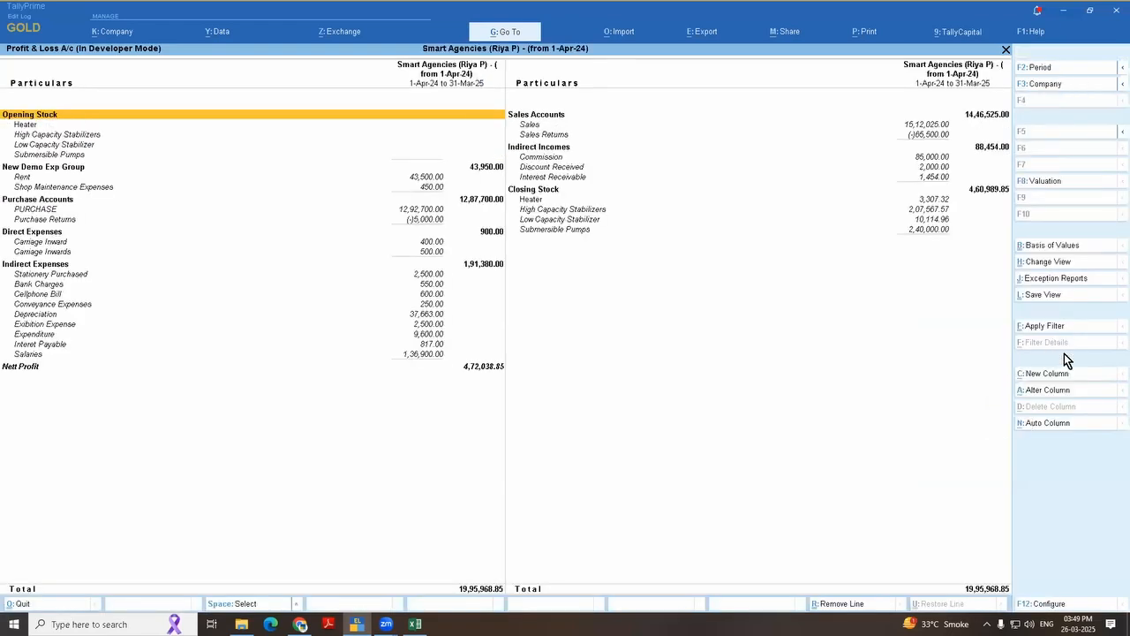
{"action": "left_click", "coordinate": [1061, 376]}
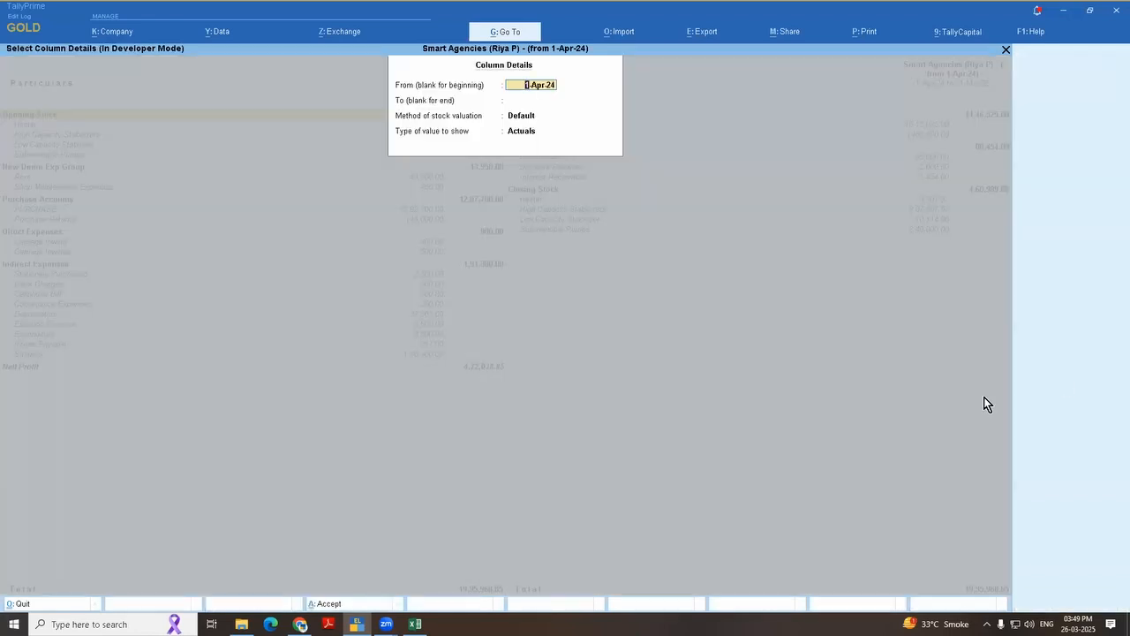
{"action": "key", "text": "Return"}
{"action": "key", "text": "Return"}
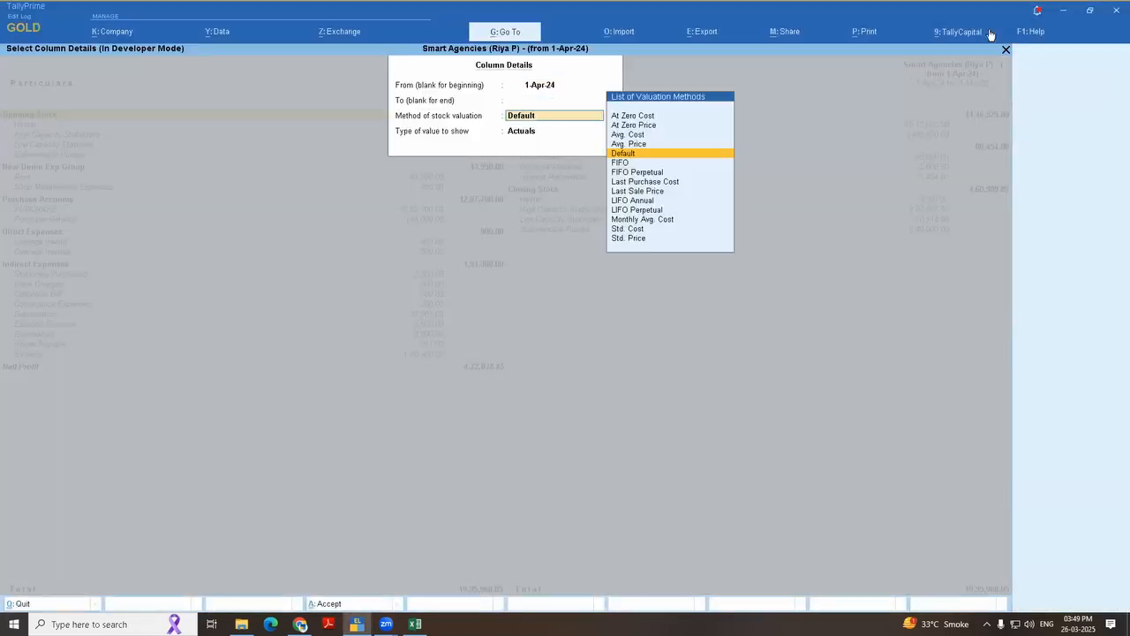
{"action": "key", "text": "Return"}
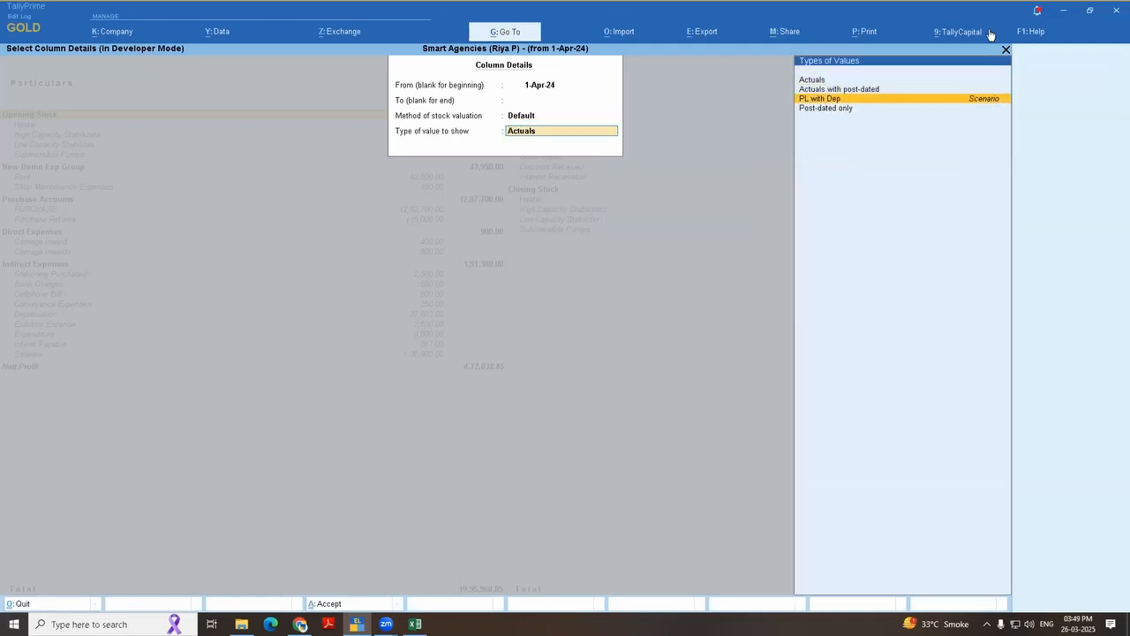
{"action": "key", "text": "Return"}
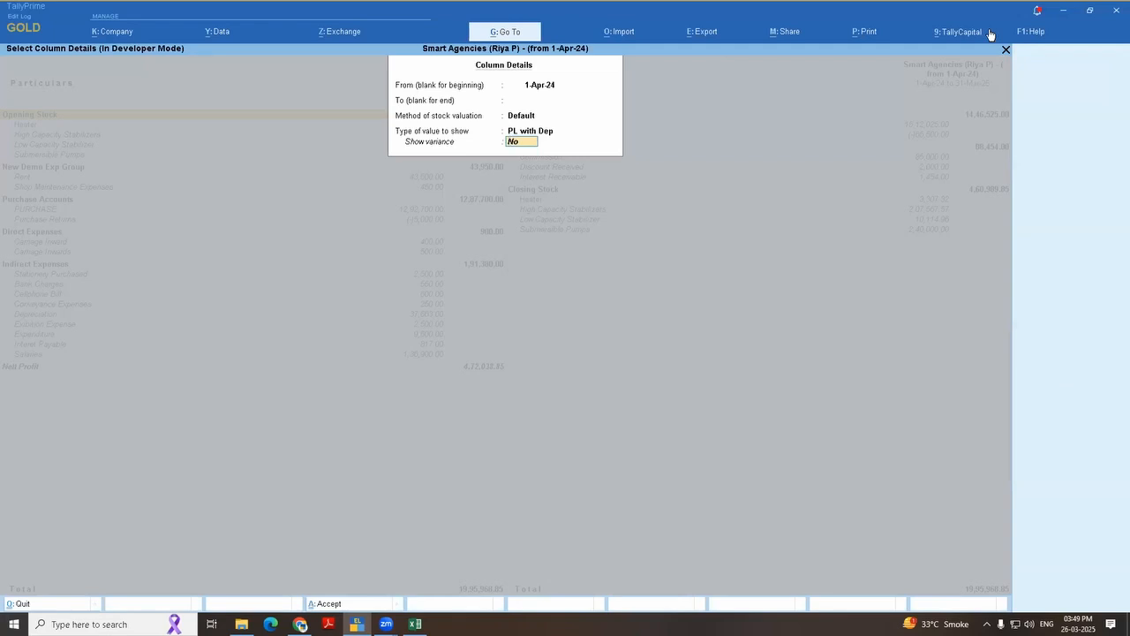
{"action": "key", "text": "Return"}
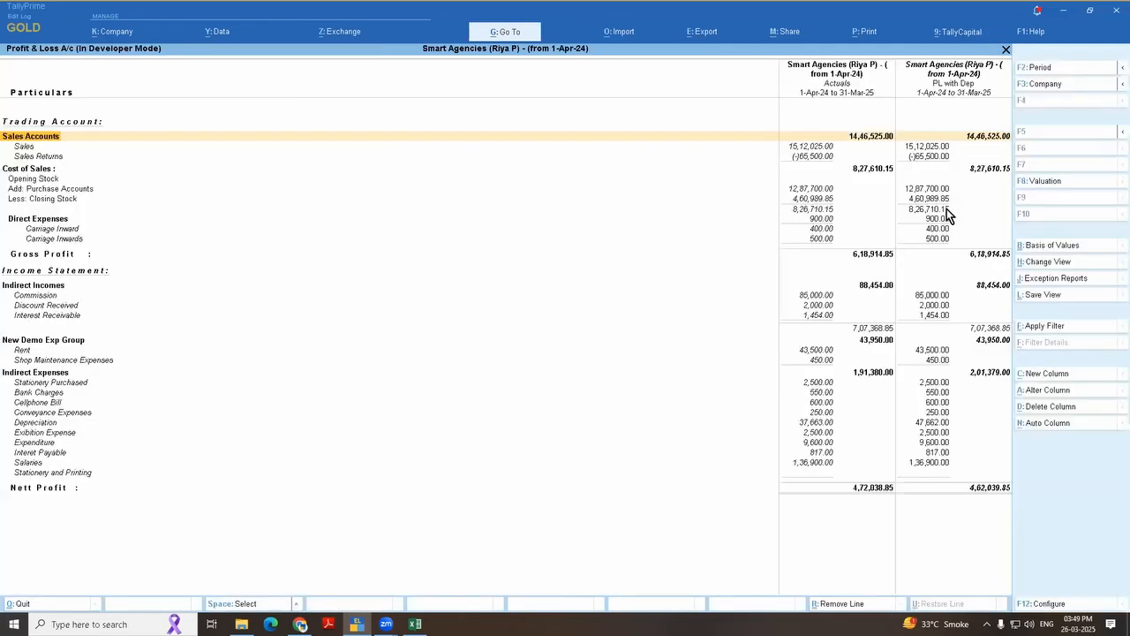
{"action": "left_click", "coordinate": [814, 423]}
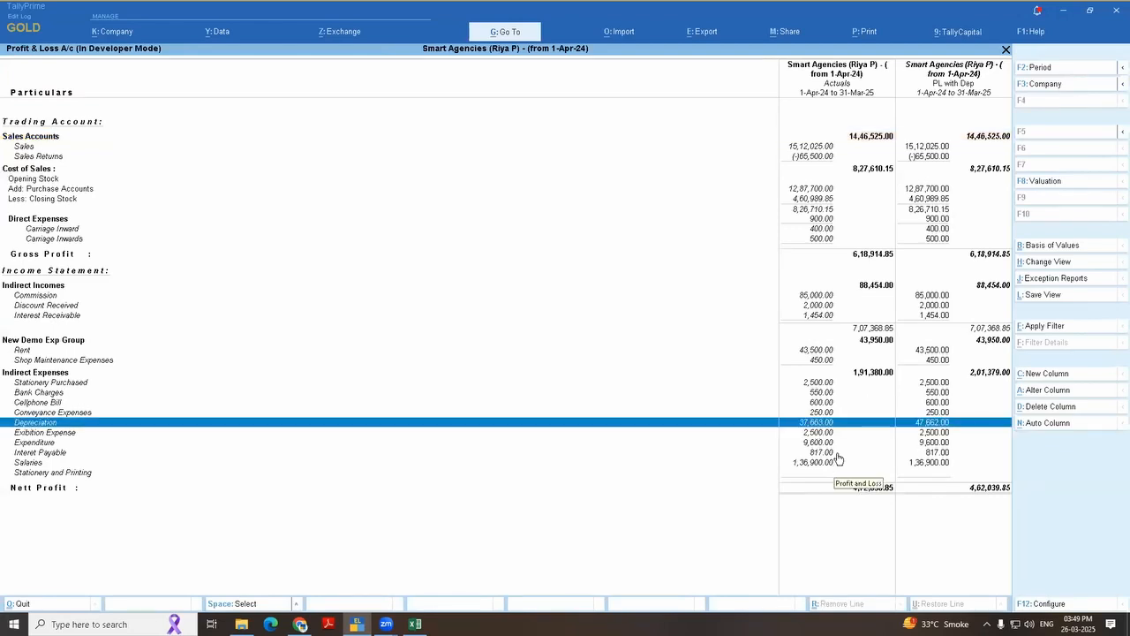
Step: Add another "PL with Dep" column from 1-Apr-24 with Default stock valuation and Show variance set to Yes
{"action": "left_click", "coordinate": [1053, 376]}
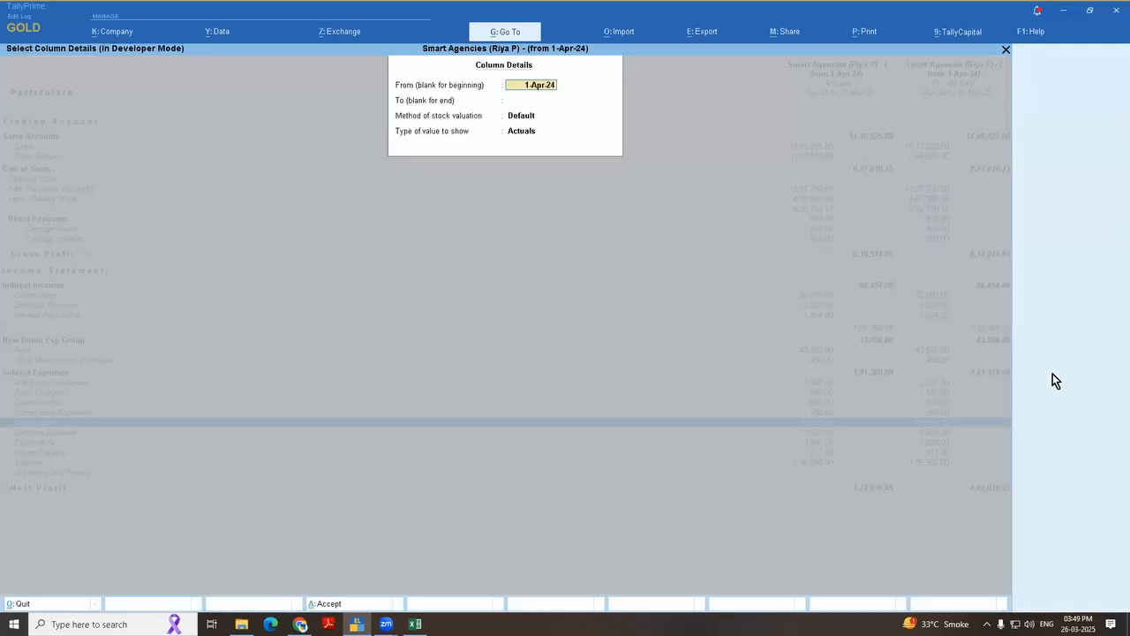
{"action": "key", "text": "Return"}
{"action": "key", "text": "Return"}
{"action": "key", "text": "Return"}
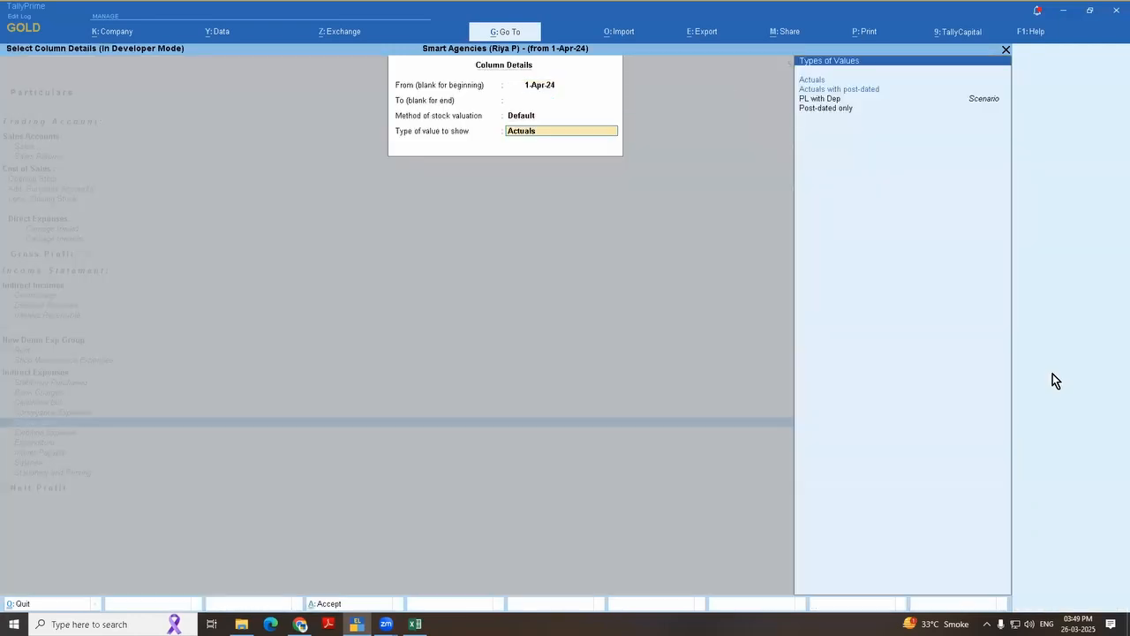
{"action": "key", "text": "Down"}
{"action": "key", "text": "Down"}
{"action": "key", "text": "Return"}
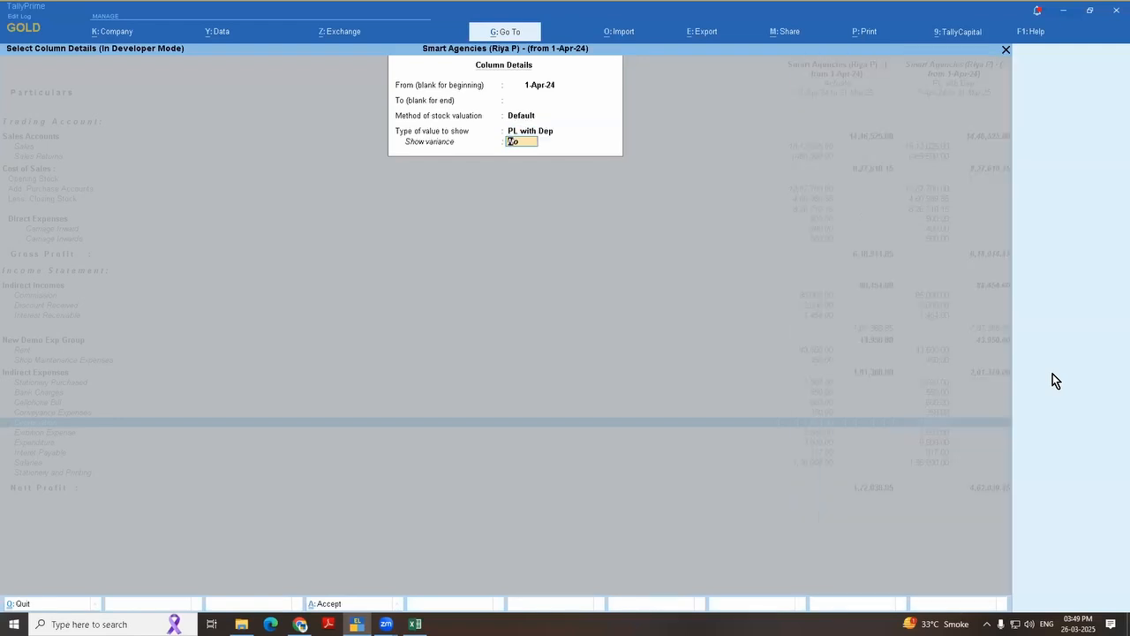
{"action": "type", "text": "y"}
{"action": "key", "text": "Return"}
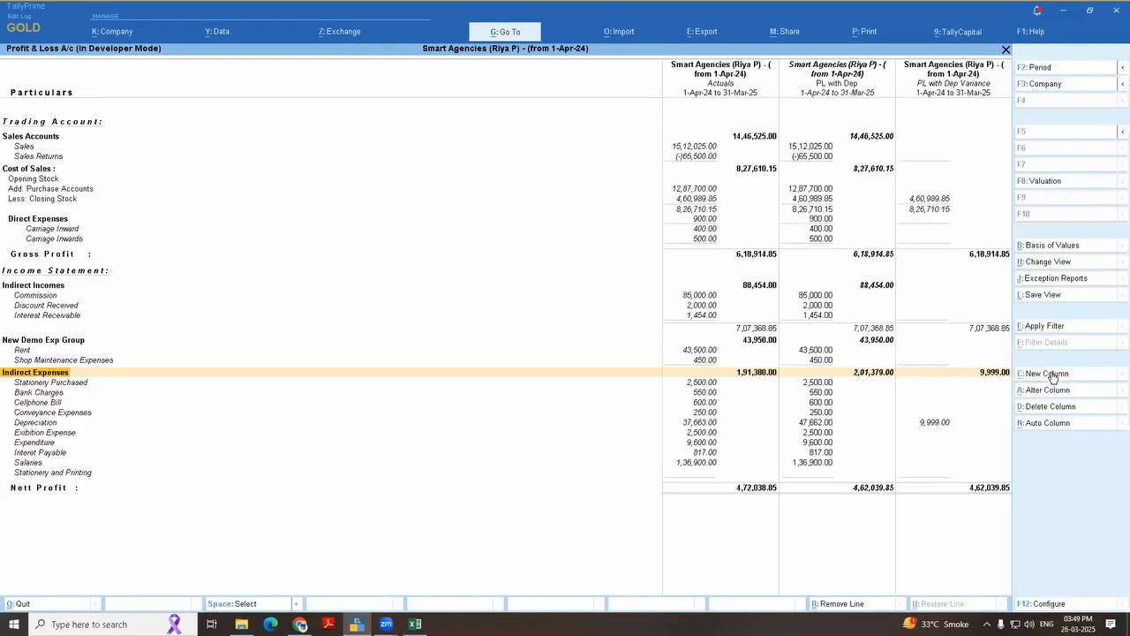
Step: Drill down from Depreciation to its March vouchers in the Actuals column, then return to the monthly summary
{"action": "key", "text": "Down"}
{"action": "key", "text": "Down"}
{"action": "key", "text": "Down"}
{"action": "key", "text": "Down"}
{"action": "key", "text": "Down"}
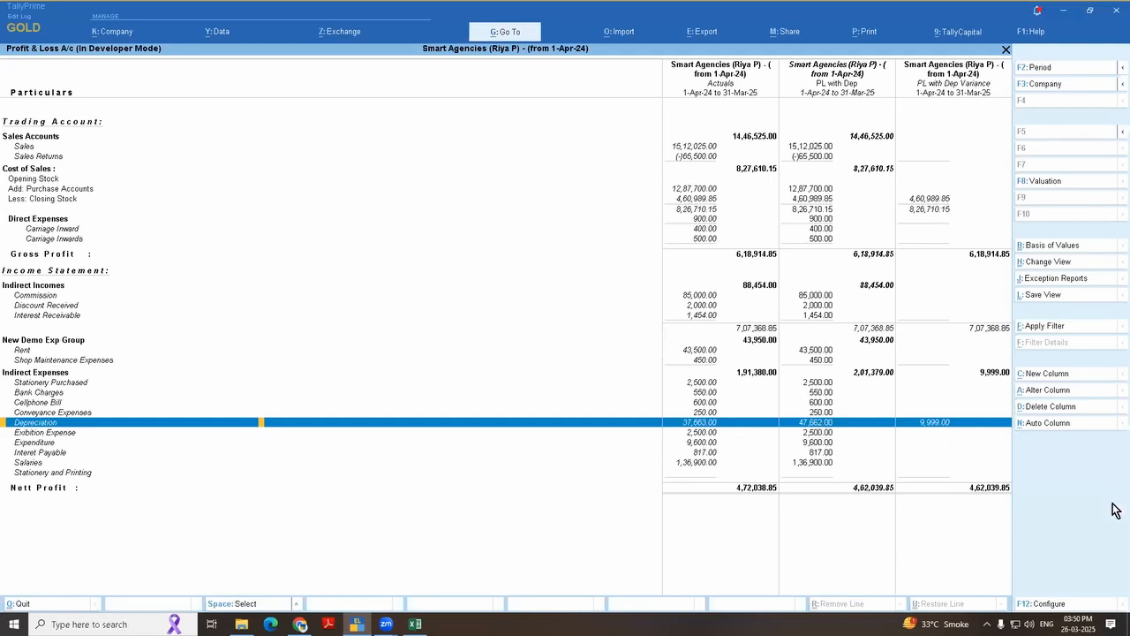
{"action": "key", "text": "Return"}
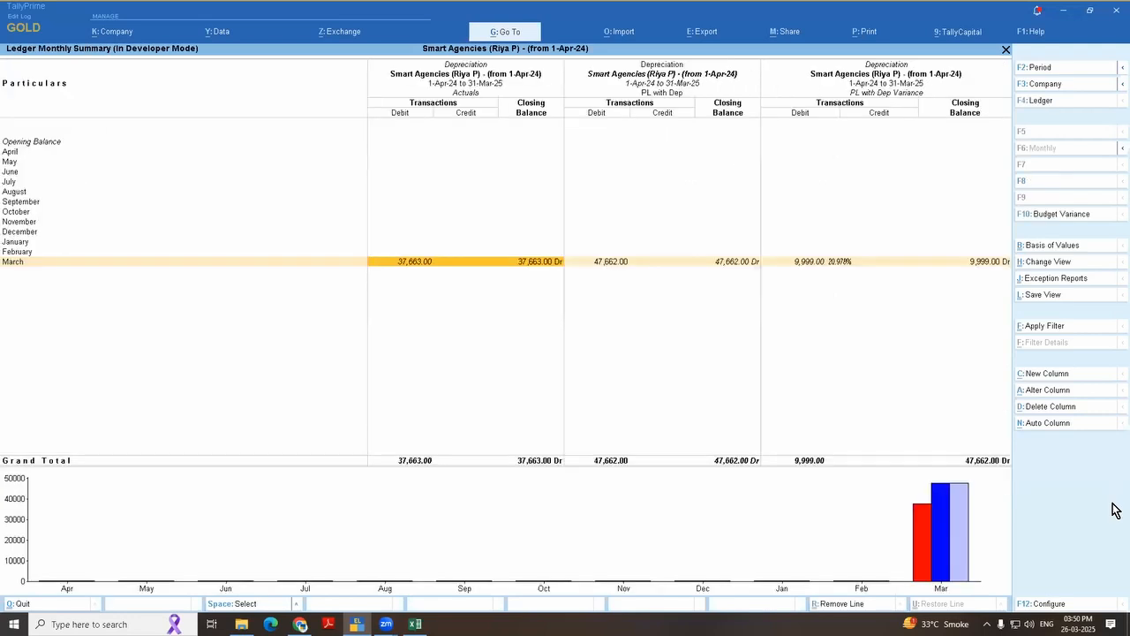
{"action": "key", "text": "Return"}
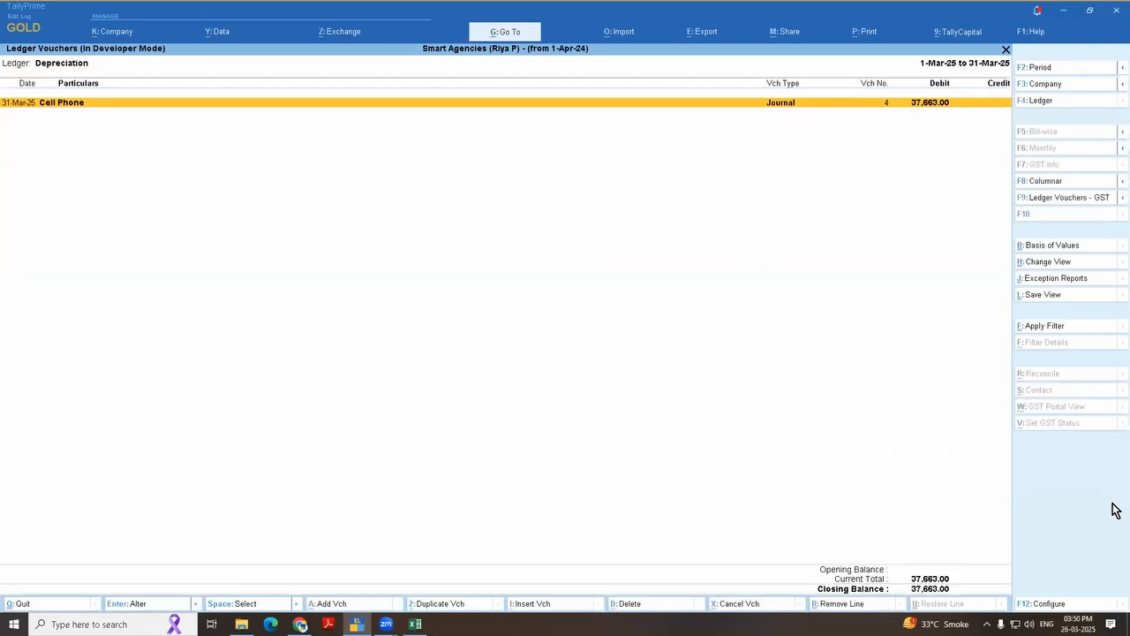
{"action": "key", "text": "Escape"}
Step: Drill into the March depreciation under "PL with Dep" and open the optional Computer journal voucher
{"action": "key", "text": "Right"}
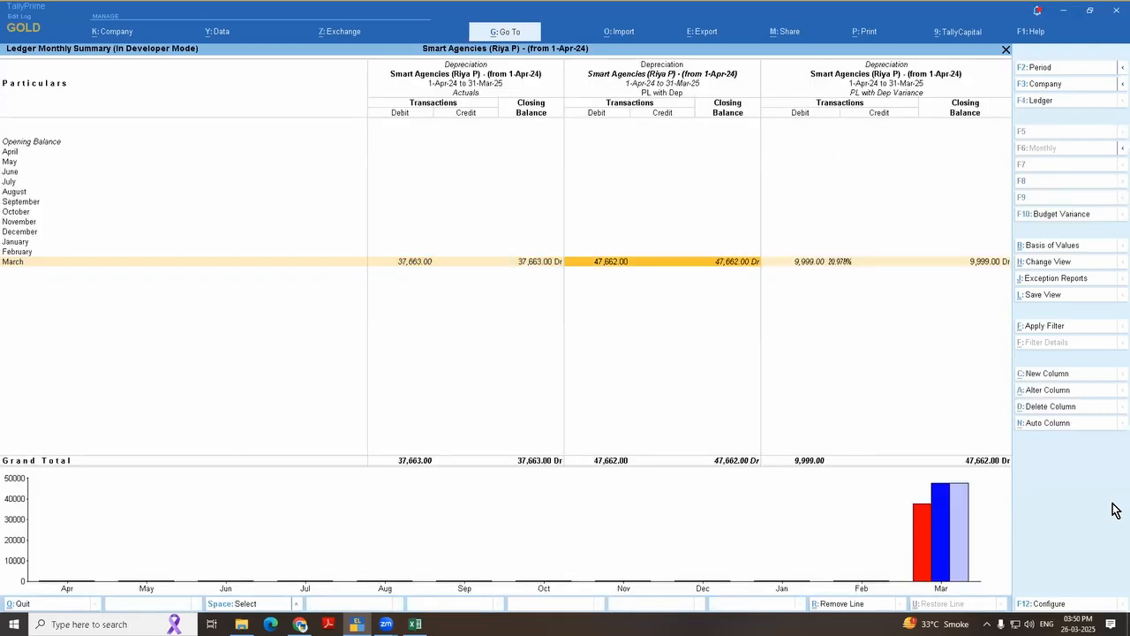
{"action": "key", "text": "Return"}
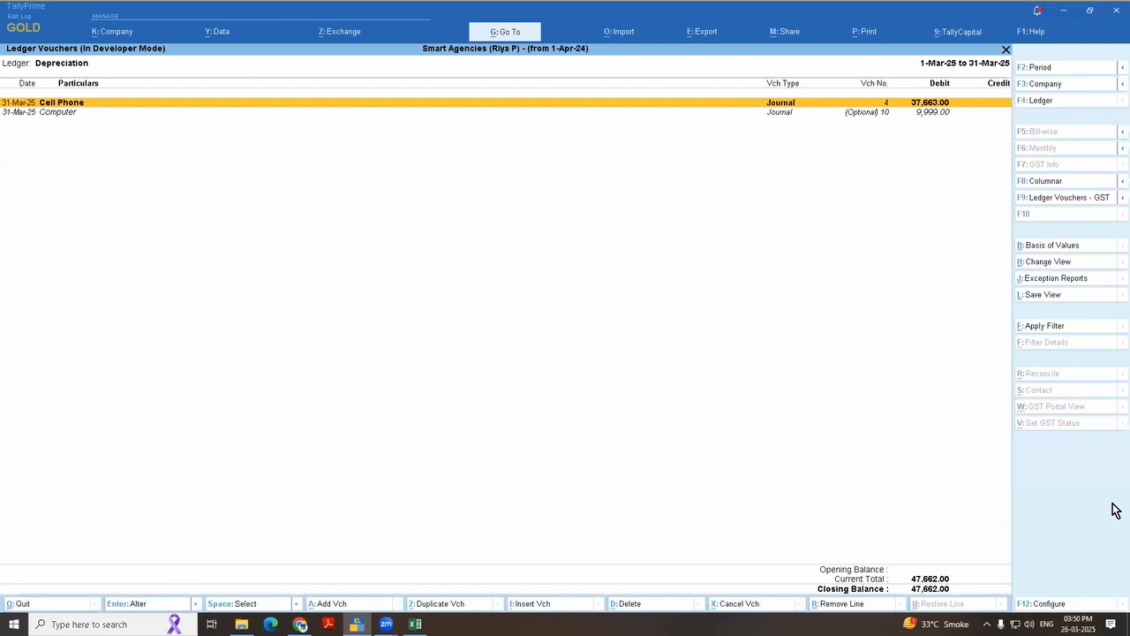
{"action": "key", "text": "Down"}
{"action": "key", "text": "Up"}
{"action": "key", "text": "Down"}
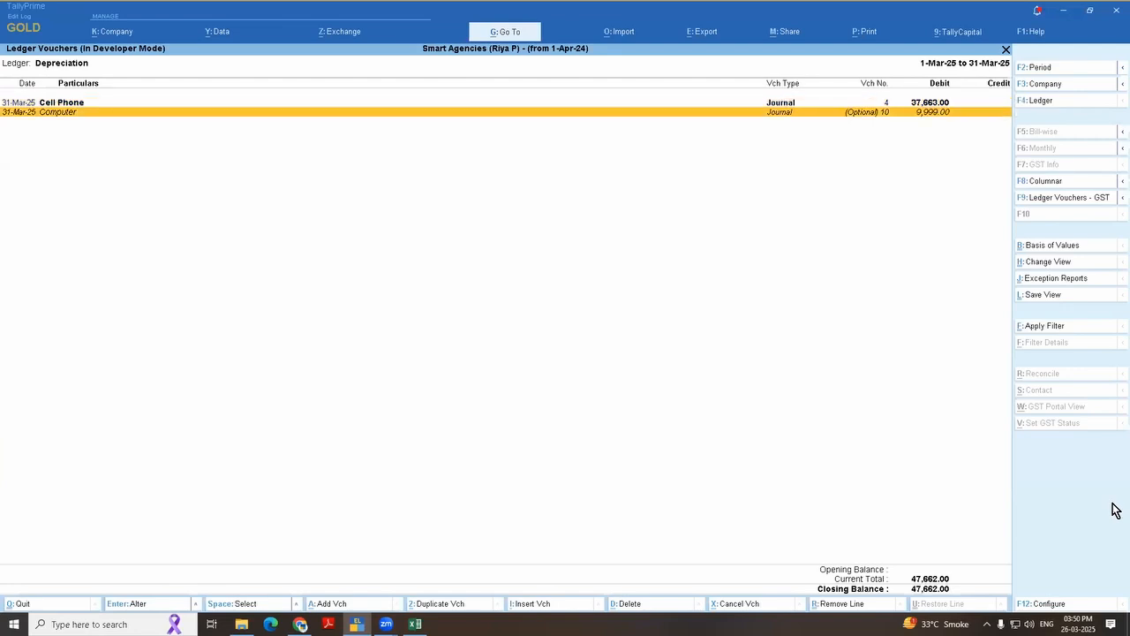
{"action": "key", "text": "Return"}
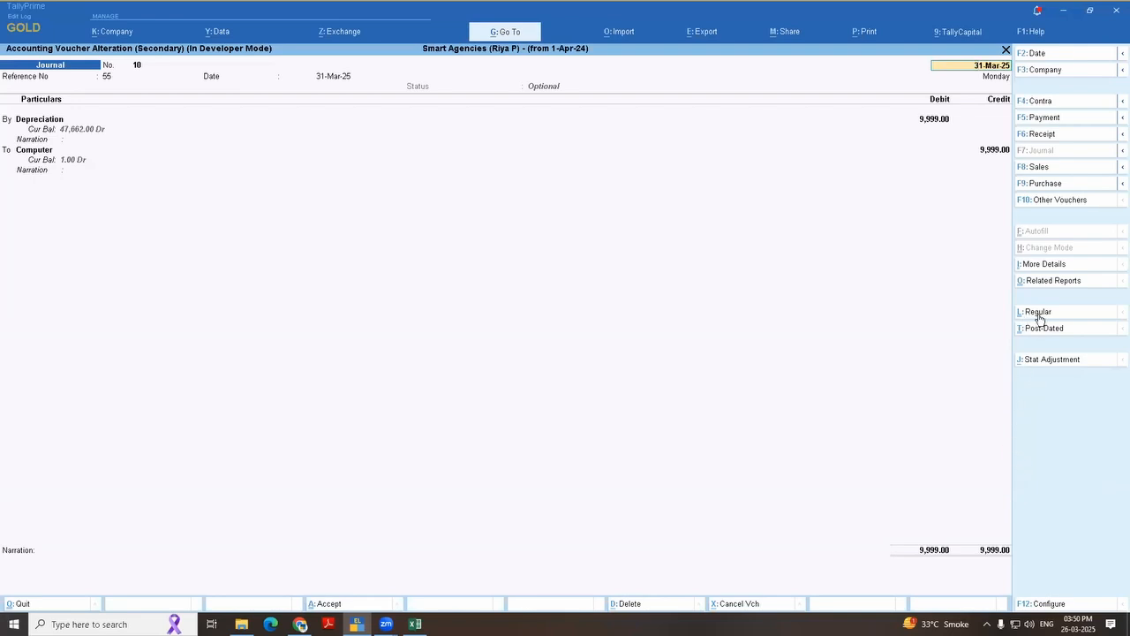
Step: Inspect the journal voucher's Optional status and depreciation entry, then go back to the columnar Profit & Loss A/c unchanged
{"action": "left_click", "coordinate": [622, 84]}
{"action": "left_click", "coordinate": [640, 159]}
{"action": "key", "text": "Return"}
{"action": "key", "text": "Return"}
{"action": "key", "text": "Return"}
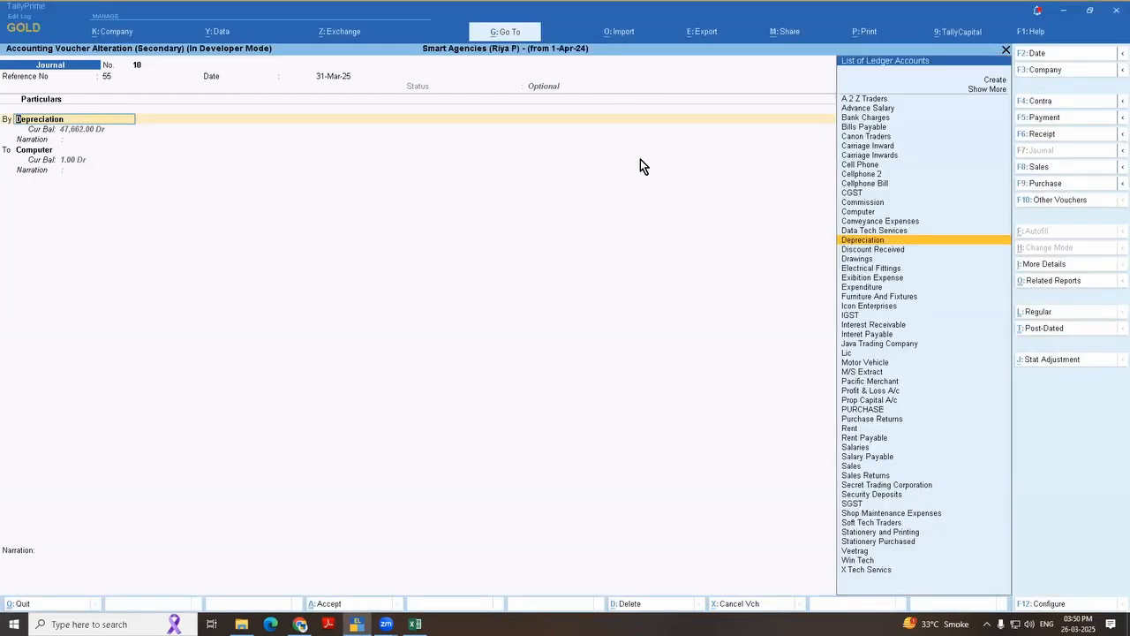
{"action": "key", "text": "Escape"}
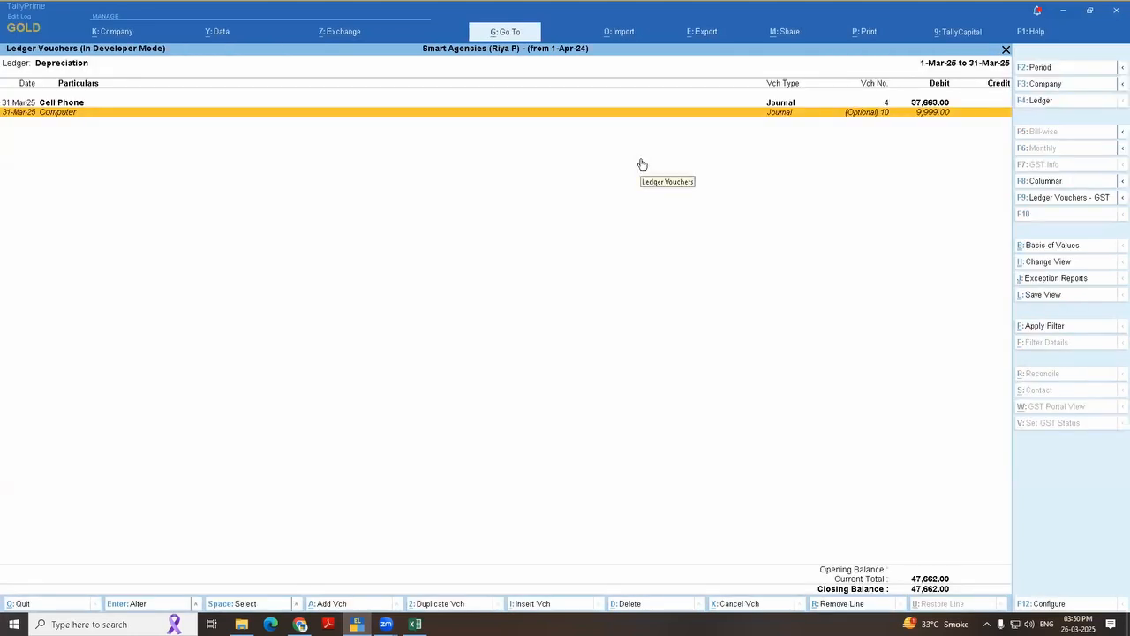
{"action": "key", "text": "Escape"}
{"action": "key", "text": "Escape"}
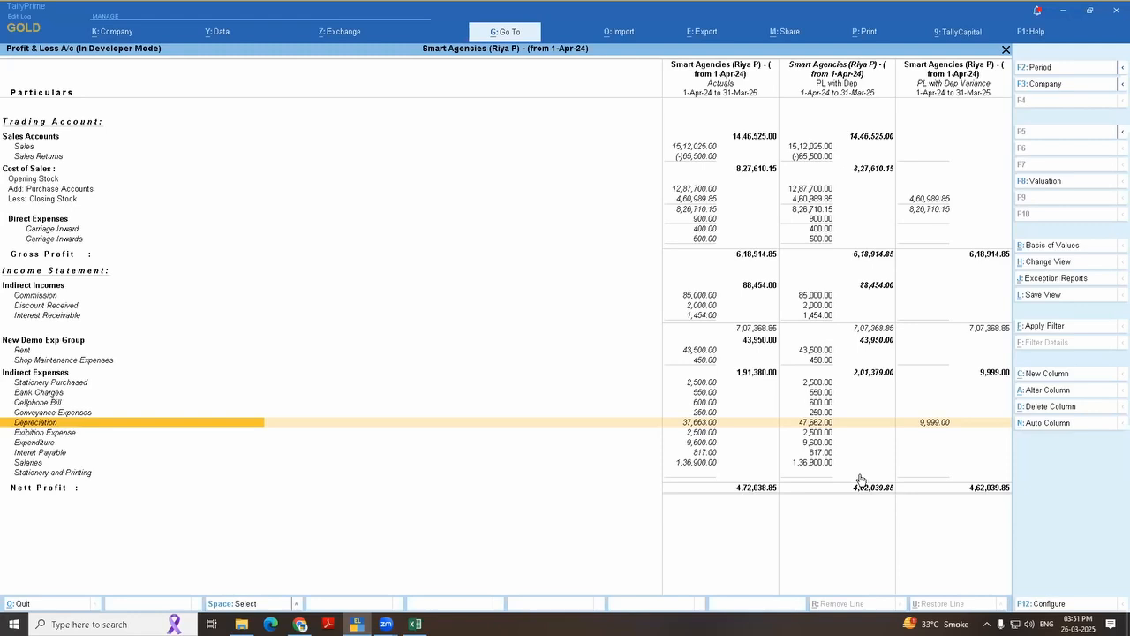
Step: Leave the report, switch to the Excel topic list and select the "Delete unused accounts" and "Delete unused stock items" cells
{"action": "key", "text": "Escape"}
{"action": "key", "text": "alt+Tab"}
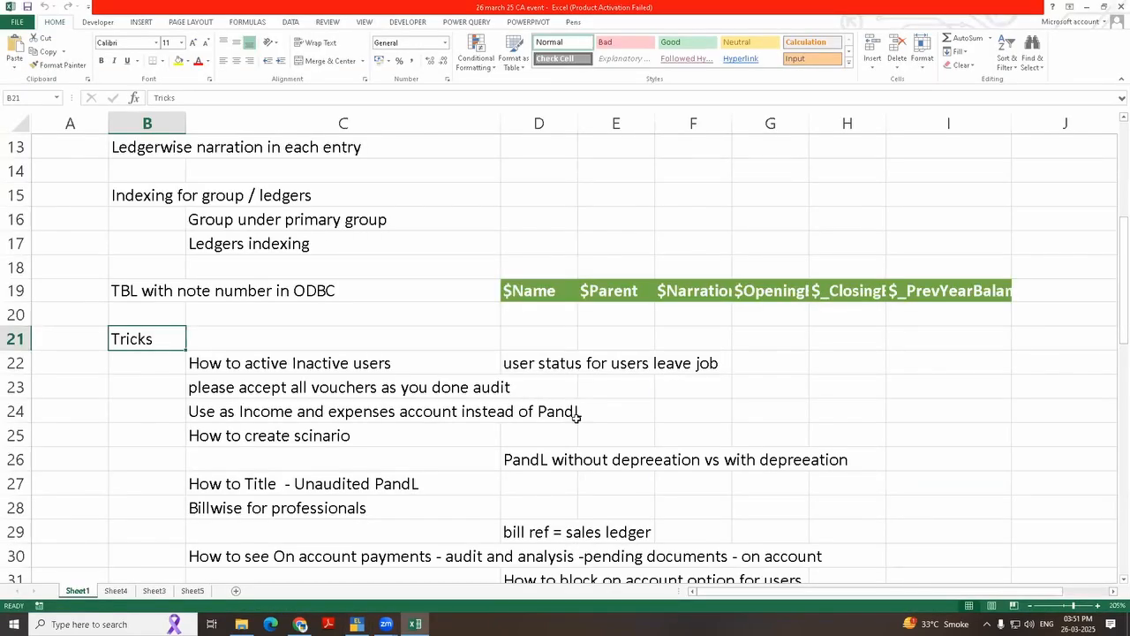
{"action": "scroll", "coordinate": [576, 418], "scroll_direction": "down", "scroll_amount": 1}
{"action": "scroll", "coordinate": [575, 418], "scroll_direction": "down", "scroll_amount": 1}
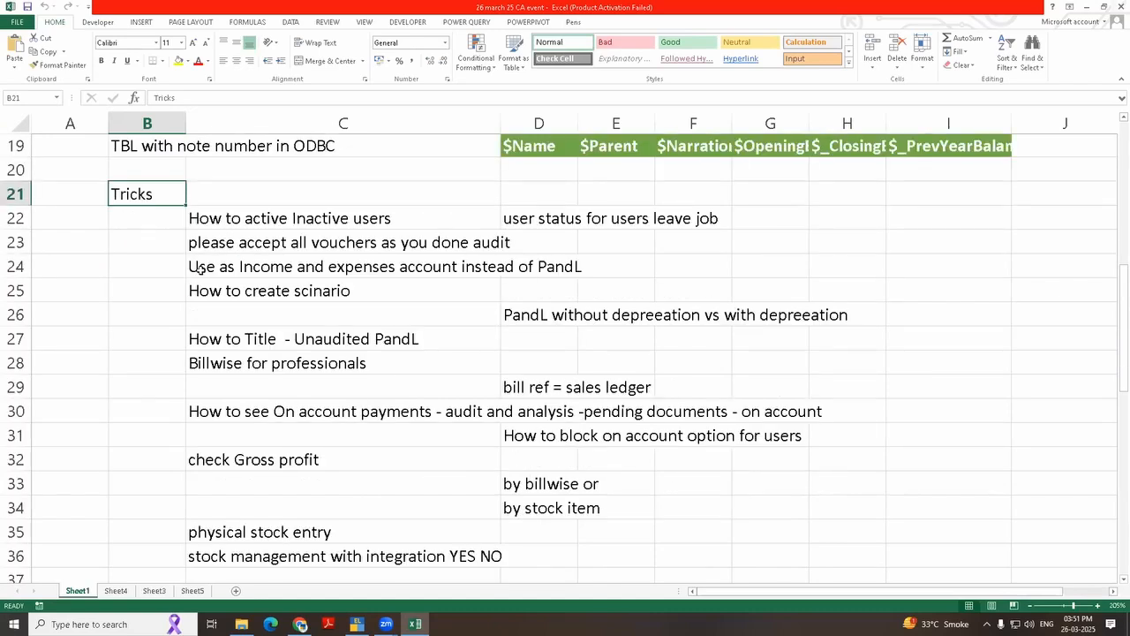
{"action": "scroll", "coordinate": [167, 261], "scroll_direction": "up", "scroll_amount": 5}
{"action": "left_click_drag", "start_coordinate": [125, 197], "coordinate": [128, 228]}
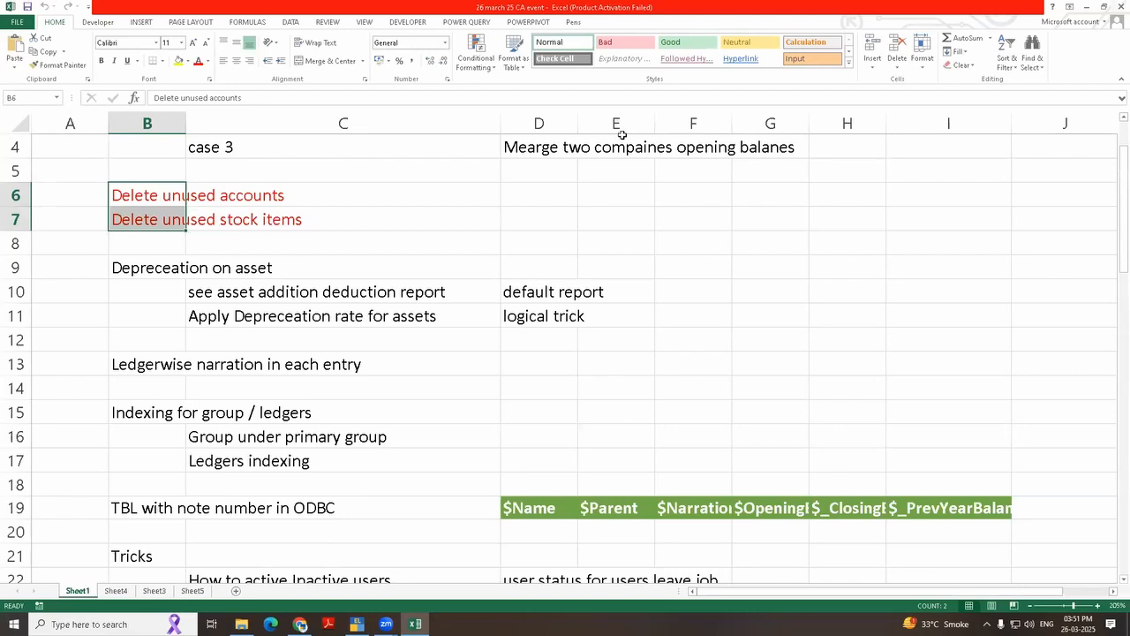
{"action": "left_click", "coordinate": [632, 92]}
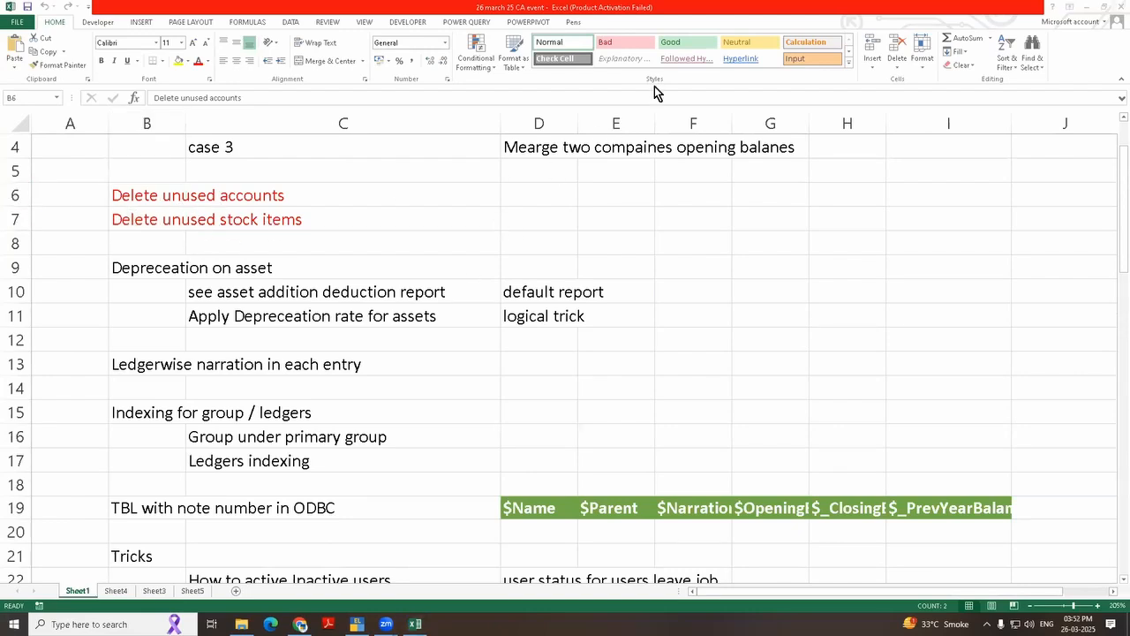
Step: Select the "How to active Inactive users" topic in cell C22 under Tricks
{"action": "scroll", "coordinate": [368, 371], "scroll_direction": "down", "scroll_amount": 6}
{"action": "scroll", "coordinate": [389, 323], "scroll_direction": "up", "scroll_amount": 2}
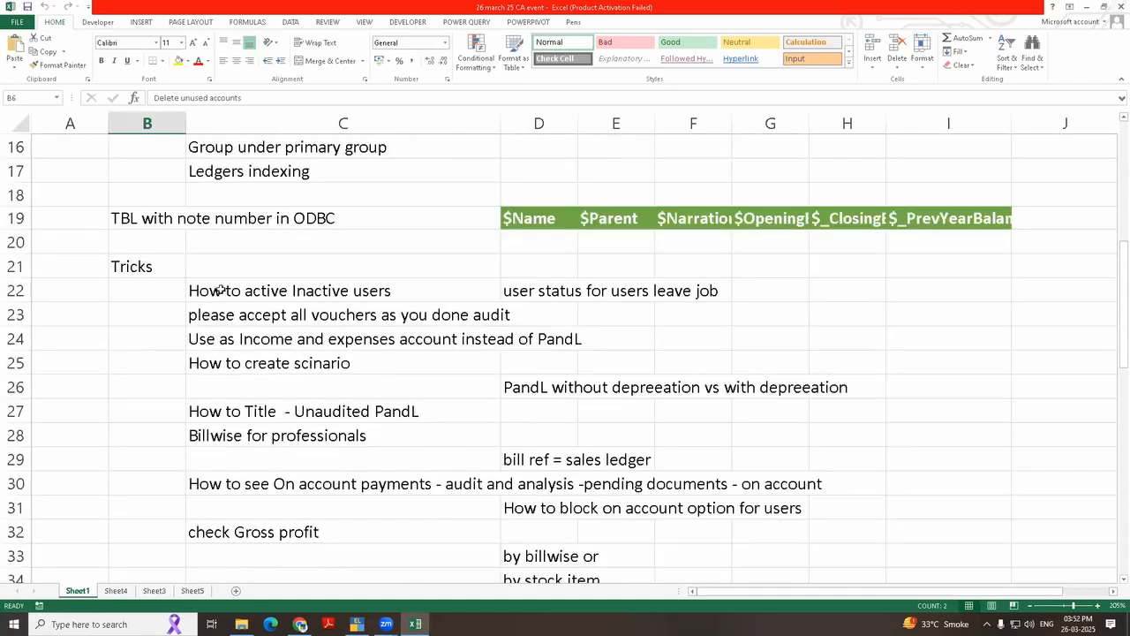
{"action": "left_click", "coordinate": [220, 290]}
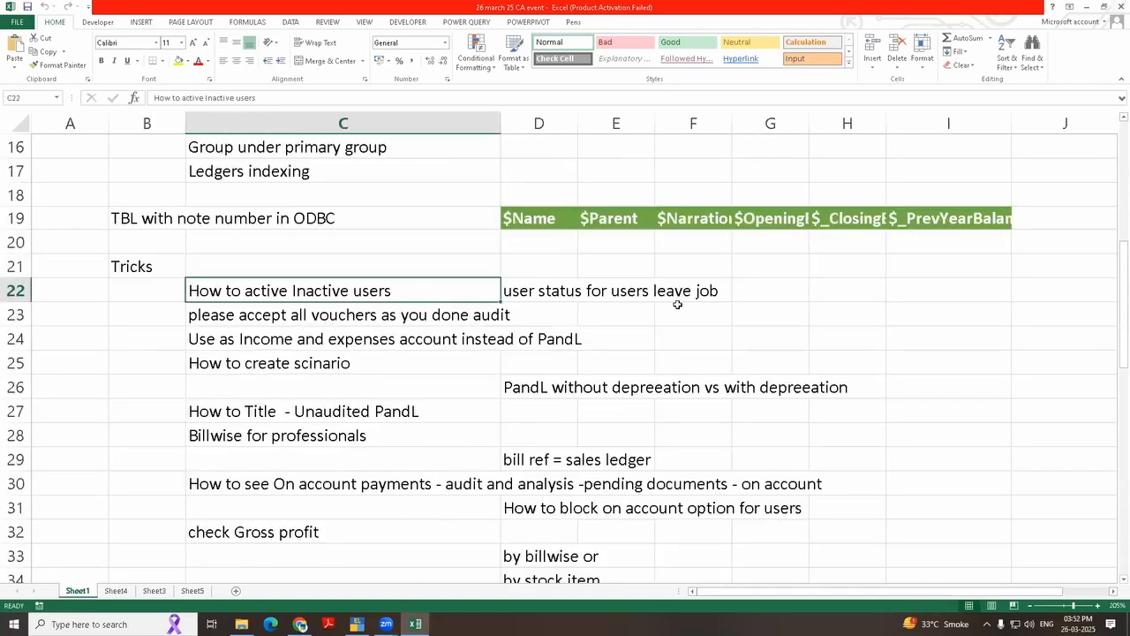
Step: Switch to TallyPrime and open the Smart Agencies company's list of users and passwords
{"action": "key", "text": "alt+Tab"}
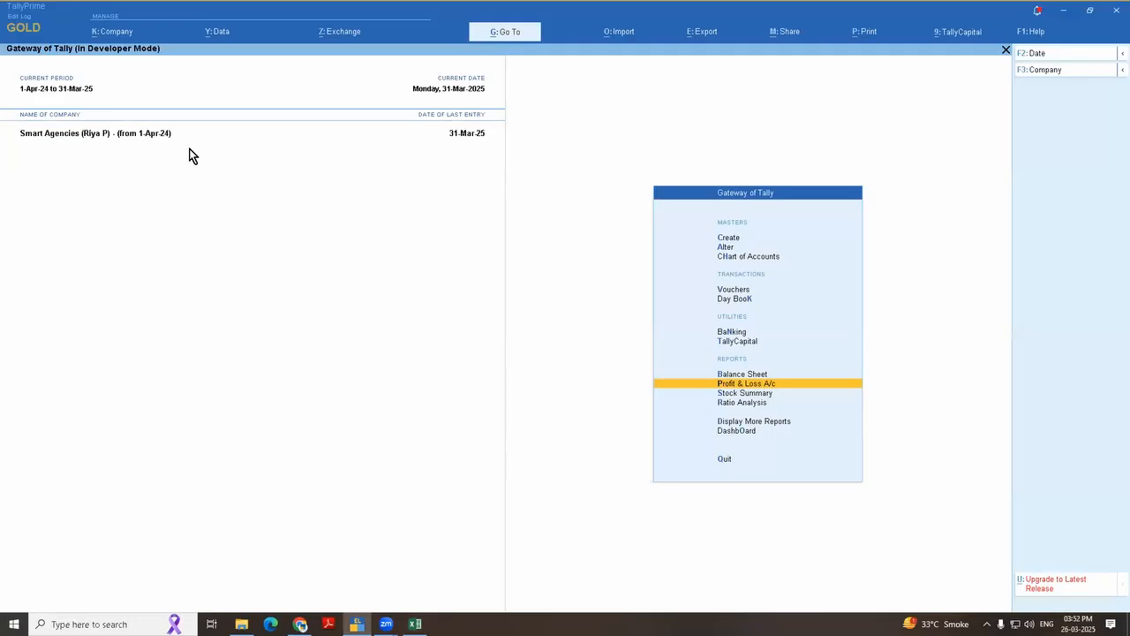
{"action": "left_click", "coordinate": [123, 38]}
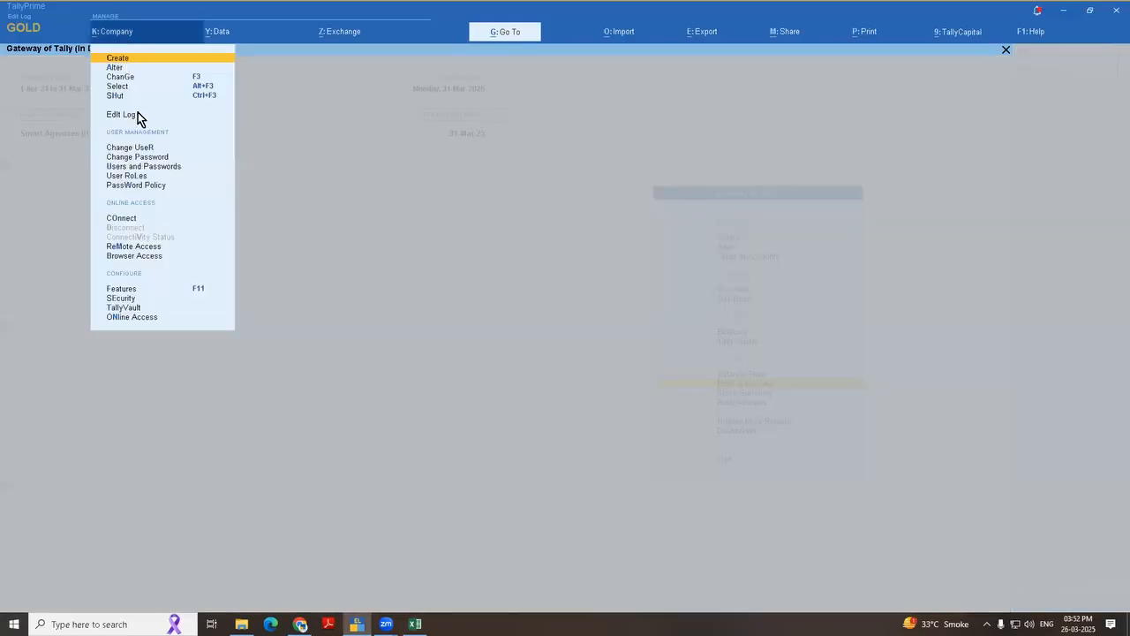
{"action": "left_click", "coordinate": [168, 172]}
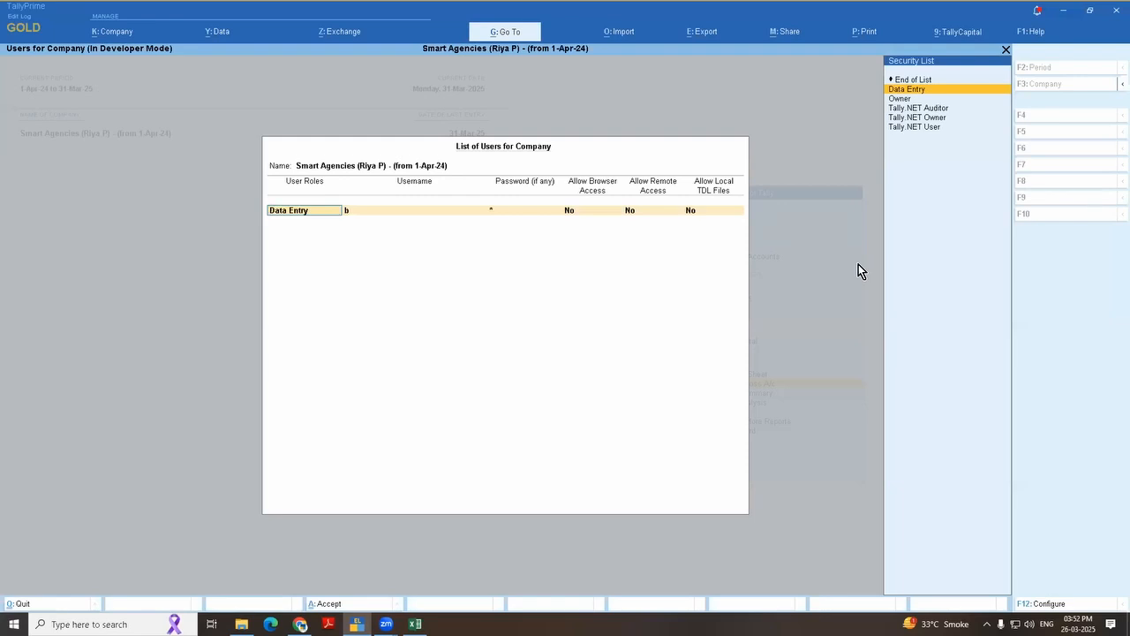
Step: Try changing the Data Entry user's name to c, then quit the user list without saving
{"action": "key", "text": "Return"}
{"action": "type", "text": "c"}
{"action": "key", "text": "Return"}
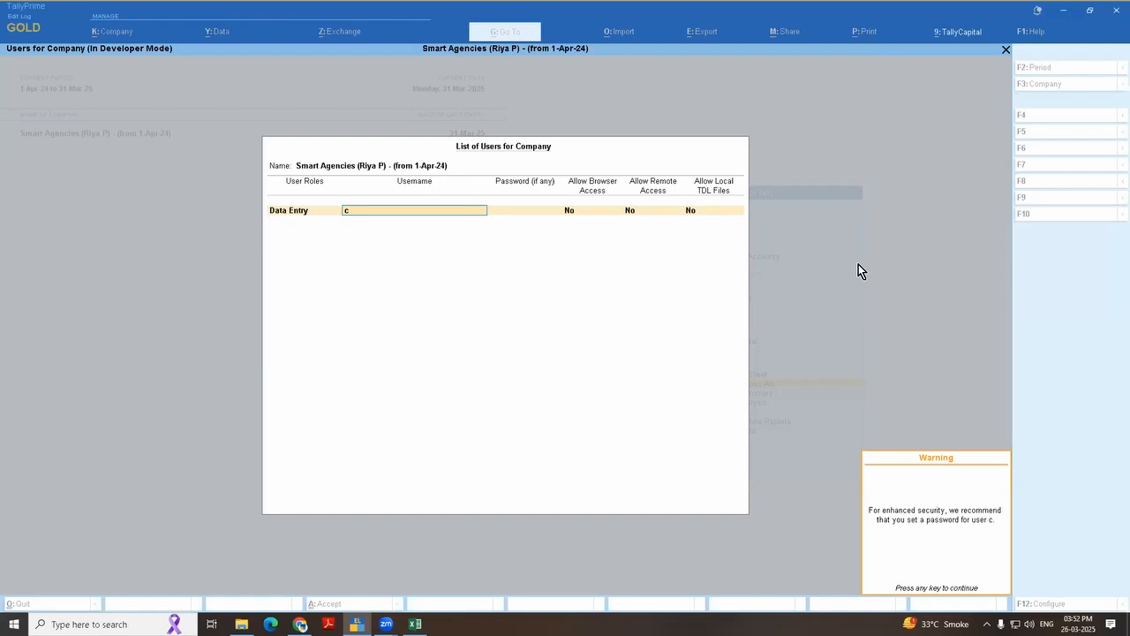
{"action": "key", "text": "Return"}
{"action": "key", "text": "Escape"}
{"action": "key", "text": "y"}
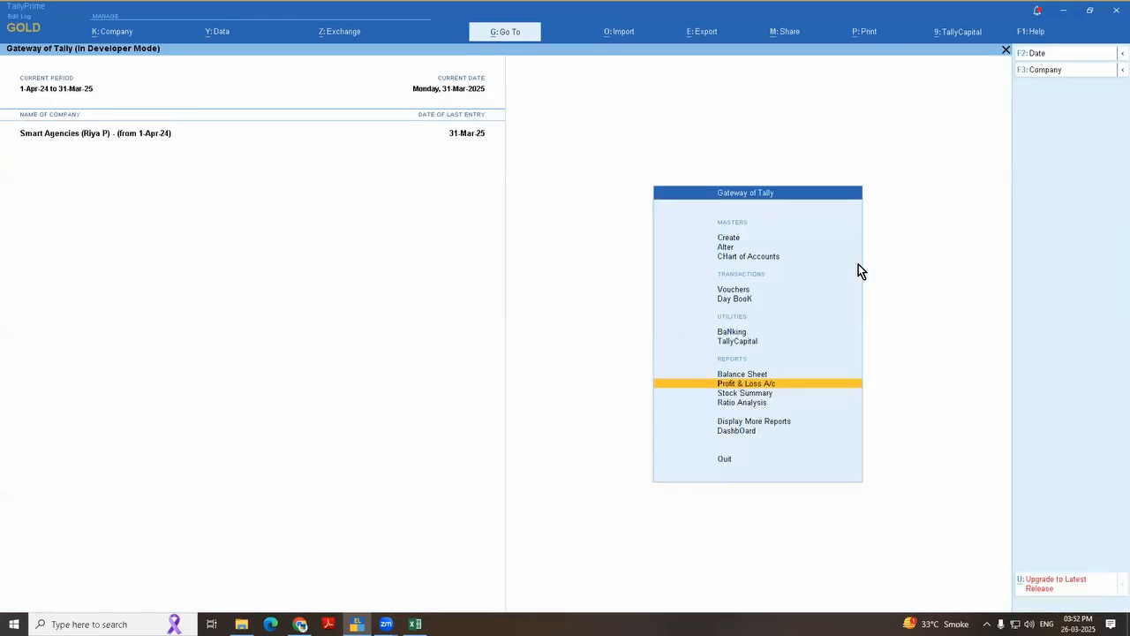
Step: Reopen the company's user list and set Show user status to Yes in its configuration
{"action": "left_click", "coordinate": [113, 34]}
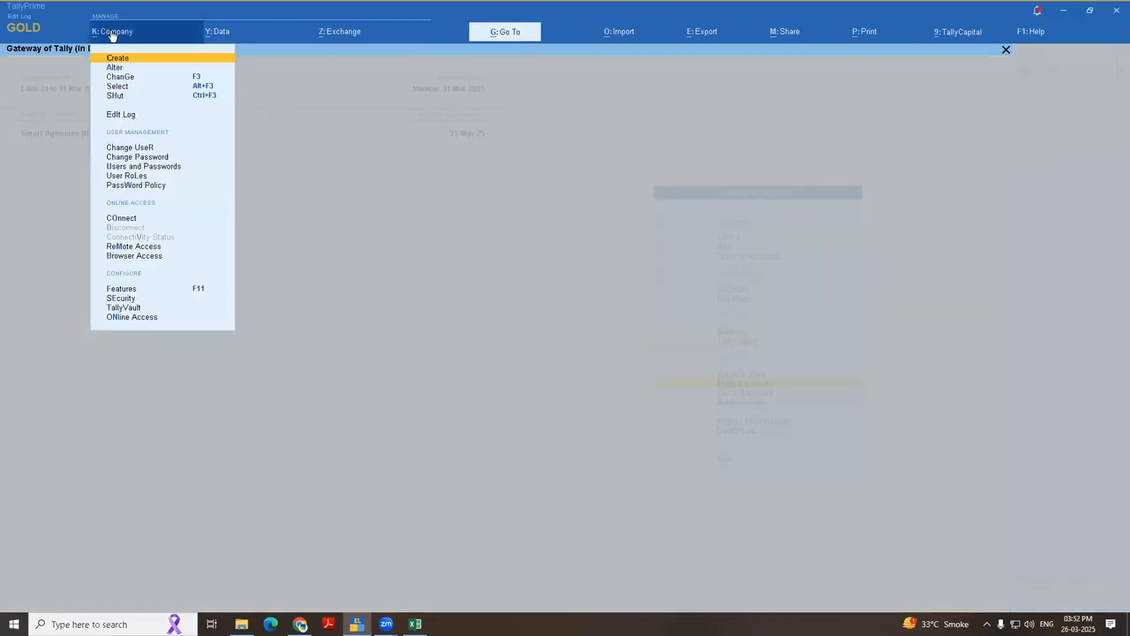
{"action": "left_click", "coordinate": [164, 168]}
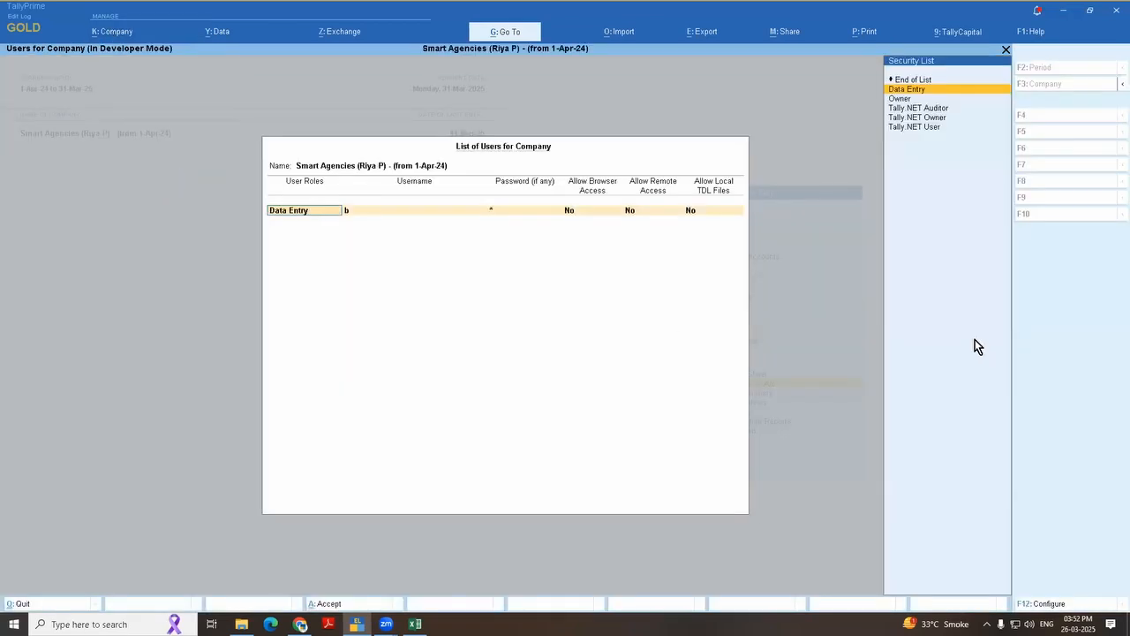
{"action": "key", "text": "F12"}
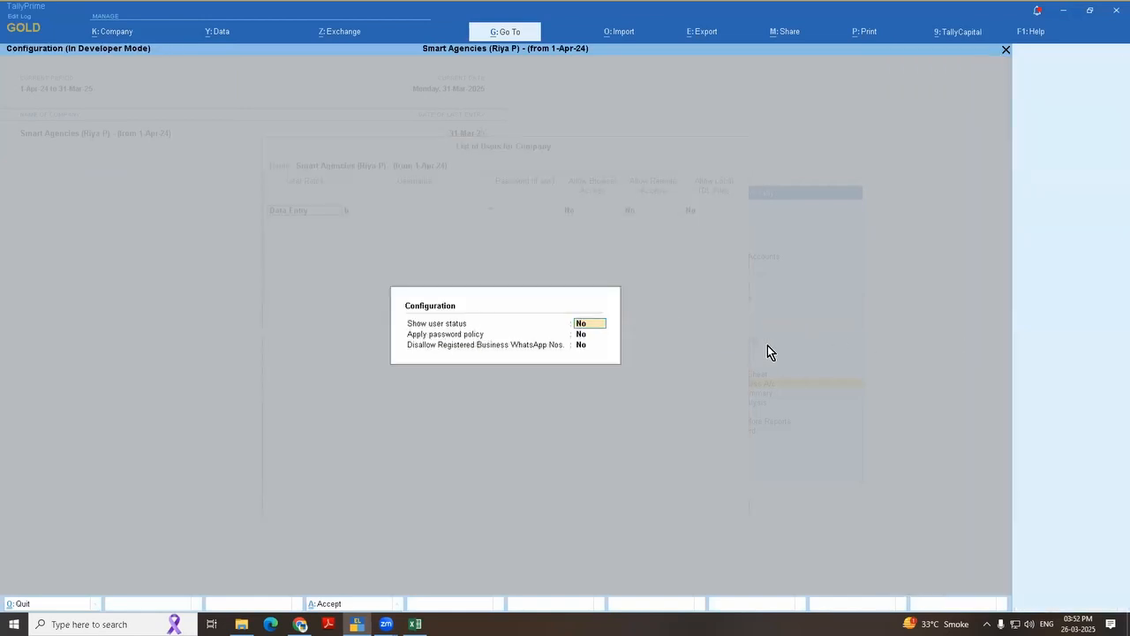
{"action": "type", "text": "y"}
{"action": "key", "text": "ctrl+a"}
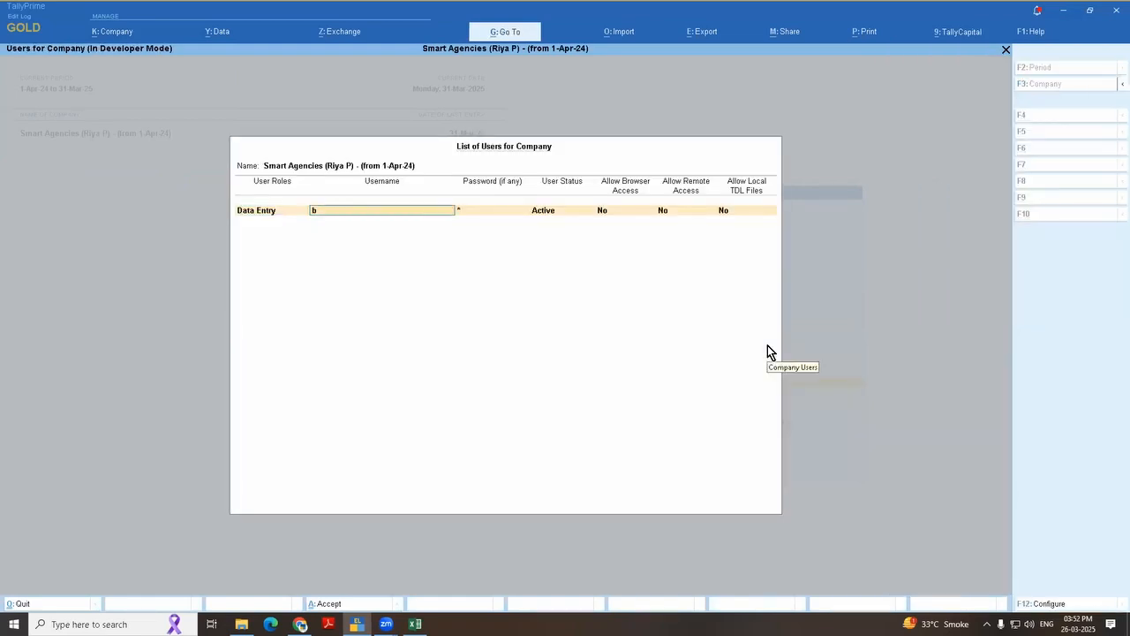
Step: Set the user status of Data Entry user b to Inactive and save the user list
{"action": "key", "text": "Return"}
{"action": "key", "text": "Return"}
{"action": "key", "text": "Down"}
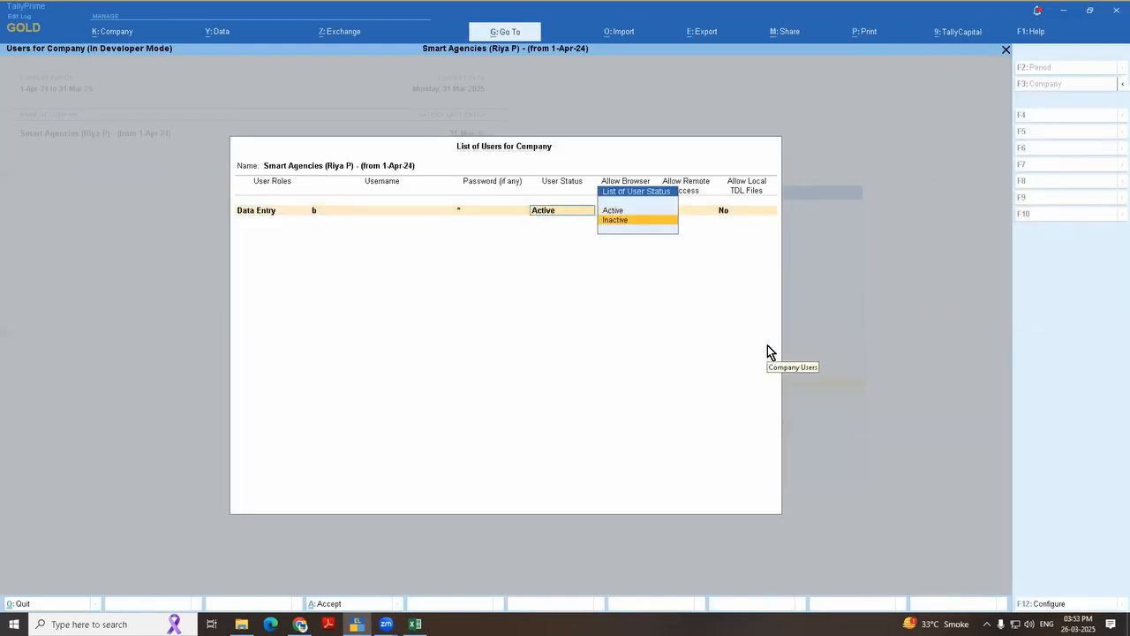
{"action": "key", "text": "Up"}
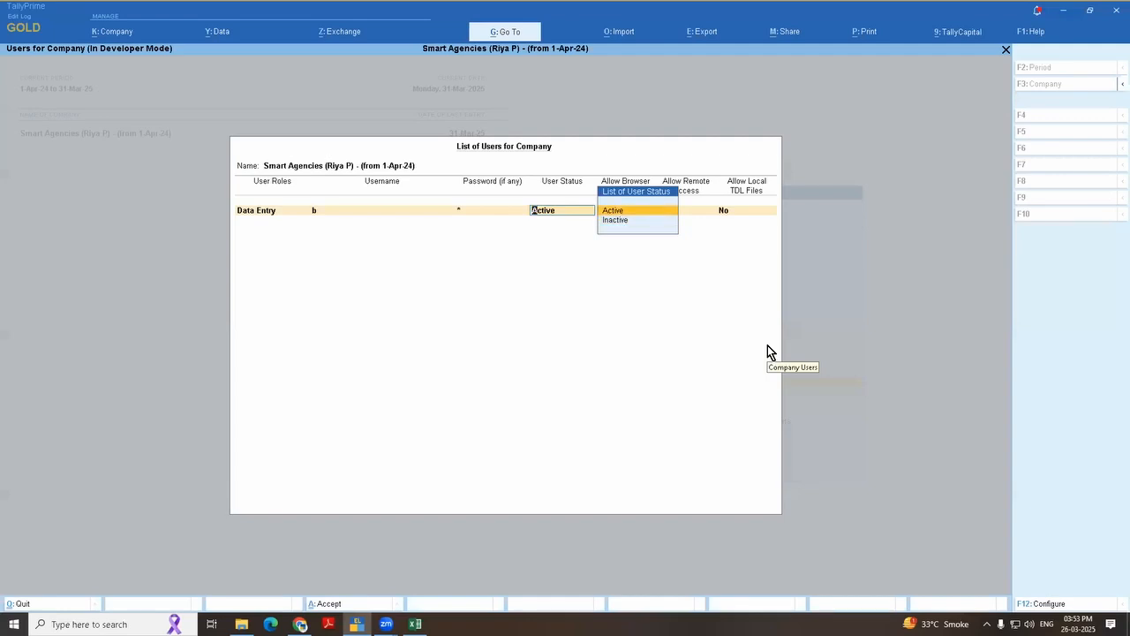
{"action": "key", "text": "Down"}
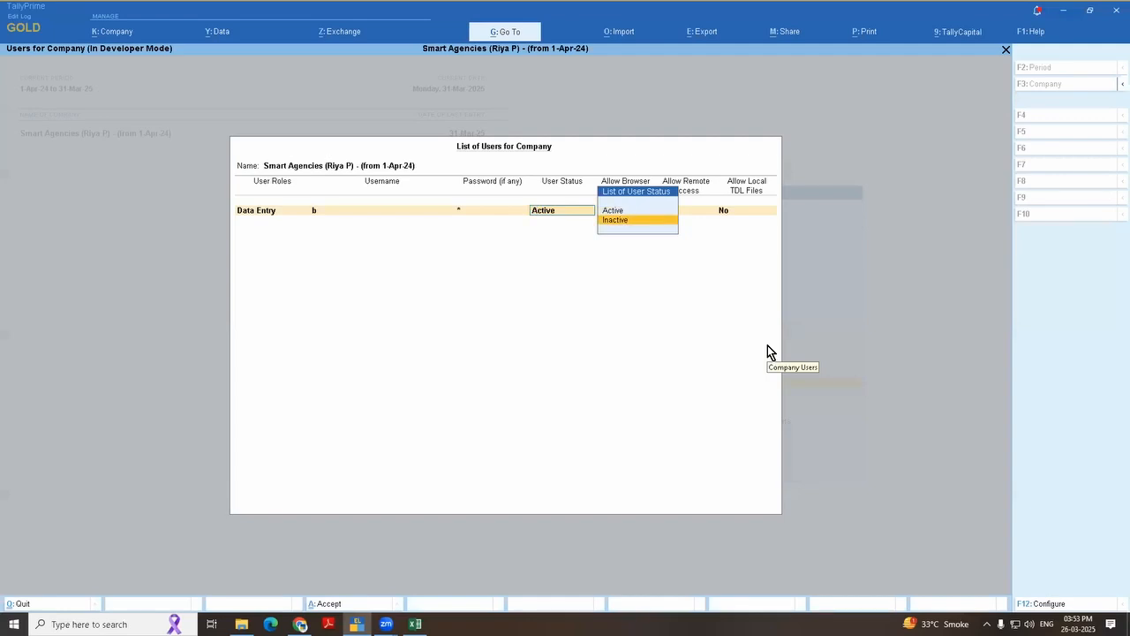
{"action": "key", "text": "Return"}
{"action": "key", "text": "Return"}
{"action": "key", "text": "Return"}
{"action": "key", "text": "Return"}
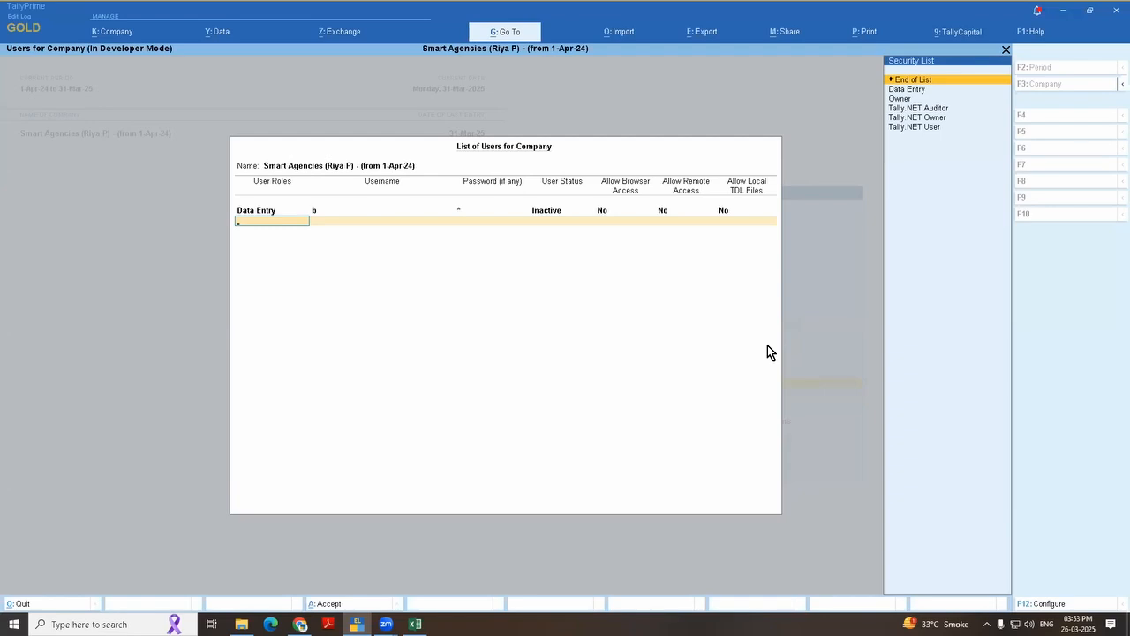
{"action": "key", "text": "BackSpace"}
{"action": "key", "text": "BackSpace"}
{"action": "key", "text": "Return"}
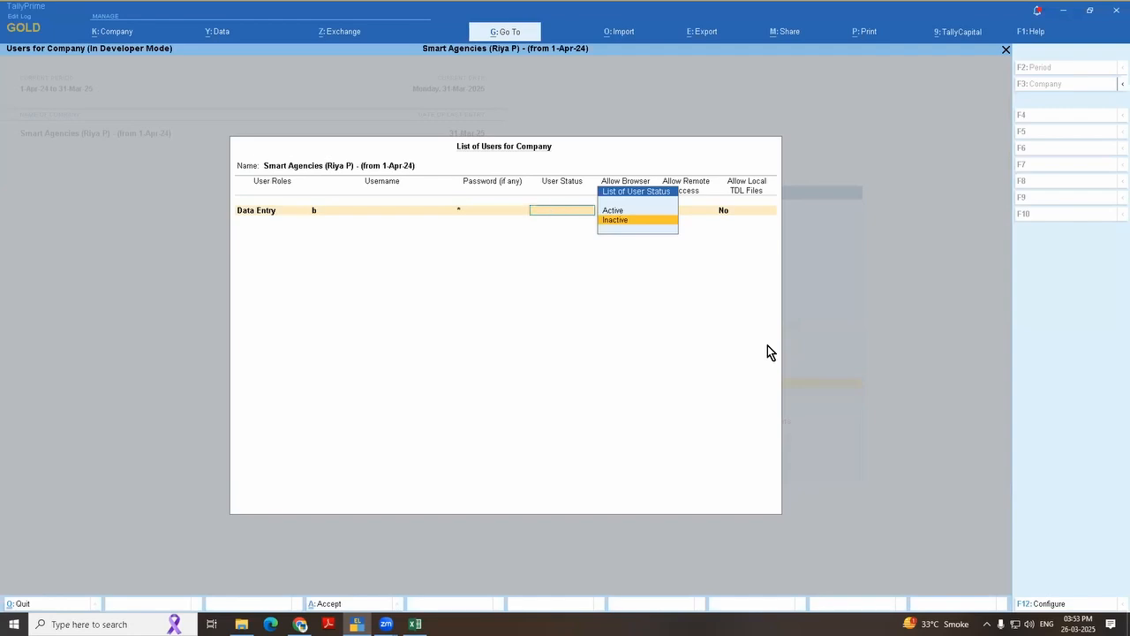
{"action": "key", "text": "ctrl+a"}
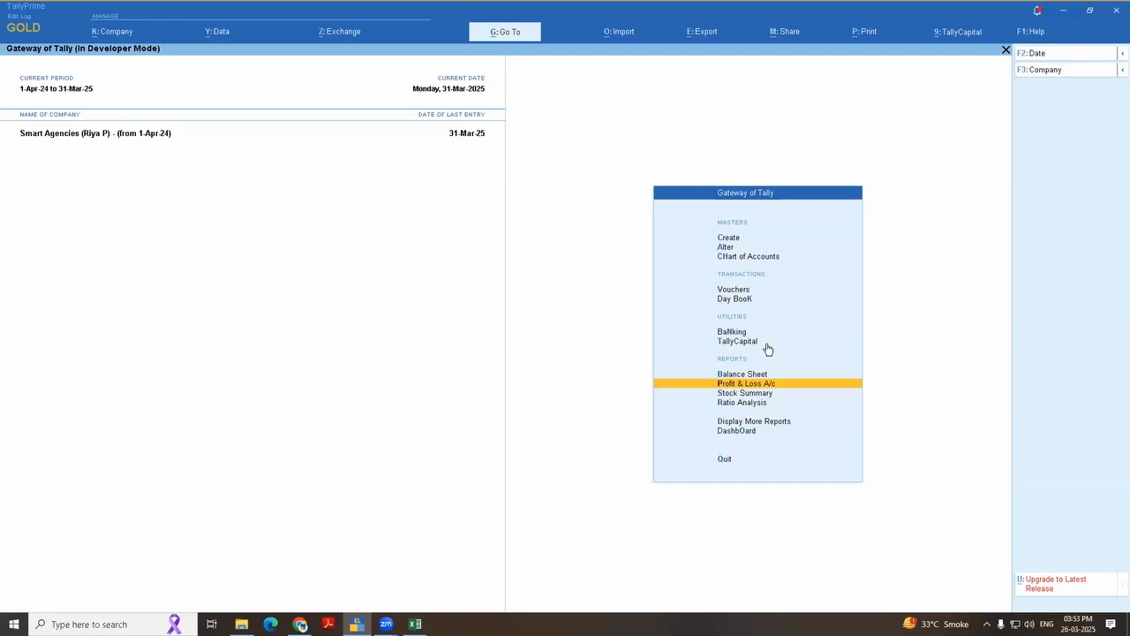
Step: Switch to the Excel topic list and select "please accept all vouchers as you done audit" in cell C23
{"action": "key", "text": "alt+Tab"}
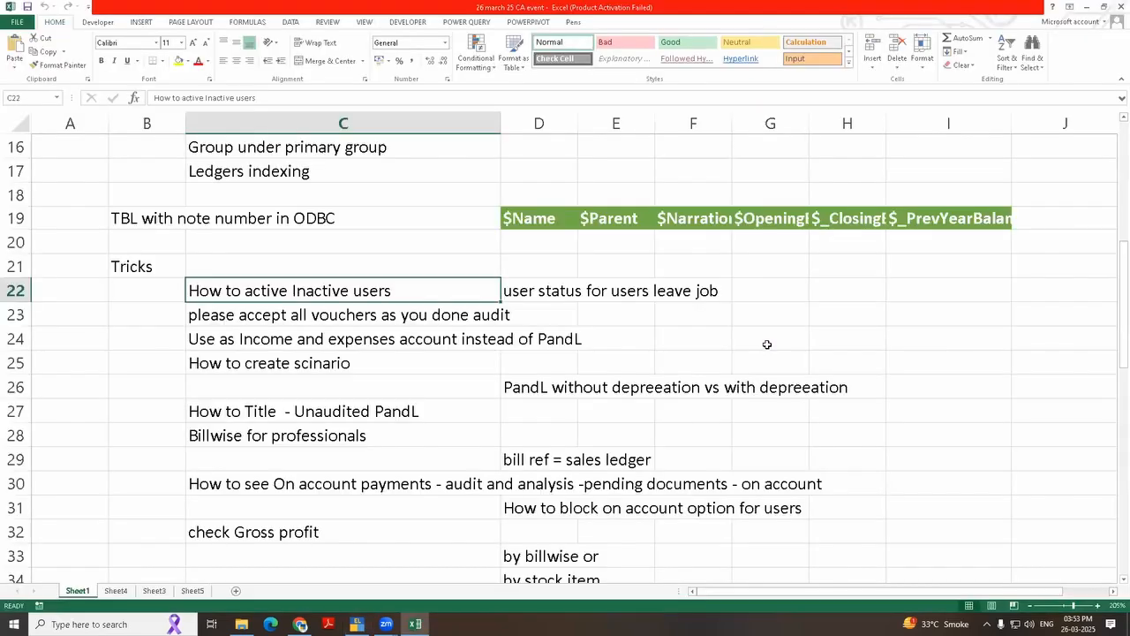
{"action": "key", "text": "Down"}
{"action": "key", "text": "Up"}
{"action": "key", "text": "Down"}
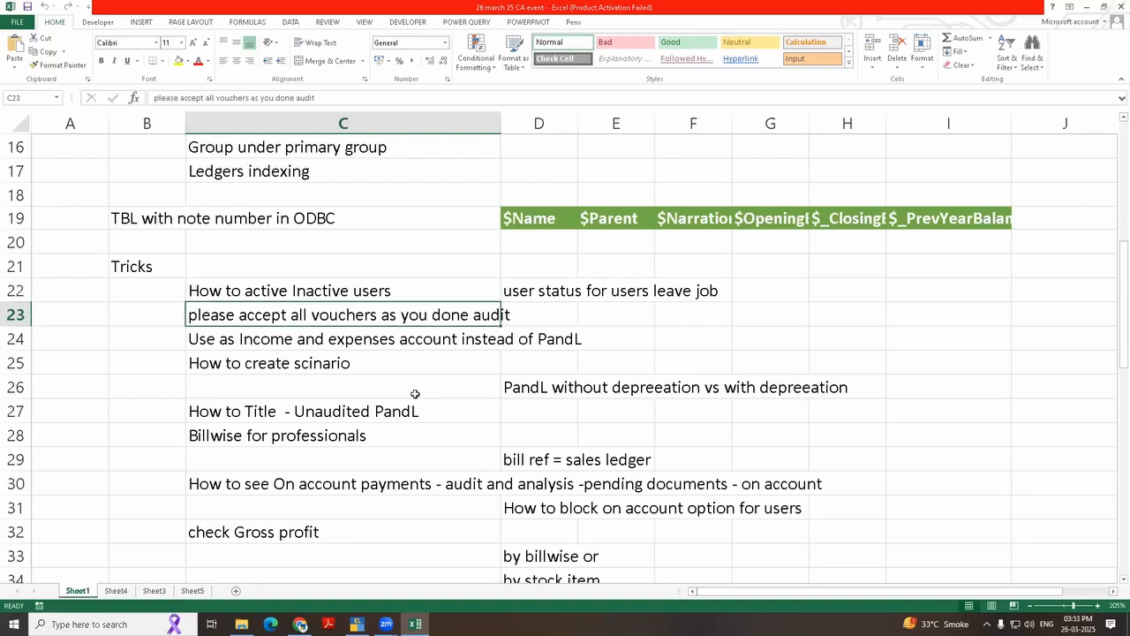
Step: Switch to TallyPrime, open the Purchase Register and drill into the February purchase vouchers
{"action": "key", "text": "alt+Tab"}
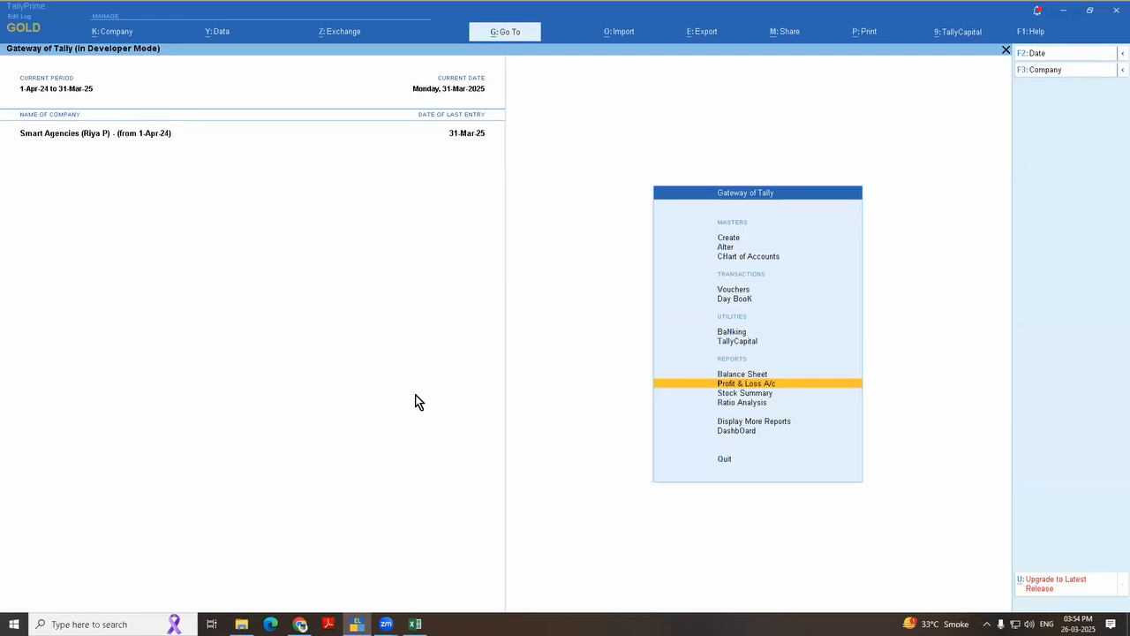
{"action": "key", "text": "d"}
{"action": "key", "text": "a"}
{"action": "key", "text": "p"}
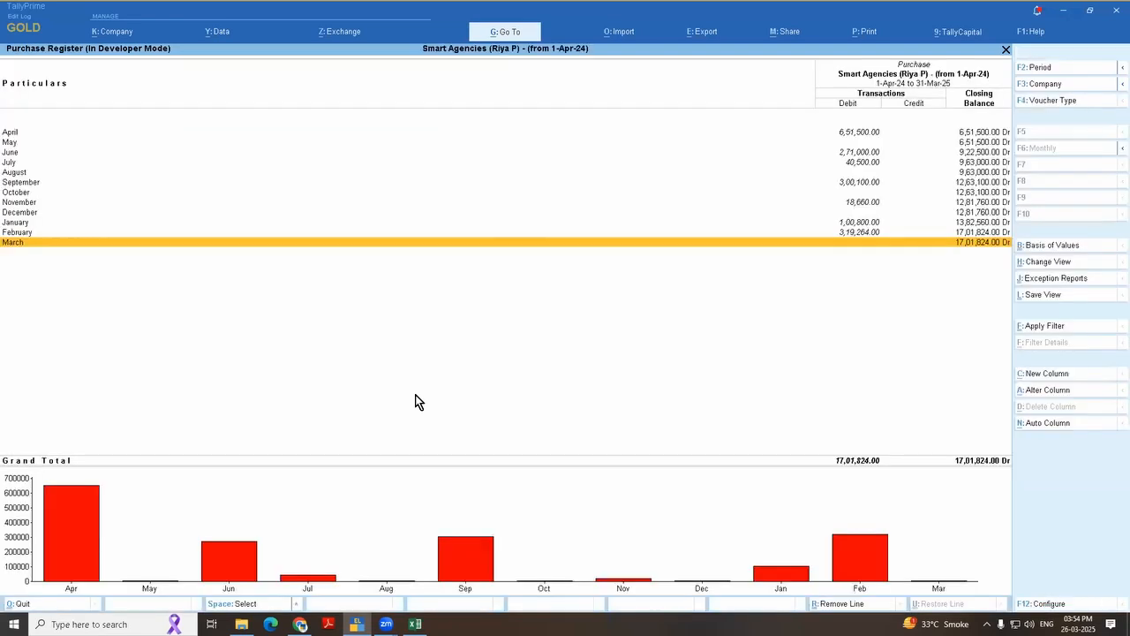
{"action": "key", "text": "Up"}
{"action": "key", "text": "Return"}
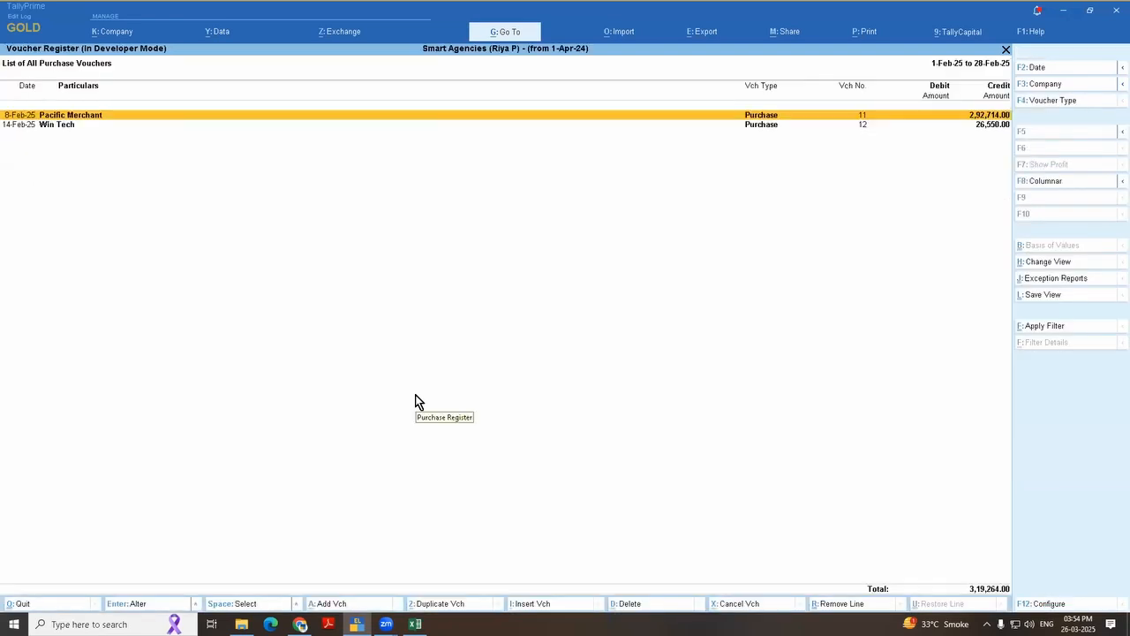
Step: Inspect the Win Tech purchase voucher no. 12 without changing it, then leave the Purchase Register
{"action": "key", "text": "Down"}
{"action": "key", "text": "Return"}
{"action": "key", "text": "Escape"}
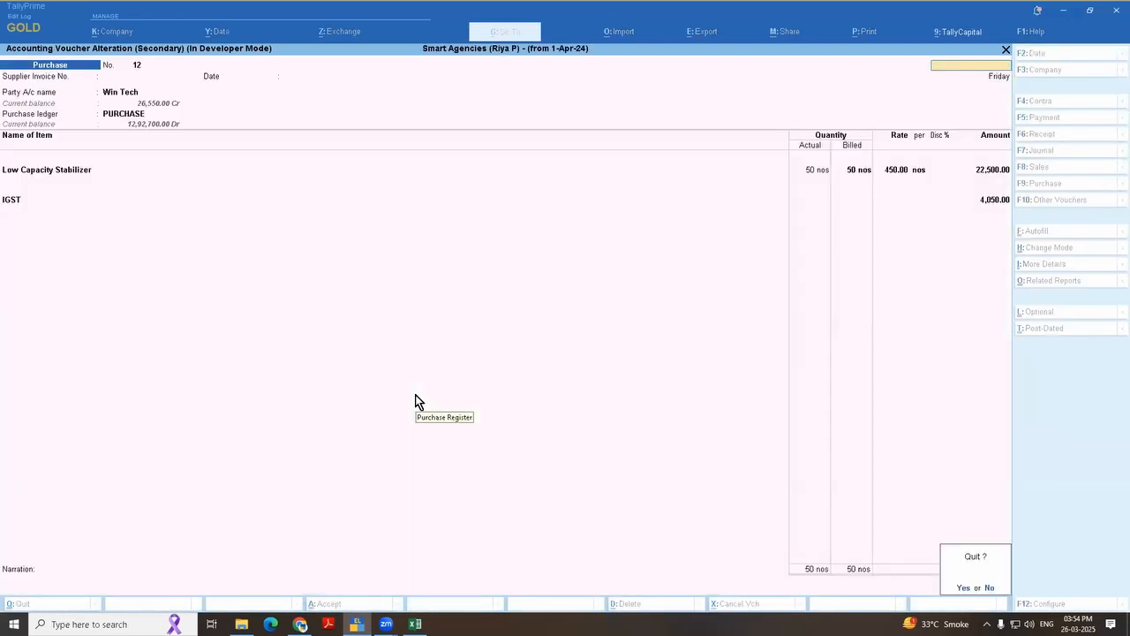
{"action": "key", "text": "Return"}
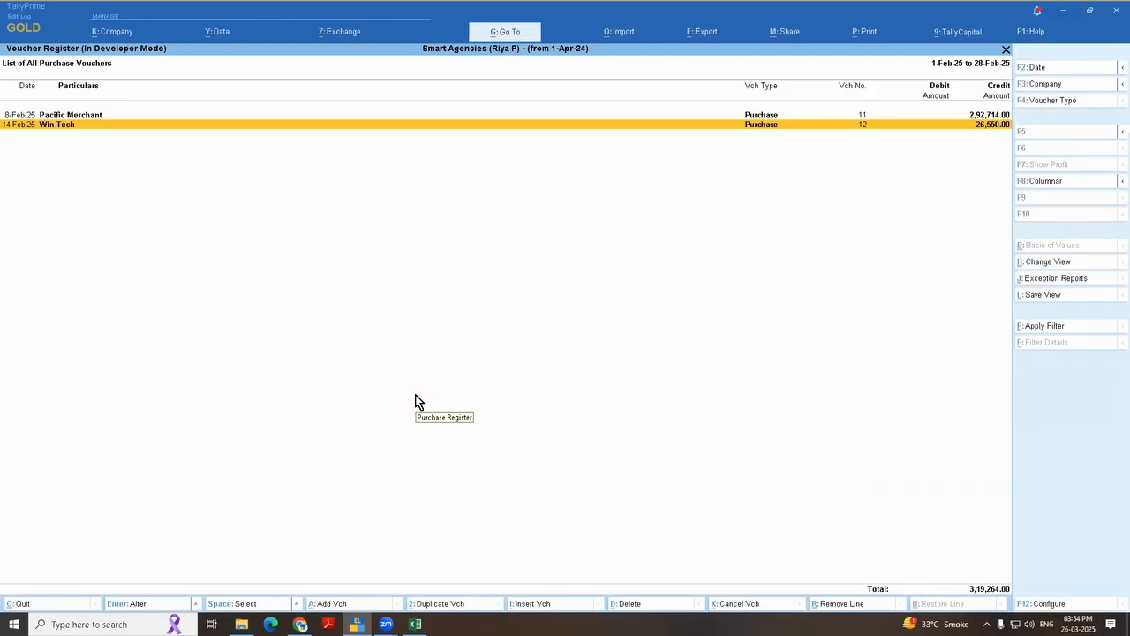
{"action": "key", "text": "Escape"}
{"action": "key", "text": "Return"}
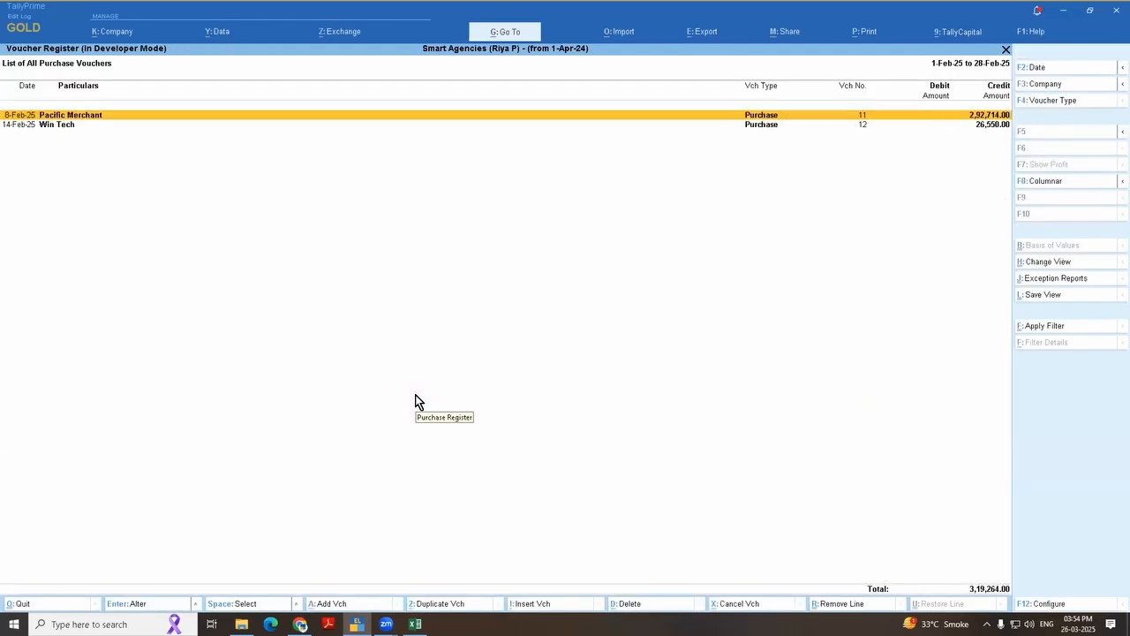
{"action": "key", "text": "Down"}
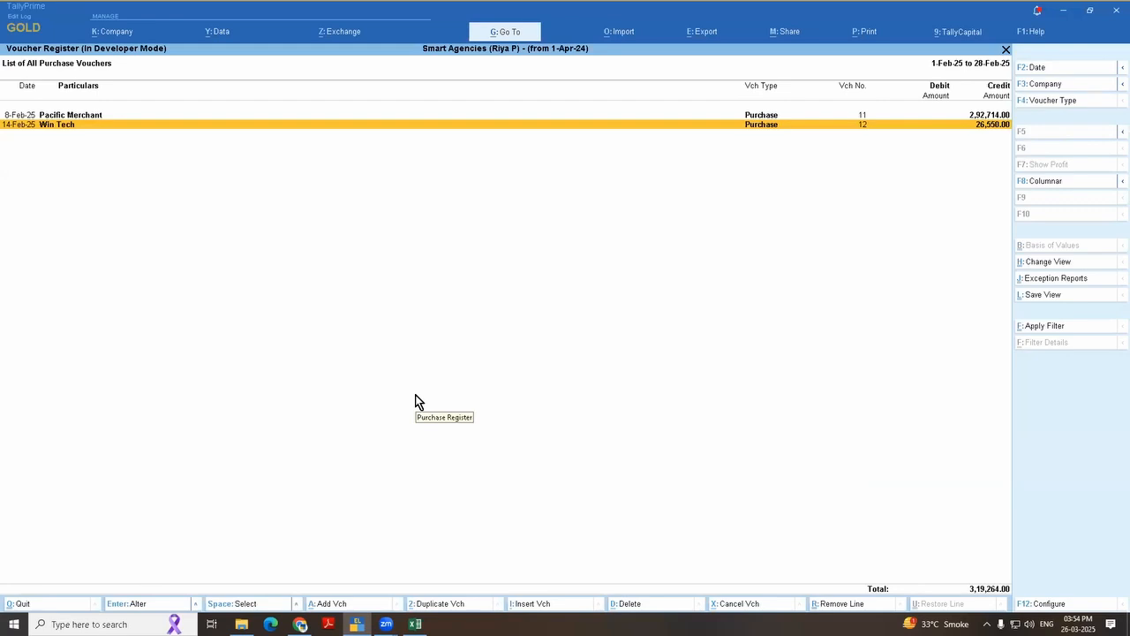
{"action": "key", "text": "Escape"}
{"action": "key", "text": "Escape"}
{"action": "key", "text": "Escape"}
{"action": "key", "text": "Escape"}
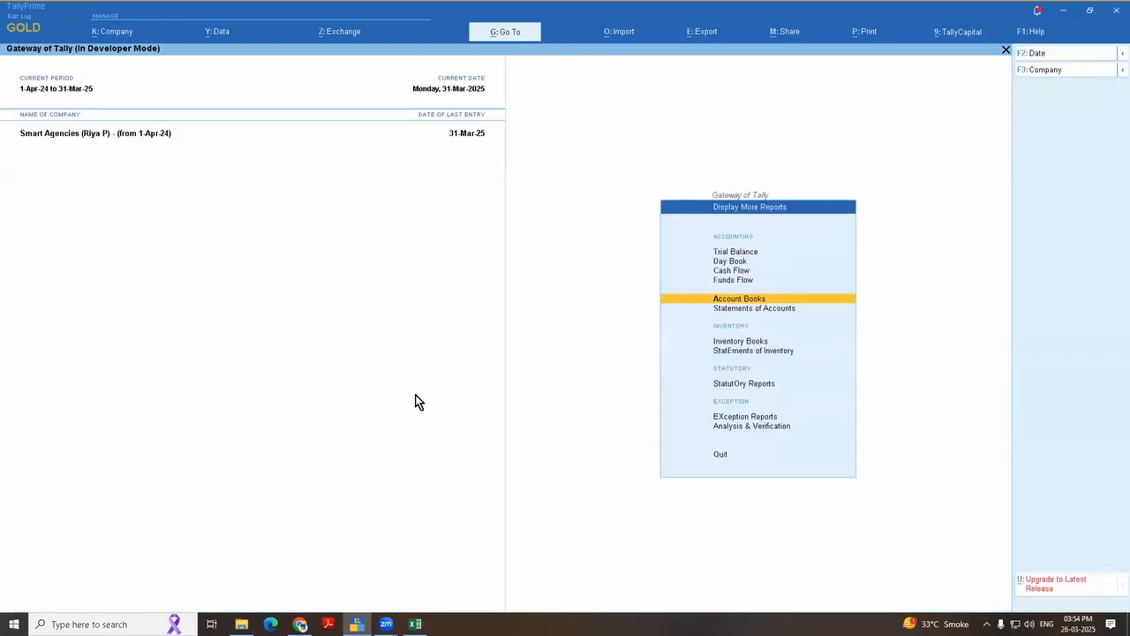
Step: Open the Tally Audit statistics by voucher type under Statements of Accounts
{"action": "key", "text": "Return"}
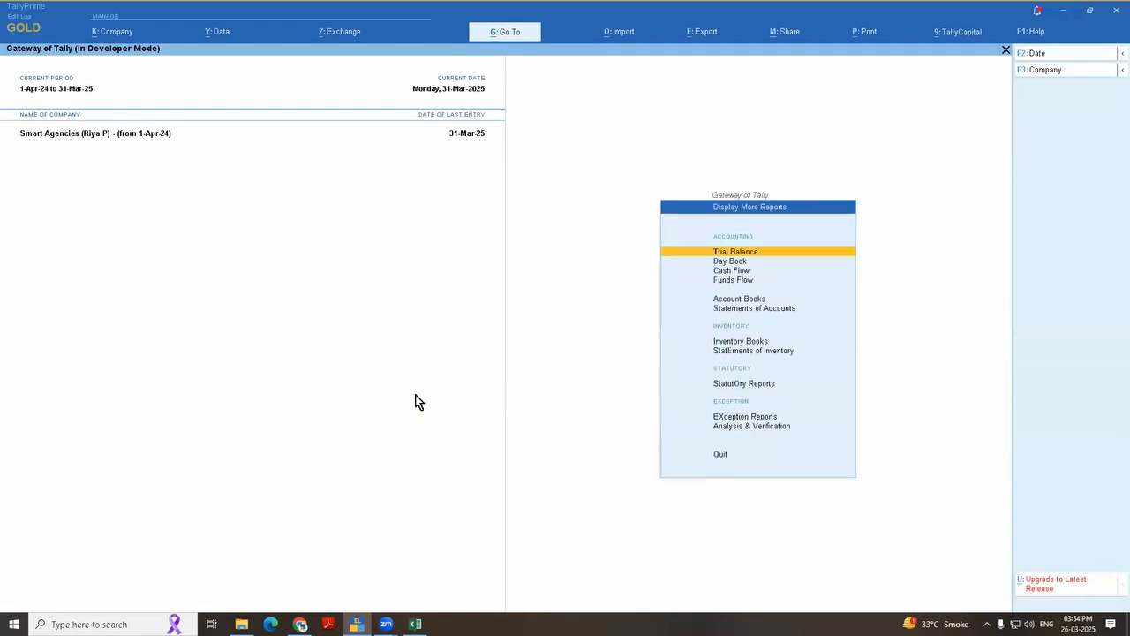
{"action": "key", "text": "Down"}
{"action": "key", "text": "Down"}
{"action": "key", "text": "Down"}
{"action": "key", "text": "Down"}
{"action": "key", "text": "Down"}
{"action": "key", "text": "Return"}
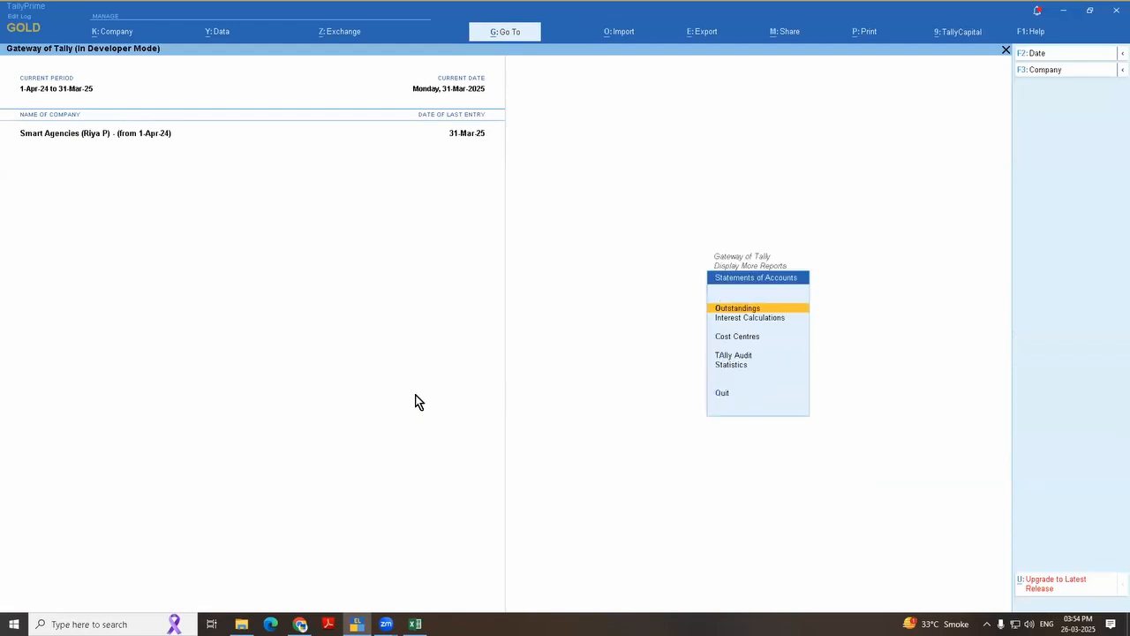
{"action": "key", "text": "Down"}
{"action": "key", "text": "Down"}
{"action": "key", "text": "Down"}
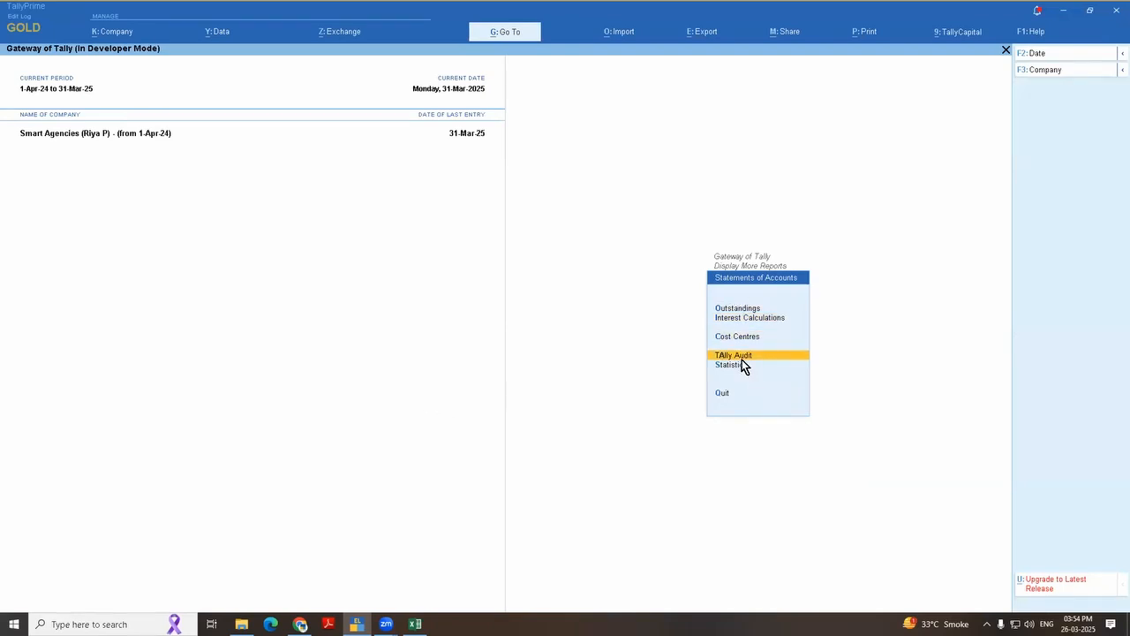
{"action": "key", "text": "Return"}
{"action": "key", "text": "Down"}
{"action": "key", "text": "Down"}
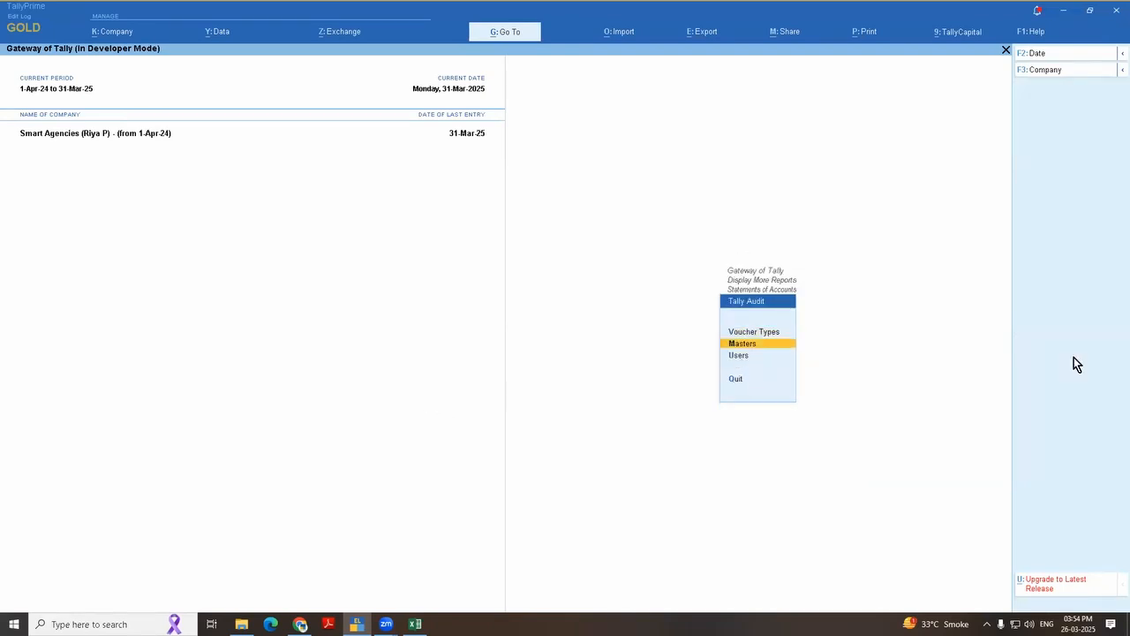
{"action": "key", "text": "Up"}
{"action": "key", "text": "Up"}
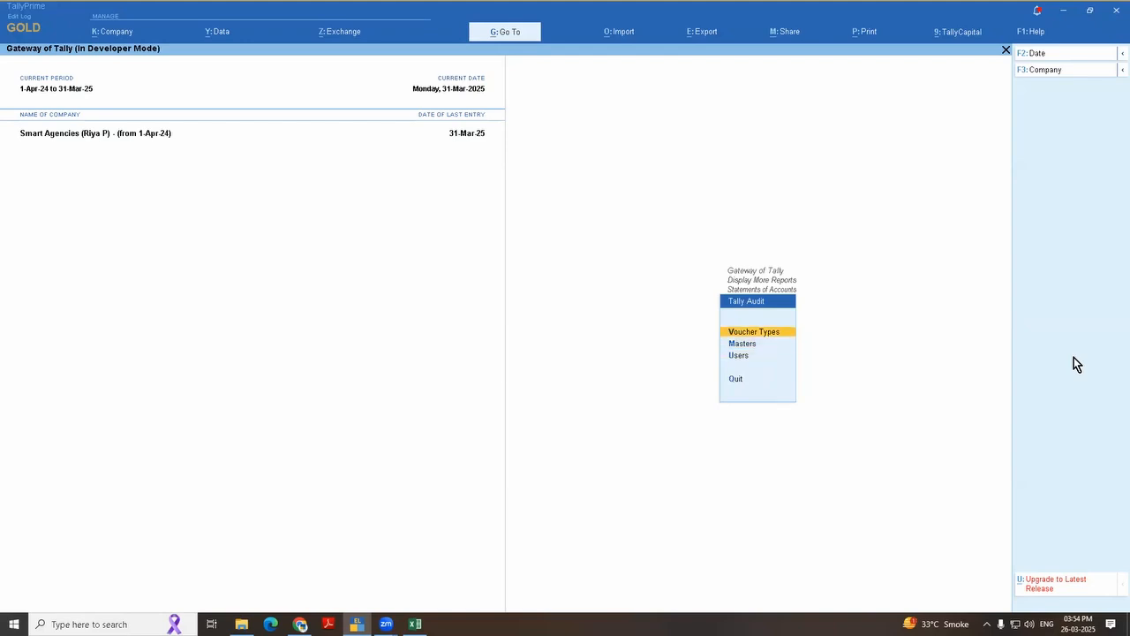
{"action": "key", "text": "Return"}
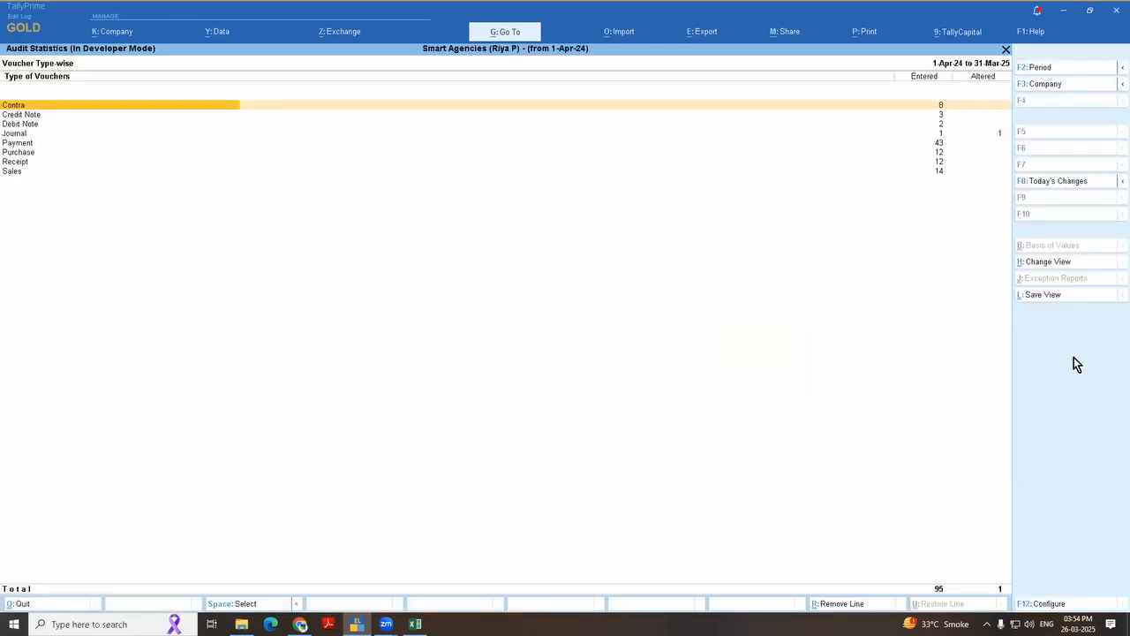
Step: Drill into the Payment vouchers in the audit statistics and open the January list of entered/altered vouchers
{"action": "key", "text": "Down"}
{"action": "key", "text": "Down"}
{"action": "key", "text": "Down"}
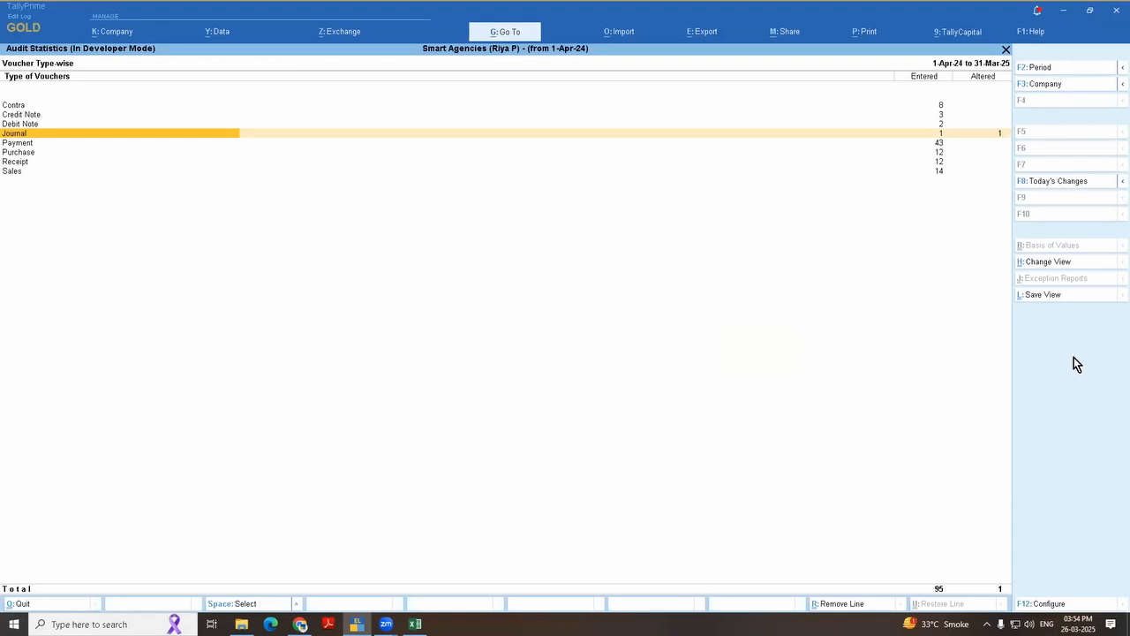
{"action": "key", "text": "Down"}
{"action": "key", "text": "Return"}
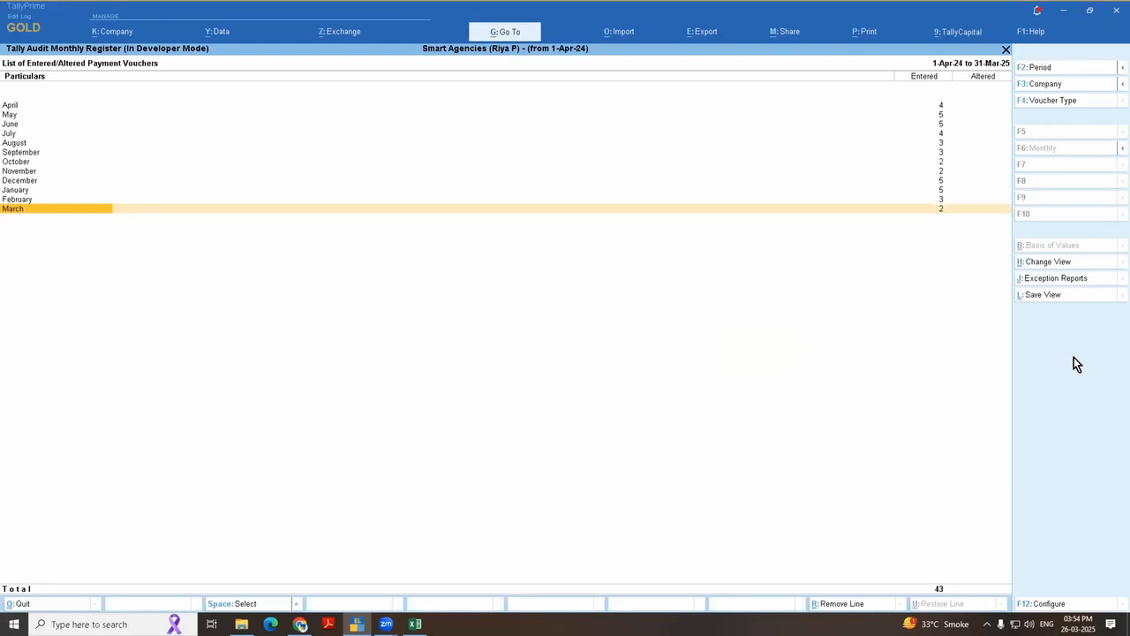
{"action": "key", "text": "Up"}
{"action": "key", "text": "Down"}
{"action": "key", "text": "Up"}
{"action": "key", "text": "Up"}
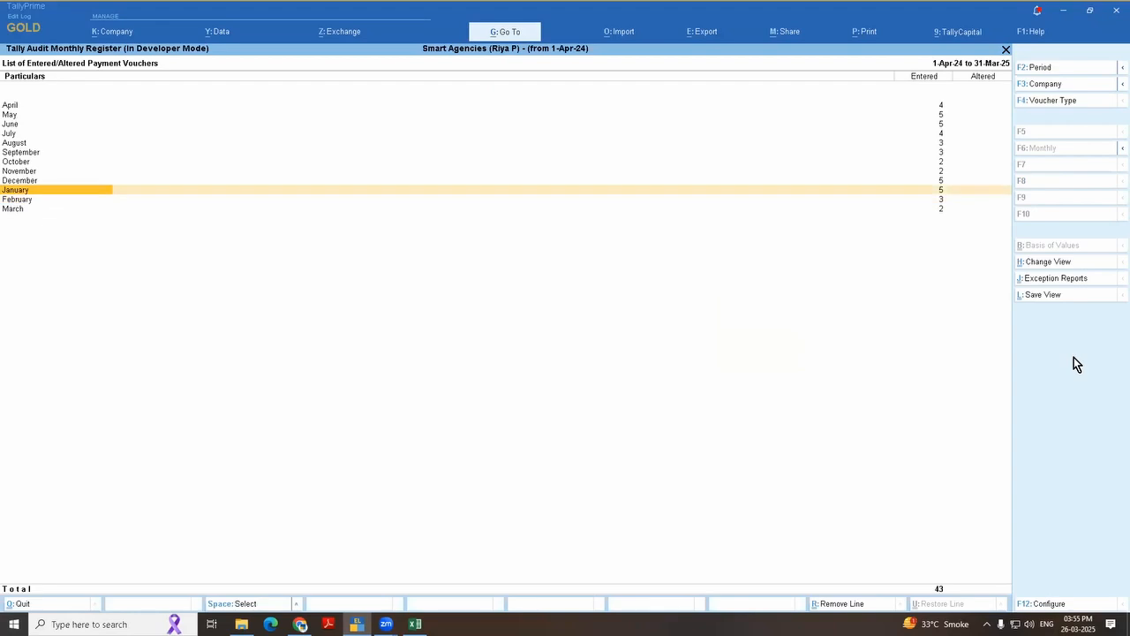
{"action": "key", "text": "Return"}
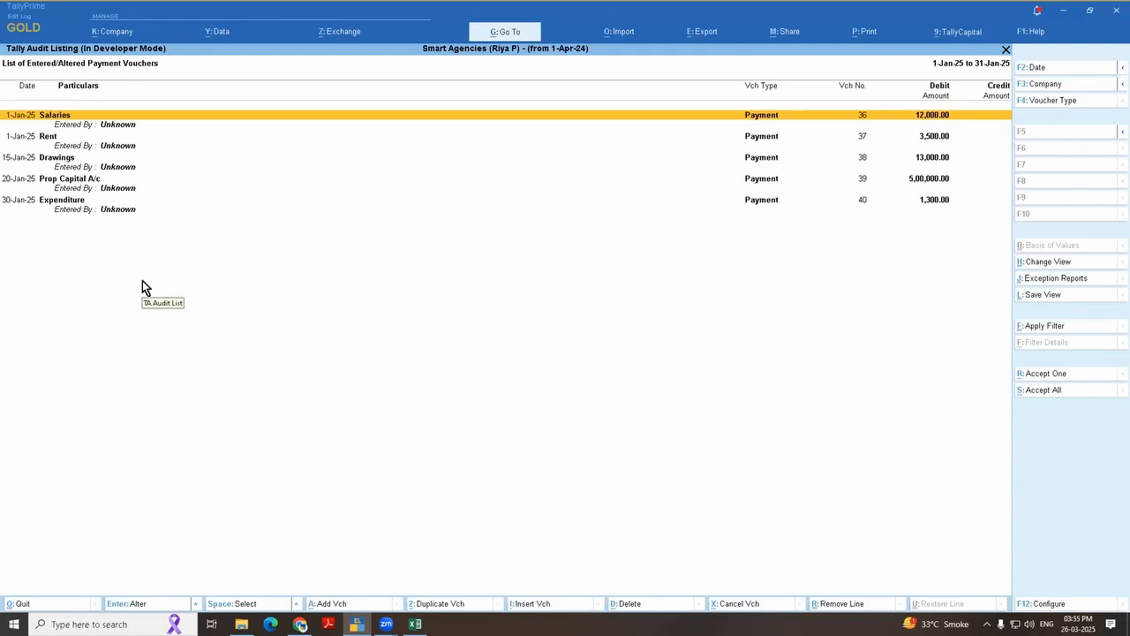
Step: Open the Salaries and Rent payment vouchers of 1-Jan-25 one after the other and resave each without changes
{"action": "key", "text": "Return"}
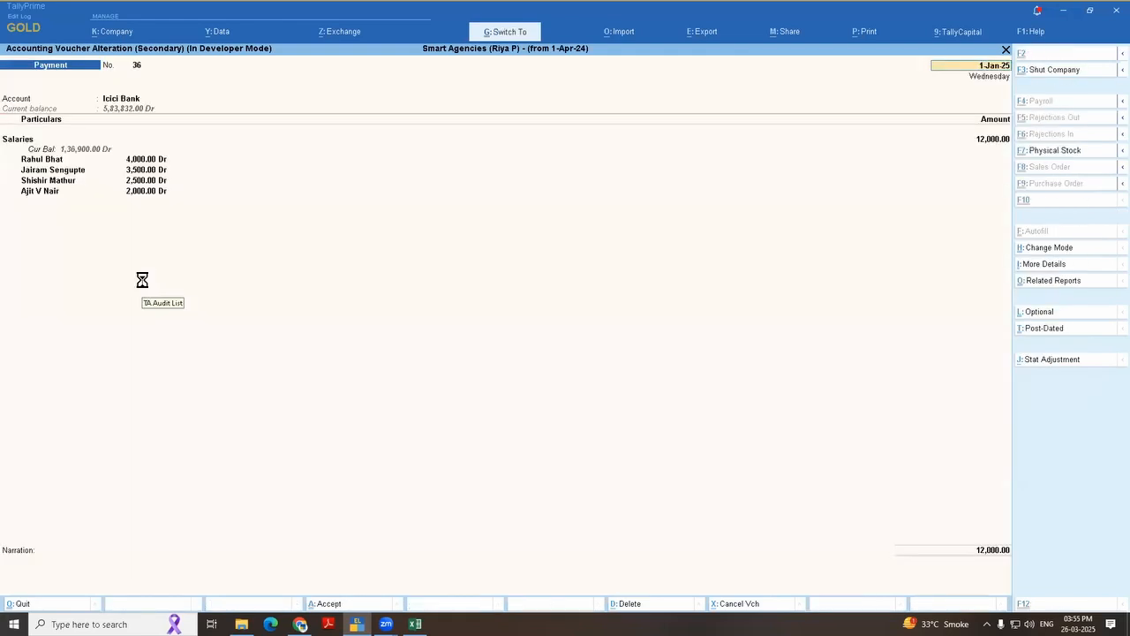
{"action": "key", "text": "ctrl+a"}
{"action": "key", "text": "Down"}
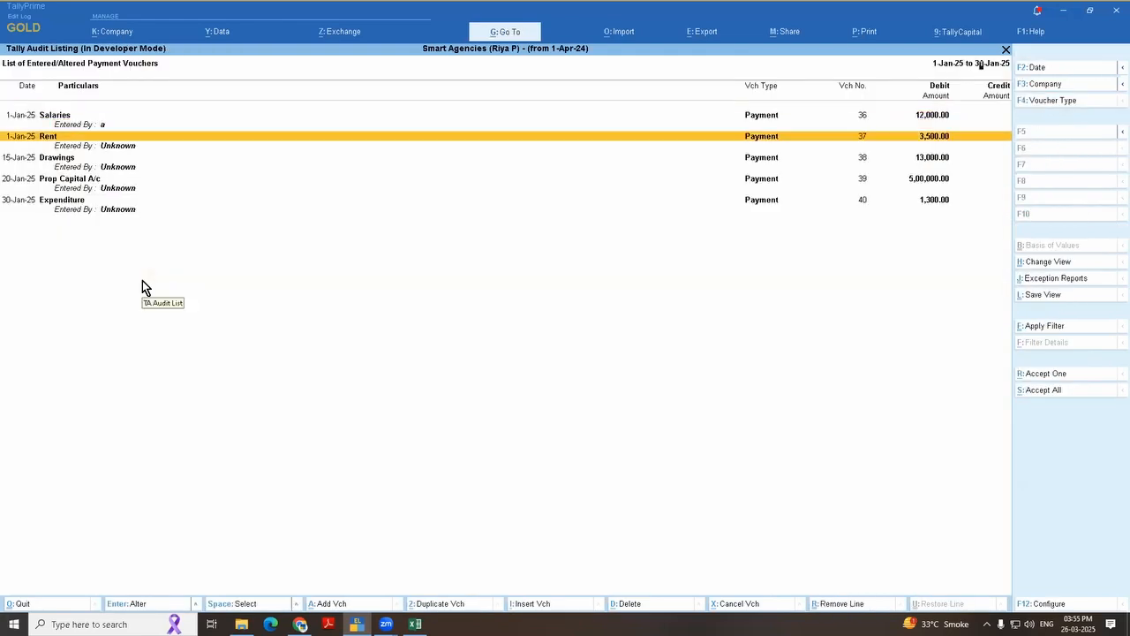
{"action": "key", "text": "Return"}
{"action": "key", "text": "ctrl+a"}
{"action": "key", "text": "Down"}
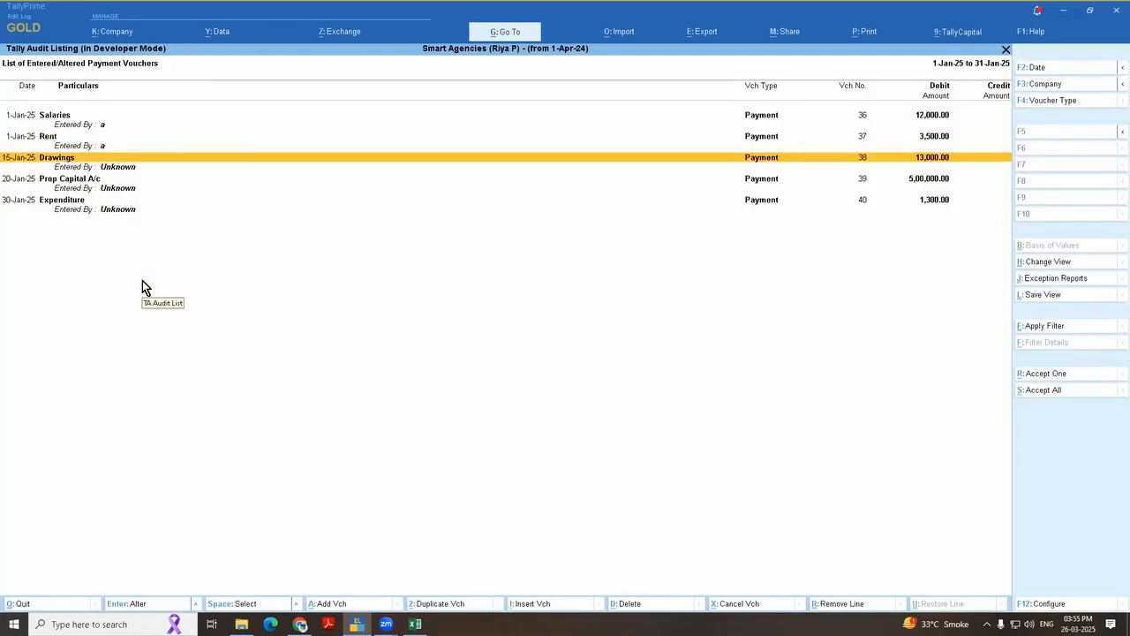
Step: Resave the Drawings, Prop Capital A/c and Expenditure payment vouchers from the January audit list without changes
{"action": "key", "text": "Return"}
{"action": "key", "text": "ctrl+a"}
{"action": "key", "text": "Down"}
{"action": "key", "text": "Return"}
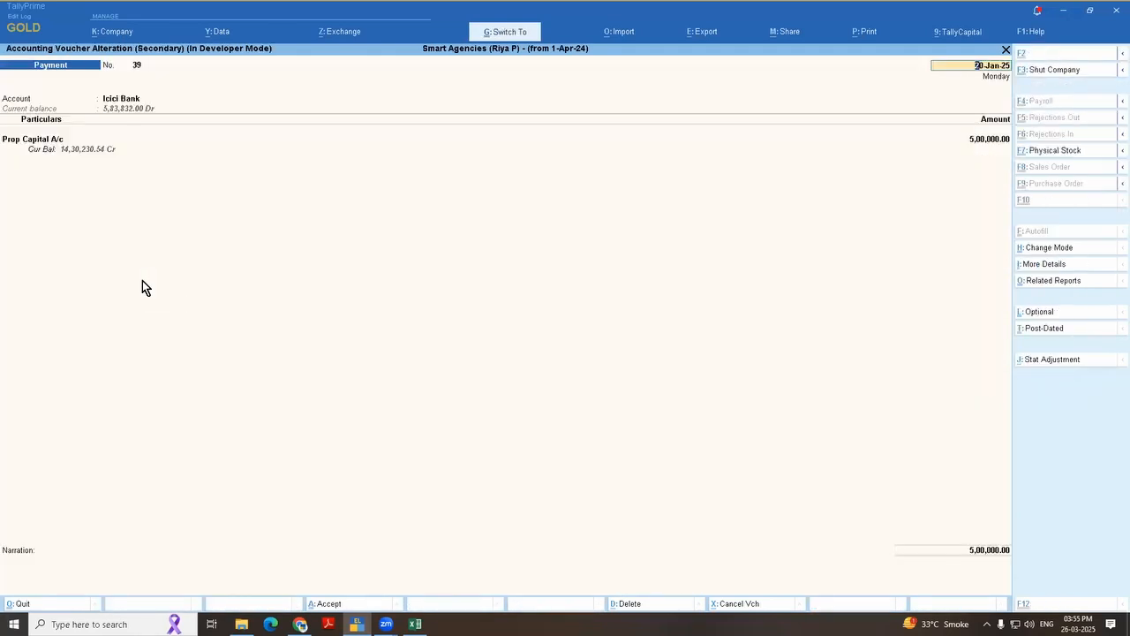
{"action": "key", "text": "ctrl+a"}
{"action": "key", "text": "Down"}
{"action": "key", "text": "Return"}
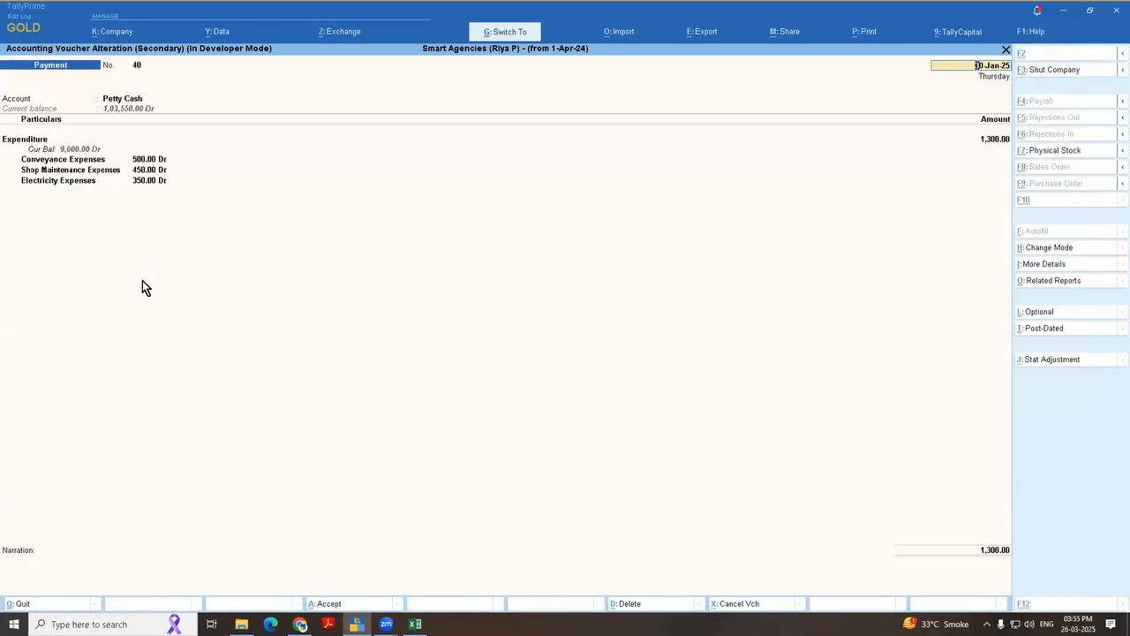
{"action": "key", "text": "ctrl+a"}
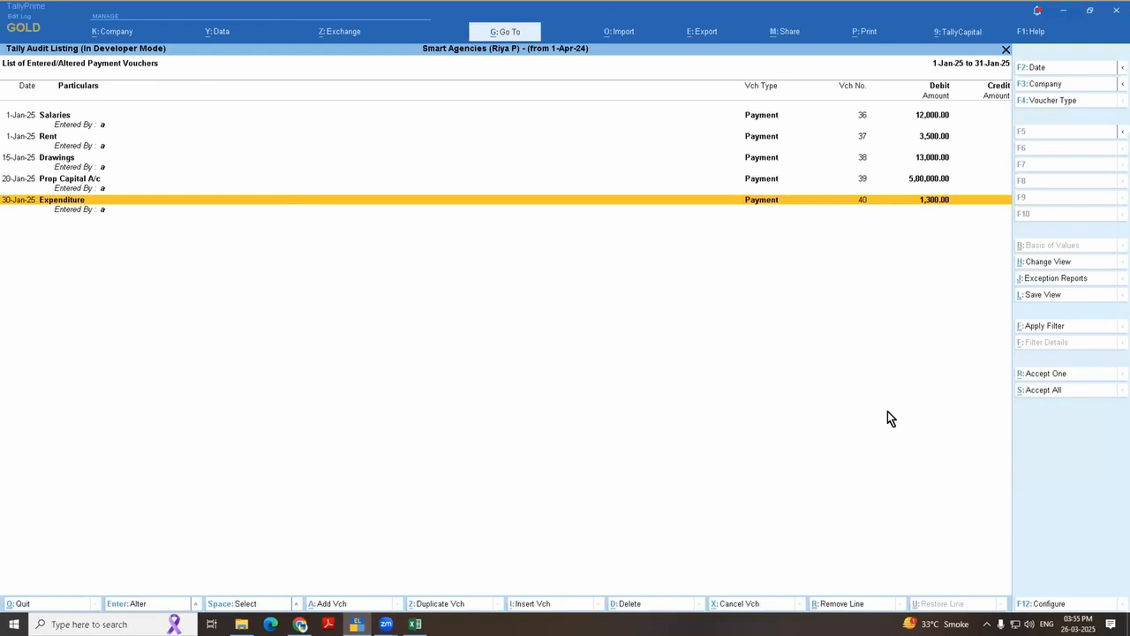
Step: Select all January payment vouchers except the Expenditure voucher of 30-Jan-25 and accept the selected ones in Tally Audit
{"action": "key", "text": "ctrl+space"}
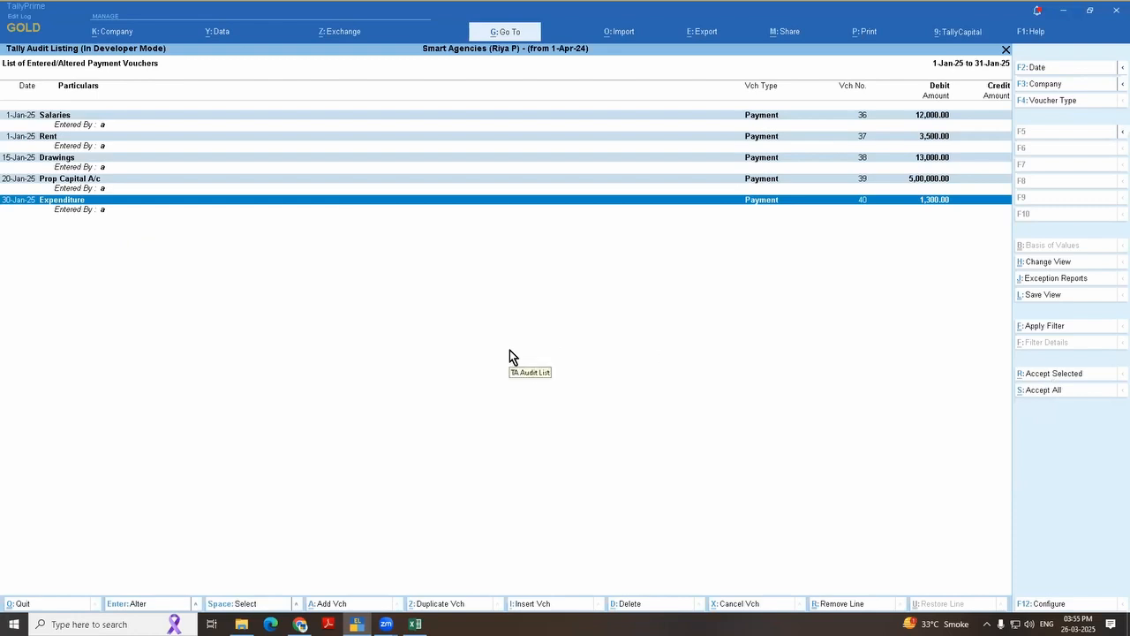
{"action": "key", "text": "space"}
{"action": "key", "text": "Up"}
{"action": "key", "text": "Up"}
{"action": "key", "text": "Up"}
{"action": "key", "text": "Up"}
{"action": "key", "text": "Up"}
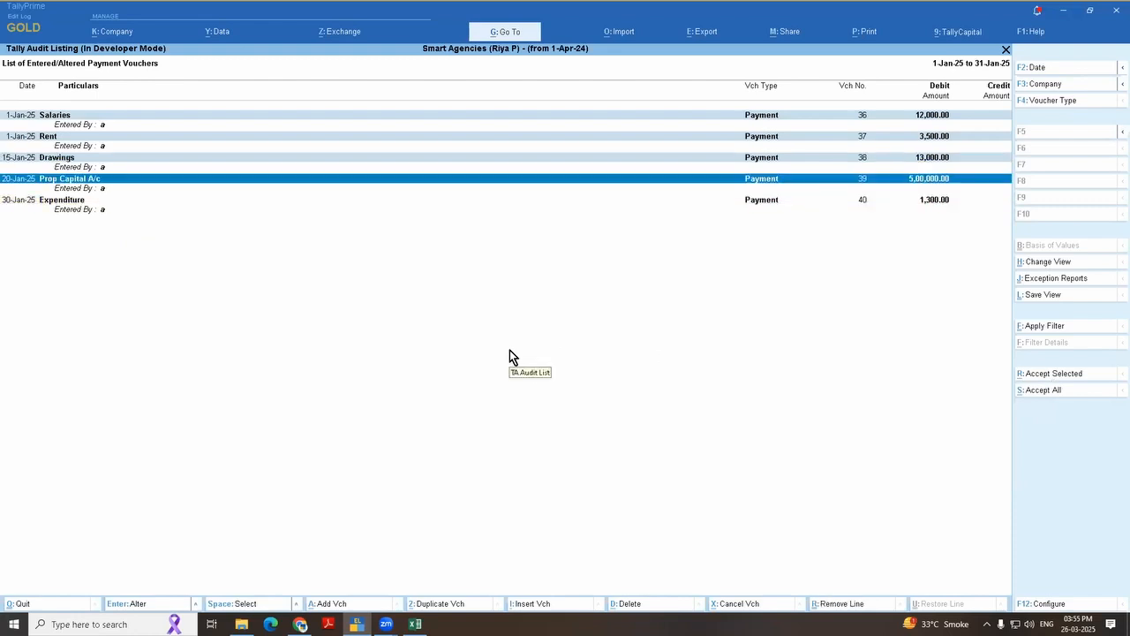
{"action": "key", "text": "Up"}
{"action": "key", "text": "Up"}
{"action": "key", "text": "Up"}
{"action": "key", "text": "Down"}
{"action": "key", "text": "Down"}
{"action": "key", "text": "Down"}
{"action": "key", "text": "Down"}
{"action": "key", "text": "Down"}
{"action": "key", "text": "Down"}
{"action": "left_click", "coordinate": [1043, 374]}
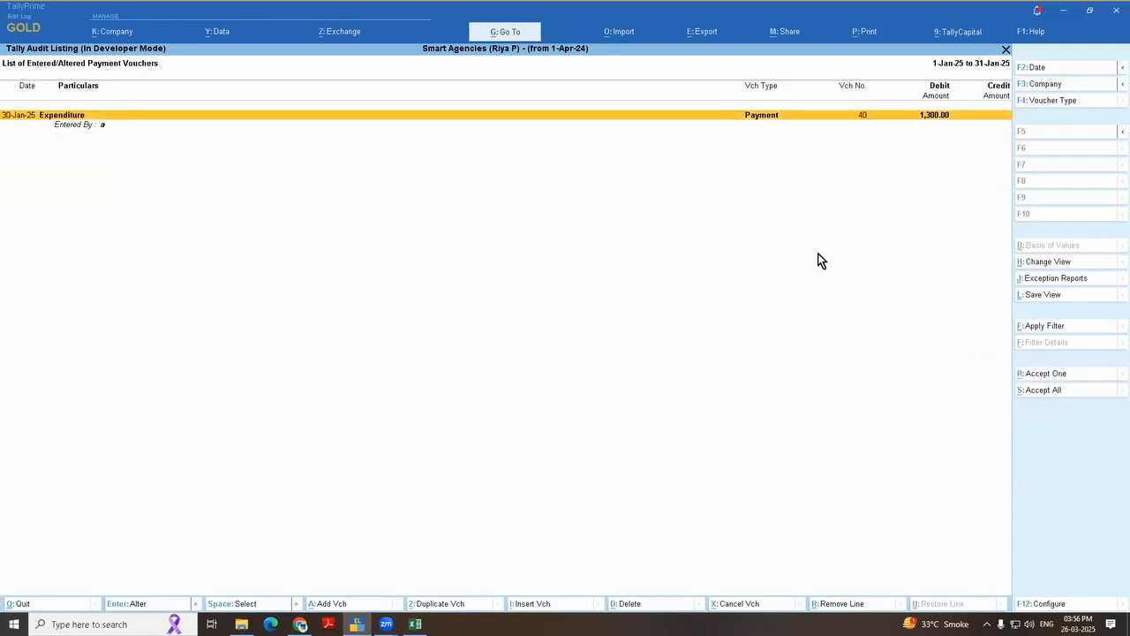
Step: Check the voucher-type audit statistics and reopen the monthly audit register for Payment vouchers
{"action": "key", "text": "Escape"}
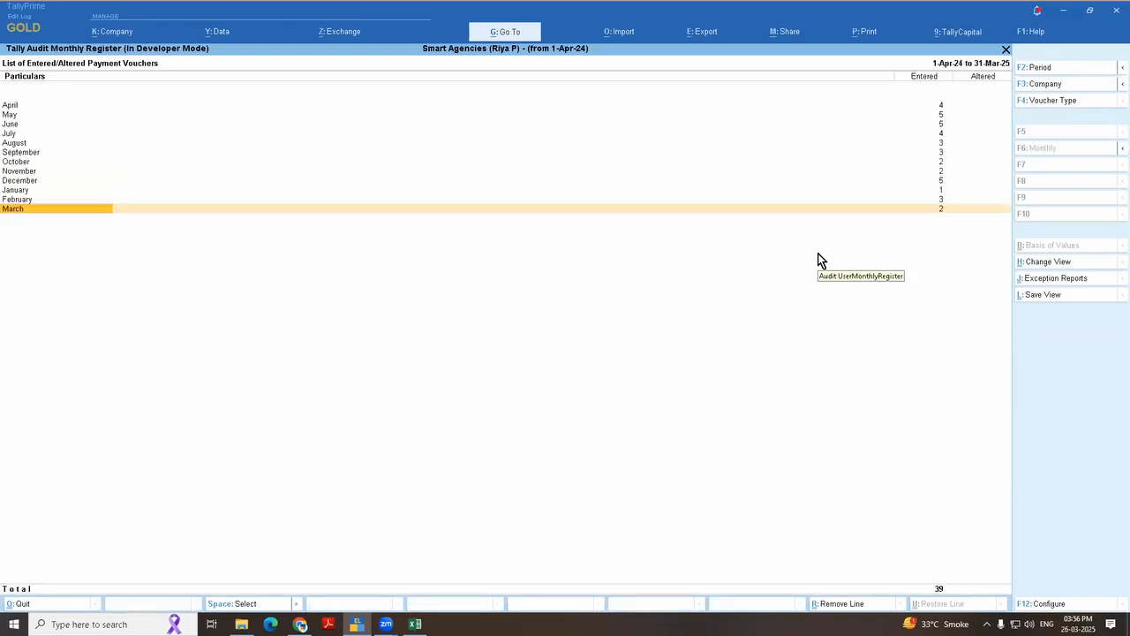
{"action": "key", "text": "Escape"}
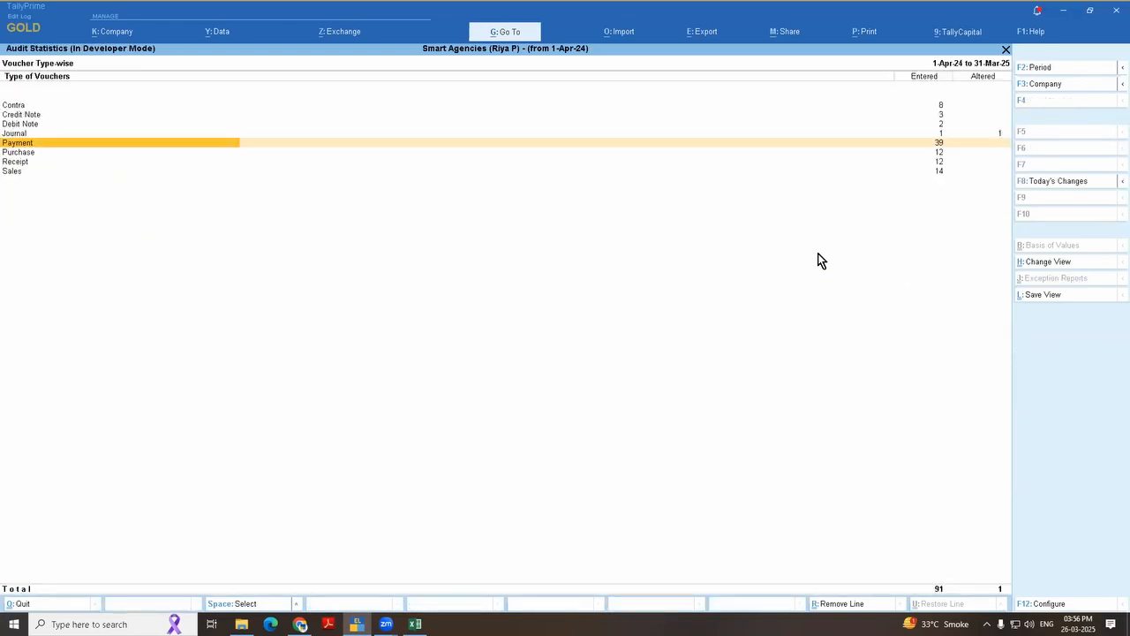
{"action": "key", "text": "Return"}
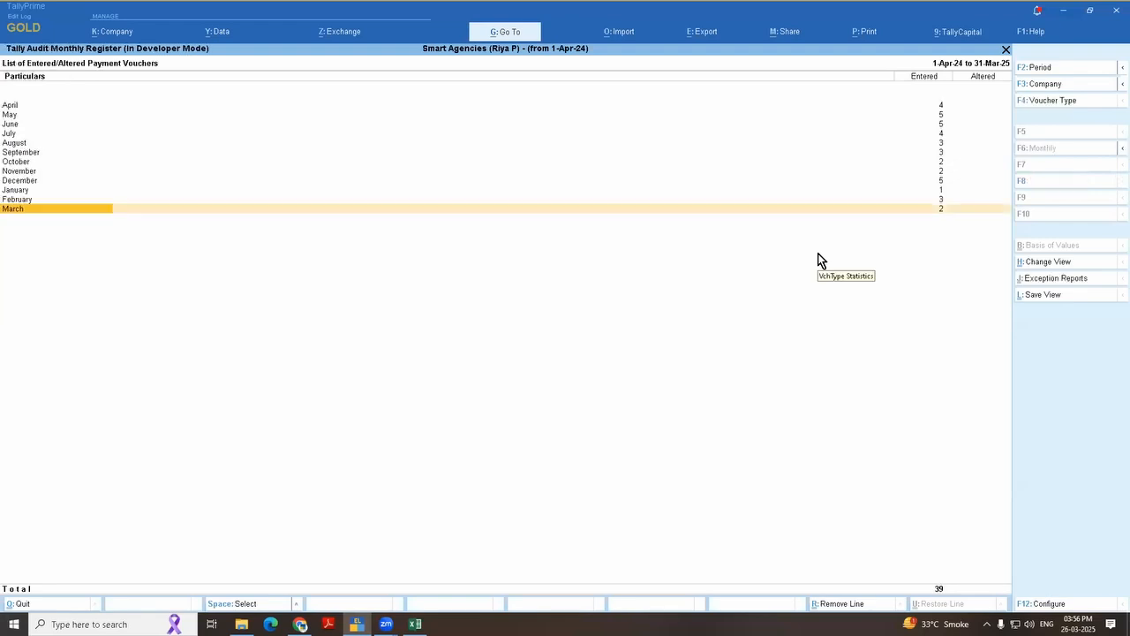
{"action": "key", "text": "Escape"}
{"action": "key", "text": "Down"}
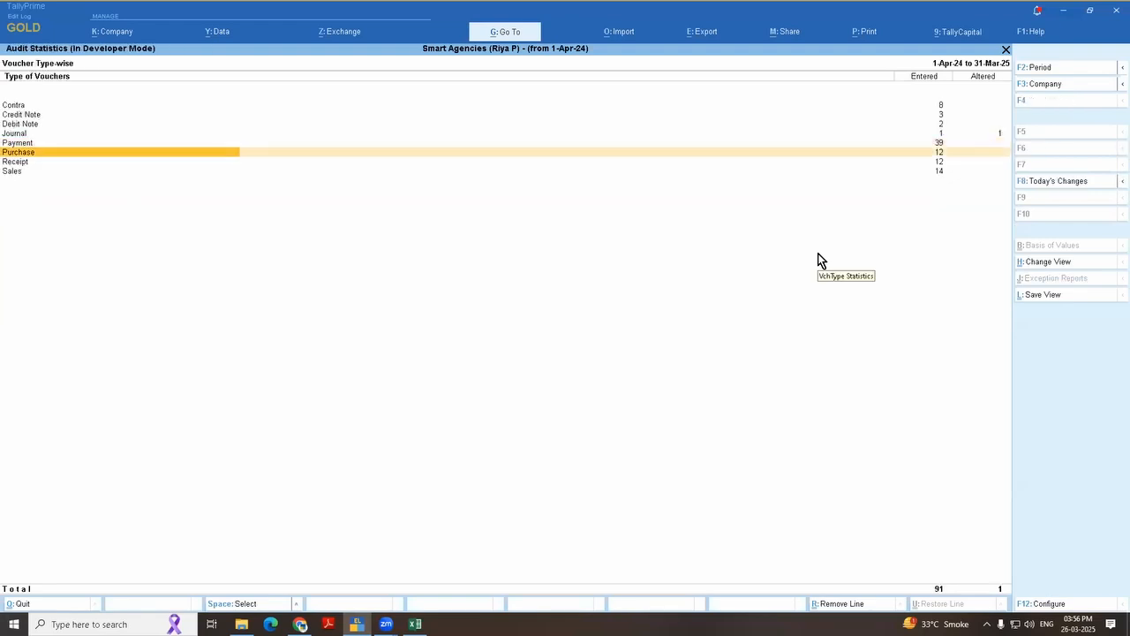
{"action": "key", "text": "Up"}
{"action": "key", "text": "Return"}
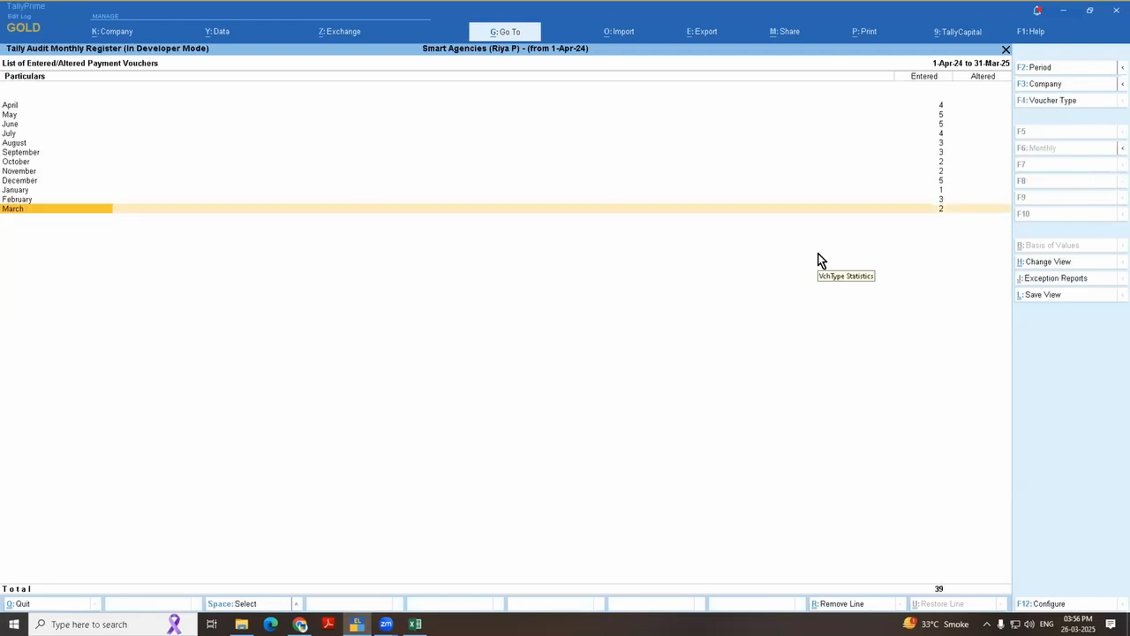
Step: Examine the January entries still pending in the Payment audit register, then return to the monthly list
{"action": "key", "text": "Up"}
{"action": "key", "text": "Up"}
{"action": "key", "text": "Right"}
{"action": "key", "text": "Right"}
{"action": "key", "text": "Left"}
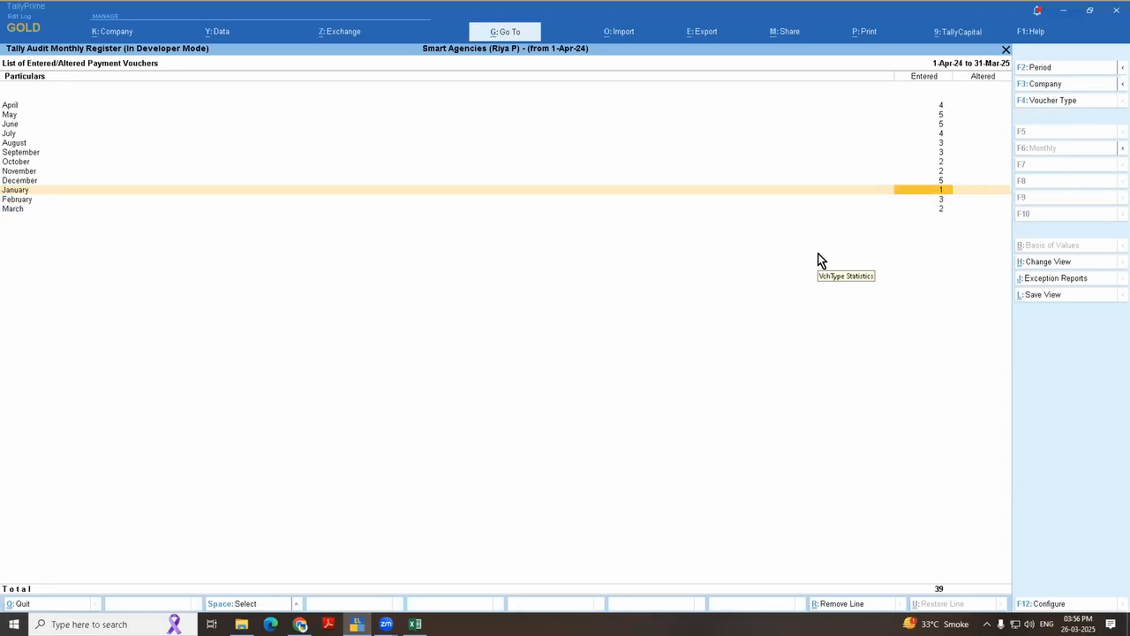
{"action": "key", "text": "Return"}
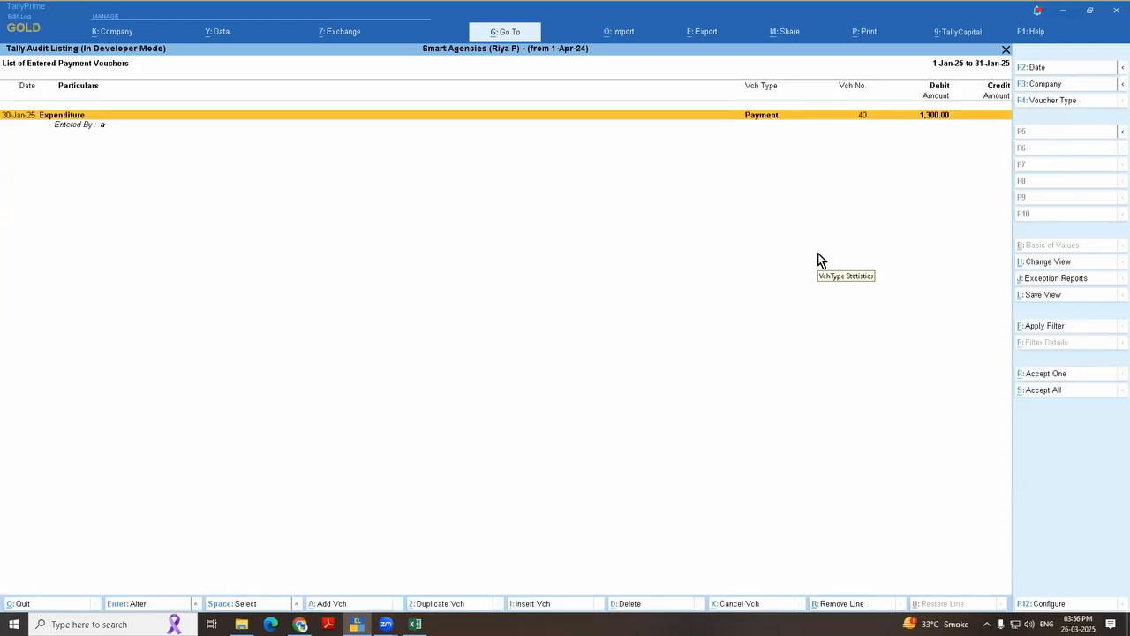
{"action": "key", "text": "Escape"}
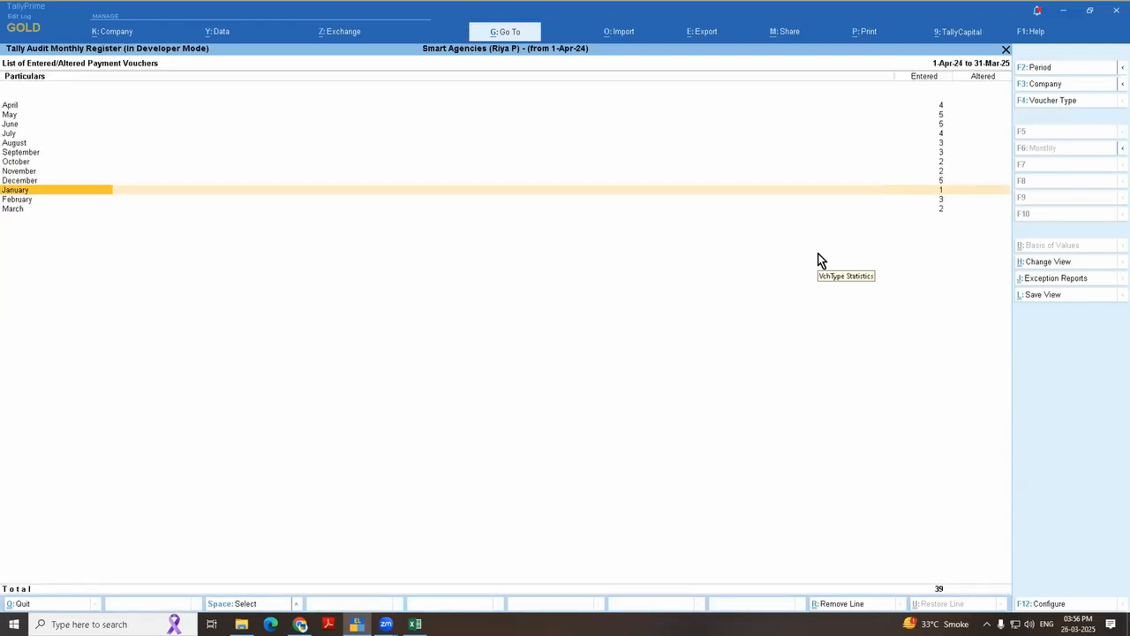
{"action": "key", "text": "Return"}
{"action": "key", "text": "Down"}
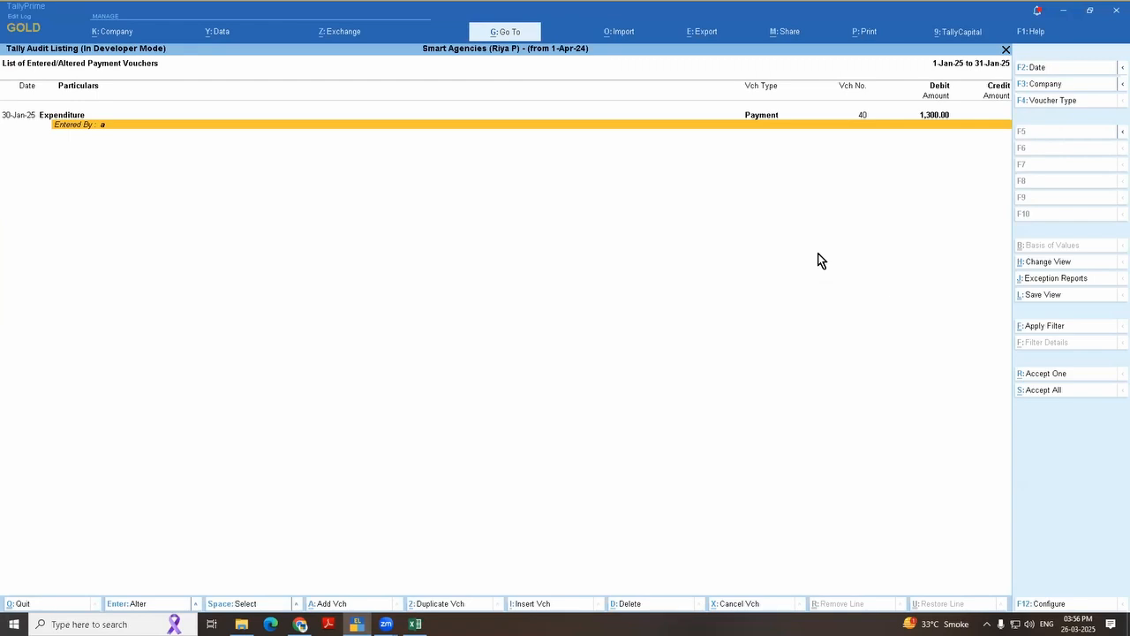
{"action": "key", "text": "Escape"}
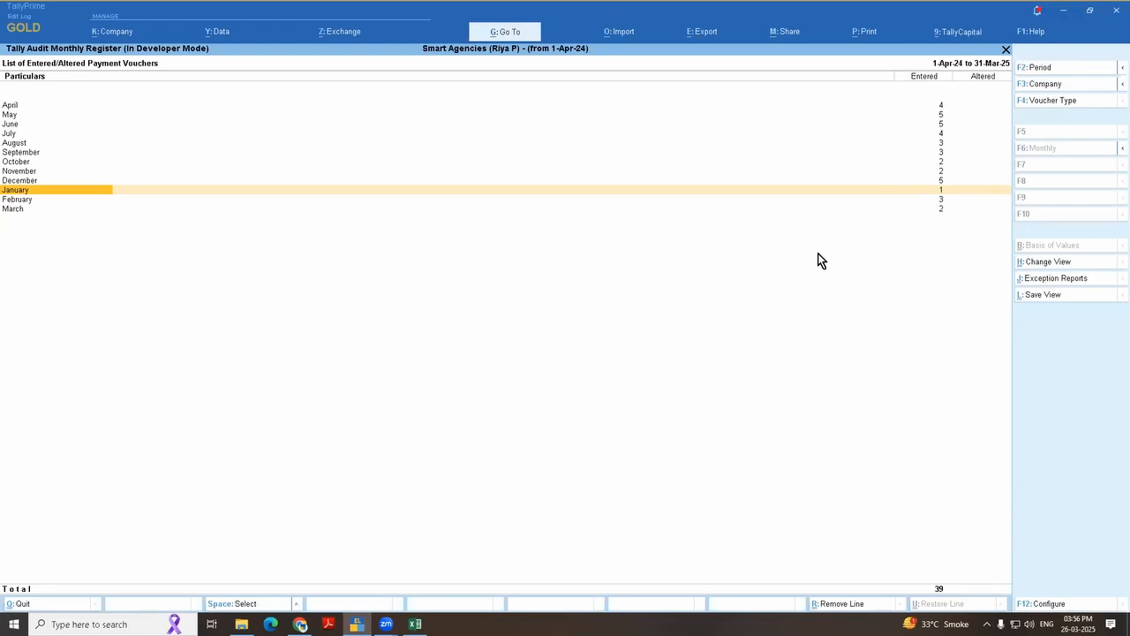
Step: Leave the audit statistics and open the Payment Register under Account Books
{"action": "key", "text": "Escape"}
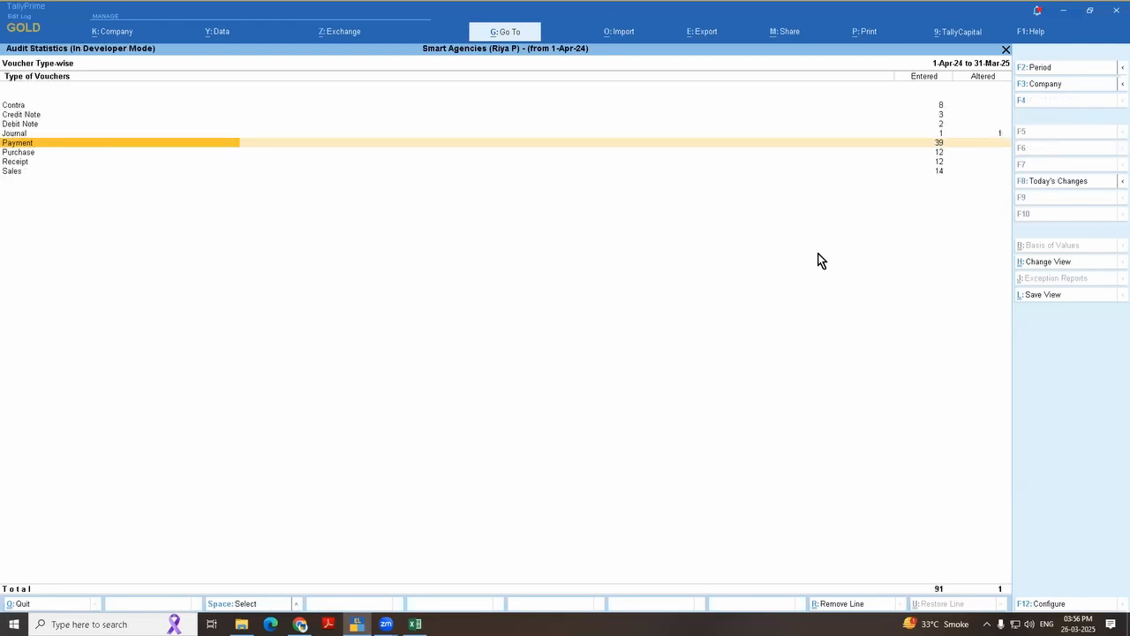
{"action": "key", "text": "Escape"}
{"action": "key", "text": "Return"}
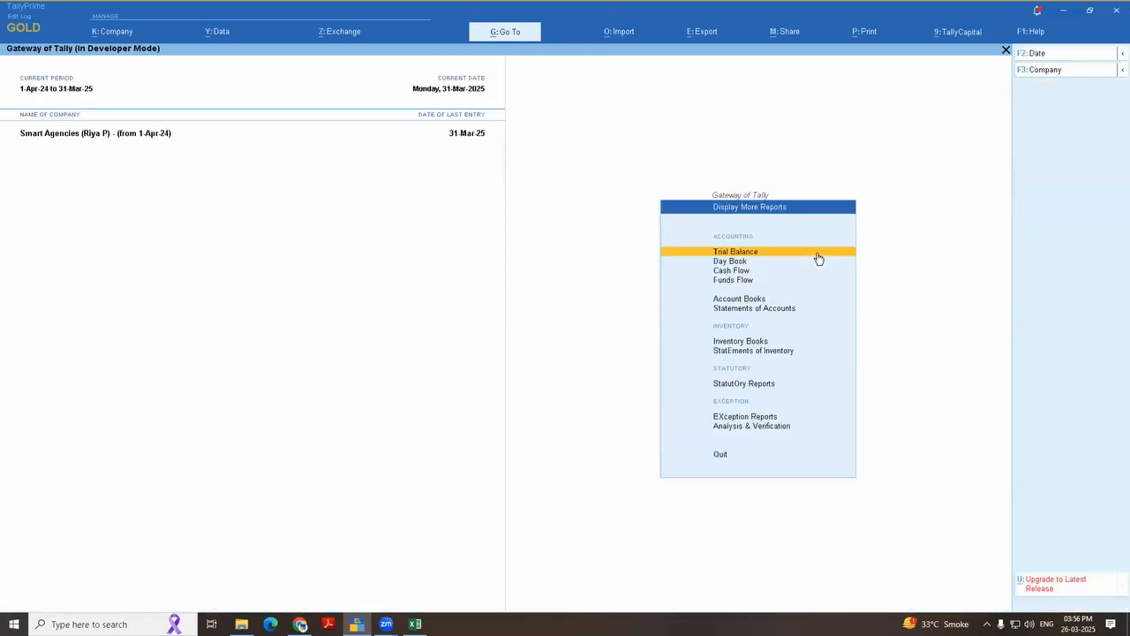
{"action": "key", "text": "Return"}
{"action": "key", "text": "Down"}
{"action": "key", "text": "Down"}
{"action": "key", "text": "Down"}
{"action": "key", "text": "Down"}
{"action": "key", "text": "Down"}
{"action": "key", "text": "Down"}
{"action": "key", "text": "Down"}
{"action": "key", "text": "Down"}
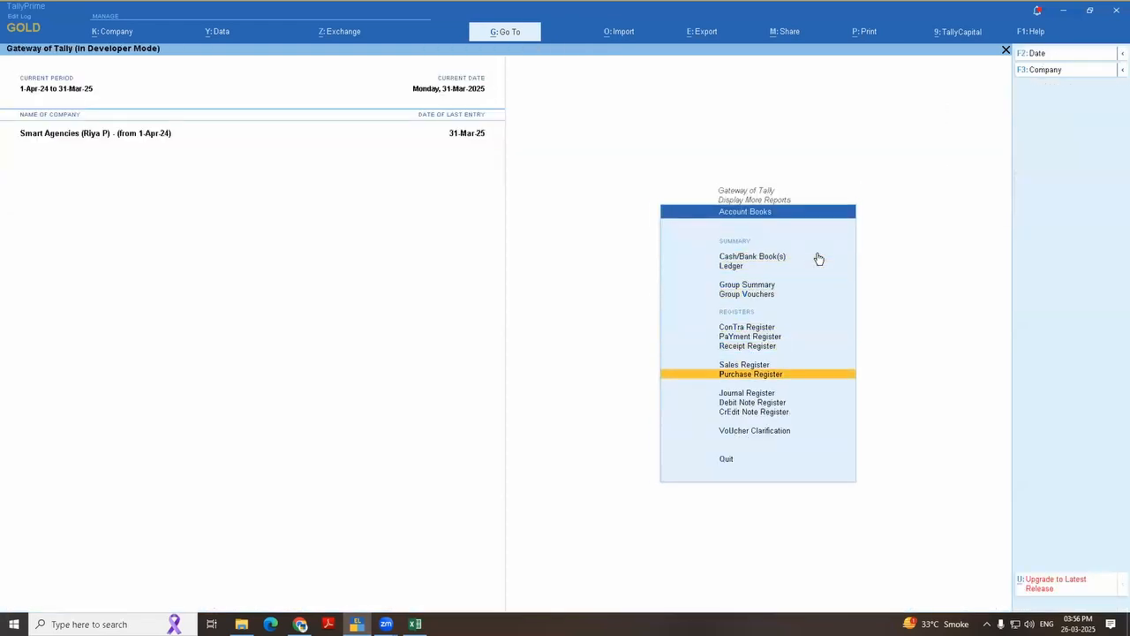
{"action": "key", "text": "Down"}
{"action": "key", "text": "Up"}
{"action": "key", "text": "Up"}
{"action": "key", "text": "Up"}
Step: Drill into January in the Payment Register and review the listed payment vouchers
{"action": "key", "text": "Up"}
{"action": "key", "text": "Return"}
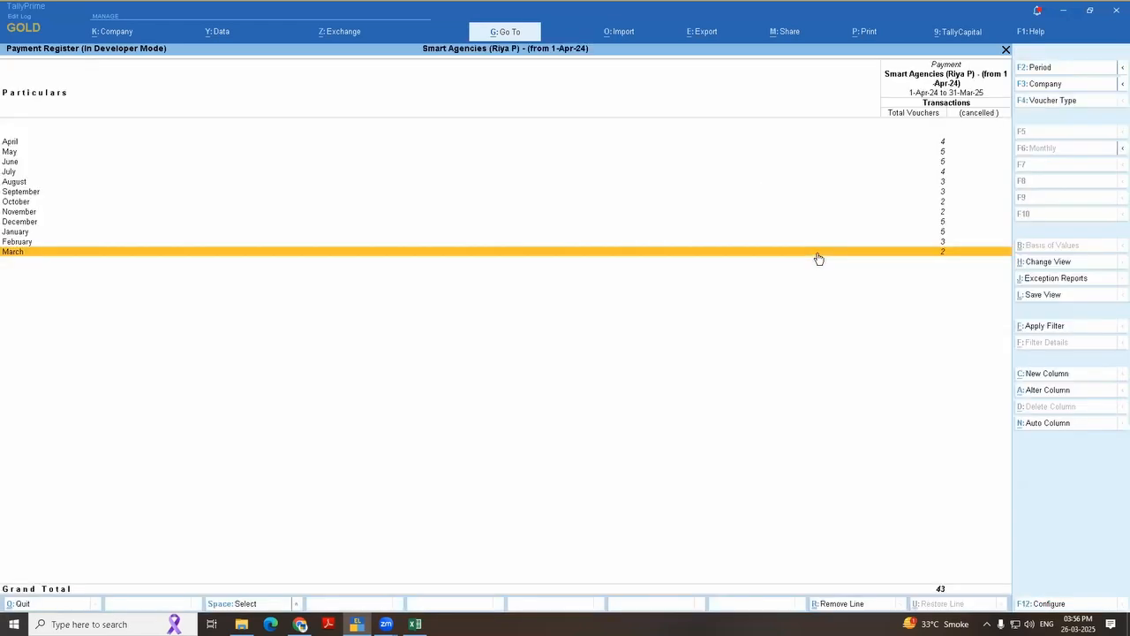
{"action": "key", "text": "Up"}
{"action": "key", "text": "Up"}
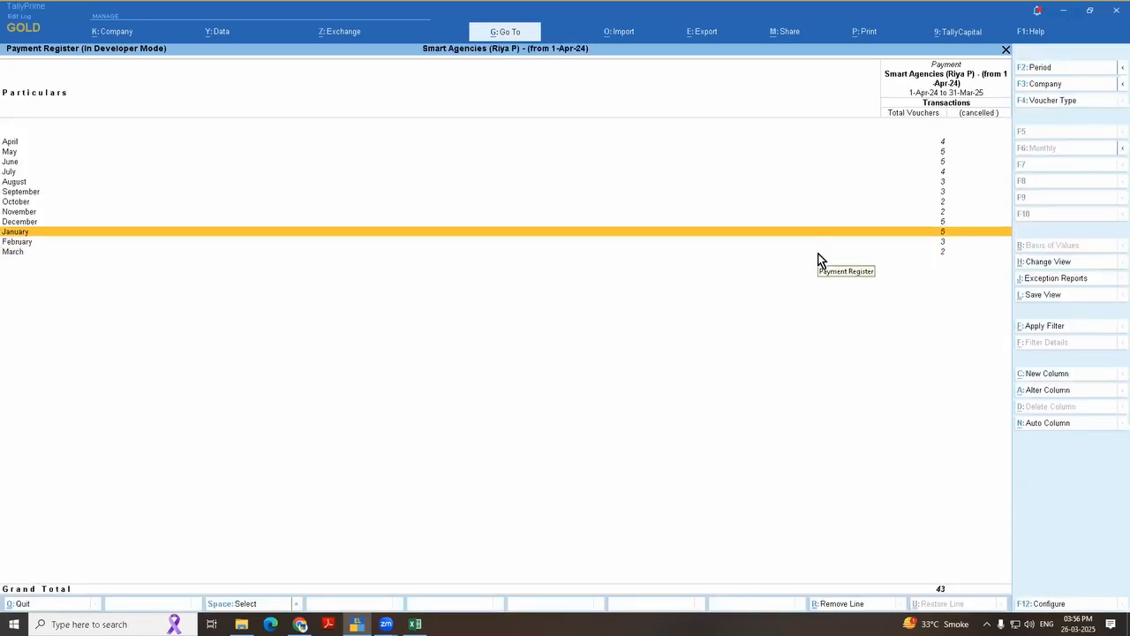
{"action": "key", "text": "Return"}
{"action": "key", "text": "Down"}
{"action": "key", "text": "Down"}
{"action": "key", "text": "Down"}
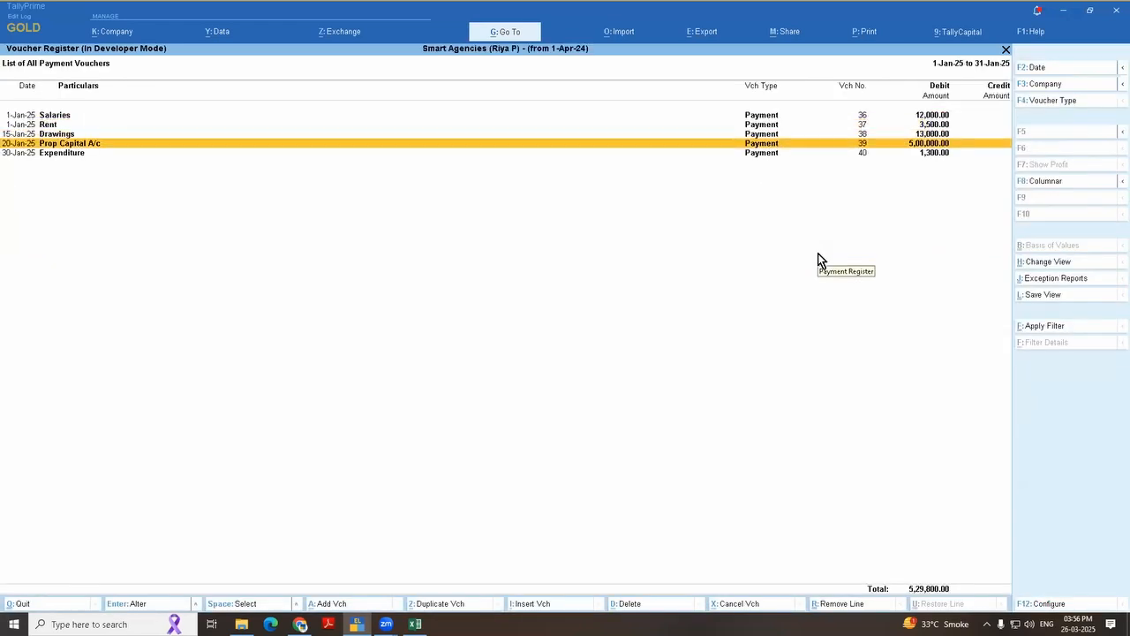
{"action": "key", "text": "Up"}
{"action": "key", "text": "Up"}
{"action": "key", "text": "Up"}
{"action": "key", "text": "Down"}
{"action": "key", "text": "Down"}
{"action": "key", "text": "Down"}
{"action": "key", "text": "Down"}
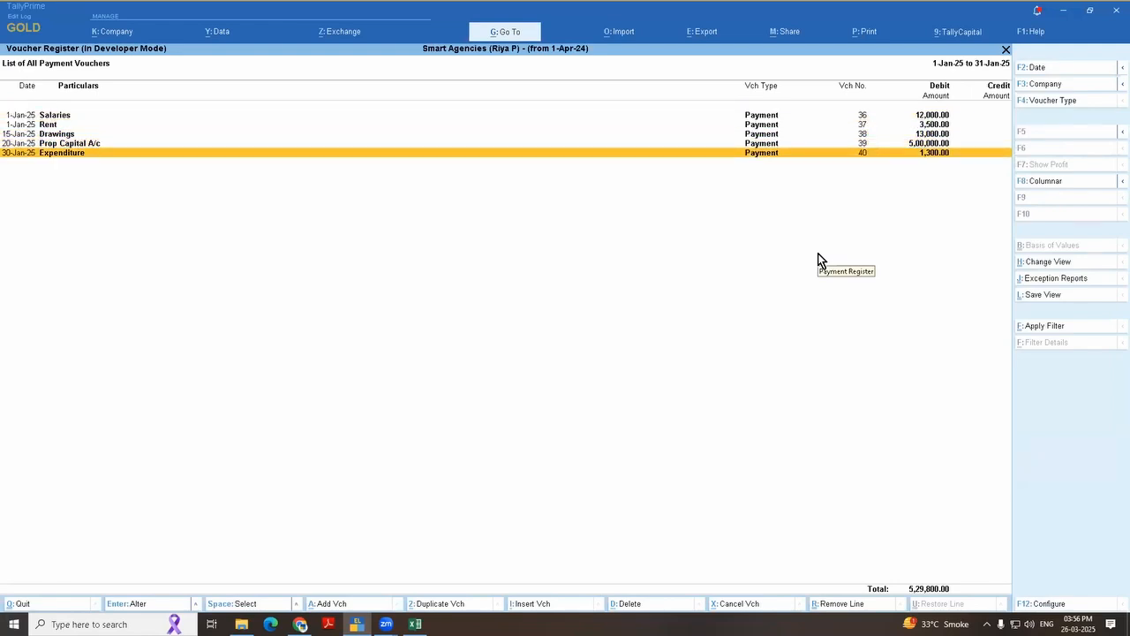
Step: Set the amount of the Rent payment voucher no. 37 to 6,500 and save the voucher
{"action": "key", "text": "Up"}
{"action": "key", "text": "Up"}
{"action": "key", "text": "Up"}
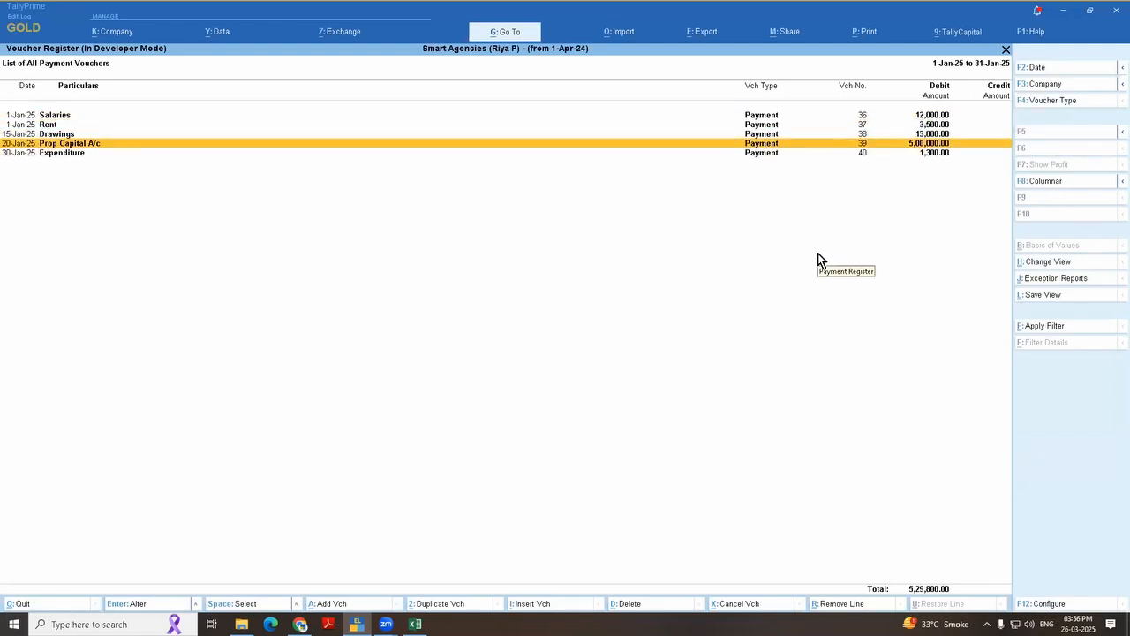
{"action": "key", "text": "Return"}
{"action": "key", "text": "Return"}
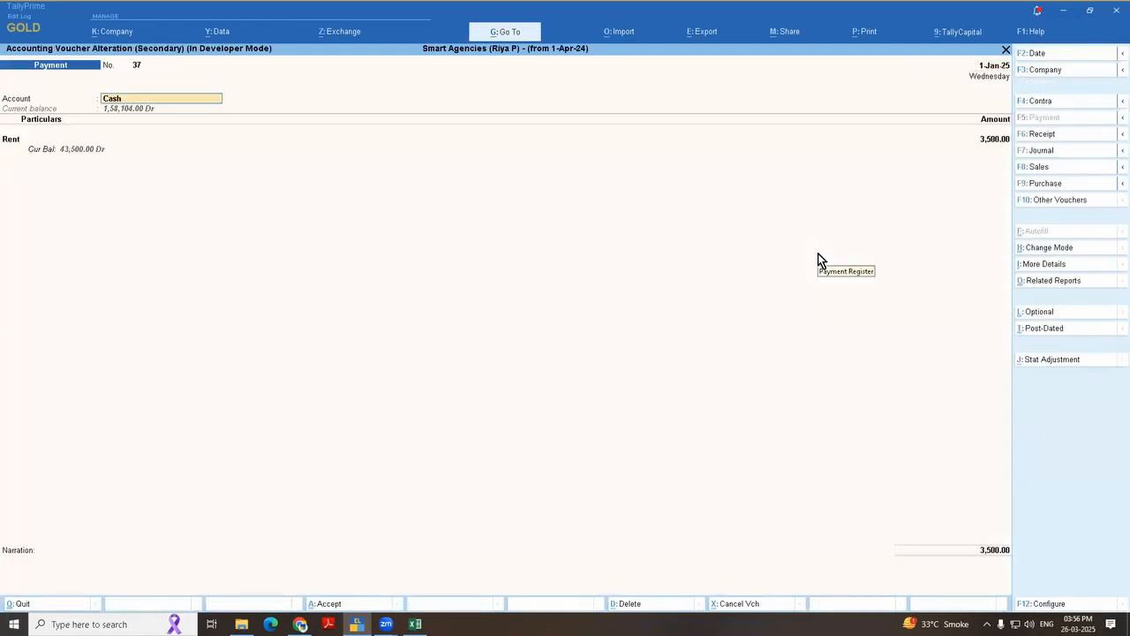
{"action": "key", "text": "Return"}
{"action": "key", "text": "Return"}
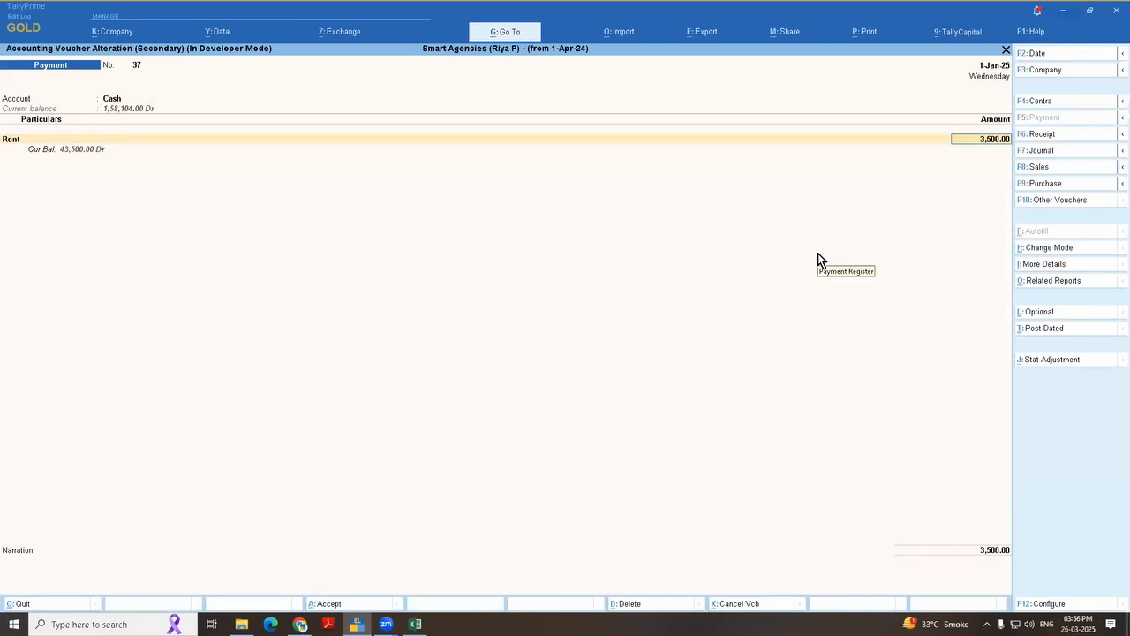
{"action": "type", "text": "6500"}
{"action": "key", "text": "Return"}
{"action": "key", "text": "Return"}
{"action": "key", "text": "Return"}
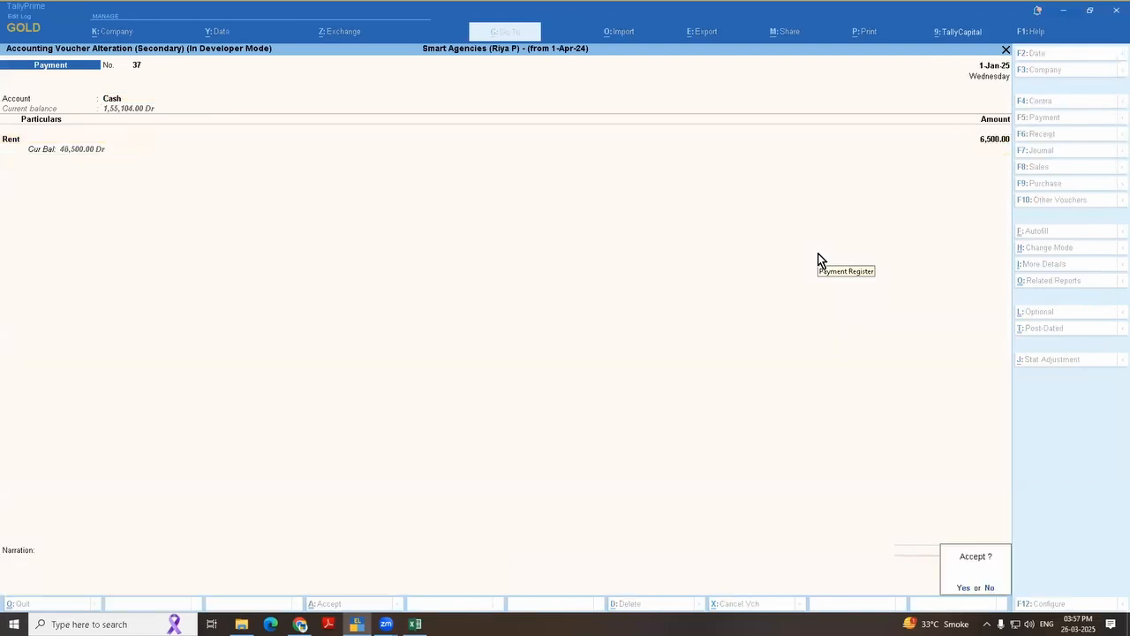
{"action": "key", "text": "Return"}
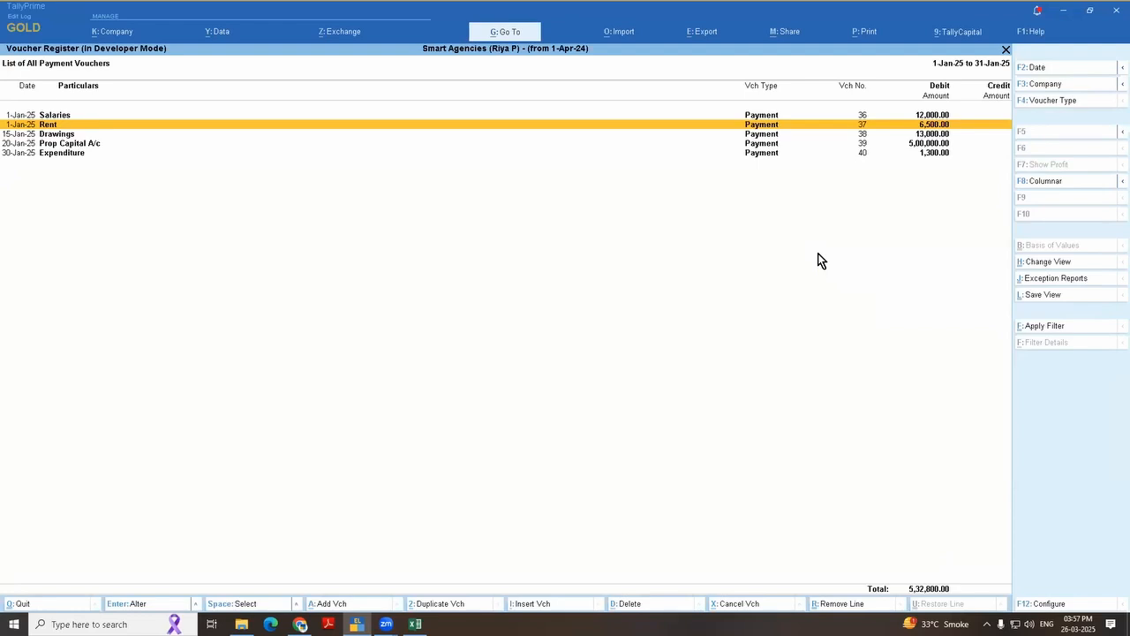
Step: Open the Rent voucher's edit log, compare versions 2 and 3, and return to the voucher
{"action": "key", "text": "alt"}
{"action": "key", "text": "Return"}
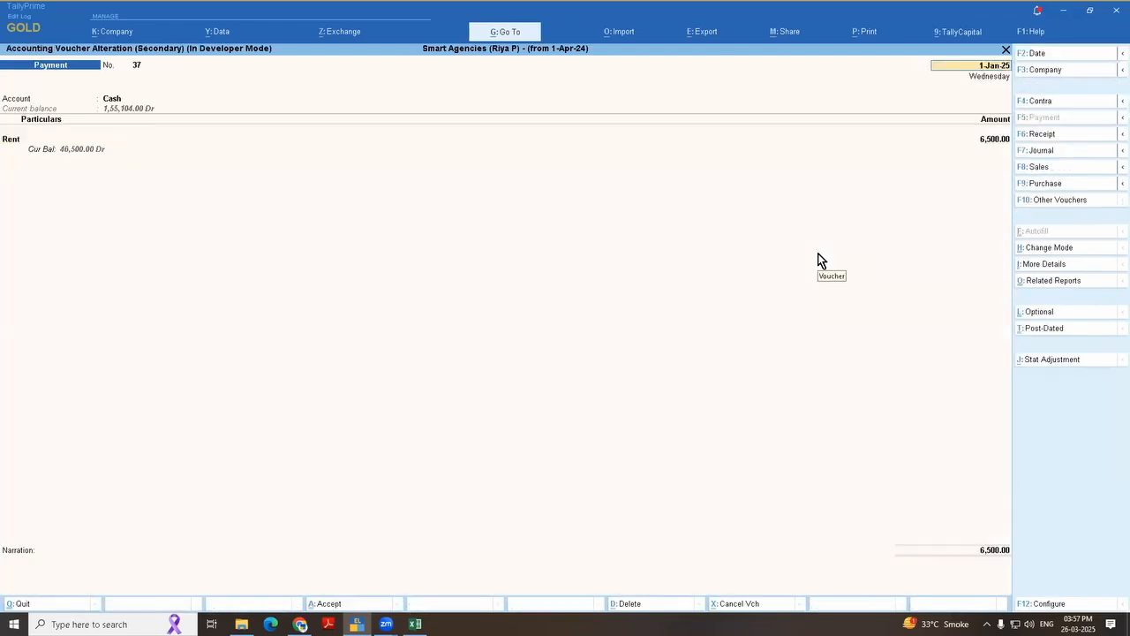
{"action": "key", "text": "ctrl+alt+h"}
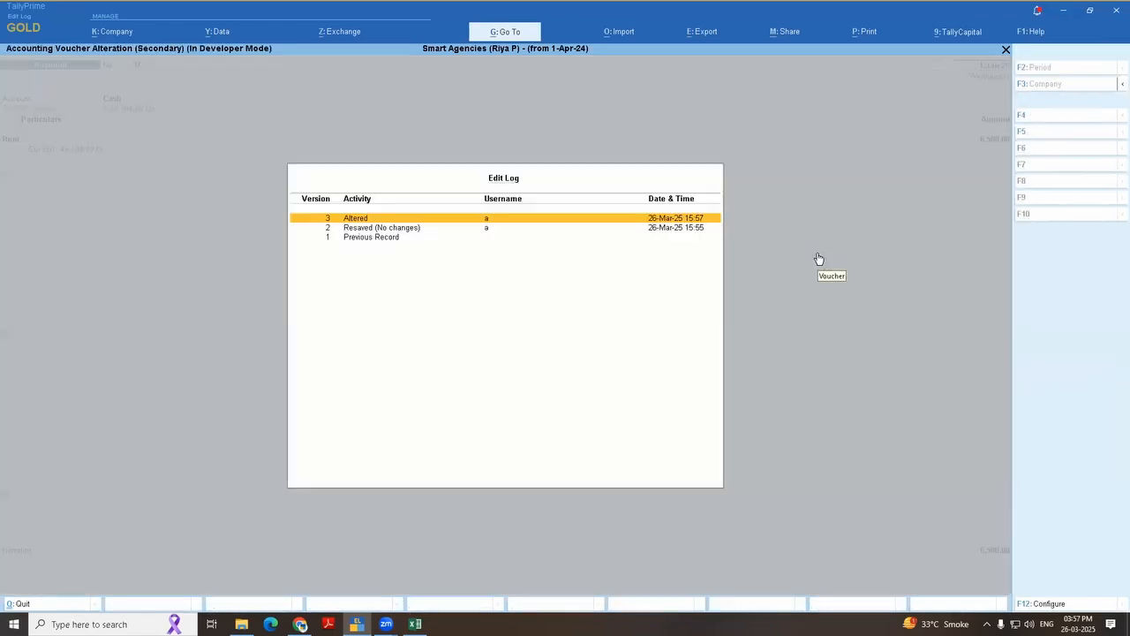
{"action": "key", "text": "Return"}
{"action": "key", "text": "Down"}
{"action": "key", "text": "Down"}
{"action": "key", "text": "Down"}
{"action": "key", "text": "Down"}
{"action": "key", "text": "Down"}
{"action": "key", "text": "Down"}
{"action": "key", "text": "Down"}
{"action": "key", "text": "Down"}
{"action": "key", "text": "Down"}
{"action": "key", "text": "Down"}
{"action": "key", "text": "Down"}
{"action": "key", "text": "Down"}
{"action": "key", "text": "Down"}
{"action": "key", "text": "Down"}
{"action": "key", "text": "Down"}
{"action": "key", "text": "Down"}
{"action": "key", "text": "Down"}
{"action": "key", "text": "Down"}
{"action": "key", "text": "Down"}
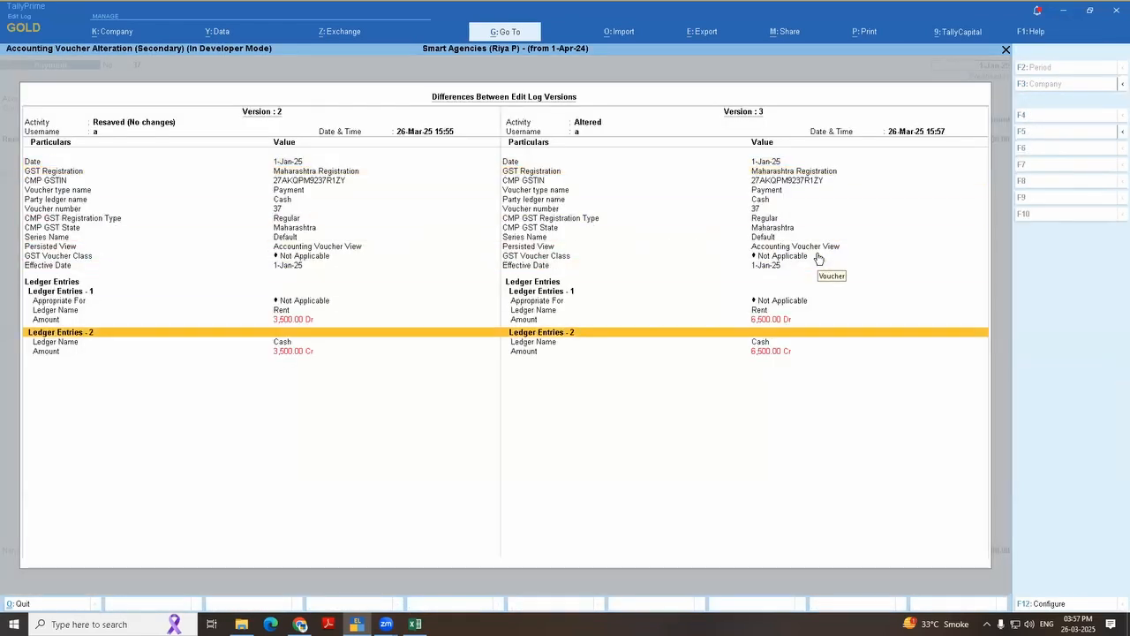
{"action": "key", "text": "Escape"}
Step: Close the Rent voucher and review the January payment vouchers in the voucher register
{"action": "key", "text": "Escape"}
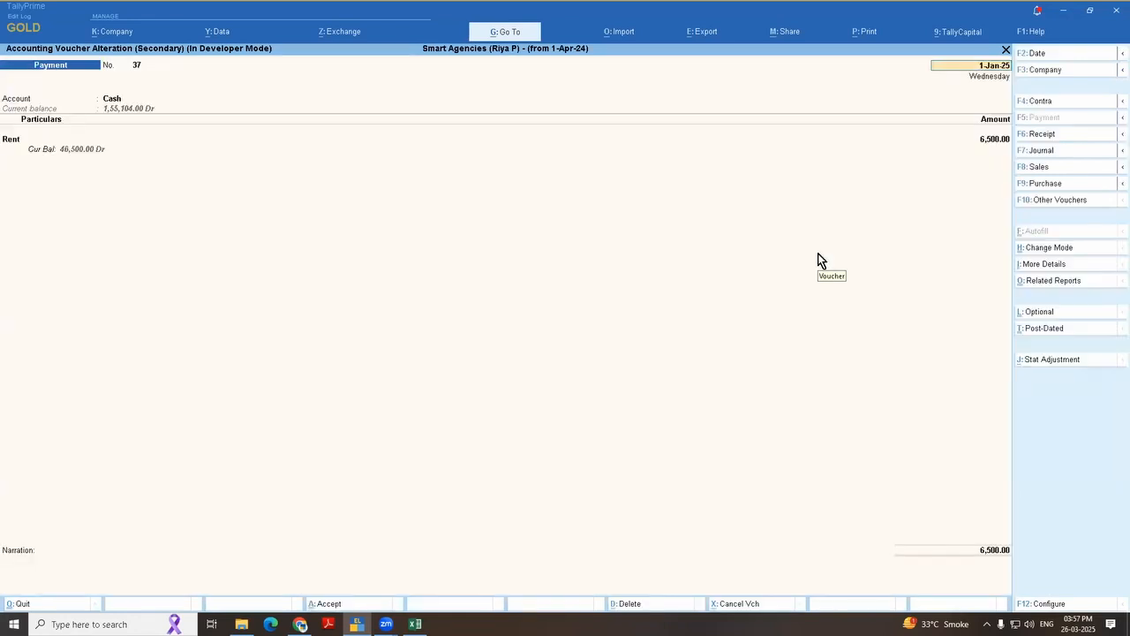
{"action": "key", "text": "Escape"}
{"action": "key", "text": "y"}
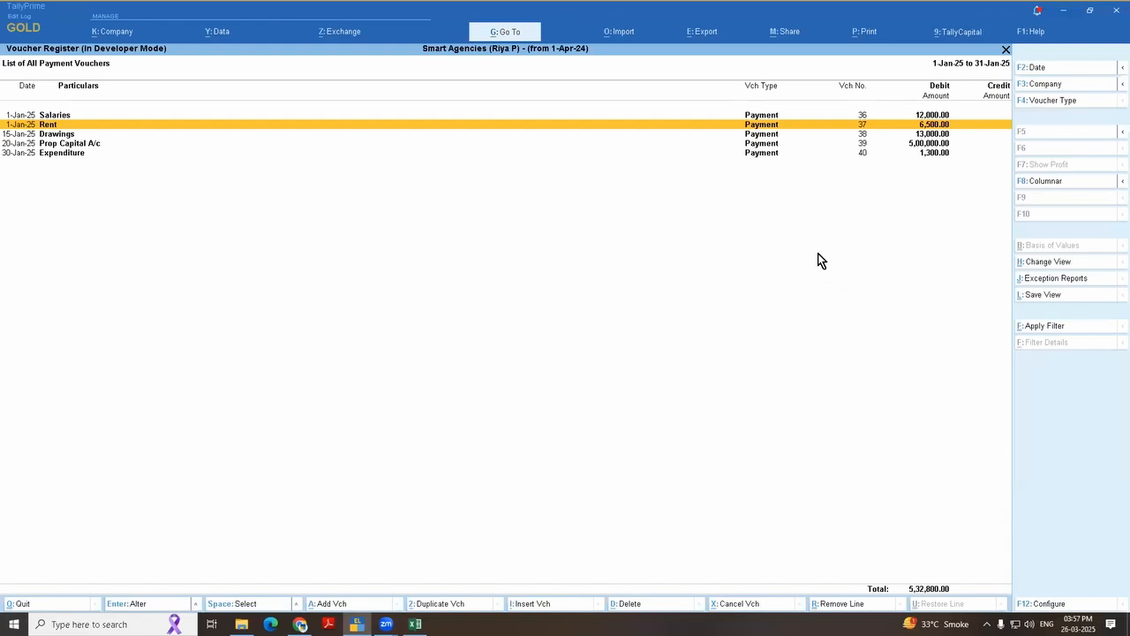
{"action": "key", "text": "Down"}
{"action": "key", "text": "Down"}
{"action": "key", "text": "Down"}
{"action": "key", "text": "Up"}
{"action": "key", "text": "Up"}
{"action": "key", "text": "Up"}
{"action": "key", "text": "Up"}
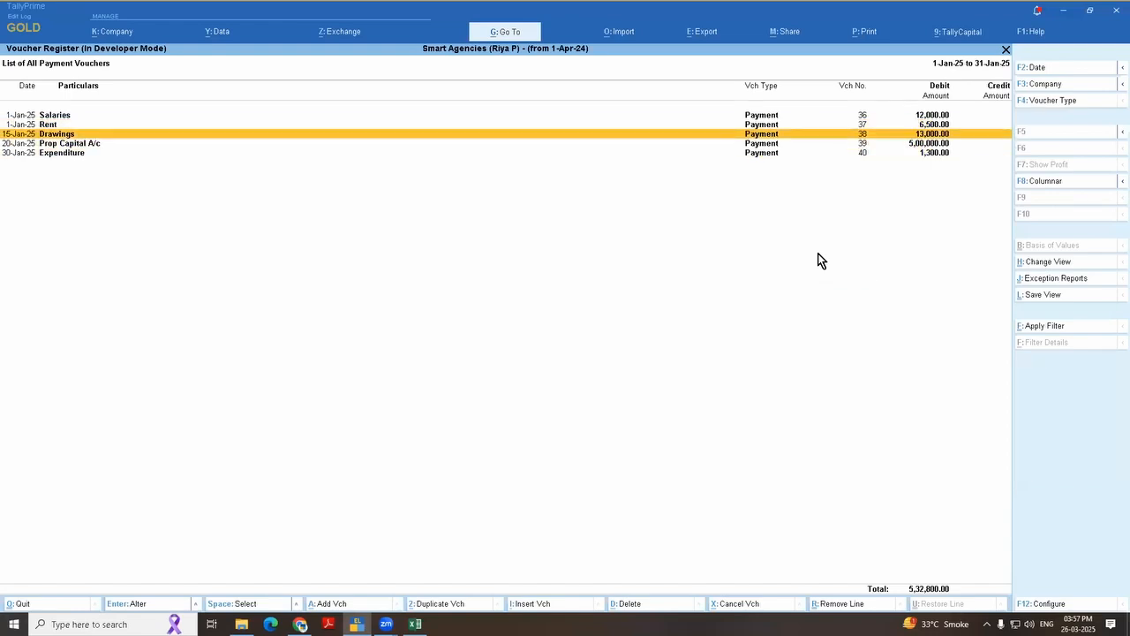
{"action": "key", "text": "Down"}
{"action": "key", "text": "Down"}
{"action": "key", "text": "Down"}
{"action": "key", "text": "Down"}
{"action": "key", "text": "Up"}
{"action": "key", "text": "Up"}
{"action": "key", "text": "Up"}
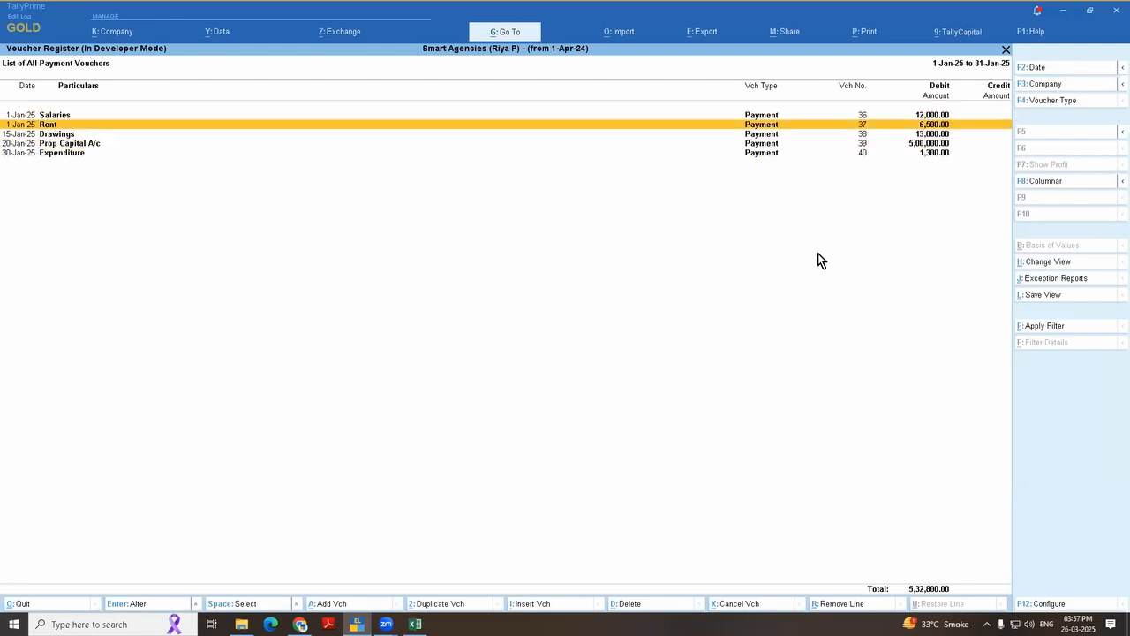
Step: Leave the Payment Register and open the voucher type-wise audit statistics in Tally Audit under Statements of Accounts
{"action": "key", "text": "Escape"}
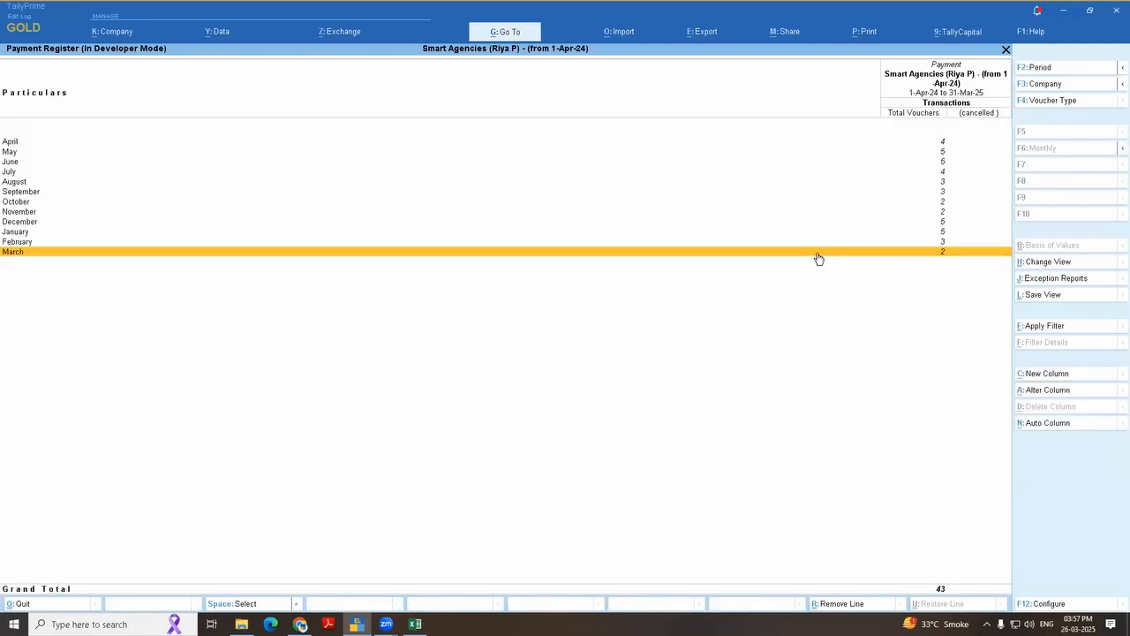
{"action": "key", "text": "Escape"}
{"action": "key", "text": "Escape"}
{"action": "key", "text": "Escape"}
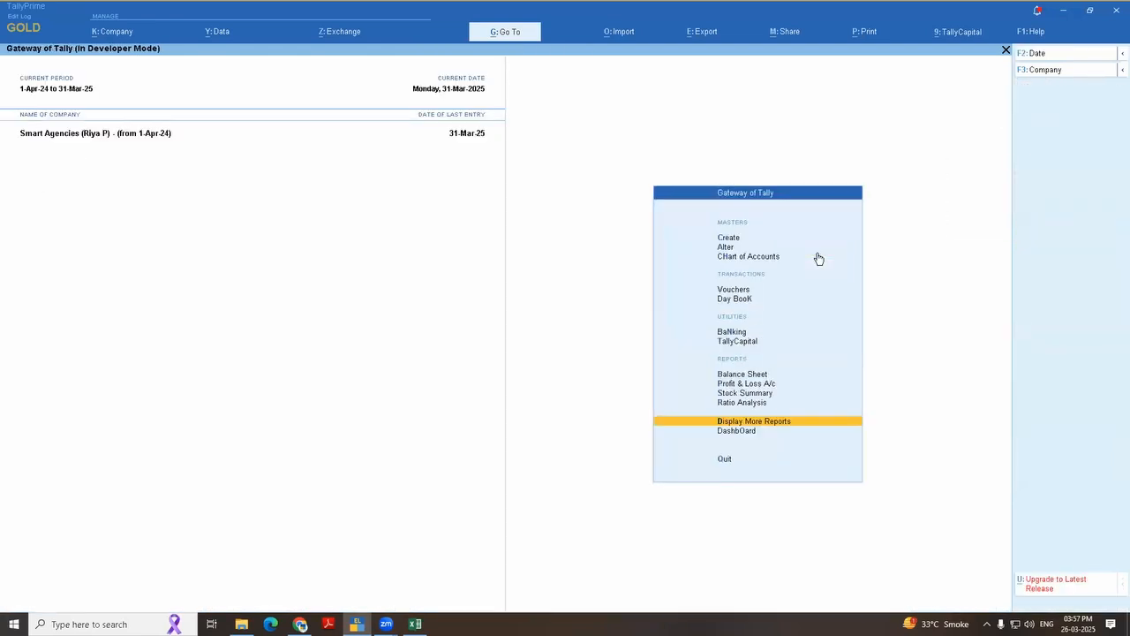
{"action": "key", "text": "Return"}
{"action": "key", "text": "s"}
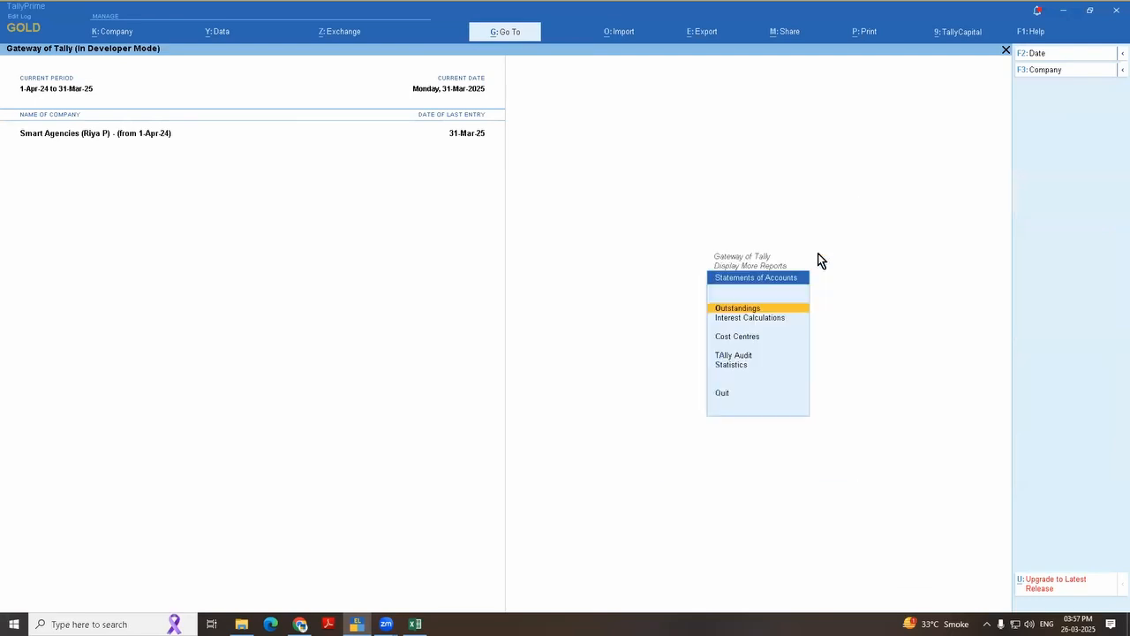
{"action": "key", "text": "Down"}
{"action": "key", "text": "Down"}
{"action": "key", "text": "Down"}
{"action": "key", "text": "Return"}
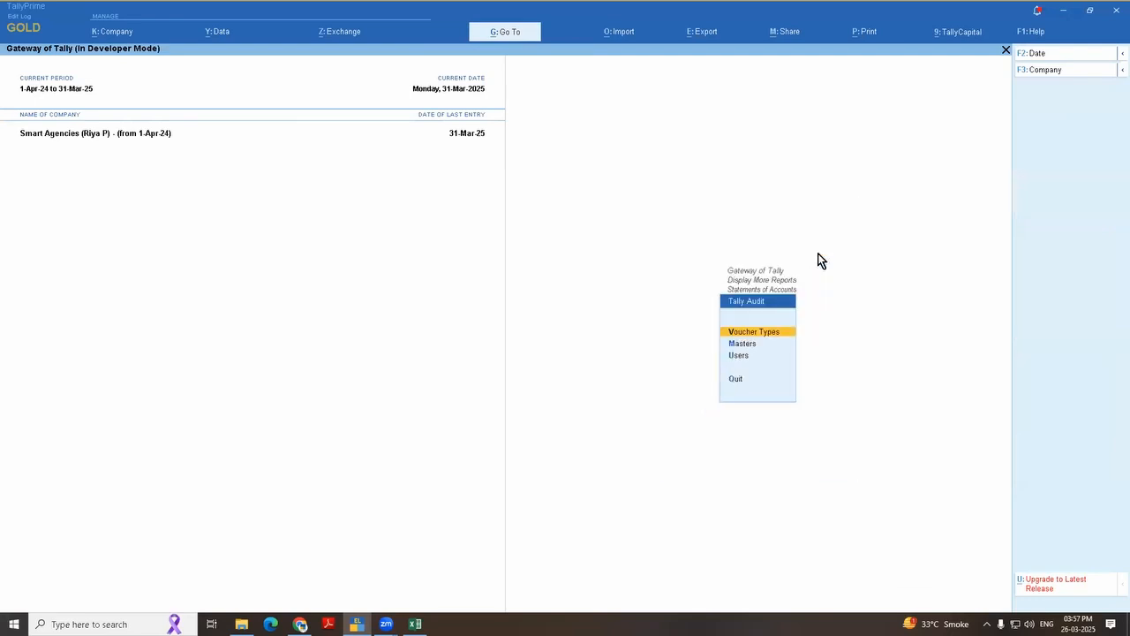
{"action": "key", "text": "Return"}
Step: Examine the entered and altered counts for Payment vouchers in the audit statistics
{"action": "key", "text": "Down"}
{"action": "key", "text": "Down"}
{"action": "key", "text": "Down"}
{"action": "key", "text": "Down"}
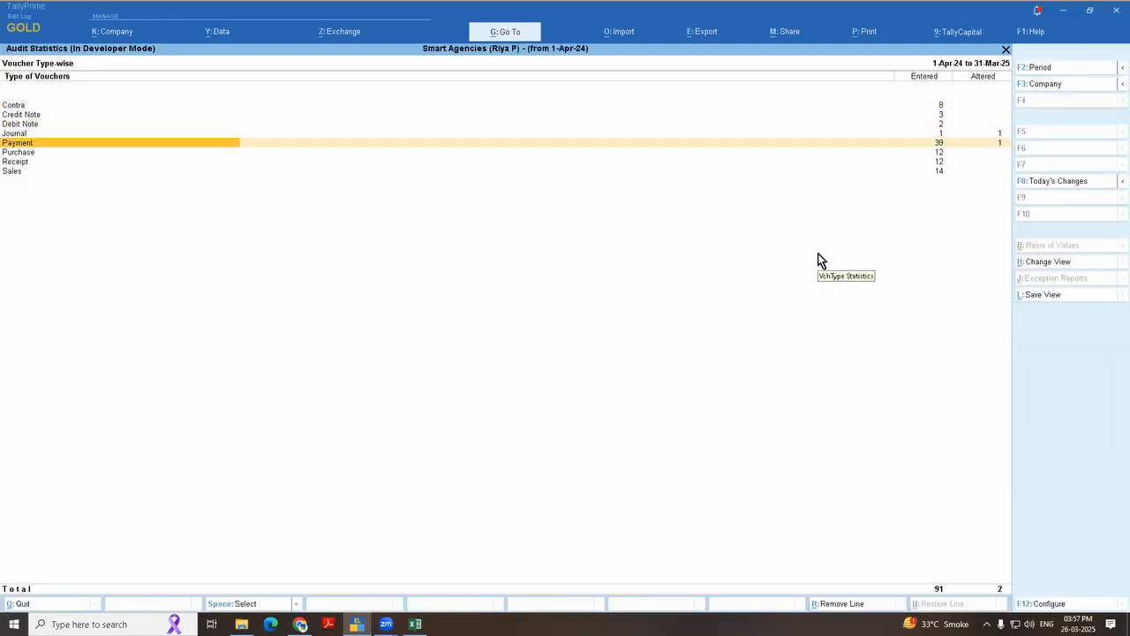
{"action": "key", "text": "Right"}
{"action": "key", "text": "Right"}
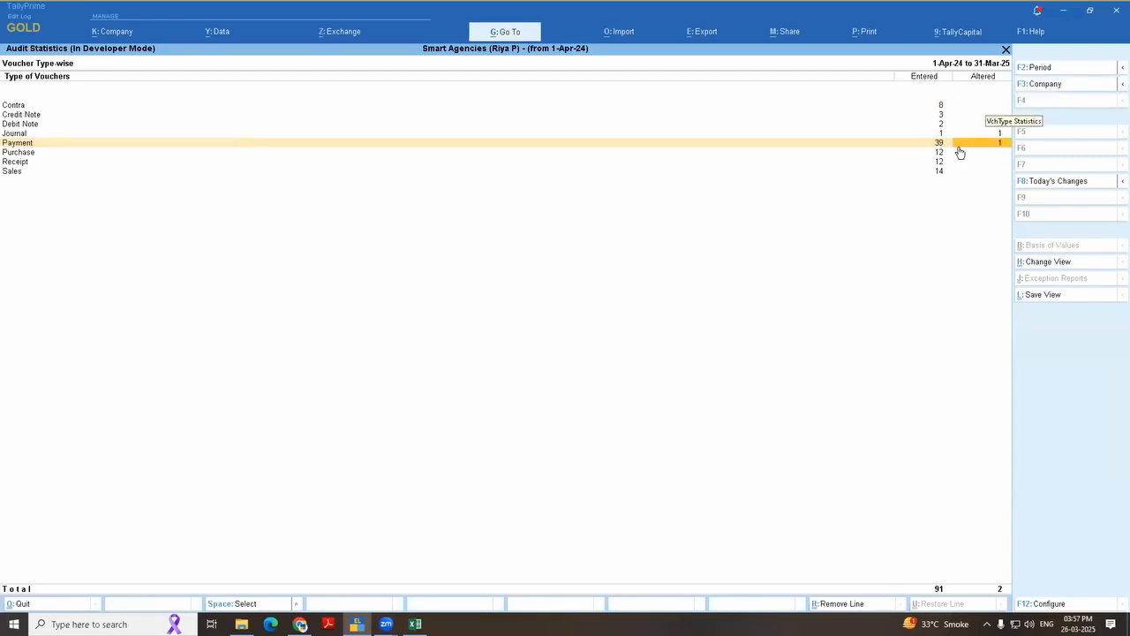
{"action": "key", "text": "Left"}
{"action": "key", "text": "Left"}
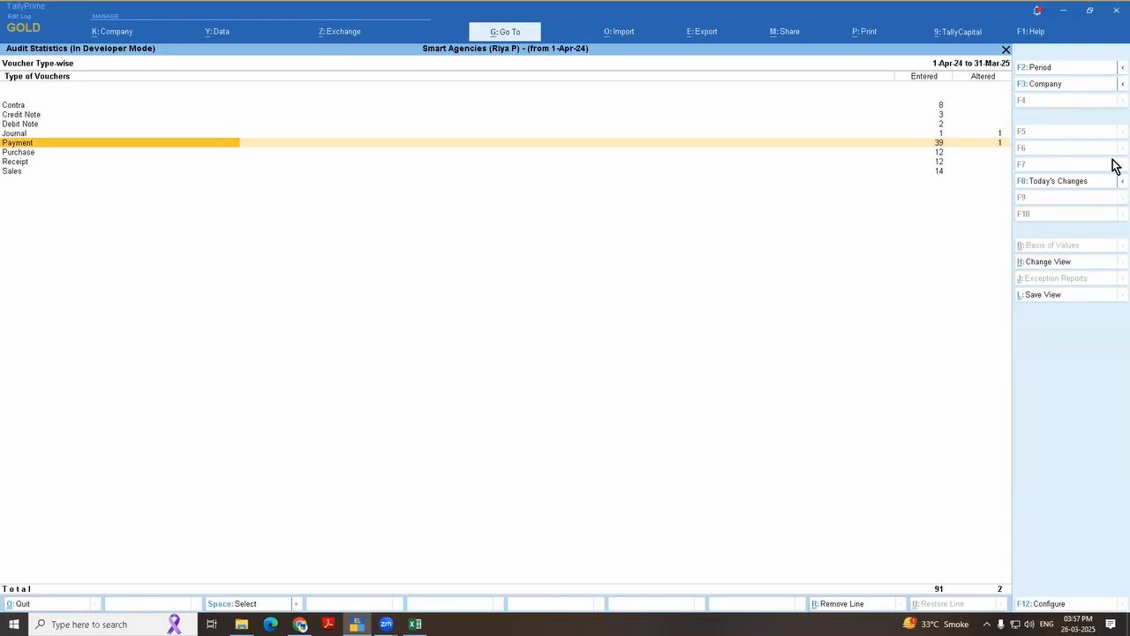
Step: Drill into the Payment vouchers' monthly audit register and check January's entered and altered counts
{"action": "key", "text": "Return"}
{"action": "key", "text": "Up"}
{"action": "key", "text": "Up"}
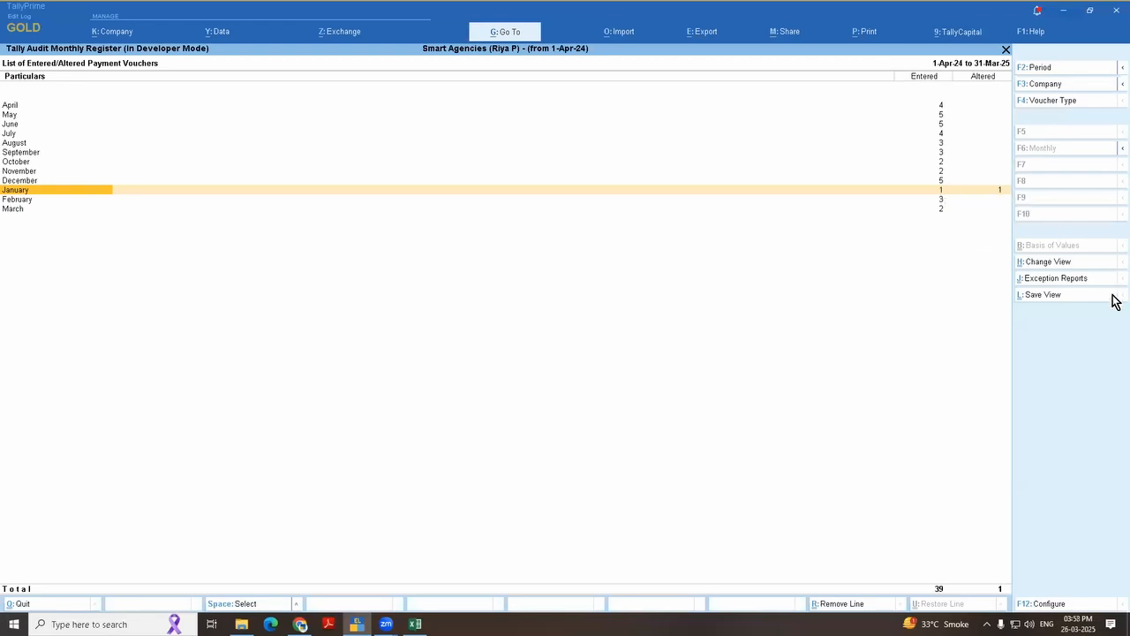
{"action": "key", "text": "Right"}
{"action": "key", "text": "Right"}
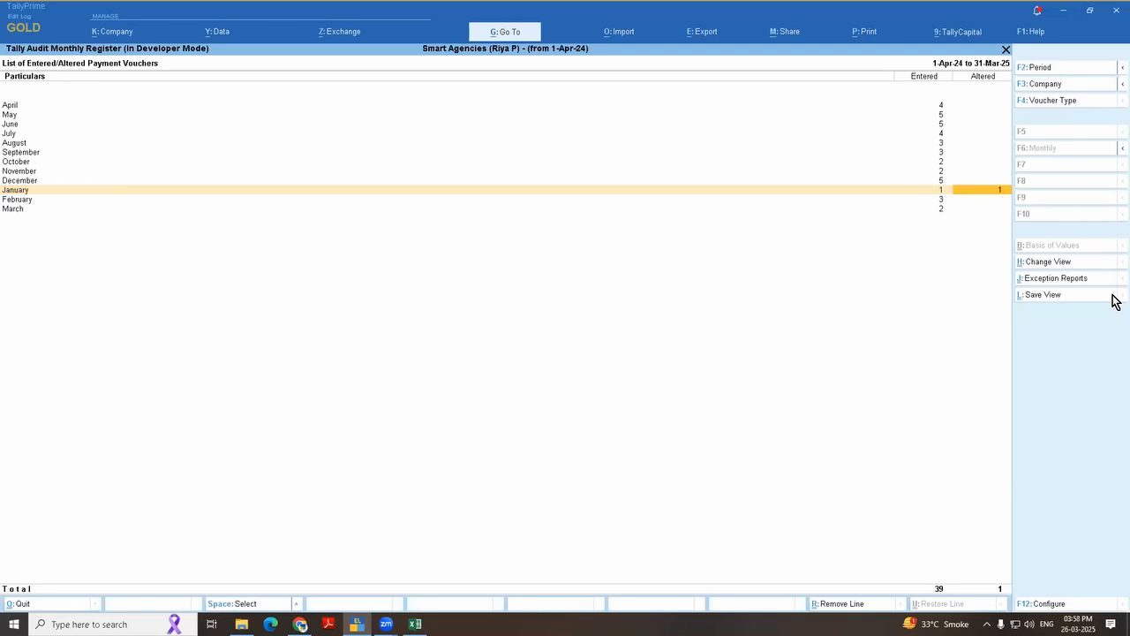
{"action": "key", "text": "Left"}
{"action": "key", "text": "Left"}
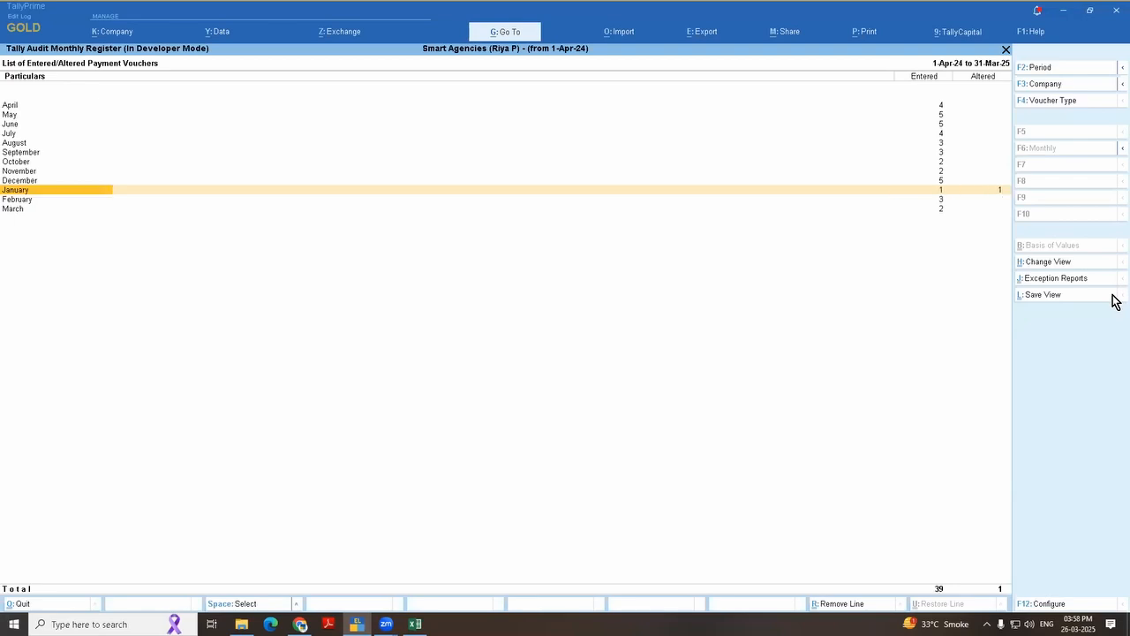
{"action": "key", "text": "Right"}
{"action": "key", "text": "Right"}
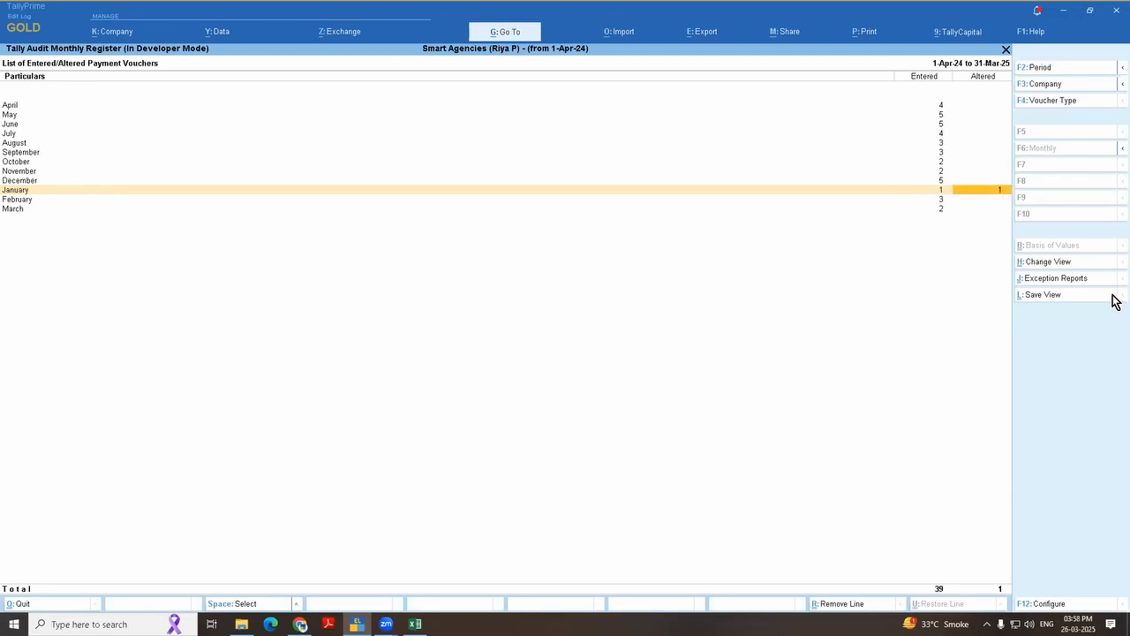
Step: Open January's list of altered payment vouchers and examine who entered and altered the Rent voucher
{"action": "key", "text": "Return"}
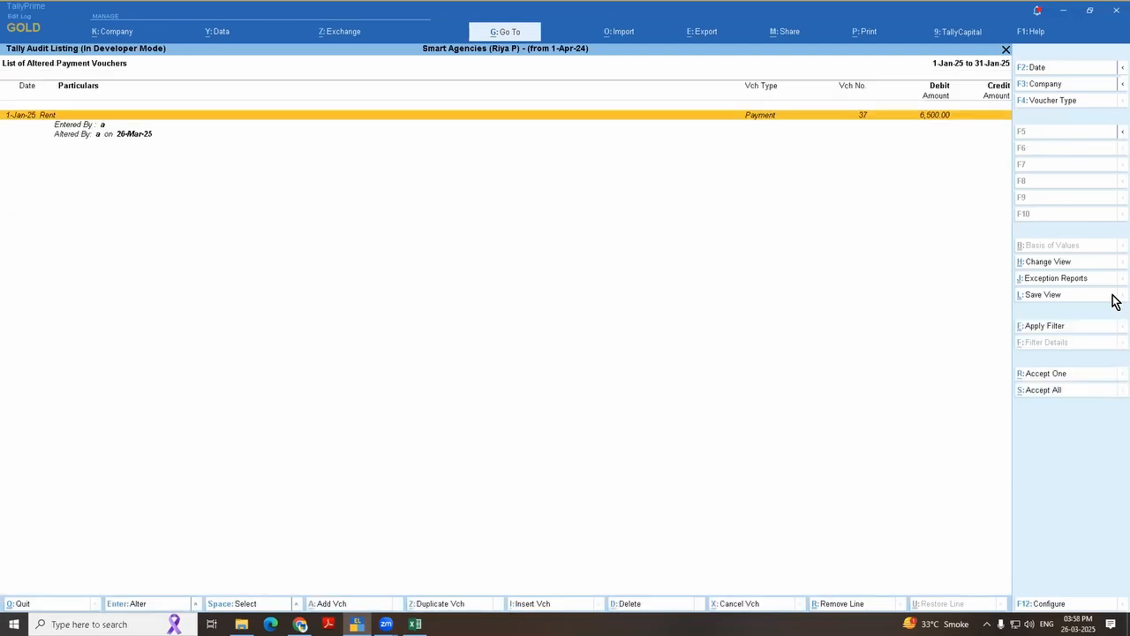
{"action": "key", "text": "Down"}
{"action": "key", "text": "Down"}
{"action": "key", "text": "Up"}
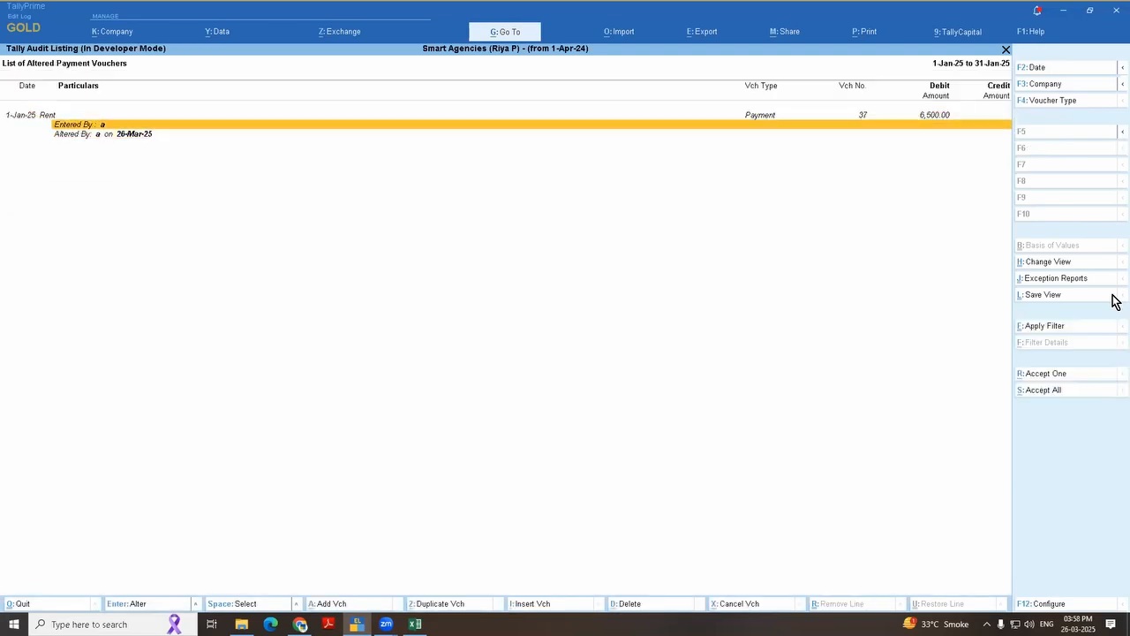
{"action": "key", "text": "Down"}
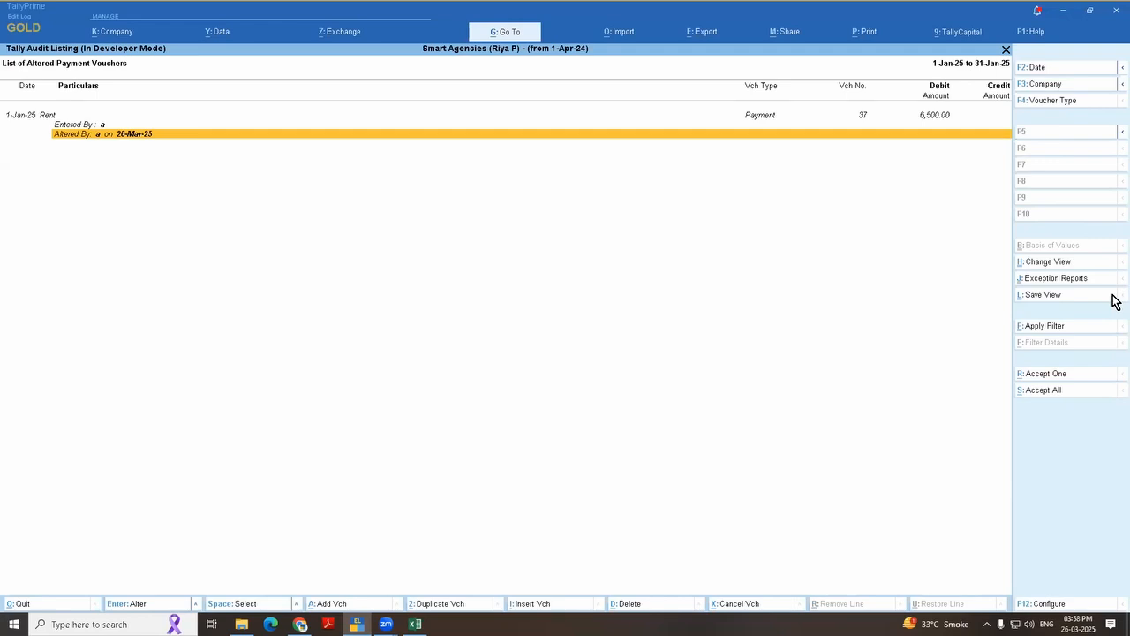
Step: Accept the altered Rent payment voucher no. 37 and return to the monthly audit register
{"action": "key", "text": "Up"}
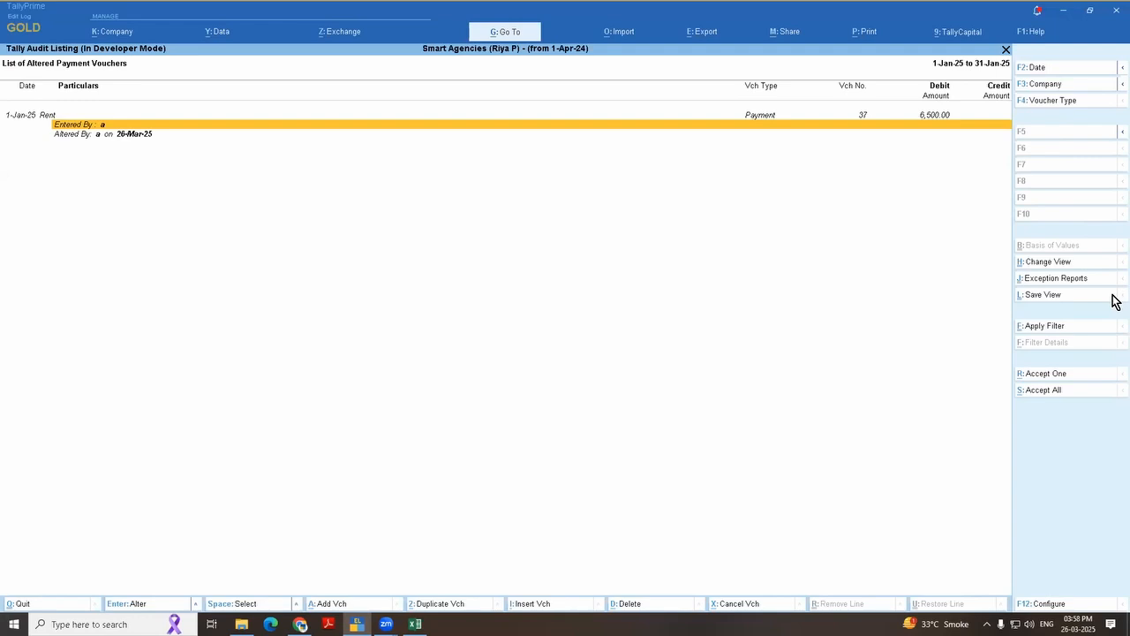
{"action": "key", "text": "Up"}
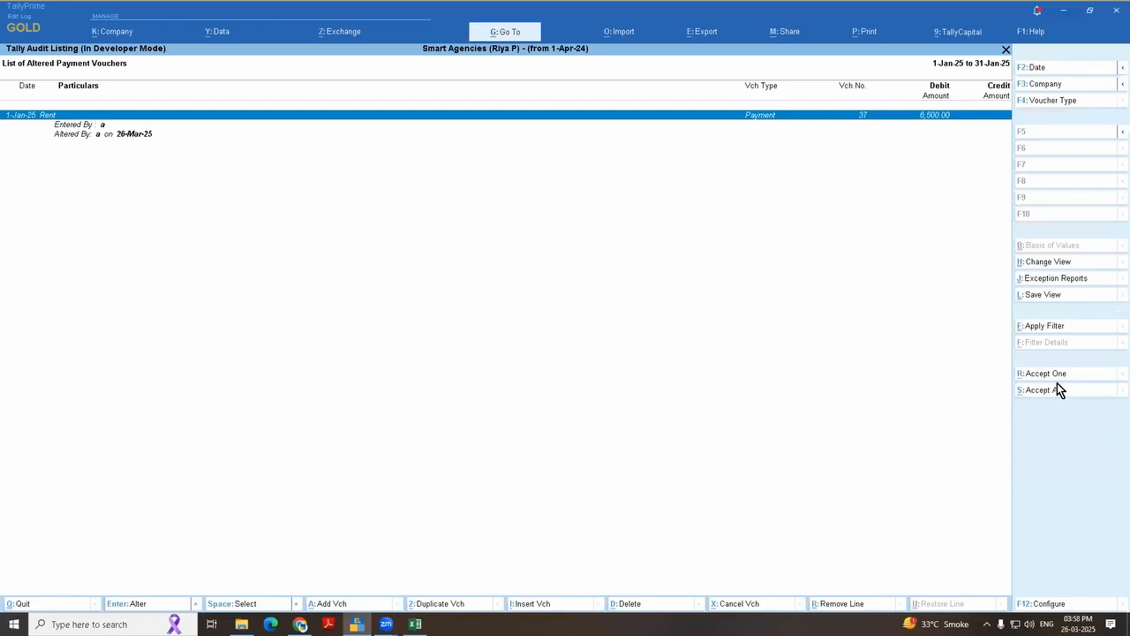
{"action": "key", "text": "Escape"}
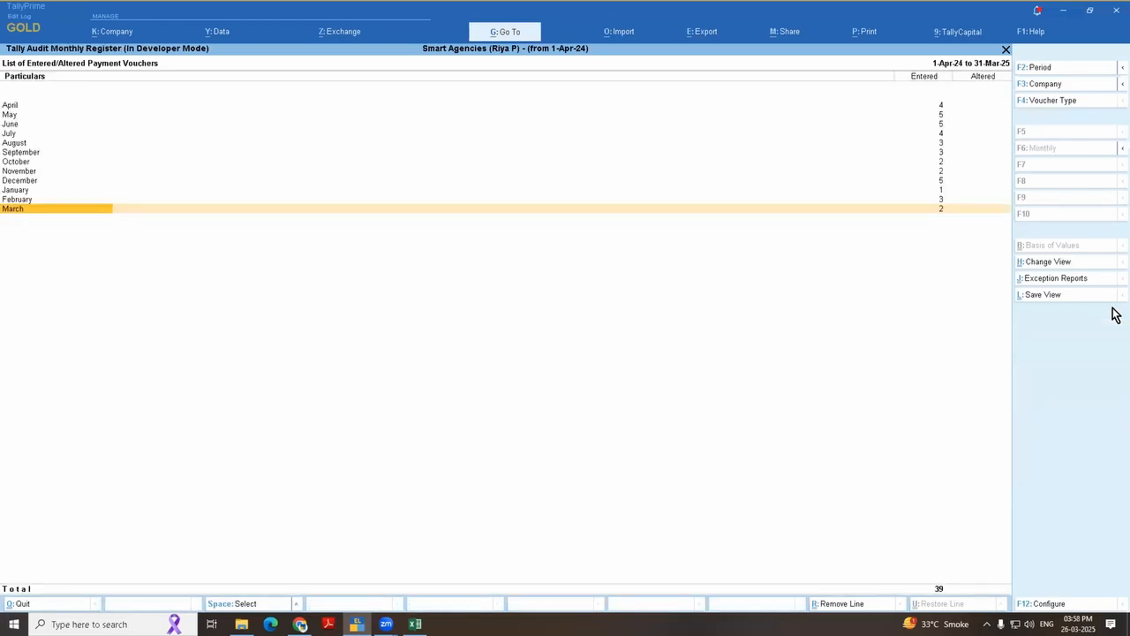
Step: Open the March payment audit listing and set its period to 1-Apr-24 to 31-Mar-25
{"action": "key", "text": "Escape"}
{"action": "key", "text": "Return"}
{"action": "key", "text": "Return"}
{"action": "key", "text": "alt+F2"}
{"action": "key", "text": "space"}
{"action": "key", "text": "Return"}
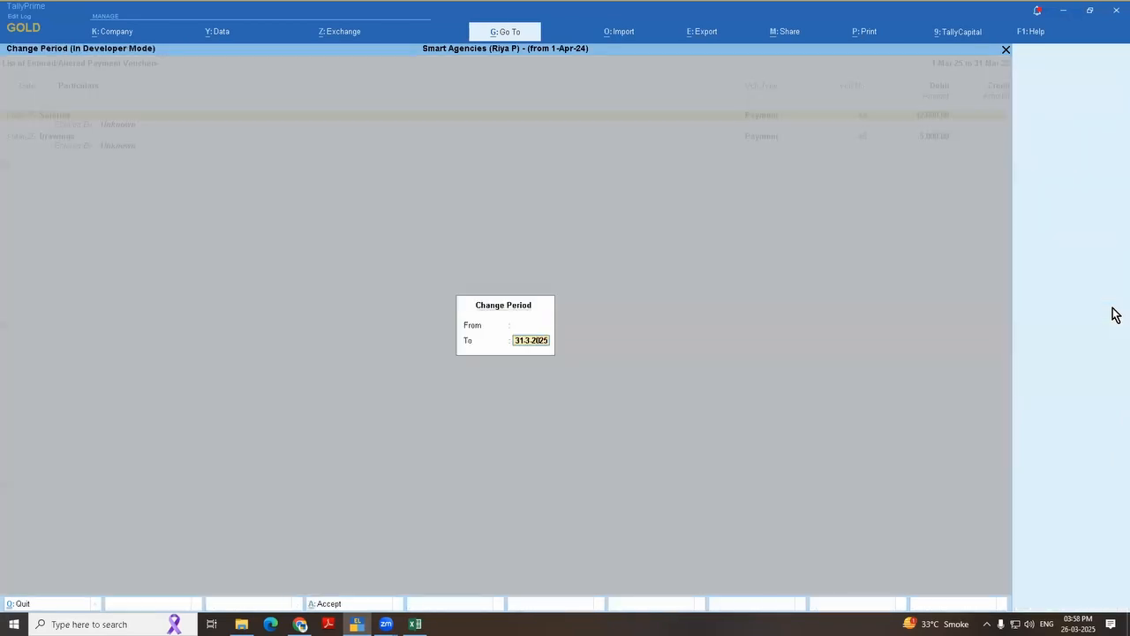
{"action": "key", "text": "Return"}
Step: Select and accept all payment vouchers in the audit listing, then return to the monthly audit register
{"action": "key", "text": "ctrl"}
{"action": "key", "text": "ctrl+space"}
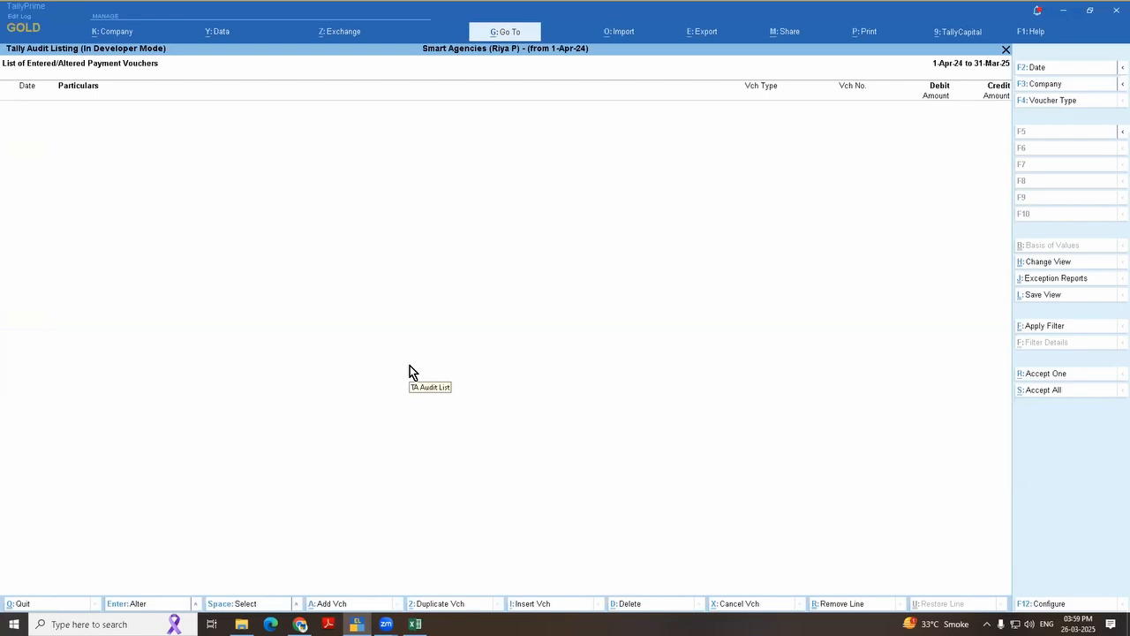
{"action": "key", "text": "Escape"}
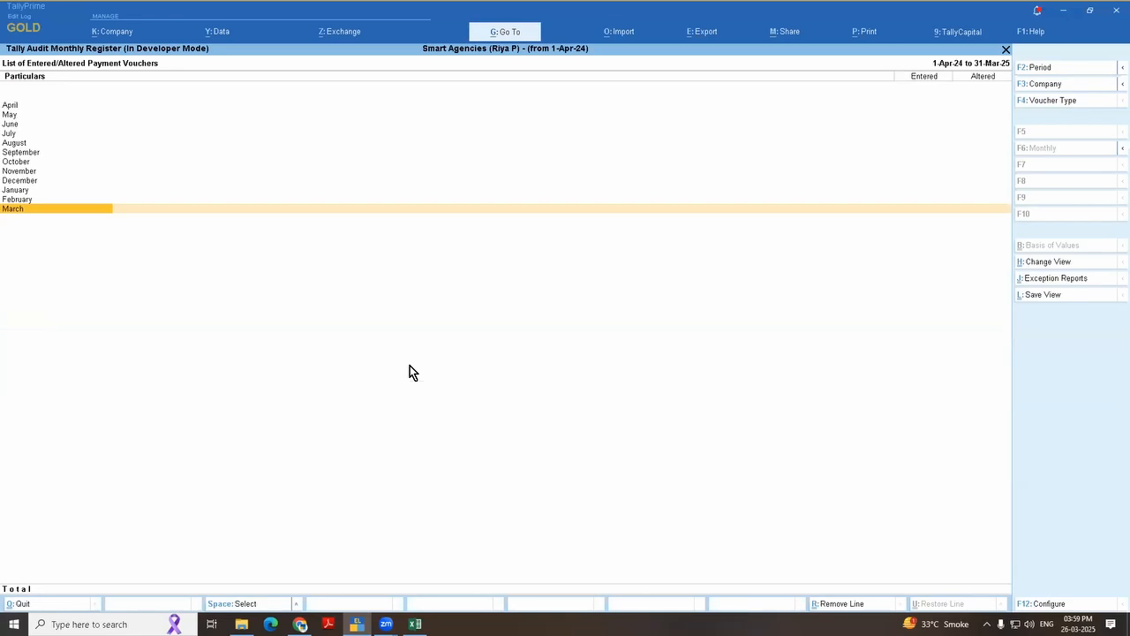
Step: Check the monthly audit register and the audit statistics, and return to the Gateway of Tally
{"action": "key", "text": "Up"}
{"action": "key", "text": "Up"}
{"action": "key", "text": "Up"}
{"action": "key", "text": "Up"}
{"action": "key", "text": "Up"}
{"action": "key", "text": "Up"}
{"action": "key", "text": "Up"}
{"action": "key", "text": "Escape"}
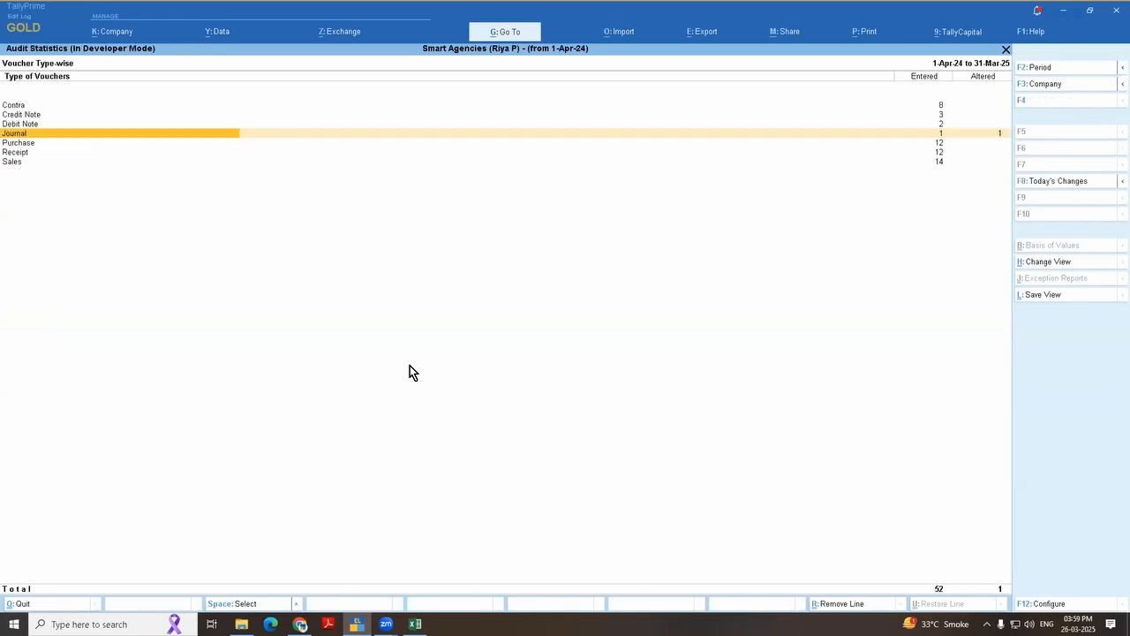
{"action": "key", "text": "Escape"}
{"action": "key", "text": "Escape"}
{"action": "key", "text": "Escape"}
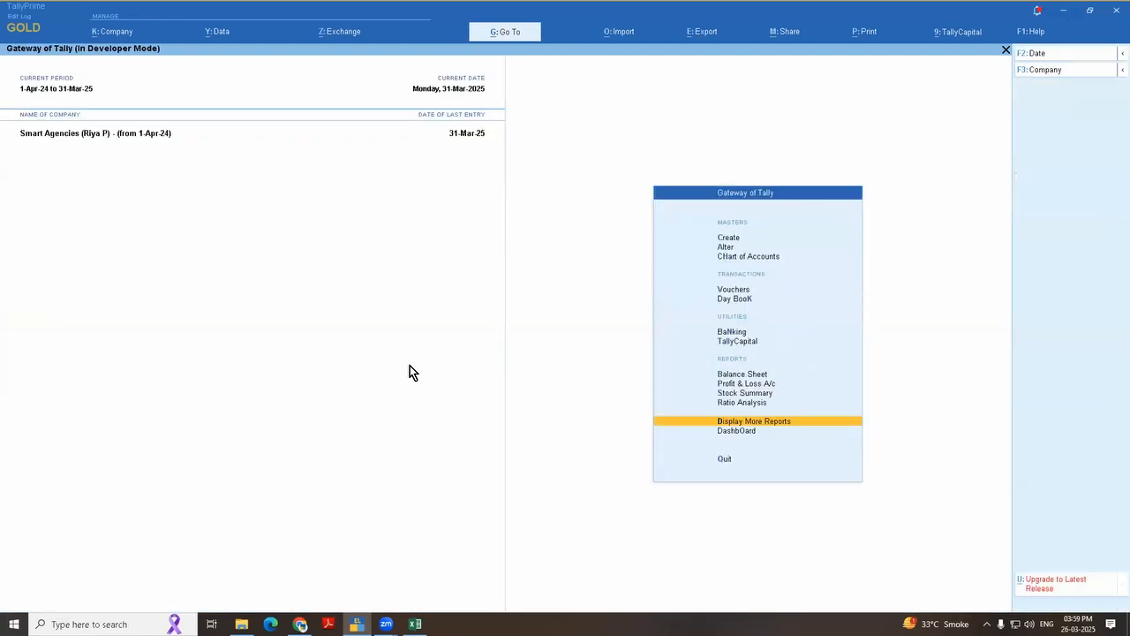
Step: Start a new payment voucher with Cash as the account and A 2 Z Traders as the particulars
{"action": "key", "text": "Down"}
{"action": "key", "text": "Down"}
{"action": "key", "text": "Down"}
{"action": "key", "text": "Down"}
{"action": "key", "text": "Down"}
{"action": "key", "text": "Down"}
{"action": "key", "text": "Return"}
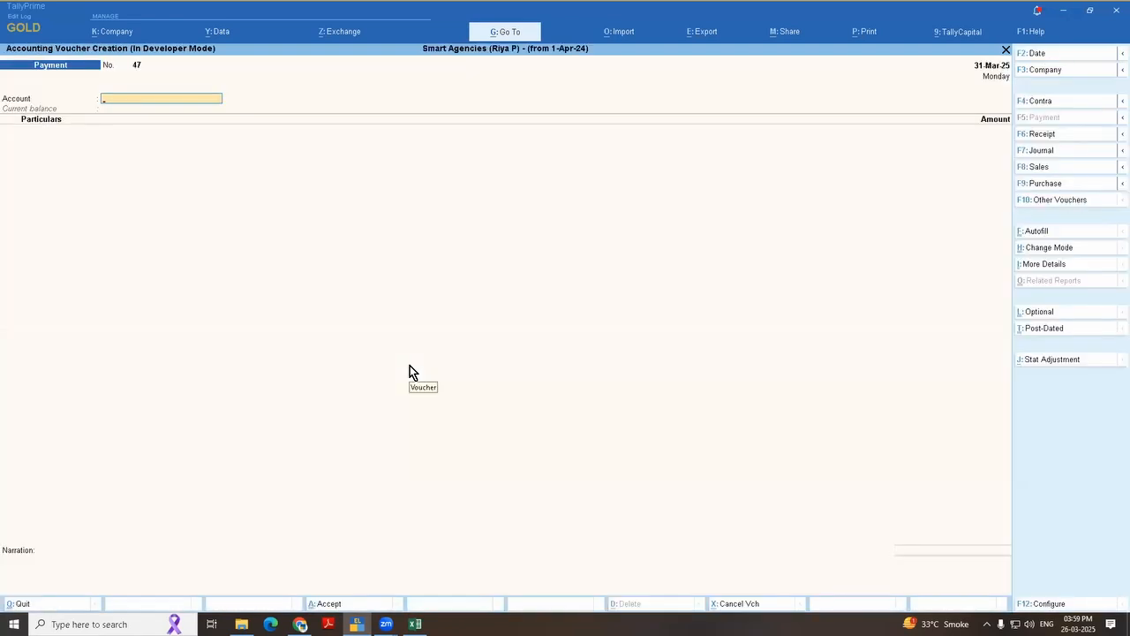
{"action": "key", "text": "Return"}
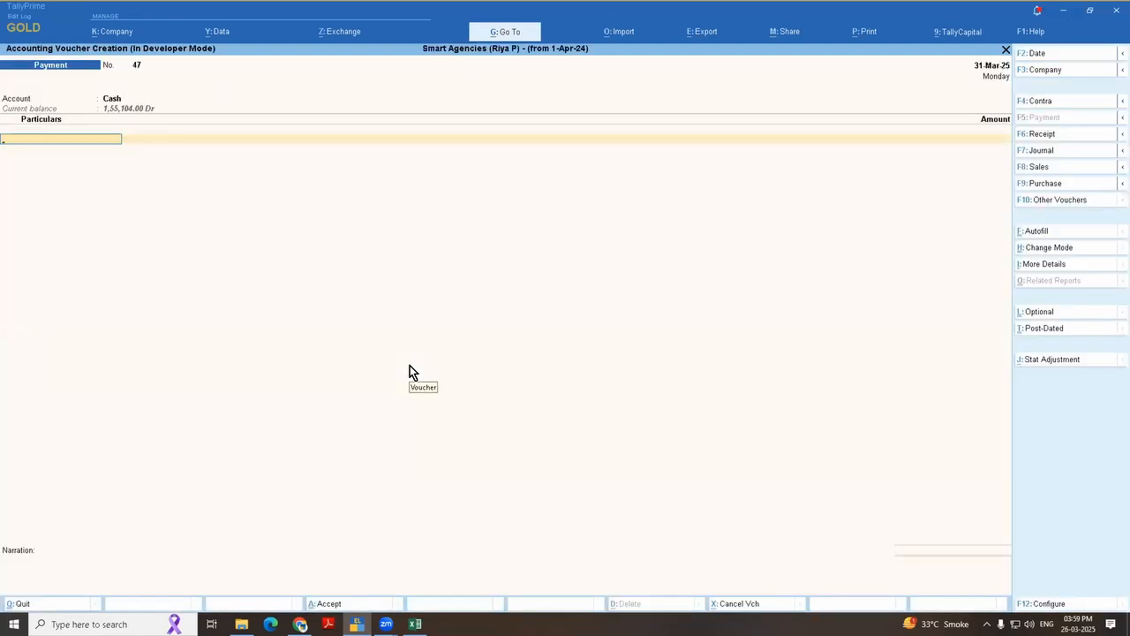
{"action": "key", "text": "Down"}
{"action": "key", "text": "Return"}
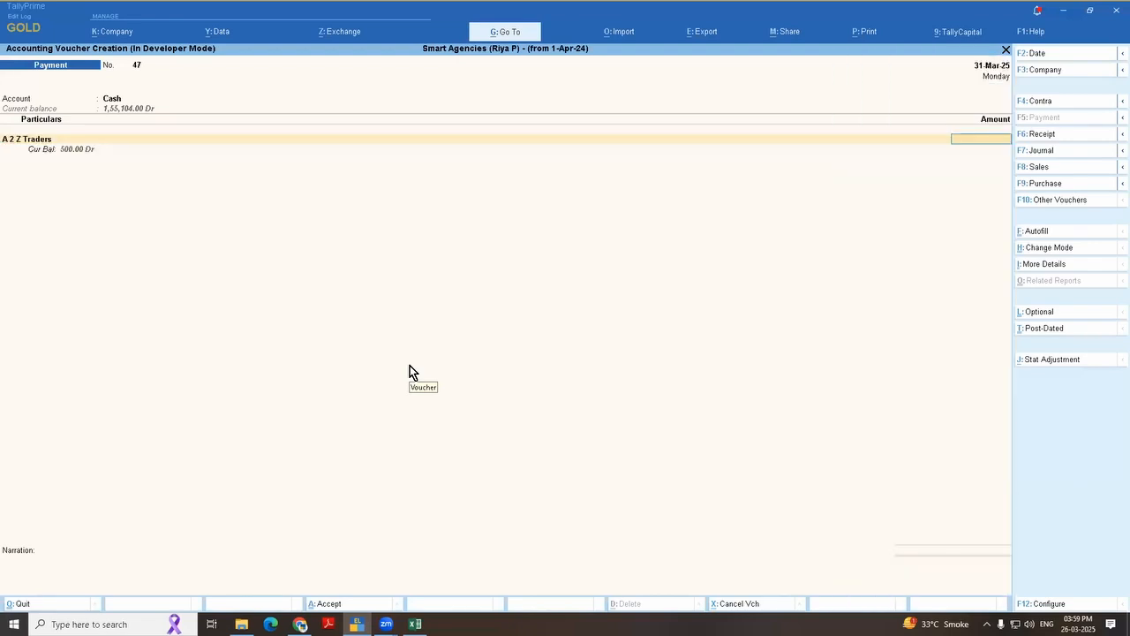
Step: Enter 50 as the payment amount, allocate it On Account, and save the voucher without a narration
{"action": "type", "text": "50"}
{"action": "key", "text": "Return"}
{"action": "key", "text": "Return"}
{"action": "key", "text": "Return"}
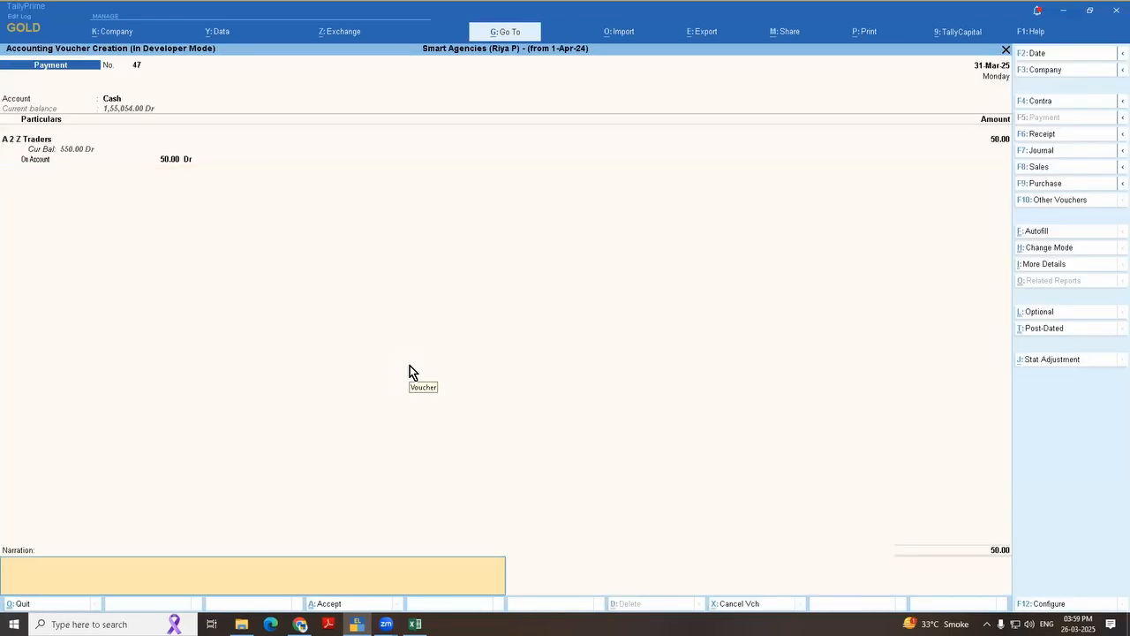
{"action": "key", "text": "Return"}
{"action": "key", "text": "Return"}
{"action": "key", "text": "Escape"}
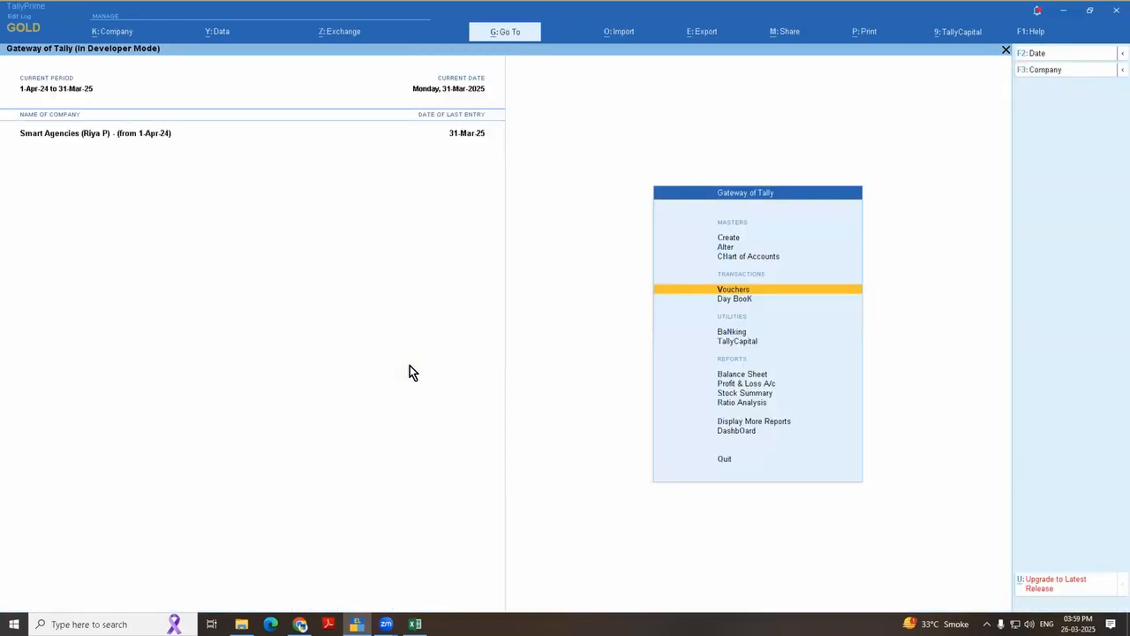
Step: Reopen the voucher type-wise Tally Audit statistics from Statements of Accounts
{"action": "key", "text": "d"}
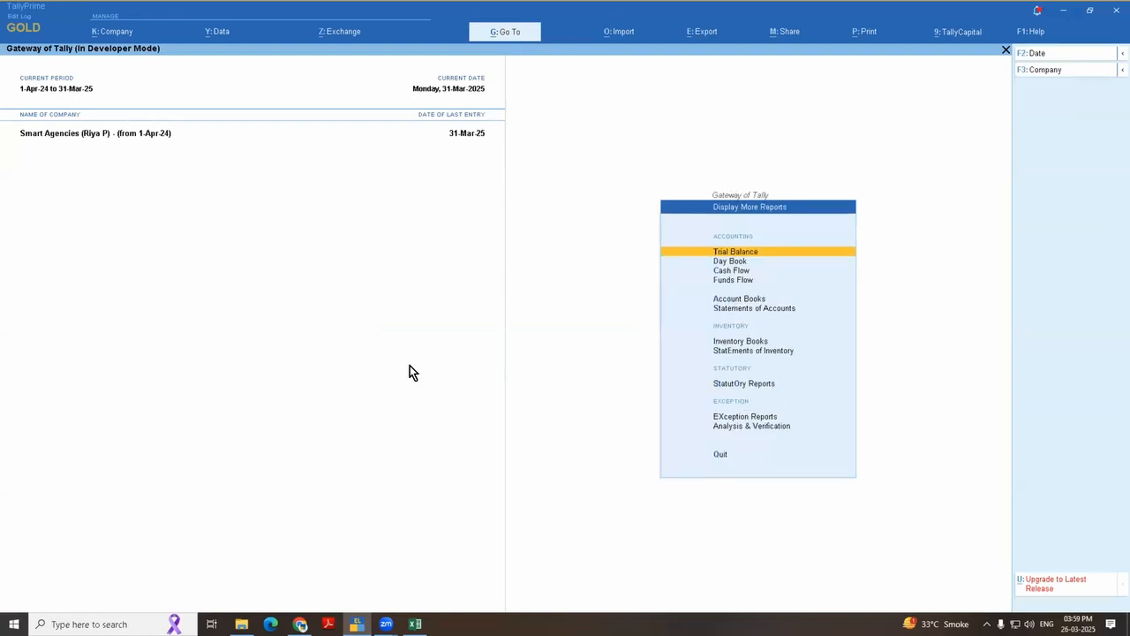
{"action": "key", "text": "s"}
{"action": "key", "text": "Down"}
{"action": "key", "text": "Down"}
{"action": "key", "text": "Down"}
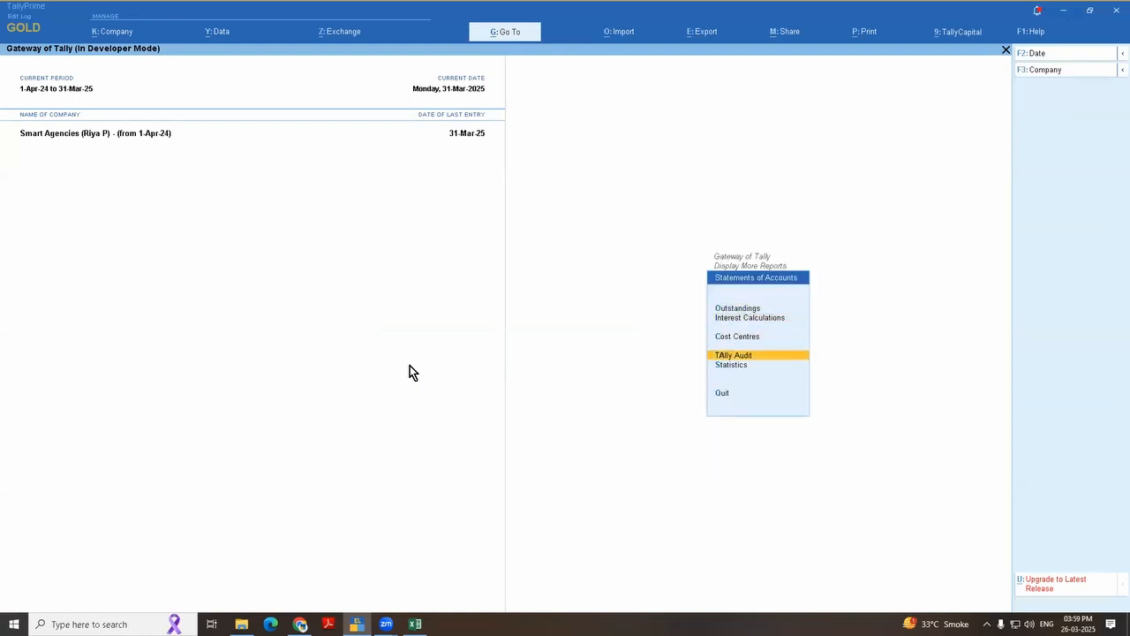
{"action": "key", "text": "Return"}
{"action": "key", "text": "Return"}
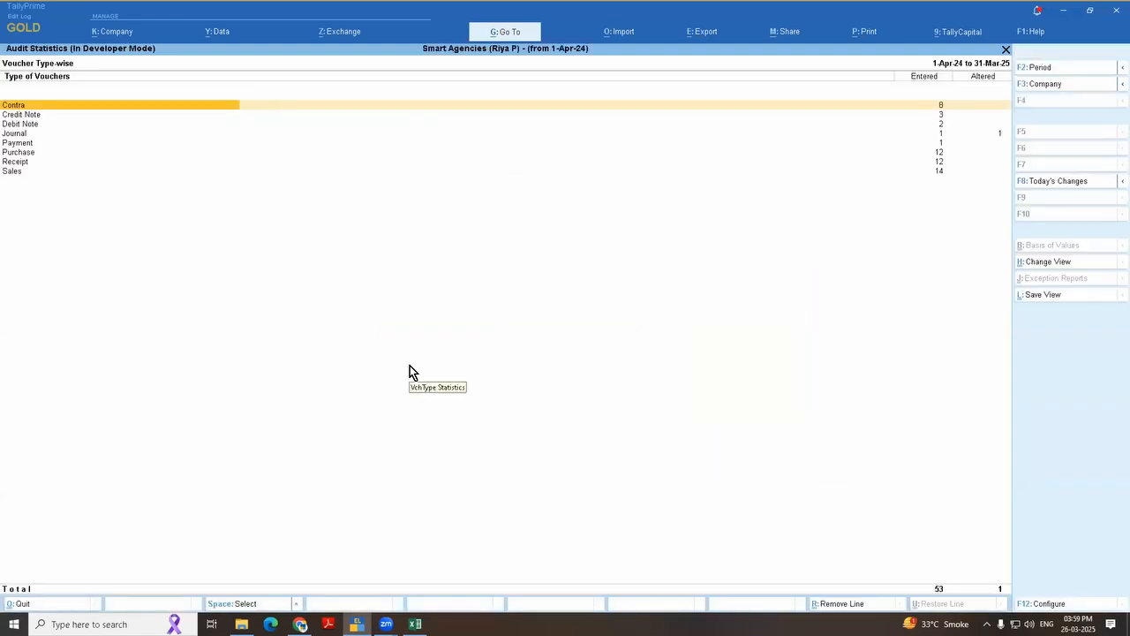
Step: Check the Payment row's entered and altered counts for the newly created voucher
{"action": "key", "text": "Down"}
{"action": "key", "text": "Down"}
{"action": "key", "text": "Down"}
{"action": "key", "text": "Down"}
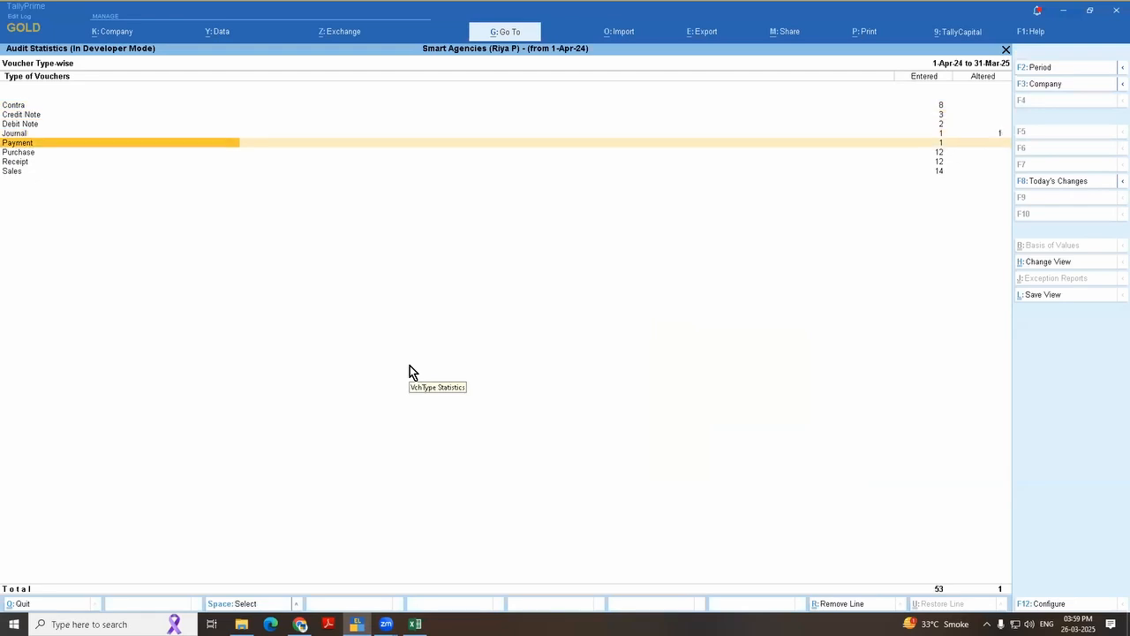
{"action": "key", "text": "Right"}
{"action": "key", "text": "Right"}
{"action": "key", "text": "Left"}
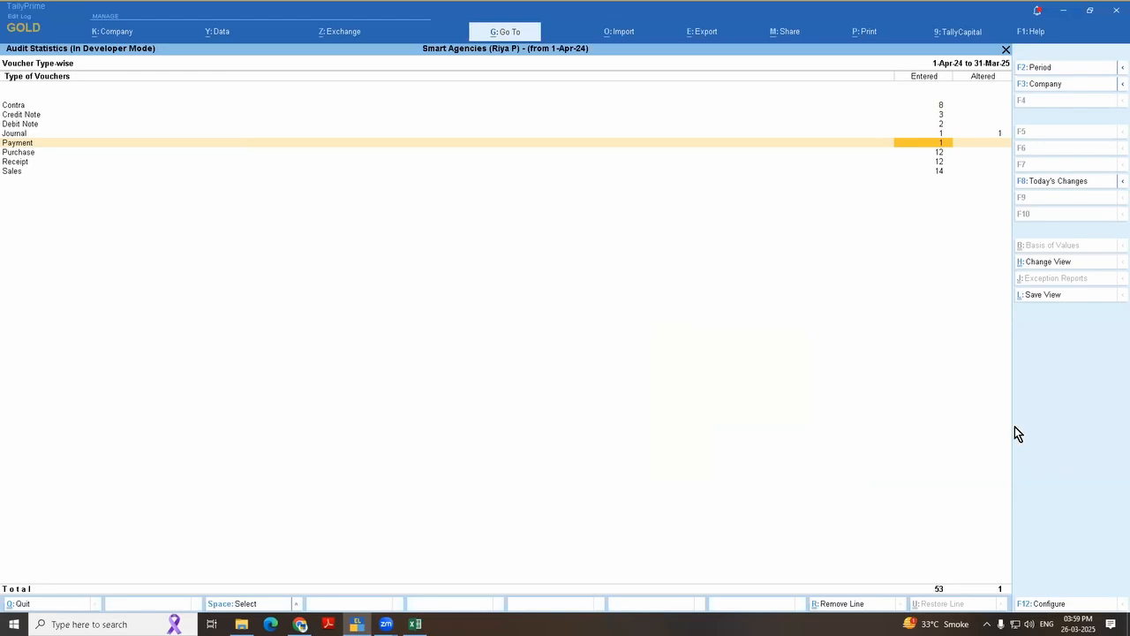
Step: Configure the audit statistics to show the count of modified, cancelled and deleted vouchers
{"action": "key", "text": "F12"}
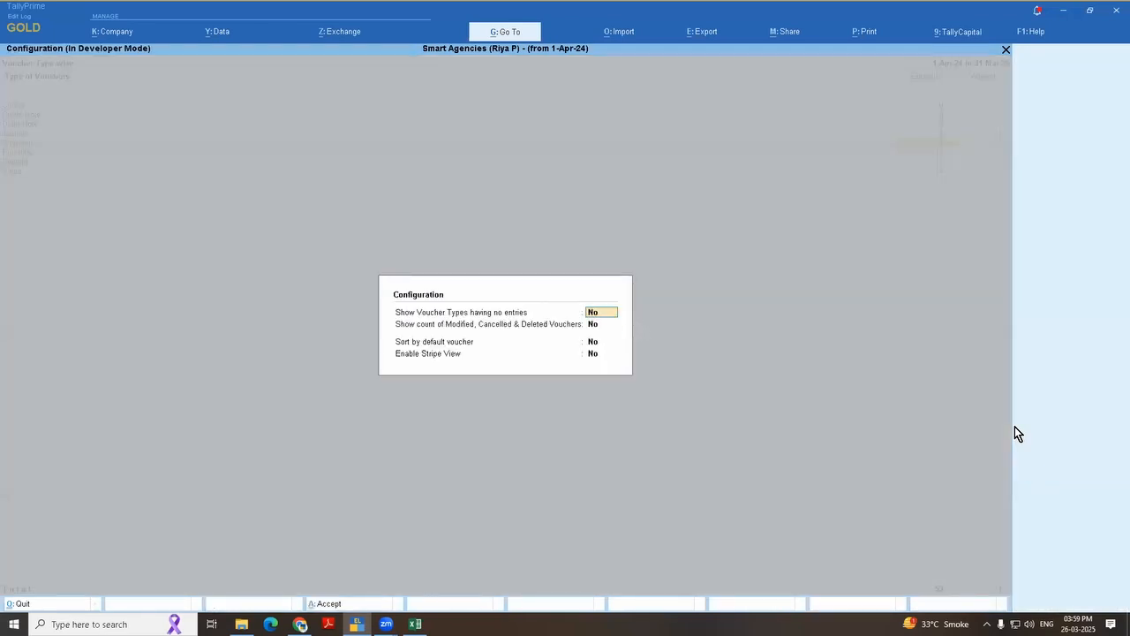
{"action": "key", "text": "Return"}
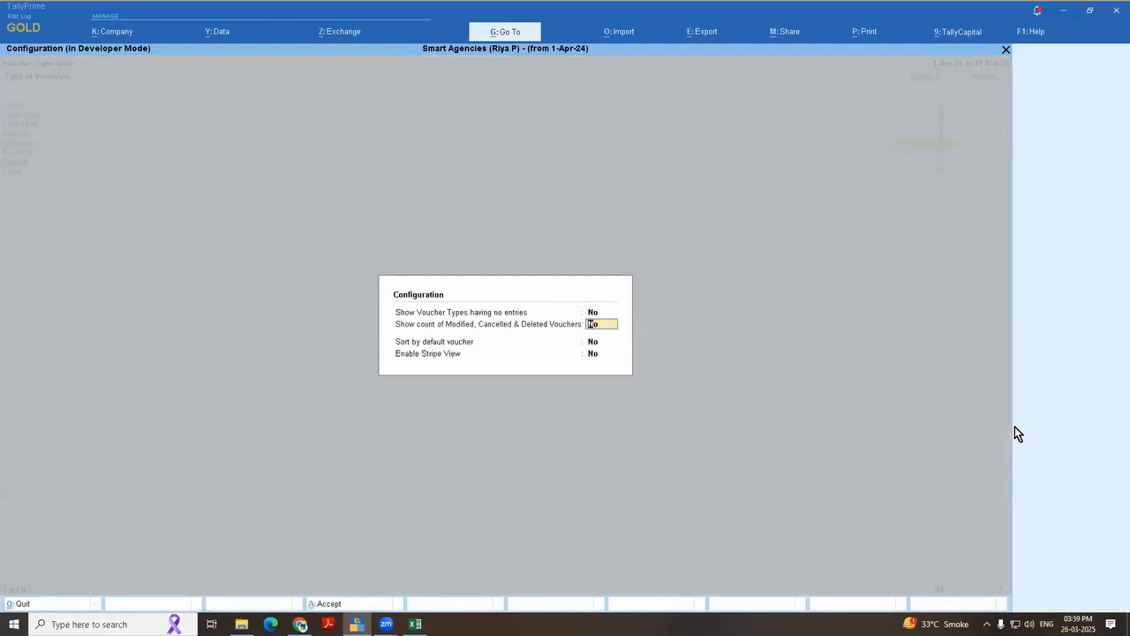
{"action": "type", "text": "y"}
{"action": "key", "text": "Return"}
{"action": "key", "text": "ctrl+a"}
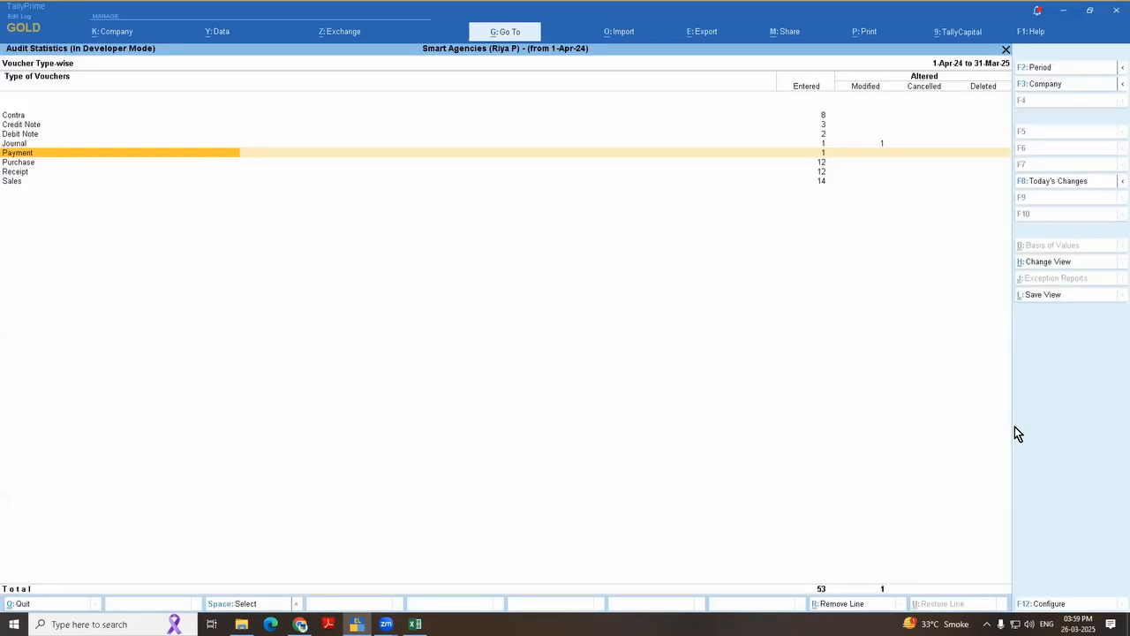
Step: Examine the entered, modified, cancelled and deleted counts in the Payment and Journal rows
{"action": "key", "text": "Right"}
{"action": "key", "text": "Right"}
{"action": "key", "text": "Right"}
{"action": "key", "text": "Left"}
{"action": "key", "text": "Left"}
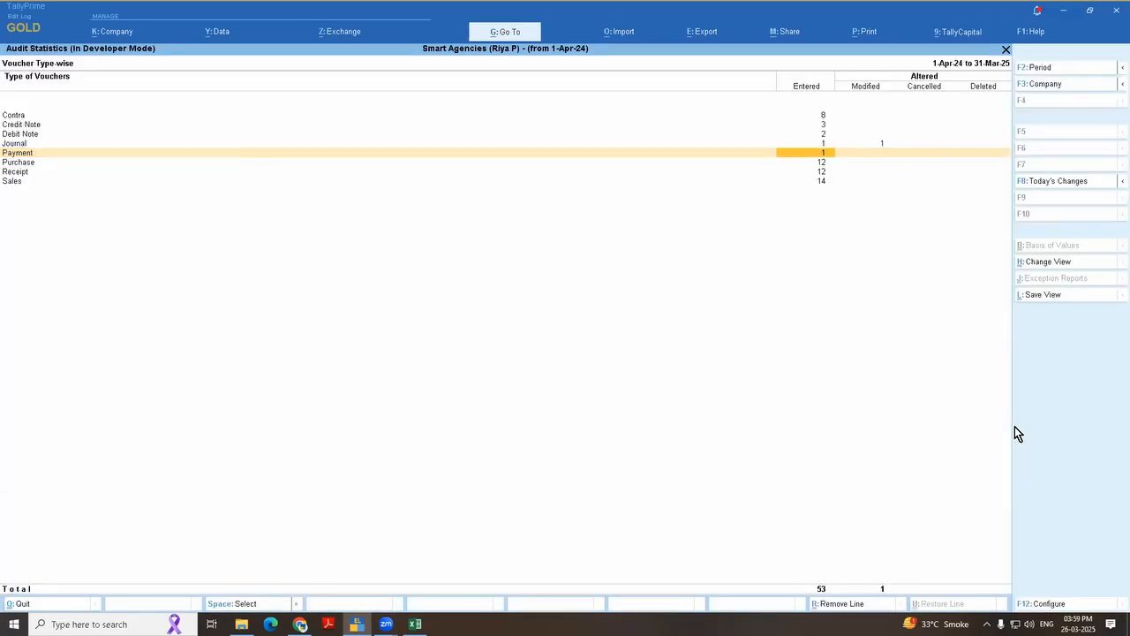
{"action": "key", "text": "Up"}
{"action": "key", "text": "Right"}
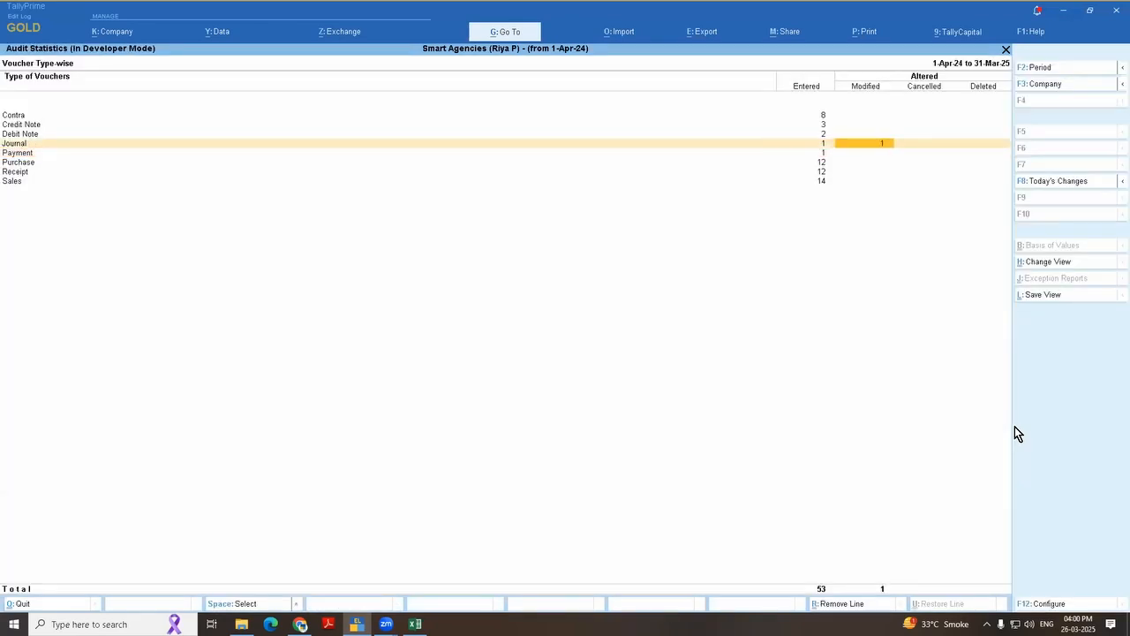
{"action": "key", "text": "Right"}
{"action": "key", "text": "Right"}
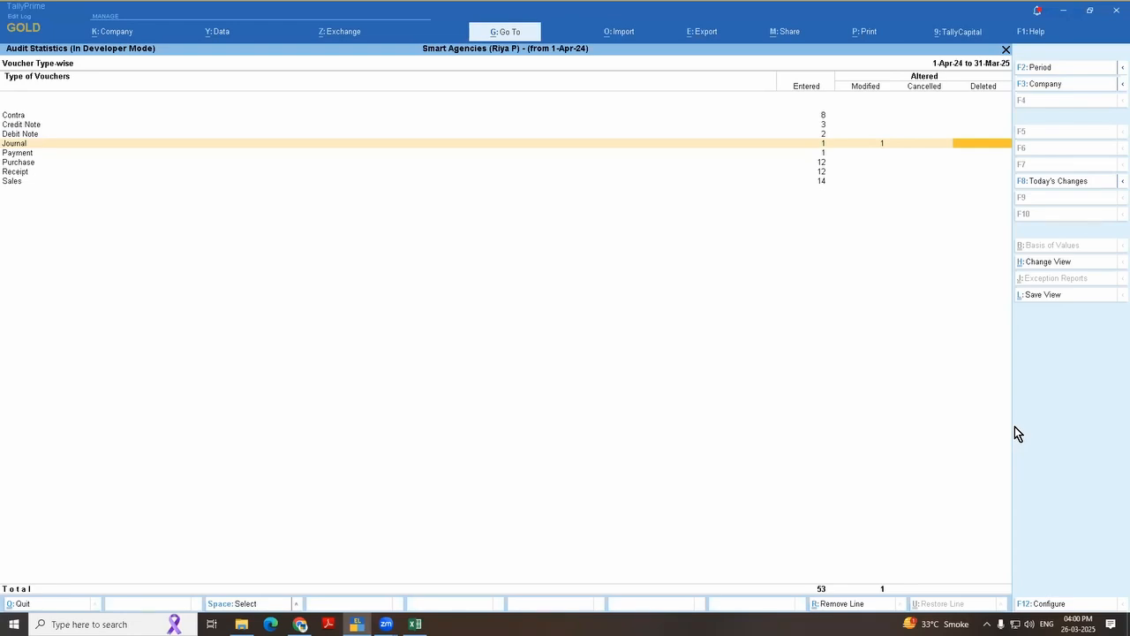
Step: Open the master-wise Tally Audit statistics and accept all the entered or altered ledgers in the audit listing
{"action": "key", "text": "Escape"}
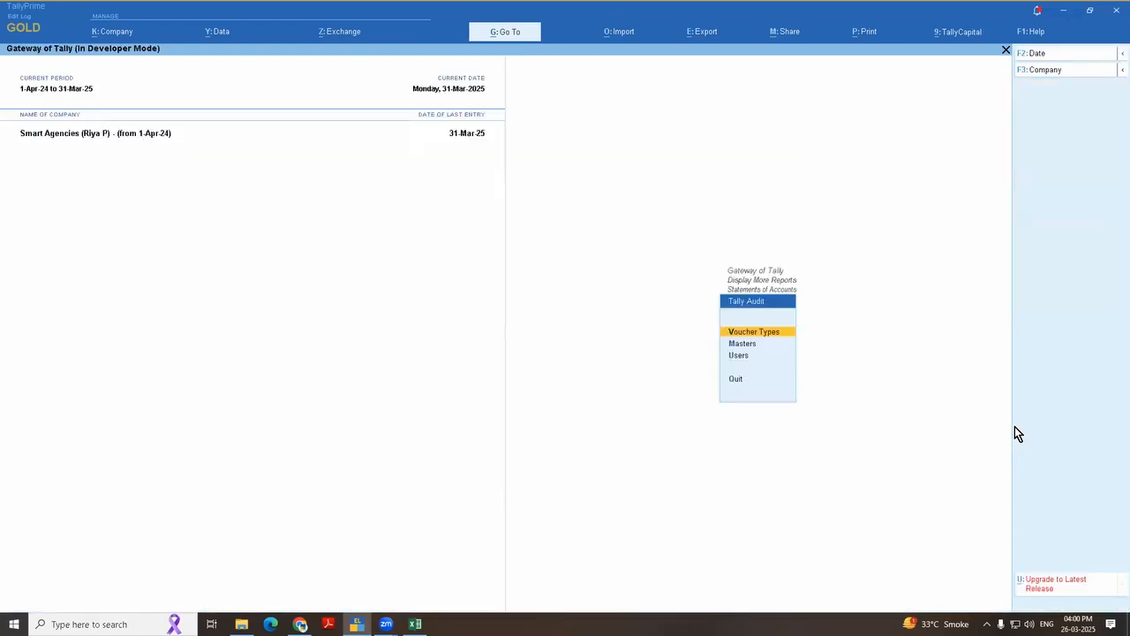
{"action": "key", "text": "Down"}
{"action": "key", "text": "Return"}
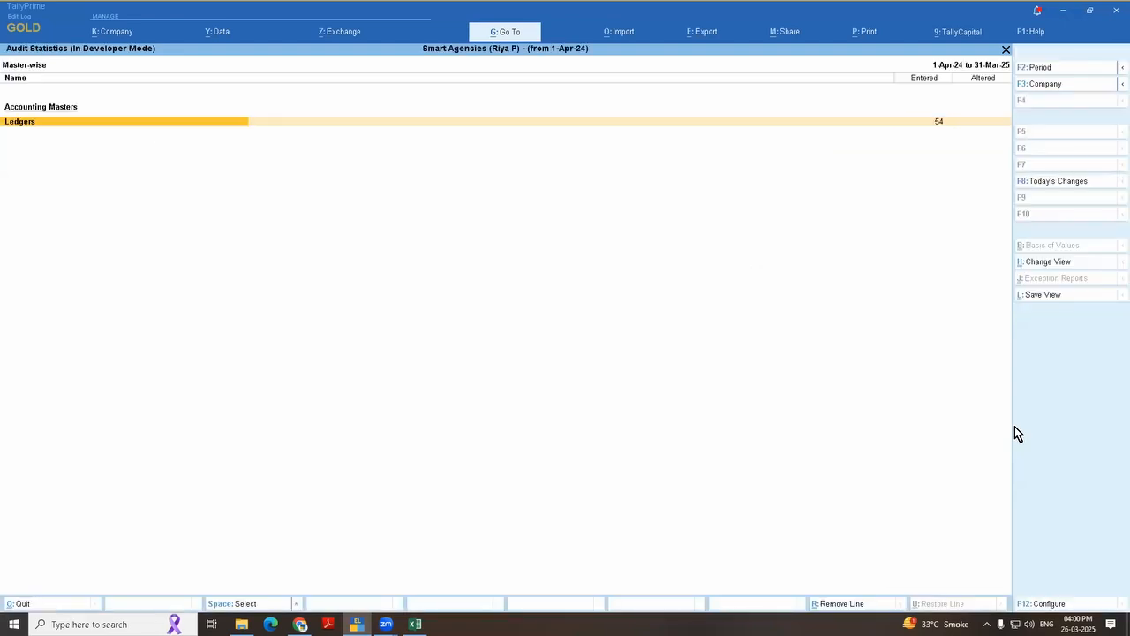
{"action": "key", "text": "Return"}
{"action": "key", "text": "ctrl+space"}
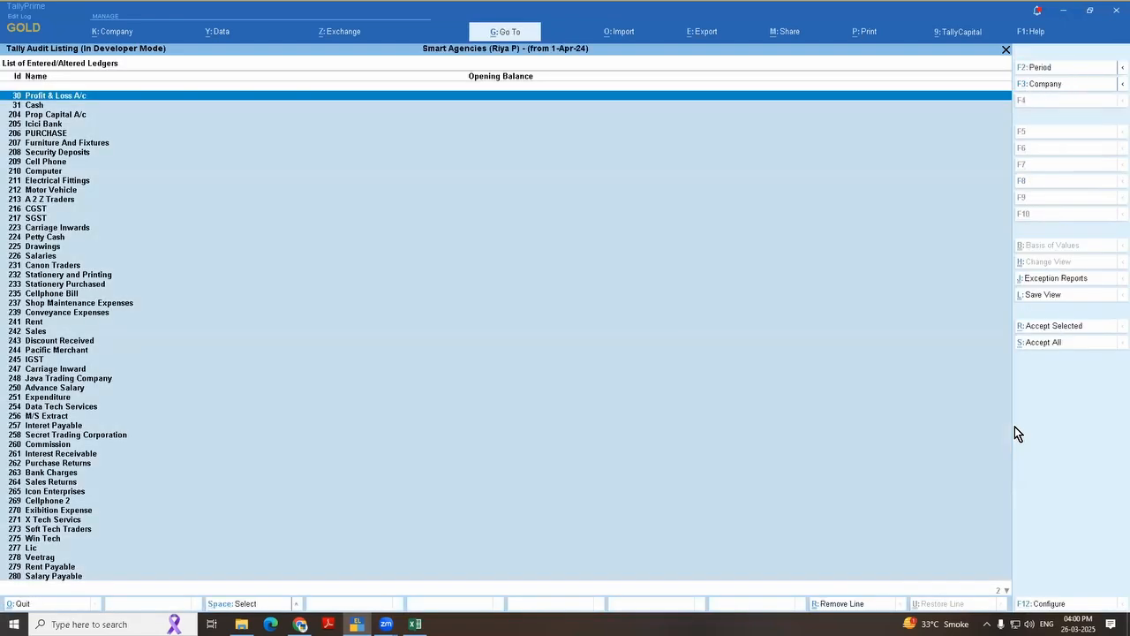
{"action": "left_click", "coordinate": [1053, 346]}
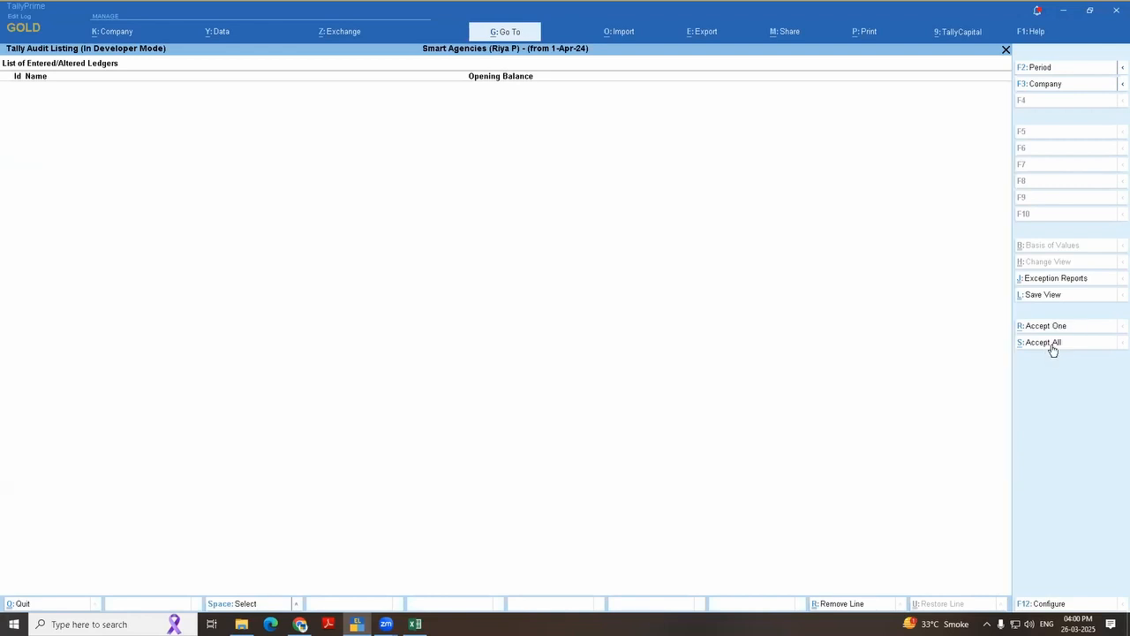
{"action": "key", "text": "Escape"}
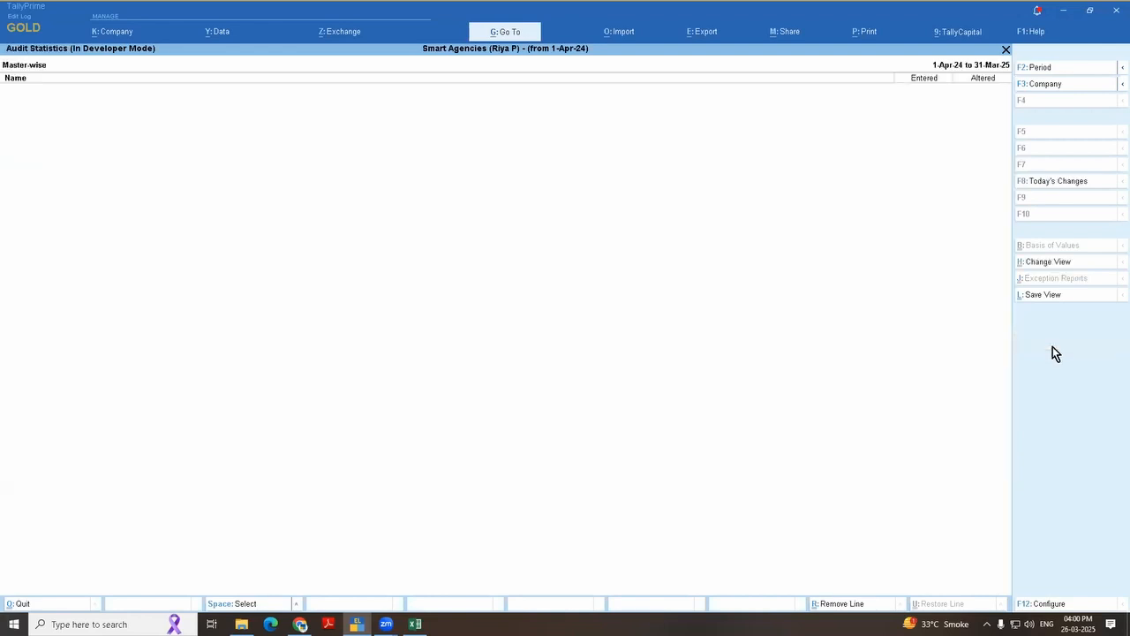
{"action": "key", "text": "Escape"}
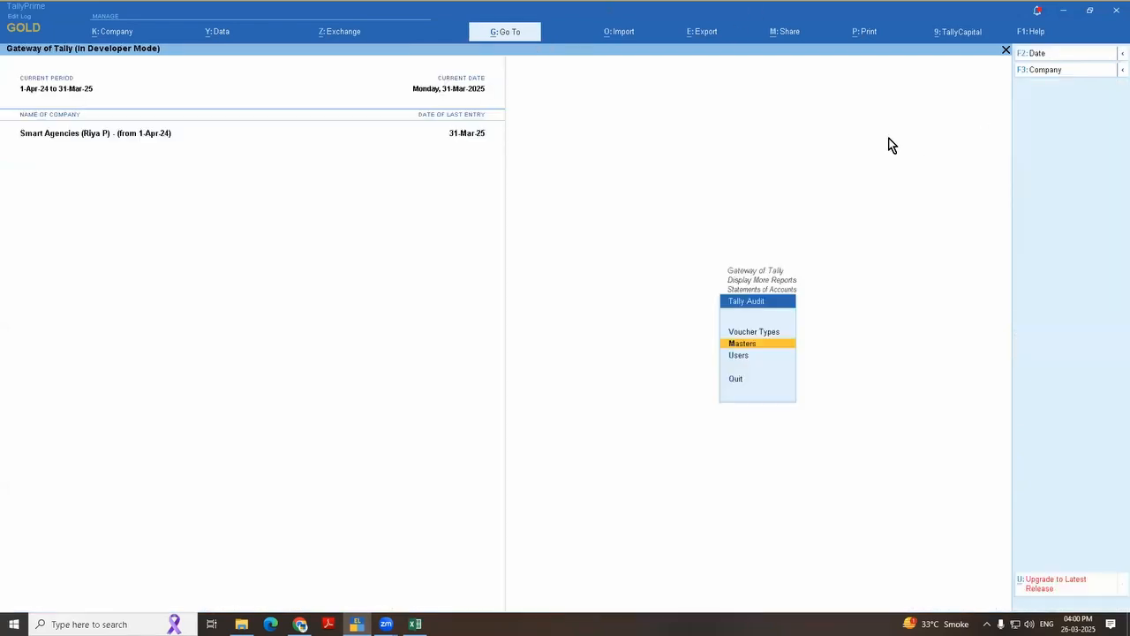
Step: Create a ledger named Demo under Capital Account and save it
{"action": "key", "text": "Escape"}
{"action": "key", "text": "Escape"}
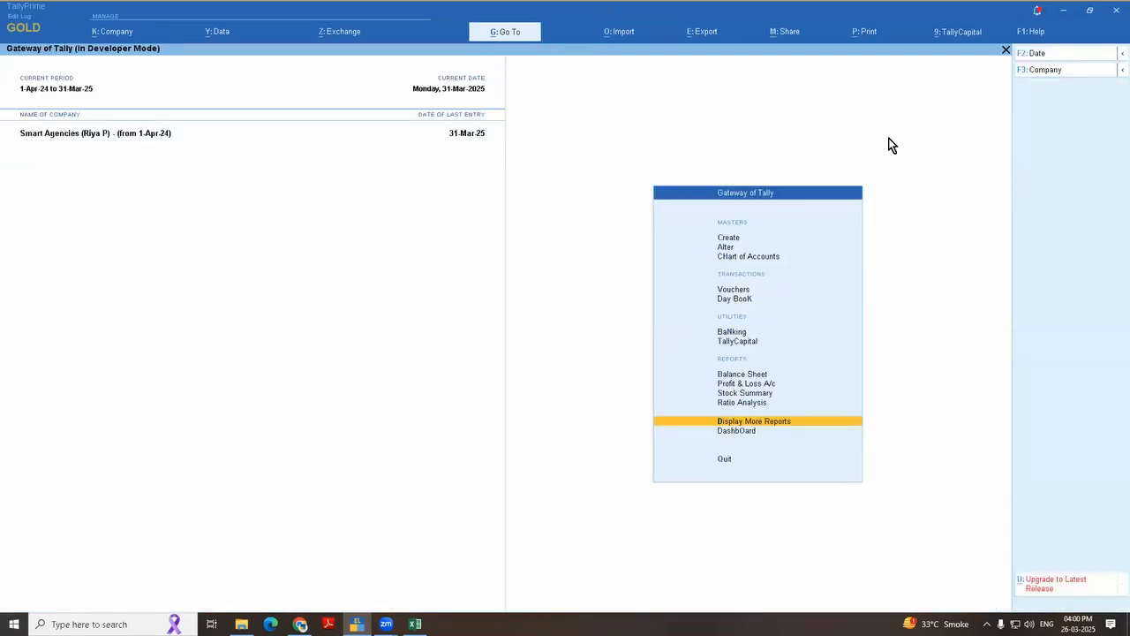
{"action": "key", "text": "Down"}
{"action": "key", "text": "Down"}
{"action": "key", "text": "Down"}
{"action": "key", "text": "Return"}
{"action": "type", "text": "D"}
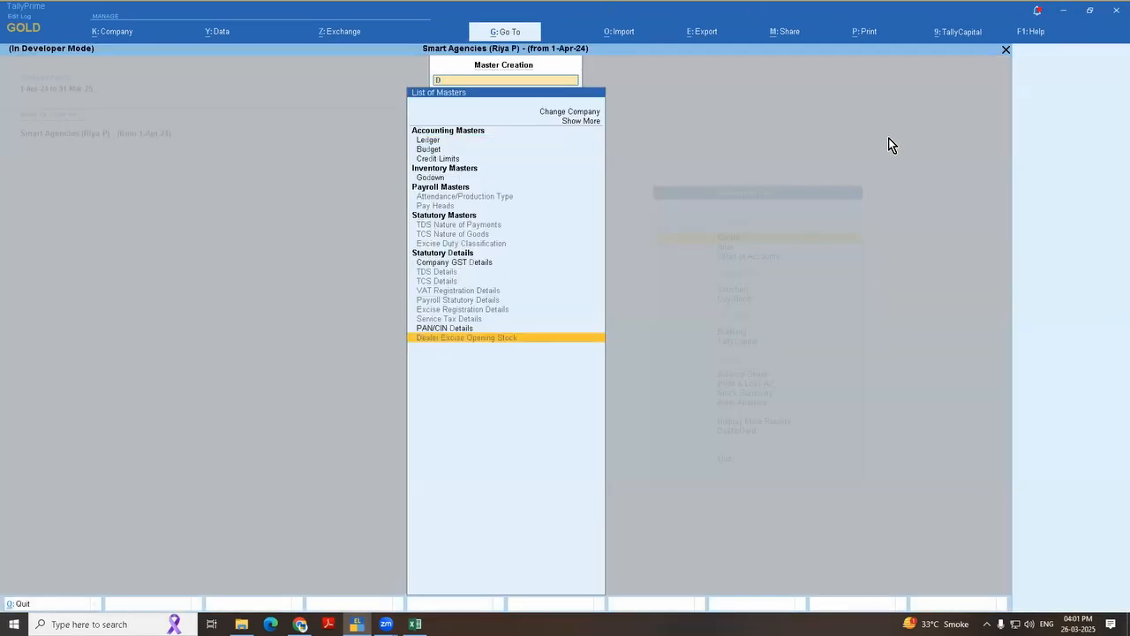
{"action": "key", "text": "BackSpace"}
{"action": "key", "text": "Down"}
{"action": "key", "text": "Return"}
{"action": "type", "text": "Demo"}
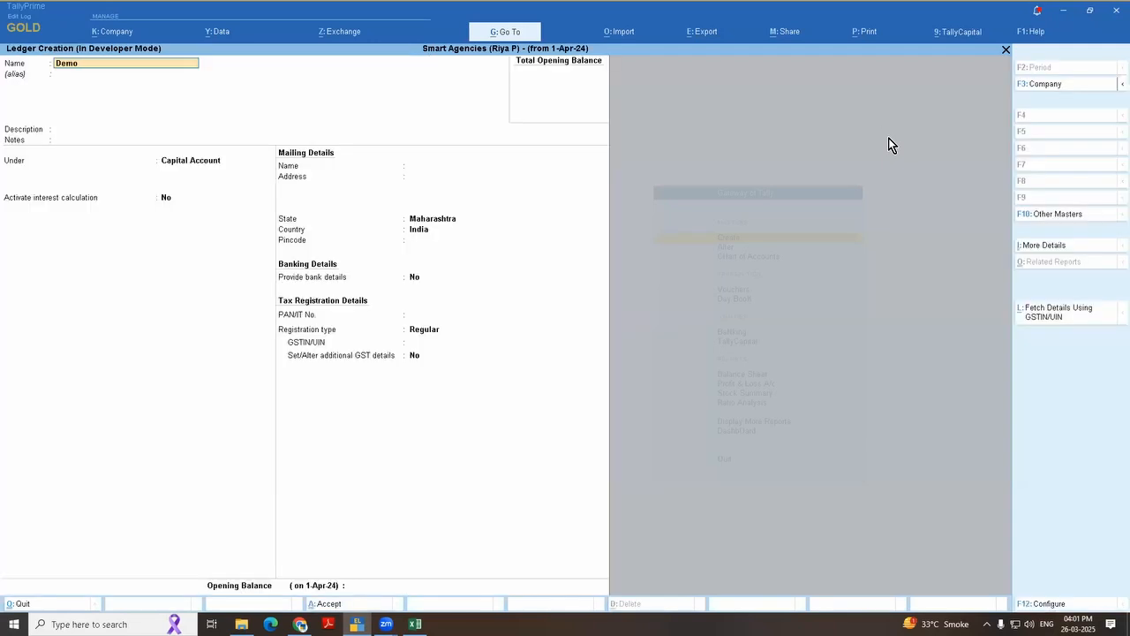
{"action": "key", "text": "Return"}
{"action": "key", "text": "Return"}
{"action": "key", "text": "Return"}
{"action": "key", "text": "Return"}
{"action": "key", "text": "ctrl+a"}
{"action": "key", "text": "Escape"}
Step: Reopen the master-wise Tally Audit statistics from Statements of Accounts and list the entered or altered ledgers
{"action": "key", "text": "d"}
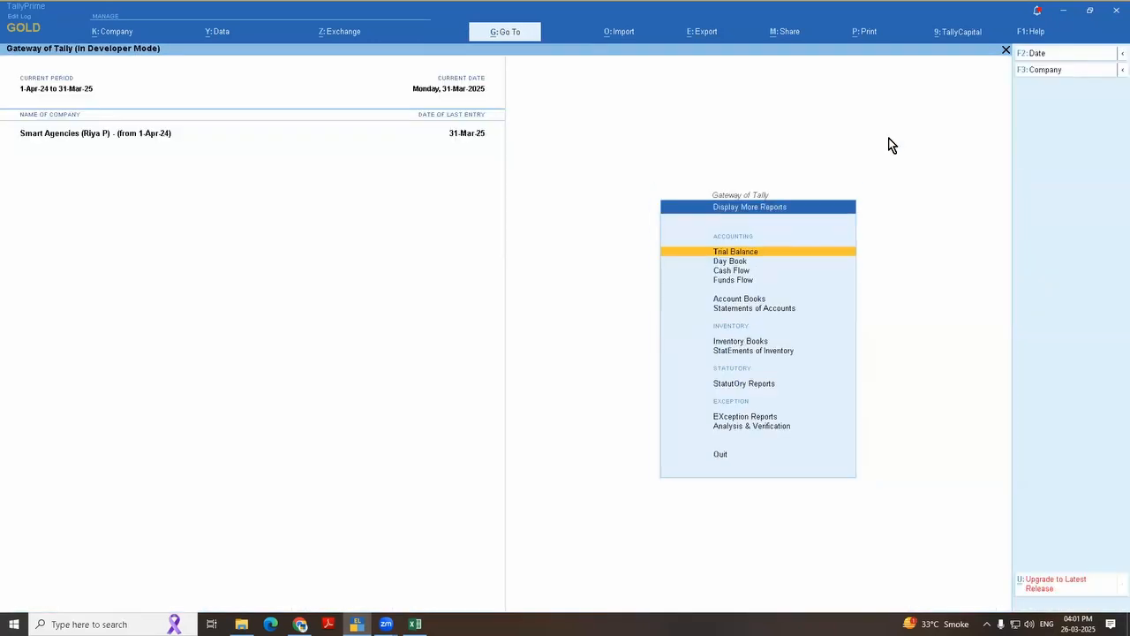
{"action": "key", "text": "s"}
{"action": "key", "text": "Down"}
{"action": "key", "text": "Down"}
{"action": "key", "text": "Down"}
{"action": "key", "text": "Return"}
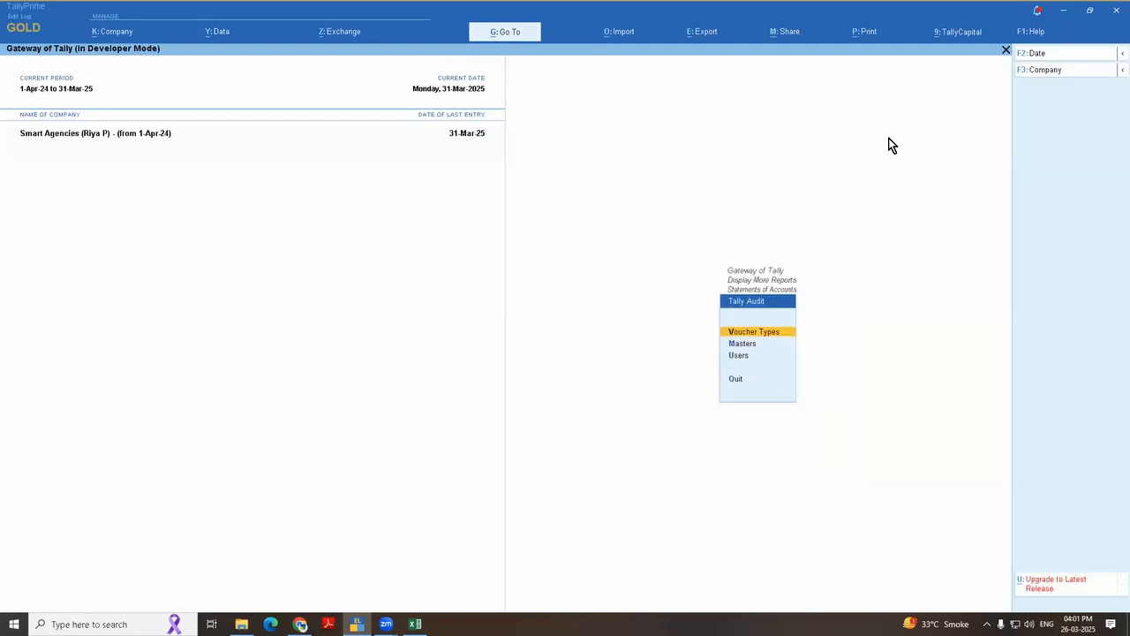
{"action": "key", "text": "Down"}
{"action": "key", "text": "Return"}
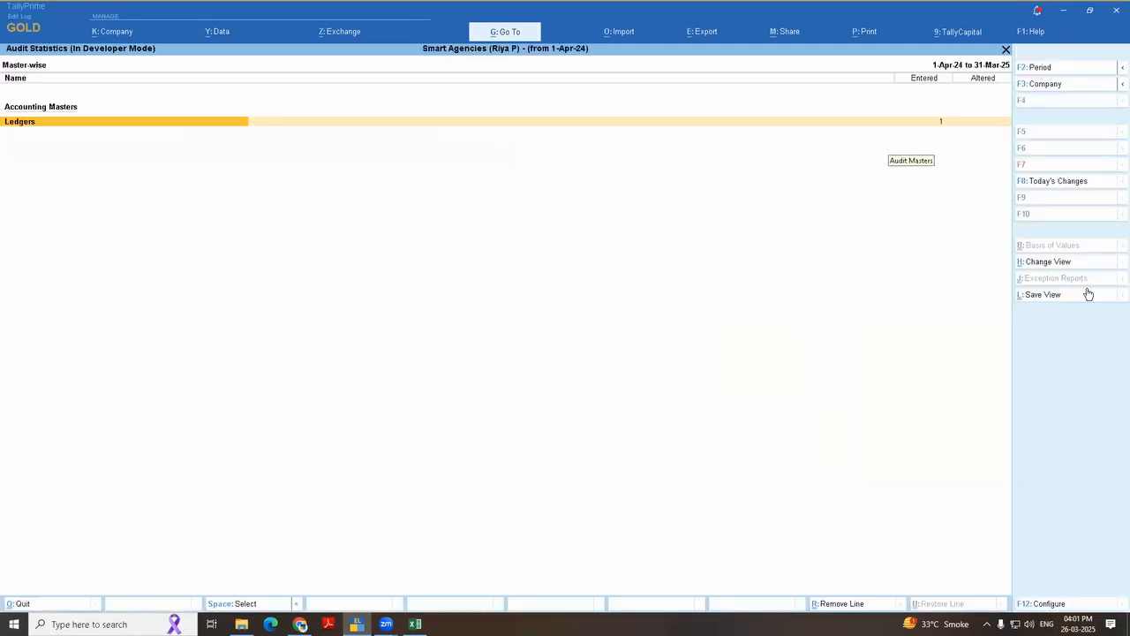
{"action": "key", "text": "Return"}
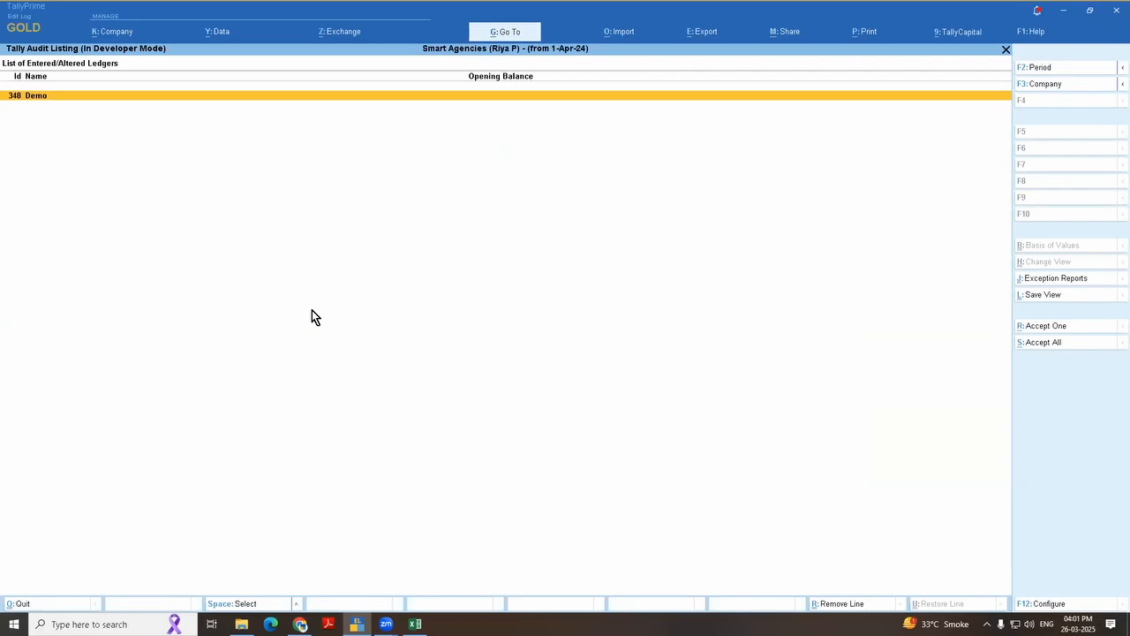
Step: Switch to the Excel topic list and select the topic on using an Income and Expenses account instead of PandL
{"action": "key", "text": "Escape"}
{"action": "key", "text": "Escape"}
{"action": "key", "text": "Escape"}
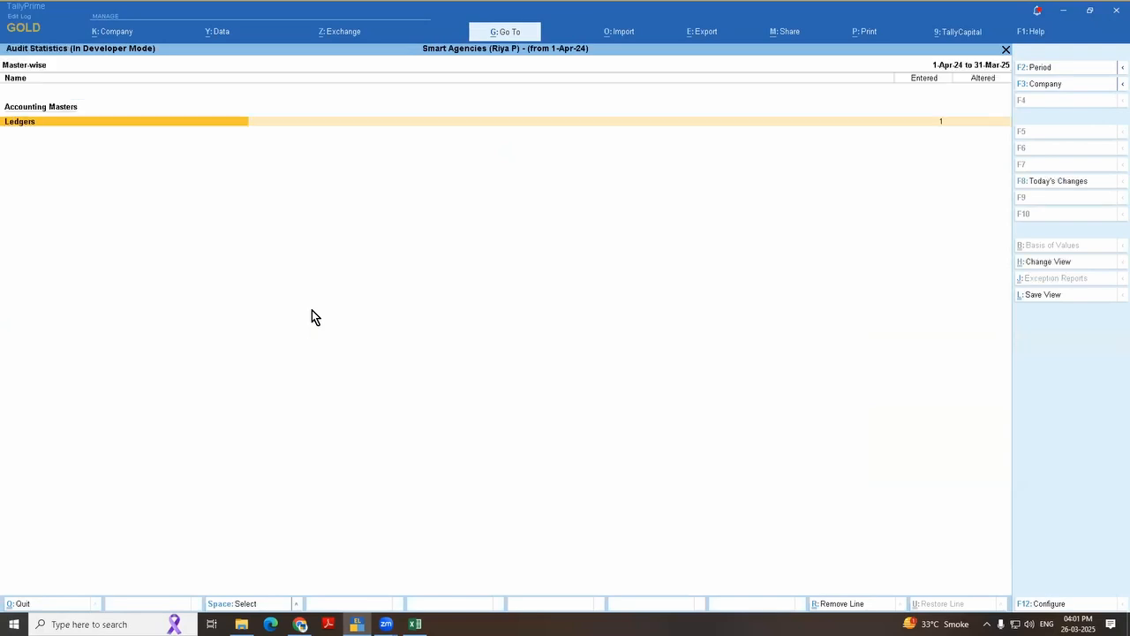
{"action": "key", "text": "alt+Tab"}
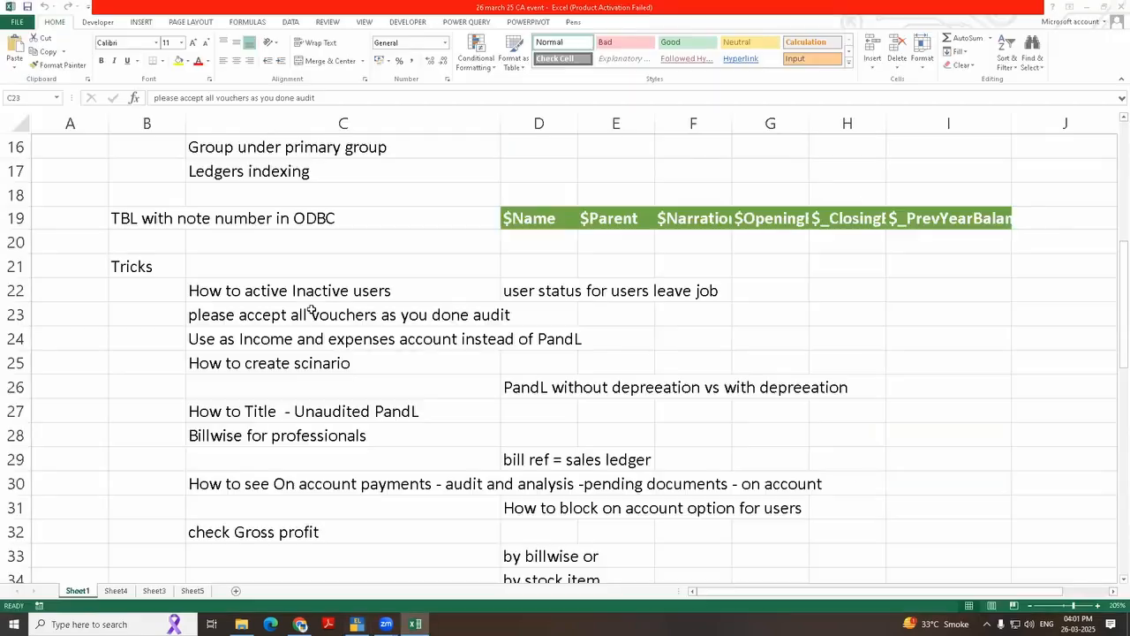
{"action": "left_click", "coordinate": [312, 310]}
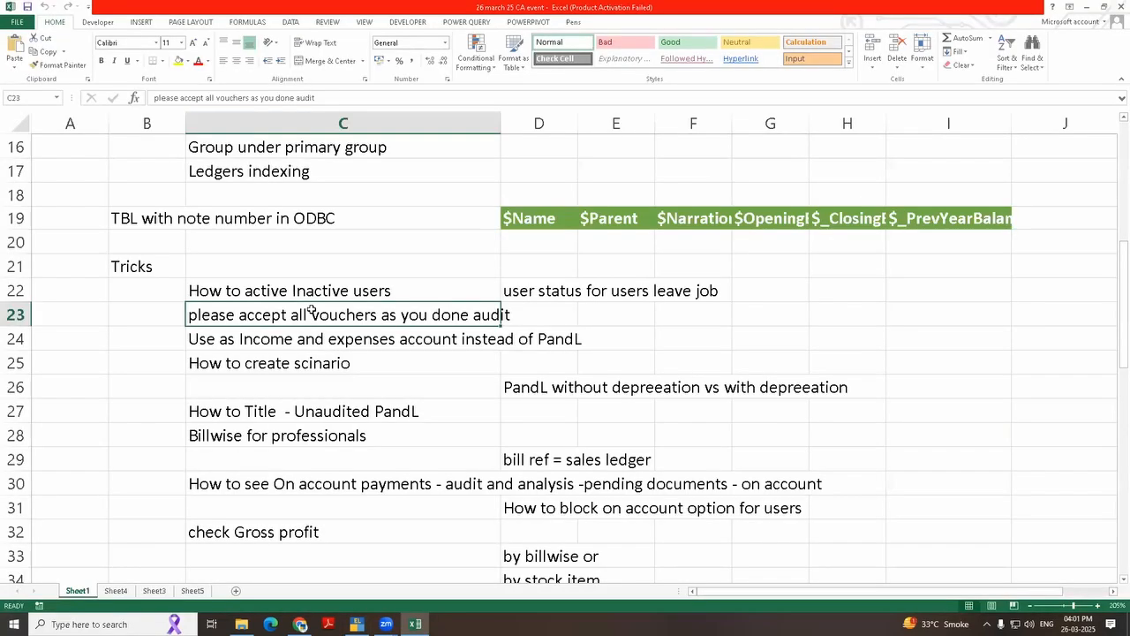
{"action": "left_click", "coordinate": [220, 404]}
{"action": "left_click", "coordinate": [239, 344]}
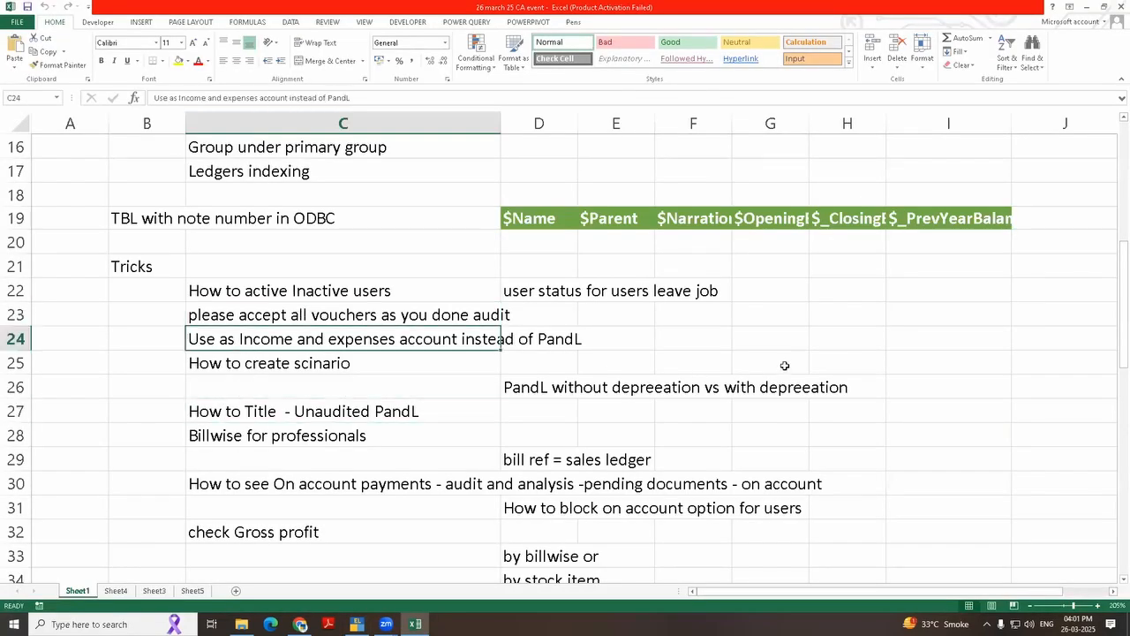
Step: Switch to TallyPrime and view the Profit & Loss A/c report, followed by the company features
{"action": "key", "text": "alt+Tab"}
{"action": "key", "text": "Escape"}
{"action": "key", "text": "Escape"}
{"action": "key", "text": "Escape"}
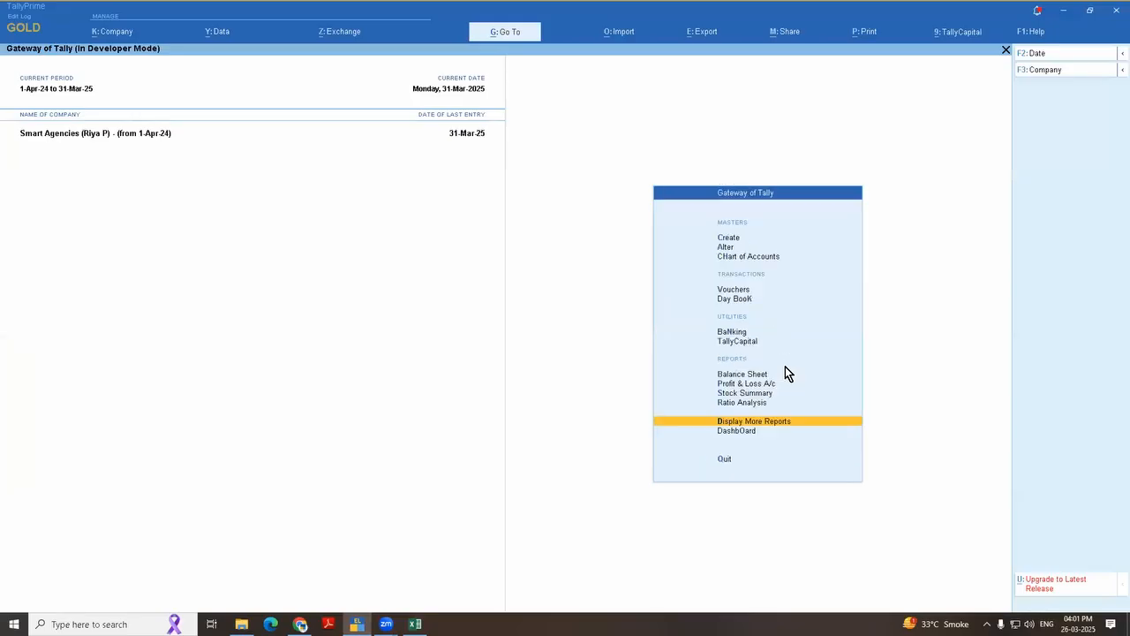
{"action": "key", "text": "p"}
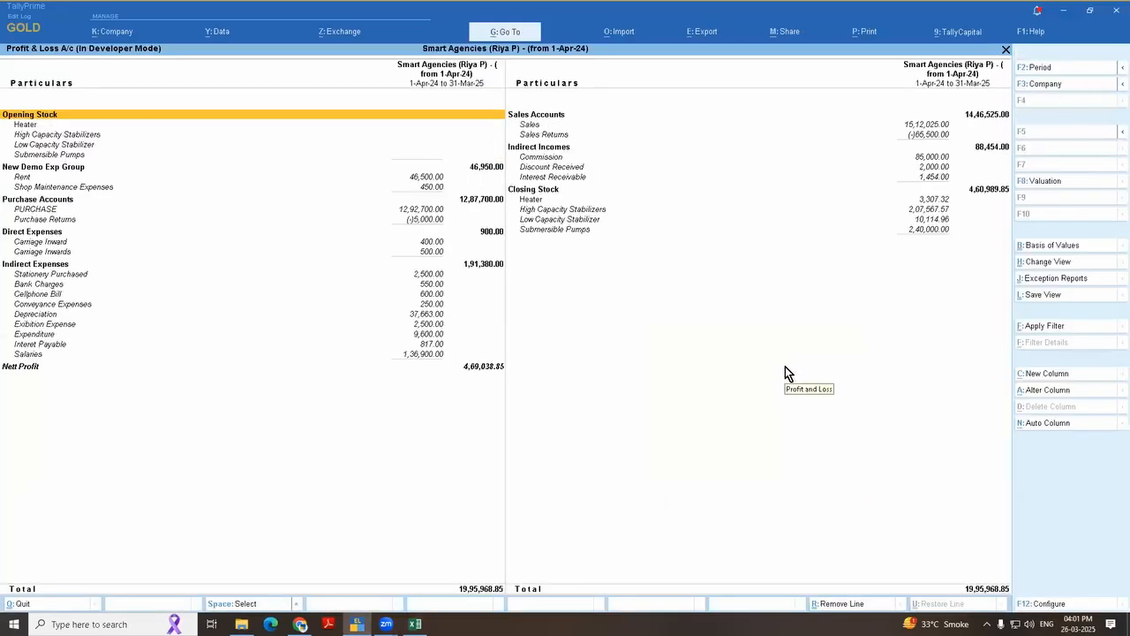
{"action": "key", "text": "F11"}
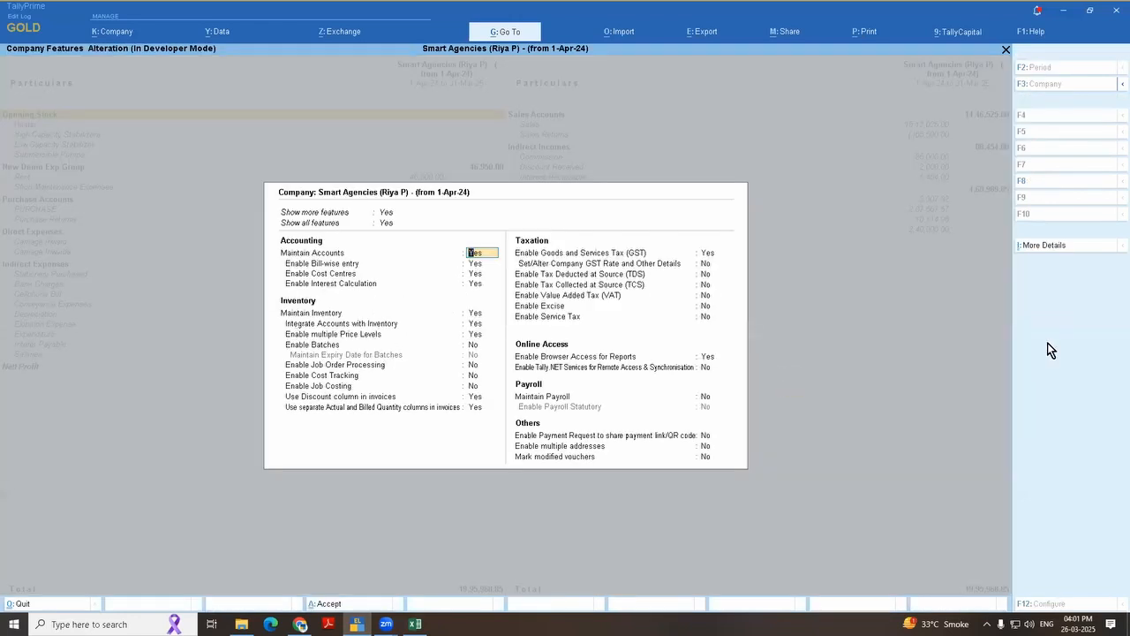
{"action": "key", "text": "Escape"}
{"action": "key", "text": "Escape"}
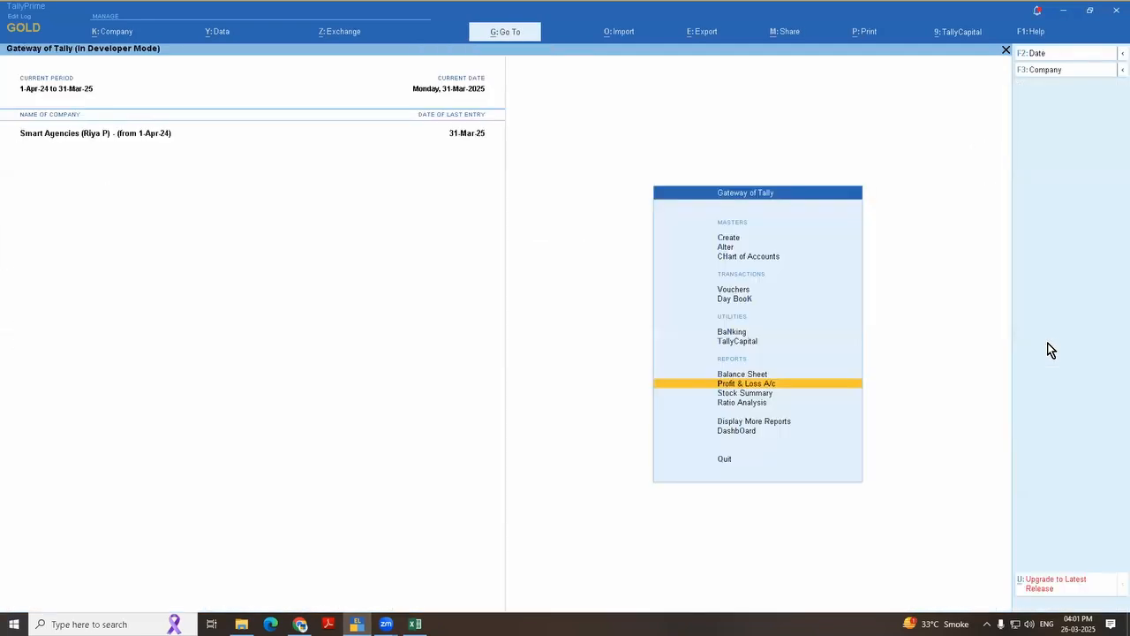
Step: Open the Profit & Loss A/c ledger for alteration
{"action": "key", "text": "Up"}
{"action": "key", "text": "Up"}
{"action": "key", "text": "Up"}
{"action": "key", "text": "Up"}
{"action": "key", "text": "Up"}
{"action": "key", "text": "Up"}
{"action": "key", "text": "Up"}
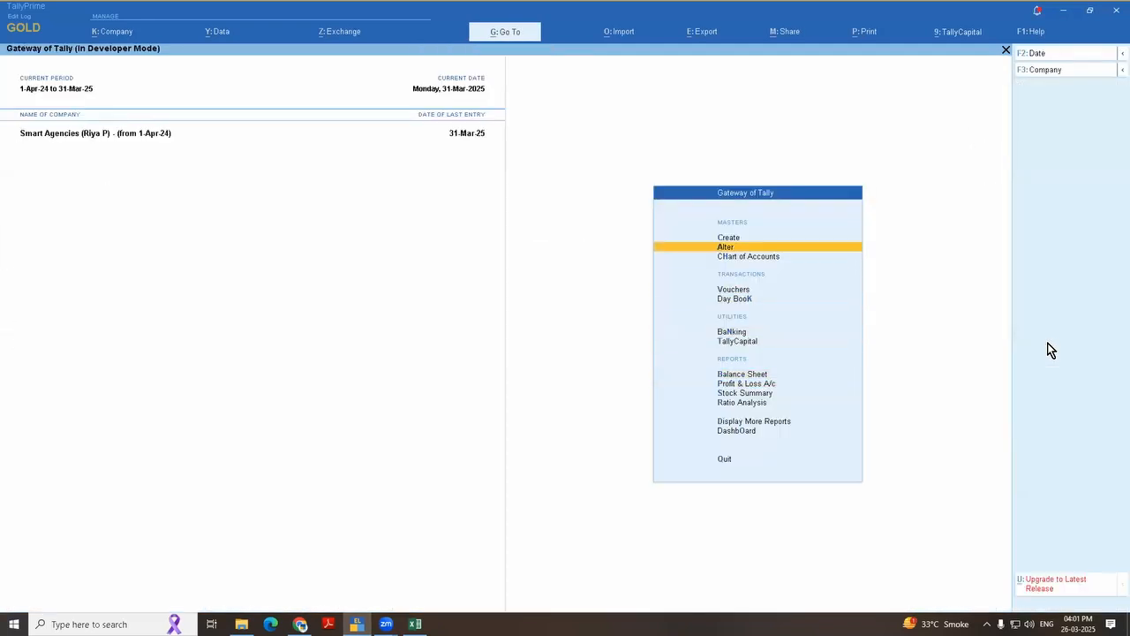
{"action": "key", "text": "Return"}
{"action": "key", "text": "Return"}
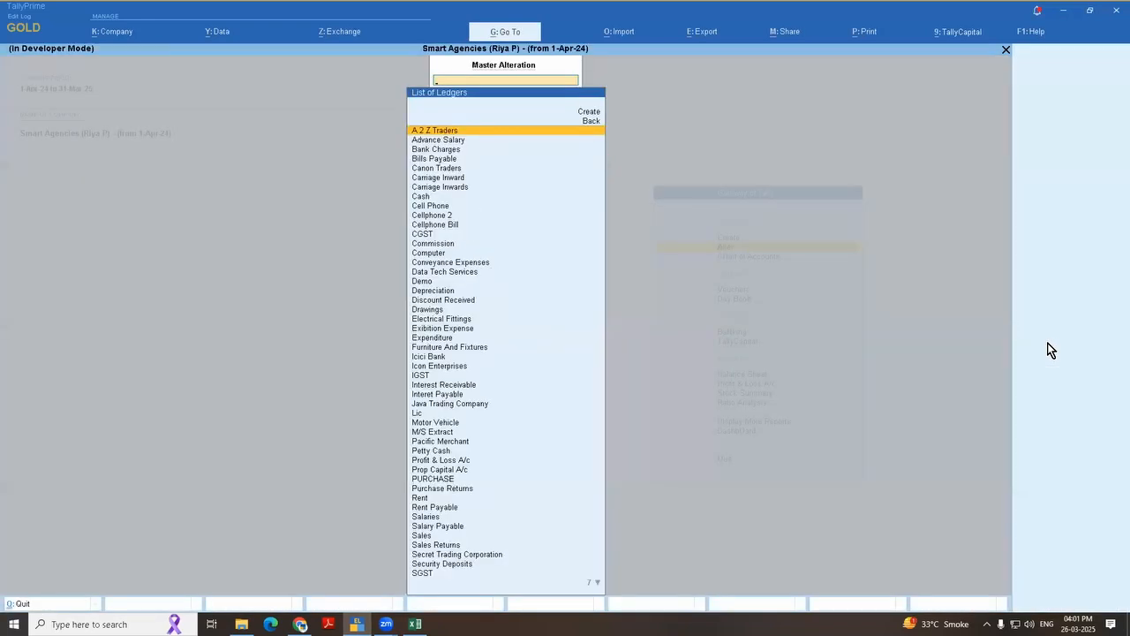
{"action": "type", "text": "Profit"}
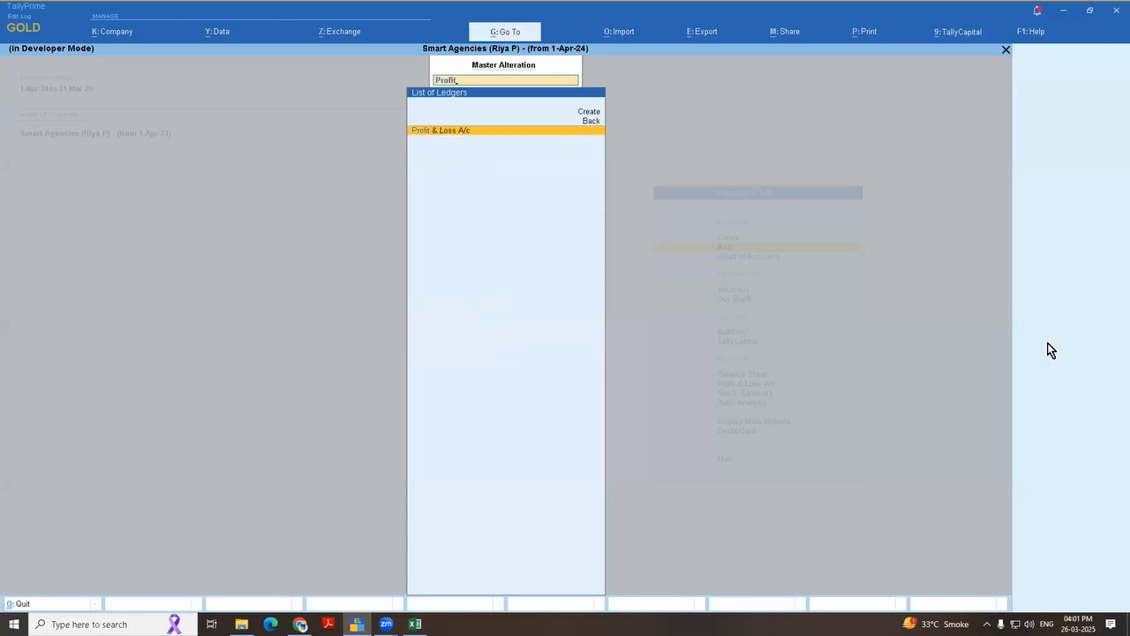
{"action": "key", "text": "Return"}
Step: Set Use as Income & Expense A/c to Yes in the Profit & Loss A/c ledger and save it
{"action": "key", "text": "Return"}
{"action": "key", "text": "Return"}
{"action": "key", "text": "Return"}
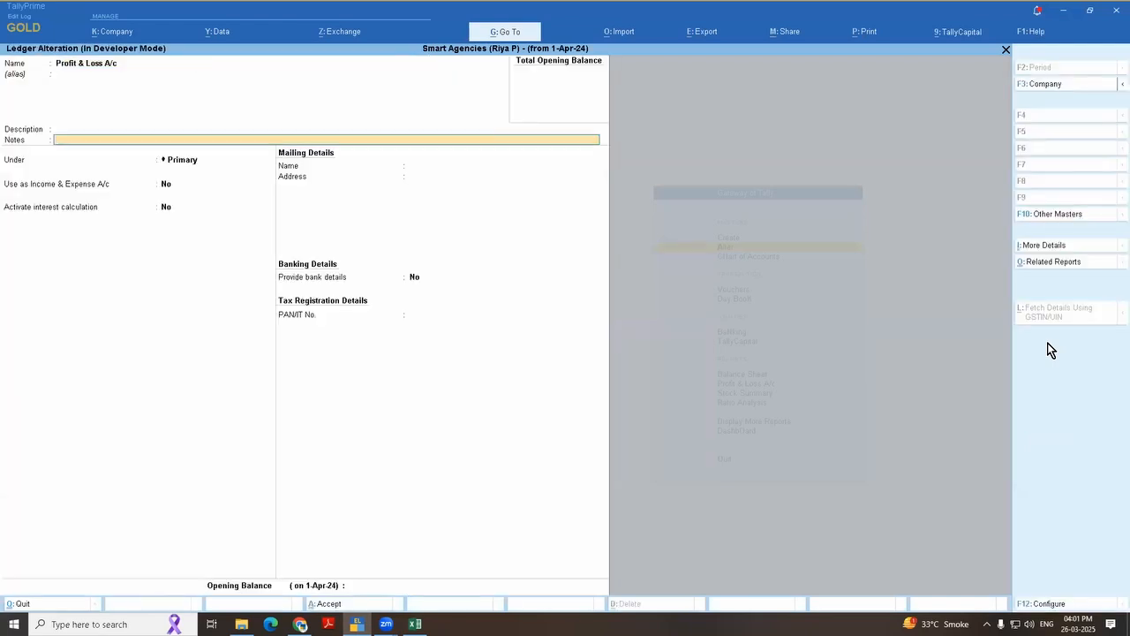
{"action": "key", "text": "Return"}
{"action": "key", "text": "Return"}
{"action": "key", "text": "BackSpace"}
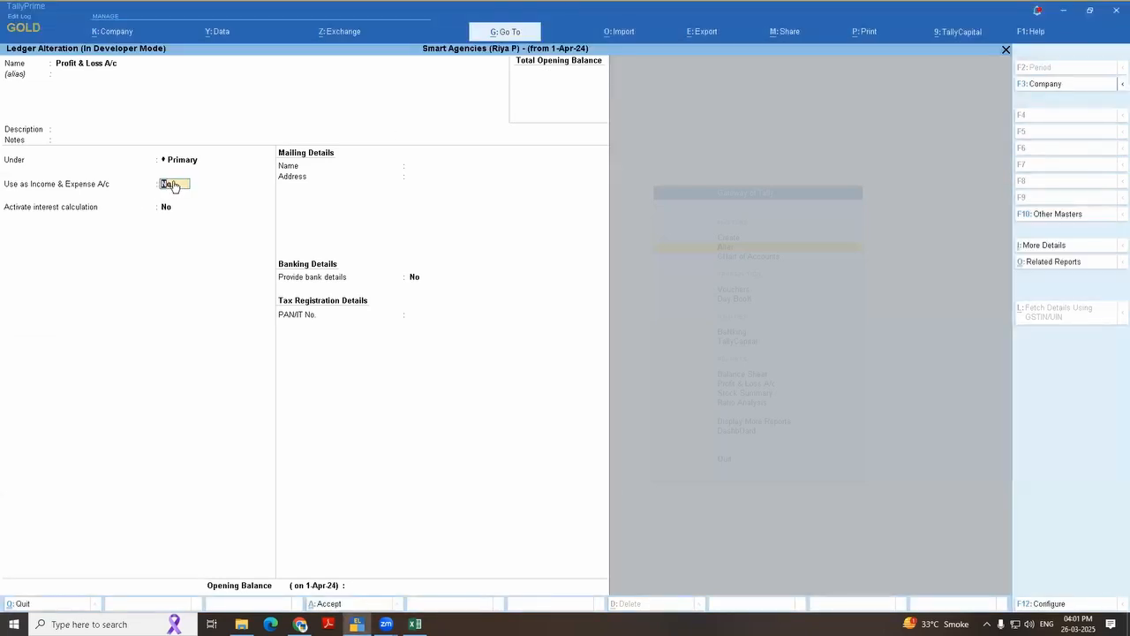
{"action": "type", "text": "y"}
{"action": "key", "text": "Return"}
{"action": "key", "text": "ctrl+a"}
{"action": "key", "text": "Escape"}
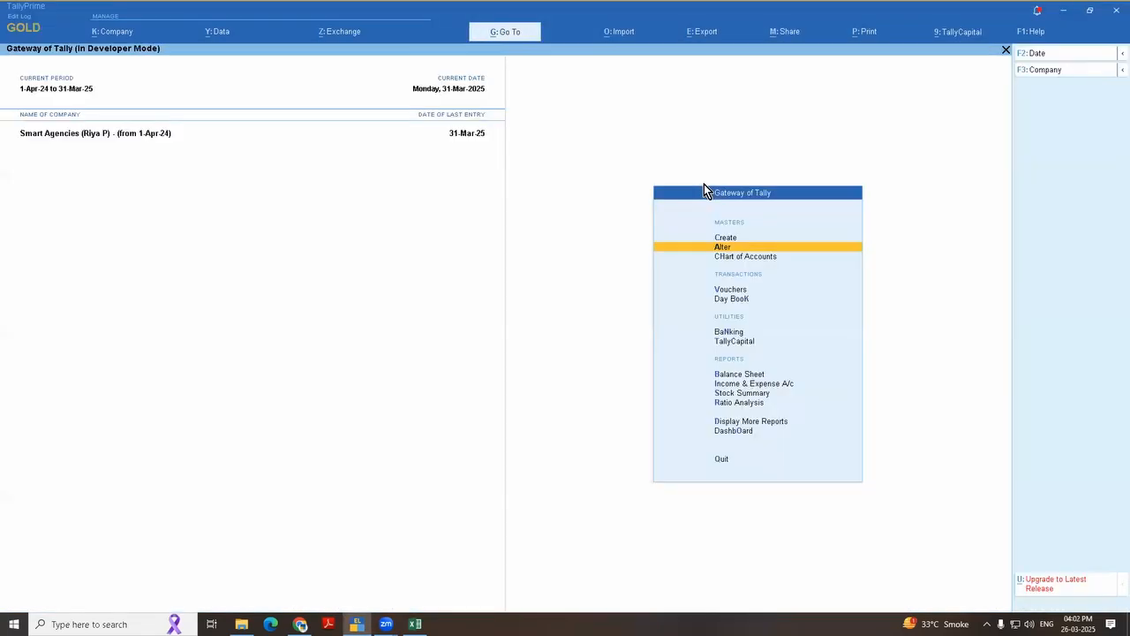
Step: Open the Income & Expense A/c report from the Gateway of Tally
{"action": "key", "text": "Escape"}
{"action": "key", "text": "Escape"}
{"action": "key", "text": "Up"}
{"action": "key", "text": "Up"}
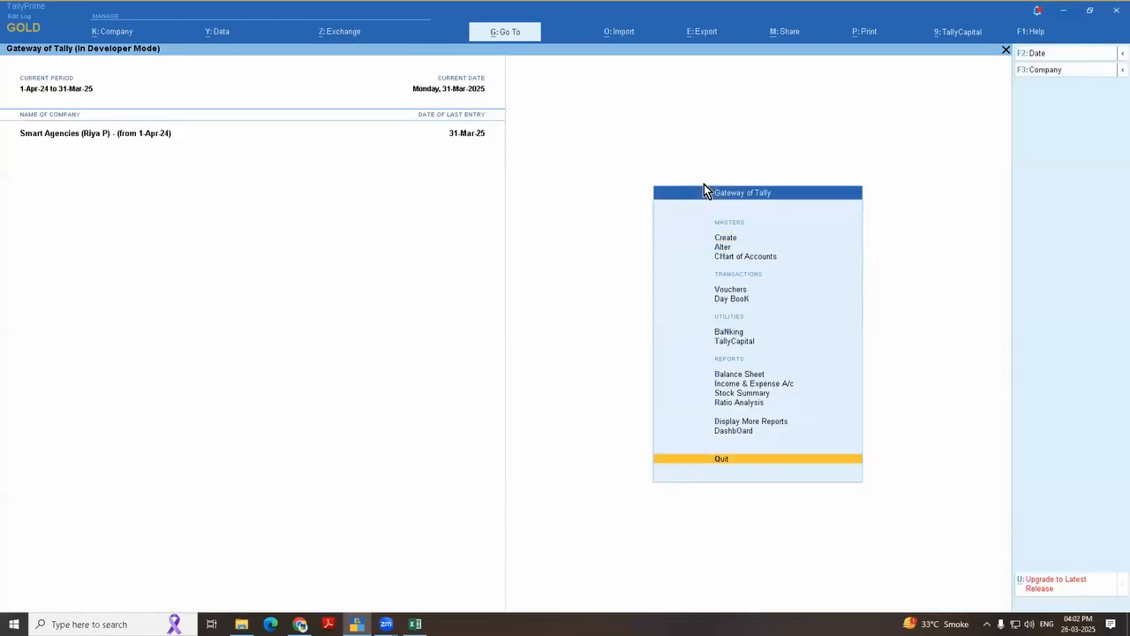
{"action": "key", "text": "Up"}
{"action": "key", "text": "Up"}
{"action": "key", "text": "Up"}
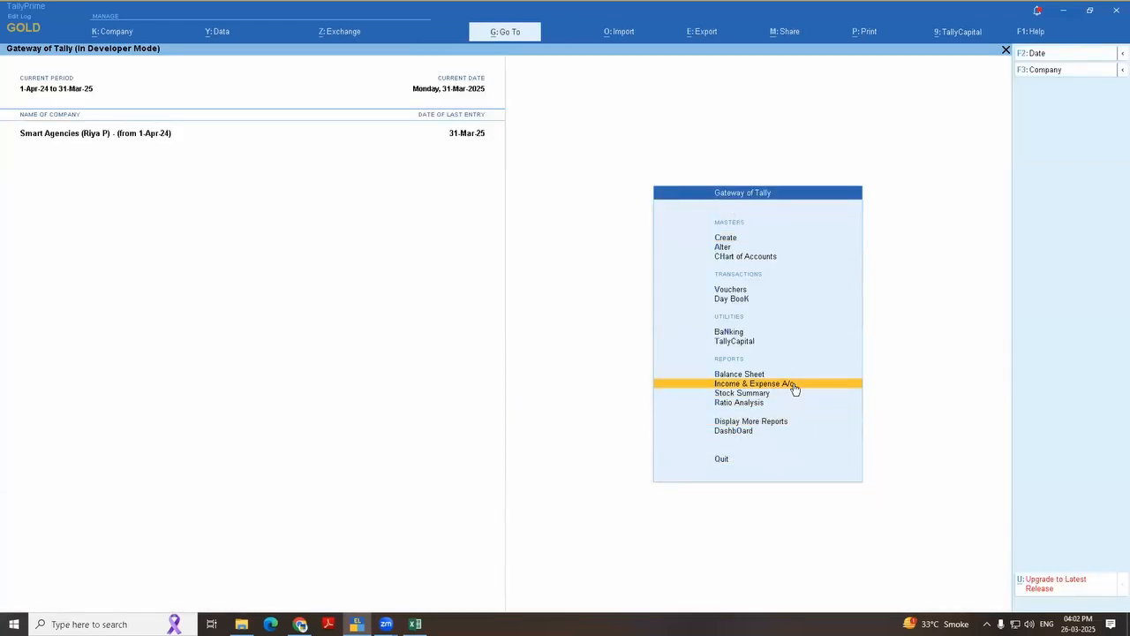
{"action": "key", "text": "Return"}
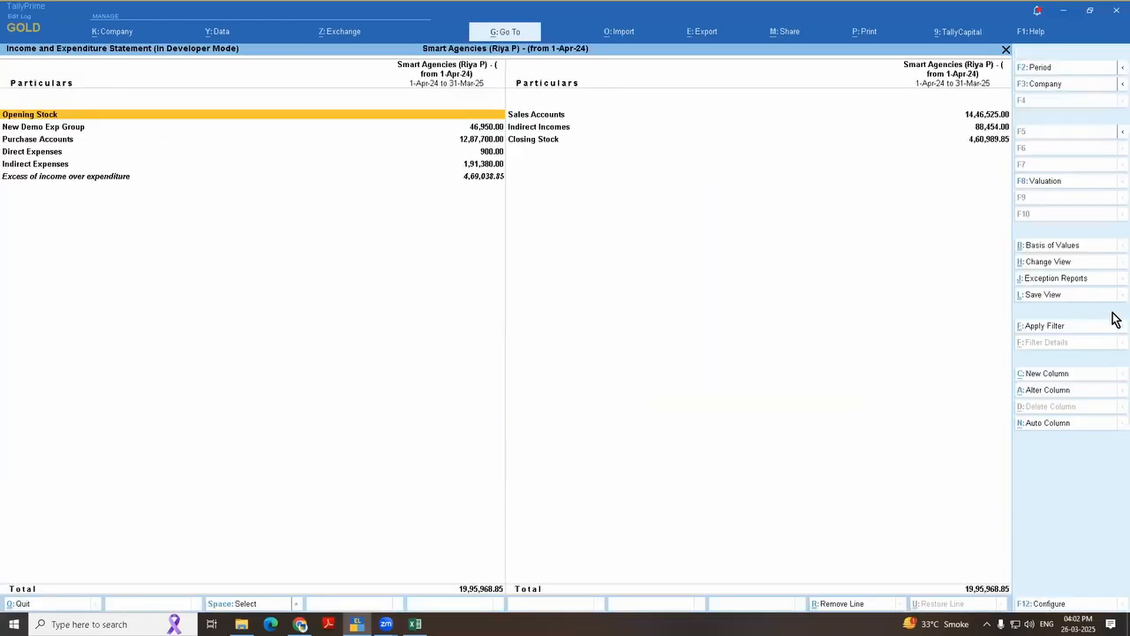
Step: Show the Income and Expenditure Statement in detail and check the line for excess of income over expenditure
{"action": "key", "text": "alt+F5"}
{"action": "key", "text": "Down"}
{"action": "key", "text": "Down"}
{"action": "key", "text": "Down"}
{"action": "key", "text": "Down"}
{"action": "key", "text": "Down"}
{"action": "key", "text": "Down"}
{"action": "key", "text": "Down"}
{"action": "key", "text": "Down"}
{"action": "key", "text": "Down"}
{"action": "key", "text": "Down"}
{"action": "key", "text": "Down"}
{"action": "key", "text": "Down"}
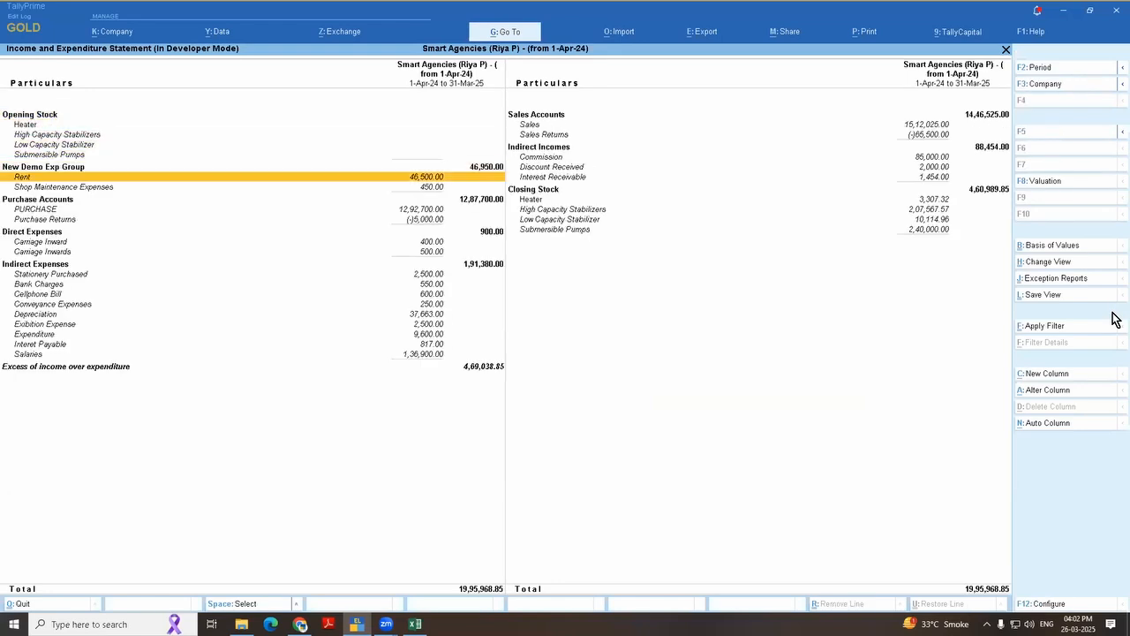
{"action": "key", "text": "Down"}
{"action": "key", "text": "Down"}
{"action": "key", "text": "Down"}
{"action": "key", "text": "Down"}
{"action": "key", "text": "Down"}
{"action": "key", "text": "Down"}
{"action": "key", "text": "Down"}
{"action": "key", "text": "Down"}
{"action": "key", "text": "Down"}
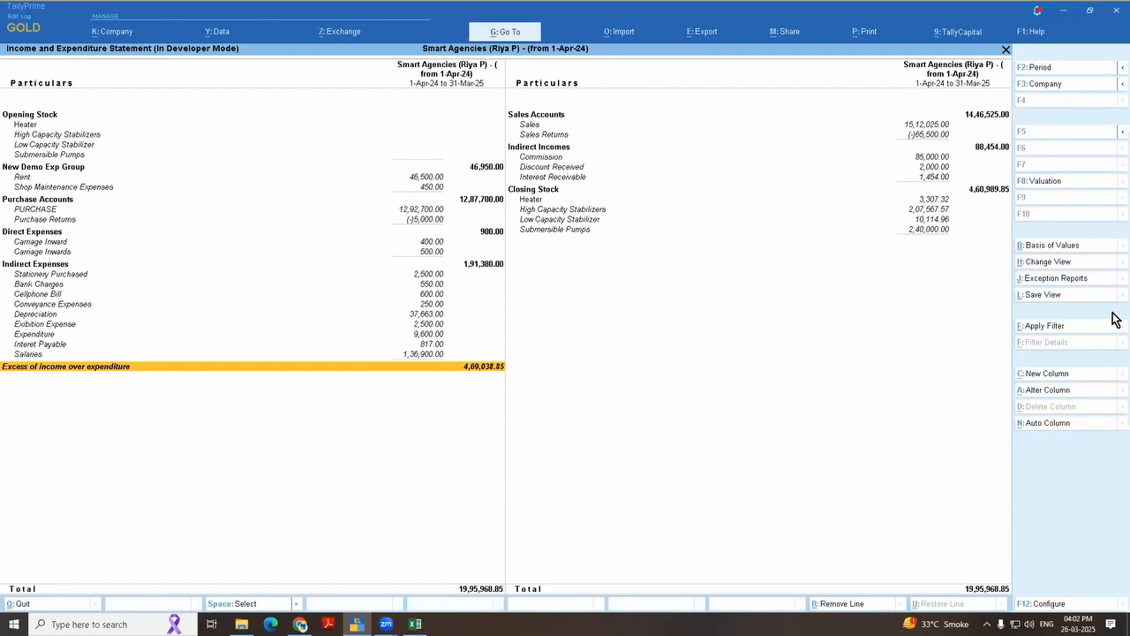
{"action": "key", "text": "Escape"}
Step: Switch to the Excel topic list and review the Tricks topics down to creating a scenario
{"action": "key", "text": "alt+Tab"}
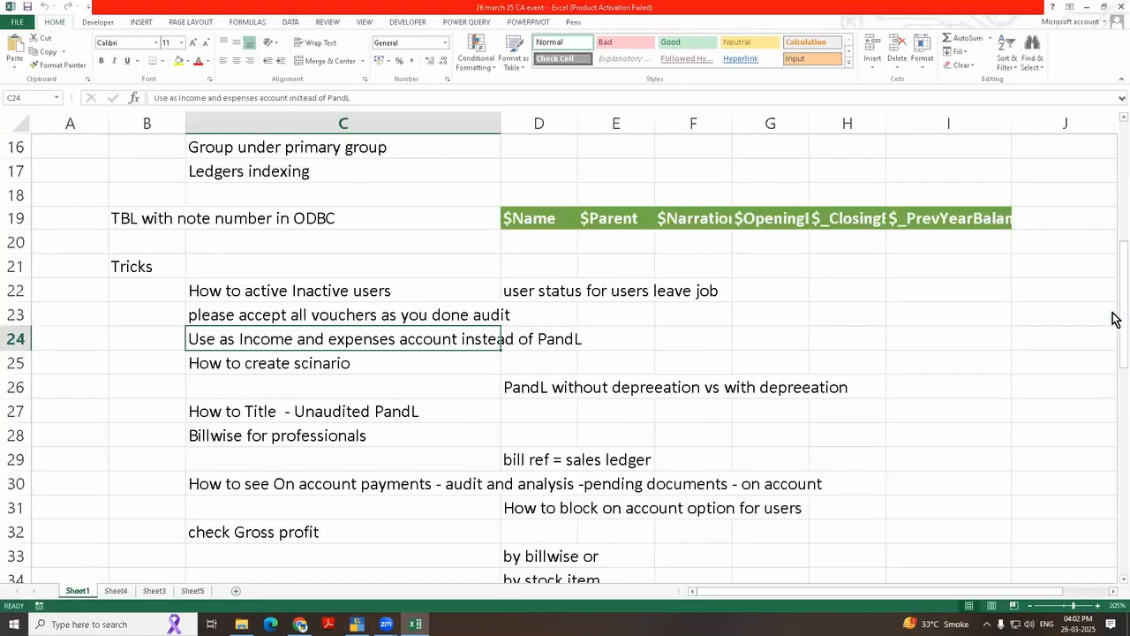
{"action": "key", "text": "Down"}
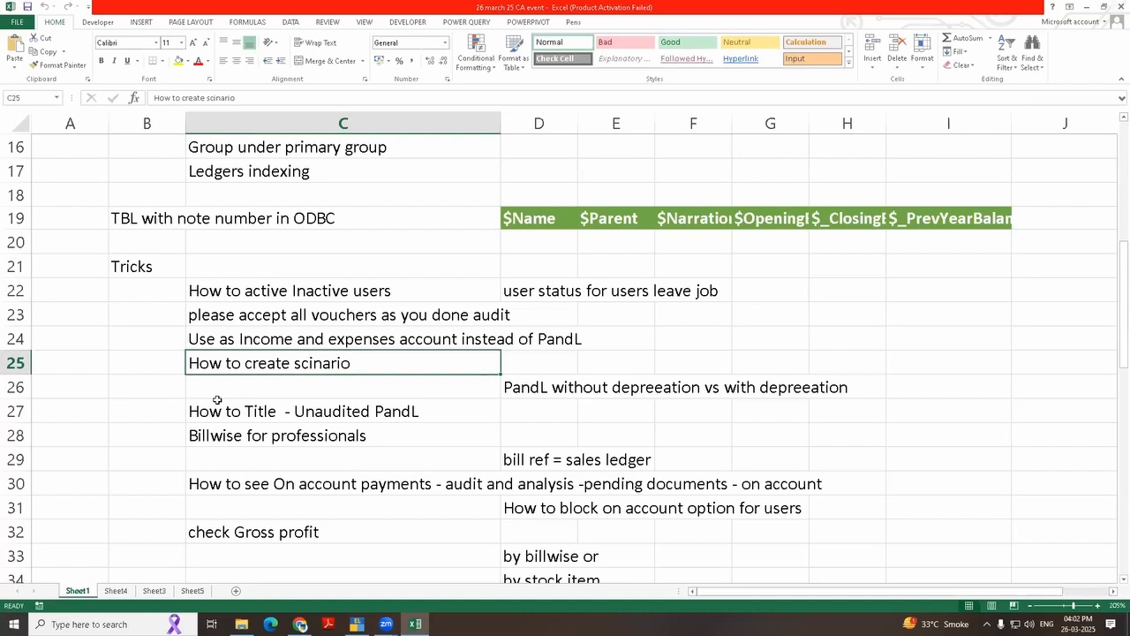
{"action": "left_click_drag", "start_coordinate": [214, 294], "coordinate": [289, 380]}
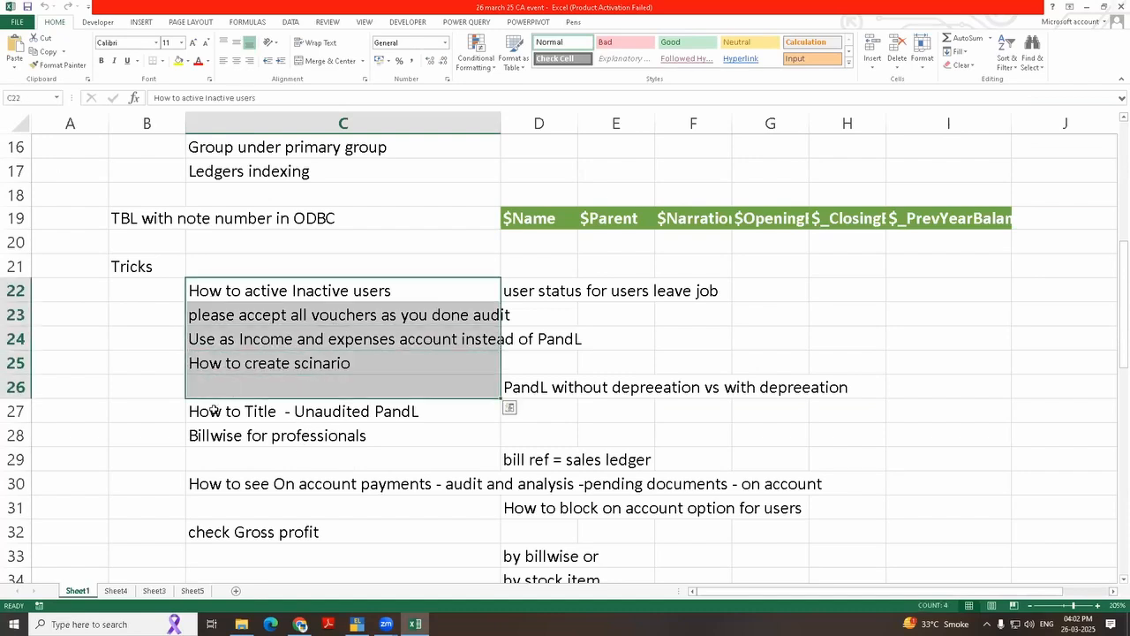
Step: Review the topic list from the Unaudited PandL title to Billwise for professionals and its sales ledger bill reference
{"action": "left_click_drag", "start_coordinate": [217, 411], "coordinate": [235, 269]}
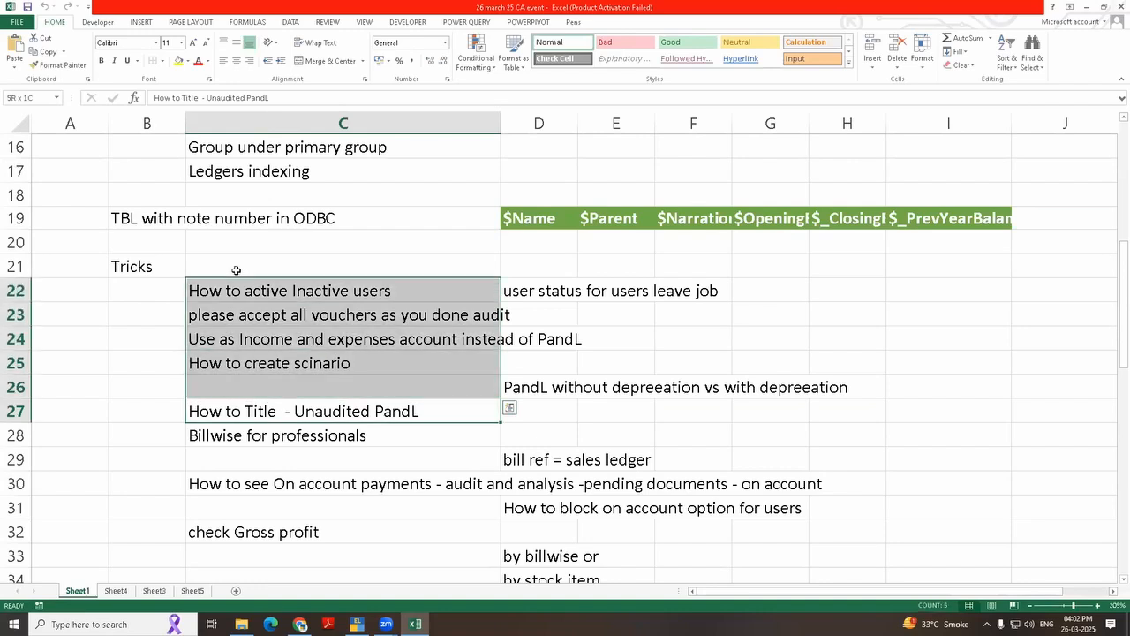
{"action": "left_click", "coordinate": [256, 436]}
{"action": "left_click_drag", "start_coordinate": [509, 446], "coordinate": [829, 460]}
Step: Switch to TallyPrime and open Veetrag's sales voucher no. 13 dated 1-Mar-25 from the Sales Register
{"action": "key", "text": "alt+Tab"}
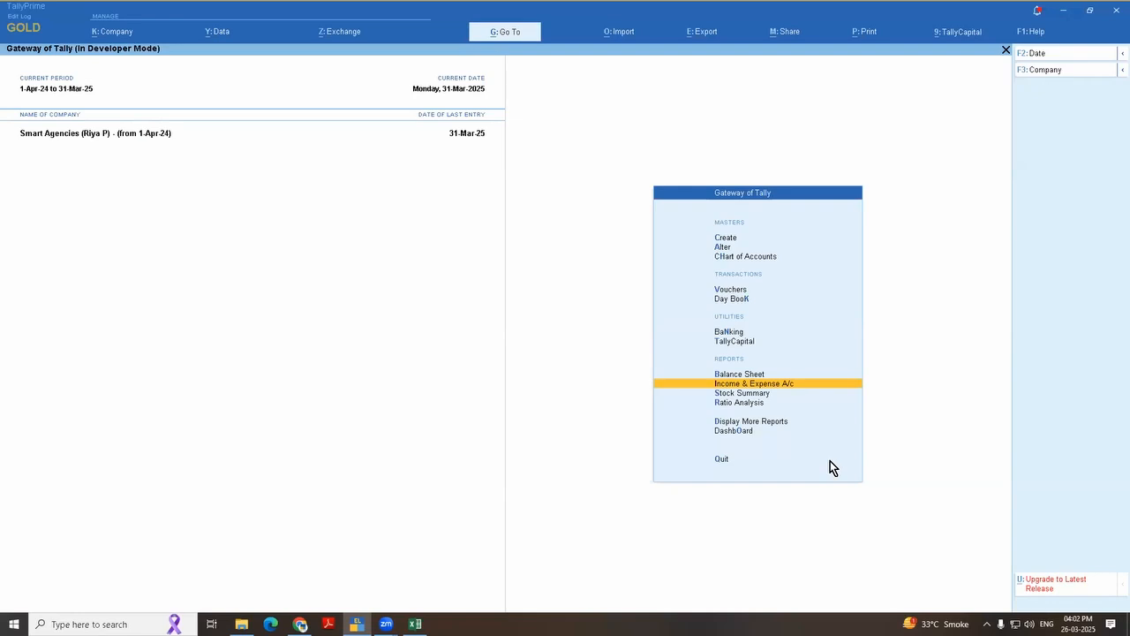
{"action": "key", "text": "Up"}
{"action": "key", "text": "Up"}
{"action": "key", "text": "Up"}
{"action": "key", "text": "Up"}
{"action": "key", "text": "Up"}
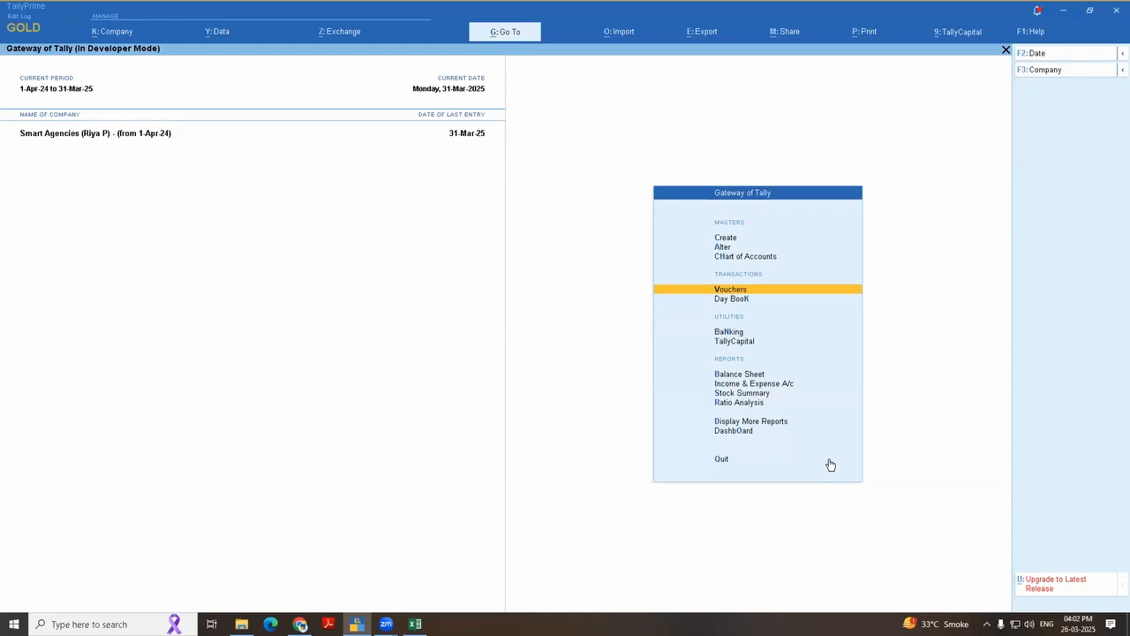
{"action": "key", "text": "d"}
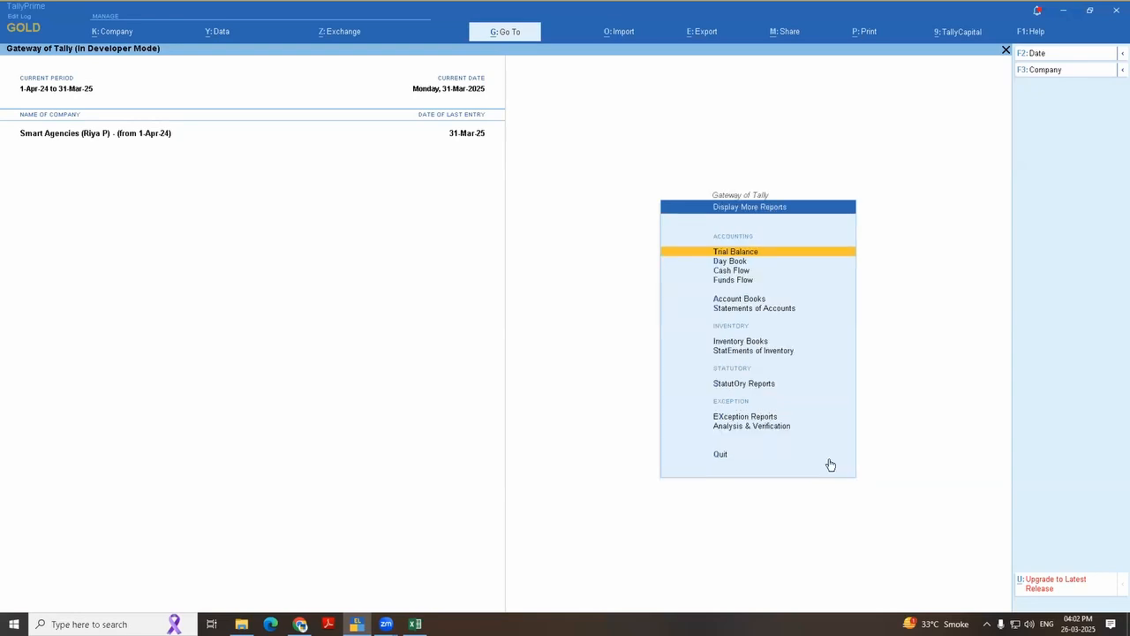
{"action": "key", "text": "a"}
{"action": "key", "text": "s"}
{"action": "key", "text": "Return"}
{"action": "key", "text": "Return"}
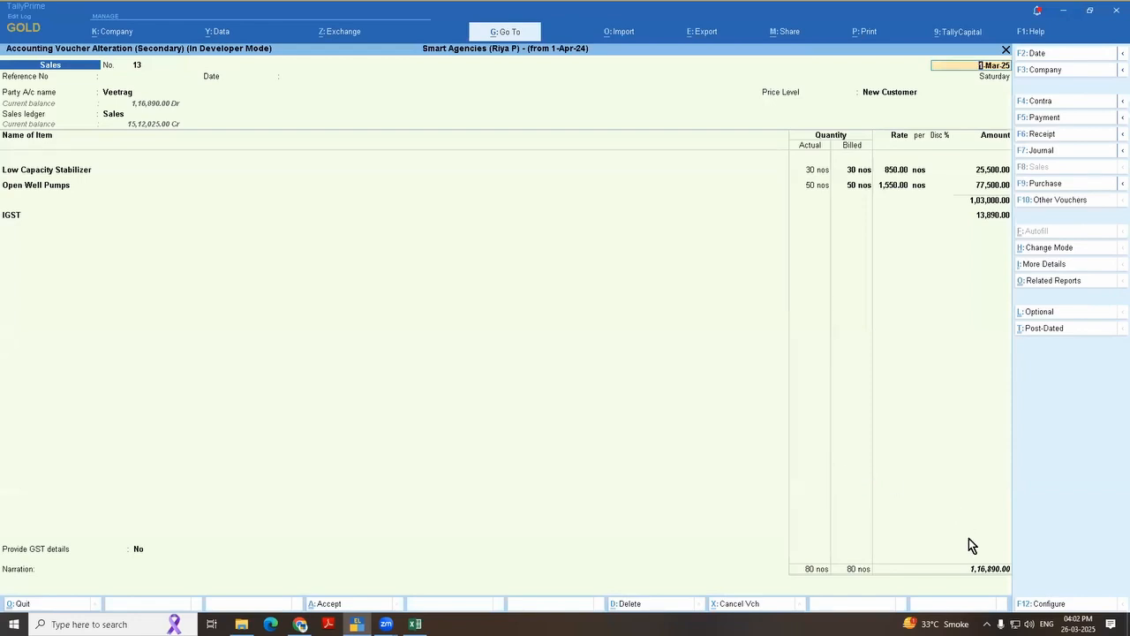
Step: Name the New Ref in Veetrag's bill-wise details Audit Fee and save the sales voucher
{"action": "key", "text": "Page_Down"}
{"action": "key", "text": "Page_Down"}
{"action": "key", "text": "Return"}
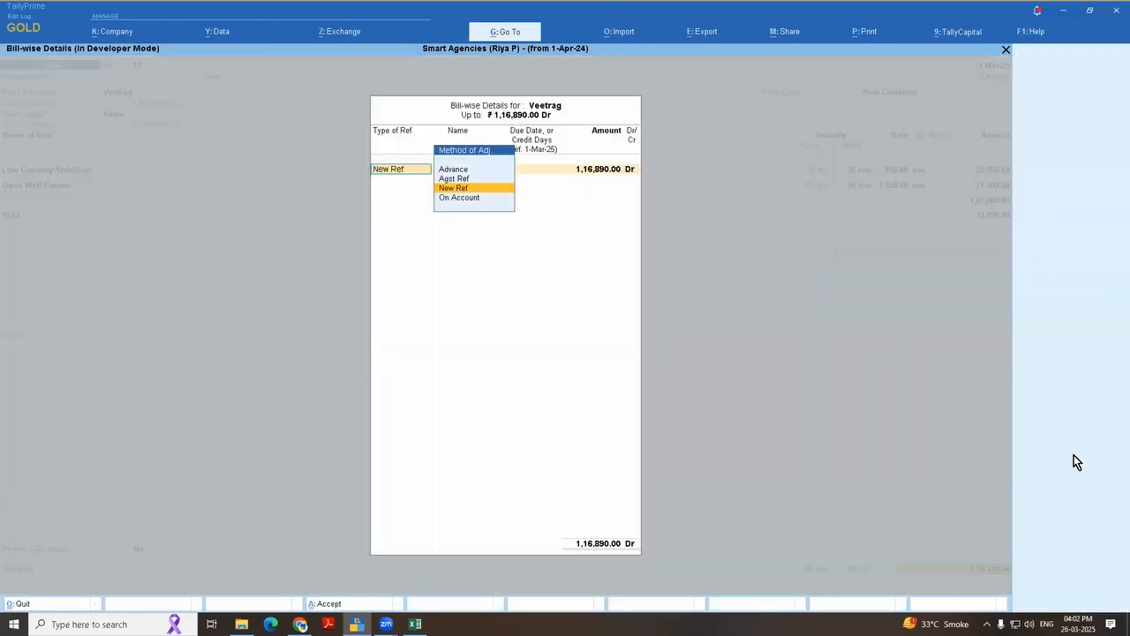
{"action": "key", "text": "Return"}
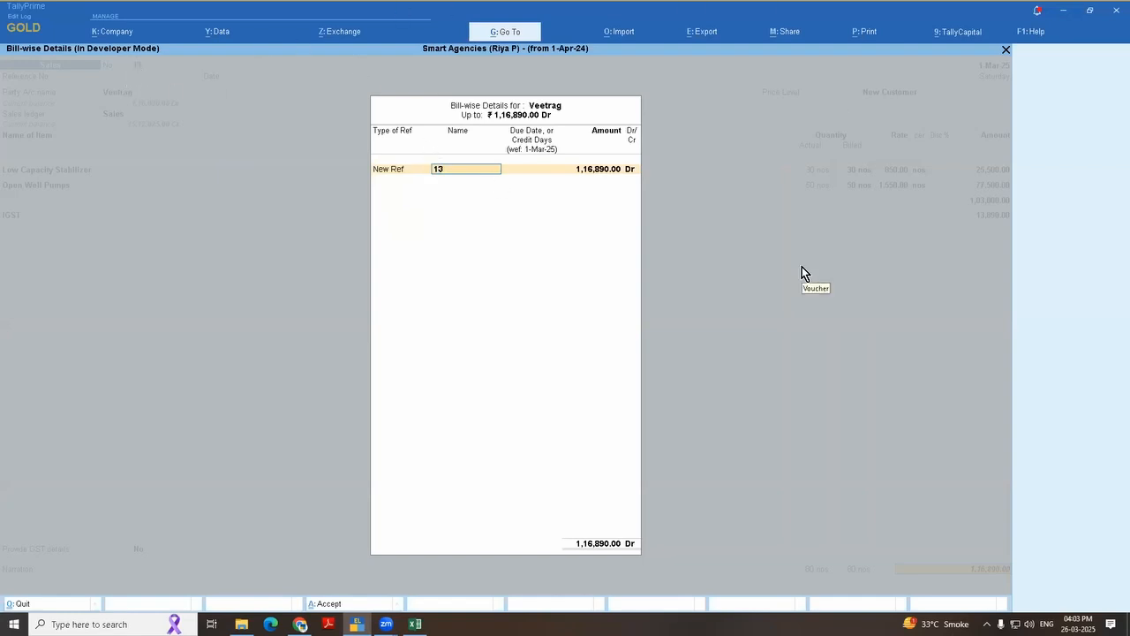
{"action": "type", "text": "Audit Fee"}
{"action": "key", "text": "Return"}
{"action": "key", "text": "Return"}
{"action": "key", "text": "Return"}
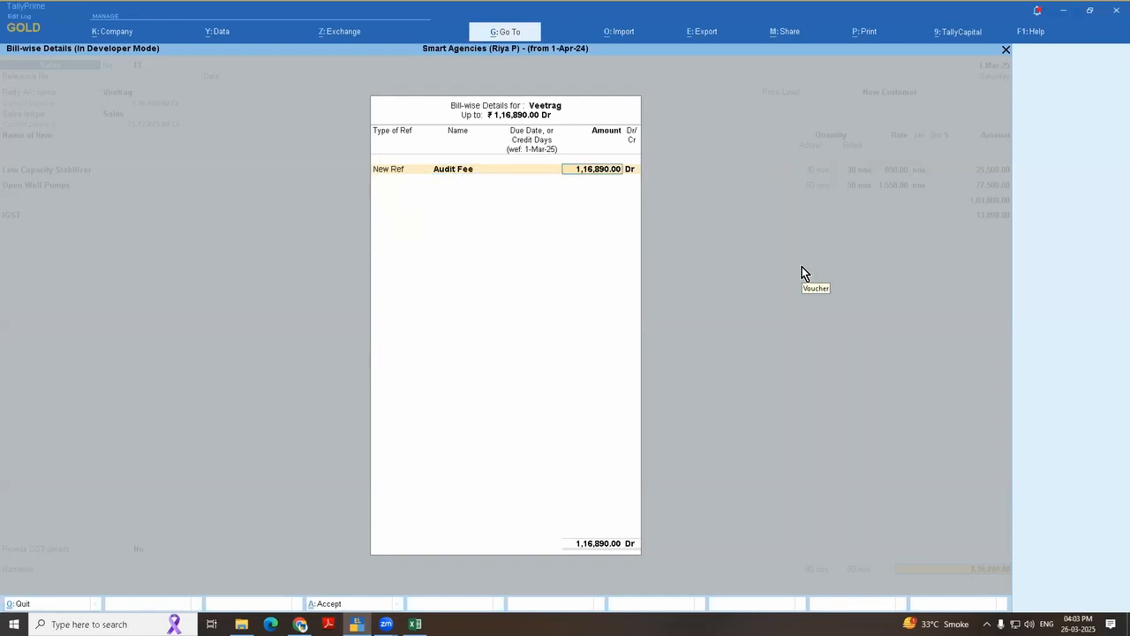
{"action": "key", "text": "Return"}
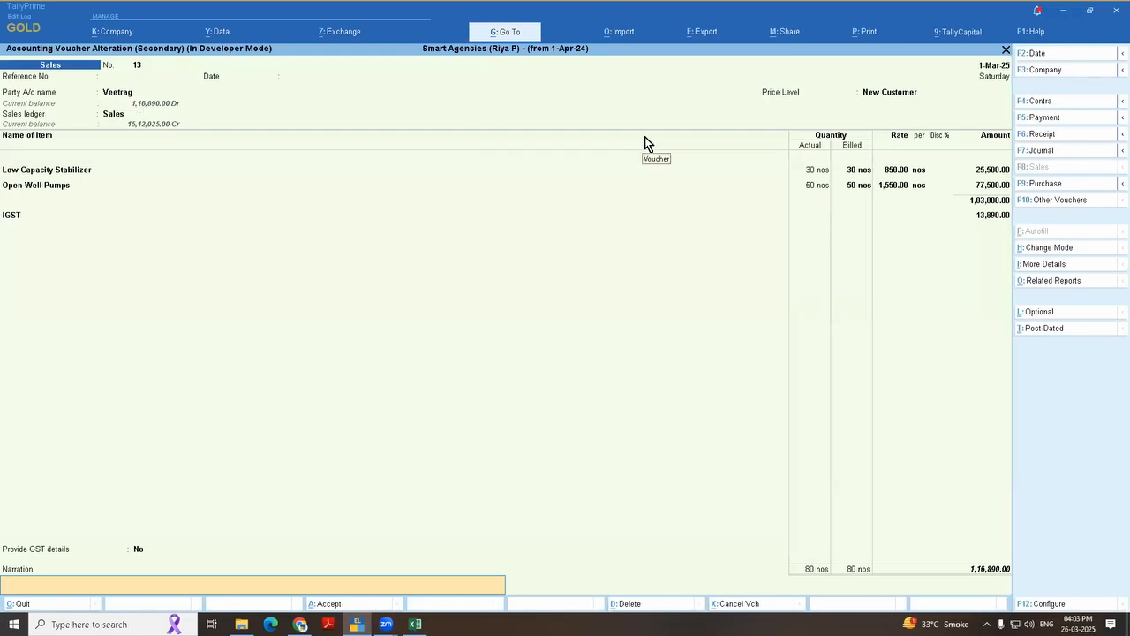
{"action": "key", "text": "ctrl"}
{"action": "key", "text": "ctrl+a"}
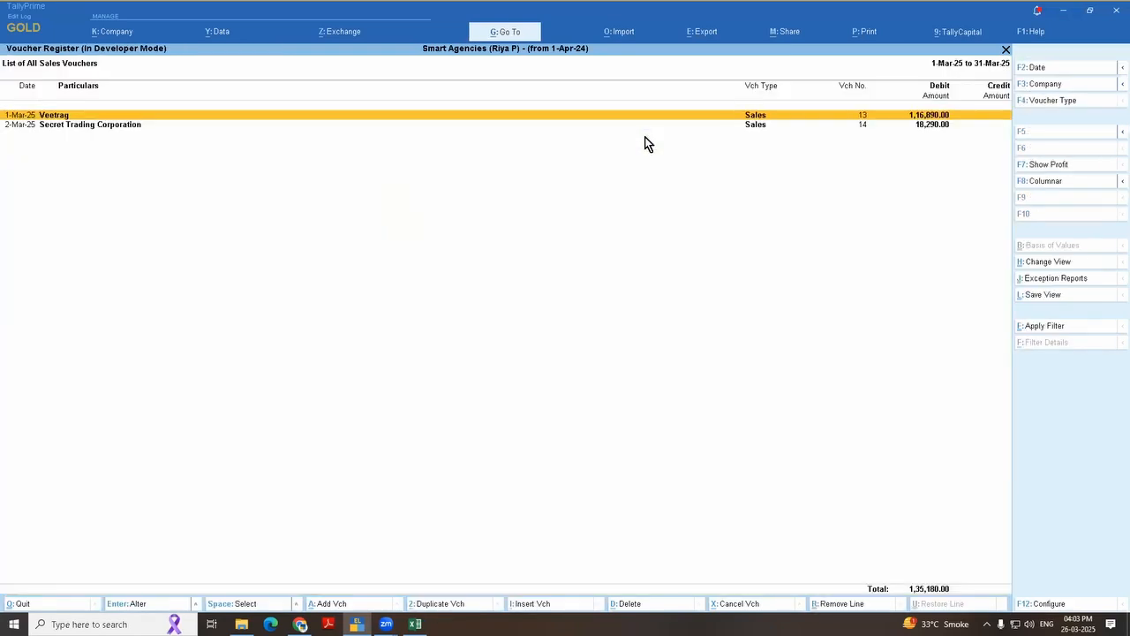
Step: Open the Bills Receivable report in detailed form and check Veetrag's Audit Fee bill
{"action": "key", "text": "Escape"}
{"action": "key", "text": "Escape"}
{"action": "key", "text": "Escape"}
{"action": "key", "text": "Escape"}
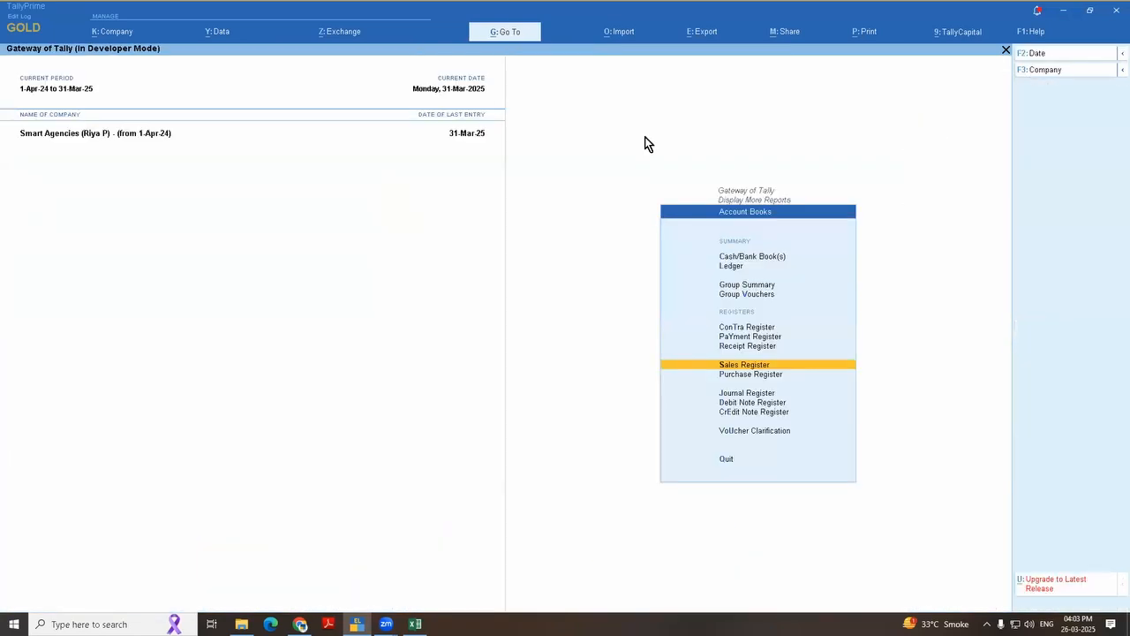
{"action": "key", "text": "Return"}
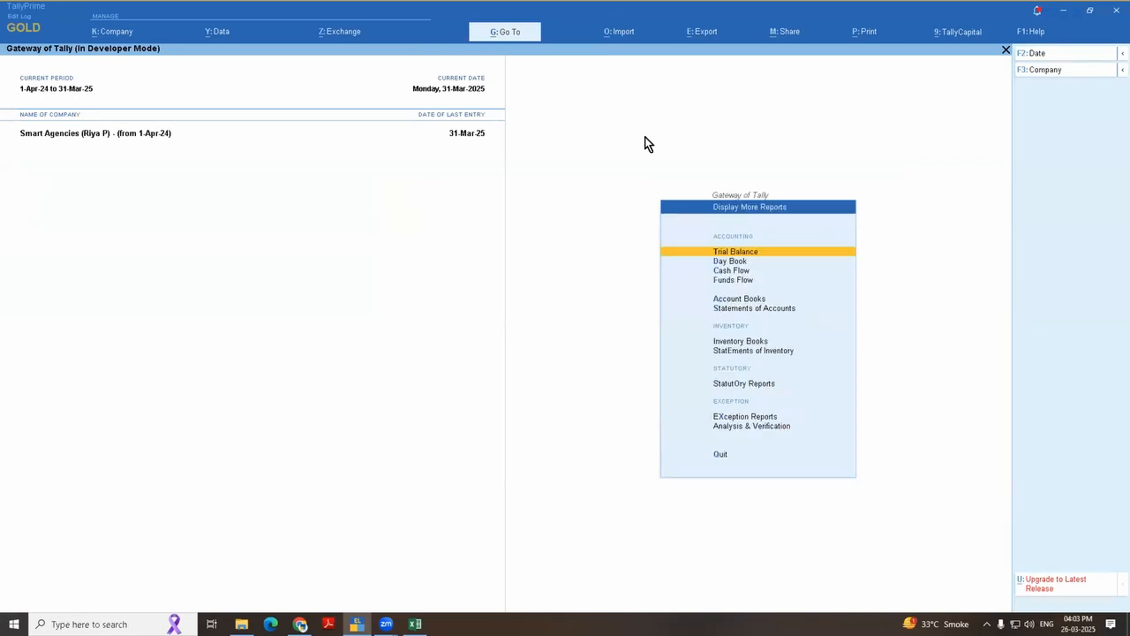
{"action": "key", "text": "s"}
{"action": "key", "text": "Return"}
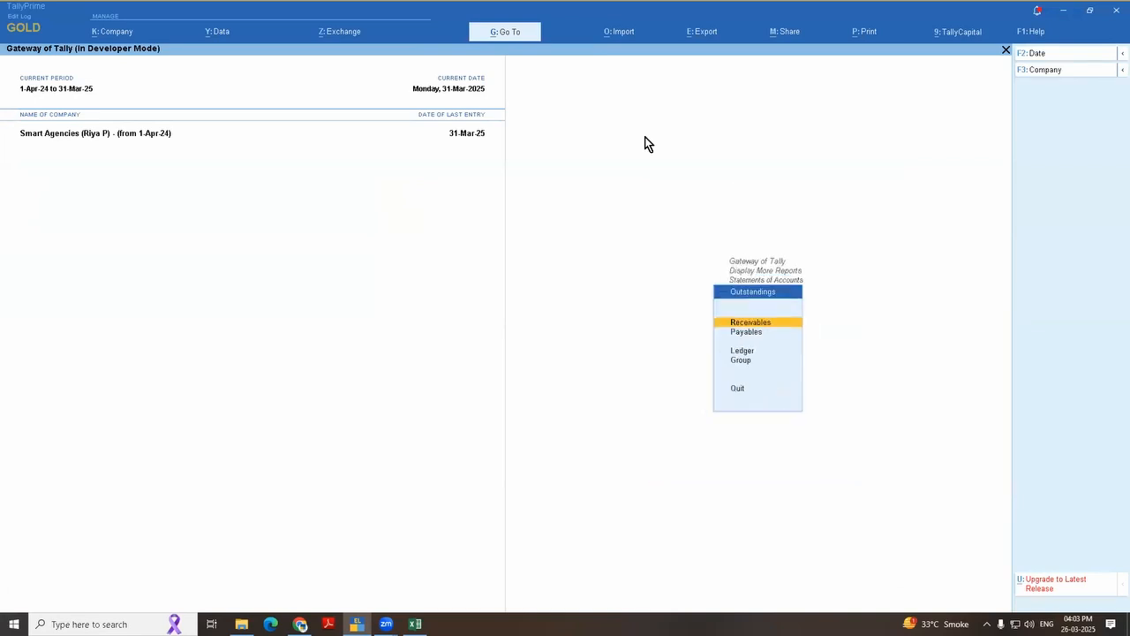
{"action": "key", "text": "Return"}
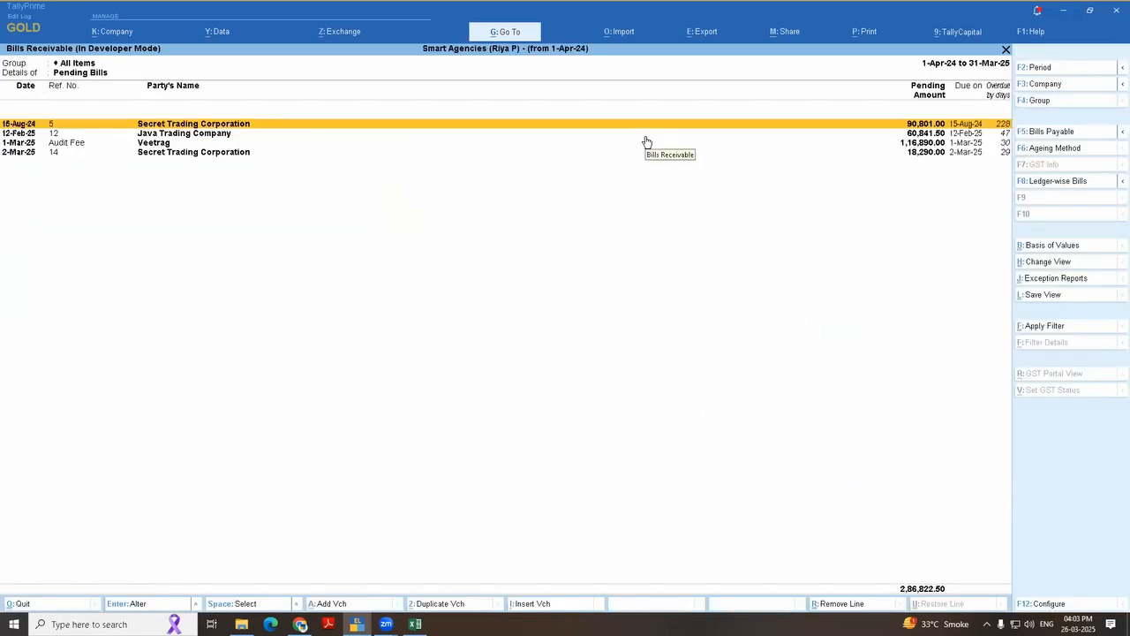
{"action": "key", "text": "alt+F1"}
{"action": "key", "text": "Down"}
{"action": "key", "text": "Down"}
{"action": "key", "text": "Down"}
{"action": "key", "text": "Down"}
{"action": "key", "text": "Down"}
{"action": "key", "text": "Down"}
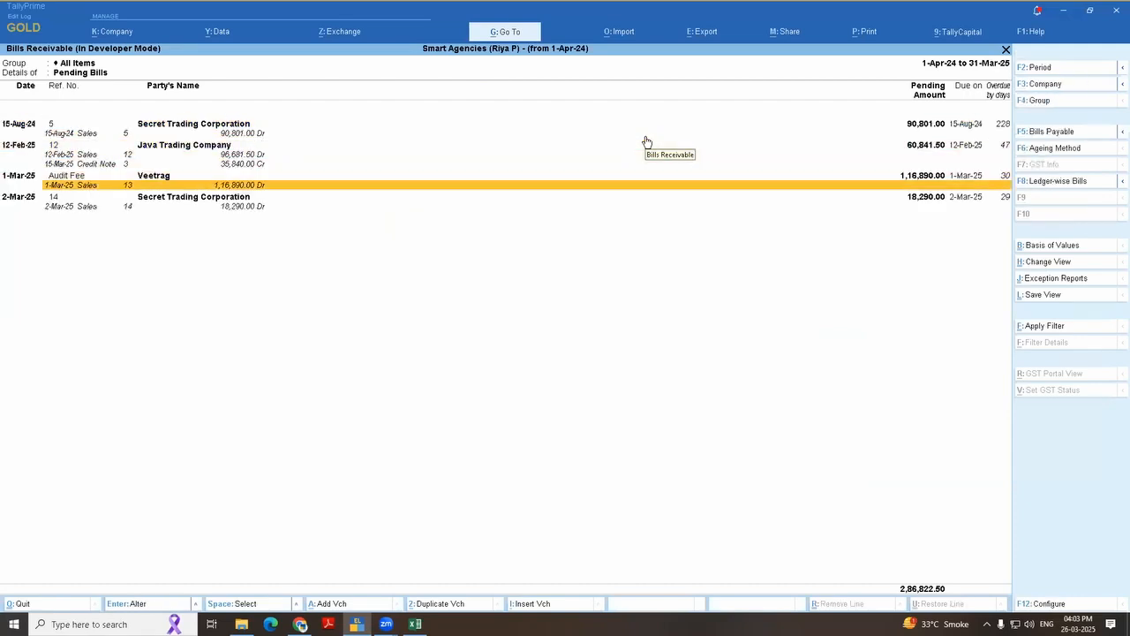
{"action": "key", "text": "Up"}
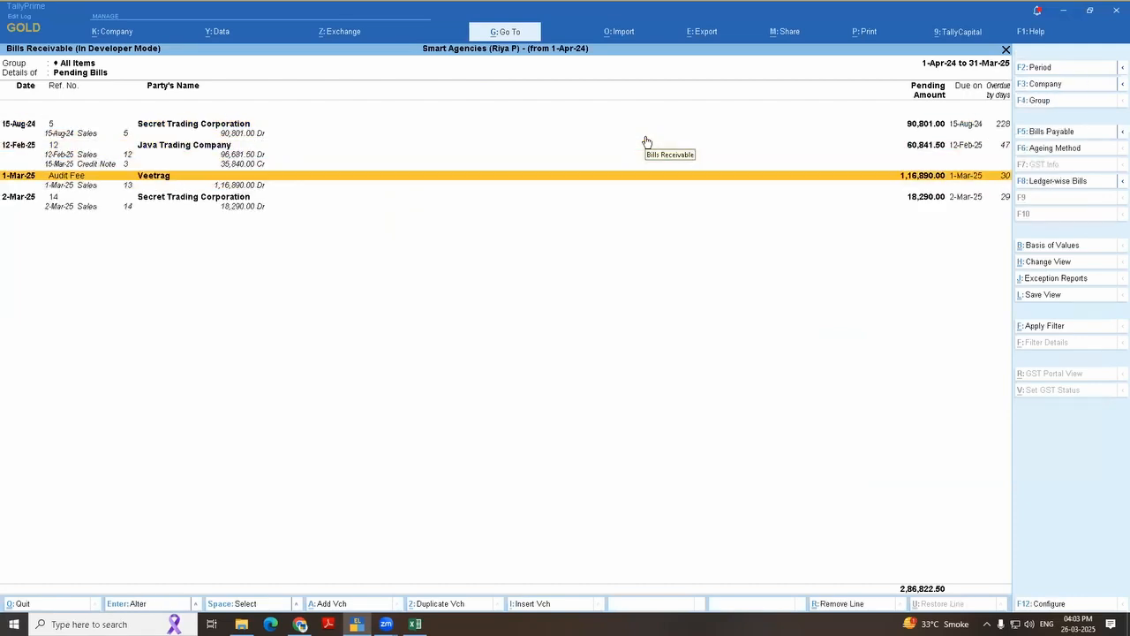
Step: Open the Ledger Outstandings report for the Veetrag ledger
{"action": "key", "text": "Escape"}
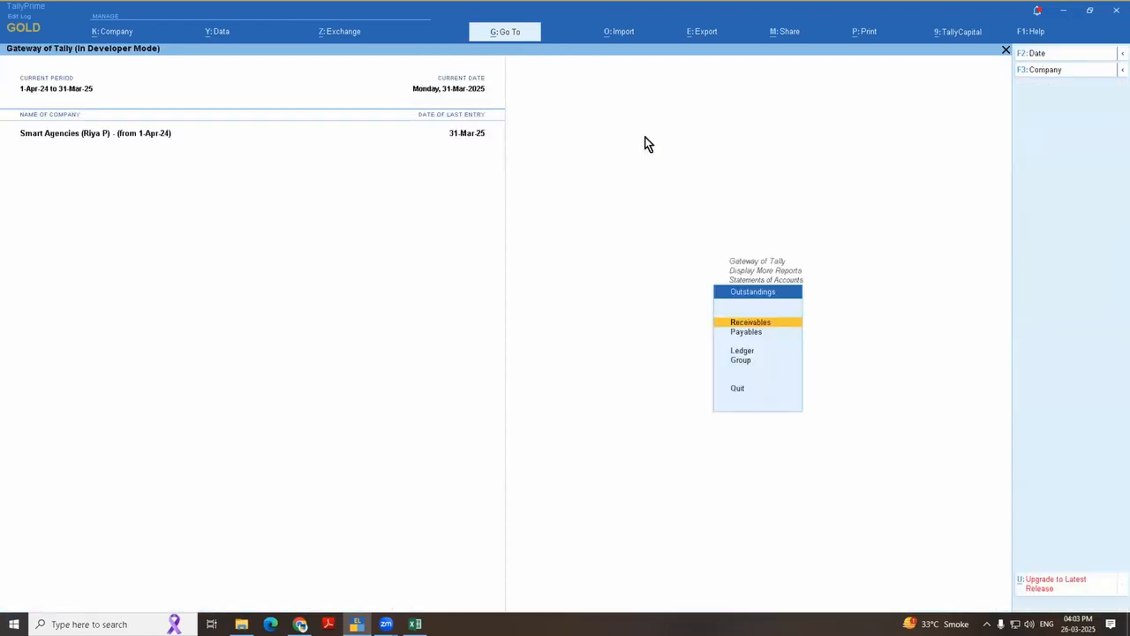
{"action": "key", "text": "Down"}
{"action": "key", "text": "Down"}
{"action": "key", "text": "Return"}
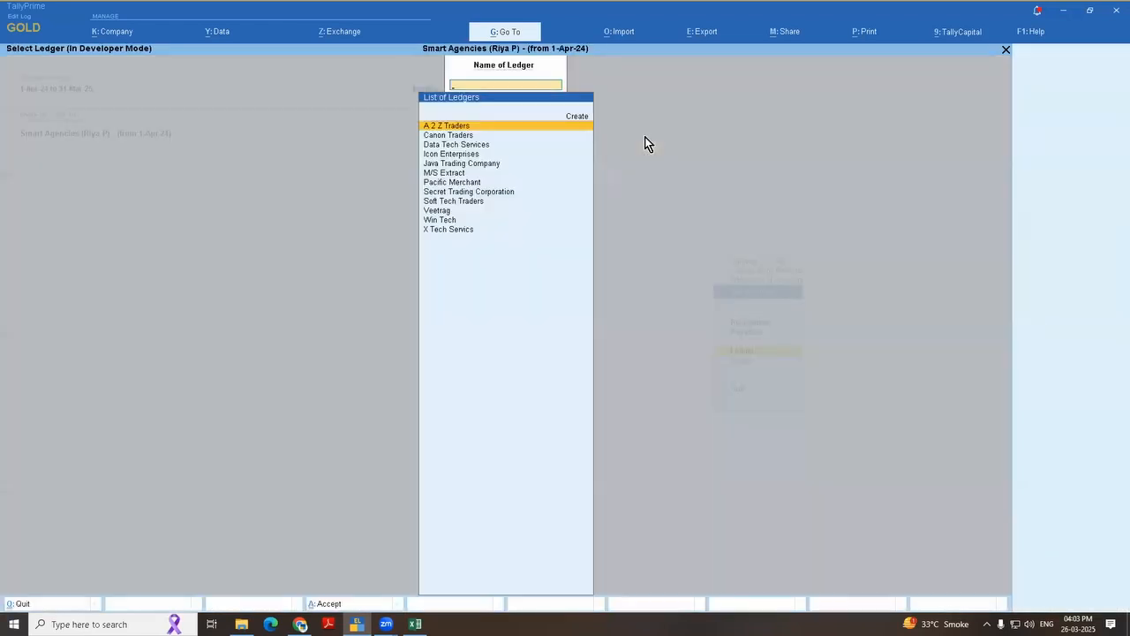
{"action": "type", "text": "Veet"}
{"action": "key", "text": "Return"}
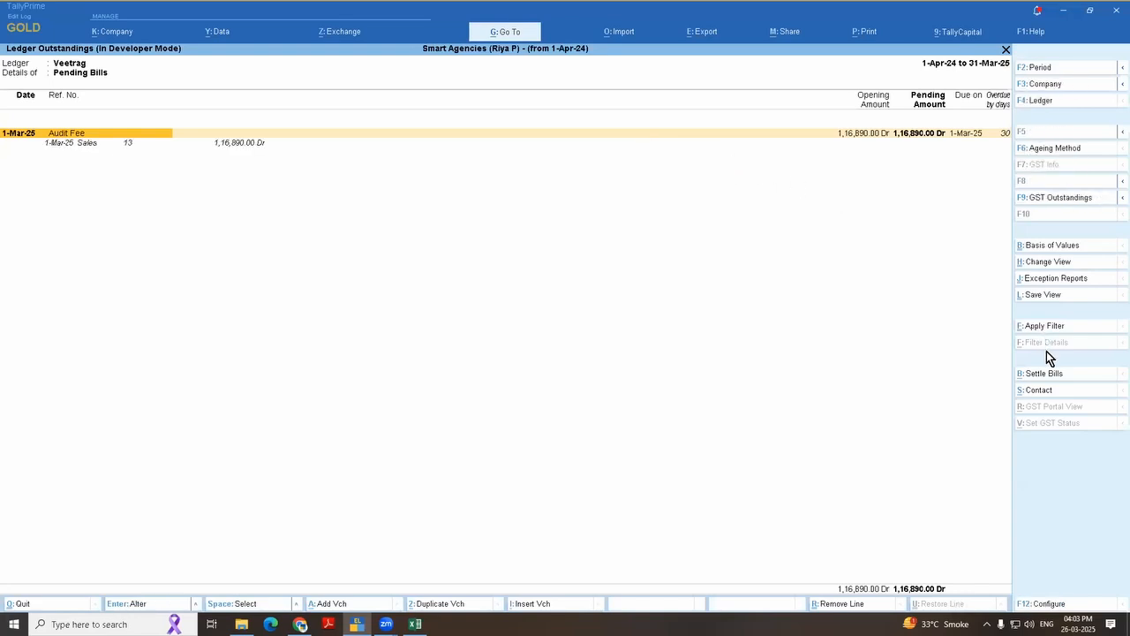
{"action": "left_click", "coordinate": [1051, 263]}
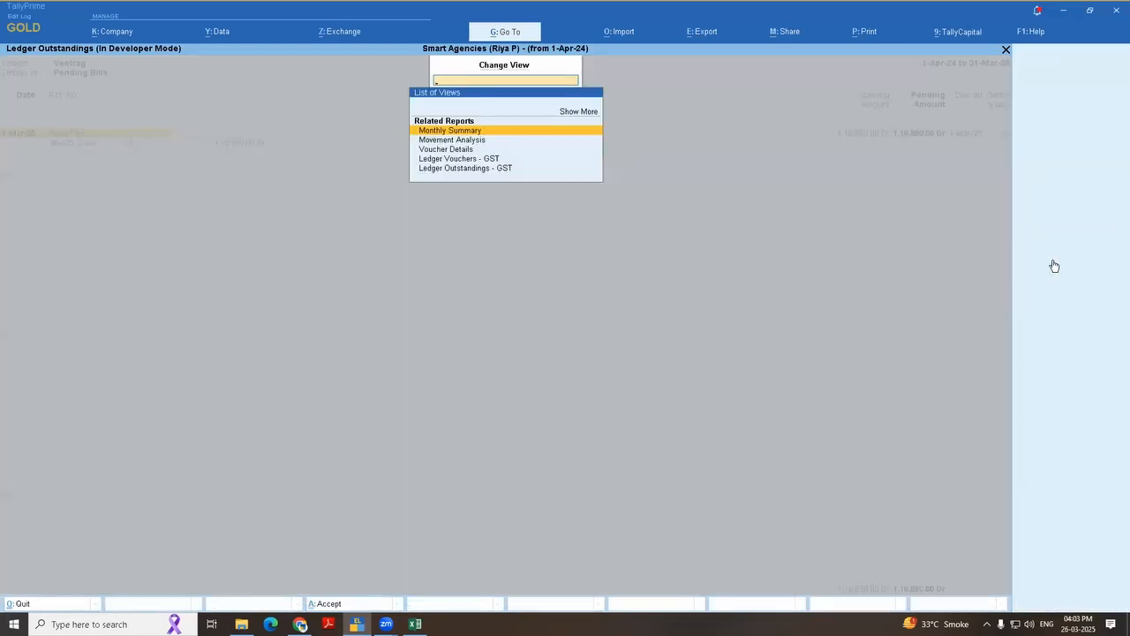
{"action": "key", "text": "Escape"}
{"action": "key", "text": "F12"}
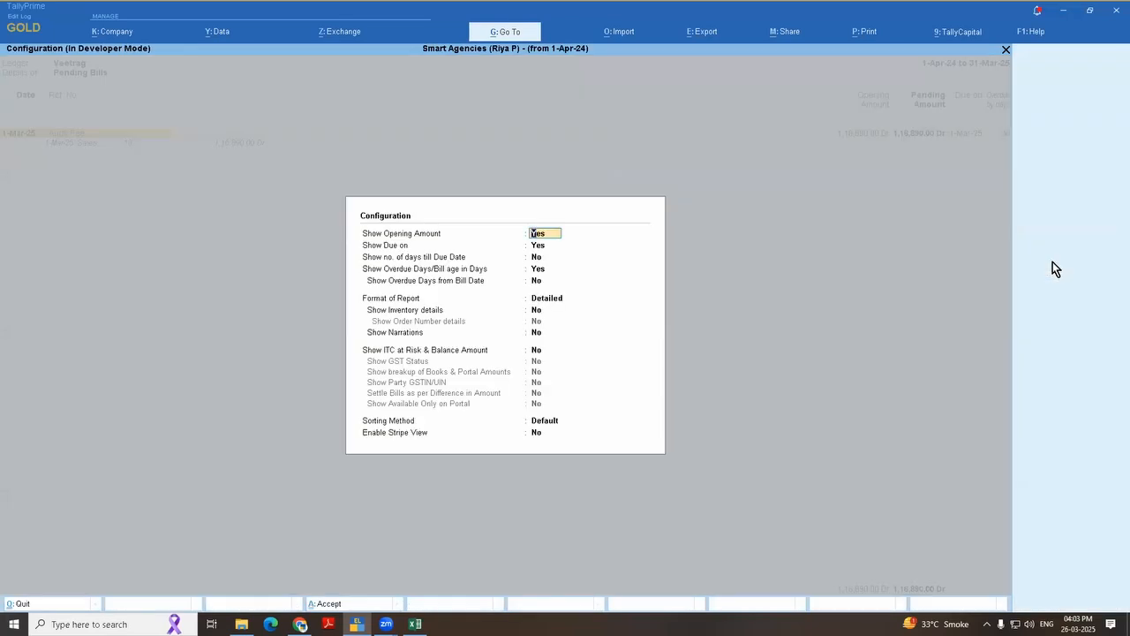
{"action": "key", "text": "Escape"}
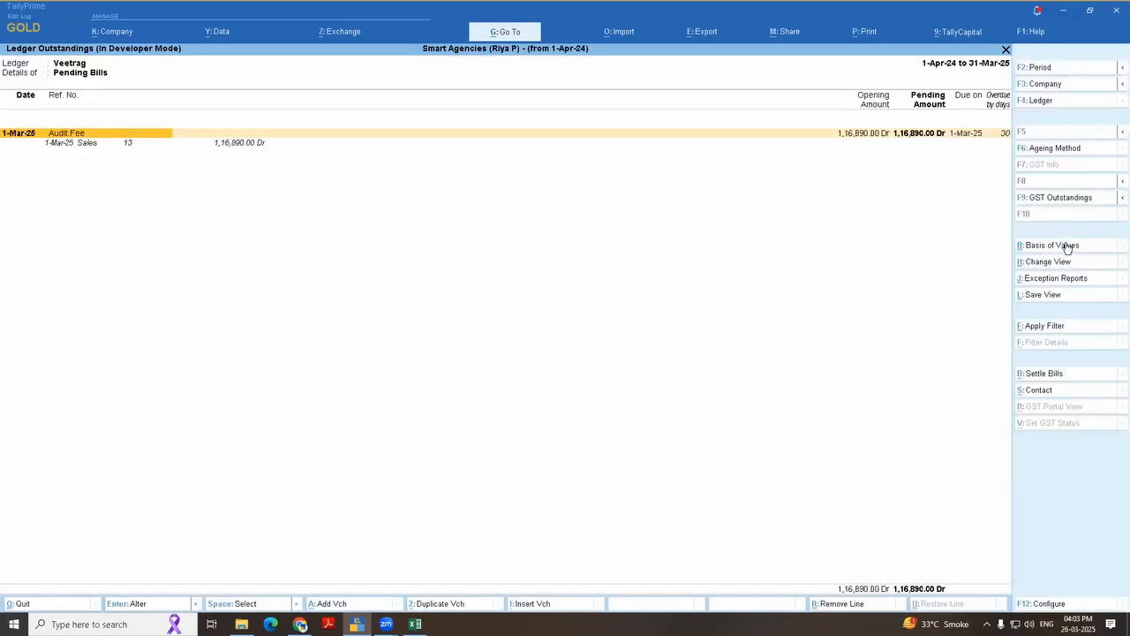
Step: Set Type of Bills to All Bills in the basis of values for Veetrag's Ledger Outstandings report
{"action": "left_click", "coordinate": [1064, 246]}
{"action": "key", "text": "Down"}
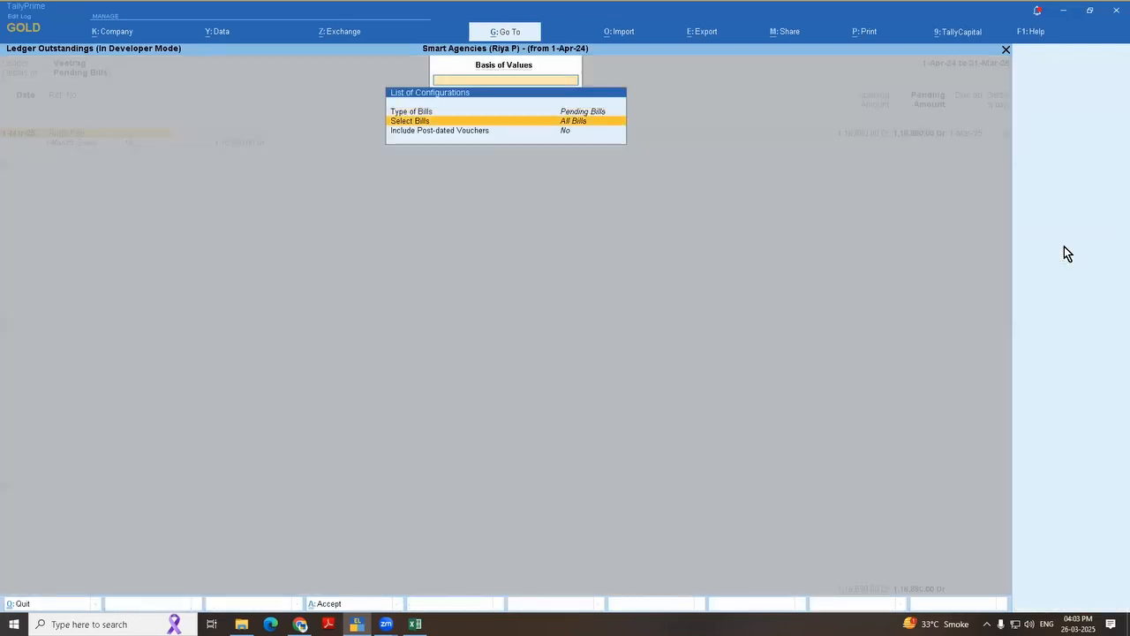
{"action": "key", "text": "Up"}
{"action": "key", "text": "Return"}
{"action": "key", "text": "Up"}
{"action": "key", "text": "Up"}
{"action": "key", "text": "Return"}
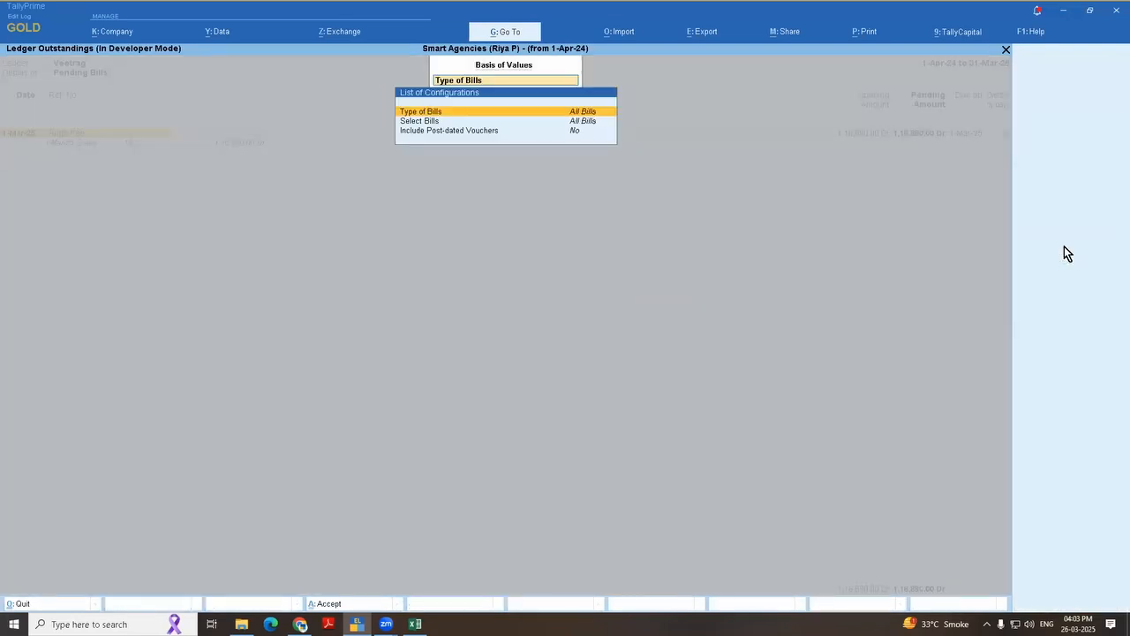
{"action": "key", "text": "ctrl+a"}
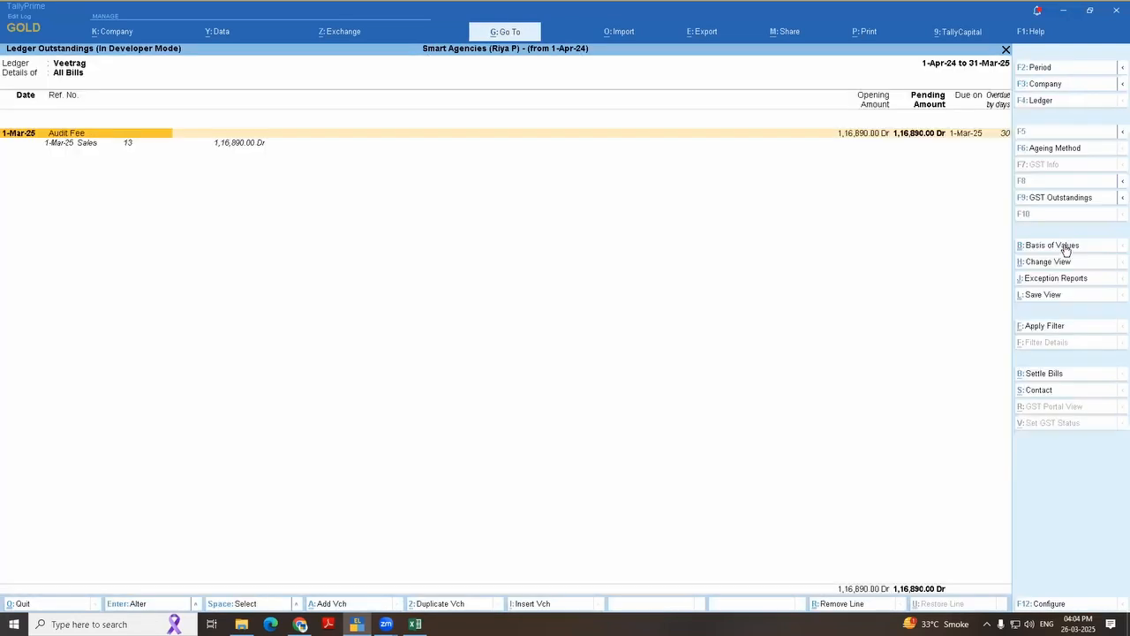
Step: Set the period of Veetrag's Ledger Outstandings report from 1-4-2023 to 31-3-2026
{"action": "key", "text": "Down"}
{"action": "key", "text": "F2"}
{"action": "type", "text": "1"}
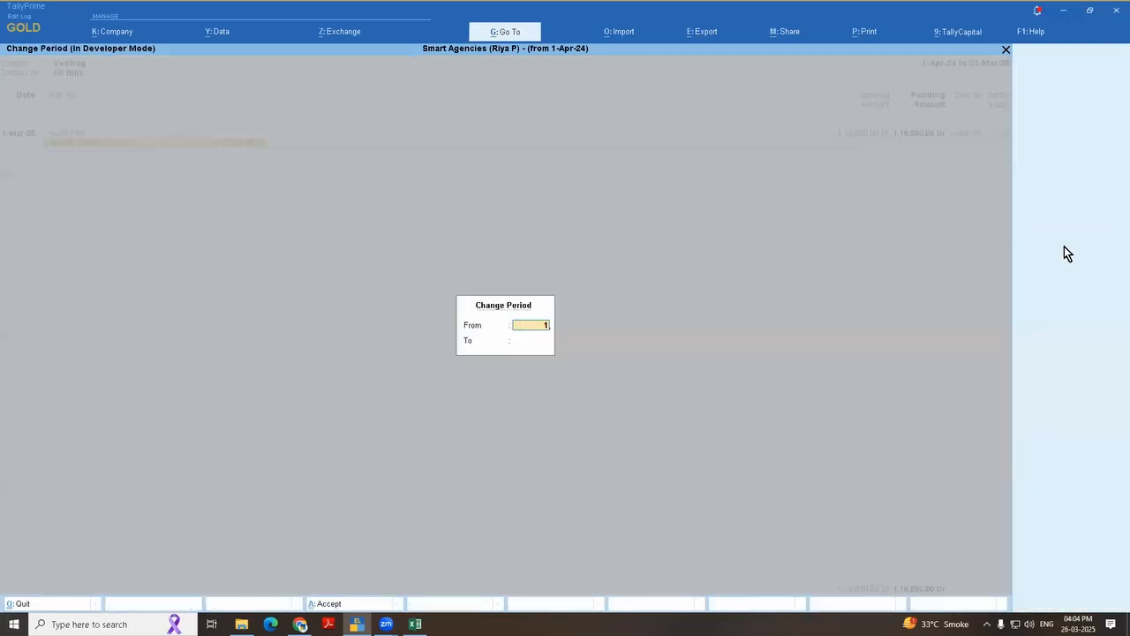
{"action": "type", "text": "-4-2023"}
{"action": "key", "text": "Return"}
{"action": "type", "text": "31."}
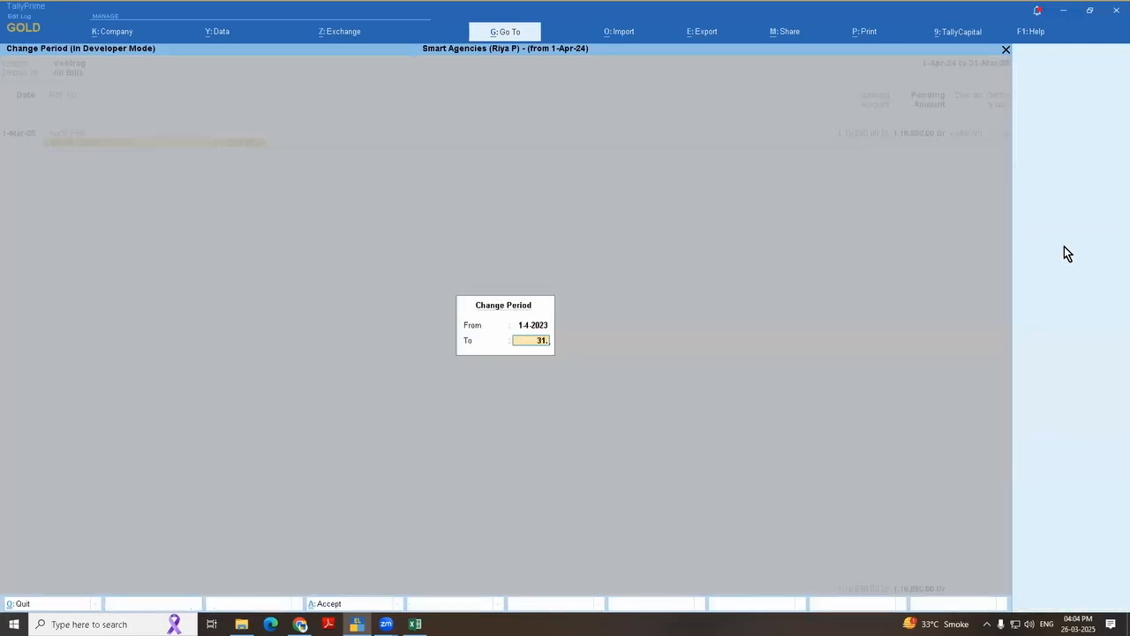
{"action": "type", "text": "3.26"}
{"action": "key", "text": "Return"}
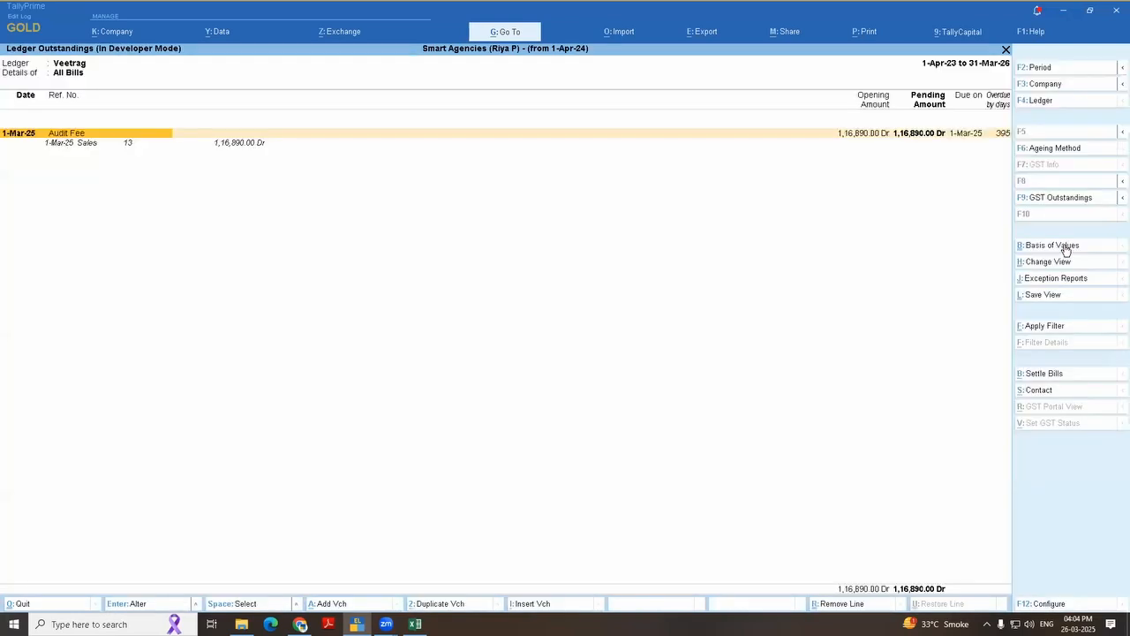
Step: View the sales voucher behind the Audit Fee bill and return to the outstandings with the bill unselected
{"action": "key", "text": "Down"}
{"action": "key", "text": "Return"}
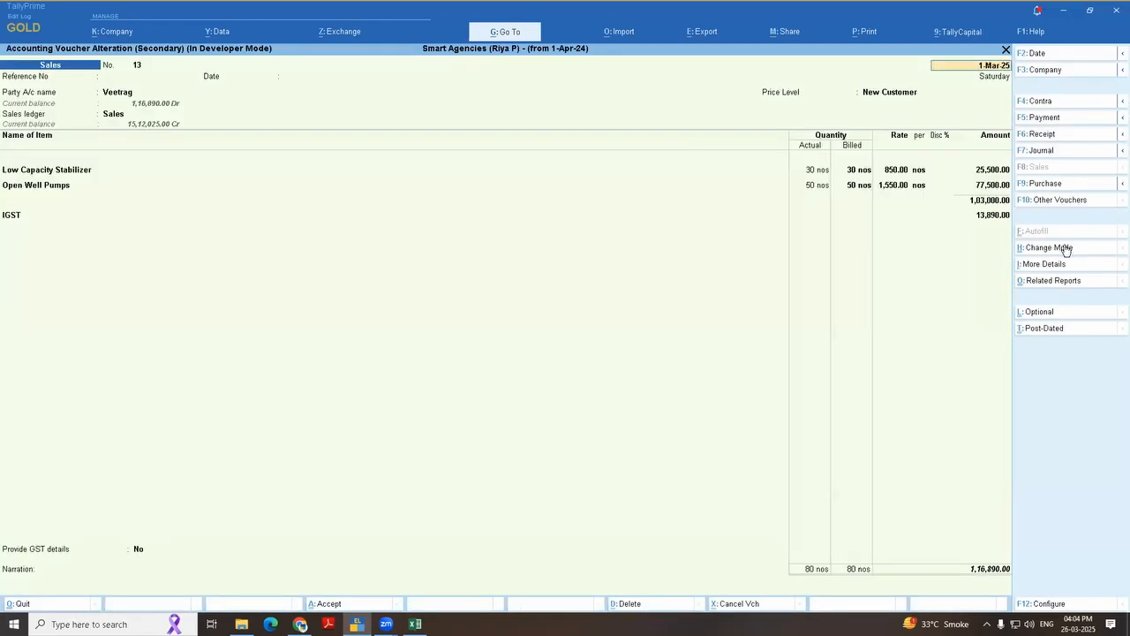
{"action": "key", "text": "Escape"}
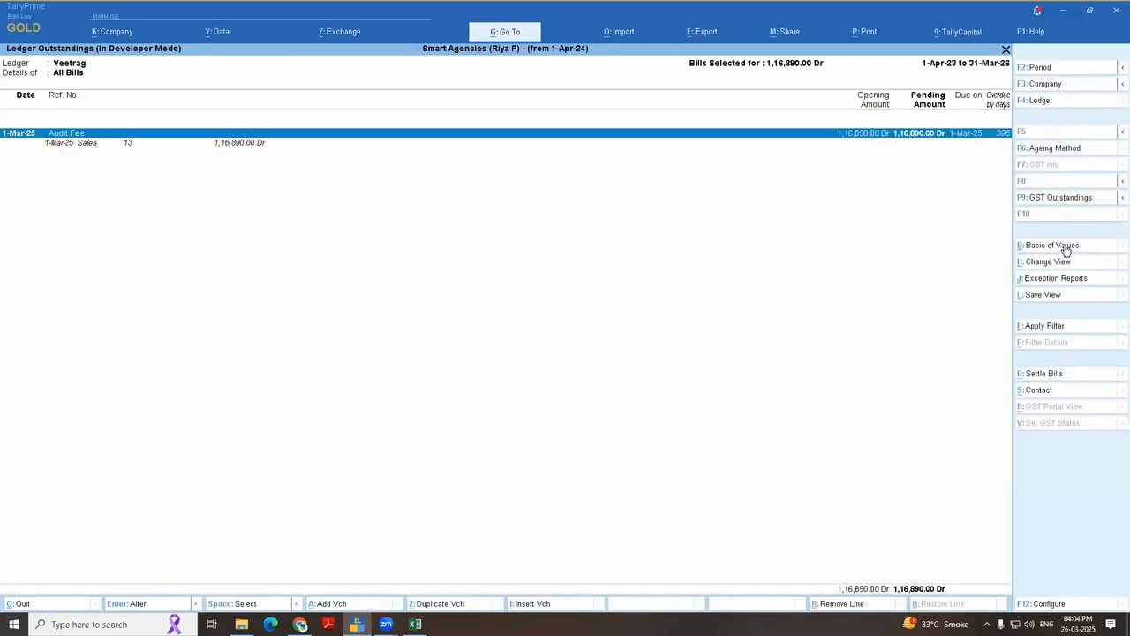
{"action": "key", "text": "Down"}
{"action": "key", "text": "Up"}
{"action": "key", "text": "space"}
{"action": "key", "text": "space"}
Step: Try the bill reference name Audit Fee 2425 in Veetrag's sales voucher, and leave the voucher and the report without saving
{"action": "key", "text": "Down"}
{"action": "key", "text": "Return"}
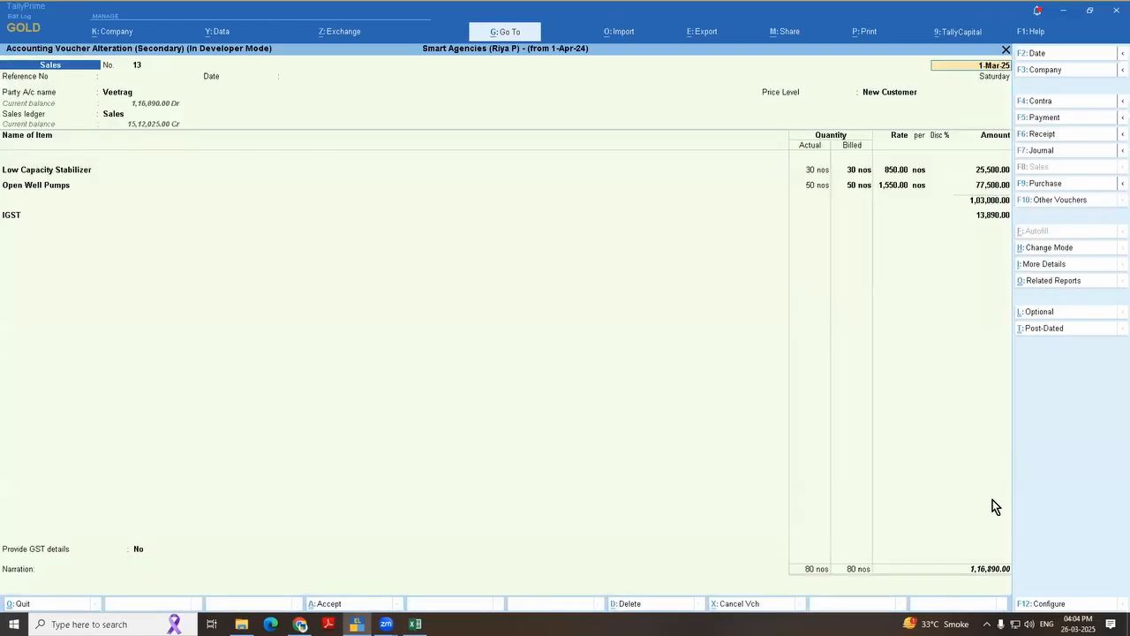
{"action": "key", "text": "ctrl+a"}
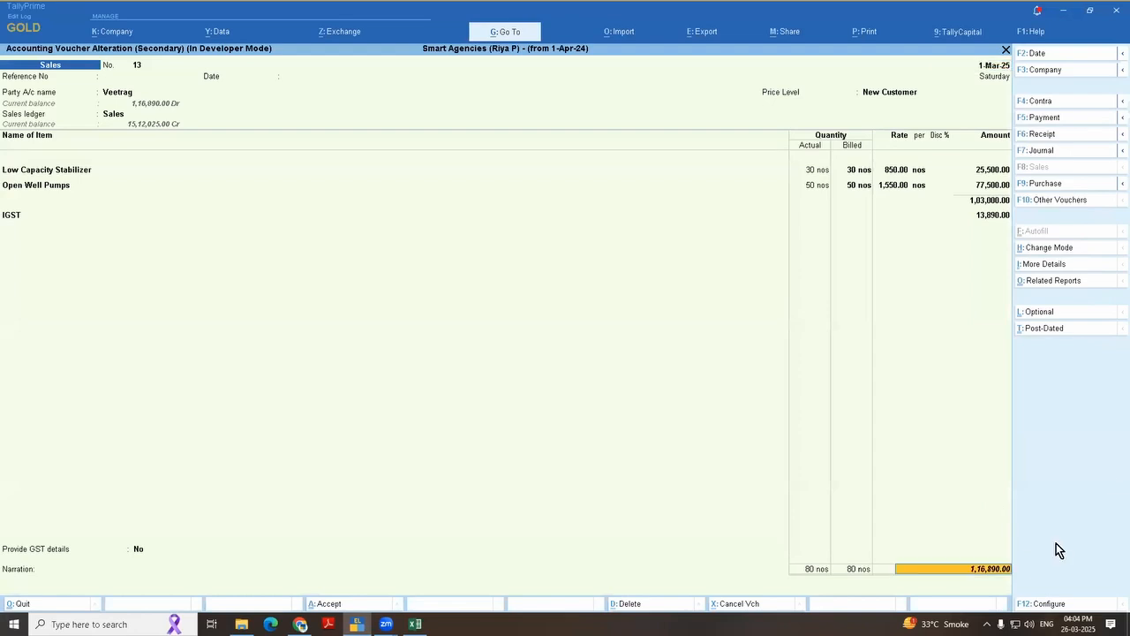
{"action": "key", "text": "Return"}
{"action": "key", "text": "Return"}
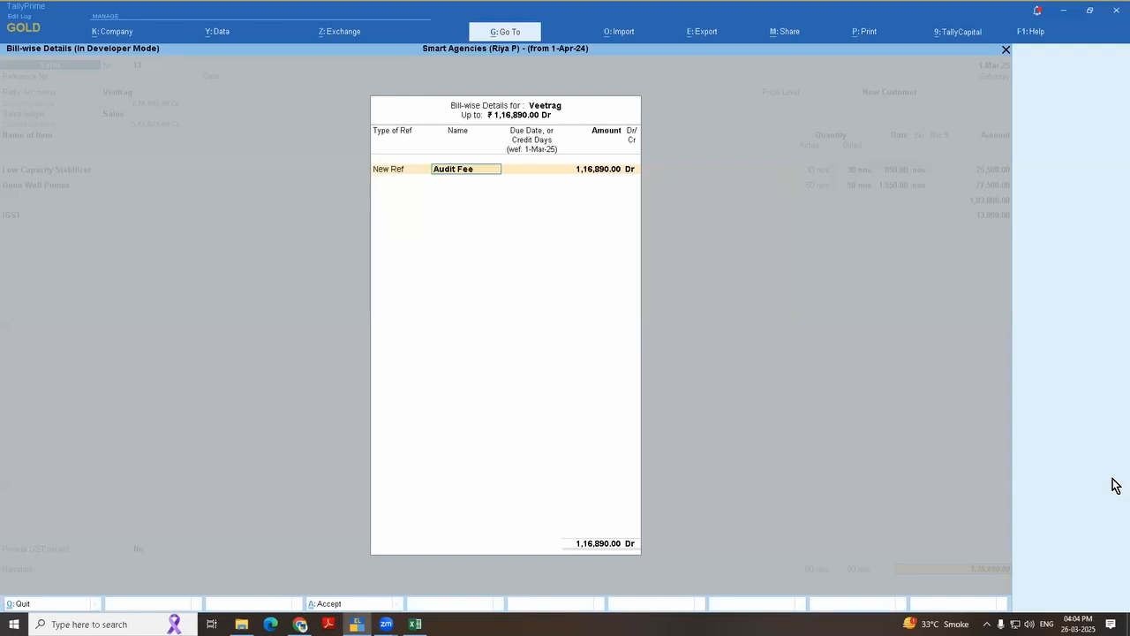
{"action": "type", "text": "2425"}
{"action": "key", "text": "Return"}
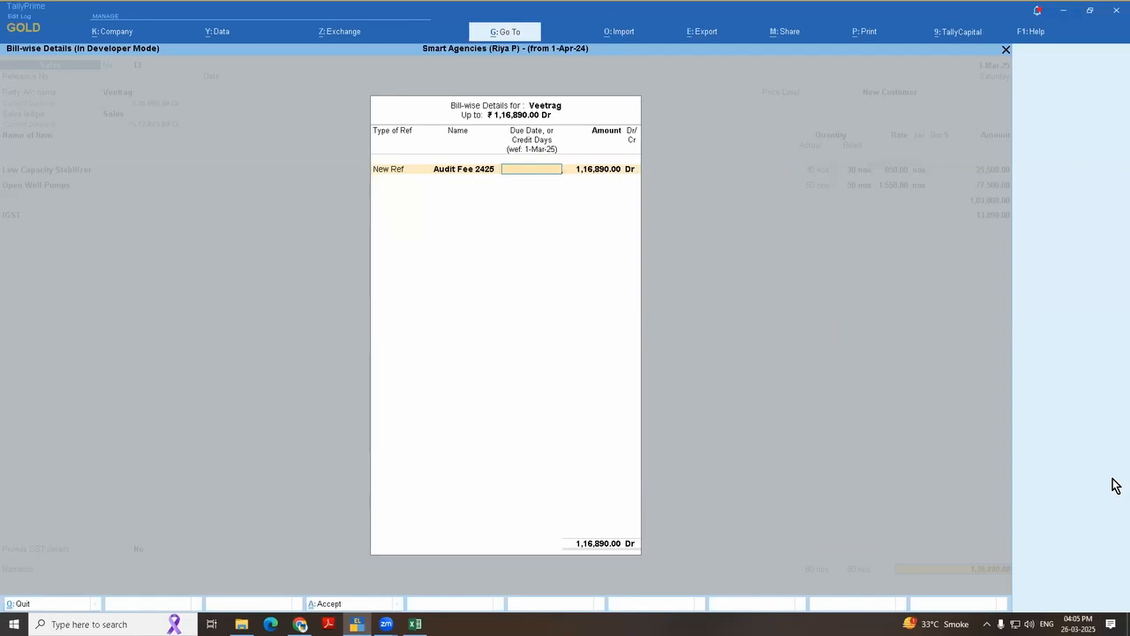
{"action": "key", "text": "Escape"}
{"action": "key", "text": "Escape"}
{"action": "key", "text": "Escape"}
{"action": "key", "text": "Escape"}
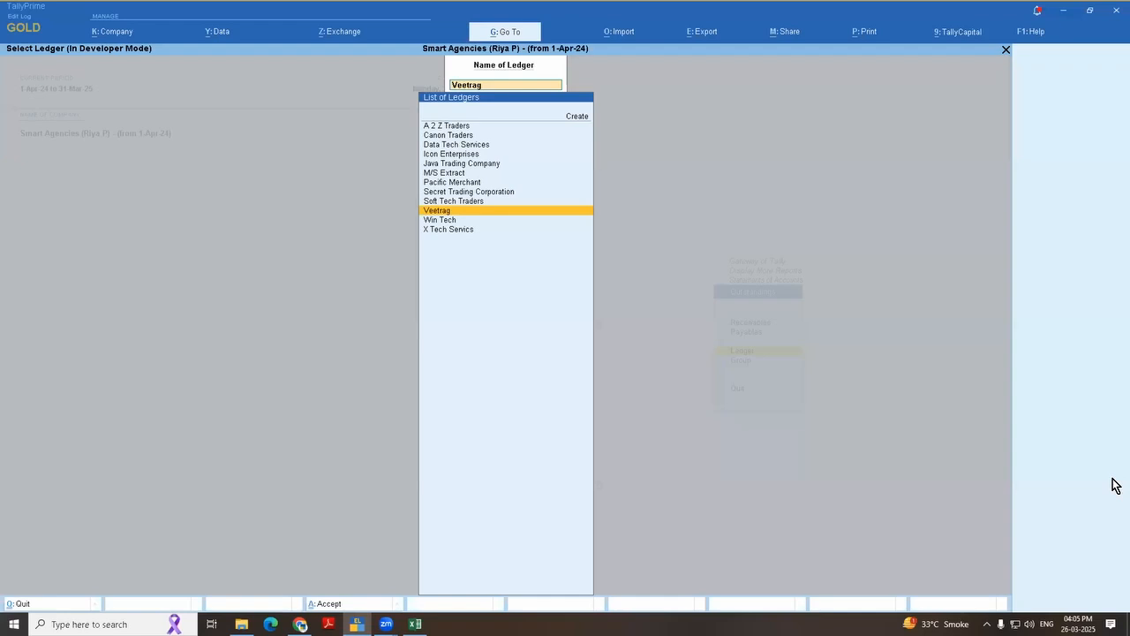
Step: Switch to the Excel topic list and select the topic on seeing On Account payments in cell C30
{"action": "key", "text": "alt+Tab"}
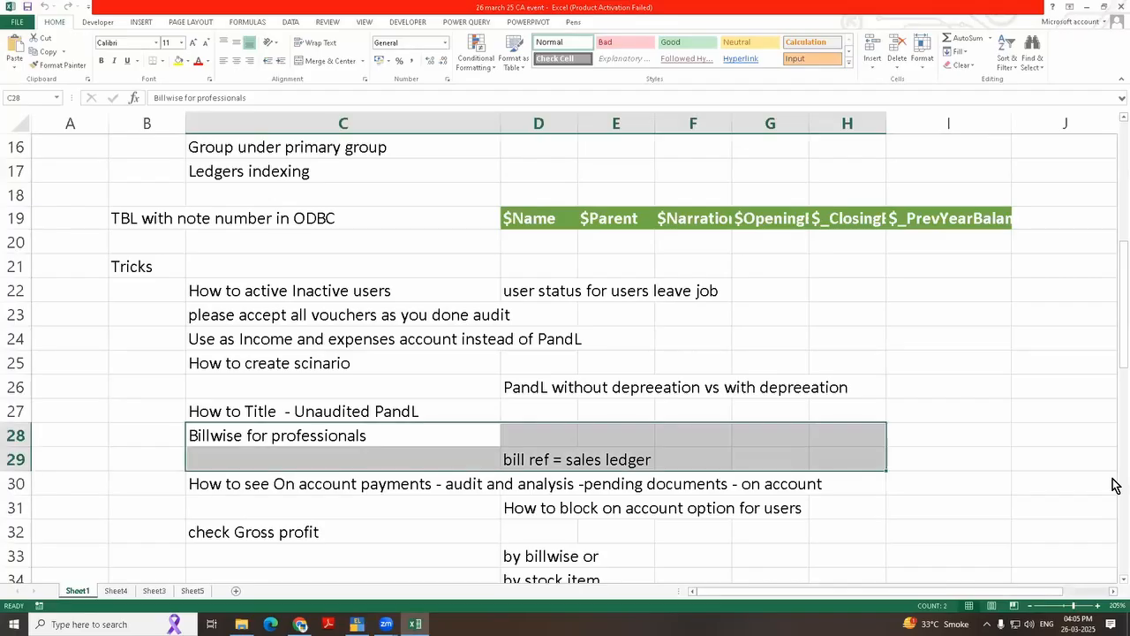
{"action": "key", "text": "Down"}
{"action": "key", "text": "Down"}
{"action": "key", "text": "Down"}
{"action": "key", "text": "Down"}
{"action": "key", "text": "Down"}
{"action": "key", "text": "Down"}
{"action": "key", "text": "Down"}
{"action": "key", "text": "Down"}
{"action": "key", "text": "Down"}
{"action": "key", "text": "Down"}
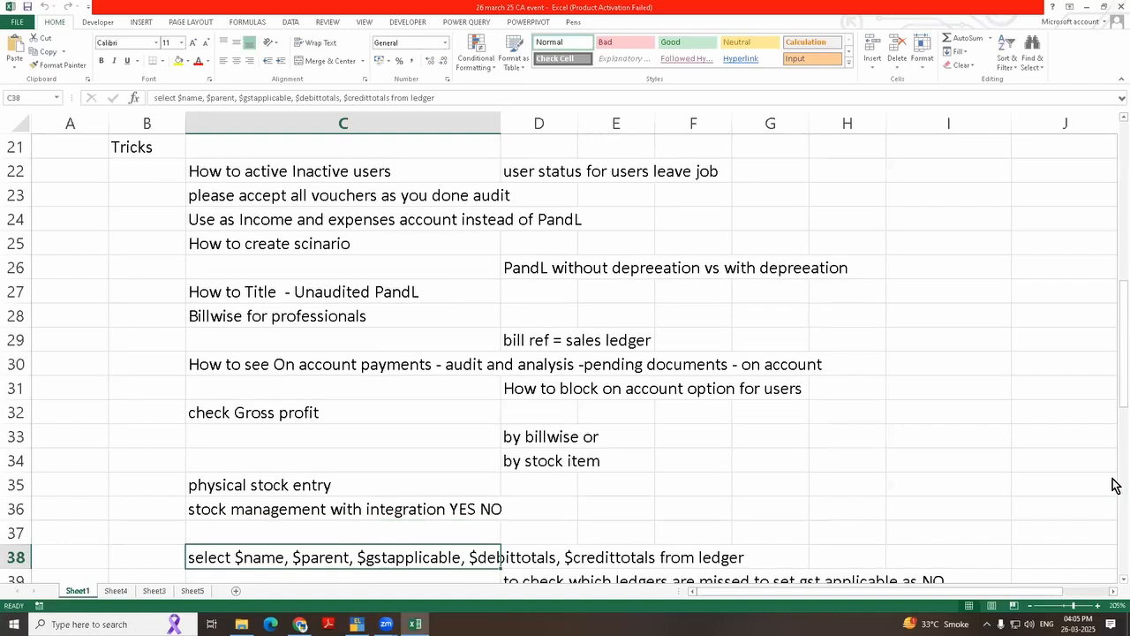
{"action": "key", "text": "Up"}
{"action": "key", "text": "Up"}
{"action": "key", "text": "Up"}
{"action": "key", "text": "Up"}
{"action": "key", "text": "Up"}
{"action": "key", "text": "Up"}
{"action": "key", "text": "Up"}
{"action": "key", "text": "Up"}
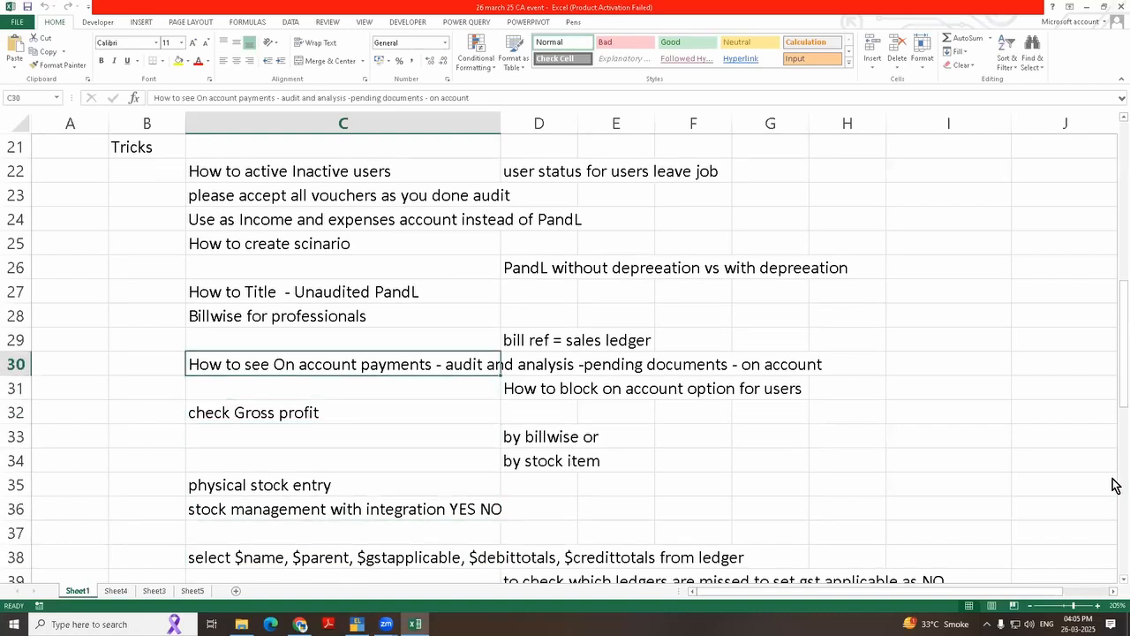
{"action": "key", "text": "Right"}
{"action": "key", "text": "Right"}
{"action": "key", "text": "Left"}
{"action": "key", "text": "Left"}
{"action": "key", "text": "Left"}
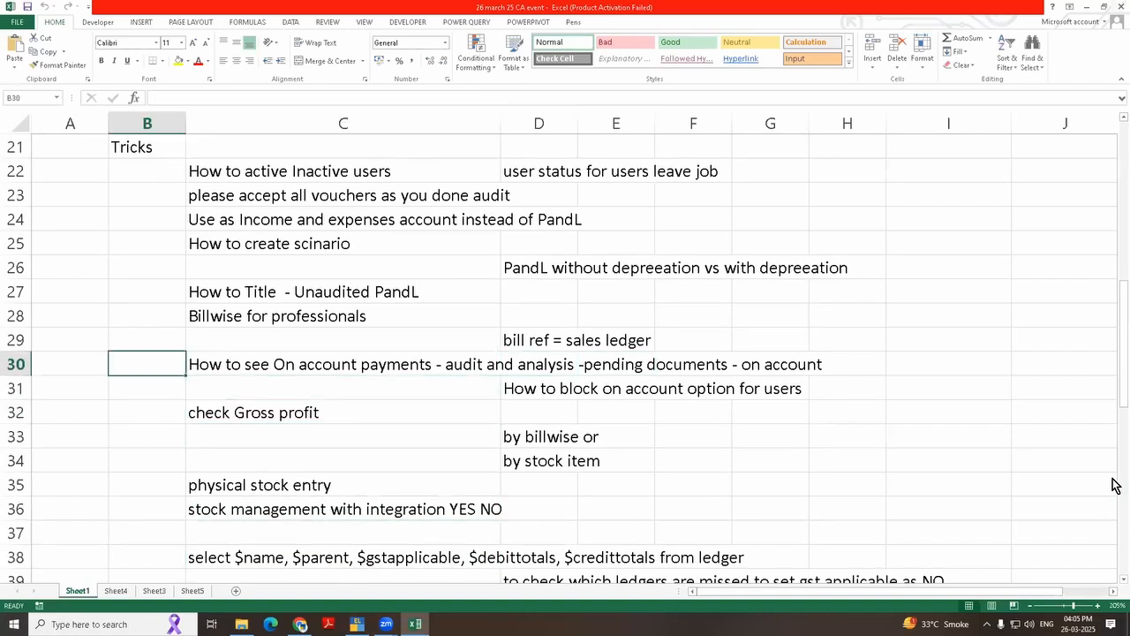
{"action": "key", "text": "Right"}
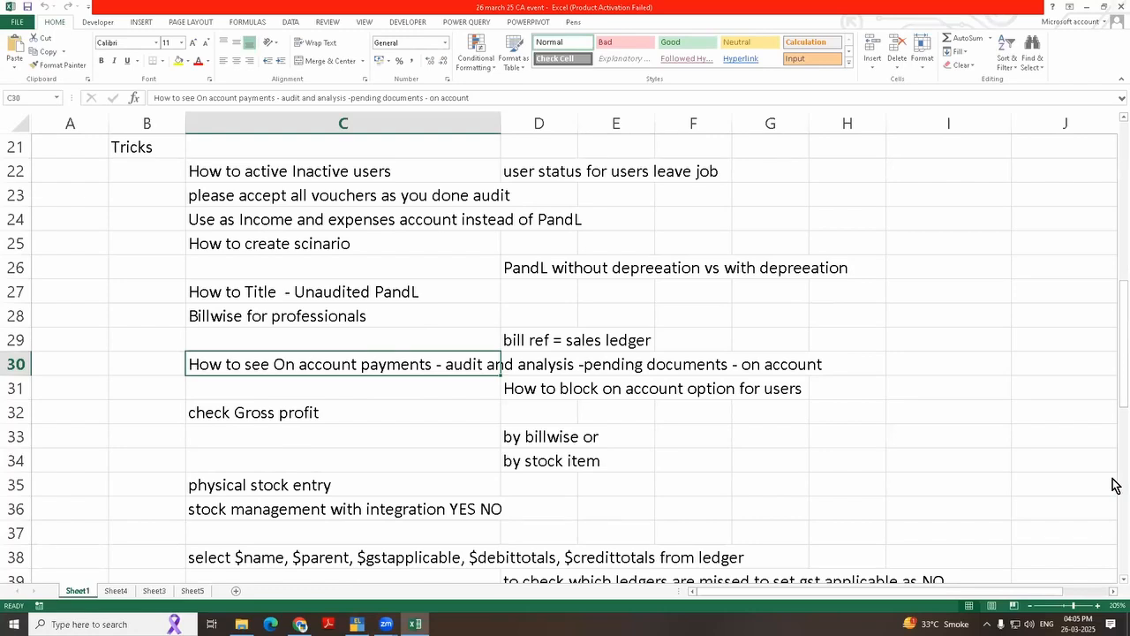
Step: Check the row 30 and 31 topics in Excel and return to the Gateway of Tally in TallyPrime
{"action": "key", "text": "alt+Tab"}
{"action": "key", "text": "Escape"}
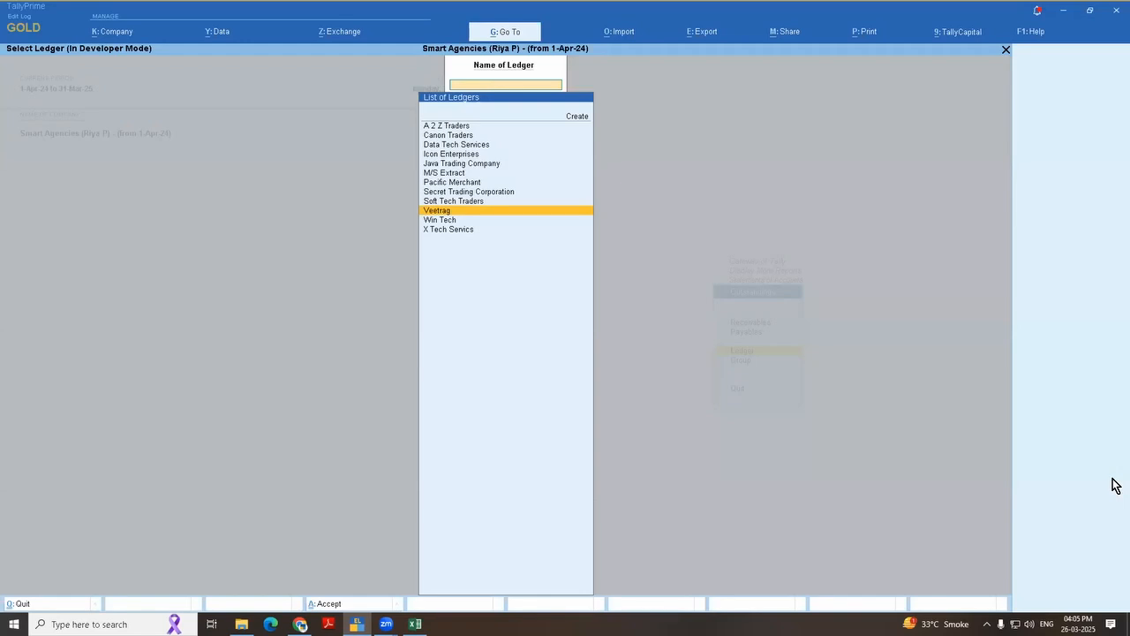
{"action": "key", "text": "Escape"}
{"action": "key", "text": "alt+Tab"}
{"action": "key", "text": "Right"}
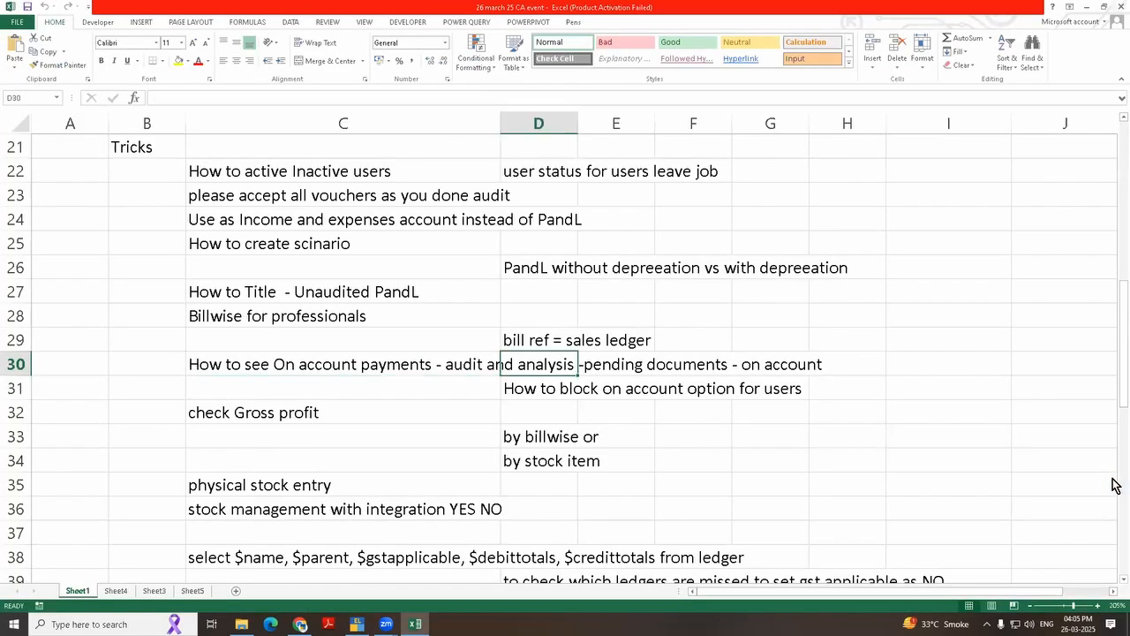
{"action": "key", "text": "alt+Tab"}
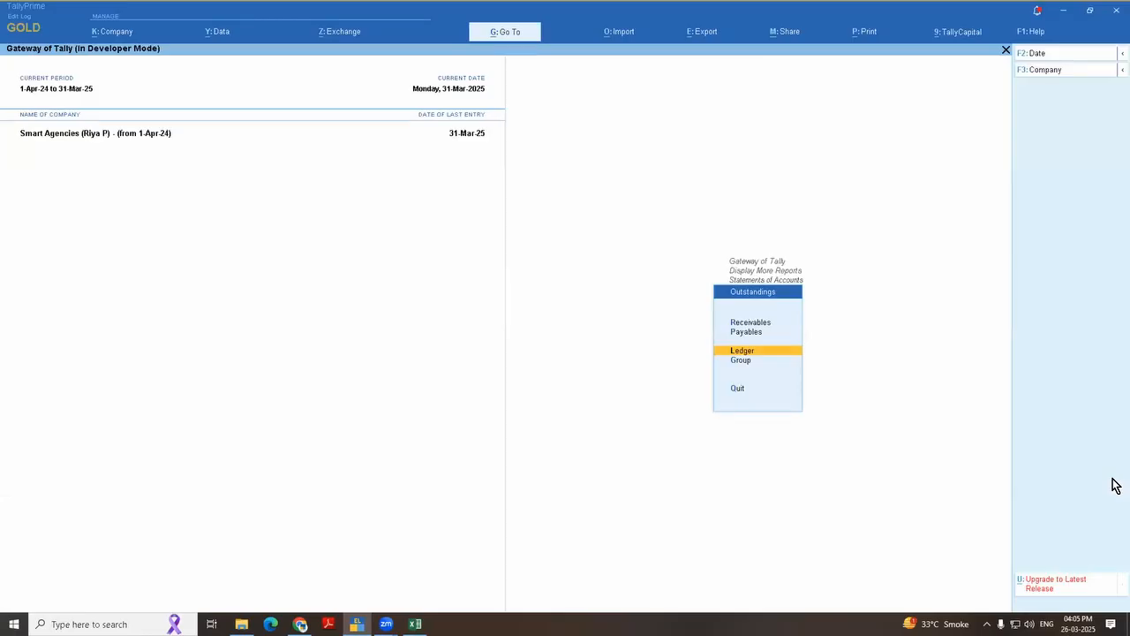
{"action": "key", "text": "alt+Tab"}
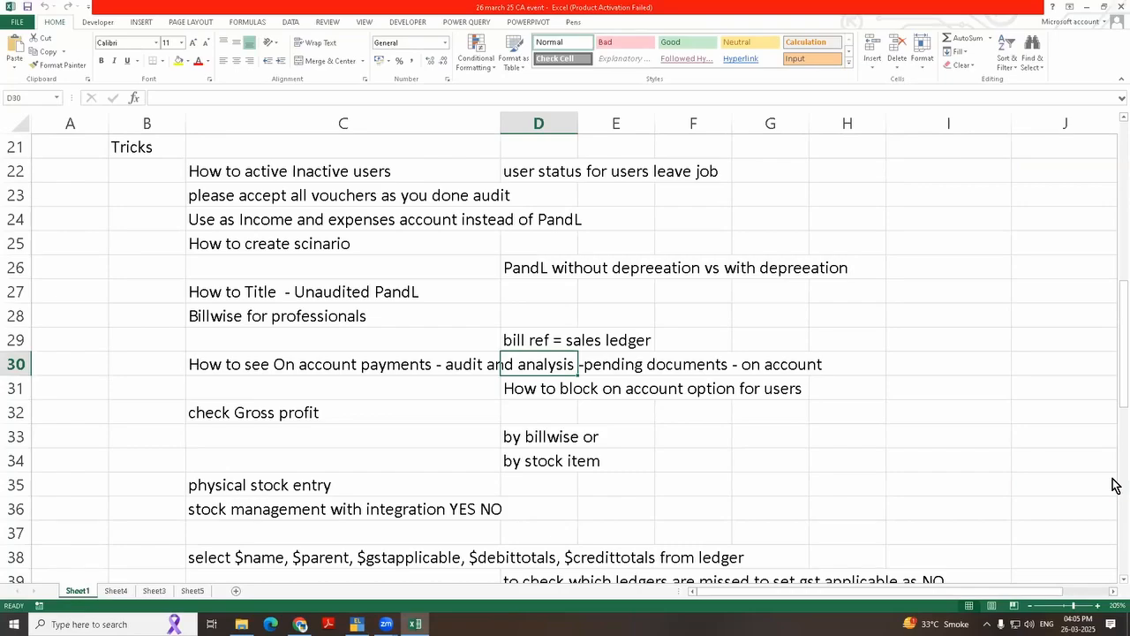
{"action": "key", "text": "Down"}
{"action": "key", "text": "alt+Tab"}
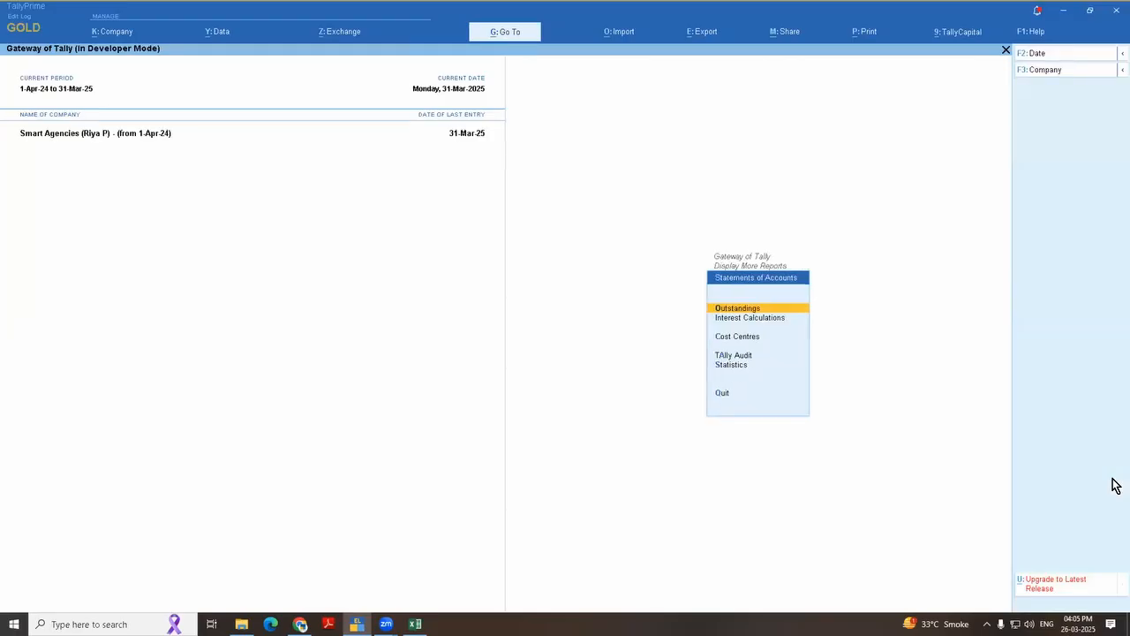
{"action": "key", "text": "Escape"}
{"action": "key", "text": "Escape"}
{"action": "key", "text": "Escape"}
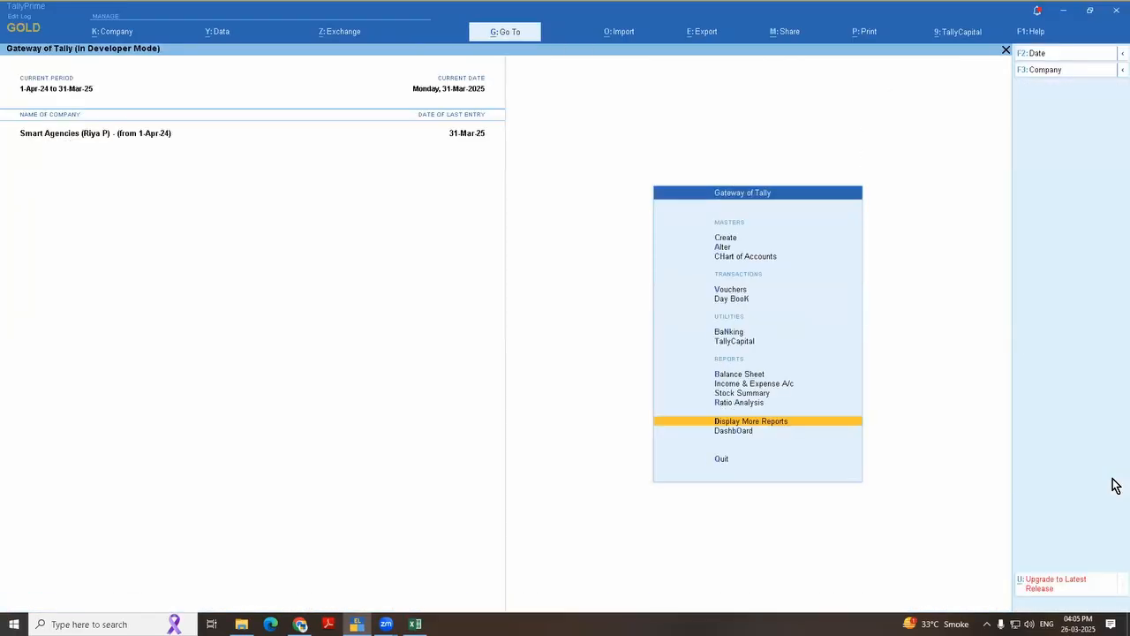
{"action": "key", "text": "n"}
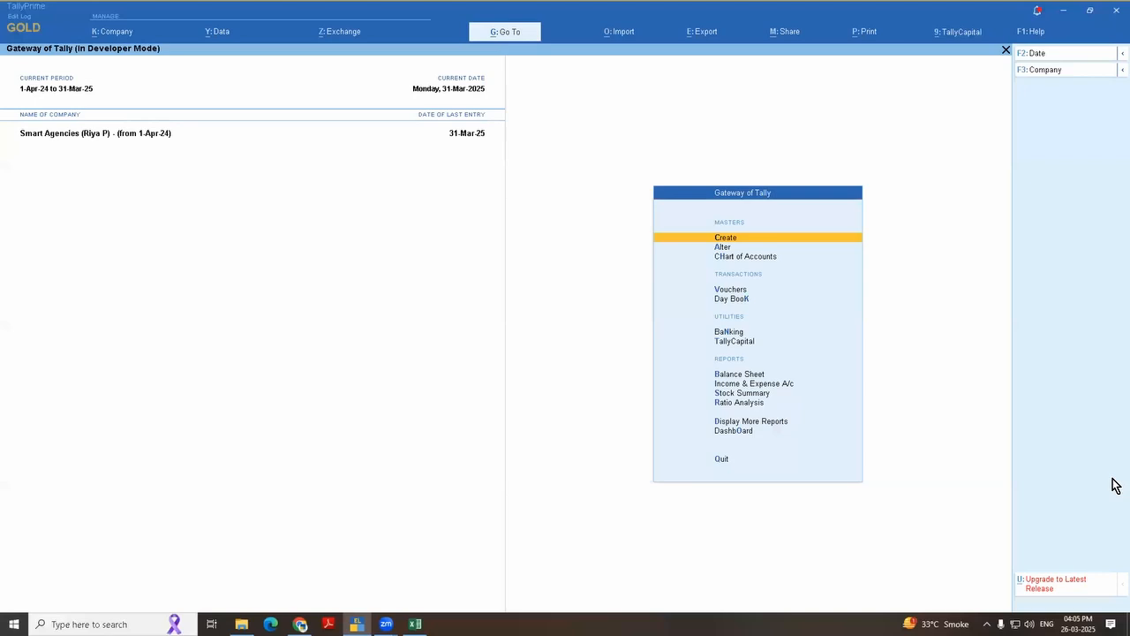
{"action": "key", "text": "v"}
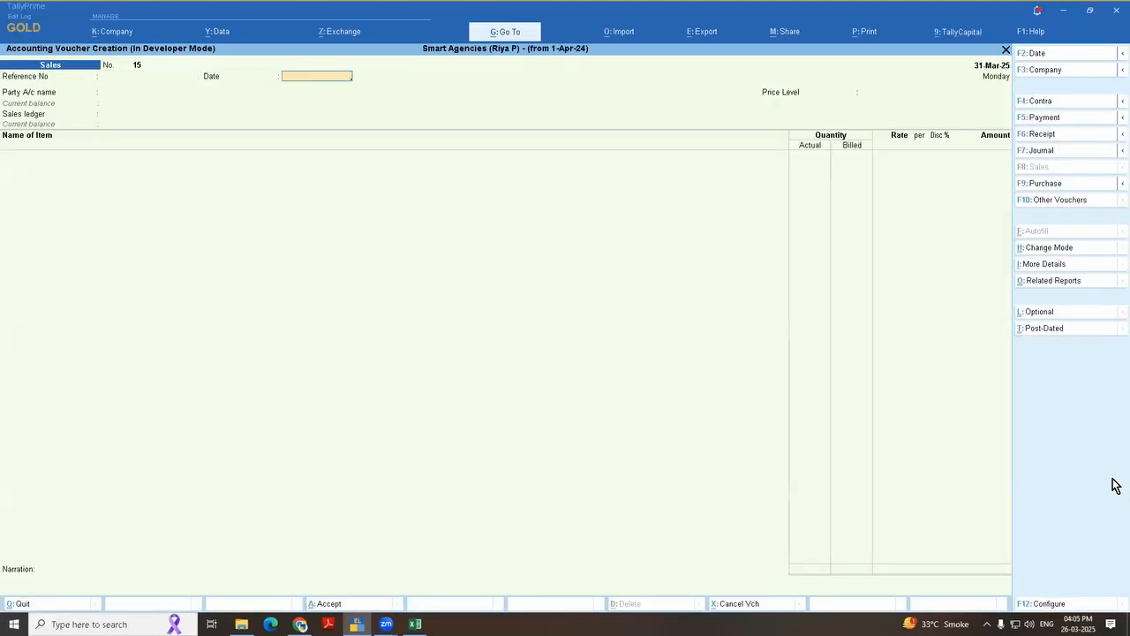
{"action": "key", "text": "Escape"}
{"action": "key", "text": "y"}
Step: Open Veetrag's 1-Mar-25 sales voucher from the sales register
{"action": "key", "text": "d"}
{"action": "key", "text": "a"}
{"action": "key", "text": "s"}
{"action": "key", "text": "Return"}
{"action": "key", "text": "Return"}
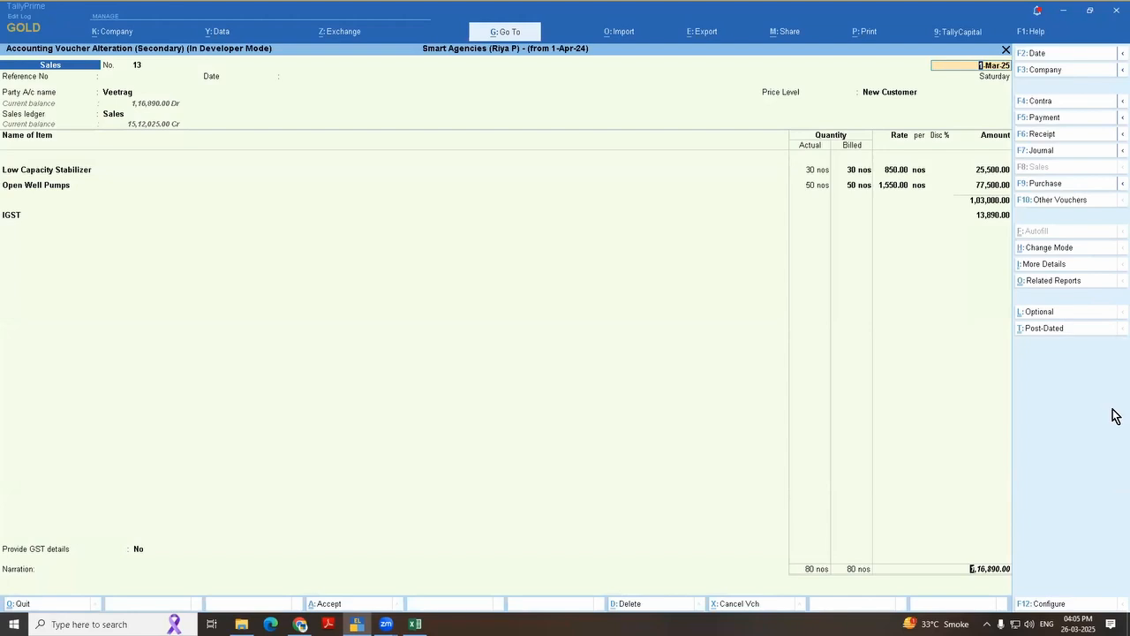
Step: Examine the On Account method of adjustment in the voucher's bill-wise details and return to the Gateway of Tally without saving
{"action": "key", "text": "ctrl+a"}
{"action": "key", "text": "Down"}
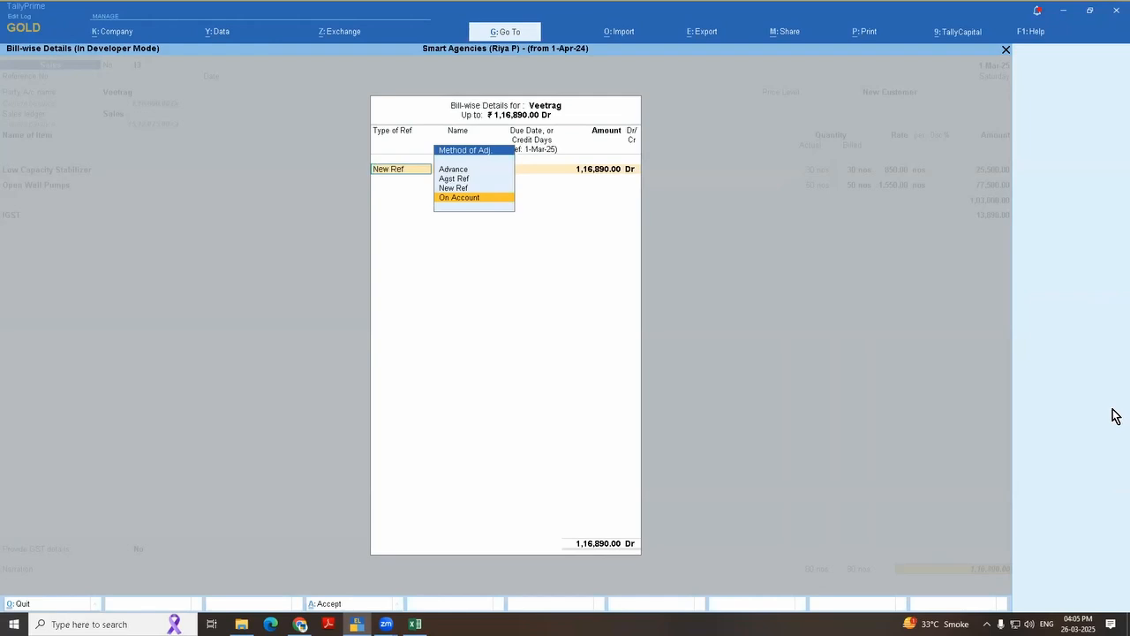
{"action": "key", "text": "Escape"}
{"action": "key", "text": "Escape"}
{"action": "key", "text": "y"}
{"action": "key", "text": "Escape"}
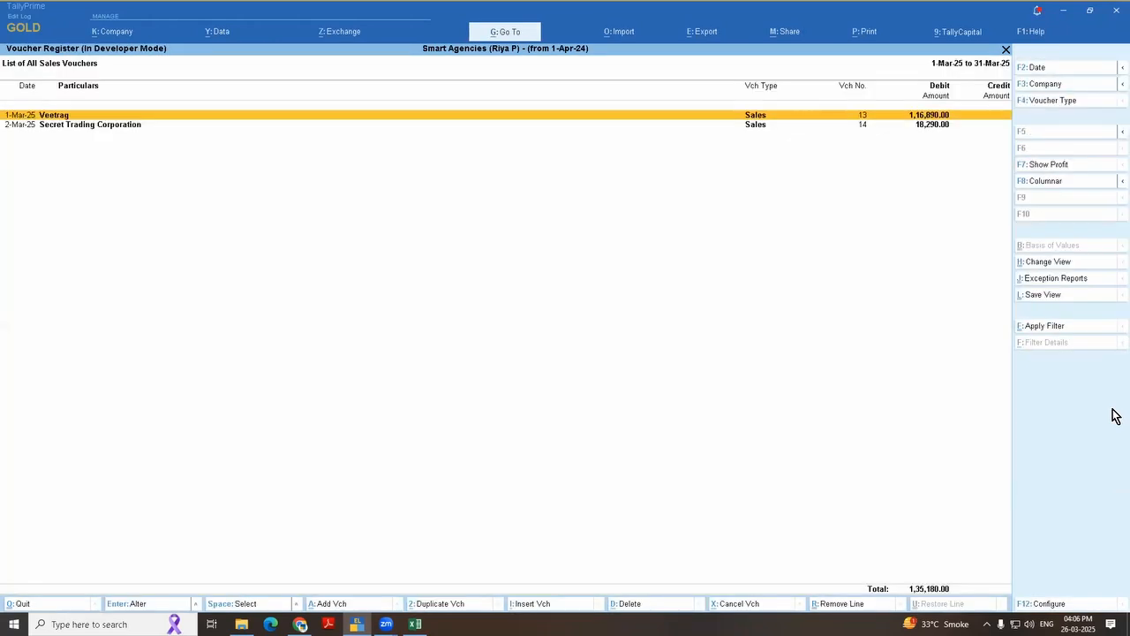
{"action": "key", "text": "Escape"}
{"action": "key", "text": "Escape"}
{"action": "key", "text": "Escape"}
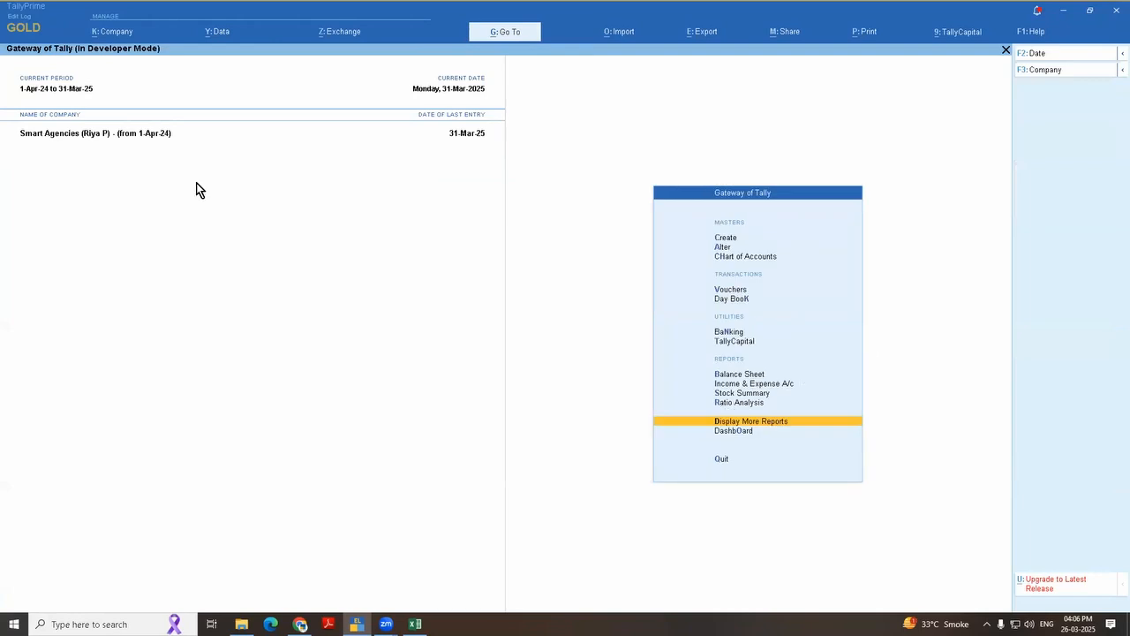
Step: Open the Data Analysis report under Analysis & Verification
{"action": "key", "text": "Return"}
{"action": "key", "text": "Up"}
{"action": "key", "text": "Up"}
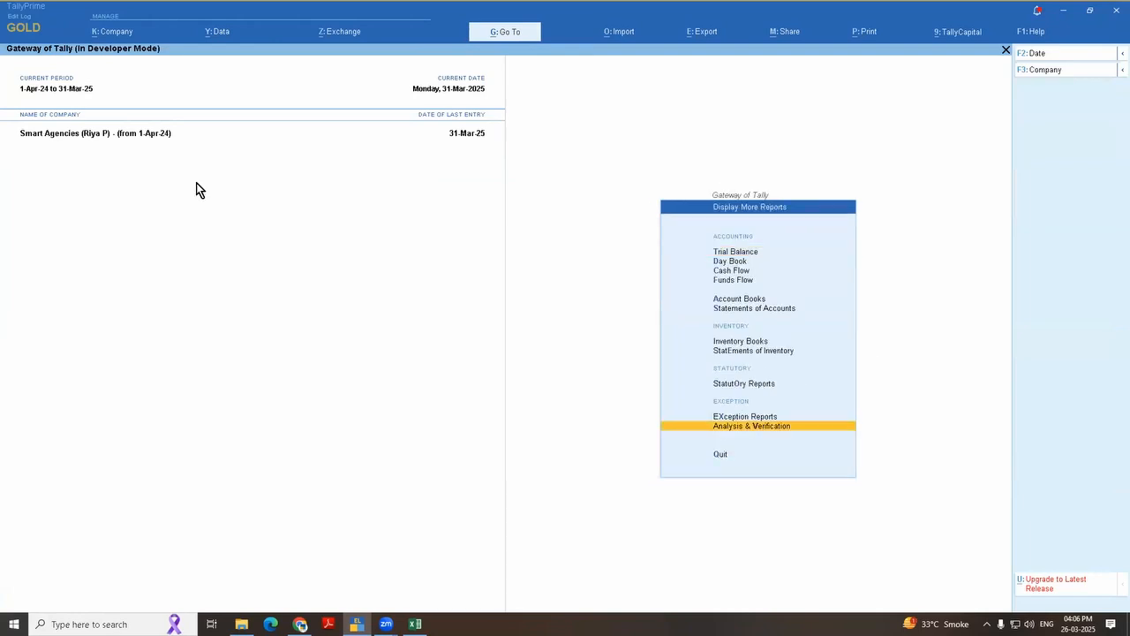
{"action": "key", "text": "Return"}
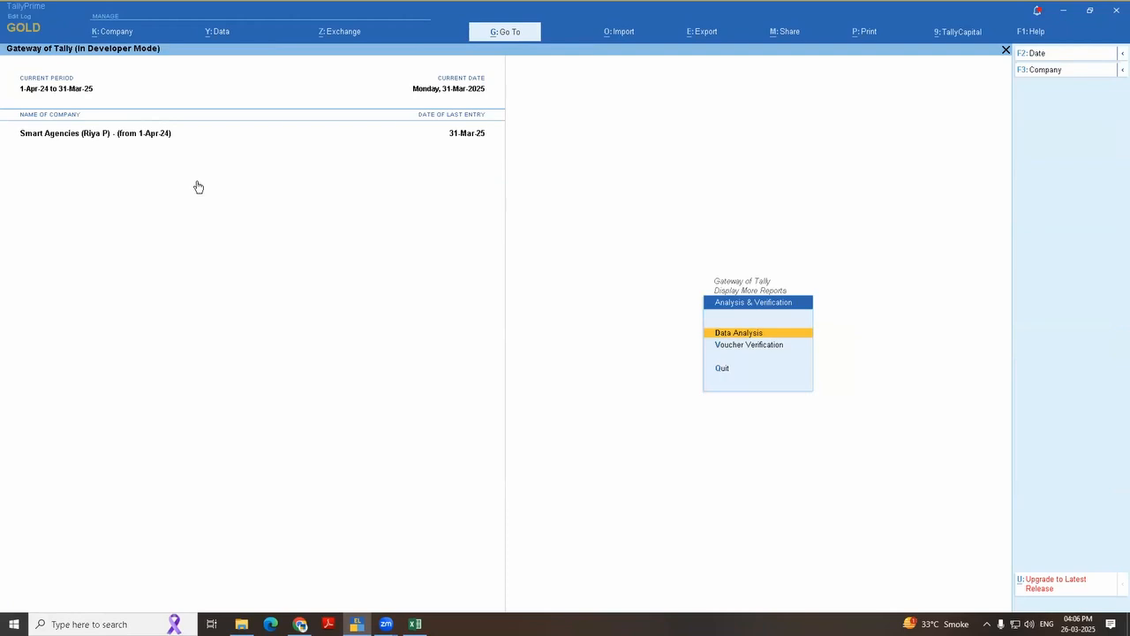
{"action": "key", "text": "Return"}
Step: Look through the analysis topics and open the Pending Documents report
{"action": "key", "text": "Down"}
{"action": "key", "text": "Down"}
{"action": "key", "text": "Down"}
{"action": "key", "text": "Down"}
{"action": "key", "text": "Down"}
{"action": "key", "text": "Down"}
{"action": "key", "text": "Down"}
{"action": "key", "text": "Down"}
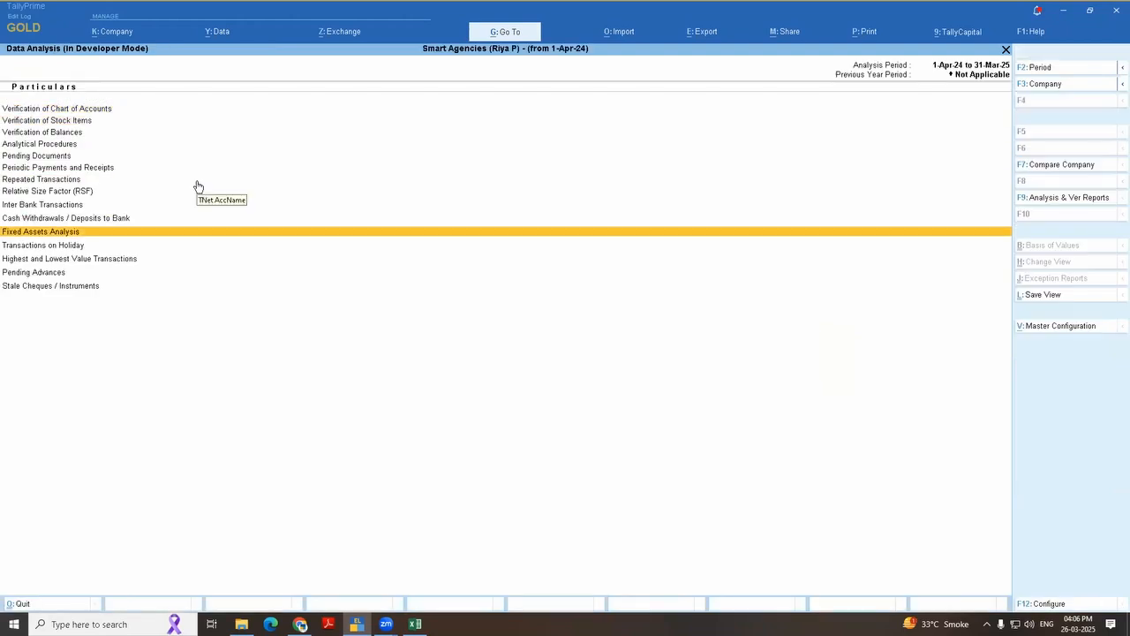
{"action": "key", "text": "Up"}
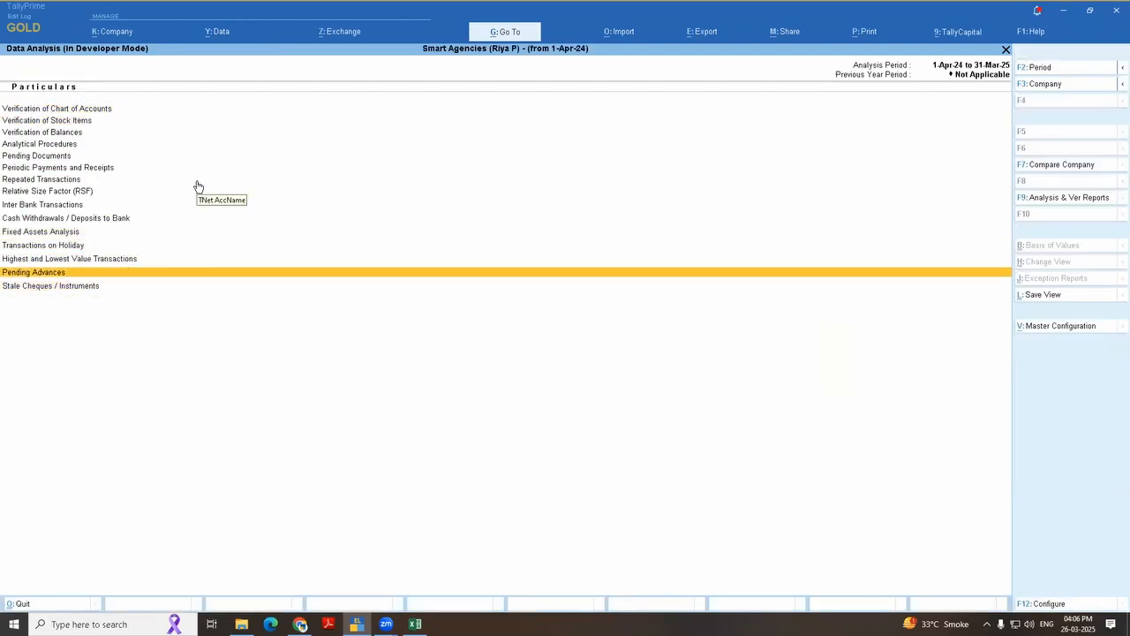
{"action": "key", "text": "Up"}
{"action": "key", "text": "Up"}
{"action": "key", "text": "Up"}
{"action": "key", "text": "Up"}
{"action": "key", "text": "Up"}
{"action": "key", "text": "Up"}
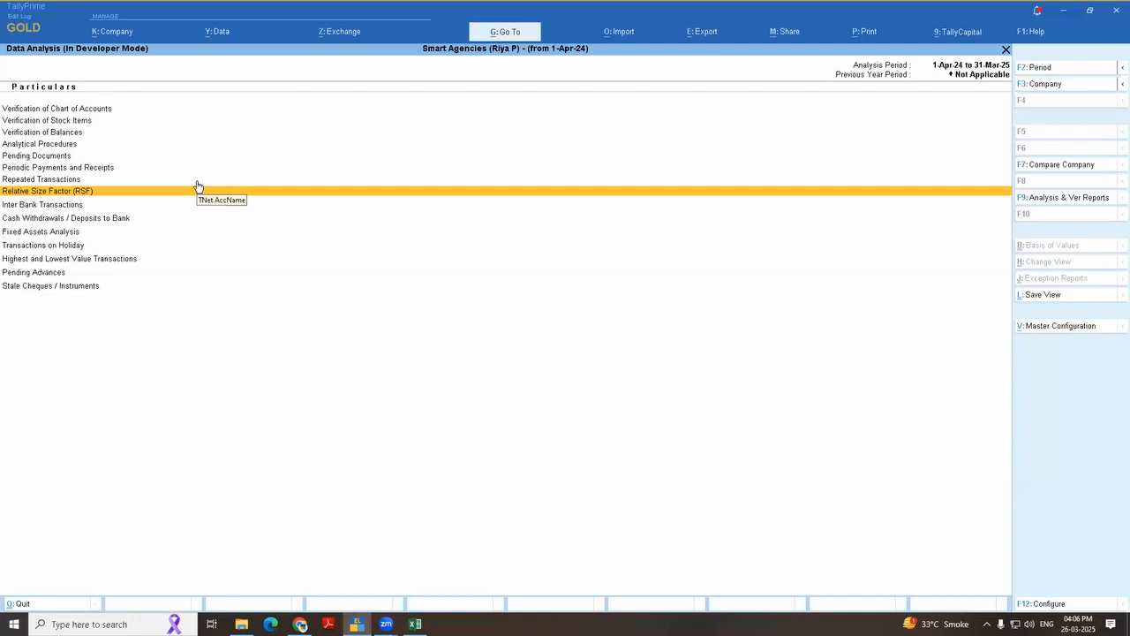
{"action": "key", "text": "Up"}
{"action": "key", "text": "Up"}
{"action": "key", "text": "Up"}
{"action": "key", "text": "Return"}
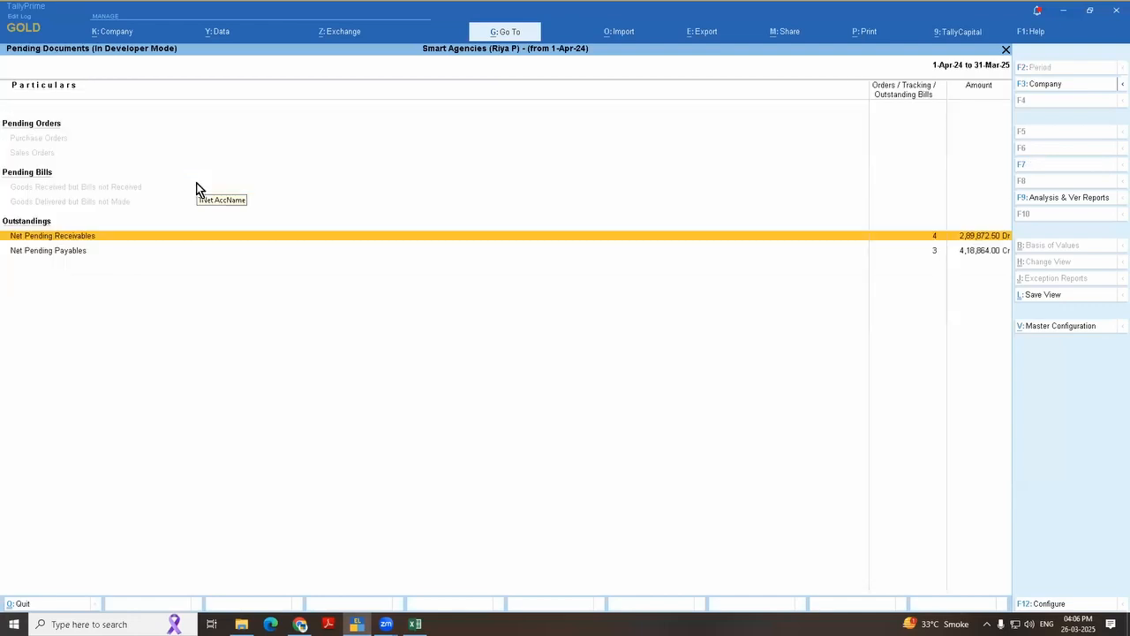
Step: Open the Net Pending Payables summary and examine Pacific Merchant's OnAccount Vouchers value
{"action": "key", "text": "Down"}
{"action": "key", "text": "Up"}
{"action": "key", "text": "Down"}
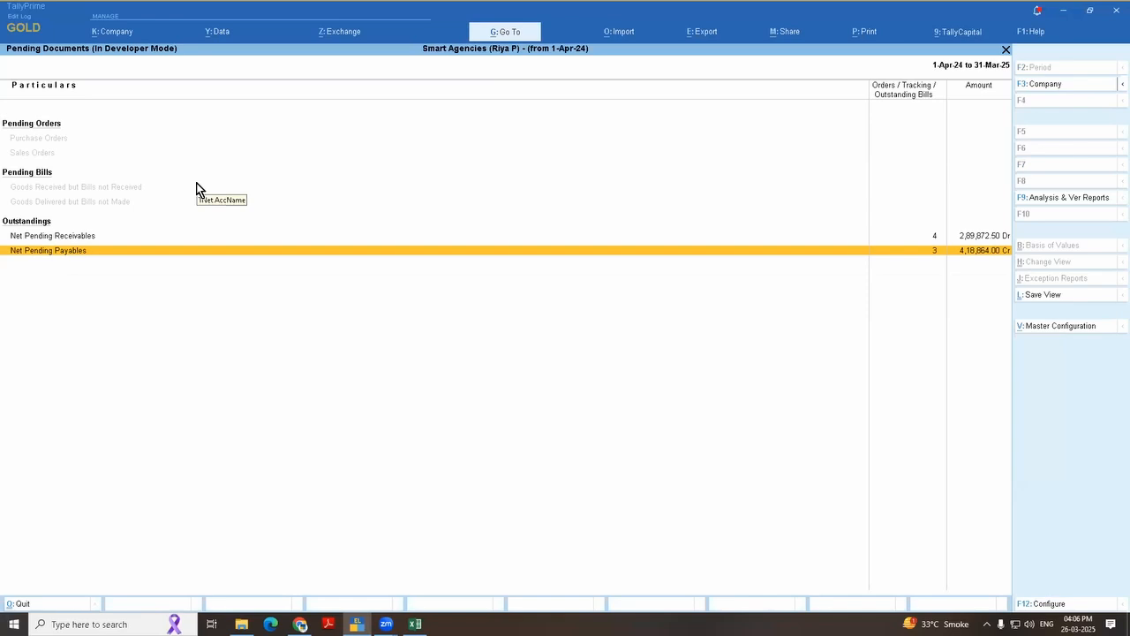
{"action": "key", "text": "Return"}
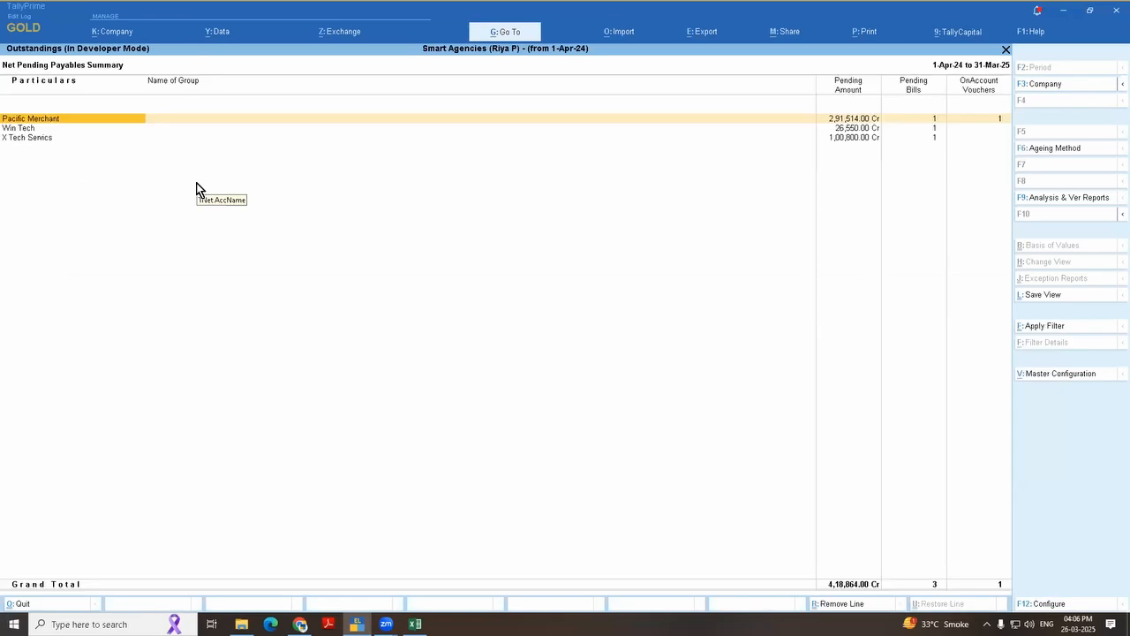
{"action": "key", "text": "Down"}
{"action": "key", "text": "Up"}
{"action": "key", "text": "Right"}
{"action": "key", "text": "Right"}
{"action": "key", "text": "Right"}
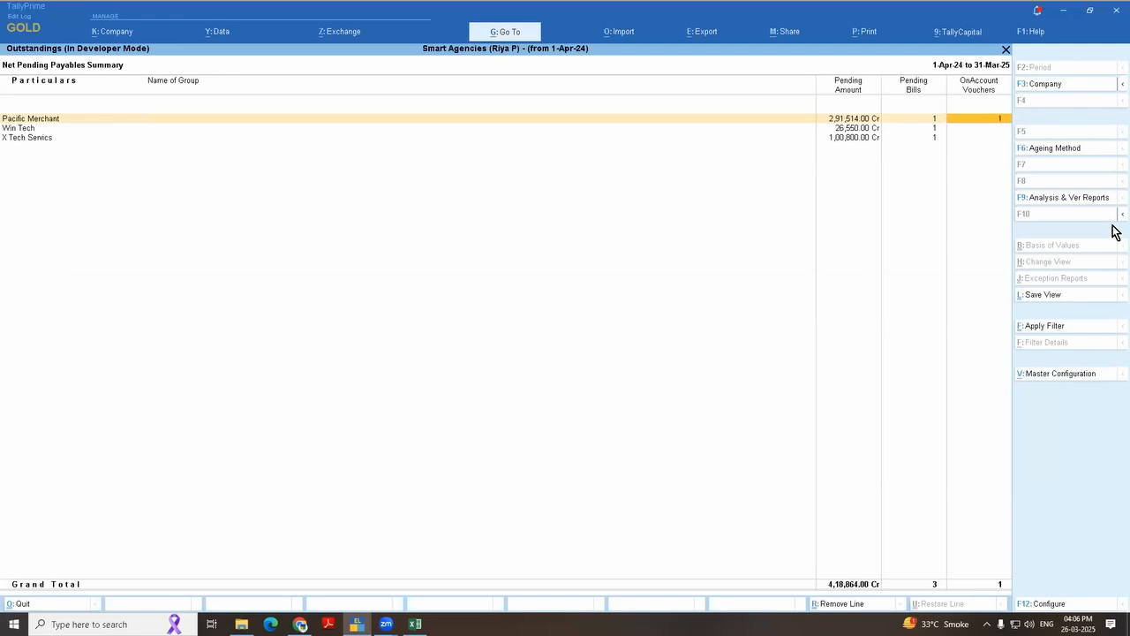
Step: View the On Account entry in Pacific Merchant's Ledger Outstandings and close the data analysis reports
{"action": "key", "text": "Return"}
{"action": "key", "text": "Down"}
{"action": "key", "text": "Up"}
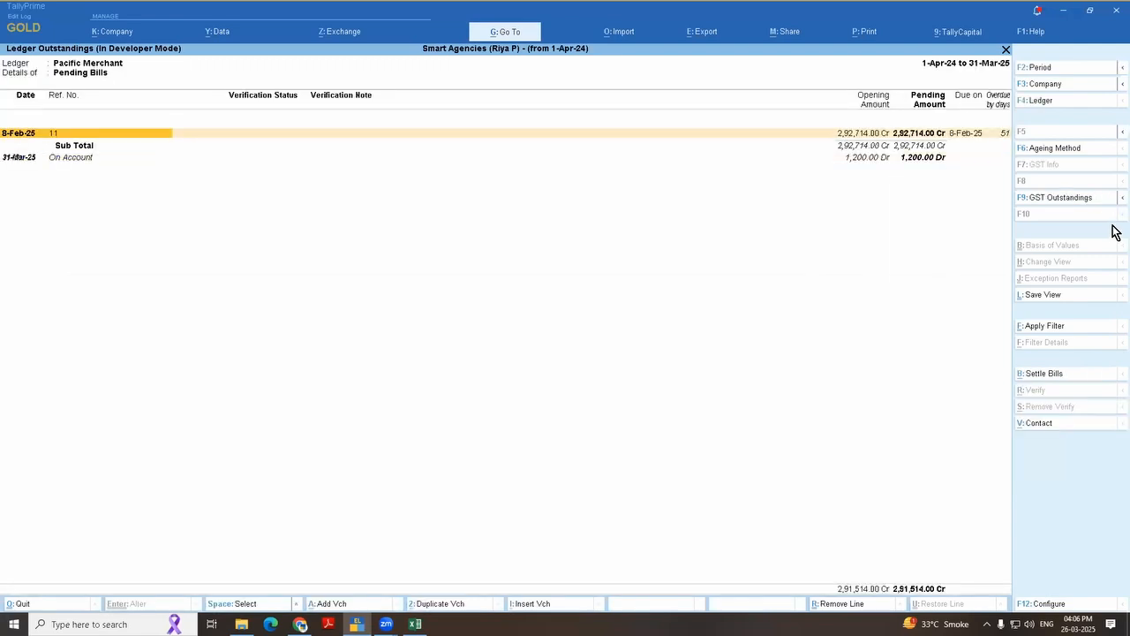
{"action": "key", "text": "Escape"}
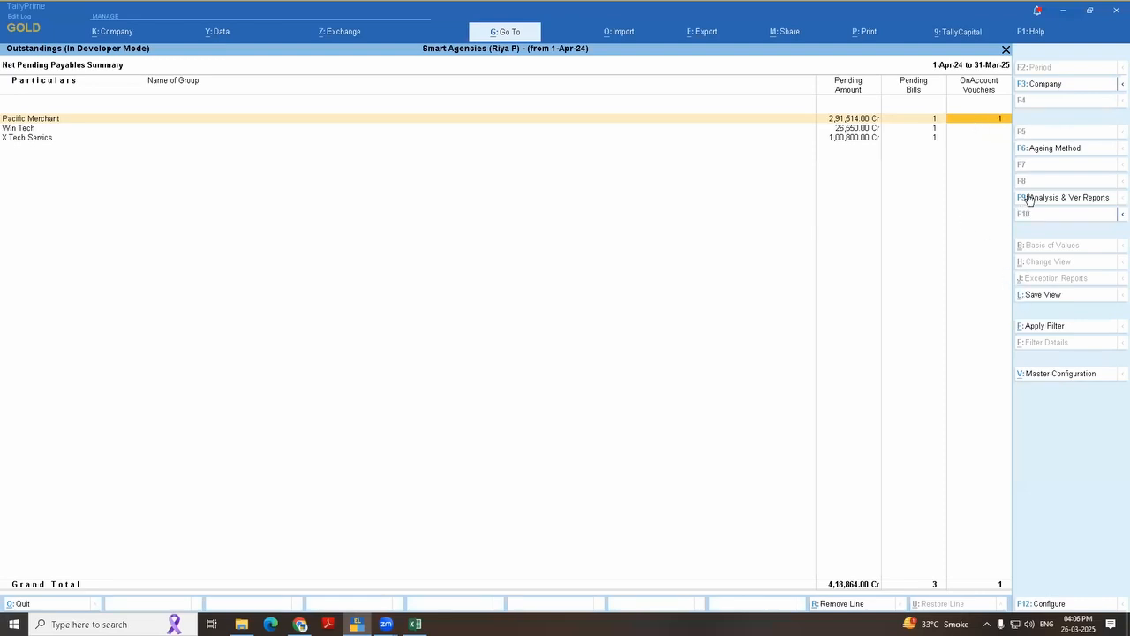
{"action": "key", "text": "Left"}
{"action": "key", "text": "Left"}
{"action": "key", "text": "Left"}
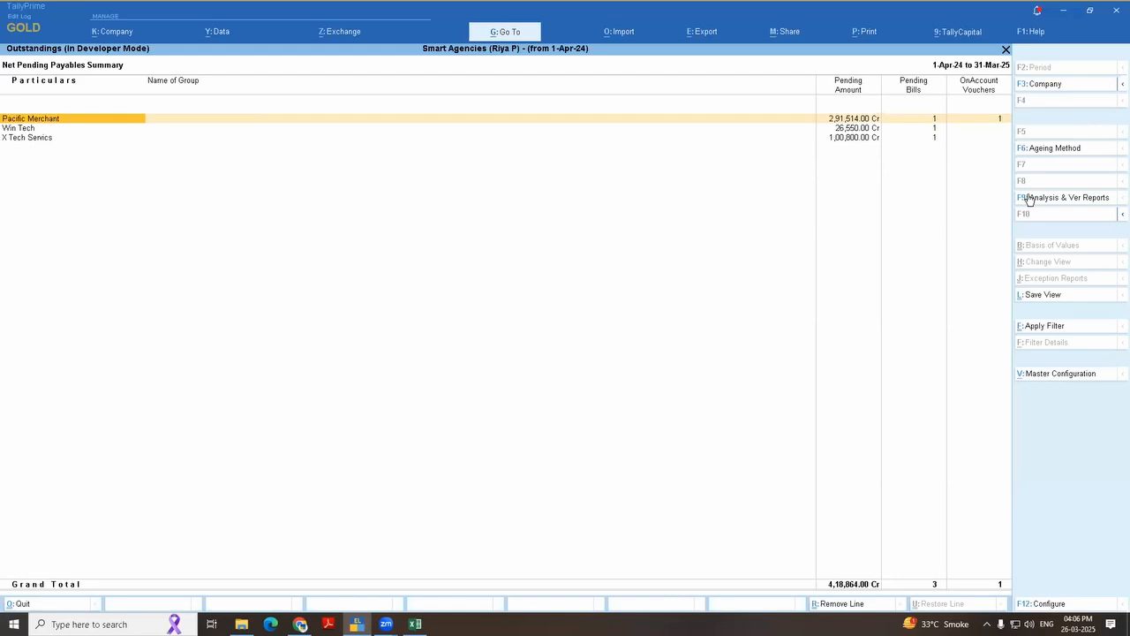
{"action": "key", "text": "Escape"}
{"action": "key", "text": "Escape"}
{"action": "key", "text": "Escape"}
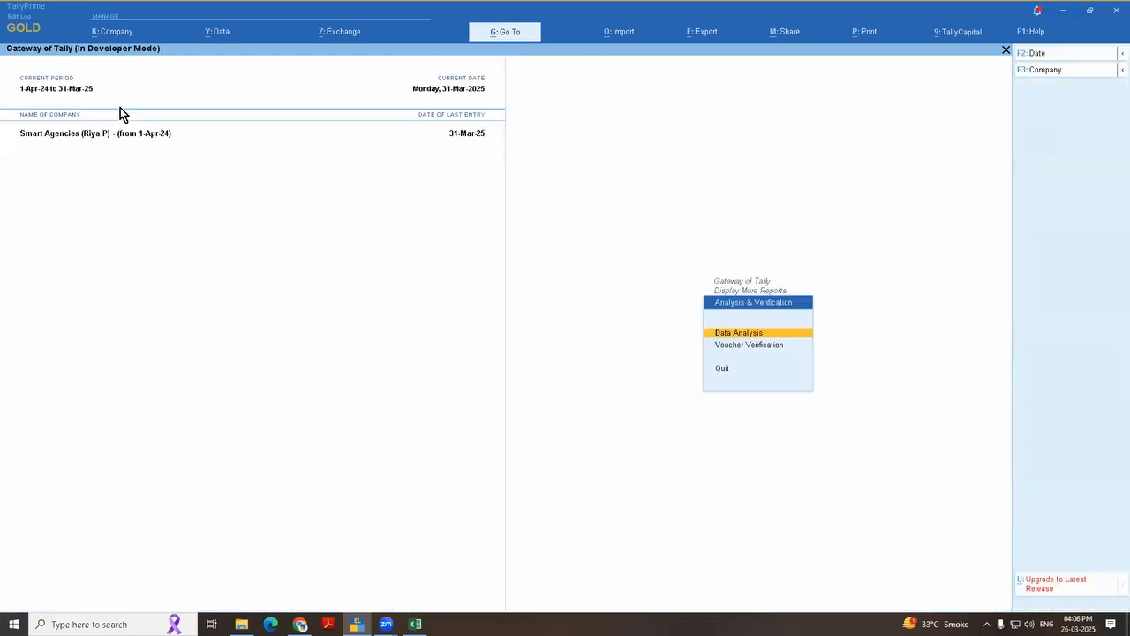
{"action": "key", "text": "Escape"}
{"action": "left_click", "coordinate": [113, 34]}
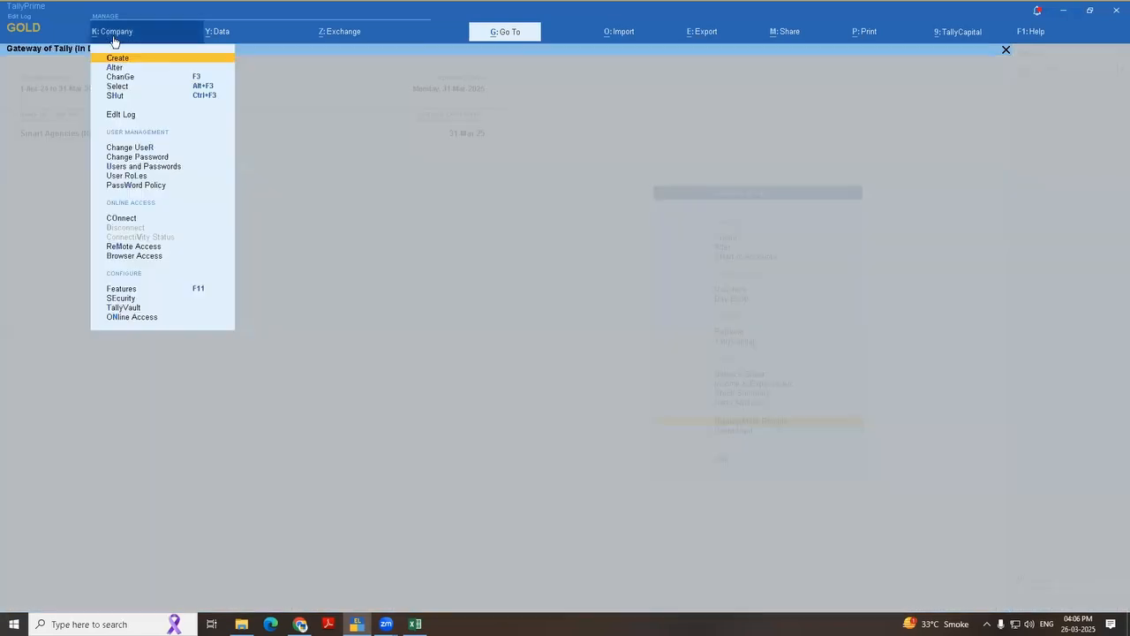
{"action": "left_click", "coordinate": [147, 167]}
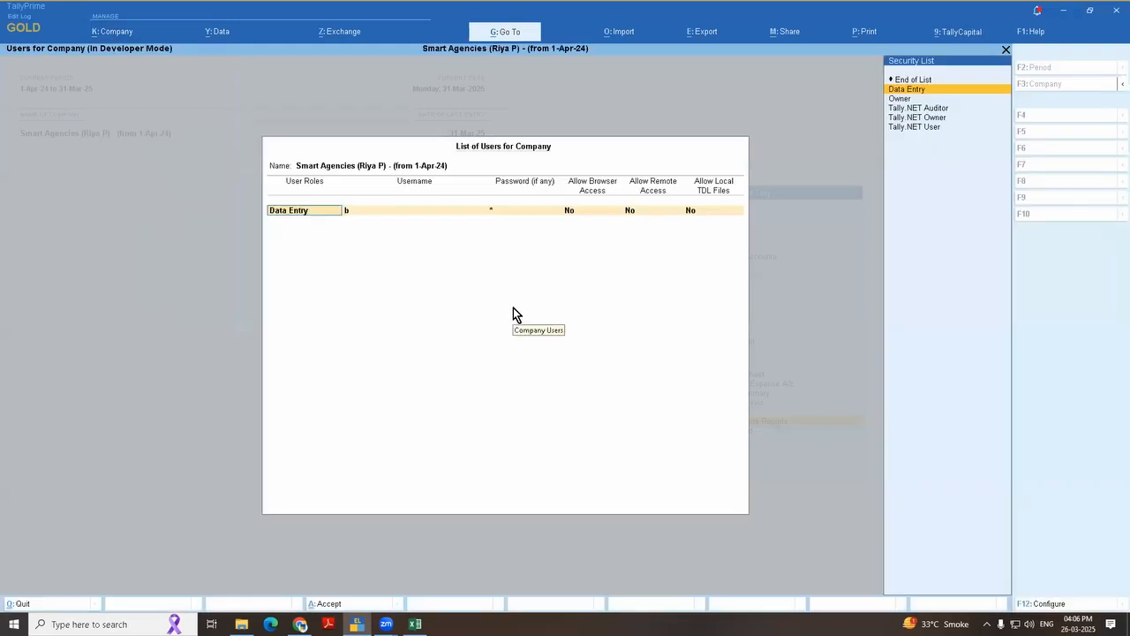
{"action": "key", "text": "Escape"}
{"action": "key", "text": "Escape"}
{"action": "key", "text": "y"}
Step: Open the Data Entry security level from the company's User Roles
{"action": "left_click", "coordinate": [118, 35]}
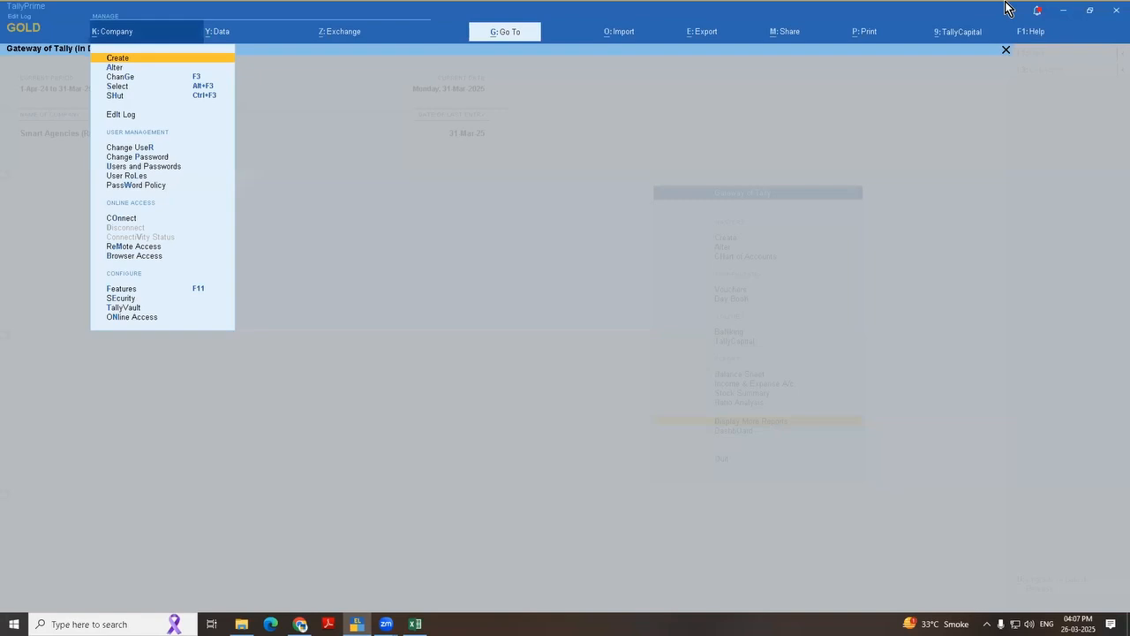
{"action": "key", "text": "Down"}
{"action": "key", "text": "Down"}
{"action": "key", "text": "Down"}
{"action": "key", "text": "Down"}
{"action": "key", "text": "Down"}
{"action": "key", "text": "Down"}
{"action": "key", "text": "Down"}
{"action": "key", "text": "Down"}
{"action": "key", "text": "Down"}
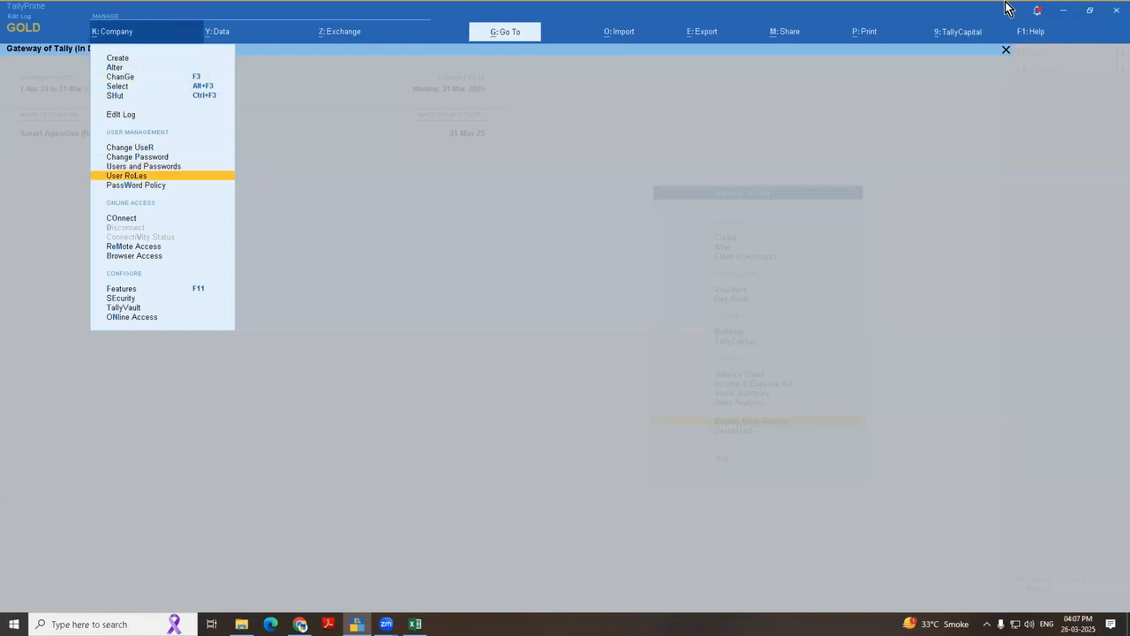
{"action": "key", "text": "Return"}
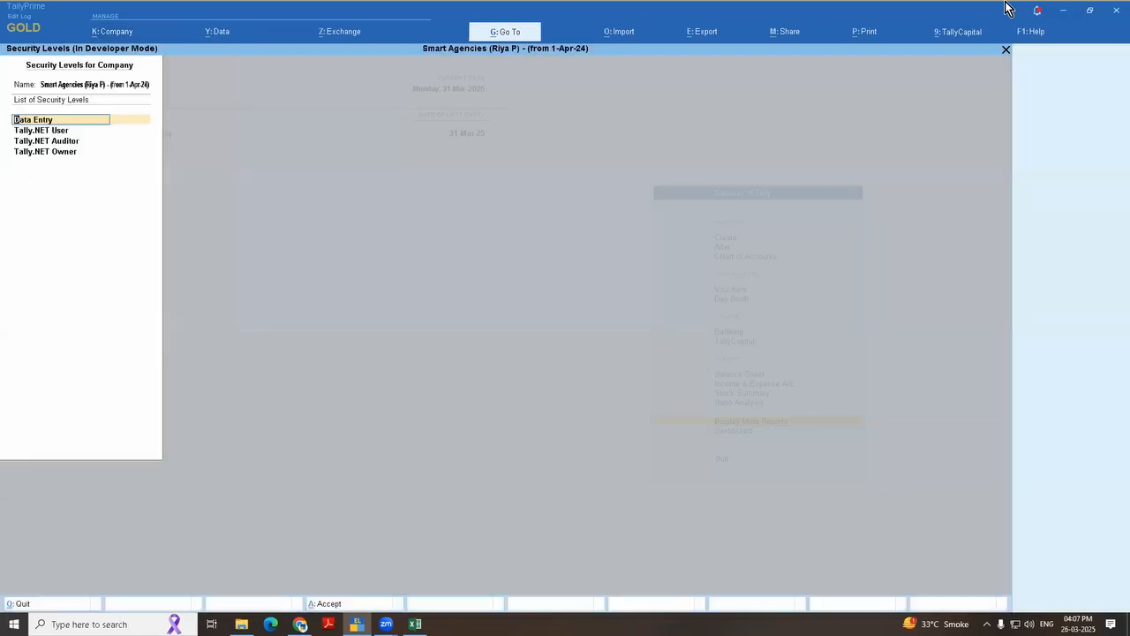
{"action": "key", "text": "Return"}
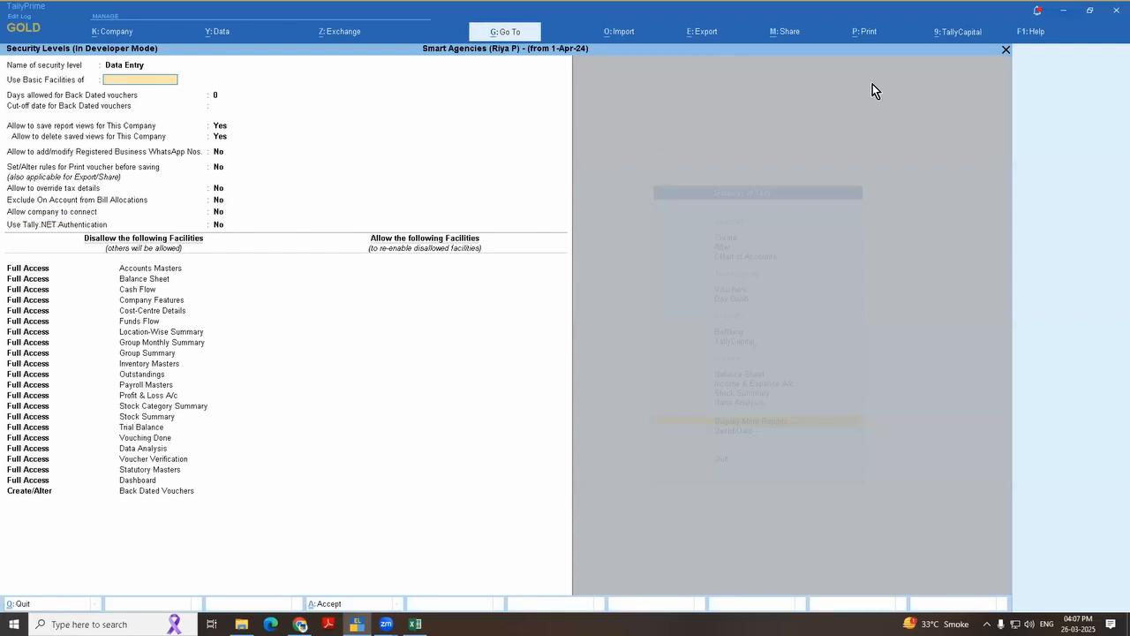
Step: Enable Exclude On Account from Bill Allocations for the Data Entry security level and save the role settings
{"action": "key", "text": "Return"}
{"action": "key", "text": "Return"}
{"action": "key", "text": "Return"}
{"action": "key", "text": "Return"}
{"action": "key", "text": "Return"}
{"action": "key", "text": "Return"}
{"action": "key", "text": "Return"}
{"action": "key", "text": "Return"}
{"action": "key", "text": "Return"}
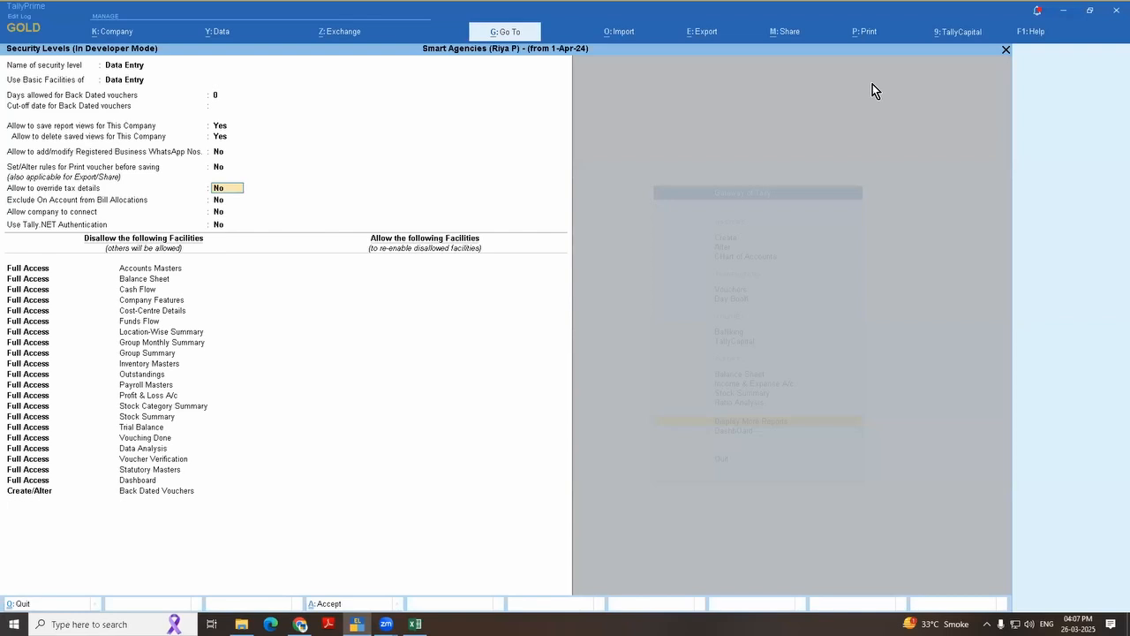
{"action": "key", "text": "Up"}
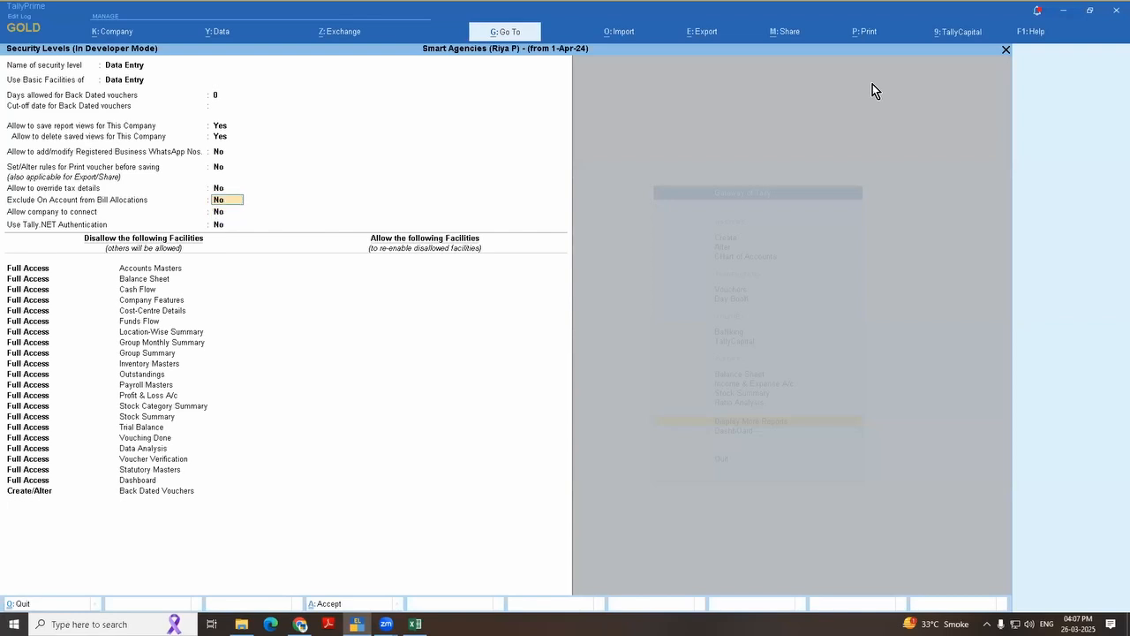
{"action": "key", "text": "ctrl+a"}
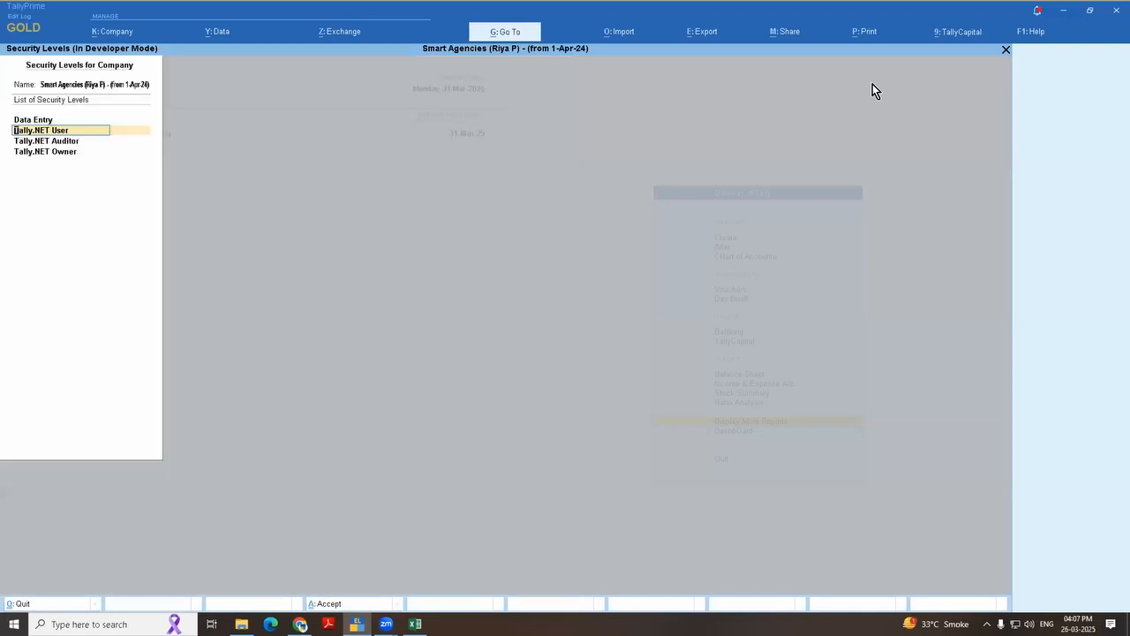
{"action": "key", "text": "Escape"}
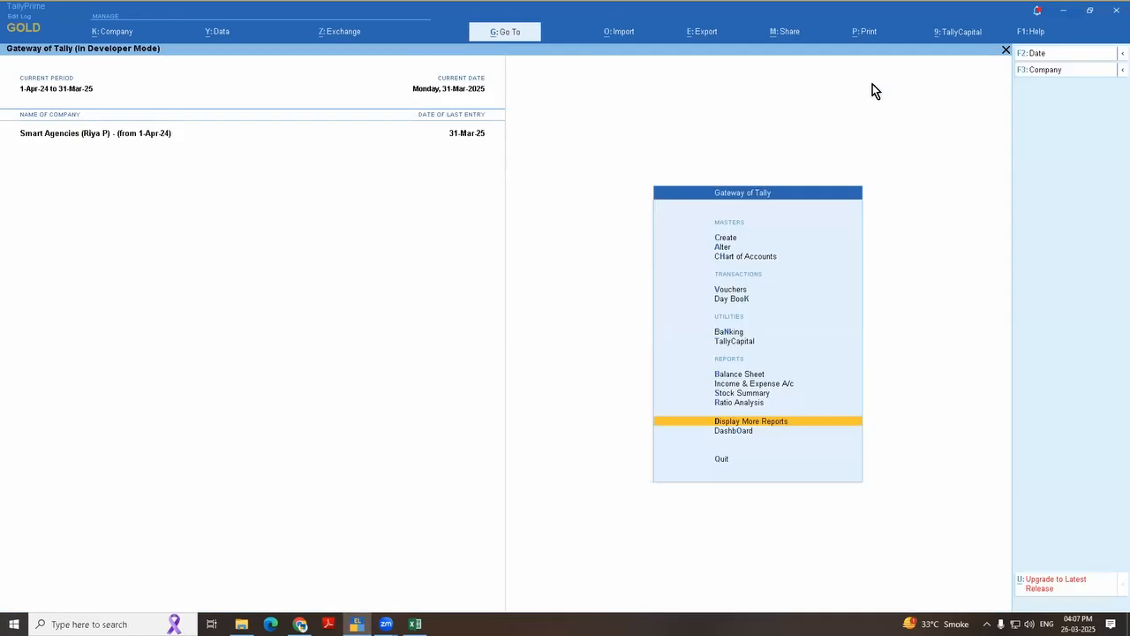
Step: Shut the Smart Agencies company and select it again from the Demo companies list
{"action": "left_click", "coordinate": [108, 33]}
{"action": "key", "text": "Escape"}
{"action": "key", "text": "F3"}
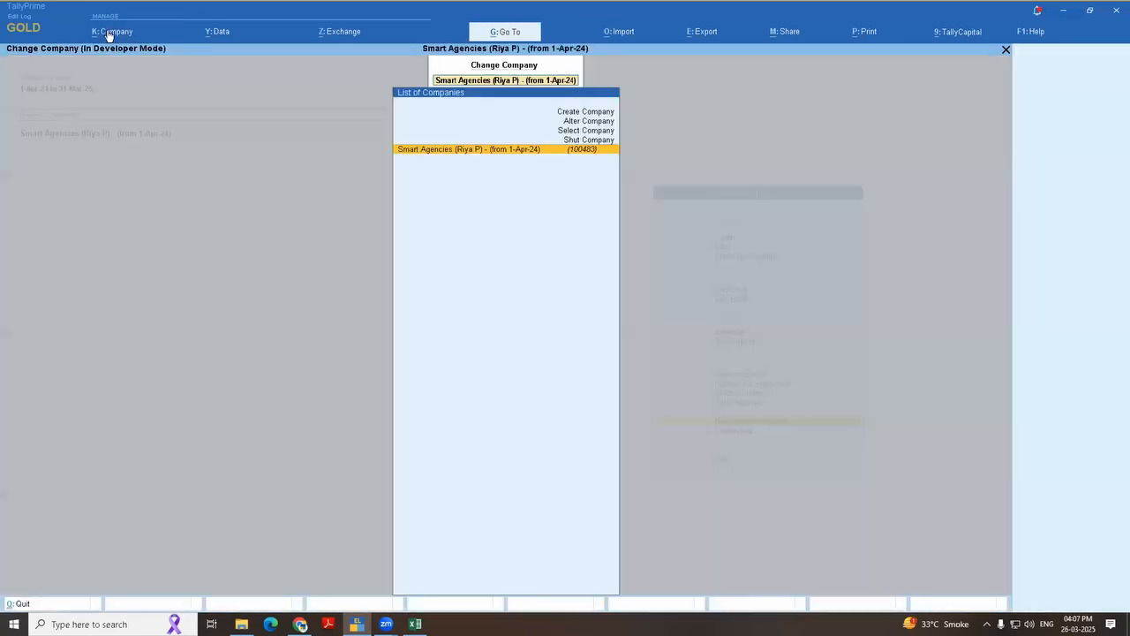
{"action": "key", "text": "Up"}
{"action": "key", "text": "Return"}
{"action": "key", "text": "Return"}
{"action": "key", "text": "Return"}
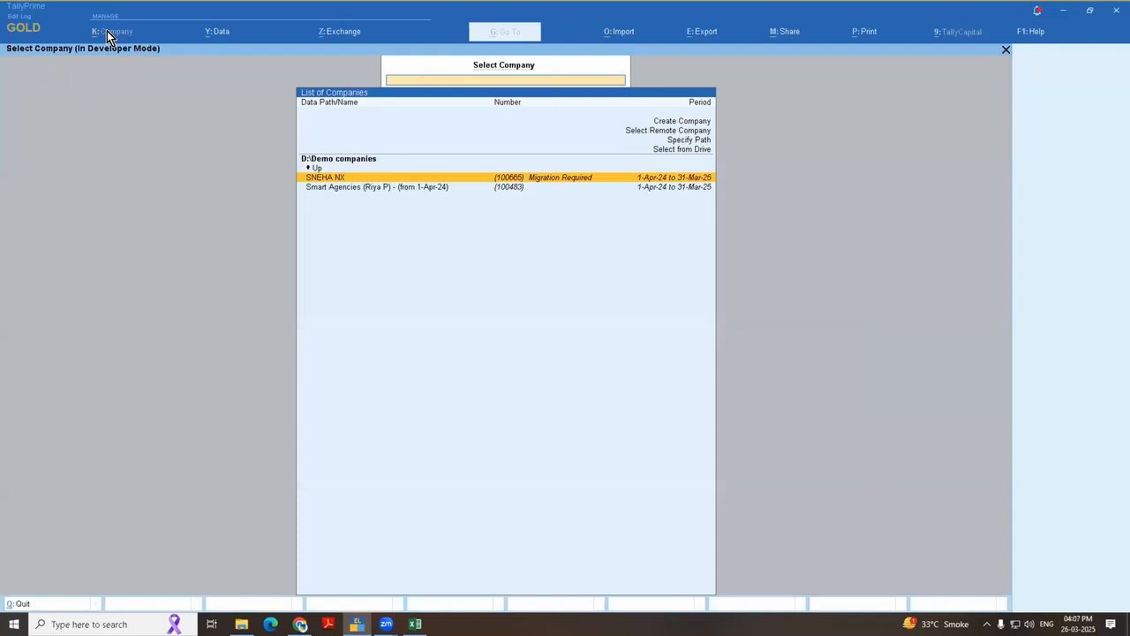
{"action": "key", "text": "Down"}
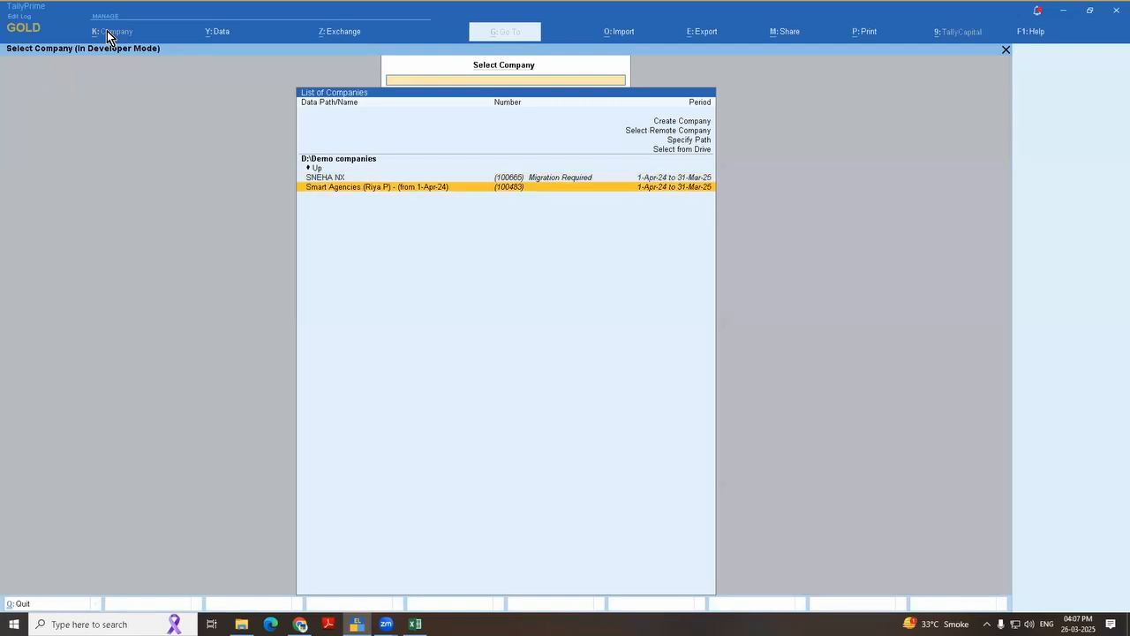
{"action": "key", "text": "Return"}
Step: Log in to Smart Agencies with the Data Entry user's username and password
{"action": "type", "text": "a"}
{"action": "key", "text": "Return"}
{"action": "type", "text": "a"}
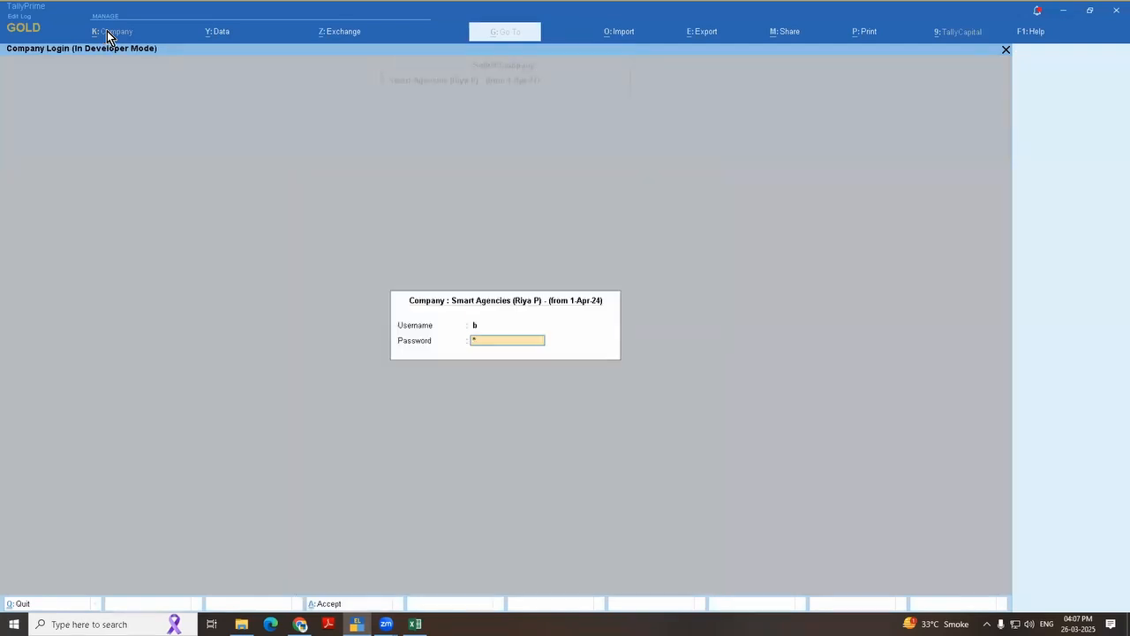
{"action": "key", "text": "Return"}
Step: Start a payment voucher from Cash to A 2 Z Traders for an amount of 500
{"action": "key", "text": "Down"}
{"action": "key", "text": "Down"}
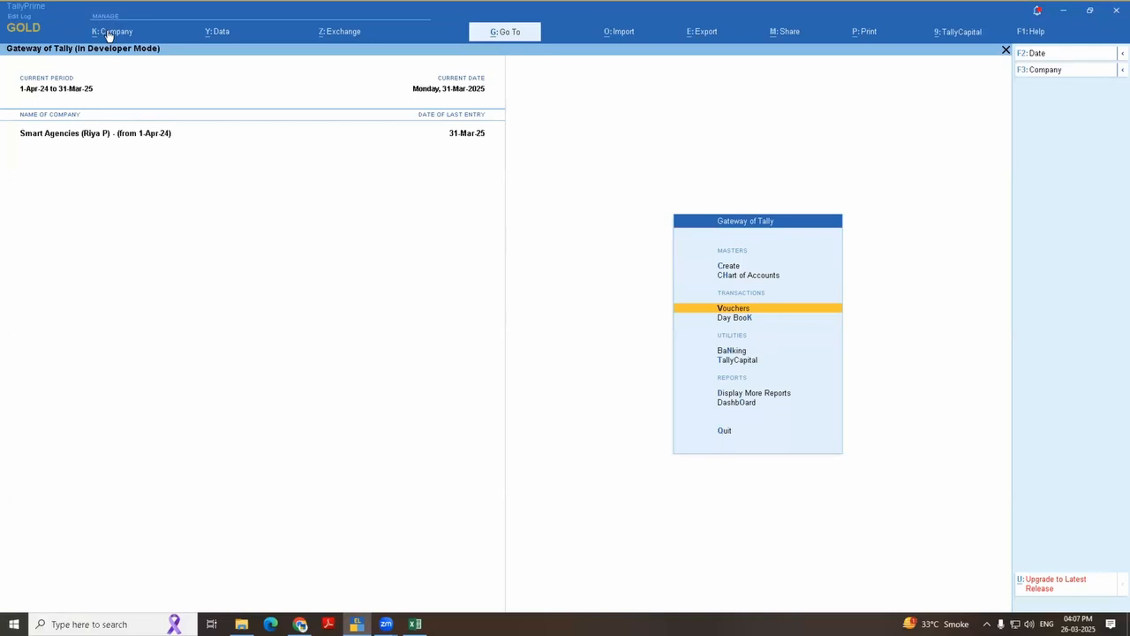
{"action": "key", "text": "Return"}
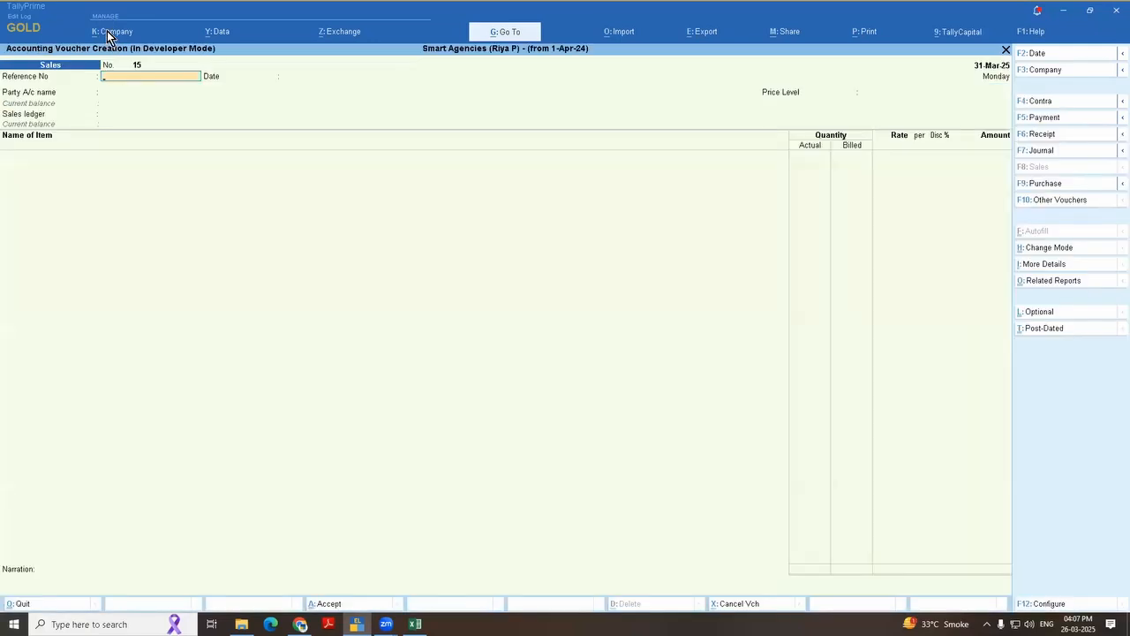
{"action": "key", "text": "F5"}
{"action": "key", "text": "Return"}
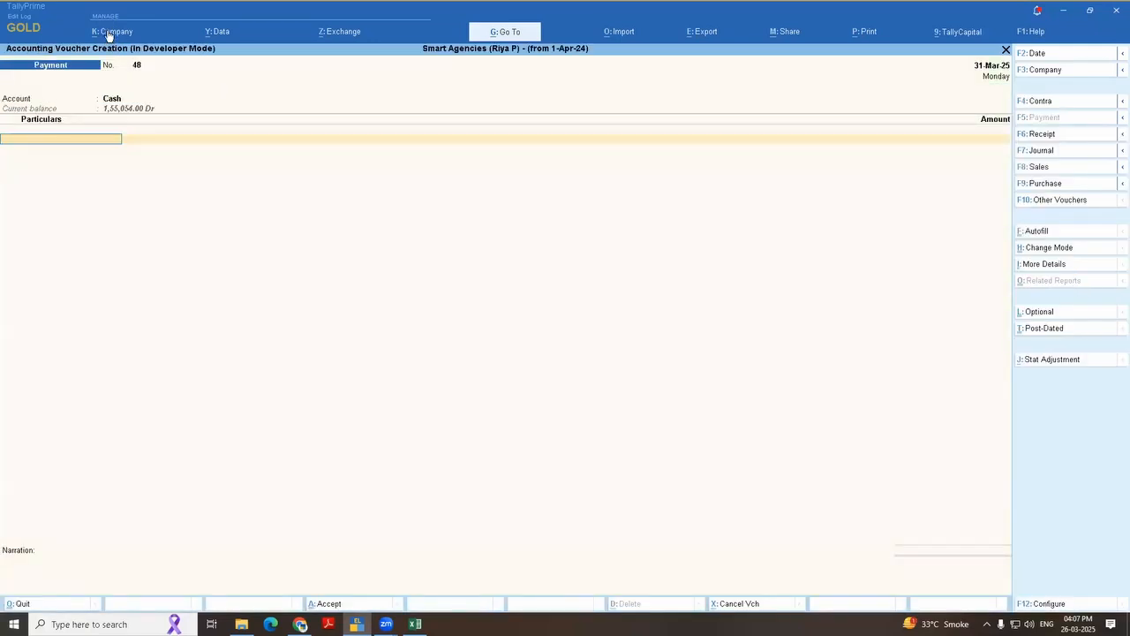
{"action": "key", "text": "Return"}
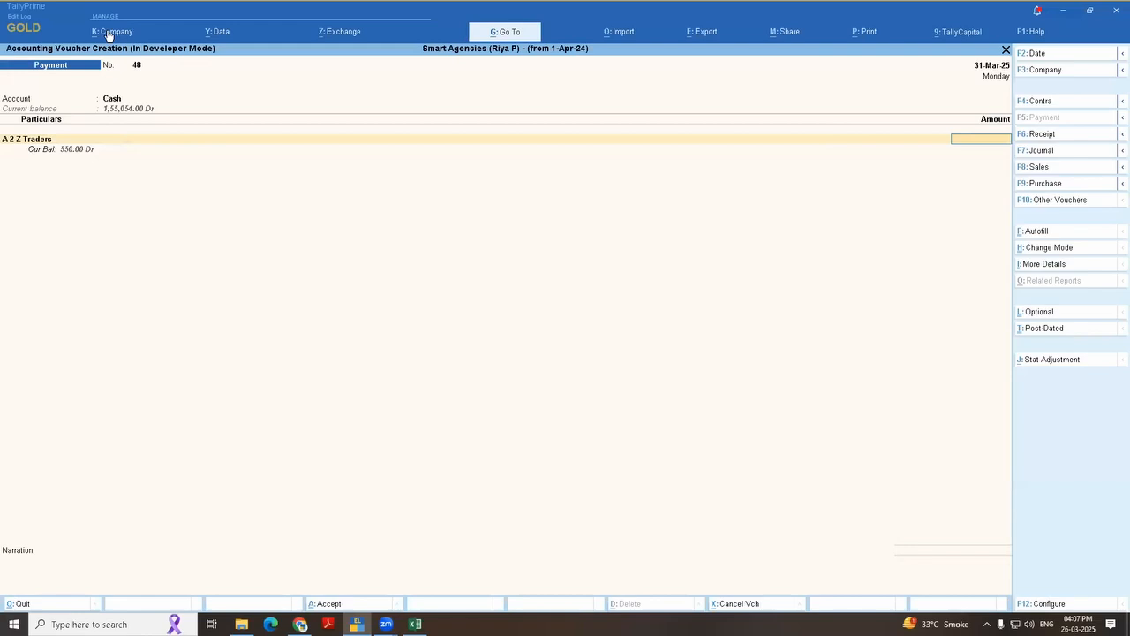
{"action": "type", "text": "500"}
{"action": "key", "text": "Return"}
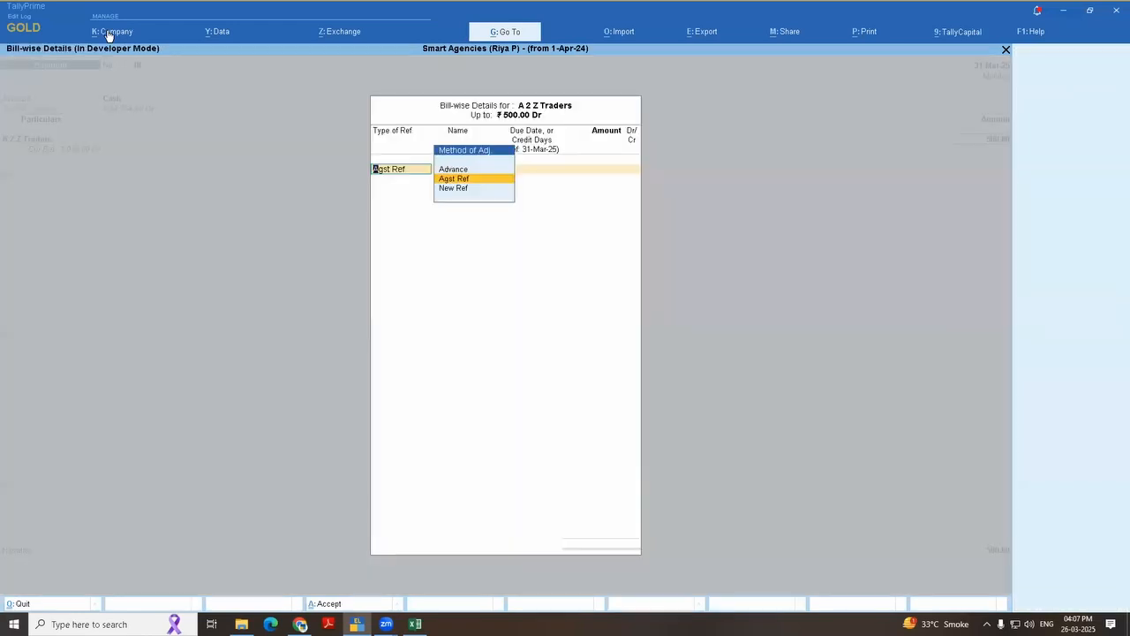
Step: Examine the Method of Adj. choices in A 2 Z Traders' bill-wise details, and close the details
{"action": "key", "text": "Down"}
{"action": "key", "text": "Down"}
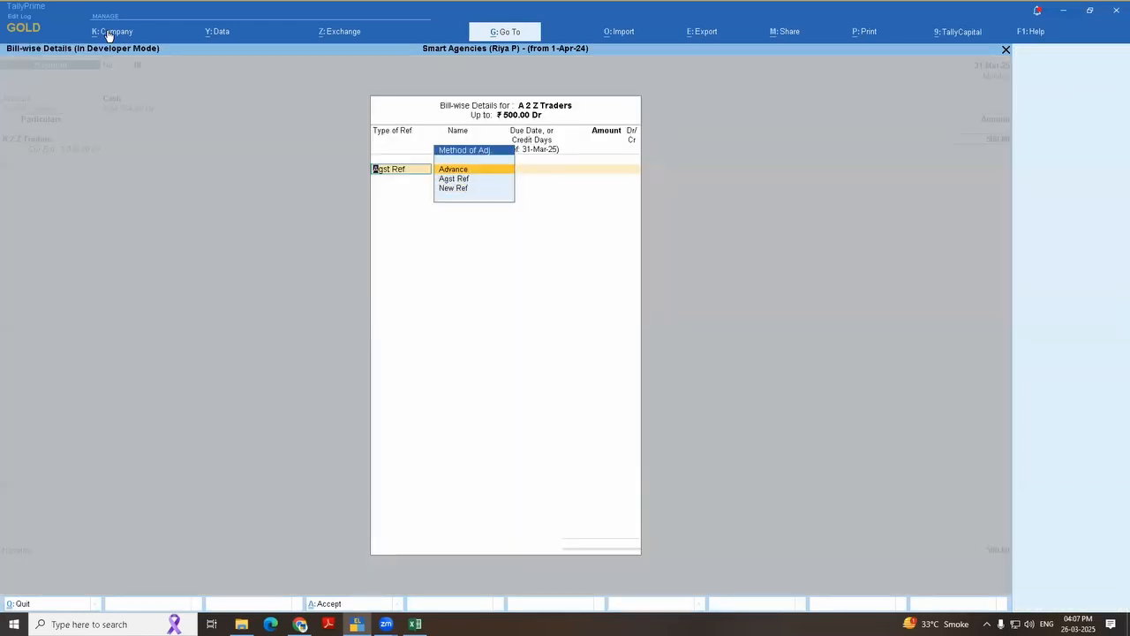
{"action": "key", "text": "Down"}
{"action": "key", "text": "Down"}
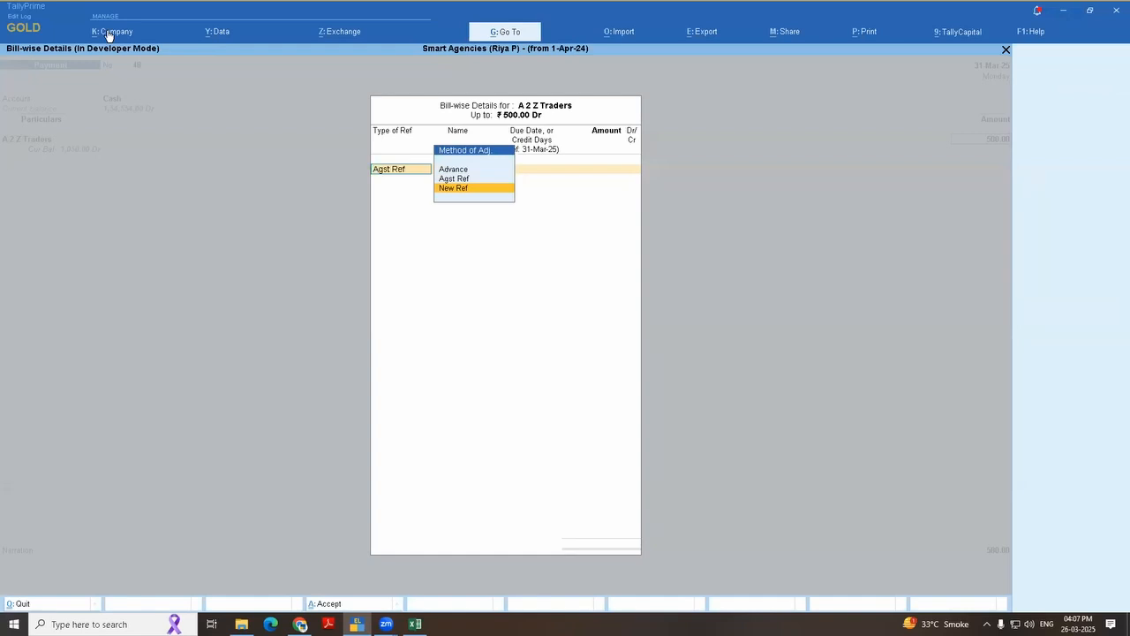
{"action": "key", "text": "Escape"}
{"action": "key", "text": "Escape"}
{"action": "key", "text": "y"}
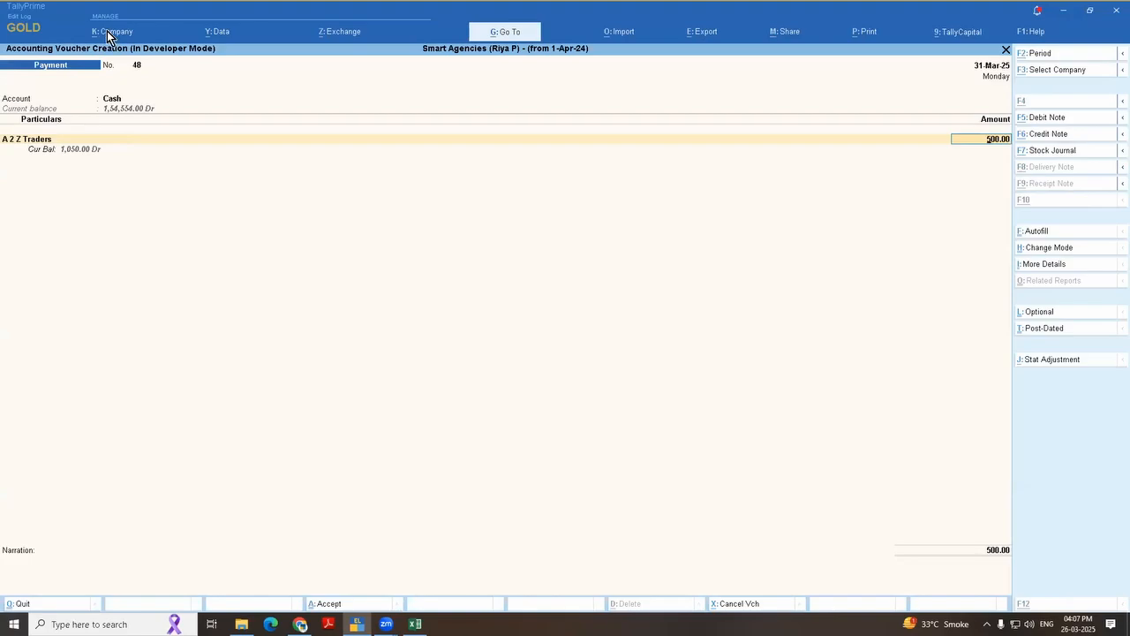
Step: Switch to the Excel topic list and review the next item, check Gross profit by billwise or stock item
{"action": "key", "text": "alt+Tab"}
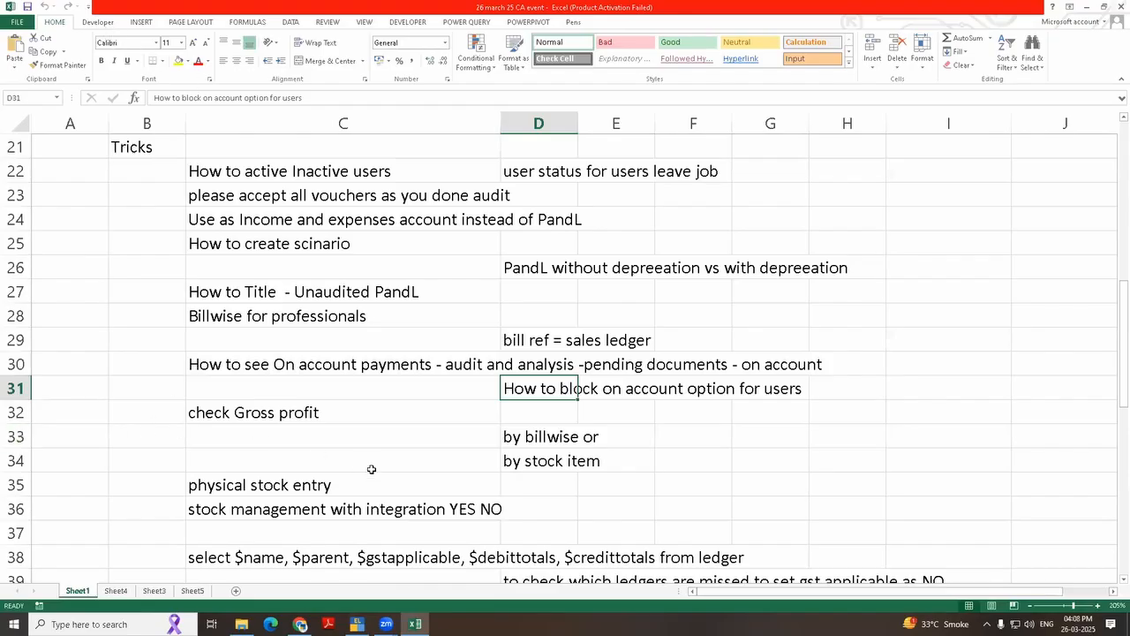
{"action": "scroll", "coordinate": [367, 466], "scroll_direction": "down", "scroll_amount": 1}
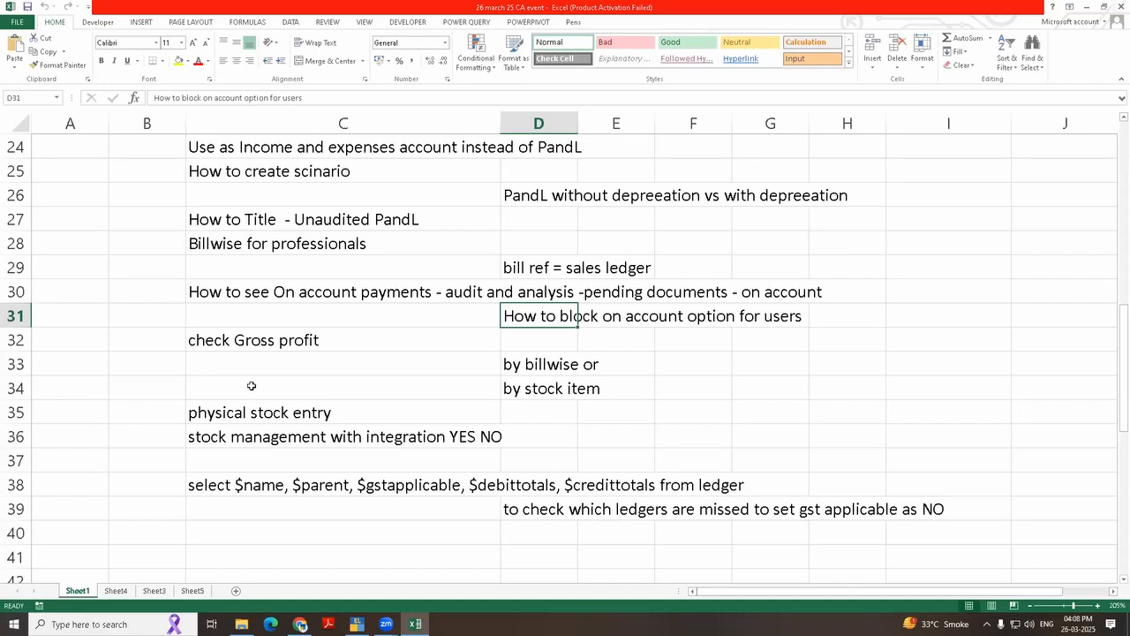
{"action": "scroll", "coordinate": [252, 386], "scroll_direction": "down", "scroll_amount": 1}
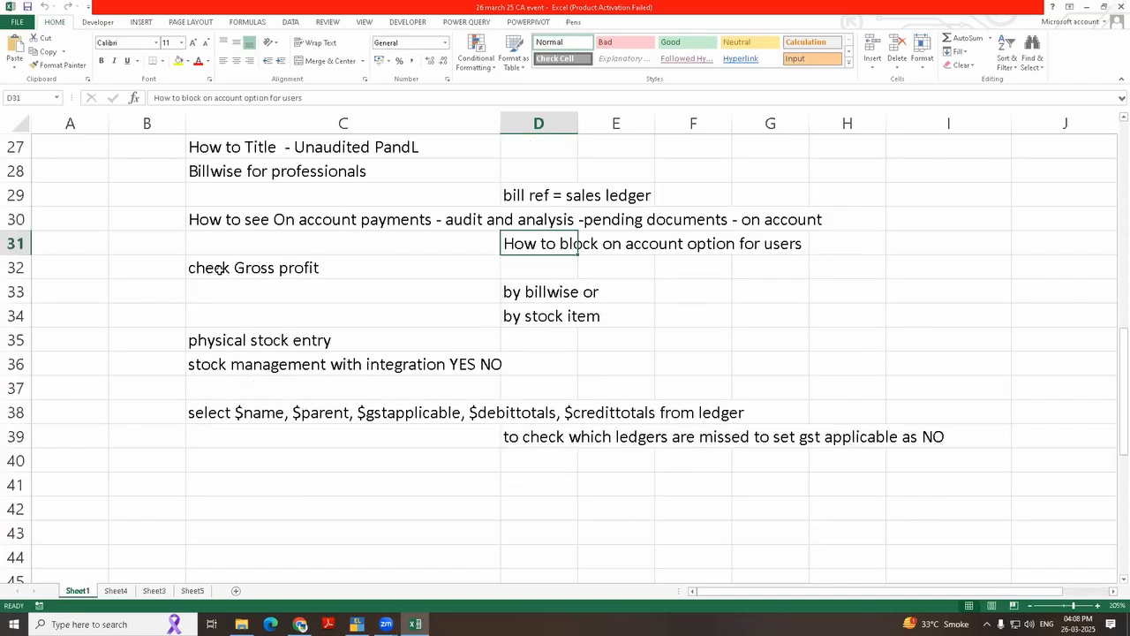
{"action": "left_click", "coordinate": [287, 270]}
{"action": "left_click_drag", "start_coordinate": [627, 328], "coordinate": [648, 324]}
Step: Switch back to TallyPrime and discard the unsaved payment voucher, returning to the Gateway of Tally
{"action": "key", "text": "alt+Tab"}
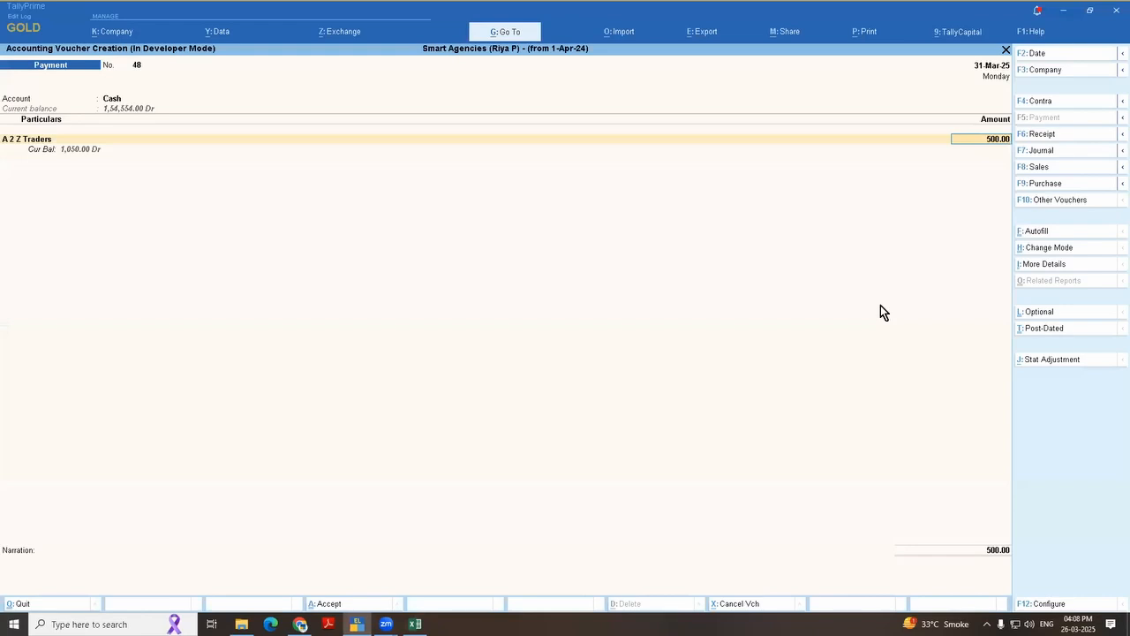
{"action": "key", "text": "Escape"}
{"action": "key", "text": "Escape"}
{"action": "key", "text": "Escape"}
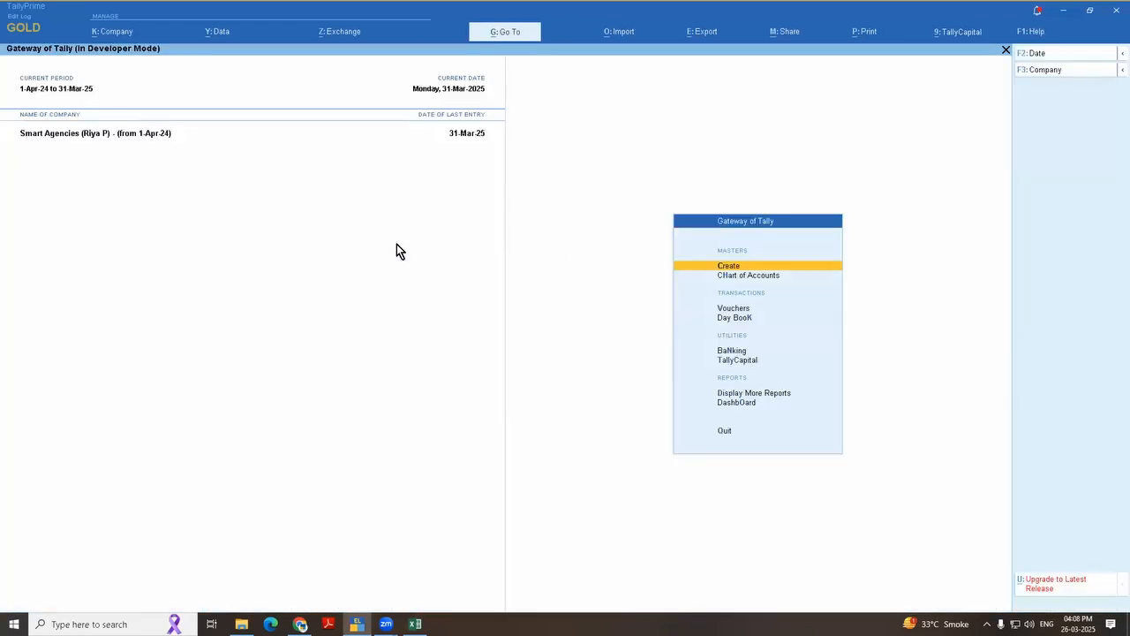
Step: Shut Smart Agencies, select it again and log in with the full-access user's username and password
{"action": "key", "text": "F3"}
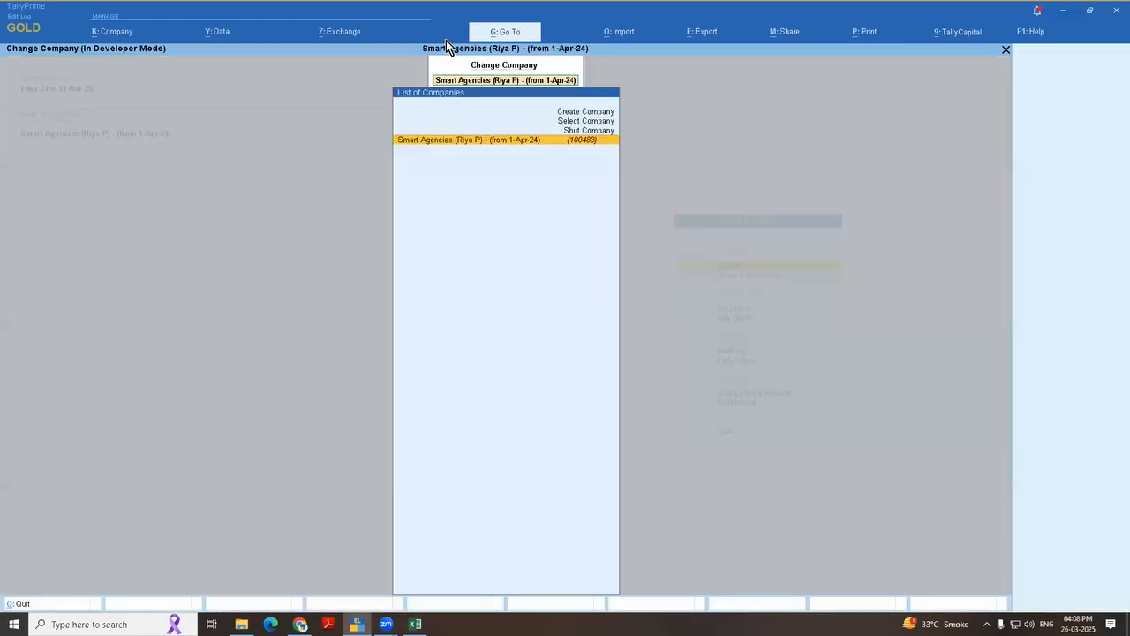
{"action": "key", "text": "Up"}
{"action": "key", "text": "Return"}
{"action": "key", "text": "Return"}
{"action": "key", "text": "Return"}
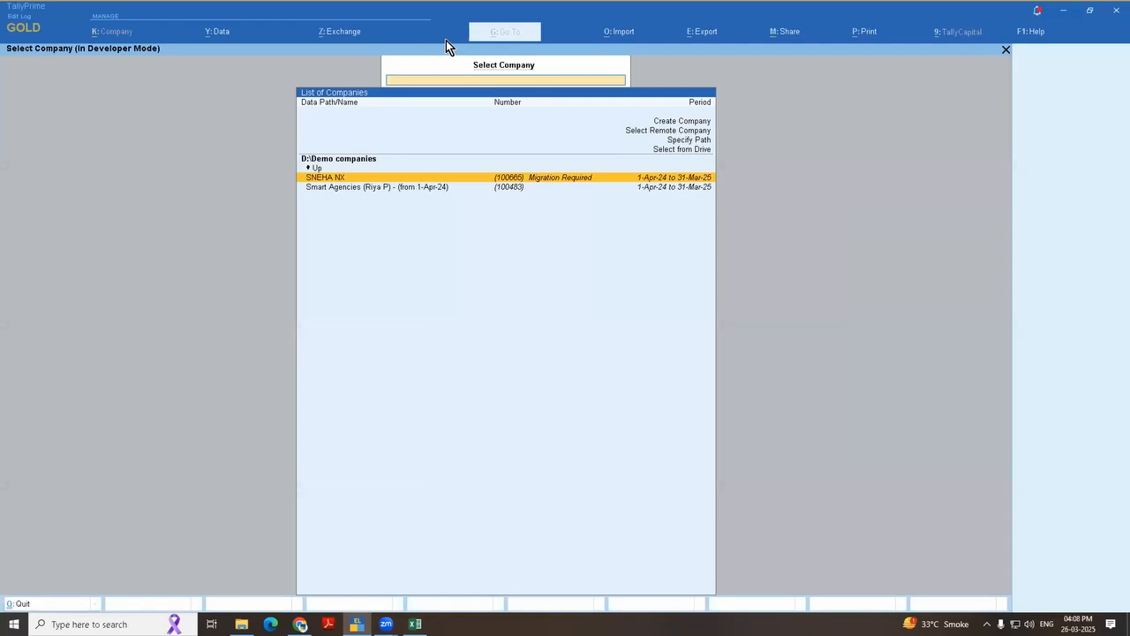
{"action": "key", "text": "Down"}
{"action": "key", "text": "Return"}
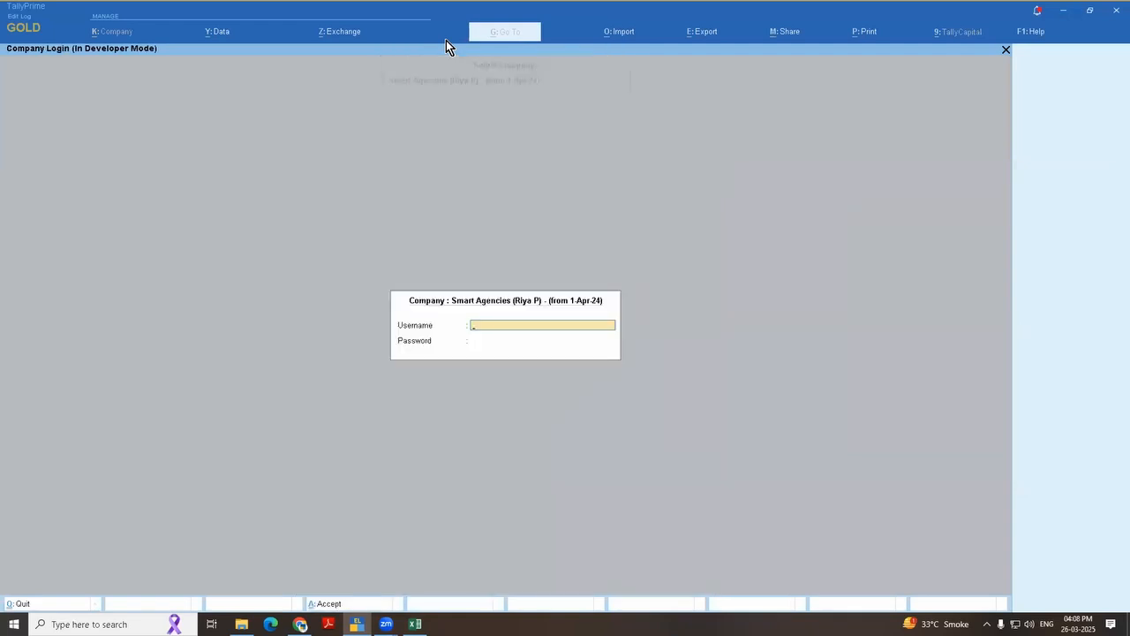
{"action": "key", "text": "Return"}
{"action": "key", "text": "Return"}
Step: Open the Sales Register from the Account Books reports
{"action": "key", "text": "d"}
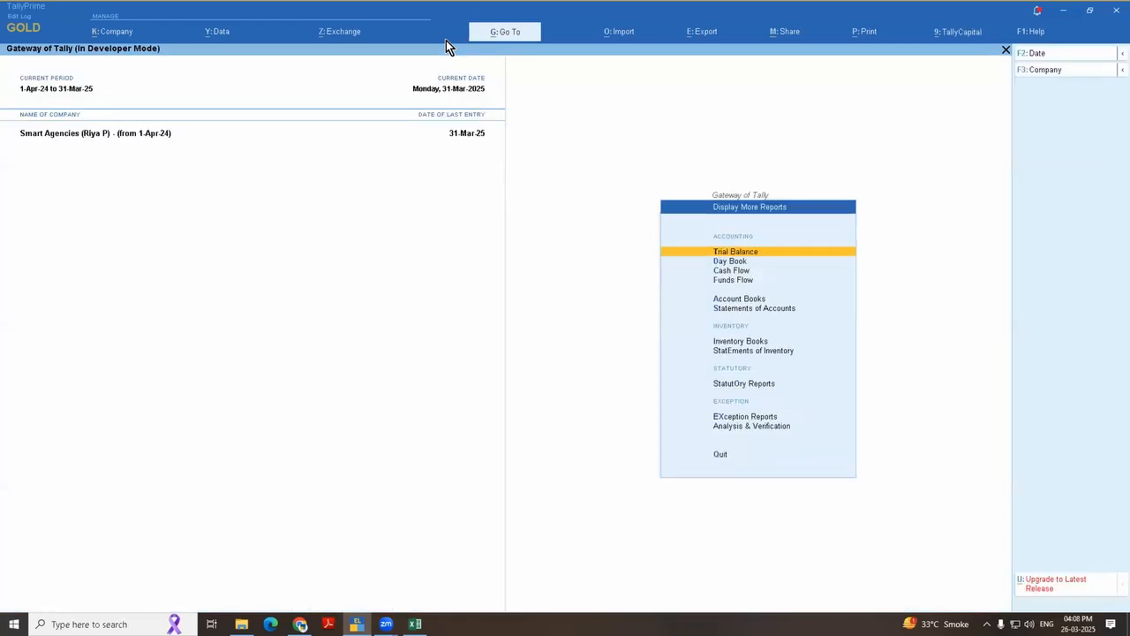
{"action": "key", "text": "a"}
{"action": "key", "text": "s"}
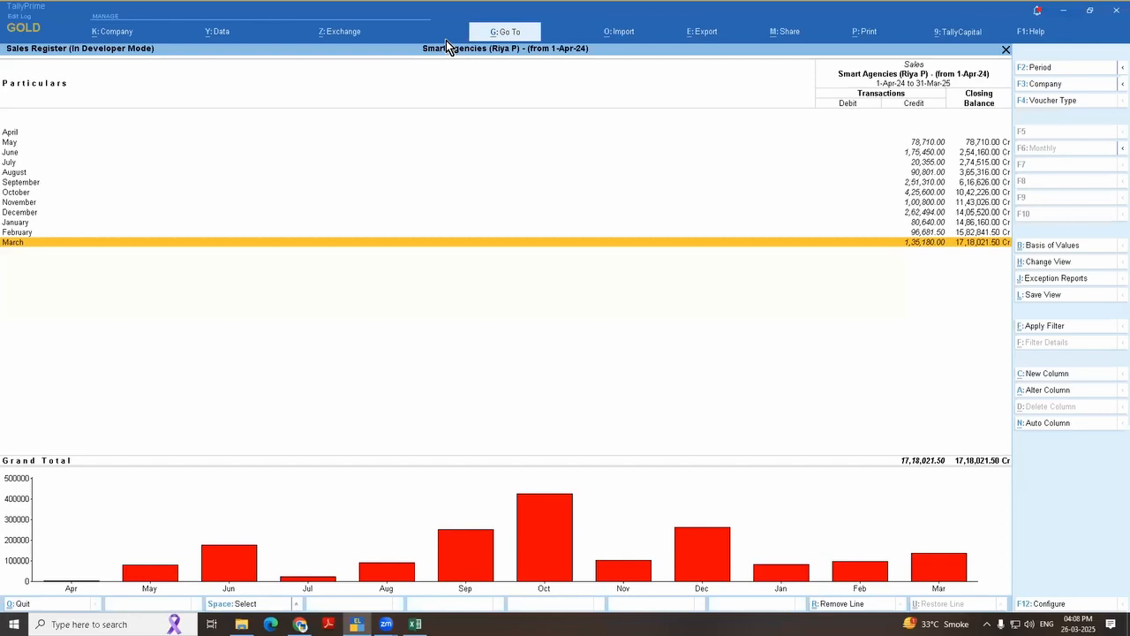
{"action": "key", "text": "Up"}
{"action": "key", "text": "Up"}
{"action": "key", "text": "Up"}
{"action": "key", "text": "Up"}
{"action": "key", "text": "Return"}
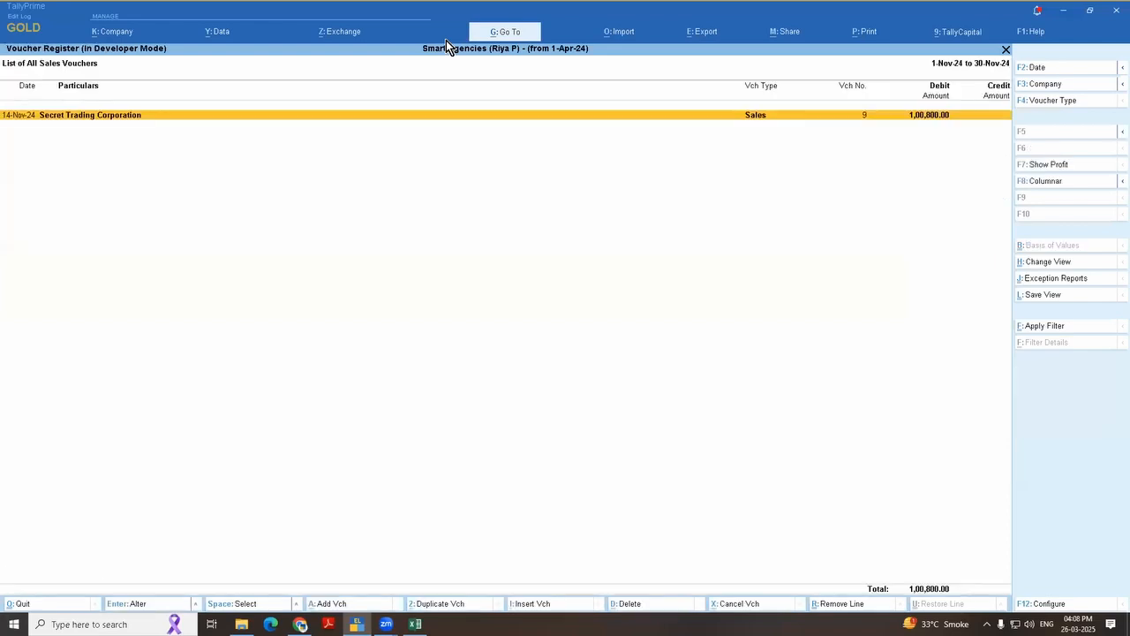
{"action": "key", "text": "Escape"}
{"action": "key", "text": "Down"}
{"action": "key", "text": "Down"}
{"action": "key", "text": "Down"}
{"action": "key", "text": "Down"}
Step: Open March's sales voucher list and set its period to 1-Apr-24 to 31-Mar-25
{"action": "key", "text": "Return"}
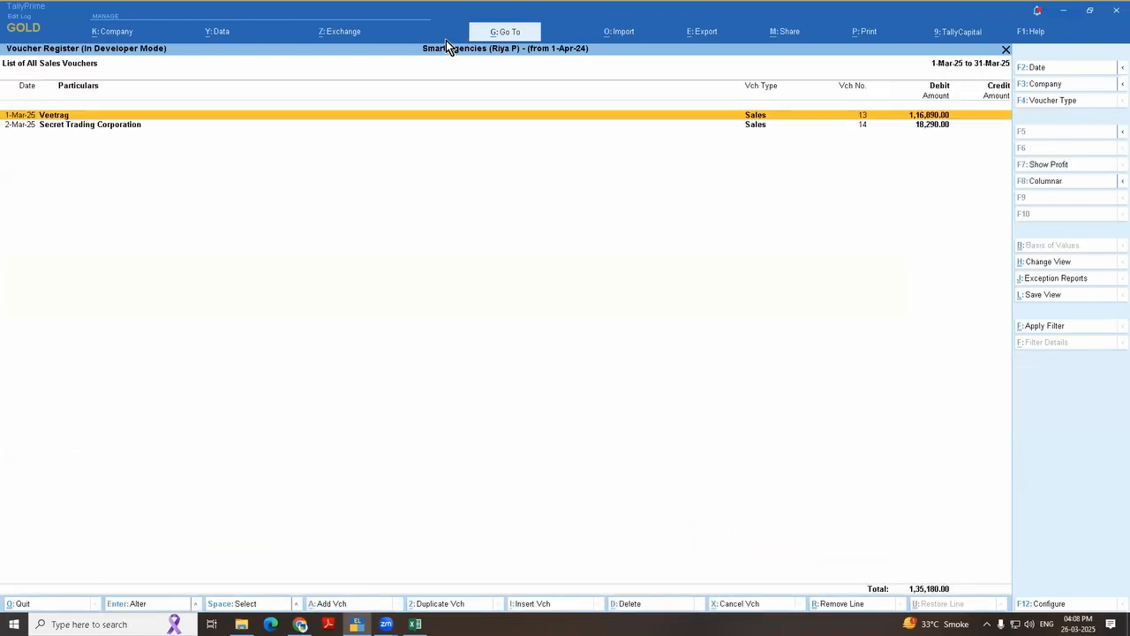
{"action": "key", "text": "F2"}
{"action": "type", "text": "1."}
{"action": "key", "text": "Return"}
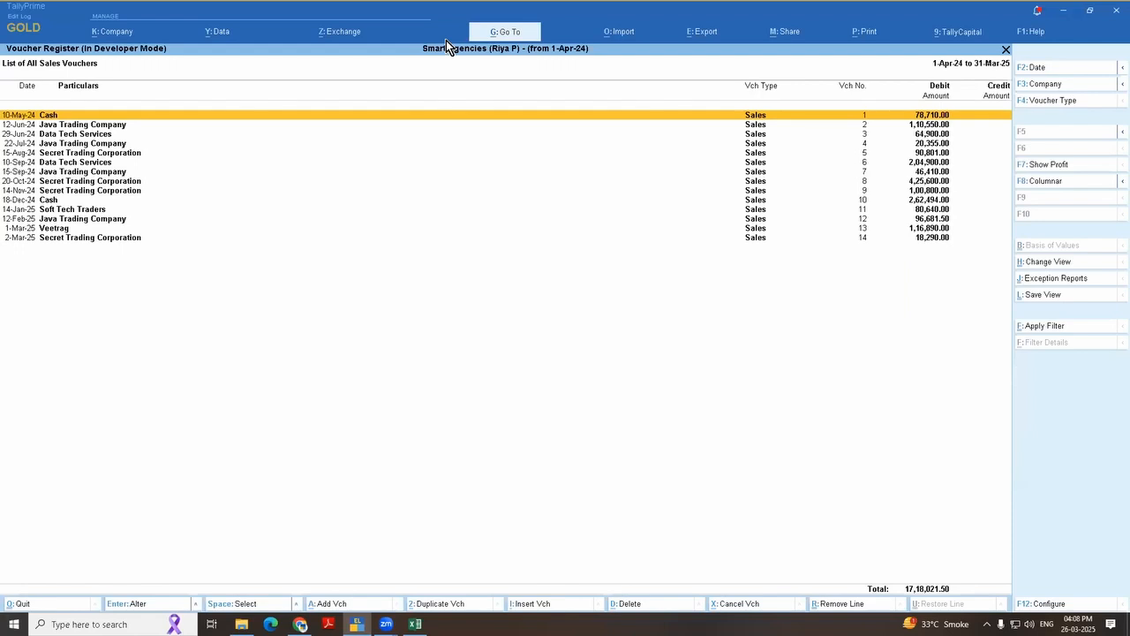
Step: Show the profit for each sales voucher and open Secret Trading Corporation's sales voucher 14
{"action": "left_click", "coordinate": [1044, 165]}
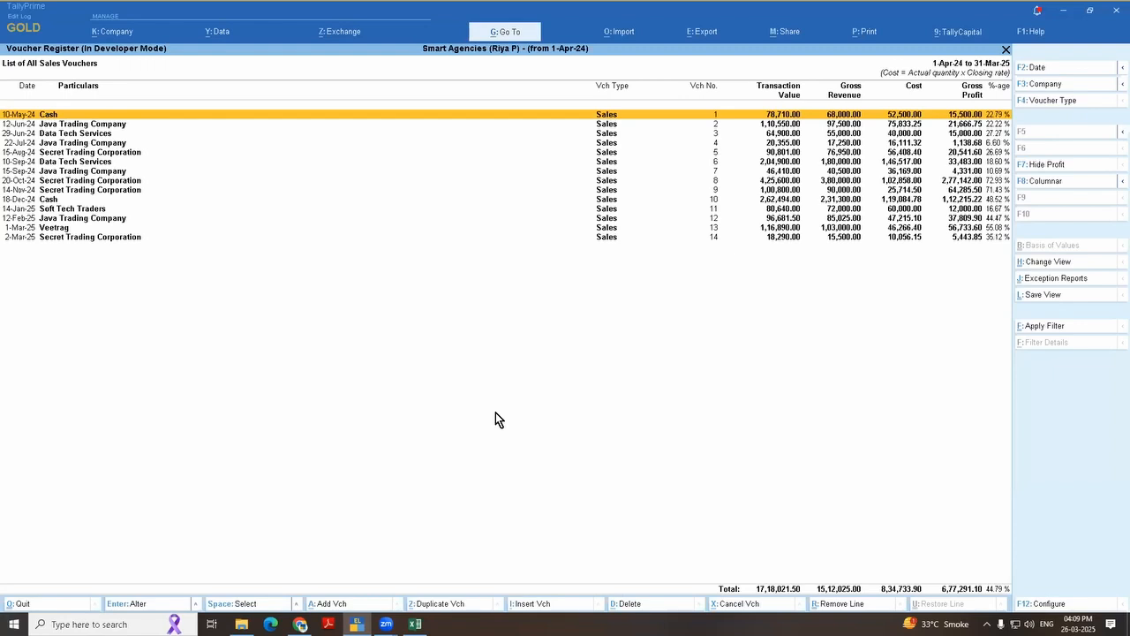
{"action": "key", "text": "End"}
{"action": "key", "text": "Return"}
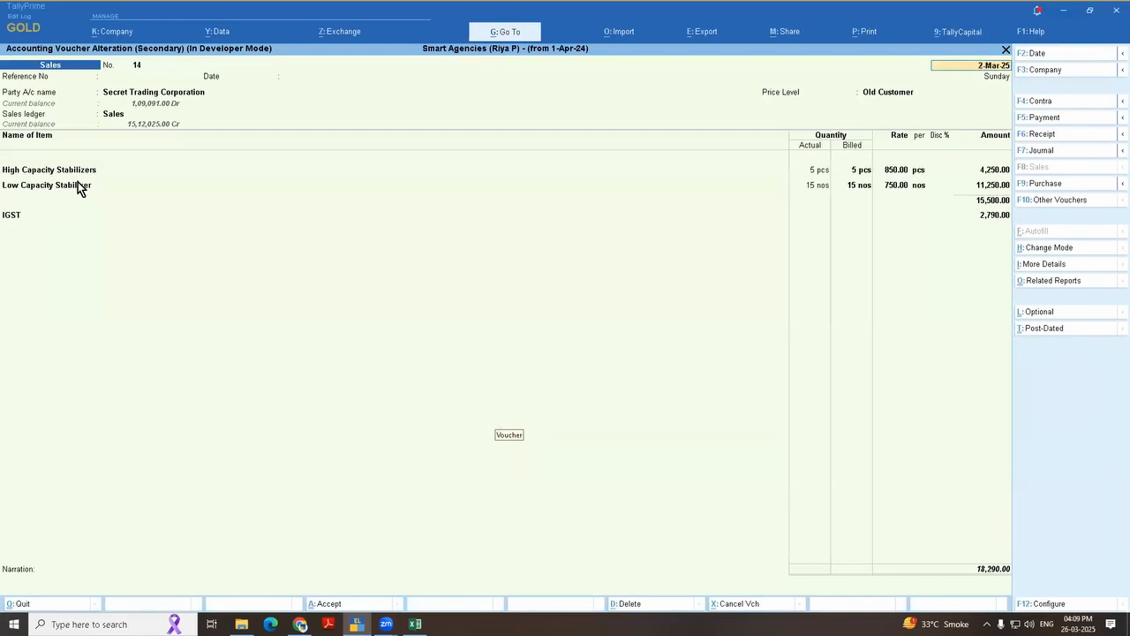
Step: Close sales voucher 14 and the sales register, and show the gross profit of each stock item in the Stock Summary
{"action": "key", "text": "Escape"}
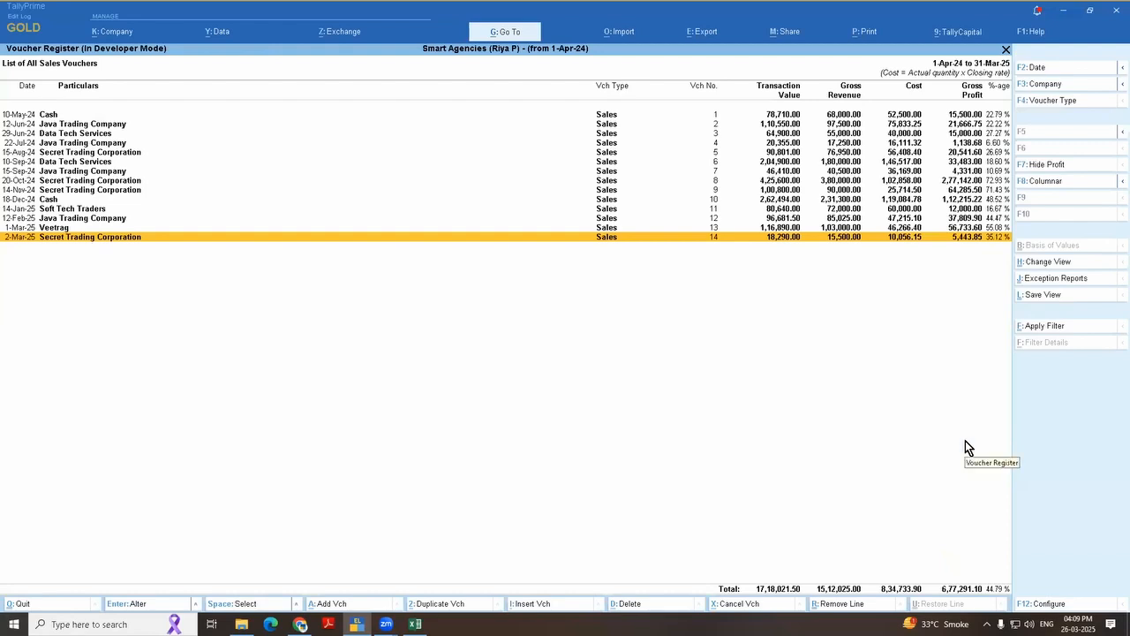
{"action": "key", "text": "Escape"}
{"action": "key", "text": "Escape"}
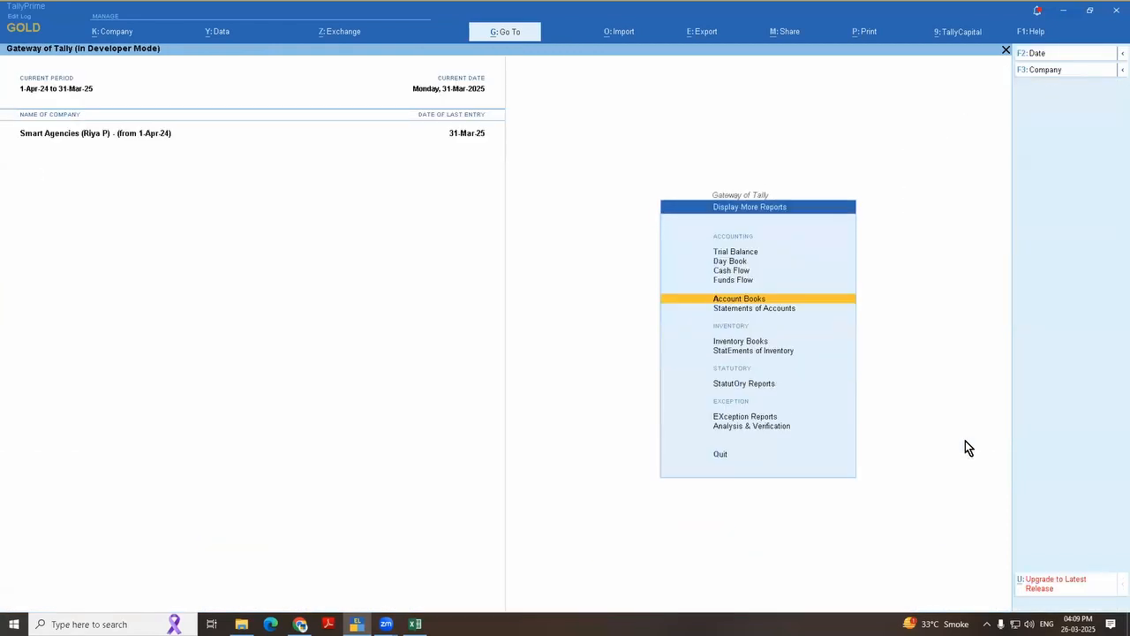
{"action": "key", "text": "Up"}
{"action": "key", "text": "Up"}
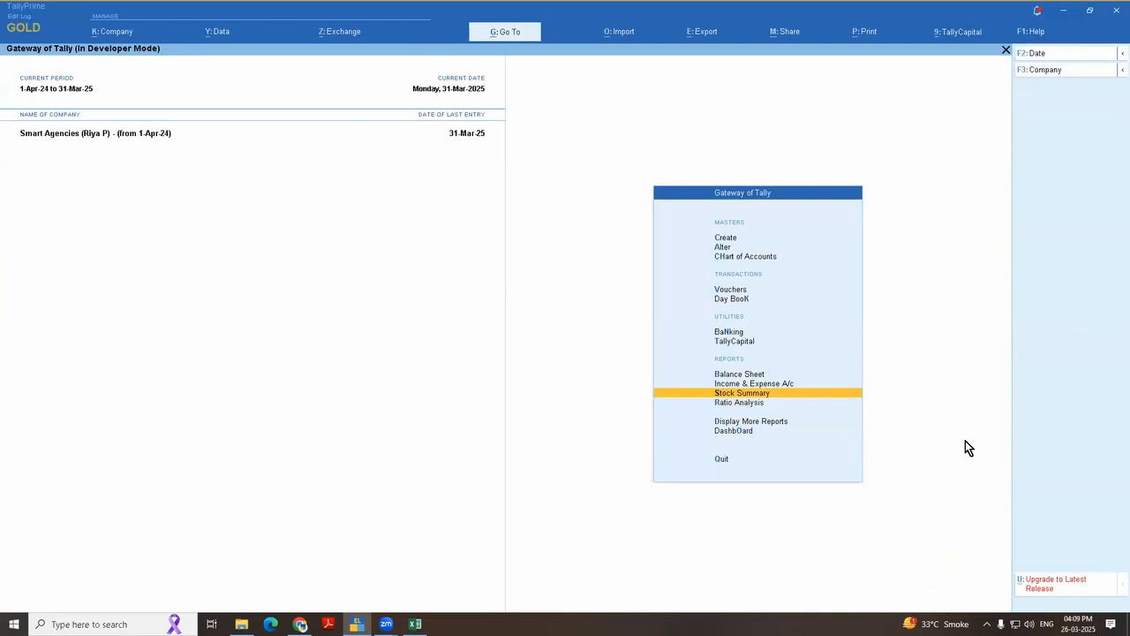
{"action": "key", "text": "Return"}
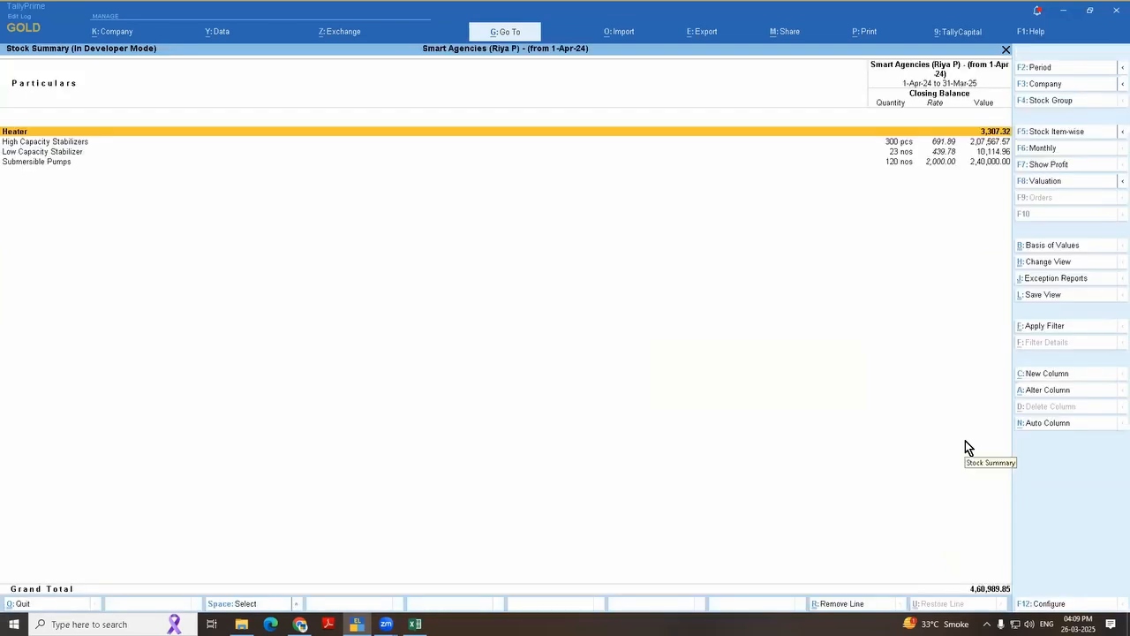
{"action": "left_click", "coordinate": [1071, 170]}
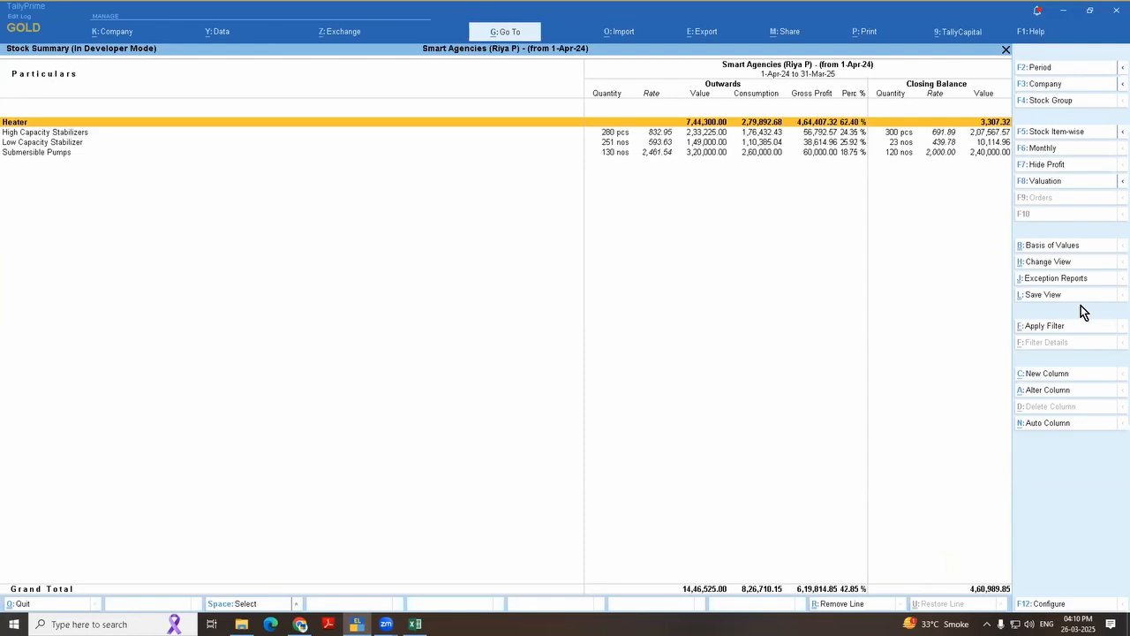
{"action": "key", "text": "Down"}
{"action": "key", "text": "Down"}
{"action": "key", "text": "Down"}
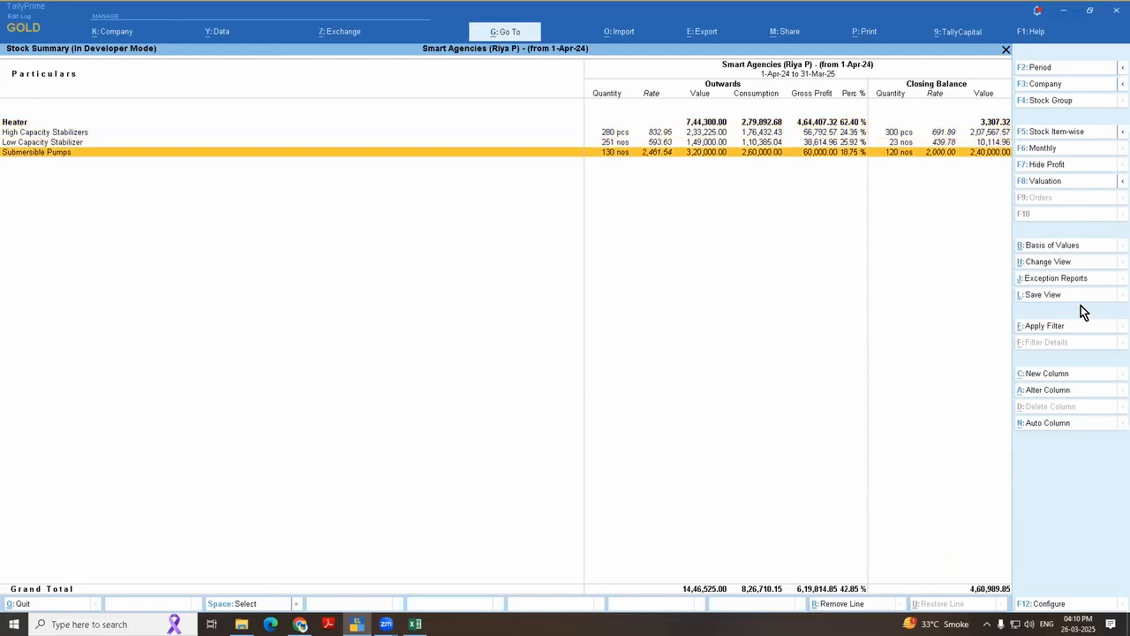
{"action": "key", "text": "Up"}
{"action": "key", "text": "Up"}
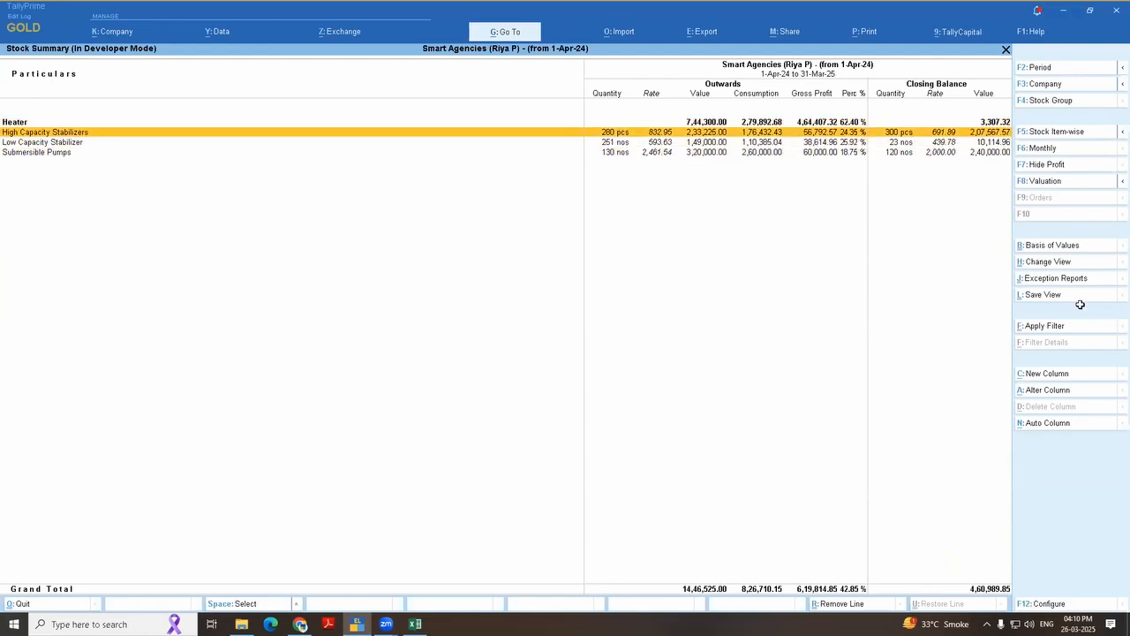
Step: Switch to the Excel topic list and select the physical stock entry topic in cell C35
{"action": "key", "text": "alt+Tab"}
{"action": "key", "text": "Down"}
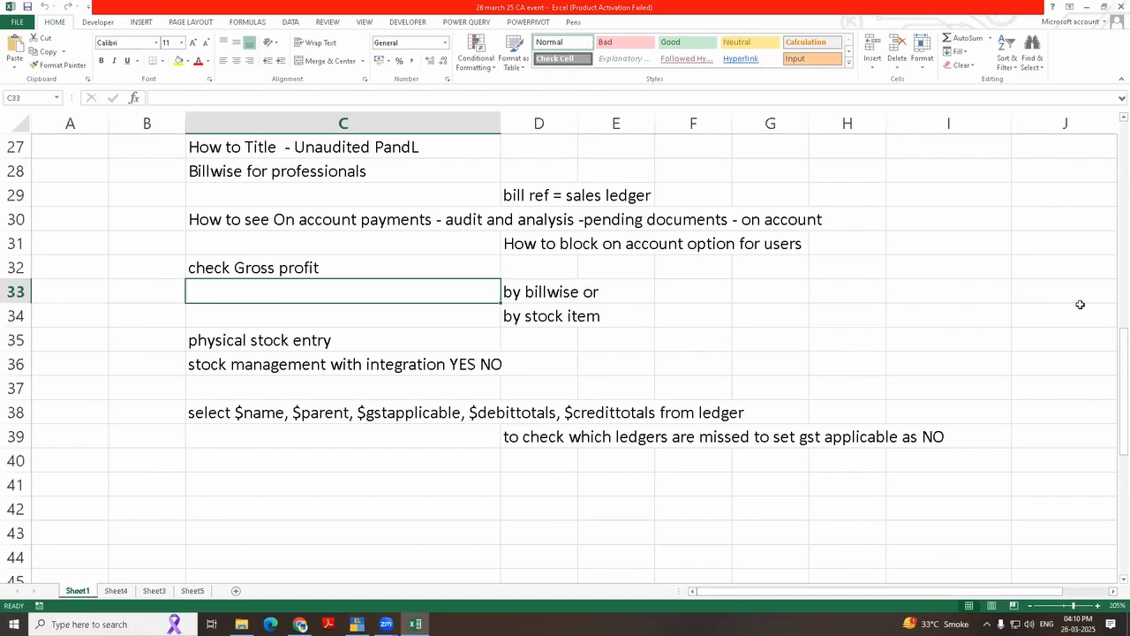
{"action": "key", "text": "Down"}
{"action": "key", "text": "Down"}
{"action": "key", "text": "Down"}
{"action": "key", "text": "Up"}
Step: In TallyPrime, open the 2-Mar-25 Physical Stock voucher of High Capacity Stabilizers from the Stock Summary's March vouchers
{"action": "key", "text": "alt+Tab"}
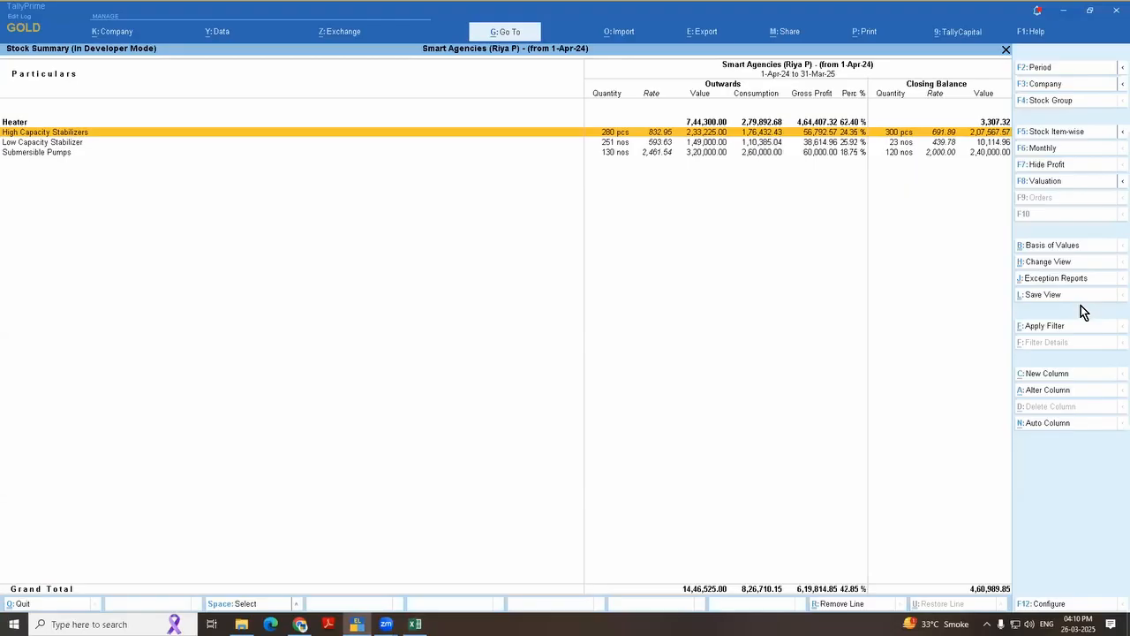
{"action": "key", "text": "Escape"}
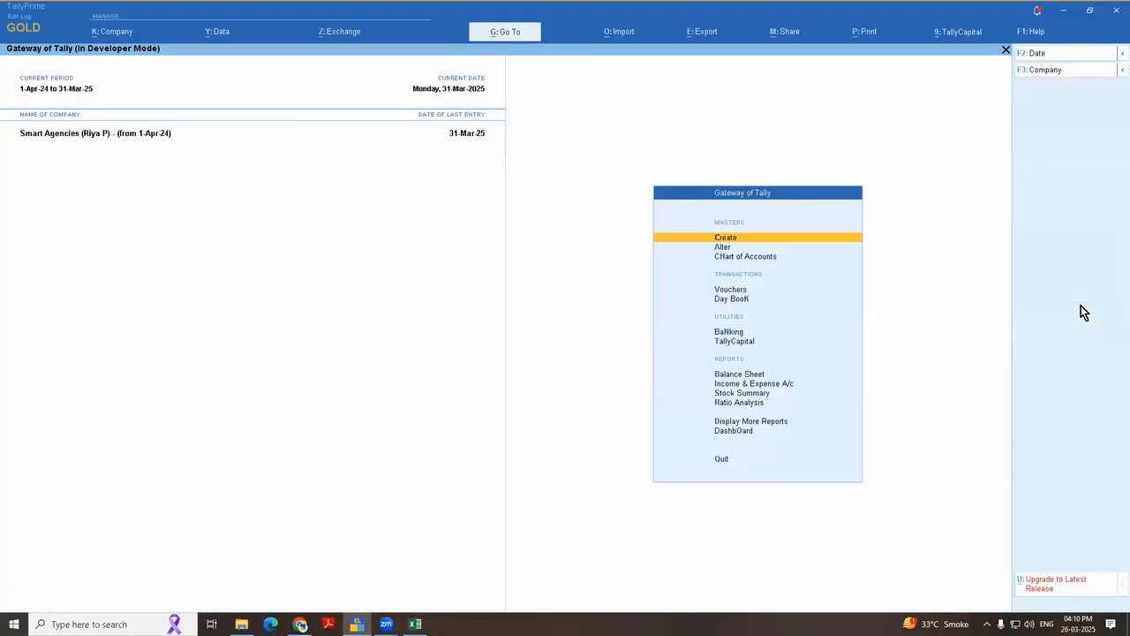
{"action": "key", "text": "s"}
{"action": "key", "text": "Down"}
{"action": "key", "text": "Return"}
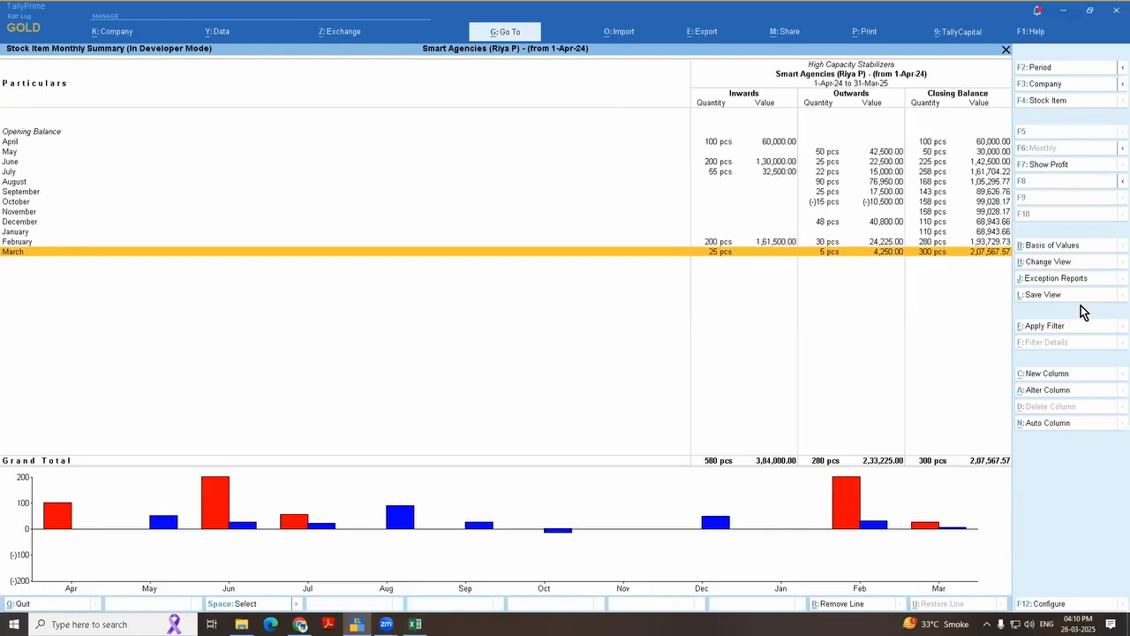
{"action": "key", "text": "Return"}
{"action": "key", "text": "Down"}
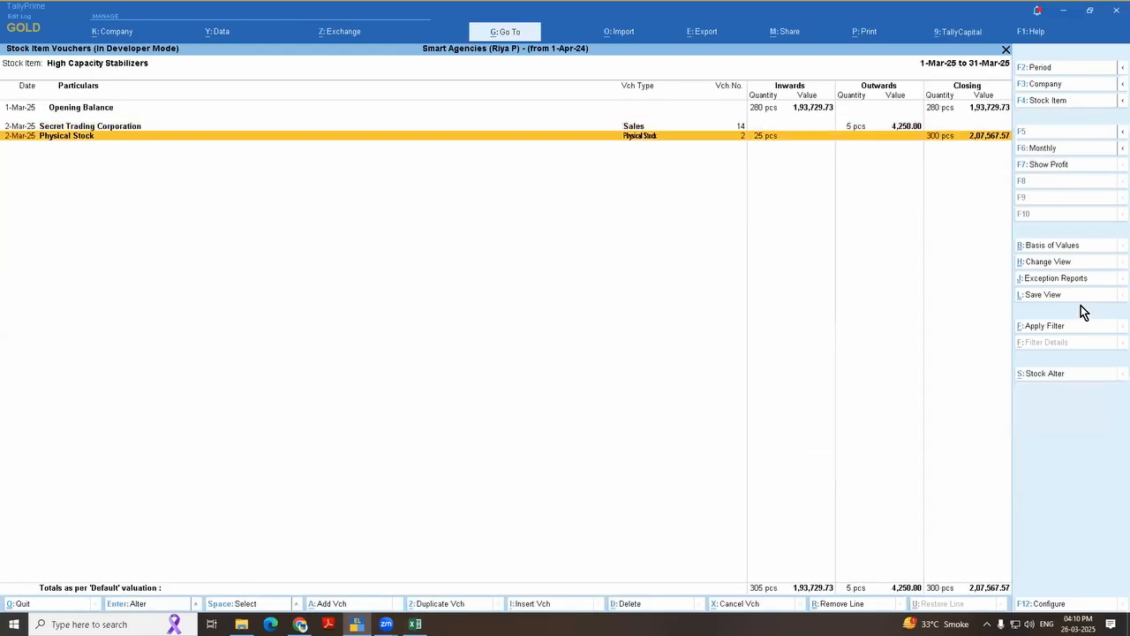
{"action": "key", "text": "Return"}
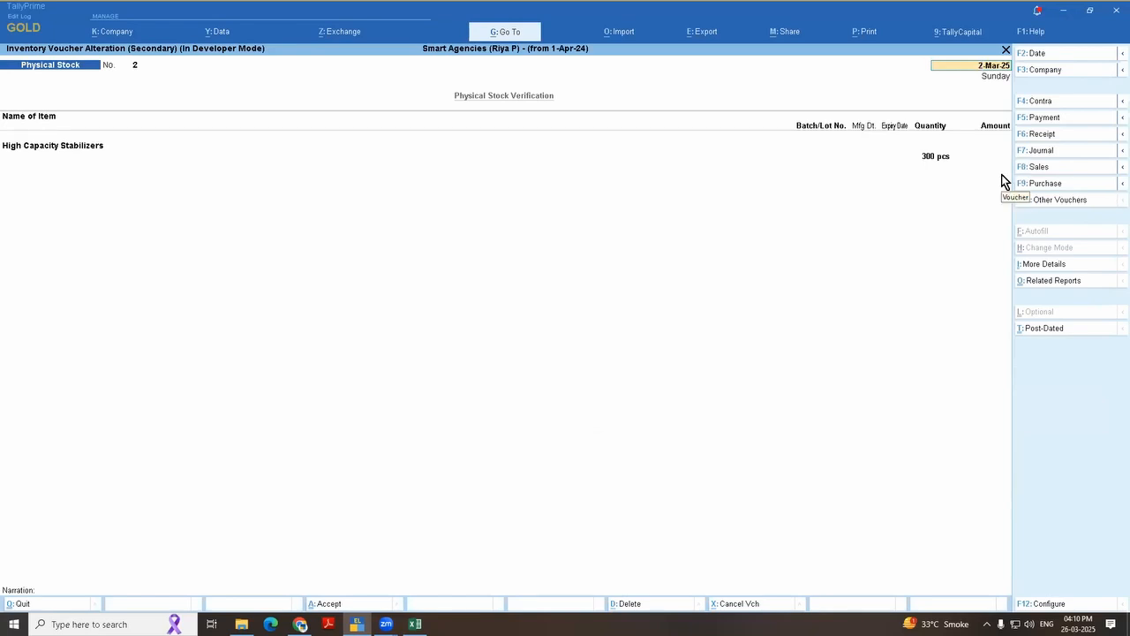
Step: View the available inventory voucher types without changing the type, and accept the Physical Stock voucher as it is
{"action": "key", "text": "F10"}
{"action": "key", "text": "Down"}
{"action": "key", "text": "Up"}
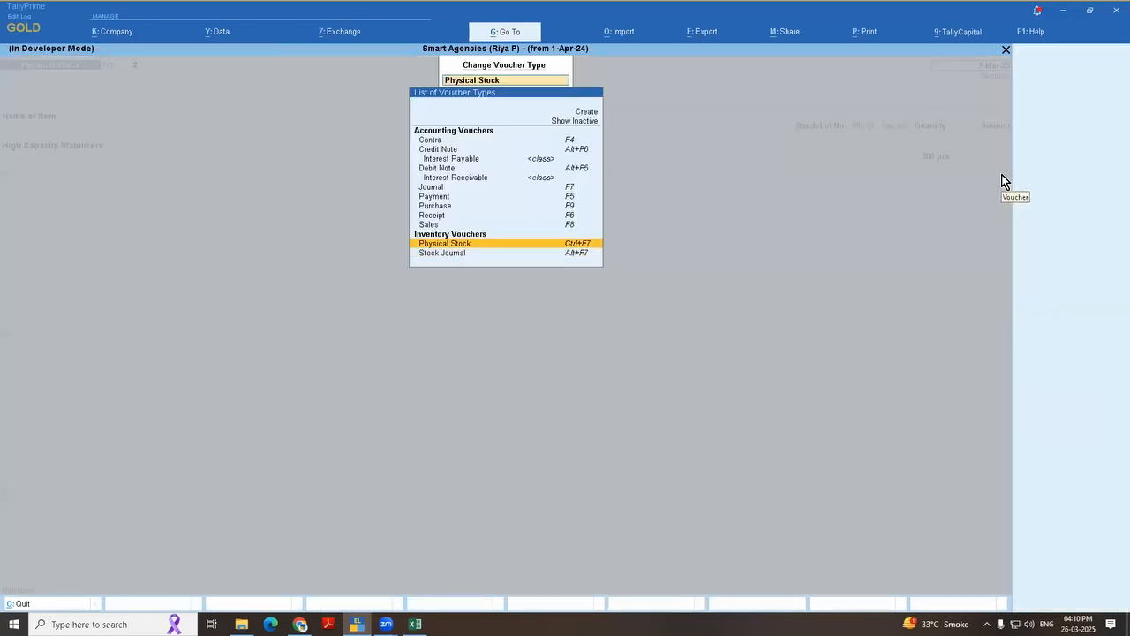
{"action": "key", "text": "Down"}
{"action": "key", "text": "Down"}
{"action": "key", "text": "Escape"}
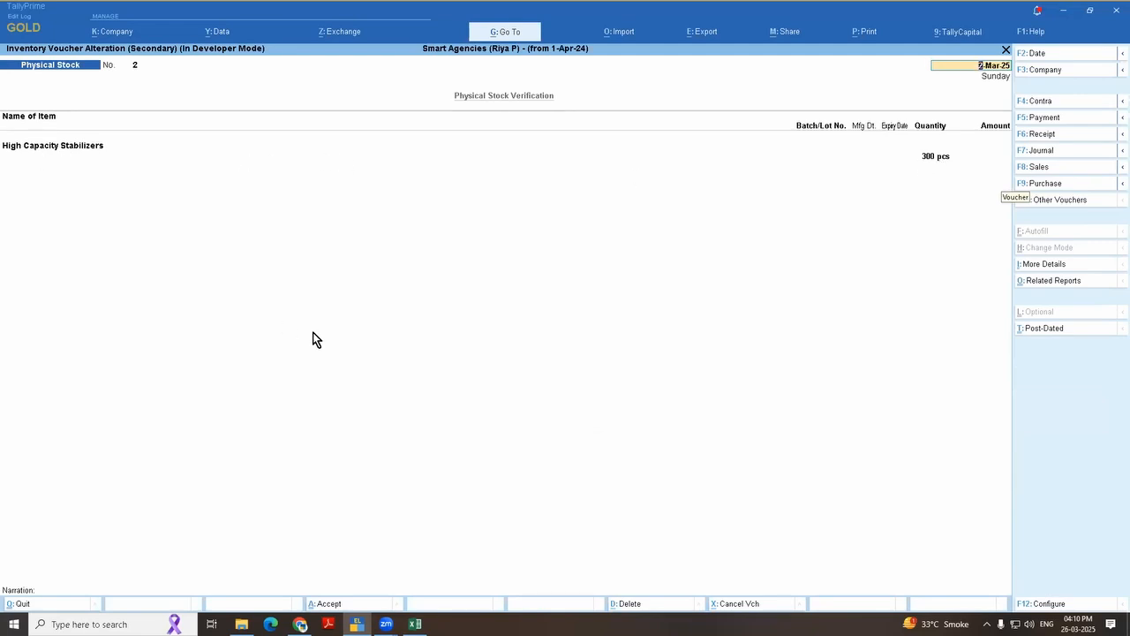
{"action": "key", "text": "ctrl"}
{"action": "key", "text": "ctrl+a"}
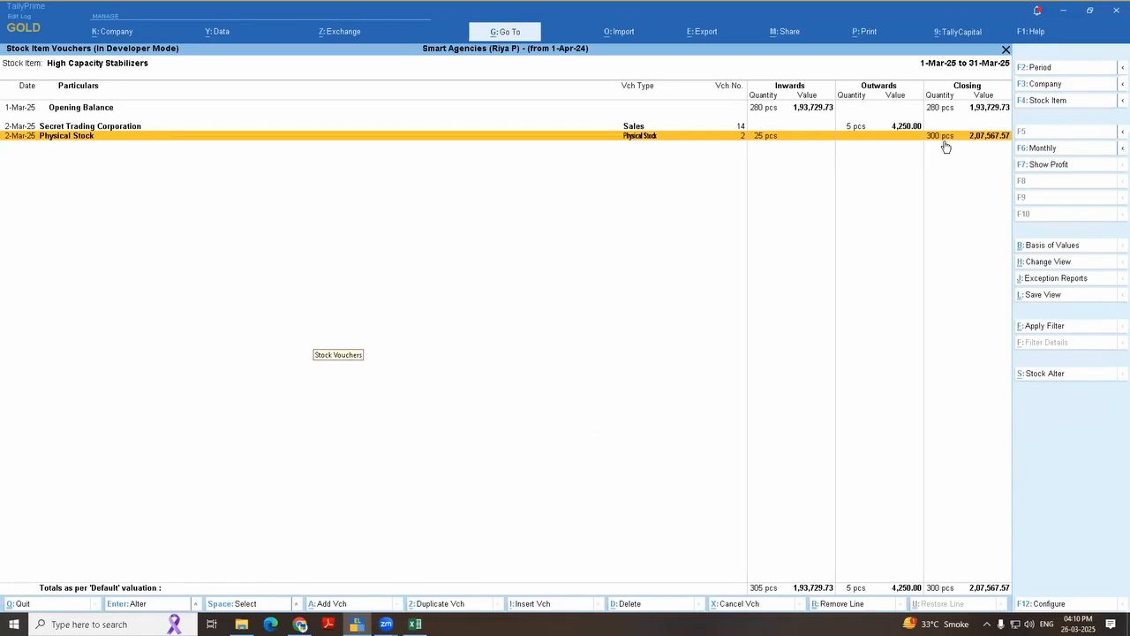
Step: Reopen March's Physical Stock voucher for High Capacity Stabilizers and delete it, returning to the item's monthly summary
{"action": "key", "text": "Escape"}
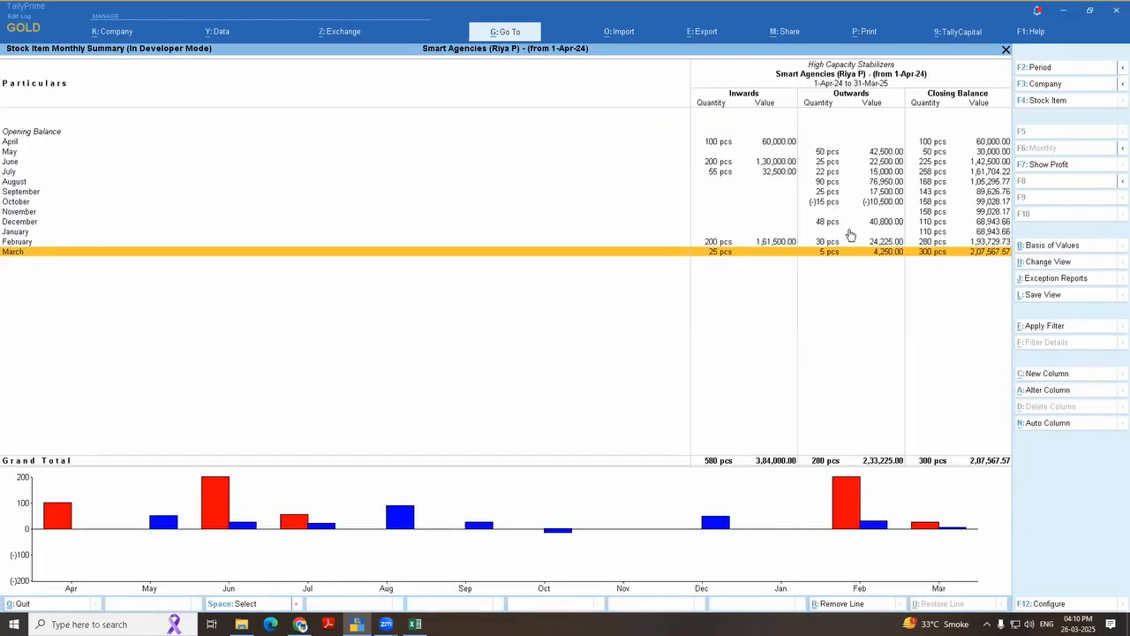
{"action": "key", "text": "Return"}
{"action": "key", "text": "Down"}
{"action": "key", "text": "Return"}
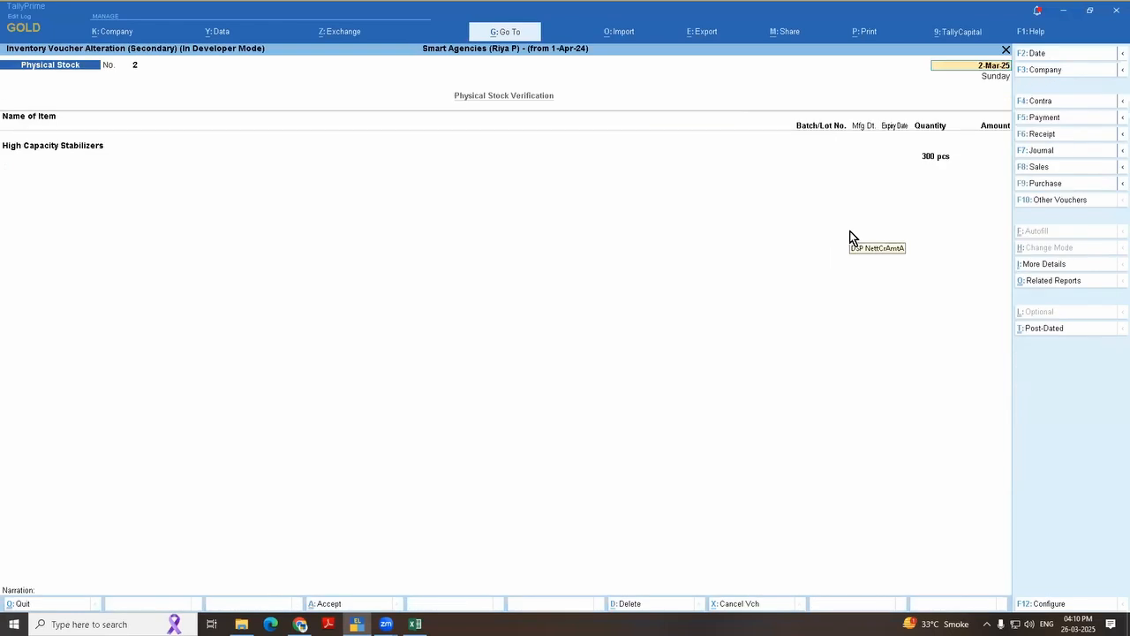
{"action": "key", "text": "alt+d"}
{"action": "key", "text": "y"}
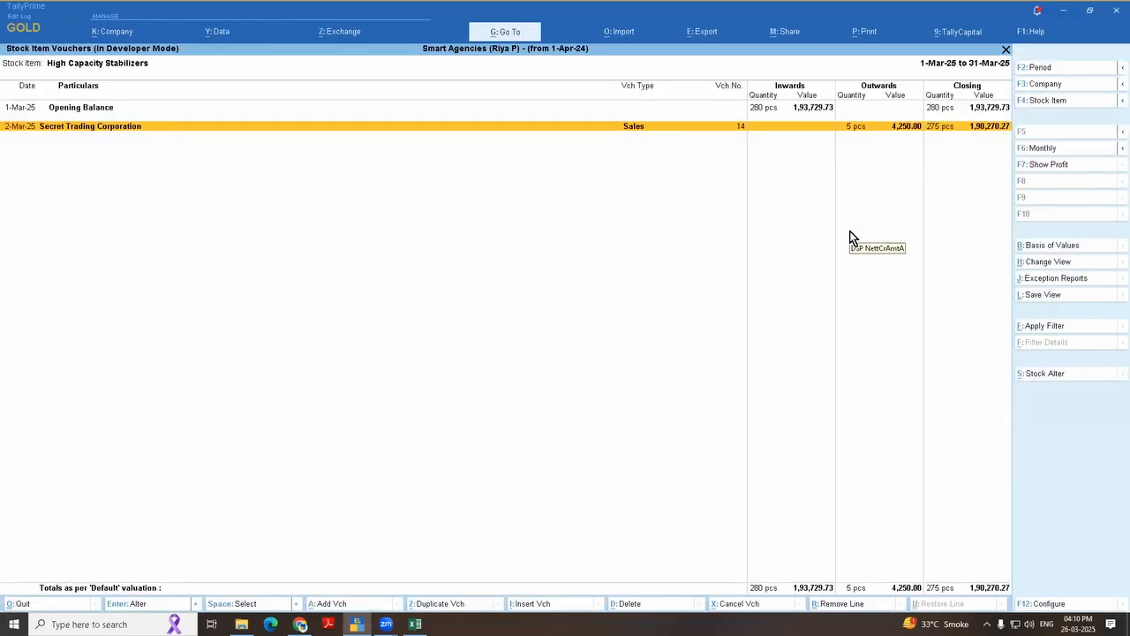
{"action": "key", "text": "Escape"}
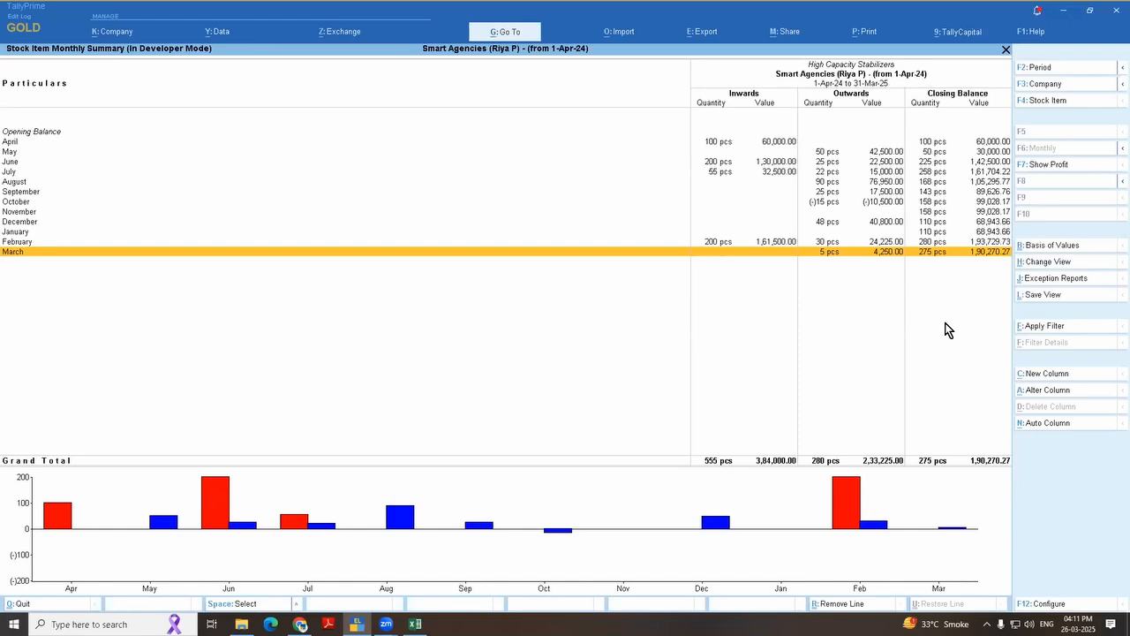
Step: Leave the stock reports and start a new Physical Stock voucher dated 31-Mar-25
{"action": "key", "text": "Escape"}
{"action": "key", "text": "Escape"}
{"action": "key", "text": "Escape"}
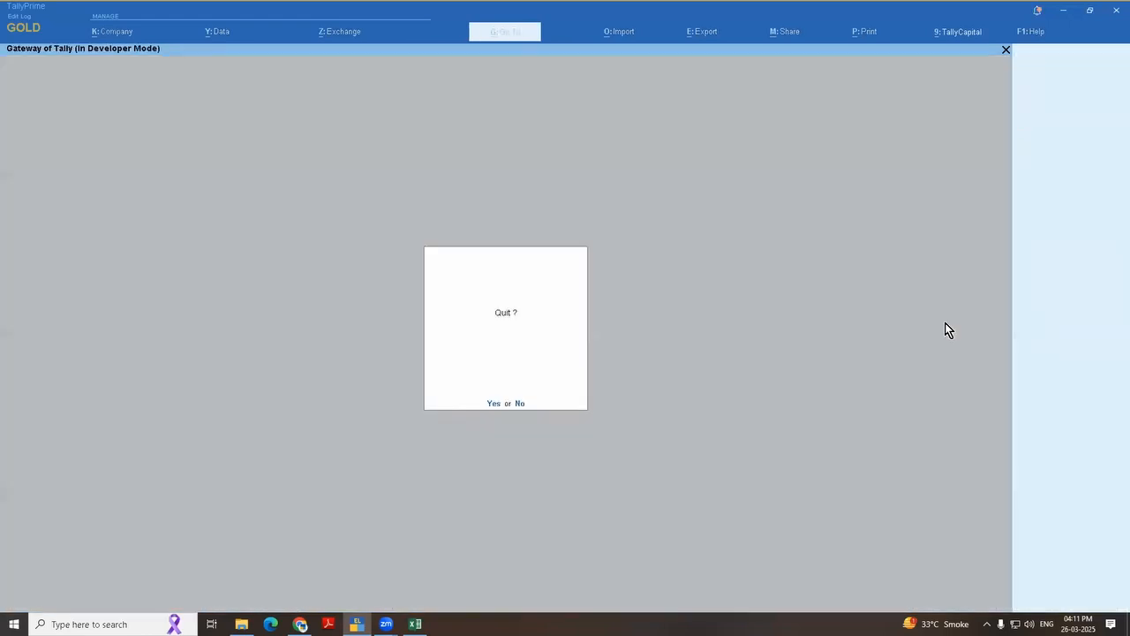
{"action": "key", "text": "Escape"}
{"action": "key", "text": "Down"}
{"action": "key", "text": "Down"}
{"action": "key", "text": "Down"}
{"action": "key", "text": "Return"}
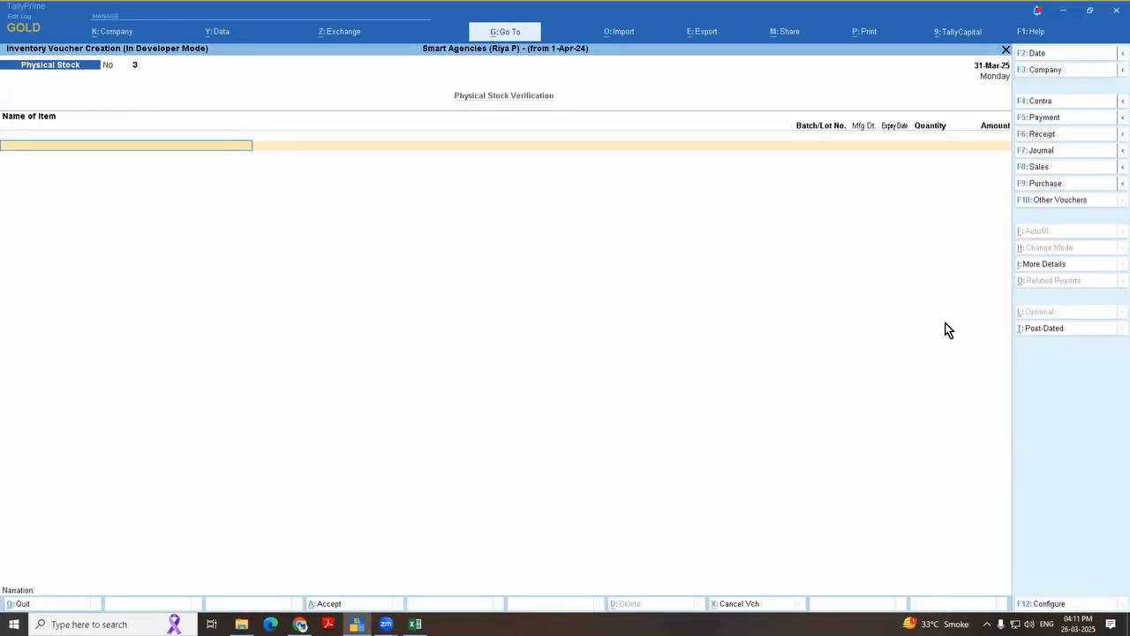
Step: Record a physical quantity of 500 pcs for High Capacity Stabilizers, save the voucher and leave voucher entry
{"action": "type", "text": "H"}
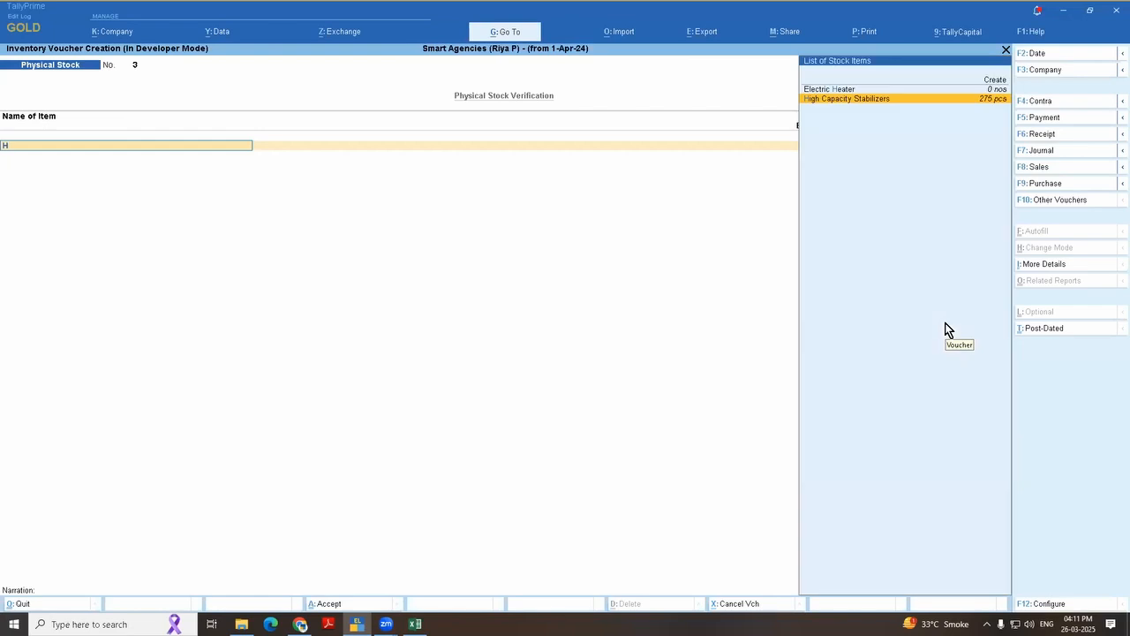
{"action": "key", "text": "Return"}
{"action": "key", "text": "Return"}
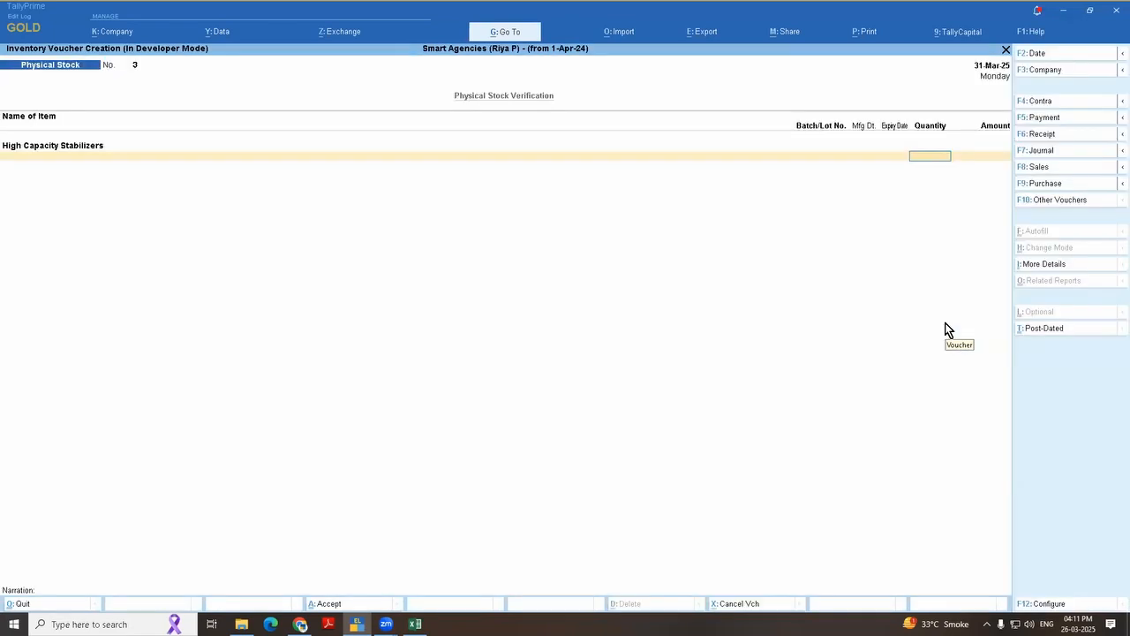
{"action": "type", "text": "500"}
{"action": "key", "text": "Return"}
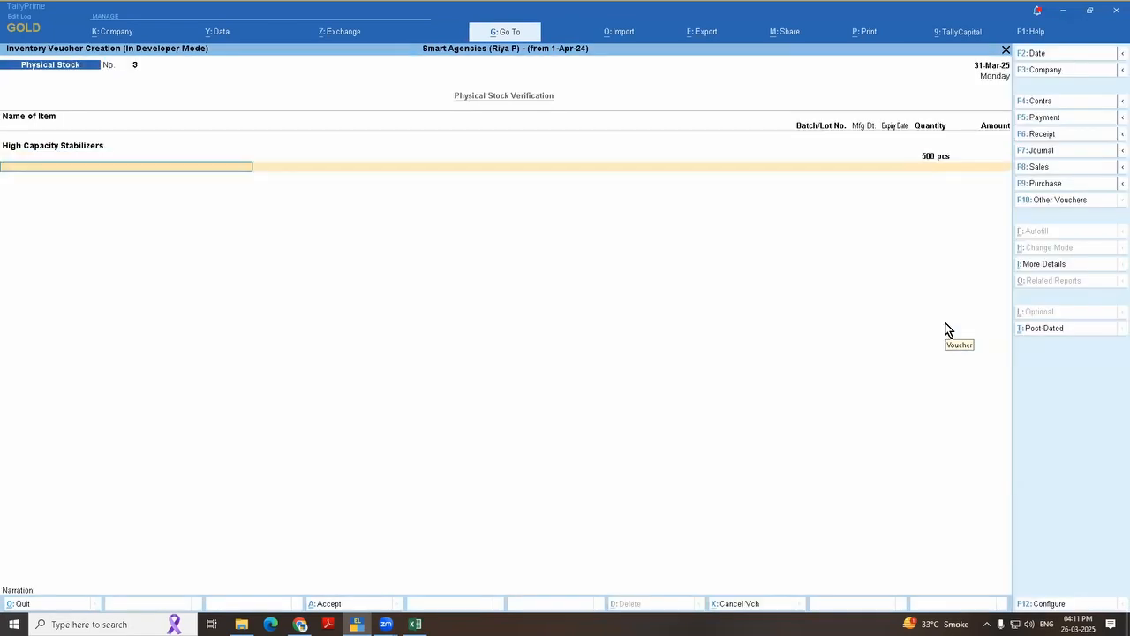
{"action": "key", "text": "ctrl+a"}
{"action": "key", "text": "Escape"}
{"action": "key", "text": "Return"}
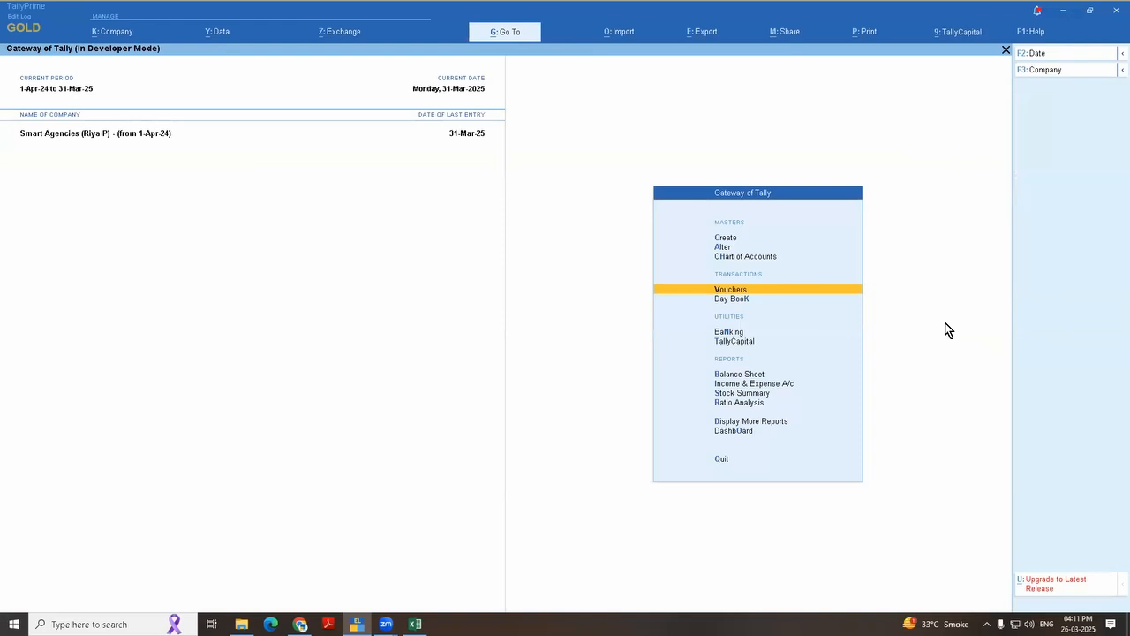
Step: Check the closing stock of High Capacity Stabilizers in the Stock Summary and its monthly summary
{"action": "key", "text": "s"}
{"action": "key", "text": "Down"}
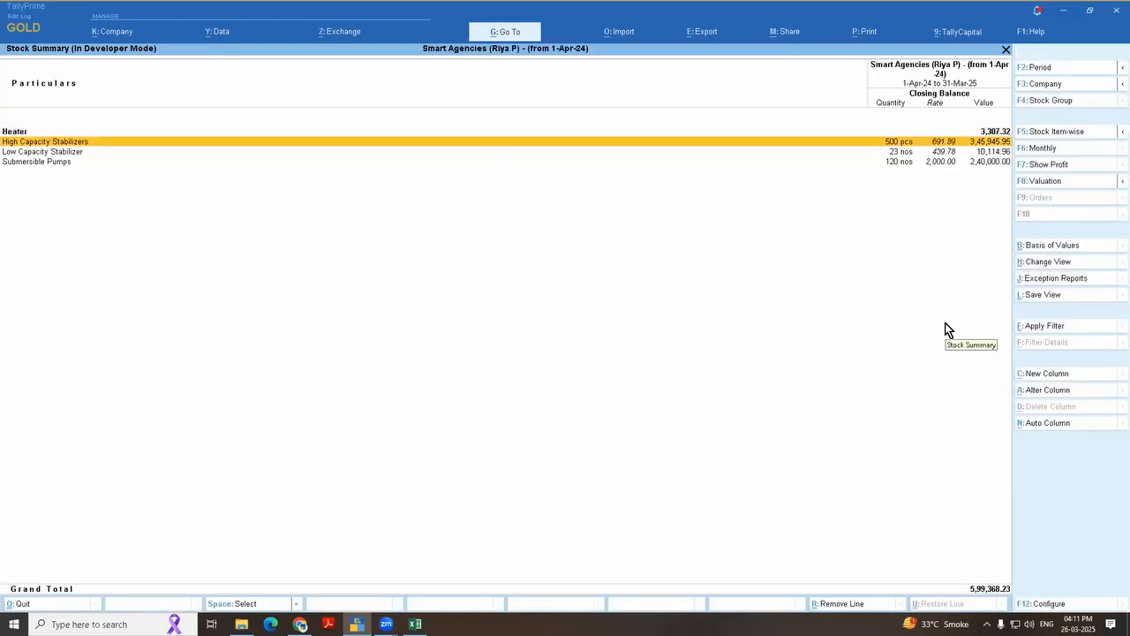
{"action": "key", "text": "Return"}
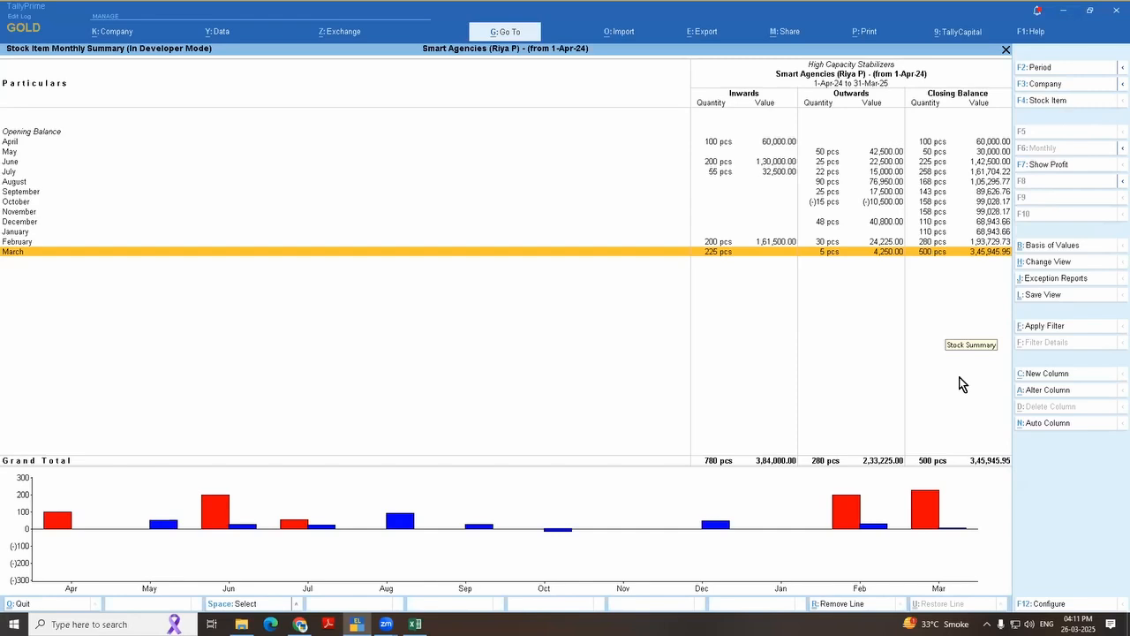
{"action": "key", "text": "Escape"}
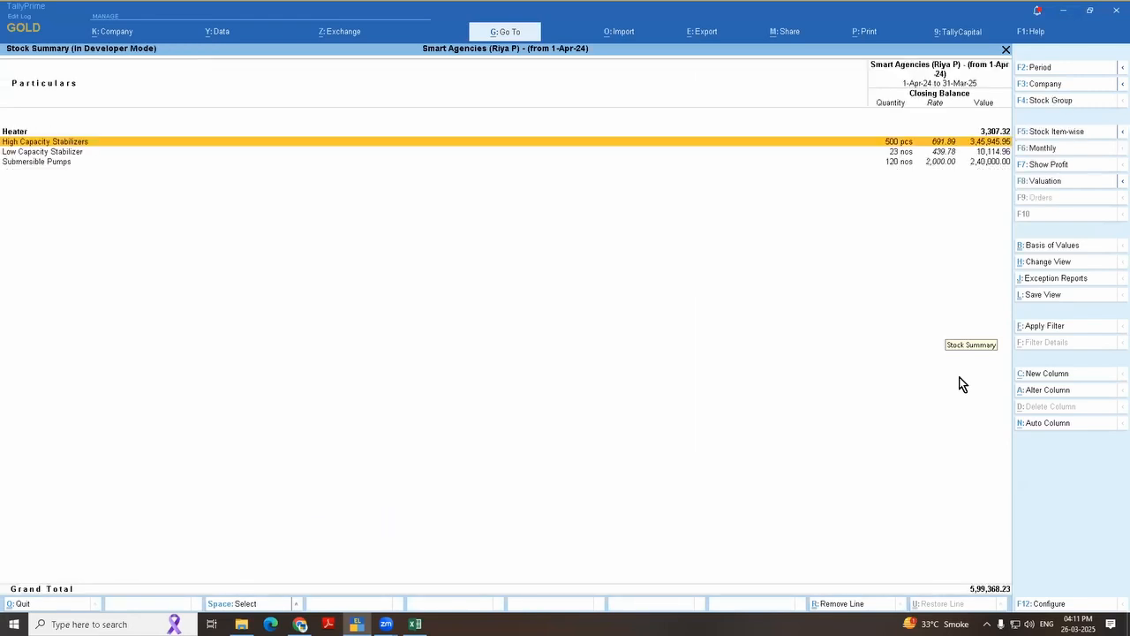
Step: Switch to the Excel topic list and select the stock management with integration topic in cell C36
{"action": "key", "text": "alt+Tab"}
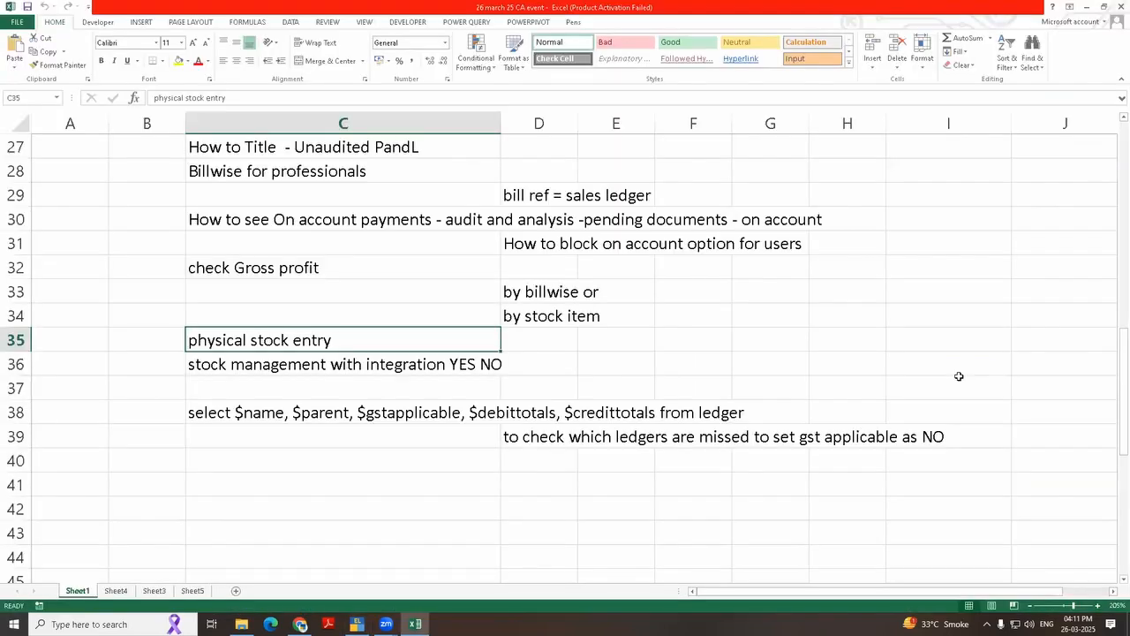
{"action": "left_click", "coordinate": [263, 490]}
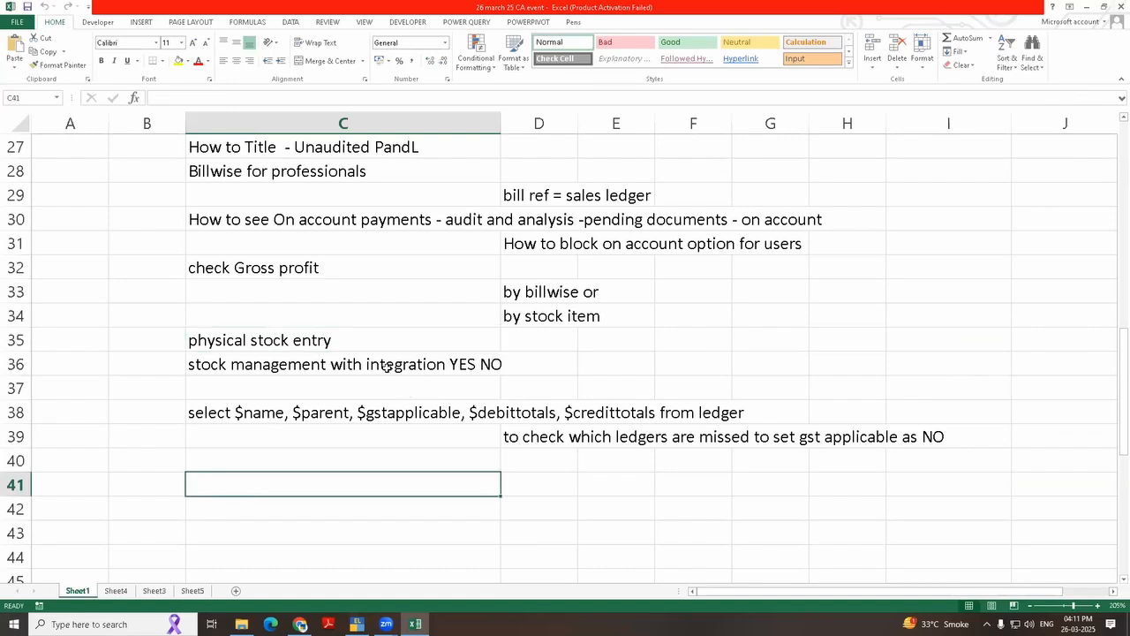
{"action": "left_click", "coordinate": [413, 371]}
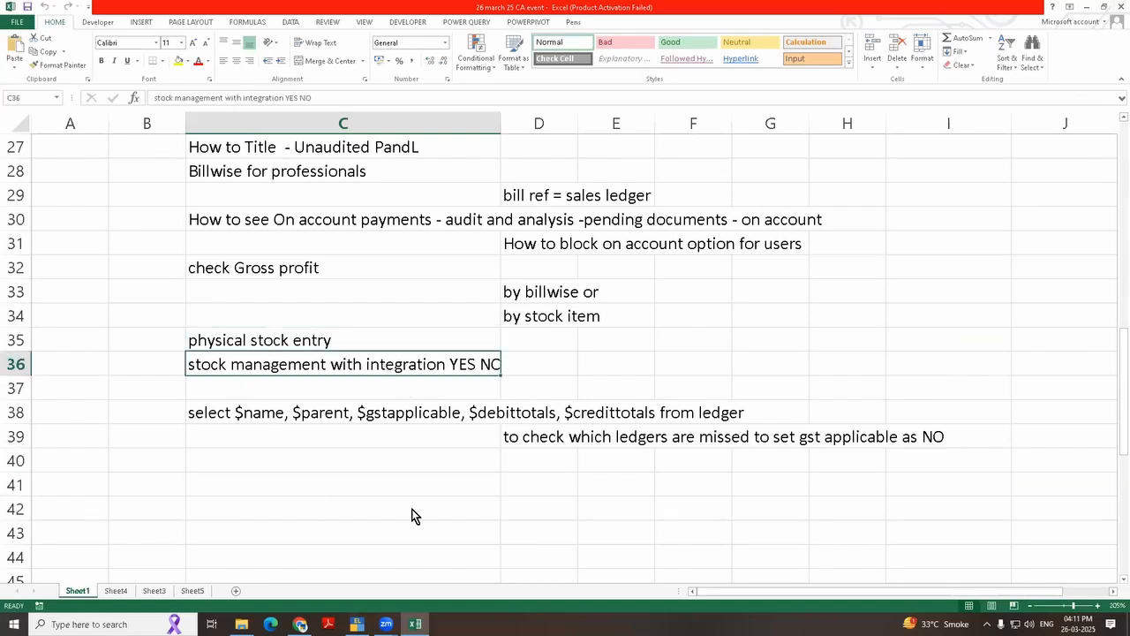
Step: Switch to TallyPrime and find the Profit & Loss A/c ledger for alteration
{"action": "key", "text": "alt+Tab"}
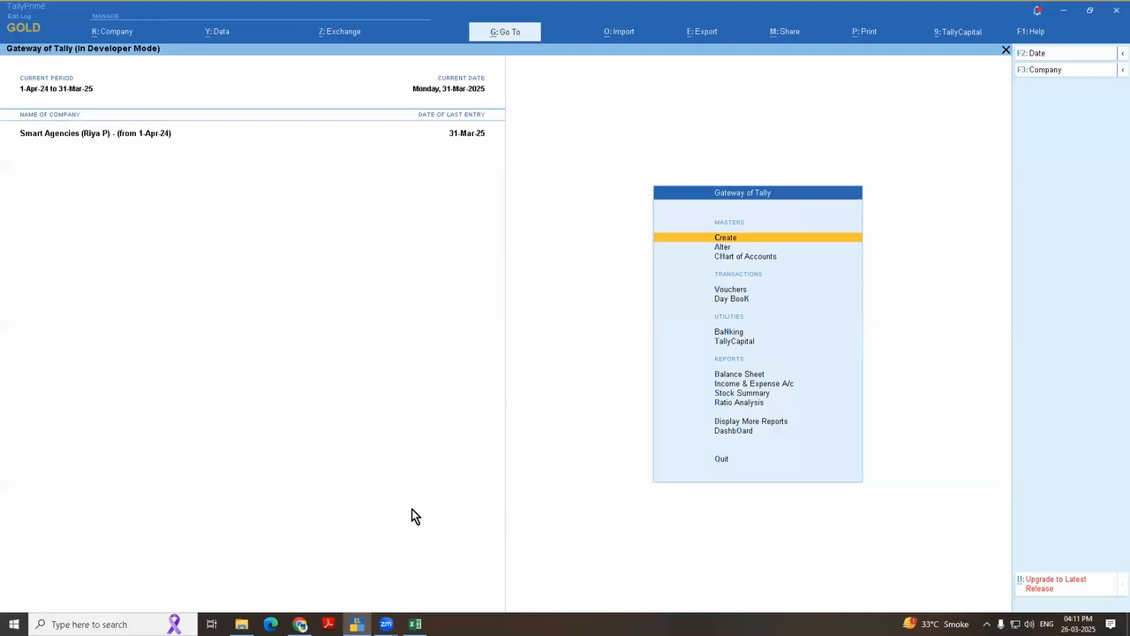
{"action": "key", "text": "Down"}
{"action": "key", "text": "Down"}
{"action": "key", "text": "Down"}
{"action": "key", "text": "Down"}
{"action": "key", "text": "Down"}
{"action": "key", "text": "Down"}
{"action": "key", "text": "Down"}
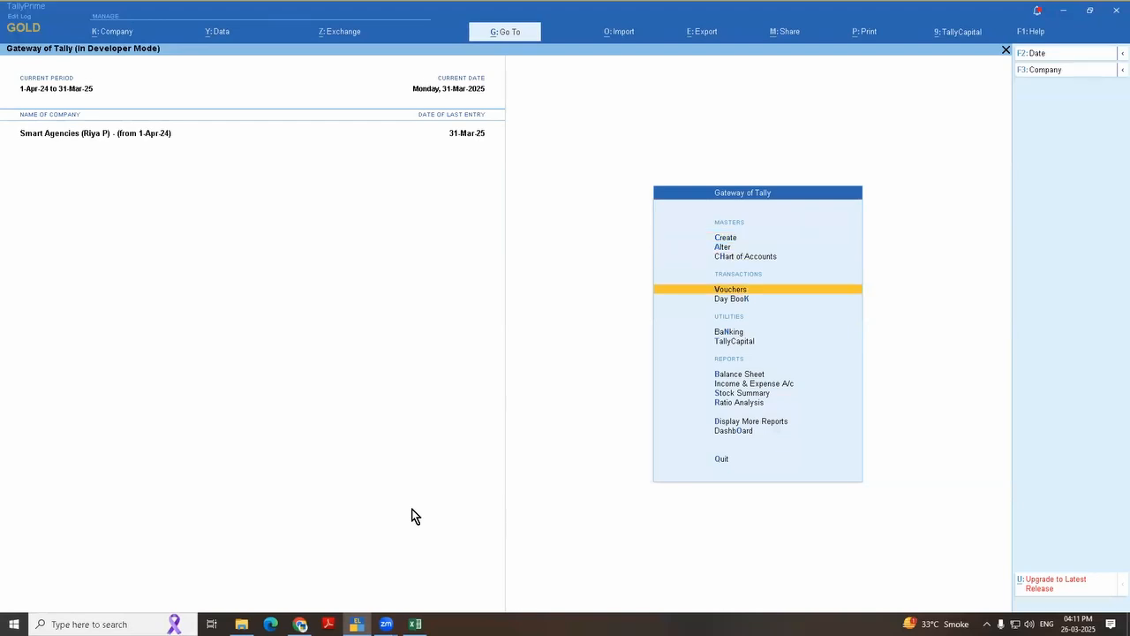
{"action": "key", "text": "Up"}
{"action": "key", "text": "Up"}
{"action": "key", "text": "Up"}
{"action": "key", "text": "Up"}
{"action": "key", "text": "Up"}
{"action": "key", "text": "Up"}
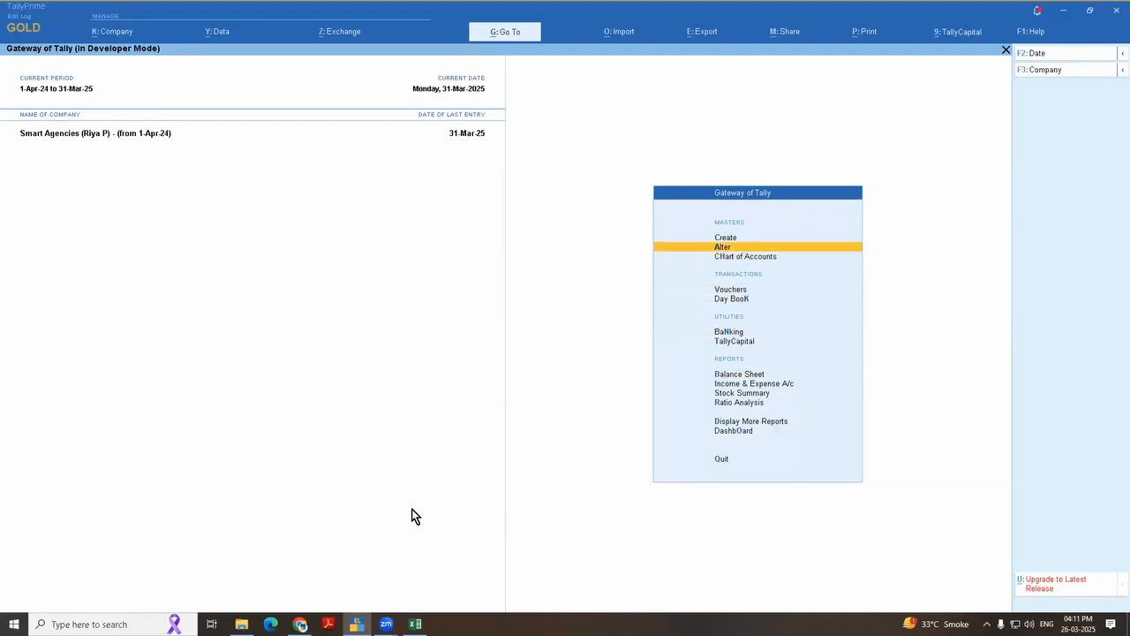
{"action": "key", "text": "Return"}
Step: Set Use as Income & Expense A/c to No in the Profit & Loss A/c ledger, save it and leave master alteration
{"action": "key", "text": "Return"}
{"action": "type", "text": "Prof"}
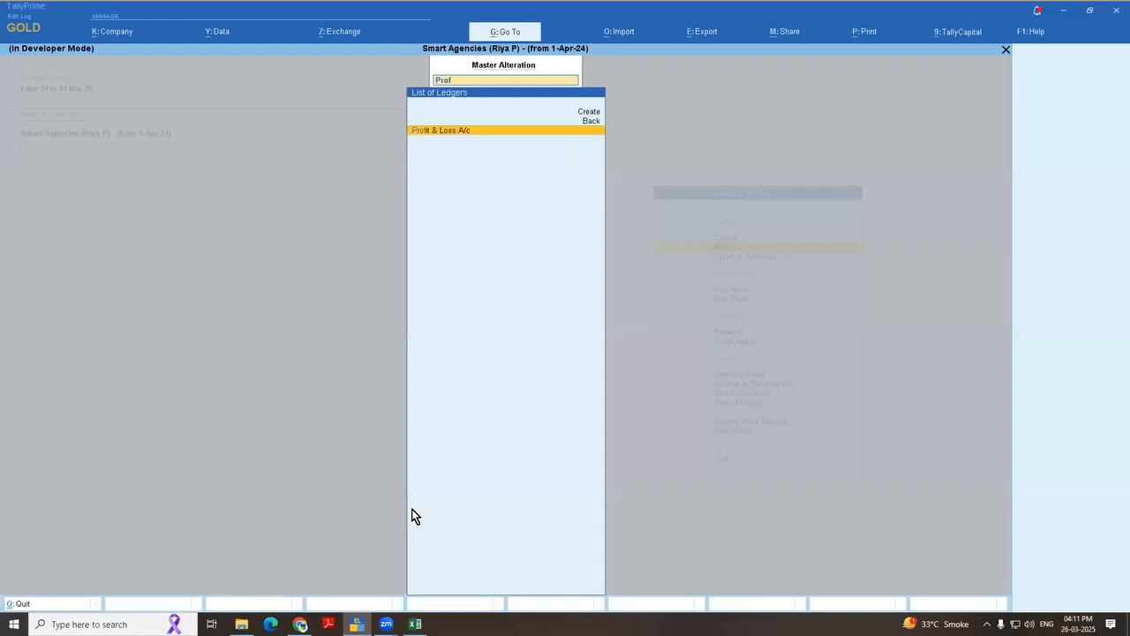
{"action": "key", "text": "Return"}
{"action": "key", "text": "Return"}
{"action": "key", "text": "Return"}
{"action": "key", "text": "Return"}
{"action": "key", "text": "Return"}
{"action": "key", "text": "Return"}
{"action": "key", "text": "BackSpace"}
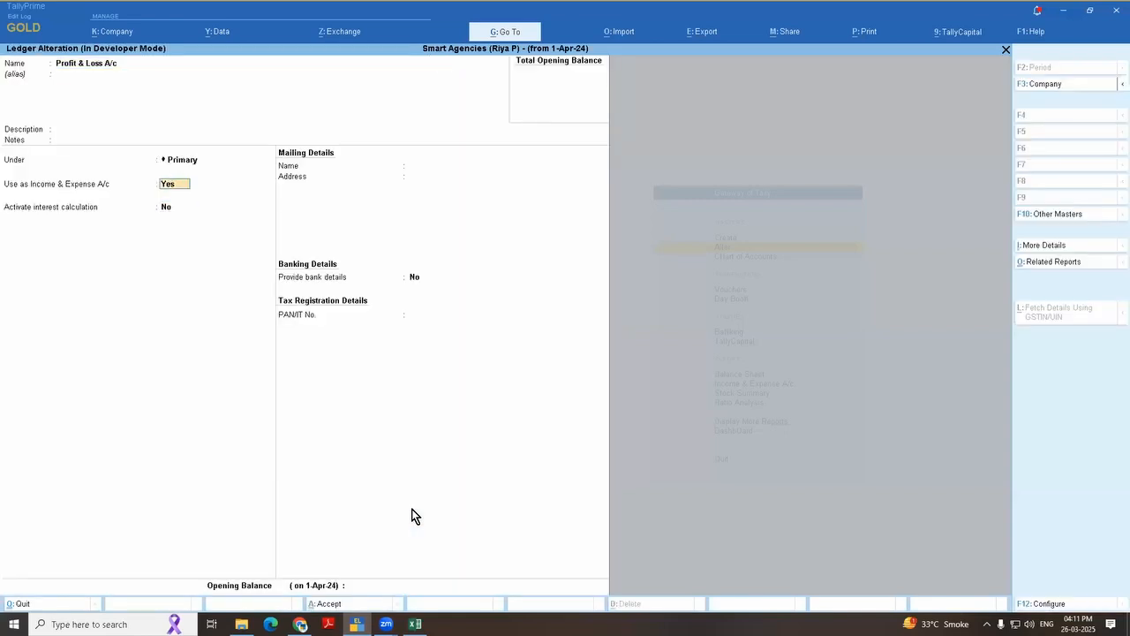
{"action": "key", "text": "ctrl+q"}
{"action": "key", "text": "Escape"}
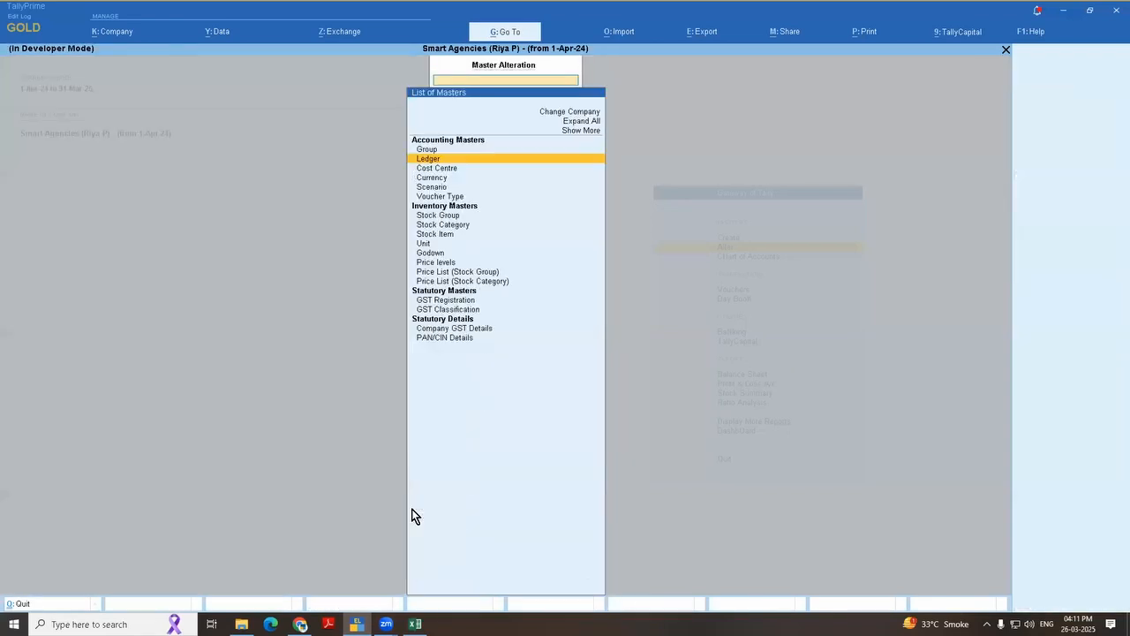
{"action": "key", "text": "Escape"}
Step: Examine the closing stock and its item breakdown in the detailed Profit & Loss A/c, then close the report
{"action": "key", "text": "Down"}
{"action": "key", "text": "Down"}
{"action": "key", "text": "Down"}
{"action": "key", "text": "Down"}
{"action": "key", "text": "Down"}
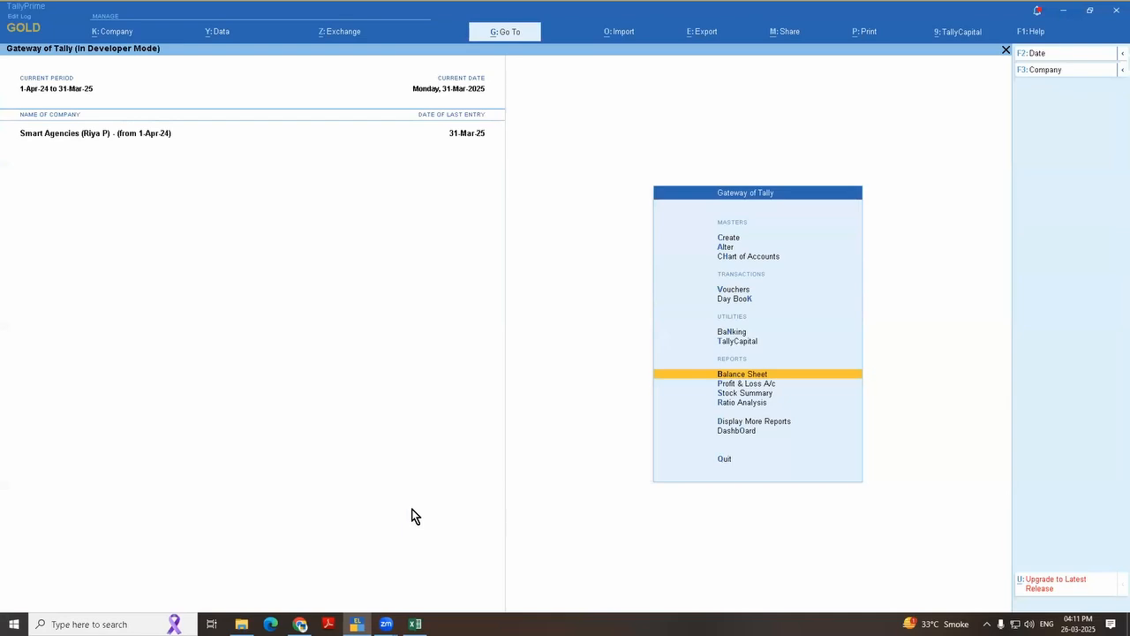
{"action": "key", "text": "Down"}
{"action": "key", "text": "Return"}
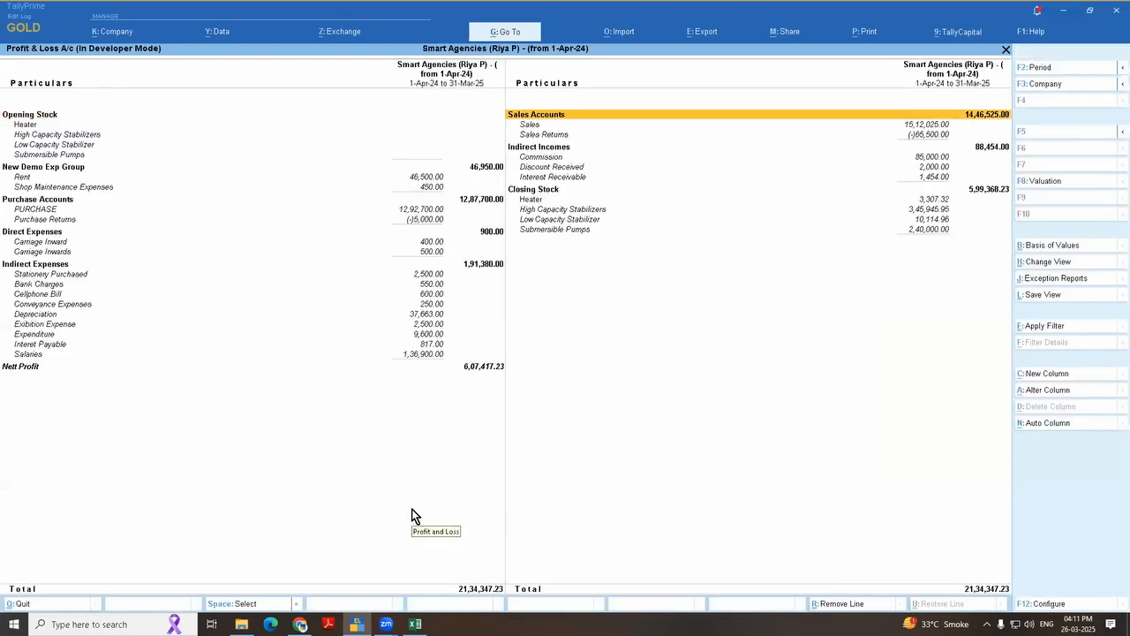
{"action": "key", "text": "Down"}
{"action": "key", "text": "Down"}
{"action": "key", "text": "Down"}
{"action": "key", "text": "Down"}
{"action": "key", "text": "Down"}
{"action": "key", "text": "Down"}
{"action": "key", "text": "Down"}
{"action": "key", "text": "Down"}
{"action": "key", "text": "Up"}
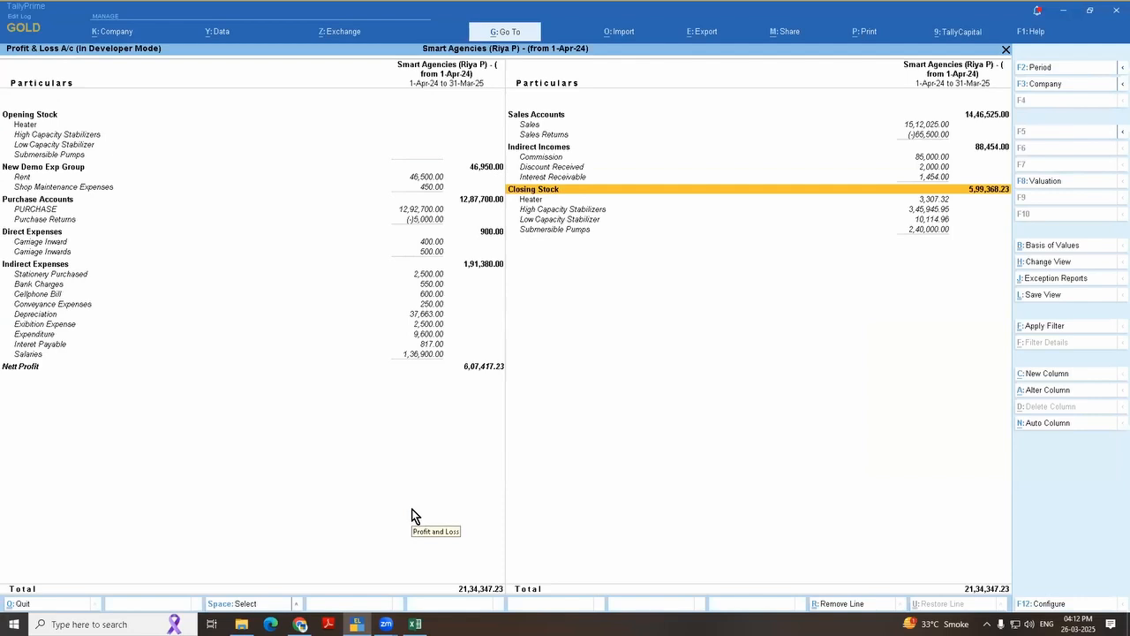
{"action": "key", "text": "Down"}
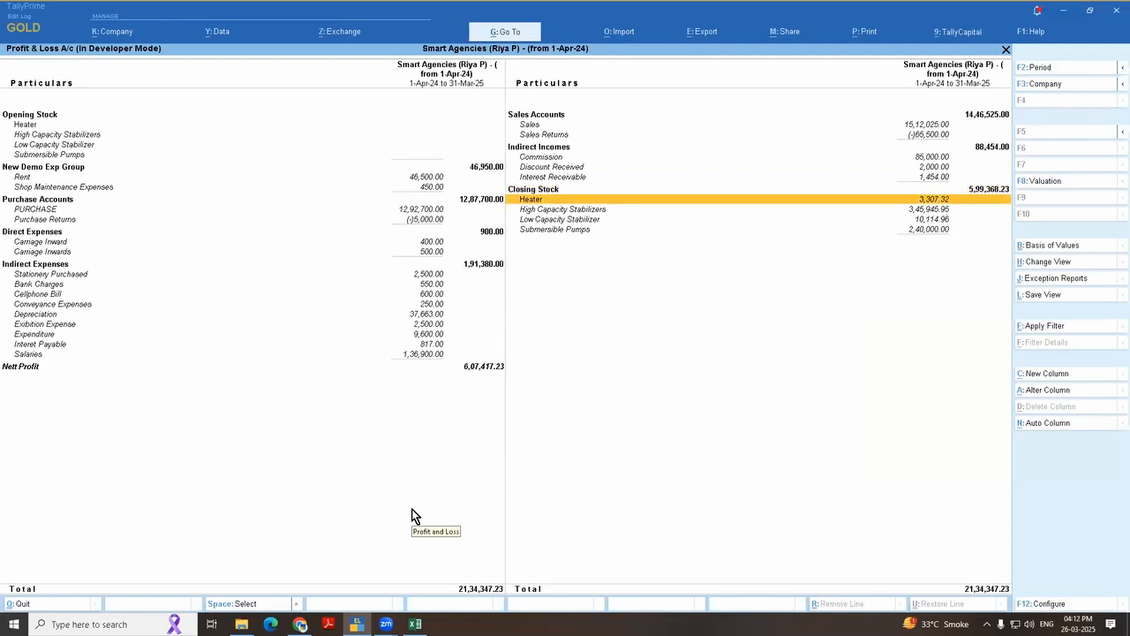
{"action": "key", "text": "Up"}
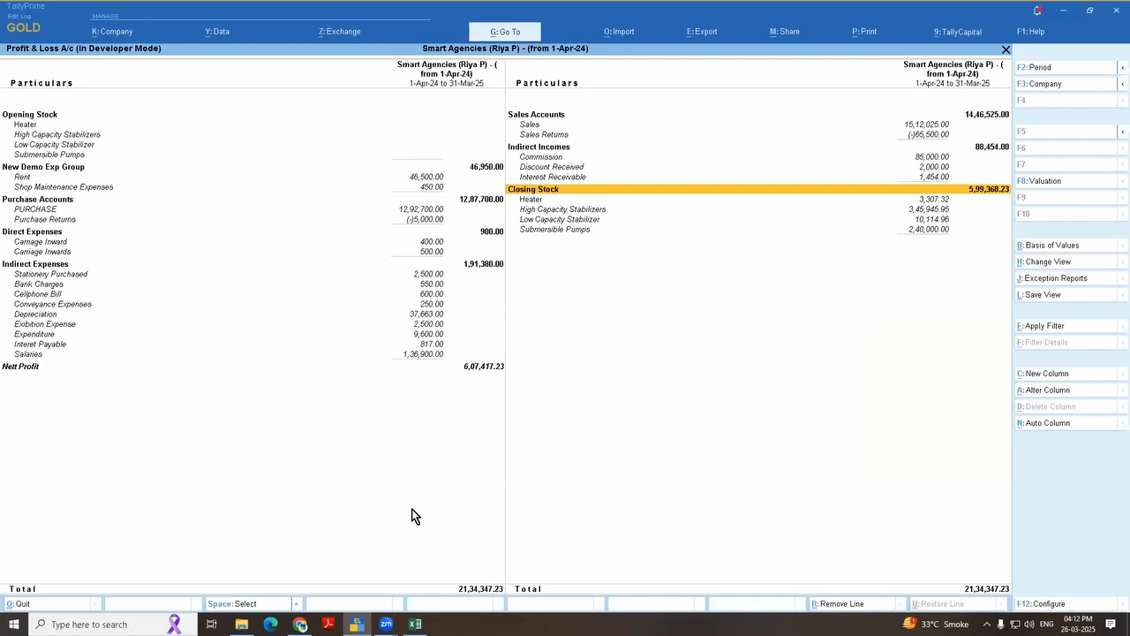
{"action": "key", "text": "Escape"}
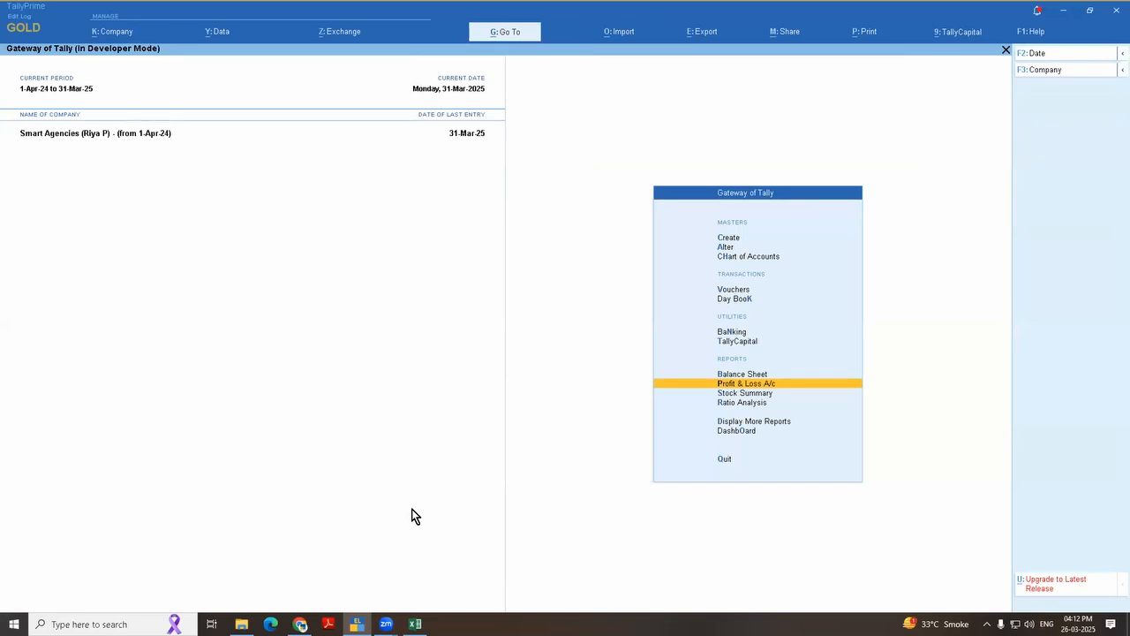
Step: Set Integrate Accounts with Inventory to No in the company features and save them
{"action": "key", "text": "F11"}
{"action": "key", "text": "Down"}
{"action": "key", "text": "Down"}
{"action": "key", "text": "Down"}
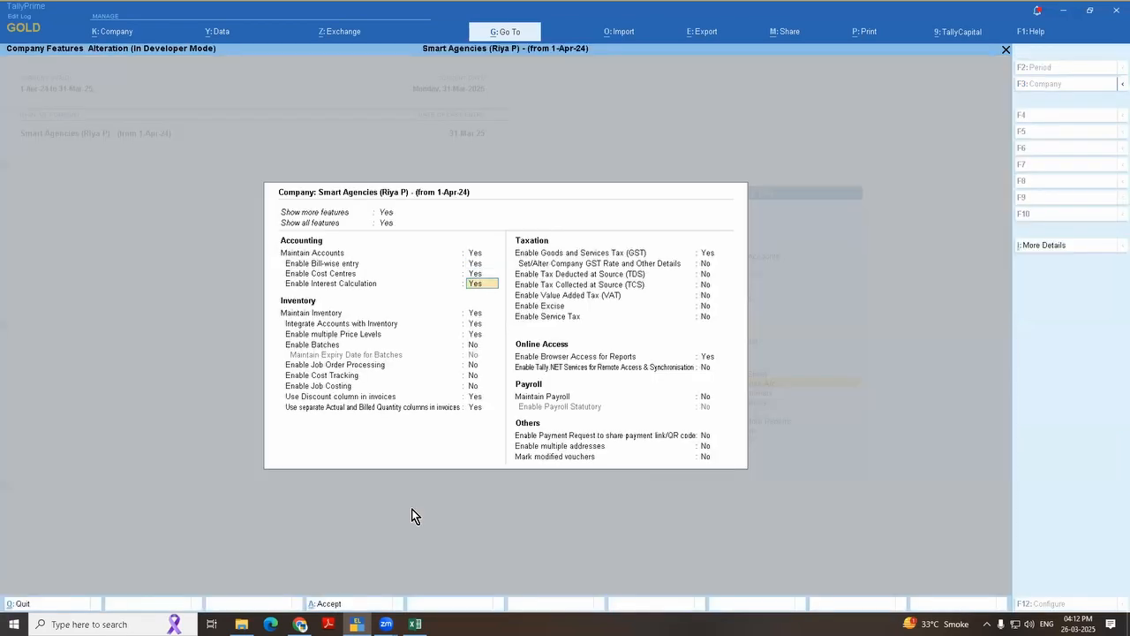
{"action": "key", "text": "Down"}
{"action": "key", "text": "Down"}
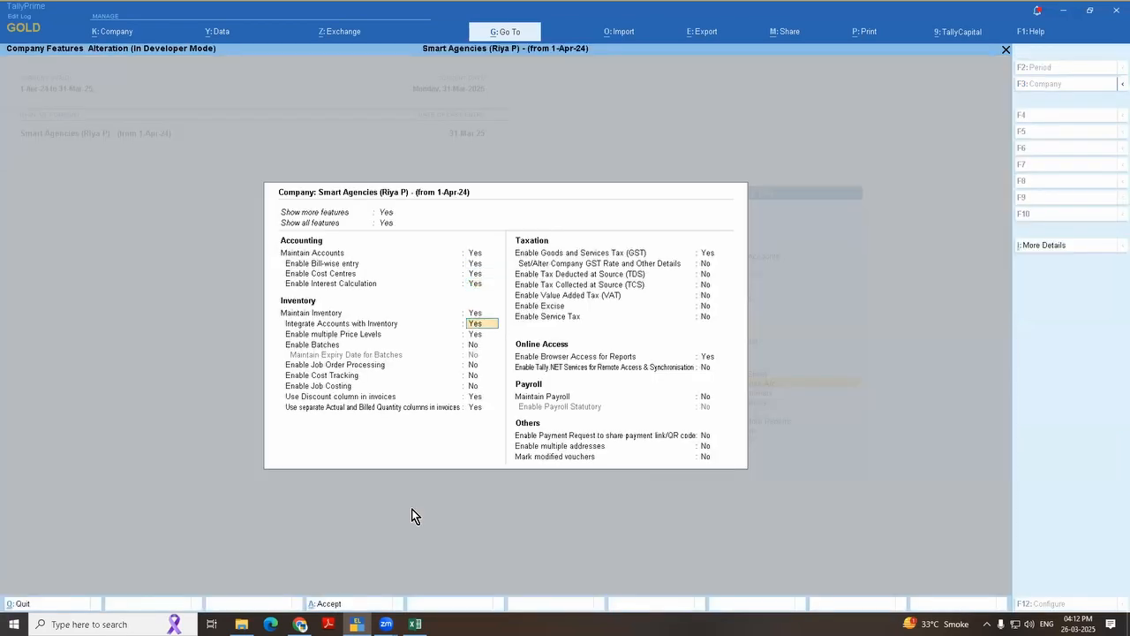
{"action": "type", "text": "n"}
{"action": "key", "text": "ctrl+a"}
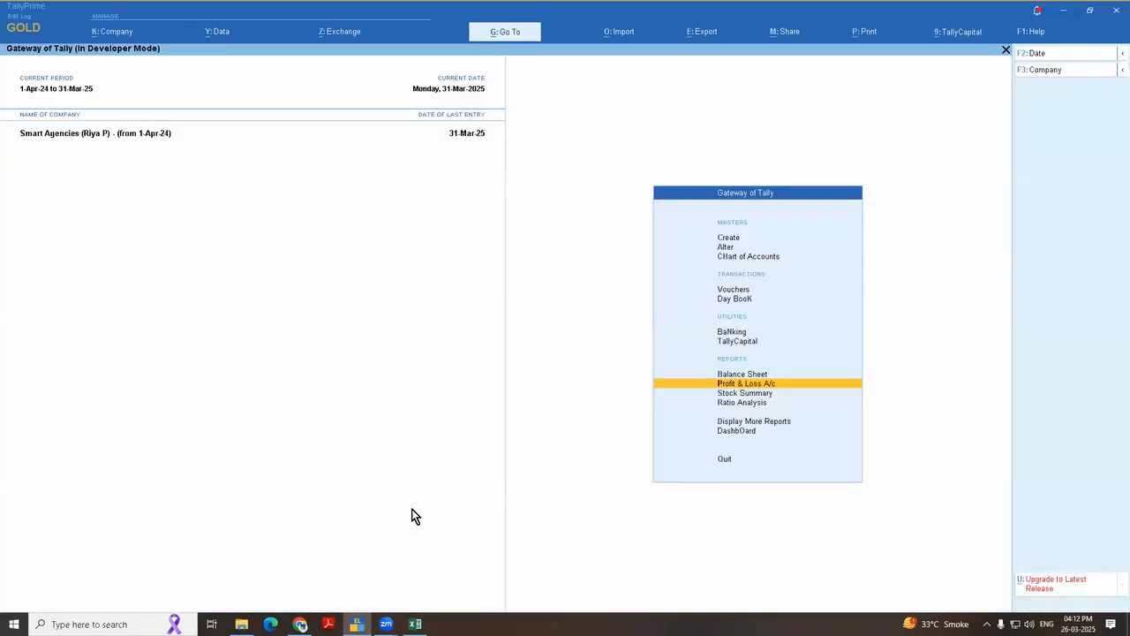
Step: Start creating a new ledger named Stock Demo
{"action": "key", "text": "Up"}
{"action": "key", "text": "Up"}
{"action": "key", "text": "Up"}
{"action": "key", "text": "Up"}
{"action": "key", "text": "Up"}
{"action": "key", "text": "Up"}
{"action": "key", "text": "Up"}
{"action": "key", "text": "Up"}
{"action": "key", "text": "Return"}
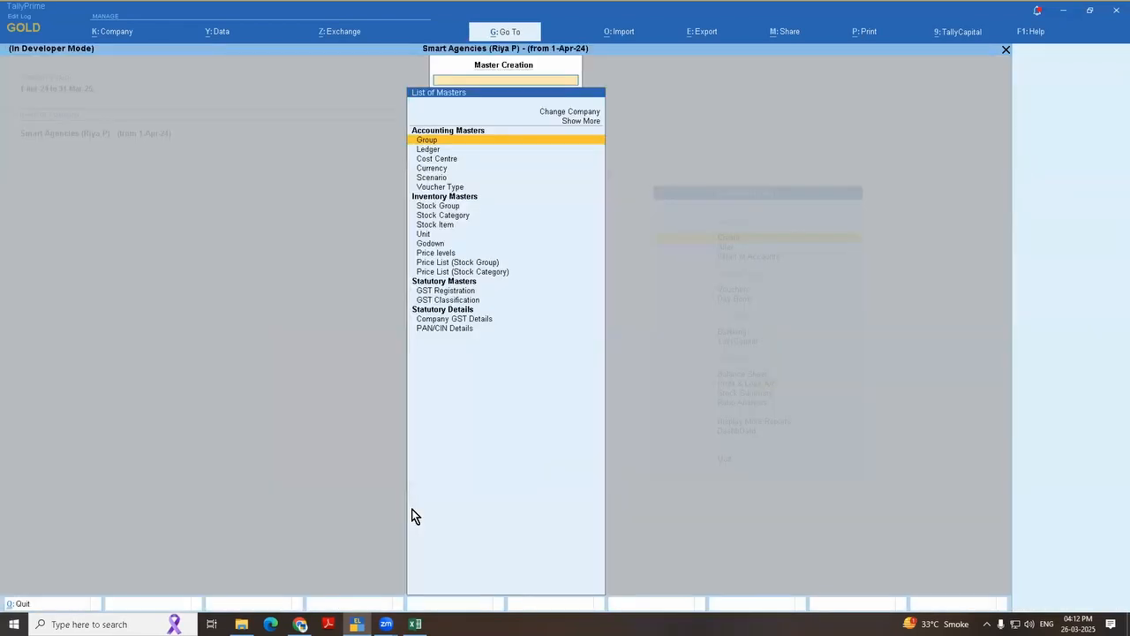
{"action": "key", "text": "Down"}
{"action": "key", "text": "Return"}
{"action": "type", "text": "Sto"}
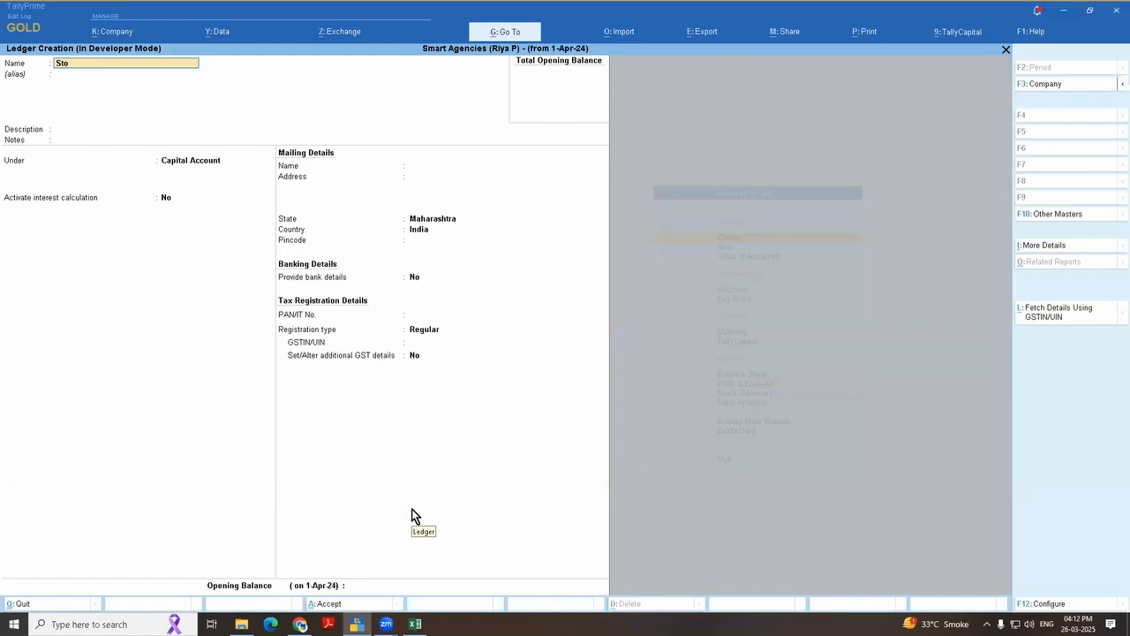
{"action": "type", "text": "ck Dem"}
Step: Place the new ledger under the Stock-in-Hand group, save it and leave master creation
{"action": "key", "text": "Return"}
{"action": "key", "text": "Return"}
{"action": "key", "text": "Return"}
{"action": "key", "text": "Return"}
{"action": "type", "text": "Sto"}
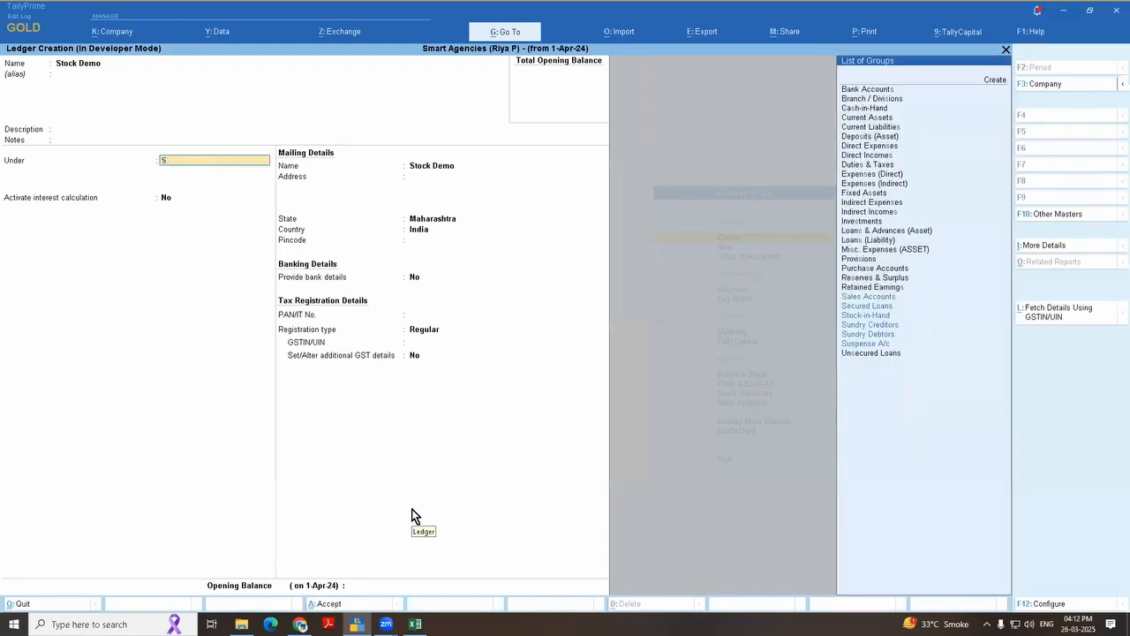
{"action": "key", "text": "Return"}
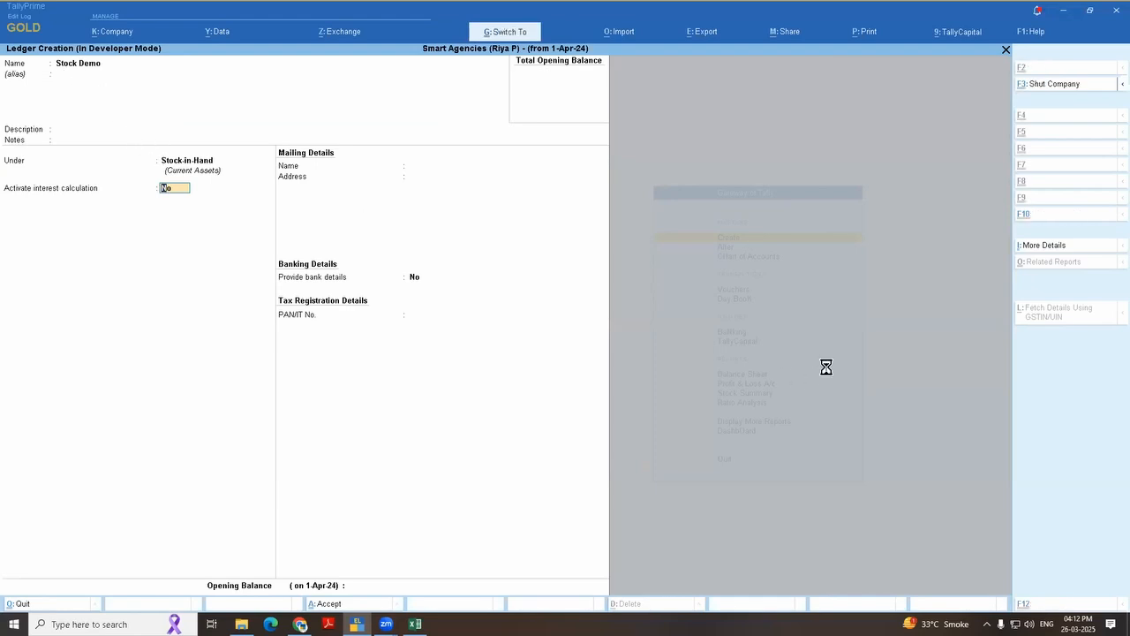
{"action": "key", "text": "Return"}
{"action": "key", "text": "Escape"}
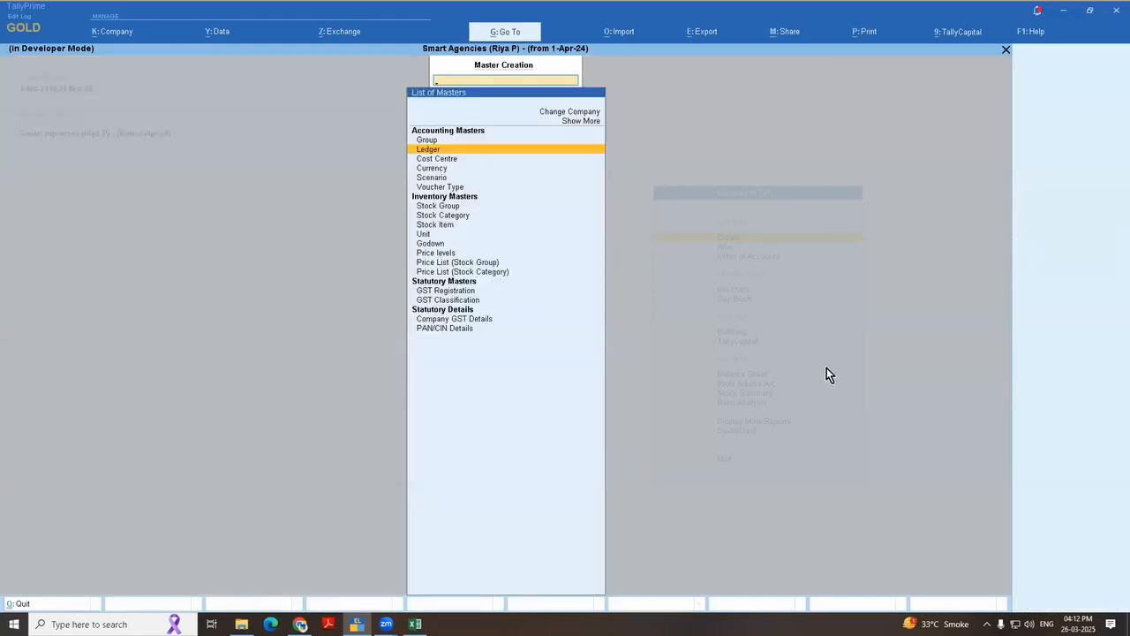
{"action": "key", "text": "Escape"}
Step: Open the Stock Demo ledger for alteration and go to its opening balance
{"action": "key", "text": "a"}
{"action": "key", "text": "Down"}
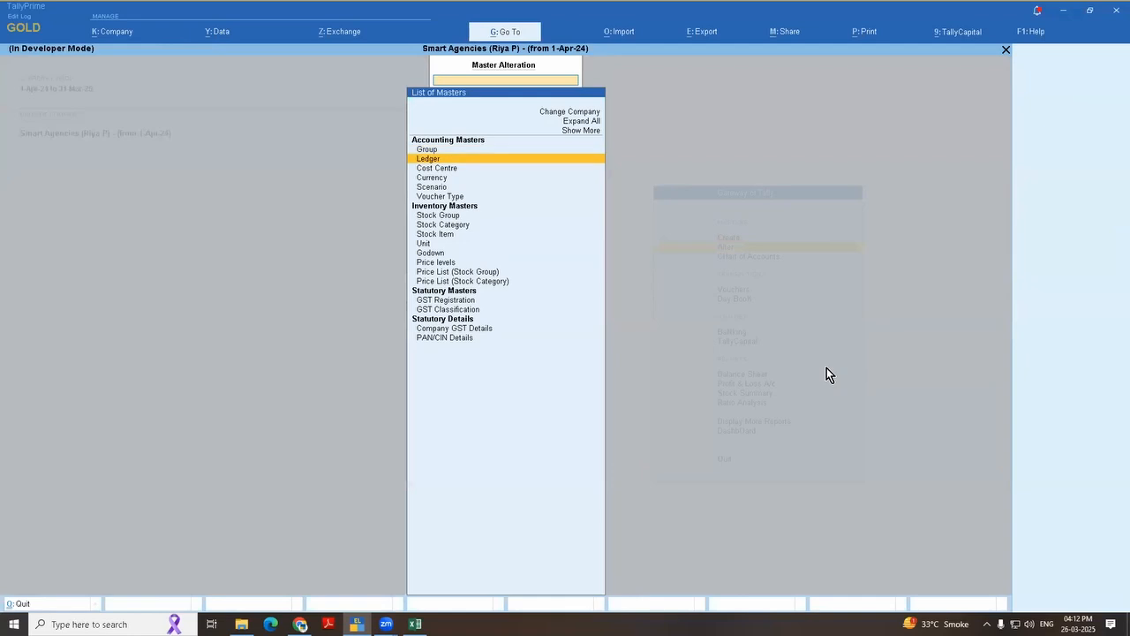
{"action": "key", "text": "Return"}
{"action": "type", "text": "Demo"}
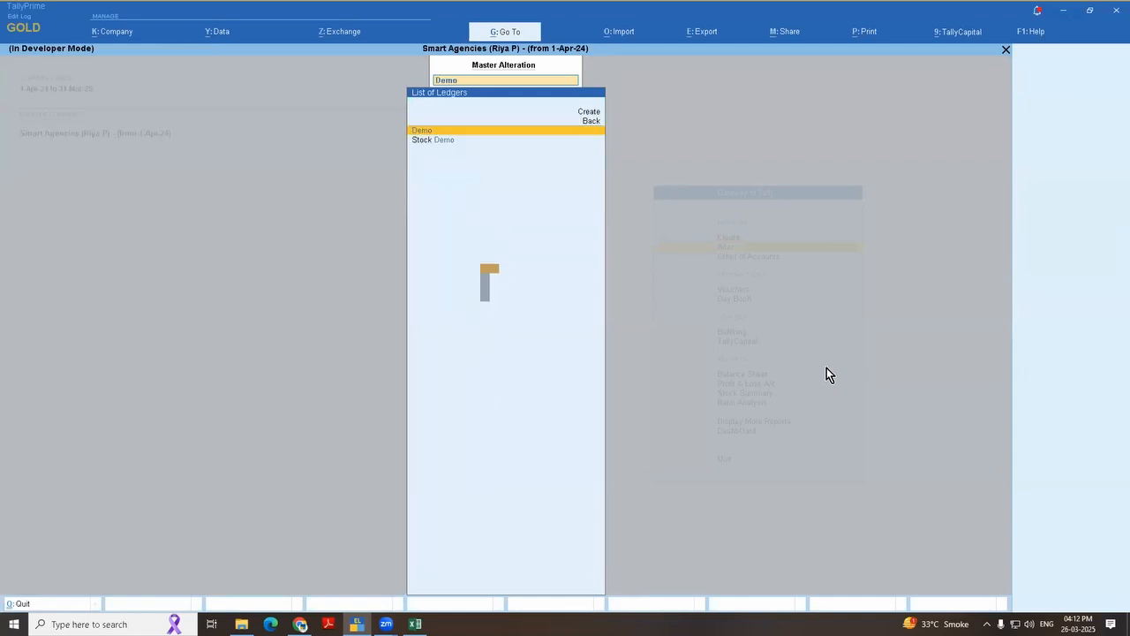
{"action": "key", "text": "Down"}
{"action": "key", "text": "Return"}
{"action": "key", "text": "Return"}
{"action": "key", "text": "Return"}
{"action": "key", "text": "Return"}
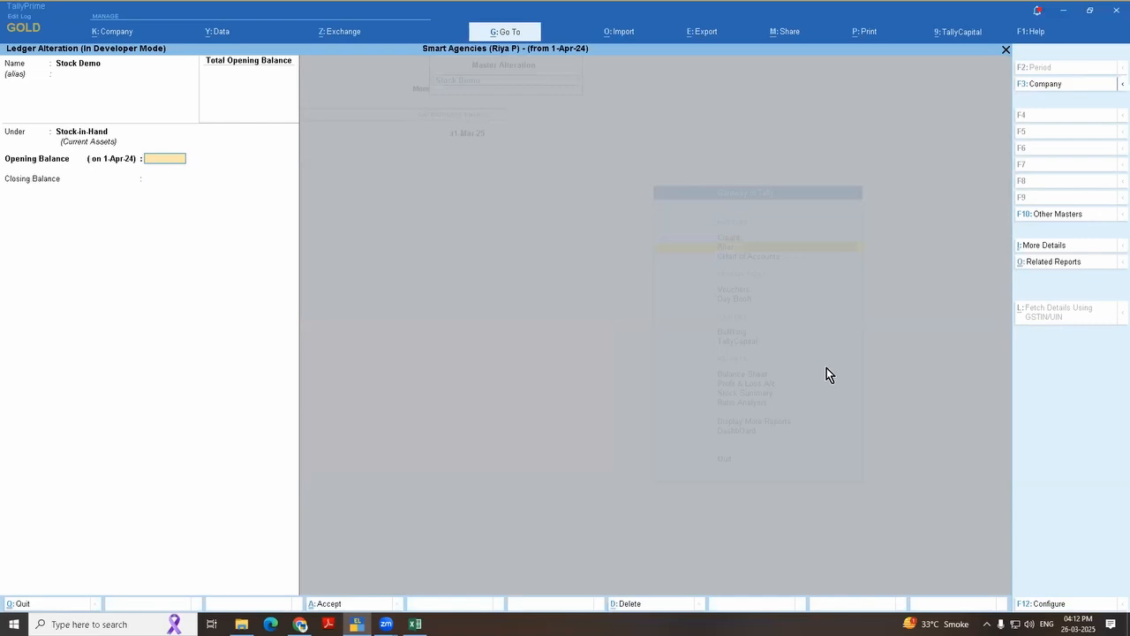
Step: Set the Stock Demo ledger's opening balance to 1,00,000 Dr
{"action": "type", "text": "100"}
{"action": "key", "text": "Escape"}
{"action": "type", "text": "1,00,000"}
{"action": "key", "text": "Return"}
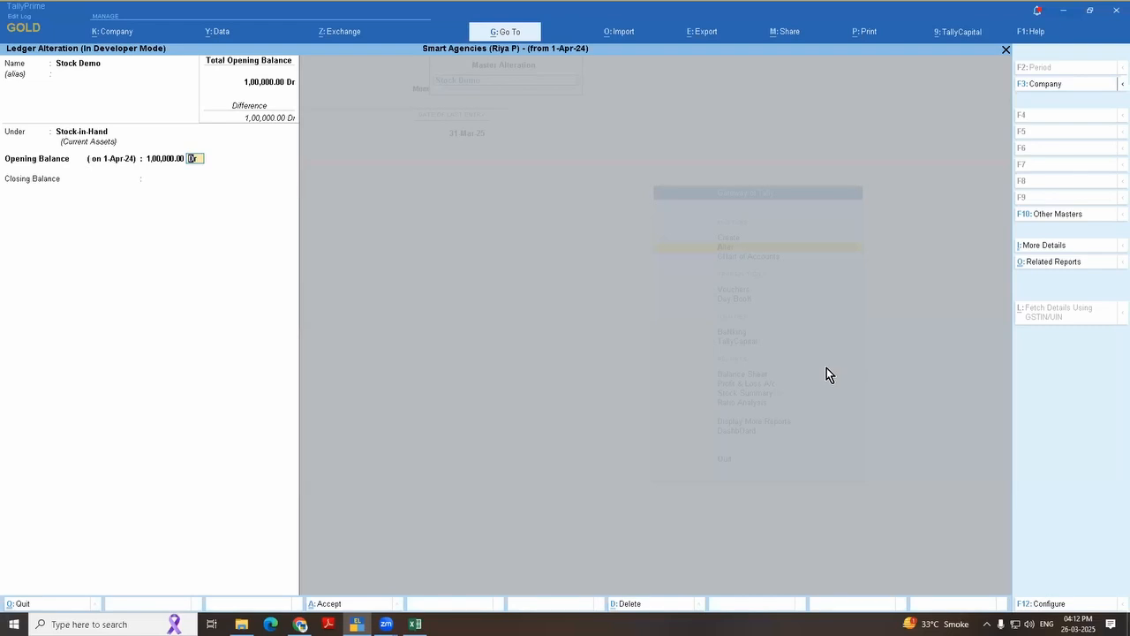
{"action": "key", "text": "Return"}
Step: Enter a closing balance of 5,00,000 dated 31-Mar-25 in the Stock Demo ledger
{"action": "type", "text": "50000"}
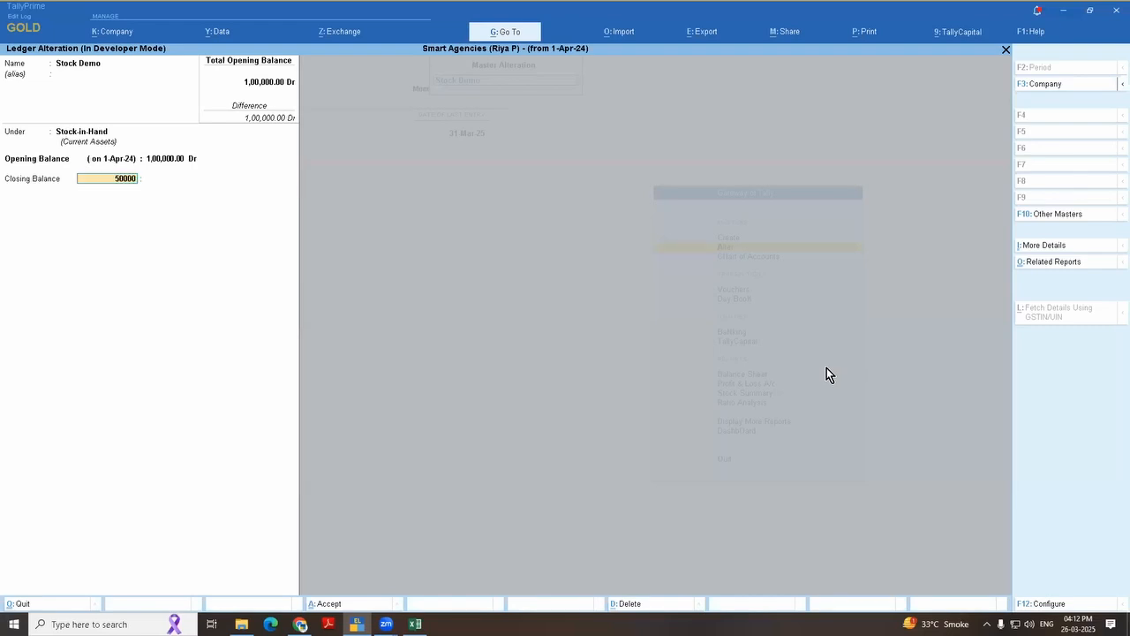
{"action": "key", "text": "BackSpace"}
{"action": "key", "text": "BackSpace"}
{"action": "key", "text": "BackSpace"}
{"action": "key", "text": "BackSpace"}
{"action": "key", "text": "BackSpace"}
{"action": "key", "text": "BackSpace"}
{"action": "type", "text": "31-3-25"}
{"action": "key", "text": "Return"}
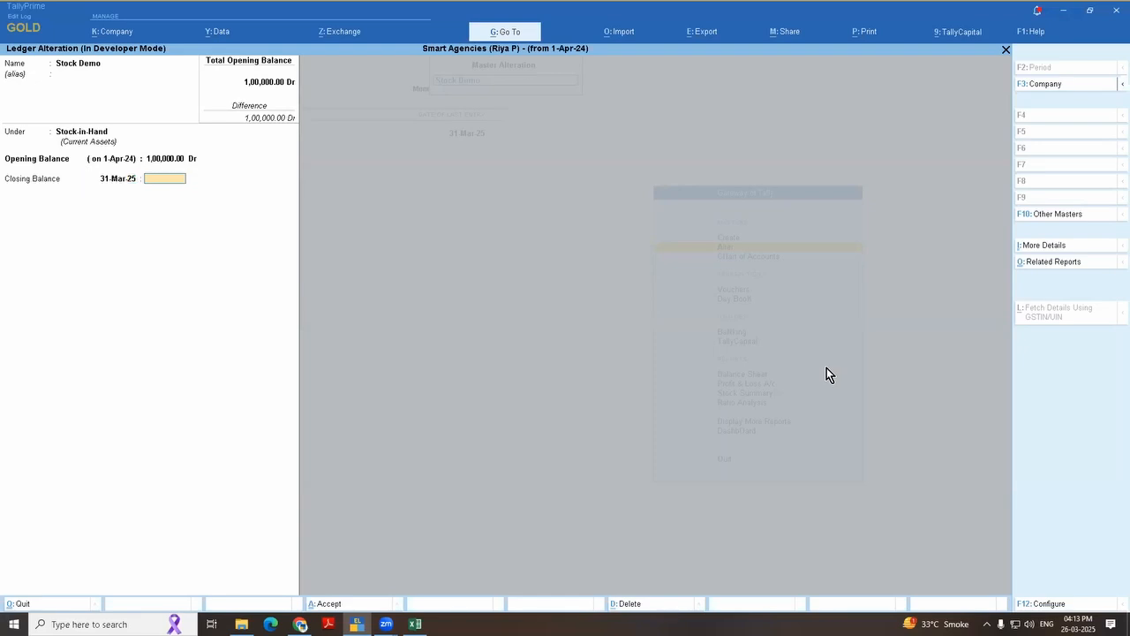
{"action": "type", "text": "5,00,000"}
{"action": "key", "text": "Return"}
Step: Change the date of the 5,00,000 closing balance to 28-Feb-25
{"action": "key", "text": "BackSpace"}
{"action": "key", "text": "BackSpace"}
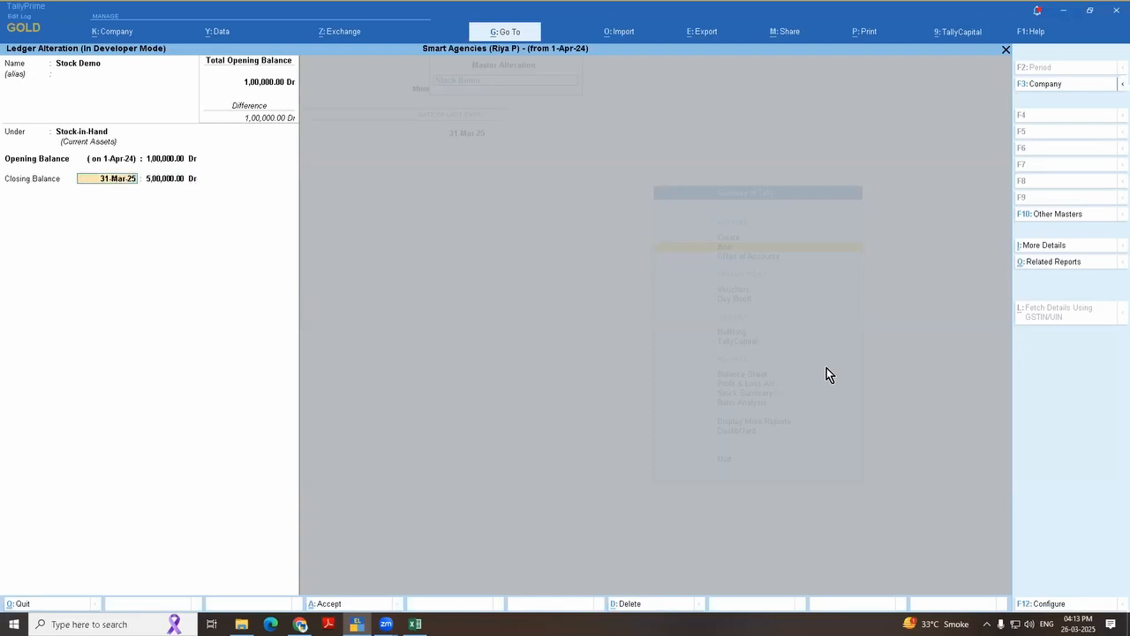
{"action": "type", "text": "28.2"}
{"action": "key", "text": "Return"}
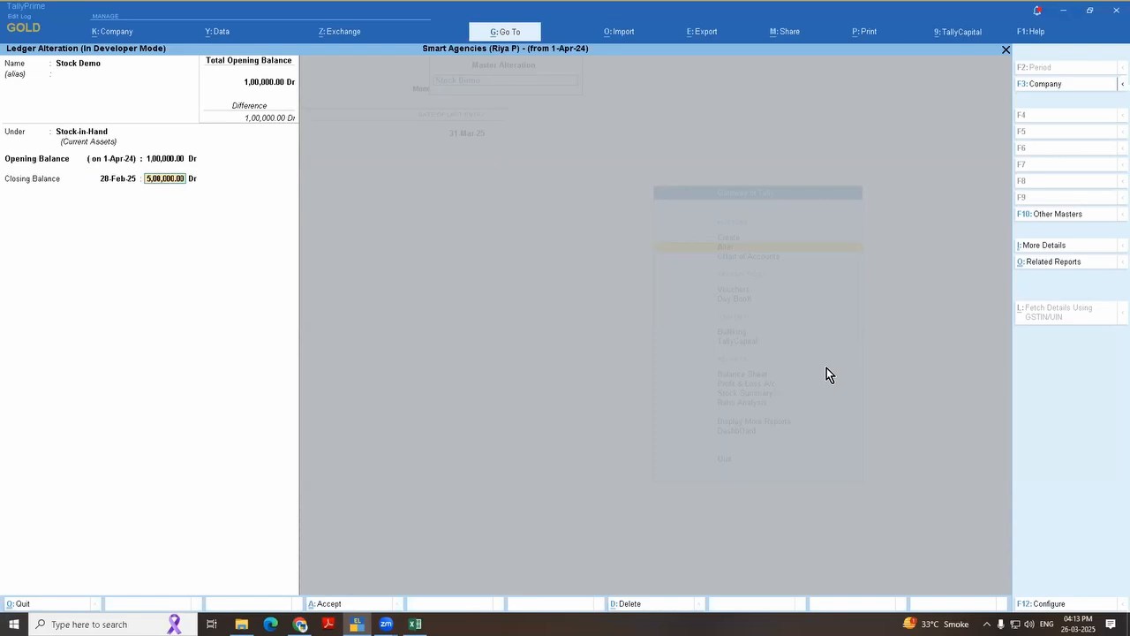
{"action": "key", "text": "Return"}
Step: Add a second closing balance of 6,00,000 dated 31-Mar-25, save the ledger and leave master alteration
{"action": "key", "text": "Return"}
{"action": "type", "text": "31.3"}
{"action": "key", "text": "Return"}
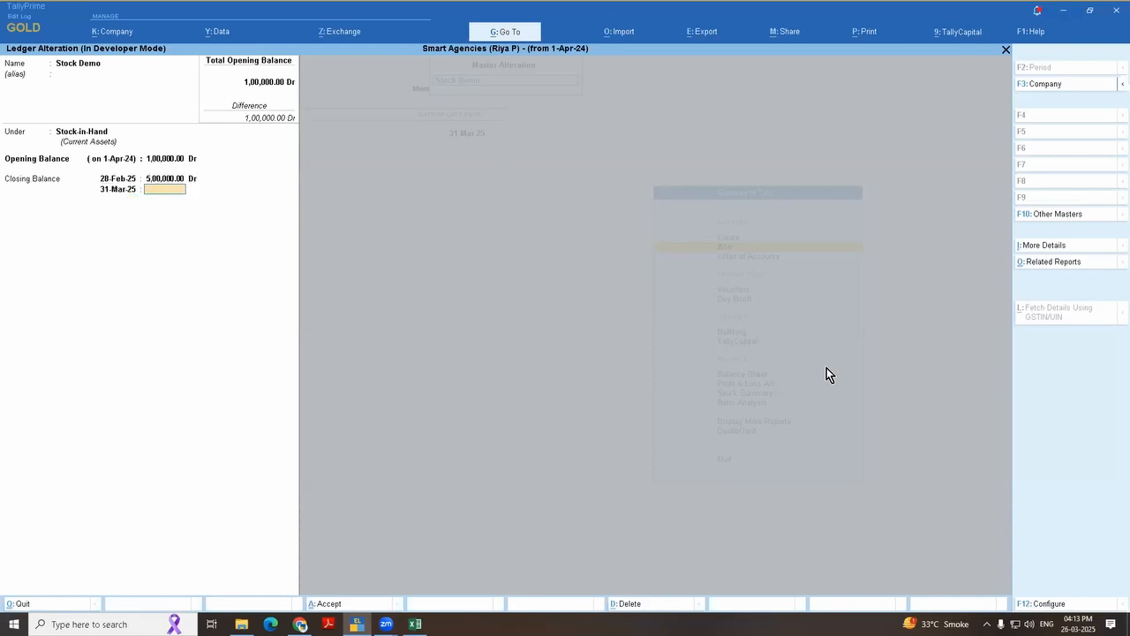
{"action": "type", "text": "6,00,000"}
{"action": "key", "text": "Return"}
{"action": "key", "text": "Return"}
{"action": "key", "text": "Return"}
{"action": "key", "text": "Return"}
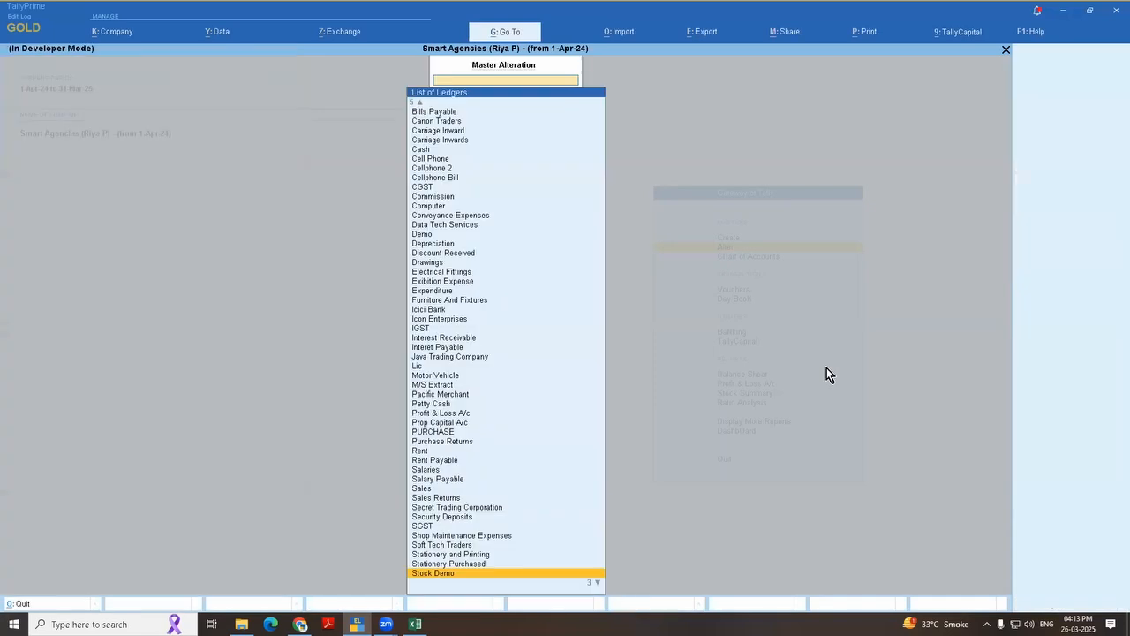
{"action": "key", "text": "Escape"}
Step: Check the Stock Demo opening and closing stock in the detailed Profit & Loss A/c
{"action": "key", "text": "p"}
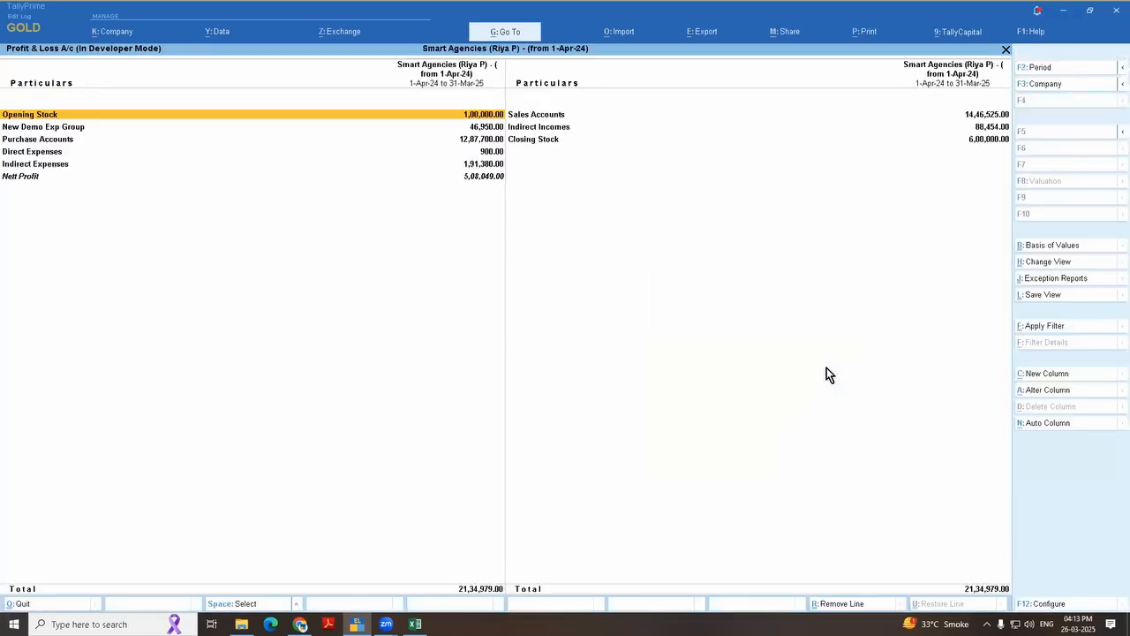
{"action": "key", "text": "Down"}
{"action": "key", "text": "Down"}
{"action": "key", "text": "Down"}
{"action": "key", "text": "Down"}
{"action": "key", "text": "Down"}
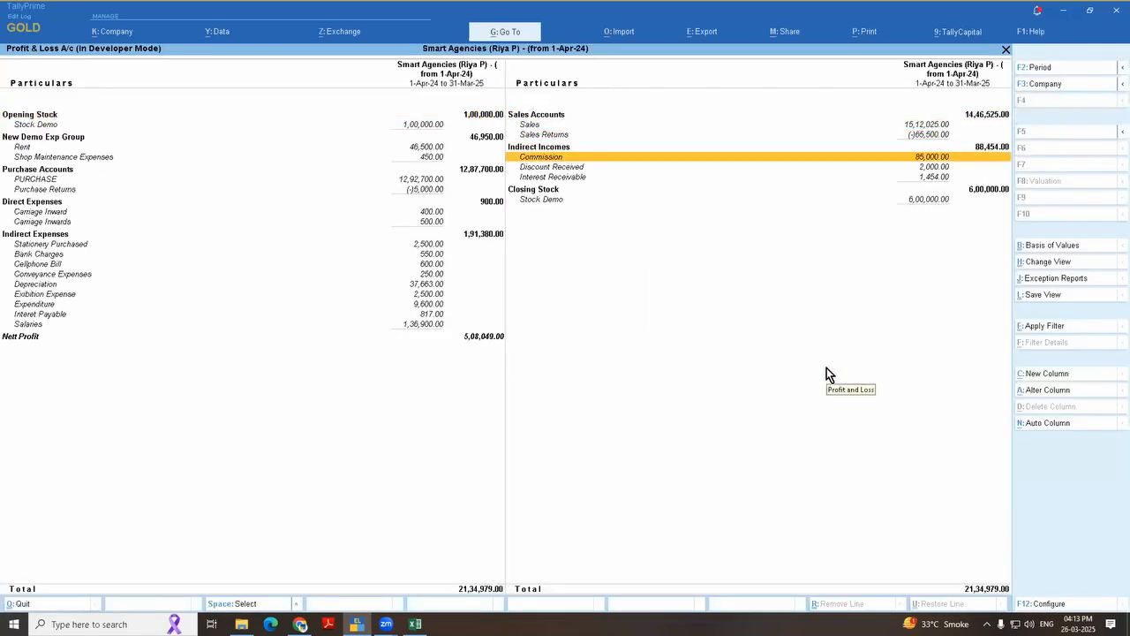
{"action": "key", "text": "Left"}
{"action": "key", "text": "Up"}
{"action": "key", "text": "Up"}
{"action": "key", "text": "Up"}
{"action": "key", "text": "Up"}
{"action": "key", "text": "Up"}
{"action": "key", "text": "Up"}
{"action": "key", "text": "Up"}
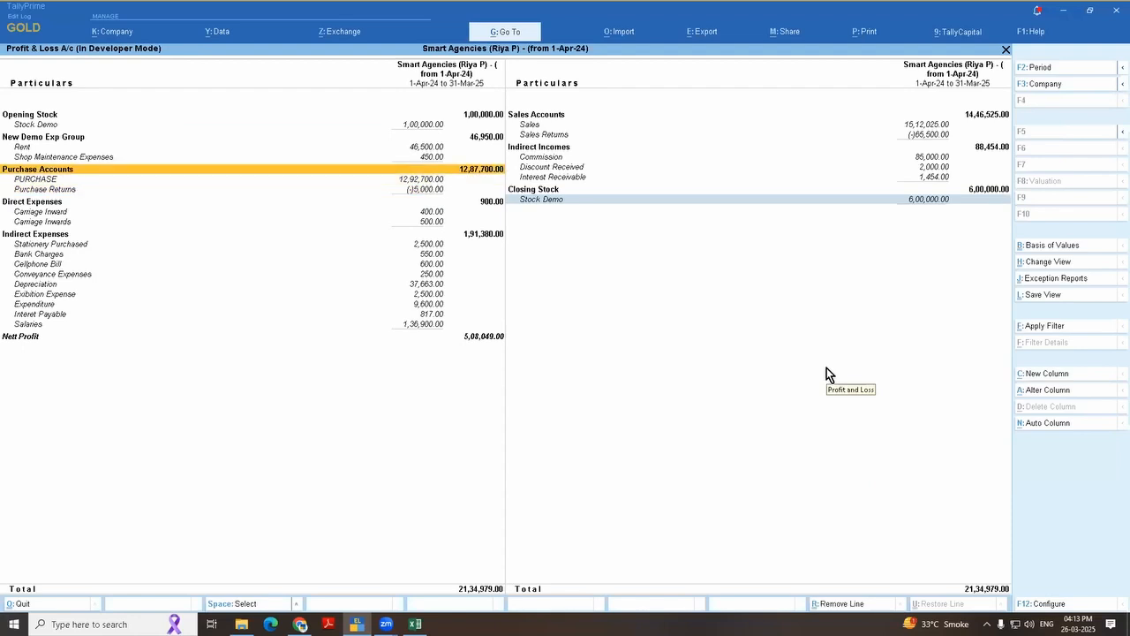
Step: Set the Profit & Loss A/c period to 1-Apr-24 to 28-Feb-25
{"action": "key", "text": "F2"}
{"action": "key", "text": "Return"}
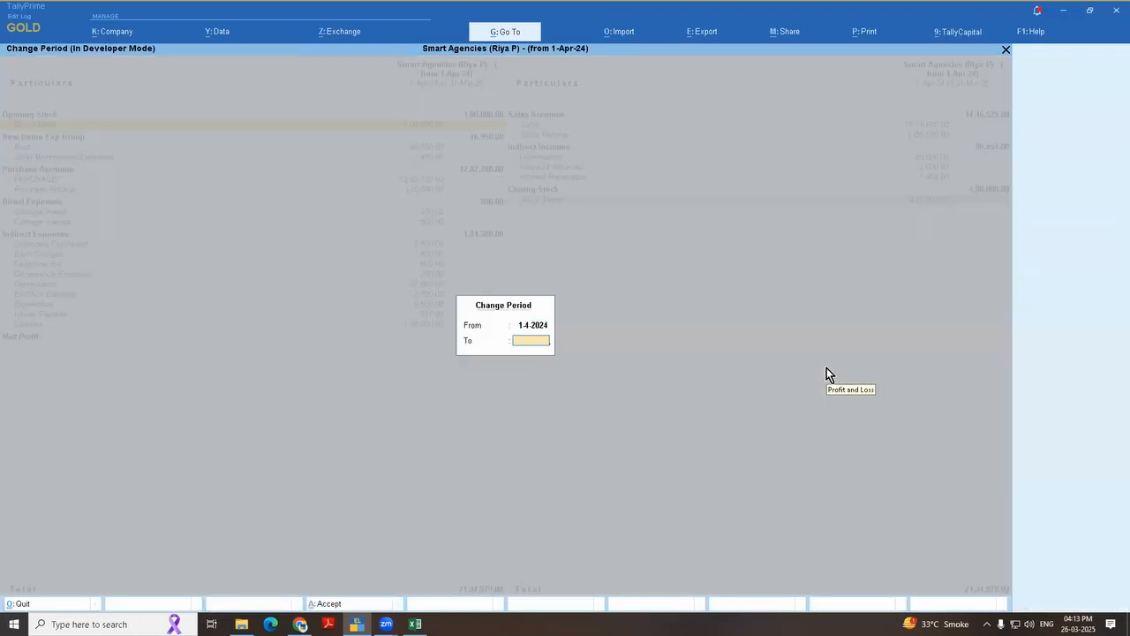
{"action": "type", "text": "28-2"}
{"action": "key", "text": "Return"}
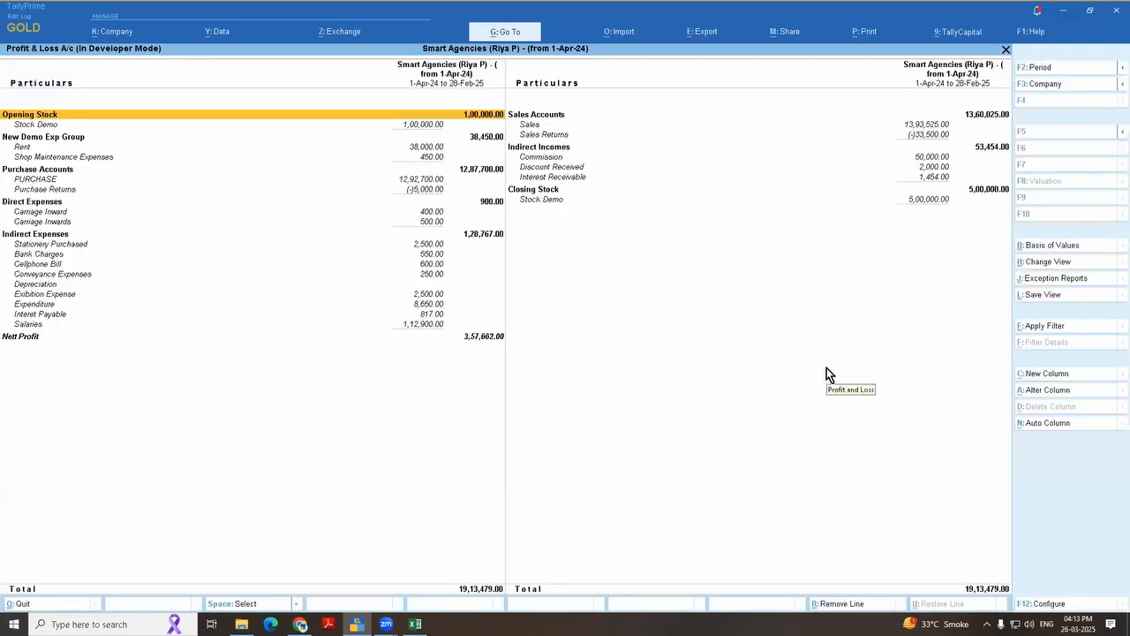
Step: Check the Closing Stock figure in the detailed Profit & Loss A/c for the period up to 28-Feb-25
{"action": "key", "text": "Right"}
{"action": "key", "text": "Down"}
{"action": "key", "text": "Down"}
{"action": "key", "text": "Down"}
{"action": "key", "text": "Down"}
{"action": "key", "text": "Down"}
{"action": "key", "text": "Down"}
{"action": "key", "text": "Down"}
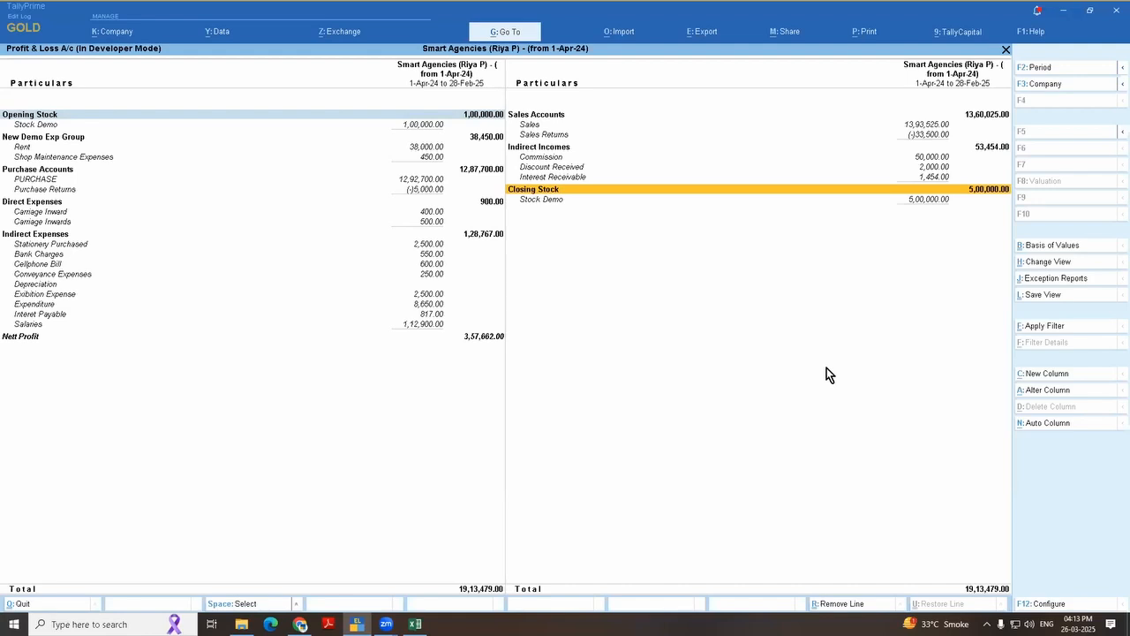
Step: Set Integrate Accounts with Inventory to Yes in the company features and save the change
{"action": "key", "text": "F11"}
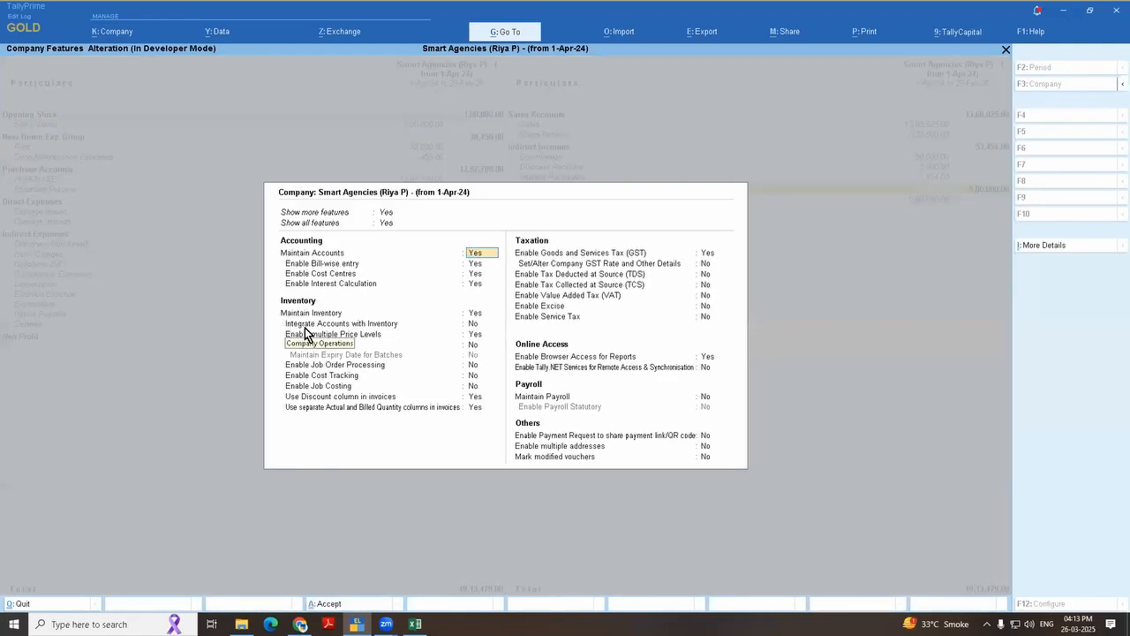
{"action": "left_click", "coordinate": [471, 325]}
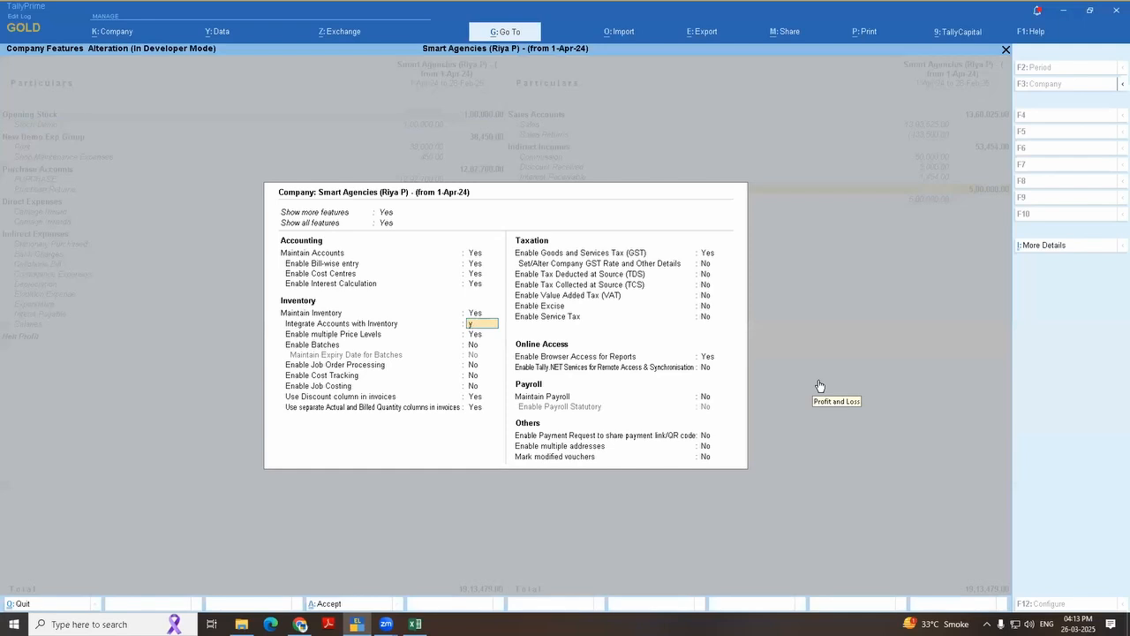
{"action": "key", "text": "ctrl+a"}
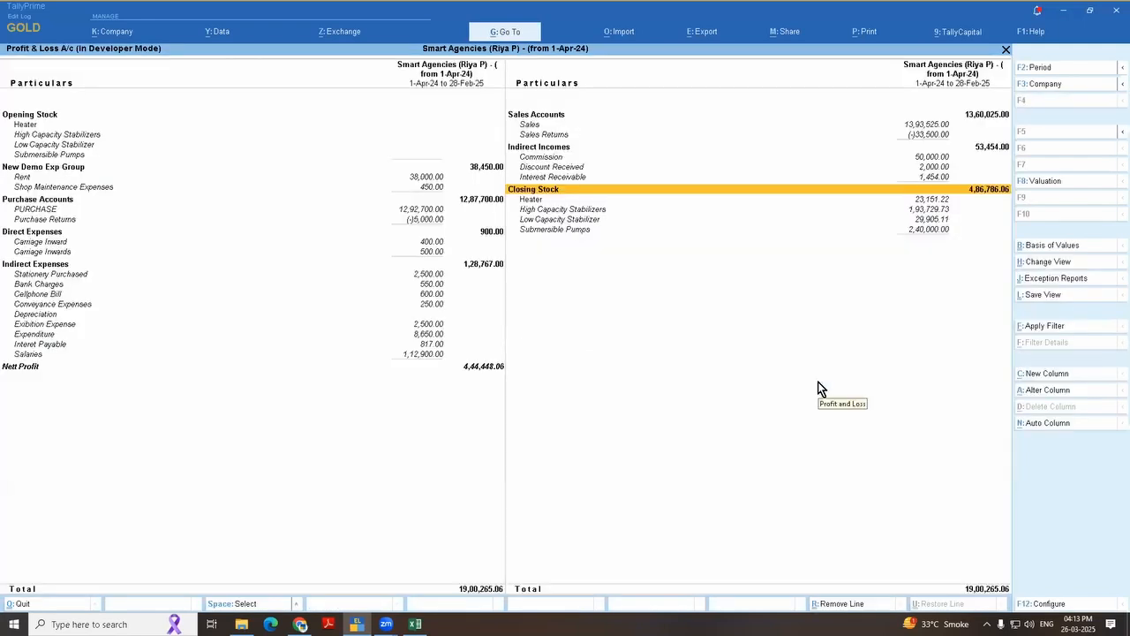
Step: Reopen the Profit & Loss A/c for the full year in detailed form and examine the item-wise closing stock
{"action": "key", "text": "Down"}
{"action": "key", "text": "Escape"}
{"action": "key", "text": "Return"}
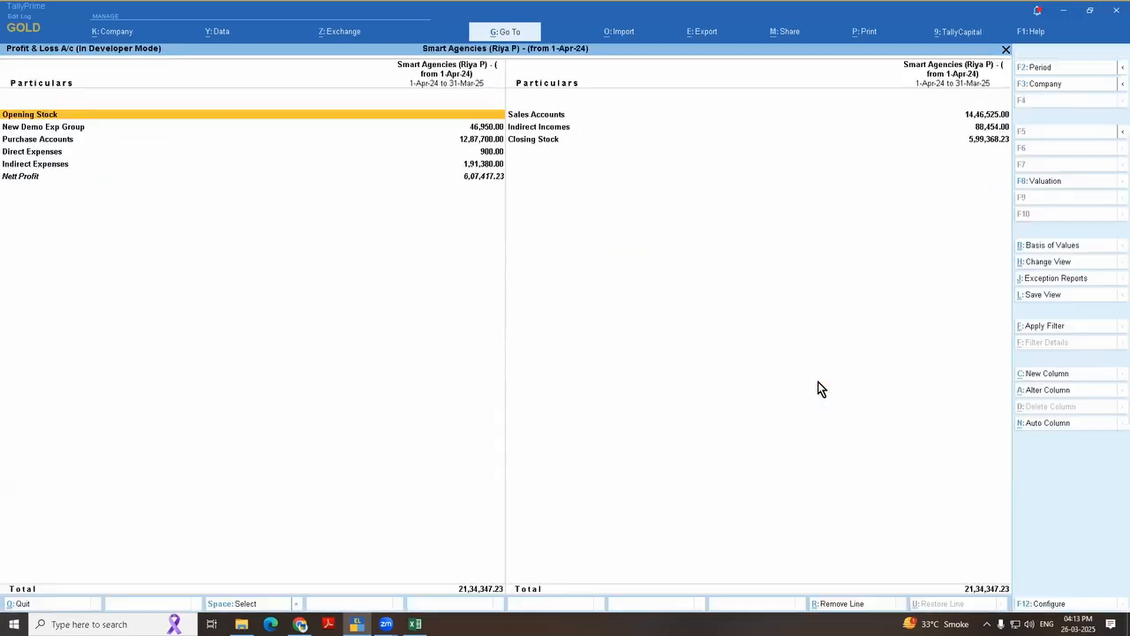
{"action": "key", "text": "alt+F1"}
{"action": "key", "text": "Right"}
{"action": "key", "text": "Down"}
{"action": "key", "text": "Down"}
{"action": "key", "text": "Down"}
{"action": "key", "text": "Down"}
{"action": "key", "text": "Down"}
{"action": "key", "text": "Down"}
{"action": "key", "text": "Down"}
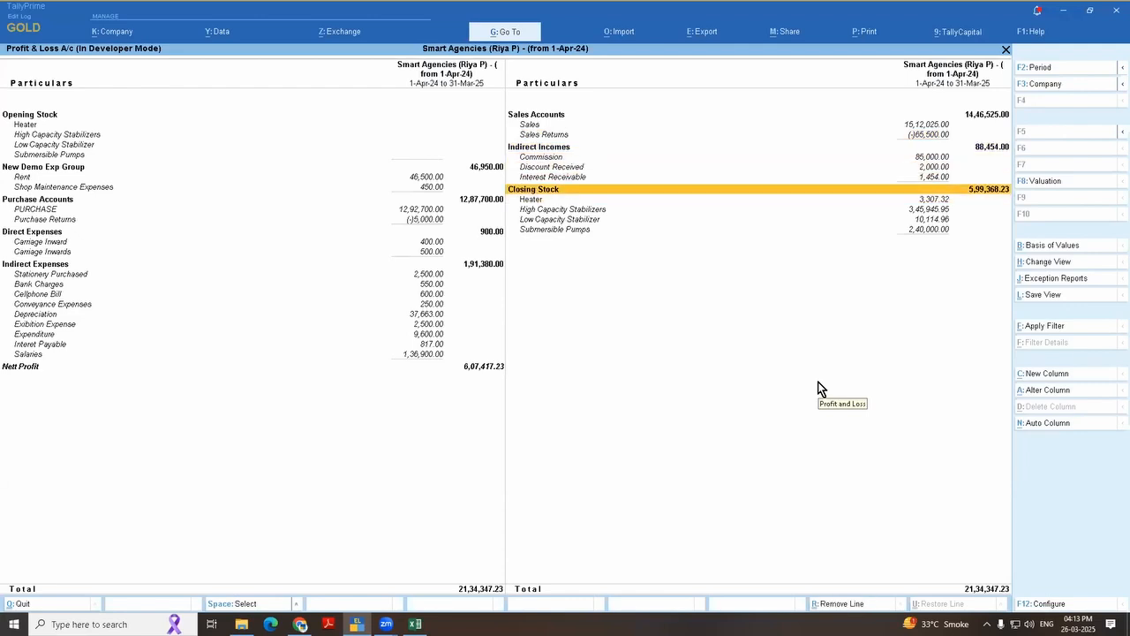
{"action": "key", "text": "Escape"}
Step: Switch to Excel and review the topic list, including the ledger query for checking GST applicability
{"action": "key", "text": "alt+Tab"}
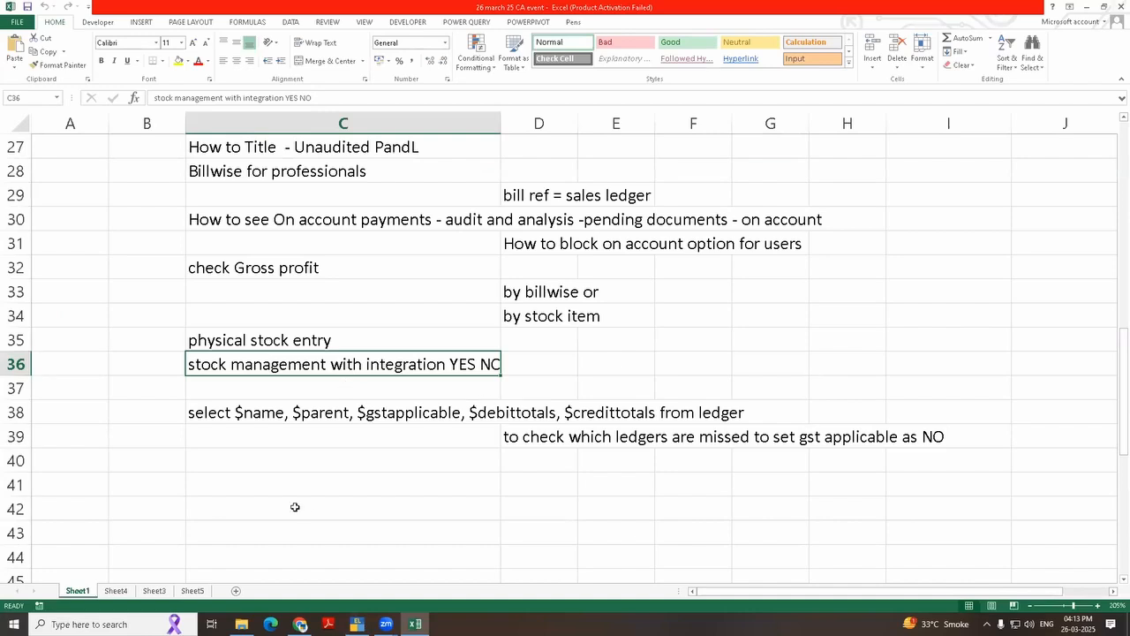
{"action": "left_click", "coordinate": [243, 466]}
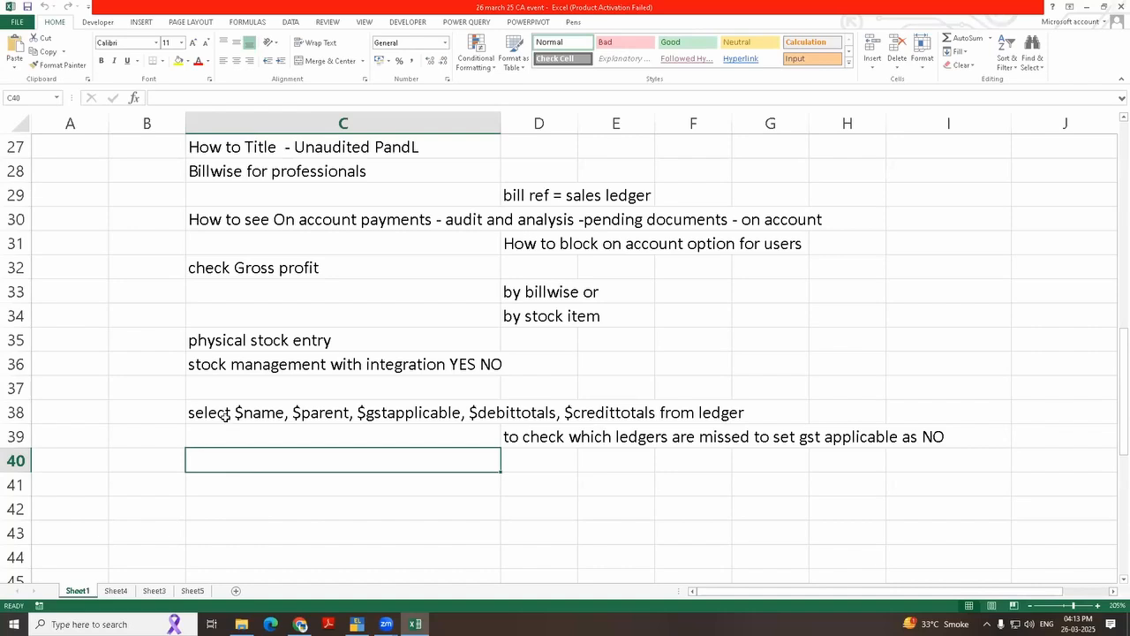
{"action": "left_click", "coordinate": [227, 419]}
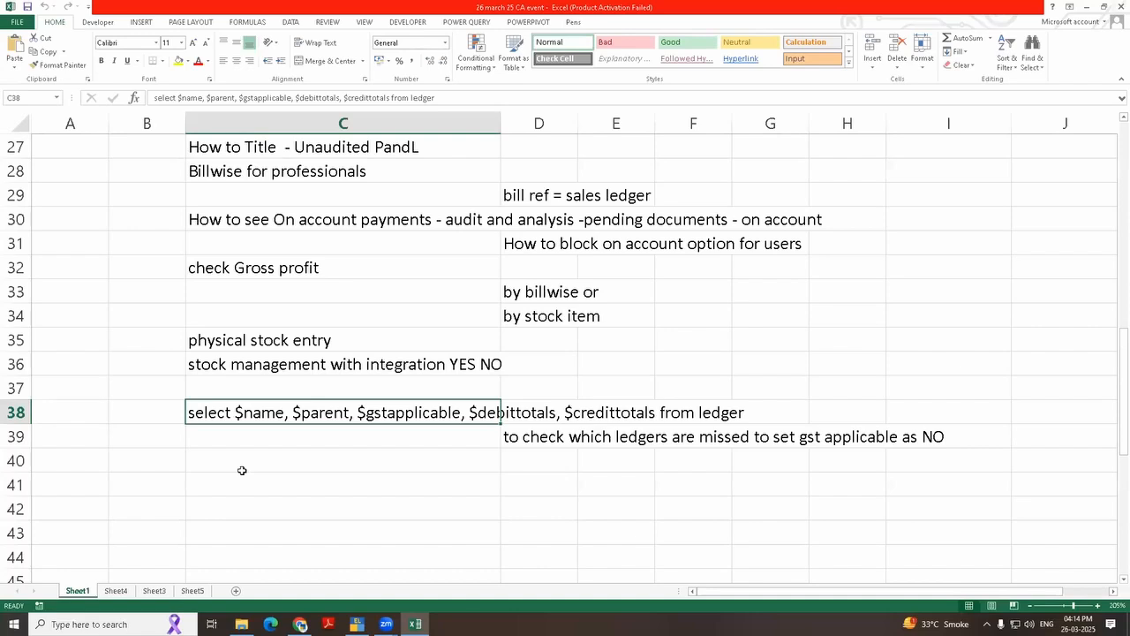
{"action": "scroll", "coordinate": [242, 471], "scroll_direction": "up", "scroll_amount": 9}
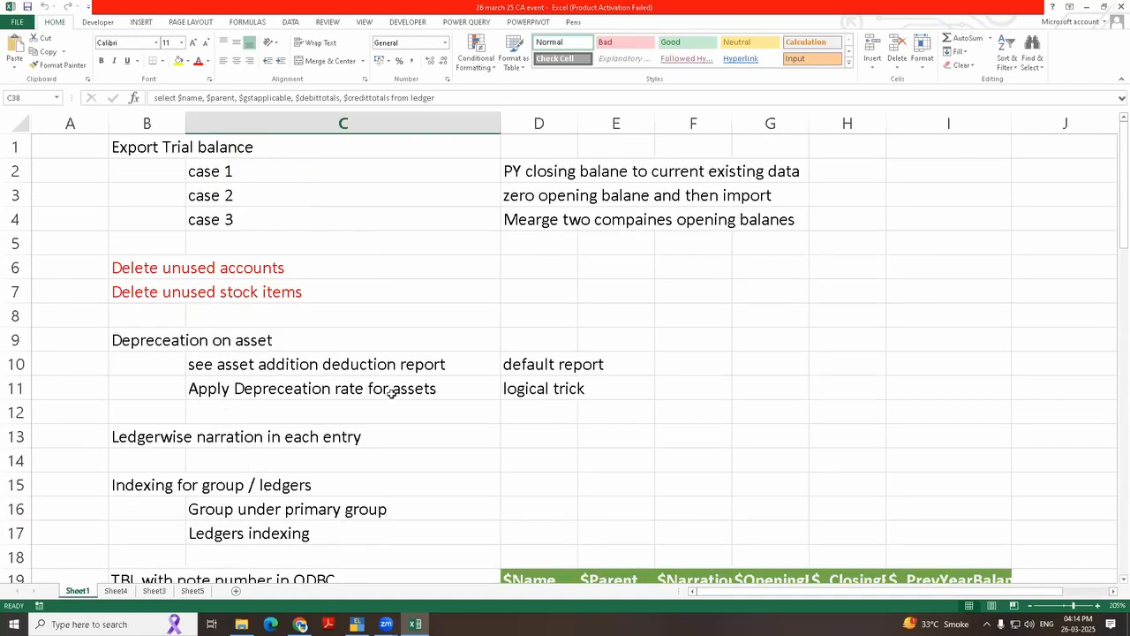
{"action": "scroll", "coordinate": [407, 527], "scroll_direction": "down", "scroll_amount": 4}
{"action": "scroll", "coordinate": [408, 527], "scroll_direction": "down", "scroll_amount": 2}
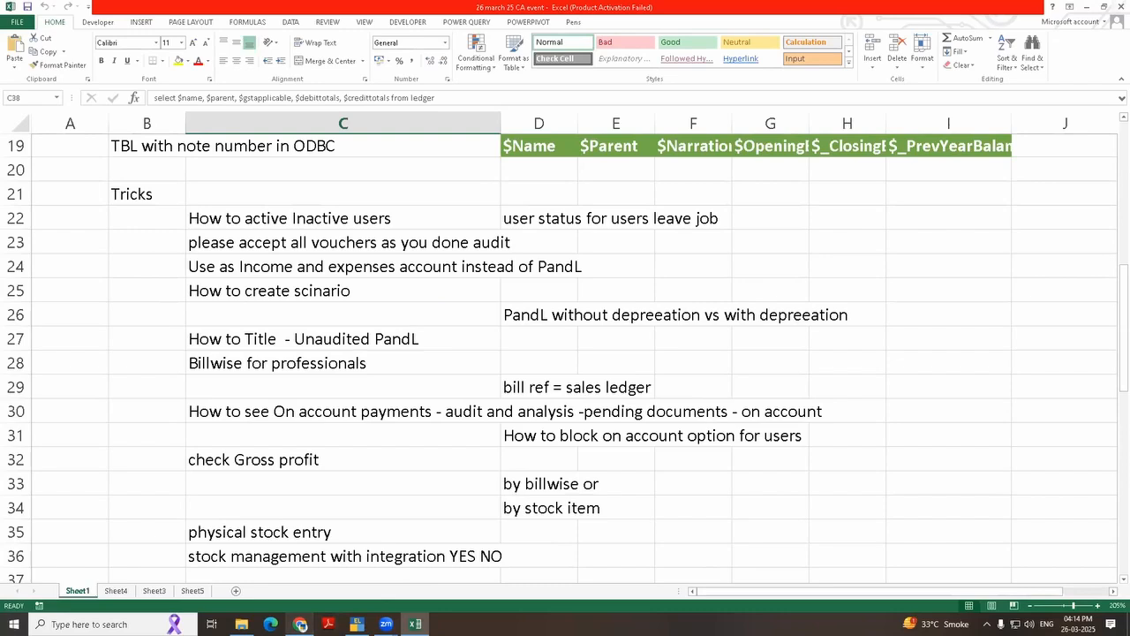
{"action": "mouse_move", "coordinate": [300, 624]}
{"action": "left_click", "coordinate": [298, 572]}
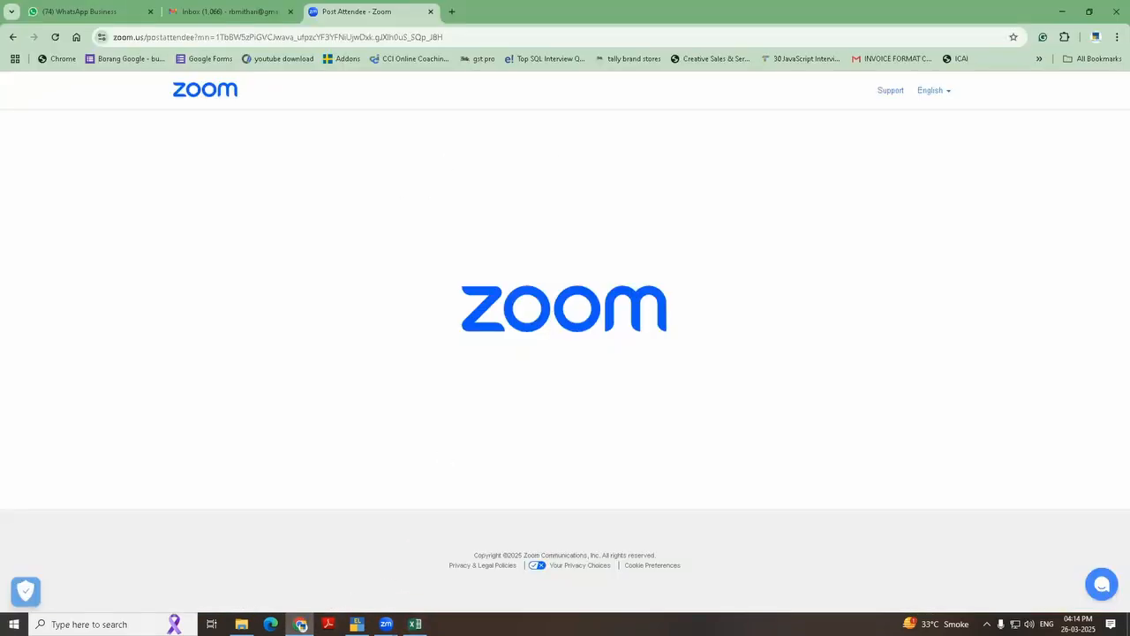
{"action": "left_click", "coordinate": [301, 624]}
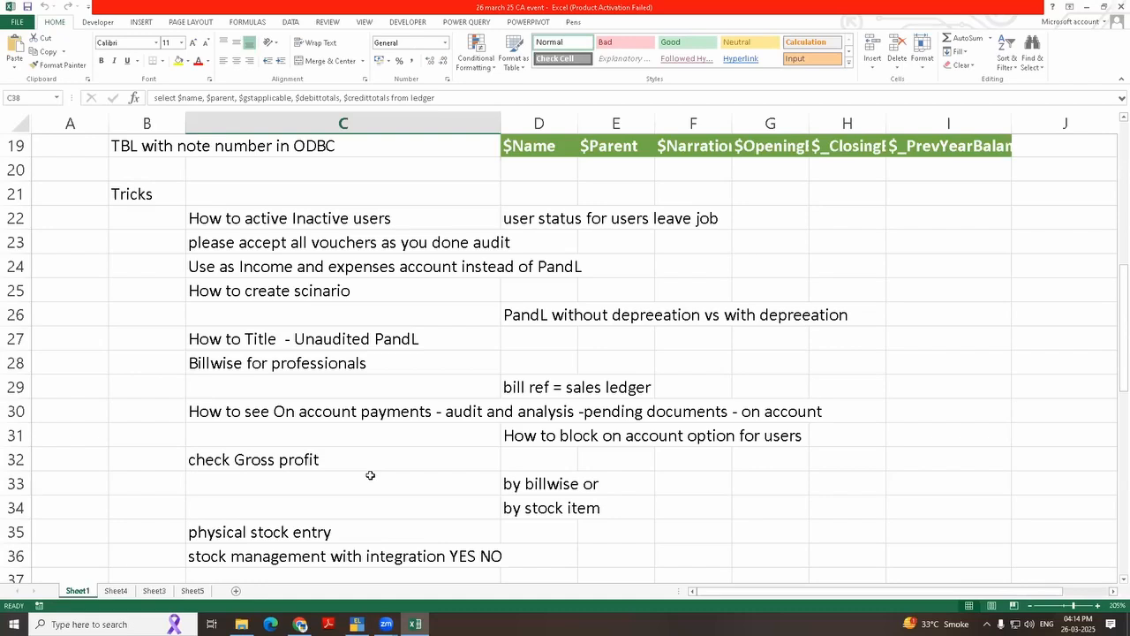
{"action": "scroll", "coordinate": [548, 226], "scroll_direction": "up", "scroll_amount": 6}
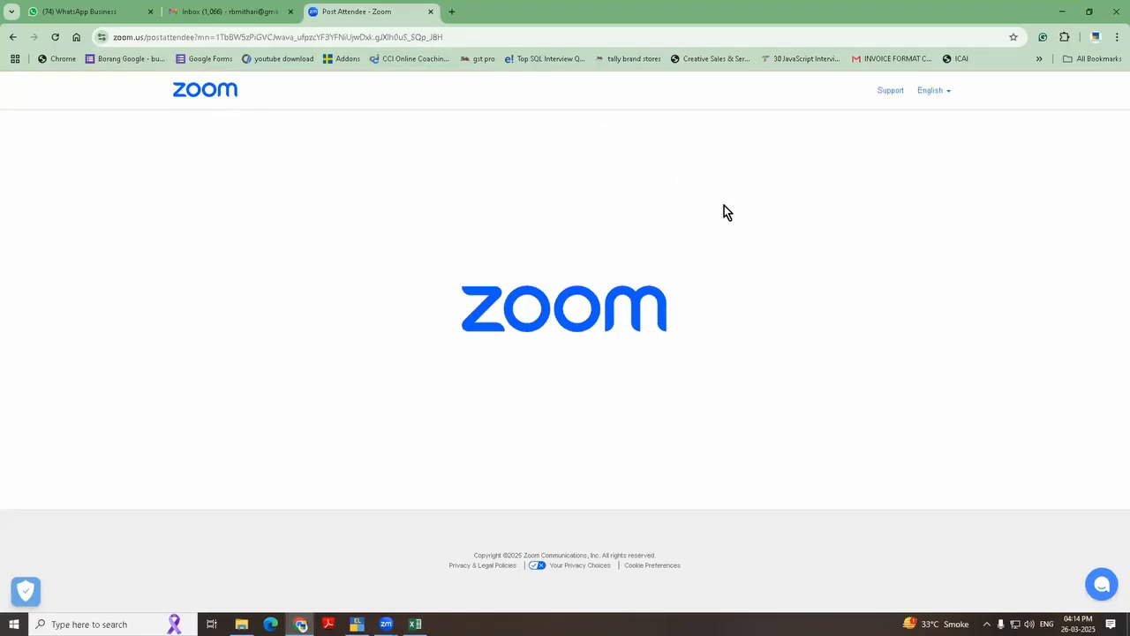
{"action": "key", "text": "alt+Tab"}
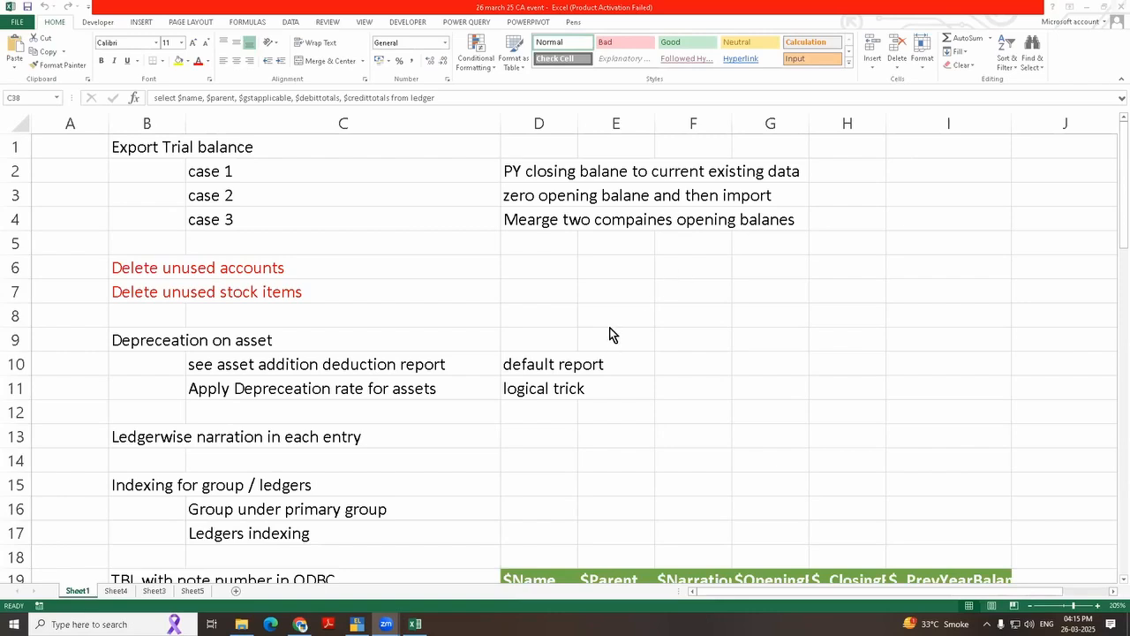
{"action": "scroll", "coordinate": [610, 333], "scroll_direction": "down", "scroll_amount": 3}
{"action": "scroll", "coordinate": [610, 333], "scroll_direction": "up", "scroll_amount": 3}
Step: Switch to TallyPrime and open the company data export for Transactions
{"action": "key", "text": "alt+Tab"}
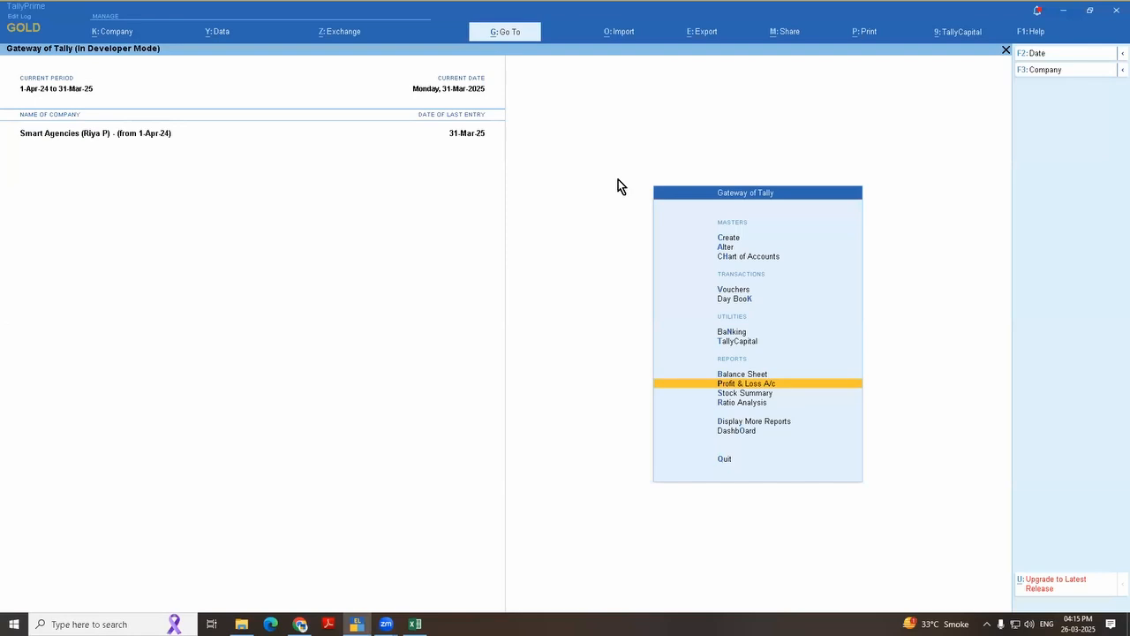
{"action": "left_click", "coordinate": [742, 31]}
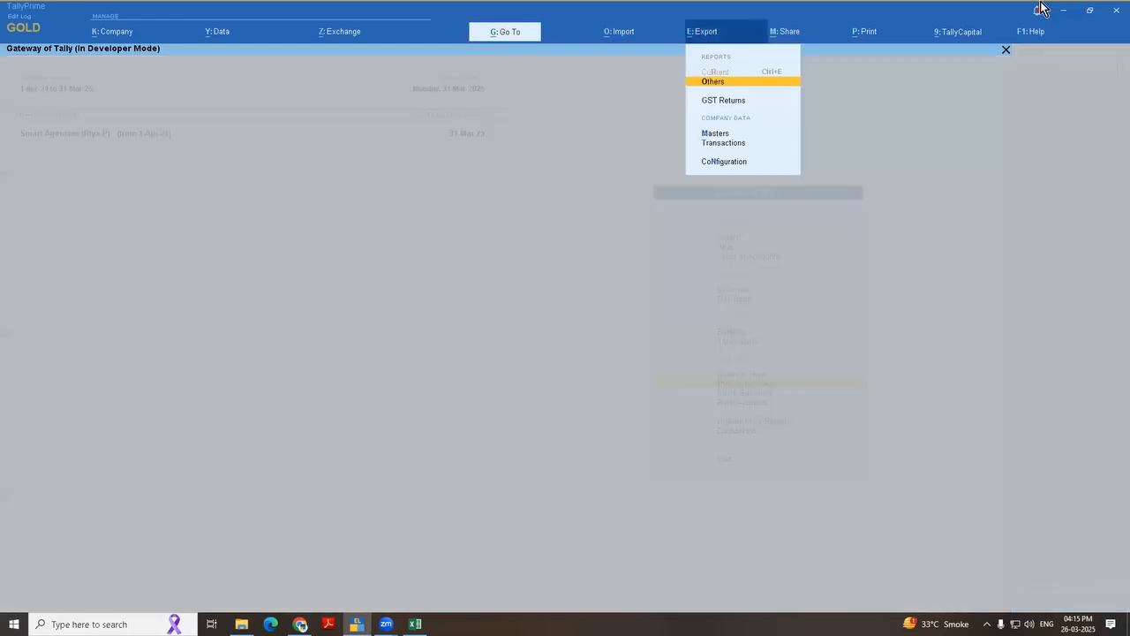
{"action": "key", "text": "Down"}
{"action": "key", "text": "Down"}
{"action": "key", "text": "Down"}
{"action": "key", "text": "Down"}
{"action": "key", "text": "Up"}
{"action": "key", "text": "Return"}
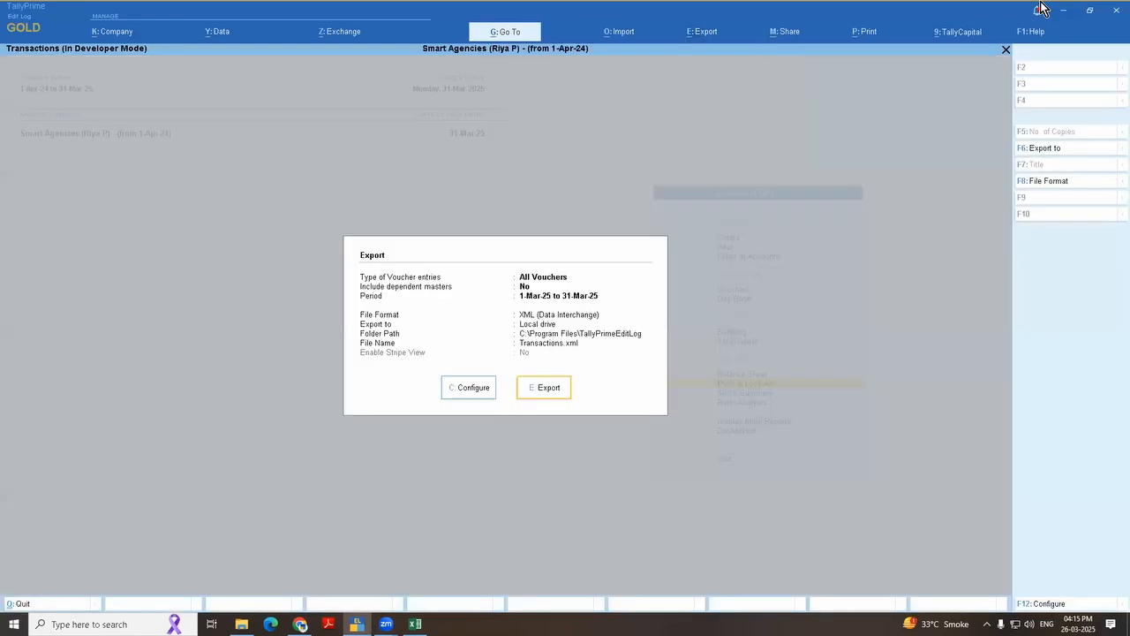
Step: Check the Type of Voucher entries choices in the transactions export configuration, then leave without exporting
{"action": "key", "text": "Left"}
{"action": "key", "text": "Return"}
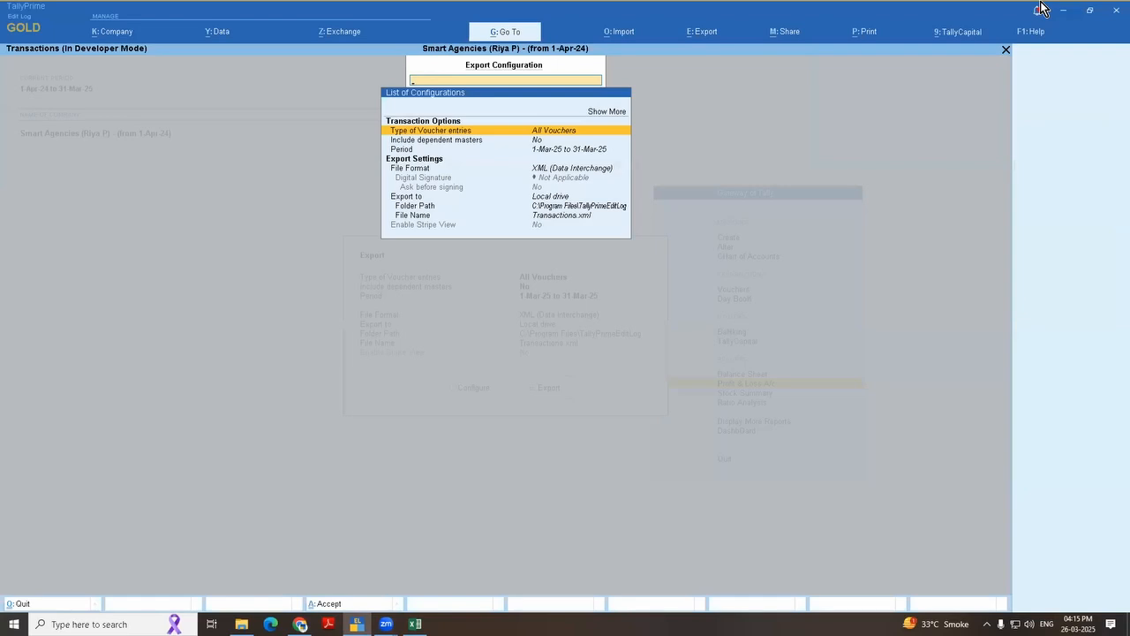
{"action": "key", "text": "Return"}
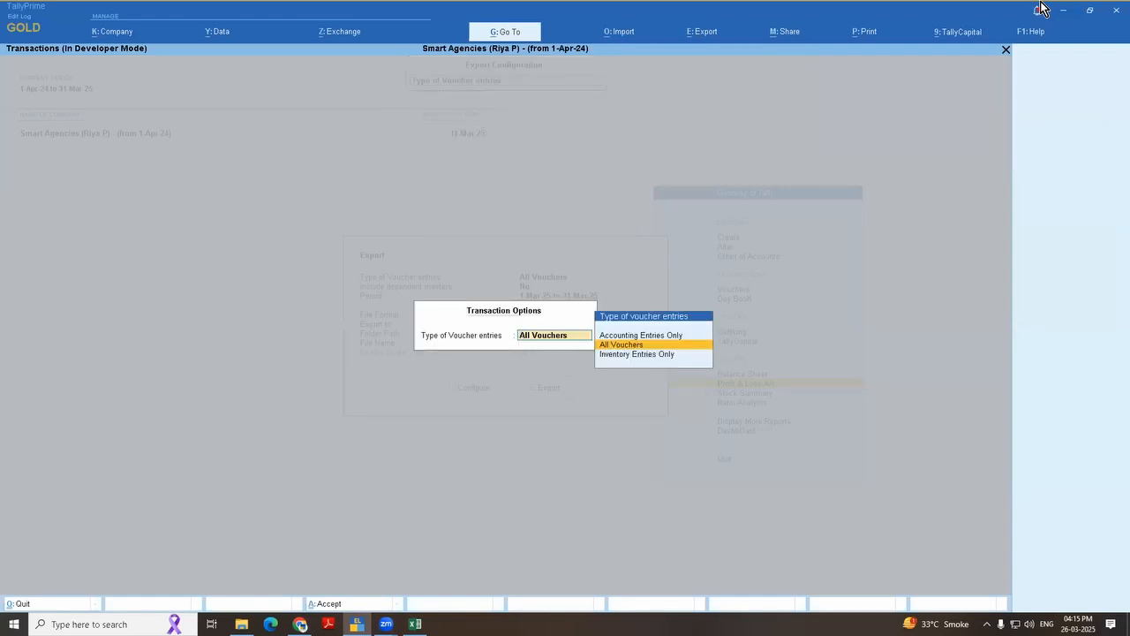
{"action": "key", "text": "Return"}
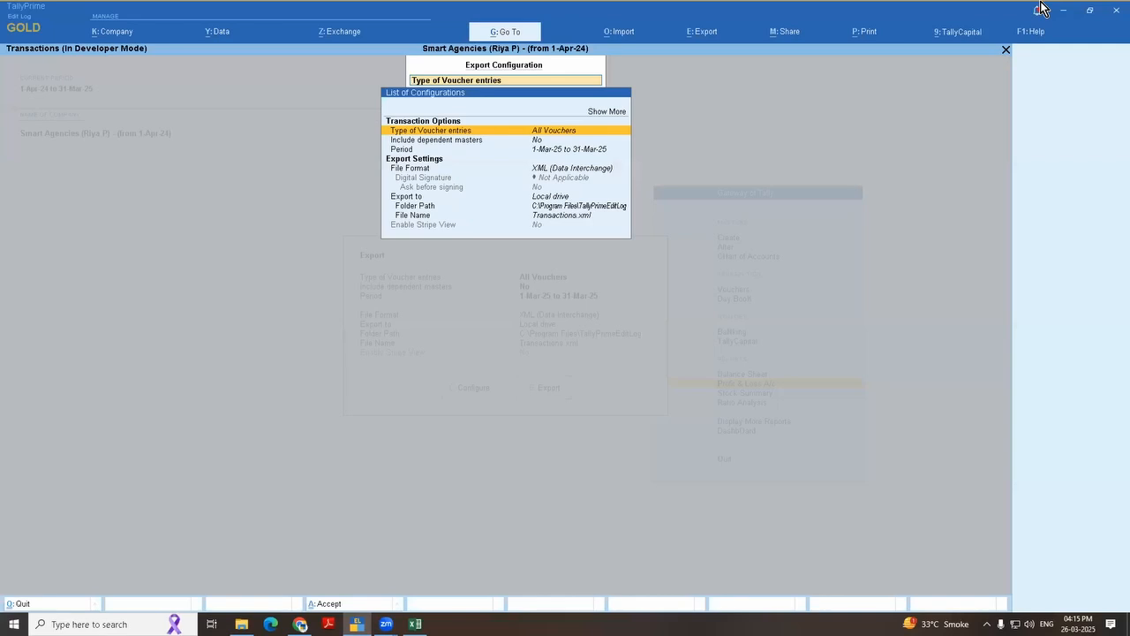
{"action": "key", "text": "Escape"}
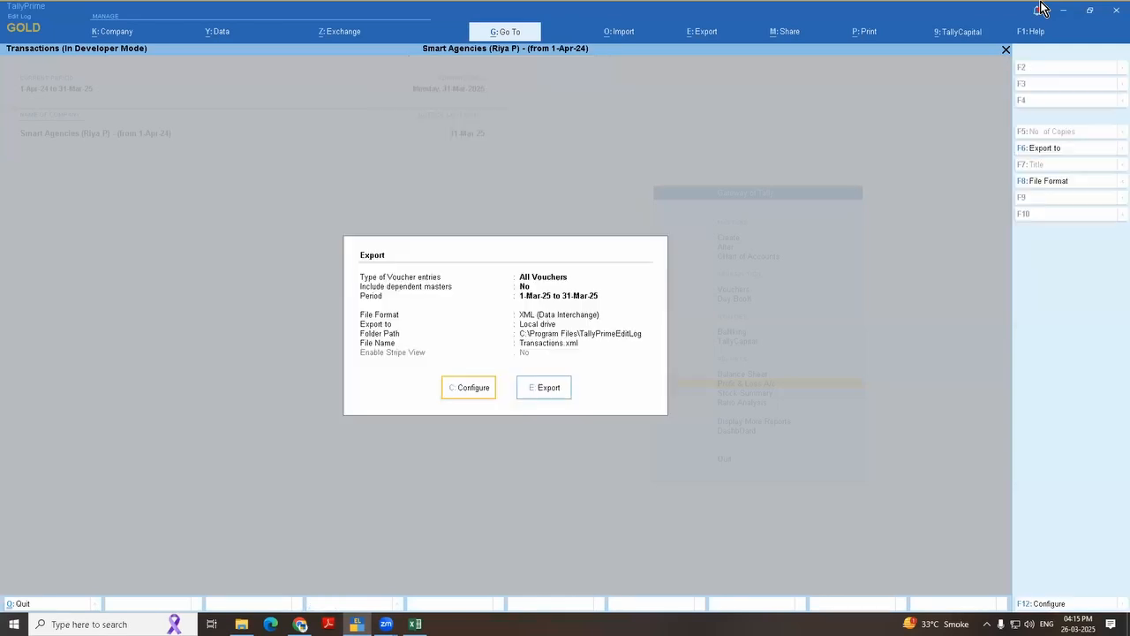
{"action": "key", "text": "Escape"}
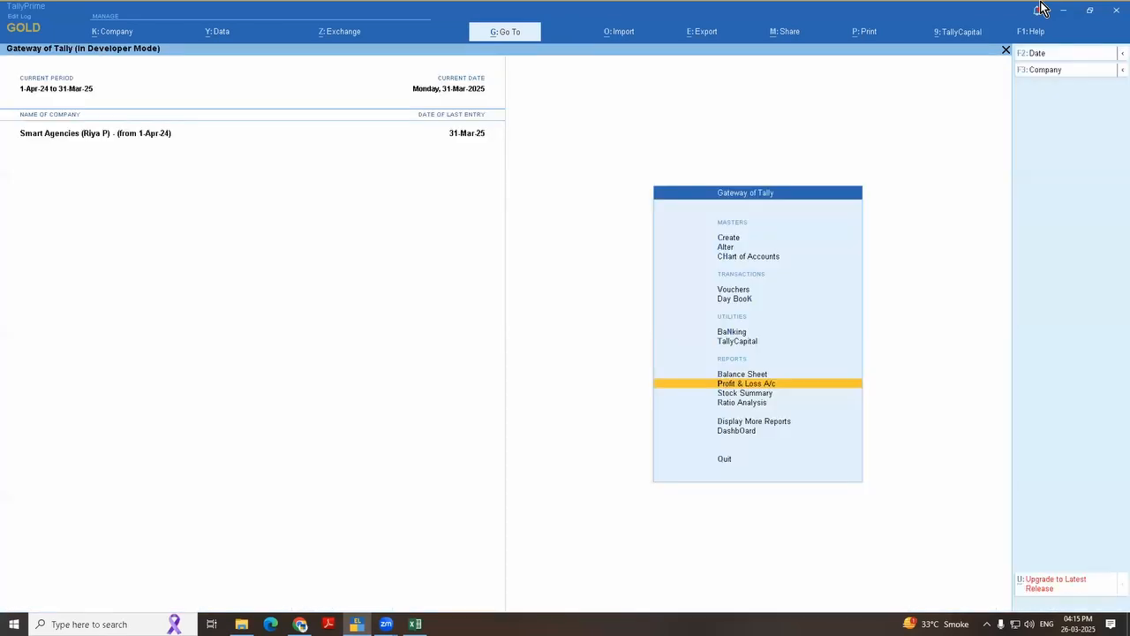
Step: Open the March list of Payment vouchers through the Statistics report
{"action": "key", "text": "d"}
{"action": "key", "text": "s"}
{"action": "key", "text": "s"}
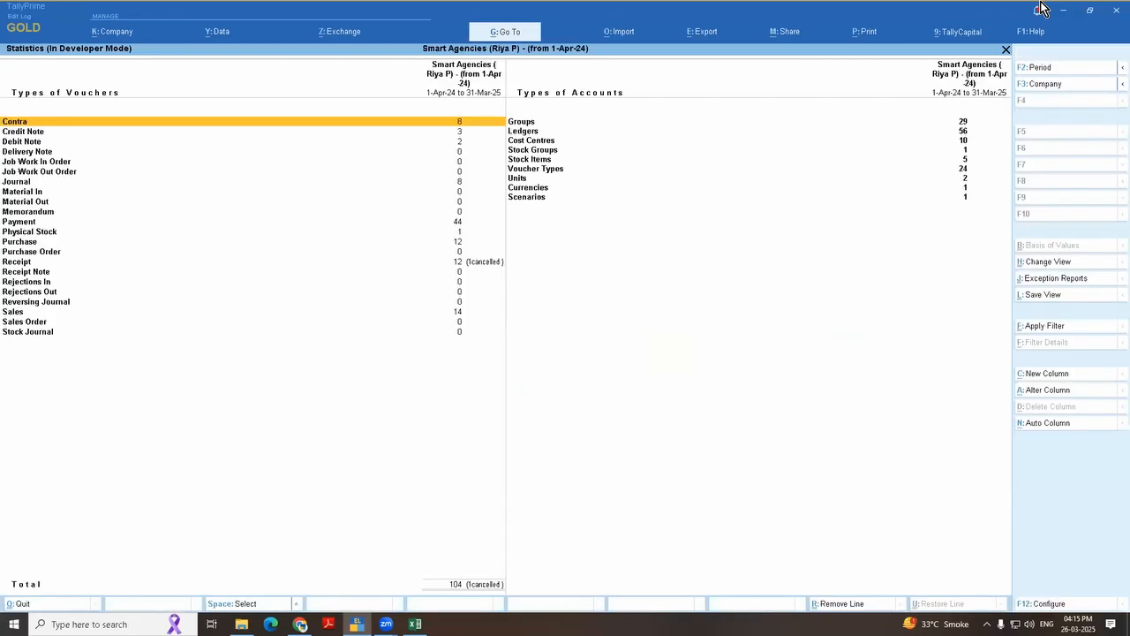
{"action": "key", "text": "Down"}
{"action": "key", "text": "Down"}
{"action": "key", "text": "Down"}
{"action": "key", "text": "Down"}
{"action": "key", "text": "Down"}
{"action": "key", "text": "Down"}
{"action": "key", "text": "Down"}
{"action": "key", "text": "Down"}
{"action": "key", "text": "Down"}
{"action": "key", "text": "Down"}
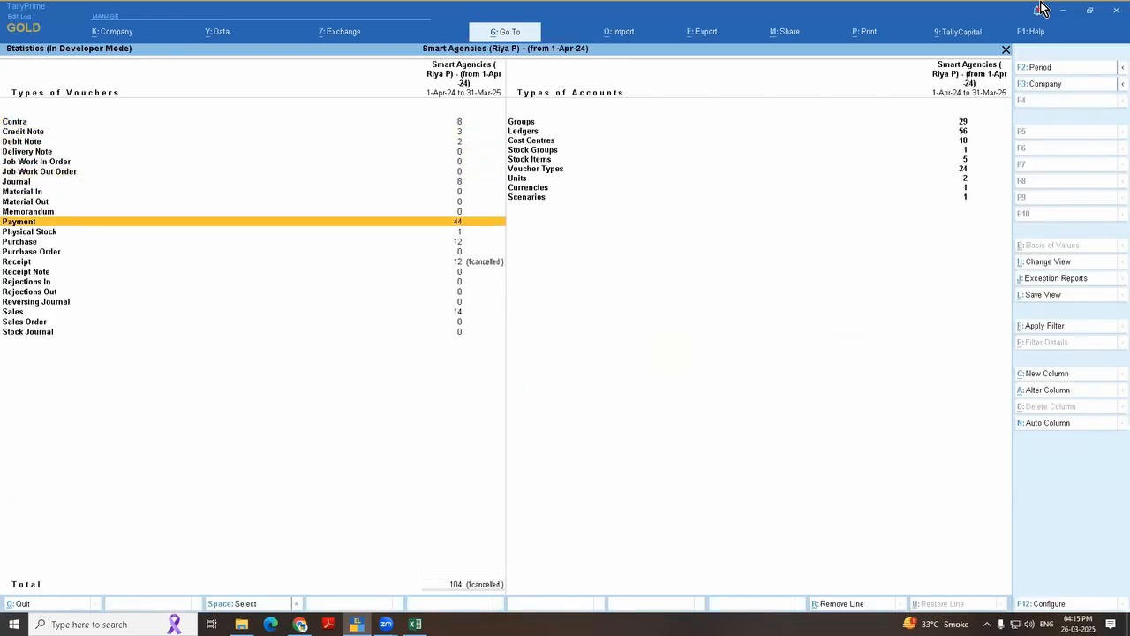
{"action": "key", "text": "Return"}
Step: Set the Payment voucher register's period to 1-Apr-24 to 31-Mar-25
{"action": "key", "text": "Return"}
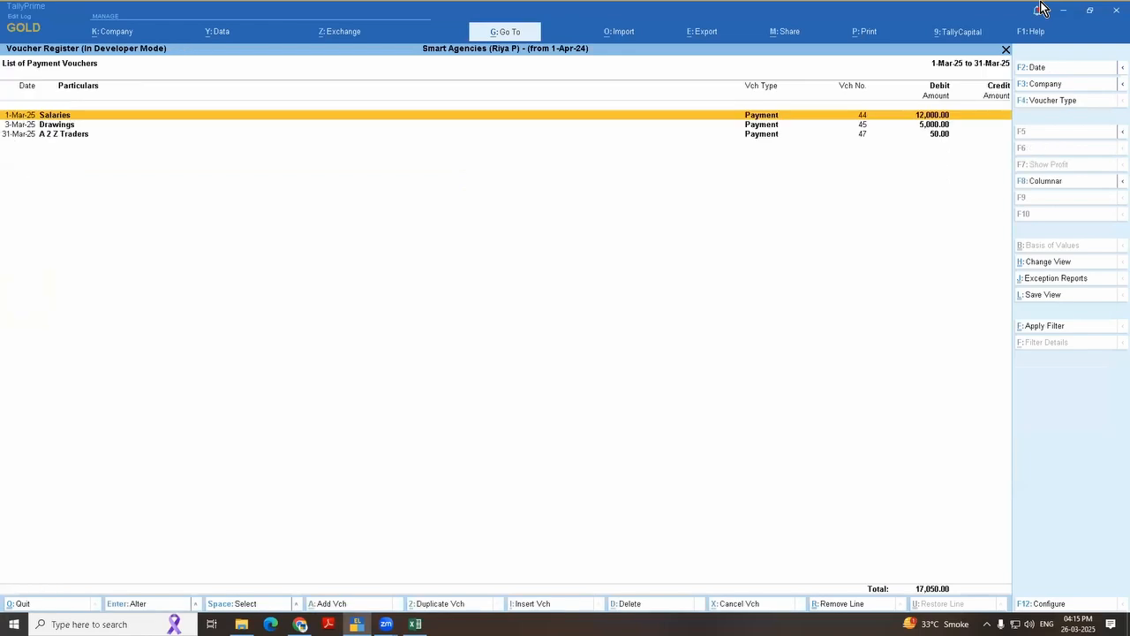
{"action": "key", "text": "F2"}
{"action": "key", "text": "Return"}
{"action": "key", "text": "Return"}
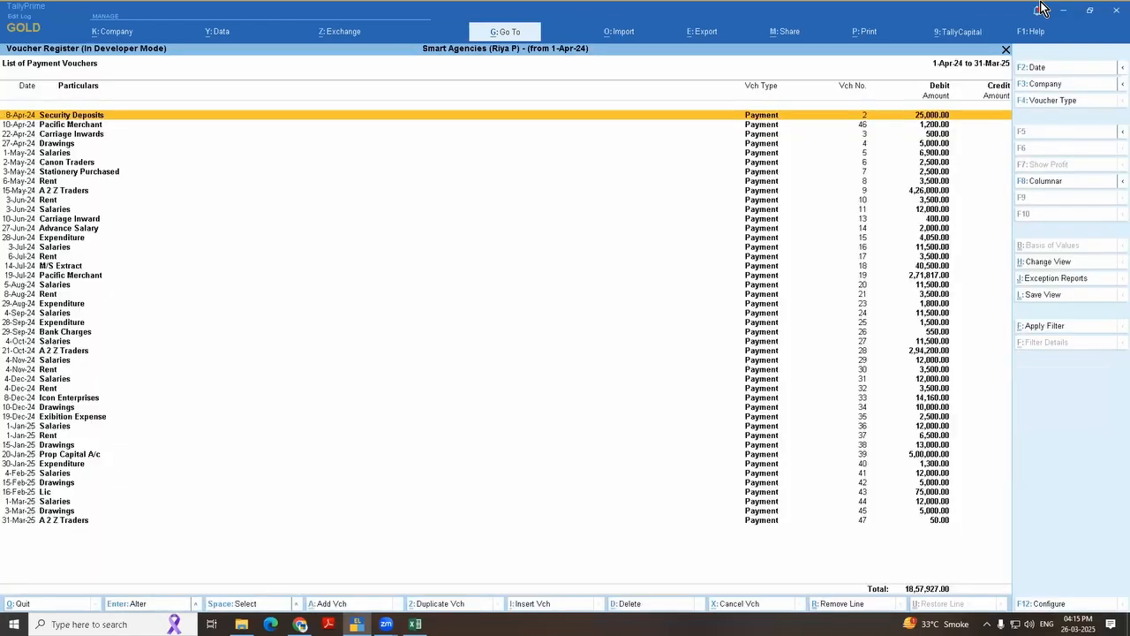
Step: Start exporting the current Payment voucher register and open its export configuration
{"action": "key", "text": "ctrl"}
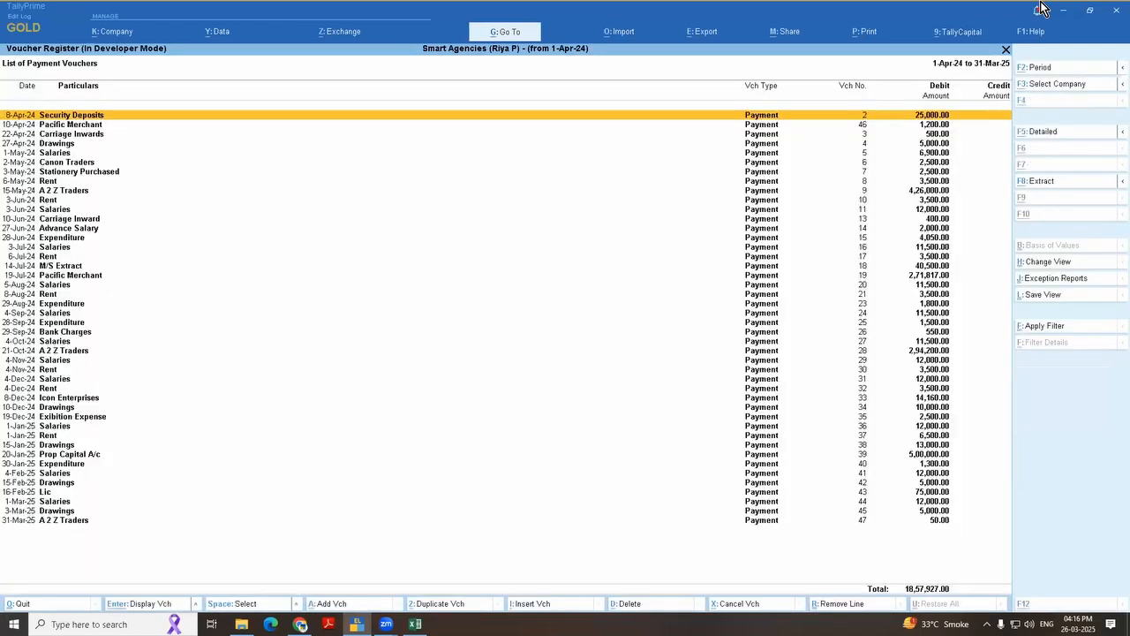
{"action": "key", "text": "alt+e"}
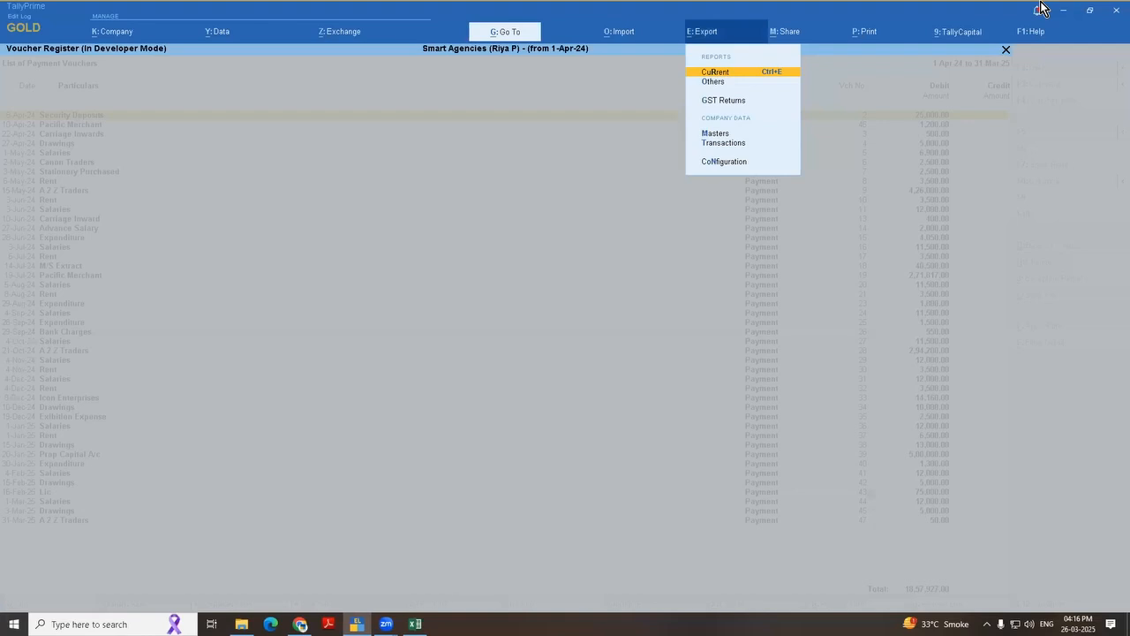
{"action": "key", "text": "Return"}
{"action": "key", "text": "c"}
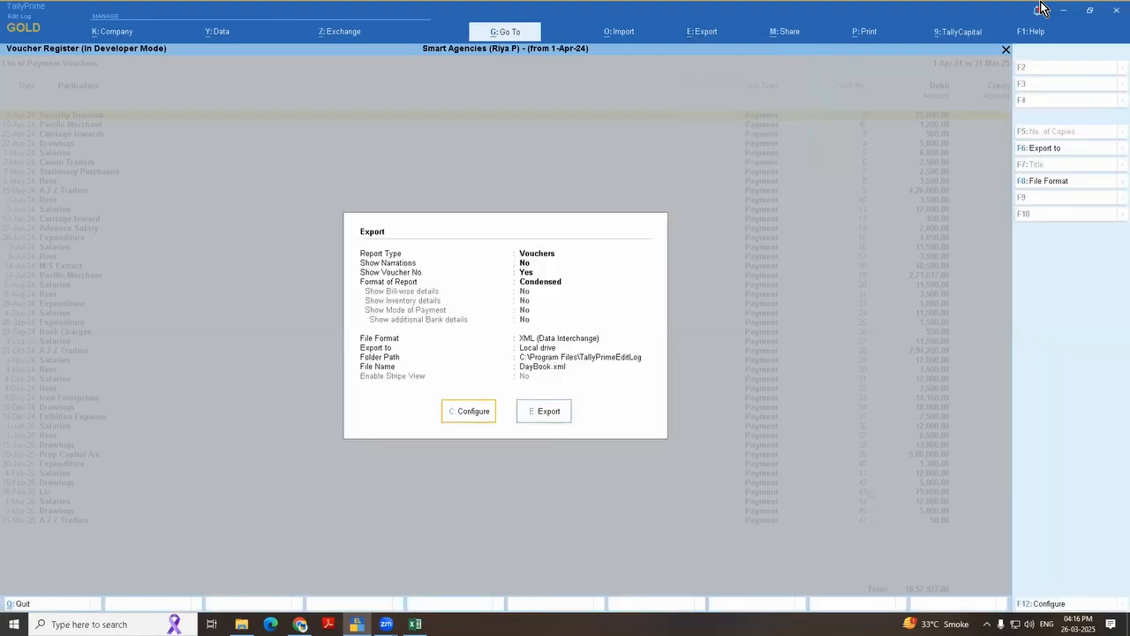
Step: Examine the report details and export settings available in the Payment voucher register's export configuration
{"action": "key", "text": "Down"}
{"action": "key", "text": "Down"}
{"action": "key", "text": "Down"}
{"action": "key", "text": "Down"}
{"action": "key", "text": "Down"}
{"action": "key", "text": "Down"}
{"action": "key", "text": "Down"}
{"action": "key", "text": "Down"}
{"action": "key", "text": "Down"}
{"action": "key", "text": "Down"}
{"action": "key", "text": "Down"}
{"action": "key", "text": "Down"}
{"action": "key", "text": "Down"}
{"action": "key", "text": "Down"}
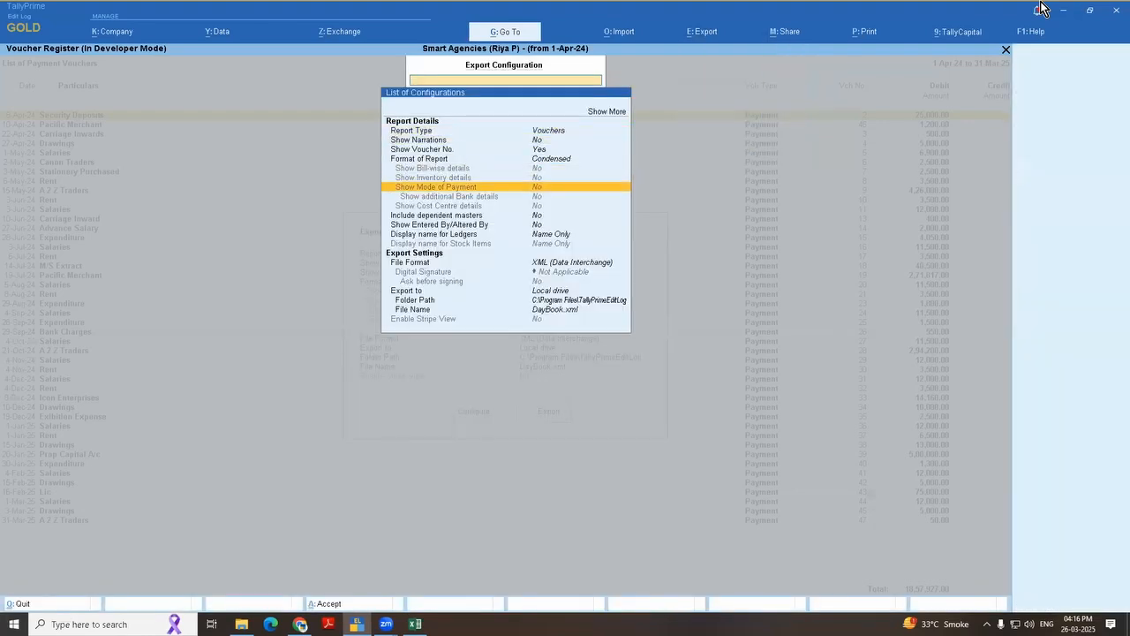
{"action": "key", "text": "Down"}
{"action": "key", "text": "Down"}
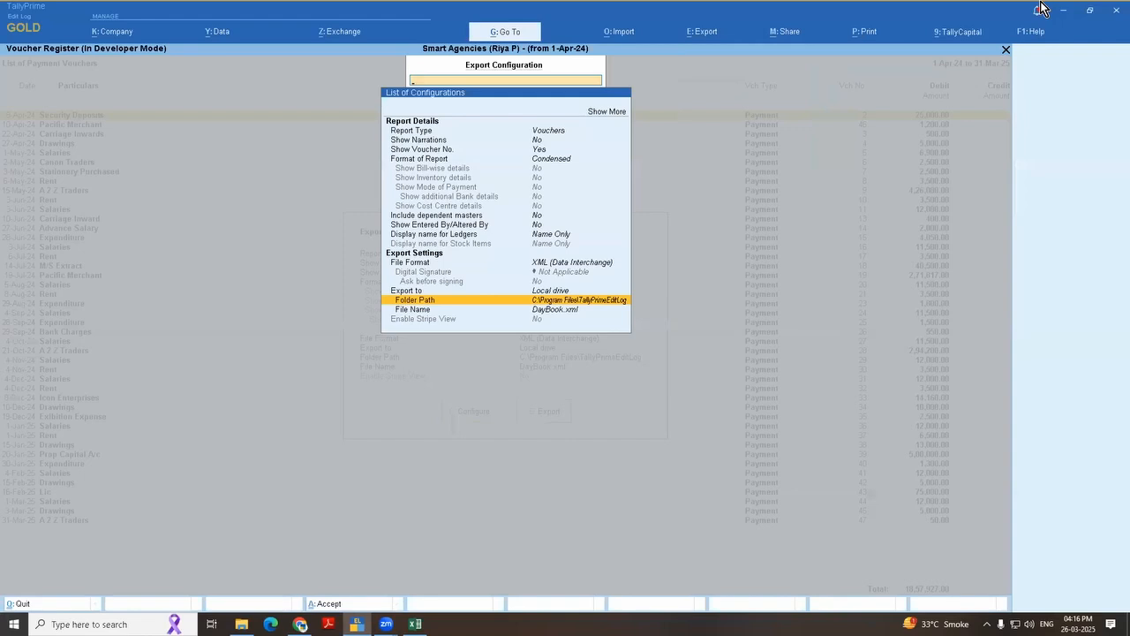
{"action": "key", "text": "Up"}
{"action": "key", "text": "Up"}
{"action": "key", "text": "Up"}
{"action": "key", "text": "Up"}
{"action": "key", "text": "Up"}
{"action": "key", "text": "Up"}
{"action": "key", "text": "Up"}
{"action": "key", "text": "Up"}
{"action": "key", "text": "Up"}
{"action": "key", "text": "Up"}
{"action": "key", "text": "Up"}
{"action": "key", "text": "Up"}
{"action": "key", "text": "Up"}
{"action": "key", "text": "Up"}
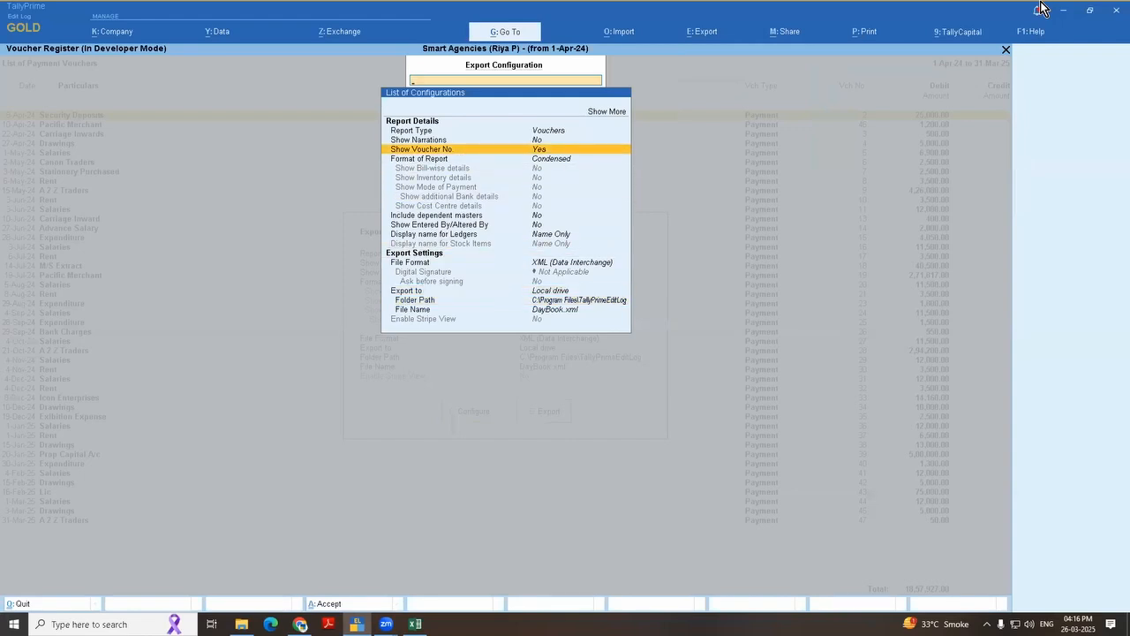
{"action": "key", "text": "Down"}
{"action": "key", "text": "Down"}
{"action": "key", "text": "Down"}
{"action": "key", "text": "Down"}
{"action": "key", "text": "Down"}
{"action": "key", "text": "Down"}
{"action": "key", "text": "Down"}
{"action": "key", "text": "Down"}
{"action": "key", "text": "Down"}
{"action": "key", "text": "Down"}
{"action": "key", "text": "Down"}
{"action": "key", "text": "Down"}
{"action": "key", "text": "Down"}
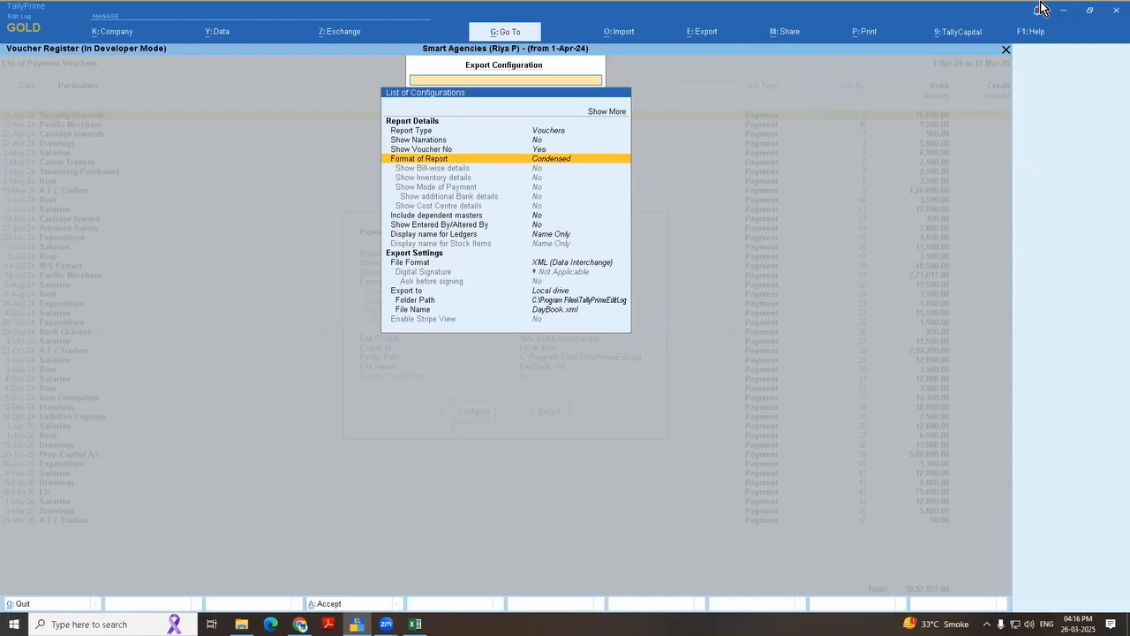
{"action": "key", "text": "Down"}
{"action": "key", "text": "Down"}
{"action": "key", "text": "Down"}
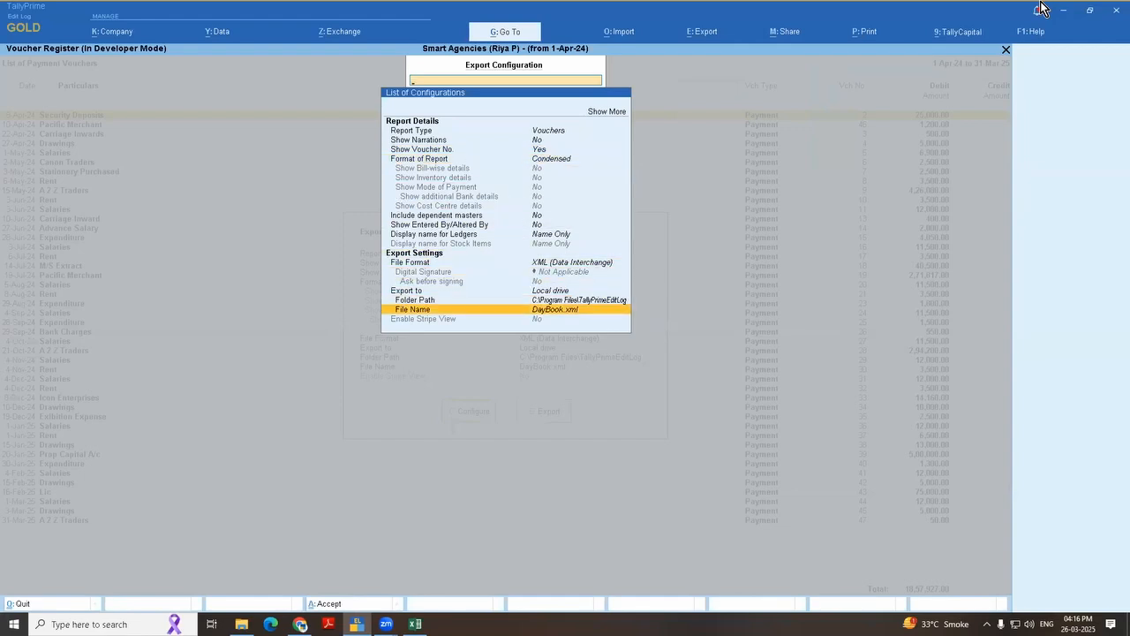
{"action": "key", "text": "Up"}
{"action": "key", "text": "Up"}
{"action": "key", "text": "Up"}
{"action": "key", "text": "Up"}
{"action": "key", "text": "Up"}
{"action": "key", "text": "Up"}
{"action": "key", "text": "Up"}
{"action": "key", "text": "Up"}
{"action": "key", "text": "Up"}
{"action": "key", "text": "Up"}
{"action": "key", "text": "Up"}
{"action": "key", "text": "Up"}
{"action": "key", "text": "Up"}
{"action": "key", "text": "Up"}
{"action": "key", "text": "Up"}
{"action": "key", "text": "Up"}
{"action": "key", "text": "Up"}
{"action": "key", "text": "Up"}
{"action": "key", "text": "Up"}
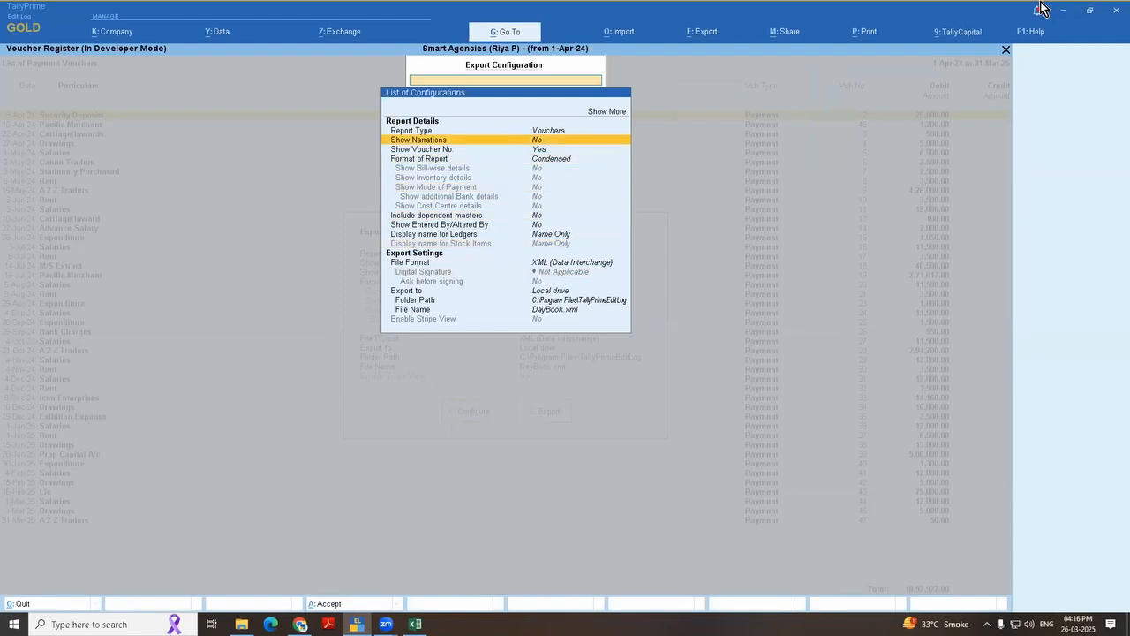
Step: Expand the export configuration to show more options and set Include dependent masters to Yes
{"action": "key", "text": "Return"}
{"action": "key", "text": "Down"}
{"action": "key", "text": "Down"}
{"action": "key", "text": "Down"}
{"action": "key", "text": "Down"}
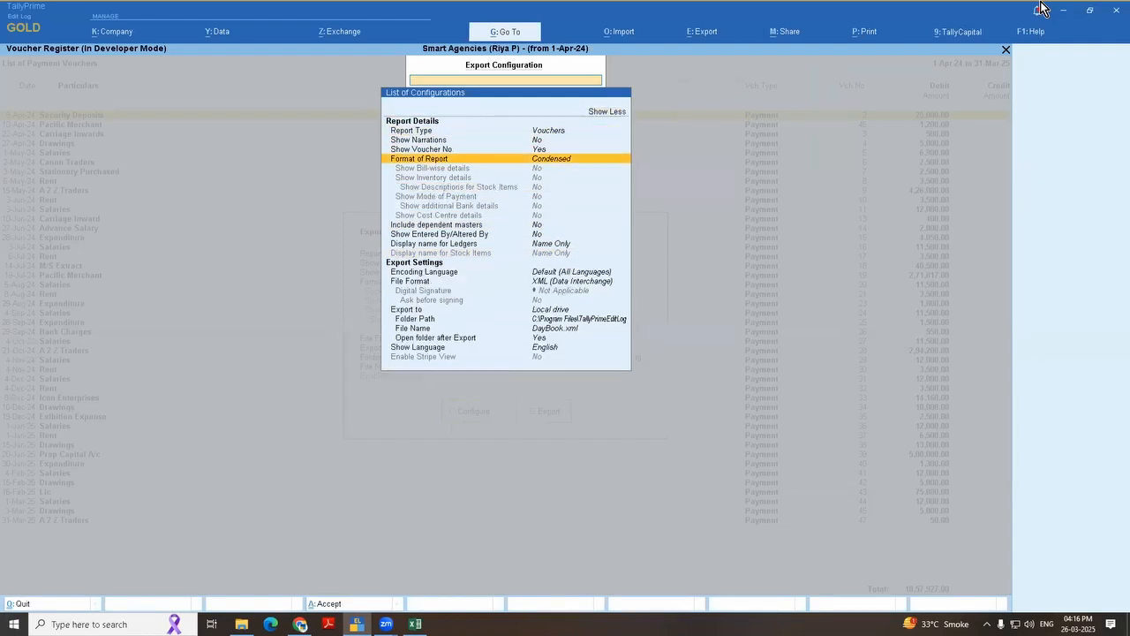
{"action": "type", "text": "Depe"}
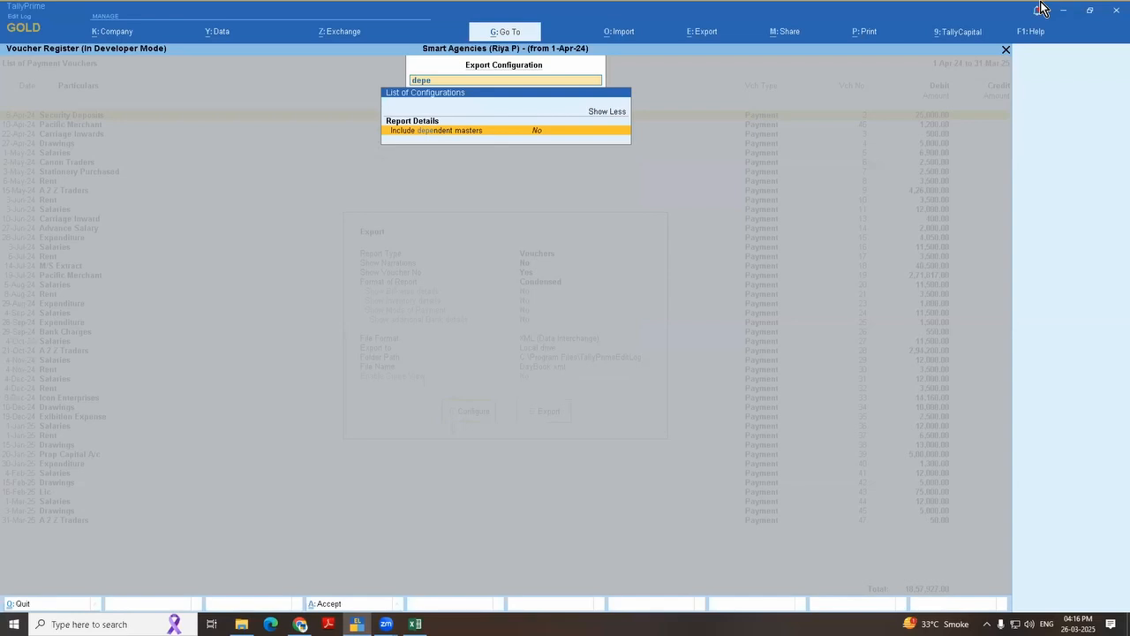
{"action": "key", "text": "Return"}
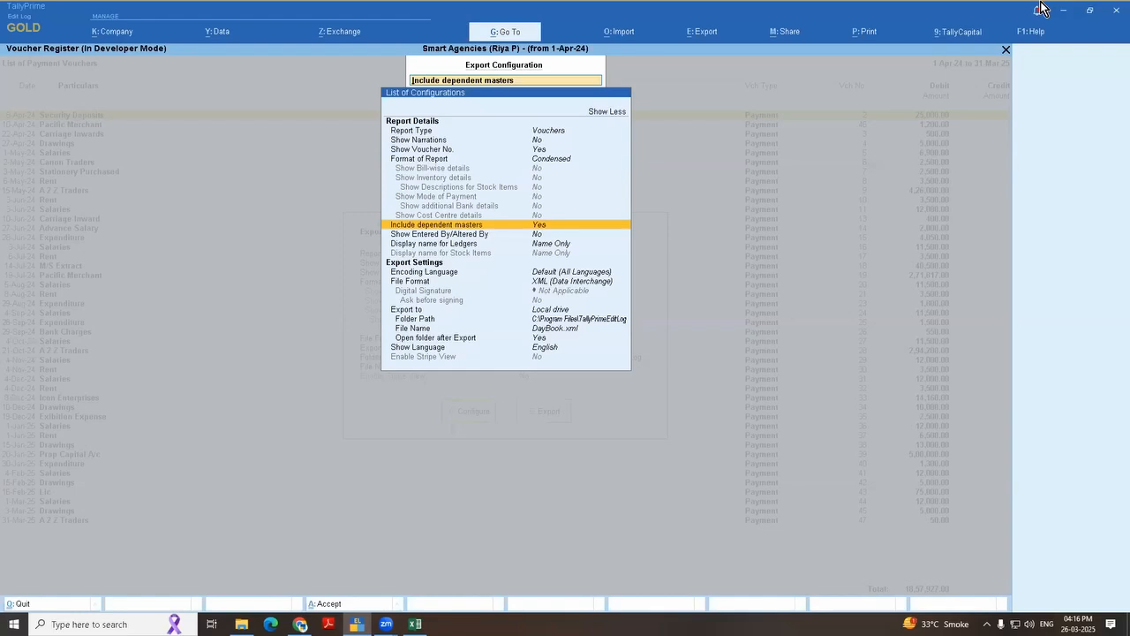
Step: Export the Payment voucher register as XML, overwriting DayBook.xml, and check the exported file in the TallyPrimeEditLog folder
{"action": "key", "text": "Down"}
{"action": "key", "text": "Down"}
{"action": "key", "text": "Down"}
{"action": "key", "text": "Down"}
{"action": "key", "text": "Down"}
{"action": "key", "text": "Down"}
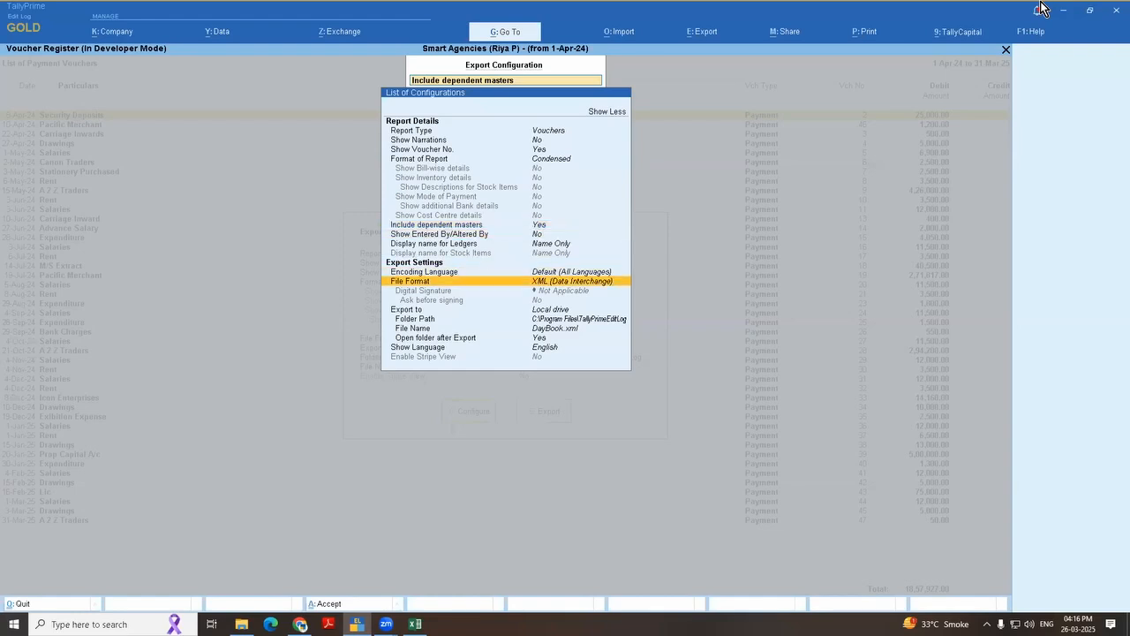
{"action": "key", "text": "Down"}
{"action": "key", "text": "Down"}
{"action": "key", "text": "Down"}
{"action": "key", "text": "Down"}
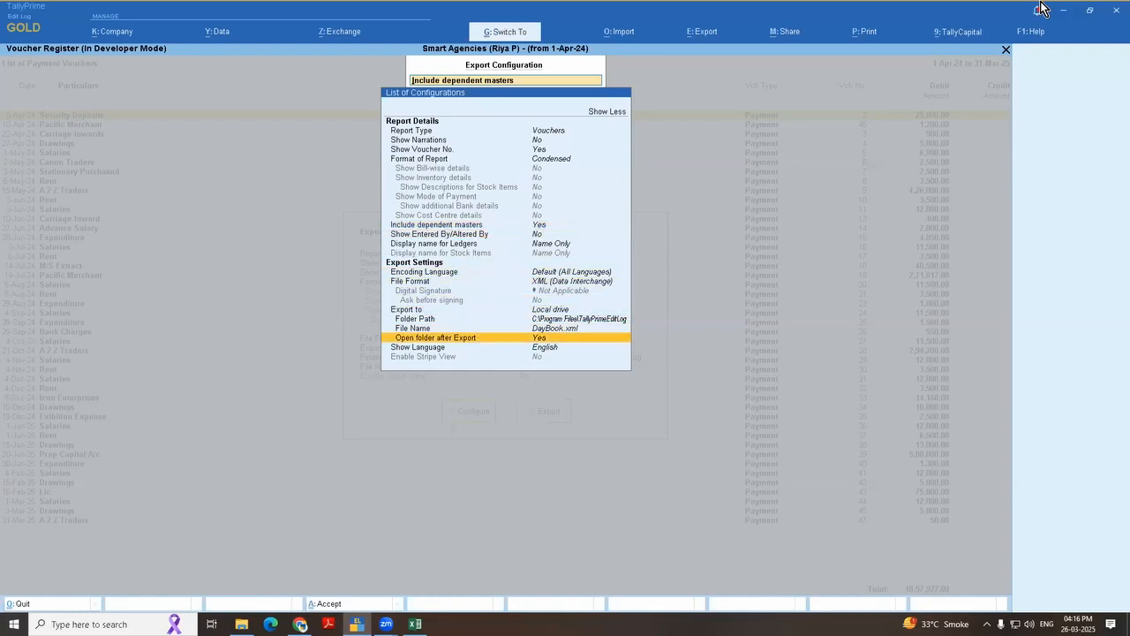
{"action": "key", "text": "Up"}
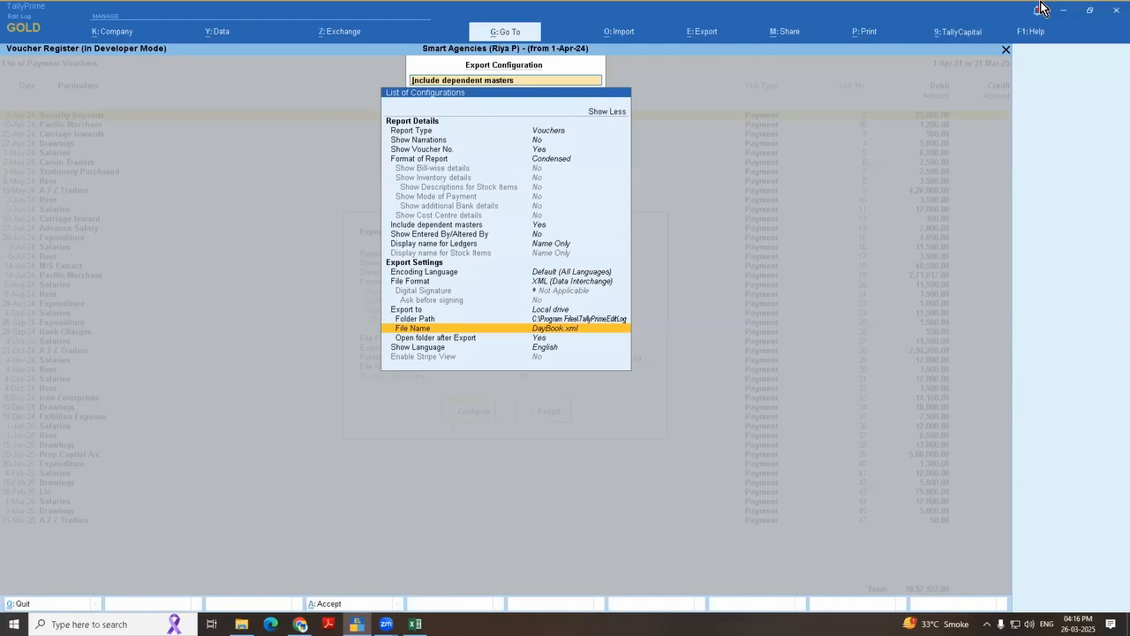
{"action": "key", "text": "Escape"}
{"action": "key", "text": "e"}
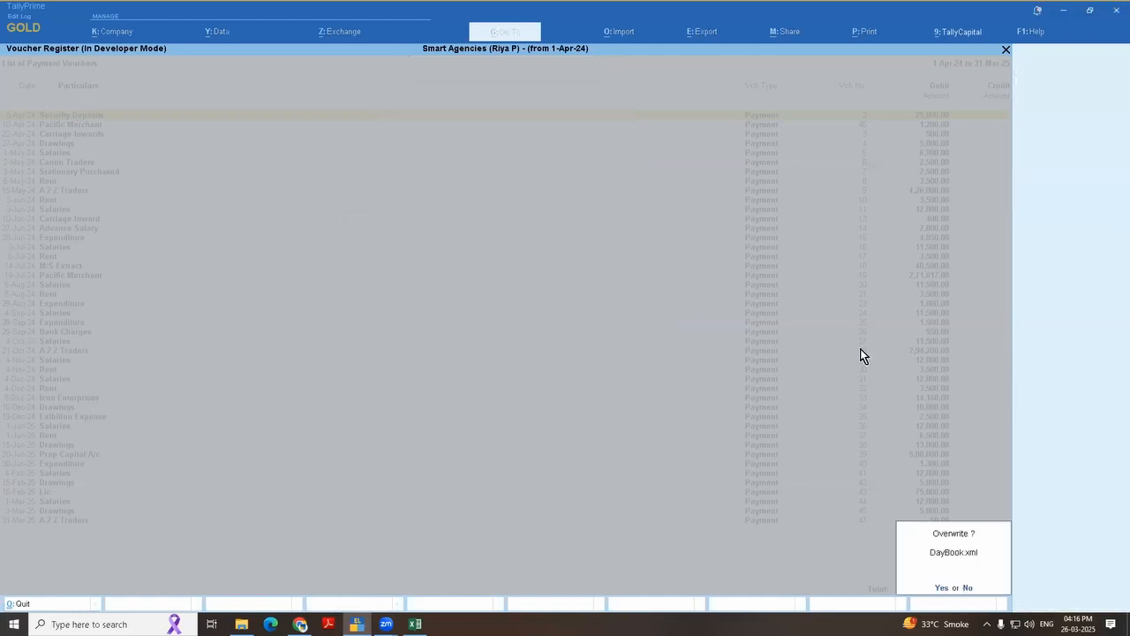
{"action": "key", "text": "y"}
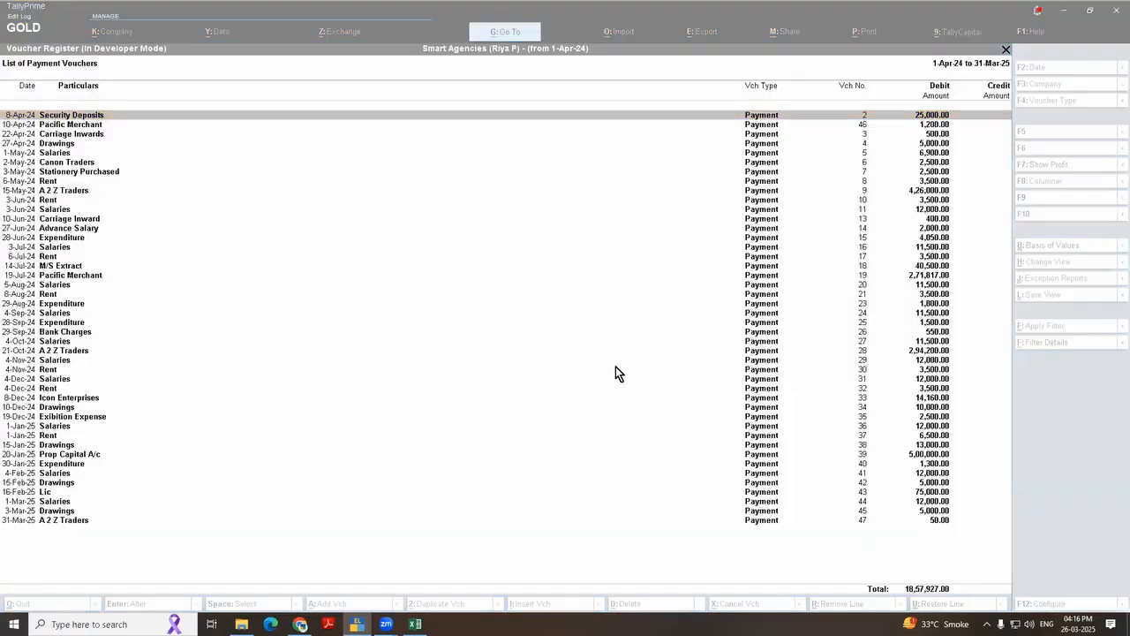
{"action": "left_click", "coordinate": [124, 61]}
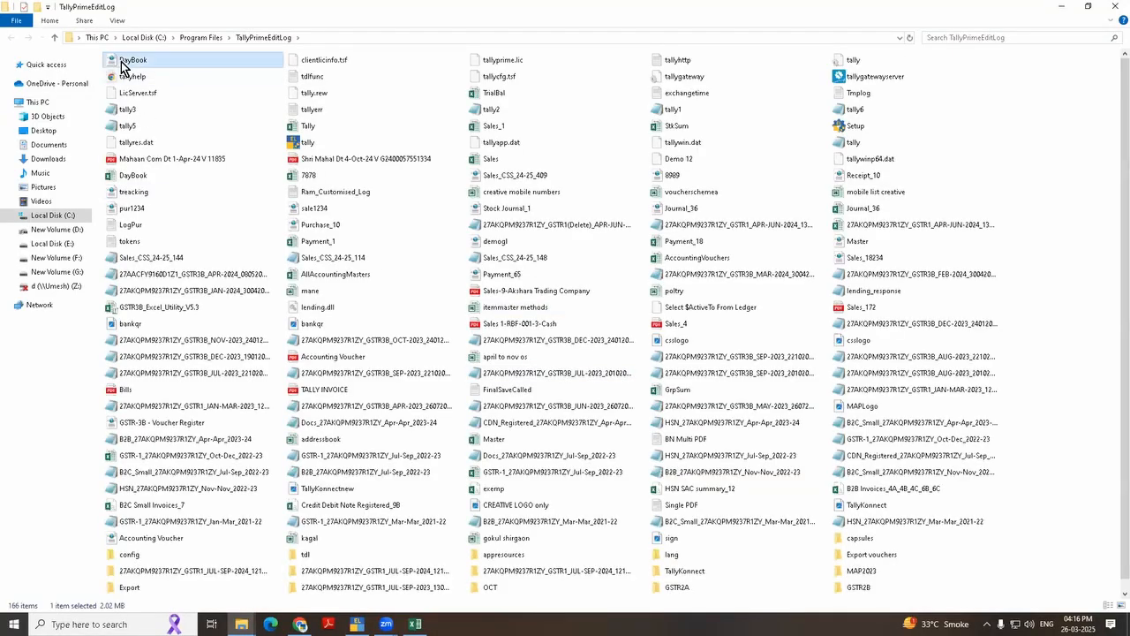
{"action": "double_click", "coordinate": [4, 14]}
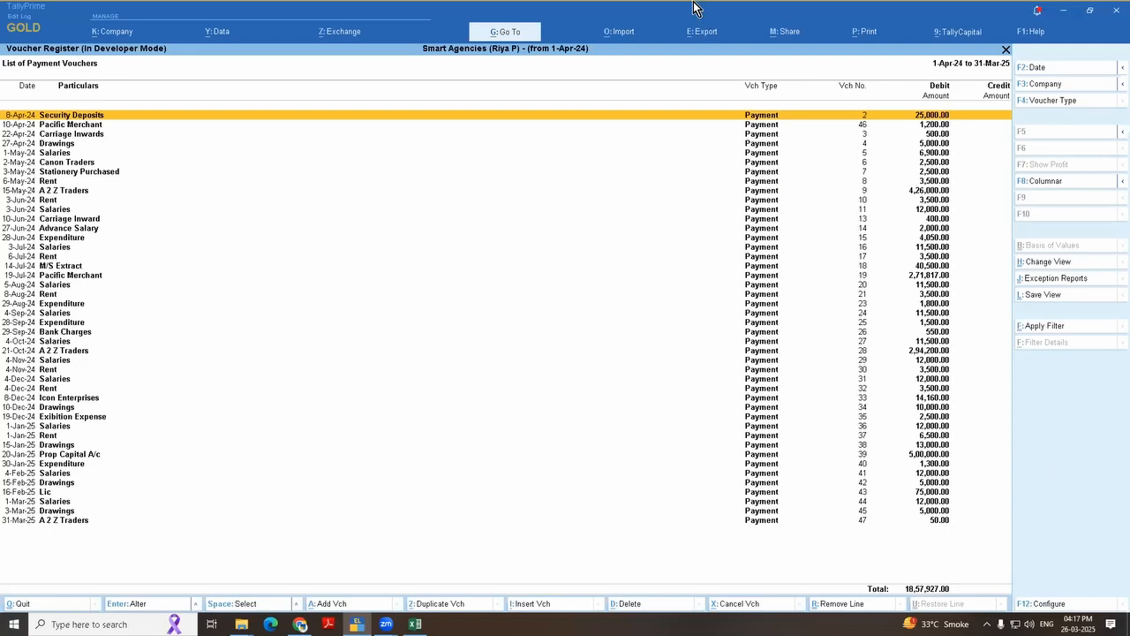
Step: Leave the Payment voucher register and start exporting the company's masters
{"action": "key", "text": "Escape"}
{"action": "key", "text": "Escape"}
{"action": "left_click", "coordinate": [697, 36]}
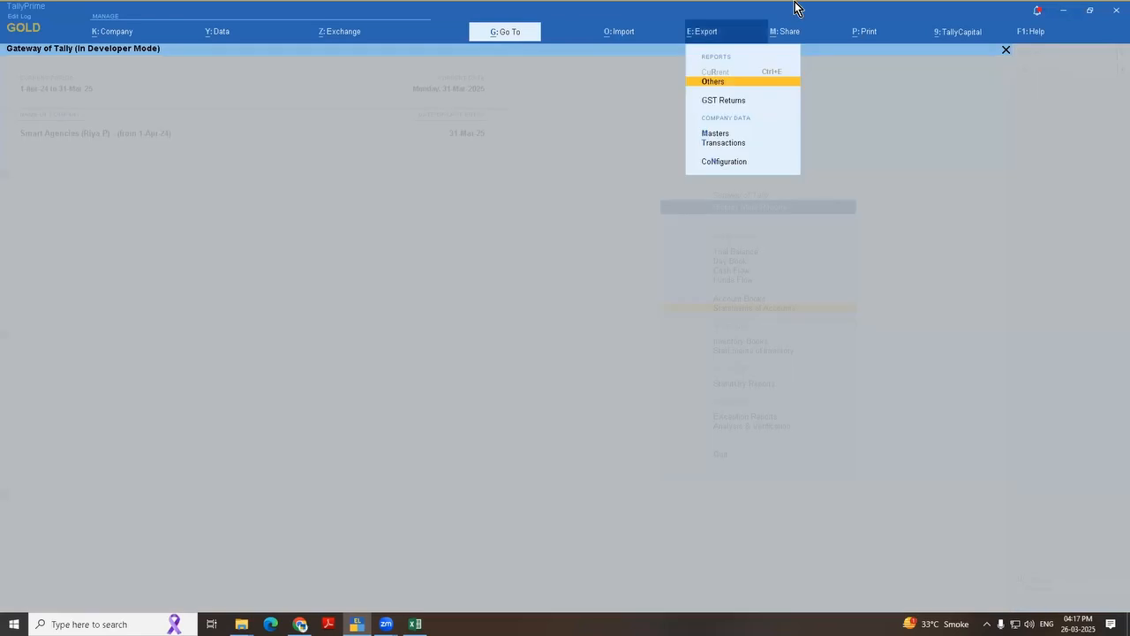
{"action": "key", "text": "Down"}
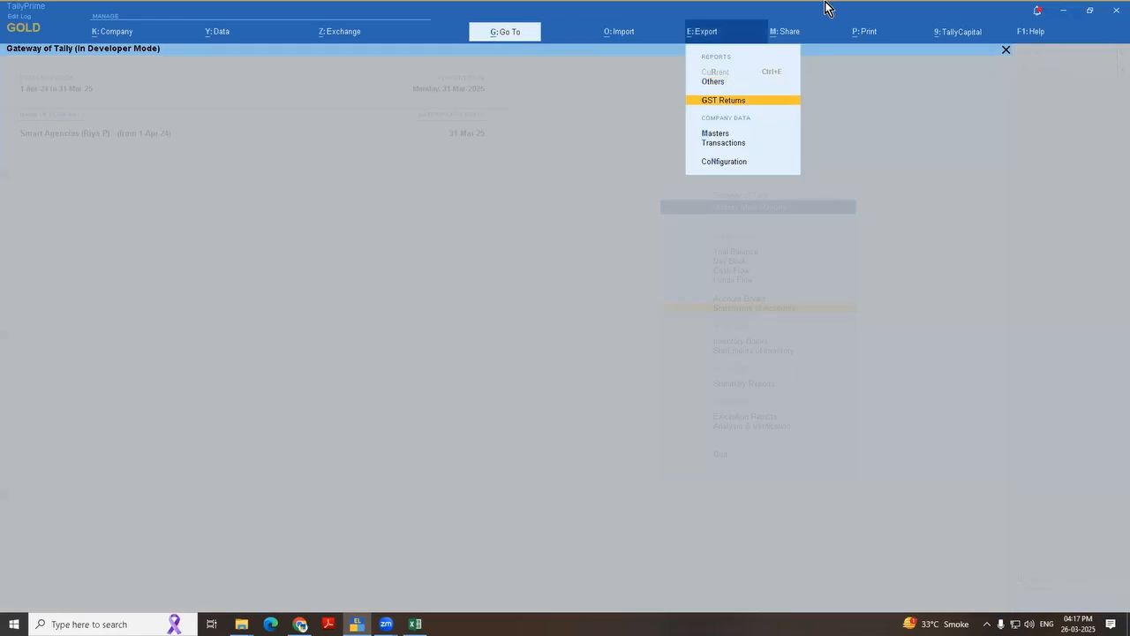
{"action": "key", "text": "Down"}
{"action": "key", "text": "Down"}
{"action": "key", "text": "Up"}
{"action": "key", "text": "Return"}
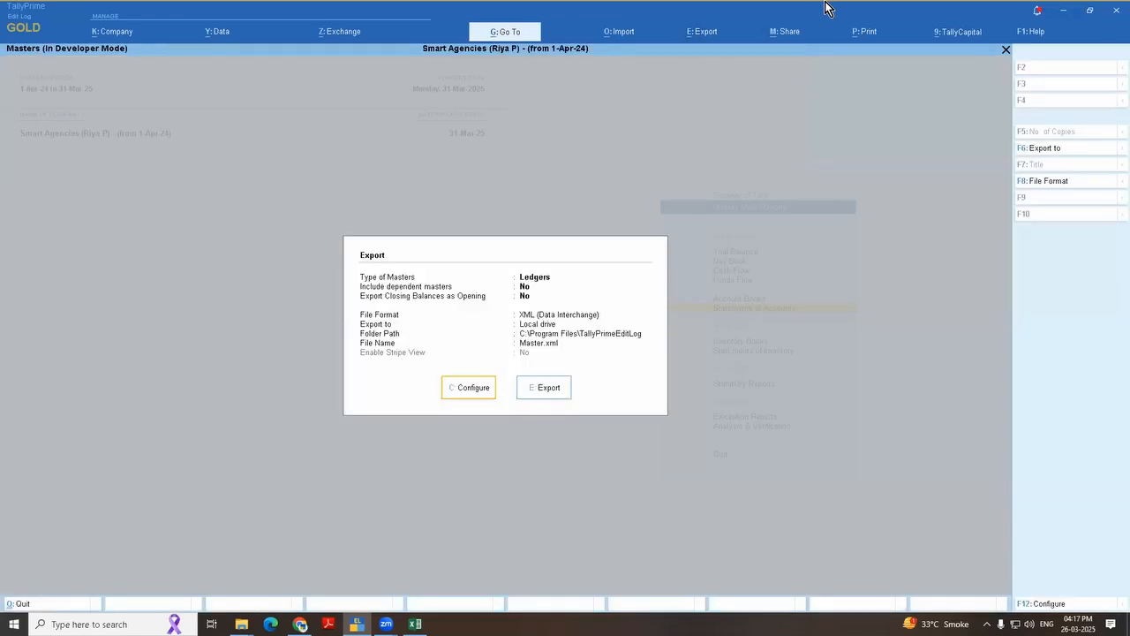
Step: Try setting Export closing balance as opening balance to Yes in the Ledgers export configuration, then leave without exporting
{"action": "key", "text": "Right"}
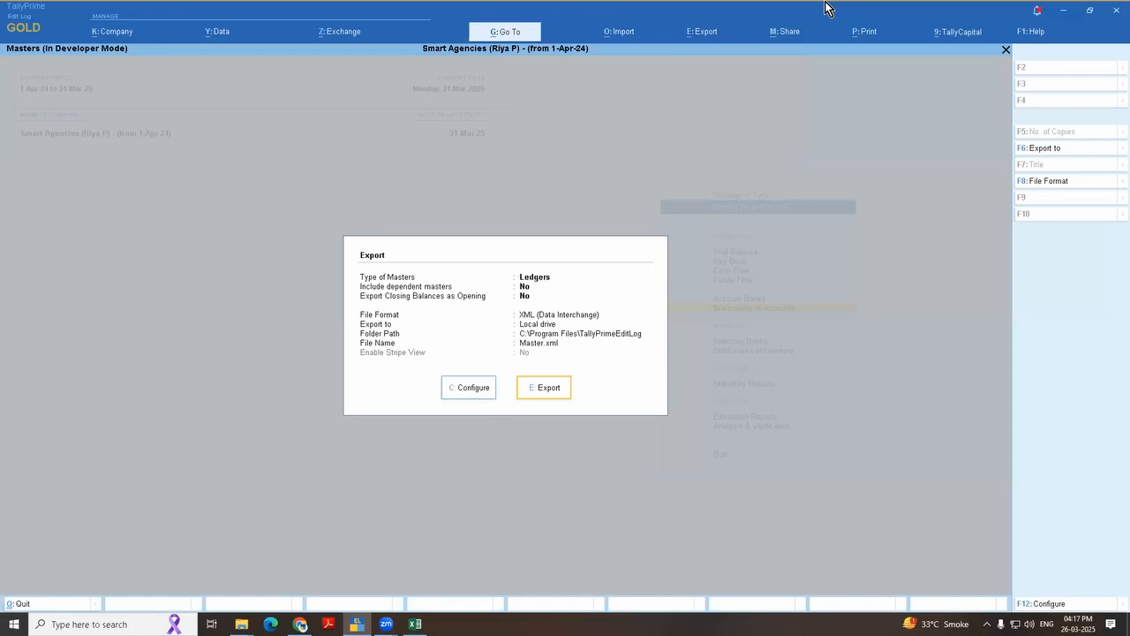
{"action": "key", "text": "Left"}
{"action": "key", "text": "Return"}
{"action": "key", "text": "Down"}
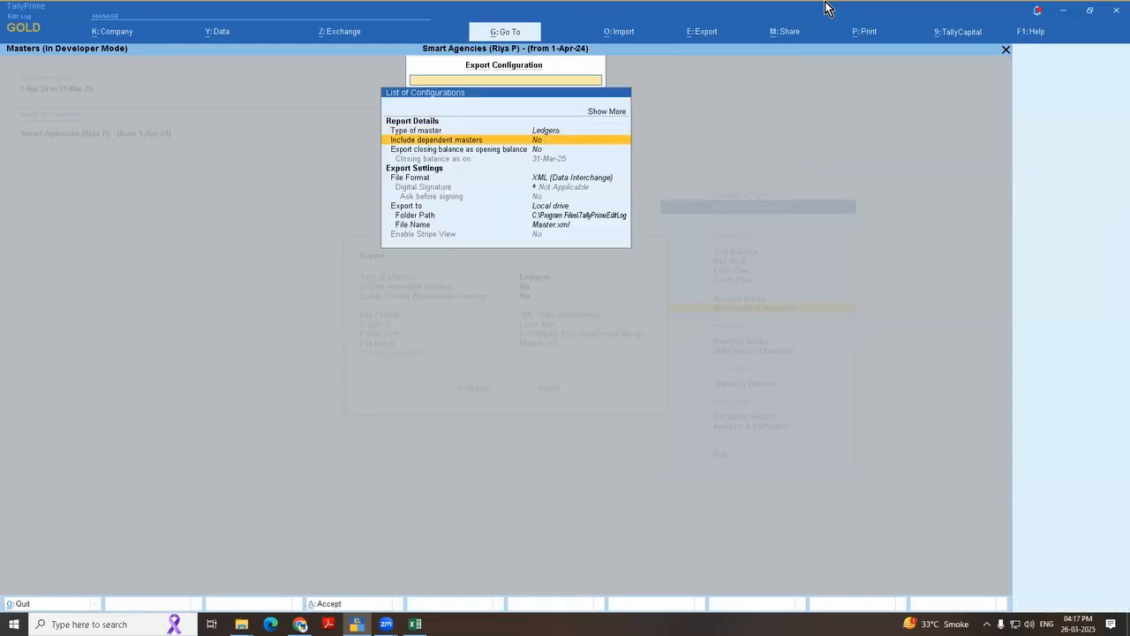
{"action": "key", "text": "Down"}
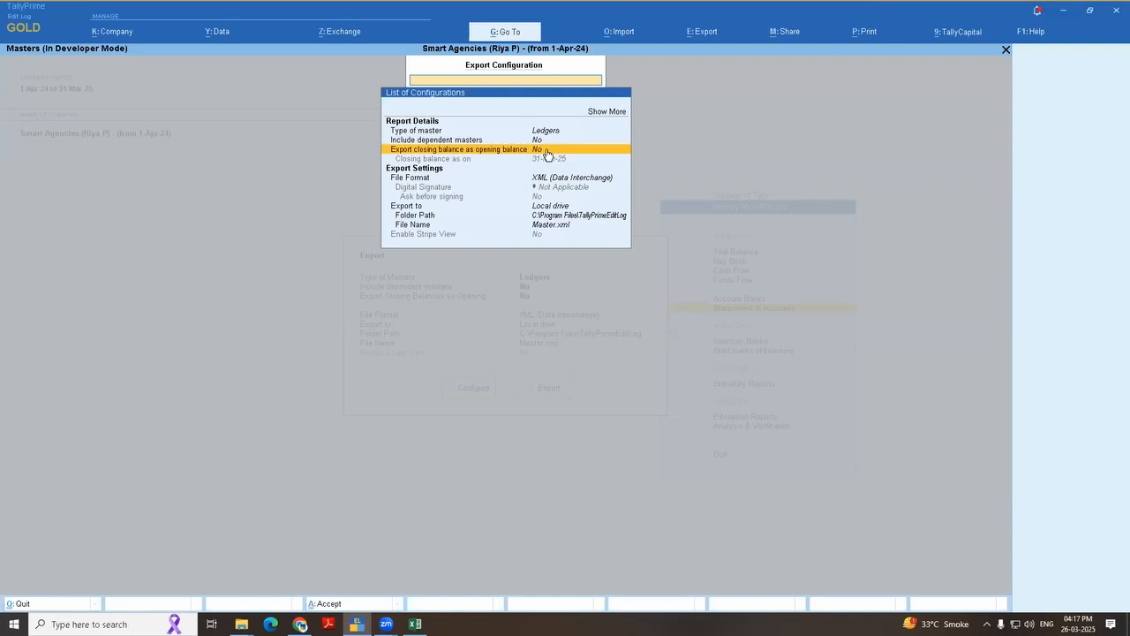
{"action": "left_click", "coordinate": [547, 150]}
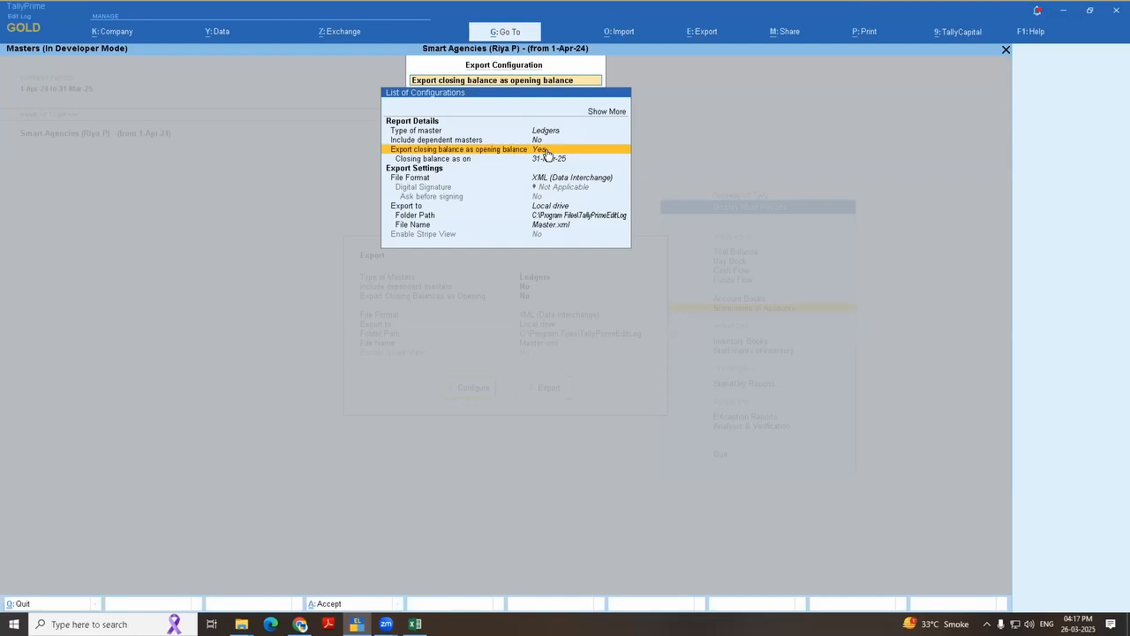
{"action": "key", "text": "Down"}
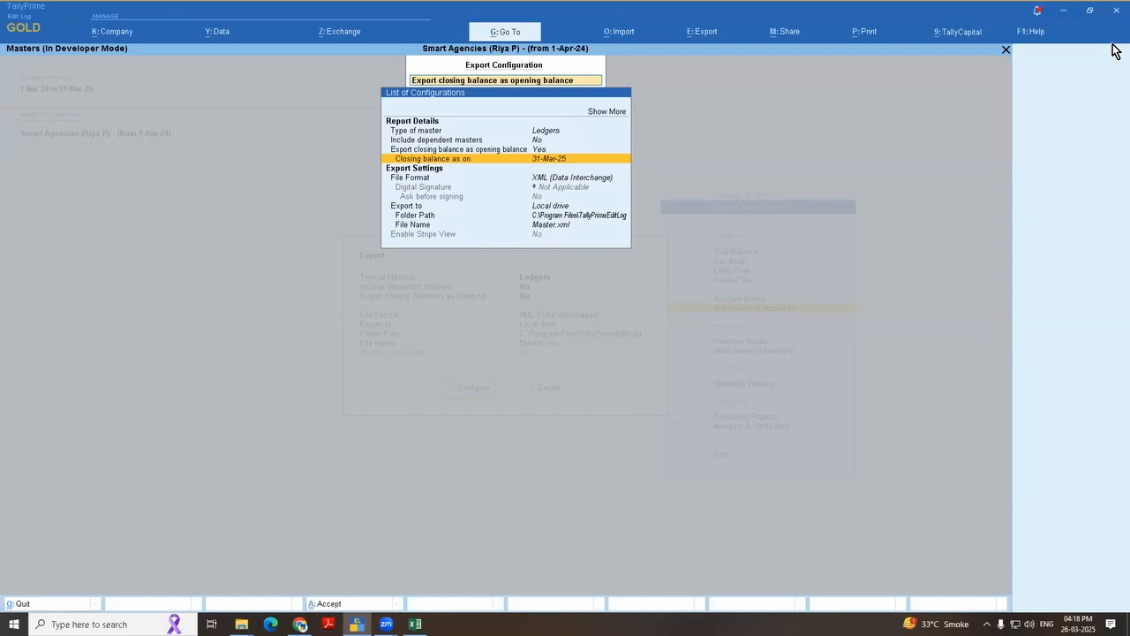
{"action": "key", "text": "Escape"}
{"action": "key", "text": "Escape"}
{"action": "key", "text": "Escape"}
{"action": "key", "text": "Escape"}
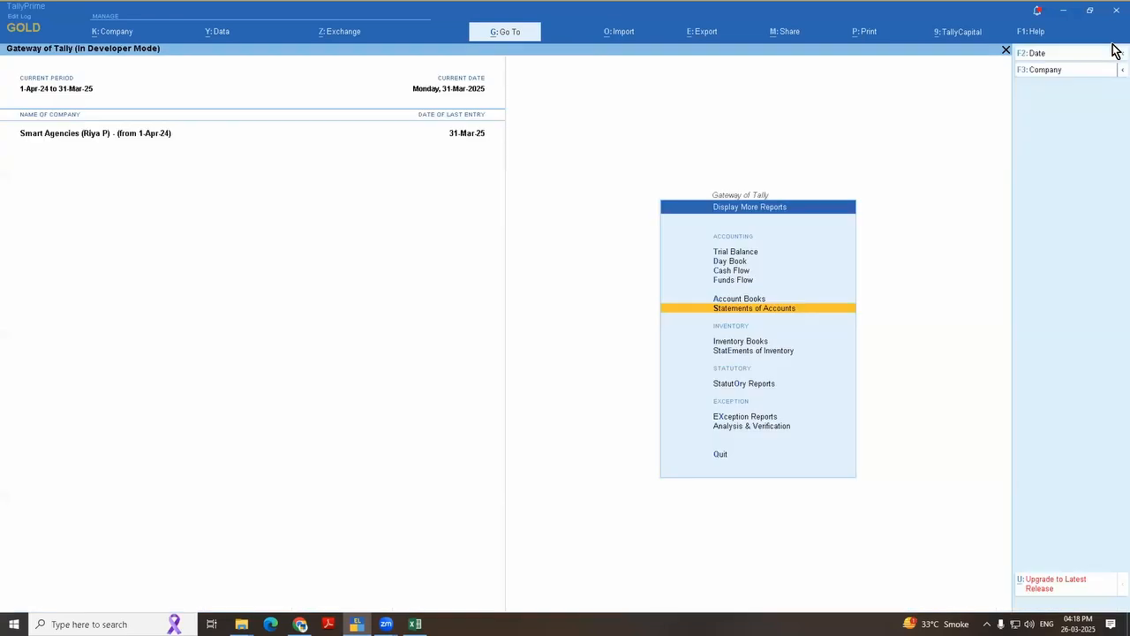
Step: Open the Profit & Loss A/c from the Gateway of Tally and show it in detailed view
{"action": "key", "text": "Escape"}
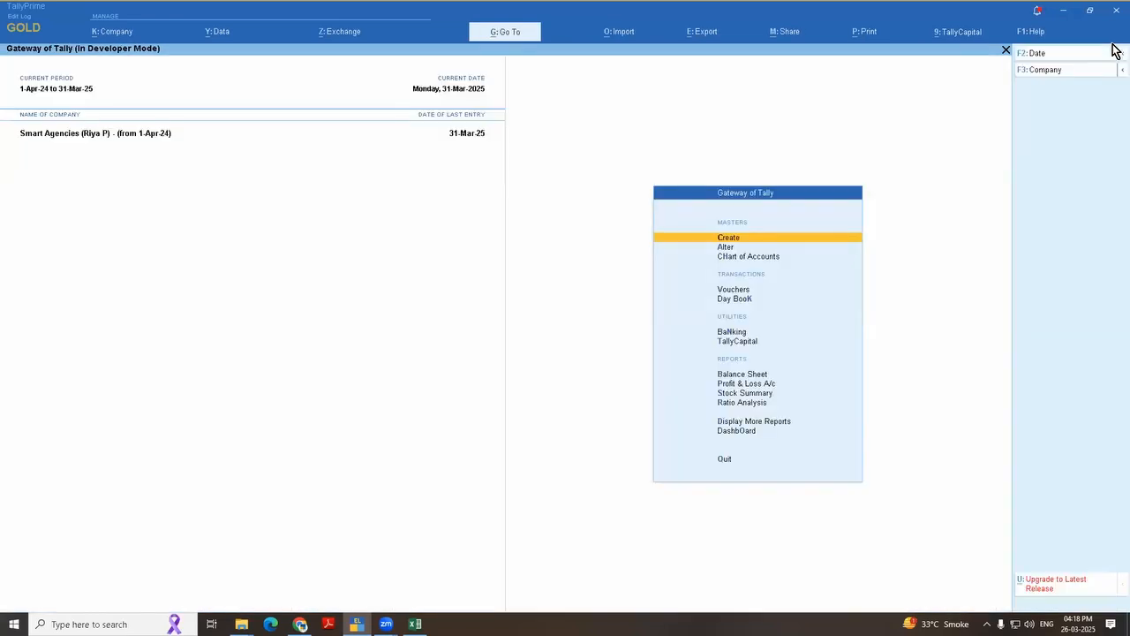
{"action": "key", "text": "p"}
{"action": "key", "text": "alt+F5"}
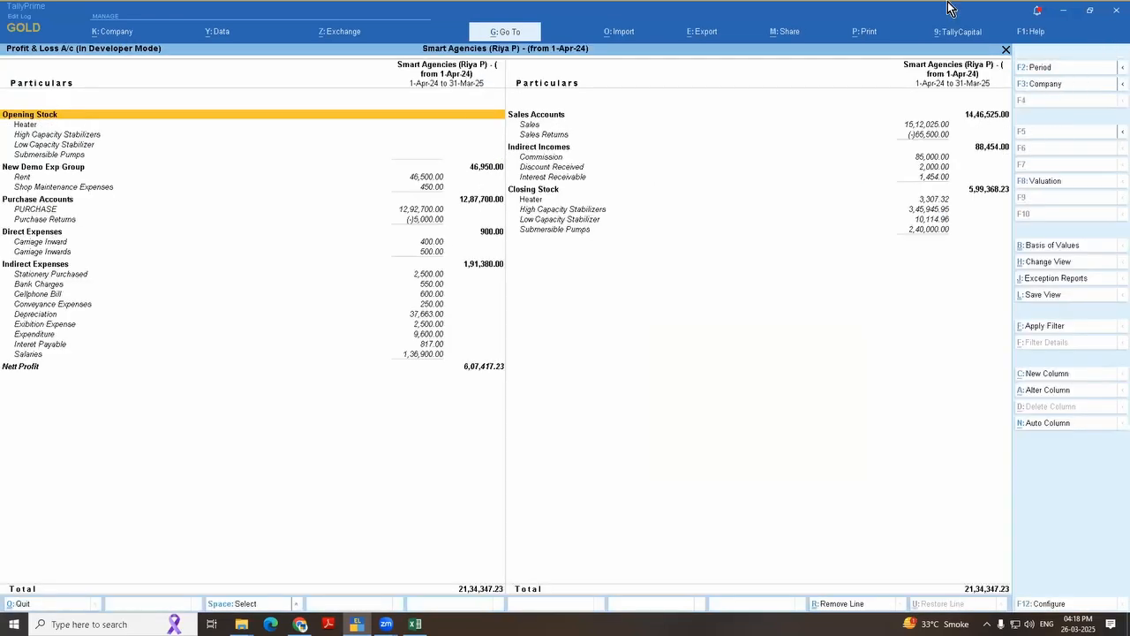
Step: Add a Profit & Loss column from 1-Apr-24 using the PL with Dep scenario with variance shown, and select its Depreciation figure
{"action": "left_click", "coordinate": [1042, 378]}
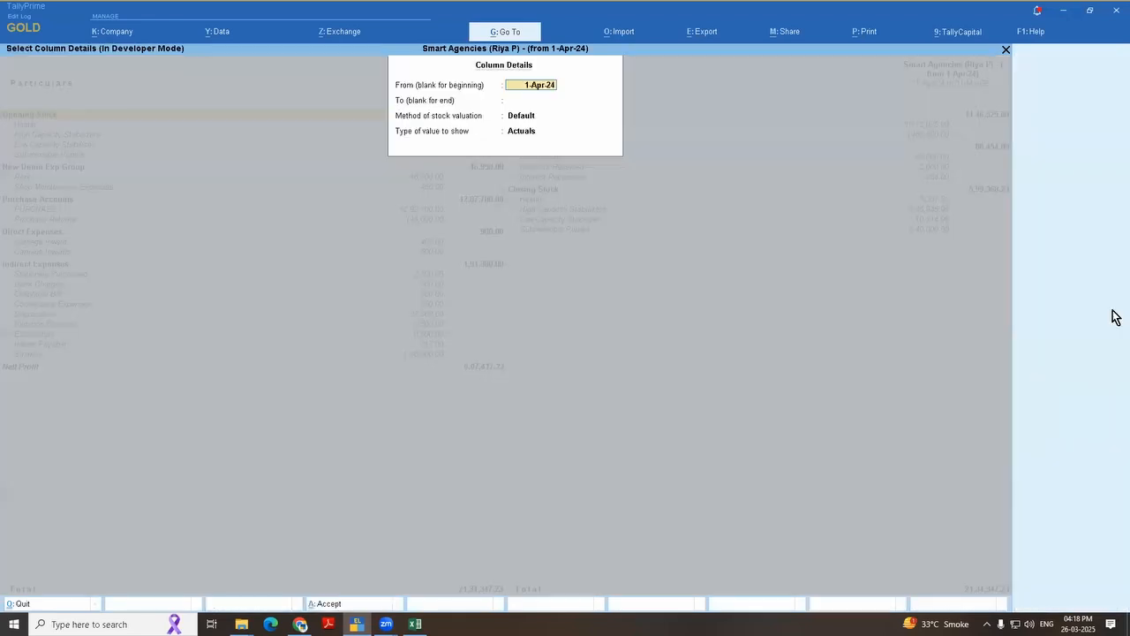
{"action": "key", "text": "Return"}
{"action": "key", "text": "Return"}
{"action": "key", "text": "Return"}
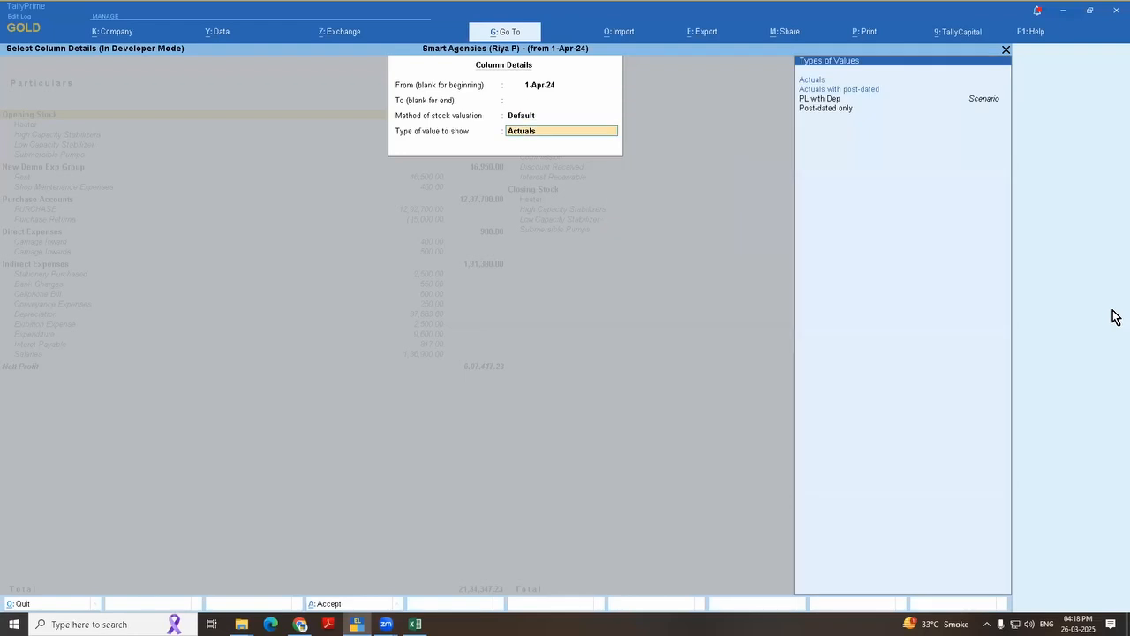
{"action": "key", "text": "Down"}
{"action": "key", "text": "Down"}
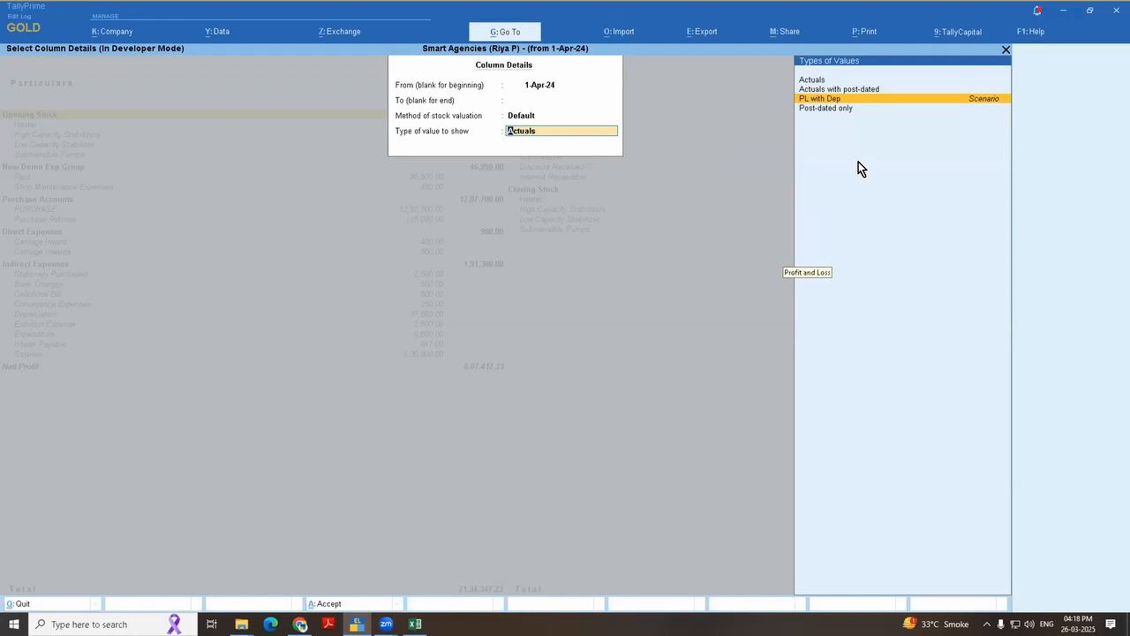
{"action": "key", "text": "Return"}
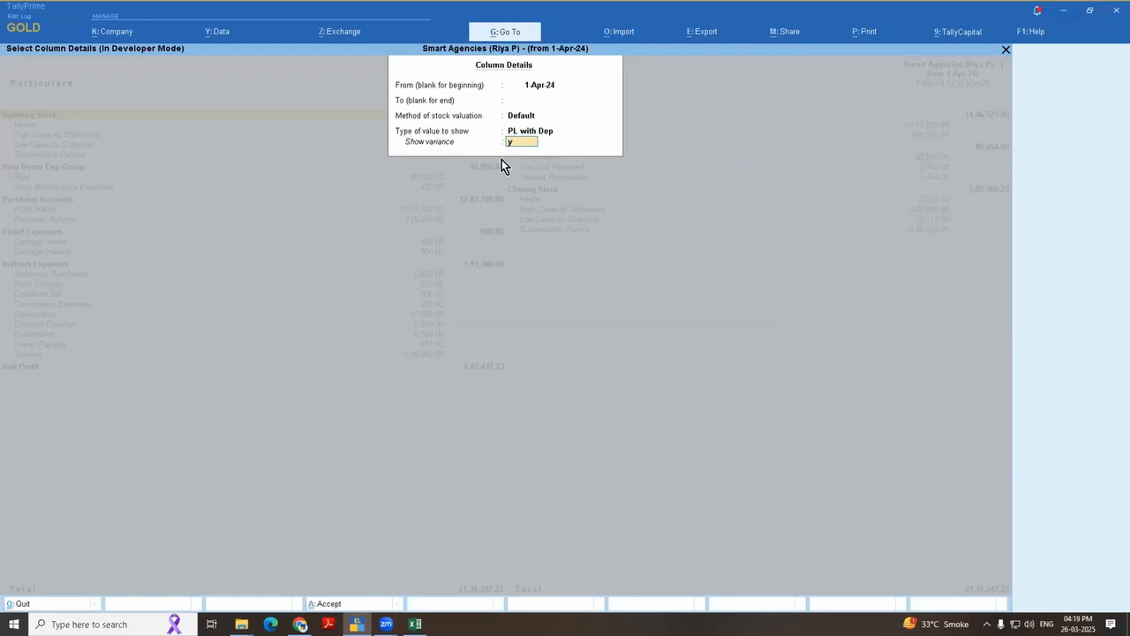
{"action": "key", "text": "Return"}
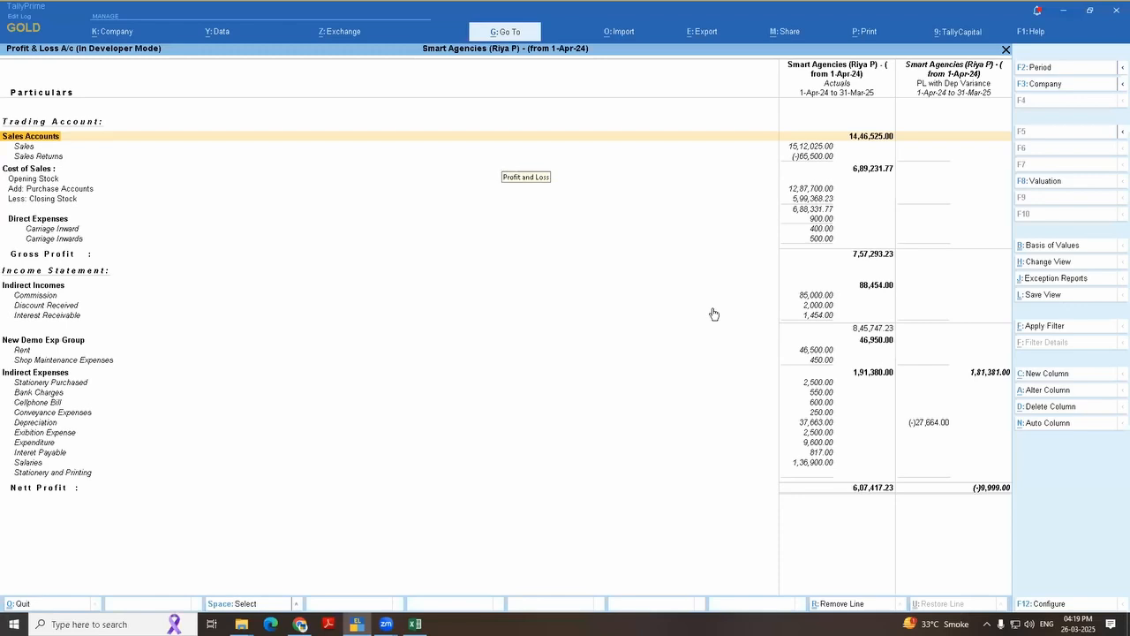
{"action": "left_click", "coordinate": [913, 424]}
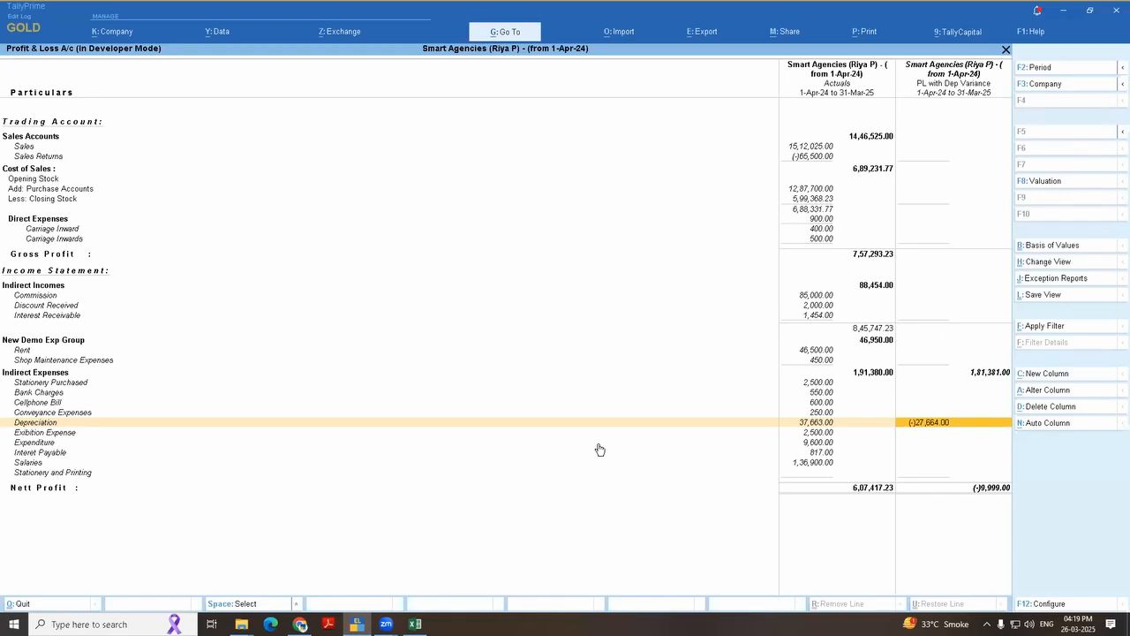
Step: Leave the Profit & Loss report and open the list of ledgers in the Chart of Accounts
{"action": "left_click", "coordinate": [1055, 278]}
{"action": "key", "text": "Escape"}
{"action": "key", "text": "Escape"}
{"action": "key", "text": "Escape"}
{"action": "key", "text": "Escape"}
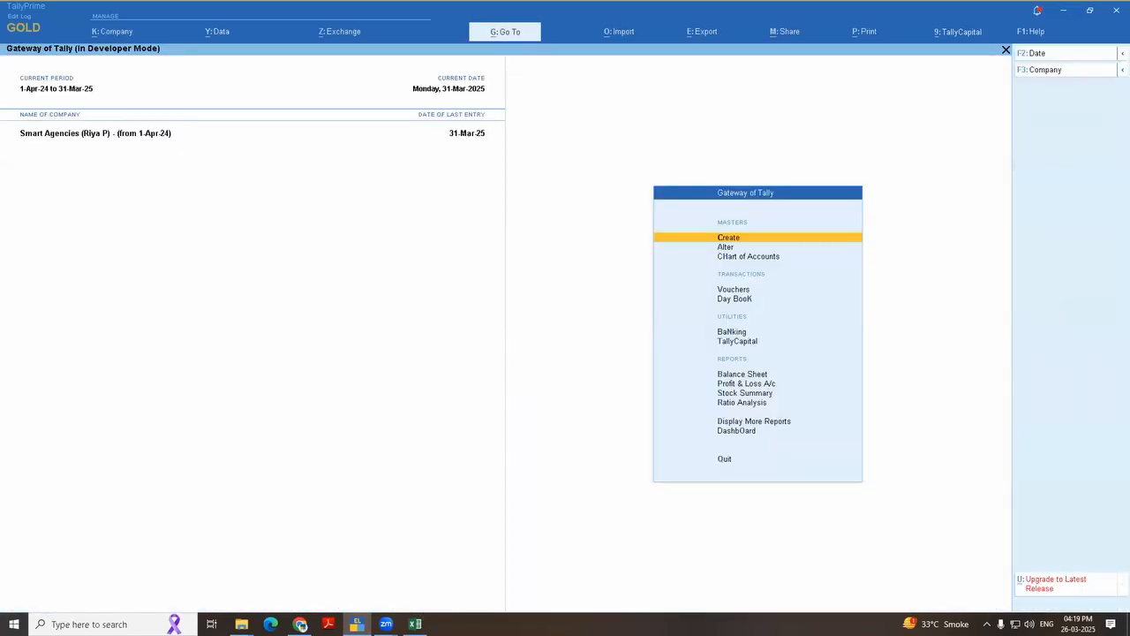
{"action": "mouse_move", "coordinate": [415, 622]}
{"action": "key", "text": "h"}
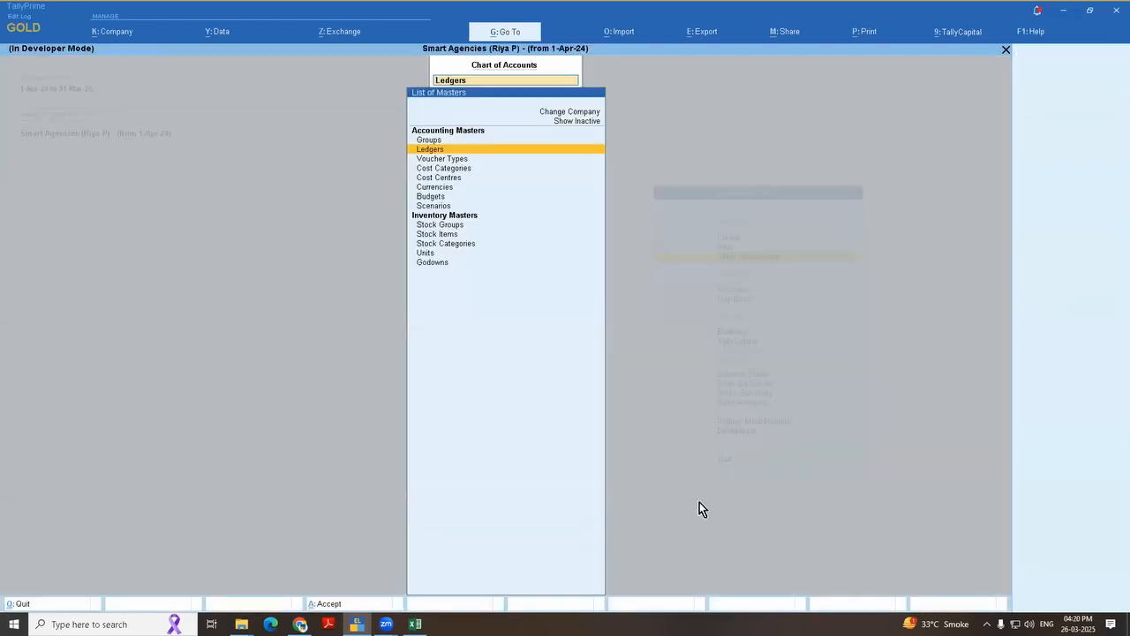
{"action": "key", "text": "Return"}
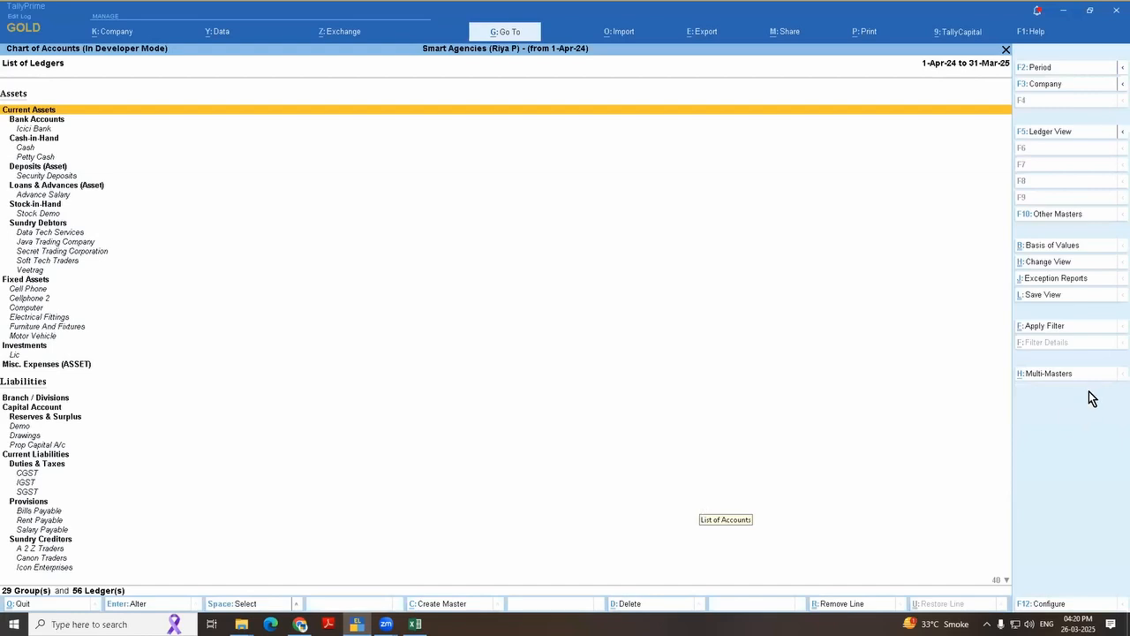
Step: Limit the ledger list to unused ledgers with the Show Unused exception report
{"action": "left_click", "coordinate": [1069, 285]}
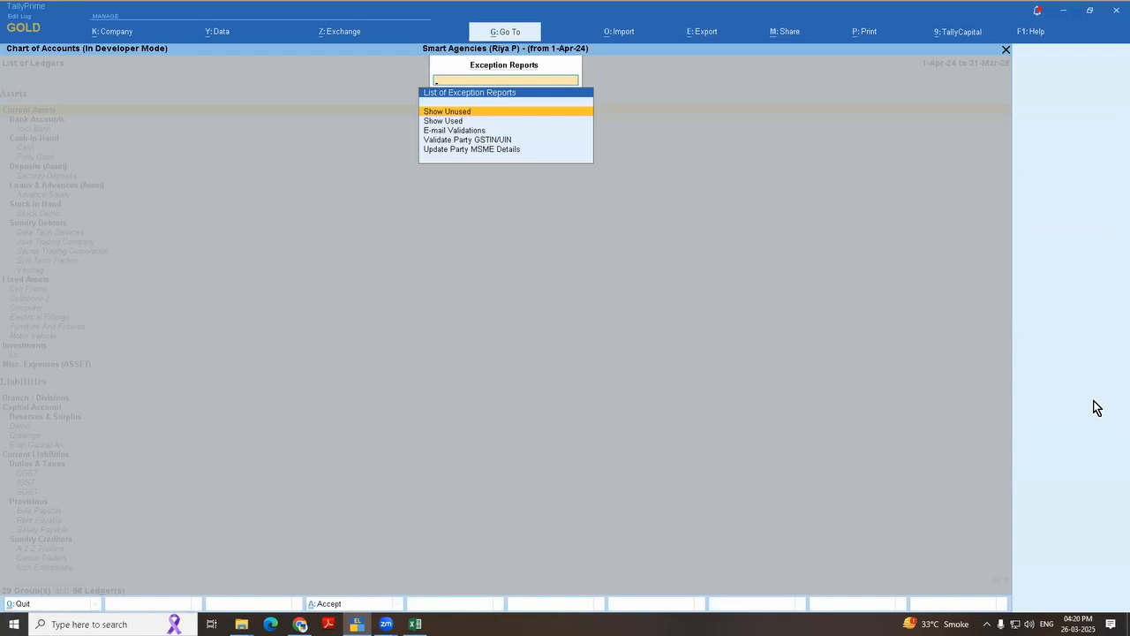
{"action": "key", "text": "Down"}
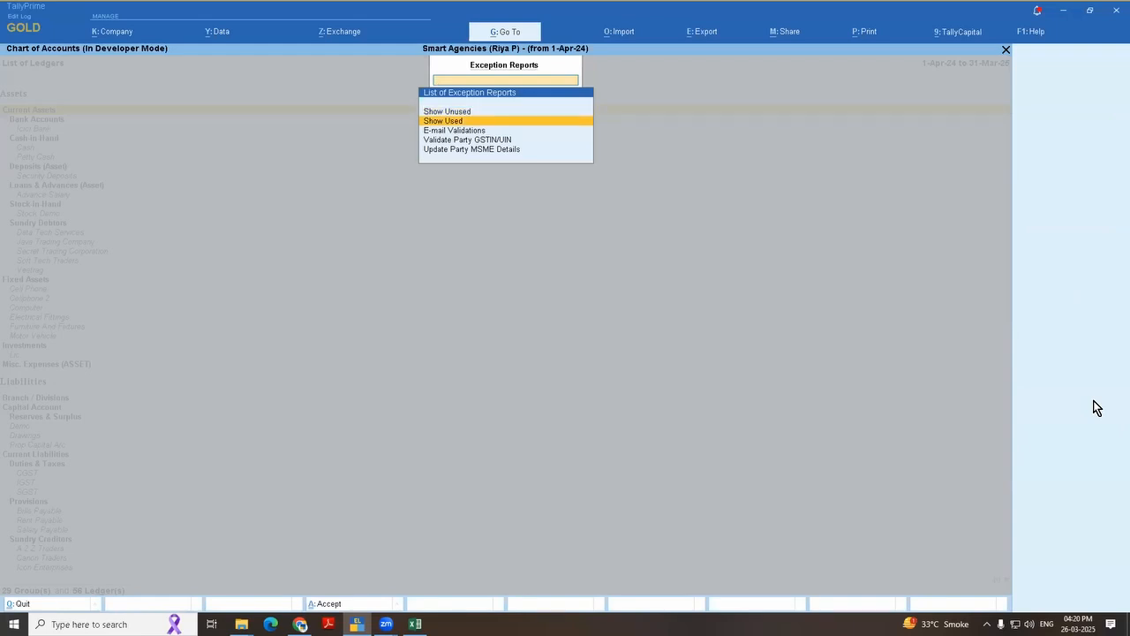
{"action": "key", "text": "Up"}
{"action": "key", "text": "Return"}
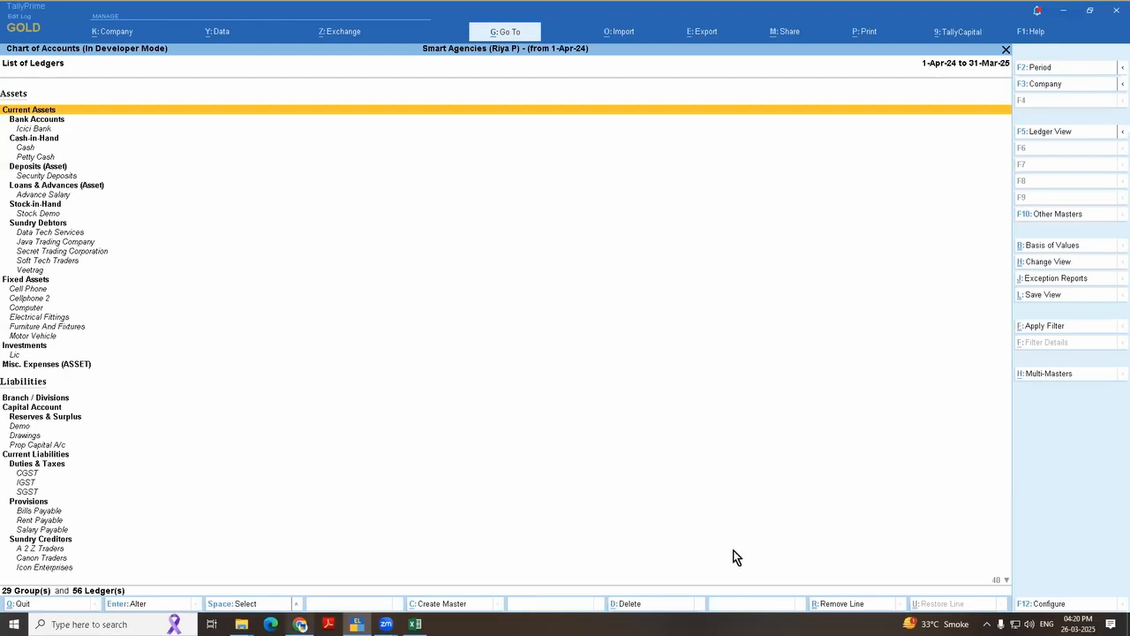
{"action": "mouse_move", "coordinate": [300, 624]}
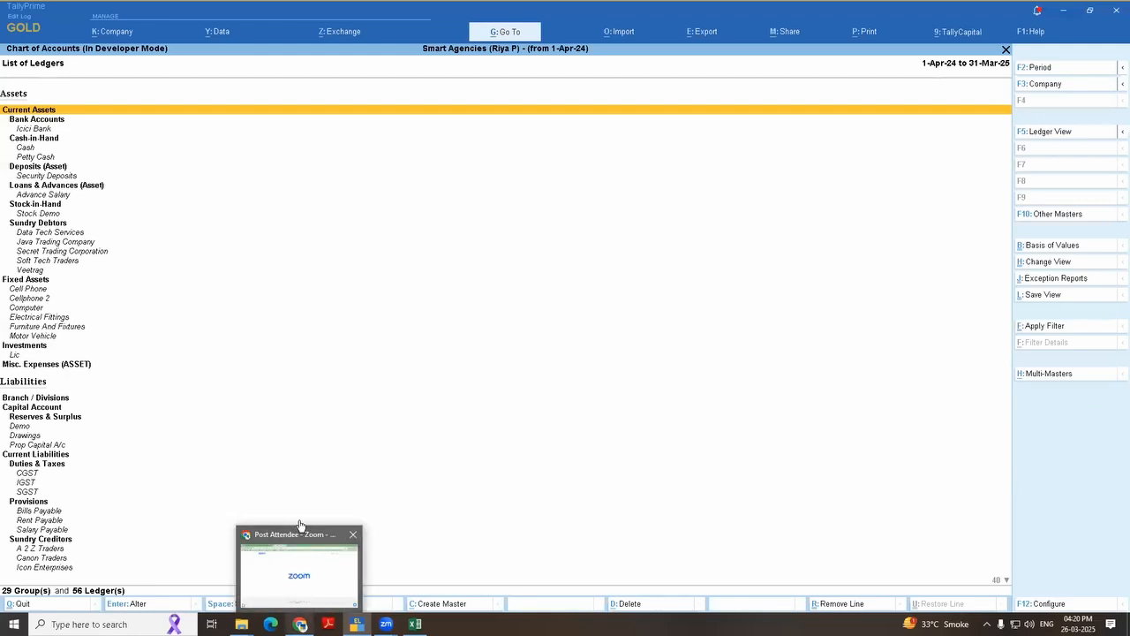
{"action": "left_click", "coordinate": [1050, 281]}
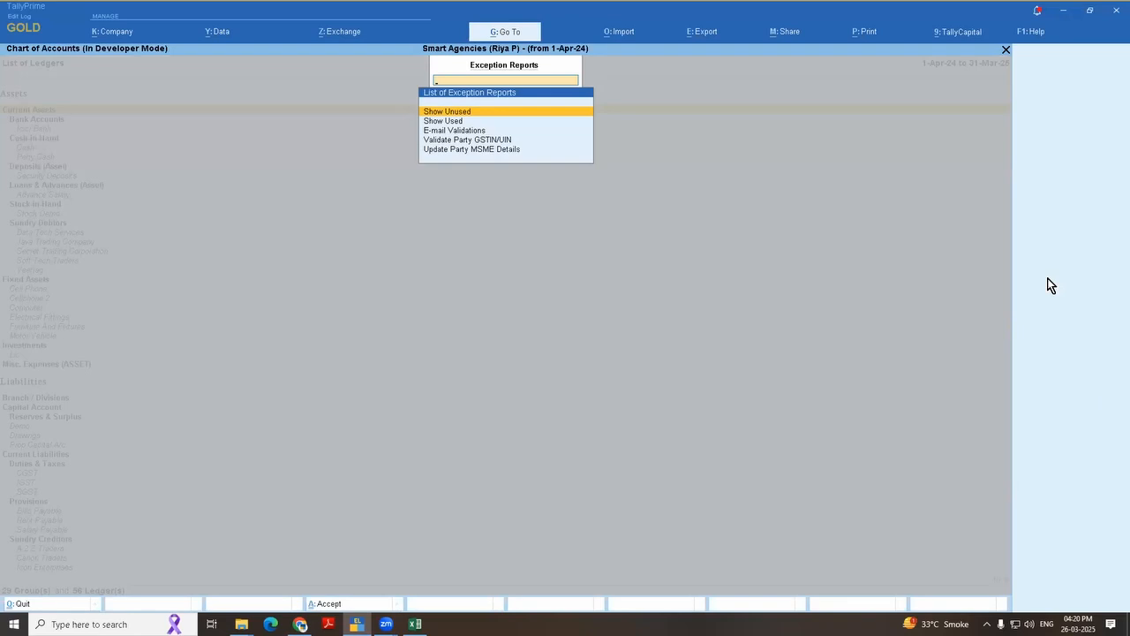
{"action": "key", "text": "Return"}
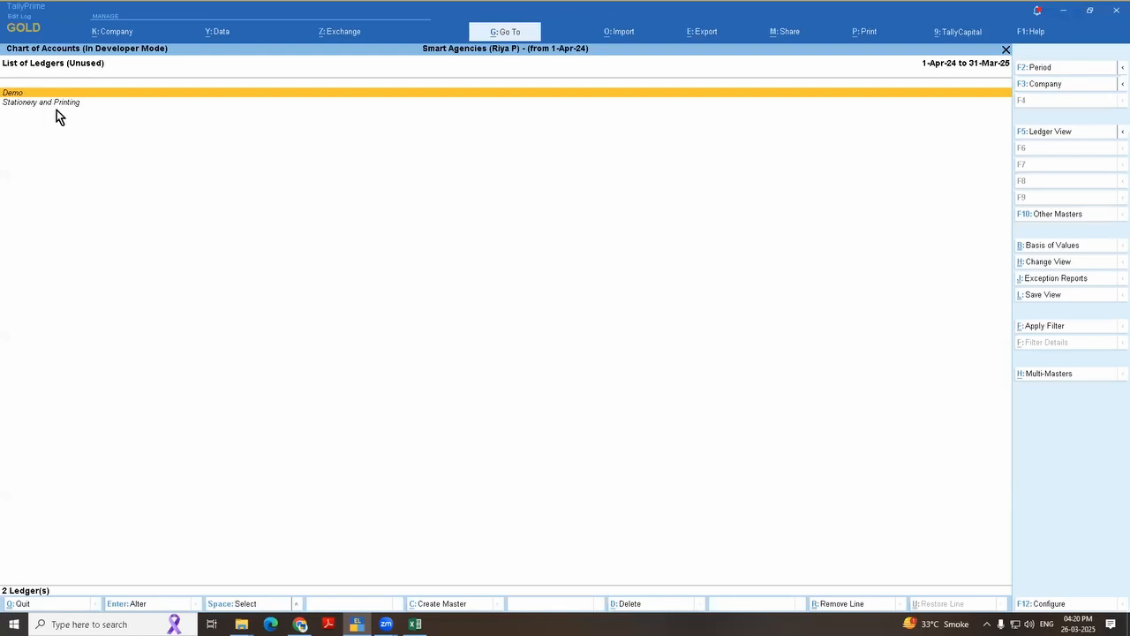
Step: Select the unused Demo and Stationery and Printing ledgers and delete both
{"action": "key", "text": "space"}
{"action": "key", "text": "Down"}
{"action": "key", "text": "space"}
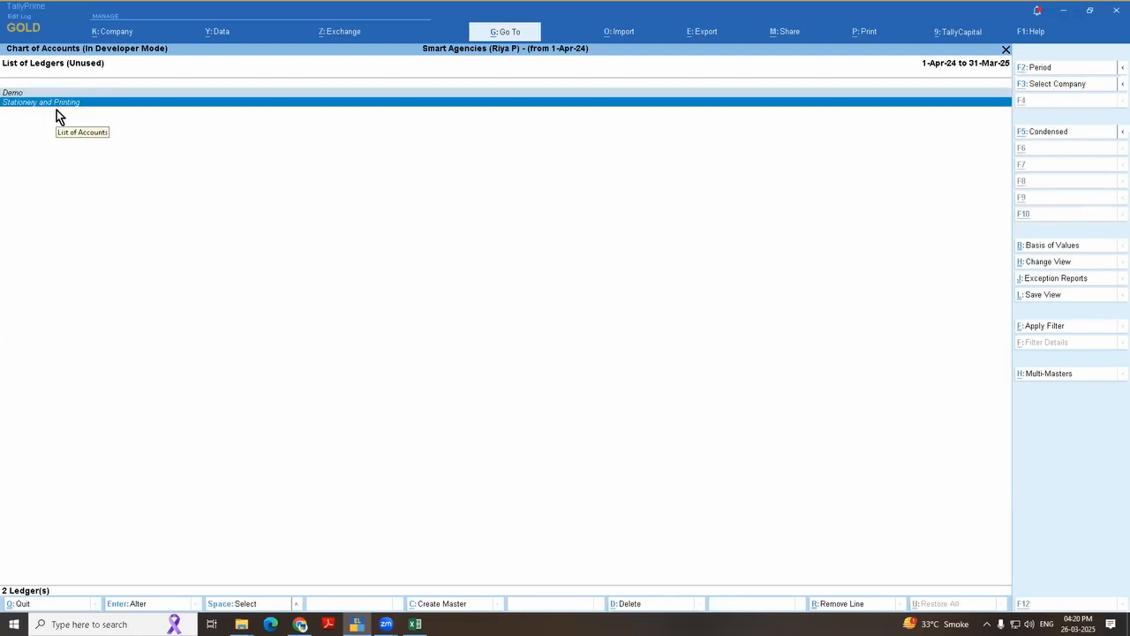
{"action": "key", "text": "alt+d"}
{"action": "key", "text": "y"}
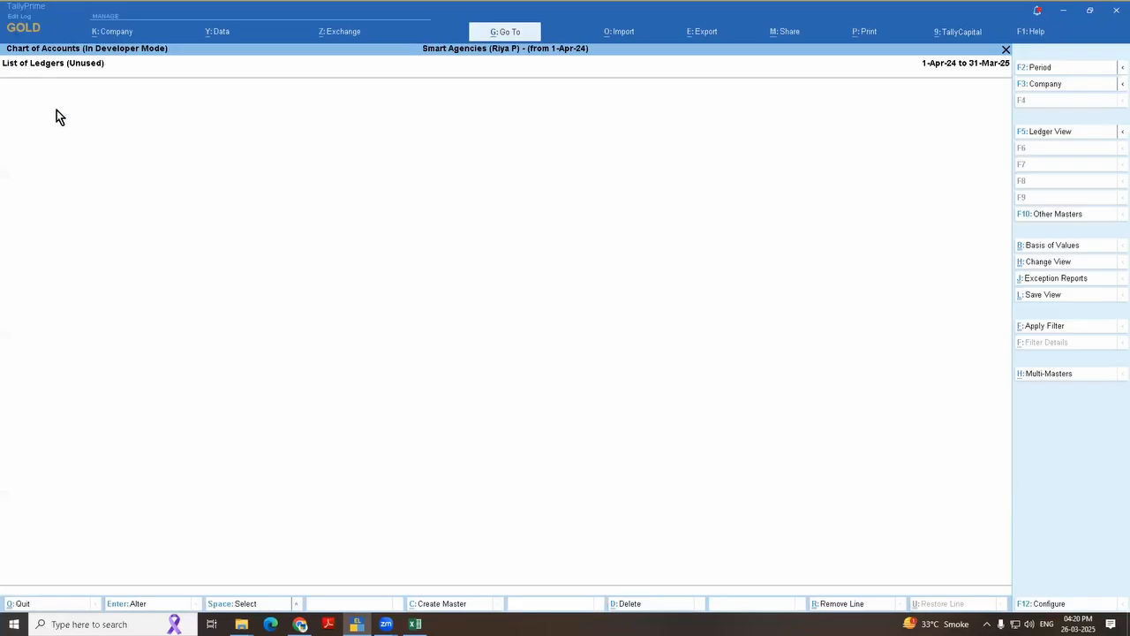
Step: Leave the unused ledgers report and open the list of stock items in the Chart of Accounts
{"action": "key", "text": "Escape"}
{"action": "key", "text": "Escape"}
{"action": "key", "text": "Return"}
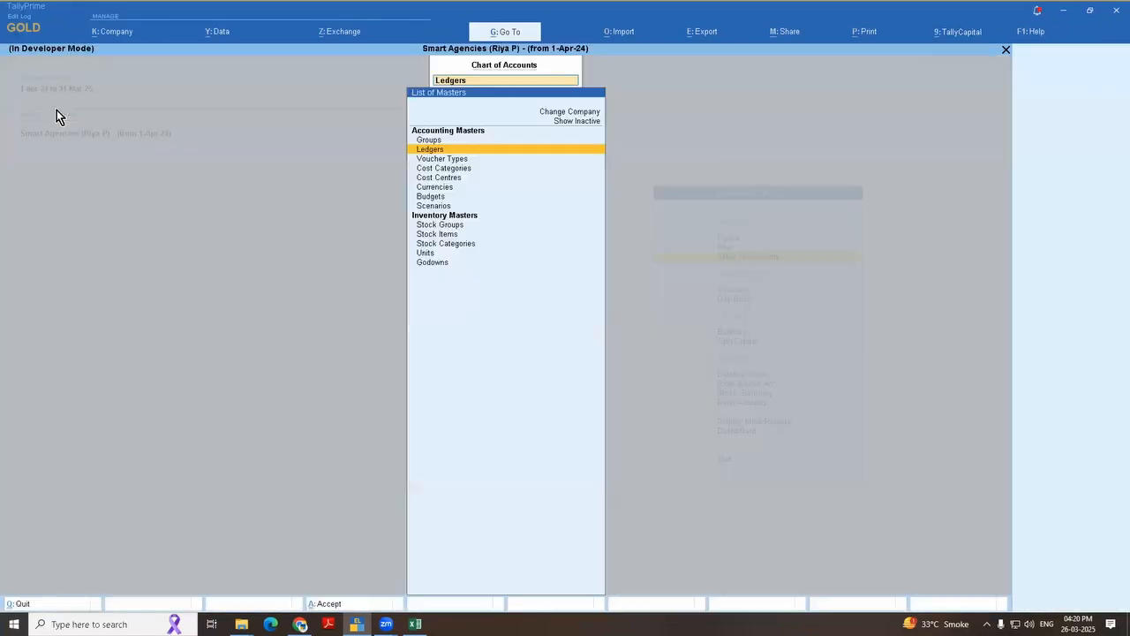
{"action": "key", "text": "Down"}
{"action": "key", "text": "Down"}
{"action": "key", "text": "Down"}
{"action": "key", "text": "Down"}
{"action": "key", "text": "Down"}
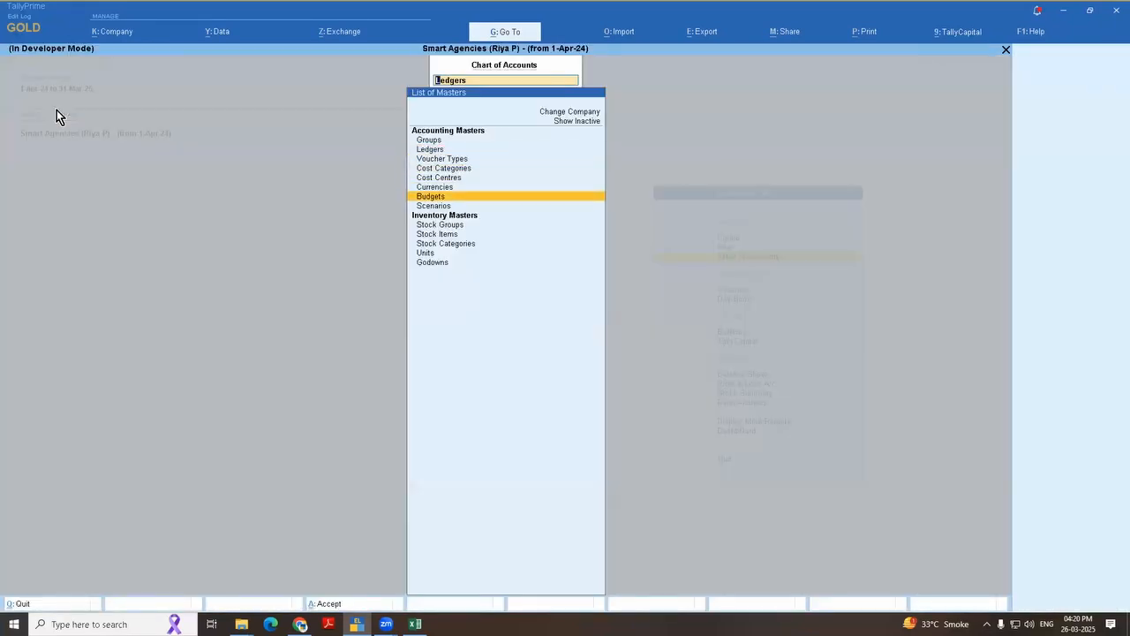
{"action": "key", "text": "Down"}
{"action": "key", "text": "Down"}
{"action": "key", "text": "Down"}
{"action": "key", "text": "Return"}
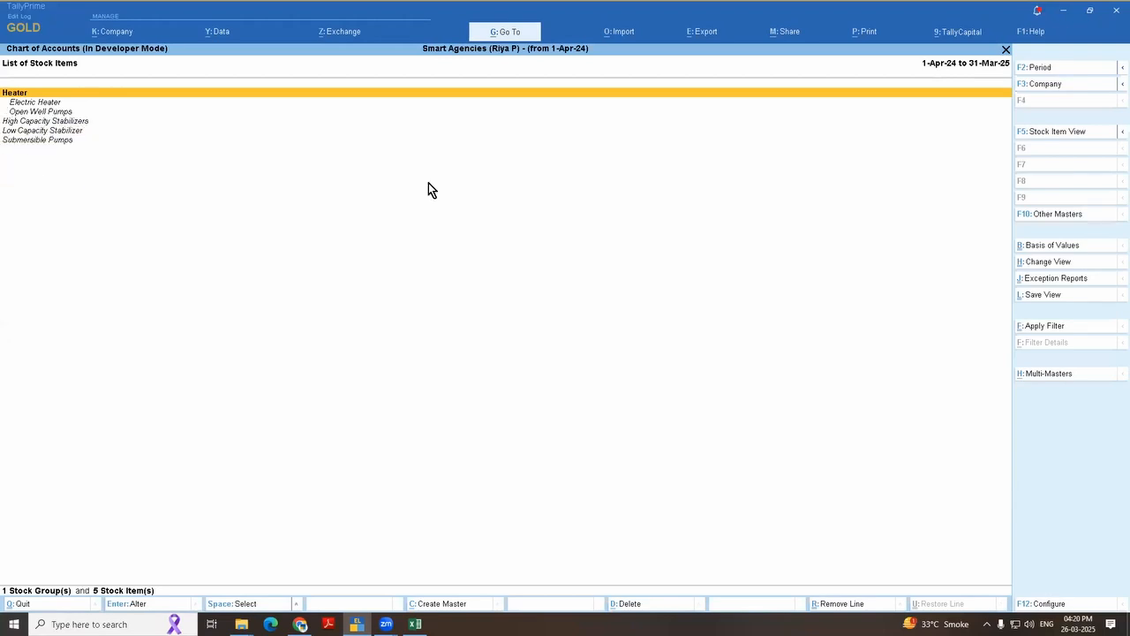
Step: Check the stock items with the Show Unused exception report and return to the full stock item list
{"action": "left_click", "coordinate": [1057, 279]}
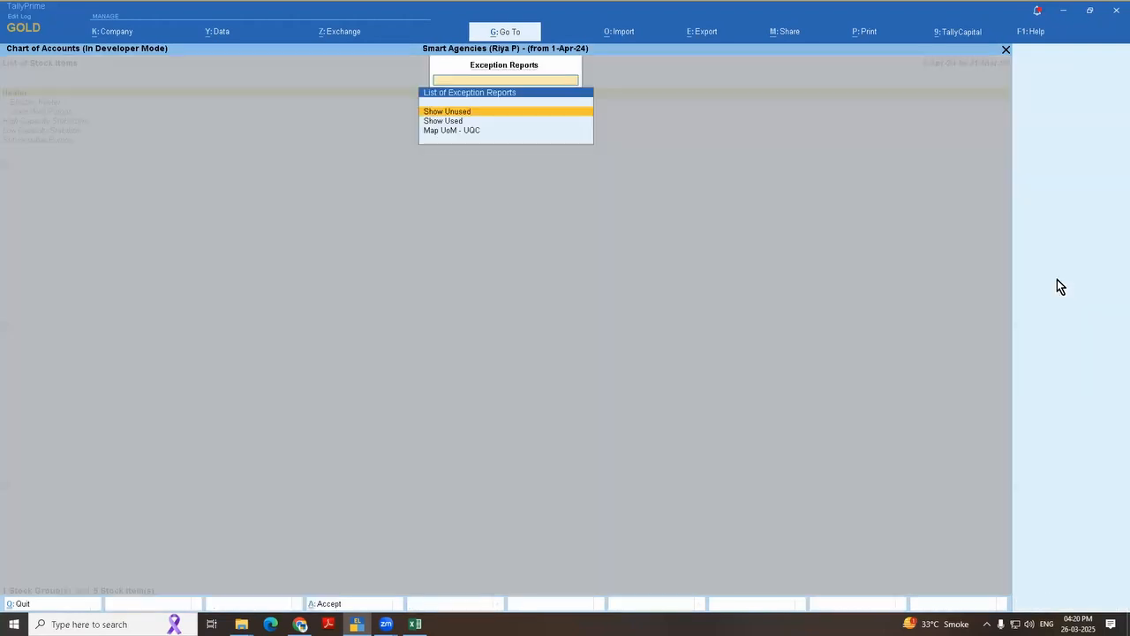
{"action": "key", "text": "Return"}
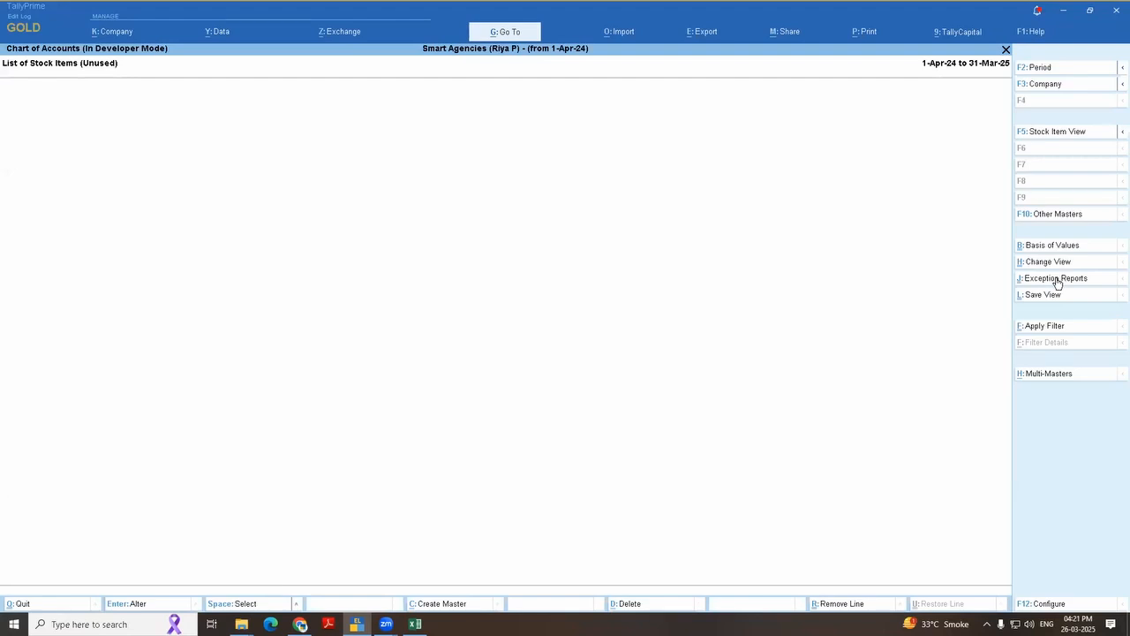
{"action": "key", "text": "Escape"}
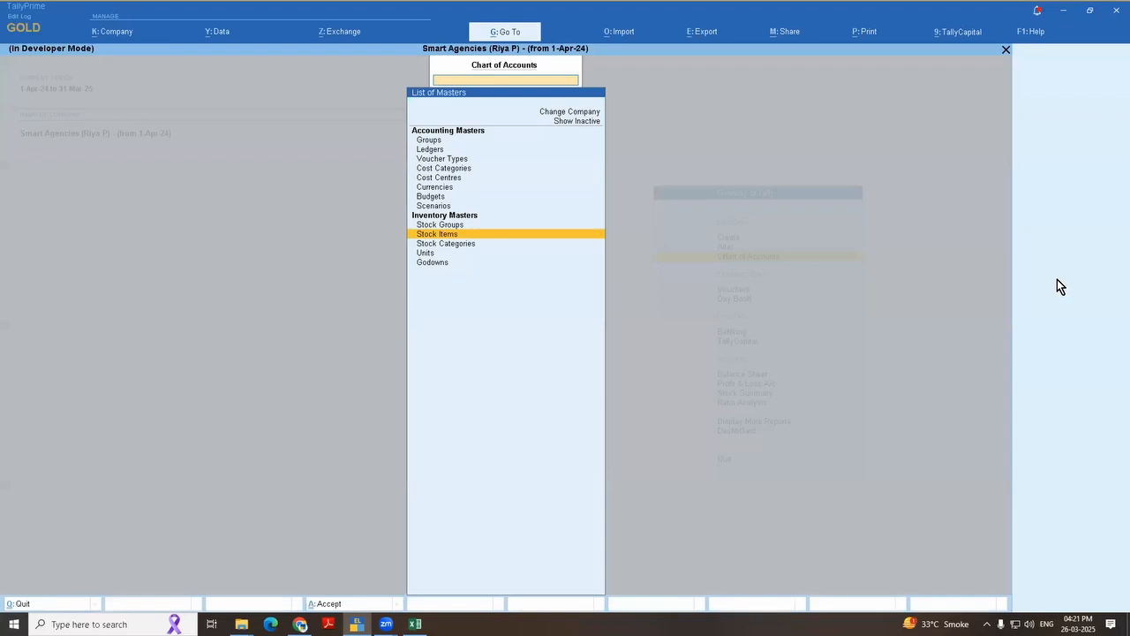
{"action": "key", "text": "Return"}
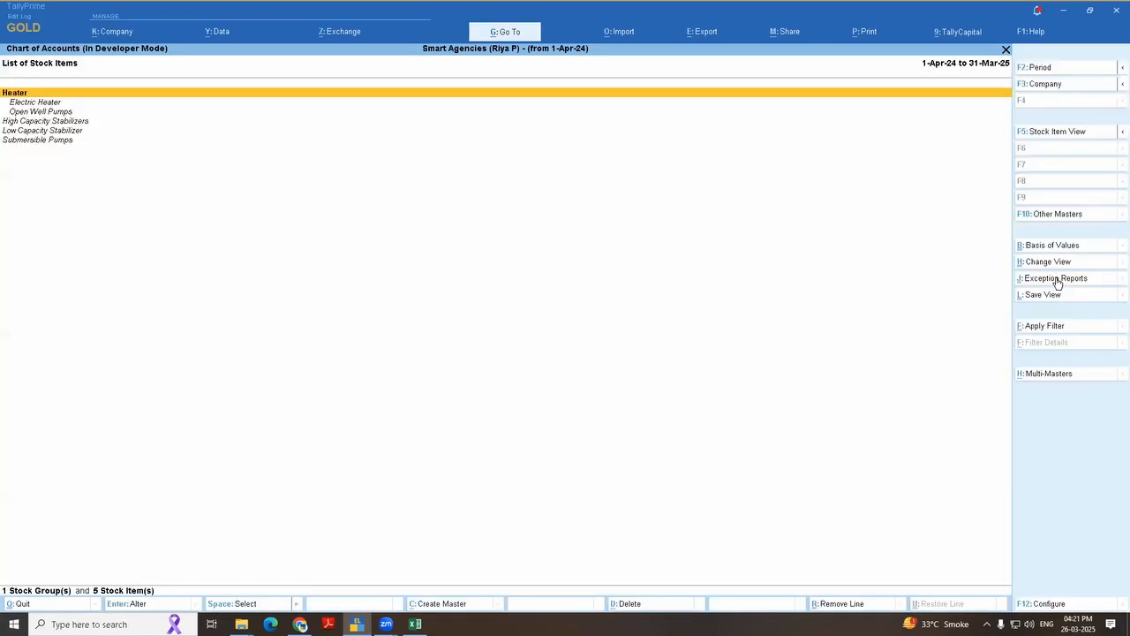
Step: Review the Show Unused and Show Used exception report choices for the stock item list
{"action": "left_click", "coordinate": [1059, 284]}
{"action": "key", "text": "Down"}
{"action": "key", "text": "Up"}
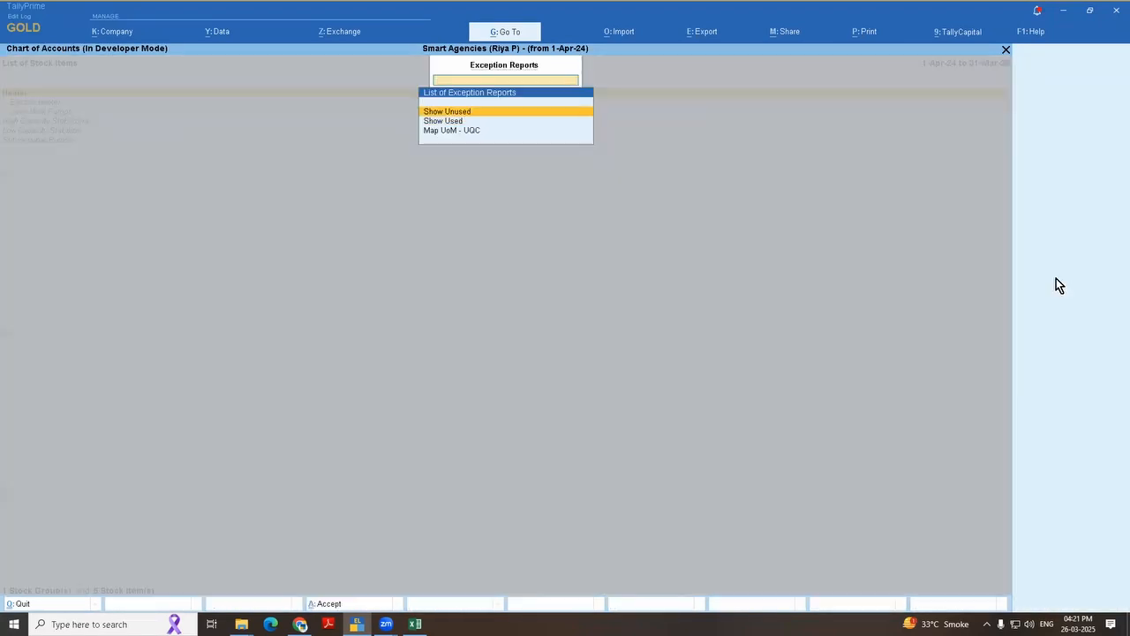
{"action": "key", "text": "Down"}
{"action": "key", "text": "Up"}
{"action": "key", "text": "Down"}
{"action": "key", "text": "Up"}
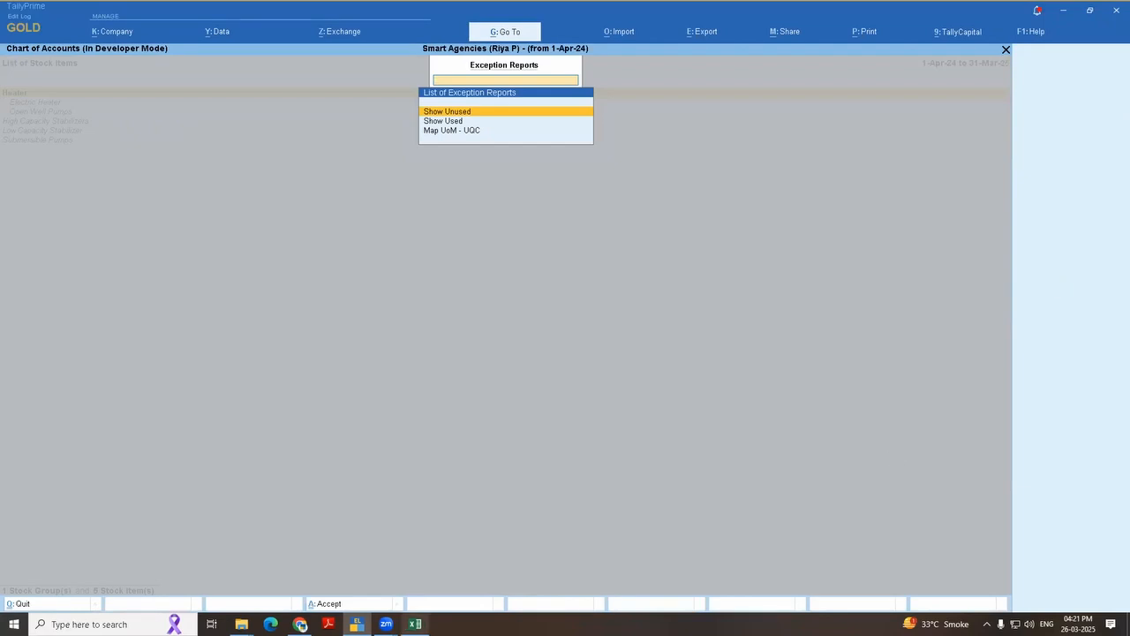
Step: Switch to the Excel topic list and set the font colour of both "Delete unused" entries in B6:B7 to black
{"action": "left_click", "coordinate": [415, 623]}
{"action": "left_click_drag", "start_coordinate": [115, 265], "coordinate": [128, 292]}
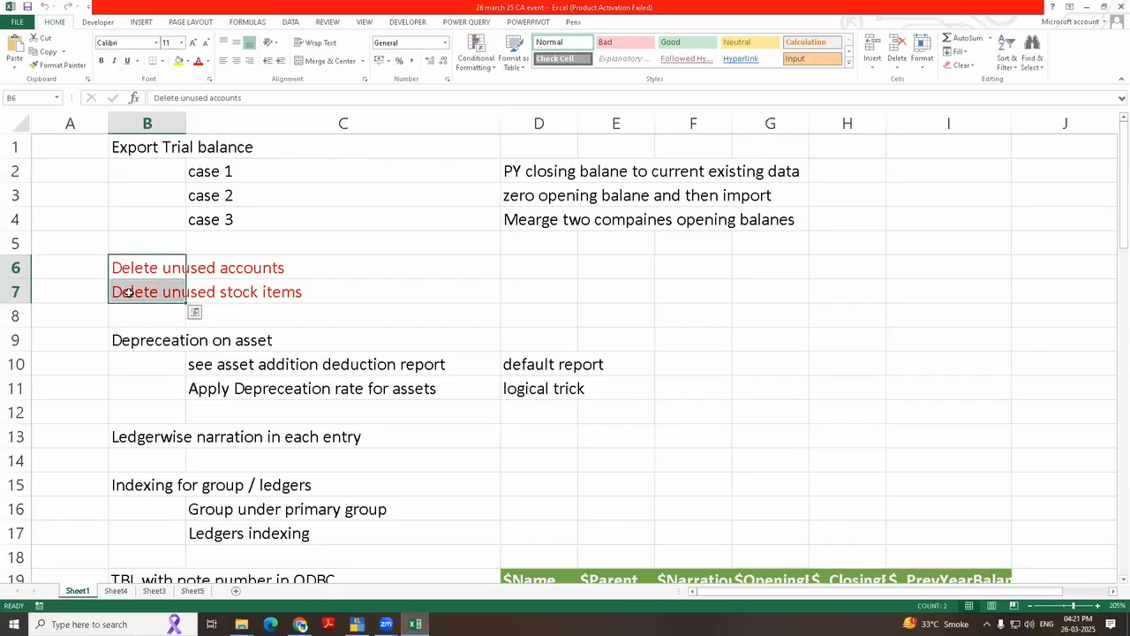
{"action": "left_click", "coordinate": [208, 62]}
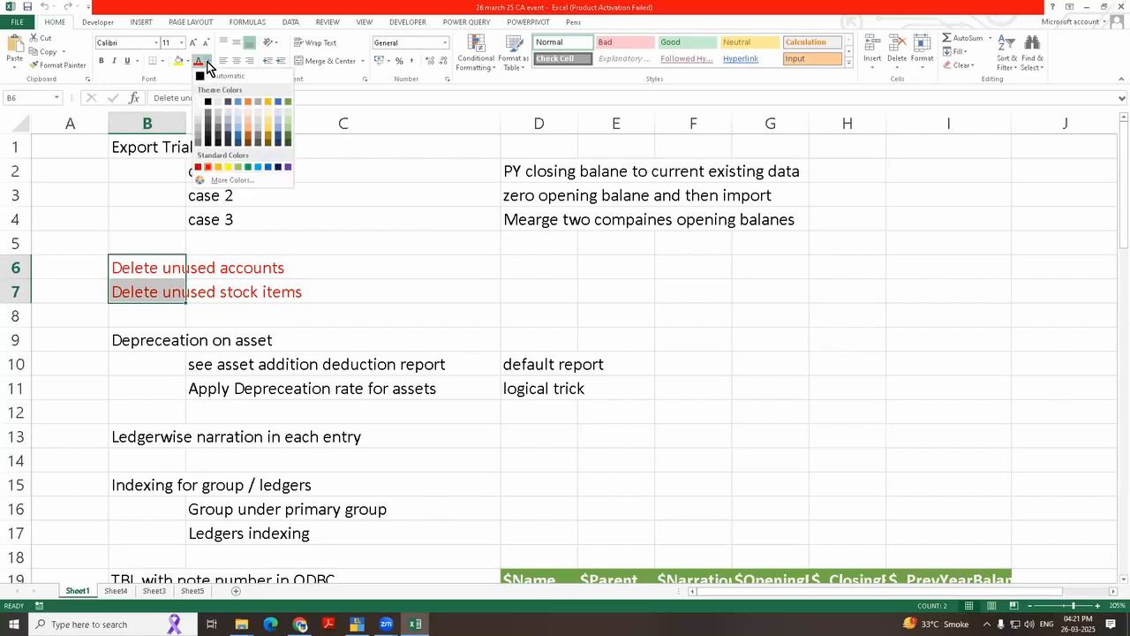
{"action": "key", "text": "Escape"}
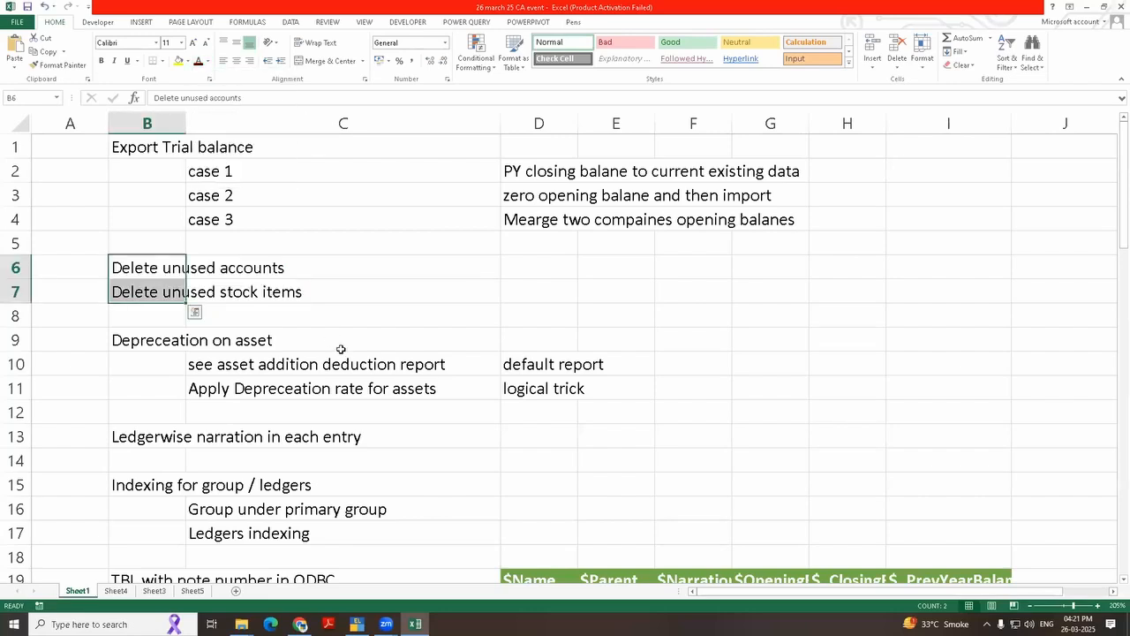
{"action": "left_click", "coordinate": [766, 432]}
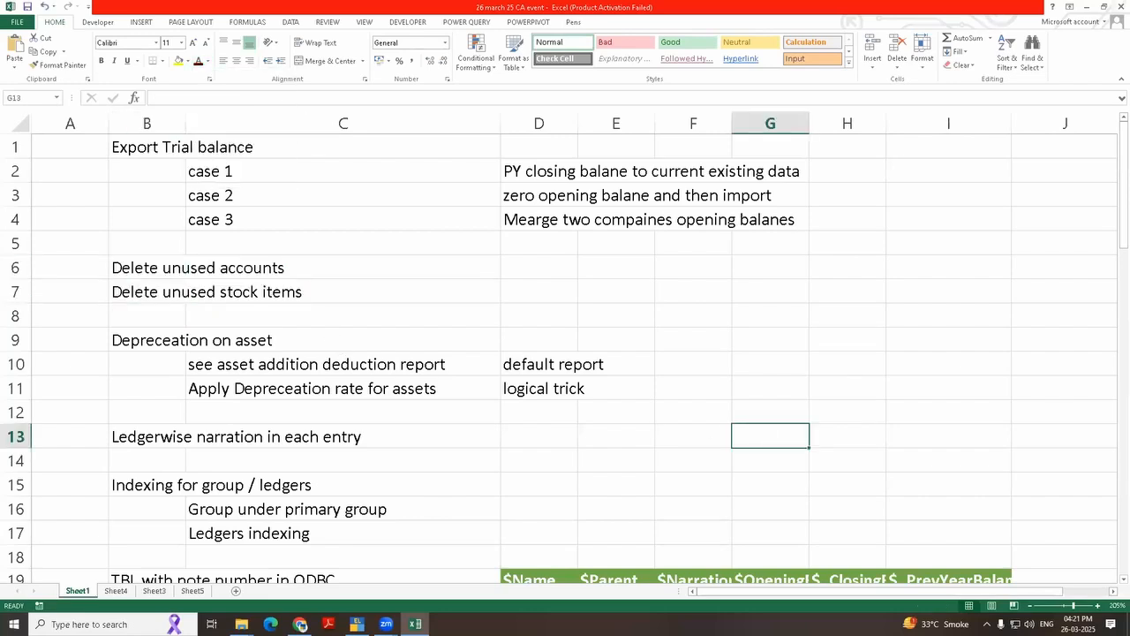
{"action": "scroll", "coordinate": [373, 403], "scroll_direction": "down", "scroll_amount": 3}
{"action": "scroll", "coordinate": [373, 404], "scroll_direction": "up", "scroll_amount": 3}
Step: Switch back to TallyPrime, return to the Gateway of Tally and open the company's Users and Passwords list
{"action": "left_click", "coordinate": [357, 623]}
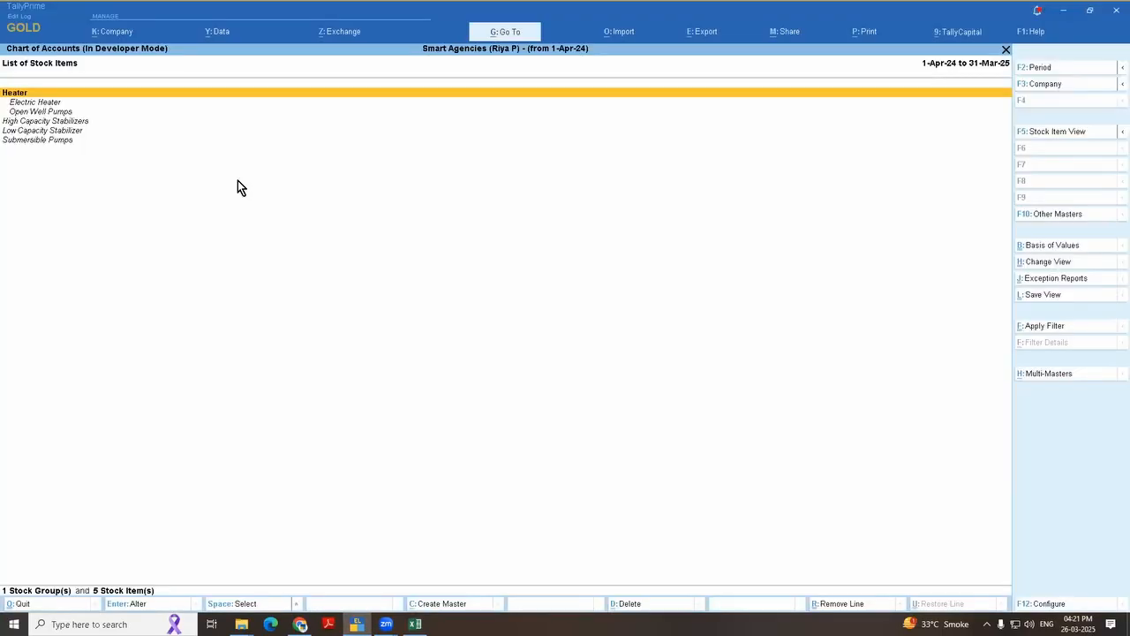
{"action": "key", "text": "Escape"}
{"action": "key", "text": "Escape"}
{"action": "key", "text": "Up"}
{"action": "key", "text": "Up"}
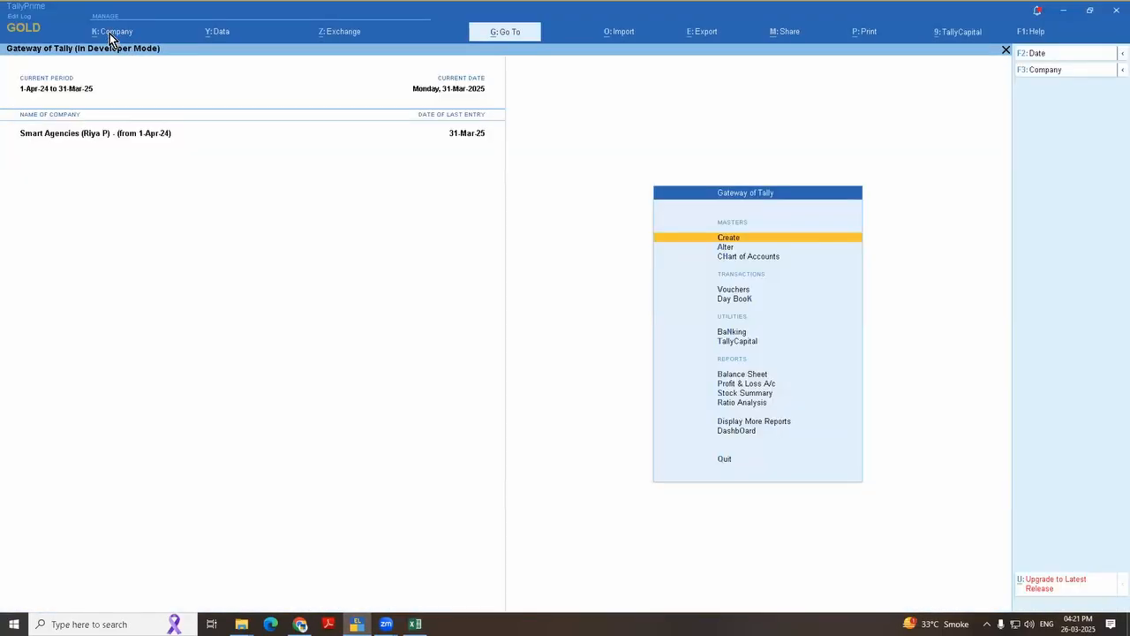
{"action": "left_click", "coordinate": [110, 34]}
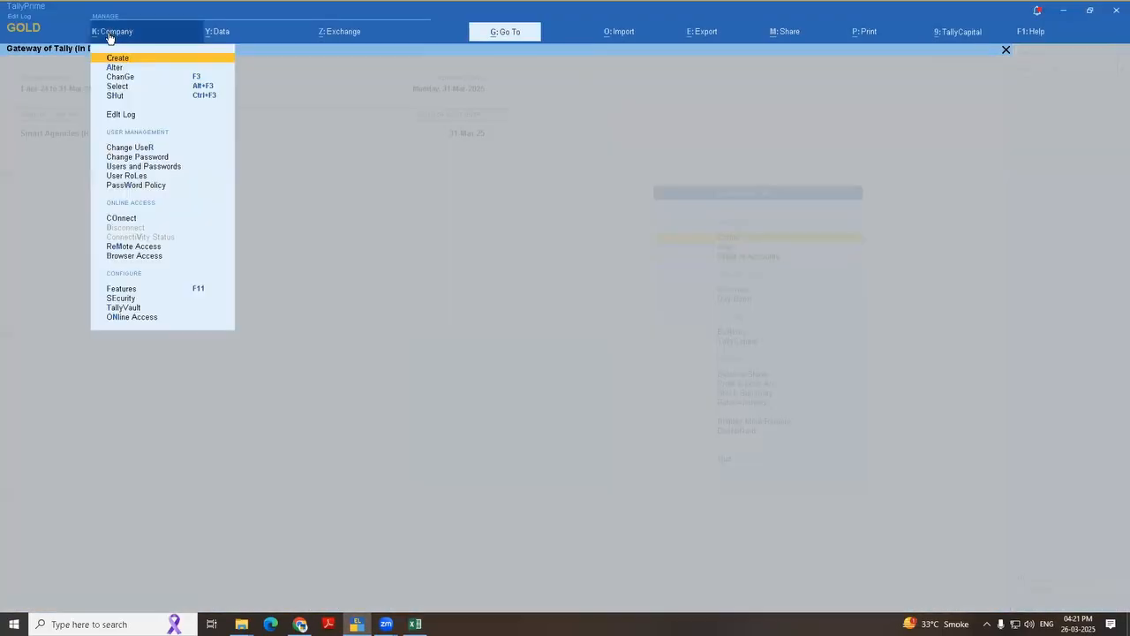
{"action": "left_click", "coordinate": [159, 168]}
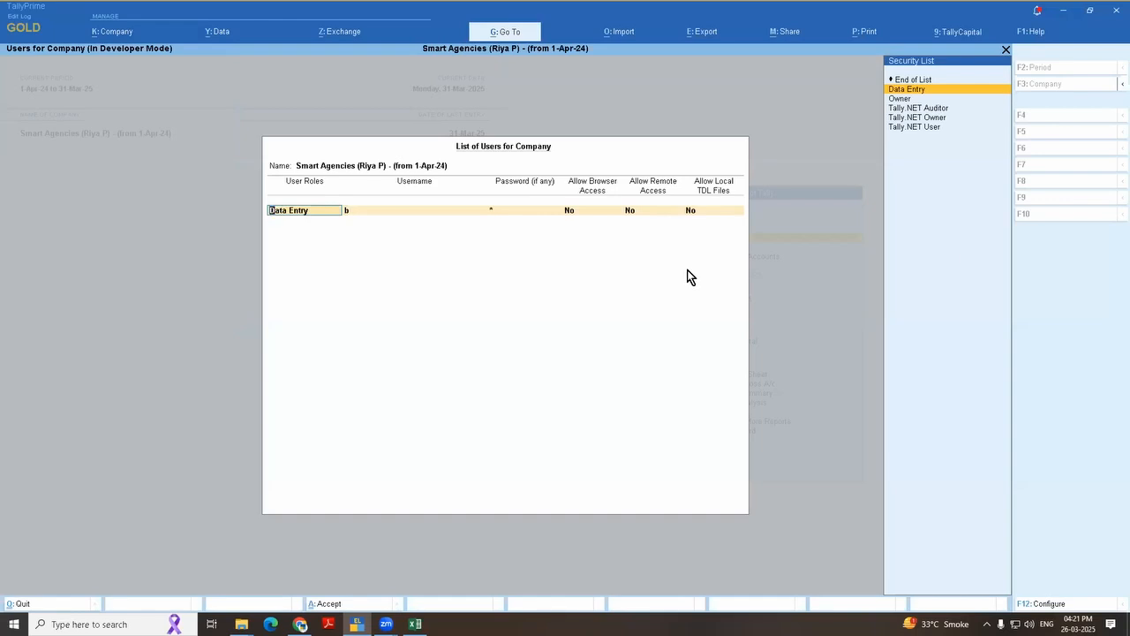
Step: Set Show user status to Yes in the user list configuration, keeping the other options at No
{"action": "key", "text": "F12"}
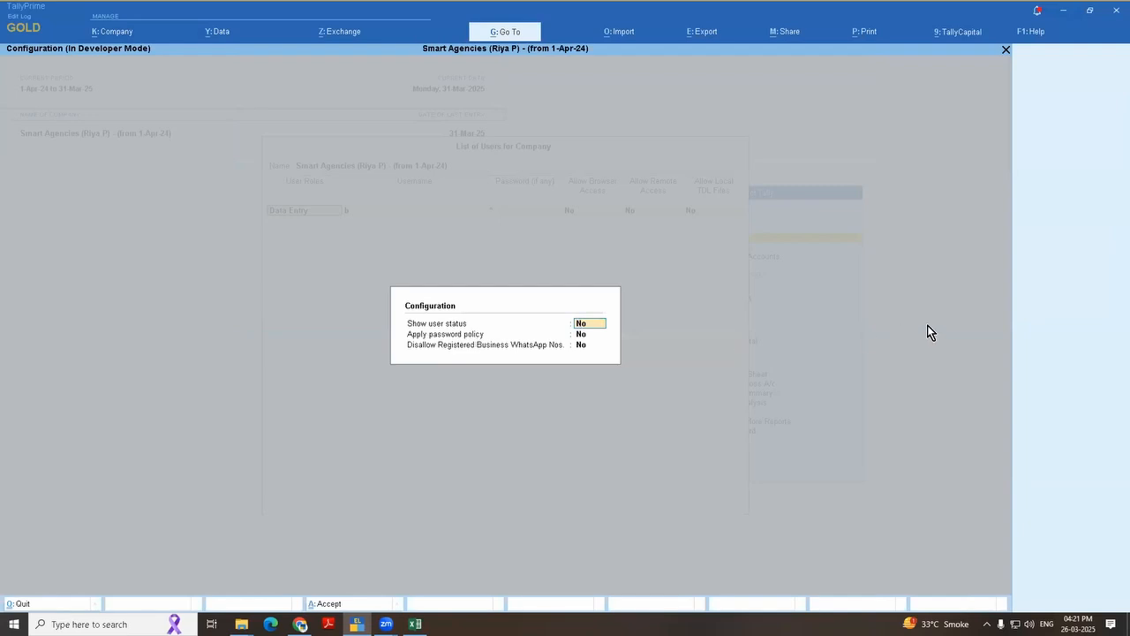
{"action": "type", "text": "y"}
{"action": "left_click", "coordinate": [928, 329]}
{"action": "key", "text": "Return"}
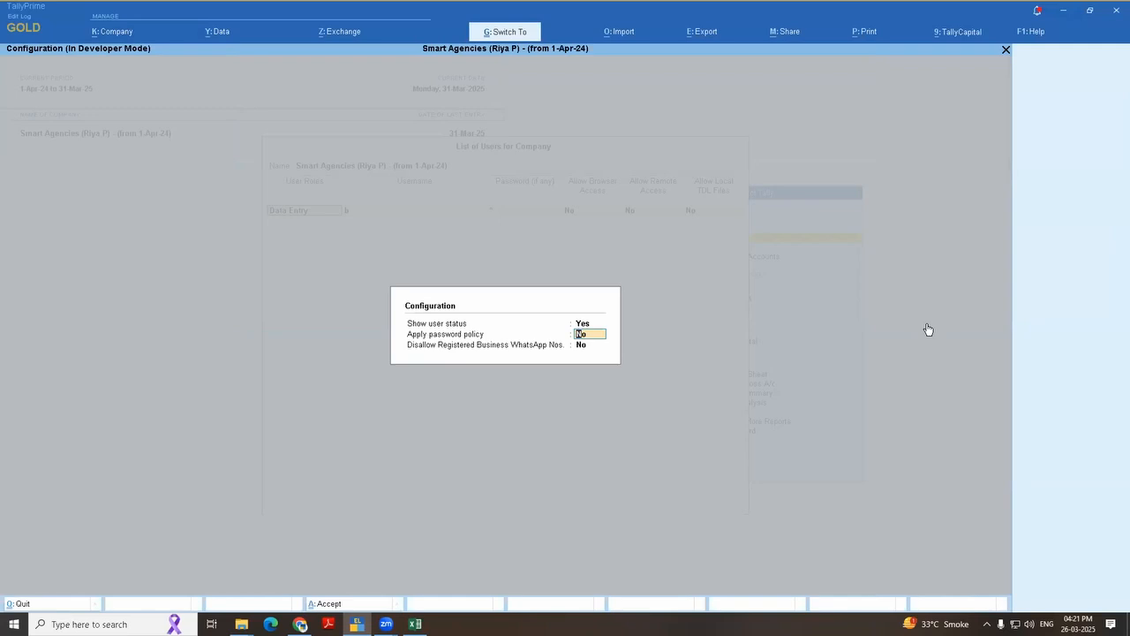
{"action": "key", "text": "Return"}
{"action": "key", "text": "Return"}
Step: Set the Data Entry user's status to Inactive and save the user list
{"action": "key", "text": "Return"}
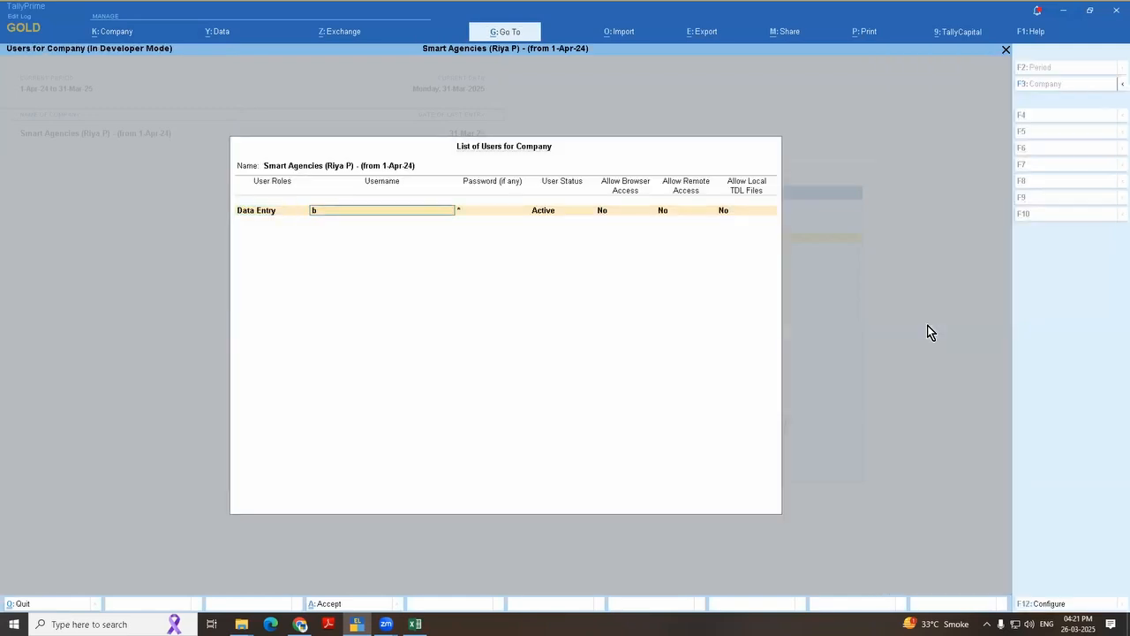
{"action": "key", "text": "Return"}
{"action": "key", "text": "Return"}
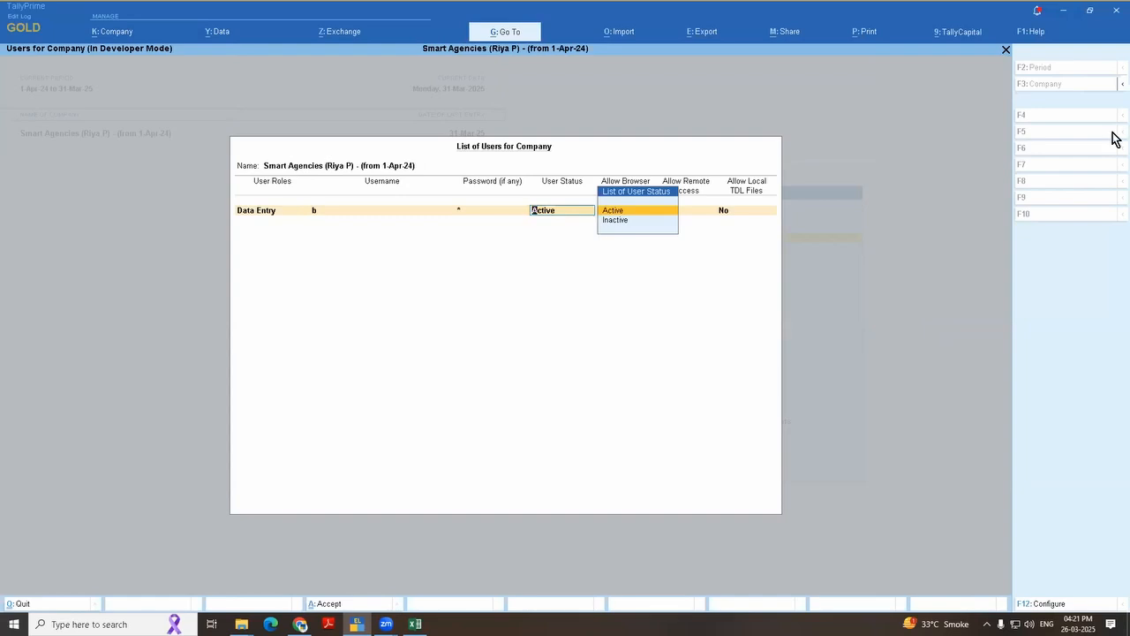
{"action": "key", "text": "Down"}
{"action": "key", "text": "Return"}
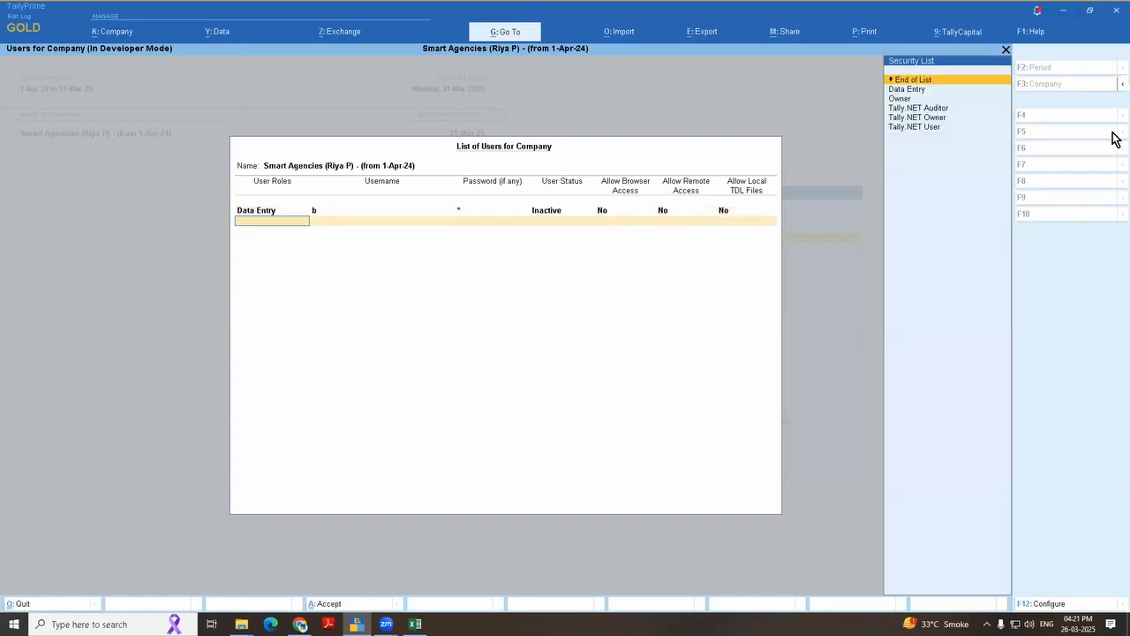
{"action": "key", "text": "ctrl+a"}
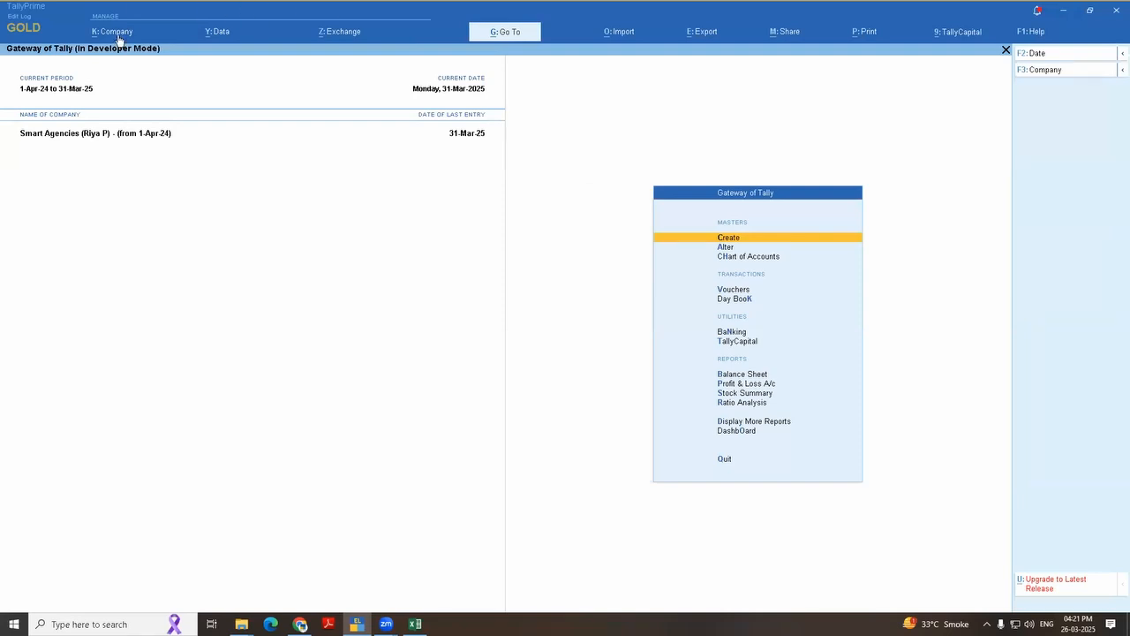
Step: Shut the open company and select Smart Agencies again to bring up its login
{"action": "key", "text": "F3"}
{"action": "key", "text": "Up"}
{"action": "key", "text": "Return"}
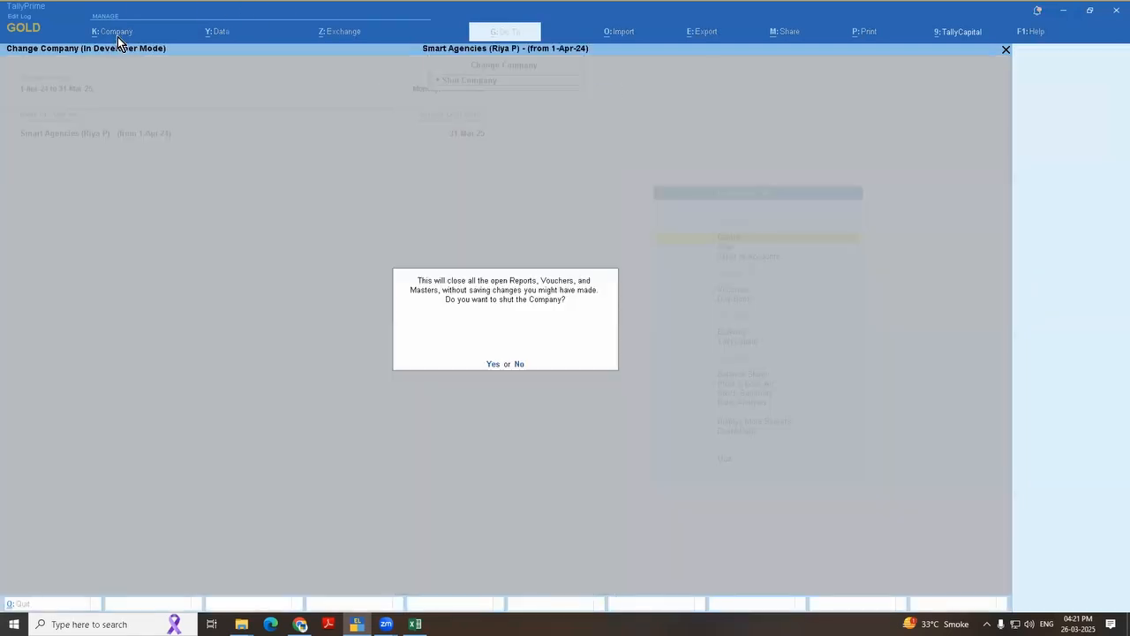
{"action": "key", "text": "Return"}
{"action": "key", "text": "Down"}
{"action": "key", "text": "Return"}
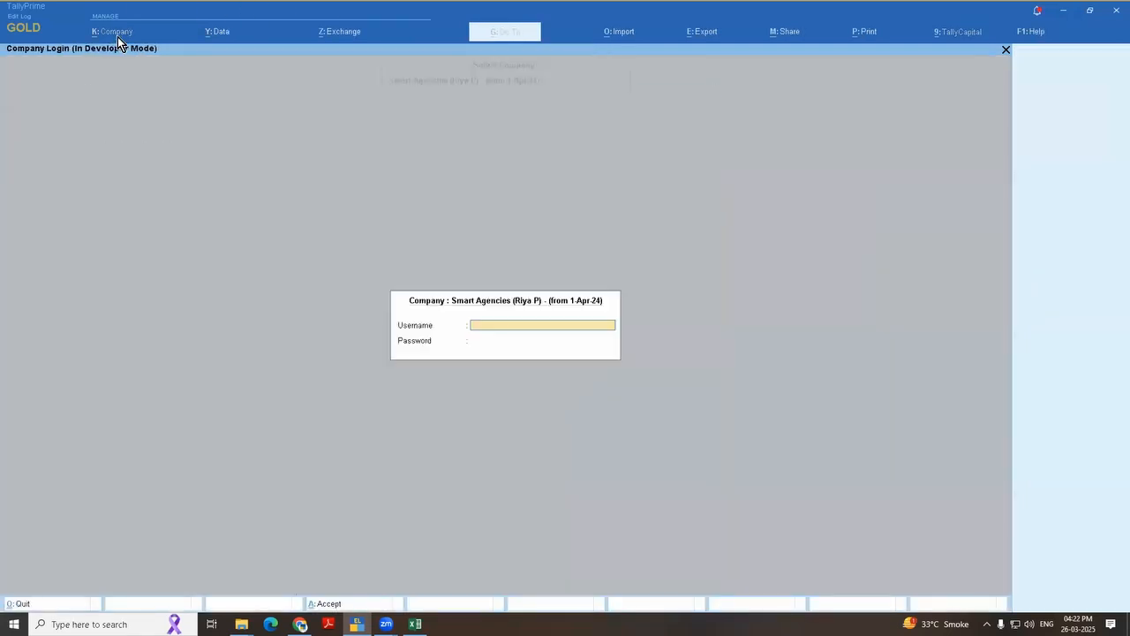
Step: Try to log in to Smart Agencies as the inactive Data Entry user, entering the username and account password
{"action": "type", "text": "a"}
{"action": "key", "text": "Return"}
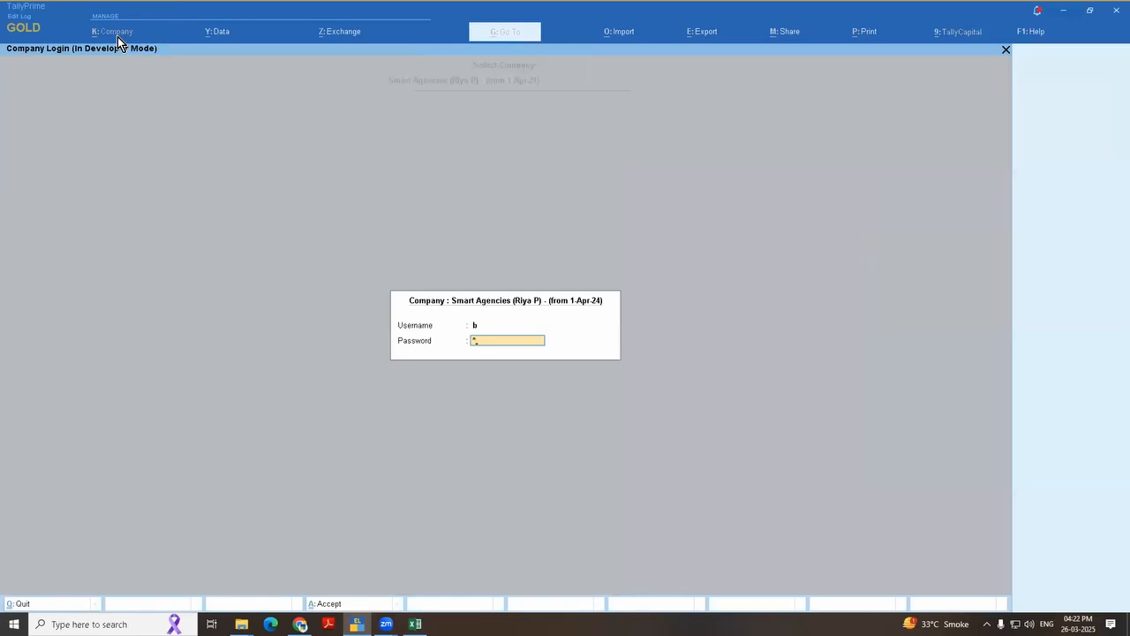
{"action": "key", "text": "Return"}
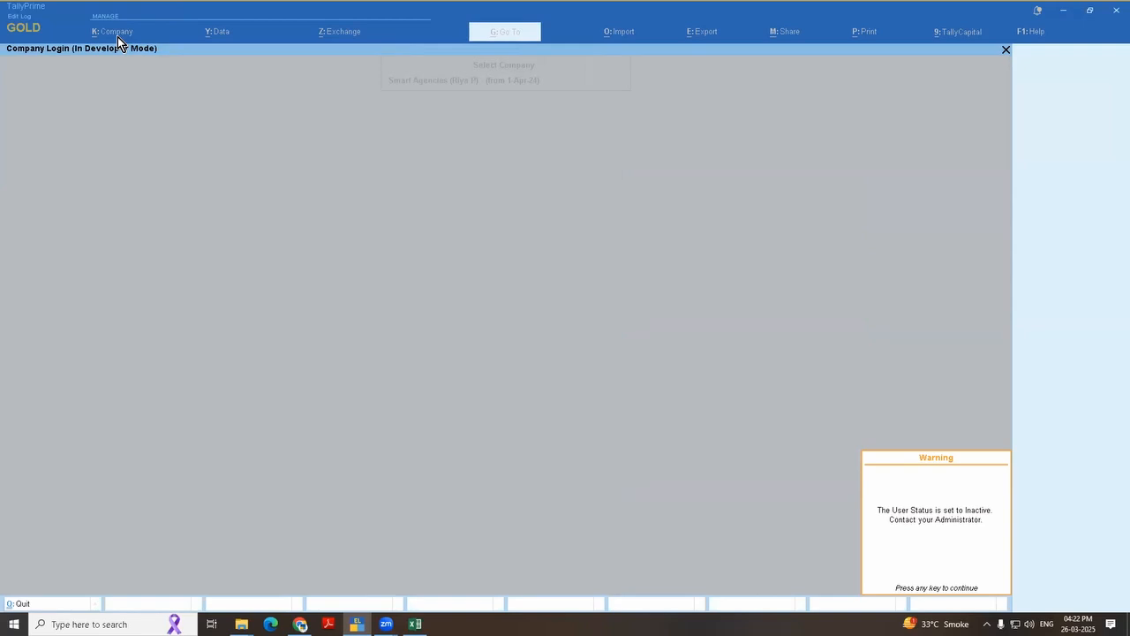
Step: Log in to Smart Agencies again with an active user's username and password to reach the Gateway of Tally
{"action": "key", "text": "Return"}
{"action": "type", "text": "b"}
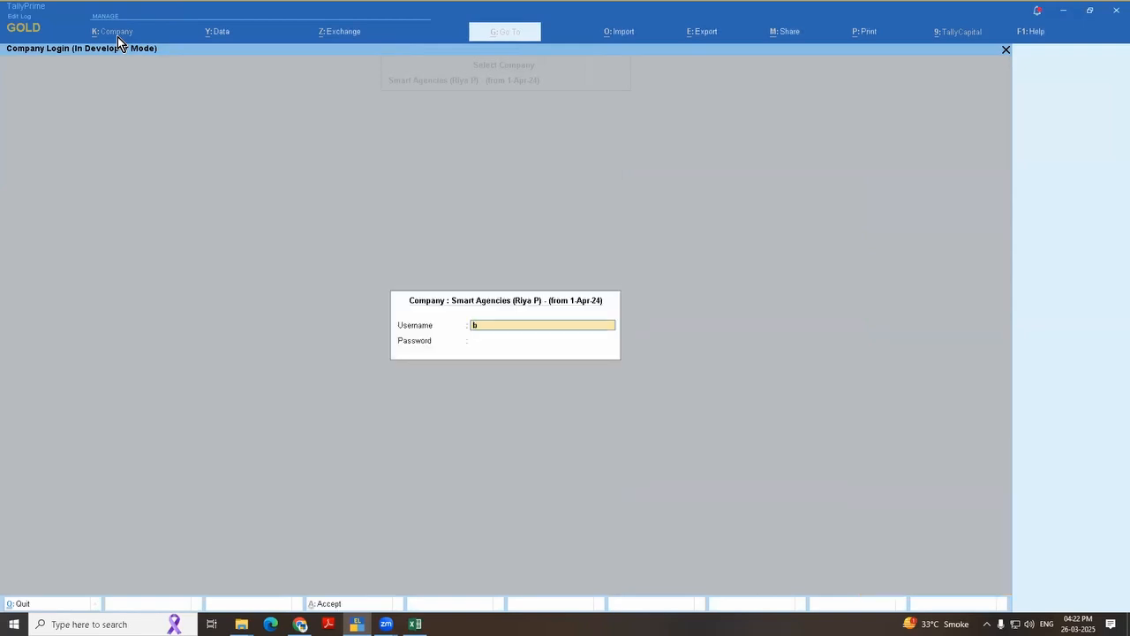
{"action": "key", "text": "Return"}
{"action": "key", "text": "Return"}
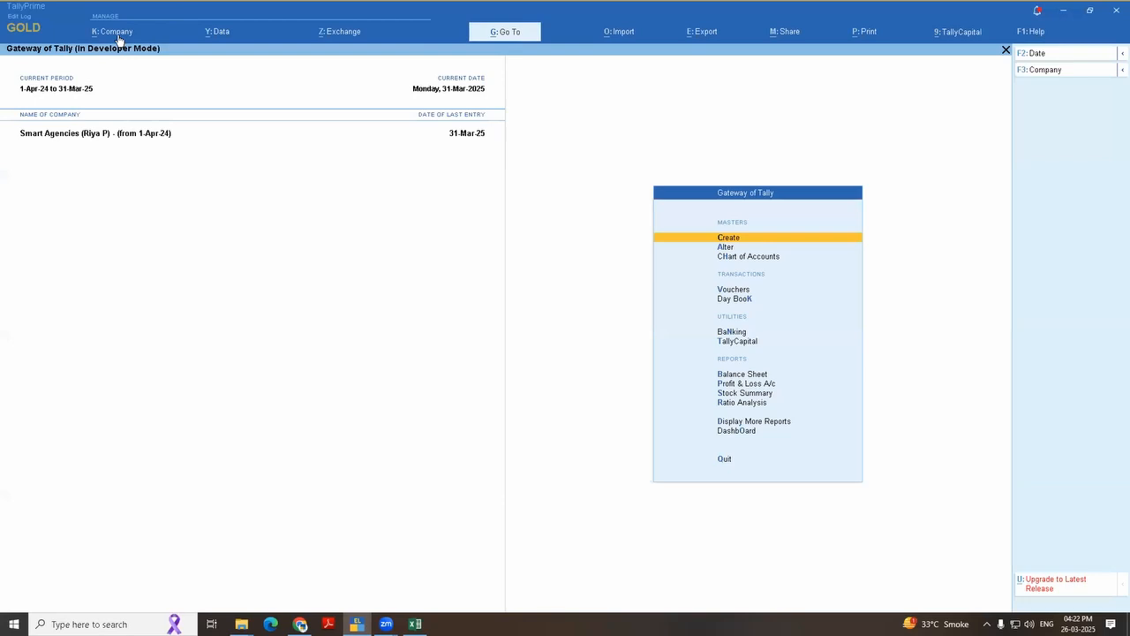
Step: Switch to Excel to review the tricks listed in the event notes, and return to TallyPrime
{"action": "key", "text": "alt+Tab"}
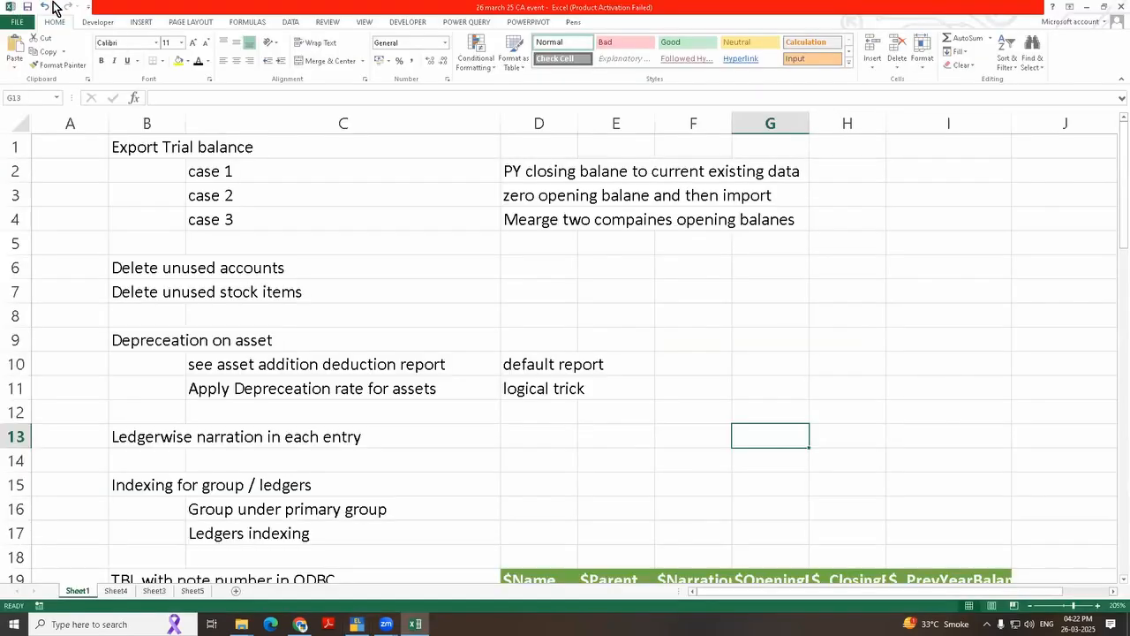
{"action": "scroll", "coordinate": [159, 313], "scroll_direction": "down", "scroll_amount": 3}
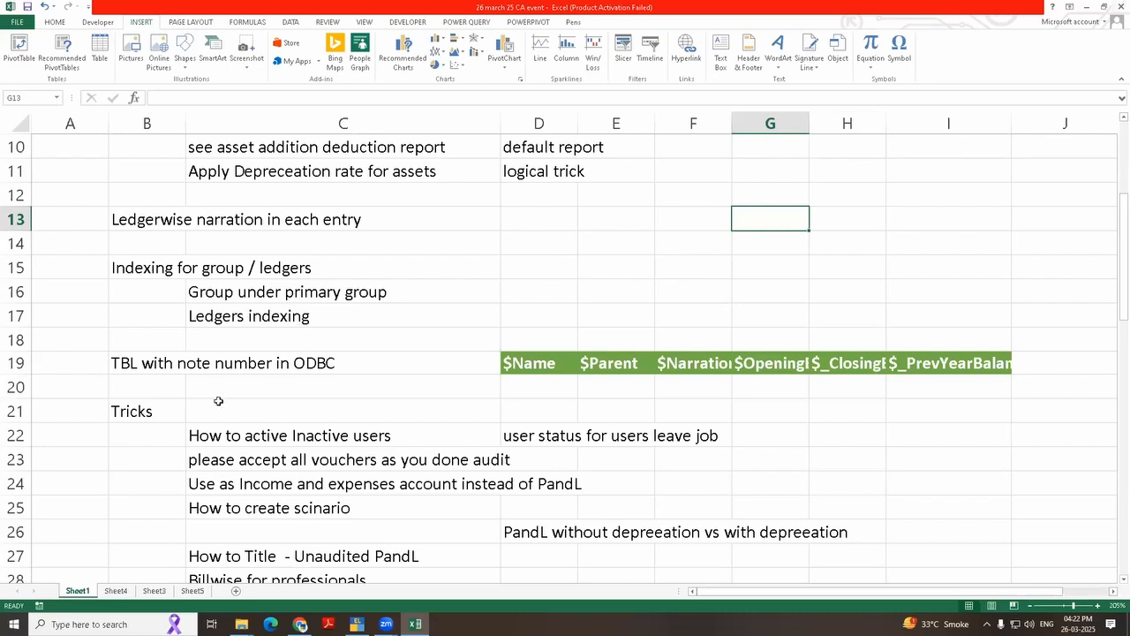
{"action": "key", "text": "alt+Tab"}
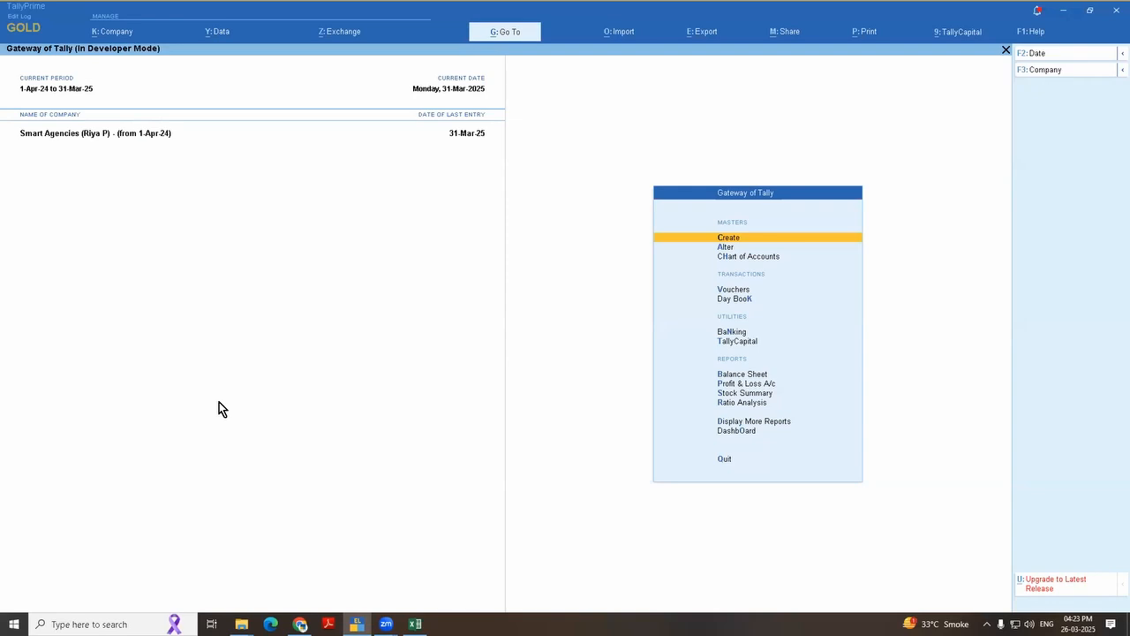
{"action": "key", "text": "super+d"}
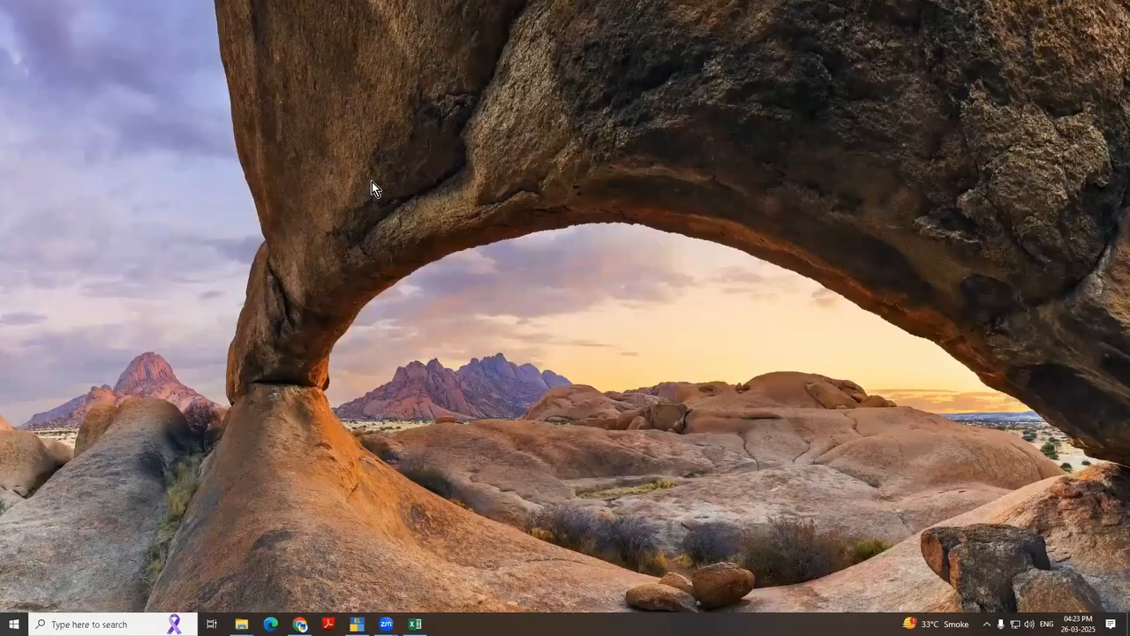
{"action": "key", "text": "super+e"}
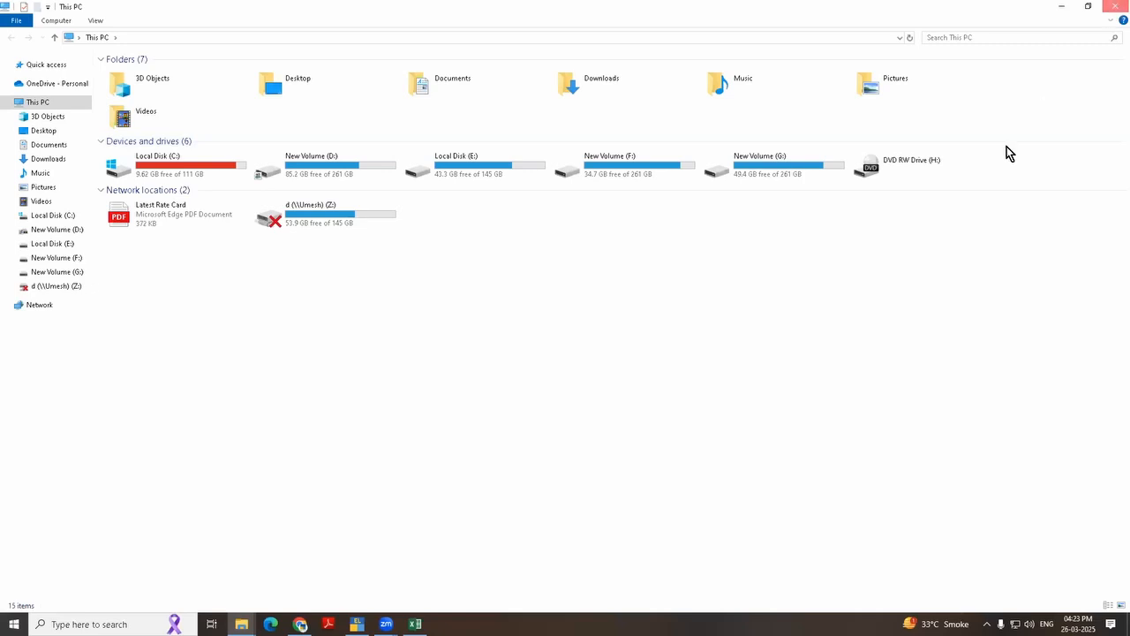
{"action": "key", "text": "super+d"}
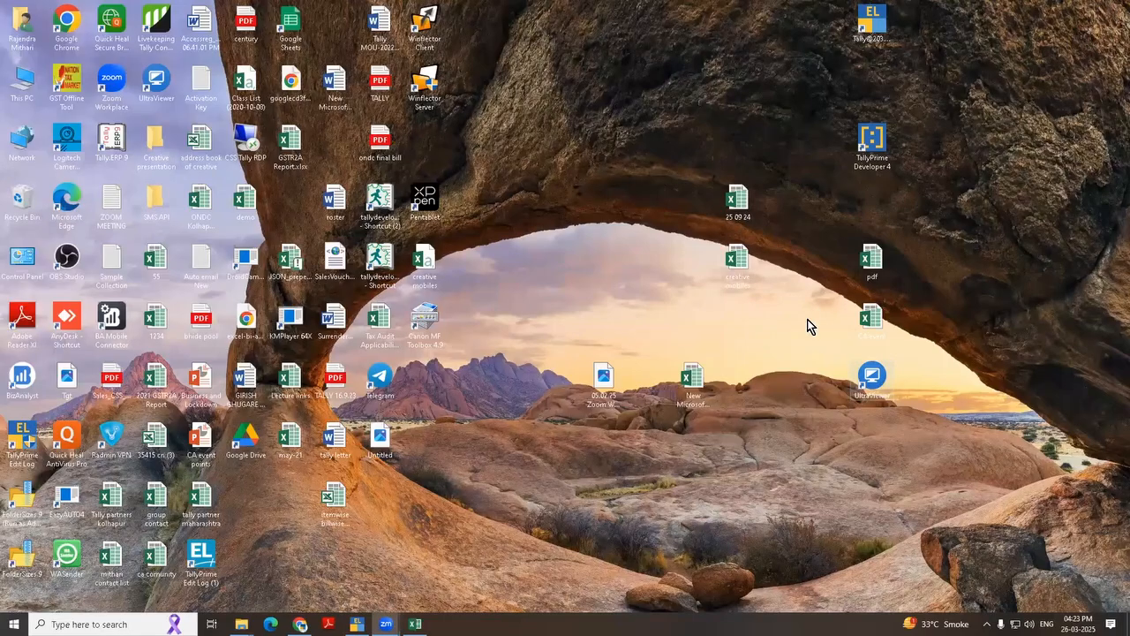
{"action": "key", "text": "alt+Tab"}
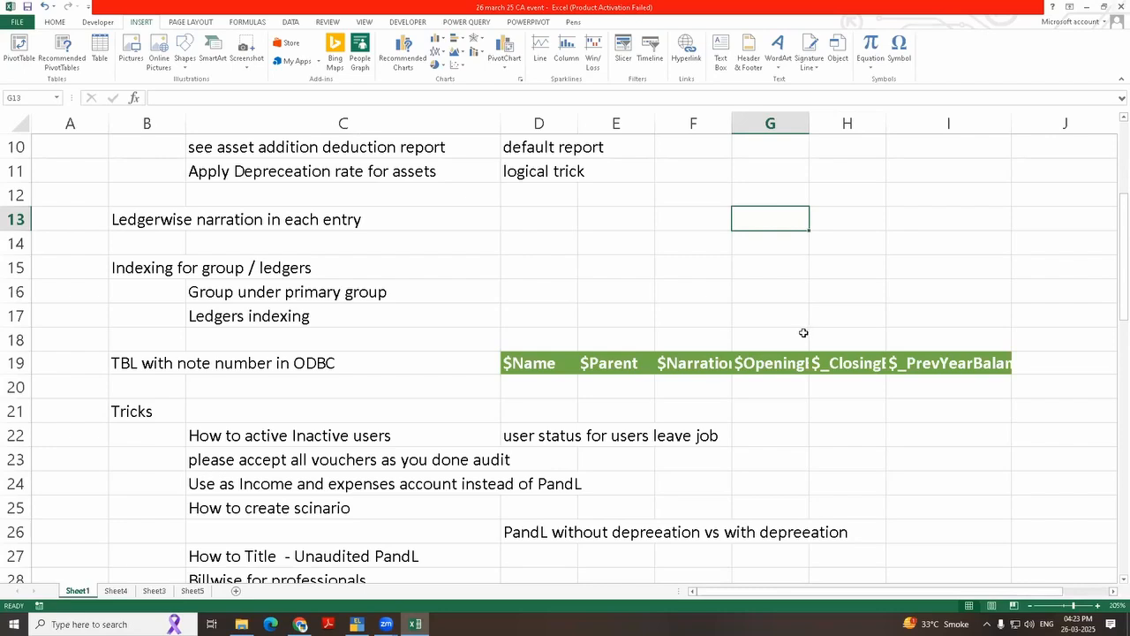
{"action": "key", "text": "alt+Tab"}
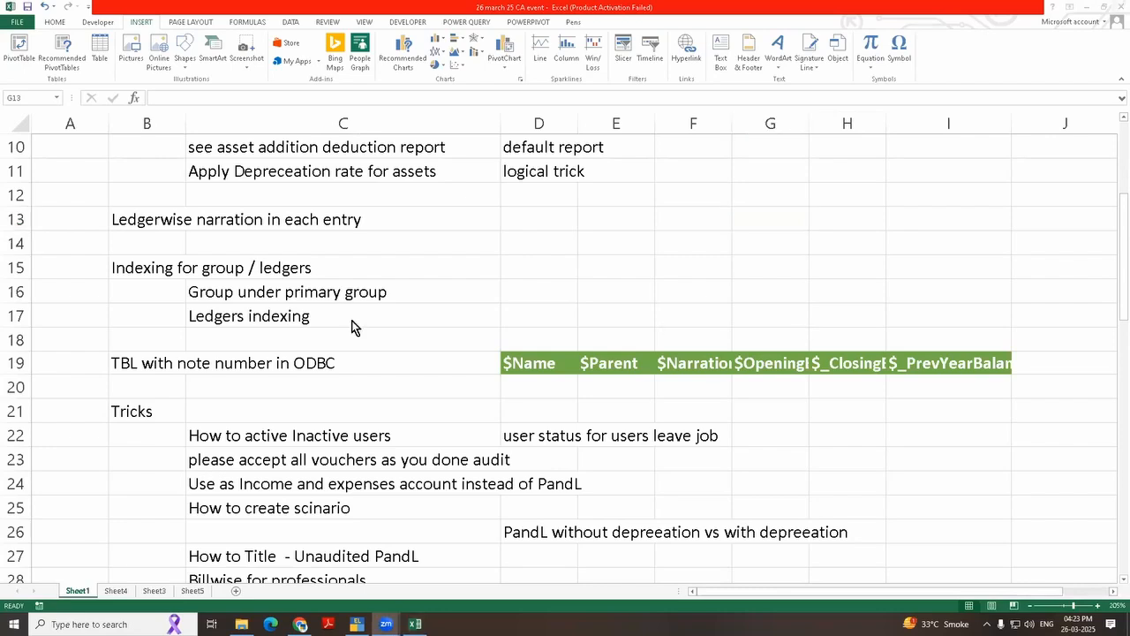
{"action": "key", "text": "alt+Tab"}
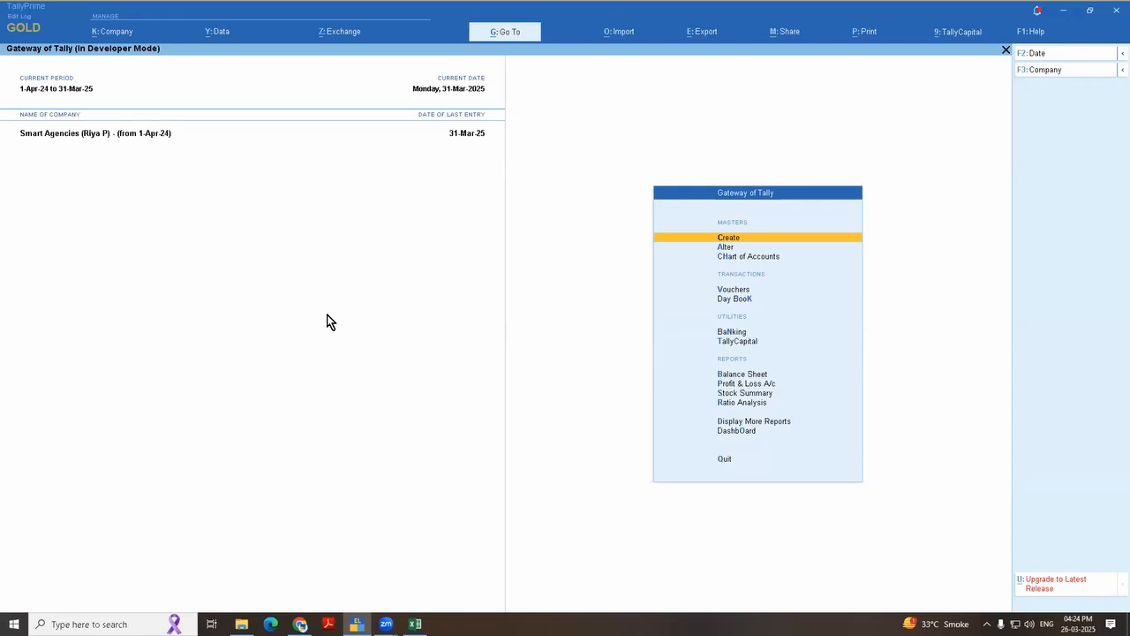
Step: Open the Balance Sheet and set its print title to "Unaudited" with the subtitle "For Bank"
{"action": "key", "text": "b"}
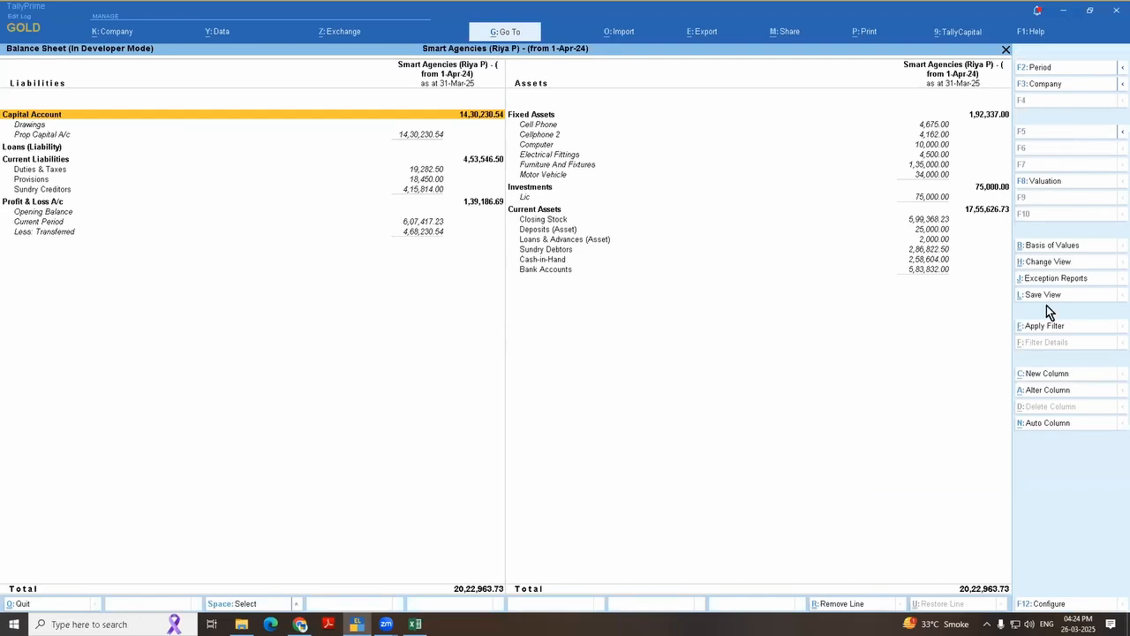
{"action": "key", "text": "alt+p"}
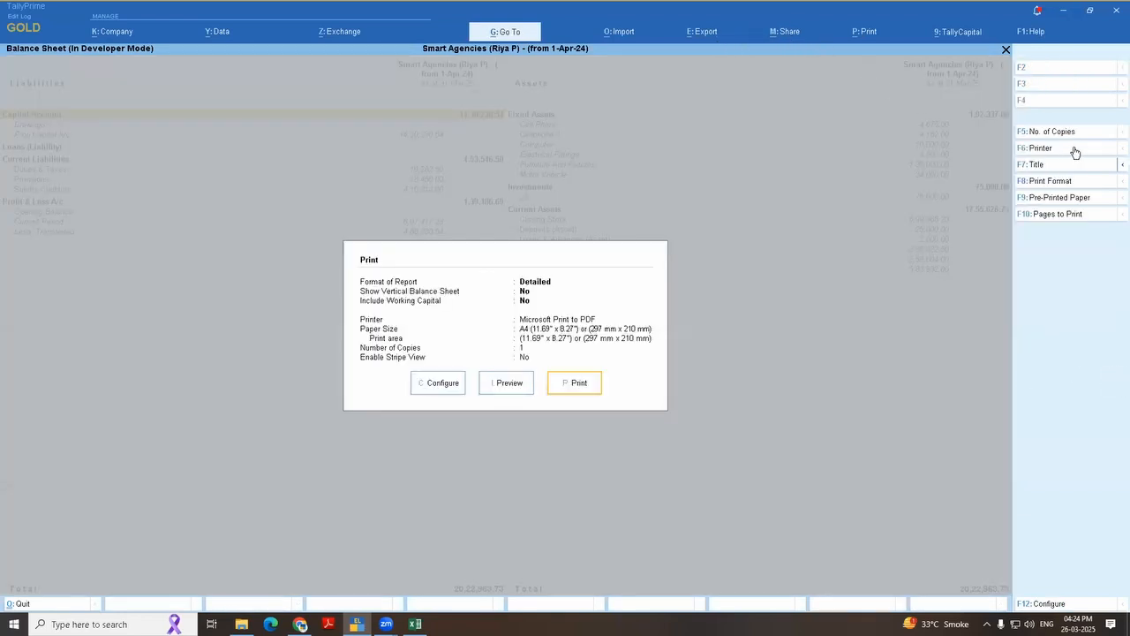
{"action": "left_click", "coordinate": [1029, 168]}
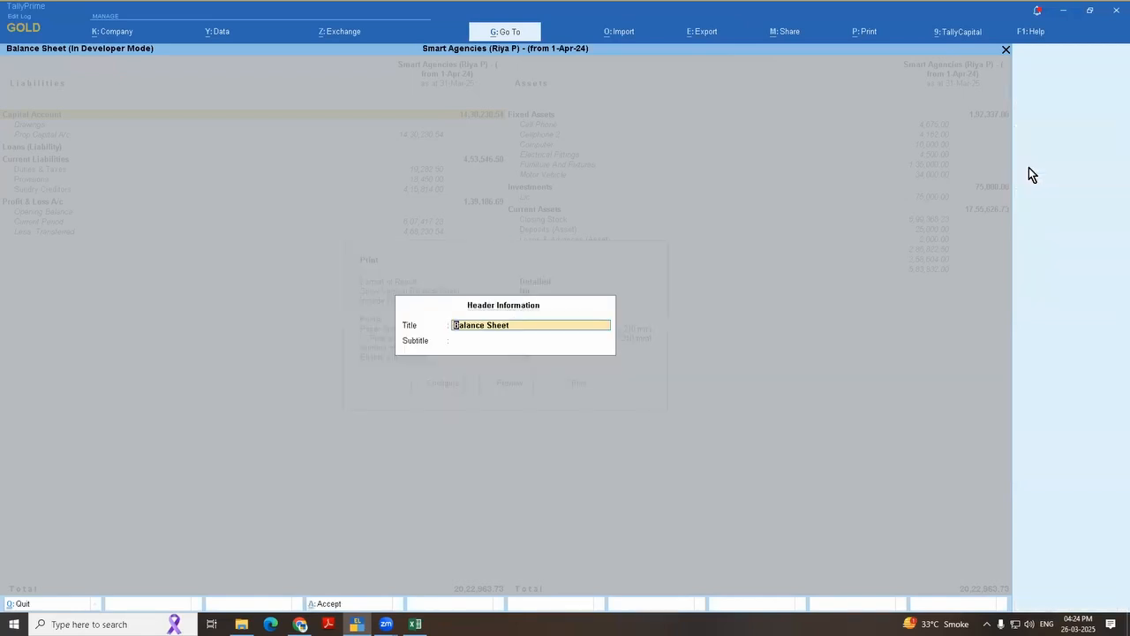
{"action": "type", "text": "Unaudited"}
{"action": "key", "text": "Return"}
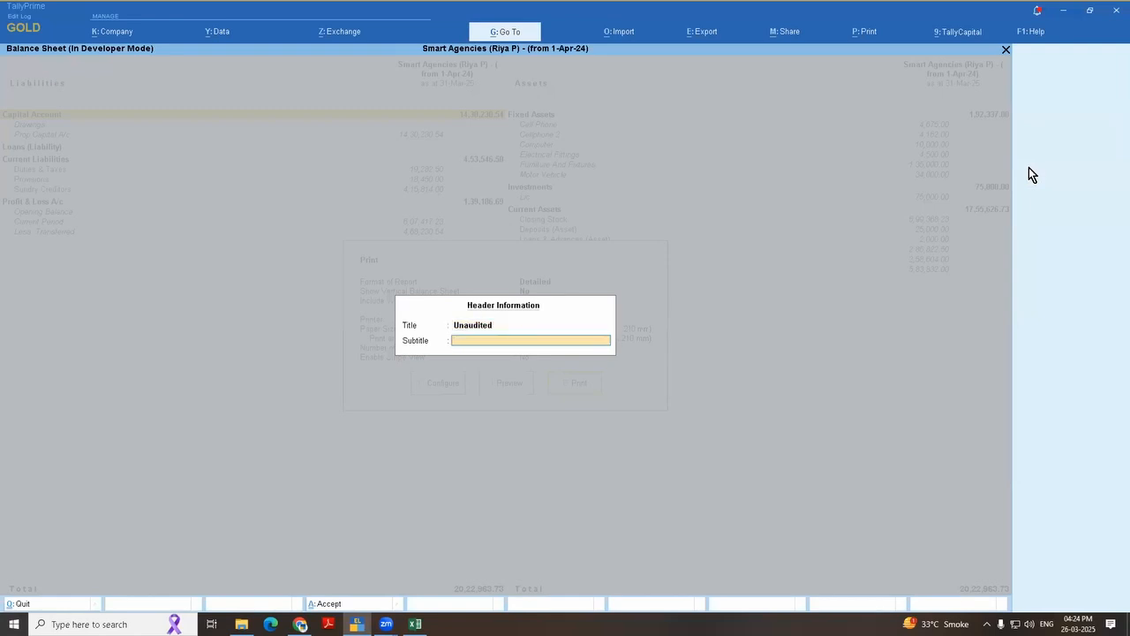
{"action": "type", "text": "Ex Book"}
{"action": "key", "text": "Return"}
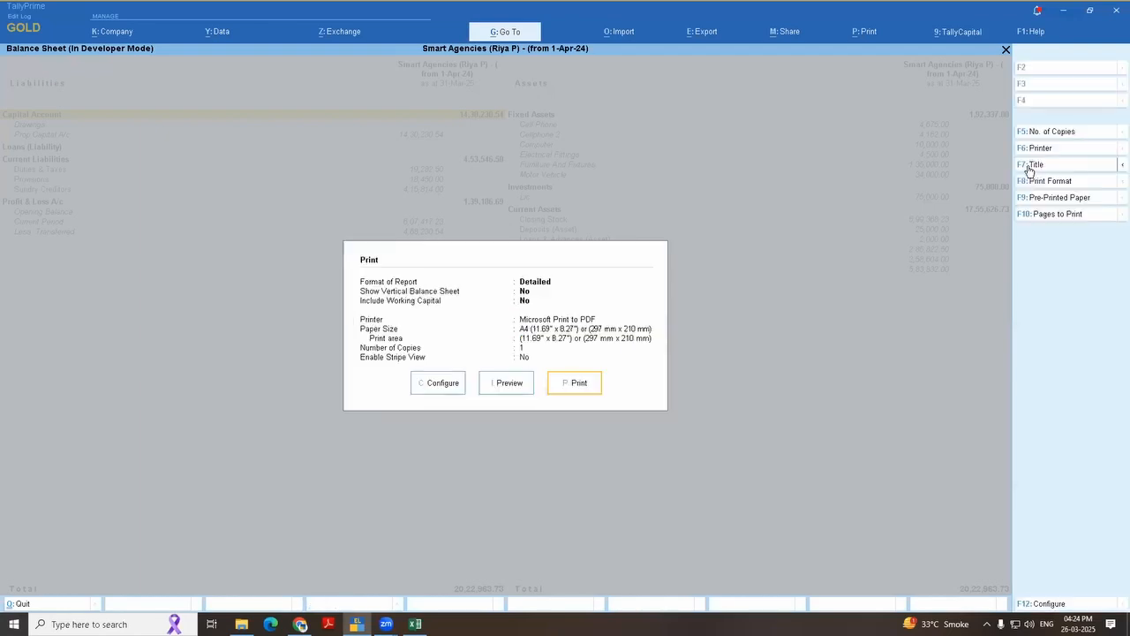
Step: Preview the retitled Balance Sheet printout, and return to the Gateway of Tally
{"action": "key", "text": "i"}
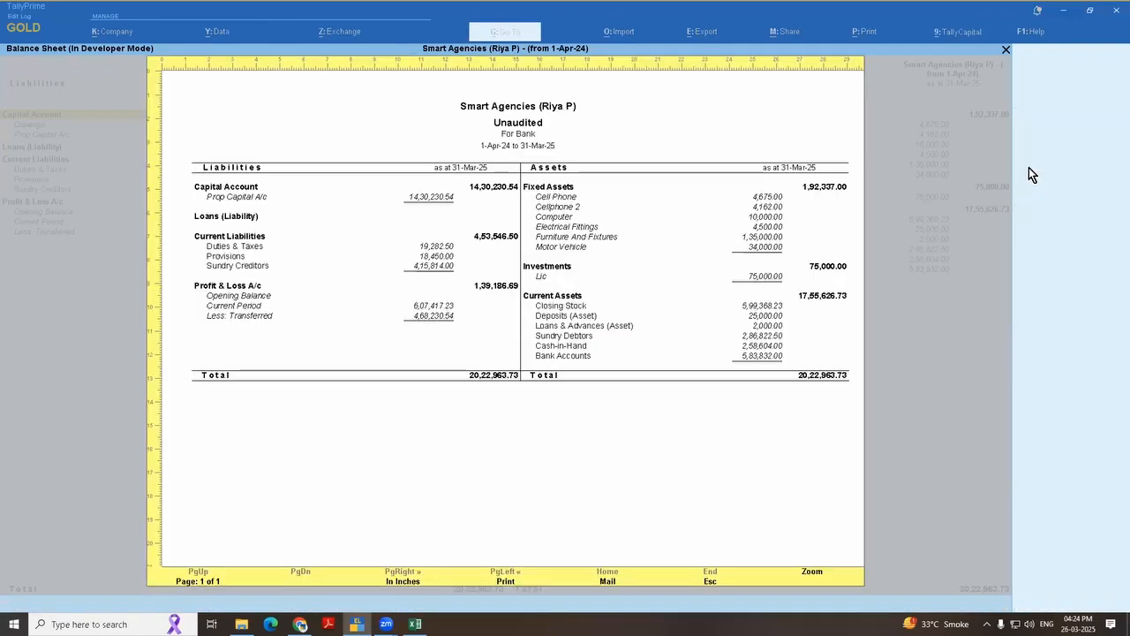
{"action": "key", "text": "z"}
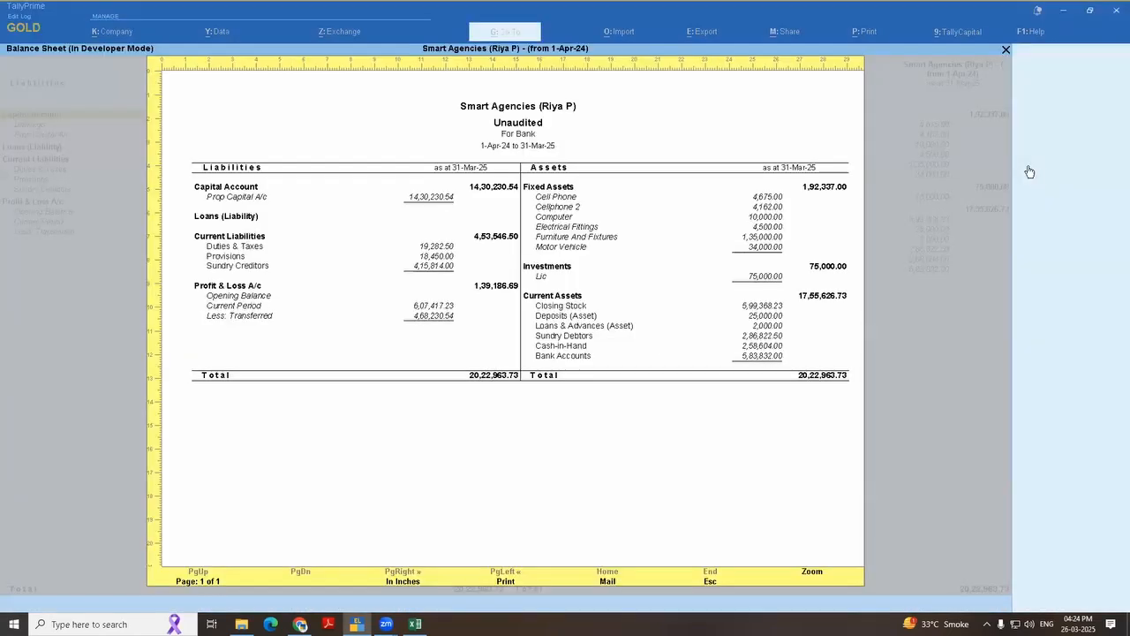
{"action": "key", "text": "Escape"}
{"action": "key", "text": "Escape"}
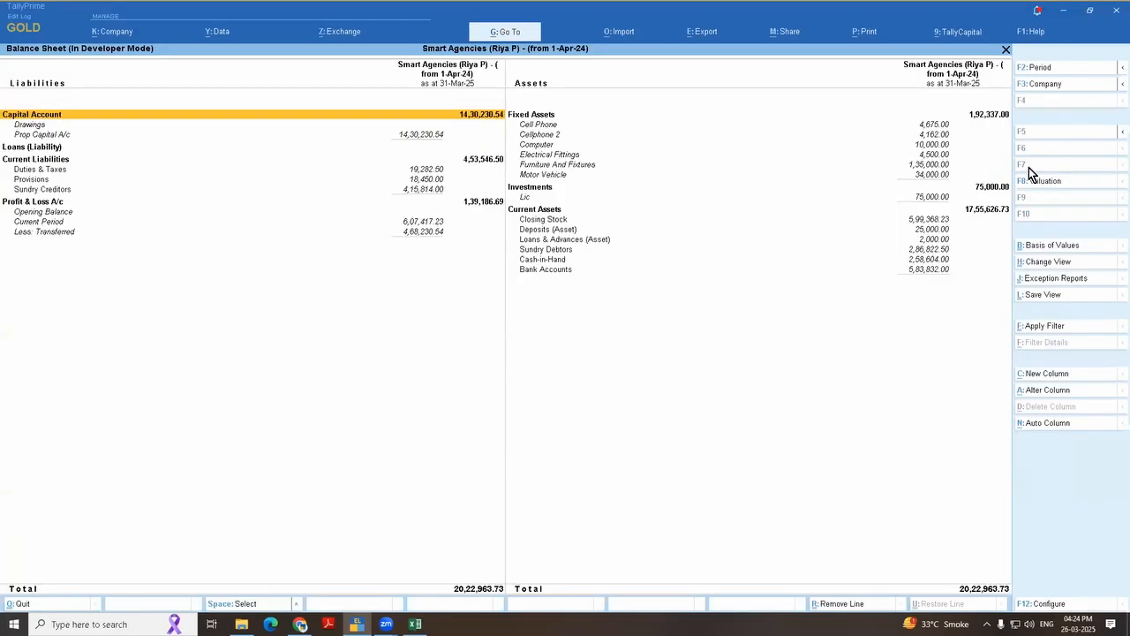
{"action": "key", "text": "Escape"}
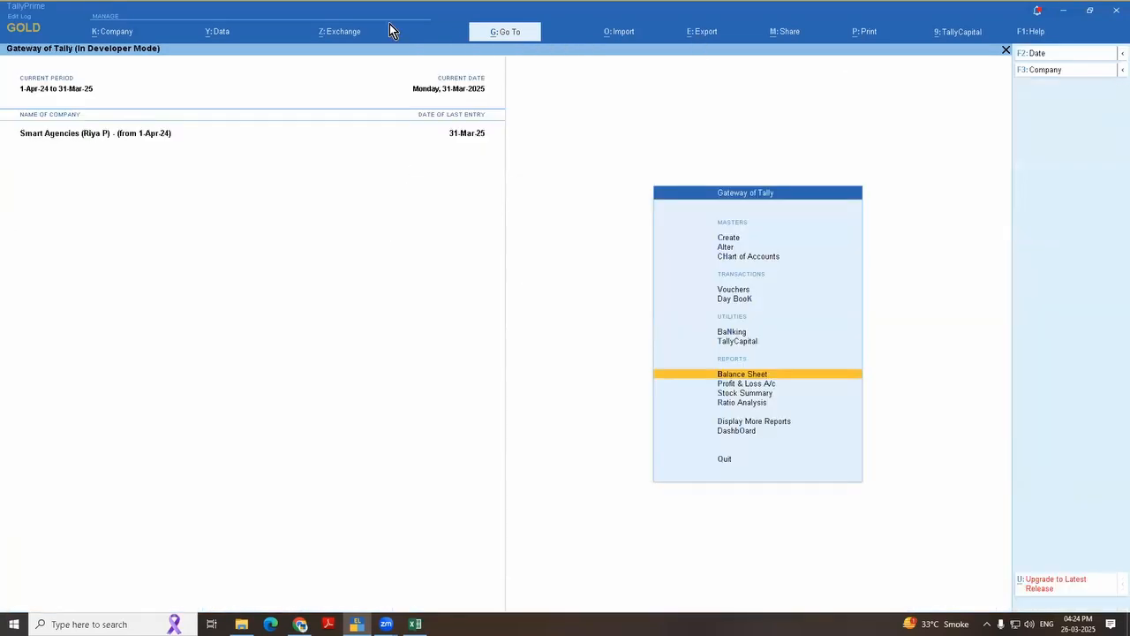
Step: Open the company's user roles and add a new security level named "Casher"
{"action": "left_click", "coordinate": [110, 35]}
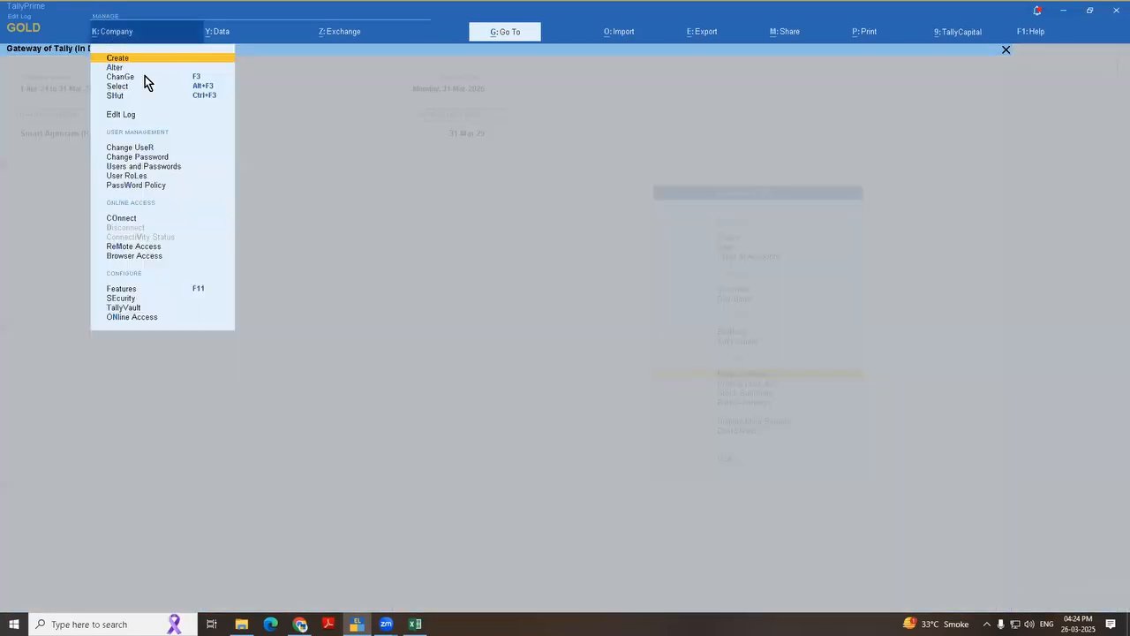
{"action": "left_click", "coordinate": [139, 177]}
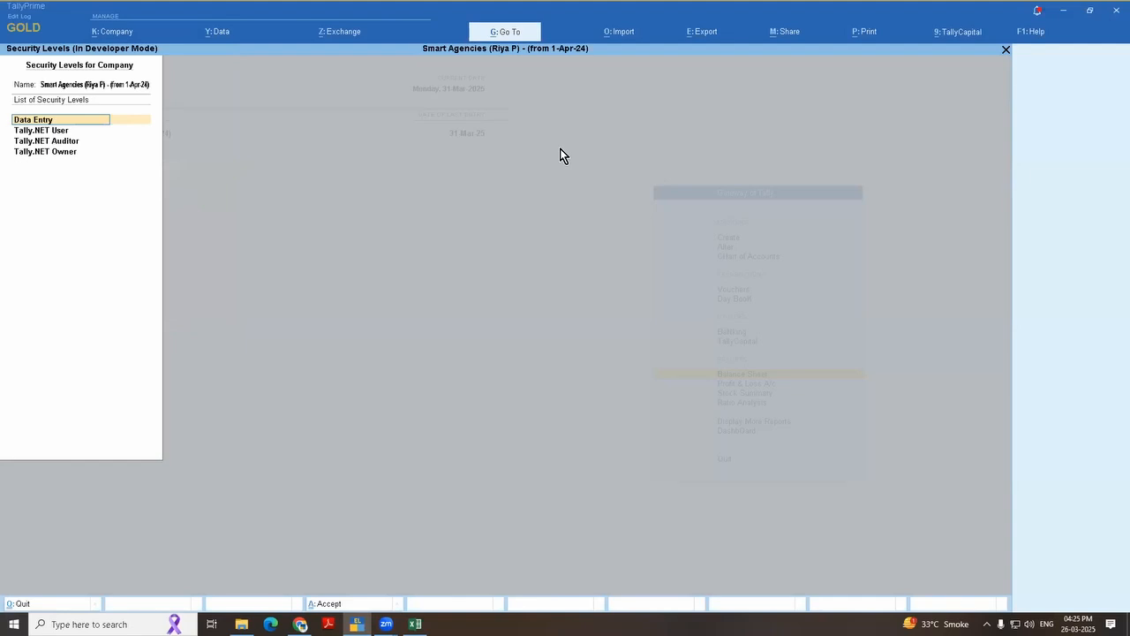
{"action": "key", "text": "Down"}
{"action": "key", "text": "Down"}
{"action": "key", "text": "Down"}
{"action": "key", "text": "Down"}
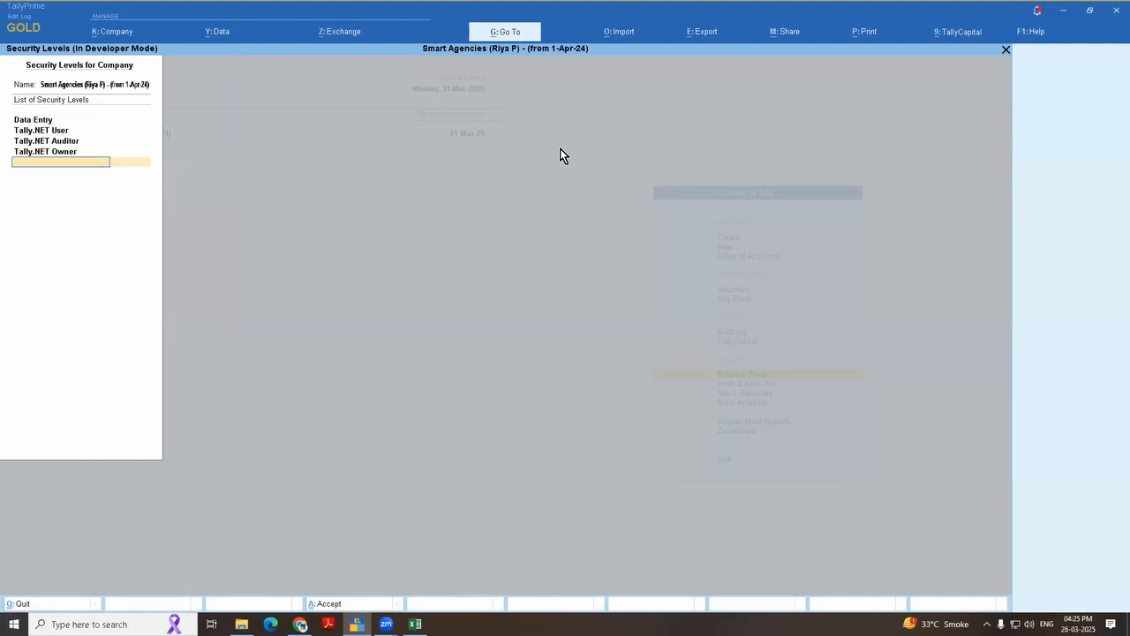
{"action": "type", "text": "Casher"}
{"action": "key", "text": "Return"}
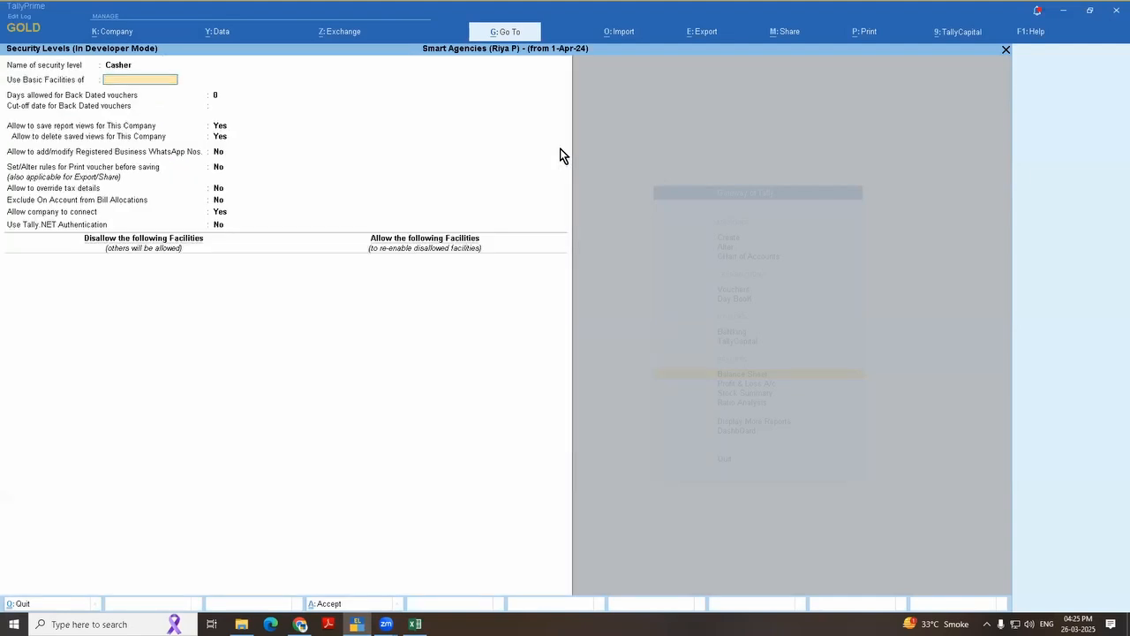
Step: Base the Casher role on the Data Entry facilities, save it with its other settings kept, and return to the Gateway
{"action": "key", "text": "Return"}
{"action": "key", "text": "Return"}
{"action": "key", "text": "Return"}
{"action": "key", "text": "Return"}
{"action": "key", "text": "Return"}
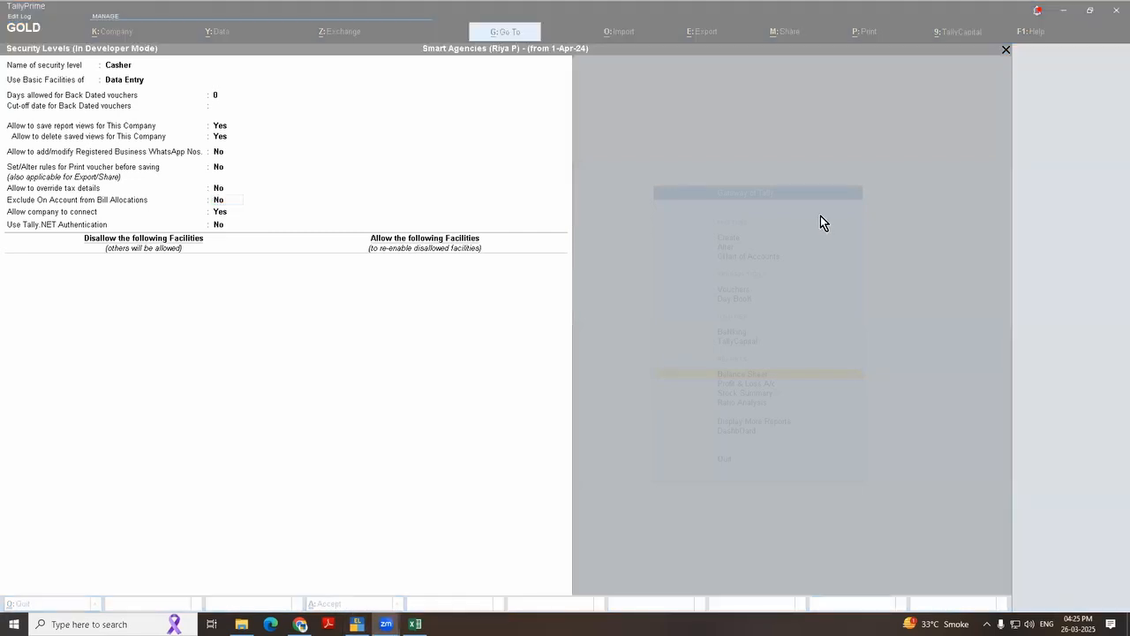
{"action": "key", "text": "ctrl+a"}
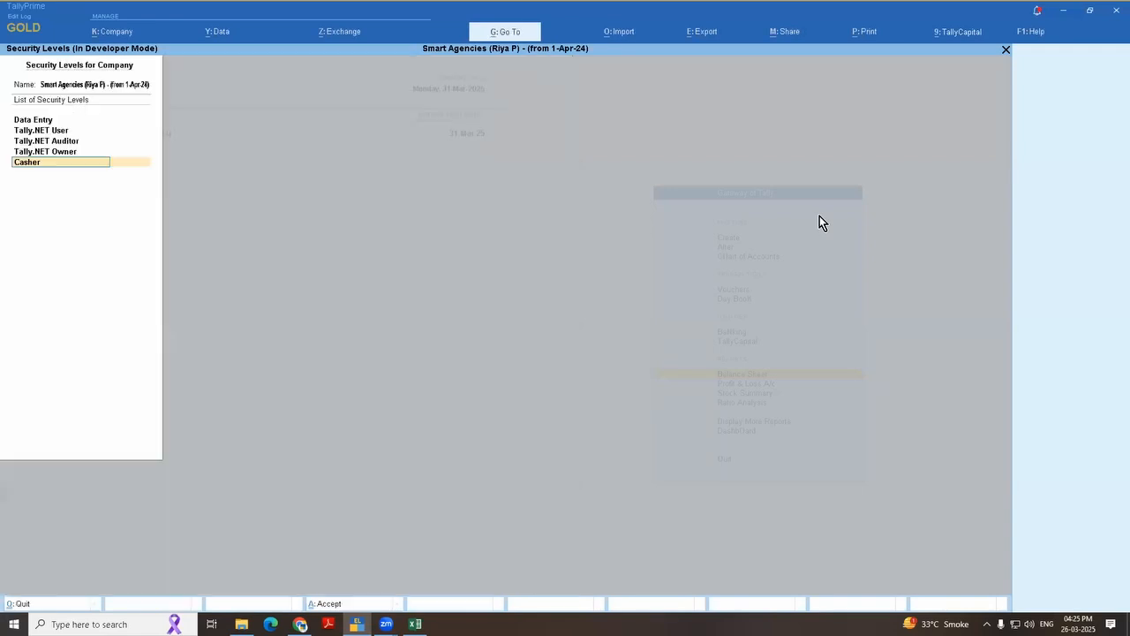
{"action": "key", "text": "Escape"}
{"action": "key", "text": "Return"}
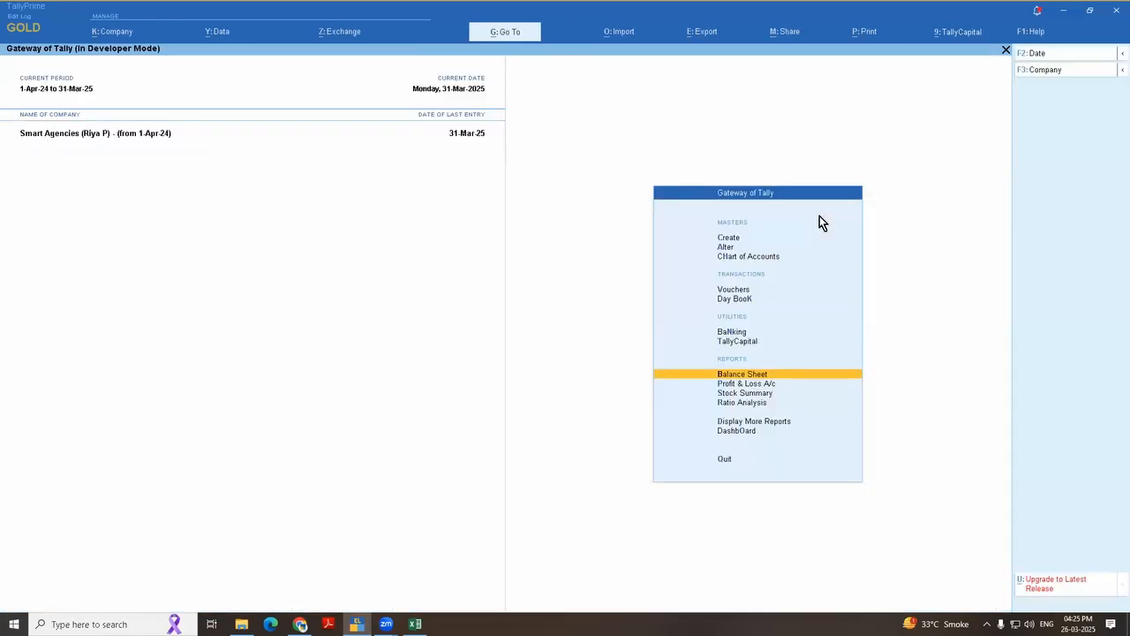
{"action": "key", "text": "Escape"}
{"action": "key", "text": "Escape"}
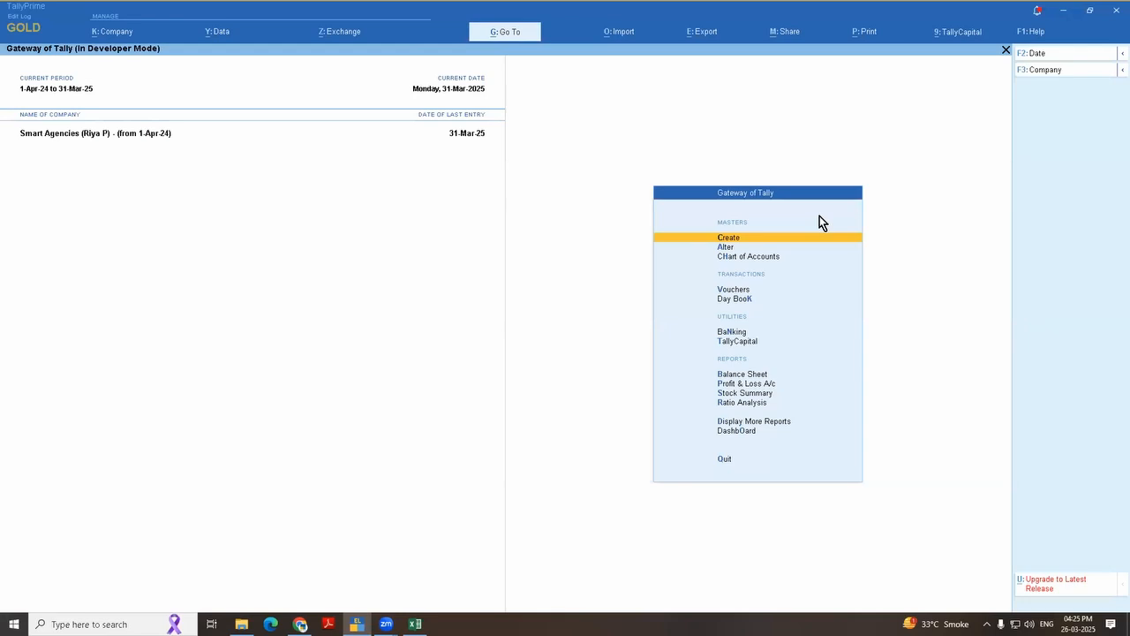
Step: Open the Data Analysis report under Analysis & Verification and drill into Verification of Chart of Accounts
{"action": "key", "text": "d"}
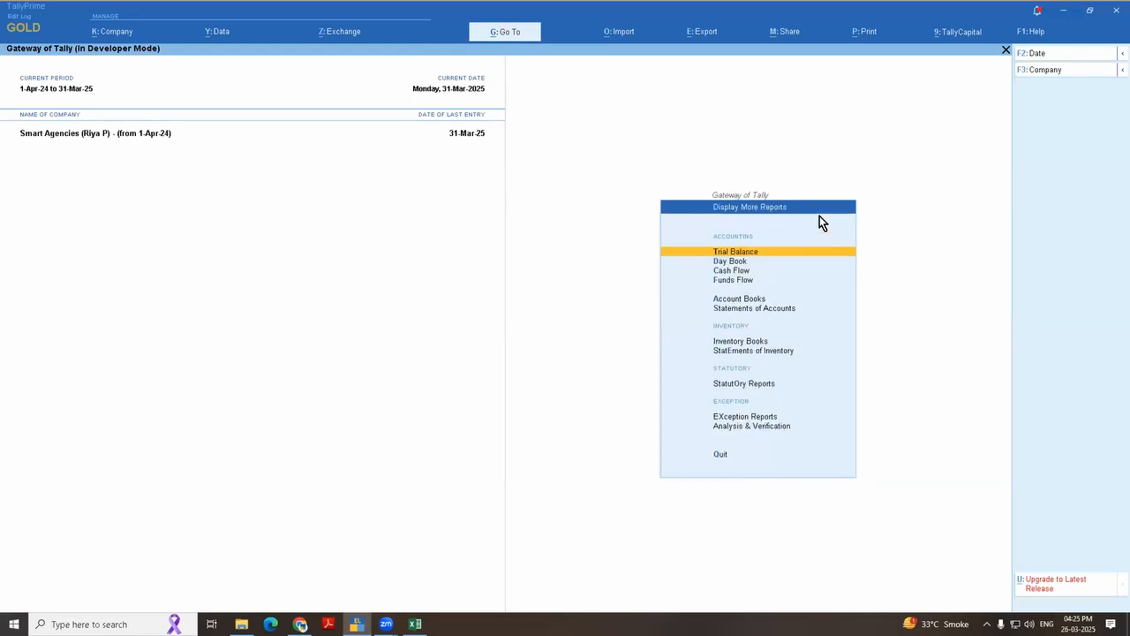
{"action": "key", "text": "Up"}
{"action": "key", "text": "Up"}
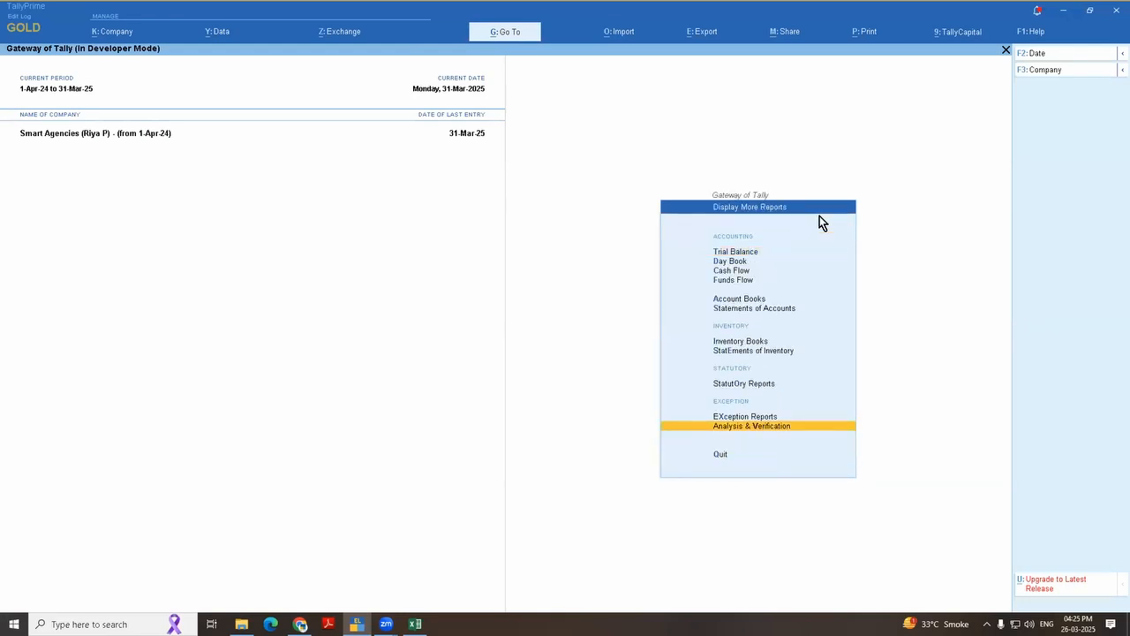
{"action": "key", "text": "Return"}
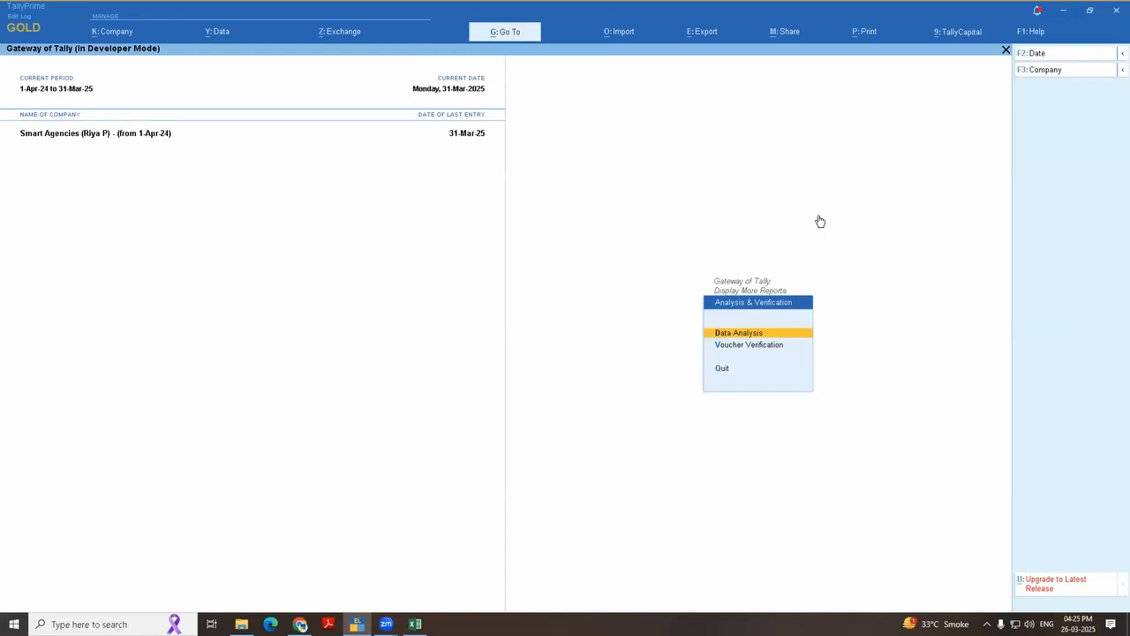
{"action": "key", "text": "Return"}
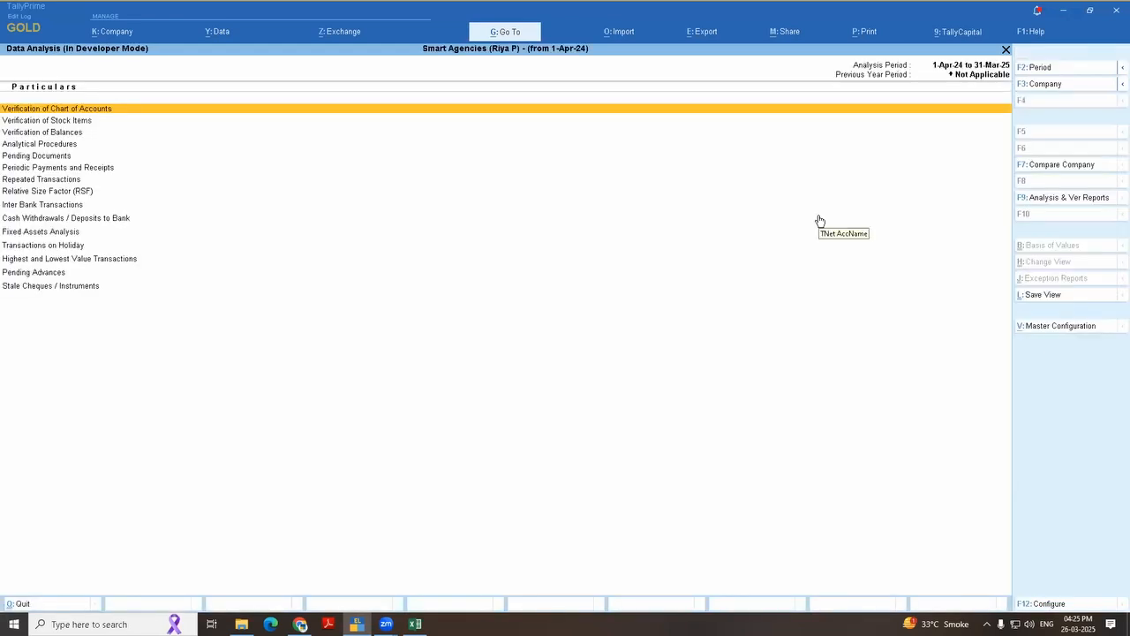
{"action": "key", "text": "Down"}
{"action": "key", "text": "Up"}
{"action": "key", "text": "Return"}
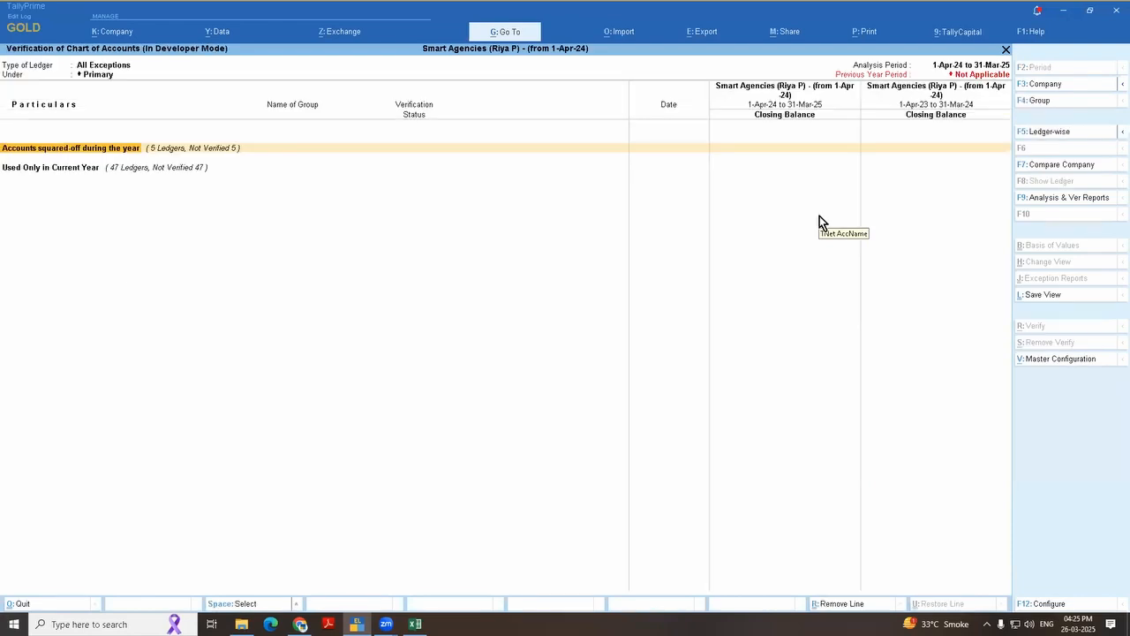
Step: Look through the exception categories in Verification of Chart of Accounts and leave the Data Analysis report
{"action": "key", "text": "Down"}
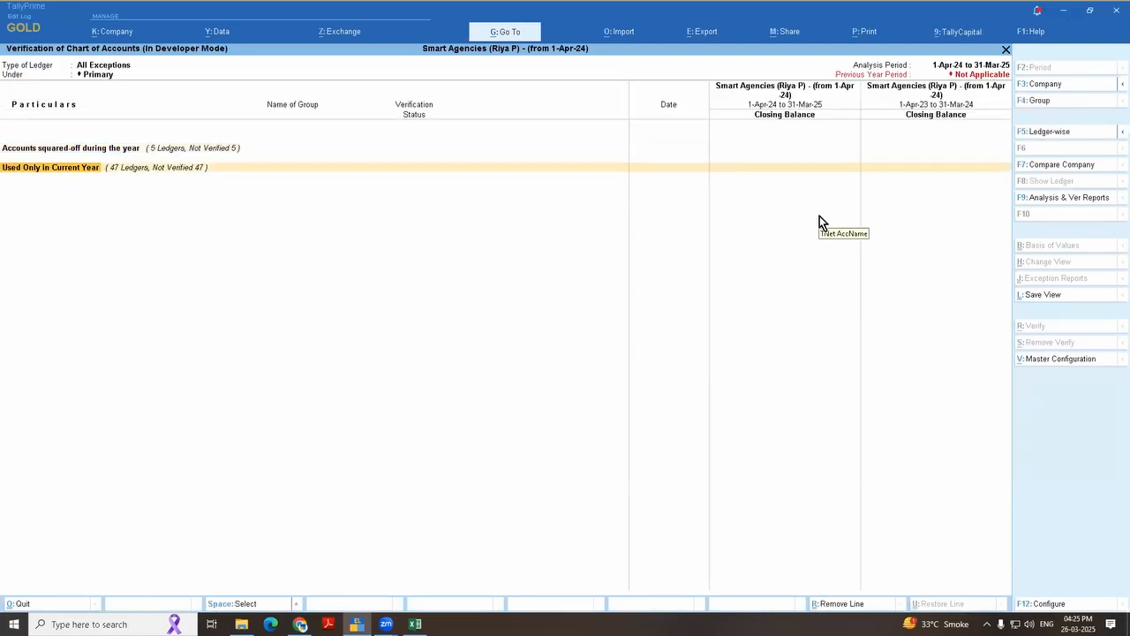
{"action": "key", "text": "Up"}
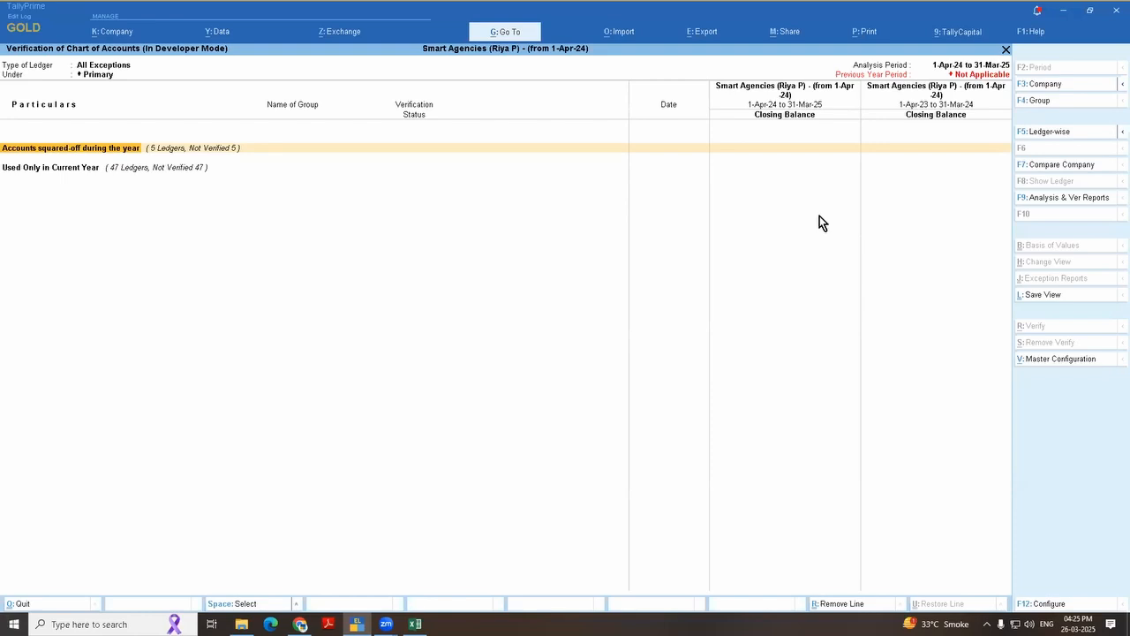
{"action": "key", "text": "Down"}
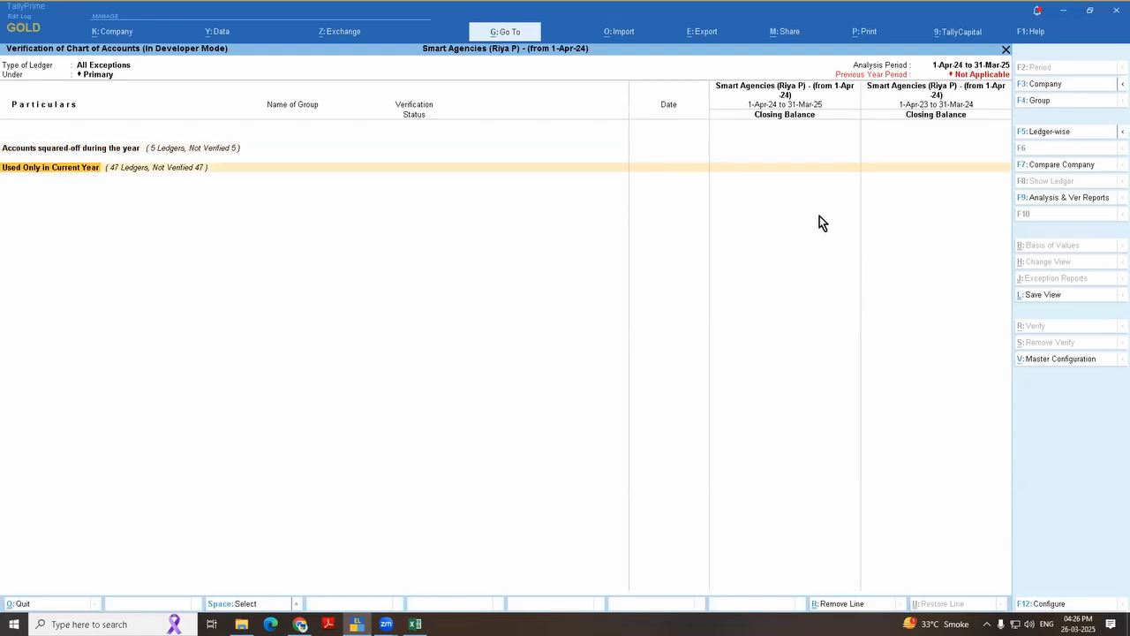
{"action": "key", "text": "Escape"}
{"action": "key", "text": "Escape"}
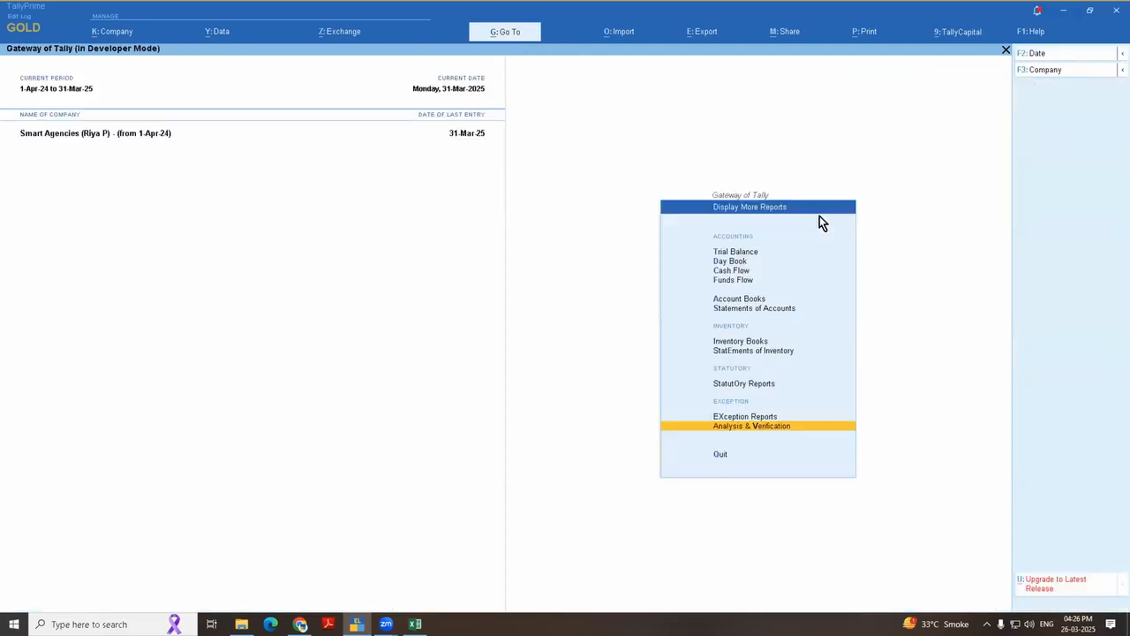
Step: Start creating a ledger named "Demo Gl", leaving its alias, description and notes blank
{"action": "key", "text": "c"}
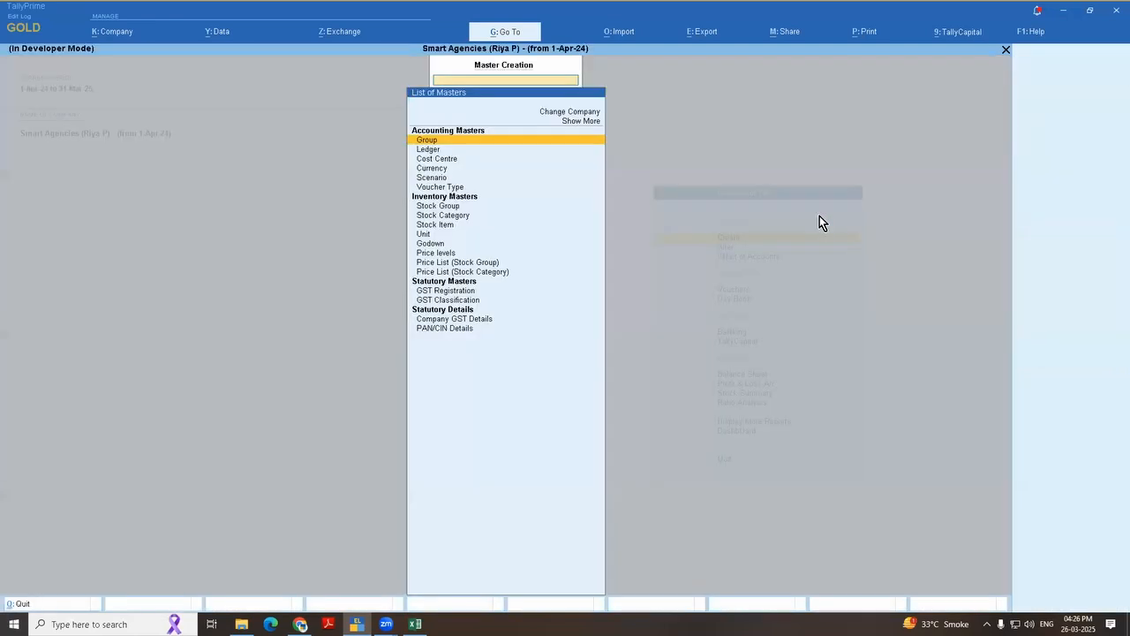
{"action": "key", "text": "Down"}
{"action": "key", "text": "Return"}
{"action": "type", "text": "Demo Gl"}
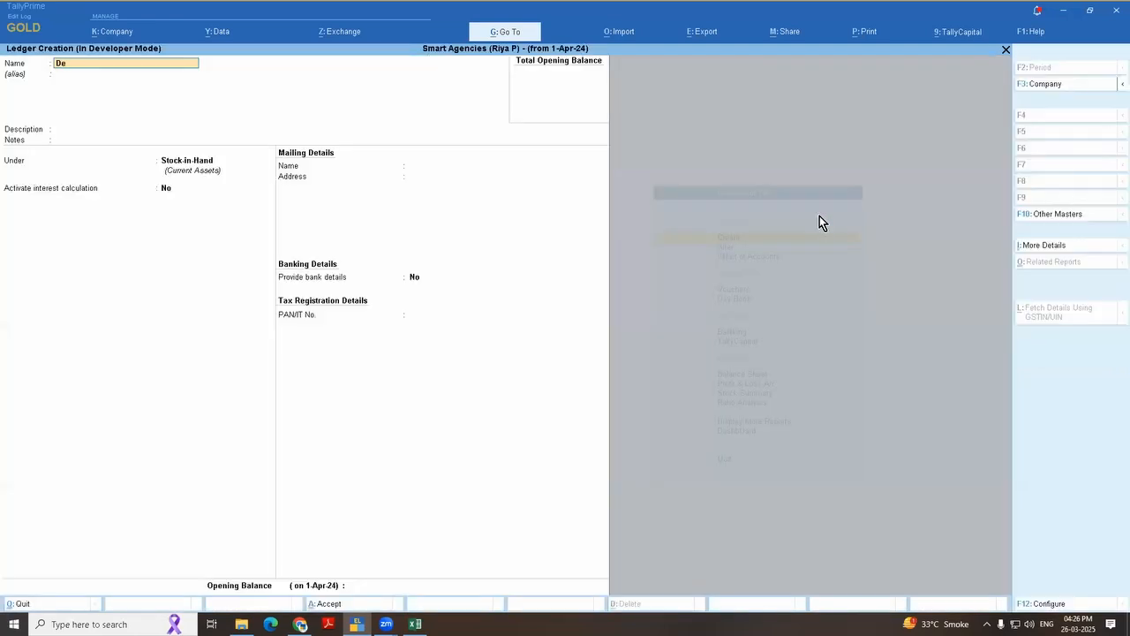
{"action": "key", "text": "Return"}
{"action": "key", "text": "Return"}
{"action": "key", "text": "Return"}
{"action": "key", "text": "Return"}
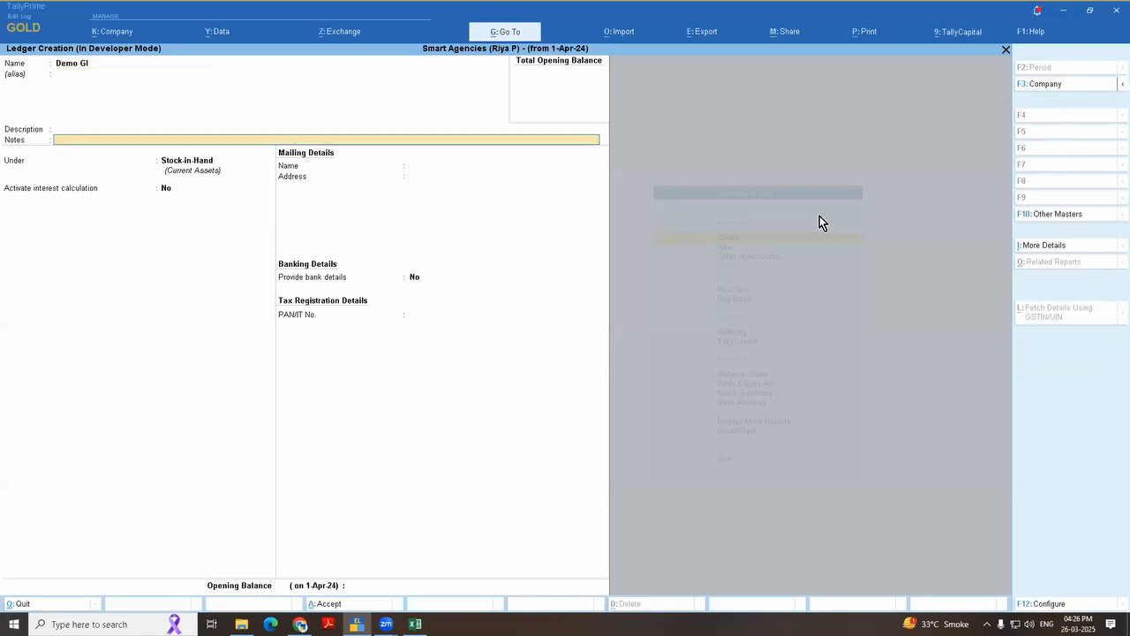
Step: Place the new ledger under Capital Account, save it with its other settings kept, and return to the Gateway of Tally
{"action": "type", "text": "Cap"}
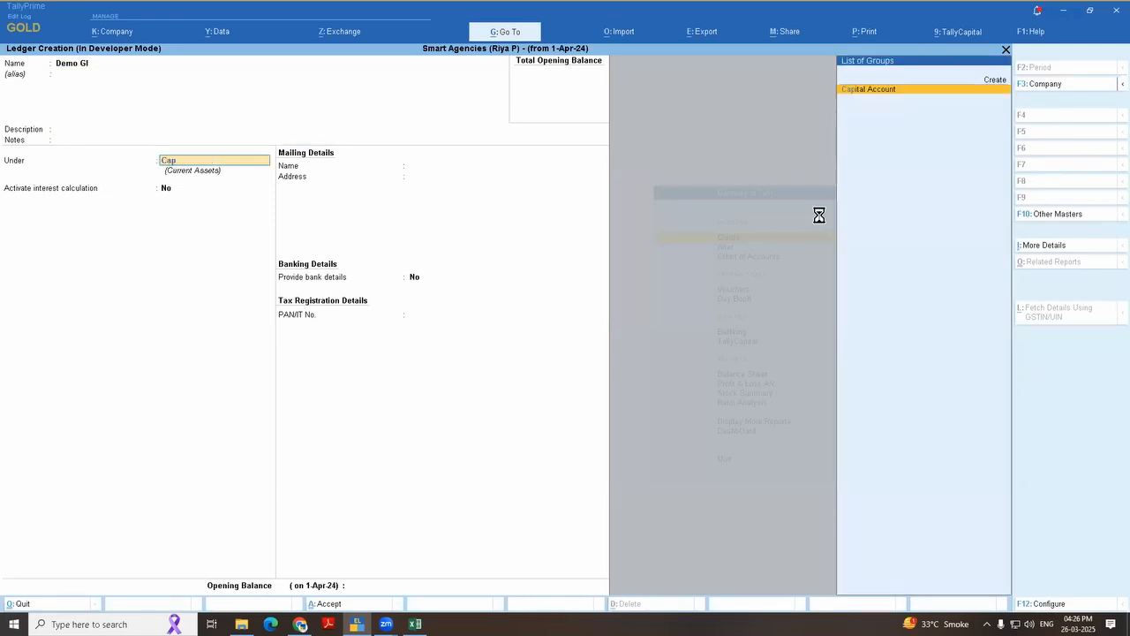
{"action": "key", "text": "Return"}
{"action": "key", "text": "ctrl+a"}
{"action": "key", "text": "Escape"}
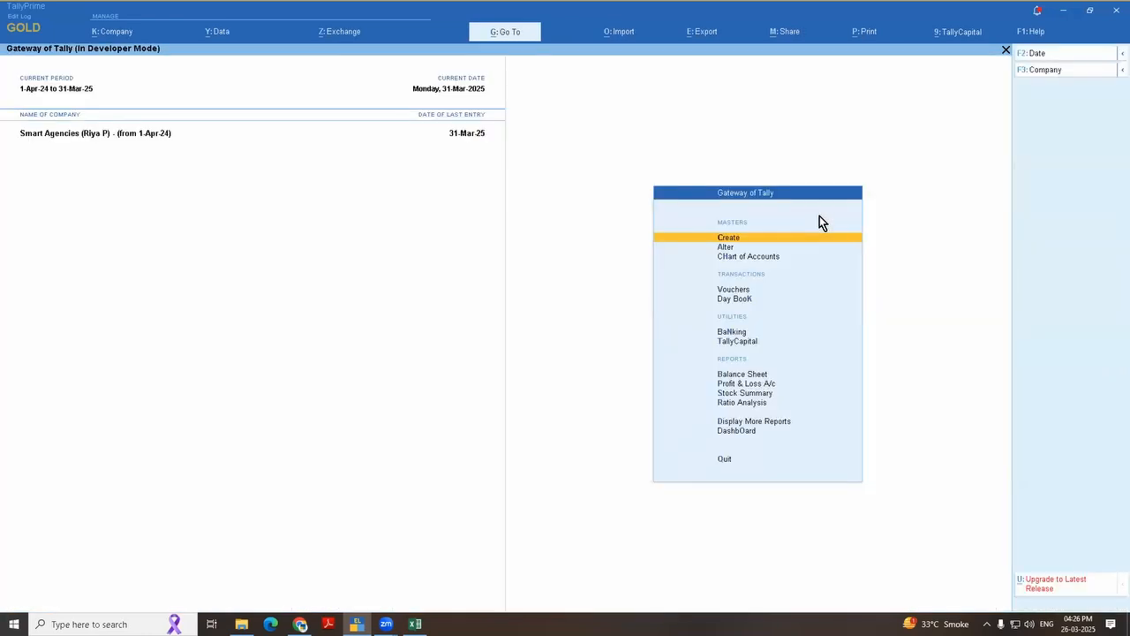
{"action": "key", "text": "Escape"}
{"action": "key", "text": "Escape"}
Step: Reopen the Data Analysis report under Analysis & Verification and drill into Verification of Chart of Accounts
{"action": "key", "text": "d"}
{"action": "key", "text": "Up"}
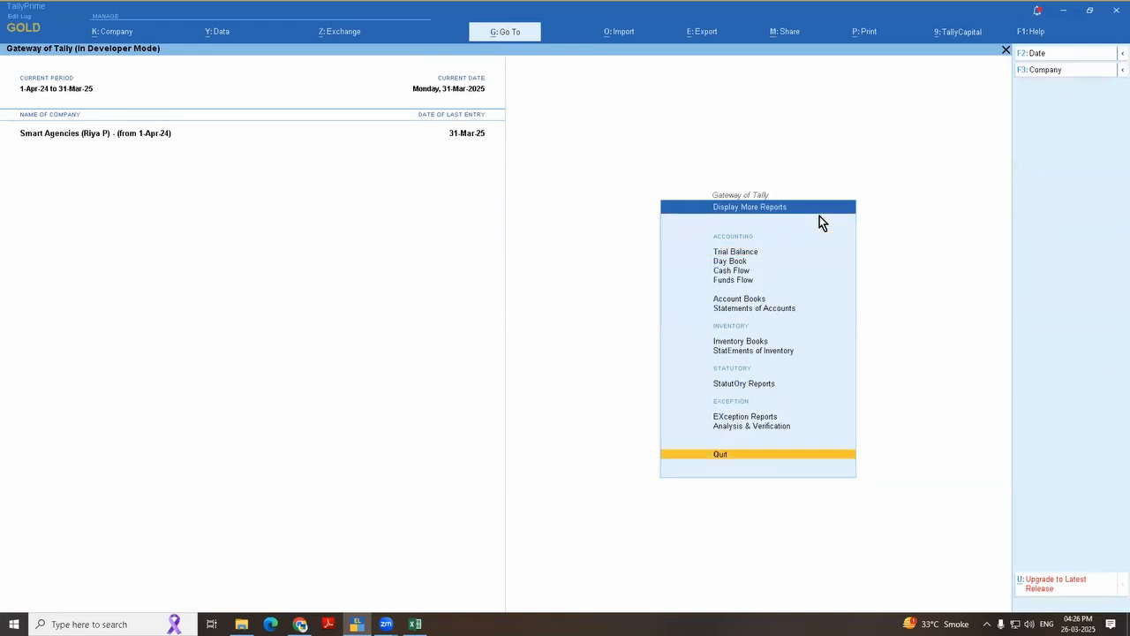
{"action": "key", "text": "Up"}
{"action": "key", "text": "Return"}
{"action": "key", "text": "Return"}
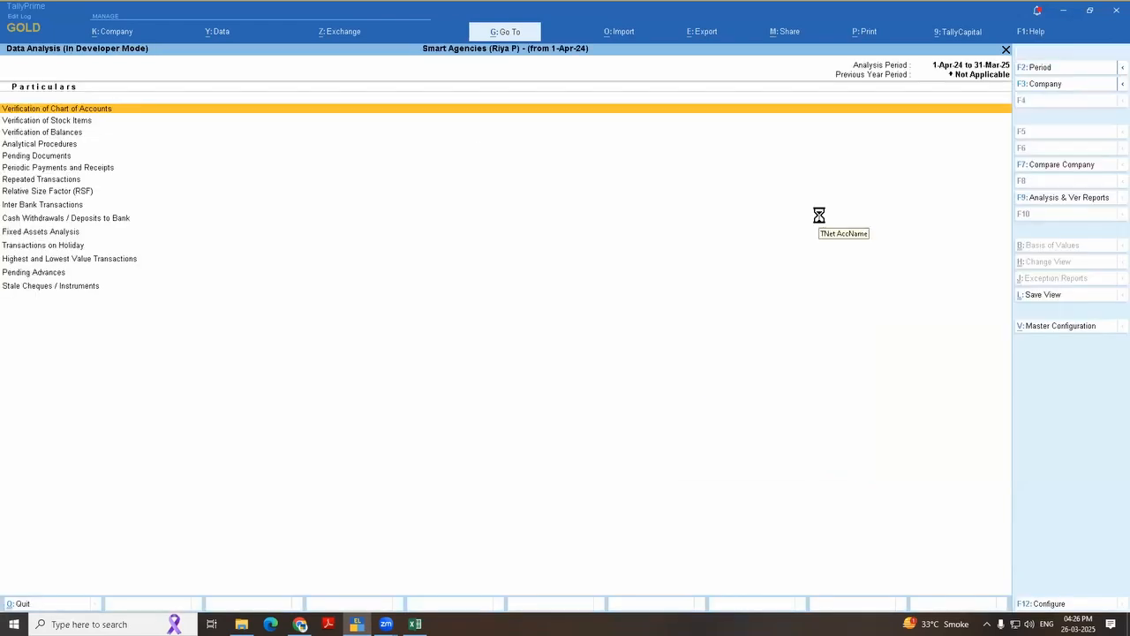
{"action": "key", "text": "Return"}
Step: Check which ledgers are listed in the Not Used category, and go back to the exception categories
{"action": "key", "text": "Down"}
{"action": "key", "text": "Down"}
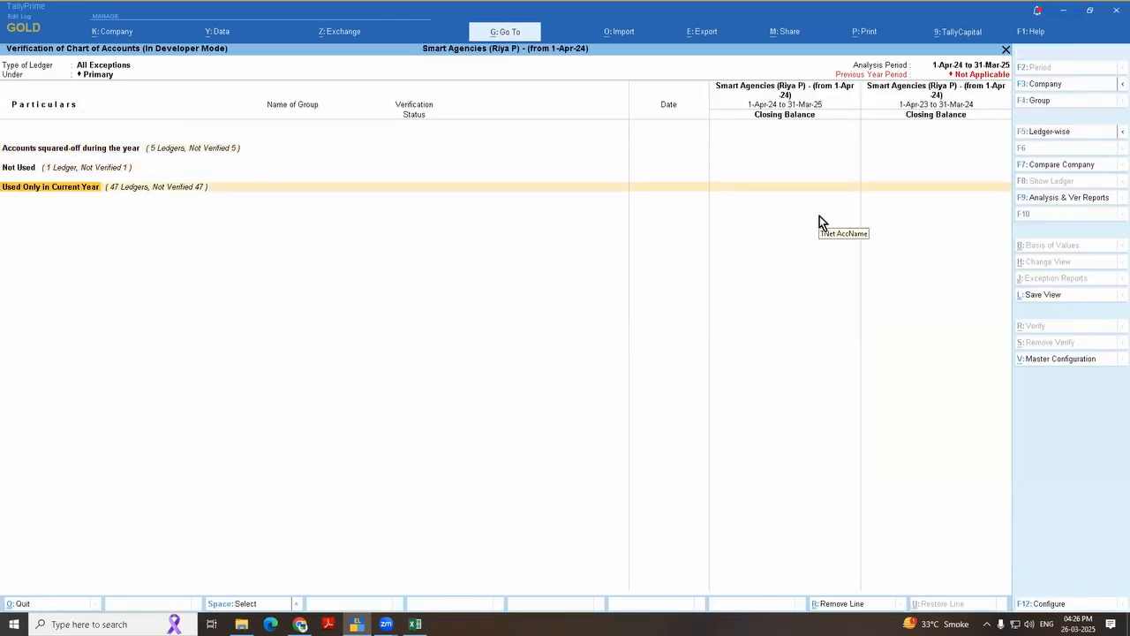
{"action": "key", "text": "Up"}
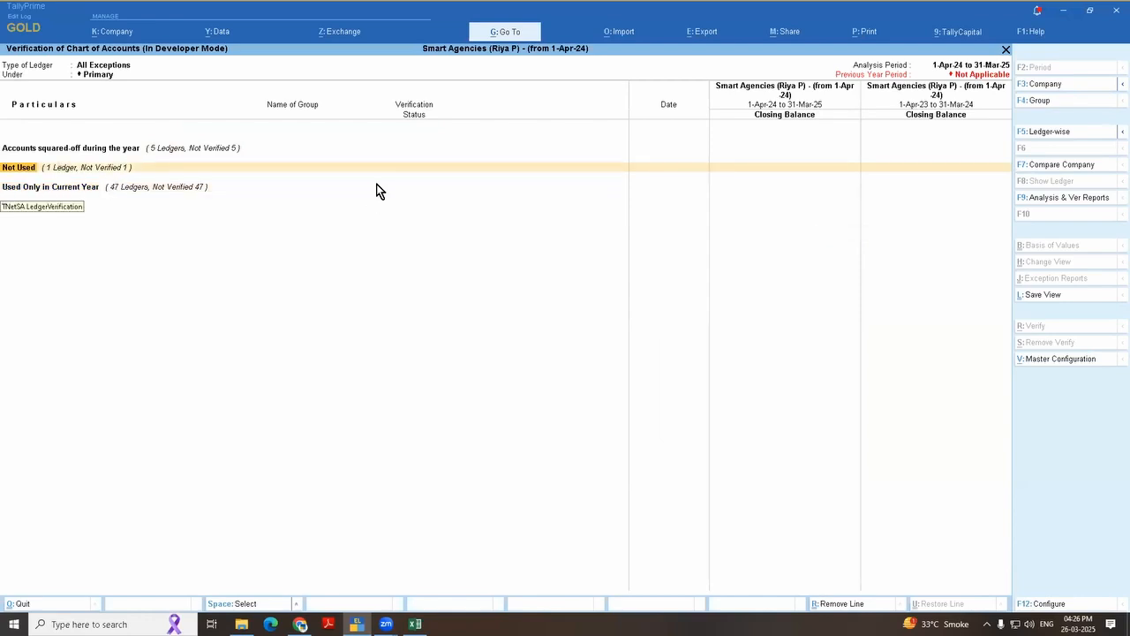
{"action": "key", "text": "Return"}
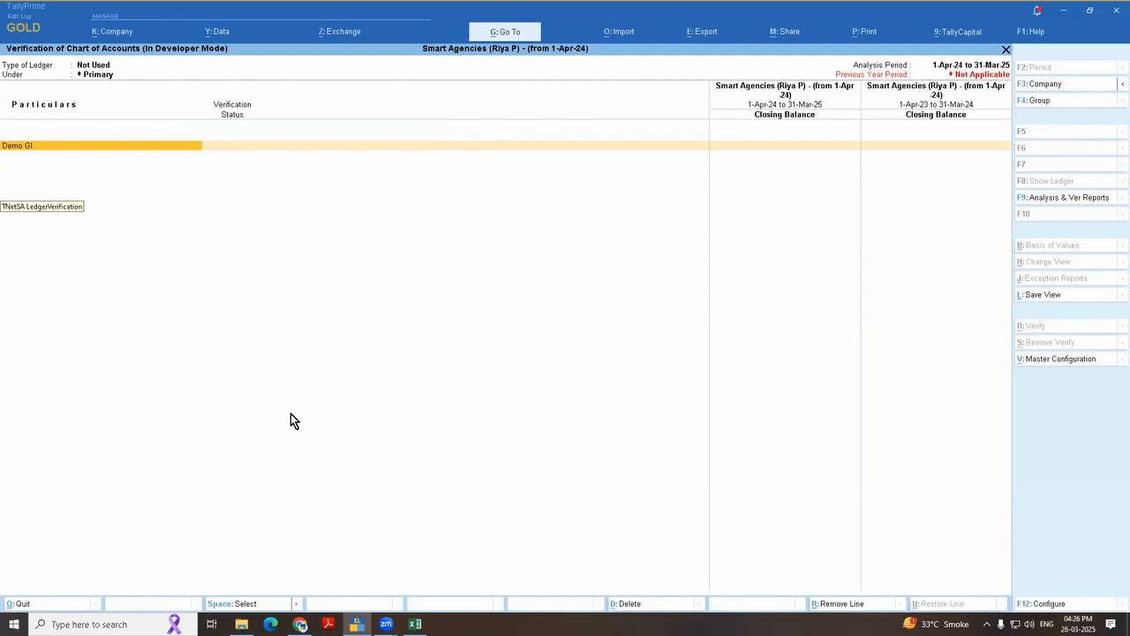
{"action": "key", "text": "Escape"}
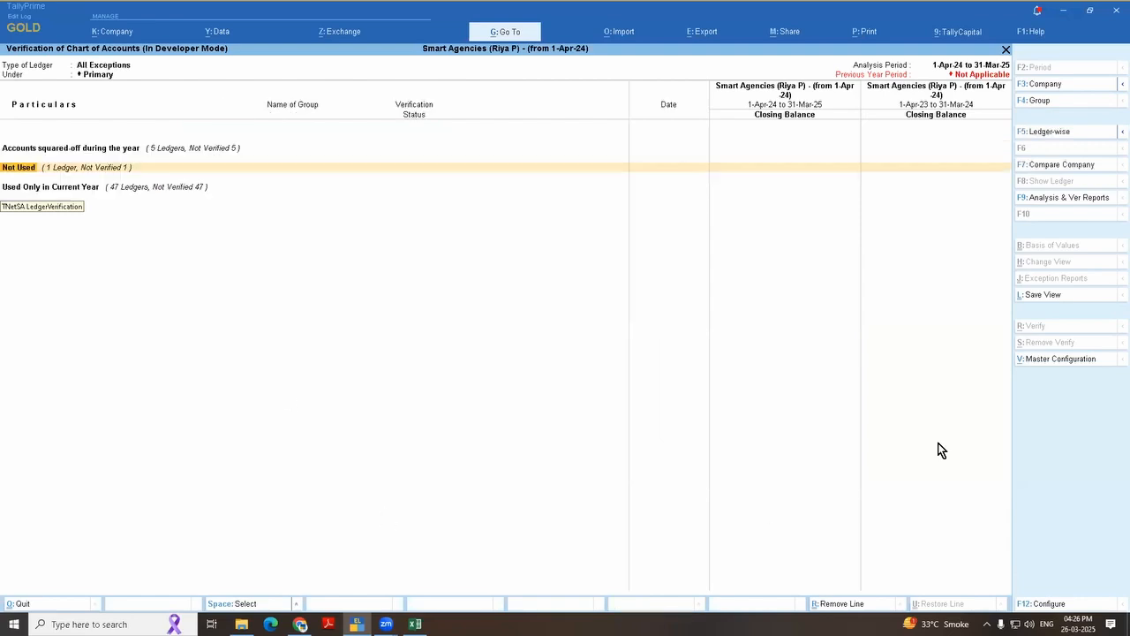
Step: View the ledgers under Accounts squared-off during the year, and return to the Gateway of Tally
{"action": "key", "text": "Down"}
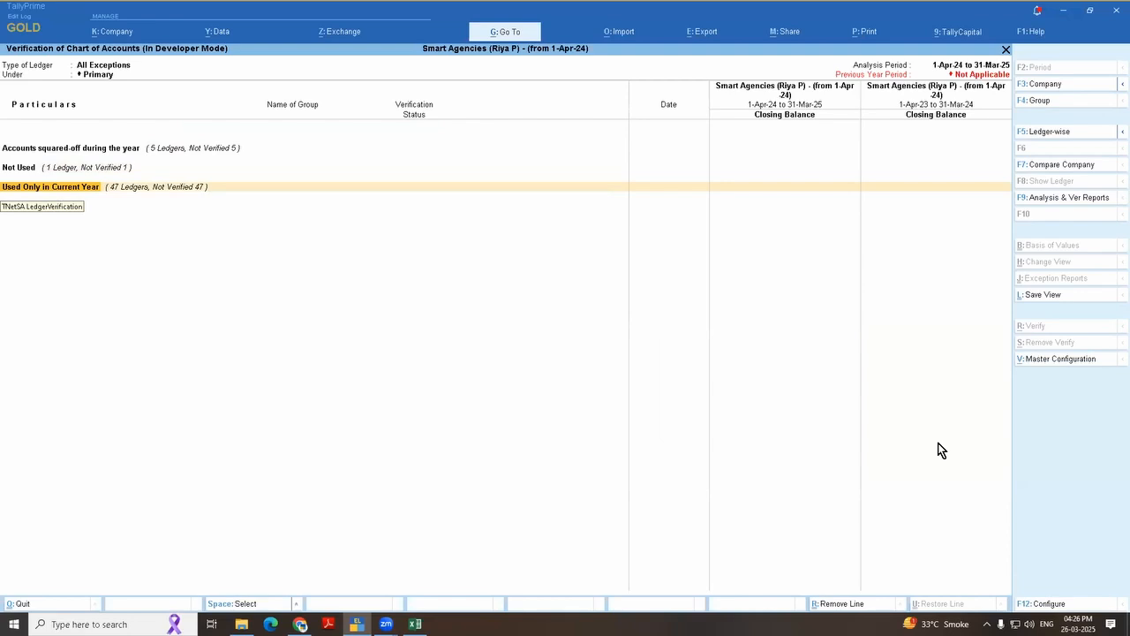
{"action": "key", "text": "Up"}
{"action": "key", "text": "Up"}
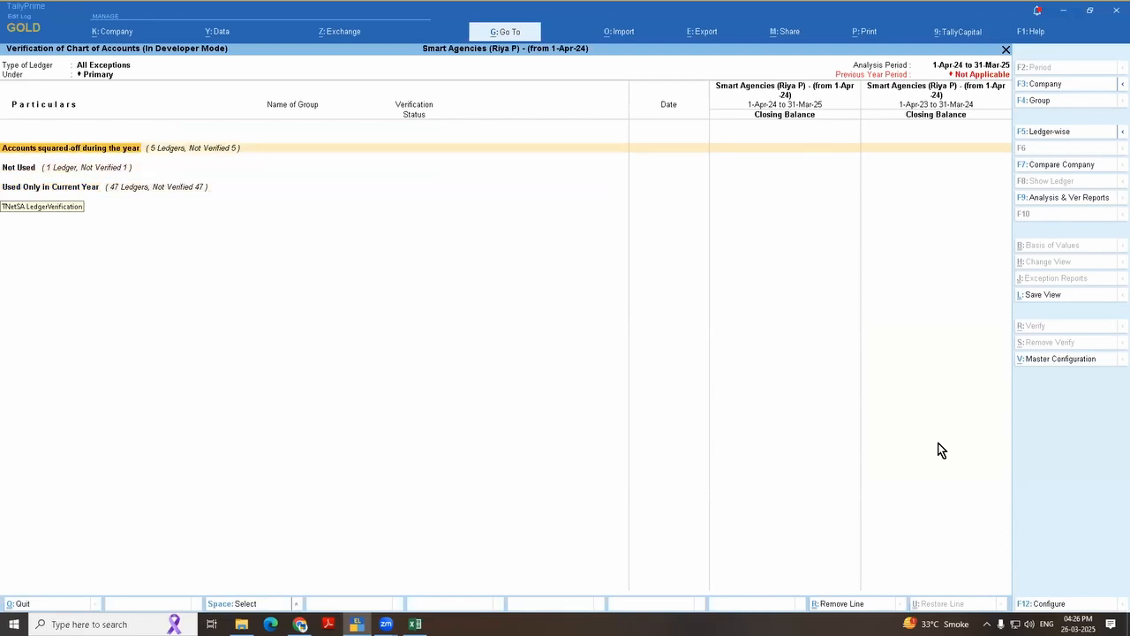
{"action": "key", "text": "Return"}
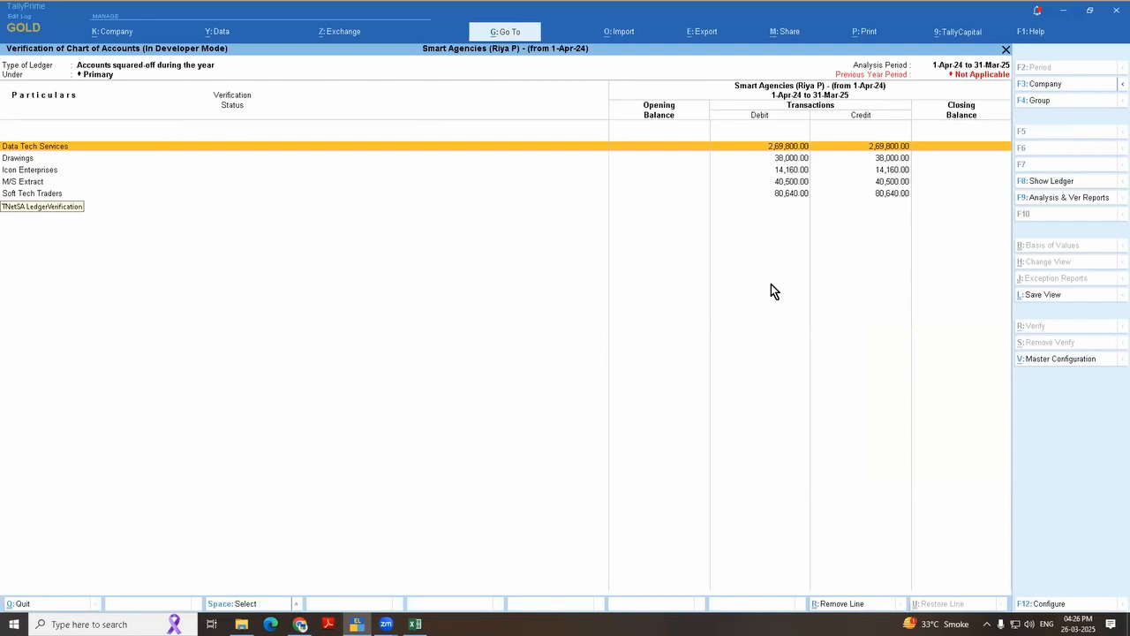
{"action": "key", "text": "Escape"}
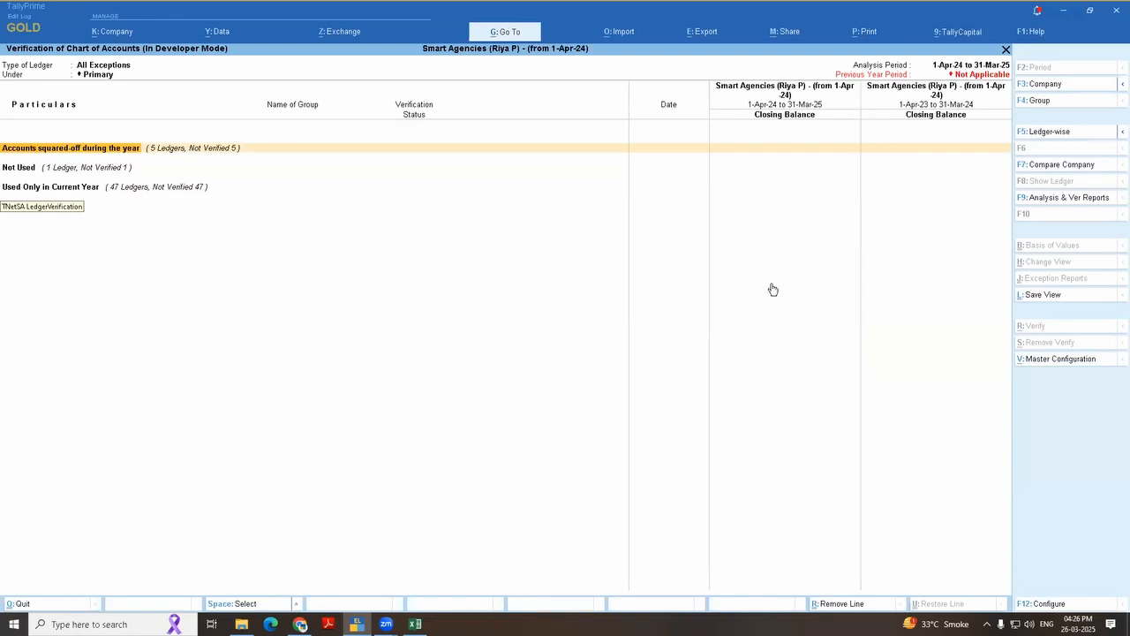
{"action": "key", "text": "Escape"}
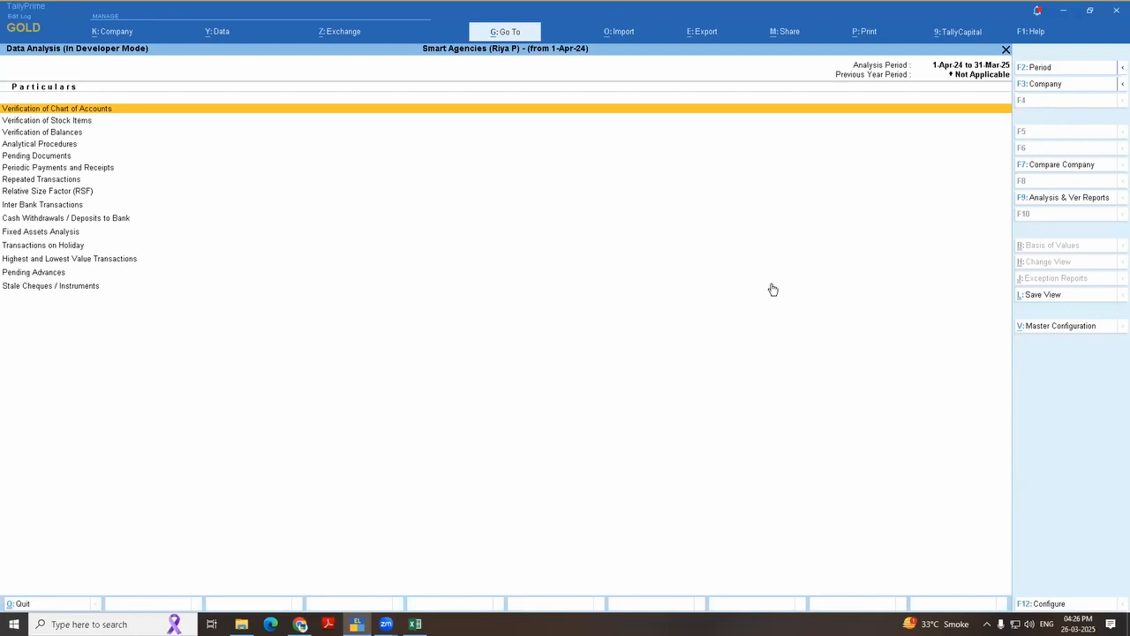
{"action": "key", "text": "Escape"}
{"action": "key", "text": "Escape"}
{"action": "key", "text": "Escape"}
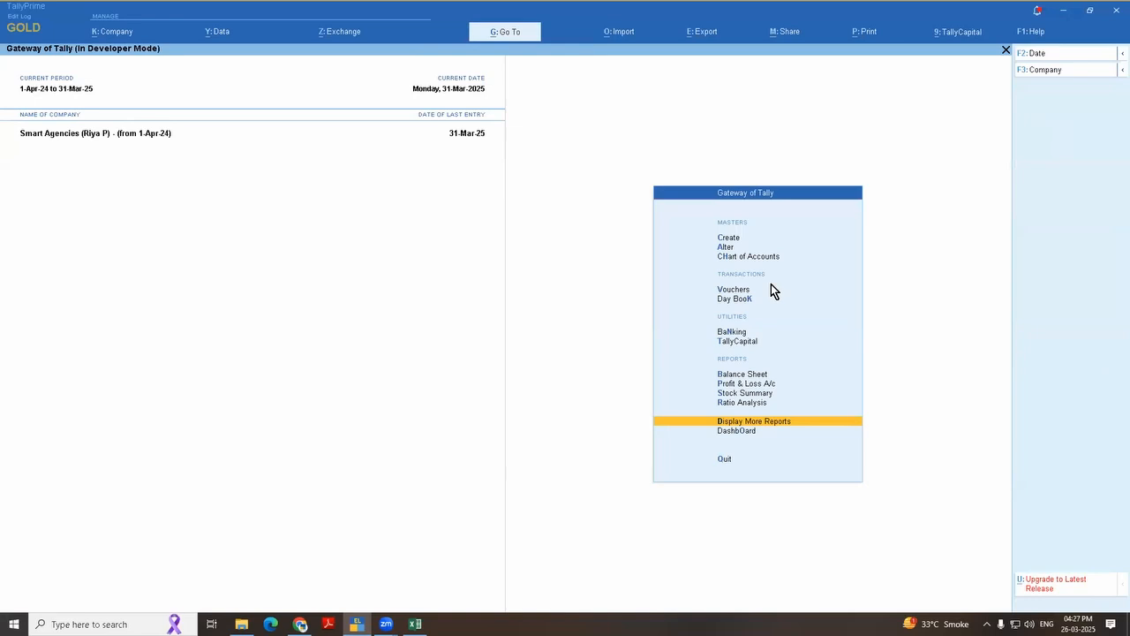
Step: Open Outstandings under Statements of Accounts and look through its Receivables, Payables, Ledger and Group report options
{"action": "key", "text": "Return"}
{"action": "key", "text": "s"}
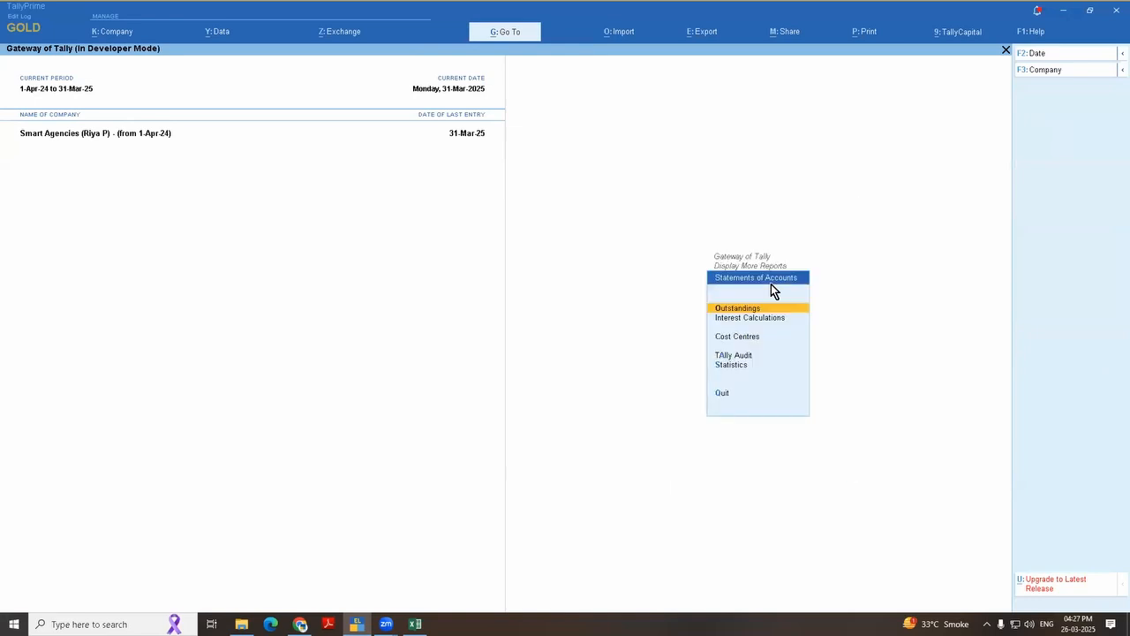
{"action": "key", "text": "Return"}
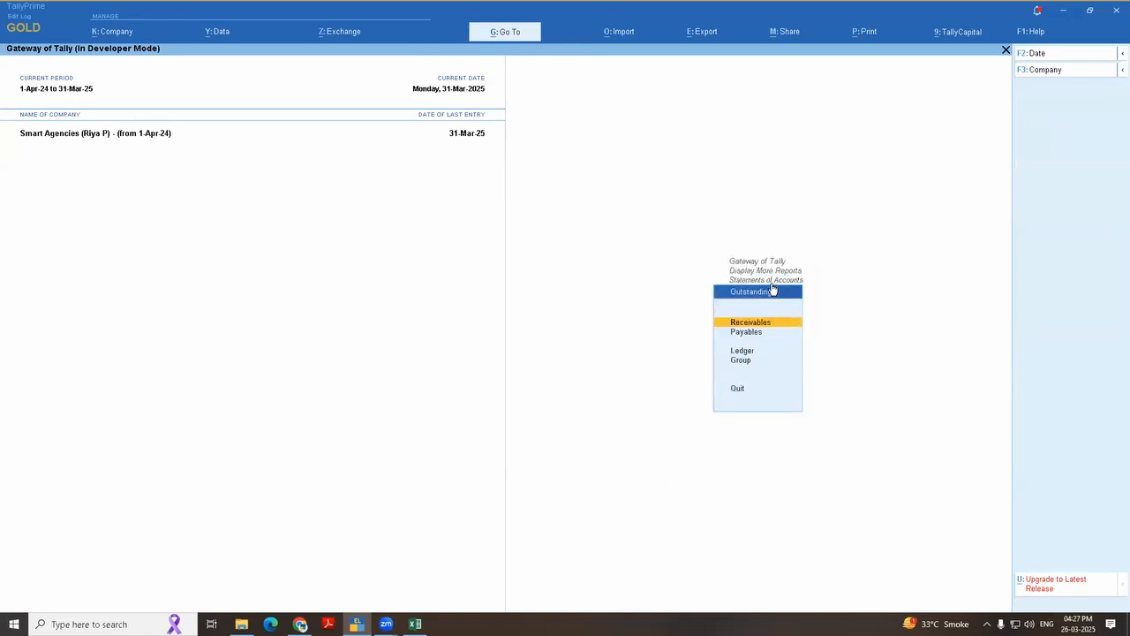
{"action": "key", "text": "Down"}
{"action": "key", "text": "Up"}
{"action": "key", "text": "Down"}
{"action": "key", "text": "Down"}
{"action": "key", "text": "Down"}
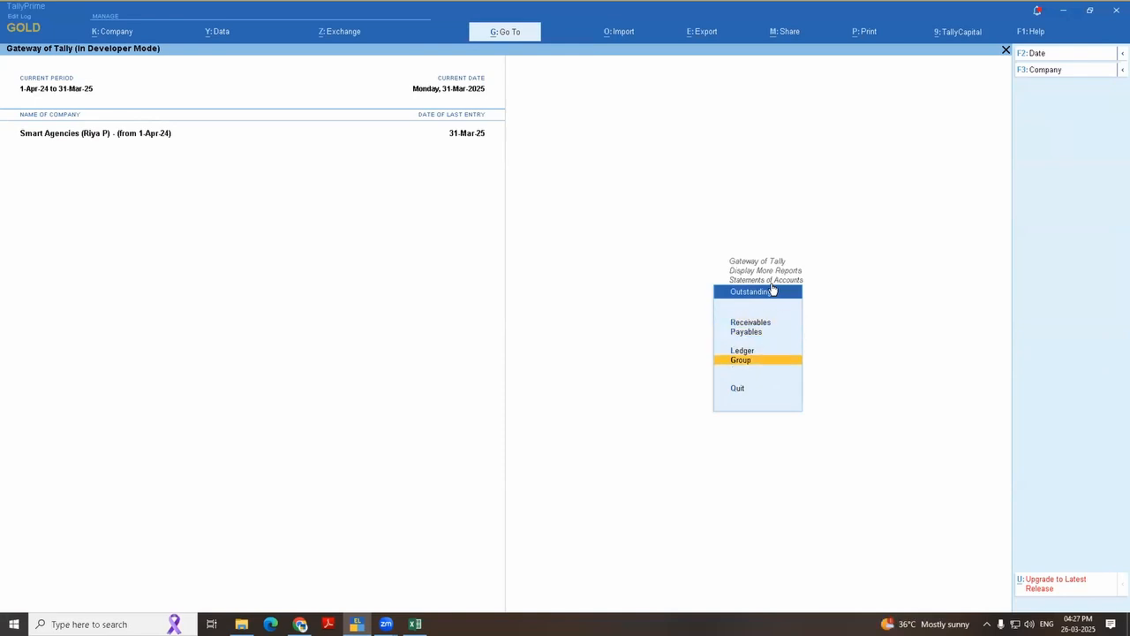
{"action": "key", "text": "Up"}
{"action": "key", "text": "Up"}
{"action": "key", "text": "Up"}
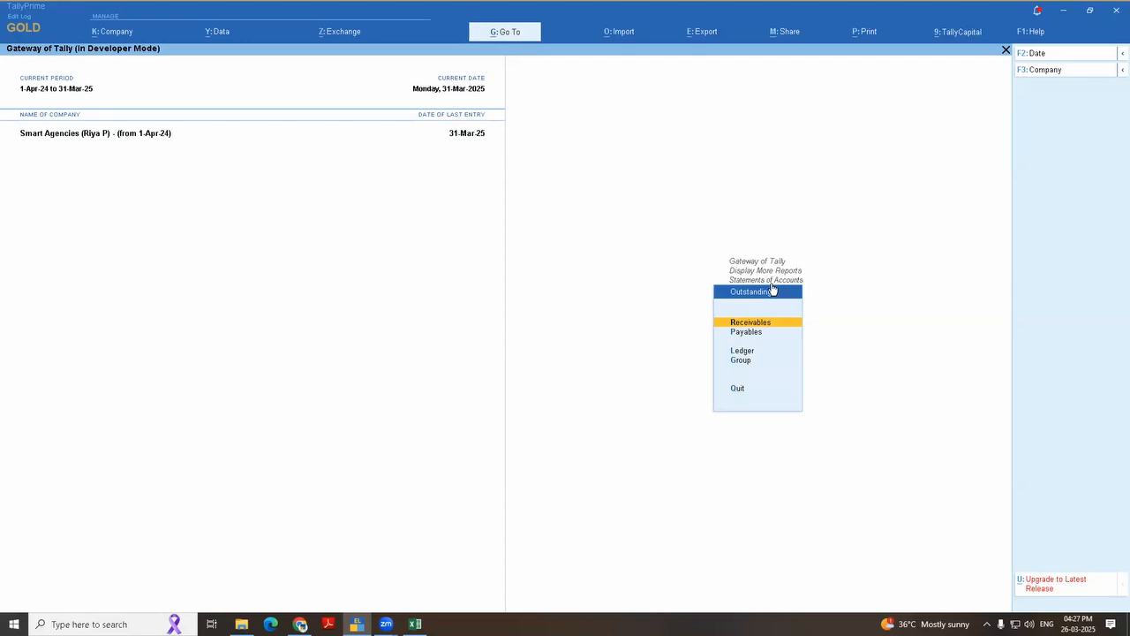
{"action": "key", "text": "Down"}
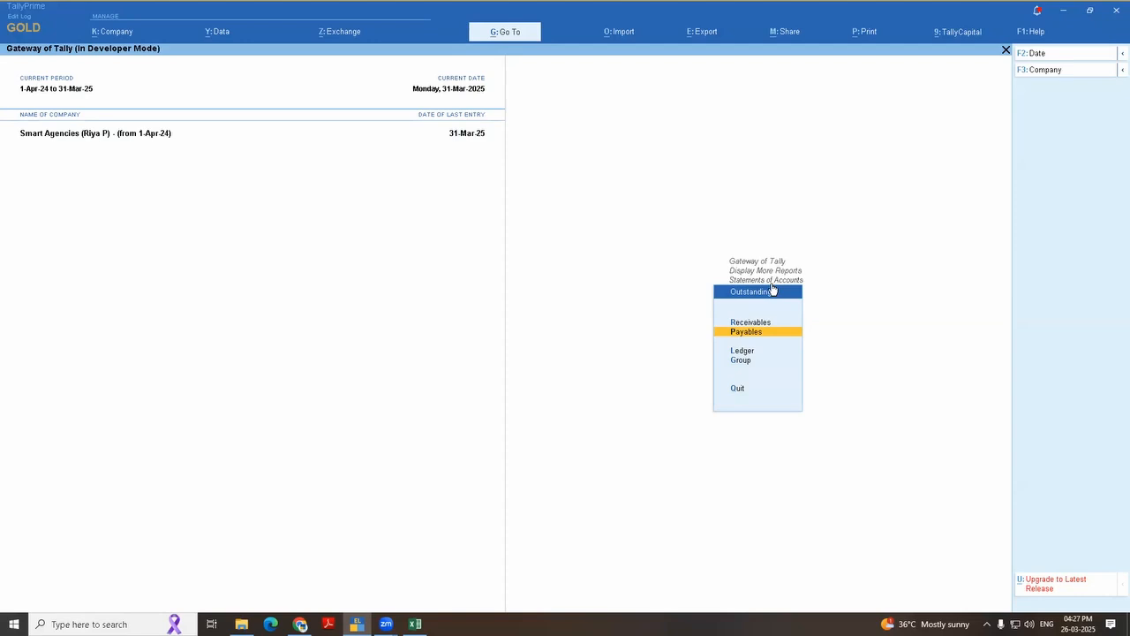
{"action": "key", "text": "Down"}
{"action": "key", "text": "Down"}
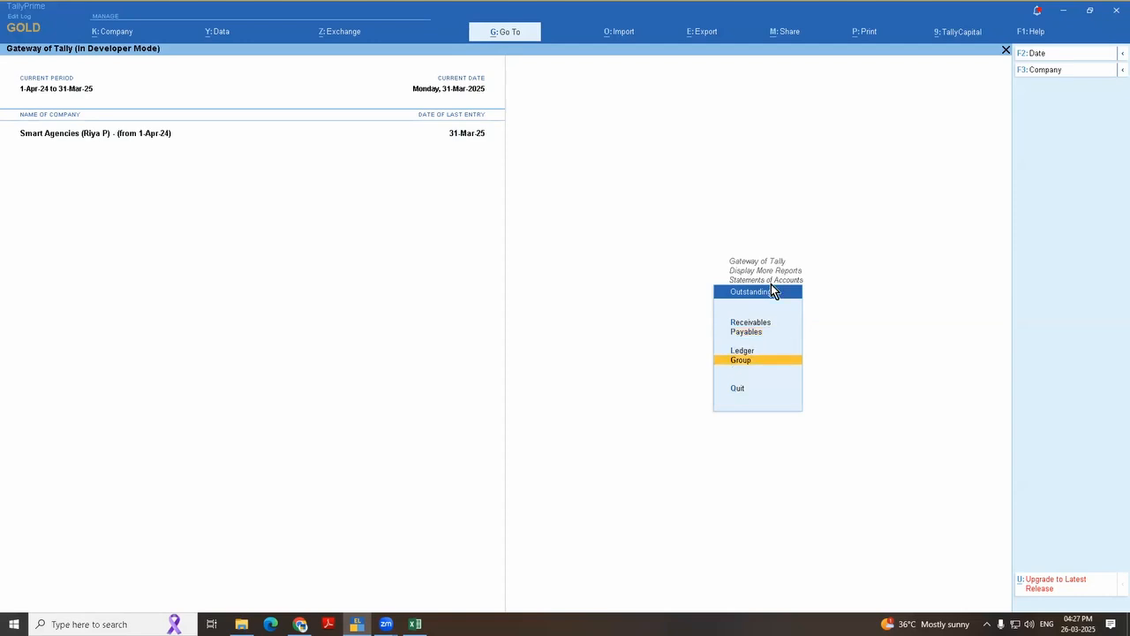
Step: View the Group outstandings report for Sundry Debtors, and go back to the Outstandings choices
{"action": "key", "text": "Return"}
{"action": "key", "text": "Down"}
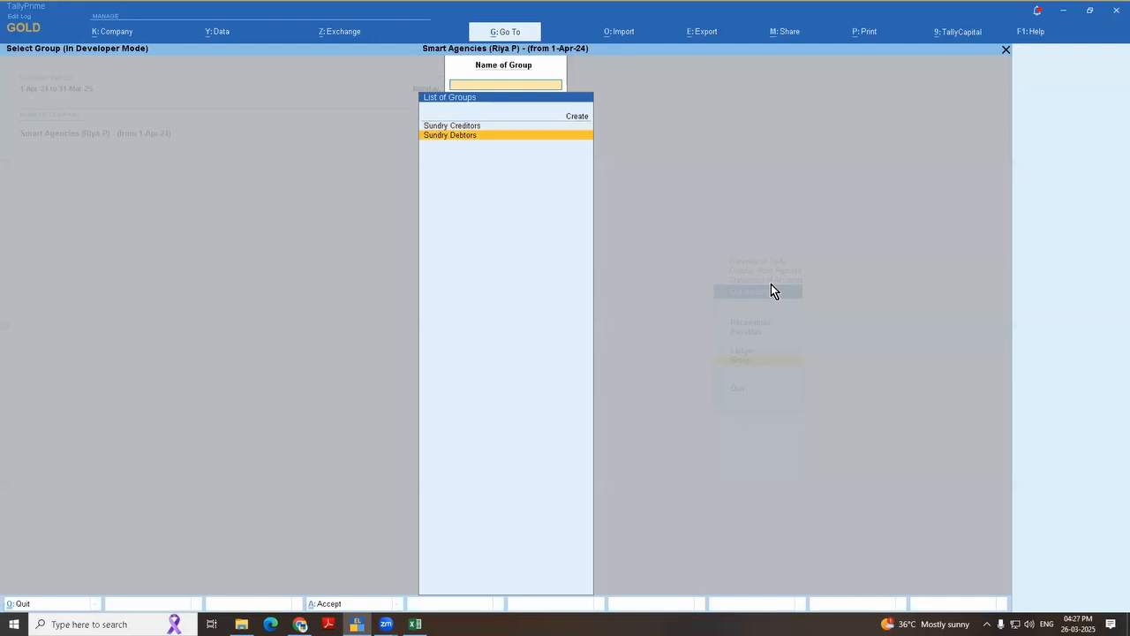
{"action": "key", "text": "Up"}
{"action": "key", "text": "Down"}
{"action": "key", "text": "Return"}
{"action": "key", "text": "Escape"}
{"action": "key", "text": "Escape"}
{"action": "key", "text": "Up"}
{"action": "key", "text": "Up"}
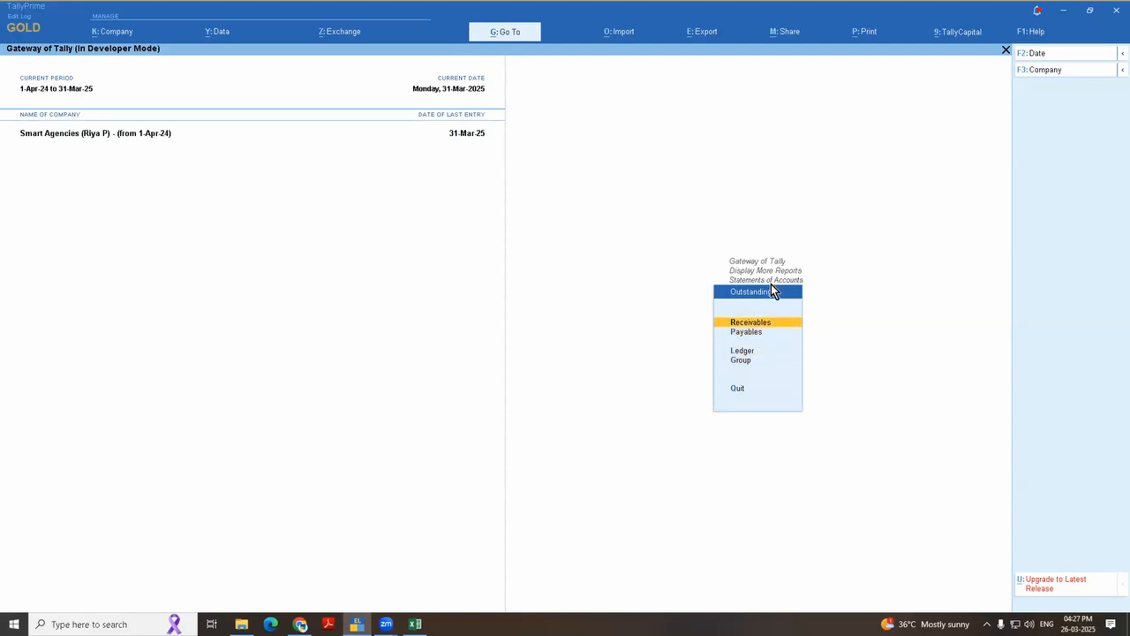
Step: Open the Bills Receivable report and choose Ageing by Bill Date as its ageing method
{"action": "key", "text": "Return"}
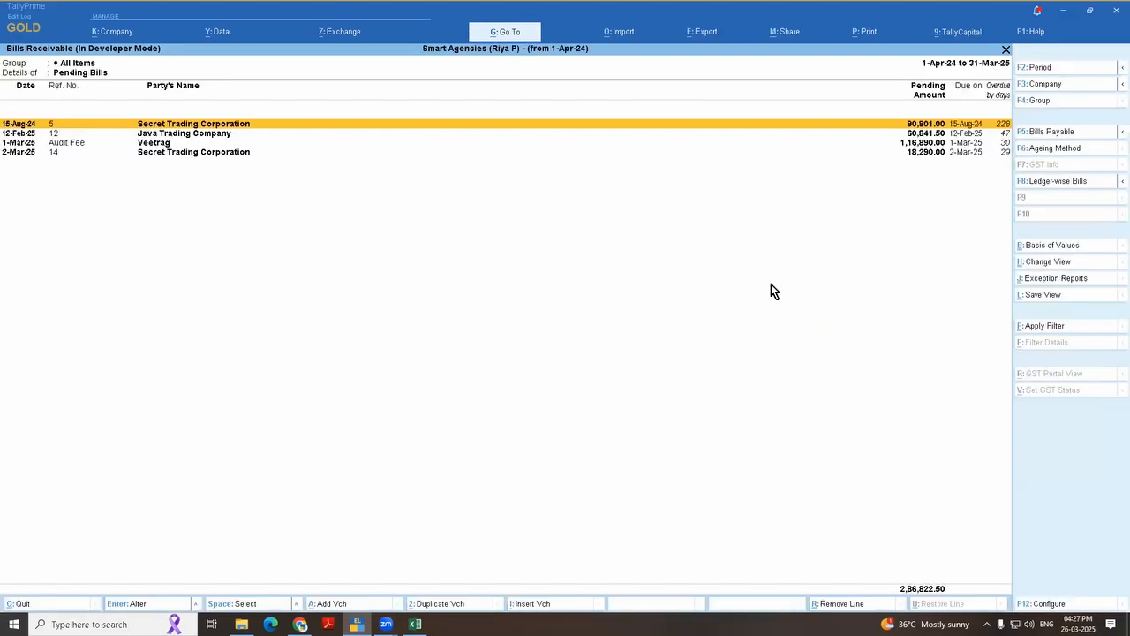
{"action": "left_click", "coordinate": [1056, 150]}
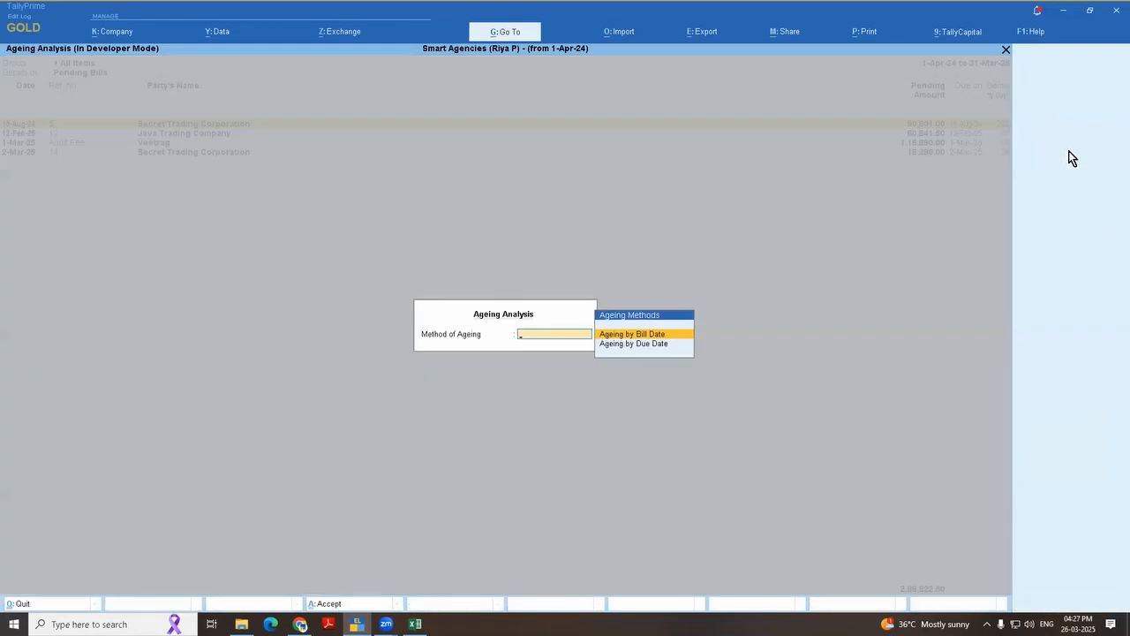
{"action": "key", "text": "Down"}
{"action": "key", "text": "Up"}
{"action": "key", "text": "Return"}
Step: Define ageing periods of 0 to 5, 5 to 10, 10 to 15 and above 15 days, and apply them to the report
{"action": "type", "text": "3"}
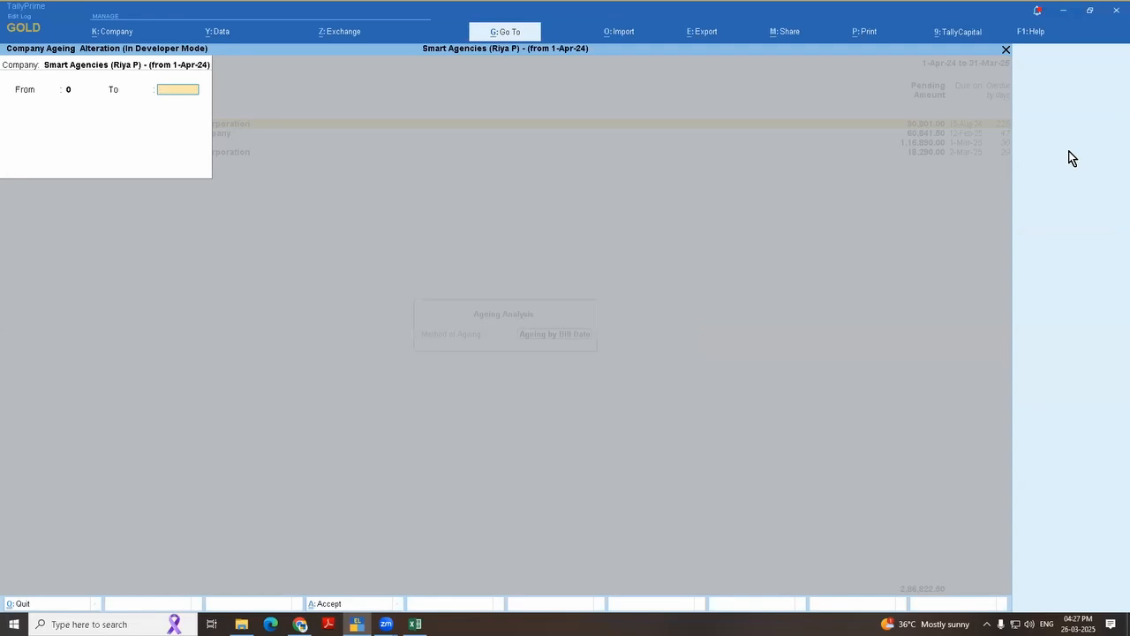
{"action": "type", "text": "5"}
{"action": "key", "text": "Return"}
{"action": "type", "text": "10"}
{"action": "key", "text": "Return"}
{"action": "type", "text": "15"}
{"action": "key", "text": "Return"}
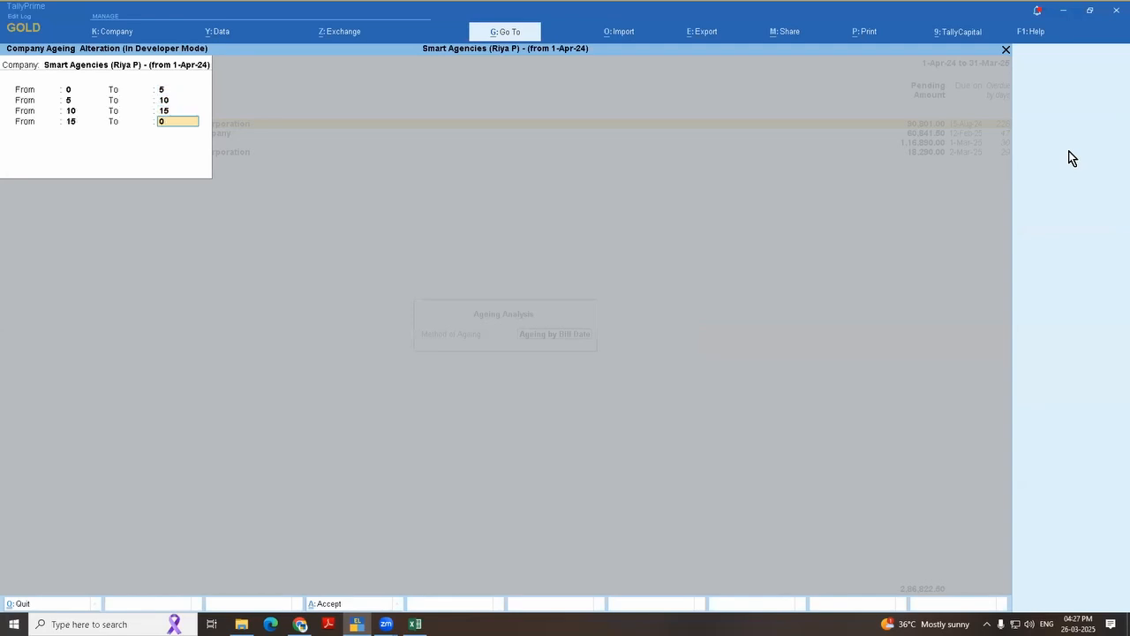
{"action": "key", "text": "Return"}
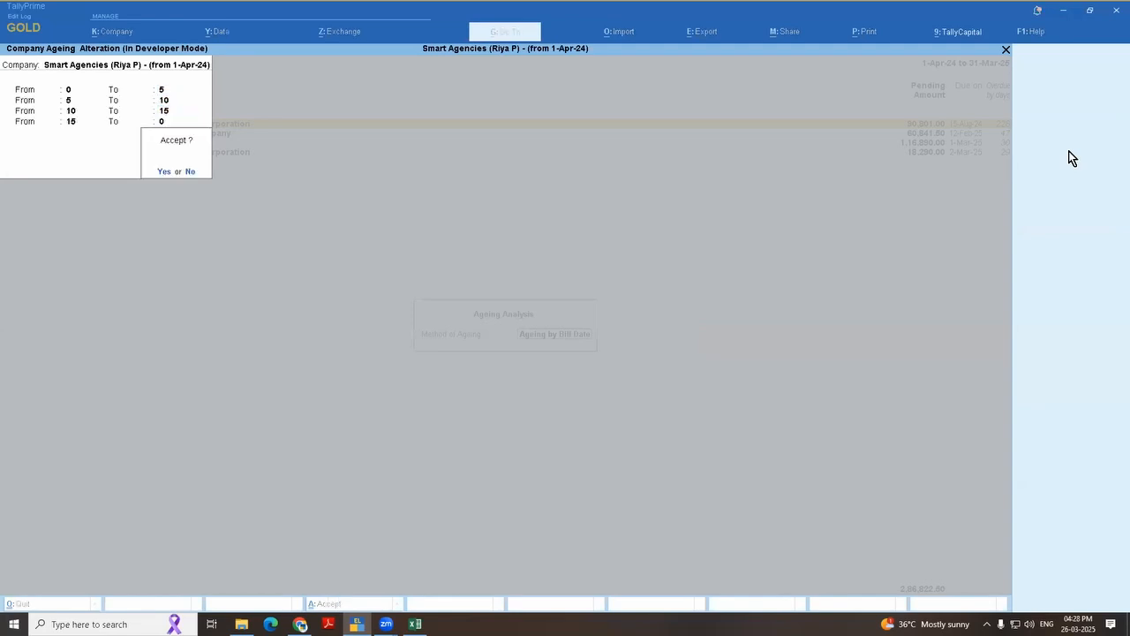
{"action": "key", "text": "Return"}
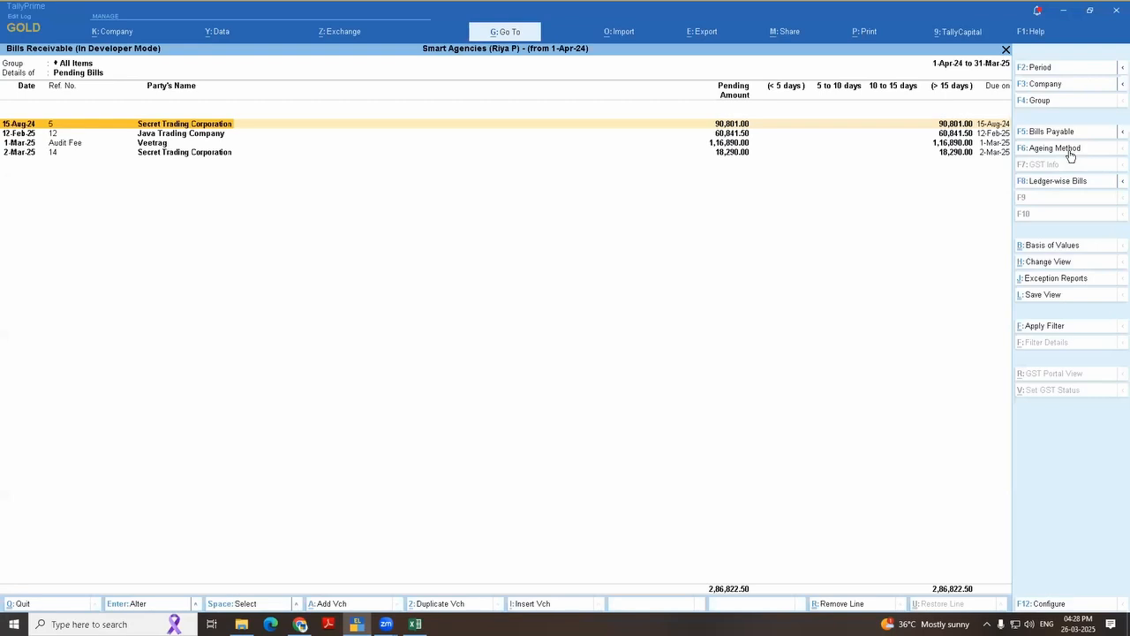
Step: Redefine the Bills Receivable ageing periods as 0 to 180 days and above 180 days, and apply them to the report
{"action": "left_click", "coordinate": [1069, 150]}
{"action": "key", "text": "Return"}
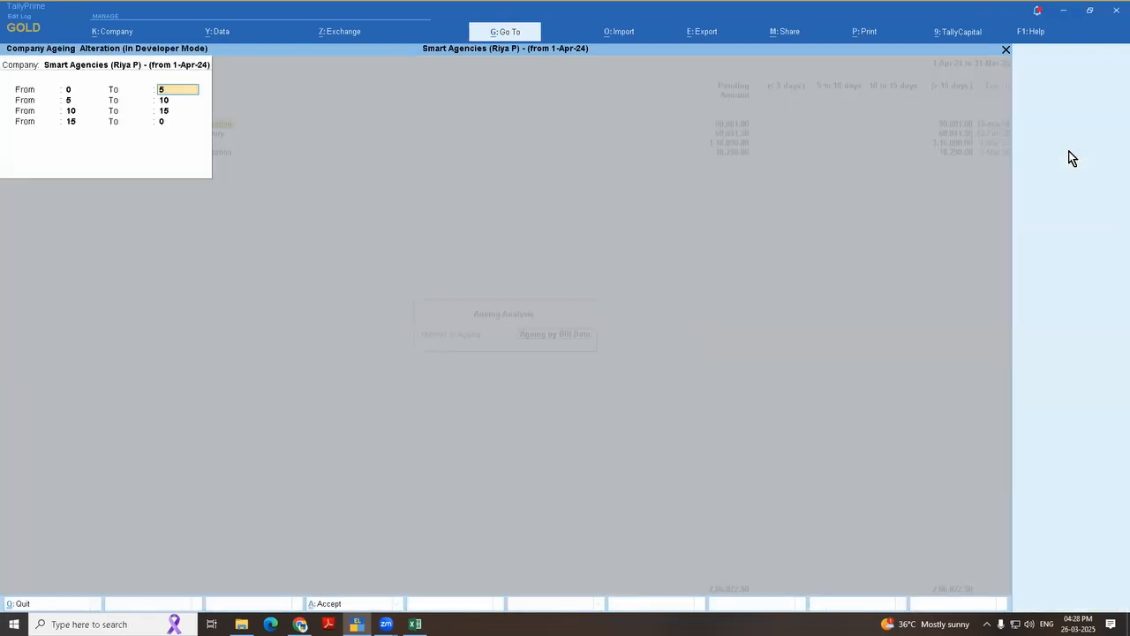
{"action": "key", "text": "Return"}
{"action": "type", "text": "0"}
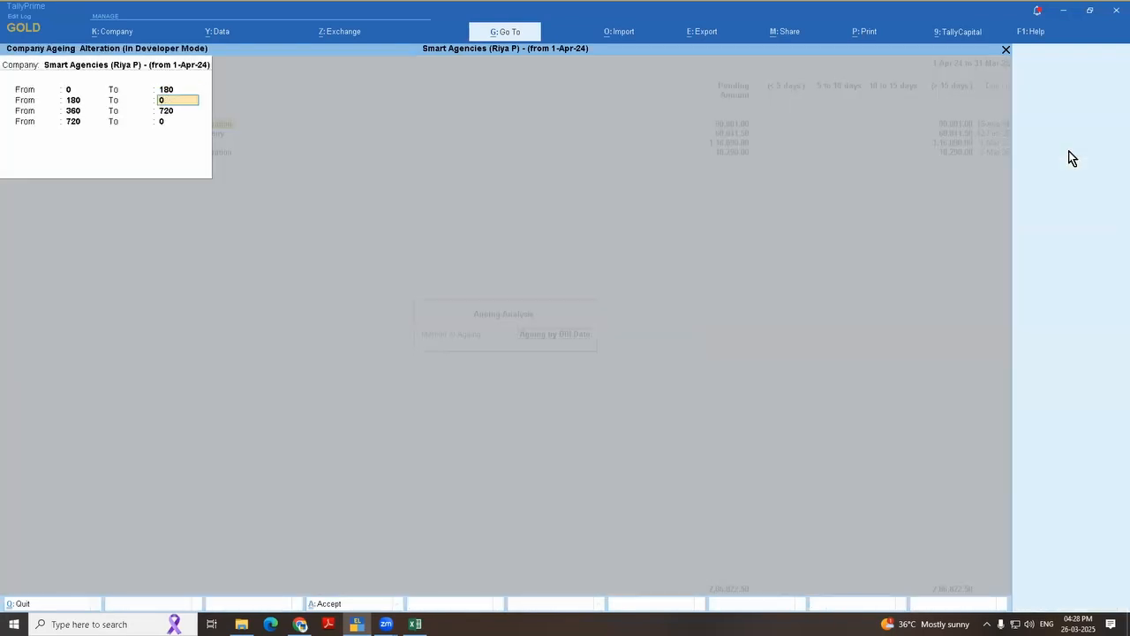
{"action": "key", "text": "Return"}
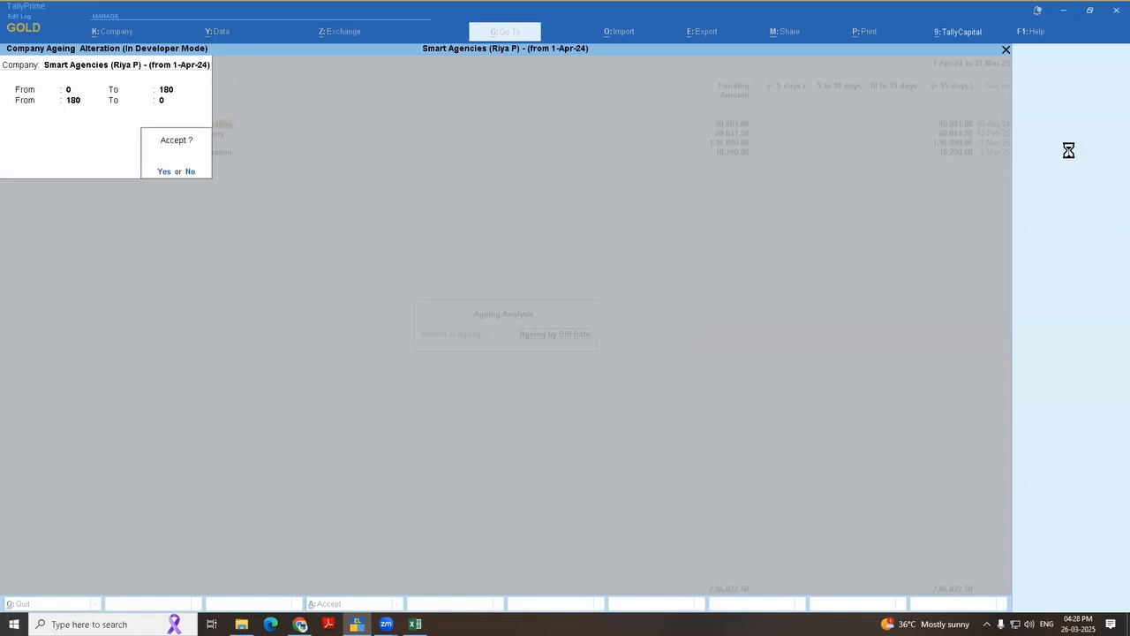
{"action": "key", "text": "Return"}
Step: Examine the pending bills in the columns for under and over 180 days
{"action": "key", "text": "Right"}
{"action": "key", "text": "Right"}
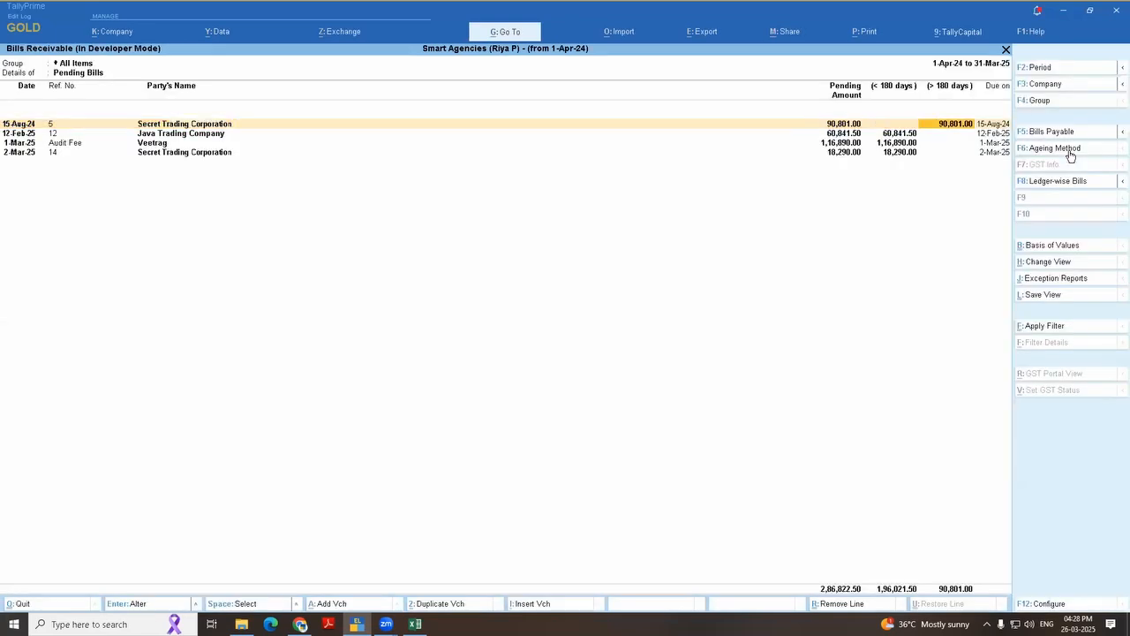
{"action": "key", "text": "Right"}
{"action": "key", "text": "Left"}
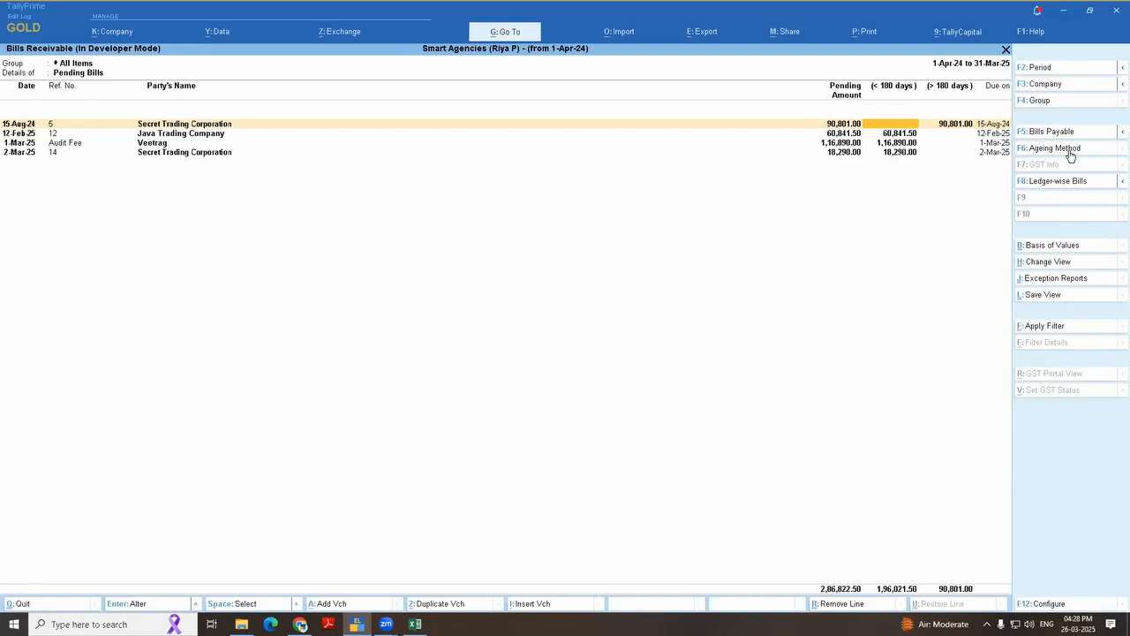
{"action": "key", "text": "Down"}
{"action": "key", "text": "Down"}
{"action": "key", "text": "Up"}
{"action": "key", "text": "Up"}
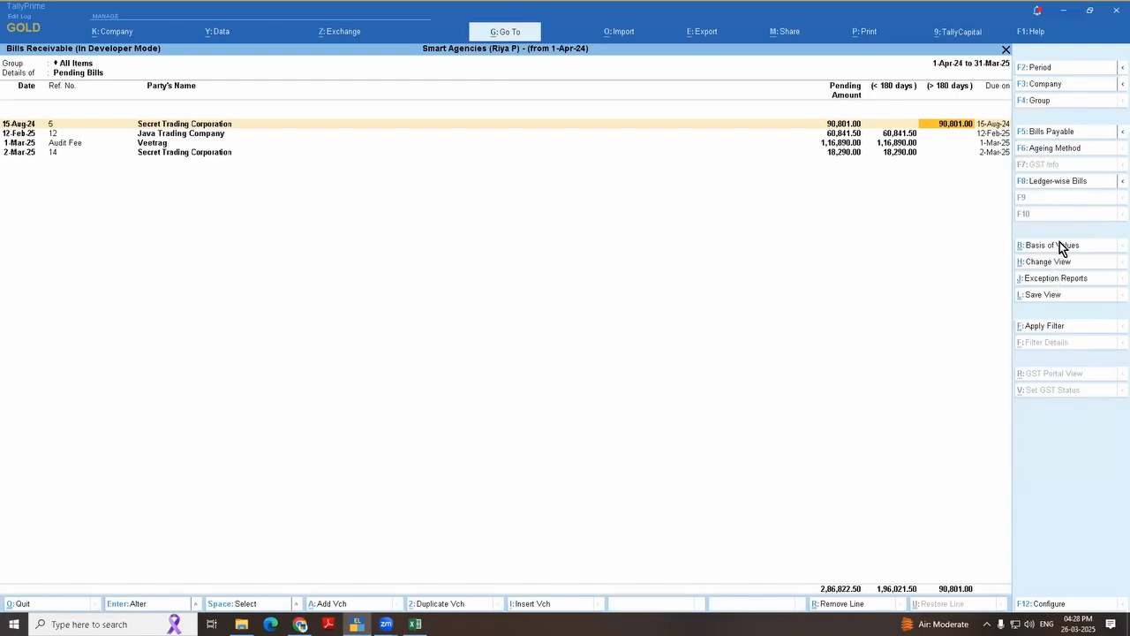
Step: Switch Bills Receivable to ledger-wise bills and look through the pending bills of each party
{"action": "left_click", "coordinate": [1058, 181]}
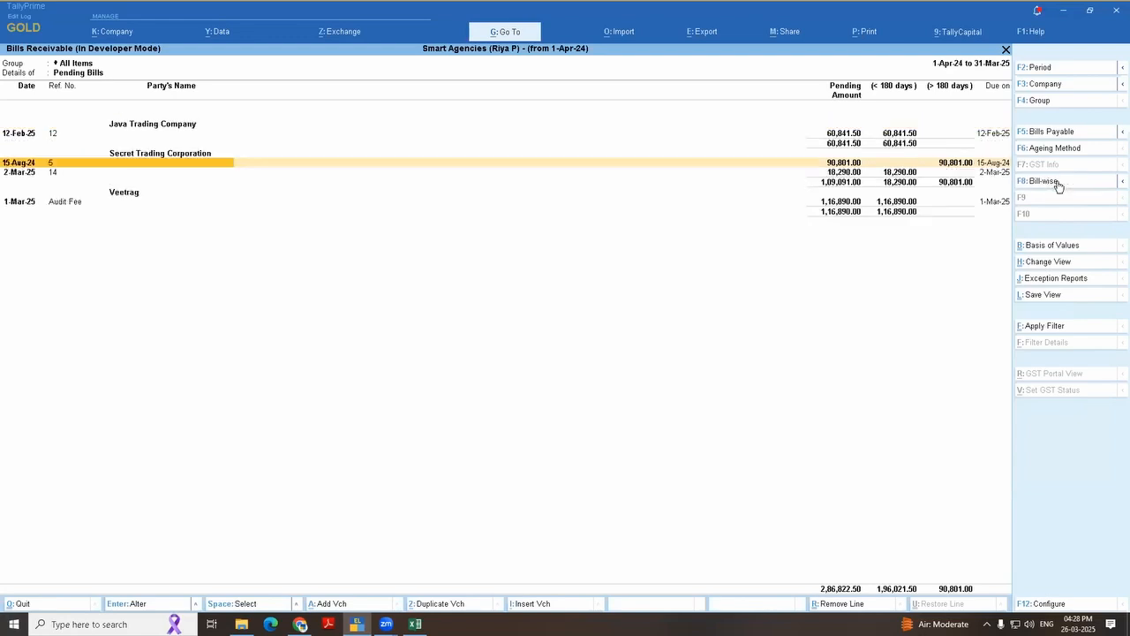
{"action": "key", "text": "Up"}
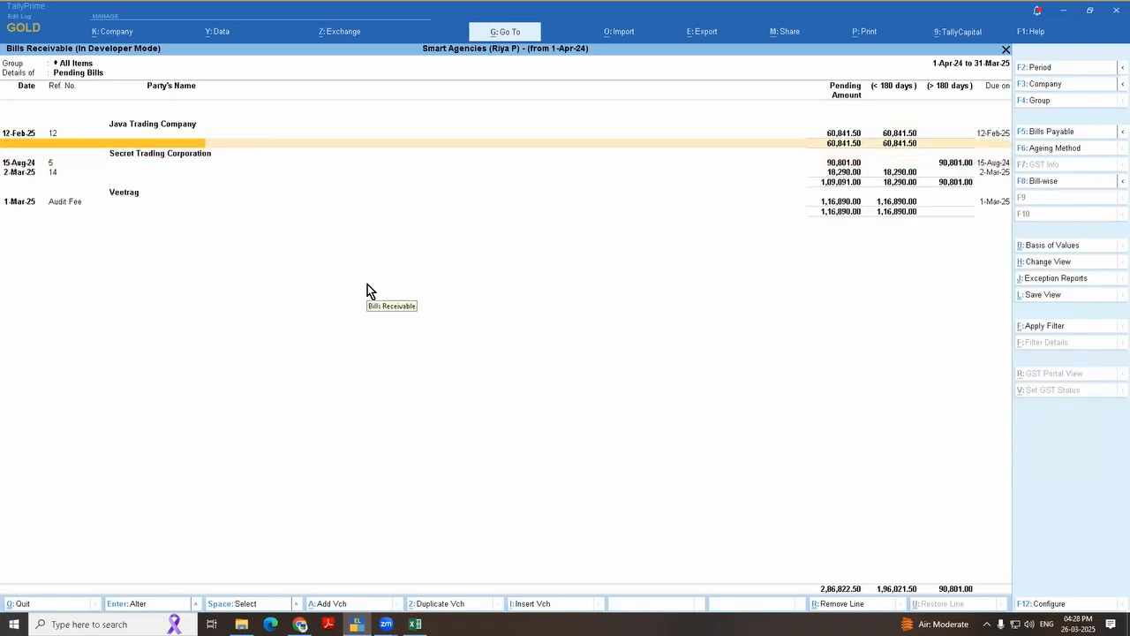
{"action": "key", "text": "Up"}
{"action": "key", "text": "Down"}
{"action": "key", "text": "Down"}
{"action": "key", "text": "Down"}
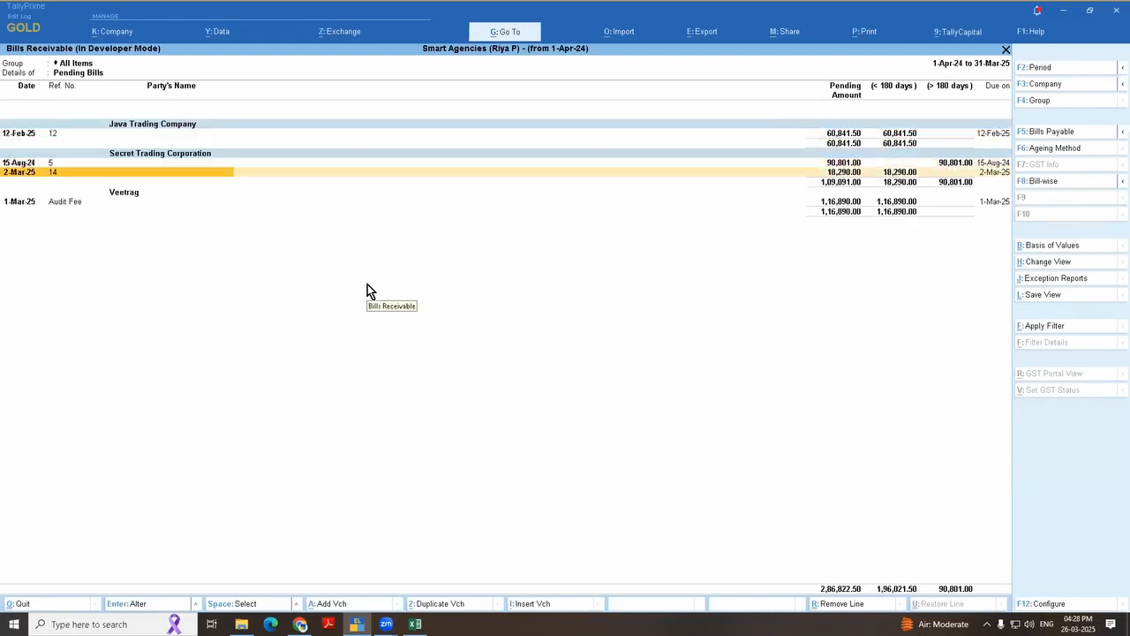
{"action": "key", "text": "Down"}
{"action": "key", "text": "Down"}
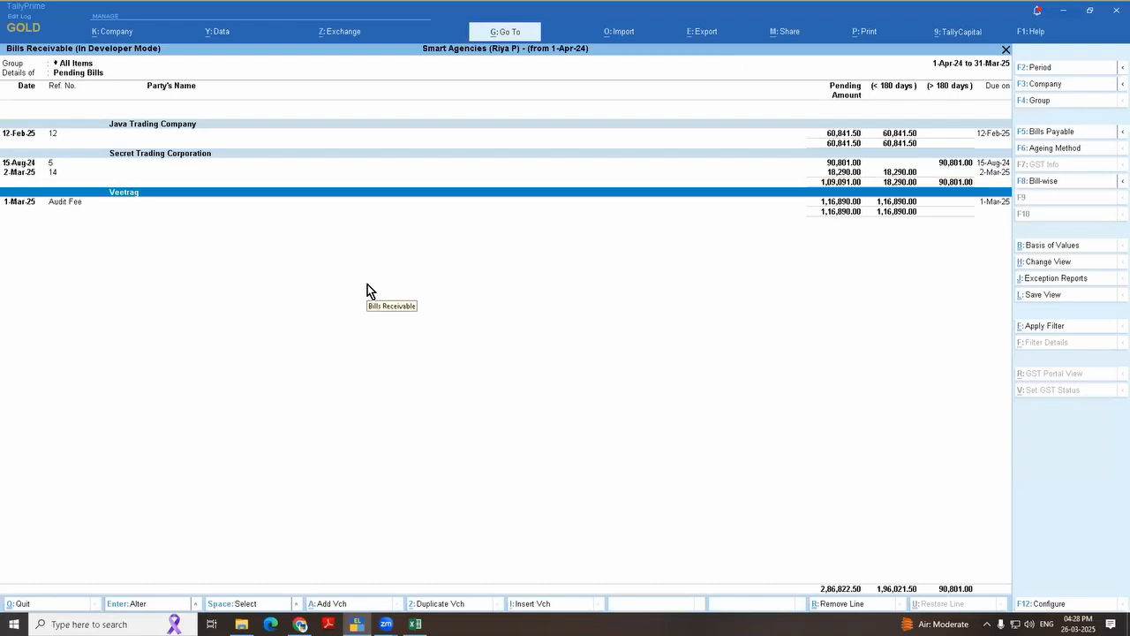
{"action": "key", "text": "Down"}
{"action": "key", "text": "Down"}
{"action": "key", "text": "Up"}
{"action": "key", "text": "Up"}
Step: Leave Bills Receivable and open the March vouchers of the Sales Register under Account Books
{"action": "key", "text": "Escape"}
{"action": "key", "text": "Escape"}
{"action": "key", "text": "Escape"}
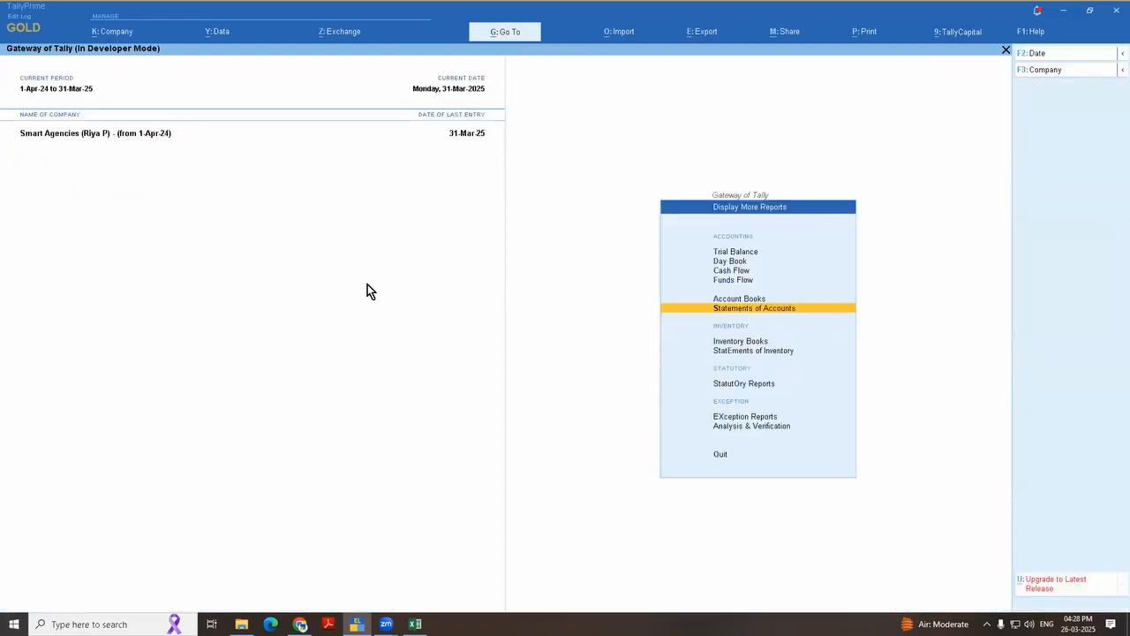
{"action": "key", "text": "Return"}
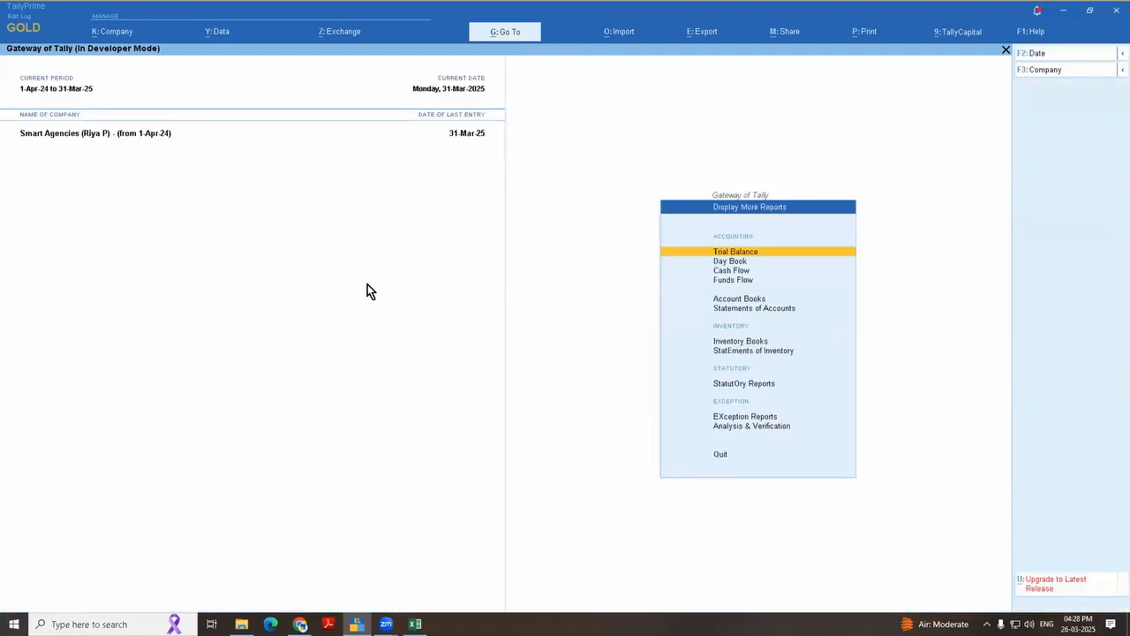
{"action": "key", "text": "a"}
{"action": "key", "text": "s"}
{"action": "key", "text": "Return"}
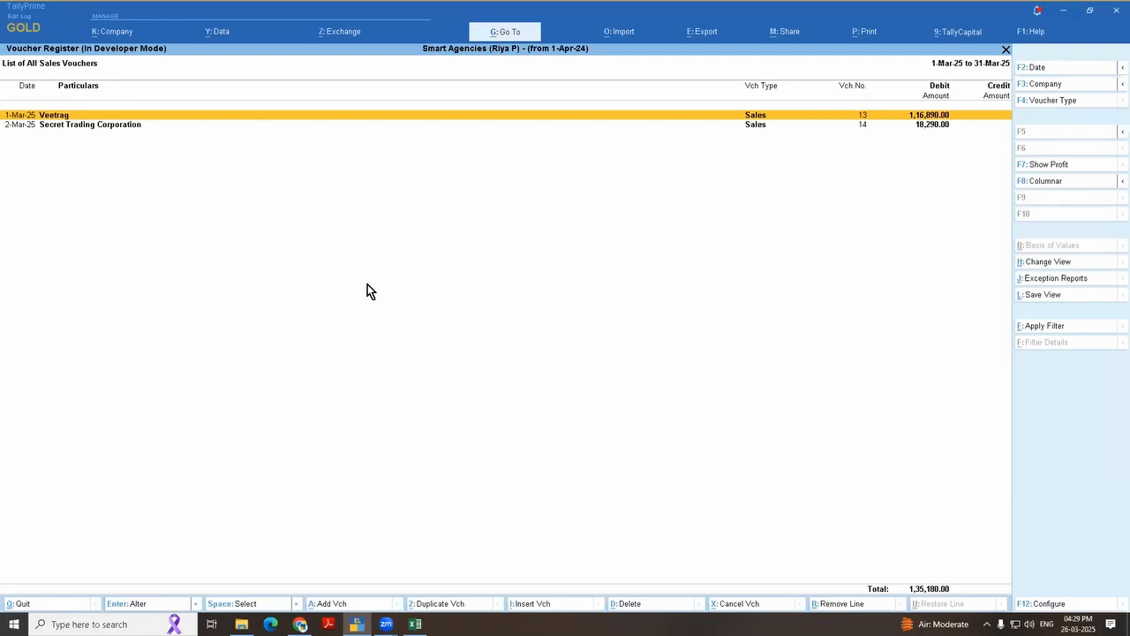
Step: Open the Profit & Loss A/c in detailed view and look through its accounts down to Nett Profit
{"action": "key", "text": "Escape"}
{"action": "key", "text": "Escape"}
{"action": "key", "text": "Escape"}
{"action": "key", "text": "p"}
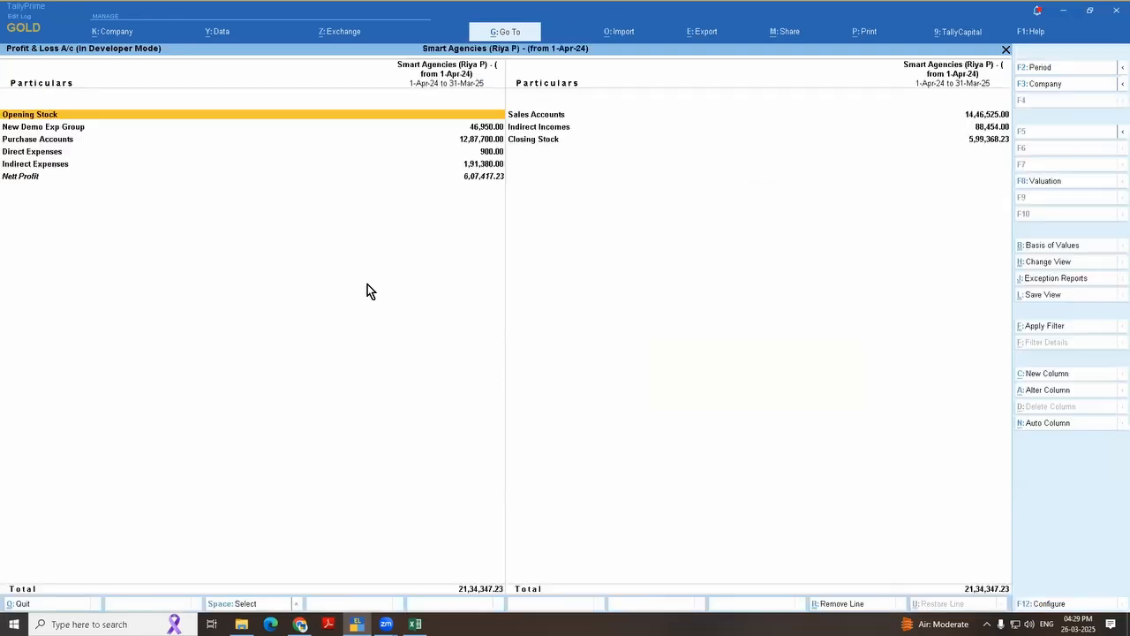
{"action": "key", "text": "alt+F5"}
{"action": "key", "text": "Down"}
{"action": "key", "text": "Down"}
{"action": "key", "text": "Down"}
{"action": "key", "text": "Down"}
{"action": "key", "text": "Down"}
{"action": "key", "text": "Down"}
{"action": "key", "text": "Down"}
{"action": "key", "text": "Down"}
{"action": "key", "text": "Down"}
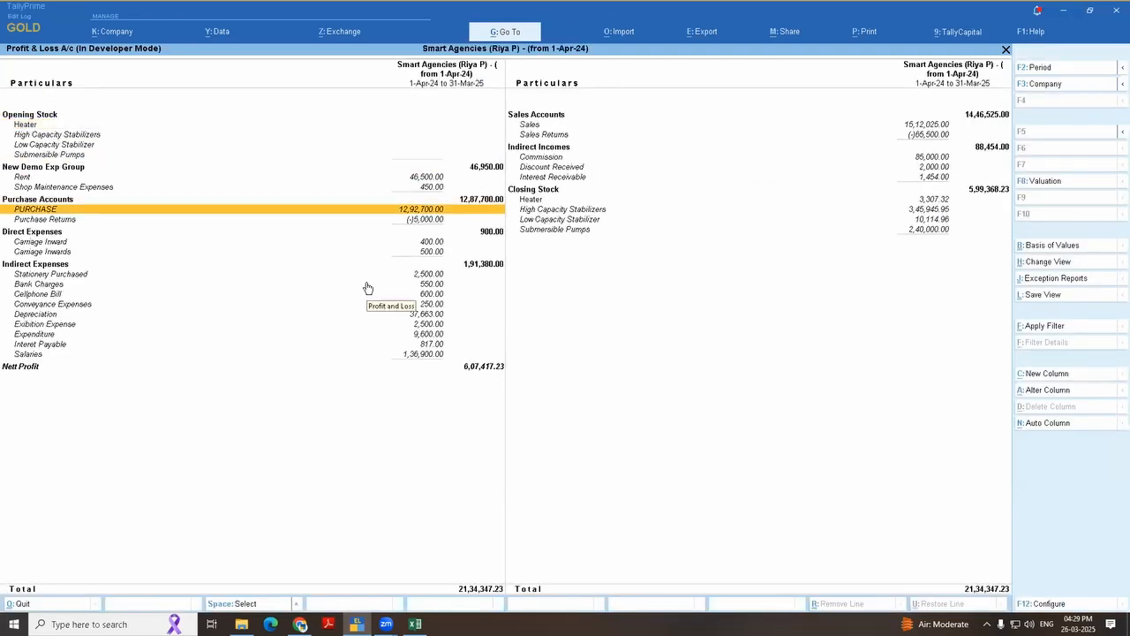
{"action": "key", "text": "Down"}
{"action": "key", "text": "Down"}
{"action": "key", "text": "Down"}
{"action": "key", "text": "Down"}
{"action": "key", "text": "Down"}
{"action": "key", "text": "Down"}
{"action": "key", "text": "Down"}
{"action": "key", "text": "Down"}
{"action": "key", "text": "Down"}
{"action": "key", "text": "Down"}
{"action": "key", "text": "Down"}
{"action": "key", "text": "Down"}
{"action": "key", "text": "Down"}
{"action": "key", "text": "Down"}
{"action": "key", "text": "Down"}
{"action": "key", "text": "space"}
{"action": "key", "text": "space"}
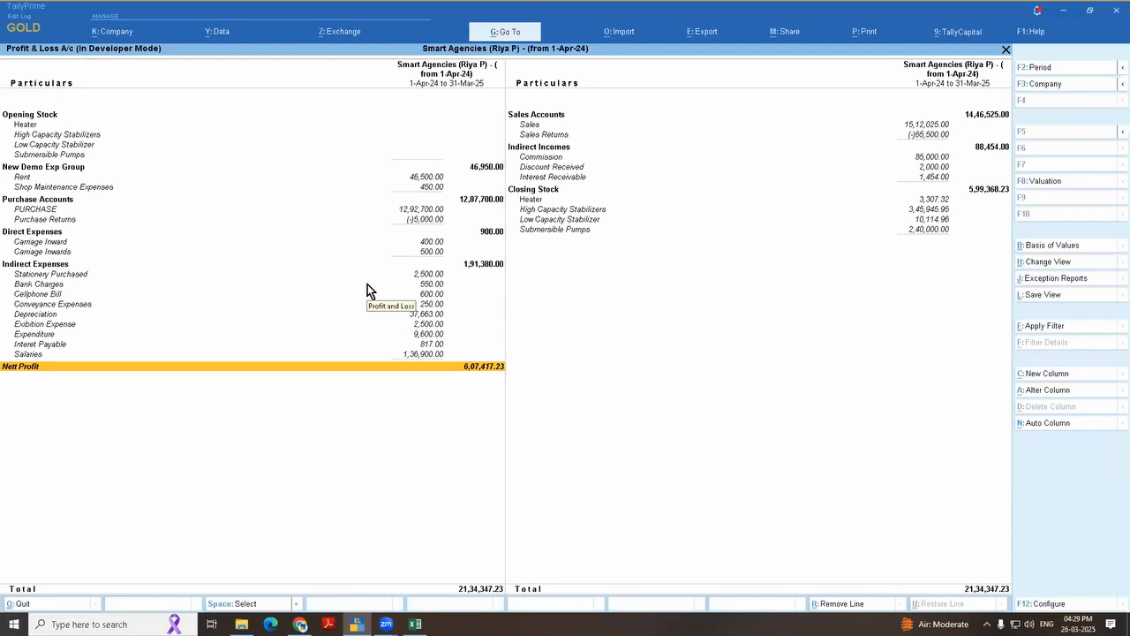
Step: Open the March vouchers of the Sales Register and extend the list's period to start from 1-4-24
{"action": "key", "text": "Escape"}
{"action": "key", "text": "d"}
{"action": "key", "text": "a"}
{"action": "key", "text": "s"}
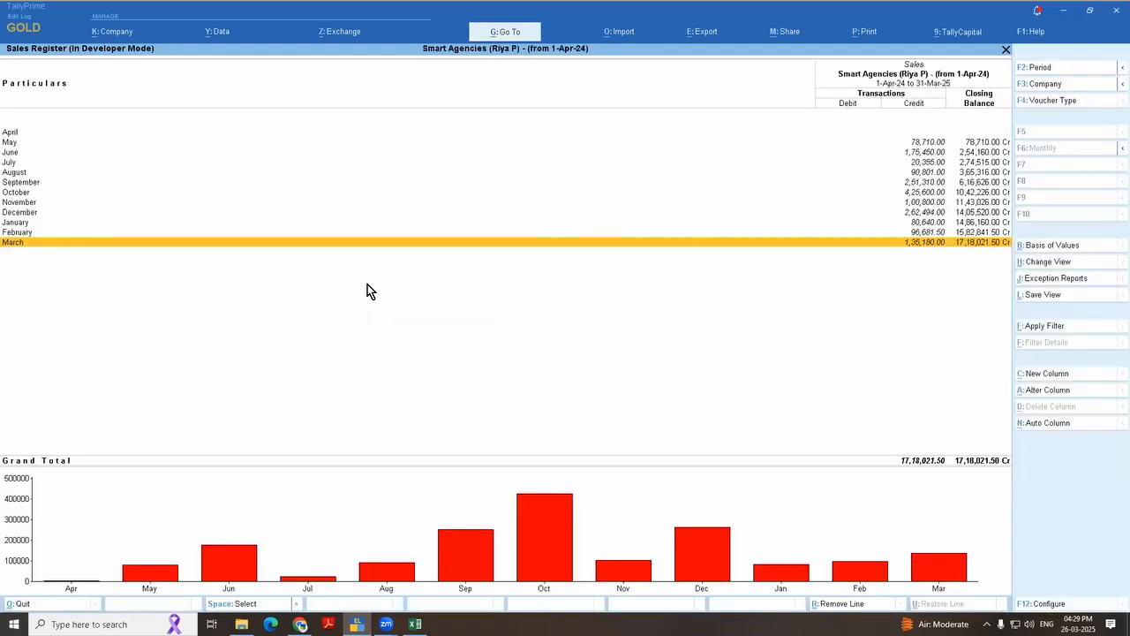
{"action": "key", "text": "Return"}
{"action": "key", "text": "F2"}
{"action": "type", "text": "1-4-24"}
{"action": "key", "text": "Return"}
{"action": "key", "text": "Return"}
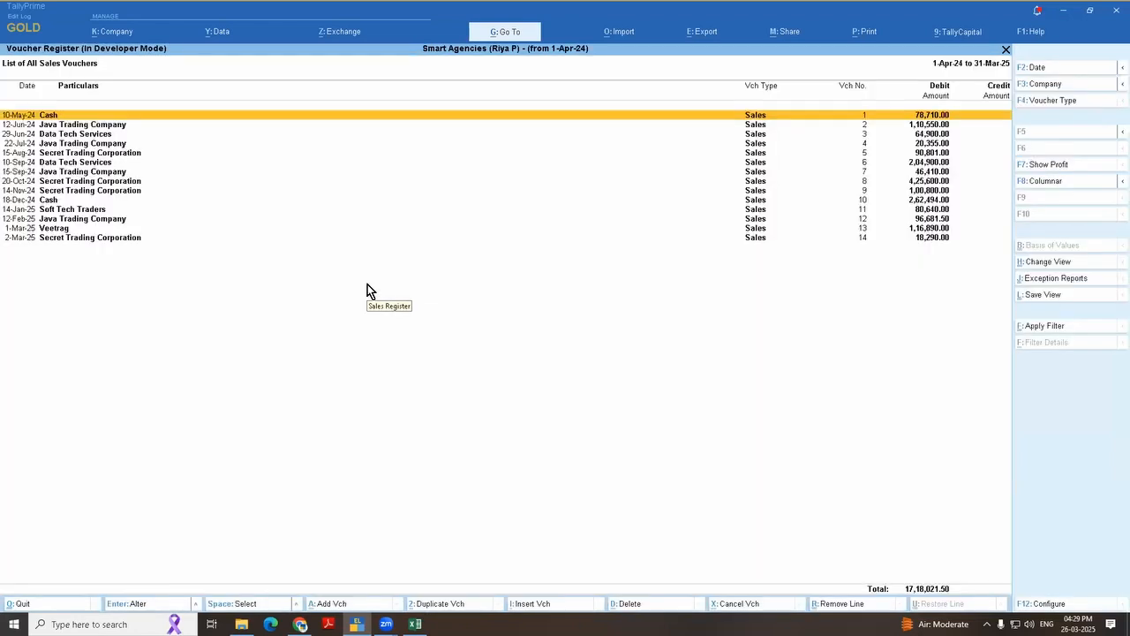
Step: Show the profit for each sales voucher and mark the 22-Jul-24 Java Trading Company voucher
{"action": "left_click", "coordinate": [1057, 167]}
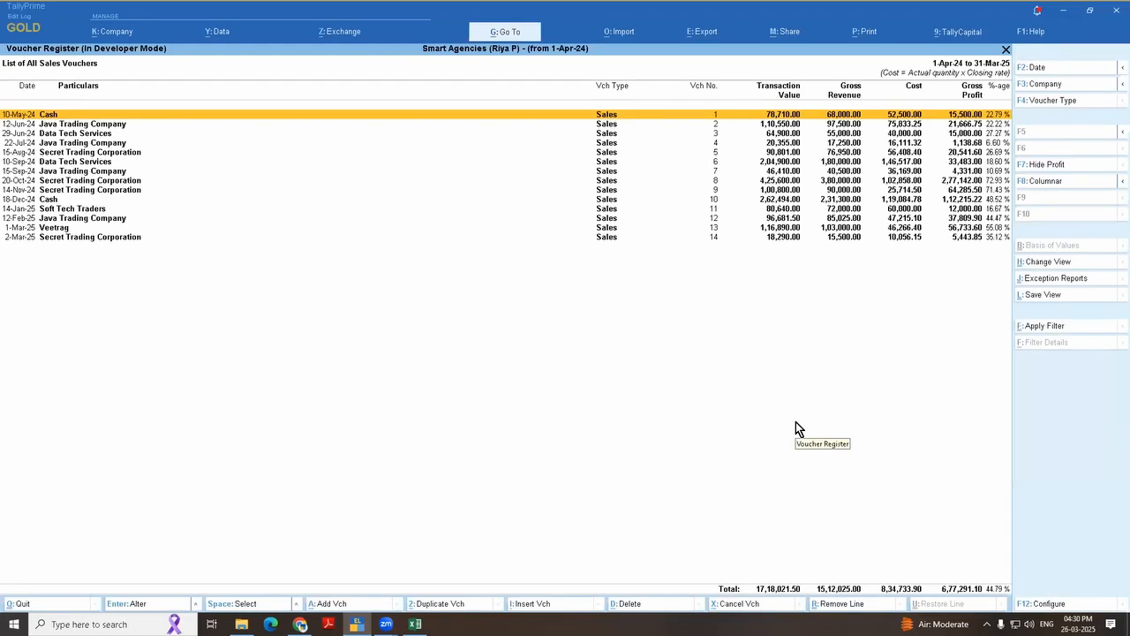
{"action": "key", "text": "Down"}
{"action": "key", "text": "Down"}
{"action": "key", "text": "Down"}
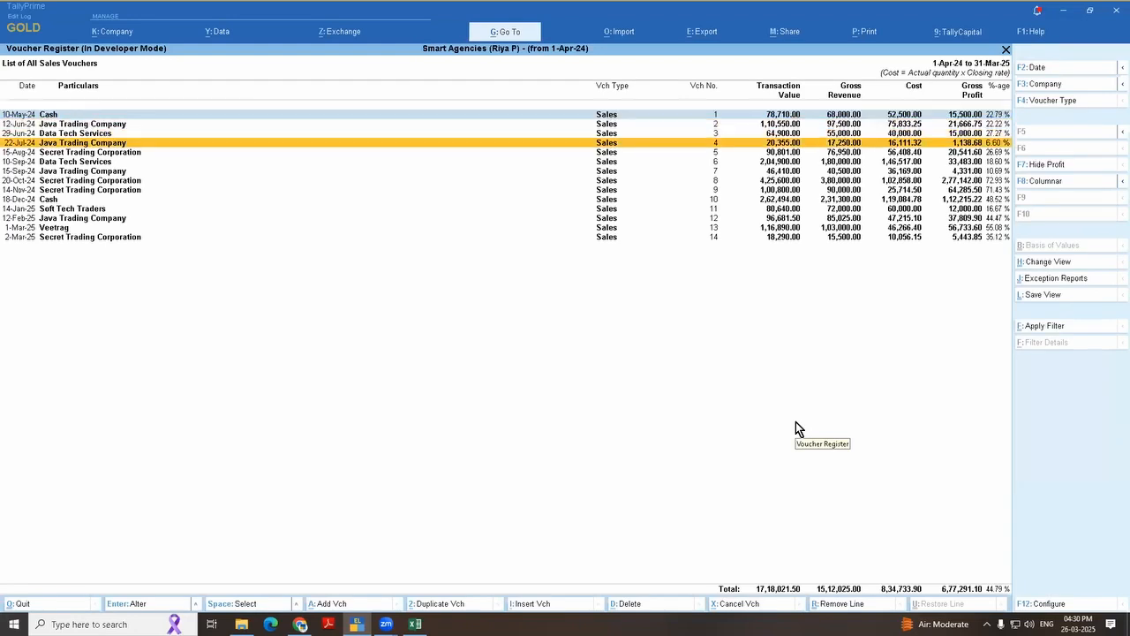
{"action": "key", "text": "space"}
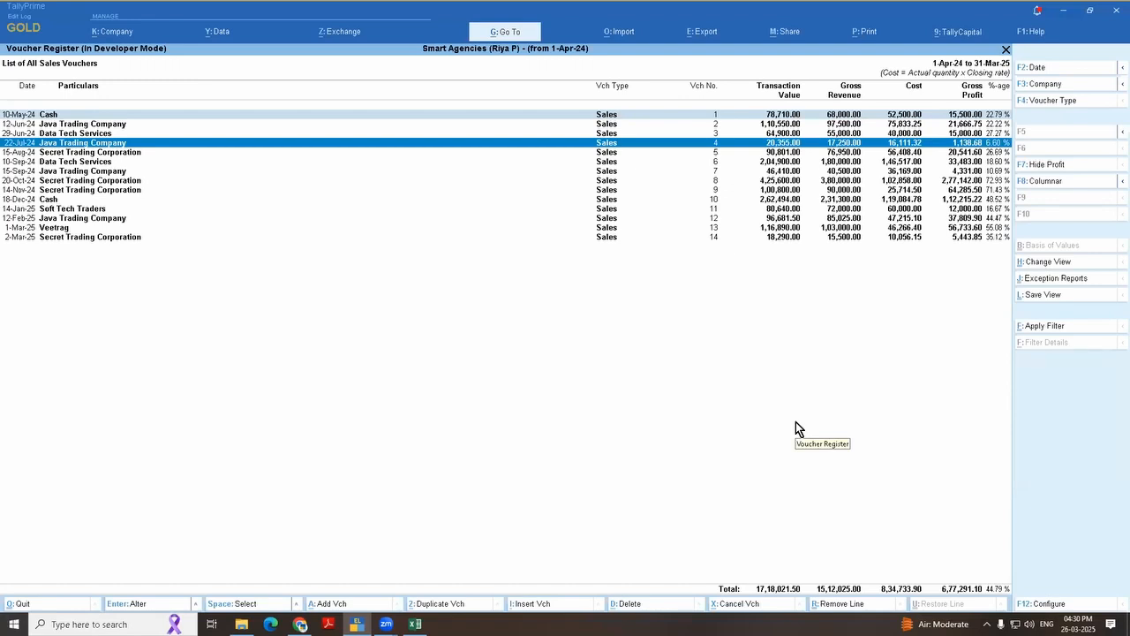
Step: Compare the profit of the neighbouring vouchers, and examine the items in the 22-Jul-24 Java Trading Company voucher
{"action": "key", "text": "Down"}
{"action": "key", "text": "Down"}
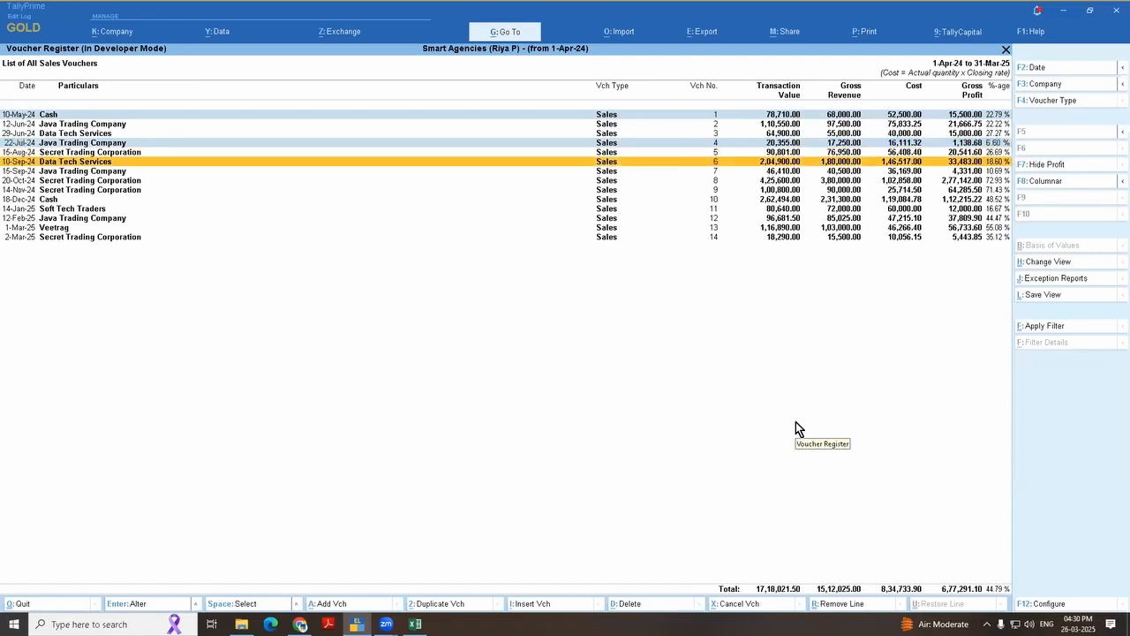
{"action": "key", "text": "Down"}
{"action": "key", "text": "Down"}
{"action": "key", "text": "Down"}
{"action": "key", "text": "Up"}
{"action": "key", "text": "Up"}
{"action": "key", "text": "Up"}
{"action": "key", "text": "Up"}
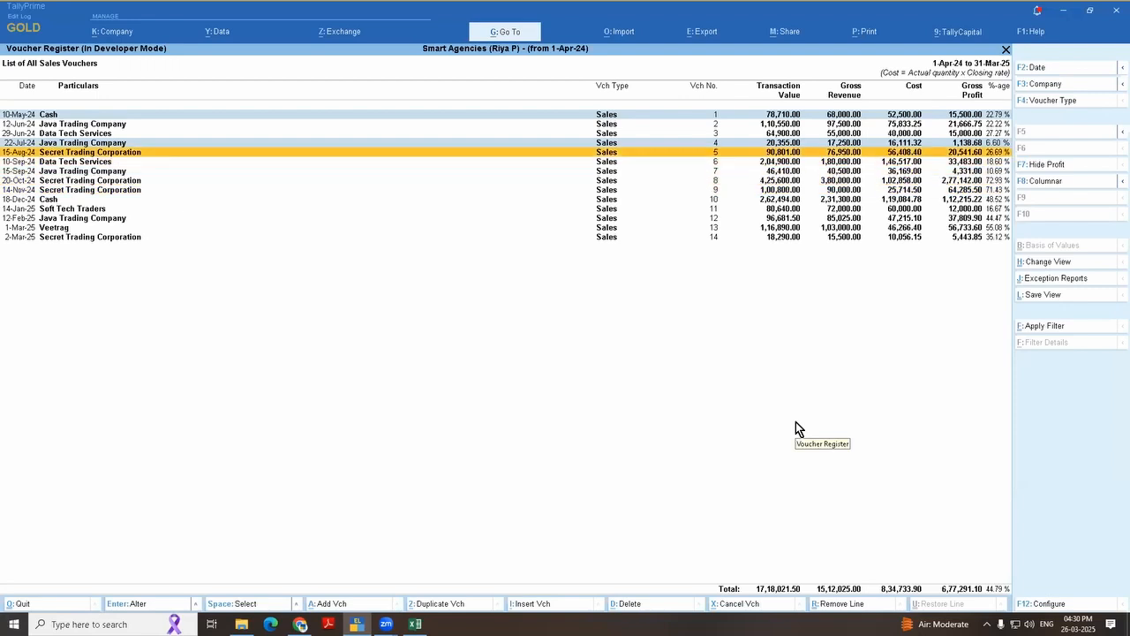
{"action": "key", "text": "Up"}
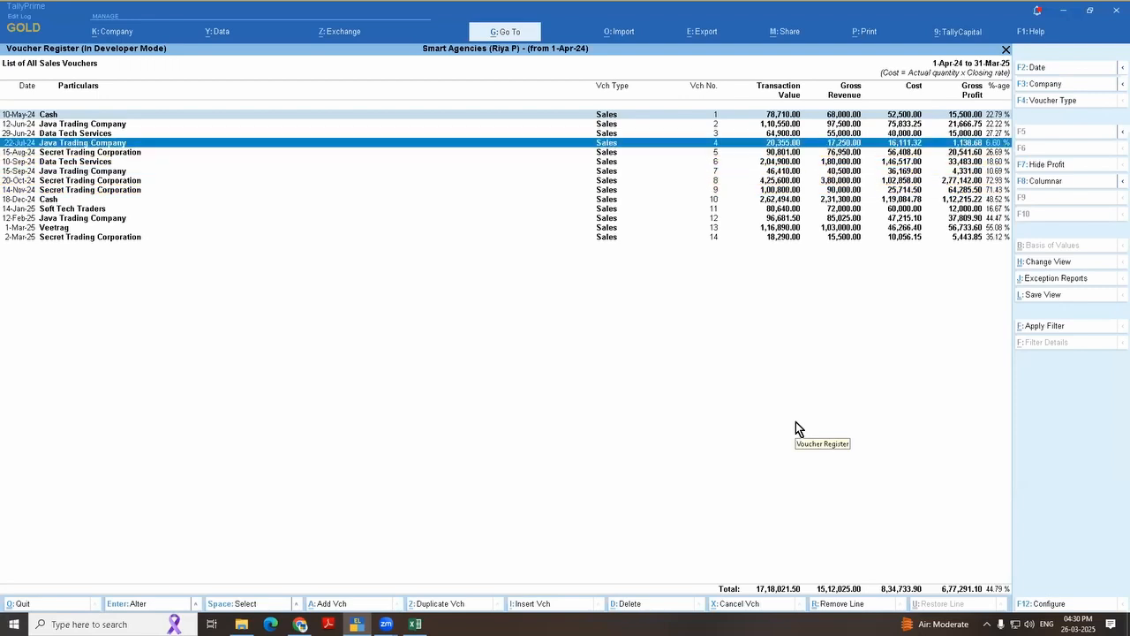
{"action": "key", "text": "Return"}
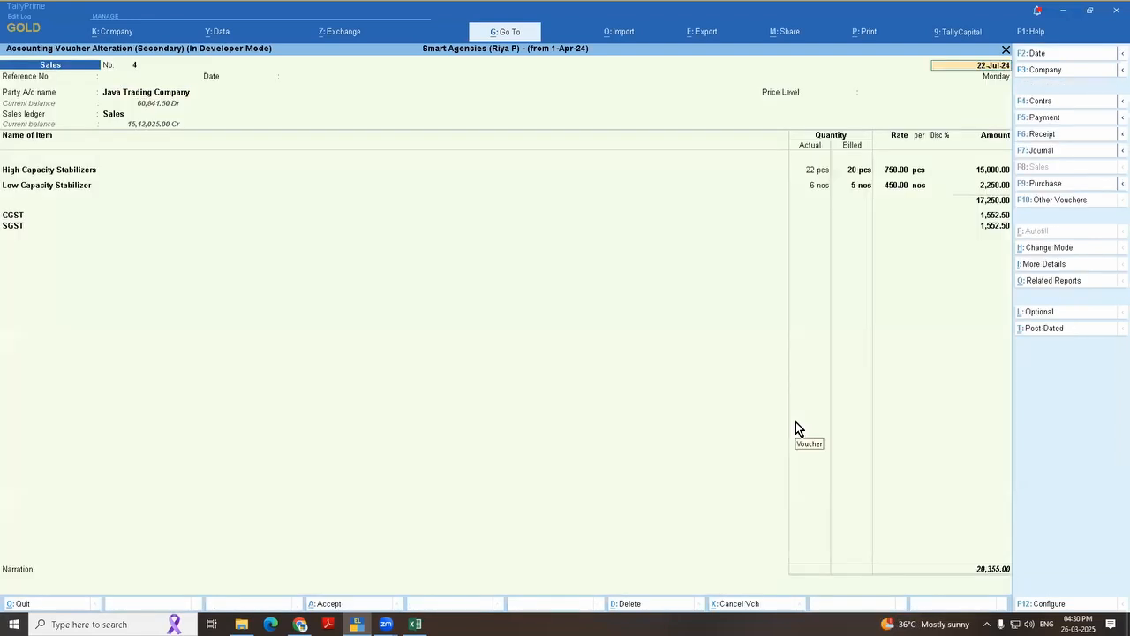
{"action": "key", "text": "Escape"}
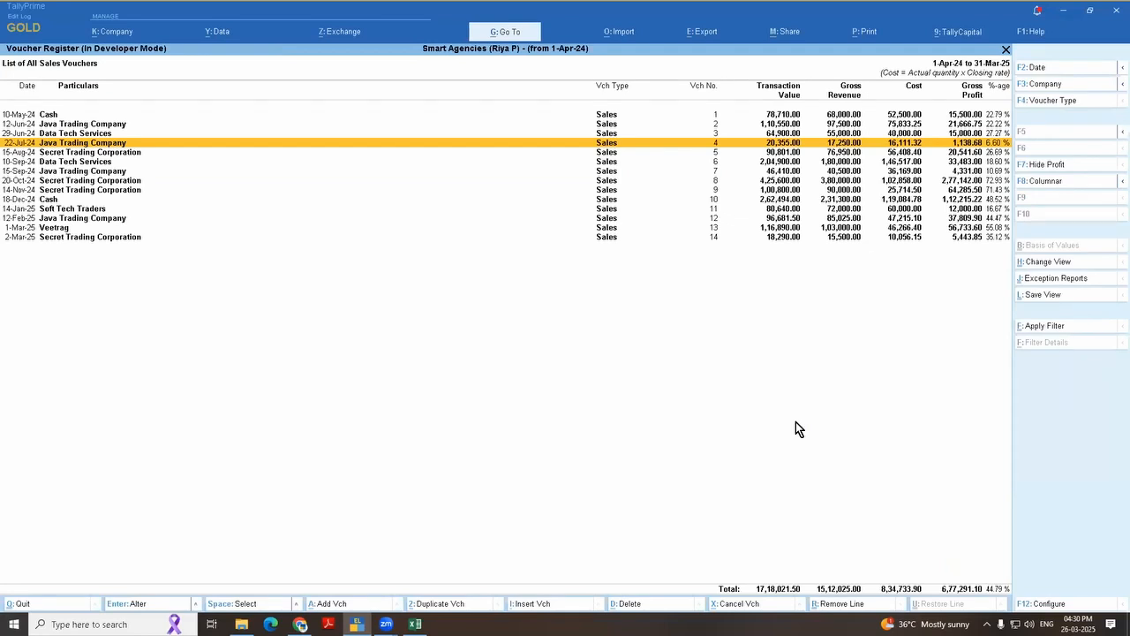
Step: Switch to the Excel workbook and view the imported ledger table on Sheet5
{"action": "key", "text": "alt+Tab"}
{"action": "key", "text": "alt+Tab"}
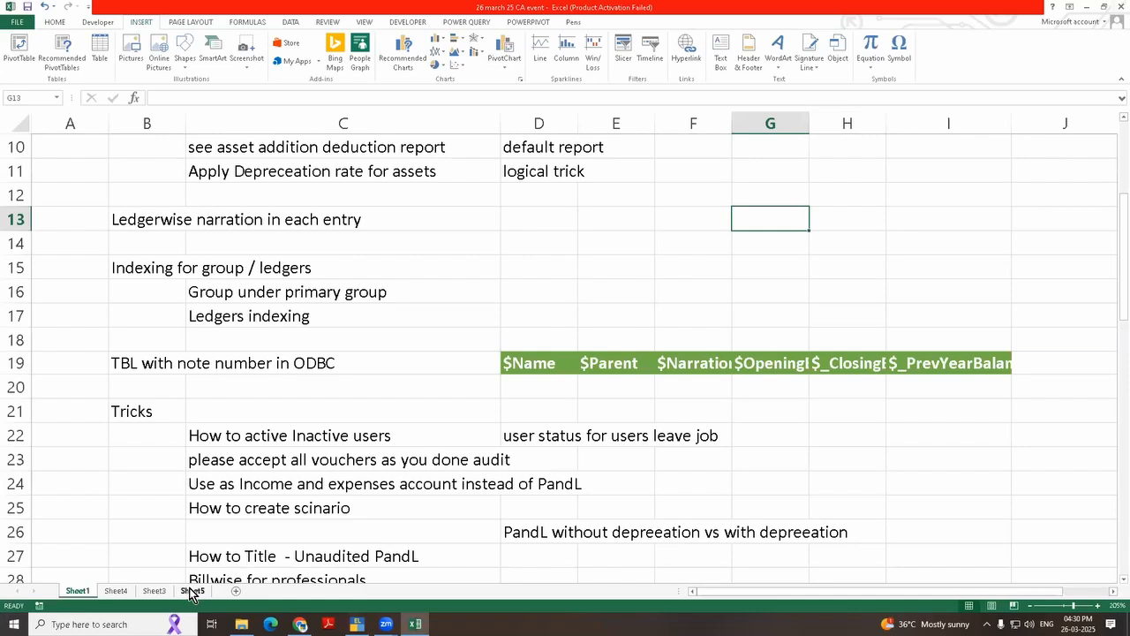
{"action": "left_click", "coordinate": [192, 591]}
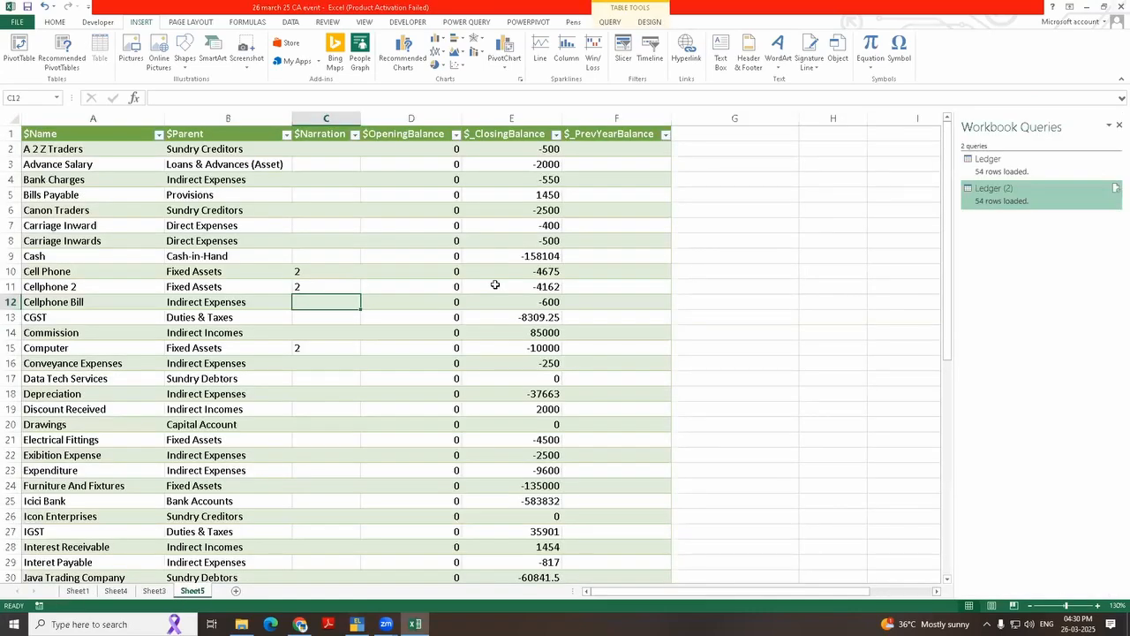
Step: Switch back to TallyPrime, leave the sales reports and open the Trial Balance
{"action": "key", "text": "alt+Tab"}
{"action": "key", "text": "Escape"}
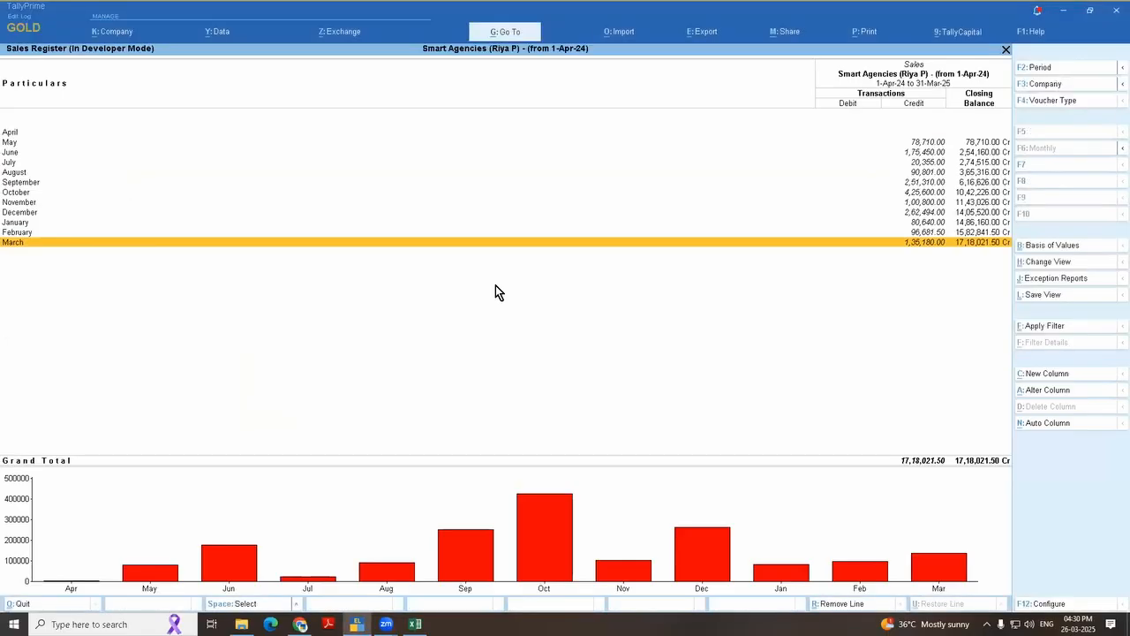
{"action": "key", "text": "Escape"}
{"action": "key", "text": "Escape"}
{"action": "key", "text": "Escape"}
{"action": "key", "text": "Return"}
{"action": "key", "text": "Return"}
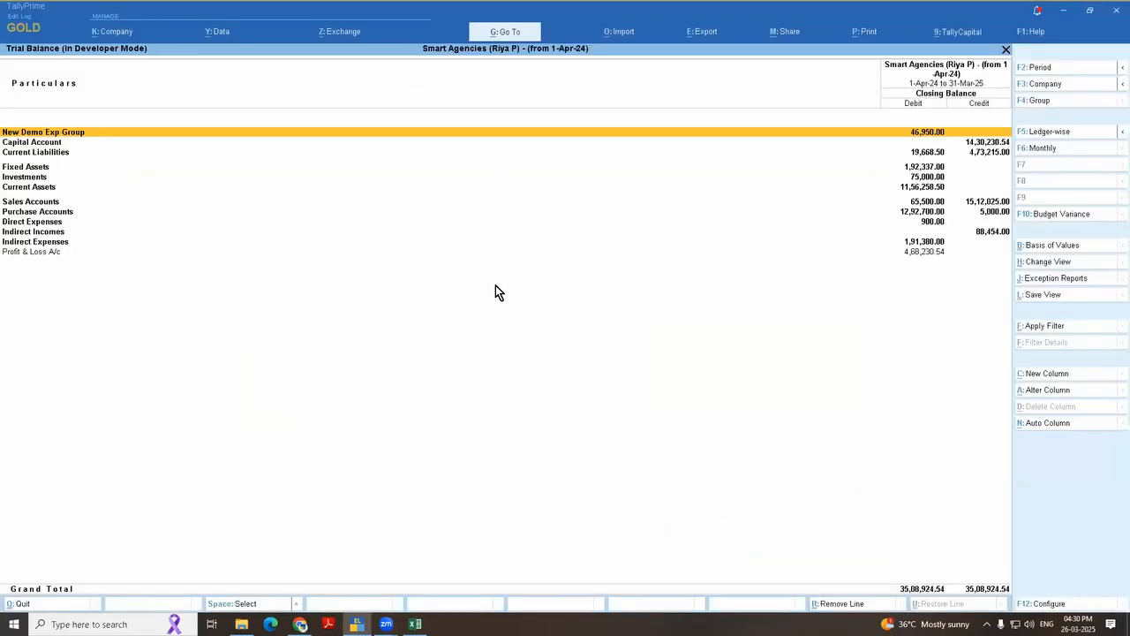
Step: Expand the Trial Balance to detailed view down to the Fixed Assets ledgers and check its export options
{"action": "key", "text": "alt+F5"}
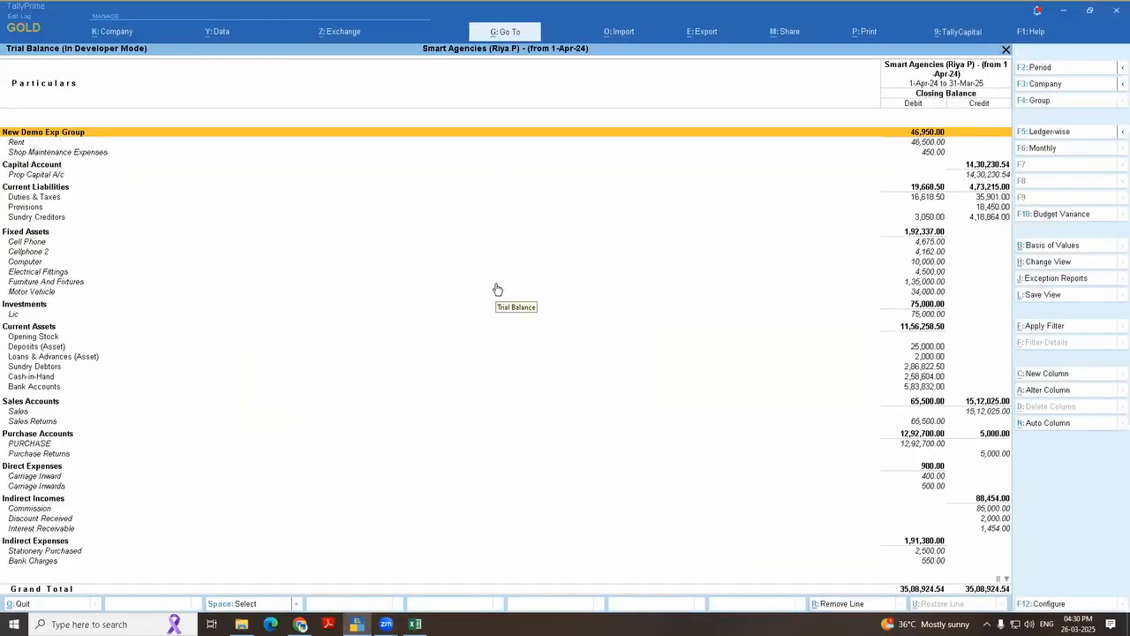
{"action": "key", "text": "Down"}
{"action": "key", "text": "Down"}
{"action": "key", "text": "Down"}
{"action": "key", "text": "Down"}
{"action": "key", "text": "Down"}
{"action": "key", "text": "Down"}
{"action": "key", "text": "Down"}
{"action": "key", "text": "Down"}
{"action": "key", "text": "Down"}
{"action": "key", "text": "Down"}
{"action": "key", "text": "Down"}
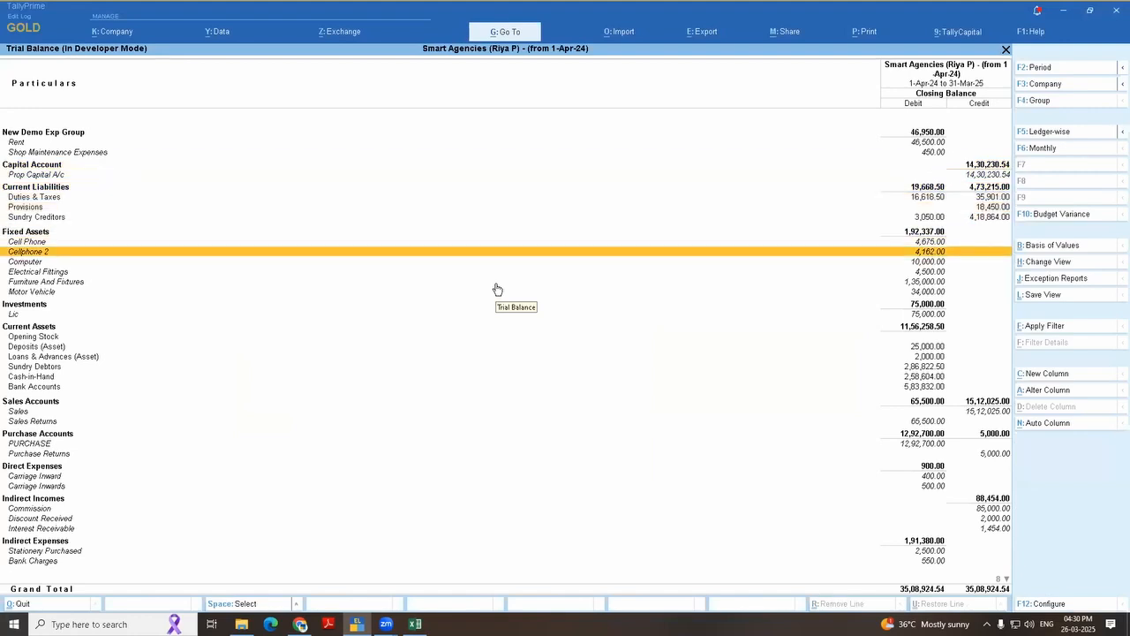
{"action": "key", "text": "alt+e"}
{"action": "key", "text": "Escape"}
{"action": "key", "text": "Down"}
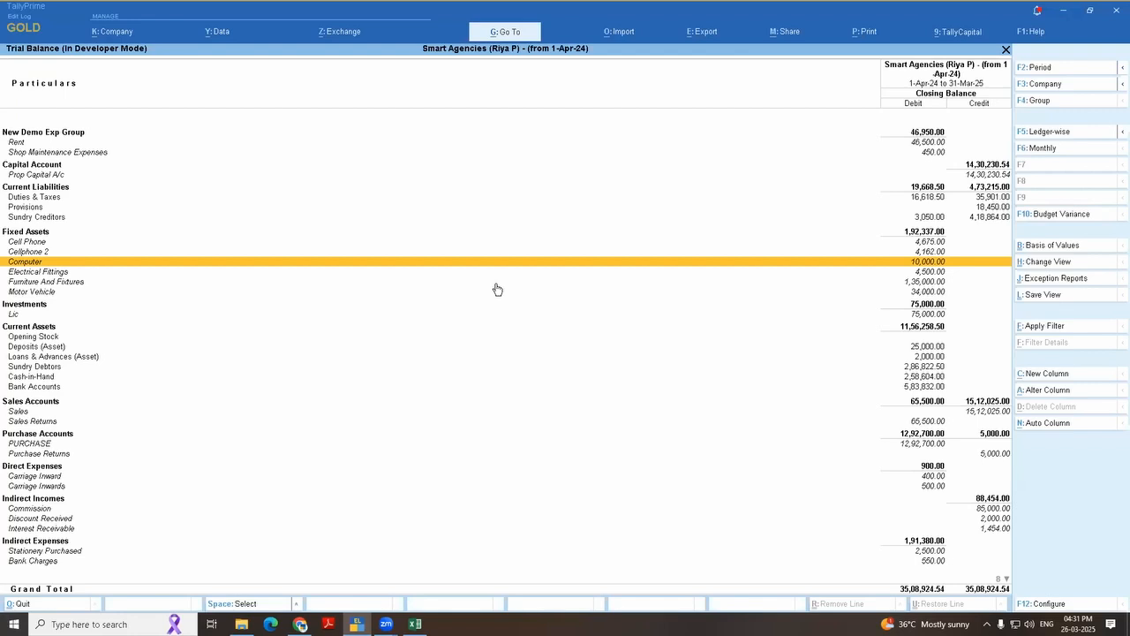
Step: Switch to the Excel workbook and examine the narration values of the Cell Phone and Cellphone 2 ledgers
{"action": "key", "text": "alt+Tab"}
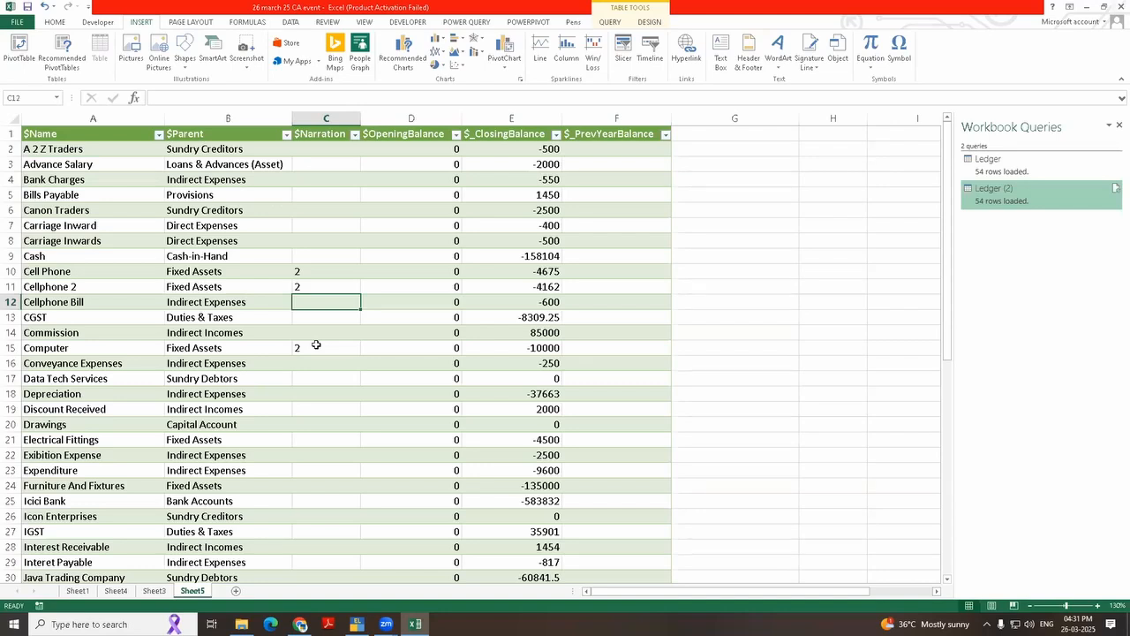
{"action": "left_click", "coordinate": [284, 360]}
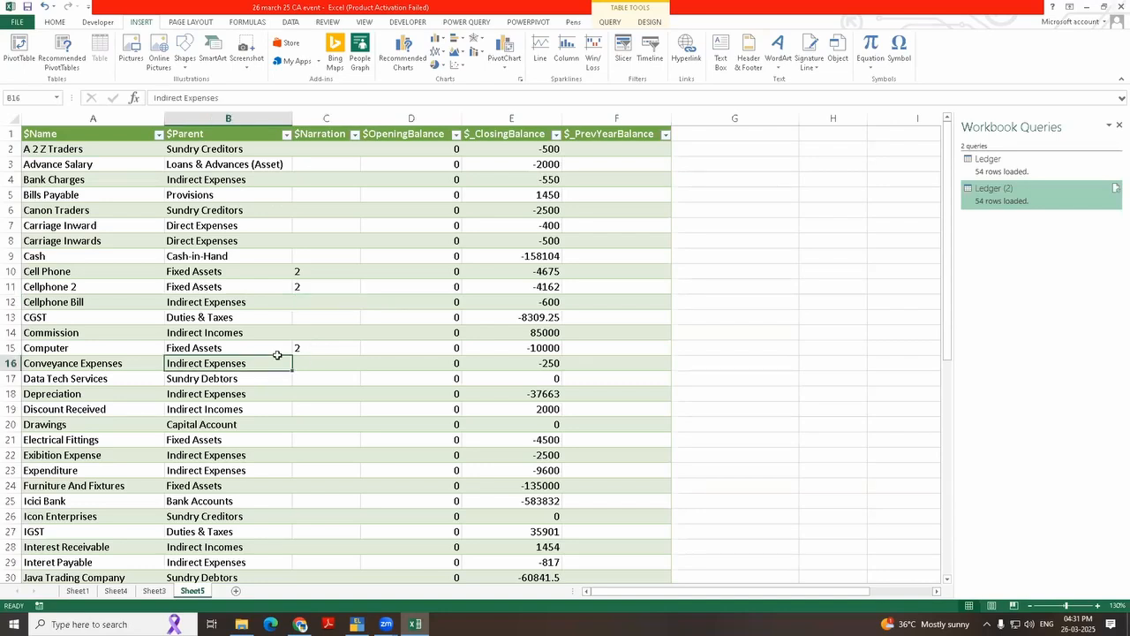
{"action": "left_click_drag", "start_coordinate": [37, 270], "coordinate": [248, 285]}
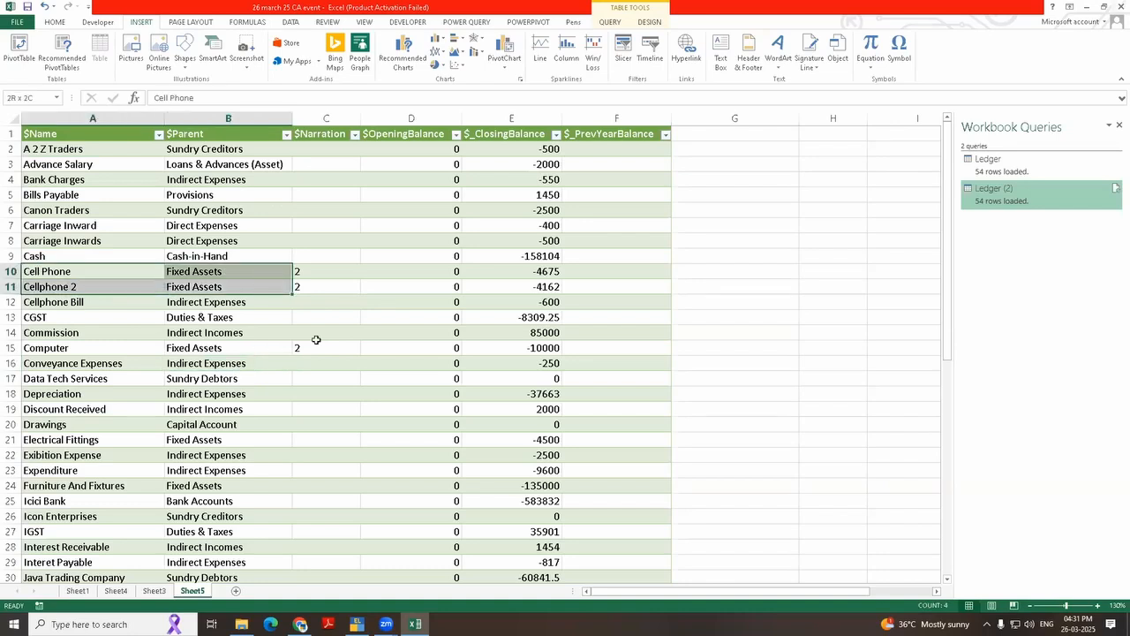
{"action": "left_click", "coordinate": [346, 362]}
{"action": "left_click", "coordinate": [304, 271]}
{"action": "left_click_drag", "start_coordinate": [795, 210], "coordinate": [920, 370]}
{"action": "left_click", "coordinate": [812, 270]}
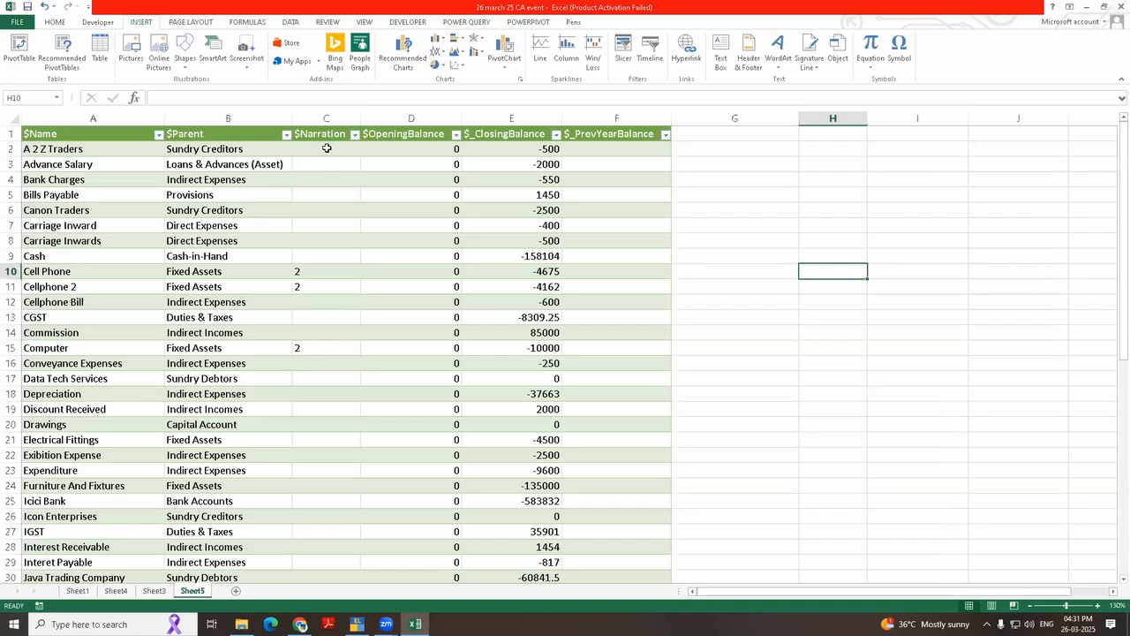
Step: Examine the ledger rows from Cell Phone to Computer and the blank cells beside the table
{"action": "left_click", "coordinate": [301, 270]}
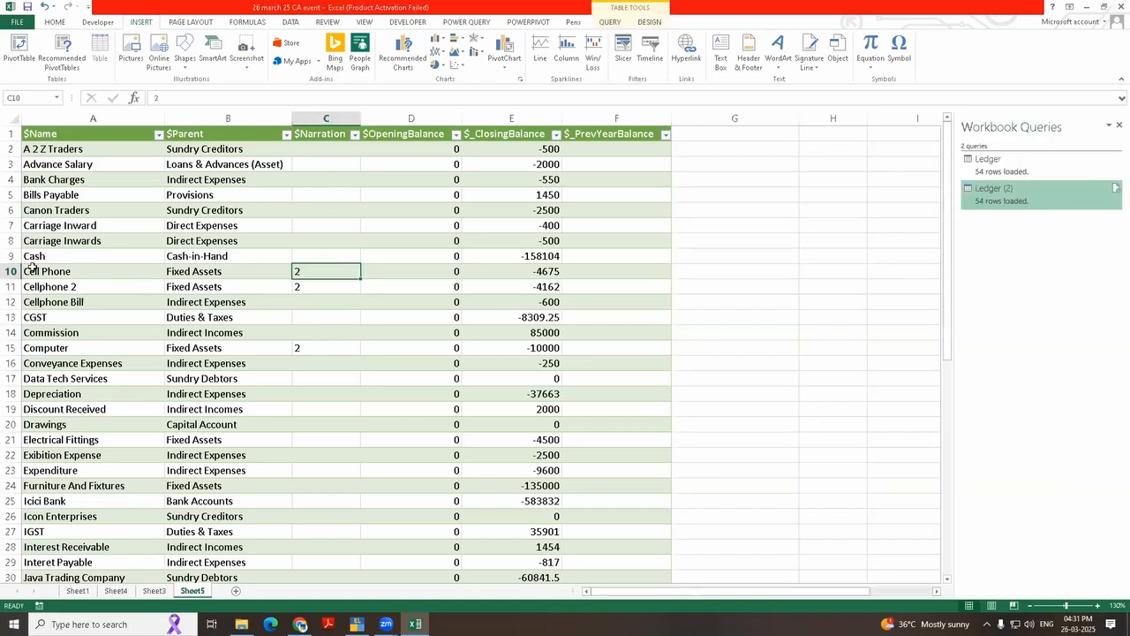
{"action": "left_click", "coordinate": [106, 277]}
{"action": "left_click", "coordinate": [588, 350], "text": "shift"}
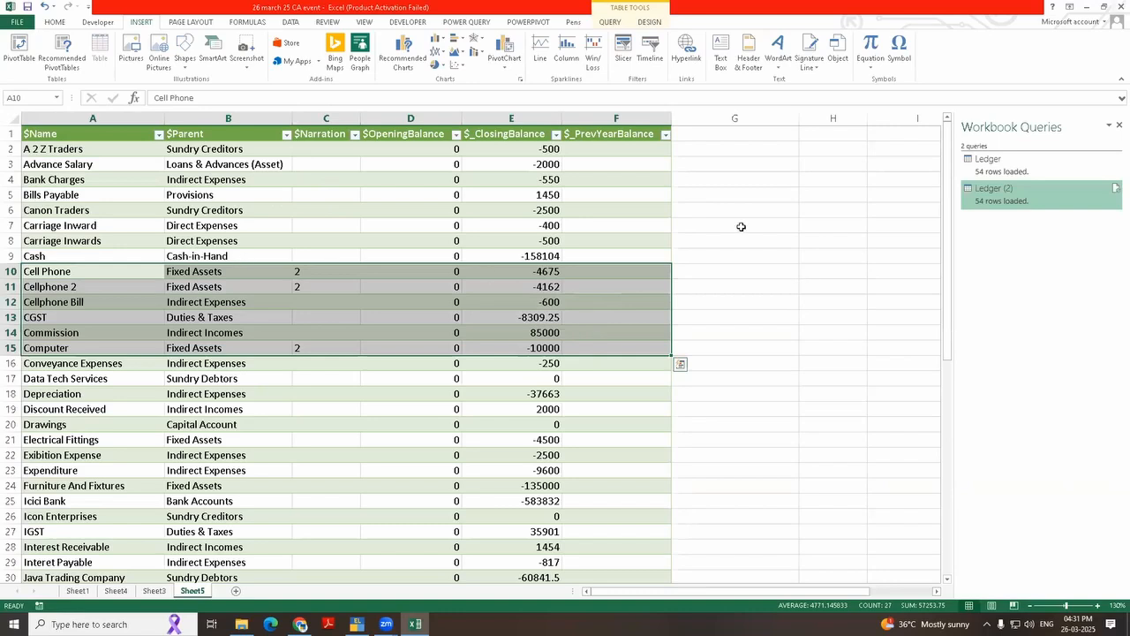
{"action": "left_click_drag", "start_coordinate": [742, 226], "coordinate": [937, 329]}
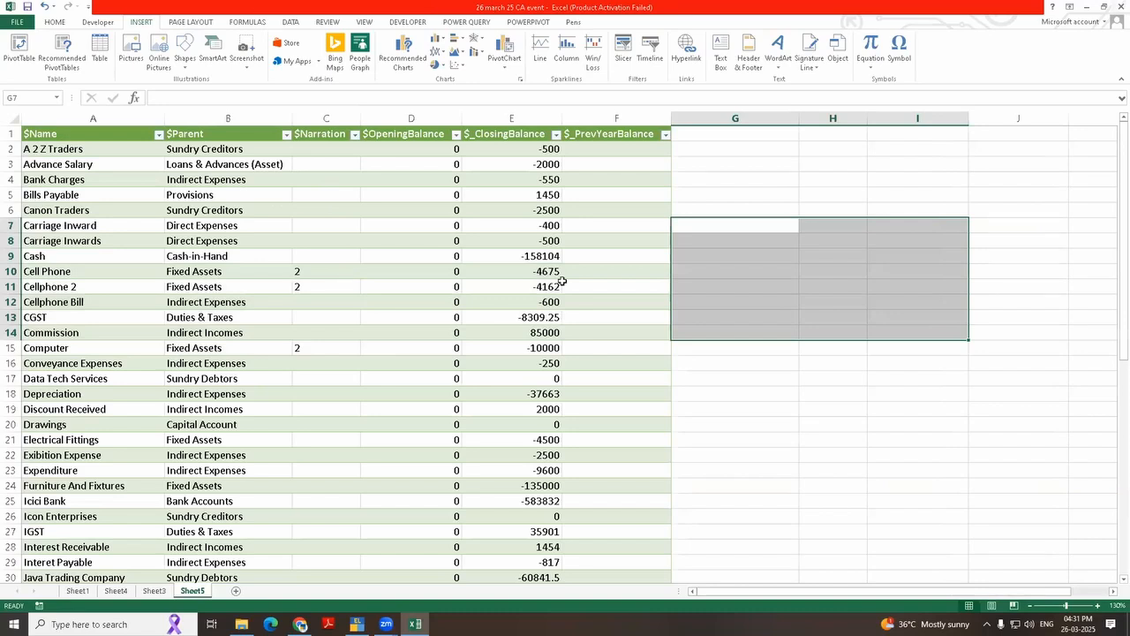
{"action": "left_click_drag", "start_coordinate": [749, 226], "coordinate": [937, 324]}
{"action": "left_click", "coordinate": [826, 412]}
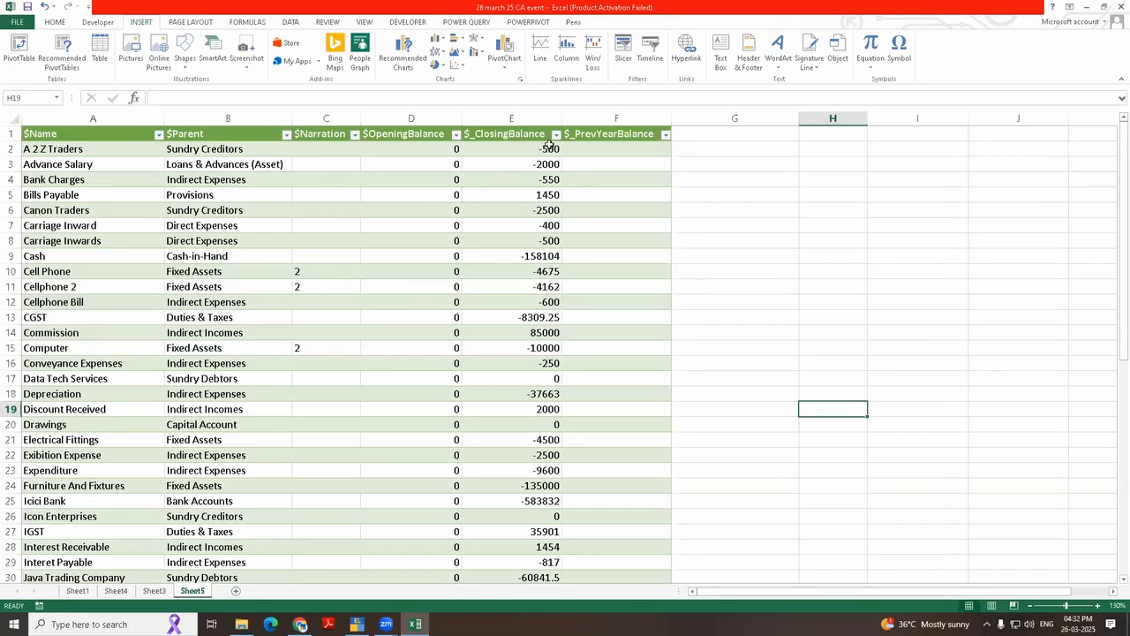
Step: Link cells H2 and H3 by formula to the closing balances of A 2 Z Traders and Advance Salary
{"action": "left_click", "coordinate": [849, 148]}
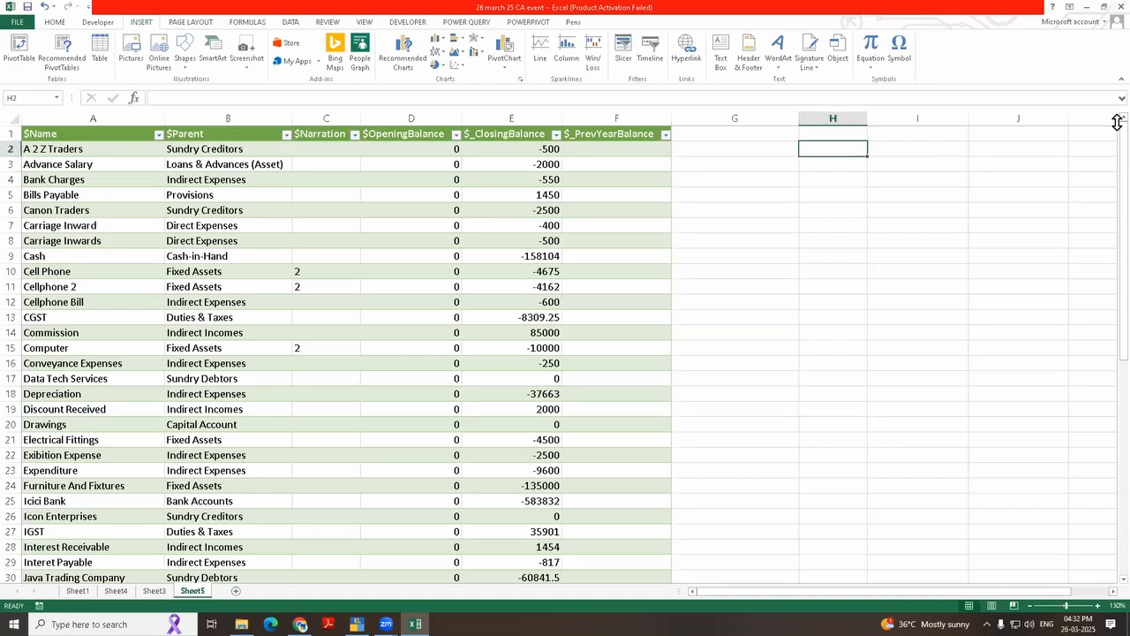
{"action": "type", "text": "="}
{"action": "key", "text": "Left"}
{"action": "key", "text": "Left"}
{"action": "key", "text": "Right"}
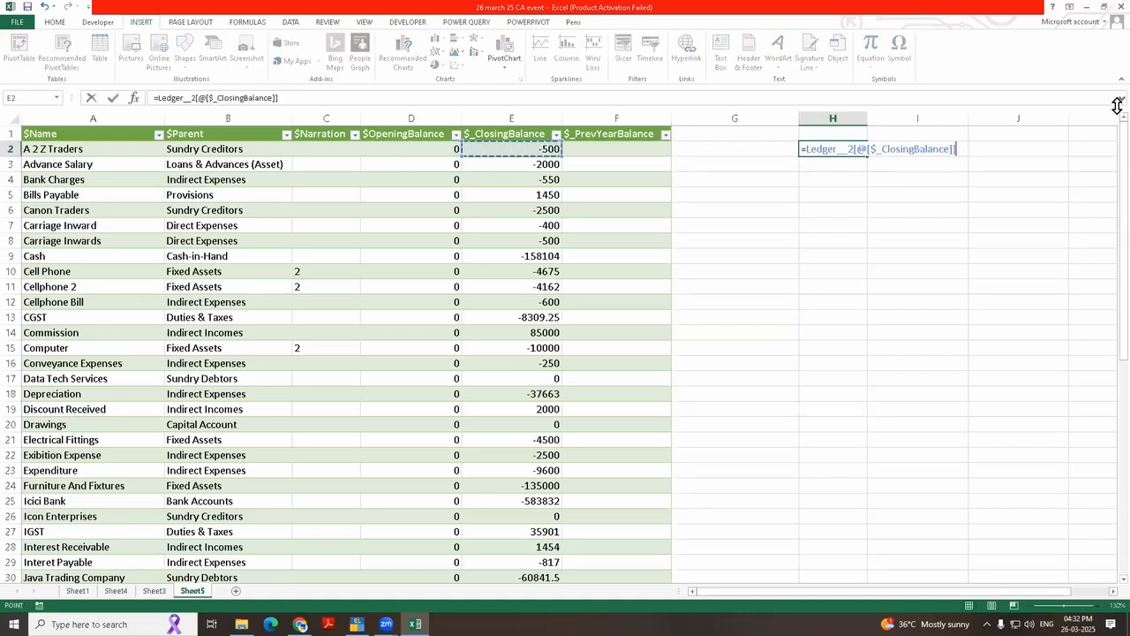
{"action": "key", "text": "Return"}
{"action": "type", "text": "="}
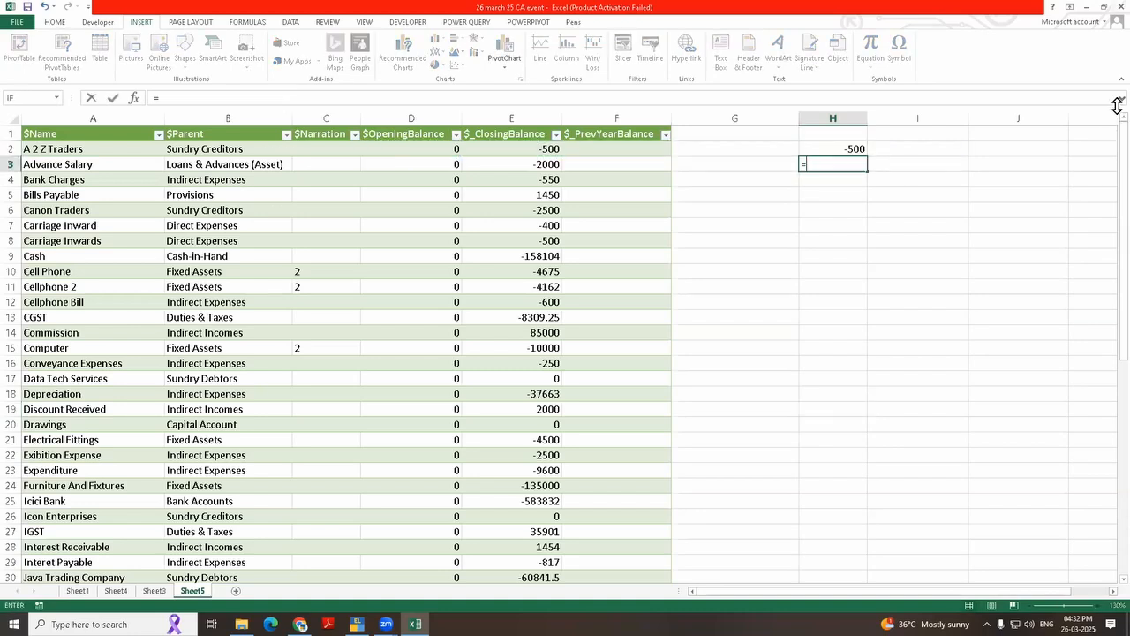
{"action": "key", "text": "Left"}
{"action": "key", "text": "Left"}
{"action": "key", "text": "Left"}
{"action": "key", "text": "Return"}
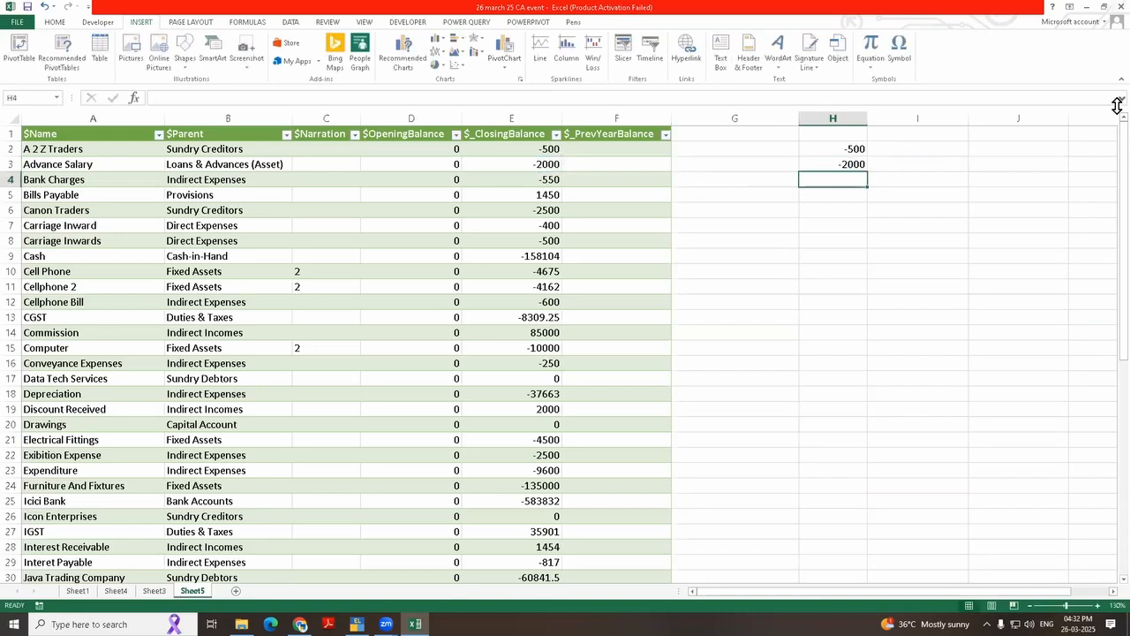
Step: Refresh the imported ledger table from Tally and view the Trial Balance in TallyPrime for comparison
{"action": "right_click", "coordinate": [297, 232]}
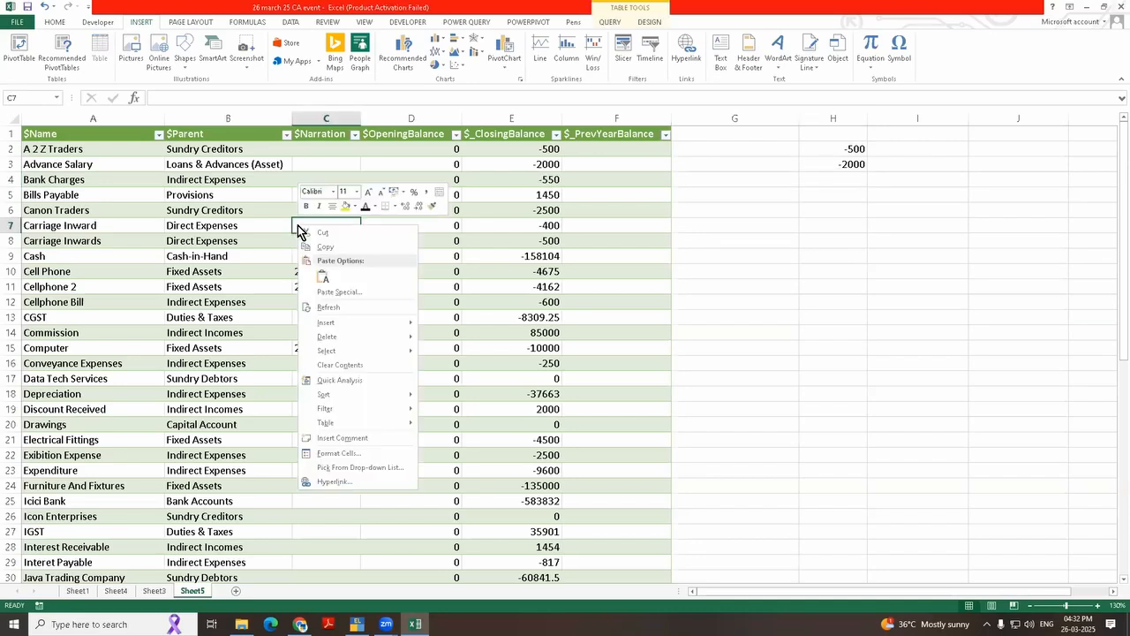
{"action": "left_click", "coordinate": [329, 306]}
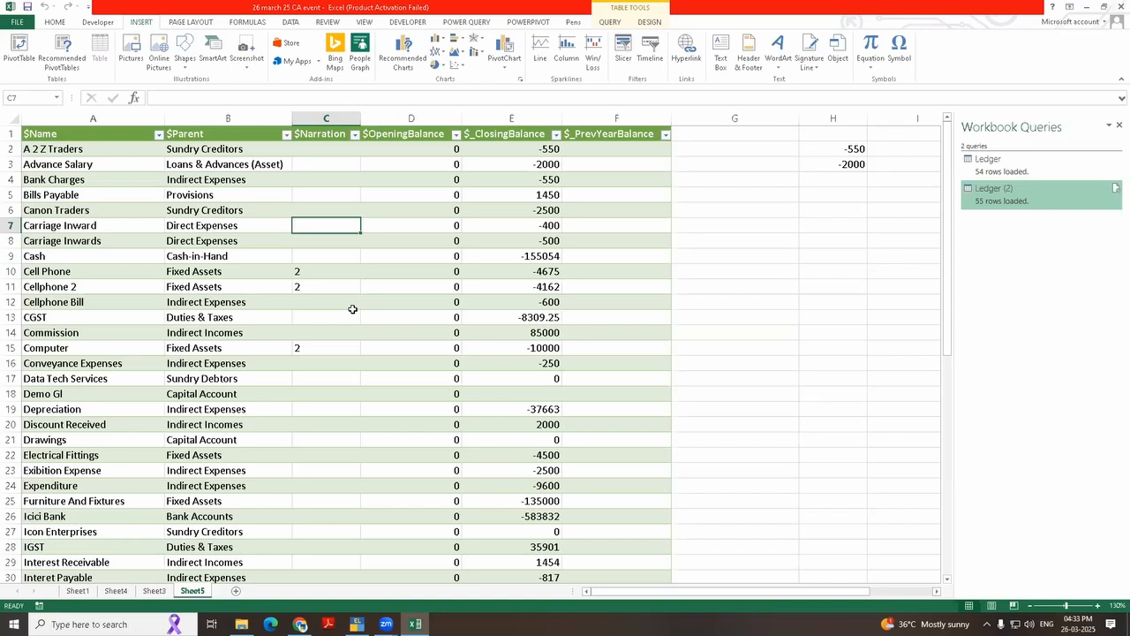
{"action": "key", "text": "alt+Tab"}
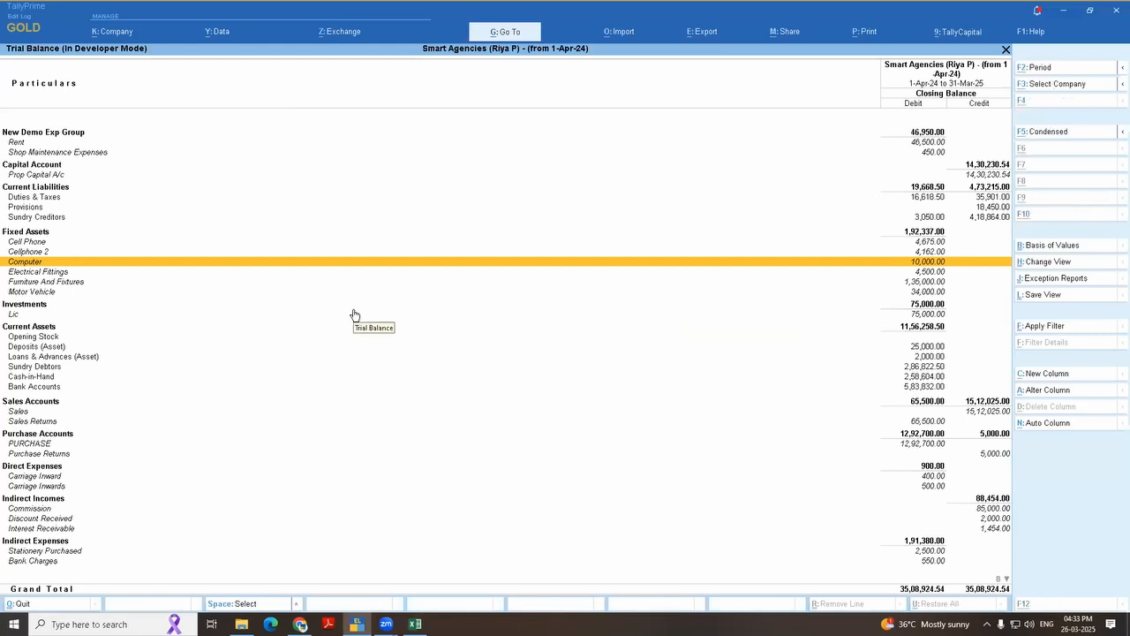
{"action": "key", "text": "alt+Tab"}
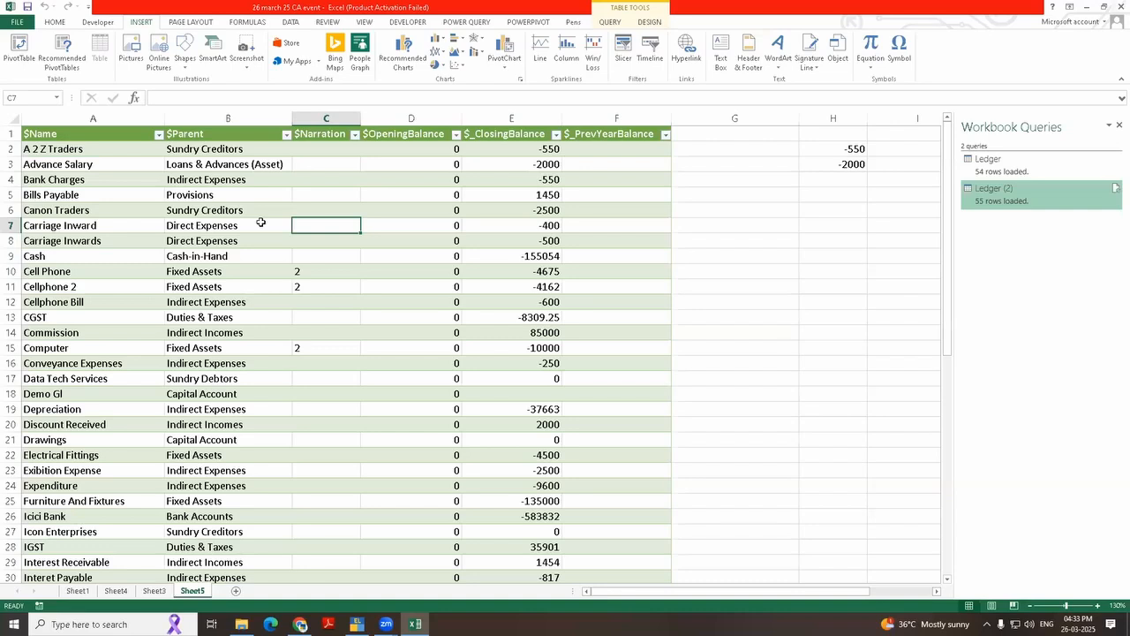
Step: Delete the linked closing balance formulas from column H beside the ledger table
{"action": "left_click_drag", "start_coordinate": [848, 228], "coordinate": [849, 149]}
{"action": "left_click", "coordinate": [1119, 125]}
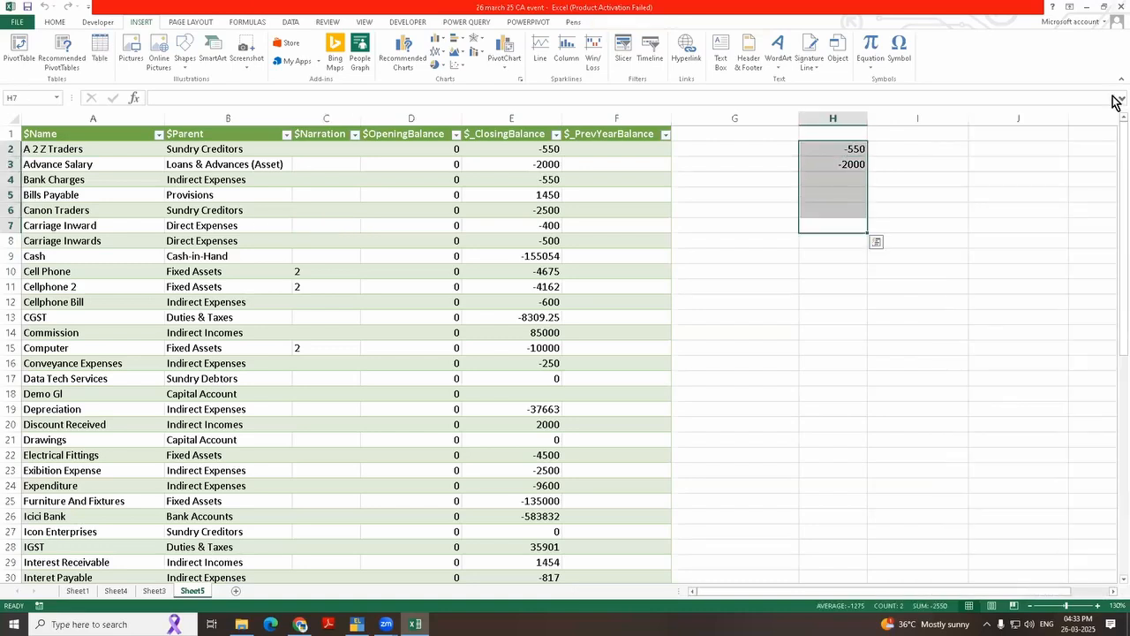
{"action": "key", "text": "Delete"}
{"action": "left_click", "coordinate": [838, 270]}
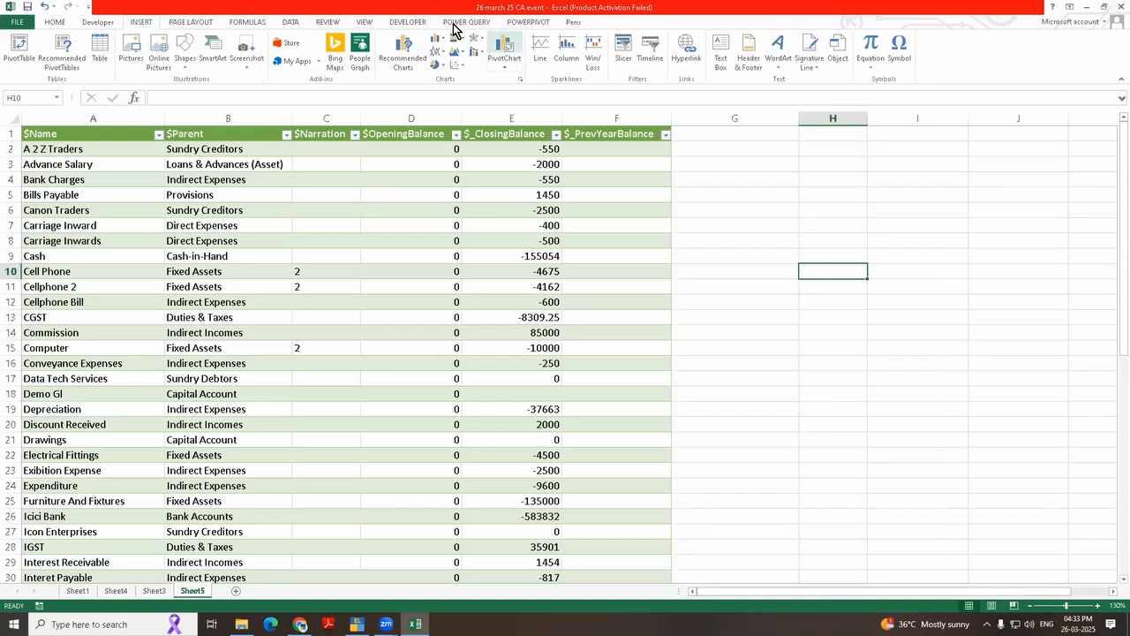
{"action": "left_click", "coordinate": [803, 228]}
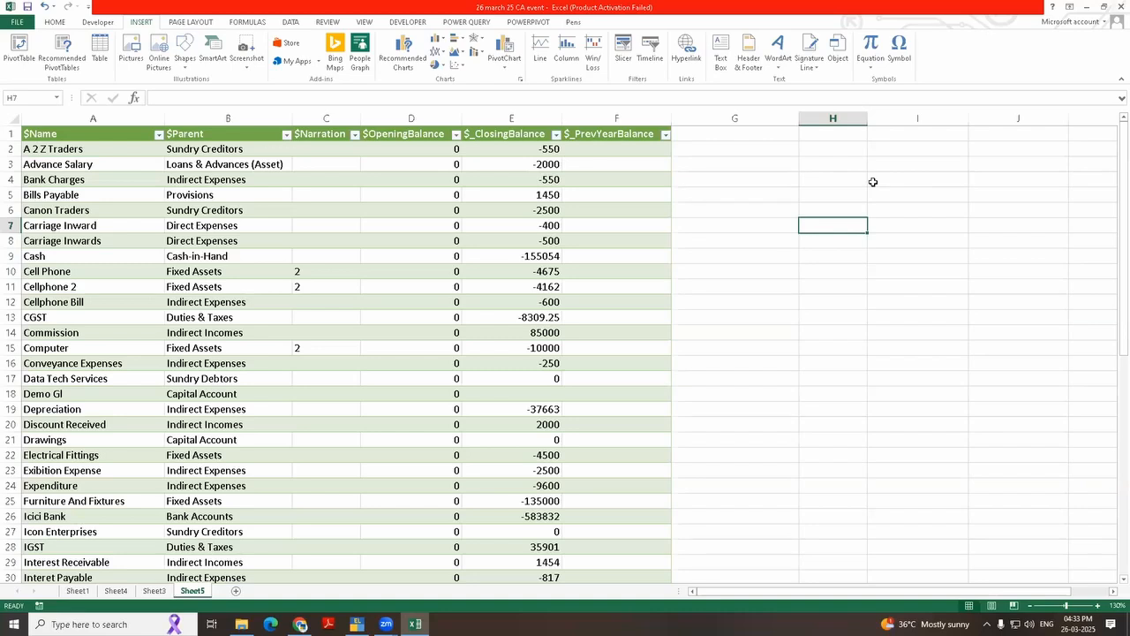
Step: Switch to TallyPrime, leave the Trial Balance and open the list of masters for creation
{"action": "key", "text": "alt+Tab"}
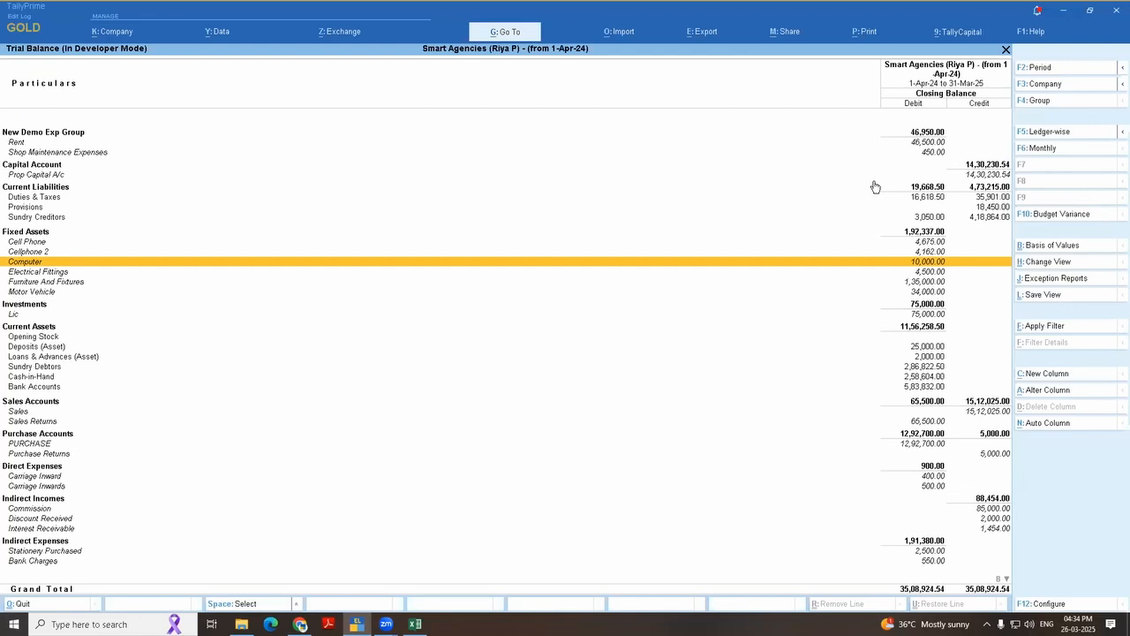
{"action": "key", "text": "Escape"}
{"action": "key", "text": "Escape"}
{"action": "key", "text": "Down"}
{"action": "key", "text": "Down"}
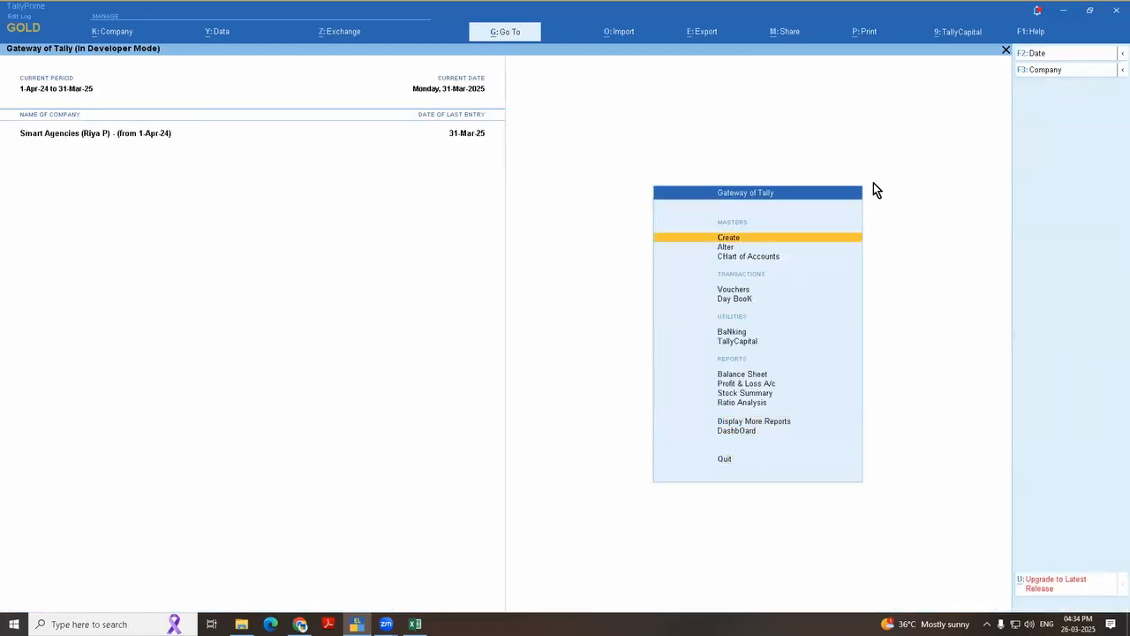
{"action": "key", "text": "Down"}
{"action": "key", "text": "Up"}
{"action": "key", "text": "Return"}
Step: Expand the list of masters to show more types and locate Budget under Accounting Masters
{"action": "key", "text": "Down"}
{"action": "key", "text": "Down"}
{"action": "key", "text": "Down"}
{"action": "key", "text": "Down"}
{"action": "key", "text": "Down"}
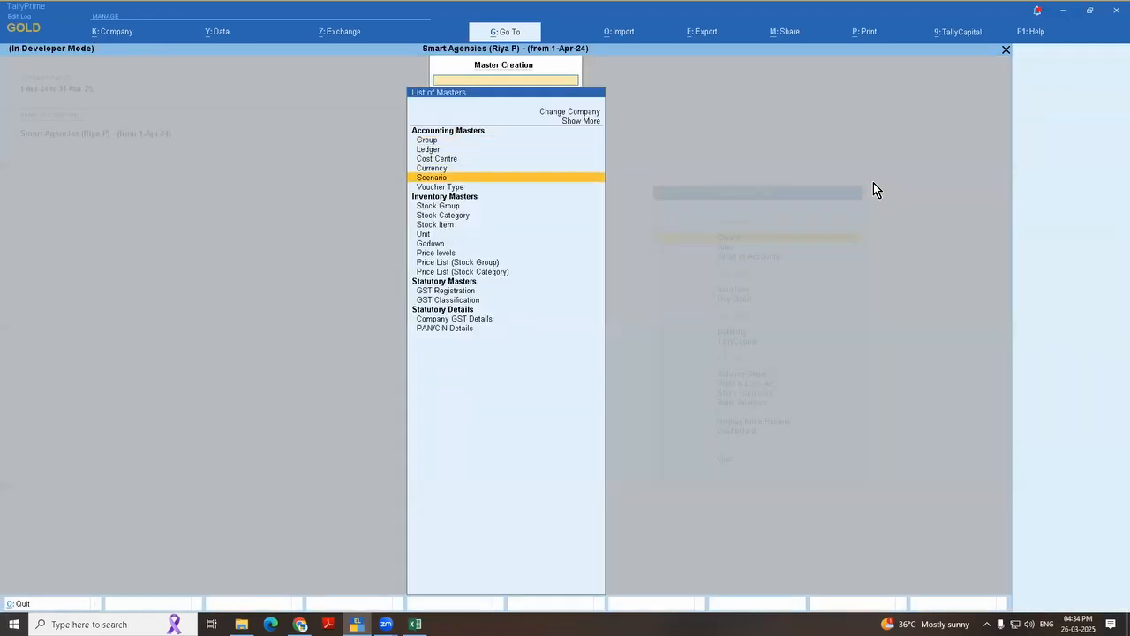
{"action": "key", "text": "Up"}
{"action": "key", "text": "Up"}
{"action": "key", "text": "Up"}
{"action": "key", "text": "Up"}
{"action": "key", "text": "Up"}
{"action": "key", "text": "Up"}
{"action": "key", "text": "Up"}
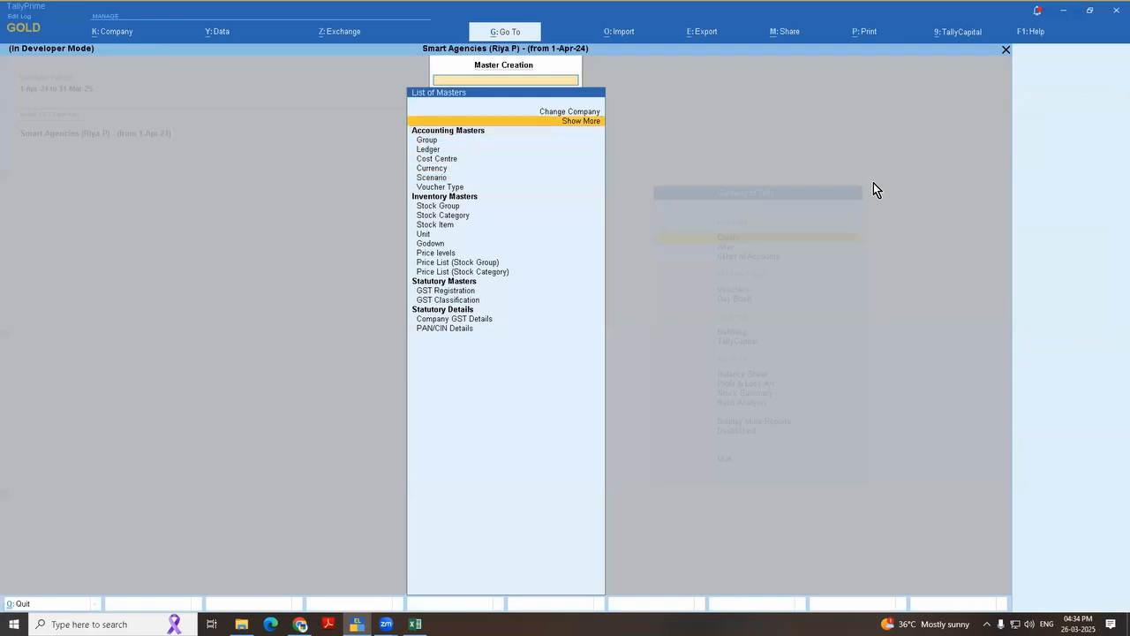
{"action": "key", "text": "Return"}
{"action": "key", "text": "Down"}
{"action": "key", "text": "Down"}
{"action": "key", "text": "Down"}
{"action": "key", "text": "Down"}
{"action": "key", "text": "Down"}
{"action": "key", "text": "Down"}
{"action": "key", "text": "Down"}
{"action": "key", "text": "Down"}
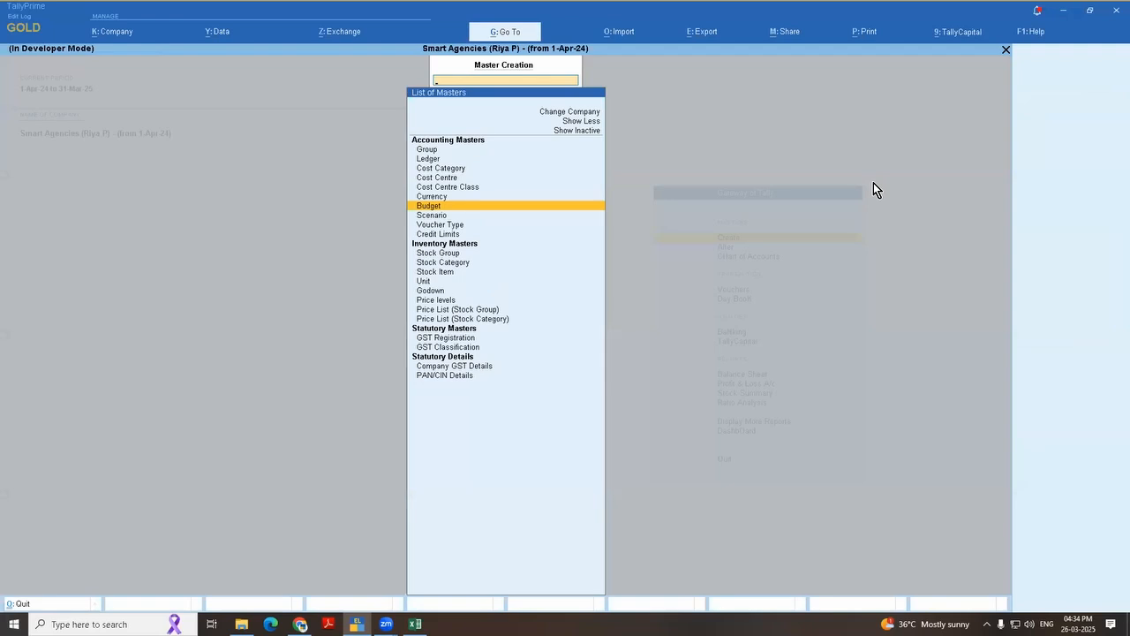
Step: Reopen the list of masters, expand it and open the Budget creation form
{"action": "key", "text": "Escape"}
{"action": "key", "text": "Return"}
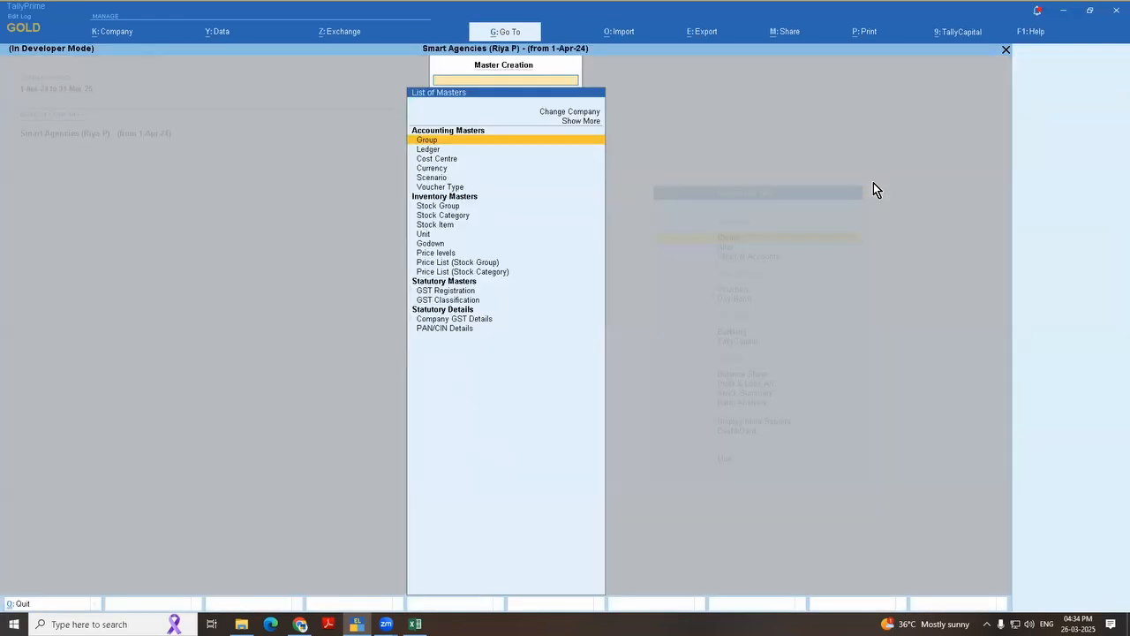
{"action": "key", "text": "Down"}
{"action": "key", "text": "Down"}
{"action": "key", "text": "Down"}
{"action": "key", "text": "Down"}
{"action": "key", "text": "Down"}
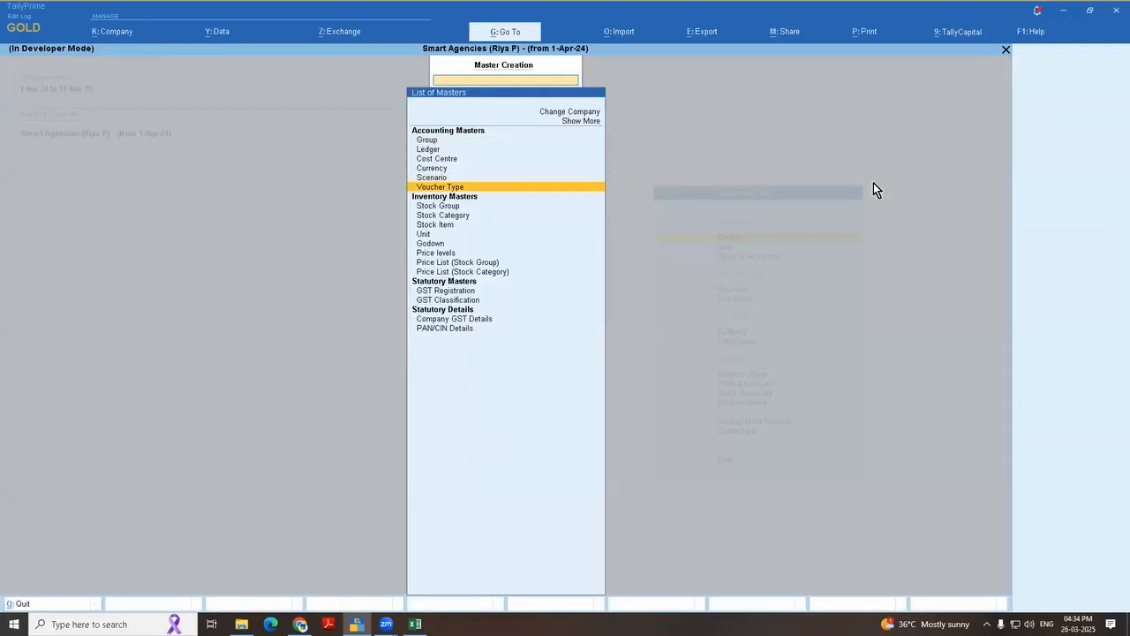
{"action": "key", "text": "Up"}
{"action": "key", "text": "Up"}
{"action": "key", "text": "Up"}
{"action": "key", "text": "Up"}
{"action": "key", "text": "Up"}
{"action": "key", "text": "Up"}
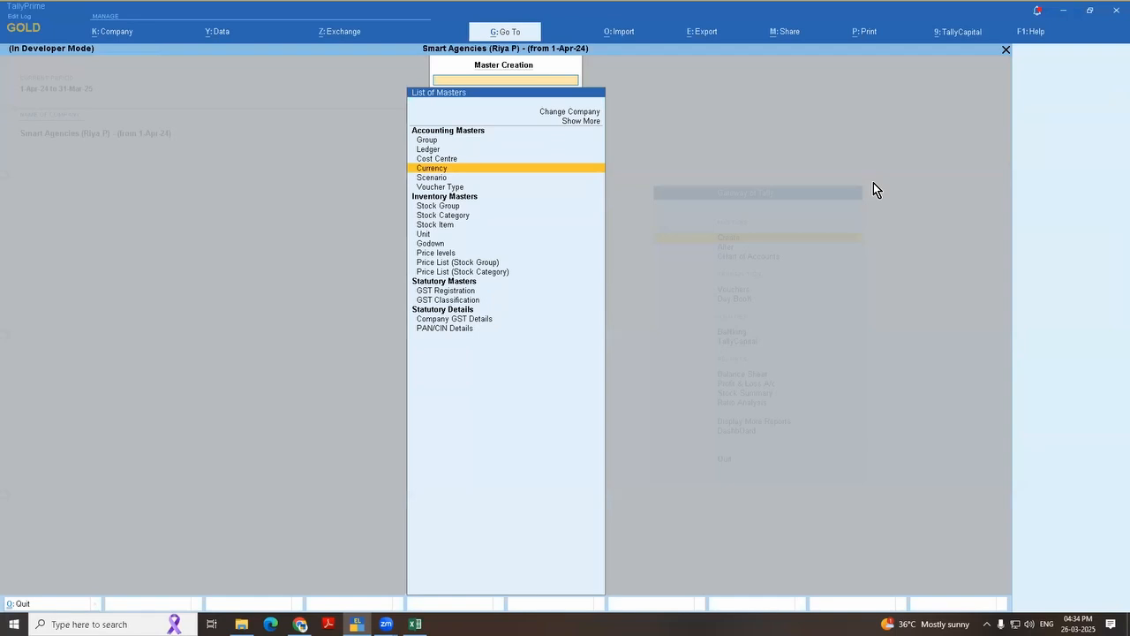
{"action": "key", "text": "Return"}
{"action": "key", "text": "Down"}
{"action": "key", "text": "Down"}
{"action": "key", "text": "Down"}
{"action": "key", "text": "Down"}
{"action": "key", "text": "Down"}
{"action": "key", "text": "Down"}
{"action": "key", "text": "Down"}
{"action": "key", "text": "Down"}
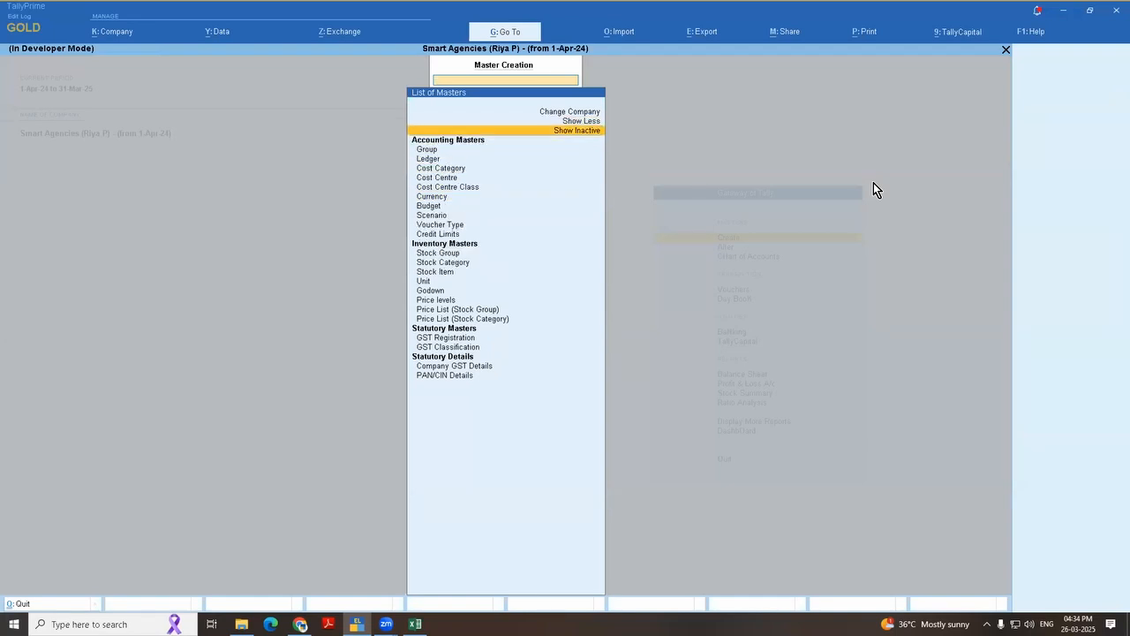
{"action": "key", "text": "Return"}
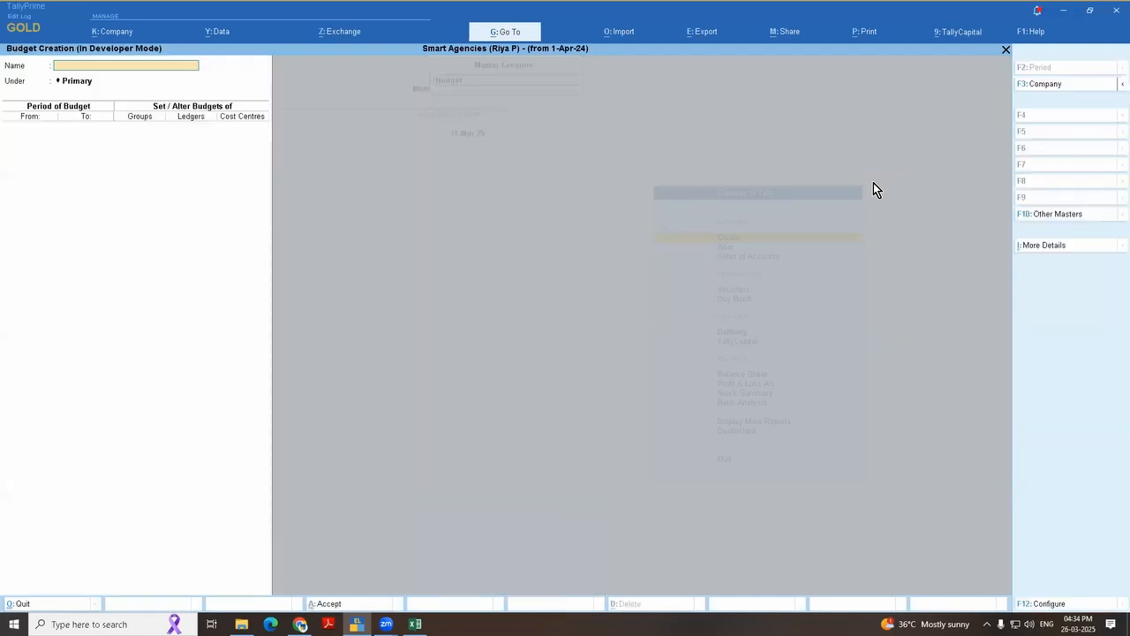
Step: Leave Budget creation, open the Scenario creation form for viewing and return to the Gateway of Tally
{"action": "key", "text": "Escape"}
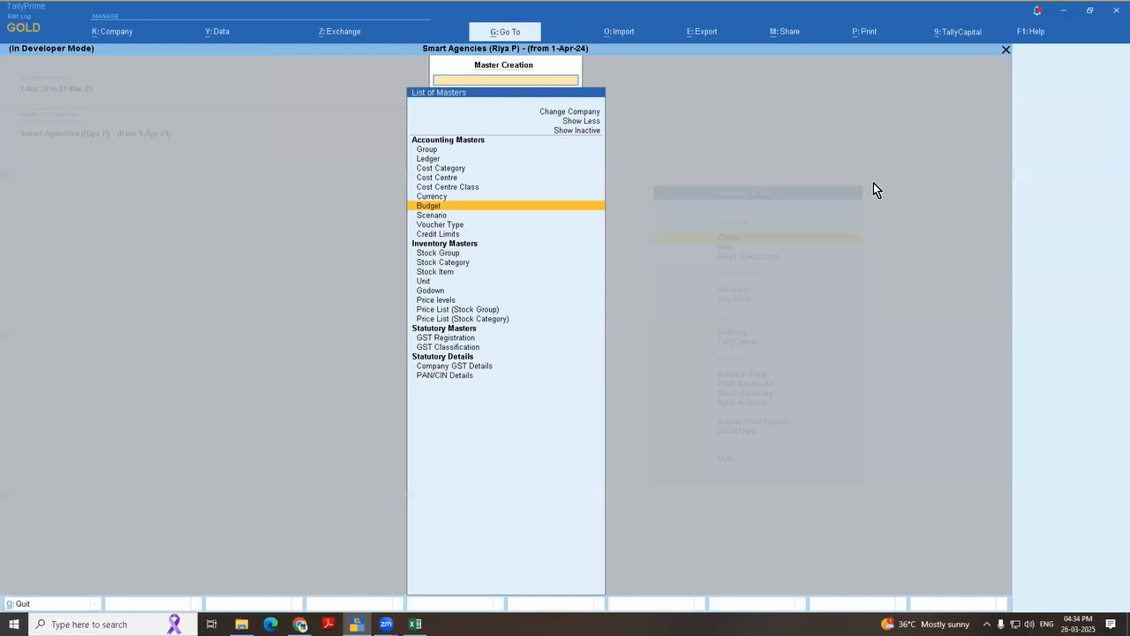
{"action": "type", "text": "Bu"}
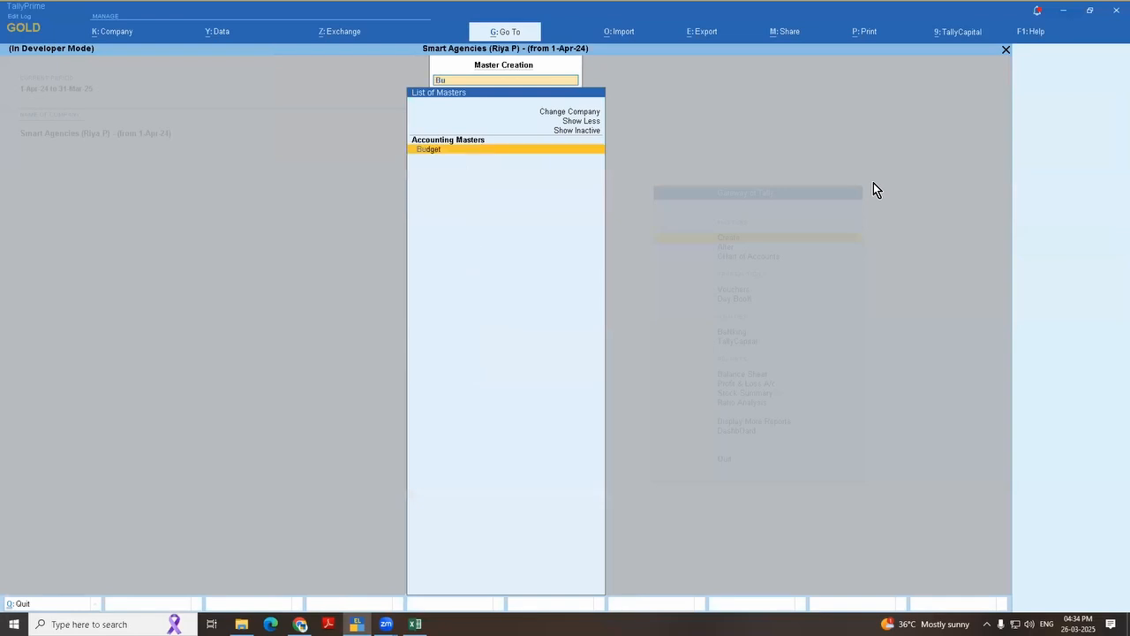
{"action": "type", "text": "dge"}
{"action": "key", "text": "BackSpace"}
{"action": "key", "text": "BackSpace"}
{"action": "key", "text": "BackSpace"}
{"action": "key", "text": "BackSpace"}
{"action": "key", "text": "BackSpace"}
{"action": "type", "text": "sc"}
{"action": "key", "text": "Return"}
{"action": "key", "text": "Escape"}
{"action": "key", "text": "Escape"}
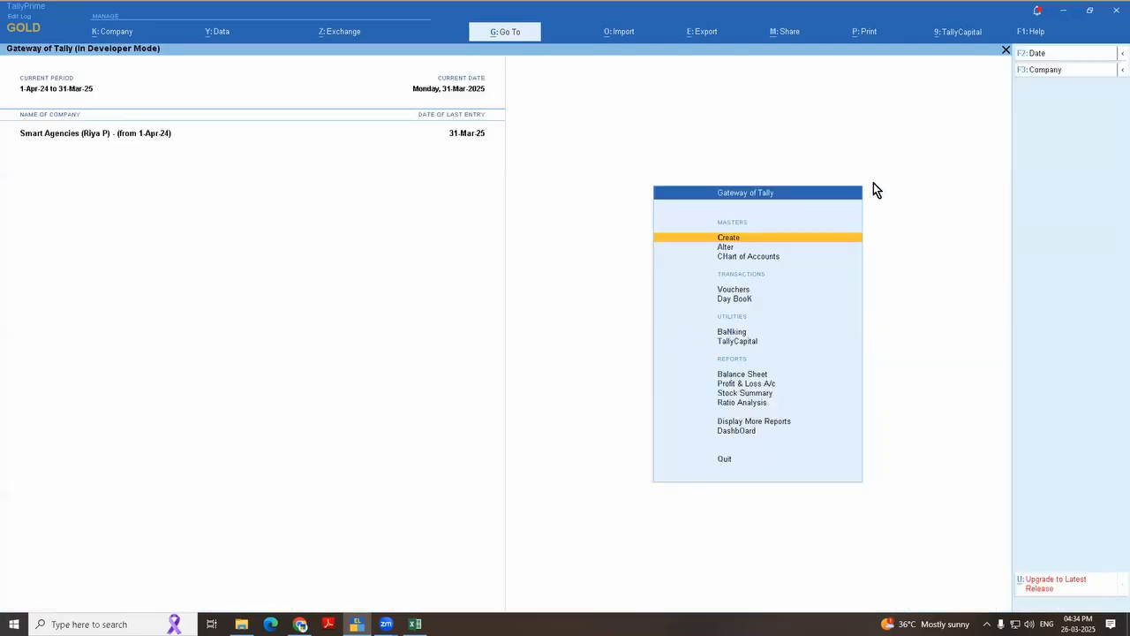
Step: View the Excel ledger table briefly, switch back to TallyPrime and open accounting voucher creation
{"action": "key", "text": "alt+Tab"}
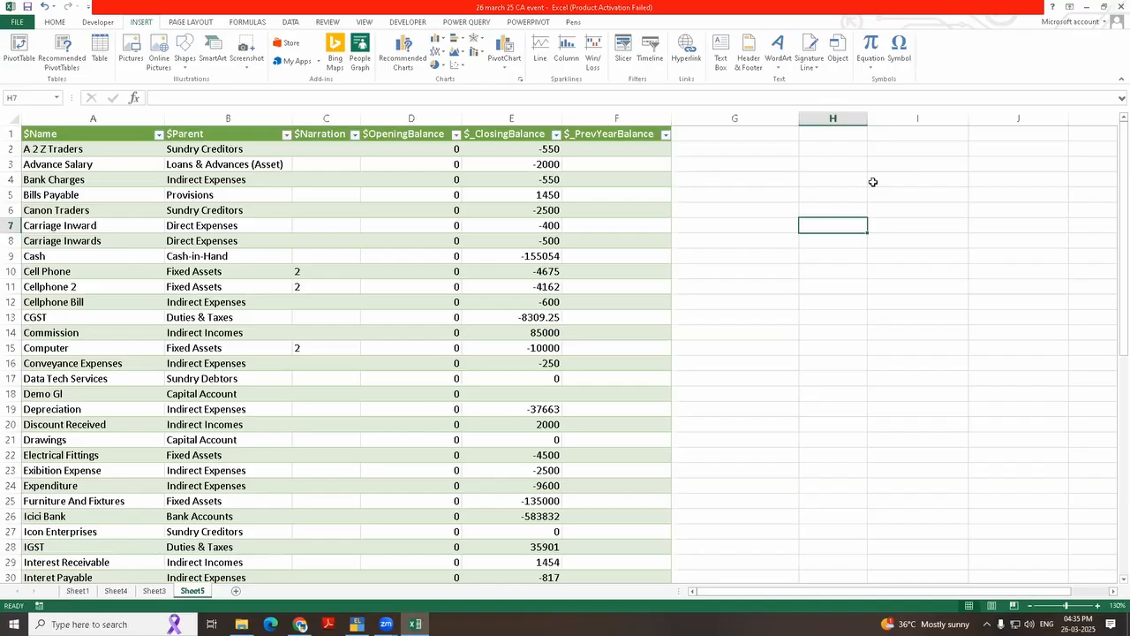
{"action": "key", "text": "alt+Tab"}
{"action": "key", "text": "Down"}
{"action": "key", "text": "Down"}
{"action": "key", "text": "Down"}
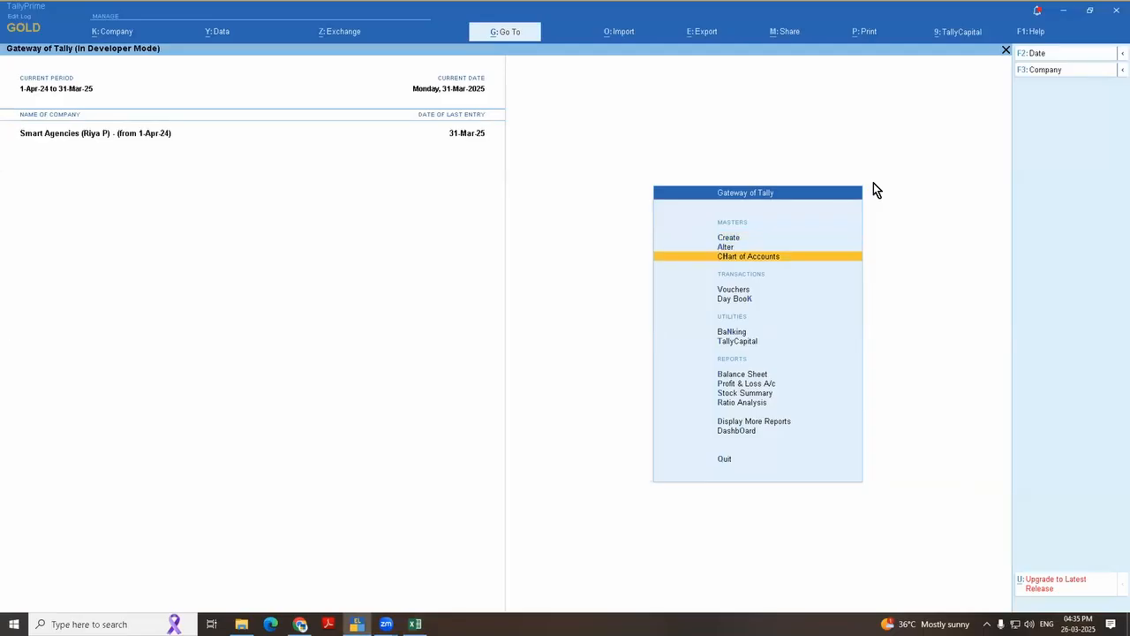
{"action": "key", "text": "Return"}
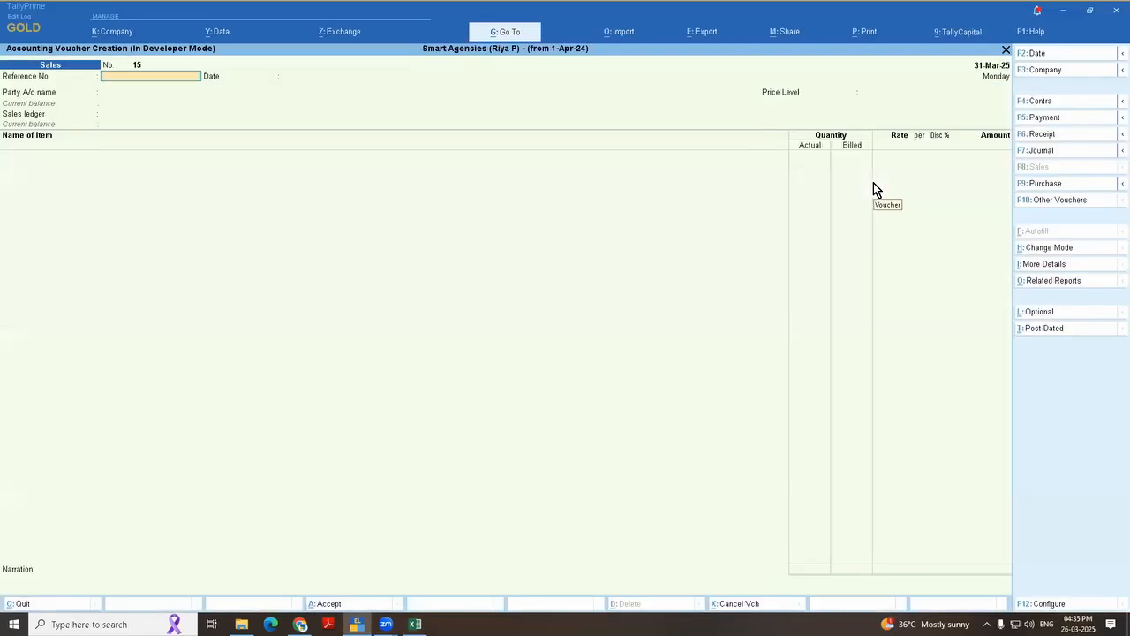
Step: Leave payment voucher entry and open March sales voucher no. 13 from the Sales Register
{"action": "key", "text": "F5"}
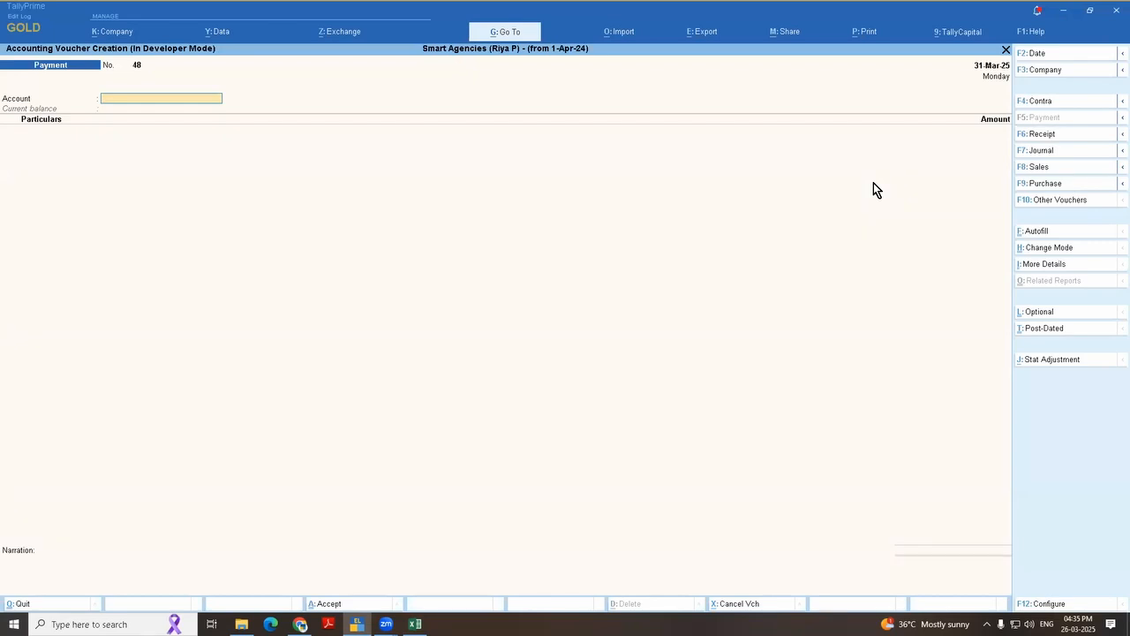
{"action": "key", "text": "Escape"}
{"action": "key", "text": "Return"}
{"action": "key", "text": "d"}
{"action": "key", "text": "a"}
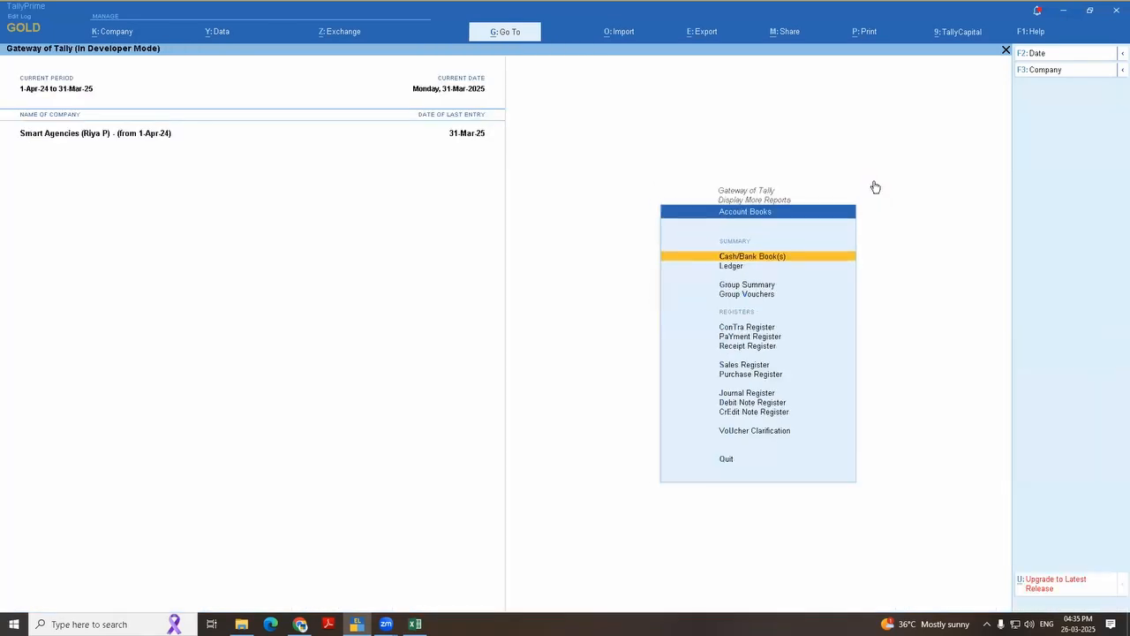
{"action": "key", "text": "s"}
{"action": "key", "text": "Return"}
Step: Try splitting the voucher's bill-wise details into 100 as Agst Ref Audit Fee and the remainder as New Ref 13
{"action": "key", "text": "Return"}
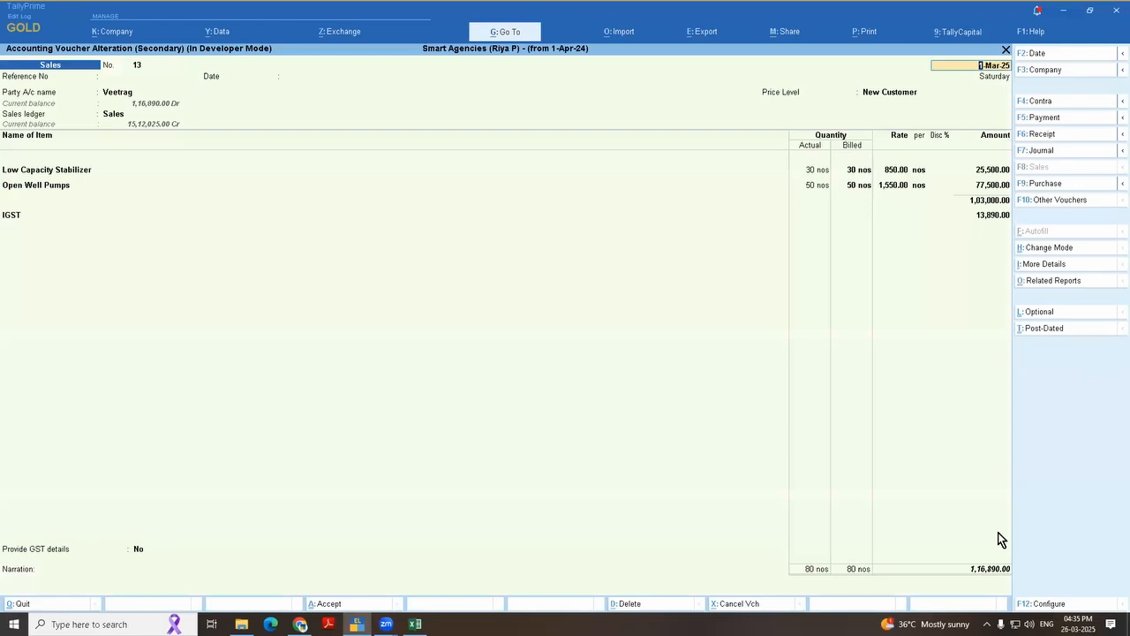
{"action": "left_click", "coordinate": [996, 567]}
{"action": "key", "text": "Return"}
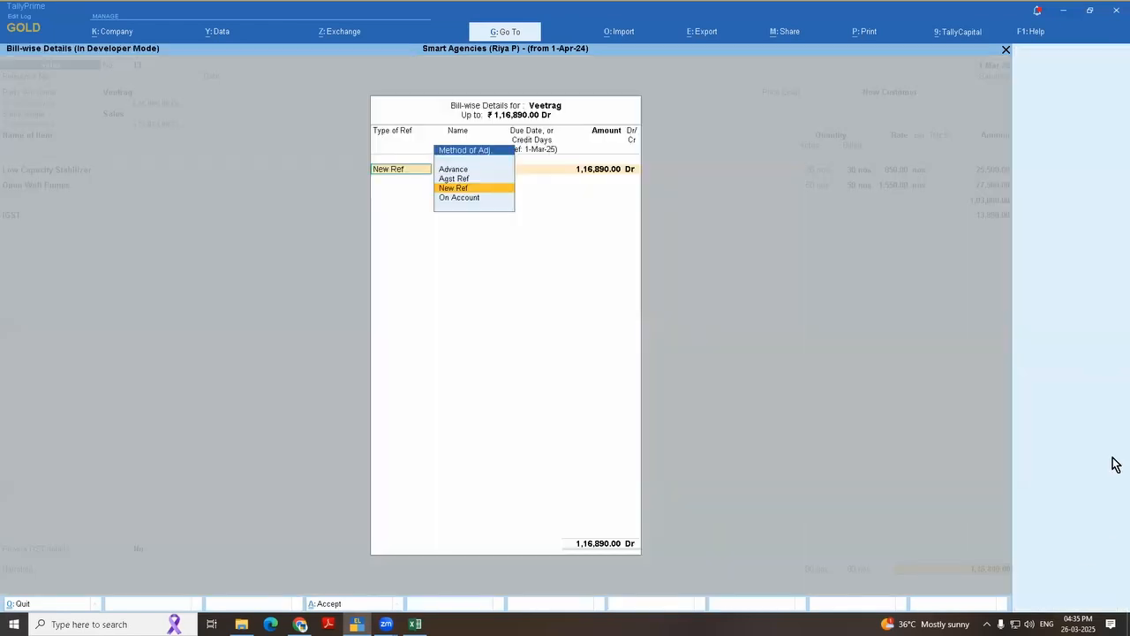
{"action": "key", "text": "Up"}
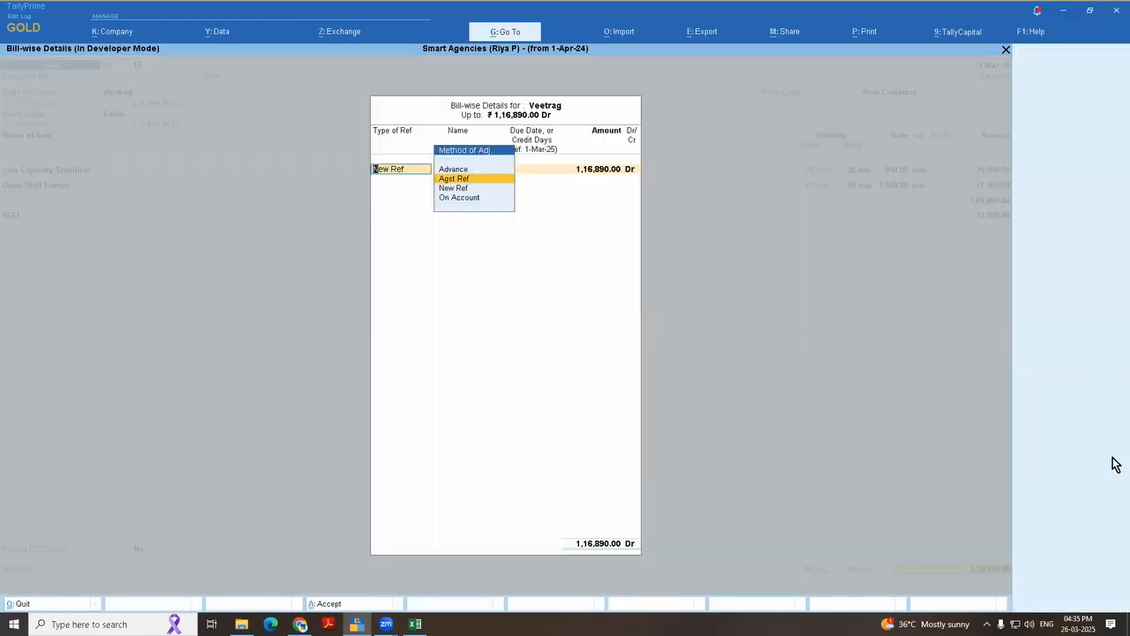
{"action": "key", "text": "Down"}
{"action": "key", "text": "Up"}
{"action": "key", "text": "Return"}
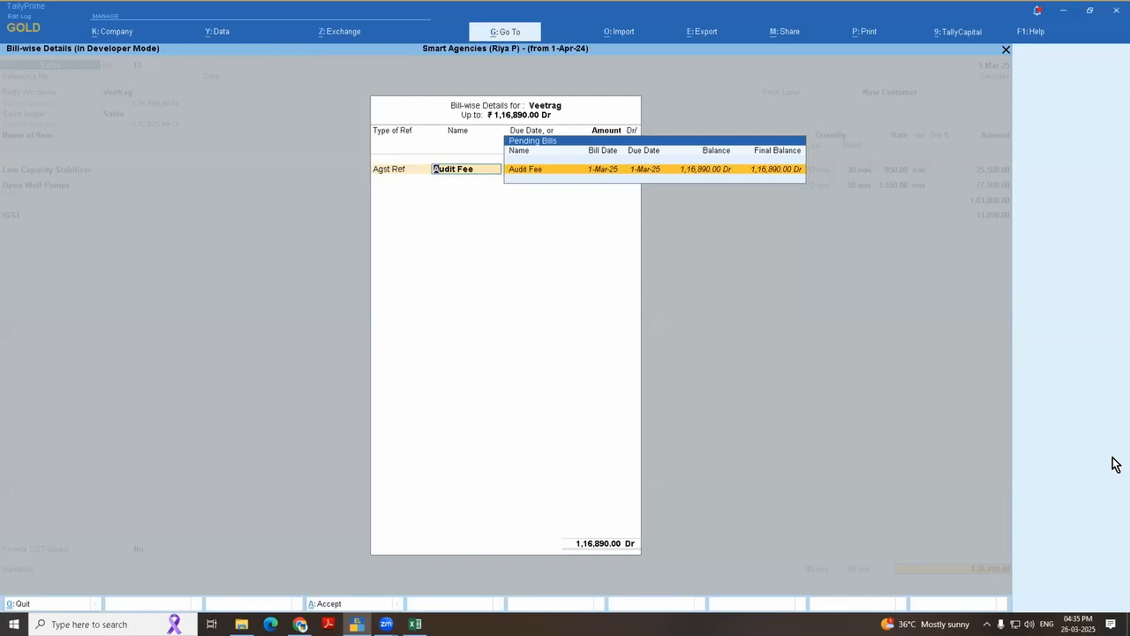
{"action": "key", "text": "Return"}
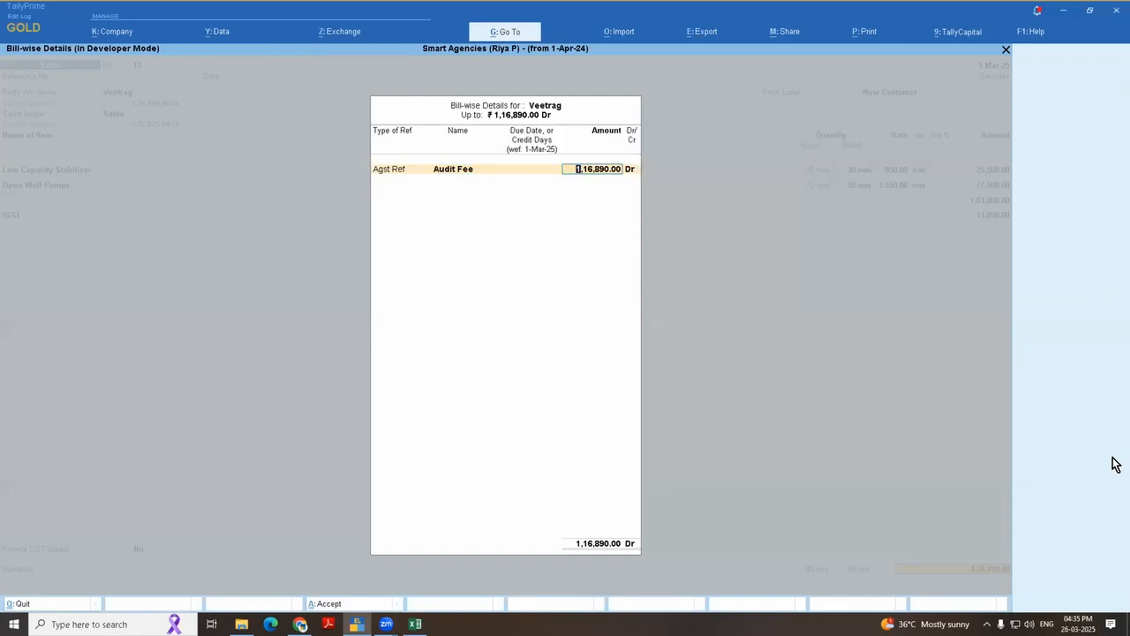
{"action": "type", "text": "100"}
{"action": "key", "text": "Return"}
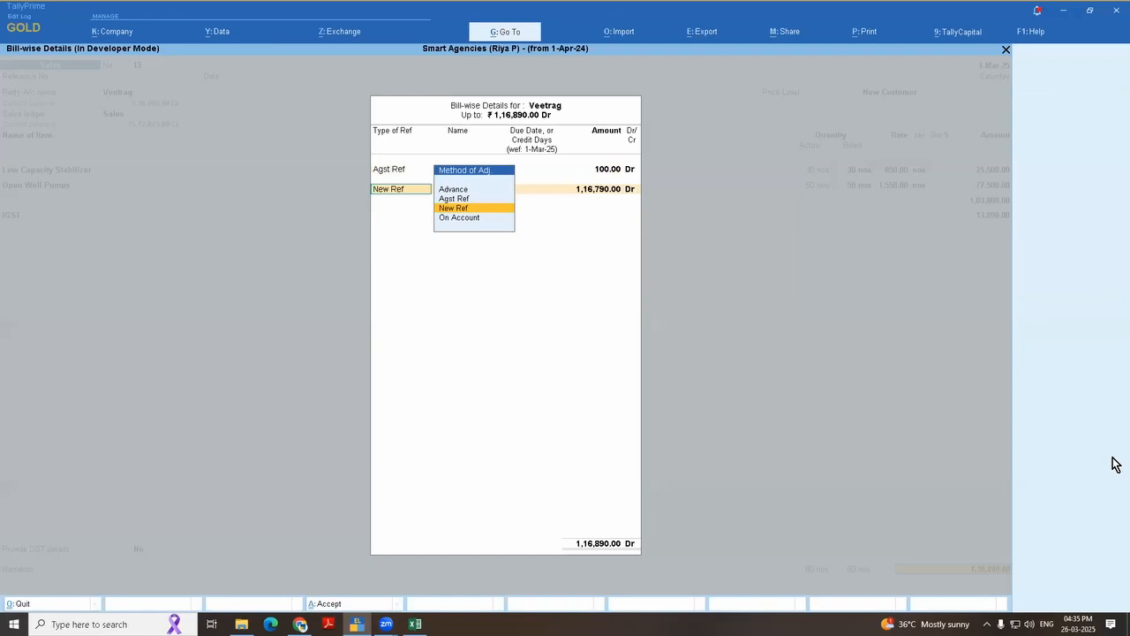
{"action": "key", "text": "Return"}
{"action": "key", "text": "Return"}
{"action": "key", "text": "Return"}
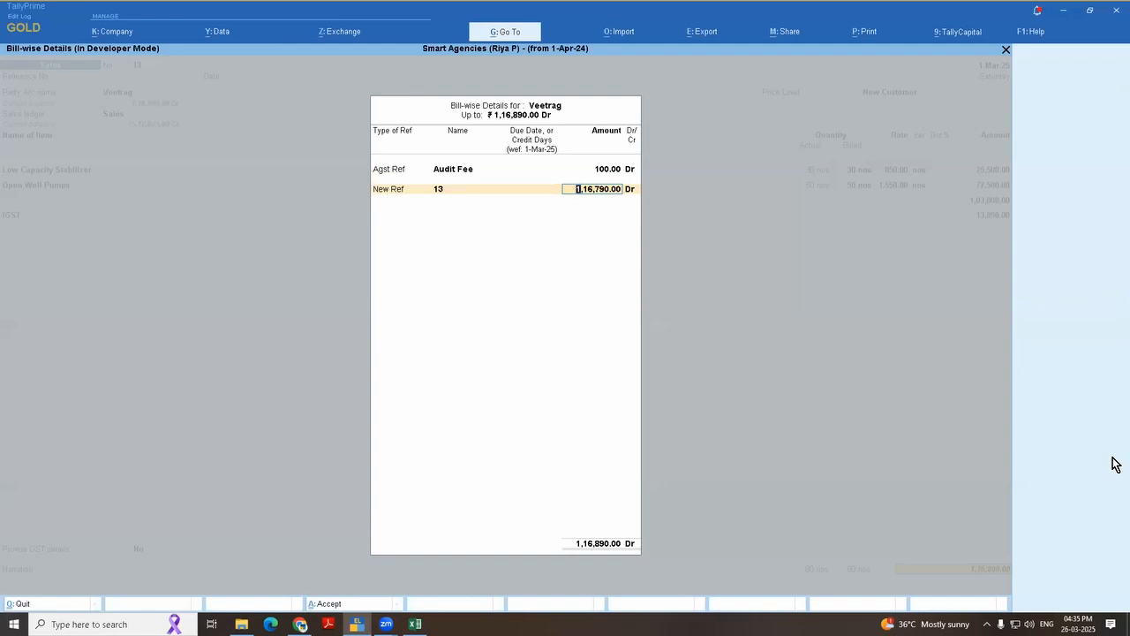
Step: Clear the new reference's name, quit the bill-wise details without saving and return to the Gateway of Tally
{"action": "key", "text": "BackSpace"}
{"action": "key", "text": "BackSpace"}
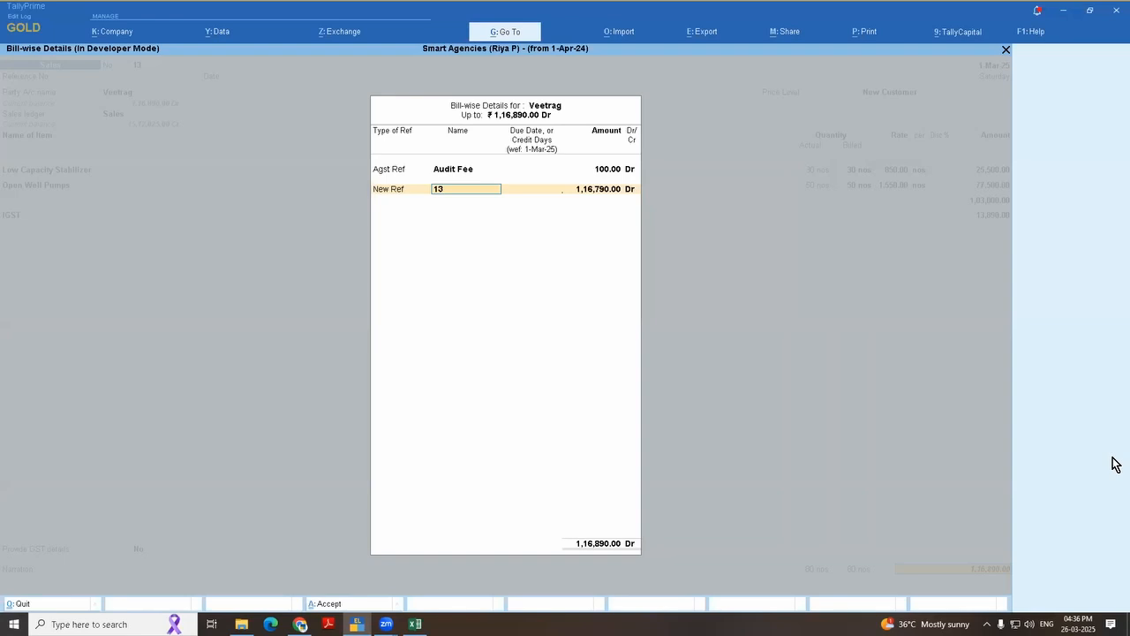
{"action": "key", "text": "BackSpace"}
{"action": "key", "text": "Escape"}
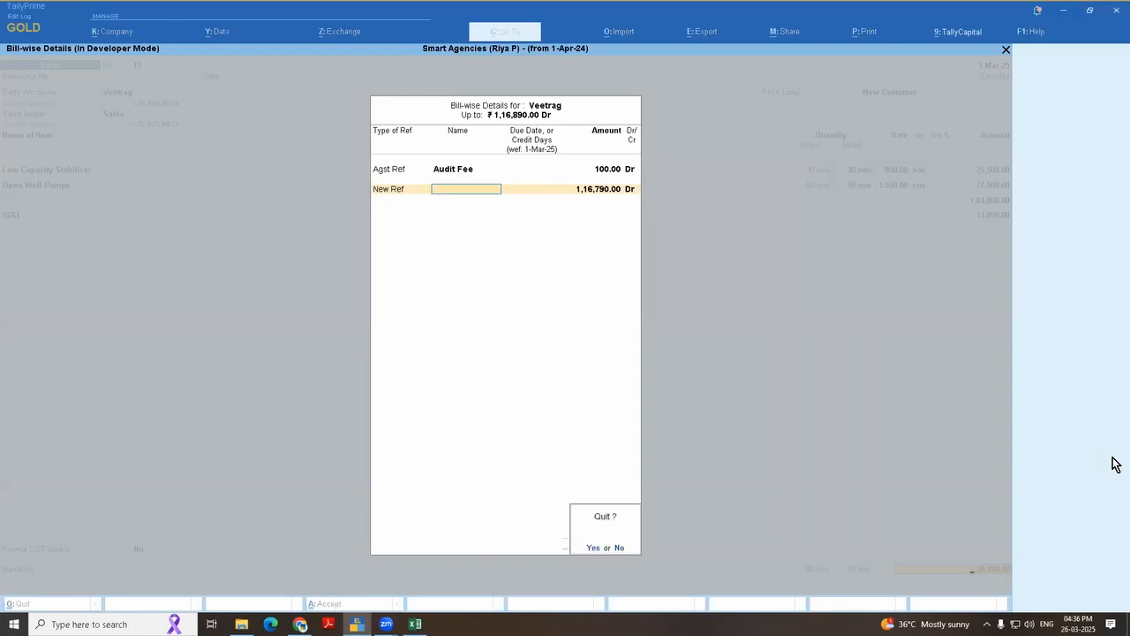
{"action": "key", "text": "y"}
{"action": "key", "text": "Escape"}
{"action": "key", "text": "Escape"}
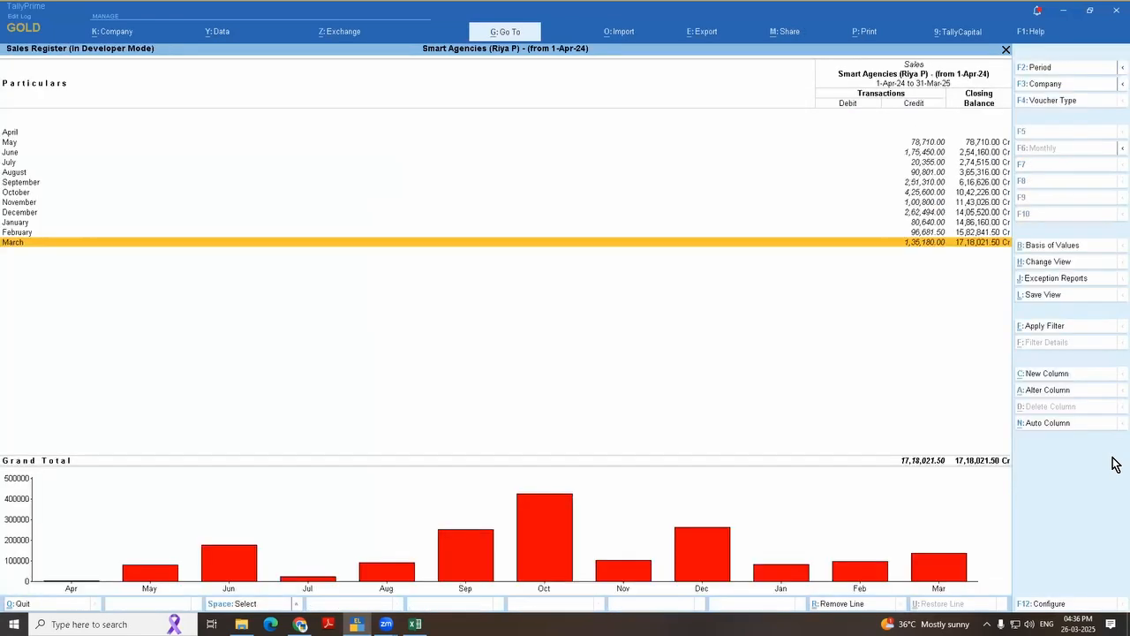
{"action": "key", "text": "Escape"}
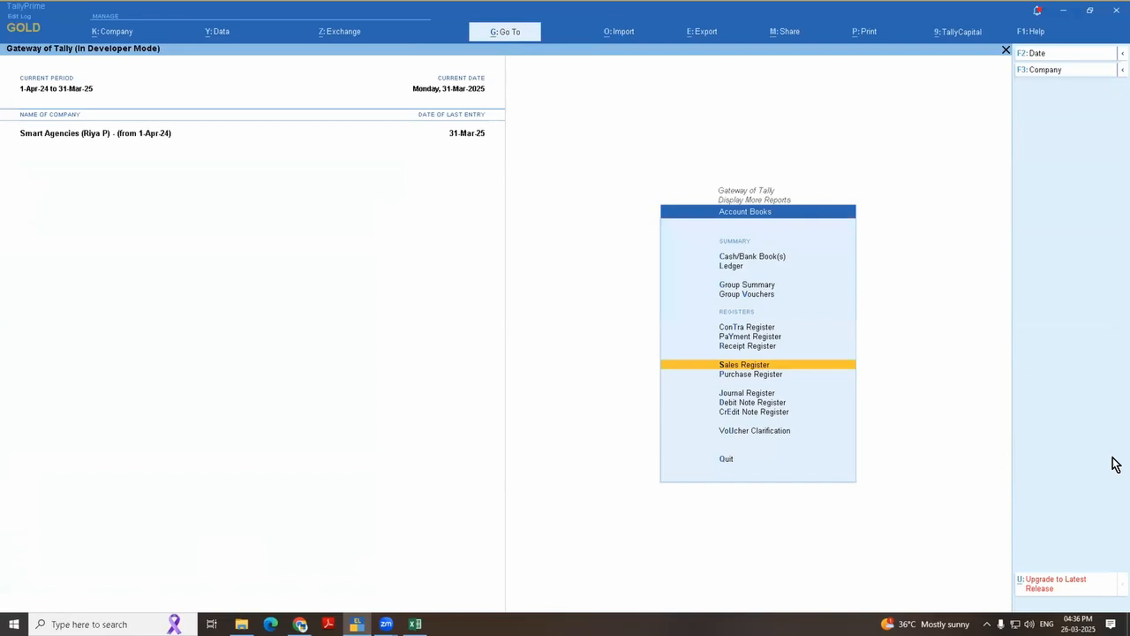
{"action": "key", "text": "Escape"}
{"action": "key", "text": "Escape"}
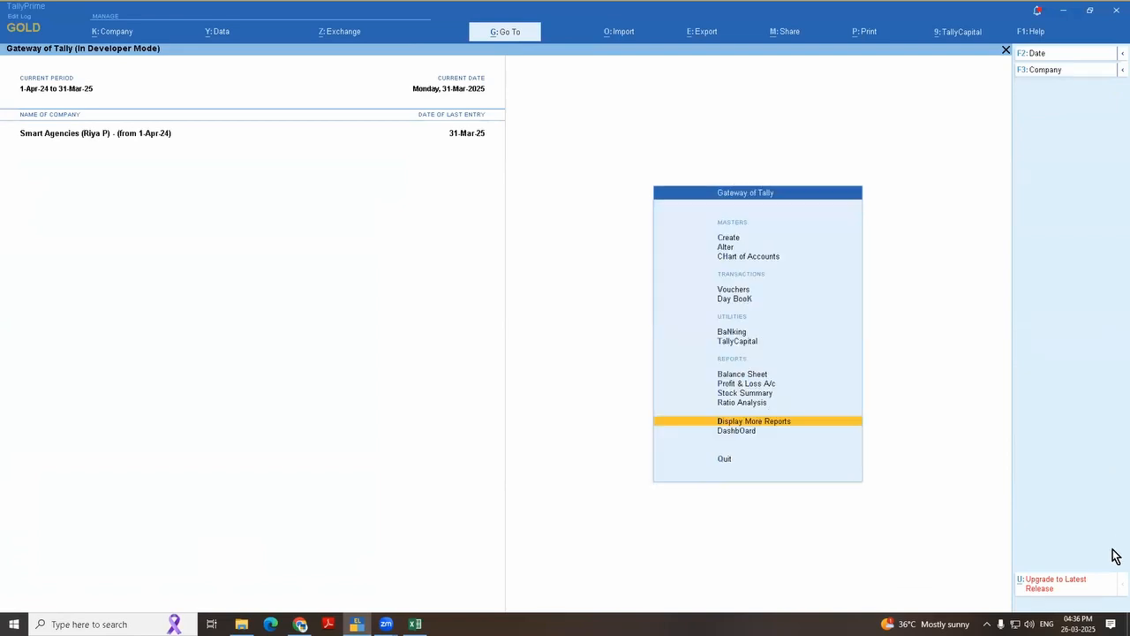
Step: View the Tally Audit options within Statements of Accounts and return to the Gateway of Tally
{"action": "key", "text": "Return"}
{"action": "key", "text": "s"}
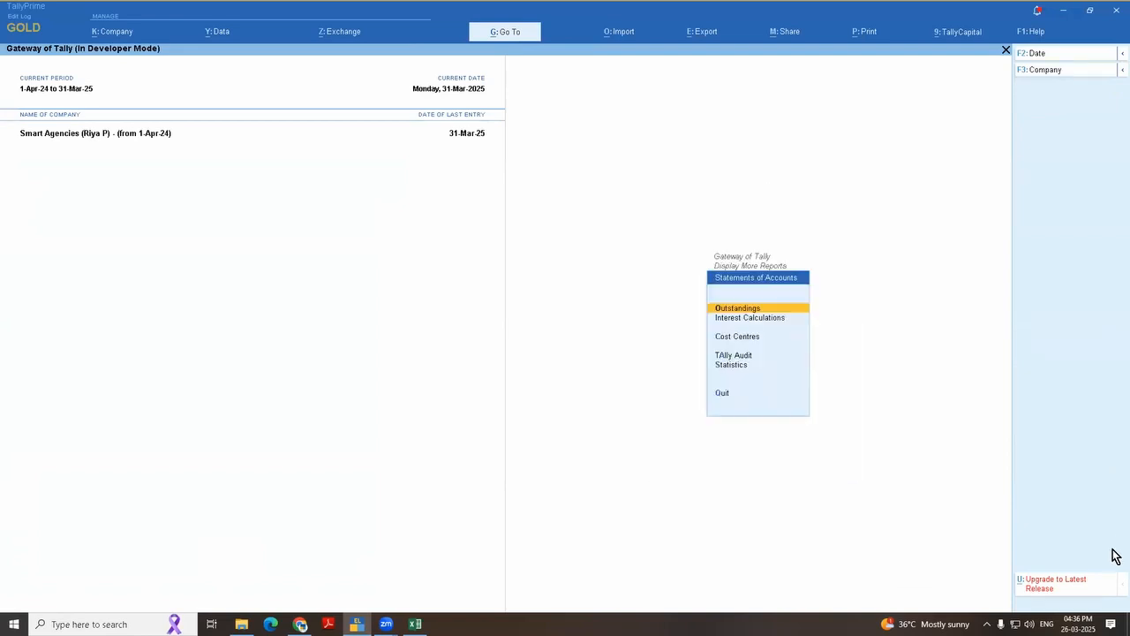
{"action": "key", "text": "Down"}
{"action": "key", "text": "Down"}
{"action": "key", "text": "Down"}
{"action": "key", "text": "Return"}
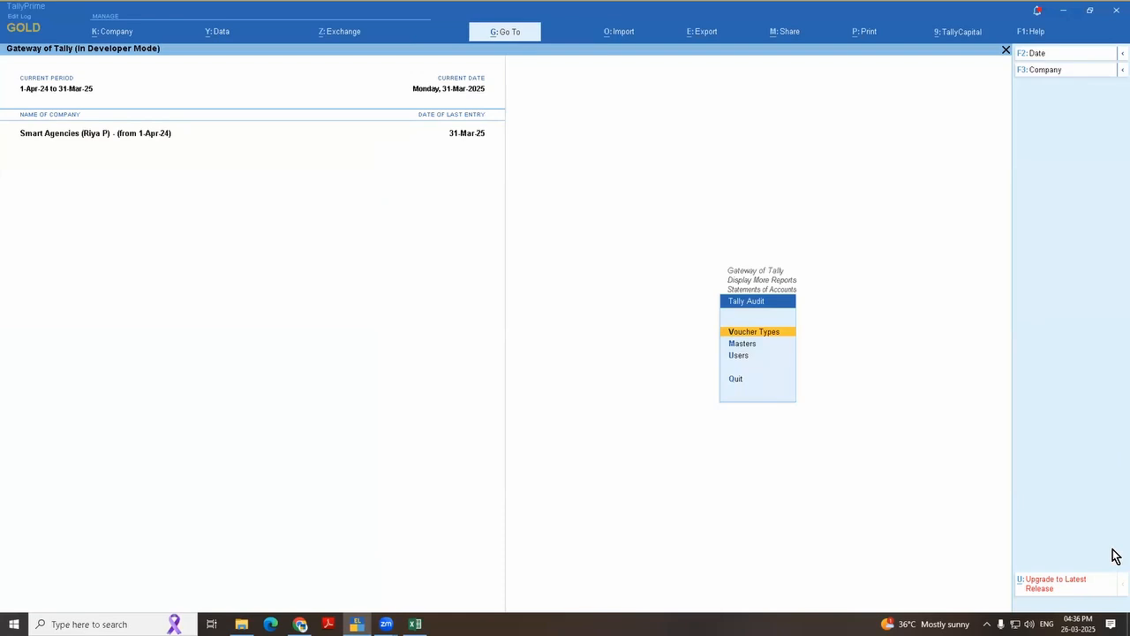
{"action": "key", "text": "Escape"}
{"action": "key", "text": "Escape"}
{"action": "key", "text": "Escape"}
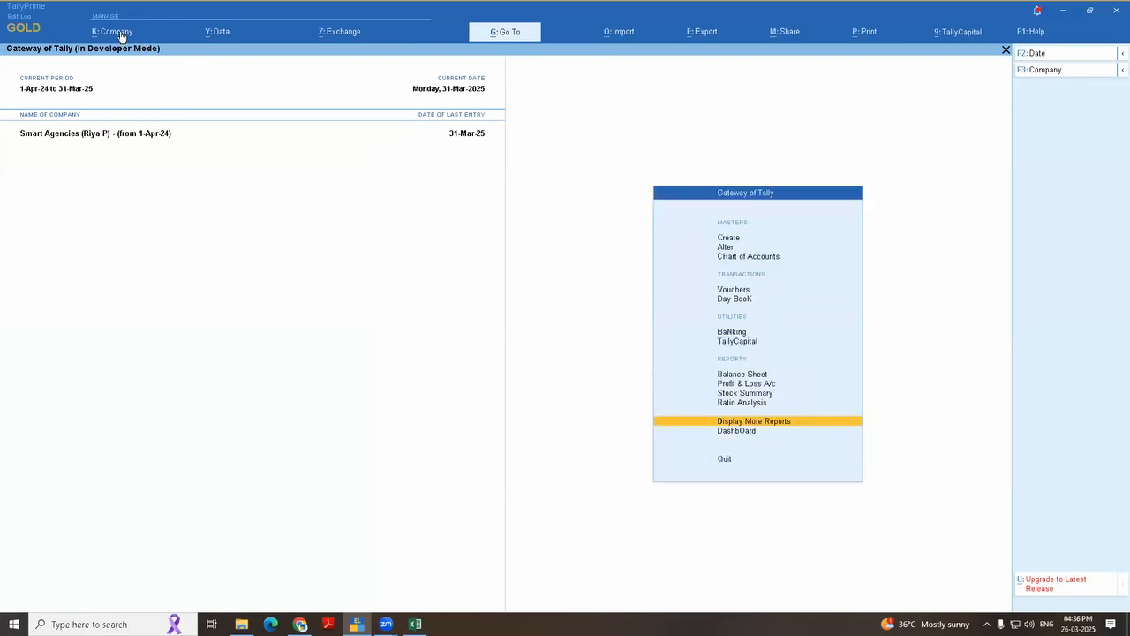
Step: Open the company alteration form, go to the Enable TallyAudit features setting and quit without saving
{"action": "left_click", "coordinate": [121, 36]}
{"action": "key", "text": "Down"}
{"action": "key", "text": "Return"}
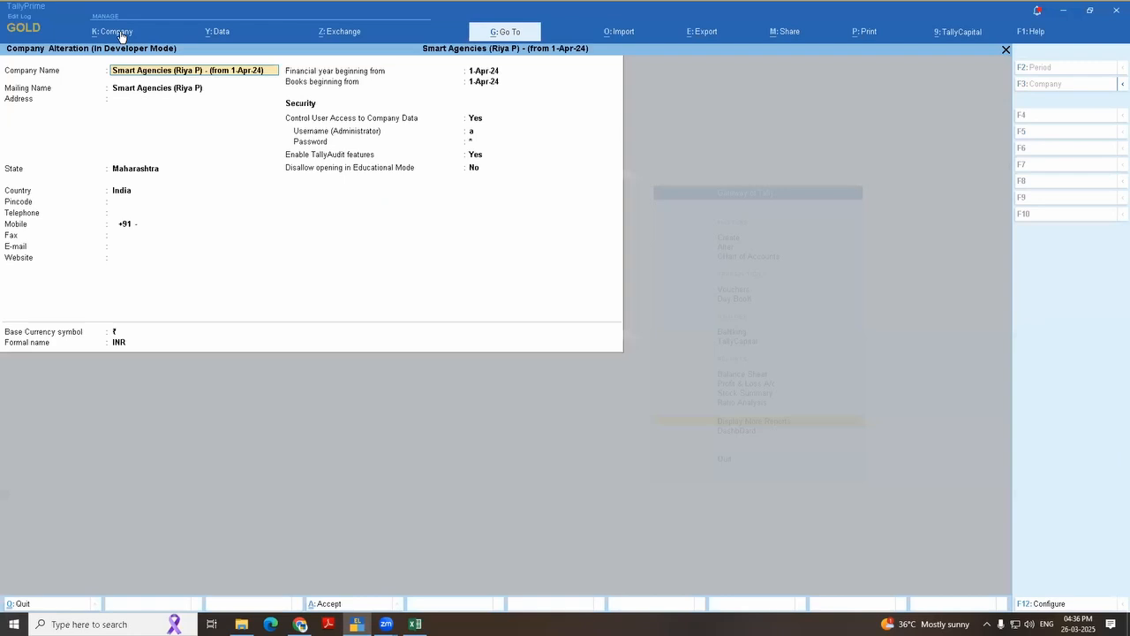
{"action": "left_click", "coordinate": [476, 156]}
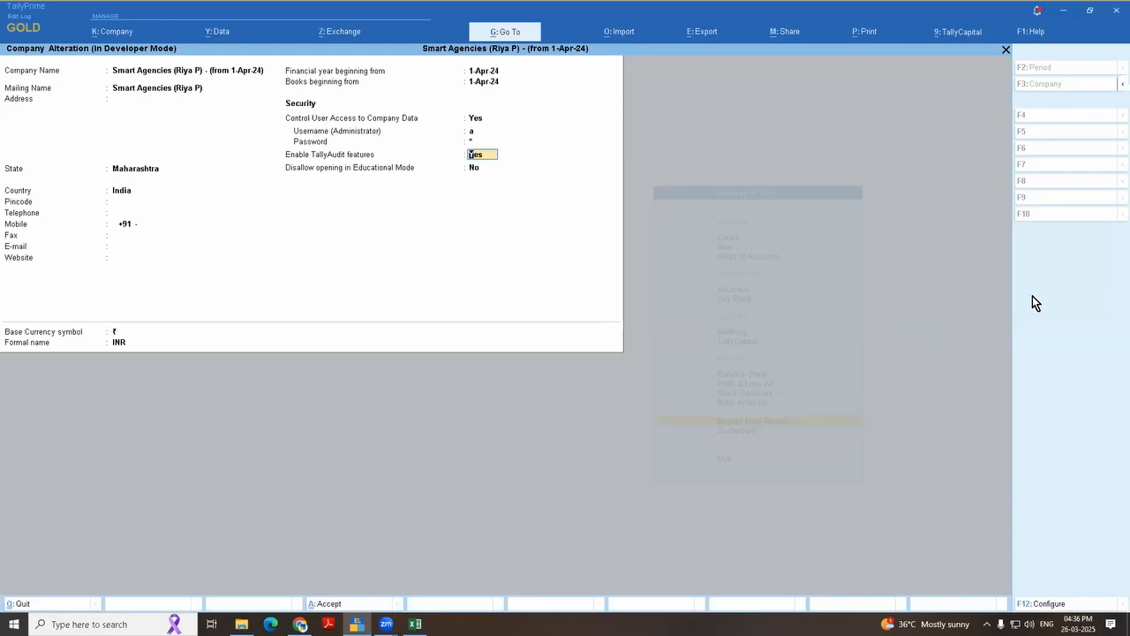
{"action": "key", "text": "BackSpace"}
{"action": "key", "text": "Escape"}
{"action": "key", "text": "y"}
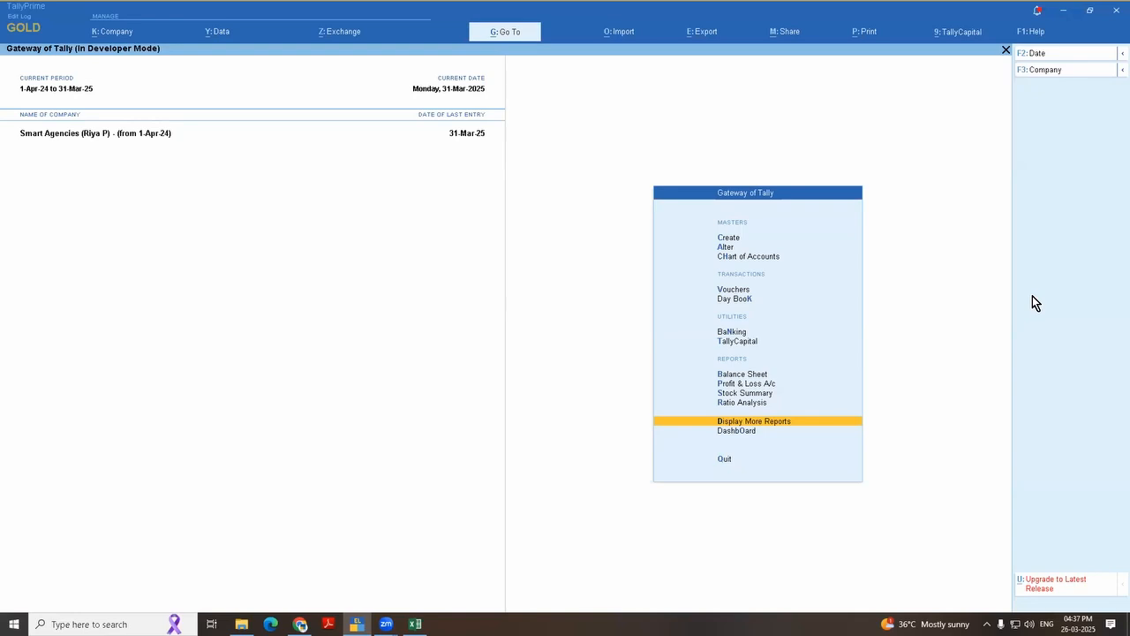
Step: View the March vouchers in the Sales Register and return to the Gateway of Tally
{"action": "key", "text": "d"}
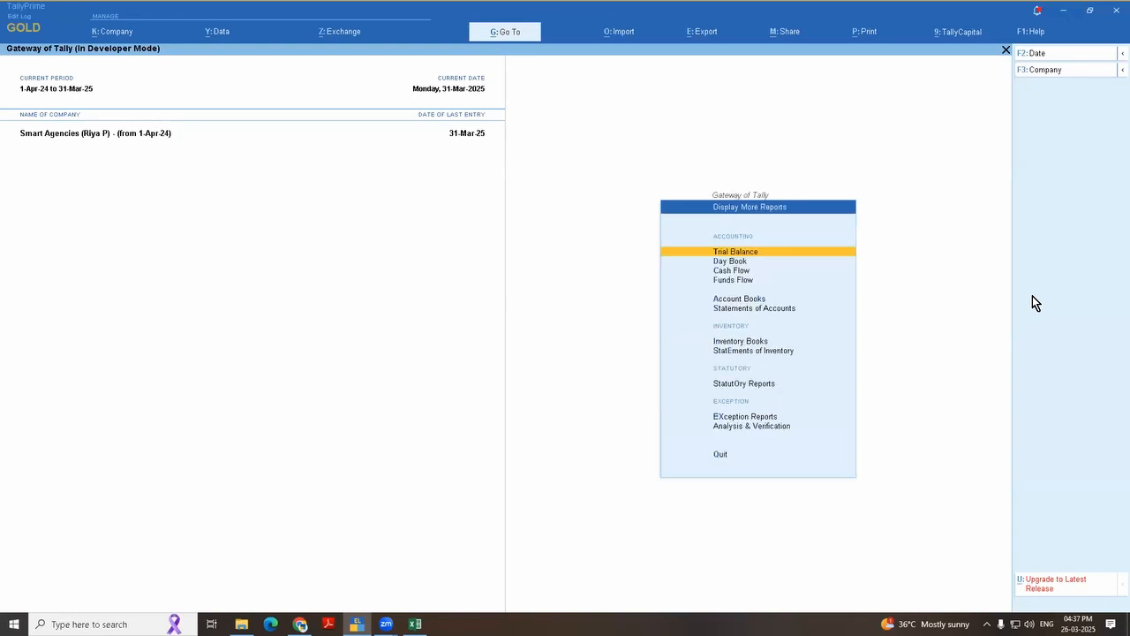
{"action": "key", "text": "a"}
{"action": "key", "text": "s"}
{"action": "key", "text": "Return"}
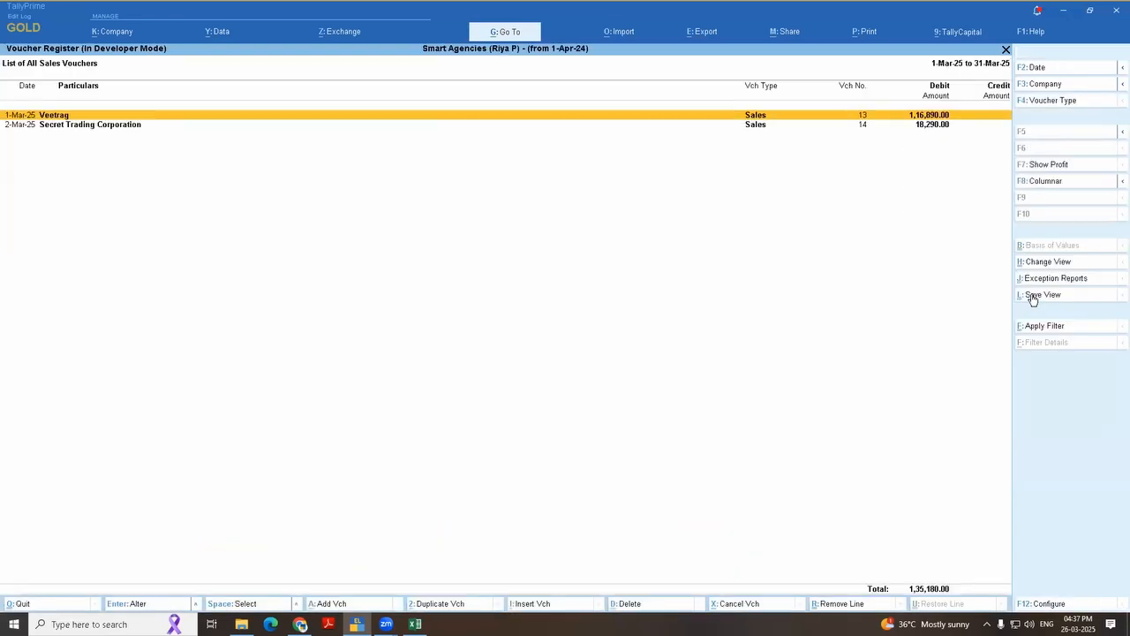
{"action": "key", "text": "Escape"}
{"action": "key", "text": "Escape"}
{"action": "key", "text": "Escape"}
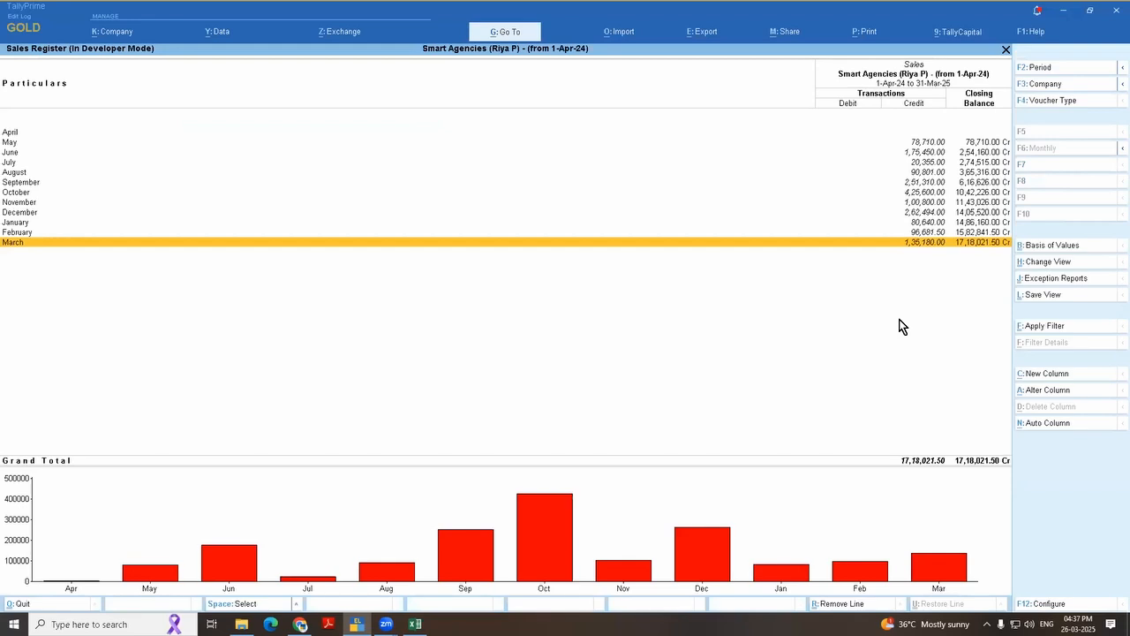
{"action": "key", "text": "Escape"}
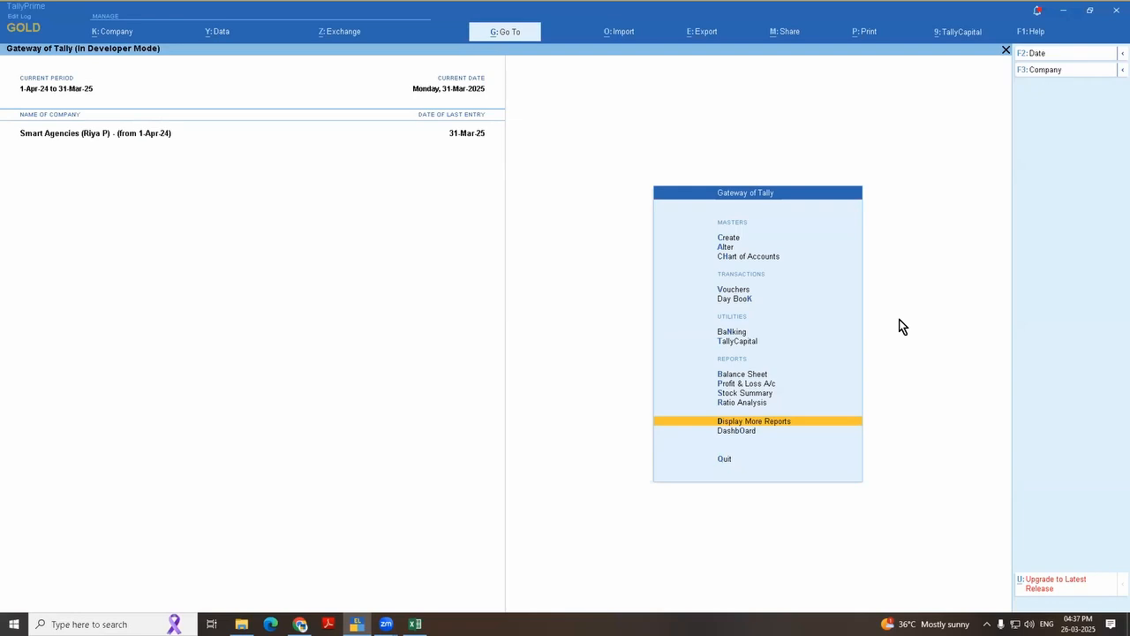
Step: Open the Advance Salary ledger for alteration, view the groups available for it and return to the list of masters unsaved
{"action": "key", "text": "a"}
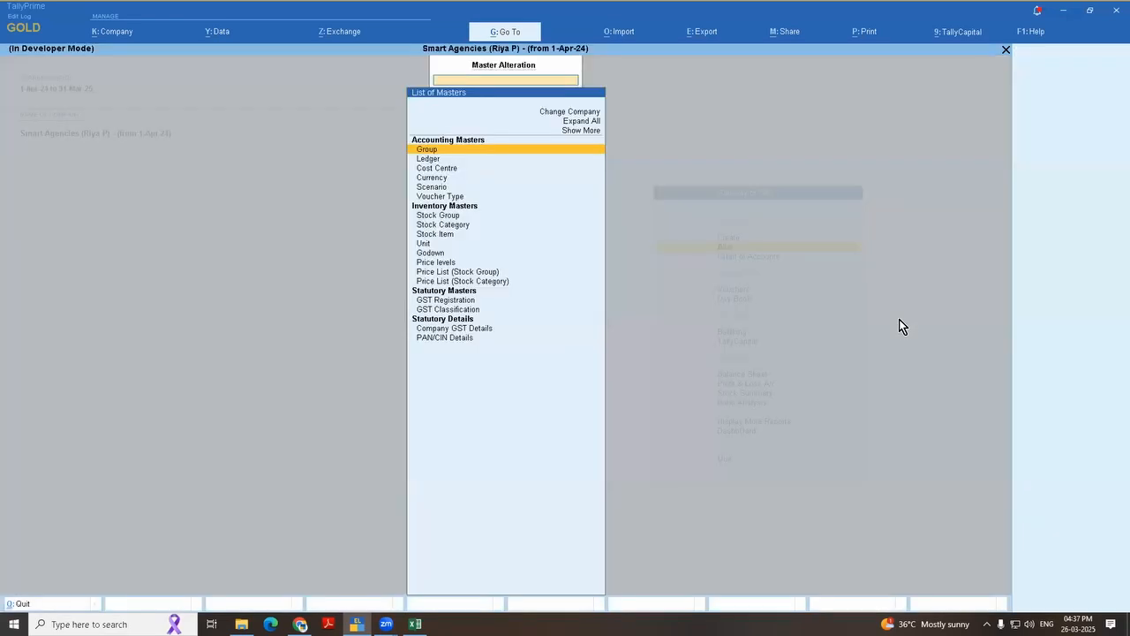
{"action": "key", "text": "Down"}
{"action": "key", "text": "Return"}
{"action": "key", "text": "Down"}
{"action": "key", "text": "Return"}
{"action": "key", "text": "Return"}
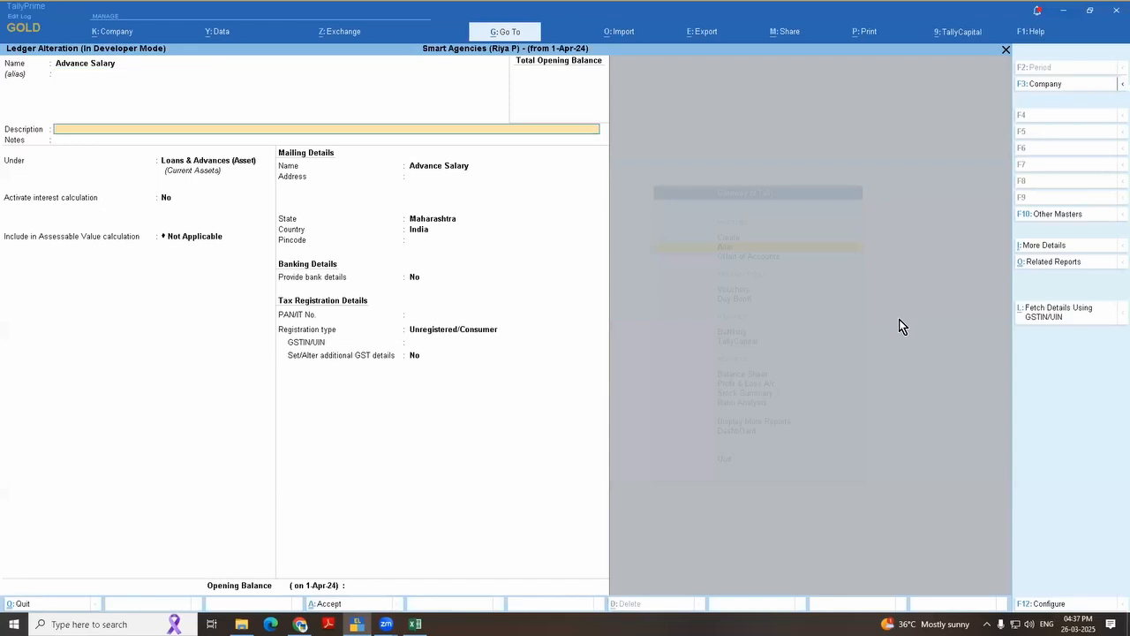
{"action": "key", "text": "Return"}
{"action": "key", "text": "Return"}
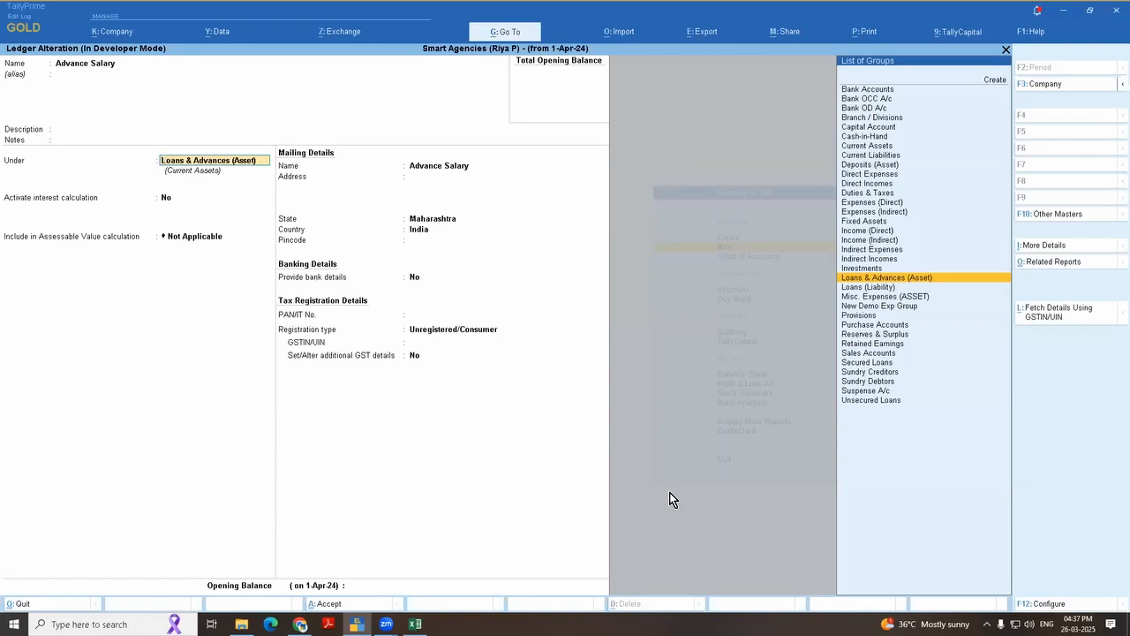
{"action": "key", "text": "Escape"}
{"action": "key", "text": "Escape"}
{"action": "key", "text": "Return"}
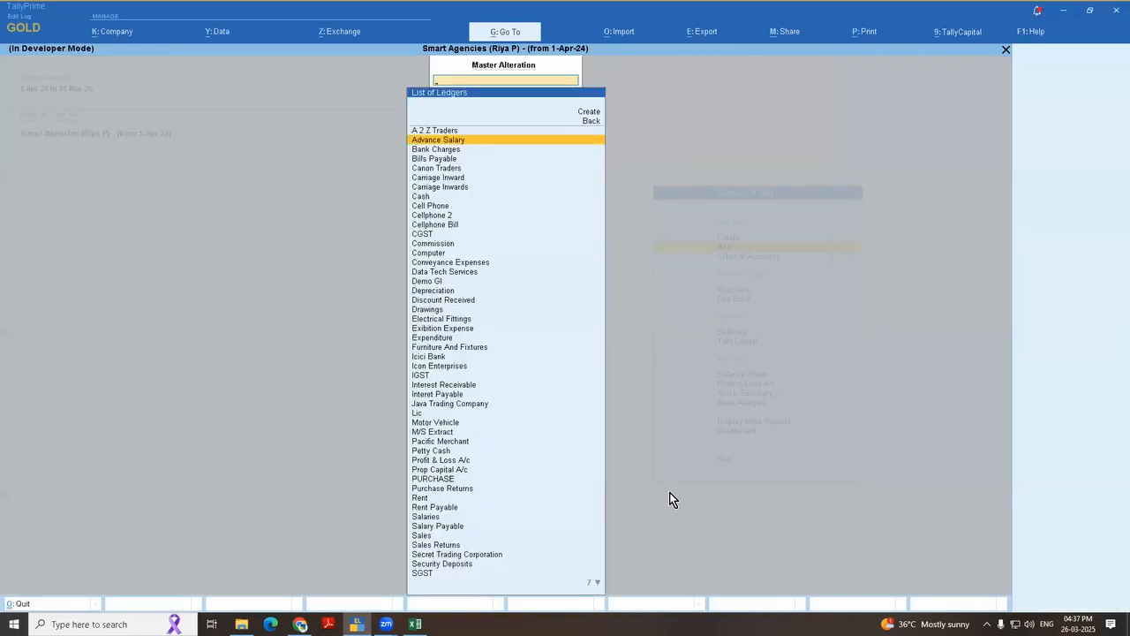
{"action": "key", "text": "Escape"}
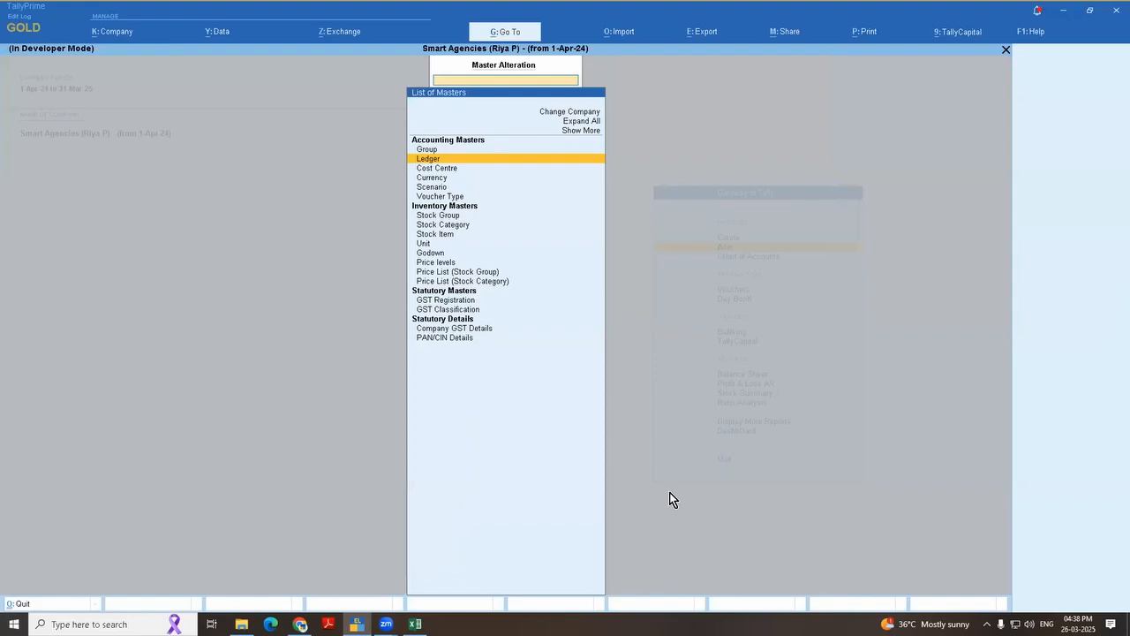
Step: Switch to Excel, select the Carriage Inwards name in the Sheet5 ledger table and switch back to TallyPrime
{"action": "key", "text": "alt+Tab"}
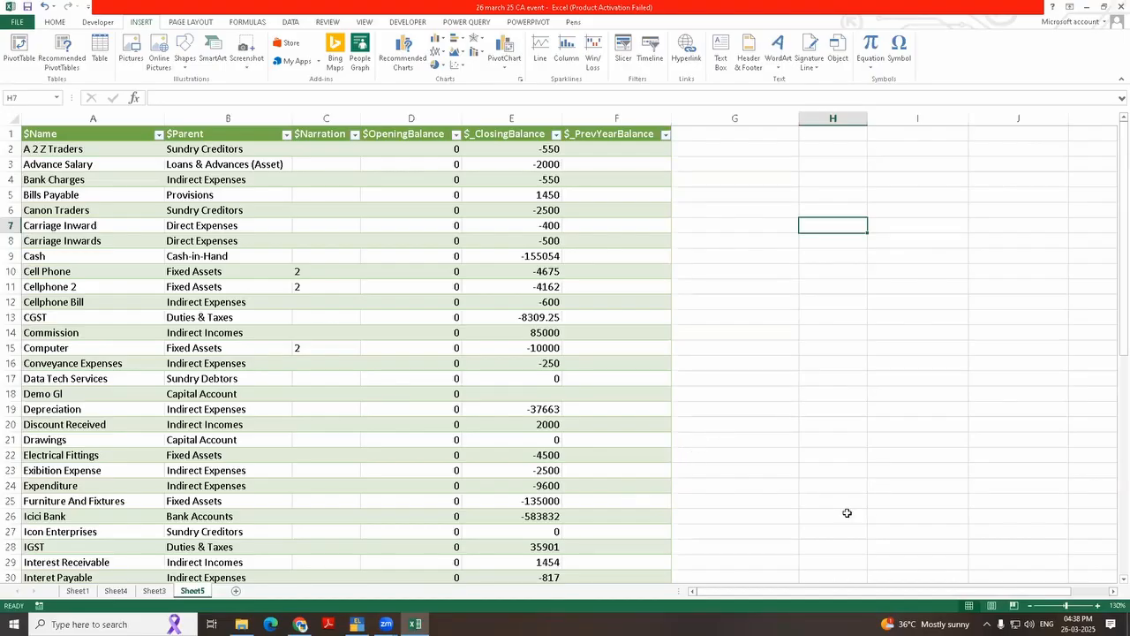
{"action": "left_click", "coordinate": [395, 238]}
{"action": "key", "text": "Left"}
{"action": "key", "text": "Left"}
{"action": "key", "text": "Left"}
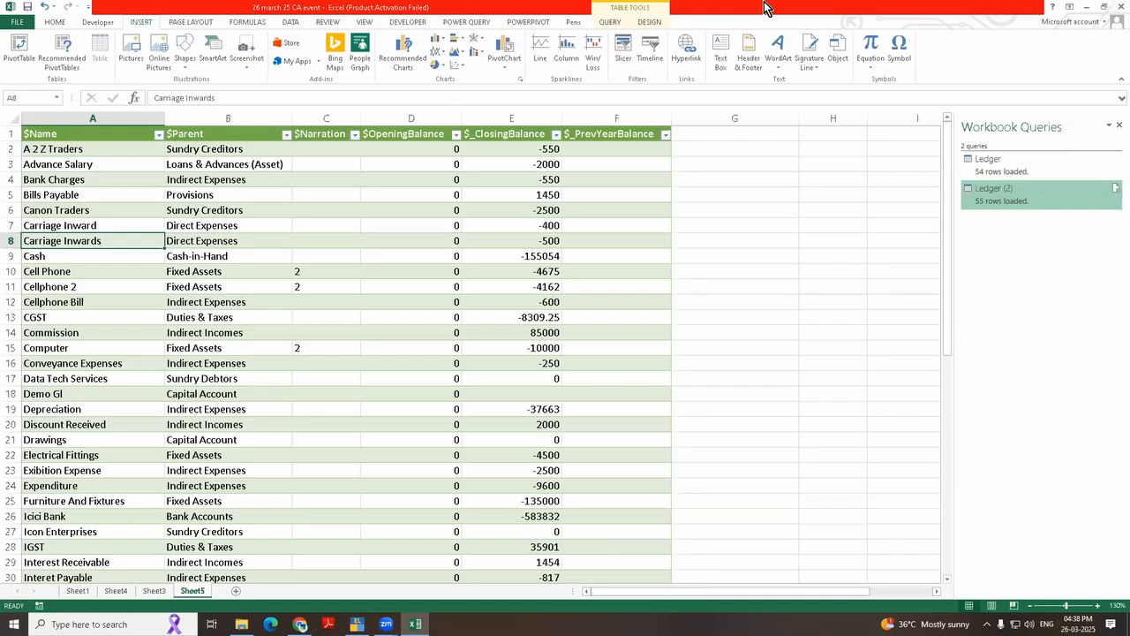
{"action": "key", "text": "alt+Tab"}
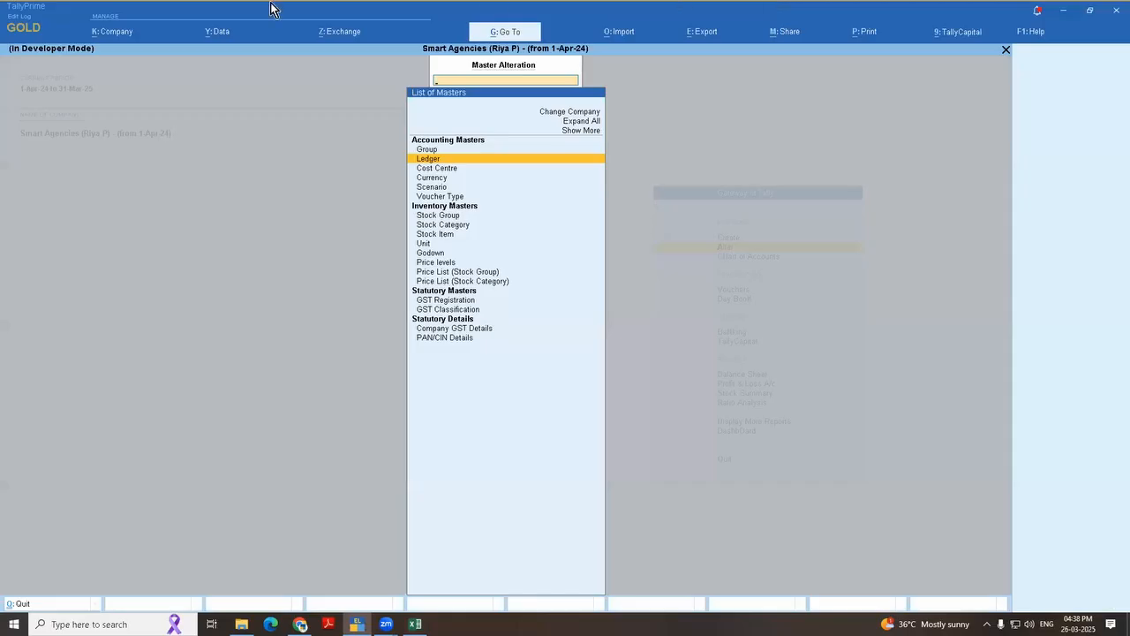
Step: Return to the Gateway of Tally and open the Data Entry security level from the company's user roles
{"action": "key", "text": "Escape"}
{"action": "left_click", "coordinate": [107, 36]}
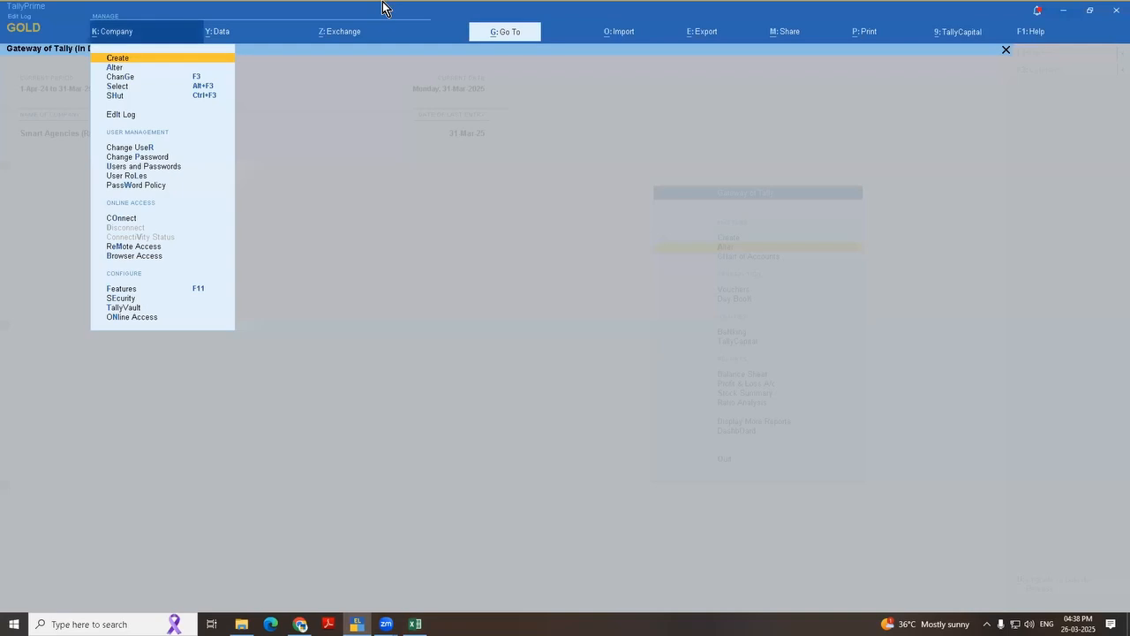
{"action": "key", "text": "Down"}
{"action": "key", "text": "Down"}
{"action": "key", "text": "Down"}
{"action": "key", "text": "Down"}
{"action": "key", "text": "Down"}
{"action": "key", "text": "Down"}
{"action": "key", "text": "Down"}
{"action": "key", "text": "Down"}
{"action": "key", "text": "Down"}
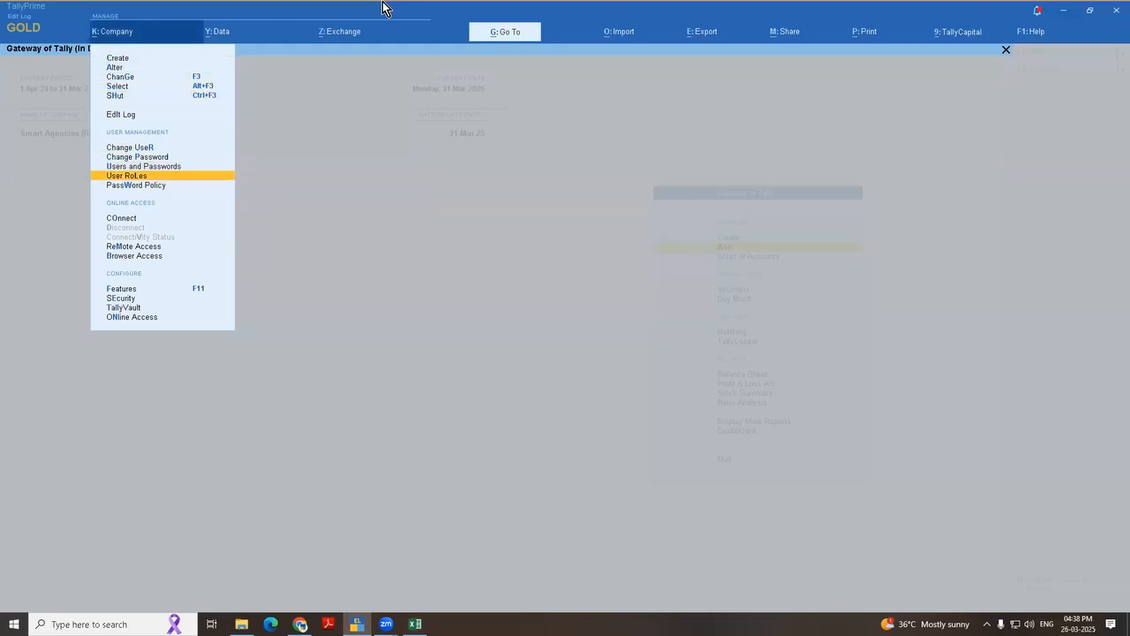
{"action": "key", "text": "Up"}
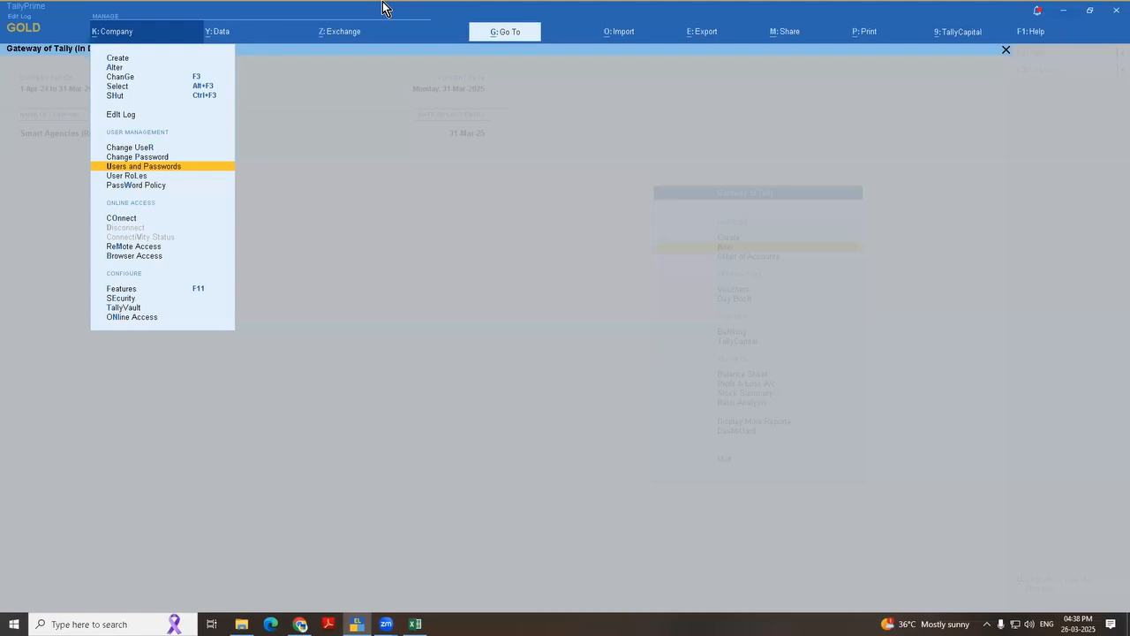
{"action": "key", "text": "Down"}
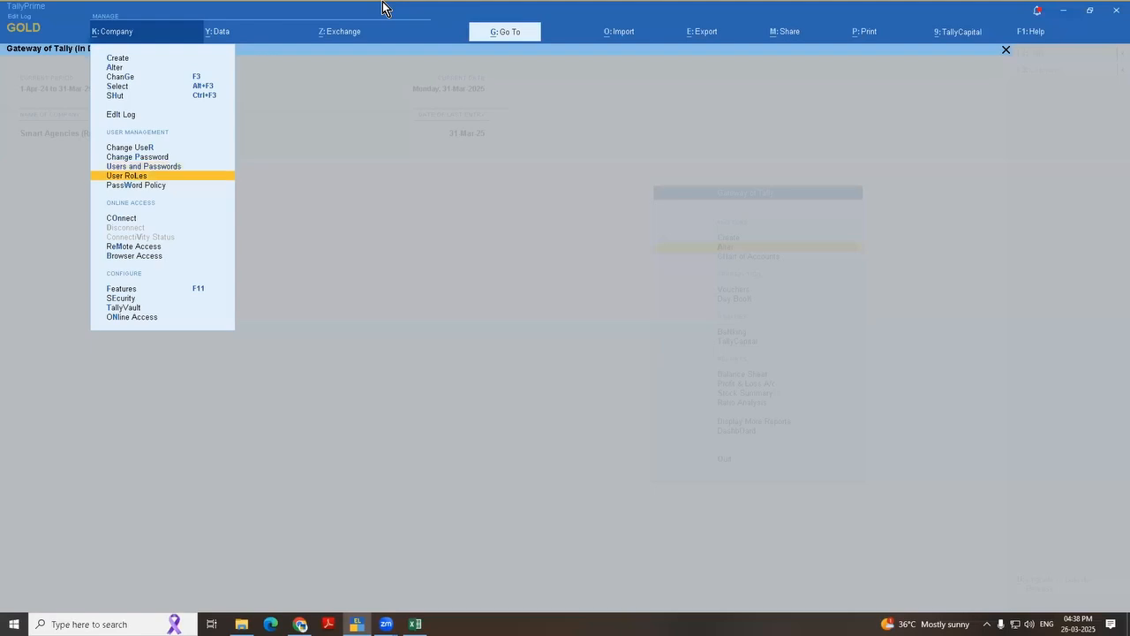
{"action": "key", "text": "Return"}
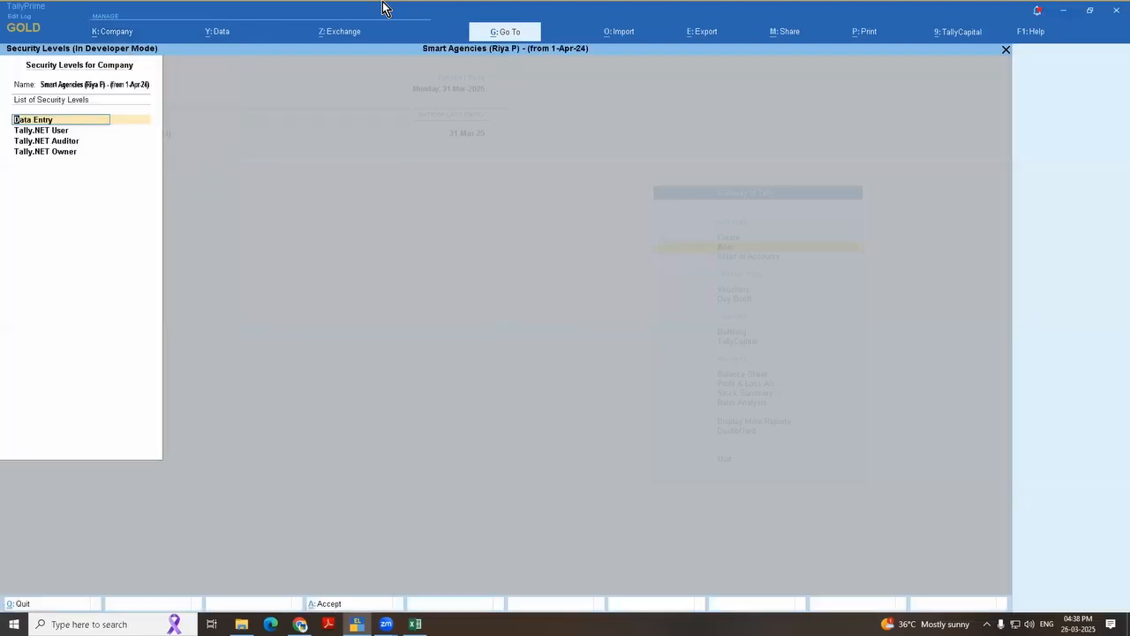
{"action": "key", "text": "Return"}
{"action": "key", "text": "Return"}
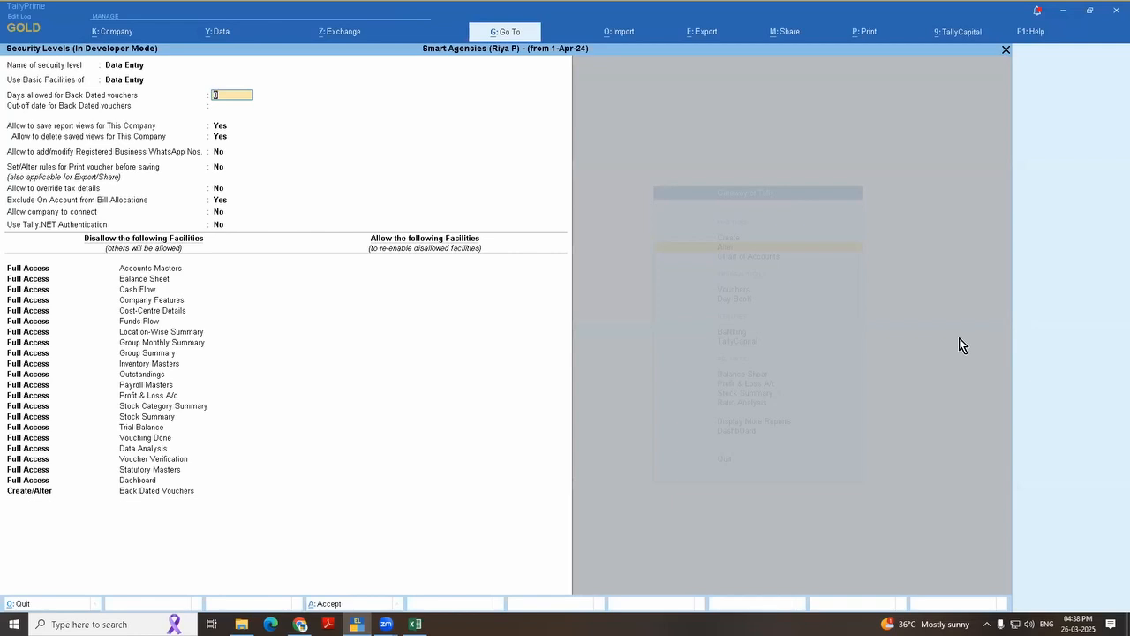
Step: Allow 15 days for back dated vouchers with cut-off date 20-Mar-25, accept the settings and return to the Gateway of Tally
{"action": "type", "text": "15"}
{"action": "key", "text": "Return"}
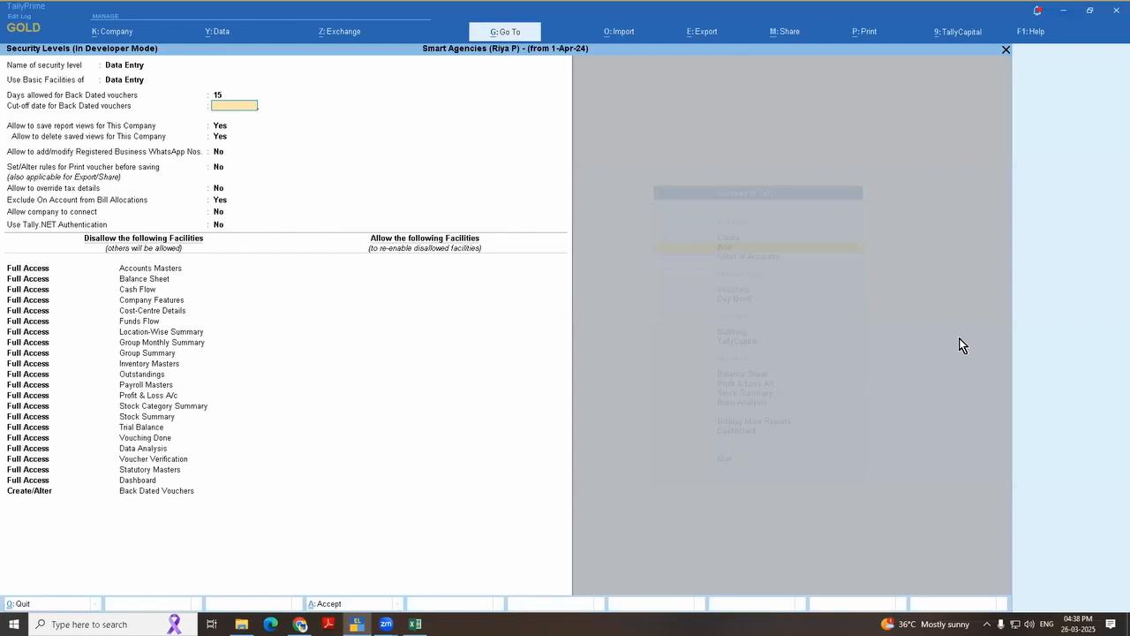
{"action": "type", "text": "20-3"}
{"action": "key", "text": "Return"}
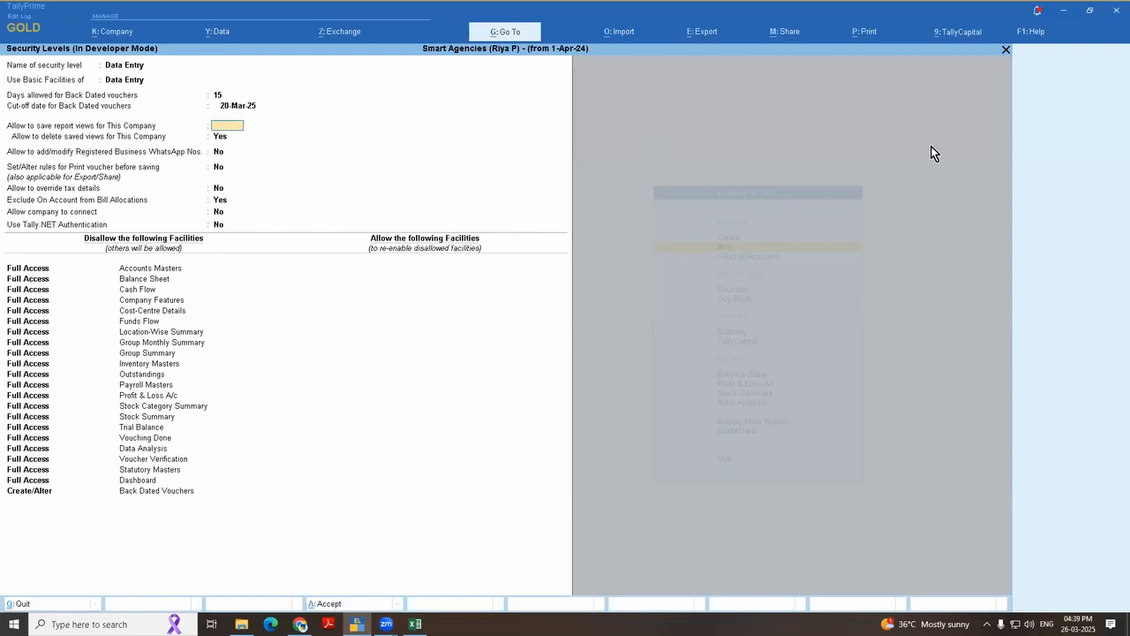
{"action": "key", "text": "ctrl+a"}
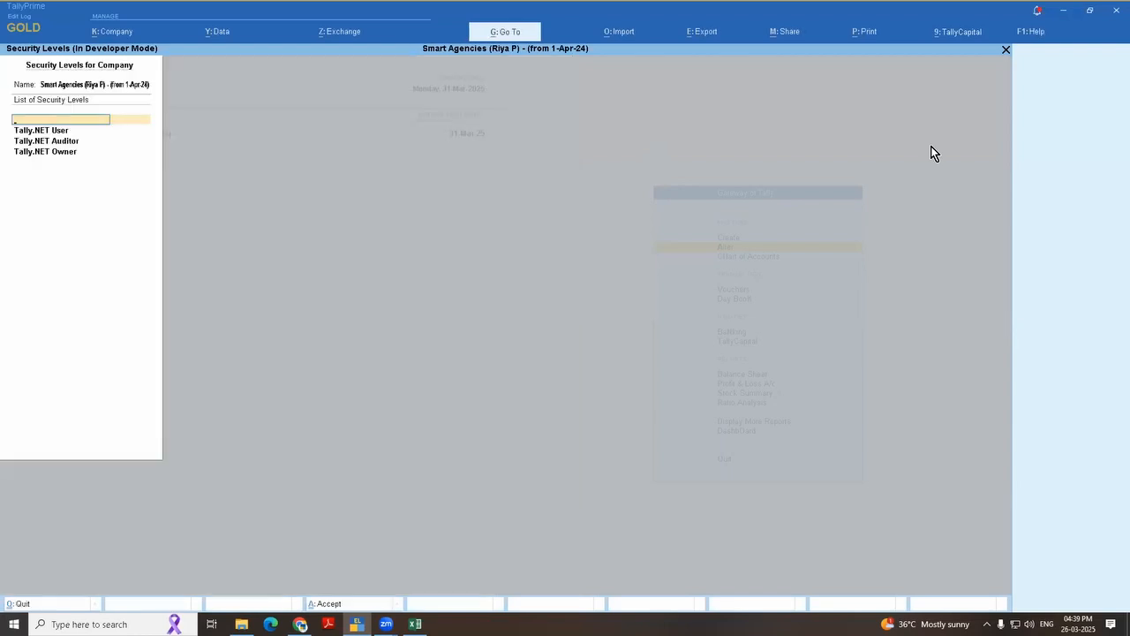
{"action": "key", "text": "Escape"}
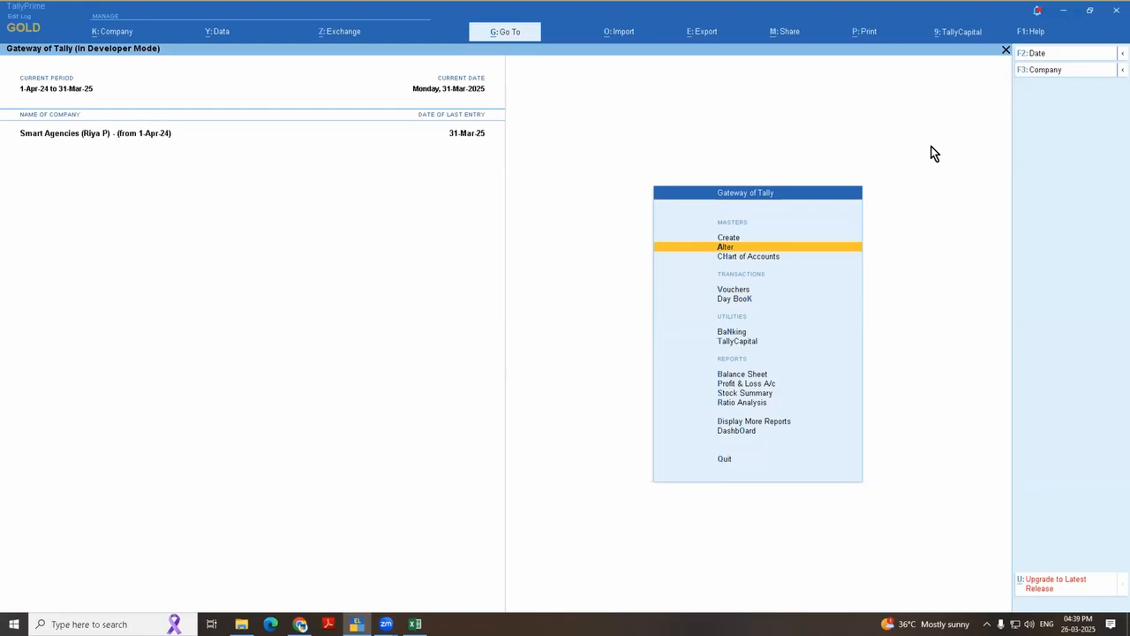
Step: Switch to Excel and open the column chooser for the Ledger (2) query in the Power Query Editor
{"action": "key", "text": "alt+Tab"}
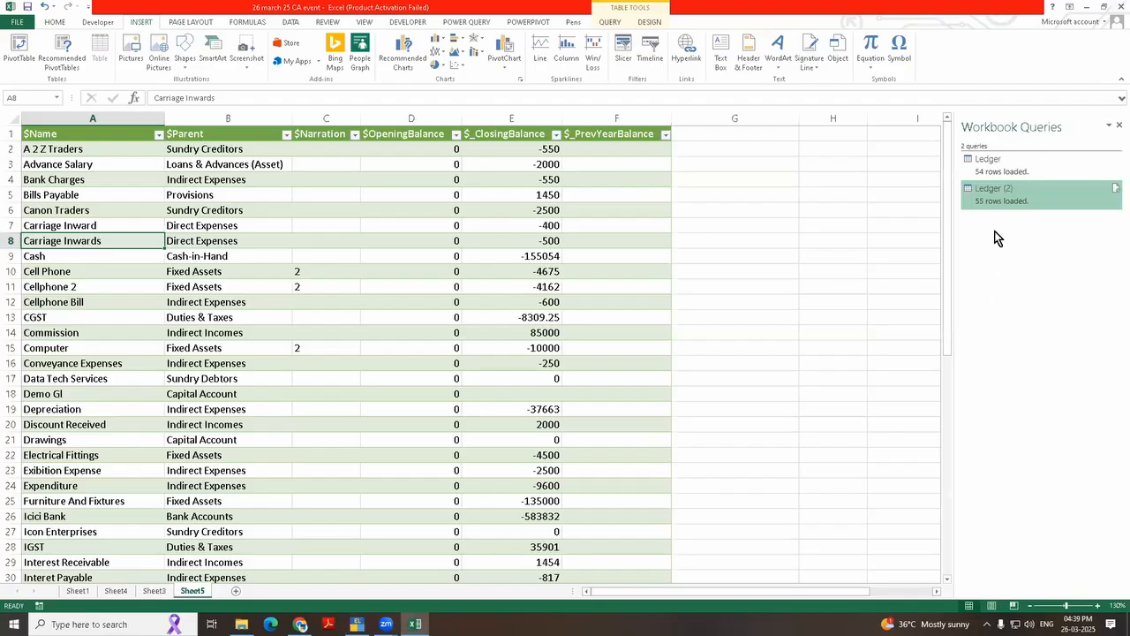
{"action": "double_click", "coordinate": [1014, 199]}
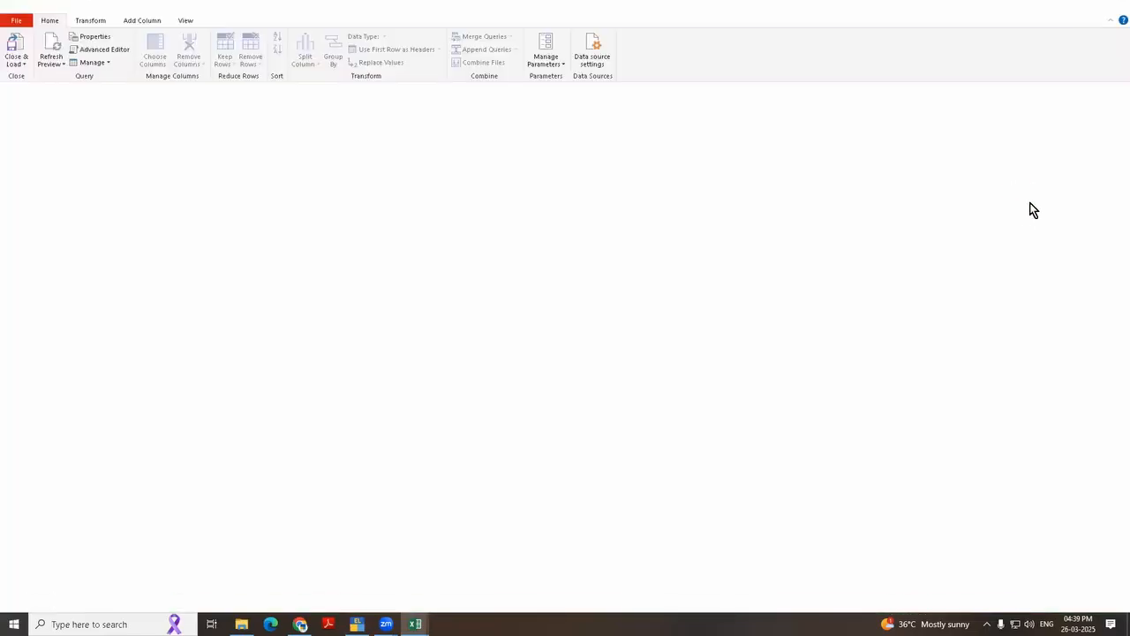
{"action": "left_click", "coordinate": [148, 64]}
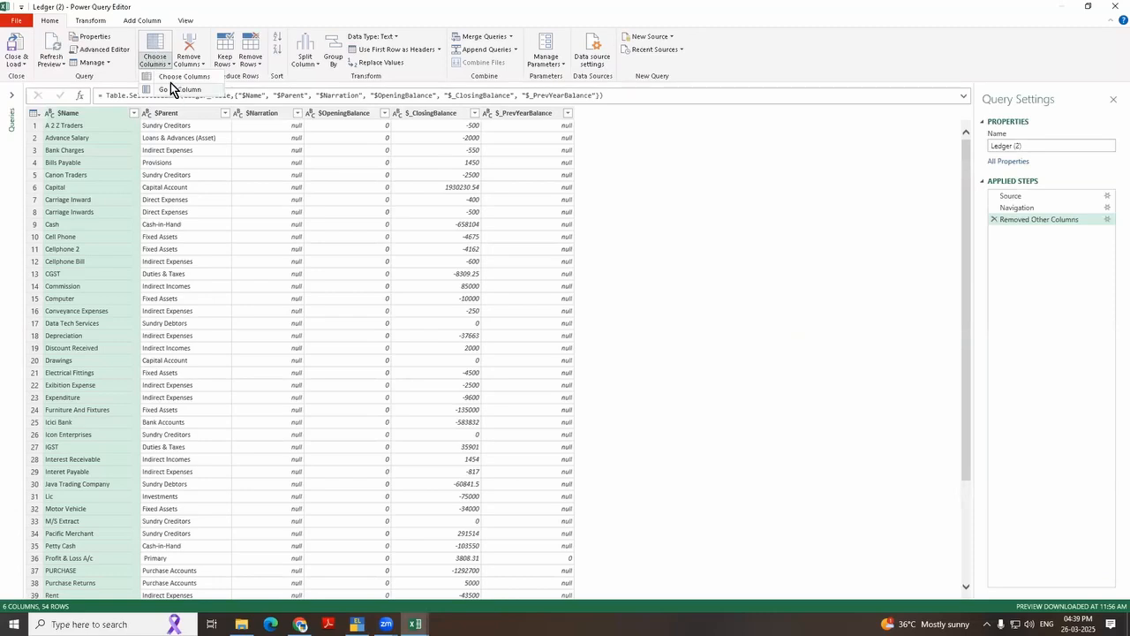
{"action": "left_click", "coordinate": [173, 76]}
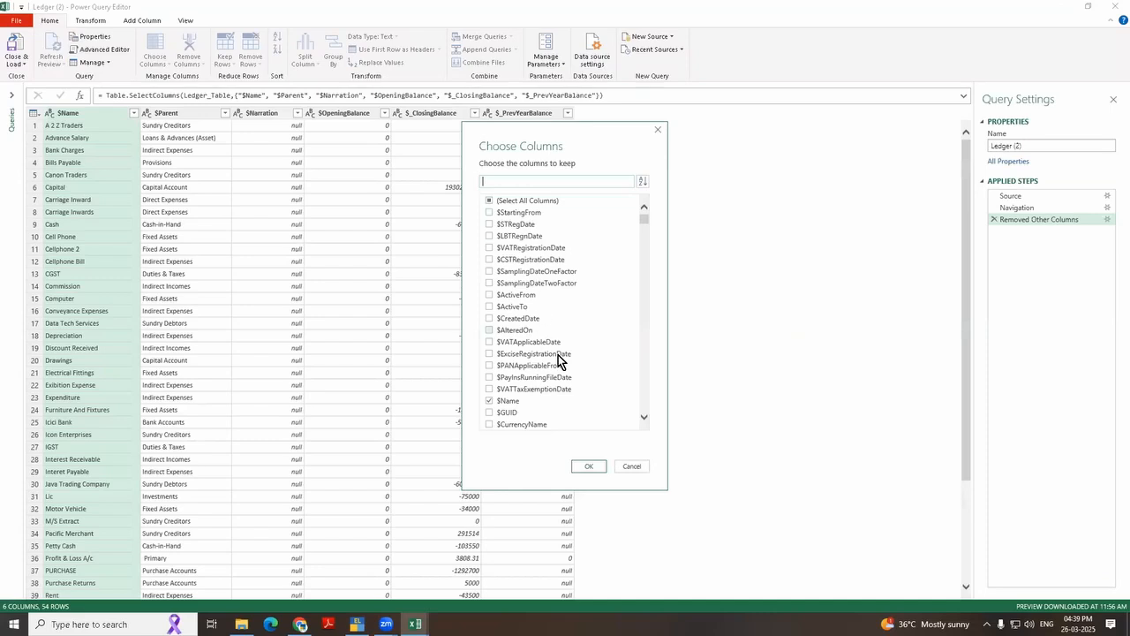
Step: Browse the ledger columns that can be kept in the query and close the column chooser without changing the selection
{"action": "scroll", "coordinate": [558, 355], "scroll_direction": "down", "scroll_amount": 15}
{"action": "scroll", "coordinate": [560, 354], "scroll_direction": "down", "scroll_amount": 15}
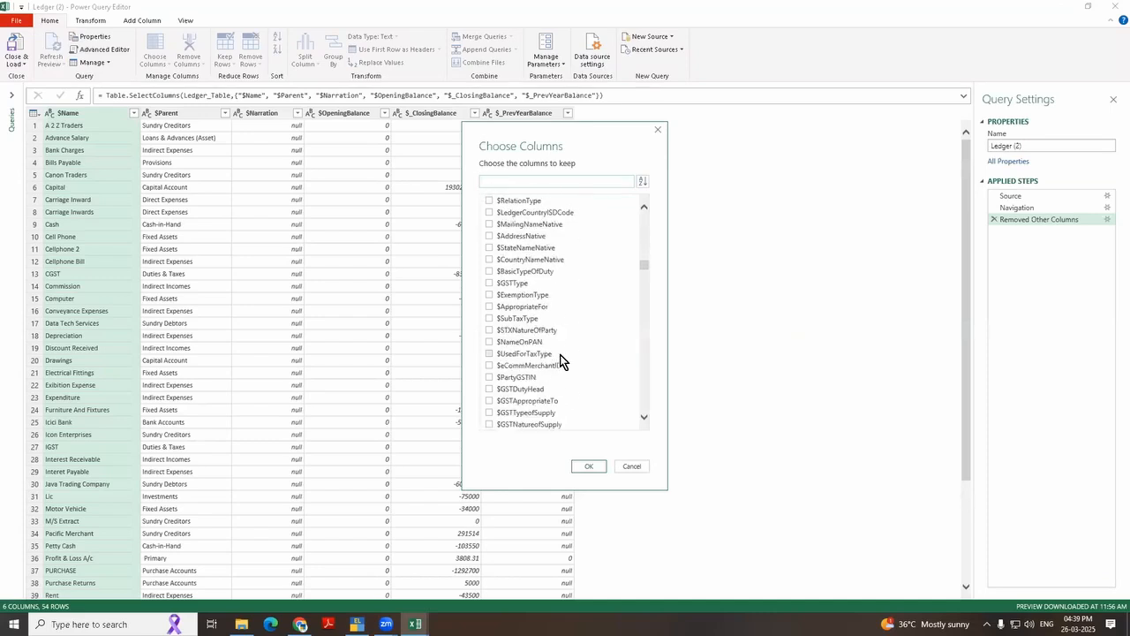
{"action": "scroll", "coordinate": [561, 353], "scroll_direction": "down", "scroll_amount": 5}
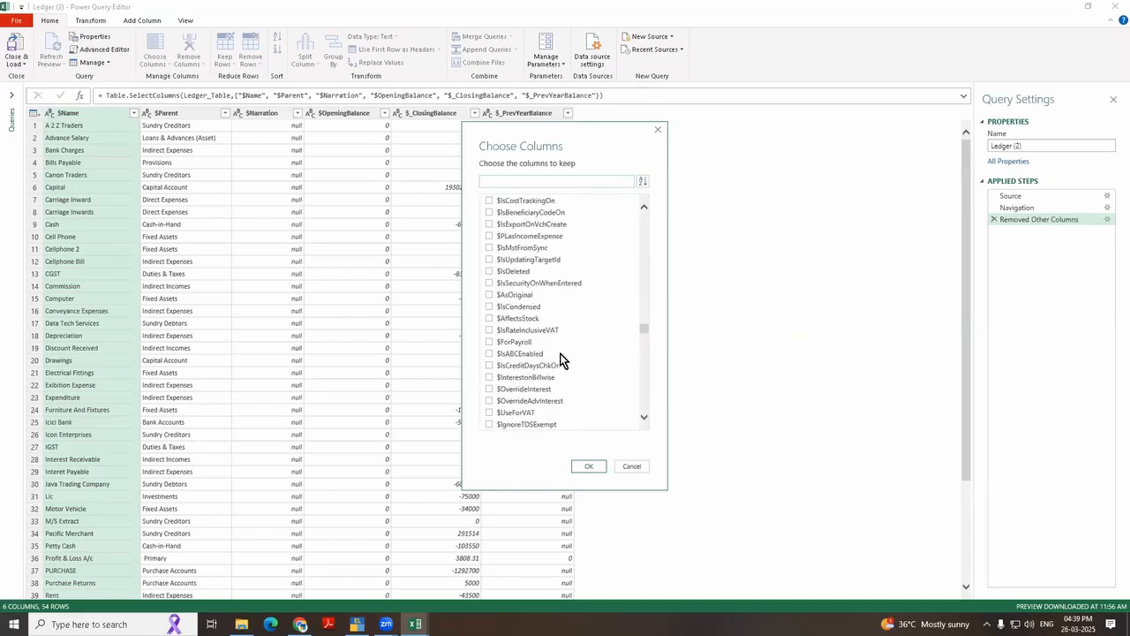
{"action": "scroll", "coordinate": [560, 359], "scroll_direction": "up", "scroll_amount": 5}
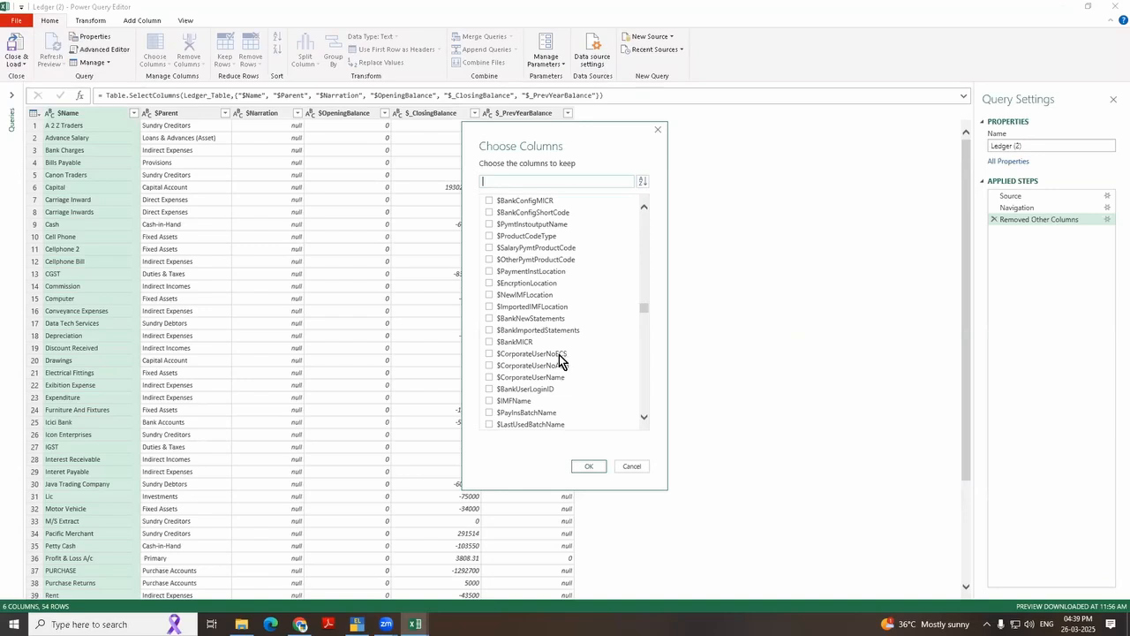
{"action": "left_click_drag", "start_coordinate": [647, 316], "coordinate": [647, 201]}
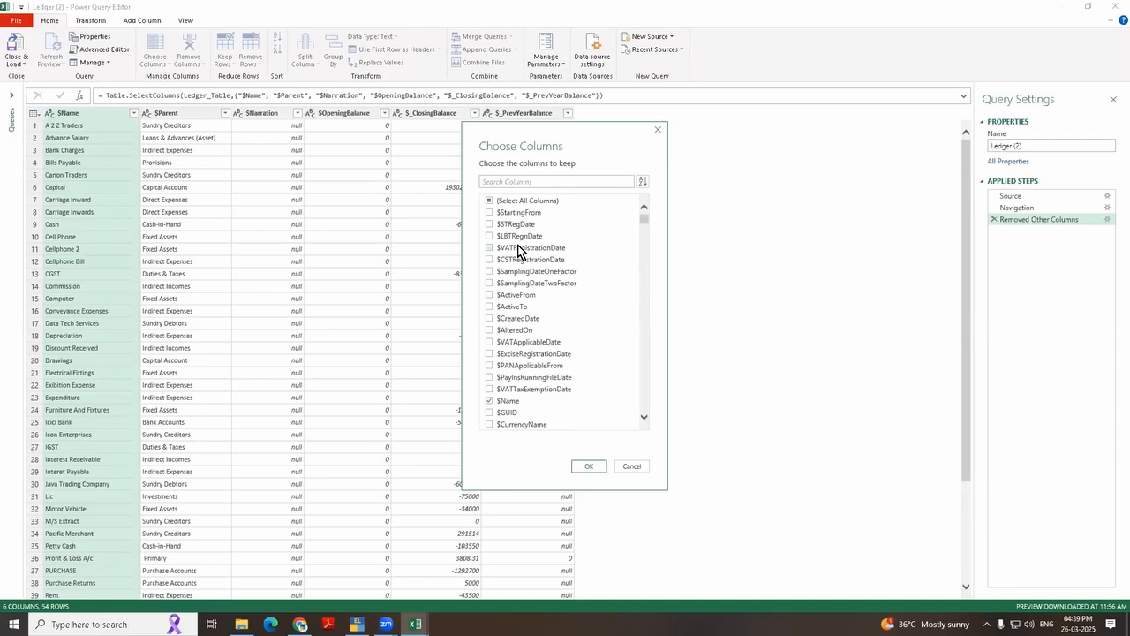
{"action": "left_click", "coordinate": [658, 130]}
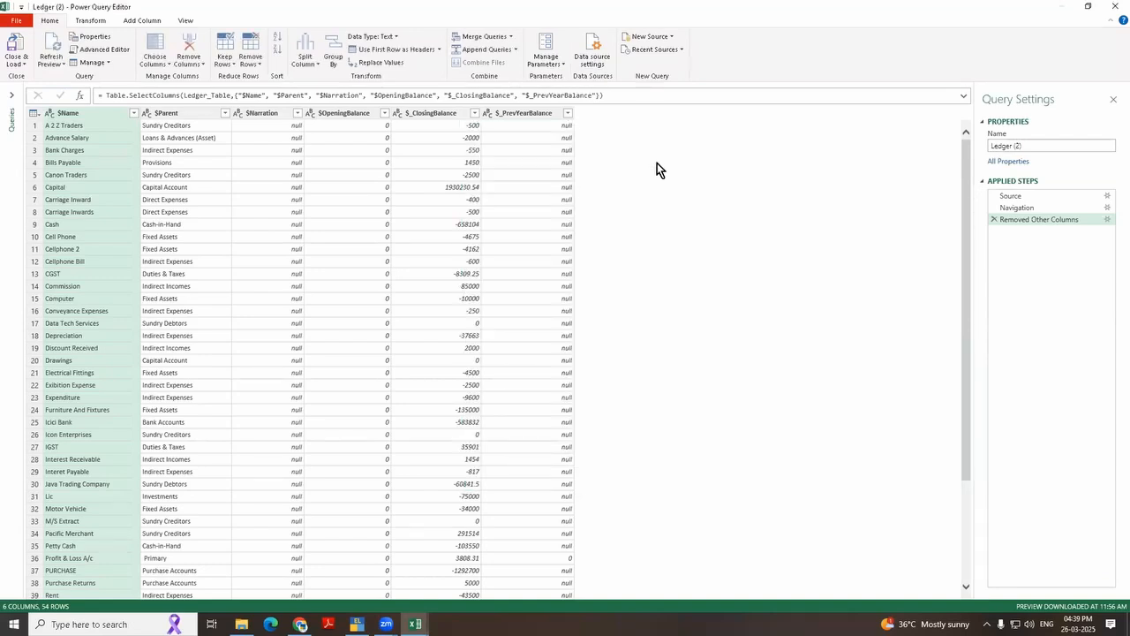
{"action": "key", "text": "alt+Tab"}
{"action": "key", "text": "Tab"}
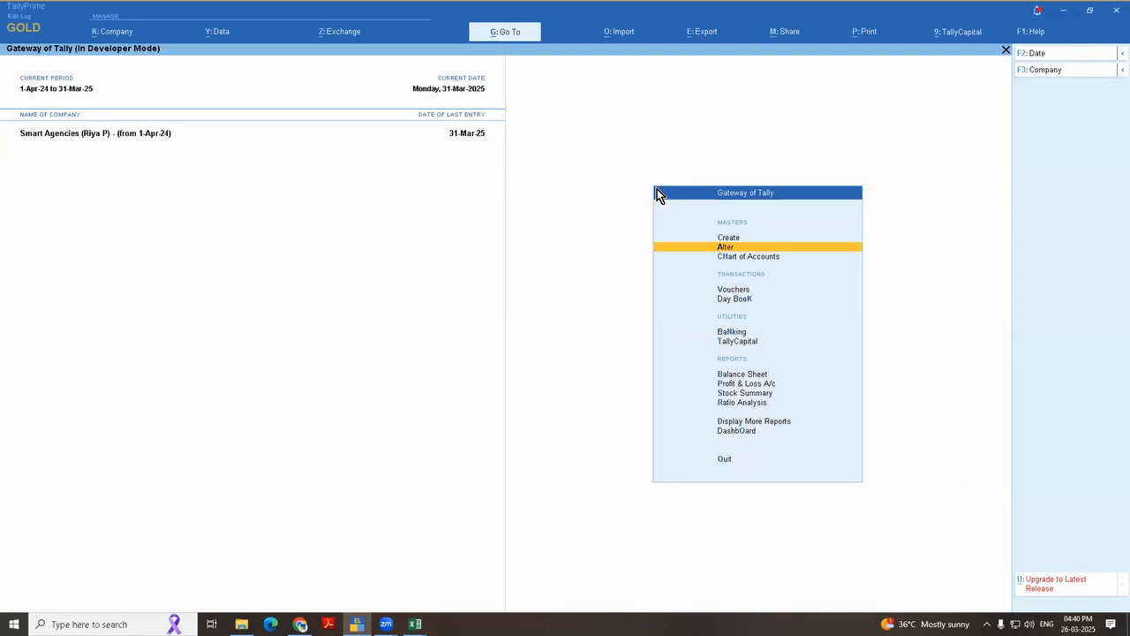
{"action": "key", "text": "alt+Tab"}
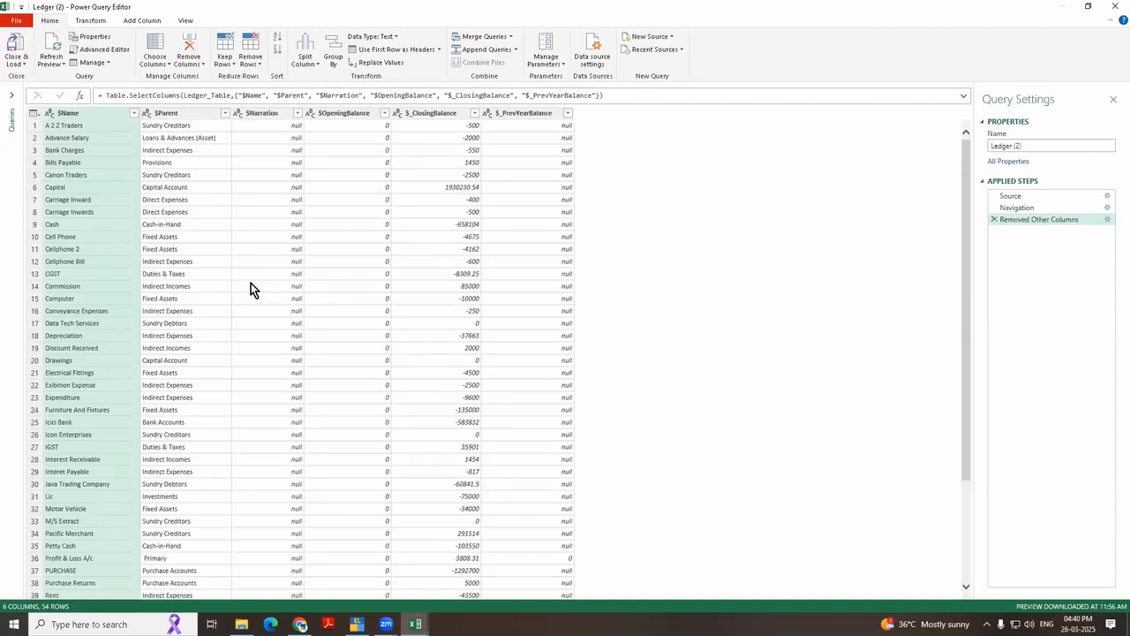
{"action": "key", "text": "alt+Tab"}
{"action": "key", "text": "alt+Tab"}
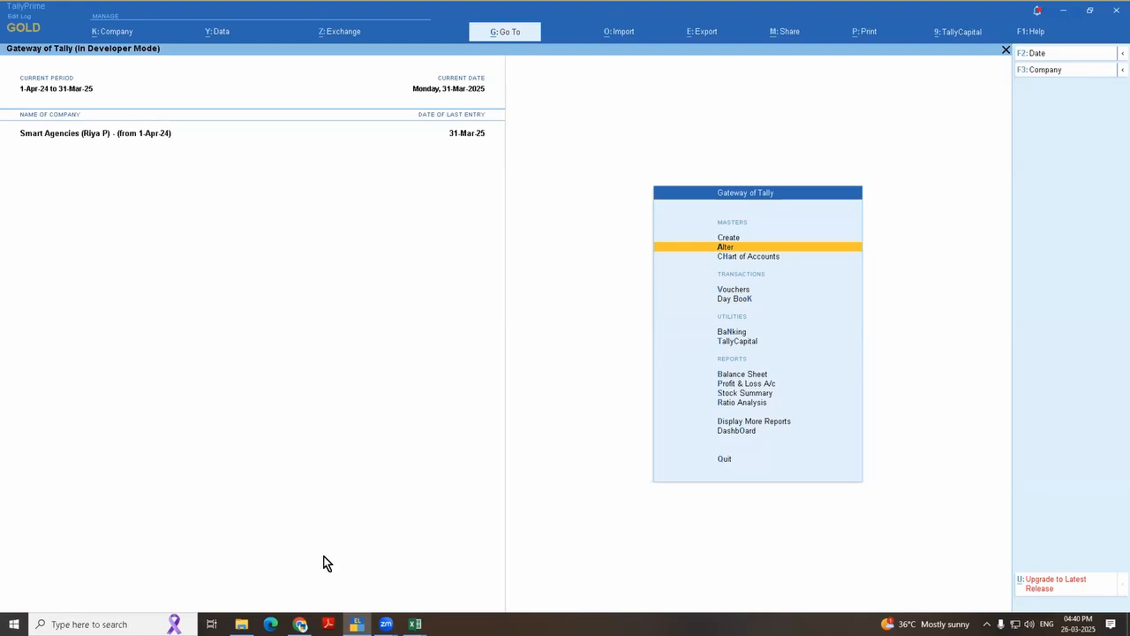
Step: Switch to Chrome and open tallysolutions.com in a new tab
{"action": "left_click", "coordinate": [300, 624]}
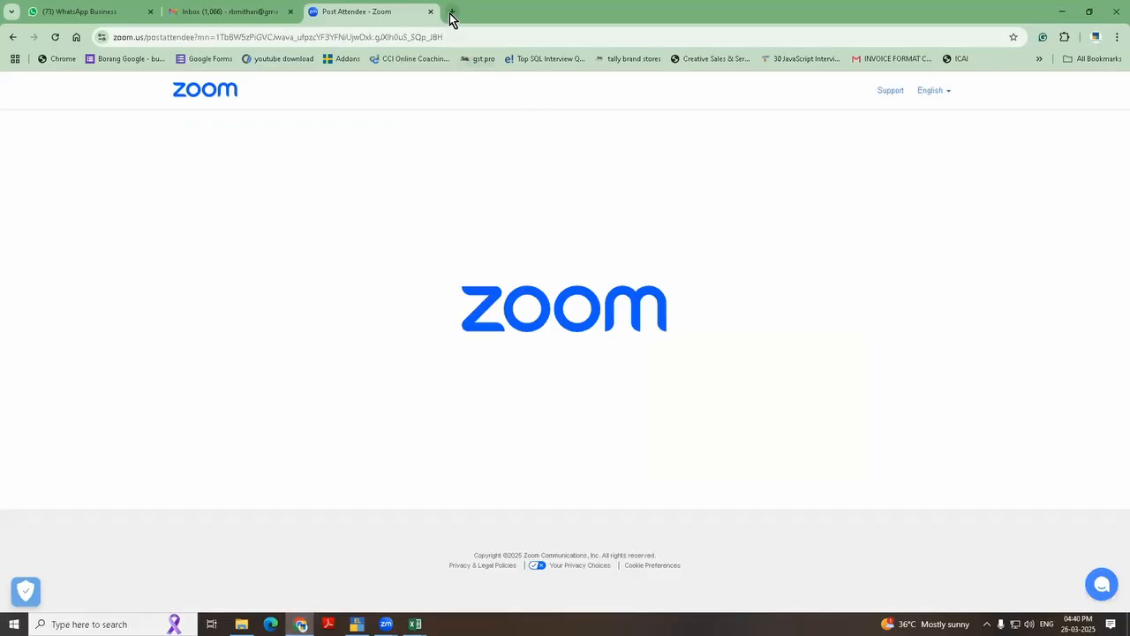
{"action": "left_click", "coordinate": [451, 12]}
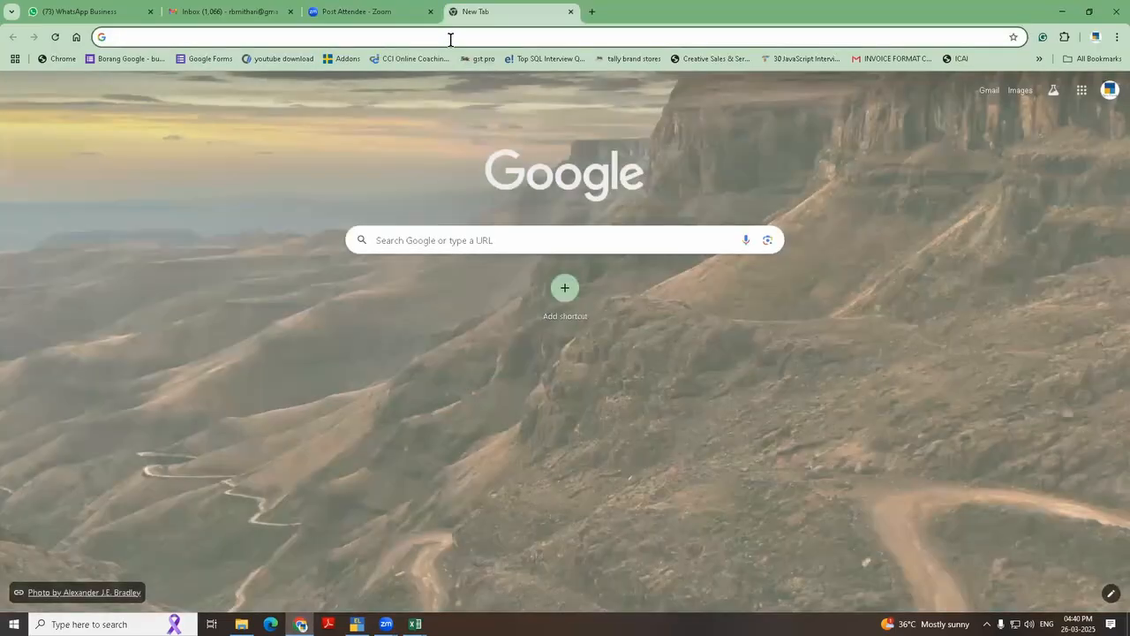
{"action": "type", "text": "tally"}
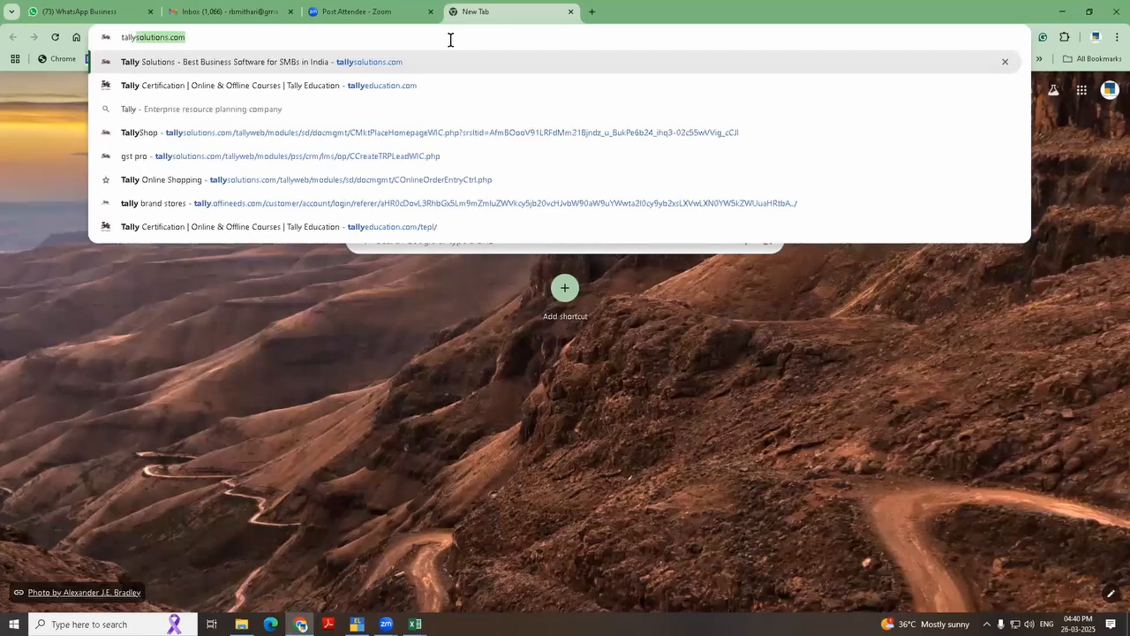
{"action": "key", "text": "Return"}
Step: Open the CA Community page featured among the Tally Solutions website's resources
{"action": "left_click", "coordinate": [371, 106]}
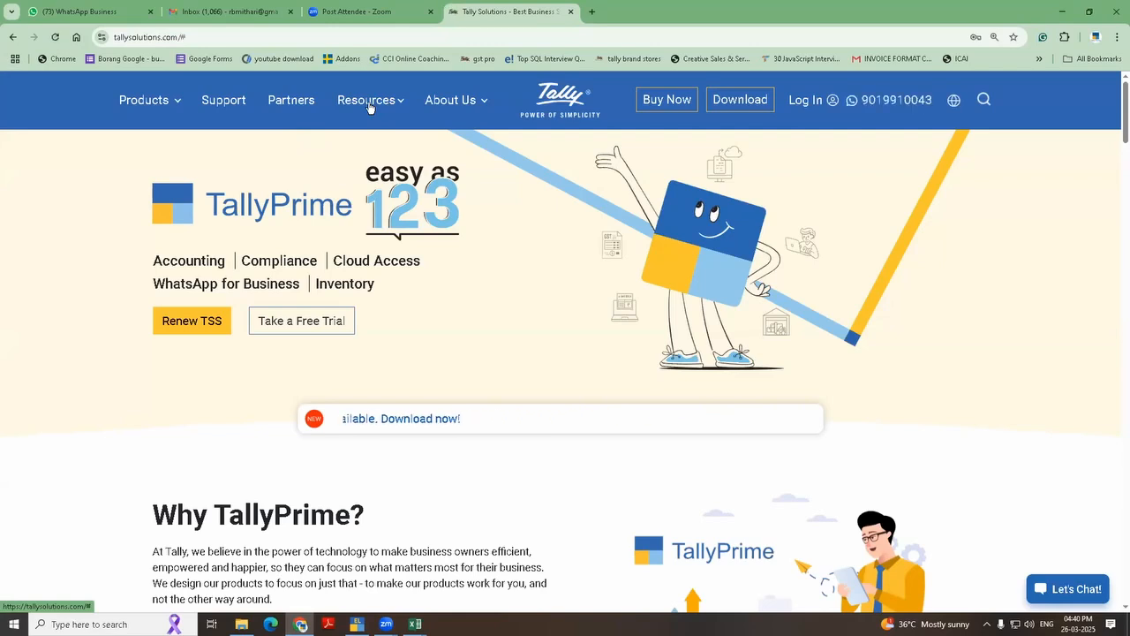
{"action": "left_click", "coordinate": [371, 105]}
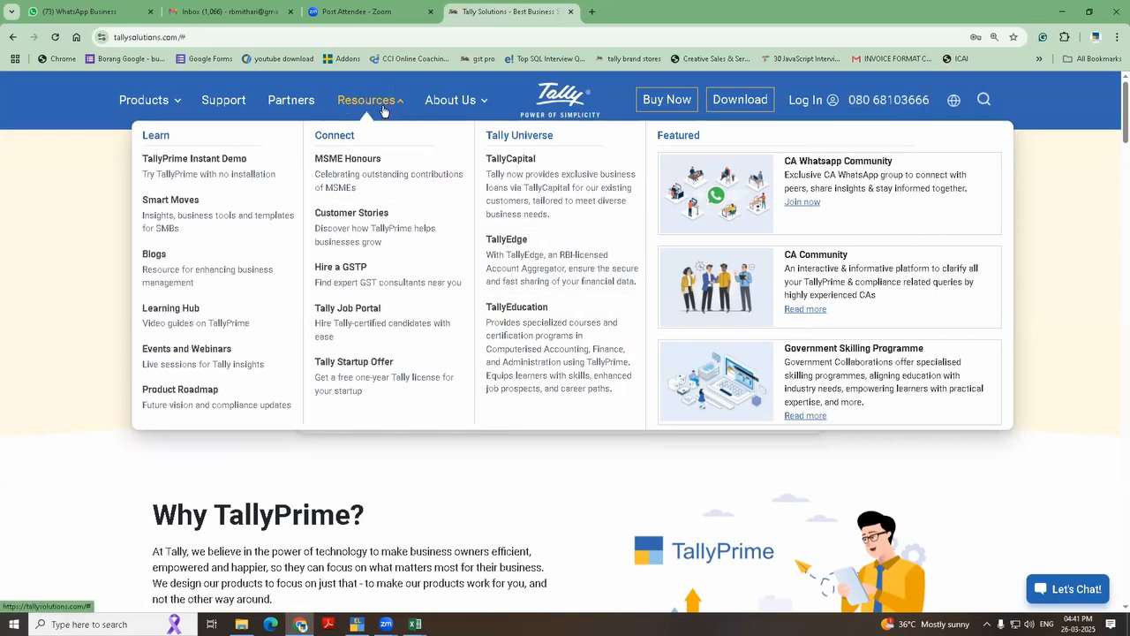
{"action": "left_click", "coordinate": [807, 309]}
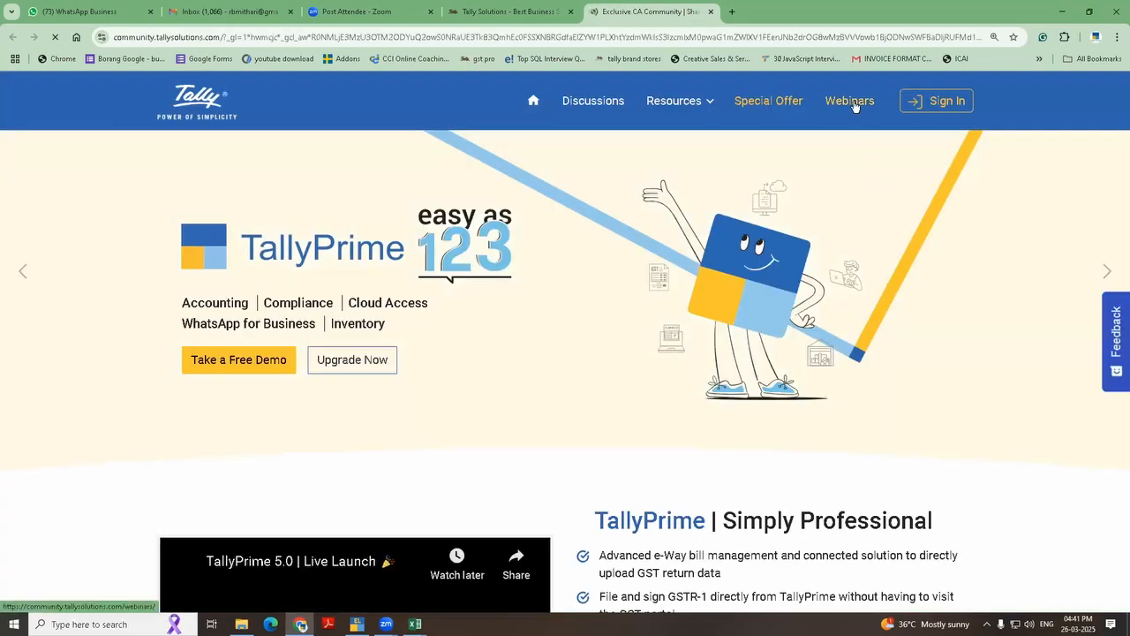
Step: Open the community's webinars page, look through the recorded webinars and return to the Zoom browser tab
{"action": "left_click", "coordinate": [850, 101]}
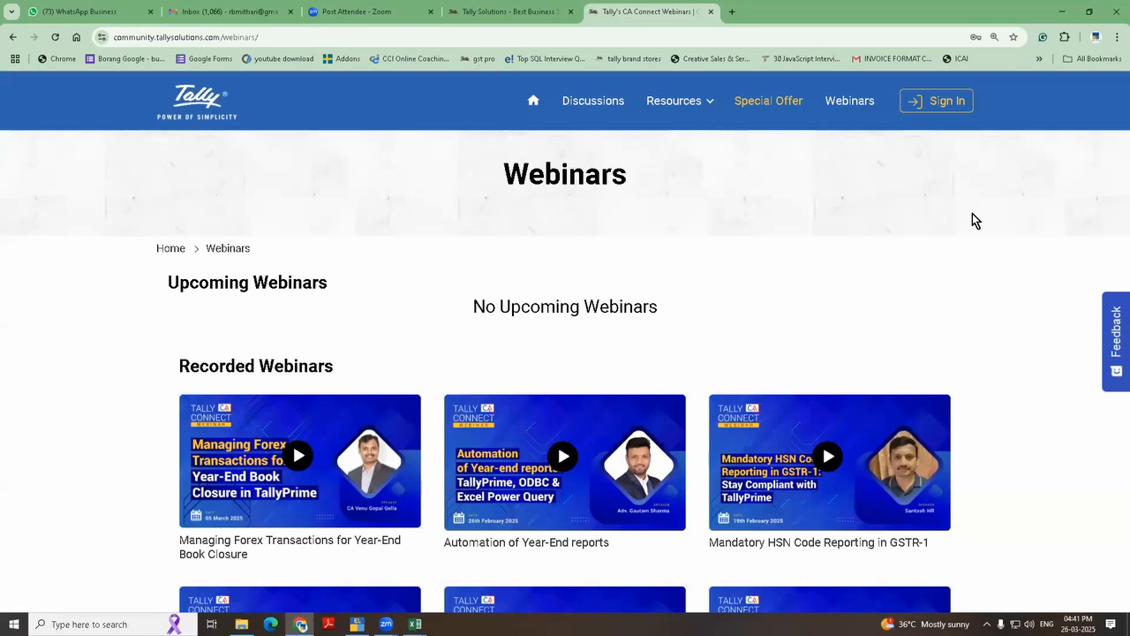
{"action": "scroll", "coordinate": [972, 220], "scroll_direction": "down", "scroll_amount": 1}
{"action": "scroll", "coordinate": [973, 220], "scroll_direction": "down", "scroll_amount": 1}
{"action": "scroll", "coordinate": [974, 221], "scroll_direction": "up", "scroll_amount": 2}
{"action": "left_click", "coordinate": [358, 15]}
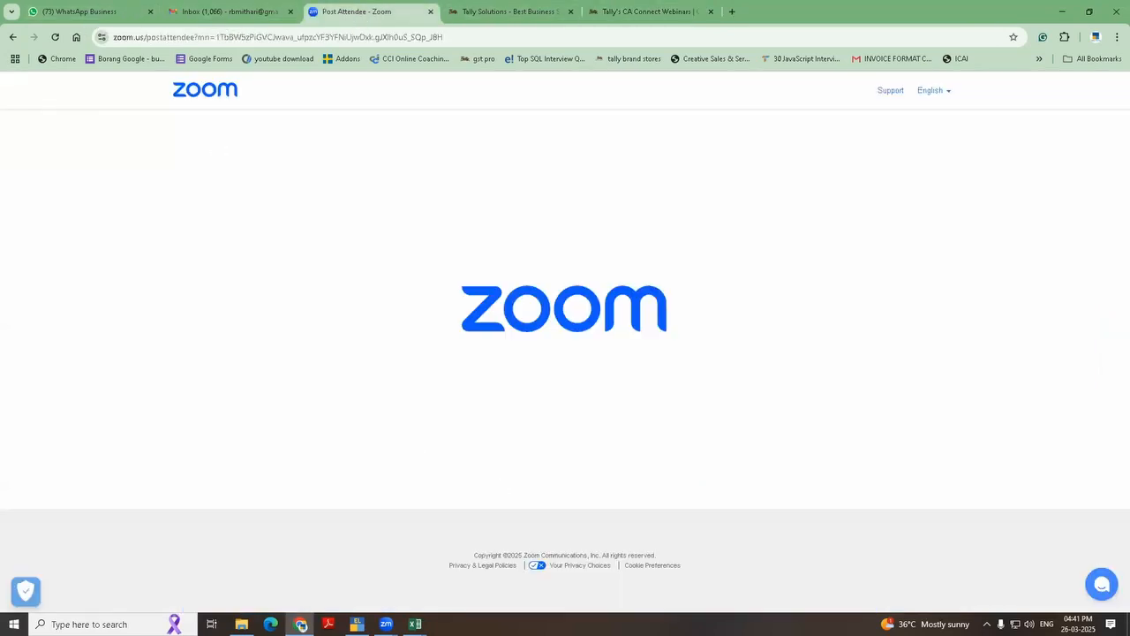
Step: Switch to the Ledger (2) Power Query Editor, close it and close the 26 march 25 CA event workbook
{"action": "mouse_move", "coordinate": [415, 624]}
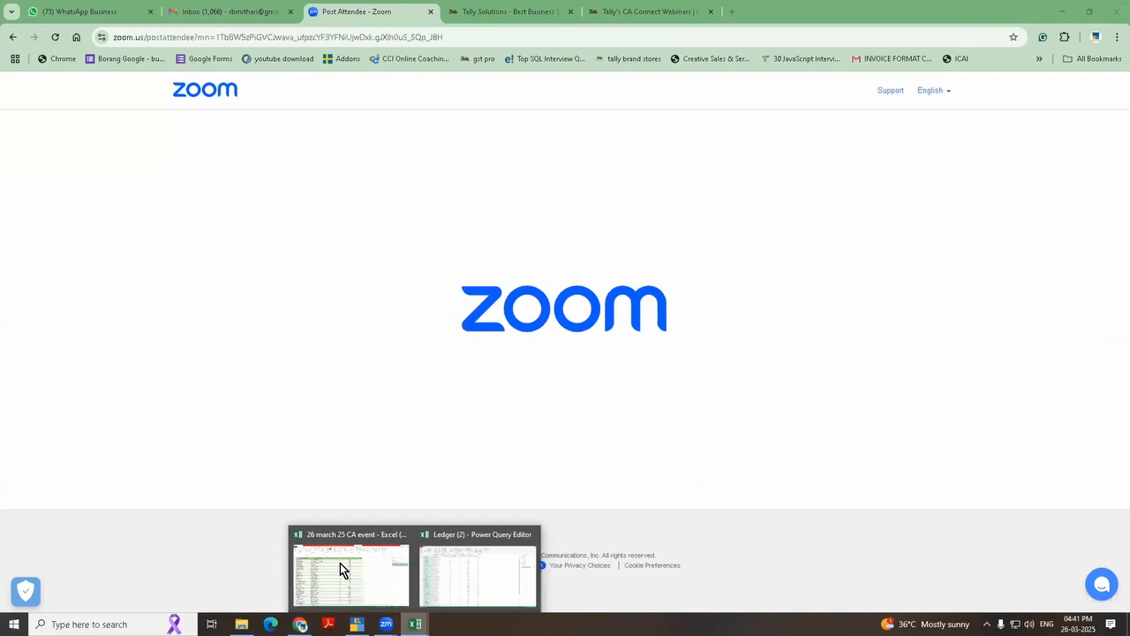
{"action": "left_click", "coordinate": [433, 534]}
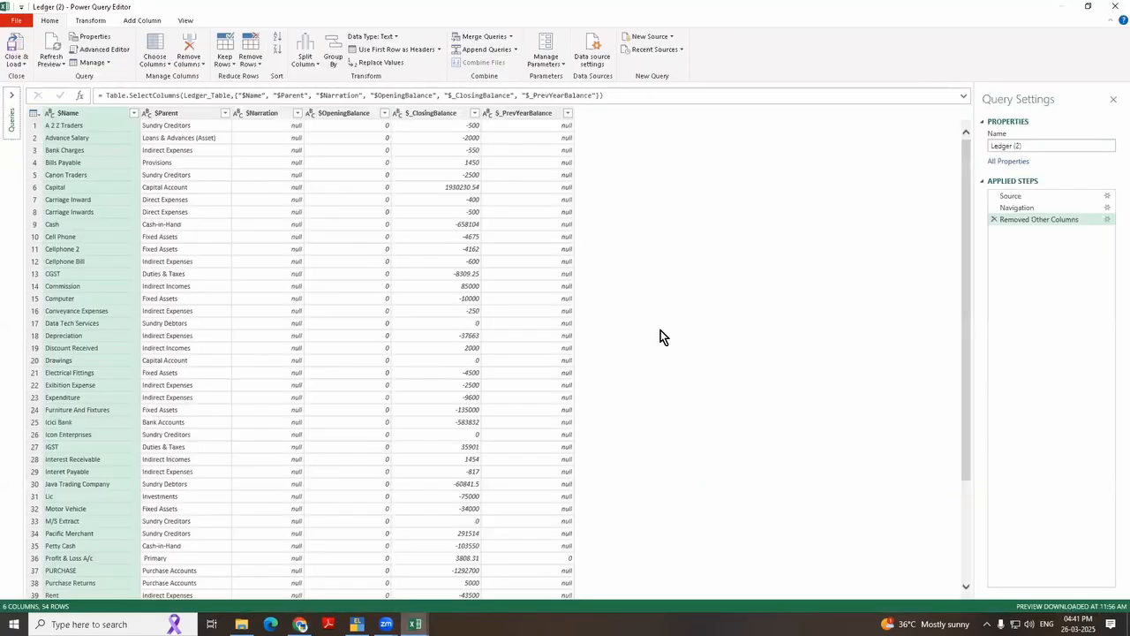
{"action": "left_click", "coordinate": [1099, 13]}
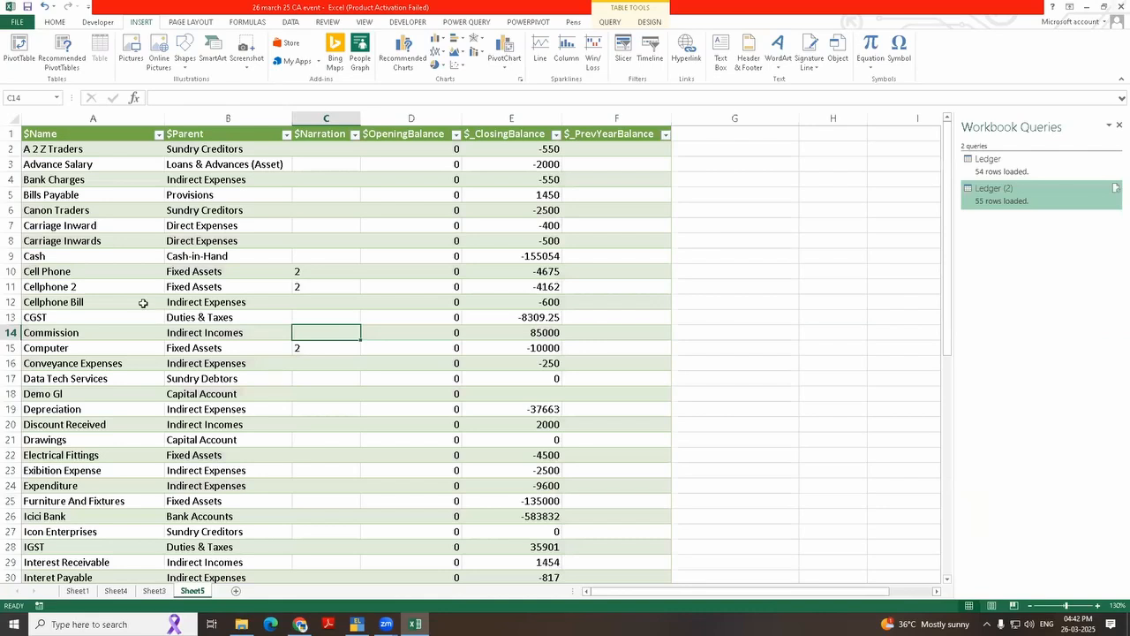
{"action": "left_click", "coordinate": [1117, 9]}
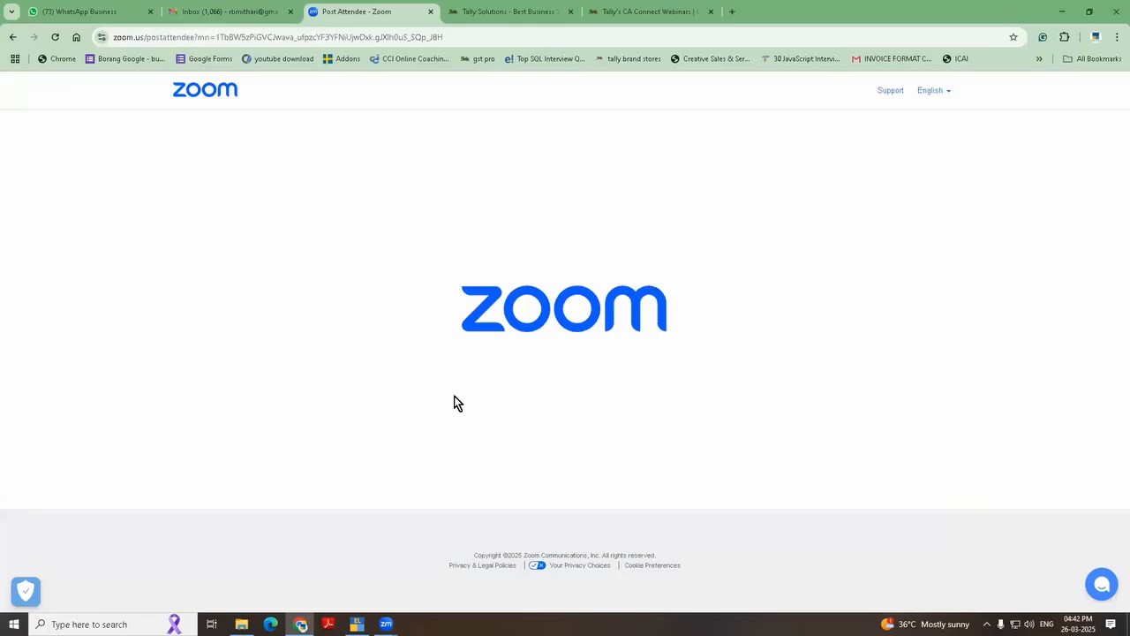
Step: Switch to File Explorer, copy the 26 march 25 CA event workbook from the Quick access recent files and paste the copied file
{"action": "left_click", "coordinate": [241, 623]}
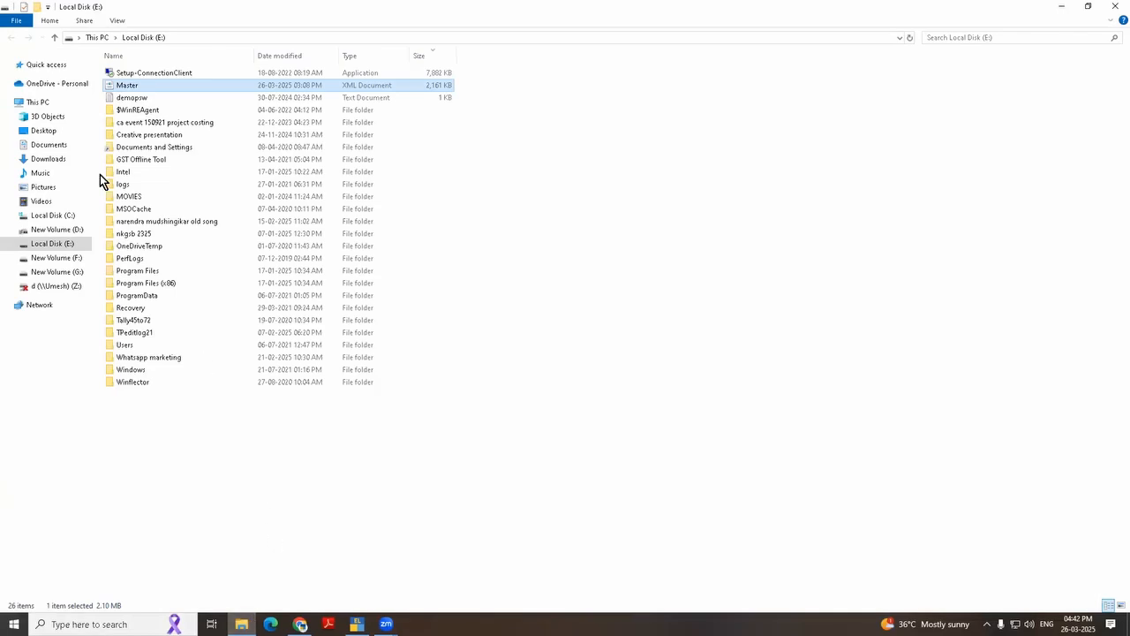
{"action": "left_click", "coordinate": [39, 64]}
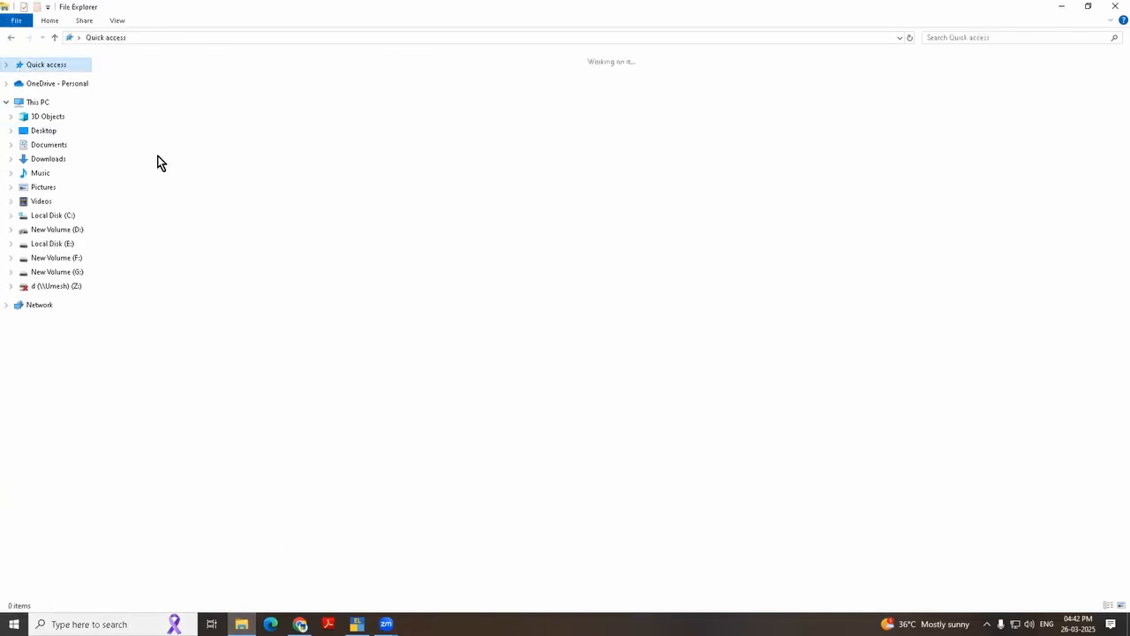
{"action": "double_click", "coordinate": [165, 180]}
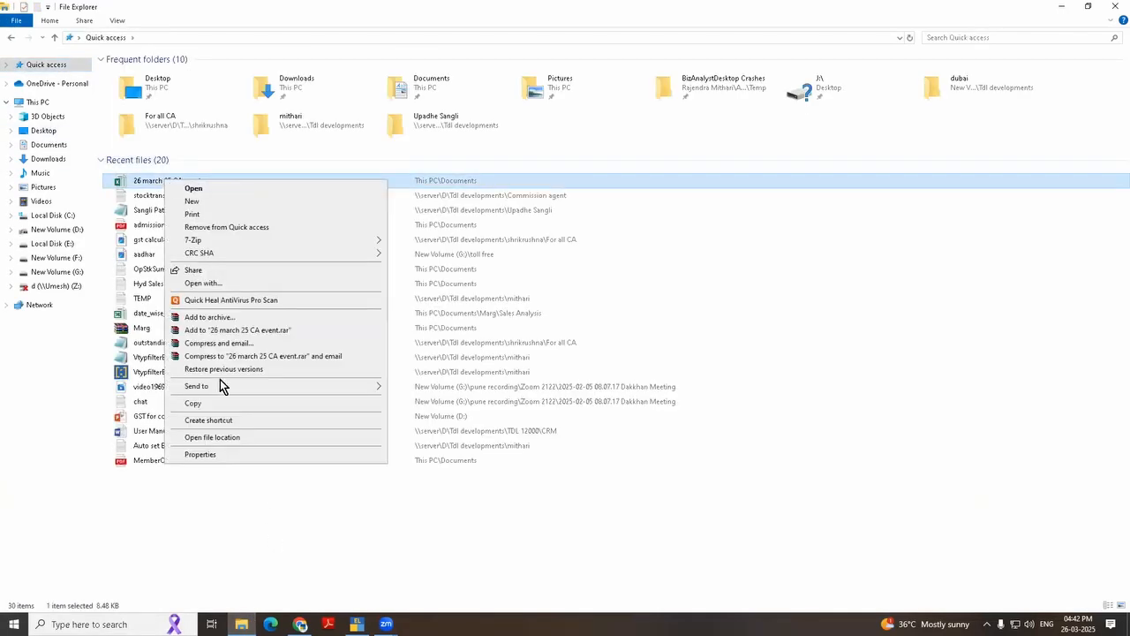
{"action": "left_click", "coordinate": [221, 403]}
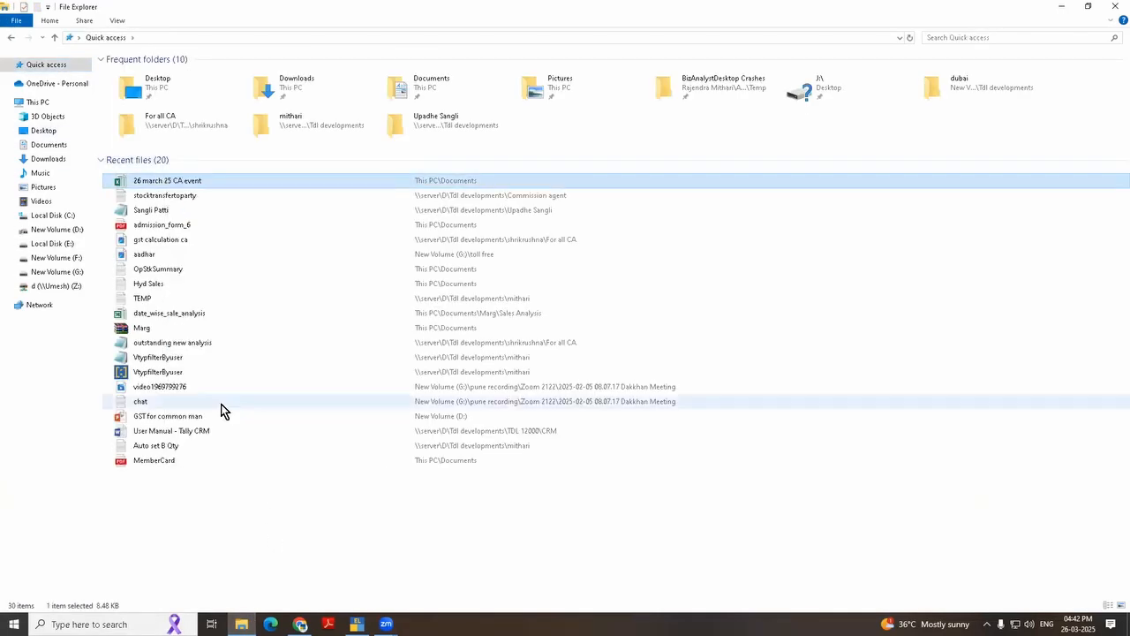
{"action": "left_click", "coordinate": [668, 470]}
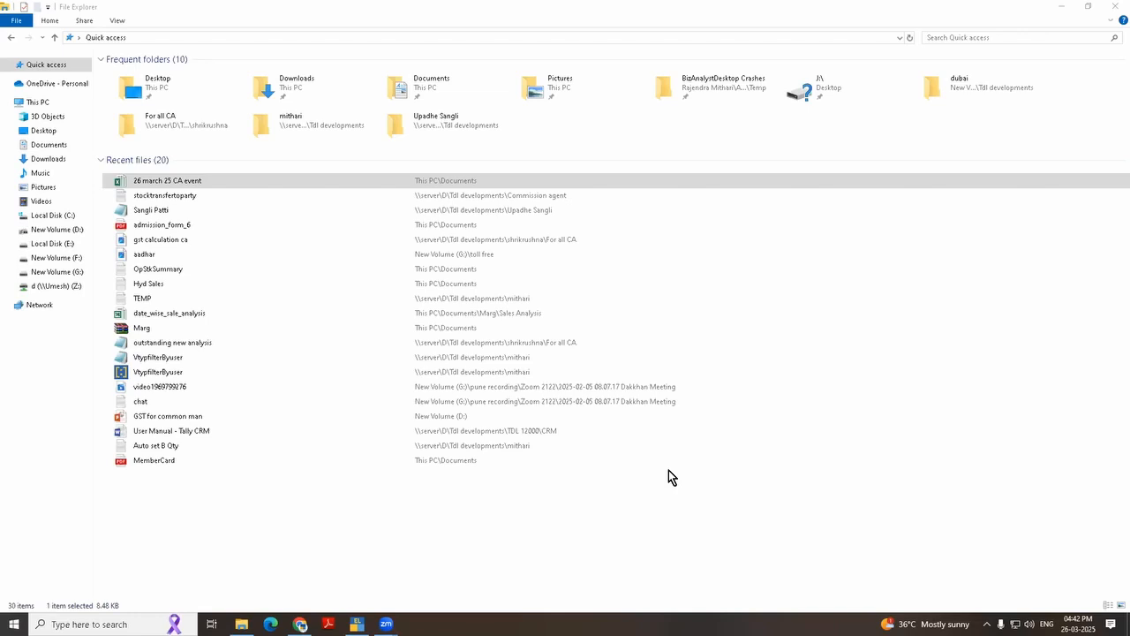
{"action": "left_click", "coordinate": [745, 399]}
{"action": "key", "text": "ctrl+v"}
{"action": "left_click", "coordinate": [745, 399]}
Step: Close the File Explorer window and switch to TallyPrime at the Gateway of Tally
{"action": "left_click", "coordinate": [1115, 6]}
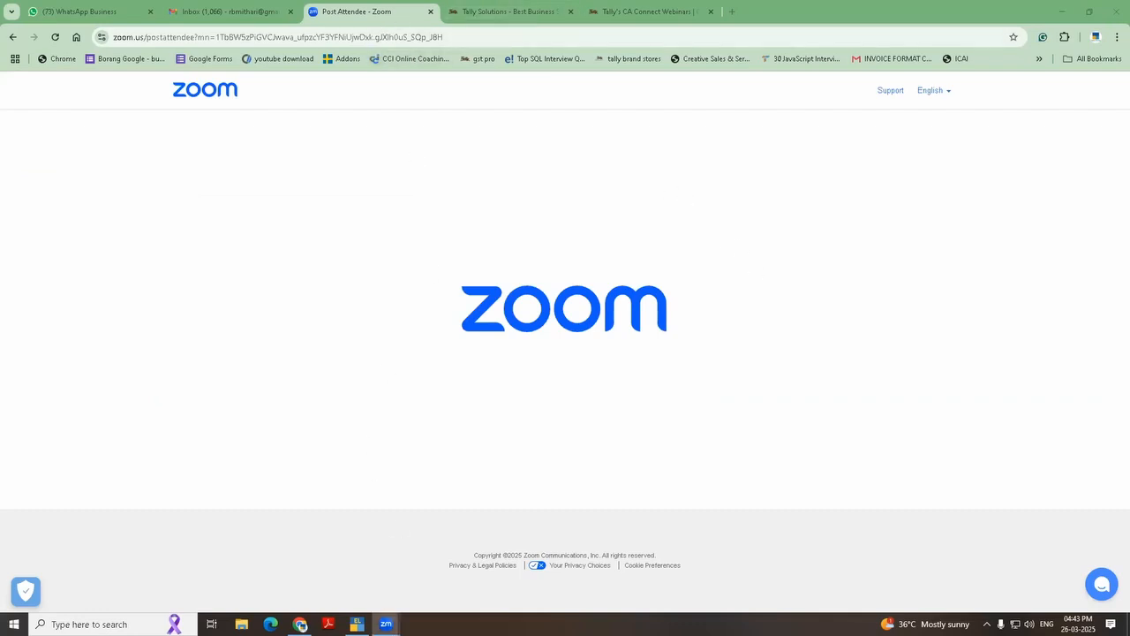
{"action": "left_click", "coordinate": [356, 624]}
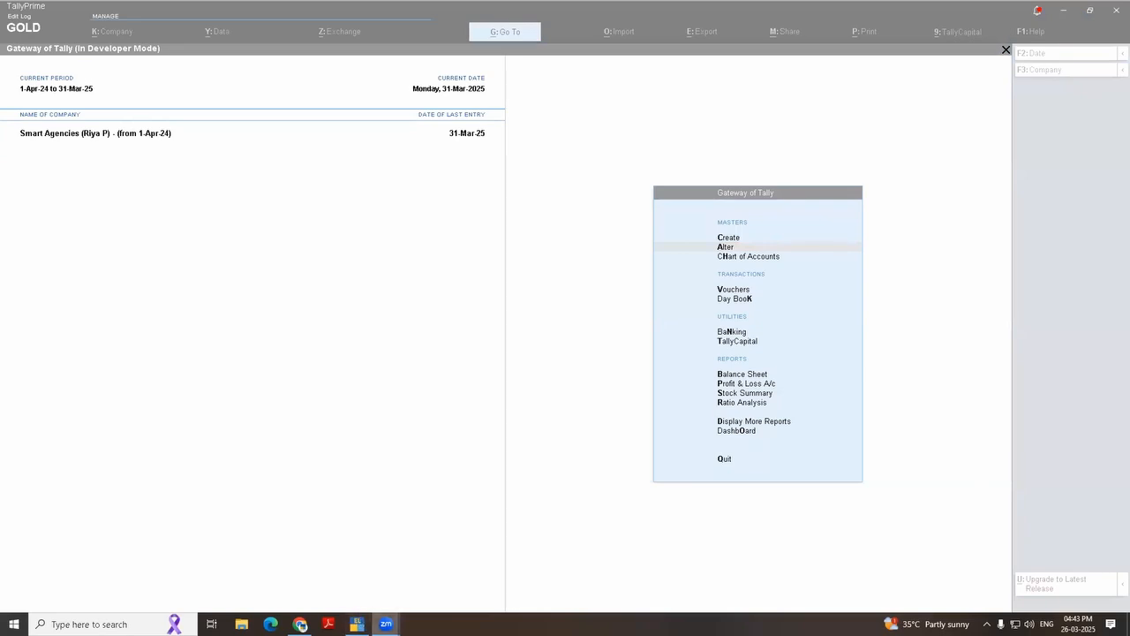
{"action": "left_click", "coordinate": [411, 604]}
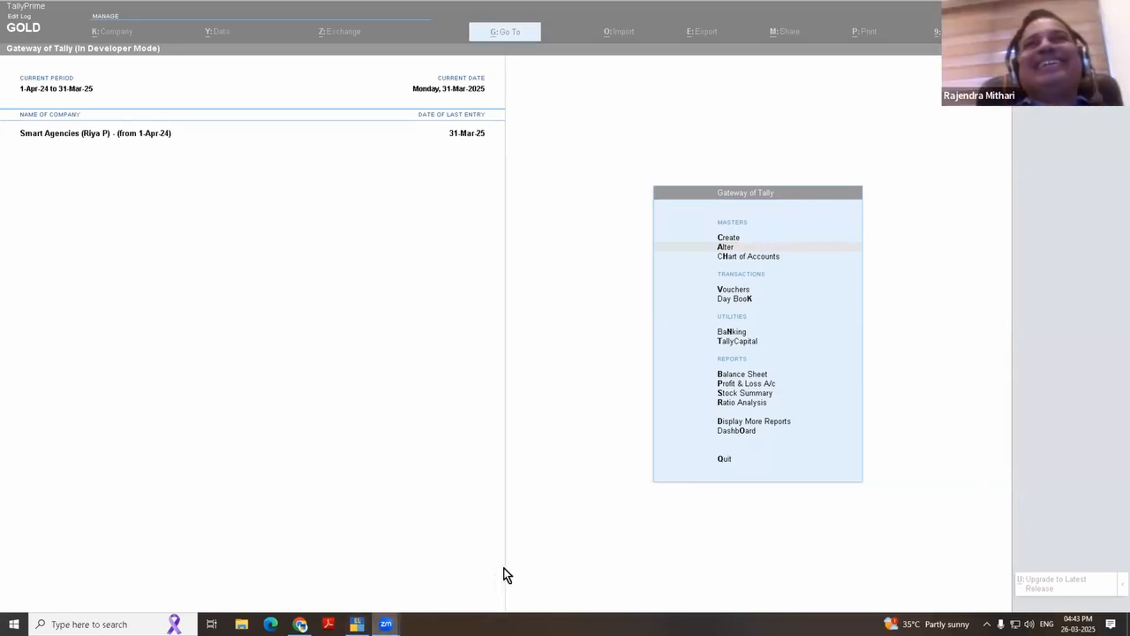